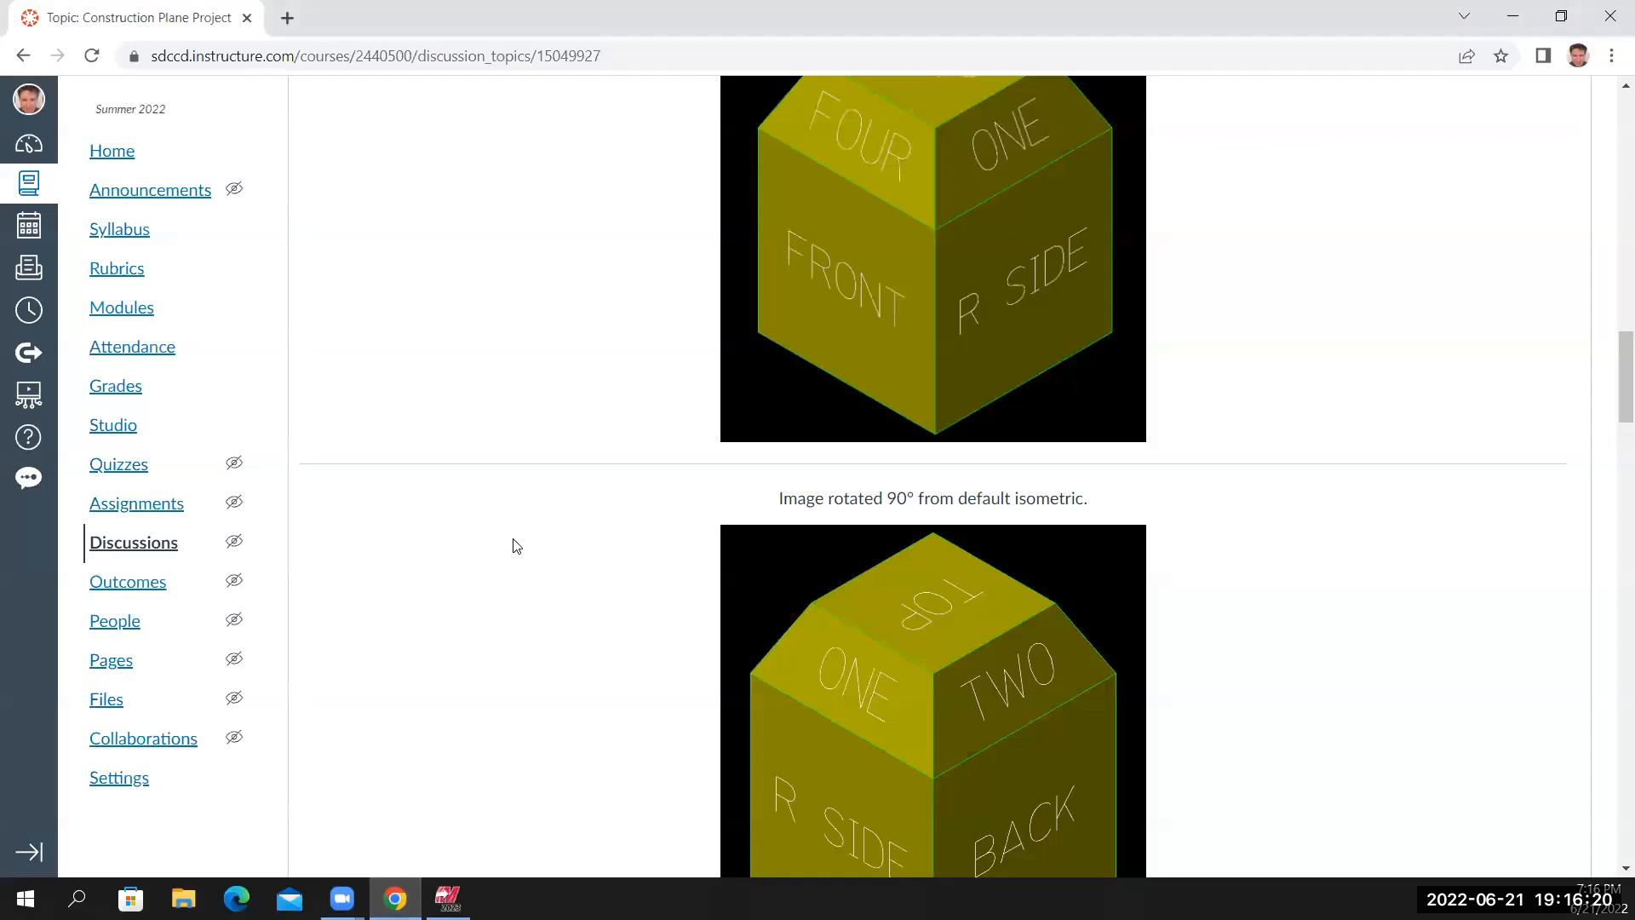
Switch to Mastercam and make level 10, Front Plane, the active level
scroll(638, 562, "down", 20)
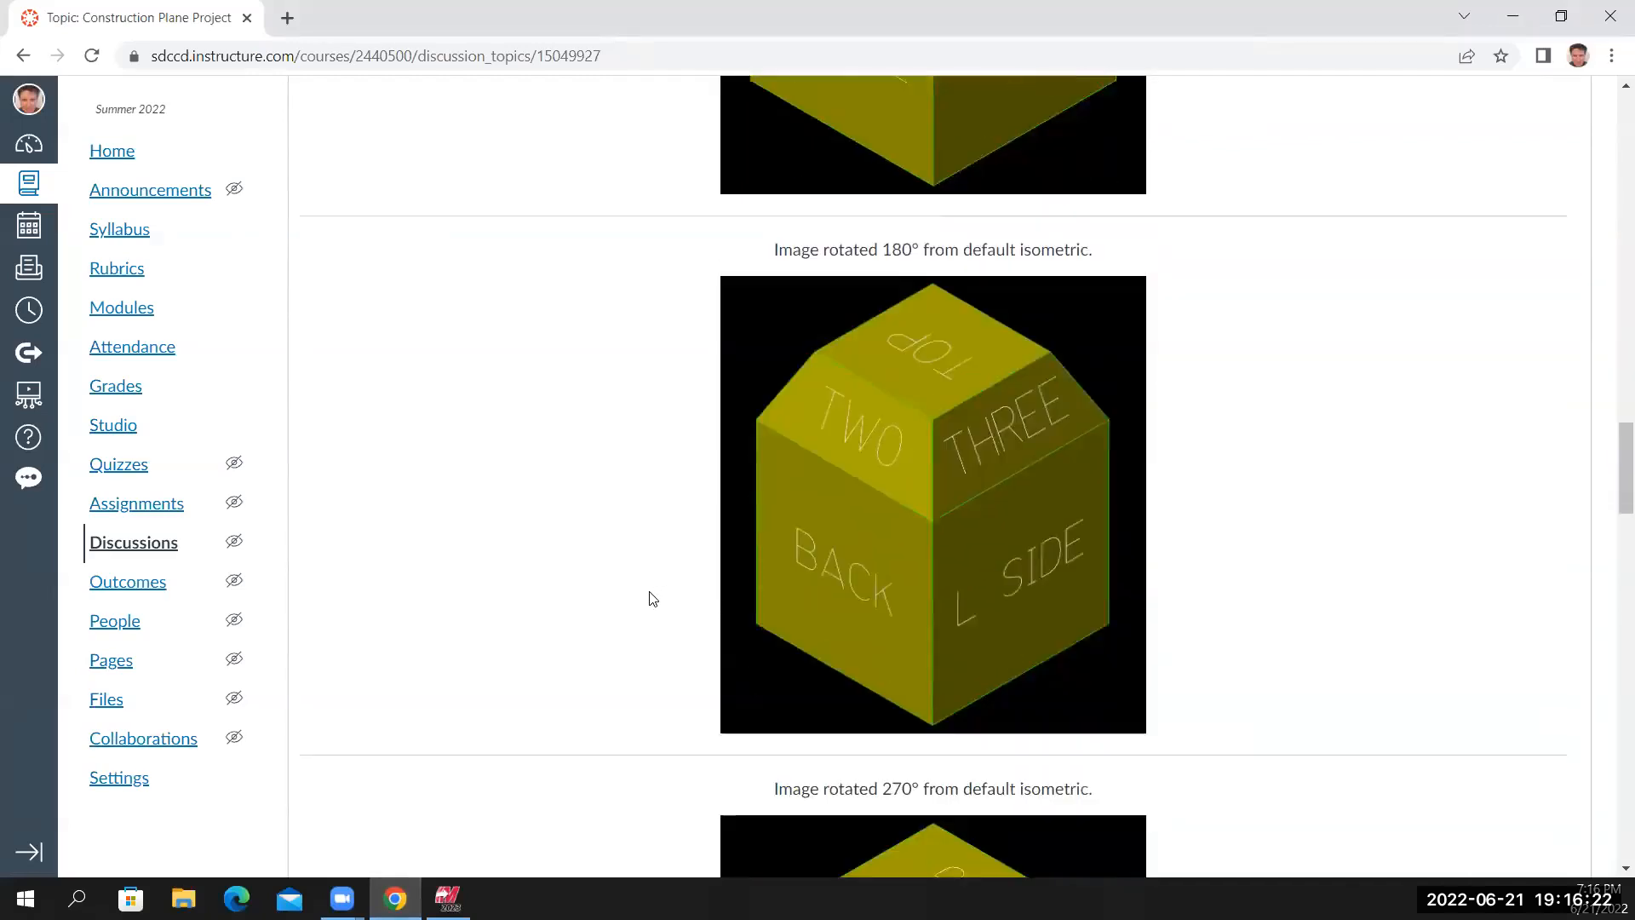
scroll(639, 617, "down", 15)
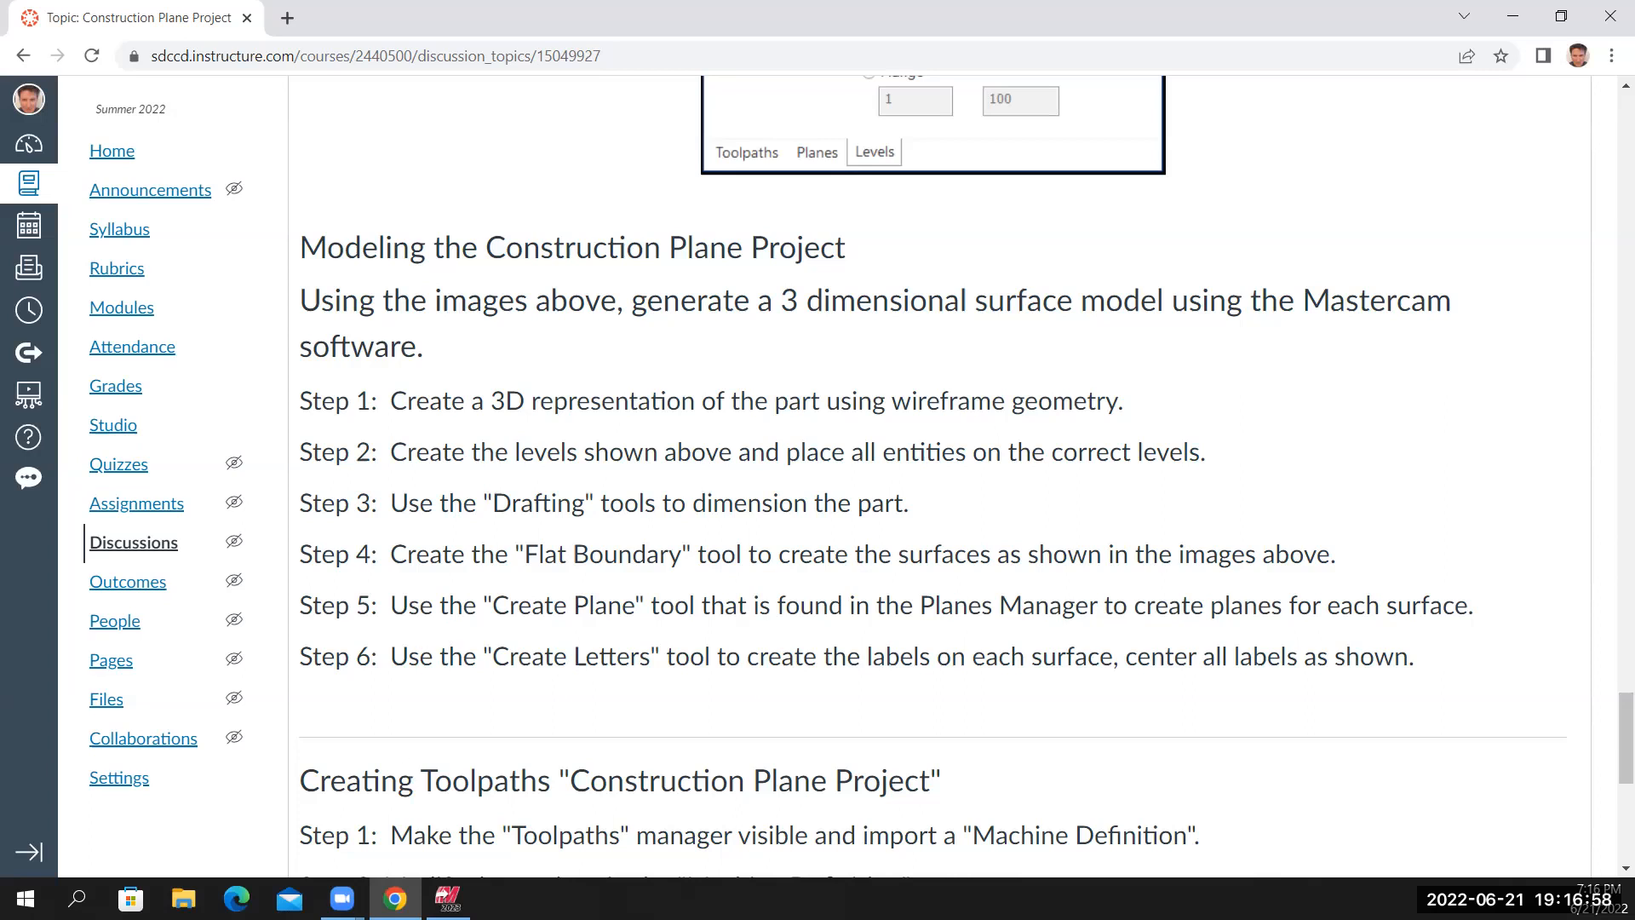
left_click(447, 898)
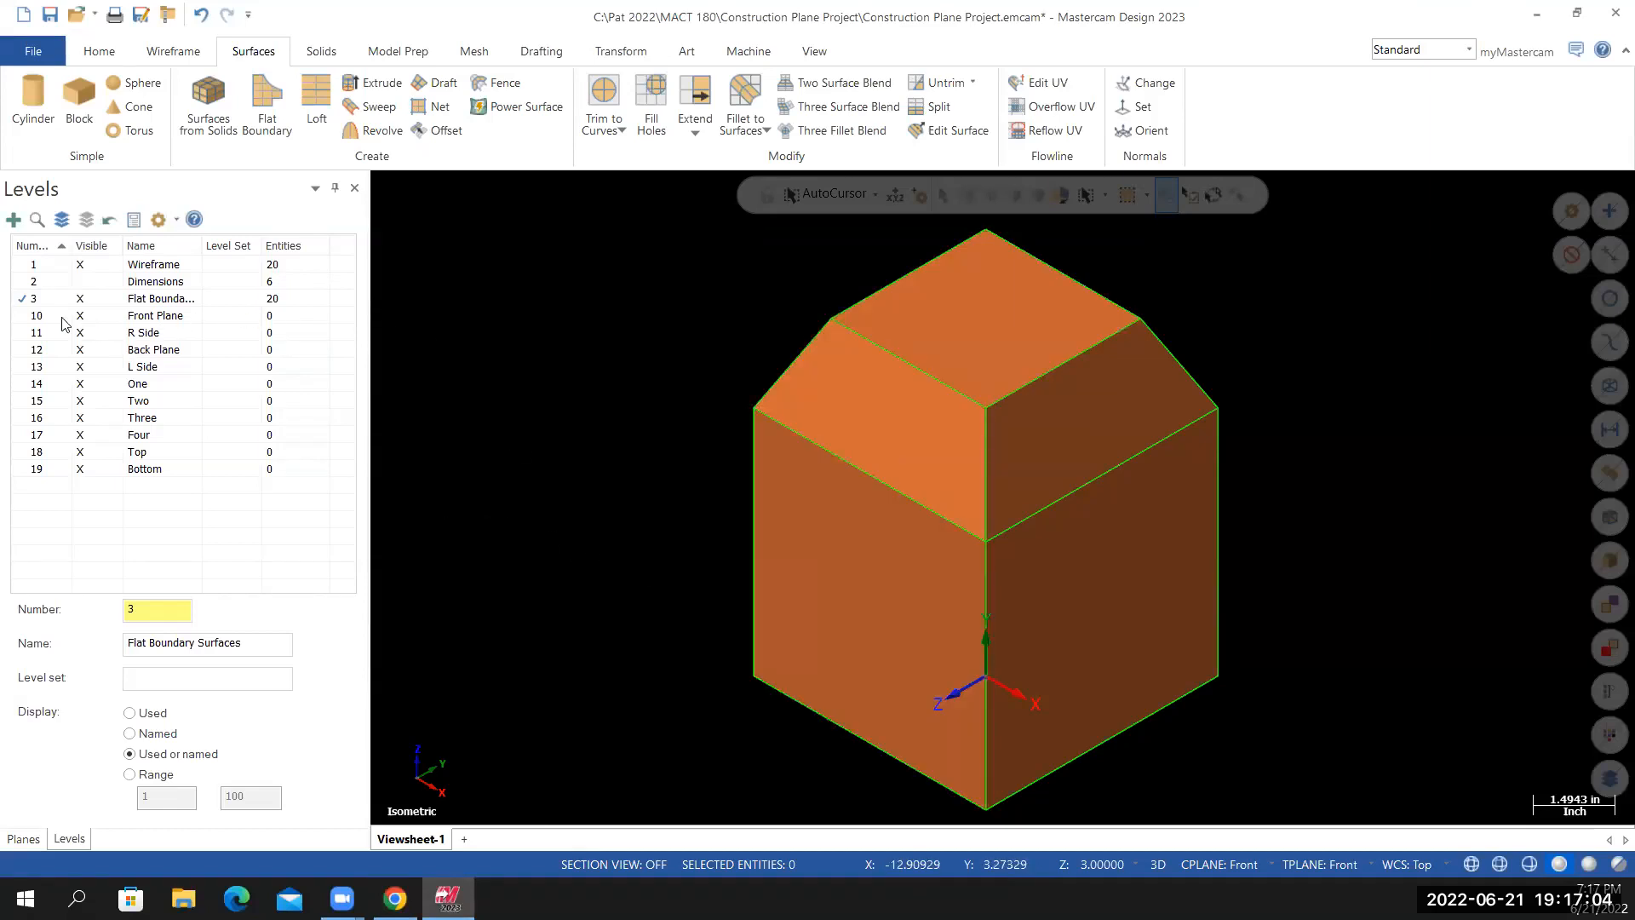
left_click(27, 316)
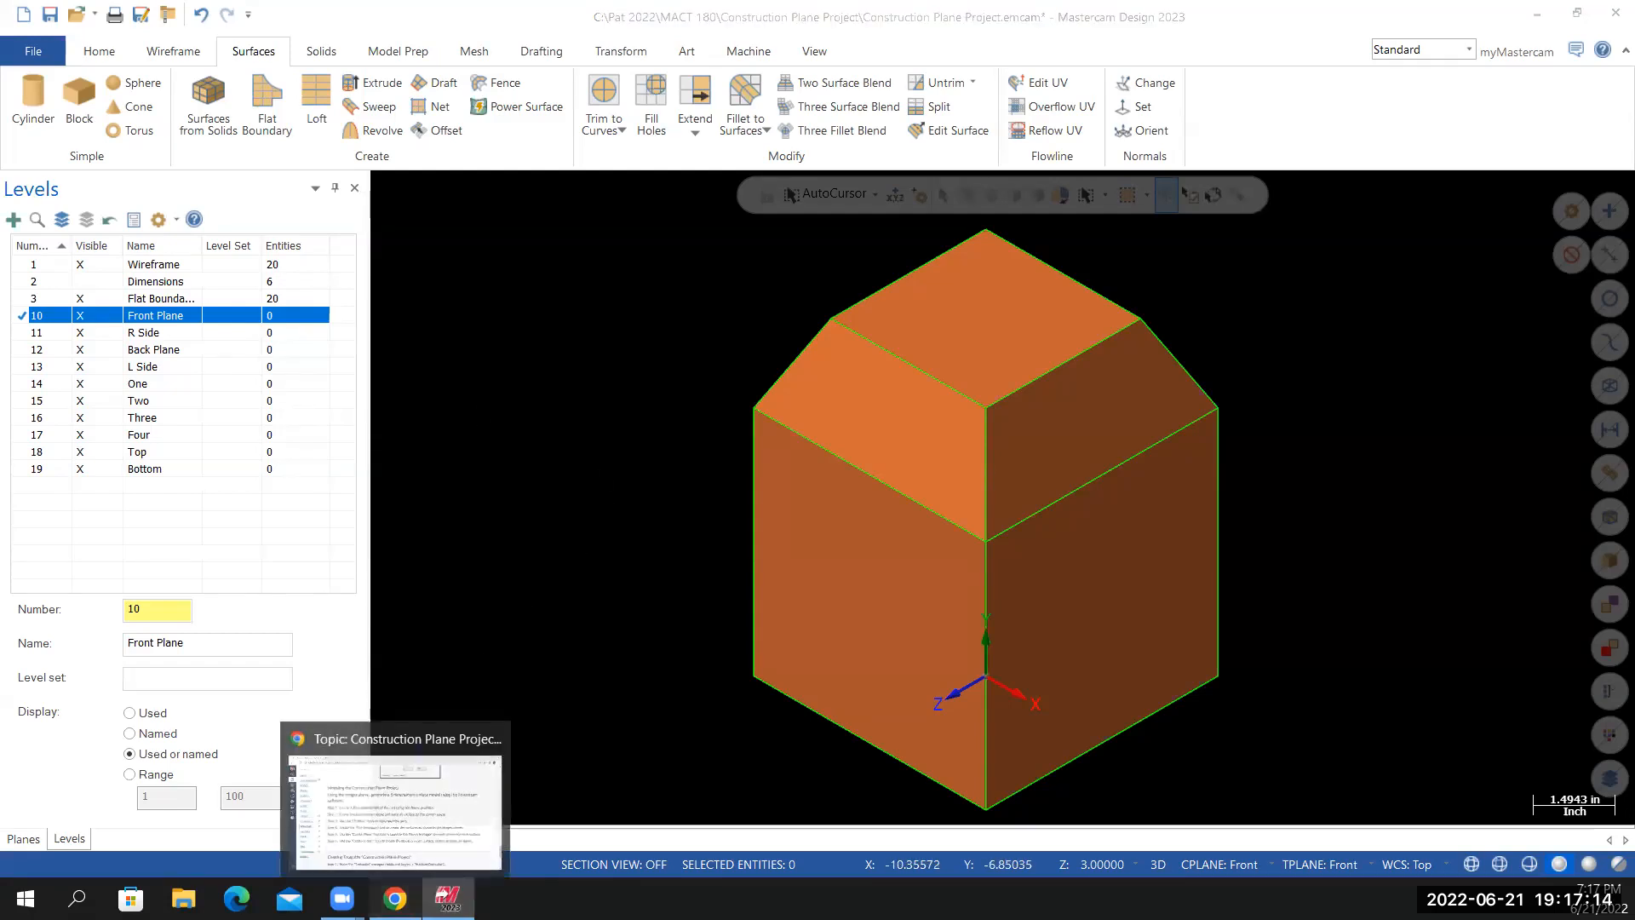
Check the labelled isometric images and lettering requirements on the course page, and return to Mastercam
left_click(394, 899)
scroll(1427, 606, "up", 1)
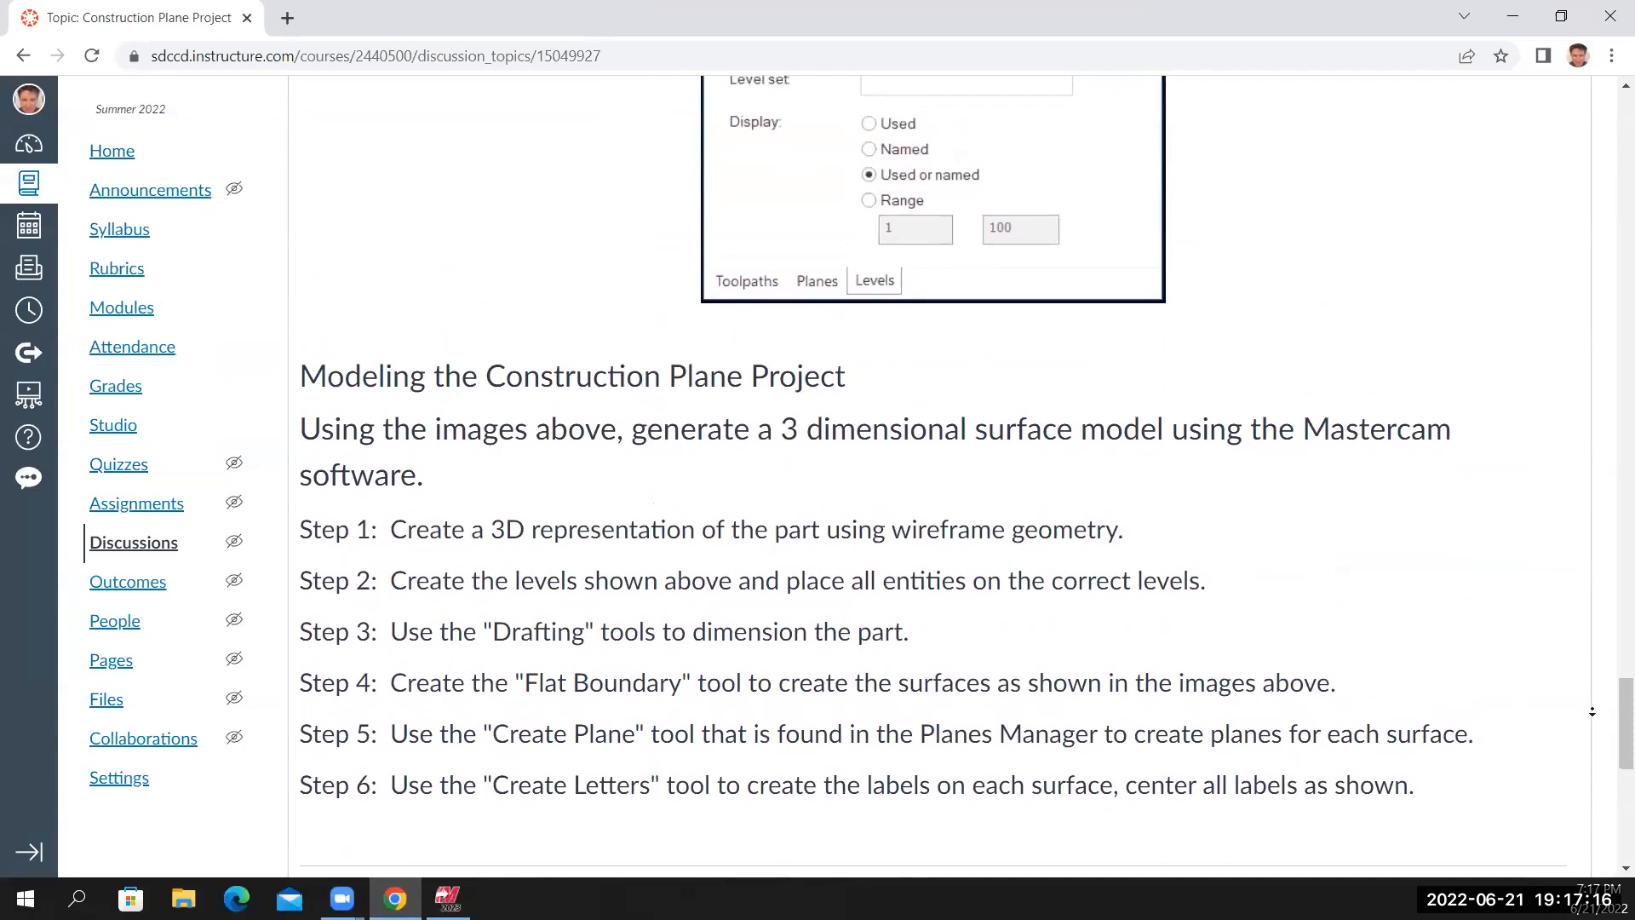
scroll(1427, 607, "down", 1)
left_click(1612, 397)
scroll(1612, 398, "up", 15)
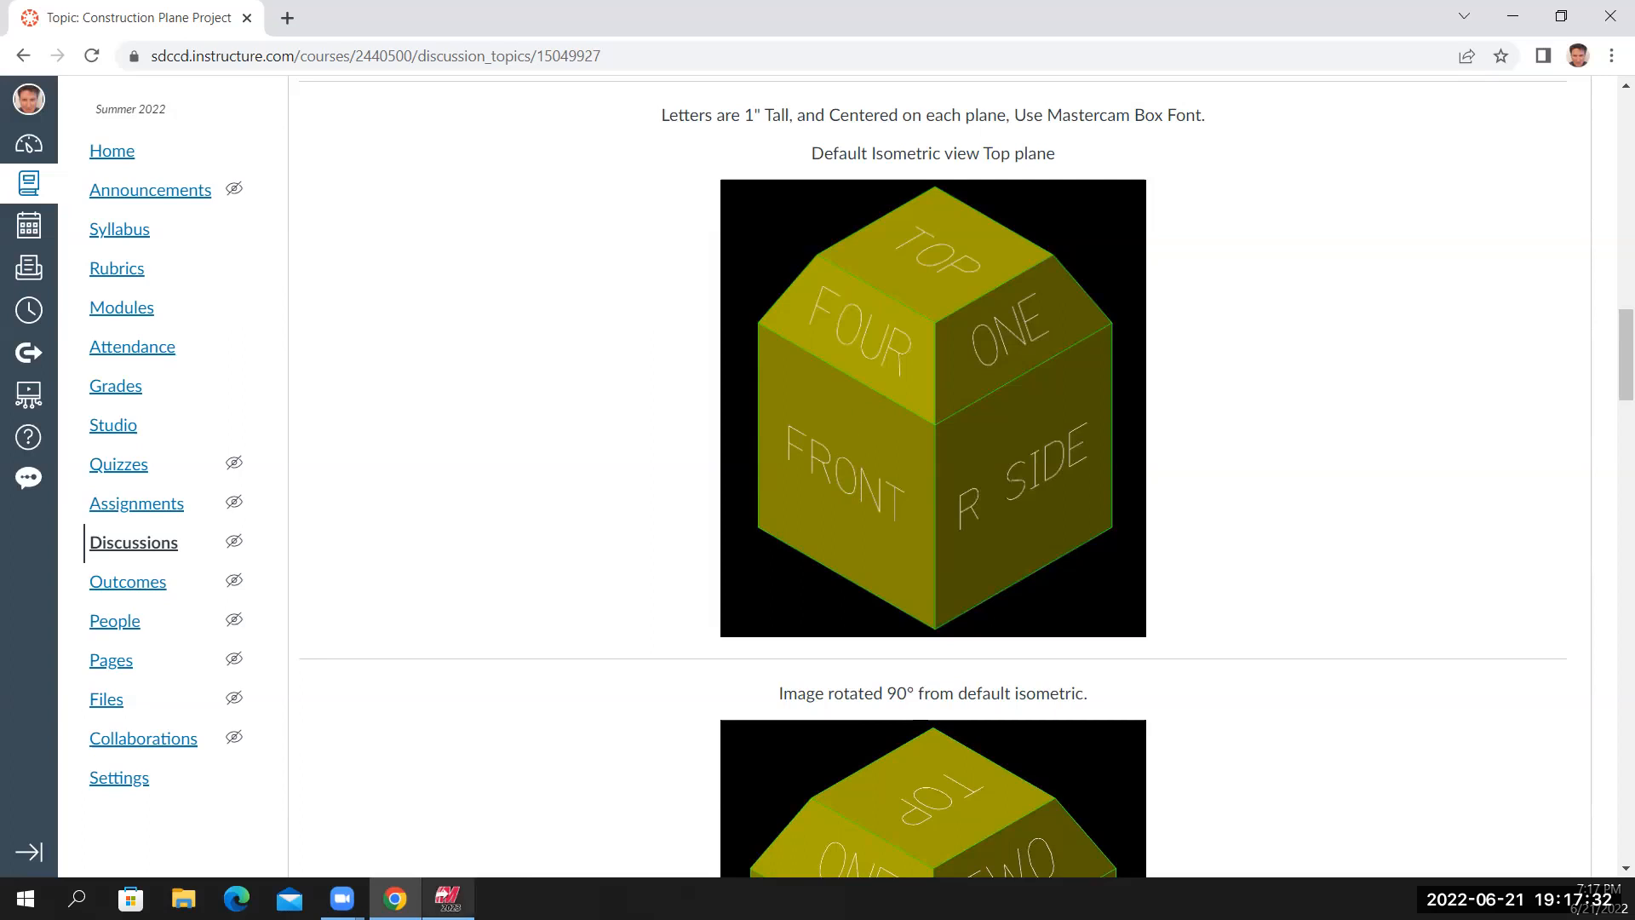
left_click(447, 899)
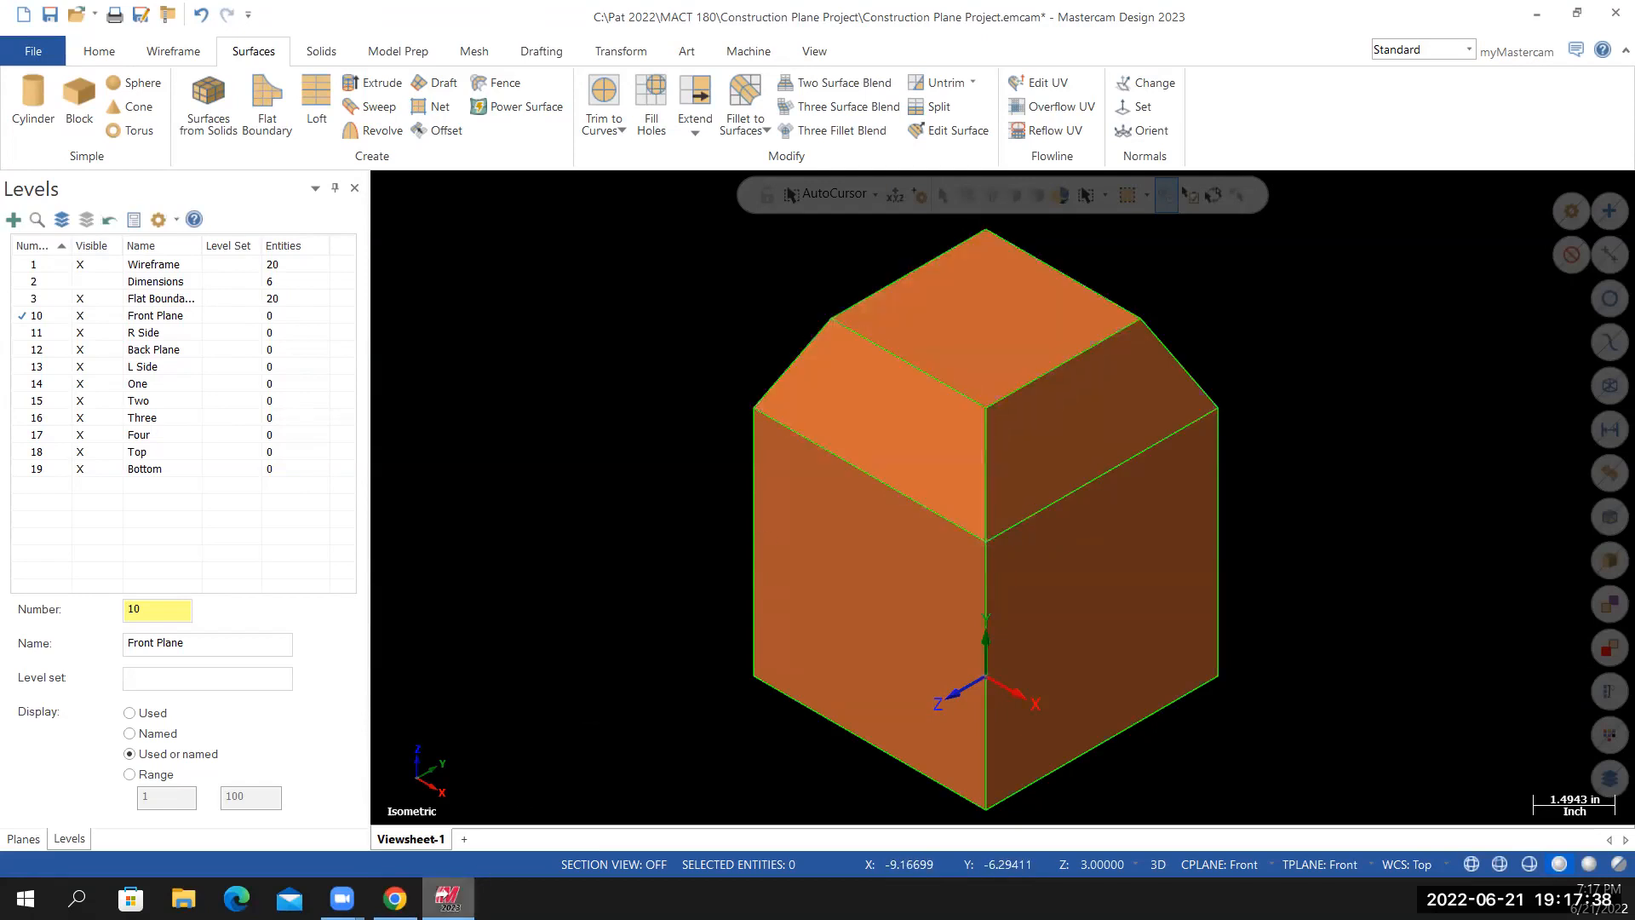
key("alt+Tab")
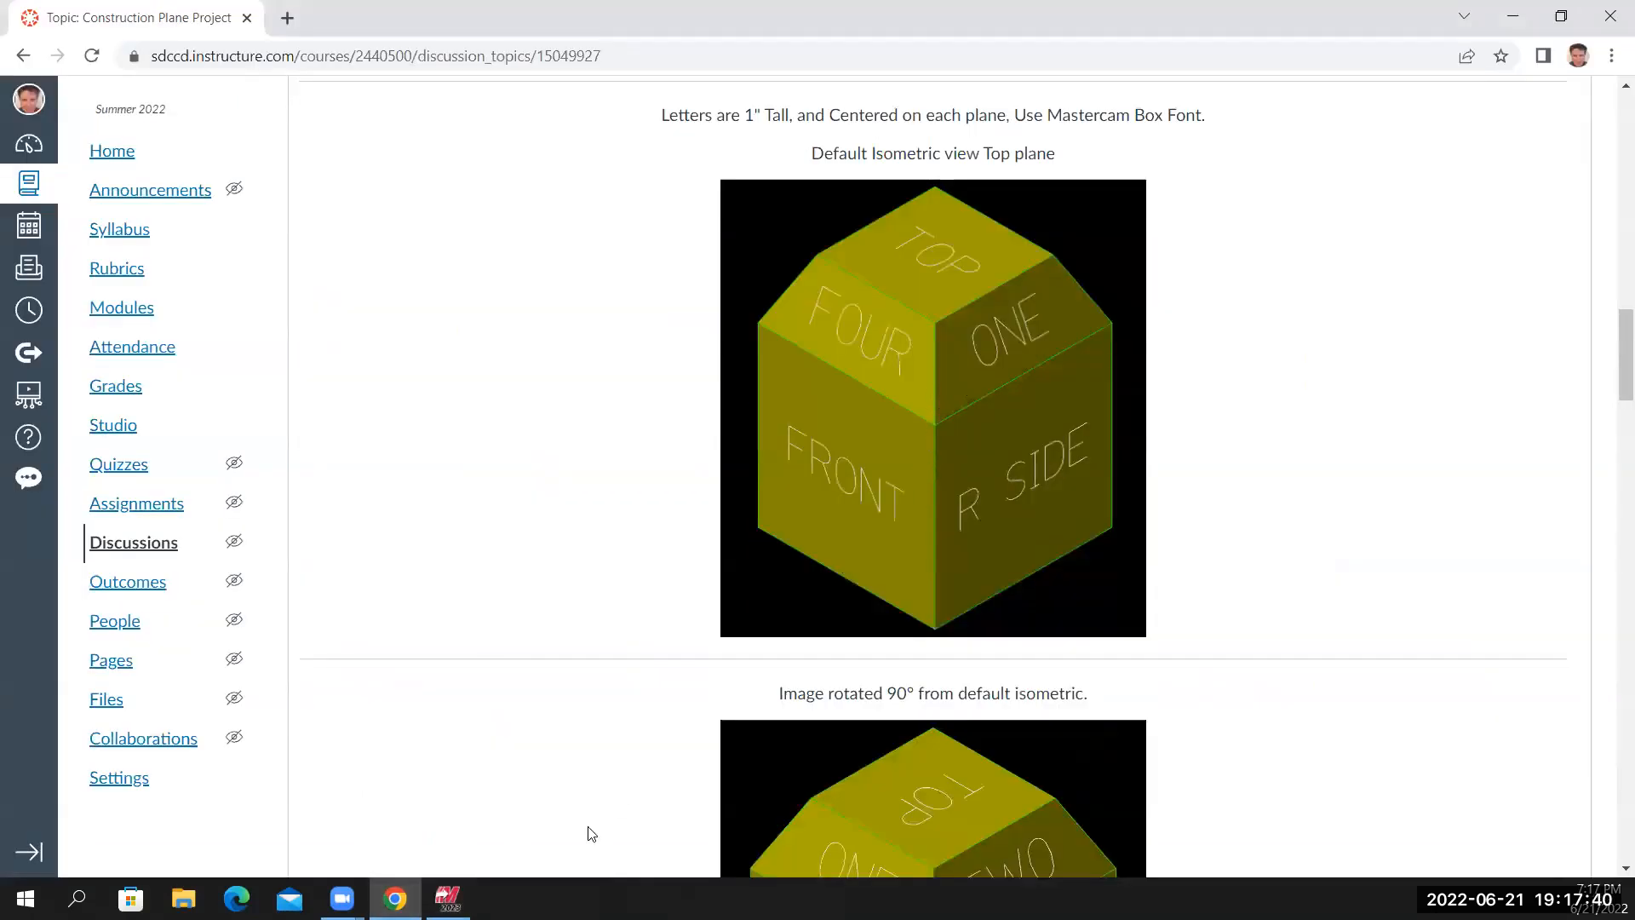
key("alt+Tab")
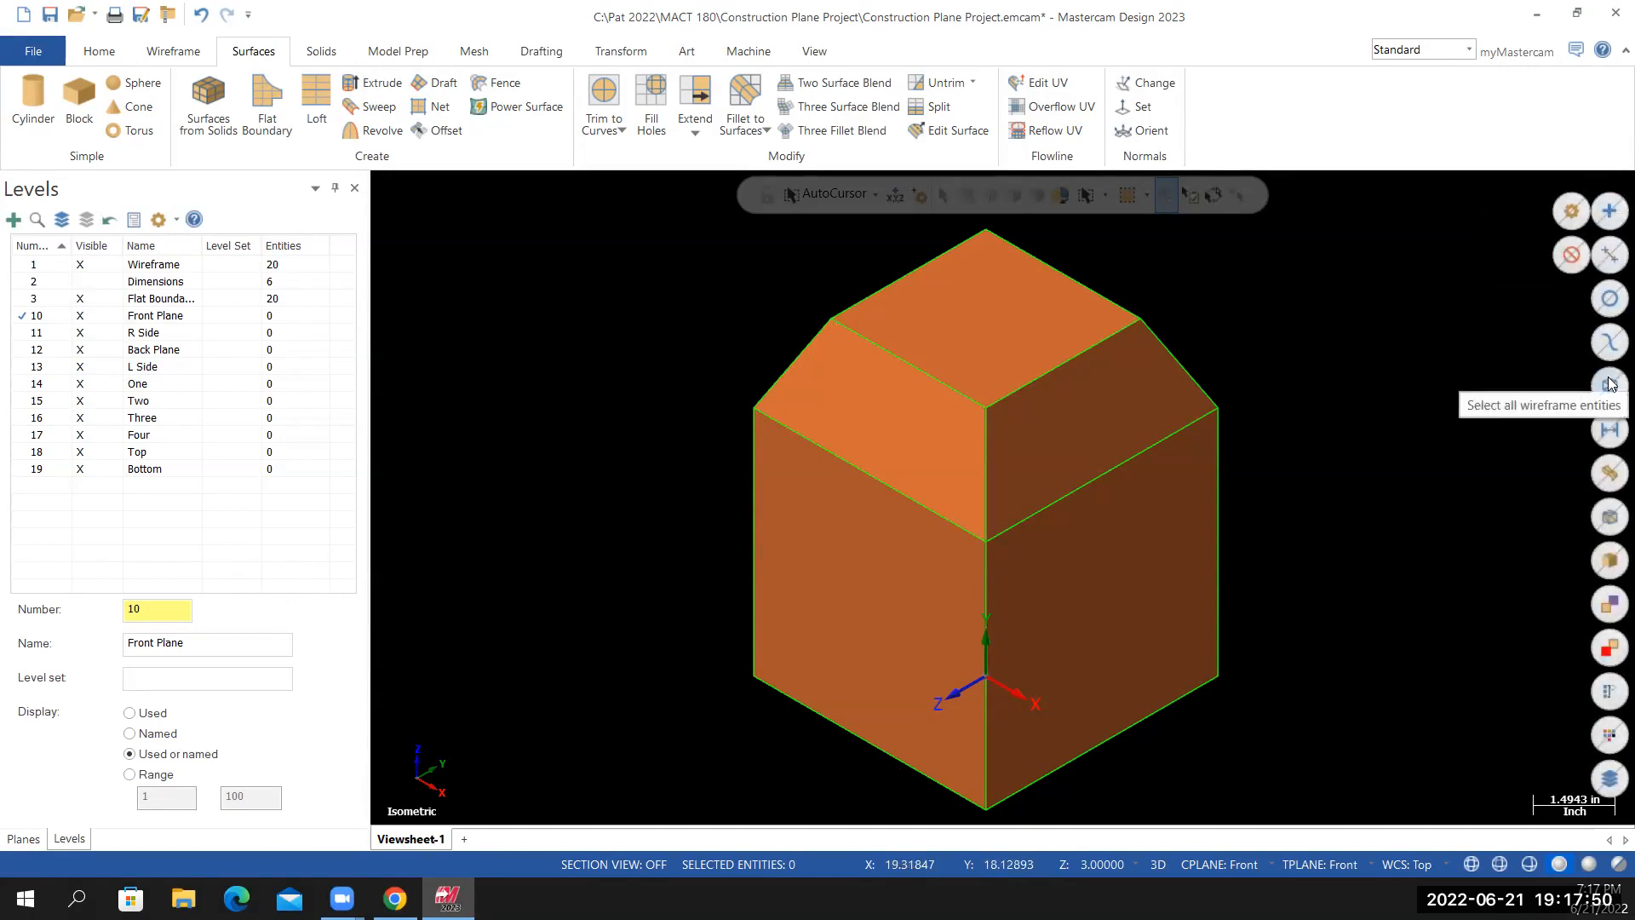
Select all surfaces of the block and change their surface color to dark yellow
left_click(1611, 471)
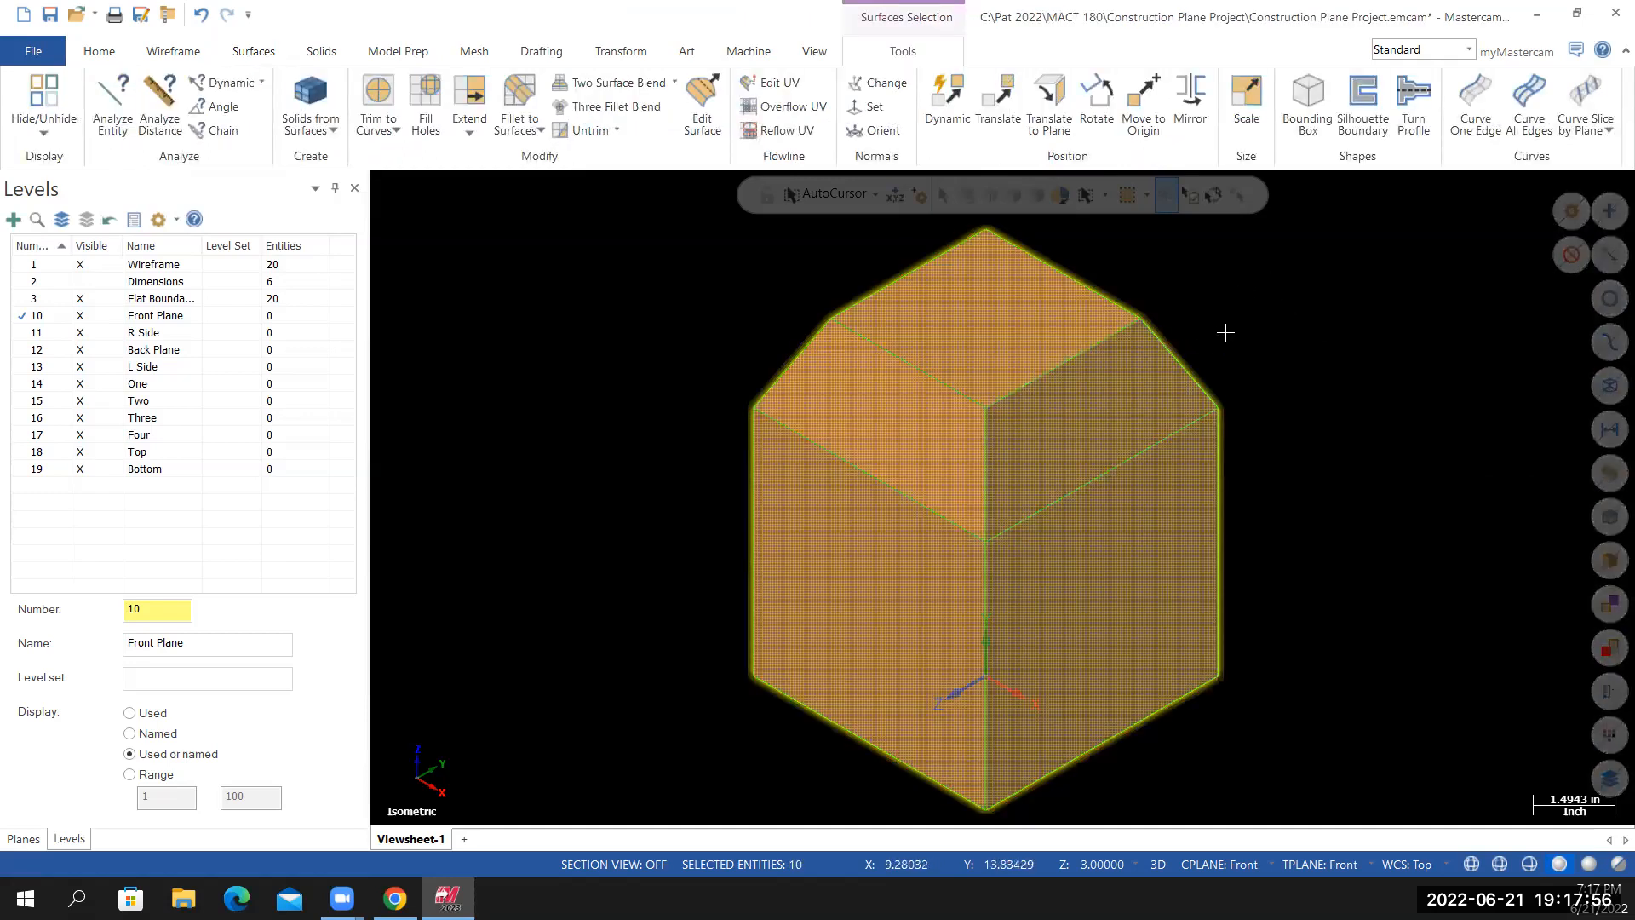
left_click(96, 53)
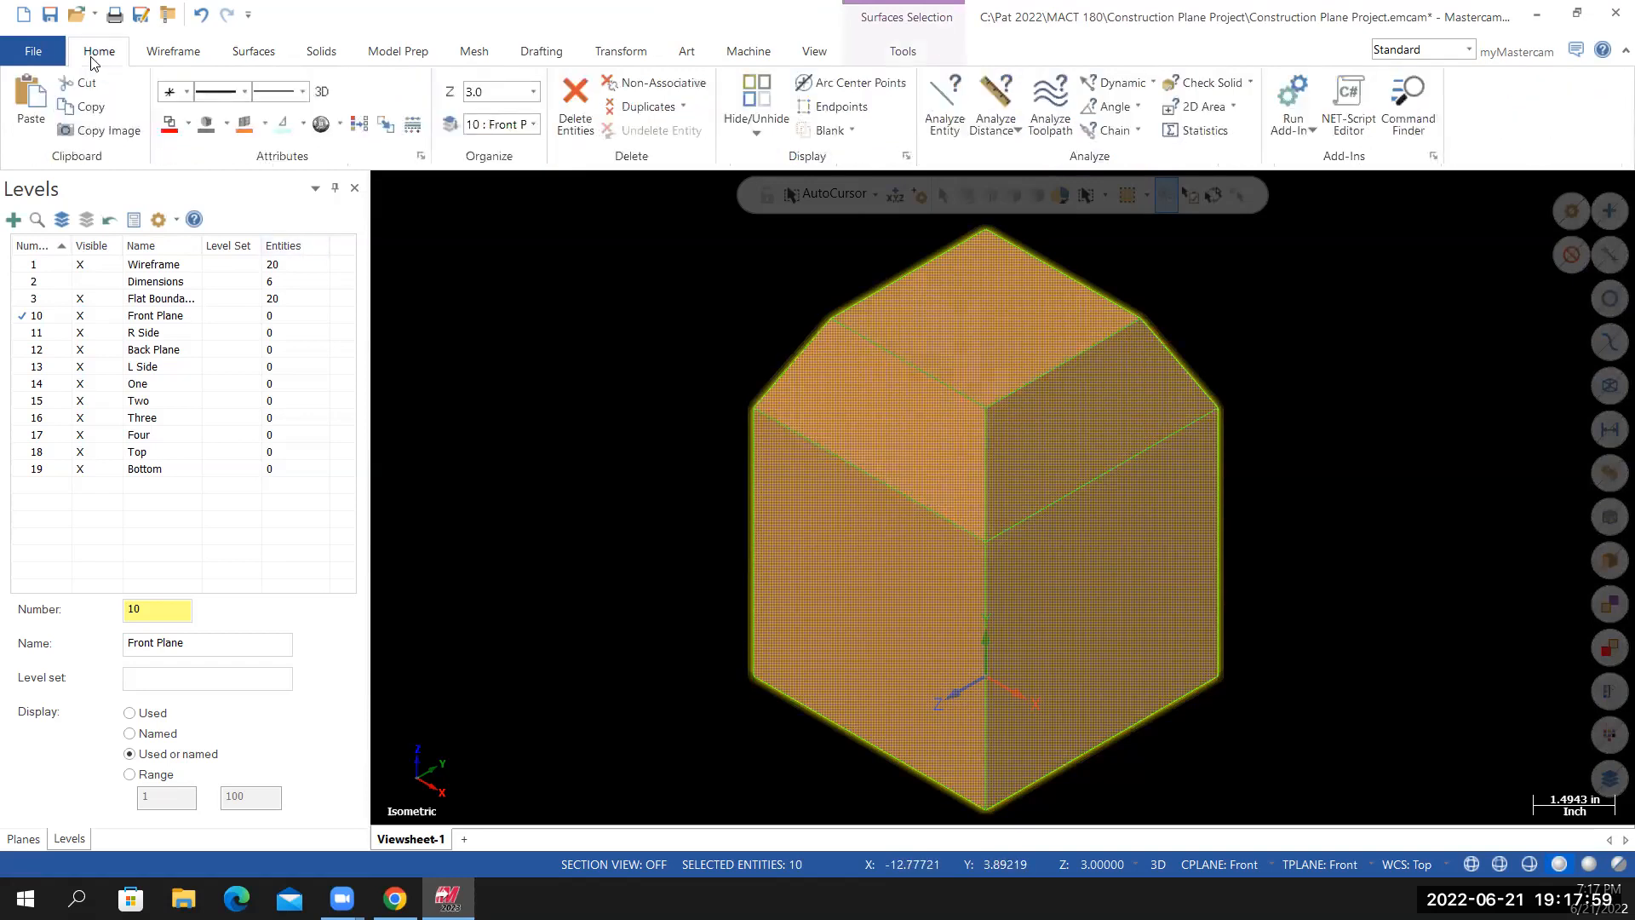
left_click(265, 128)
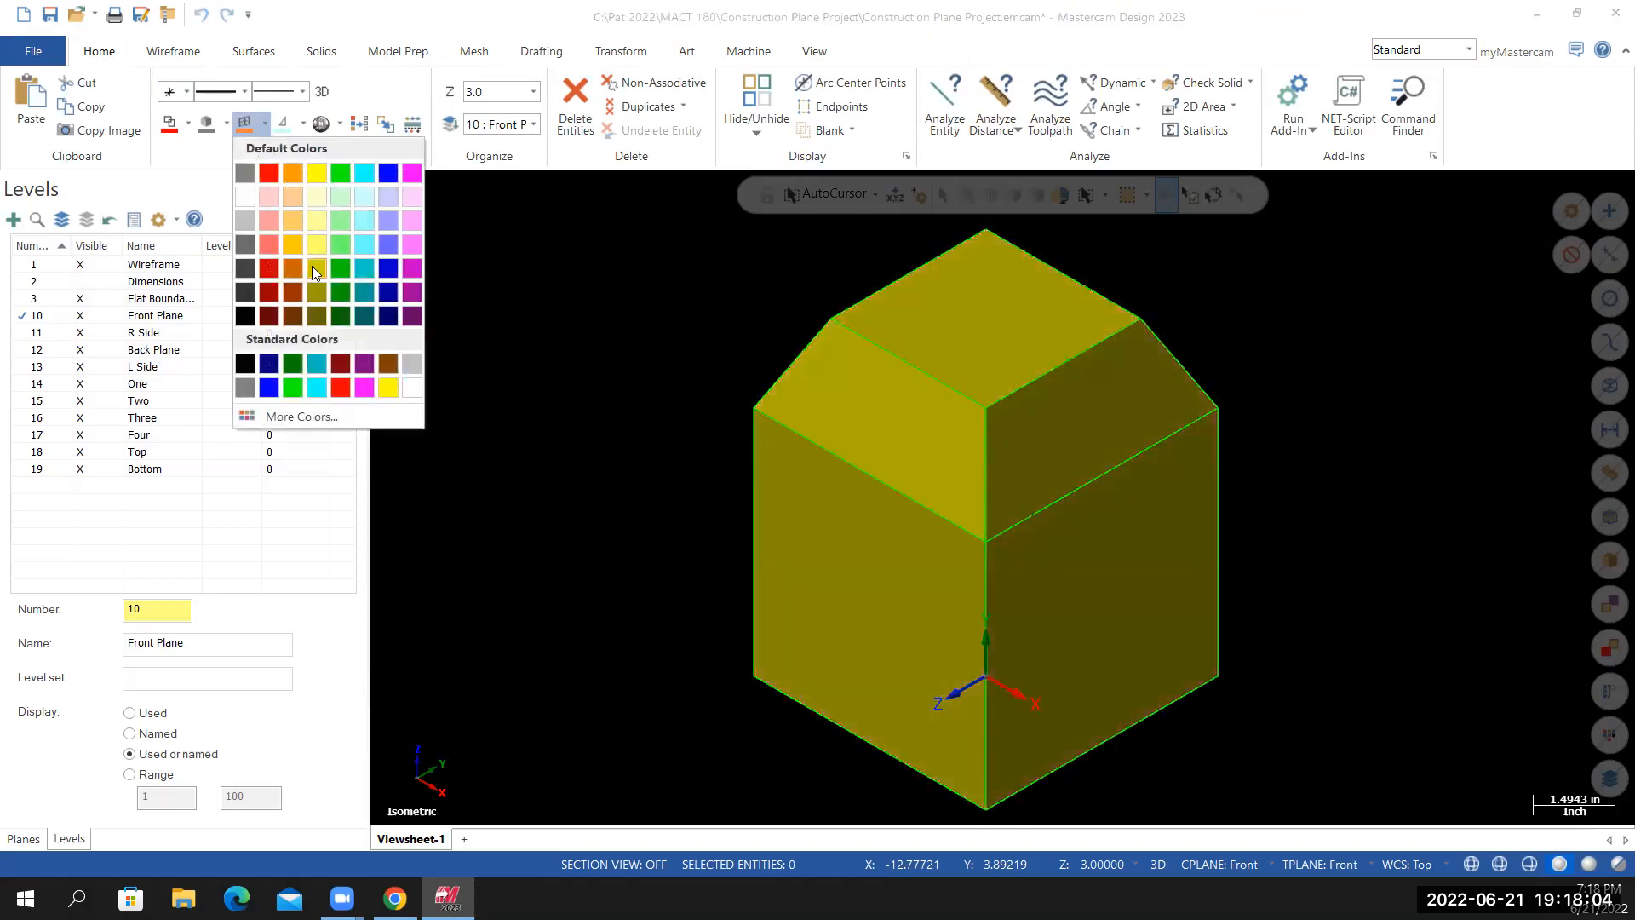
left_click(315, 269)
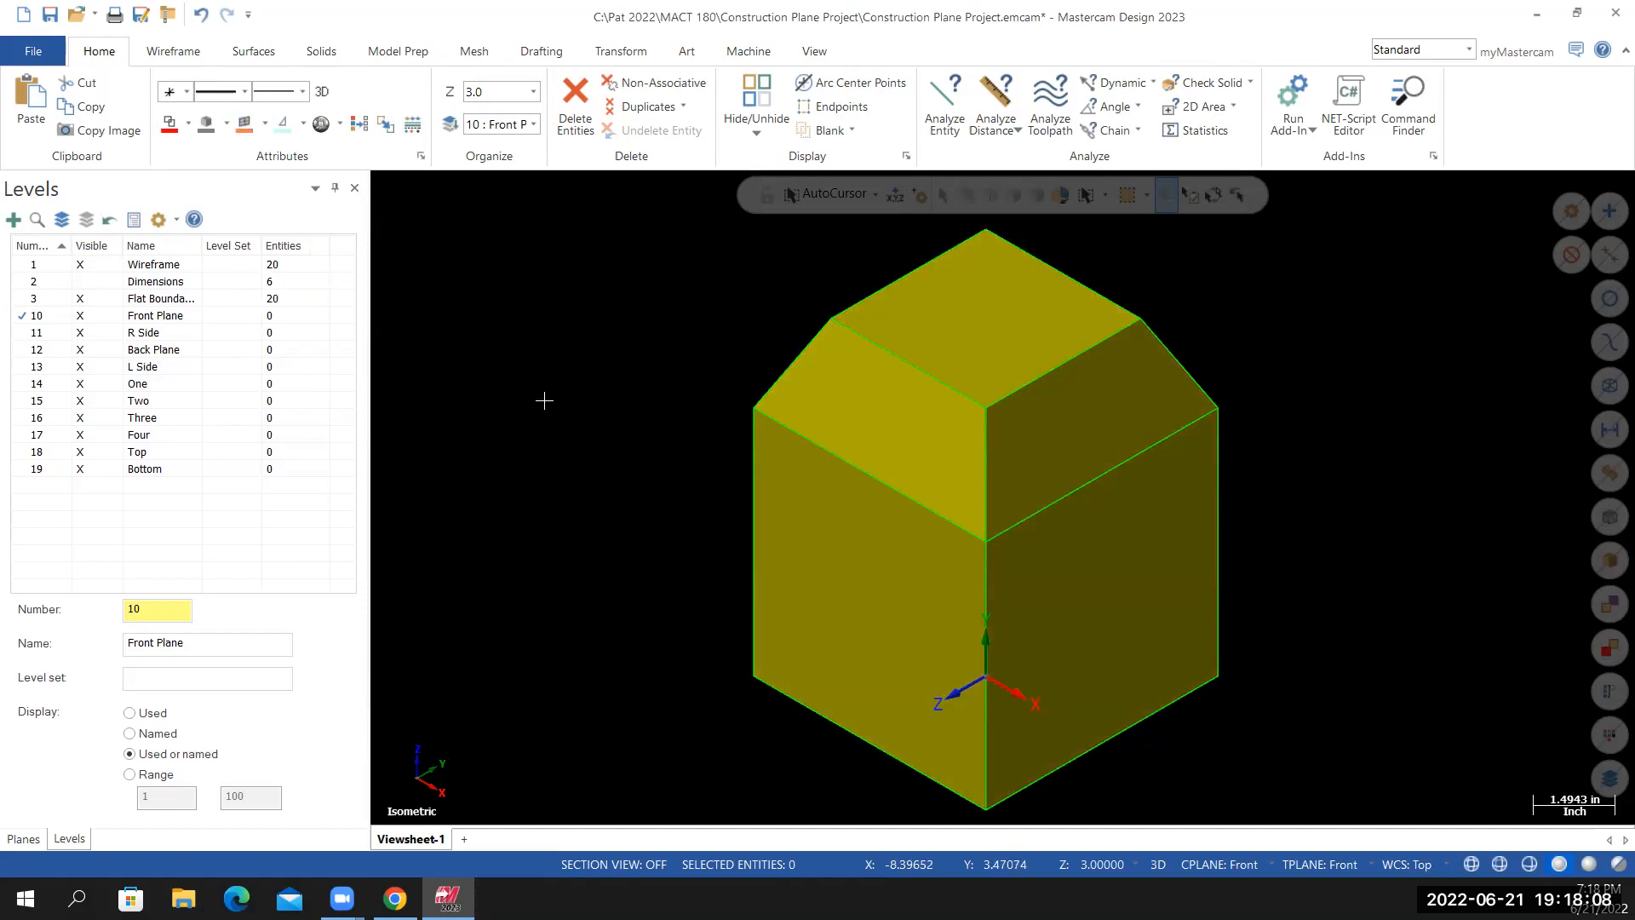
Change the default wireframe color for new geometry
mouse_move(753, 566)
middle_mouse_down()
mouse_move(796, 482)
mouse_move(880, 394)
middle_mouse_up()
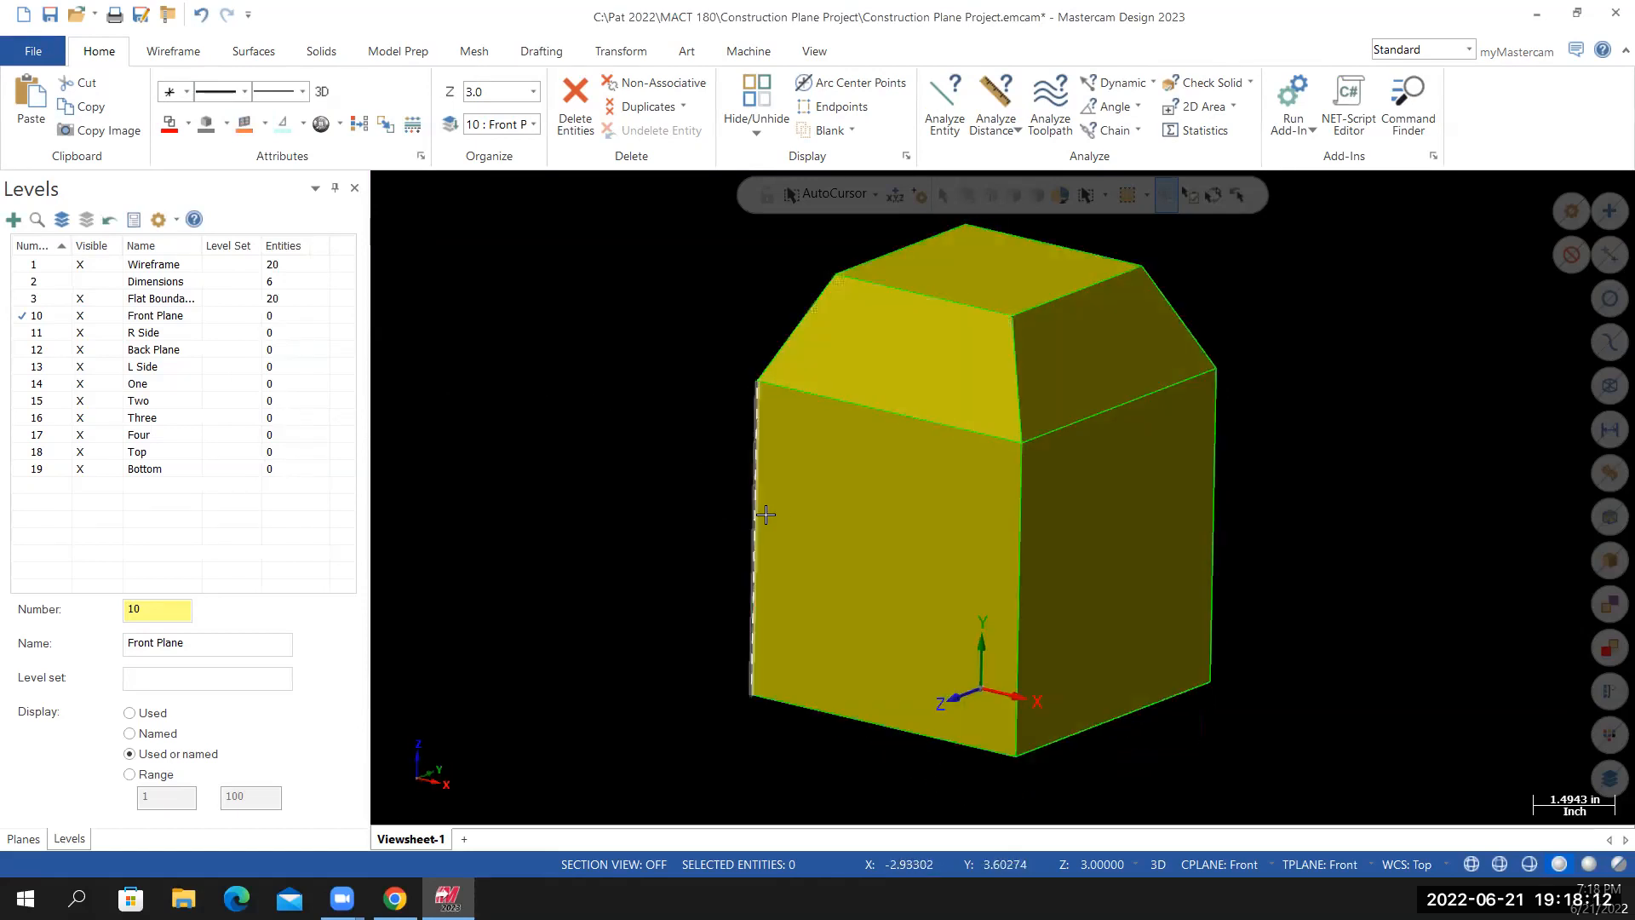
mouse_move(828, 557)
middle_mouse_down()
mouse_move(847, 565)
mouse_move(821, 555)
mouse_move(745, 621)
middle_mouse_up()
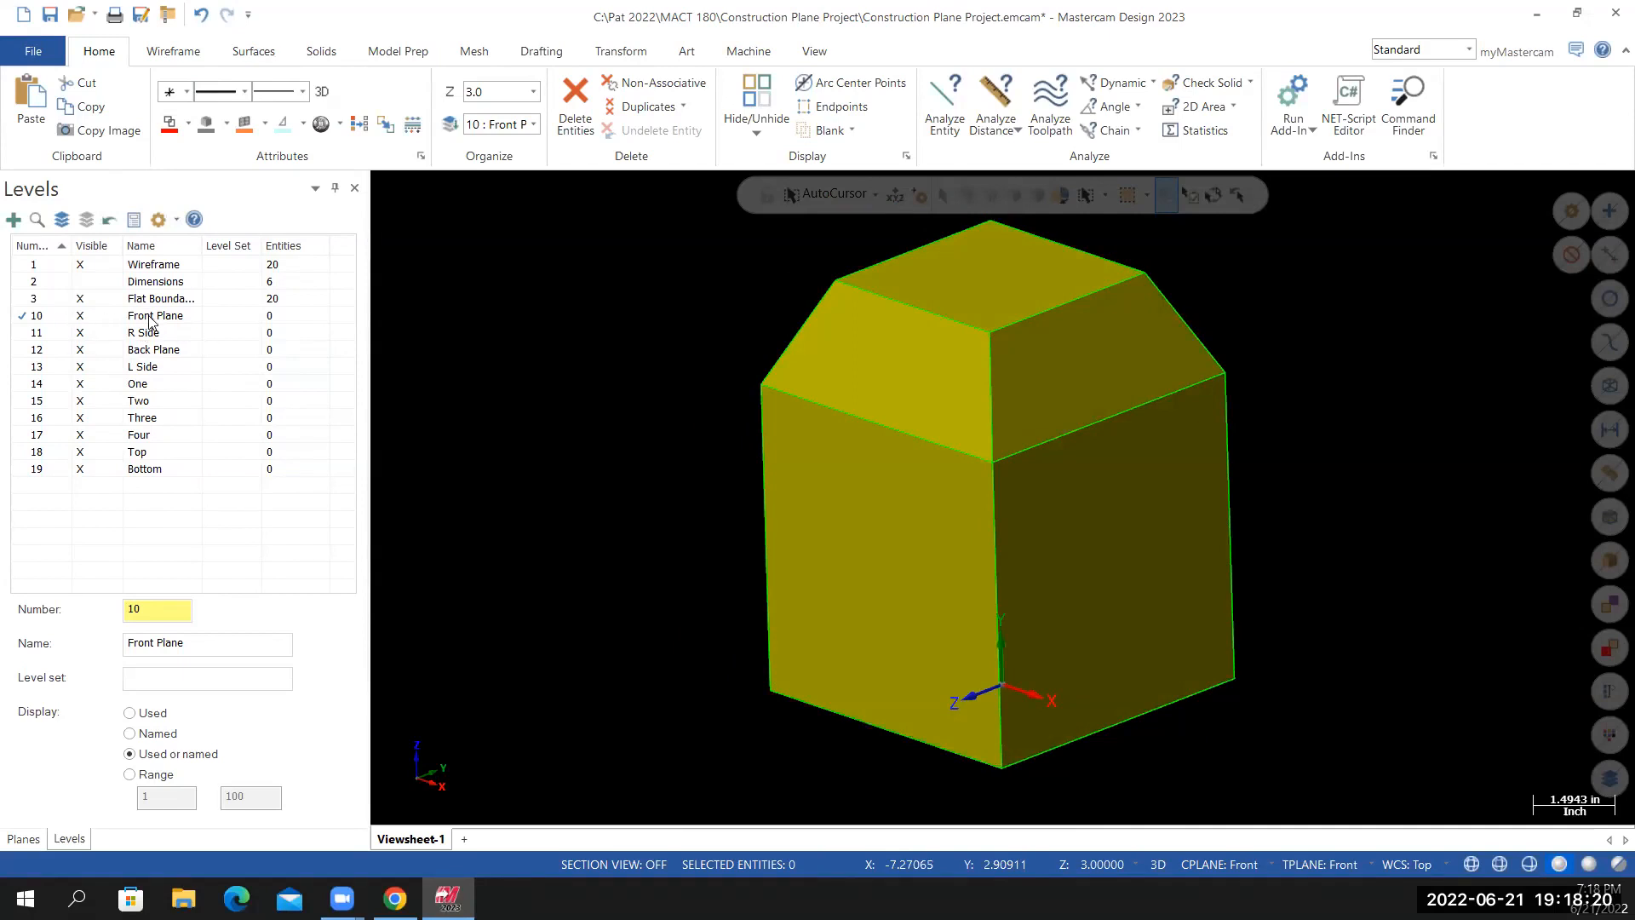
left_click(189, 128)
left_click(246, 337)
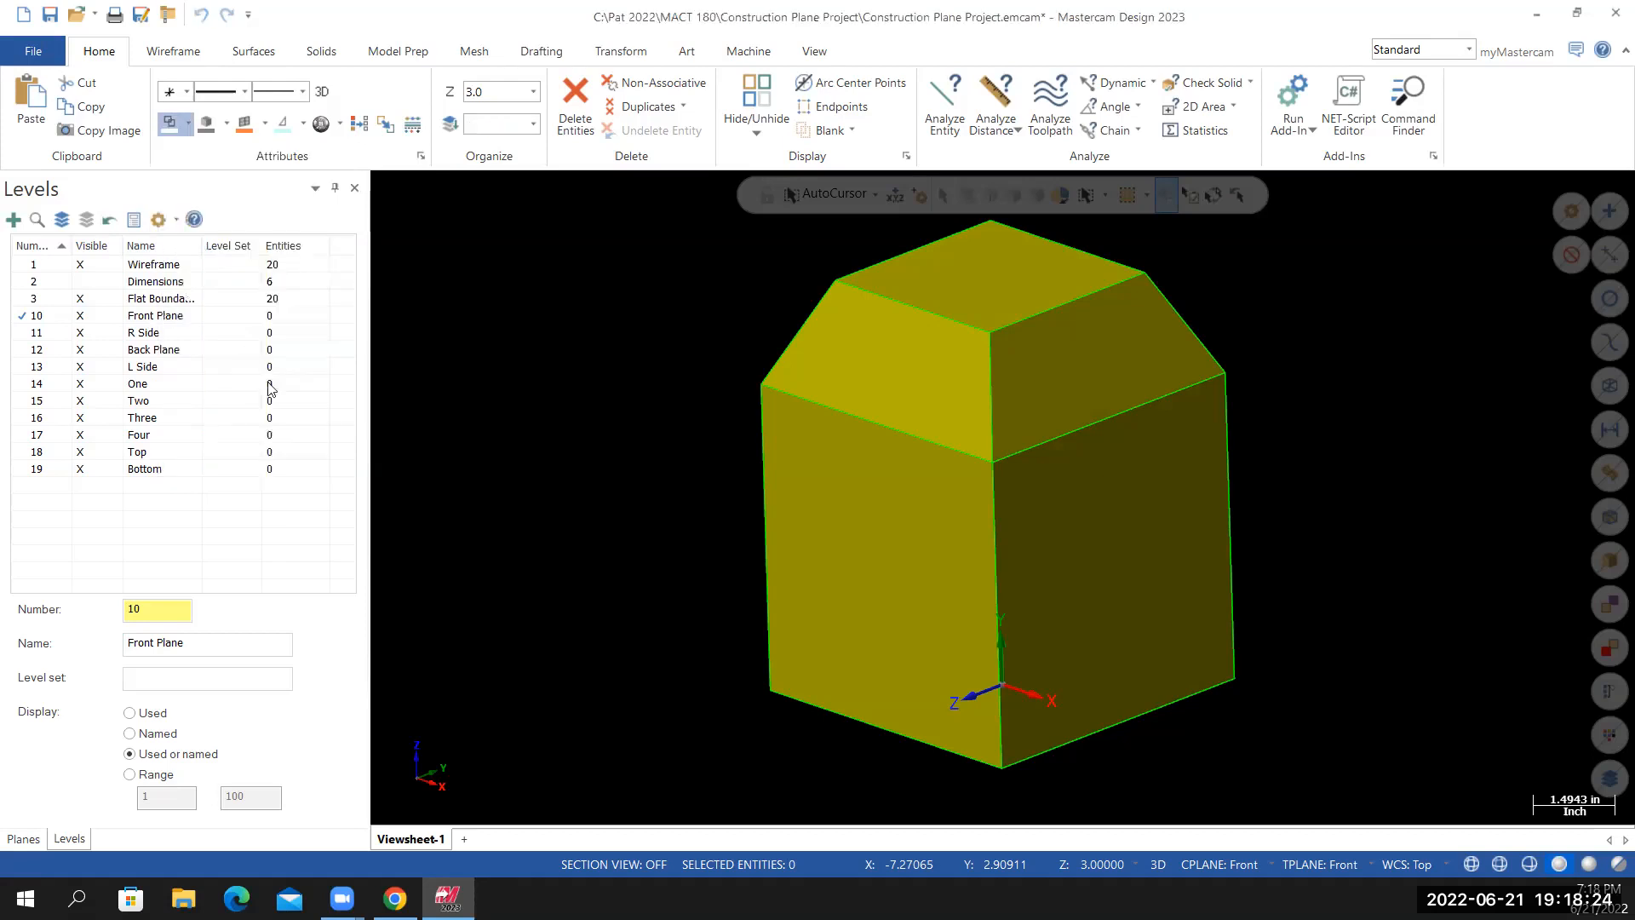
middle_click_drag(606, 630, 616, 645)
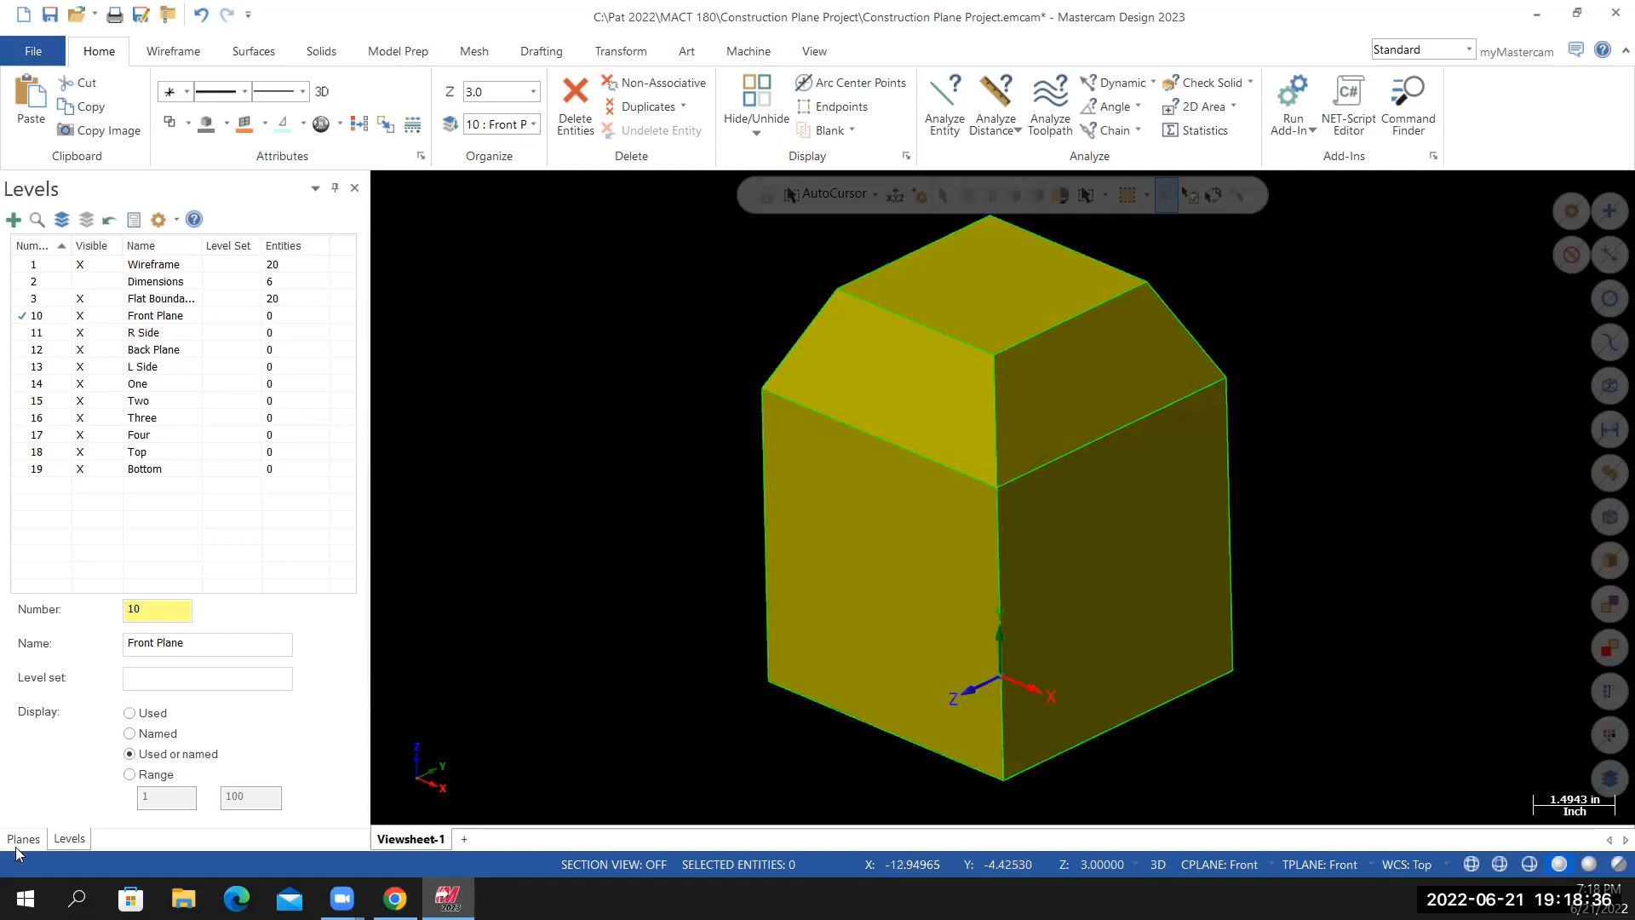
Display the Planes manager and set the graphics view of the block to isometric
left_click(814, 53)
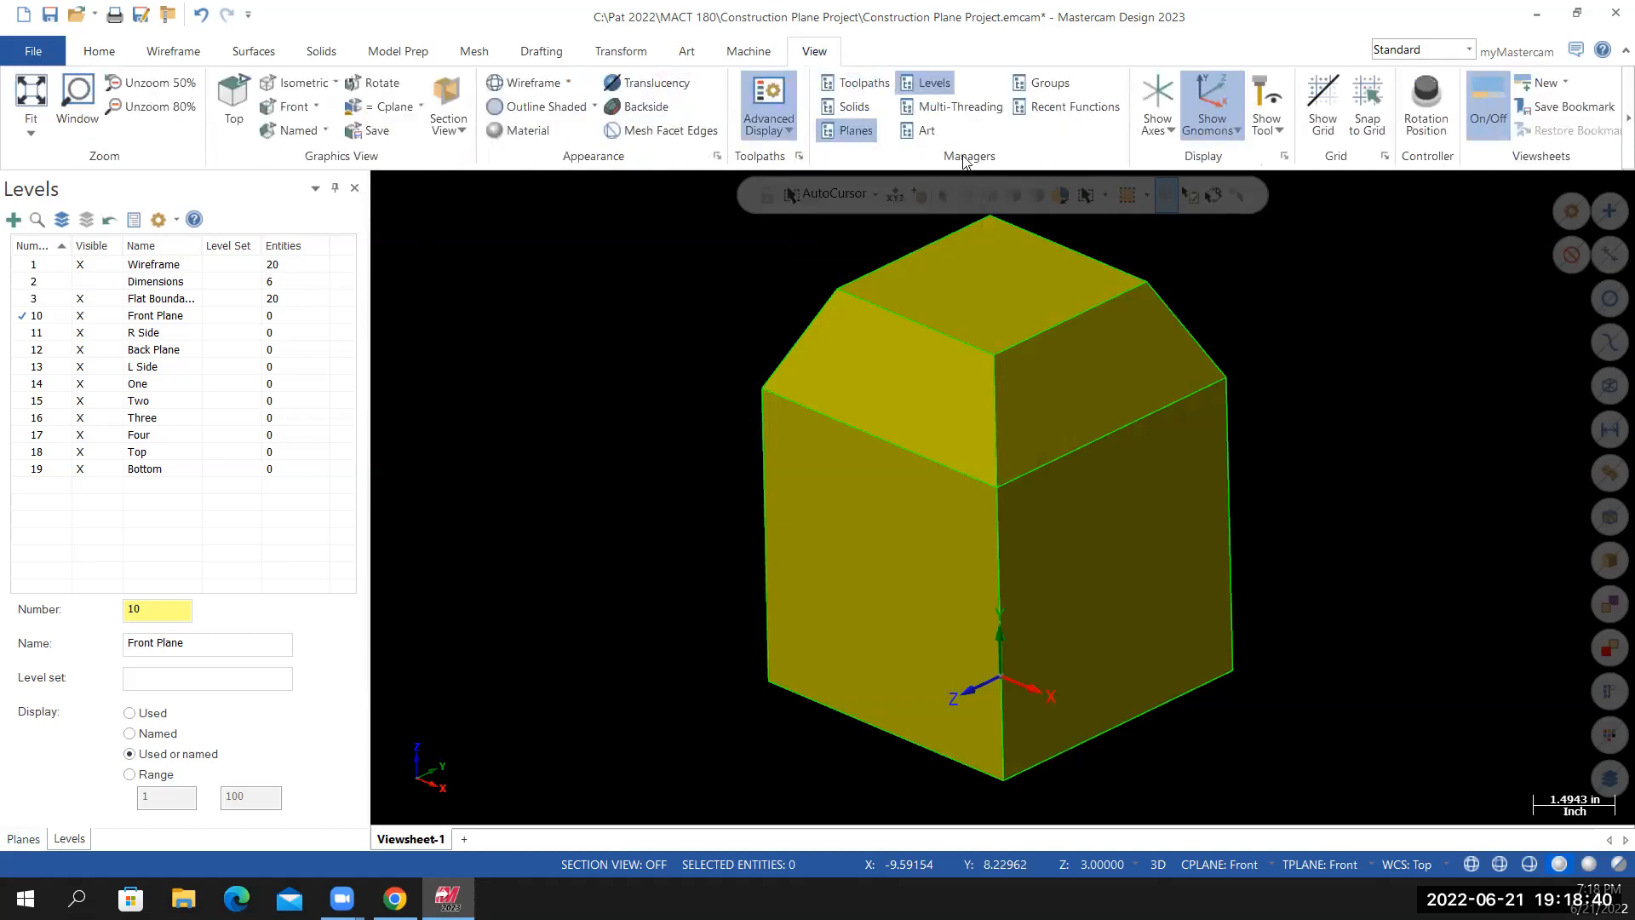
left_click(855, 132)
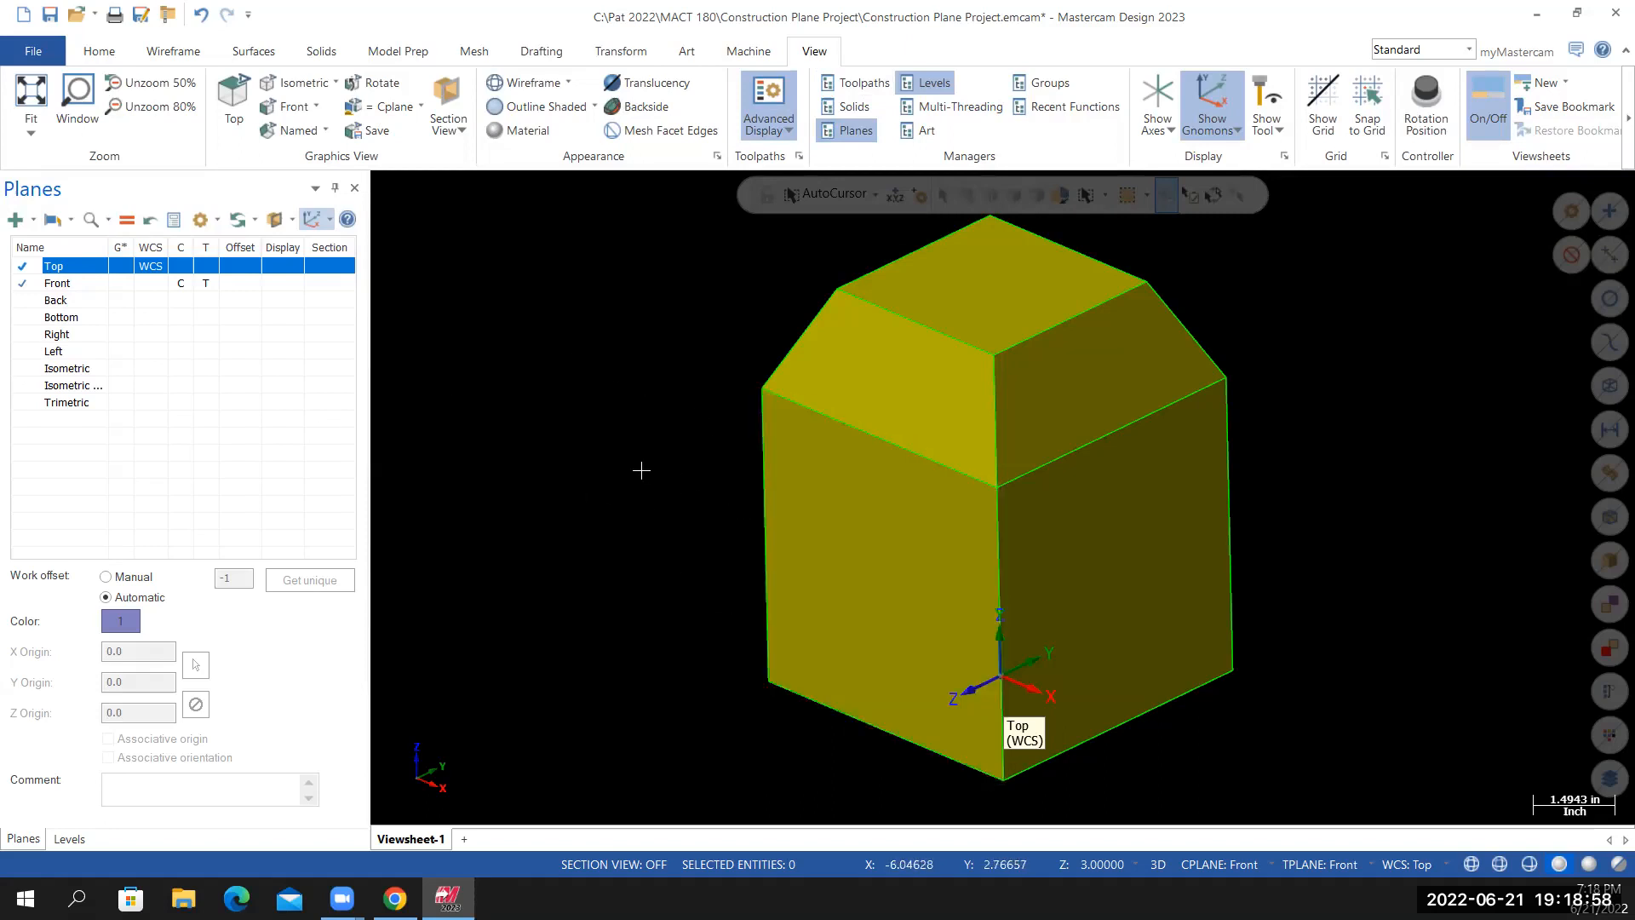
right_click(606, 331)
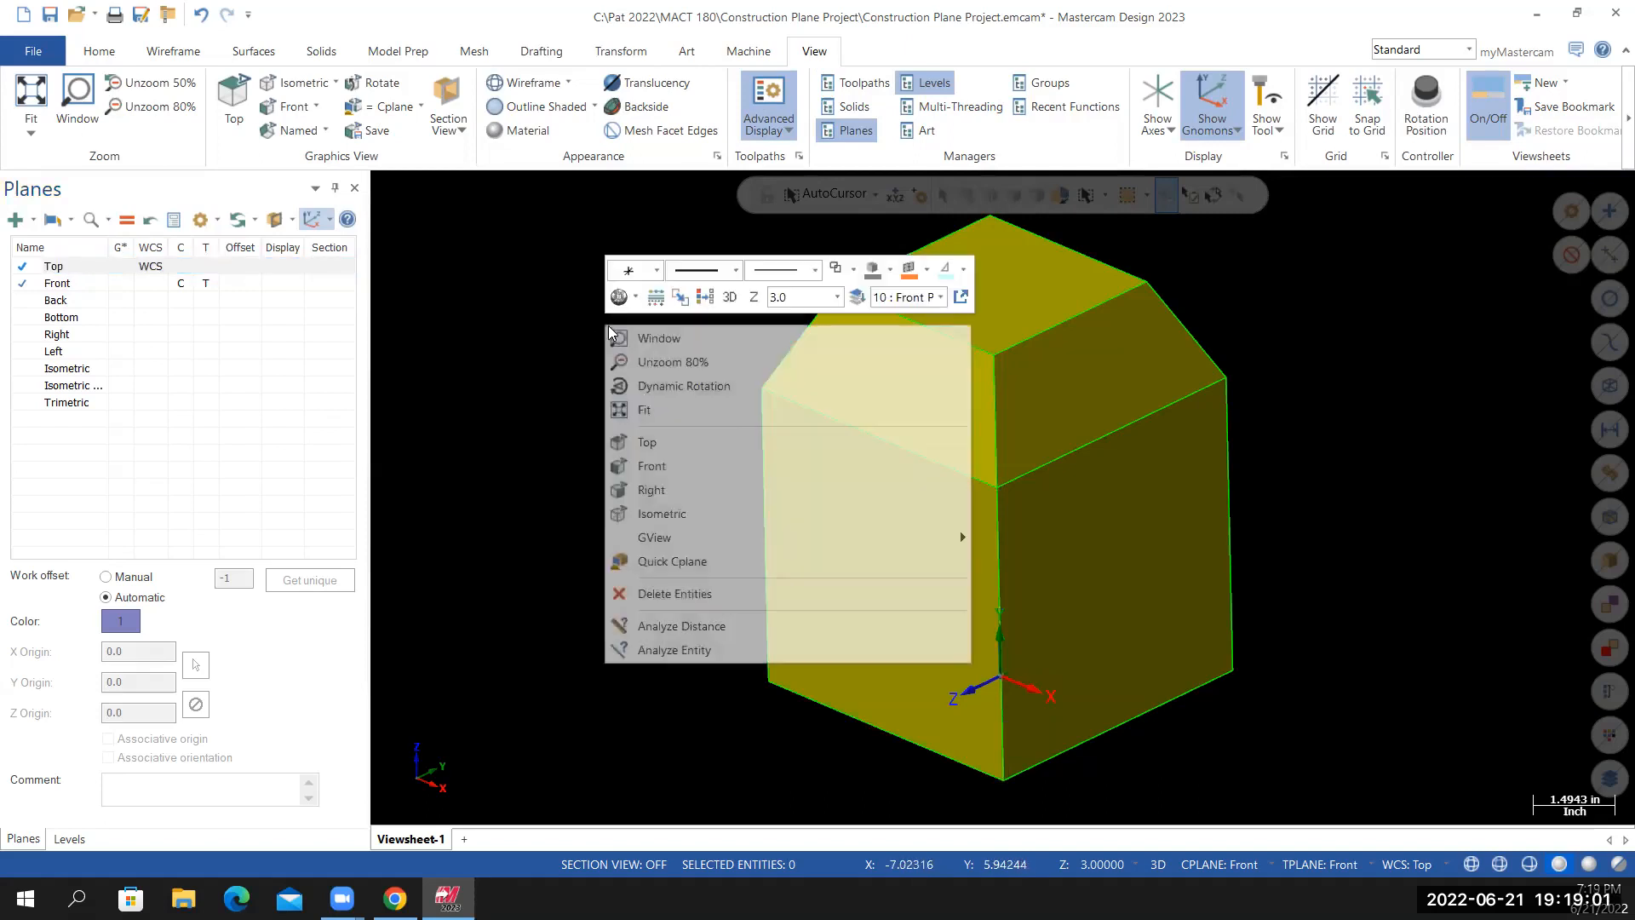
left_click(654, 513)
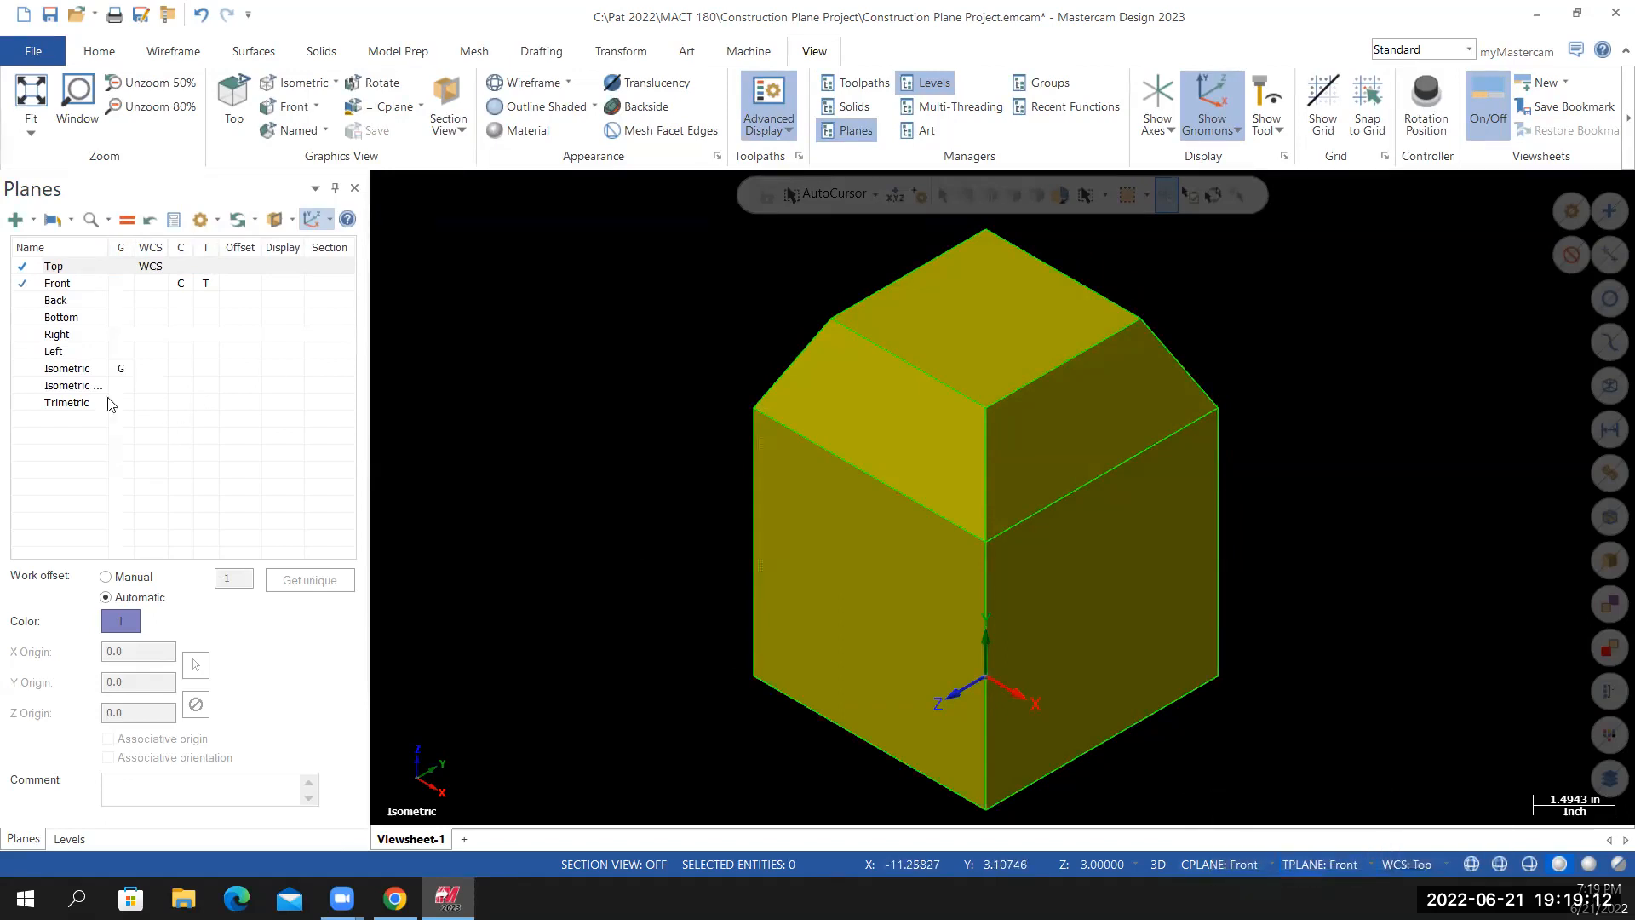
Set the Top plane as WCS, construction plane and tool plane, keeping the graphics view isometric
left_click(53, 269)
left_click(127, 220)
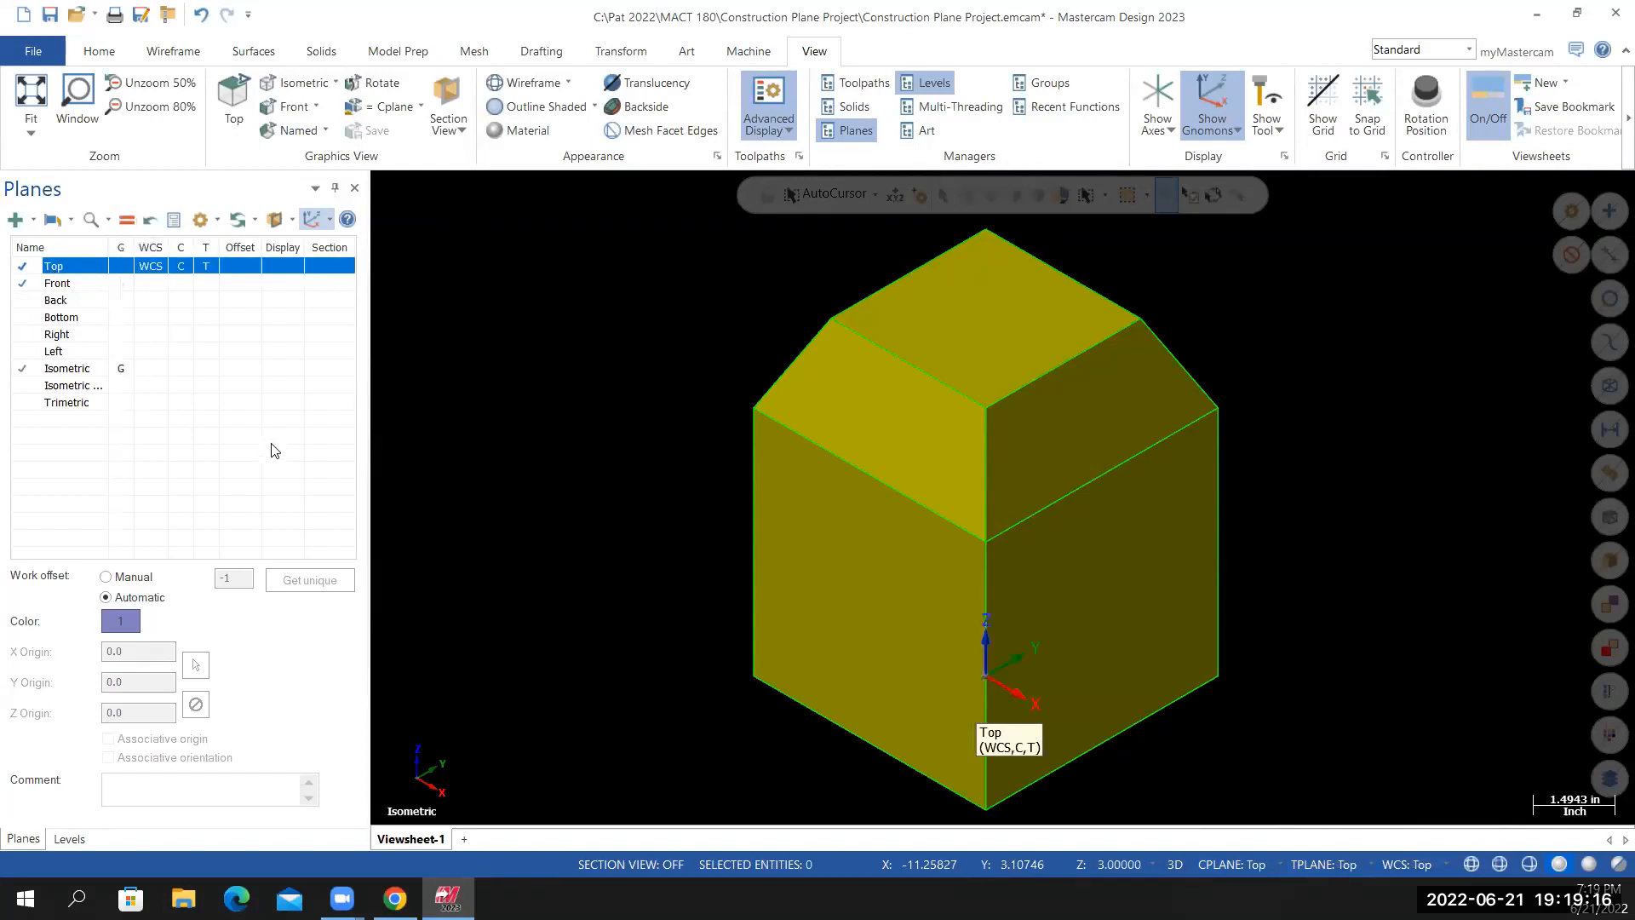
right_click(671, 300)
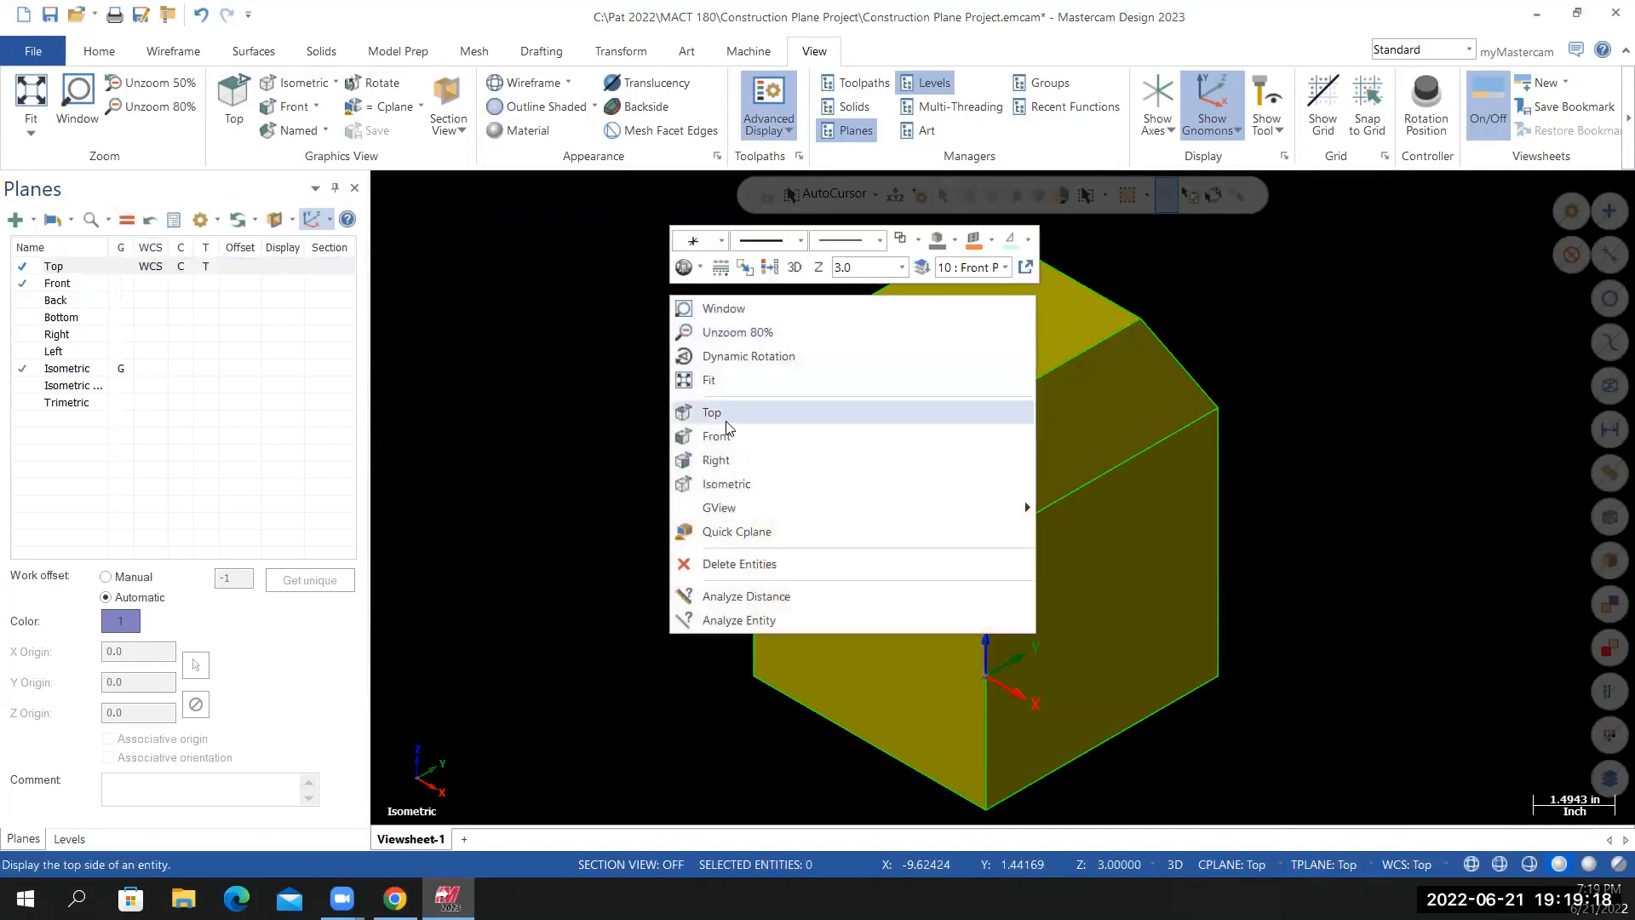
left_click(714, 484)
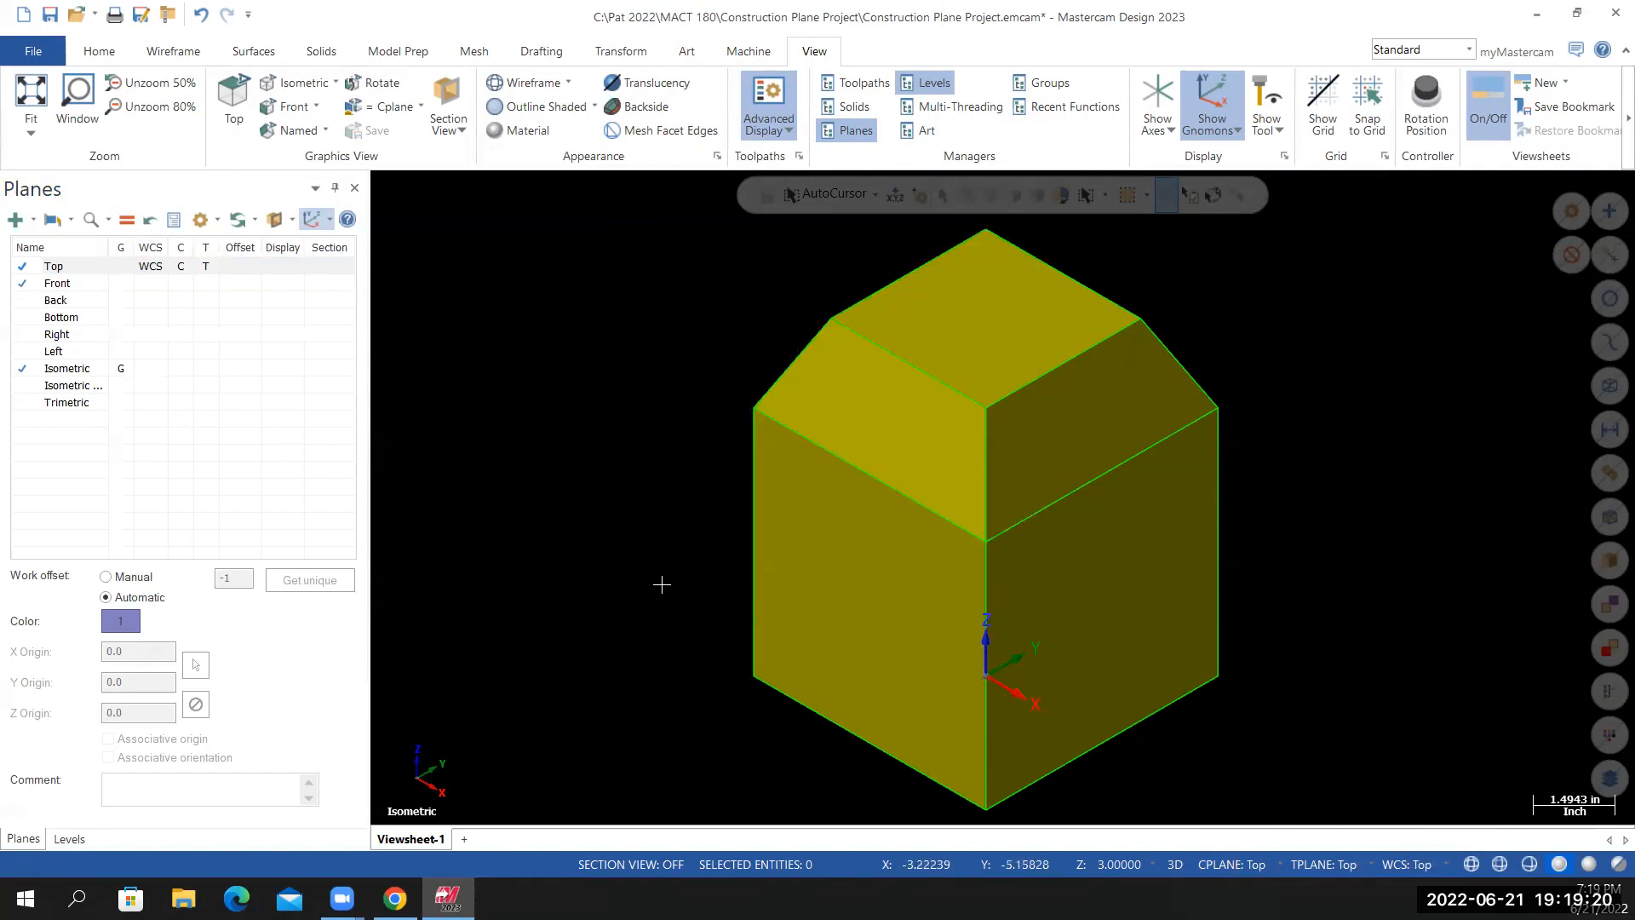
left_click(91, 267)
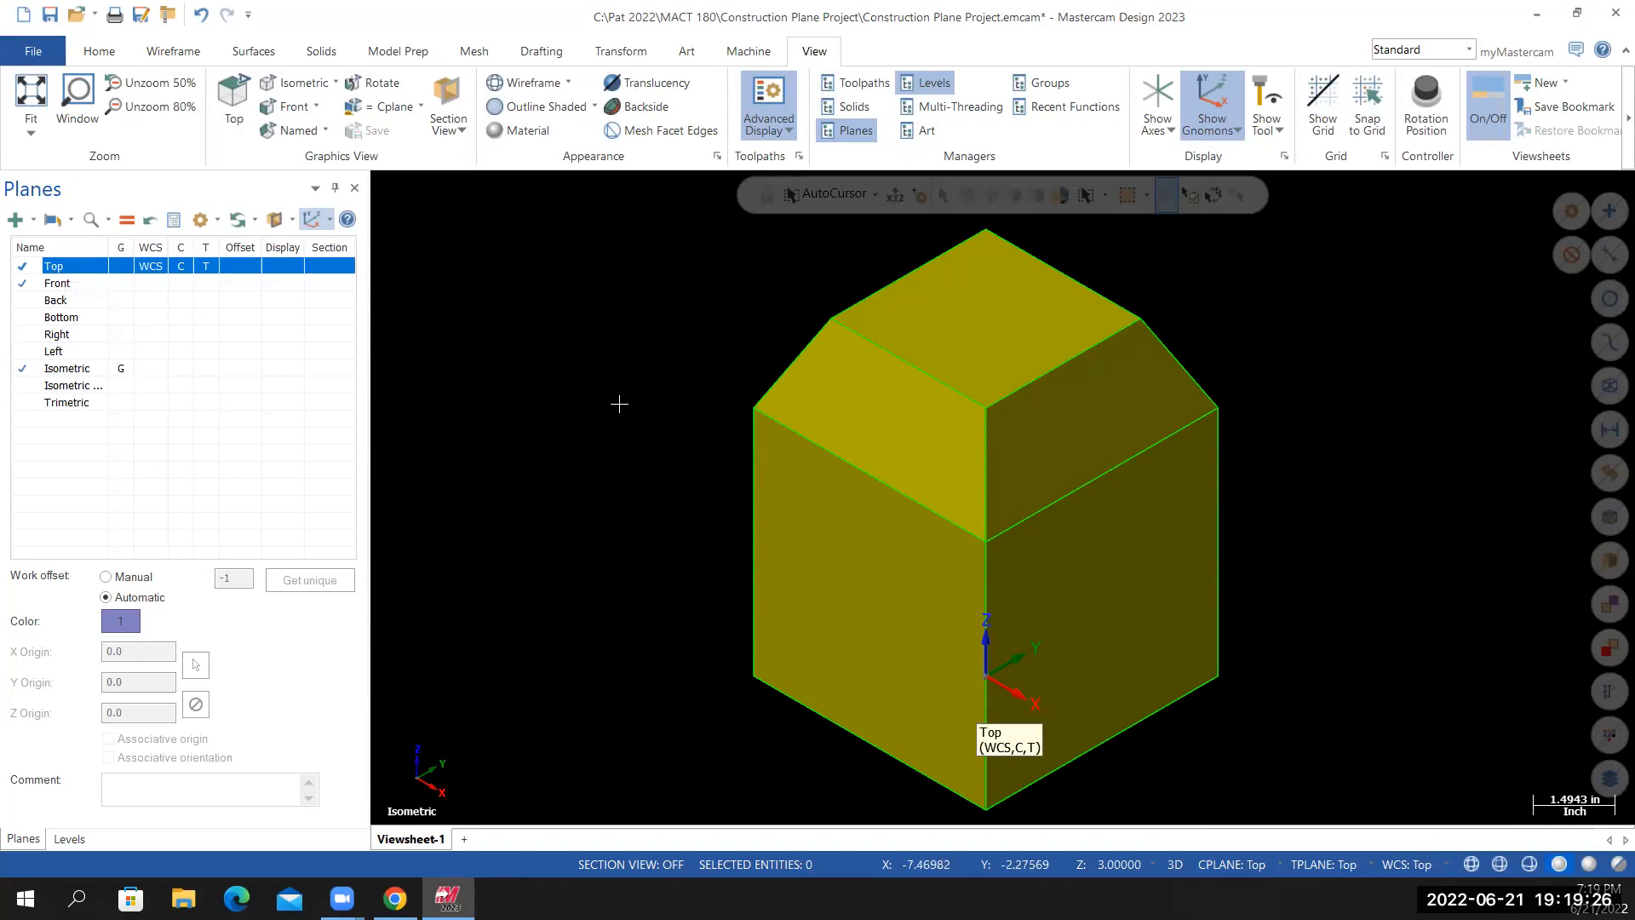
right_click(605, 311)
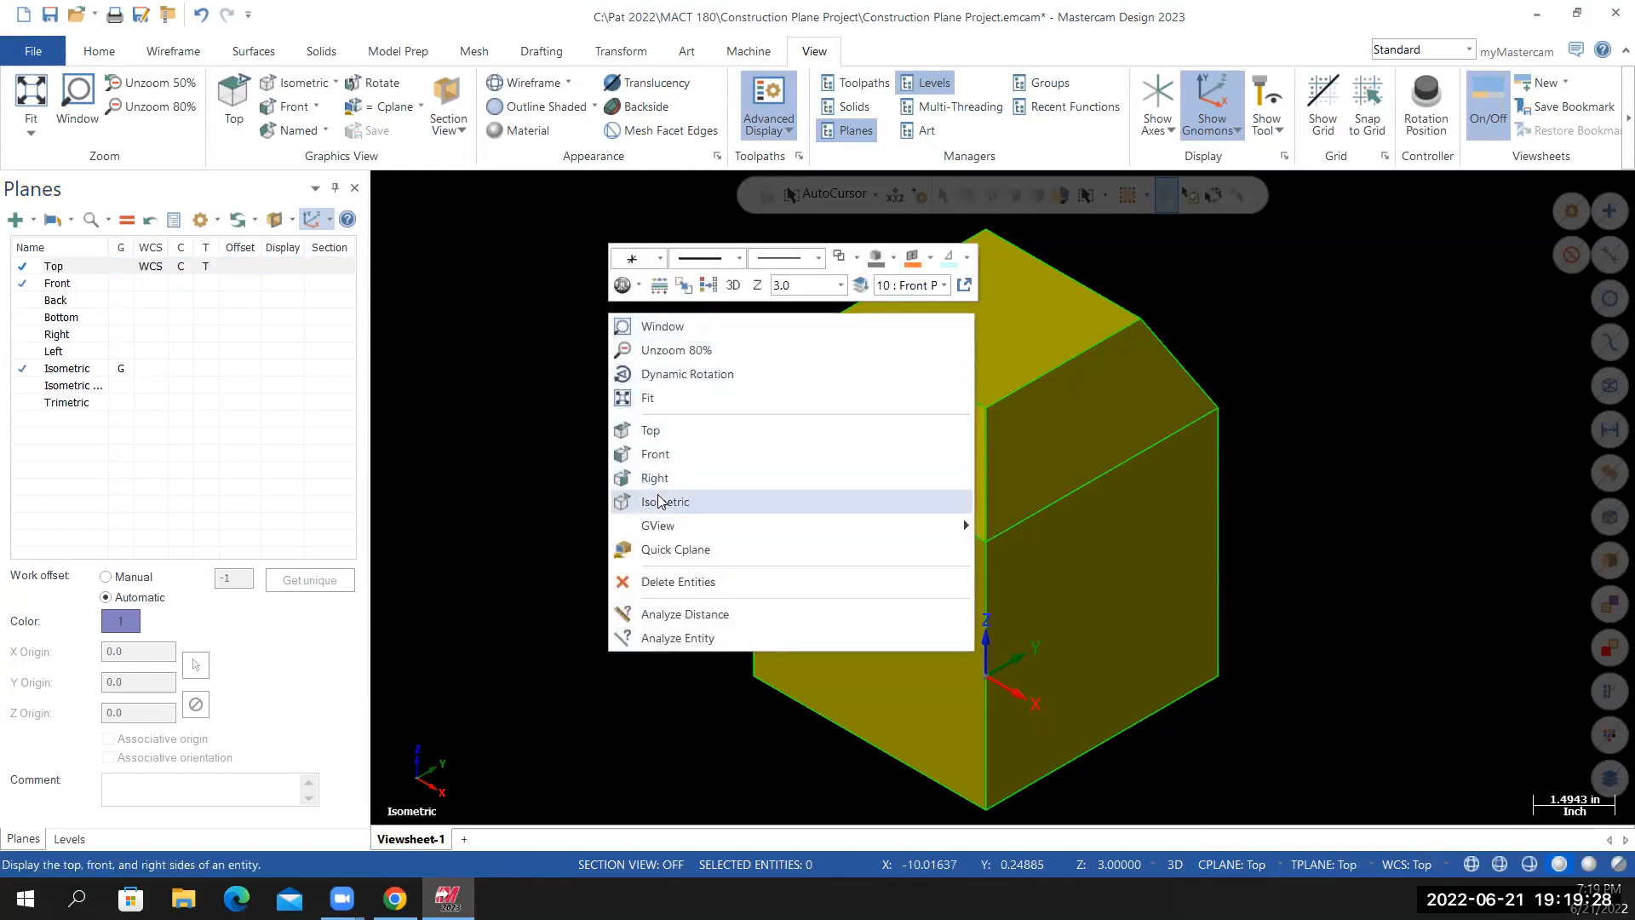
left_click(653, 500)
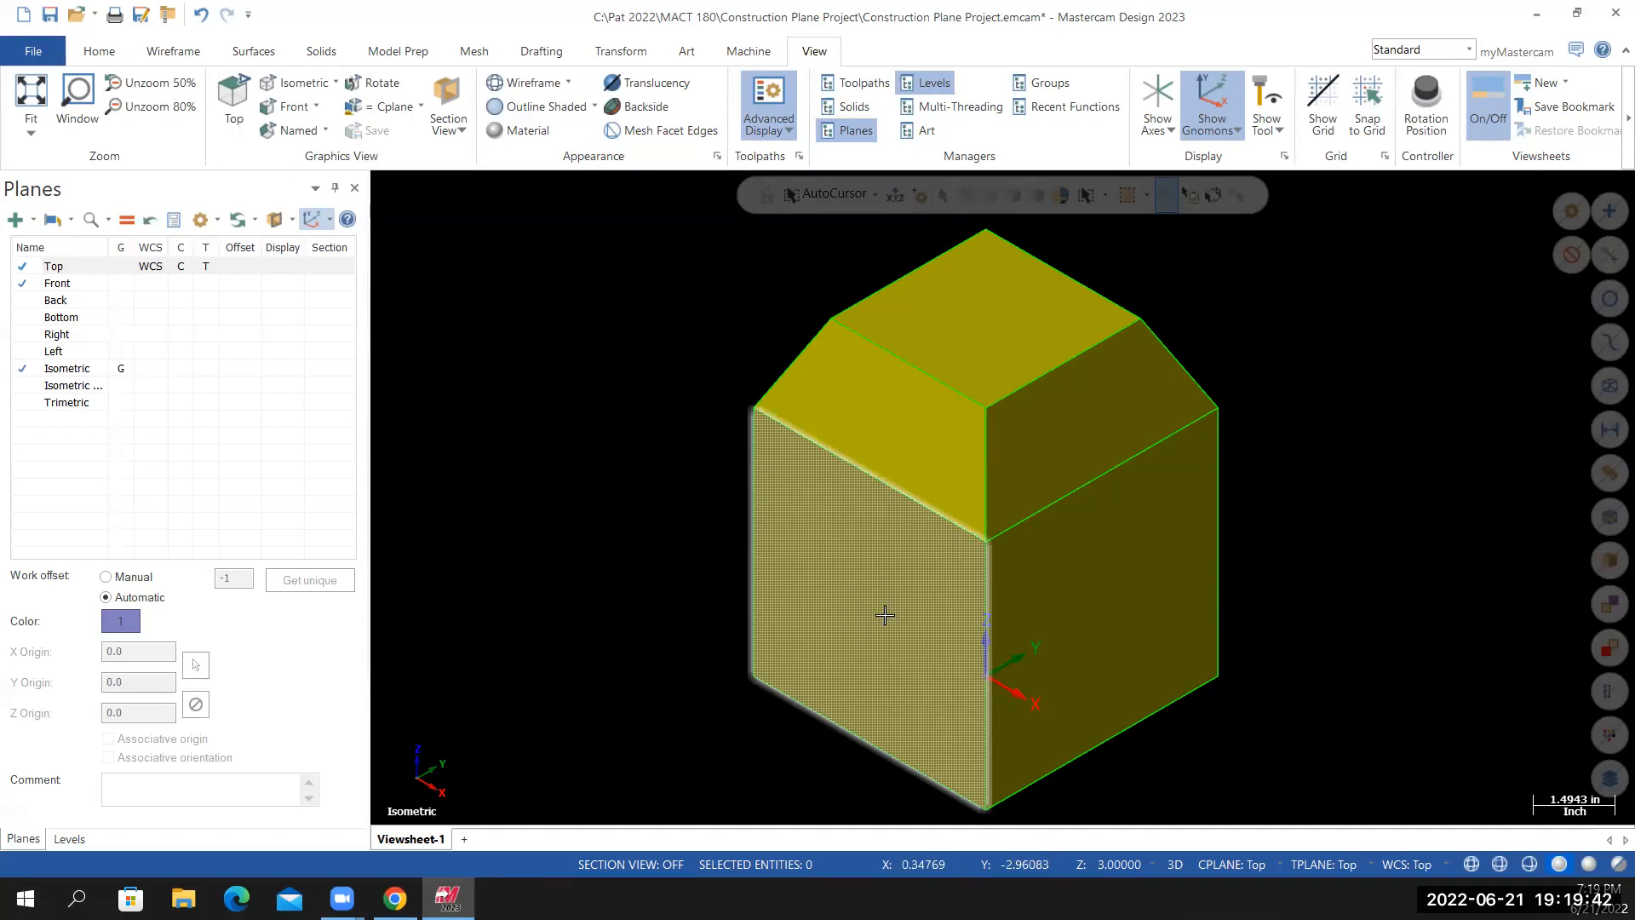
Start a new plane from geometry using the block's vertical front surface, and move the plane selection dialog clear of the model
left_click(36, 222)
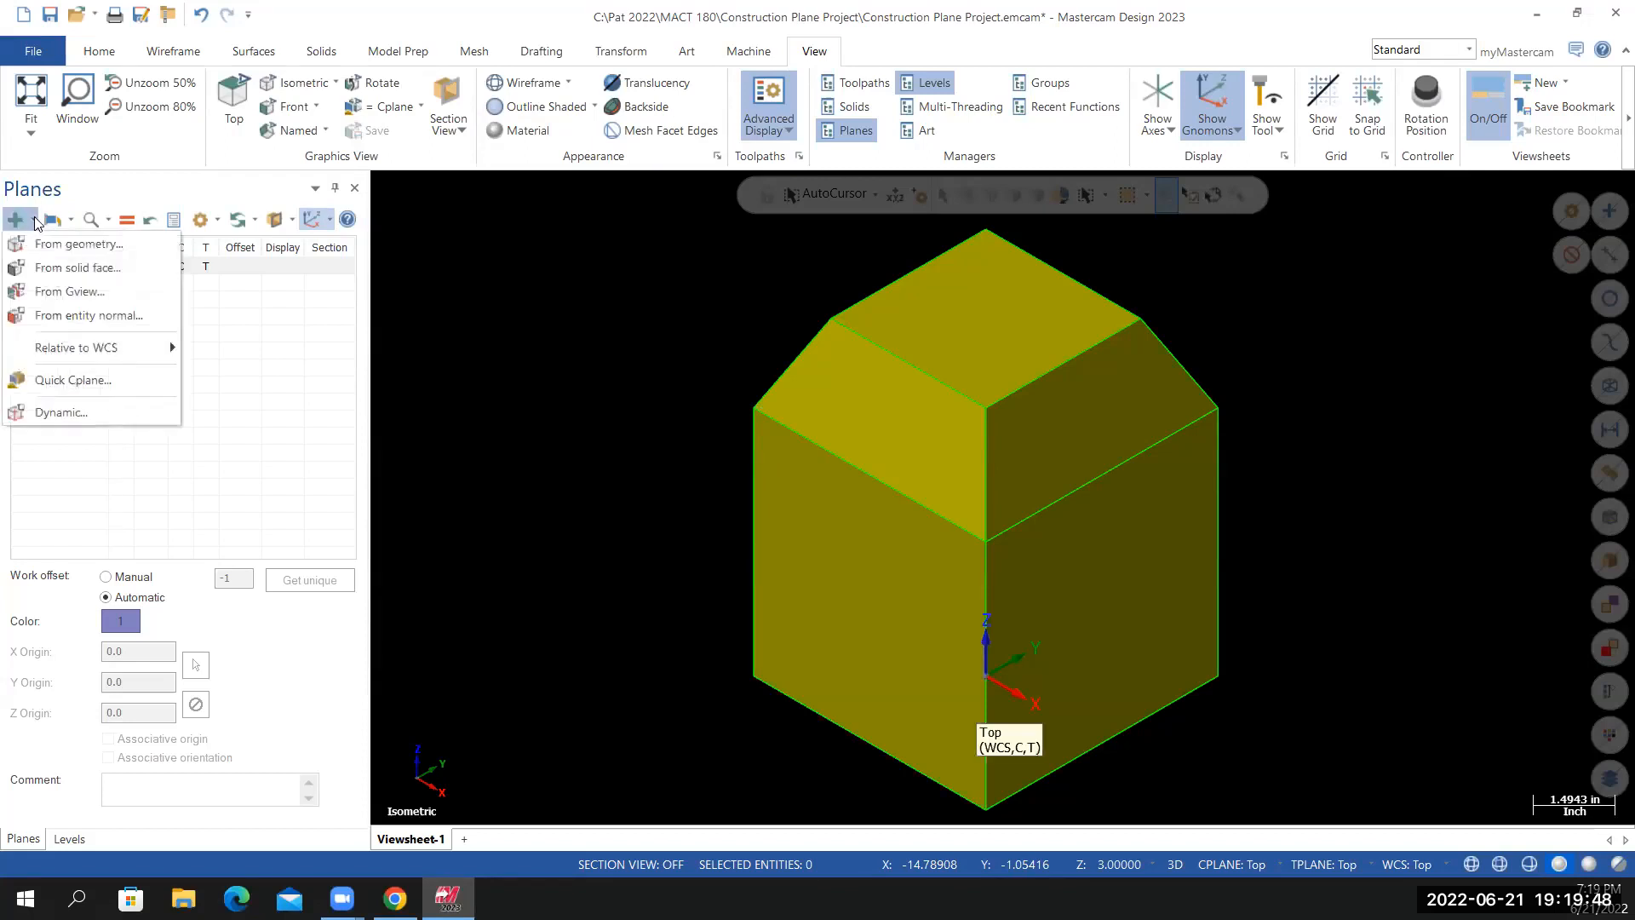
left_click(75, 247)
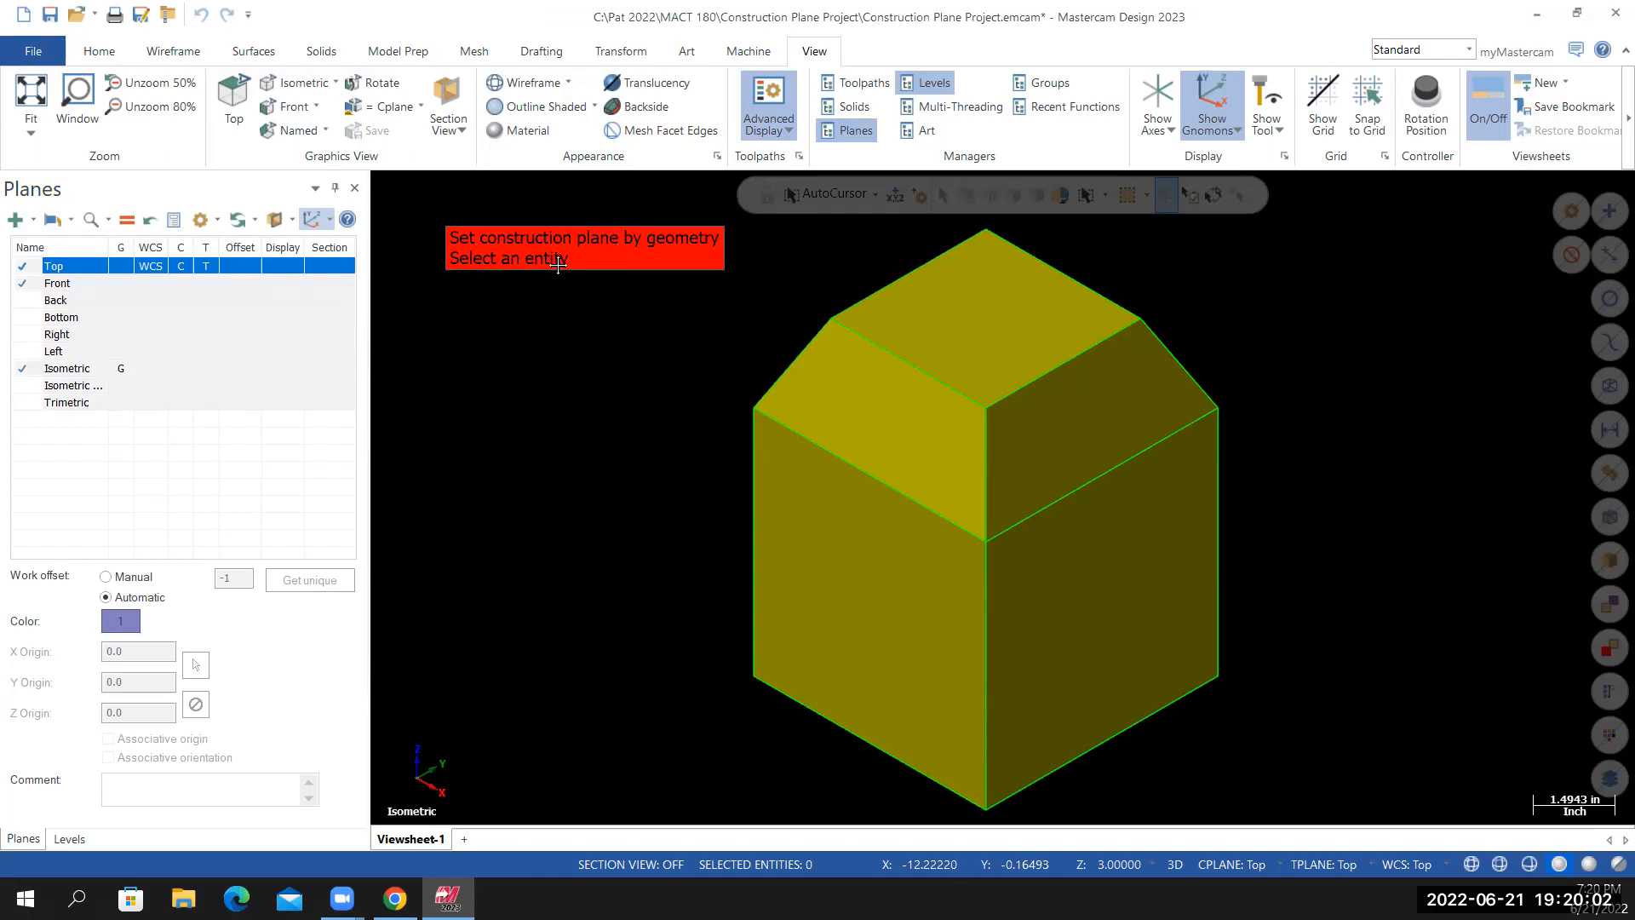
left_click(866, 596)
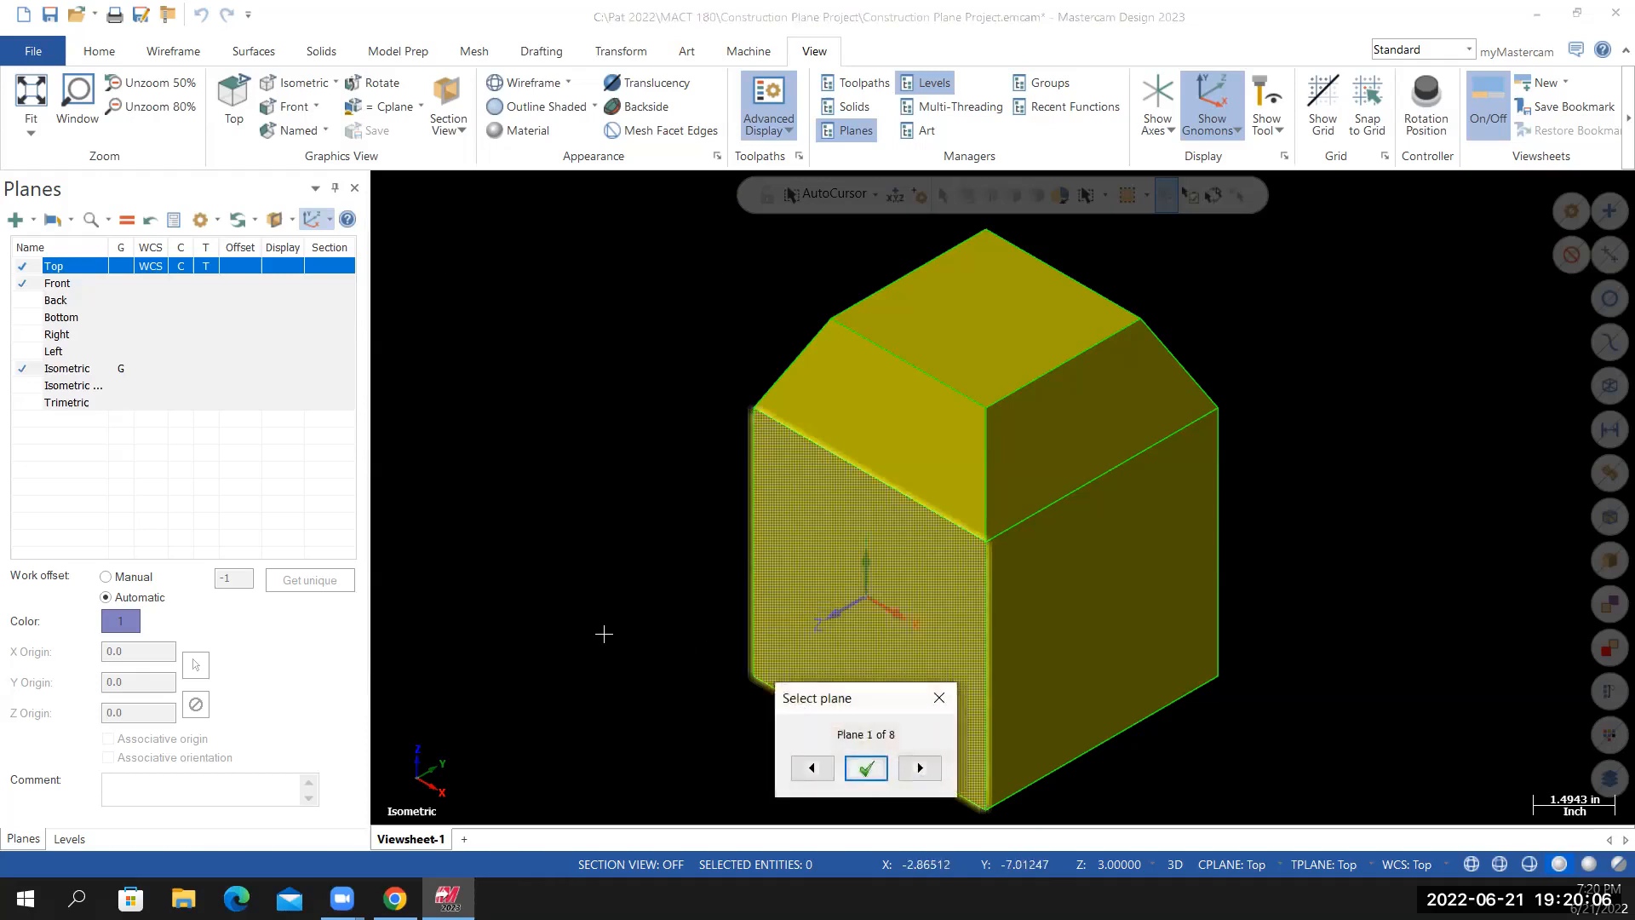
left_click_drag(838, 700, 551, 397)
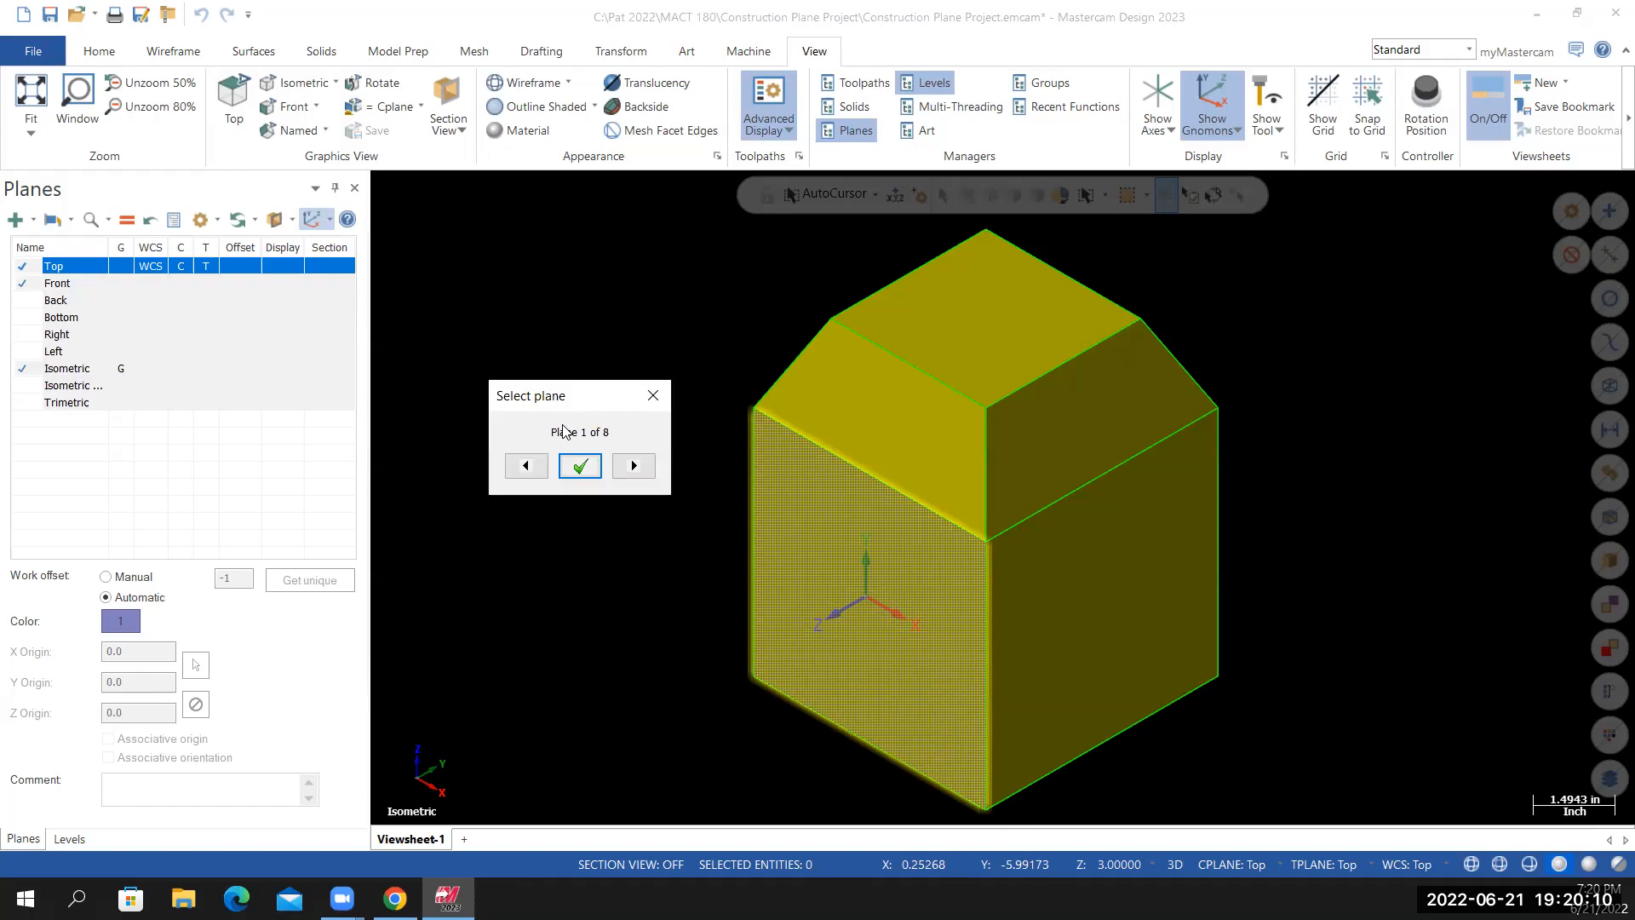
Cycle through the candidate plane orientations for the block's front face and examine how the X, Y and Z axes point in each
middle_click_drag(591, 533, 625, 530)
left_click(624, 477)
left_click(626, 476)
left_click(637, 471)
left_click(641, 465)
left_click(640, 465)
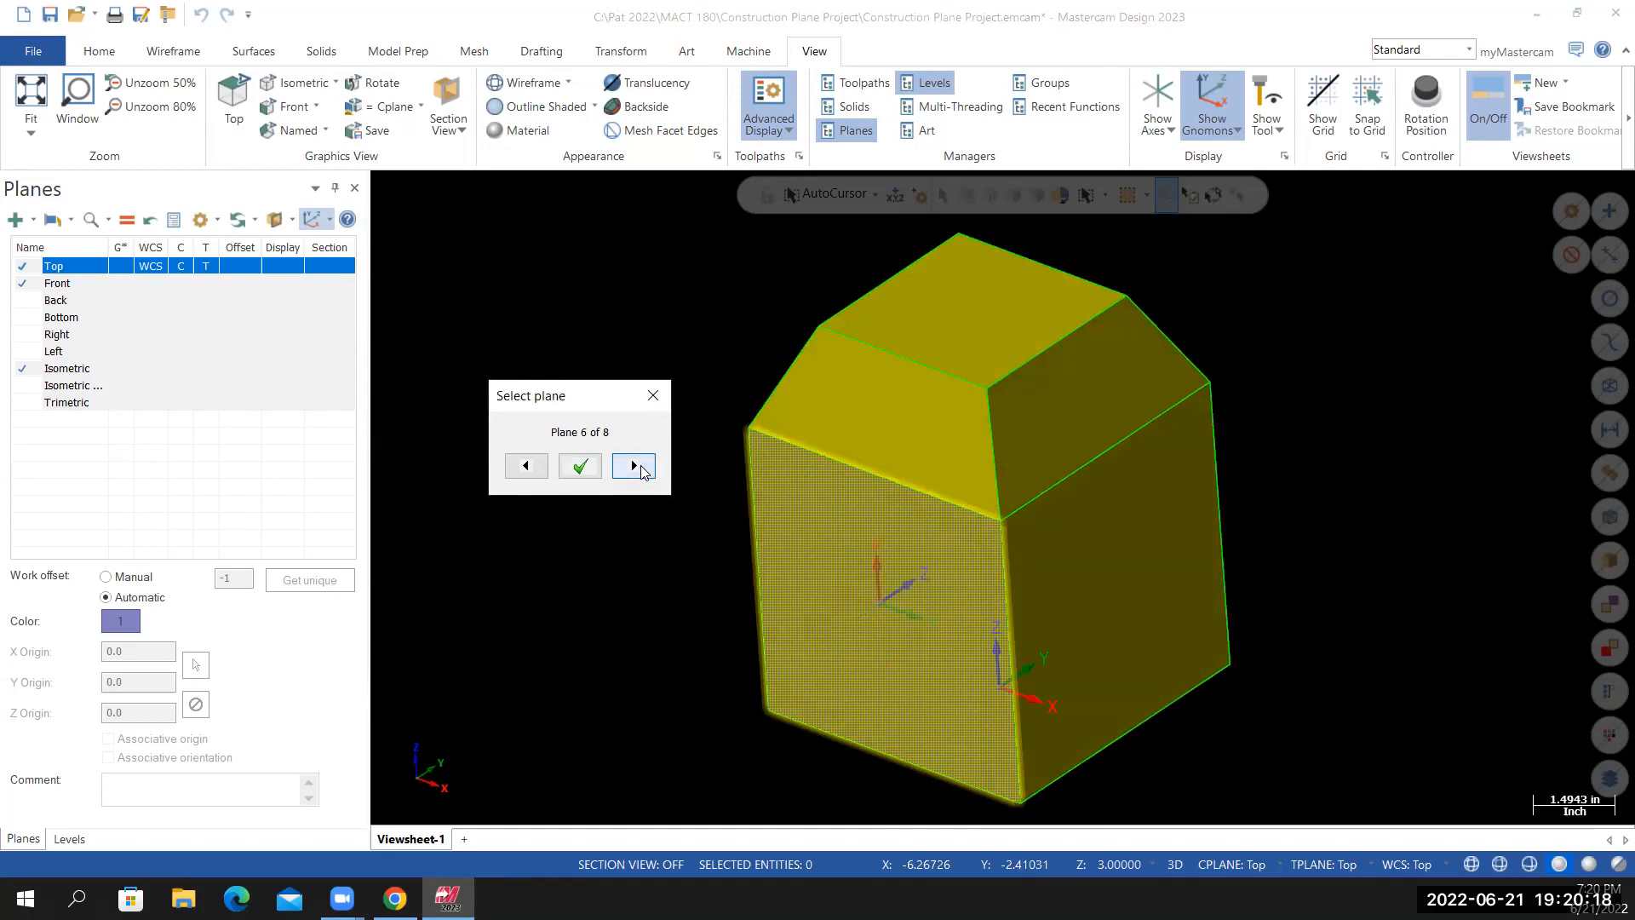
left_click(638, 465)
left_click(635, 467)
left_click(634, 470)
left_click(634, 470)
left_click(634, 470)
left_click(634, 470)
left_click(635, 470)
left_click(634, 470)
left_click(635, 470)
left_click(634, 470)
left_click(643, 468)
left_click(642, 468)
left_click(643, 468)
left_click(642, 470)
left_click(643, 470)
left_click(642, 471)
left_click(642, 471)
left_click(642, 470)
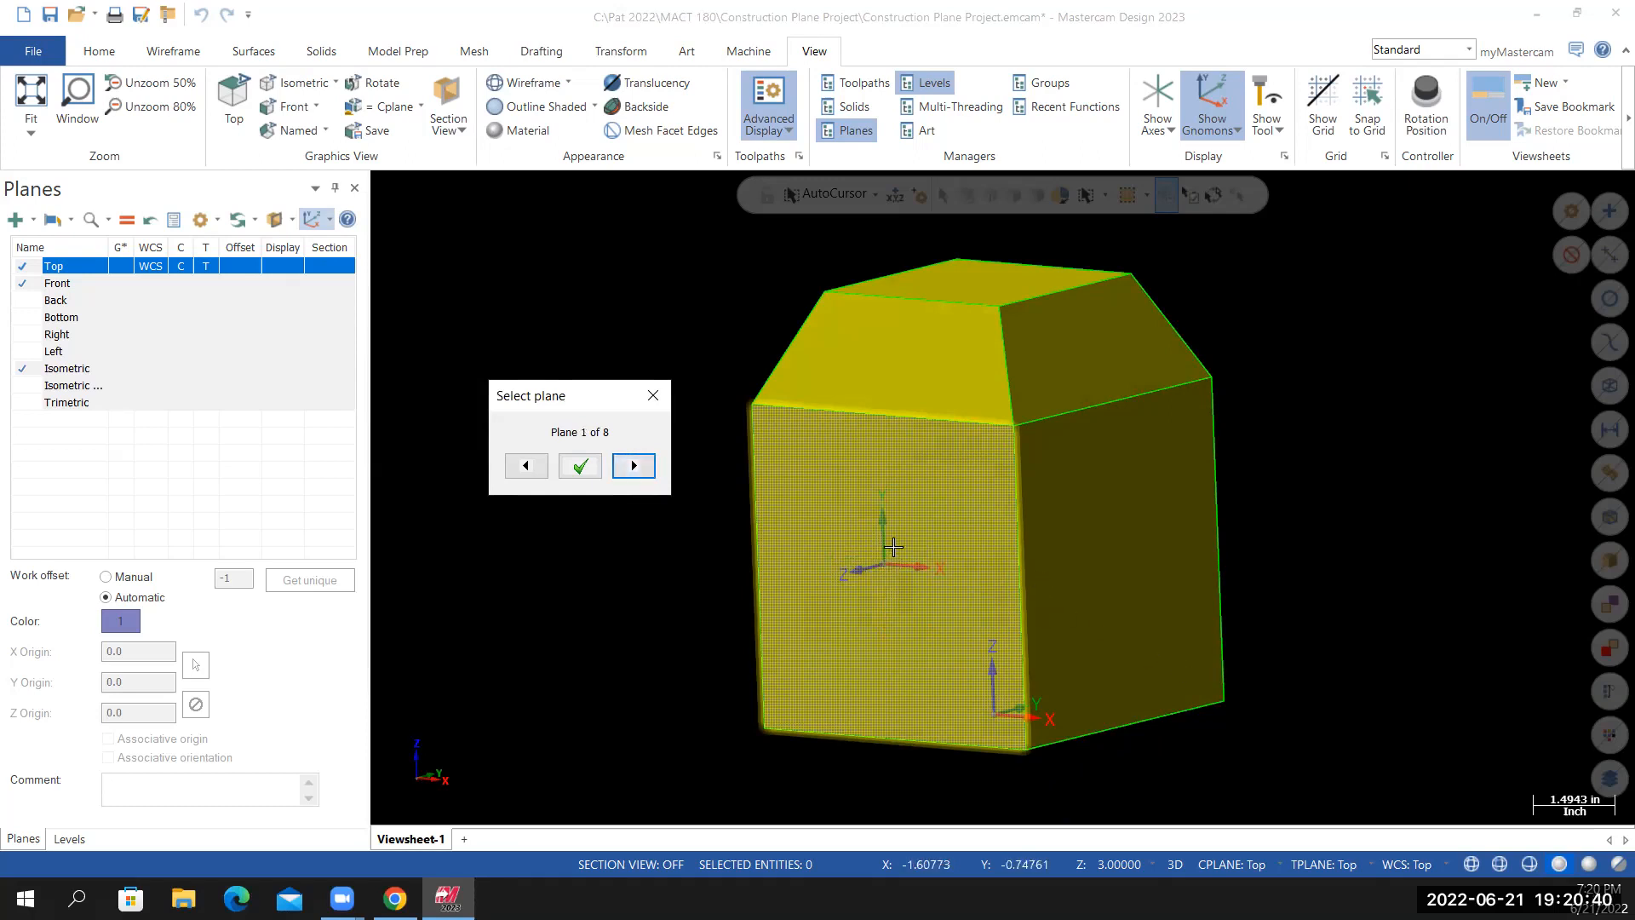
Accept the plane orientation with X along the front face's bottom edge, Y pointing up and Z pointing out of the face
mouse_move(668, 595)
middle_mouse_down()
mouse_move(570, 624)
mouse_move(584, 573)
middle_mouse_up()
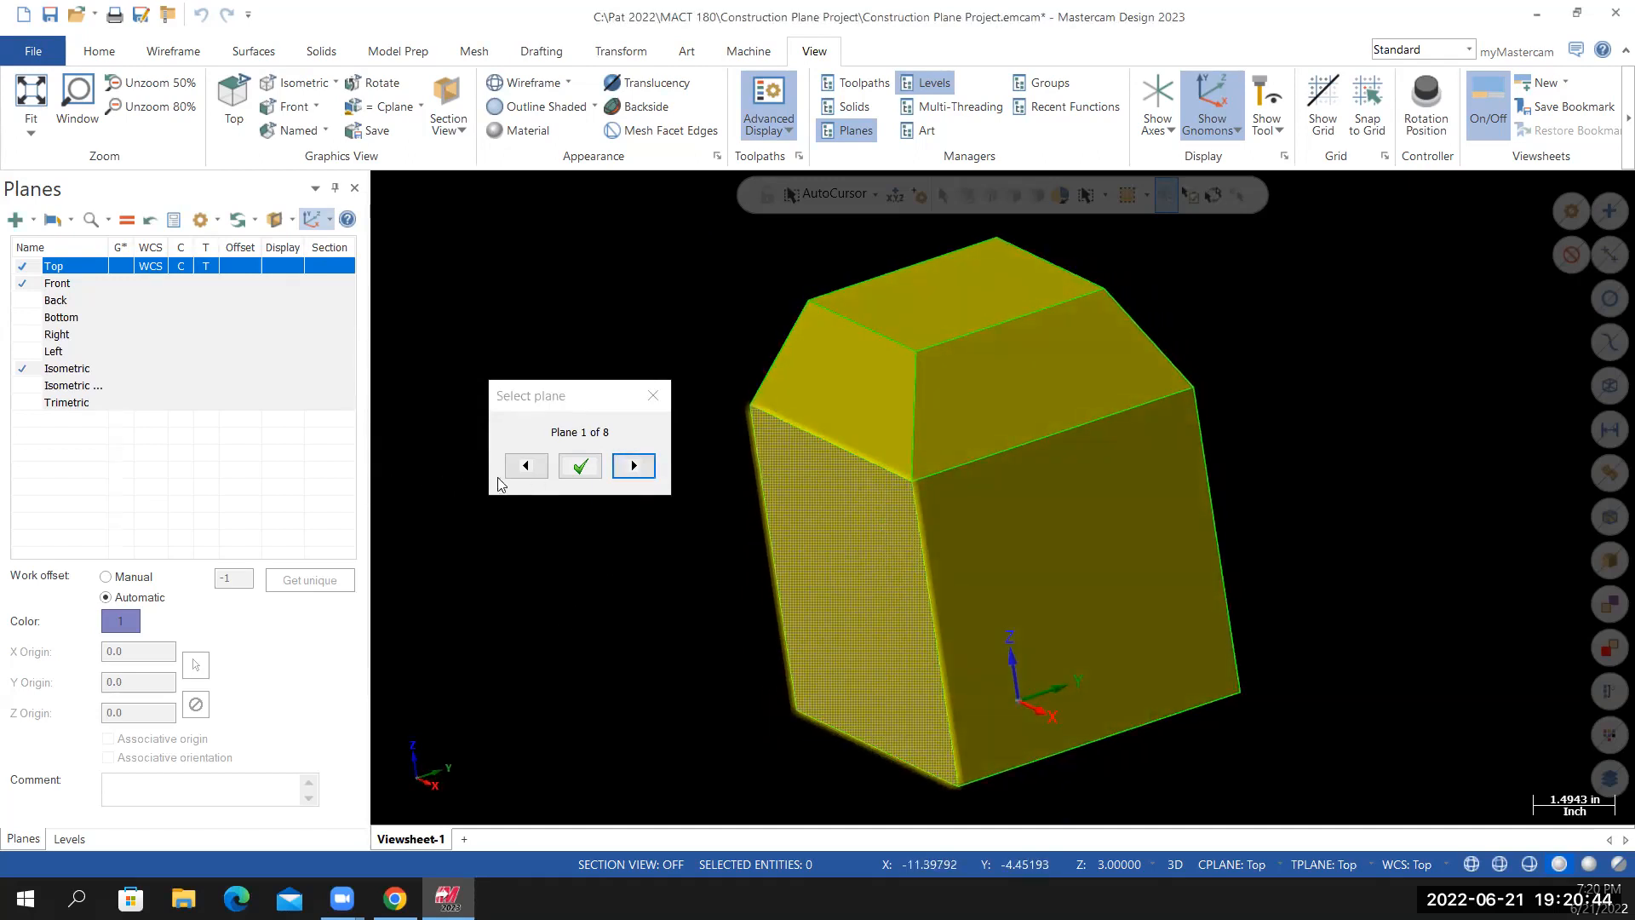
left_click(634, 465)
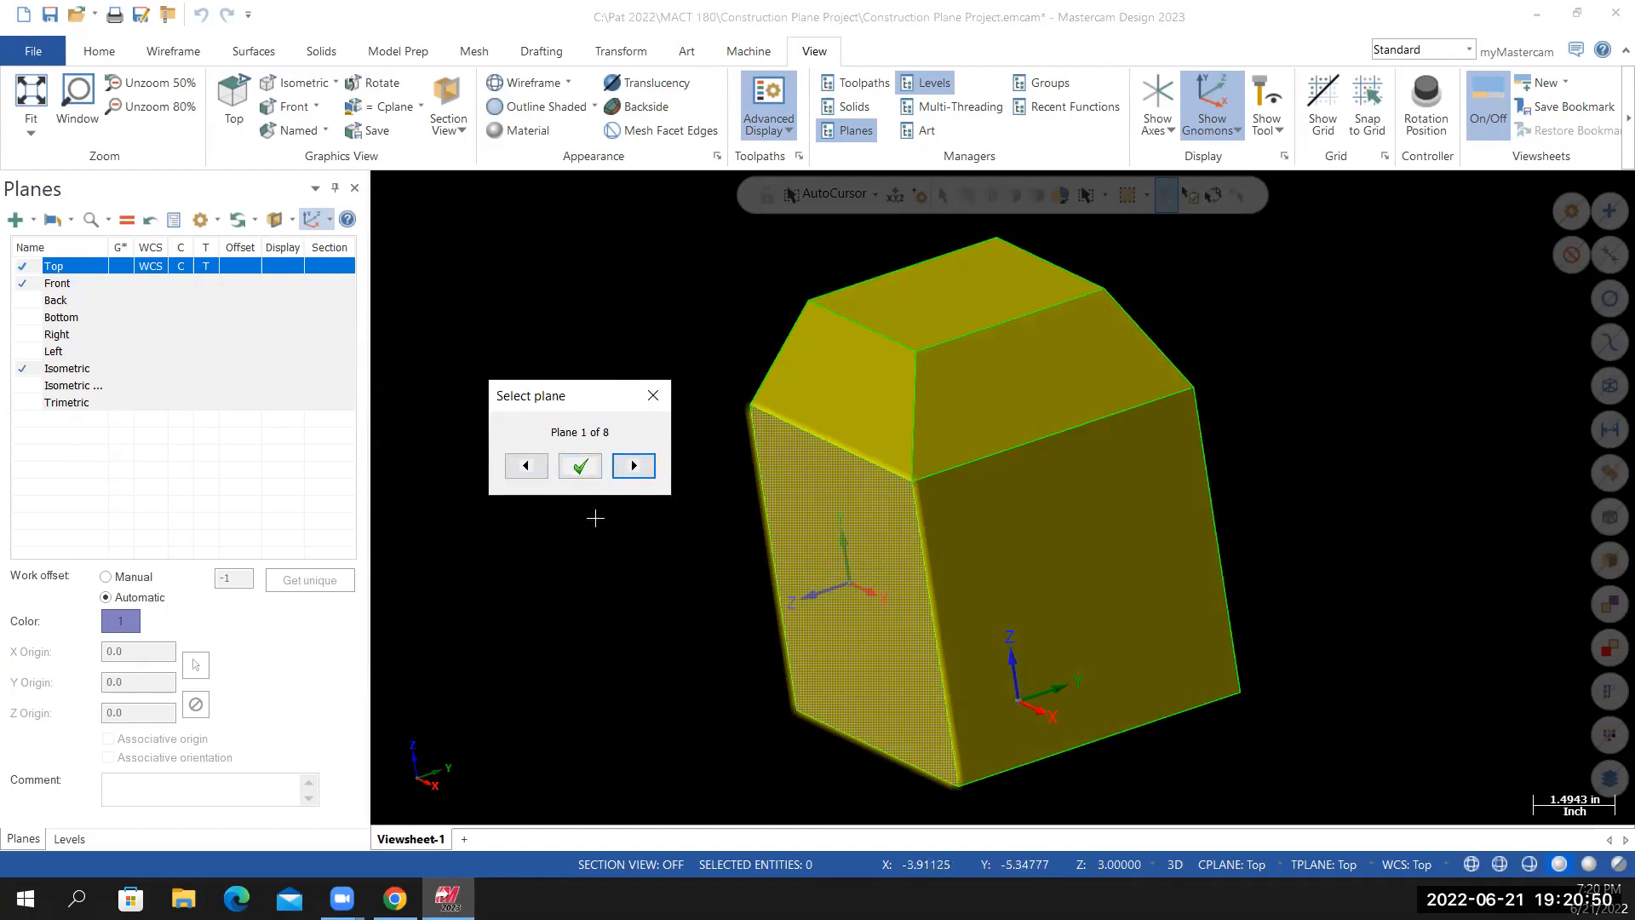
left_click(578, 466)
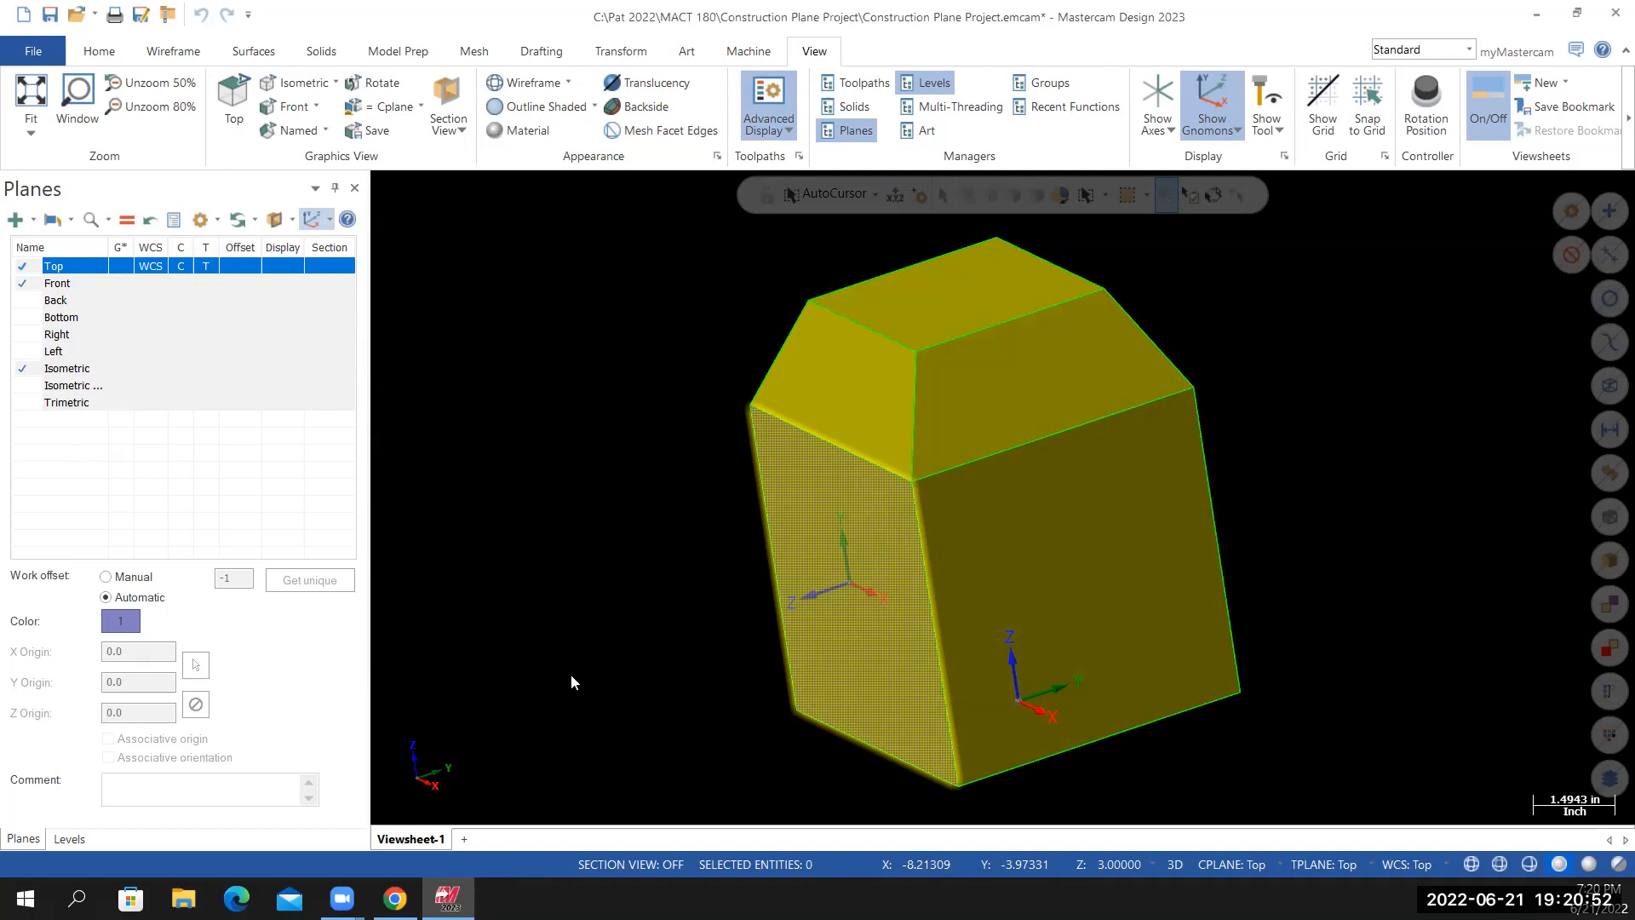
middle_click_drag(563, 610, 657, 609)
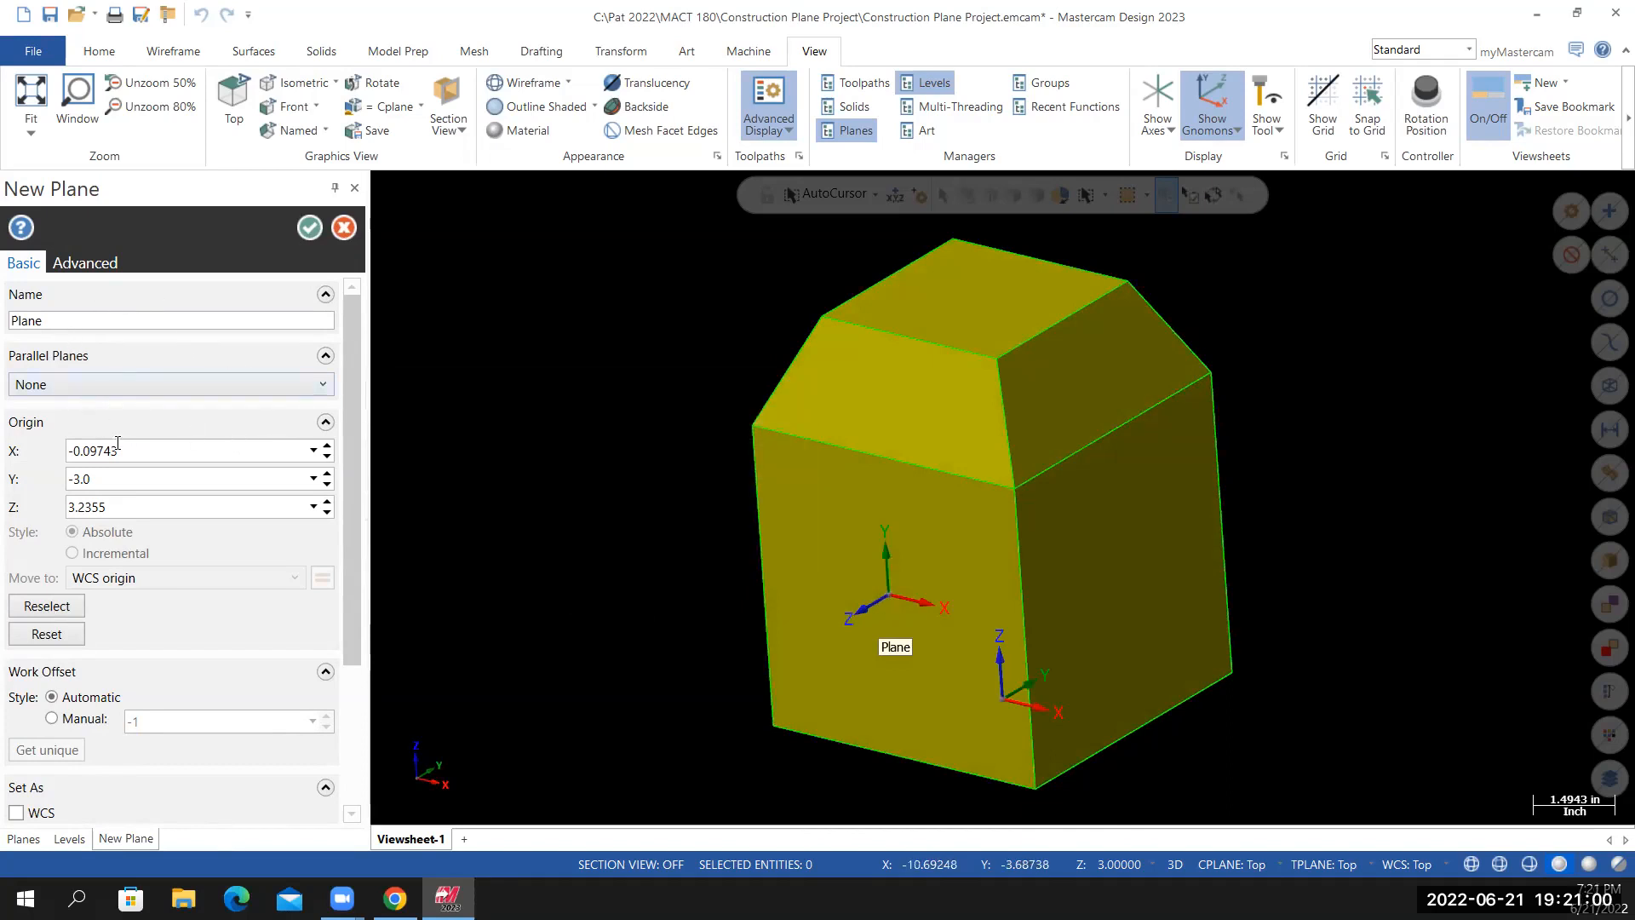
Name the new plane Front Plane, checking the existing level names for a match
double_click(97, 324)
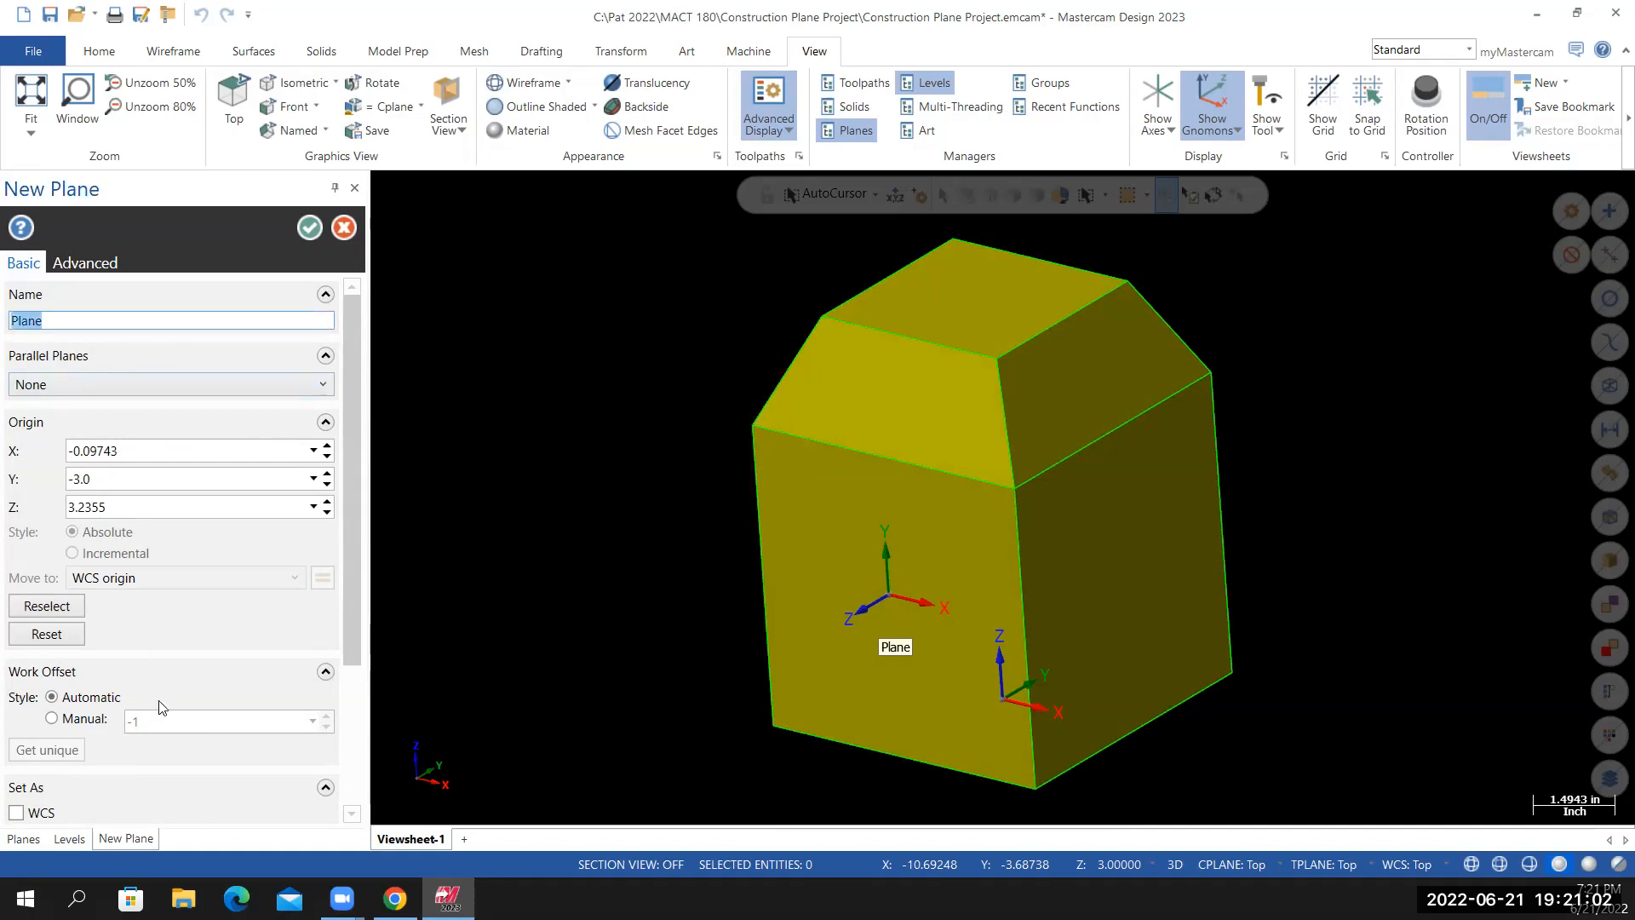
left_click(69, 838)
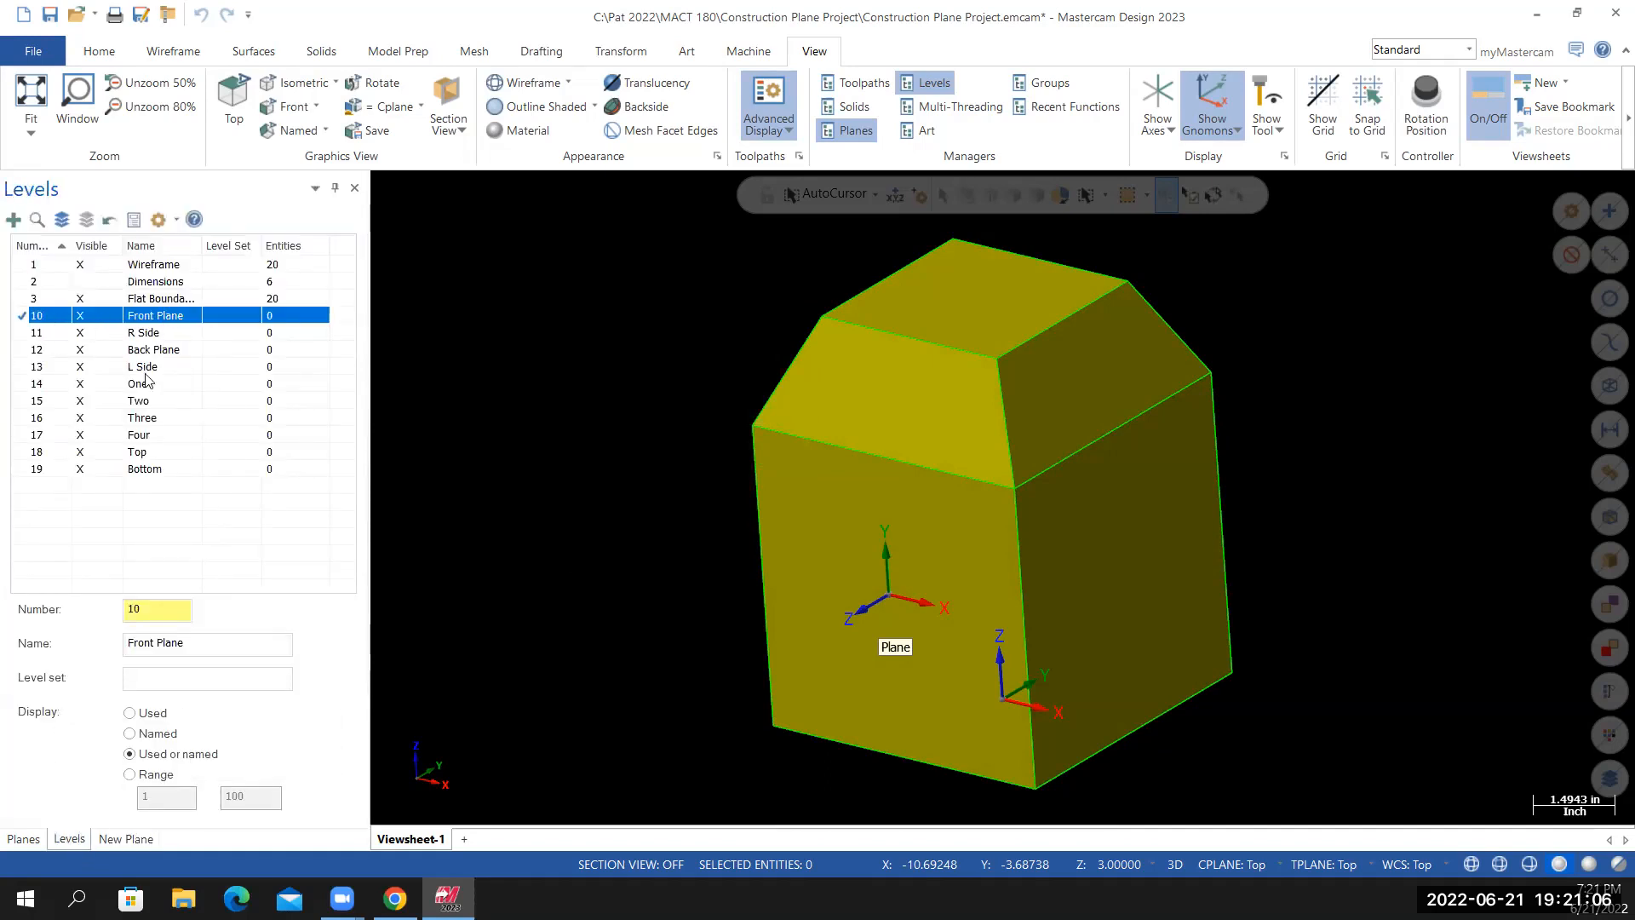
left_click(24, 838)
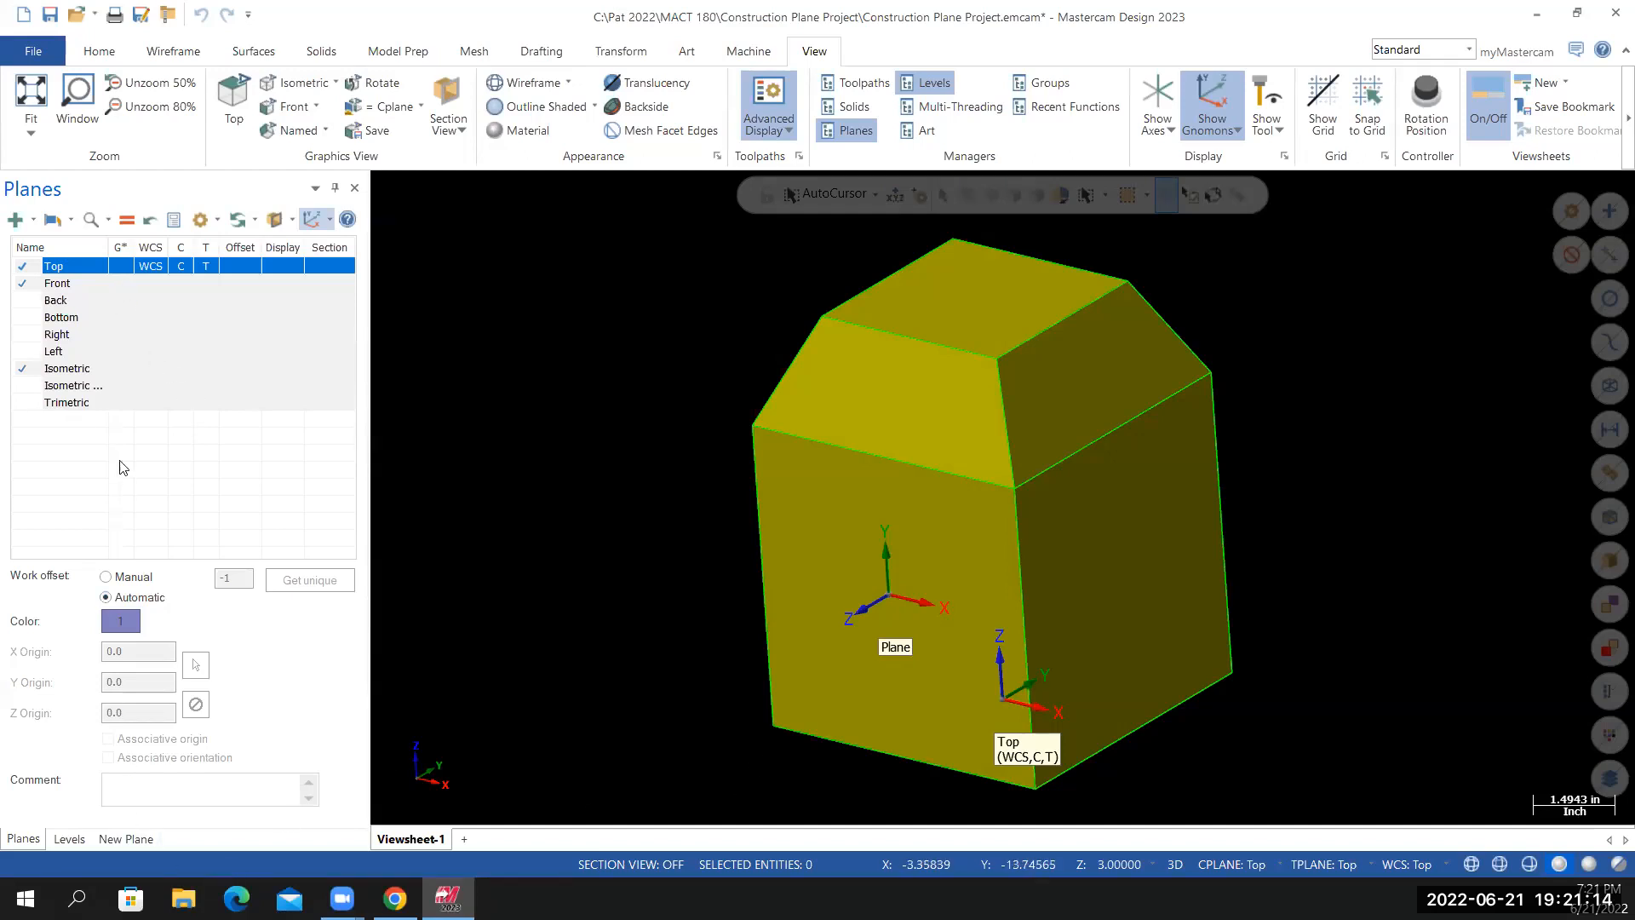
left_click(128, 839)
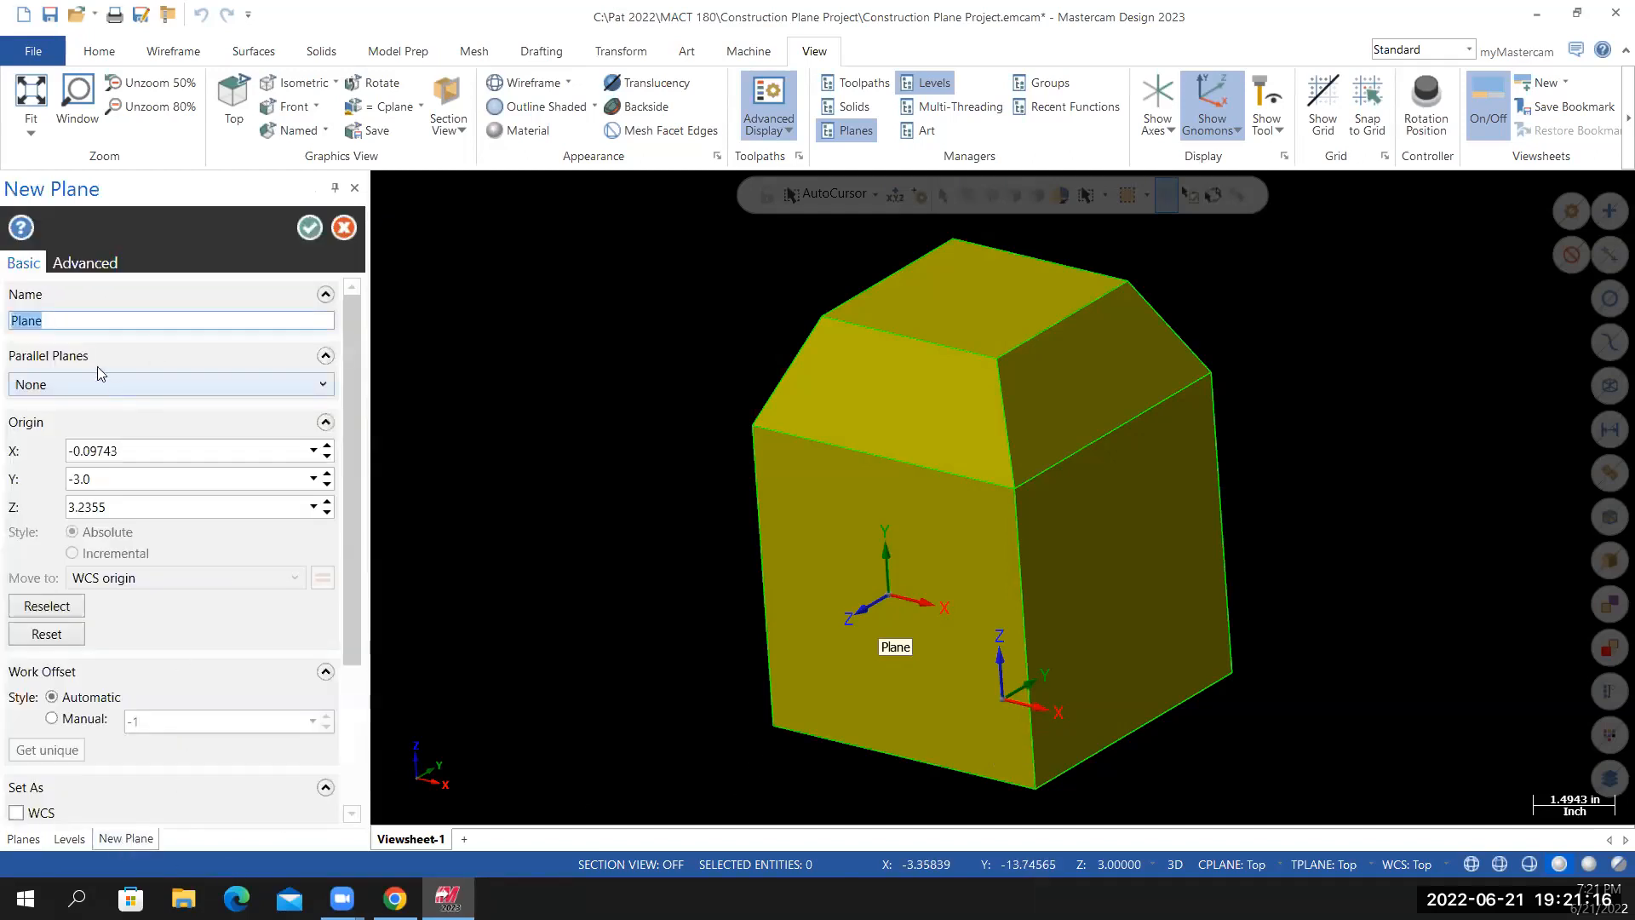
type("Front")
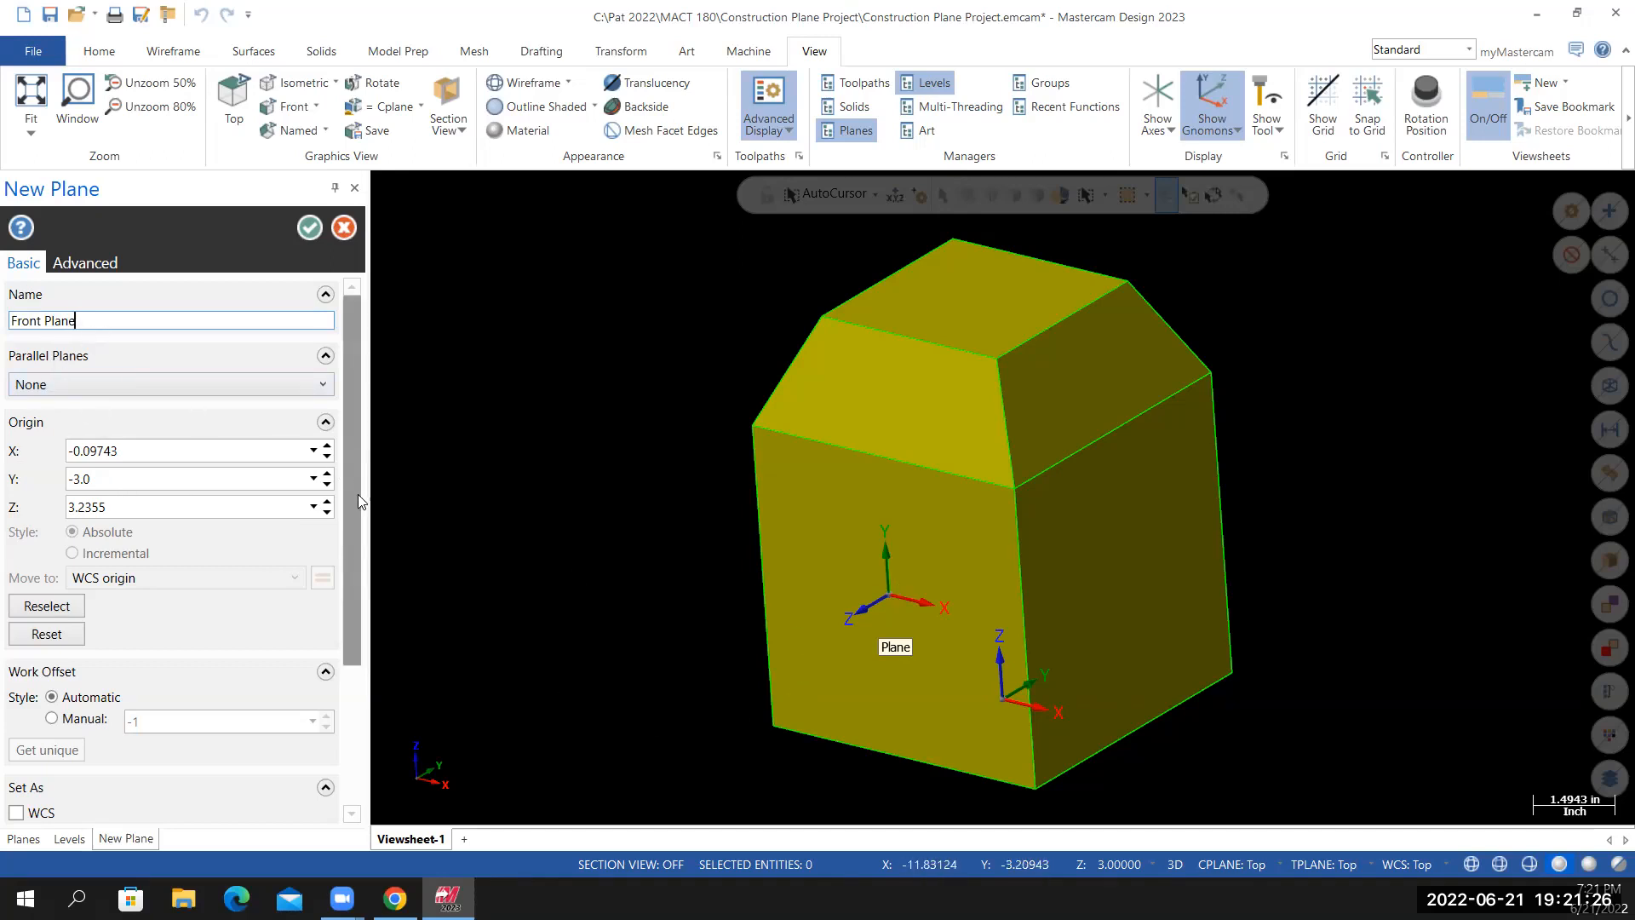
Set Front Plane as the WCS, Tplane and Cplane
scroll(323, 554, "down", 4)
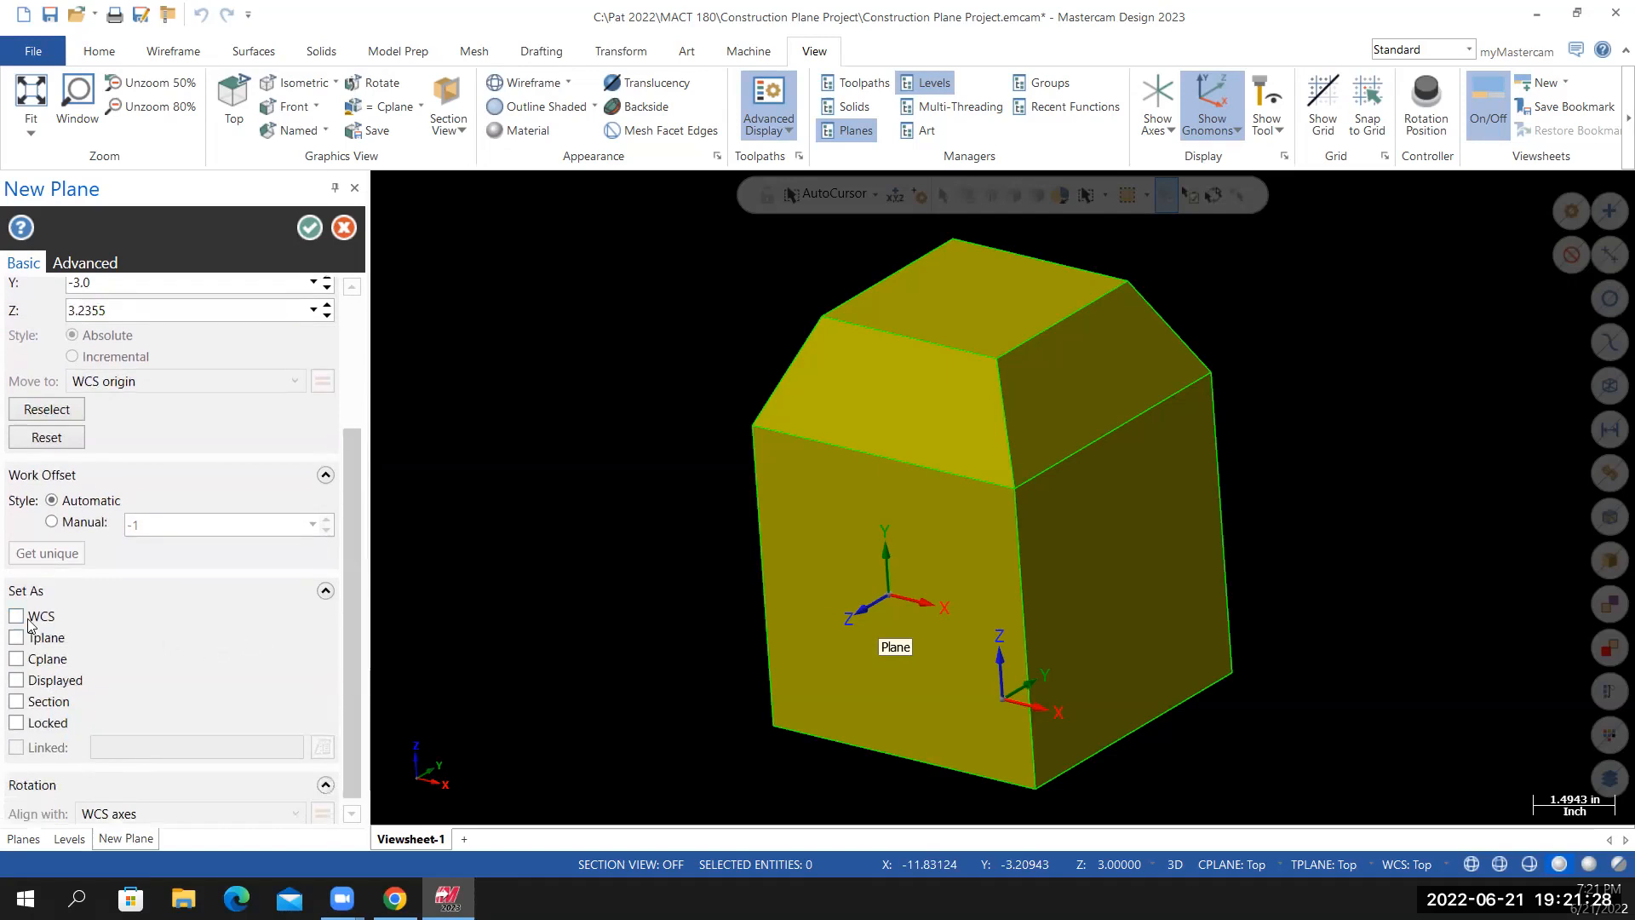
left_click(18, 617)
left_click(18, 638)
left_click(16, 659)
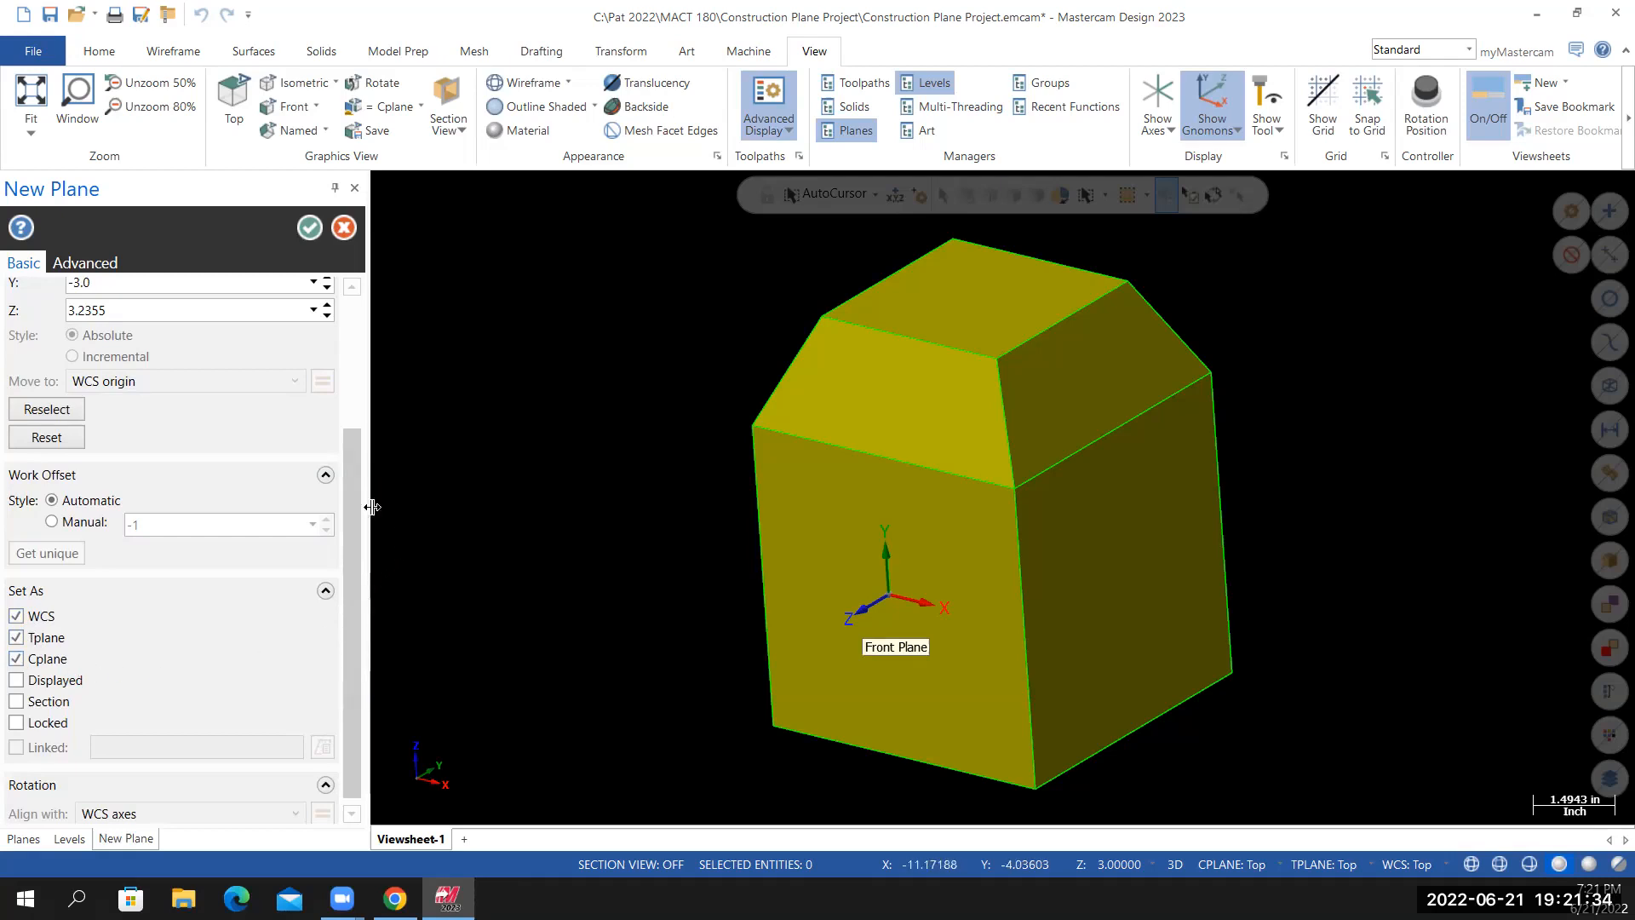
Move Front Plane's origin to the front face's lower-left corner at X -3.0, Y -3.0, Z 0.0, and create the plane
left_click_drag(358, 504, 368, 429)
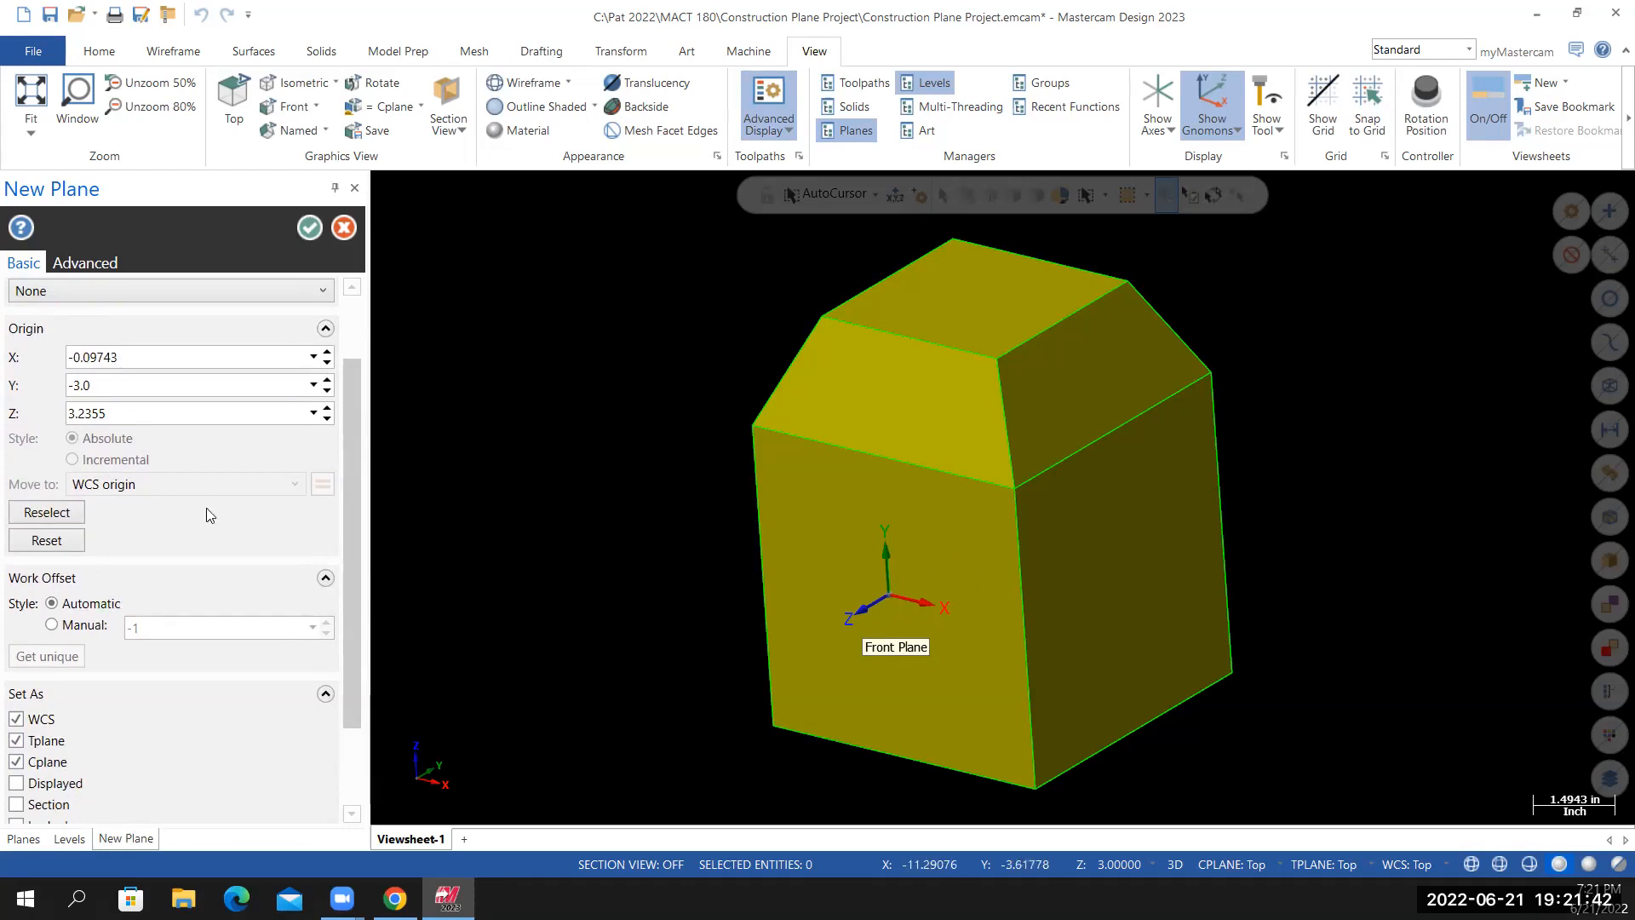
left_click(47, 514)
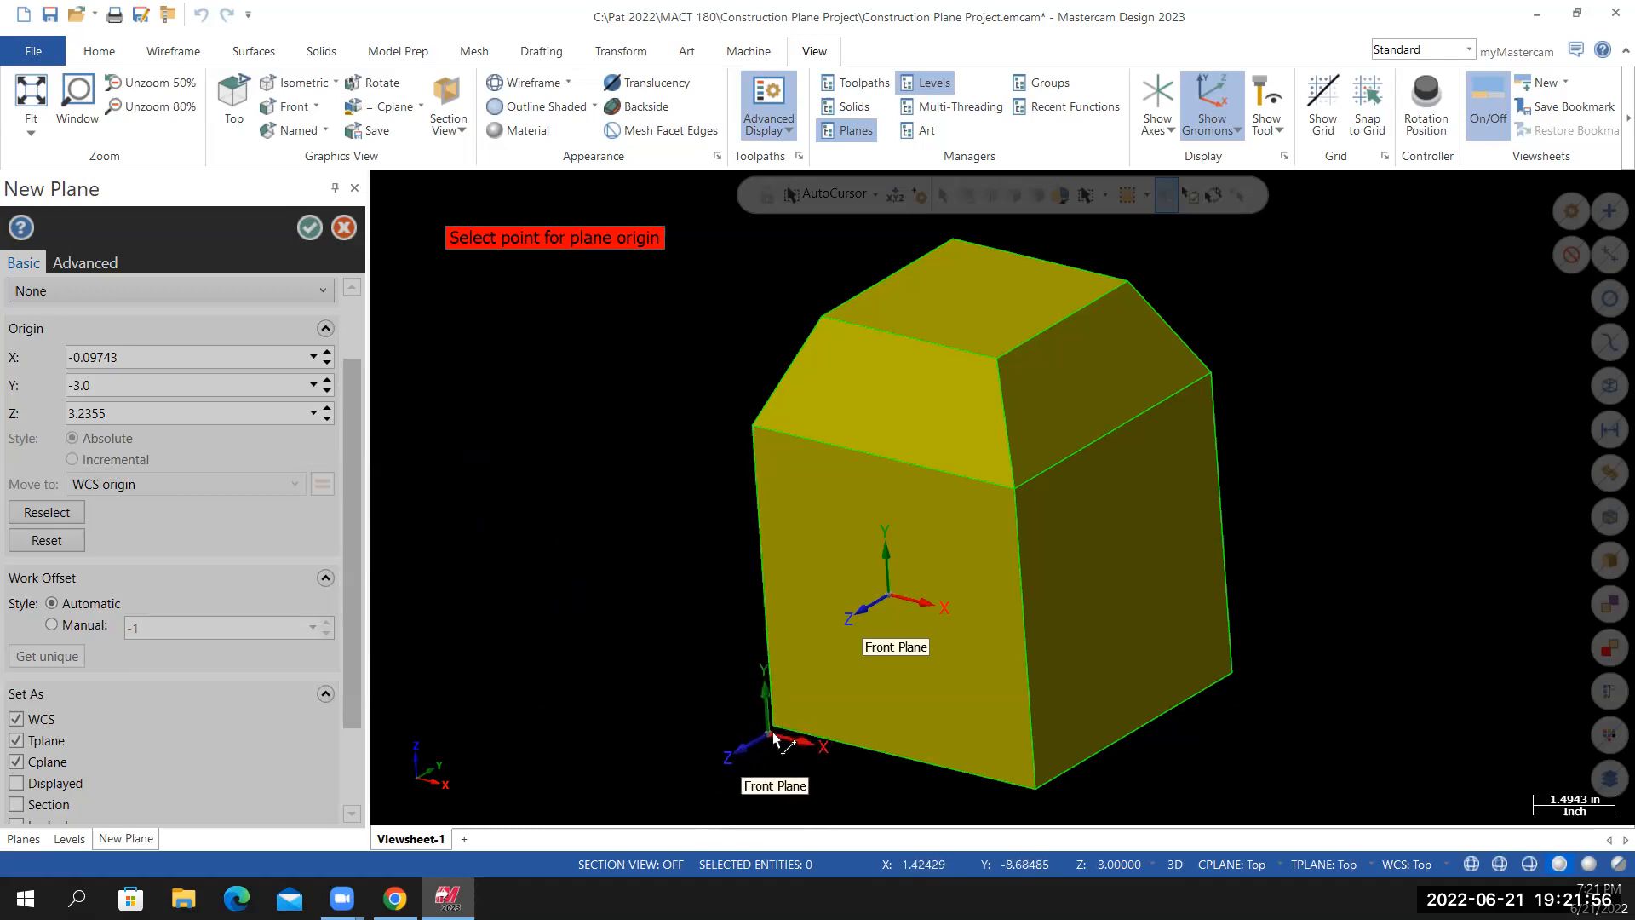
left_click(775, 738)
mouse_move(639, 698)
middle_mouse_down()
mouse_move(653, 632)
mouse_move(584, 690)
mouse_move(613, 707)
middle_mouse_up()
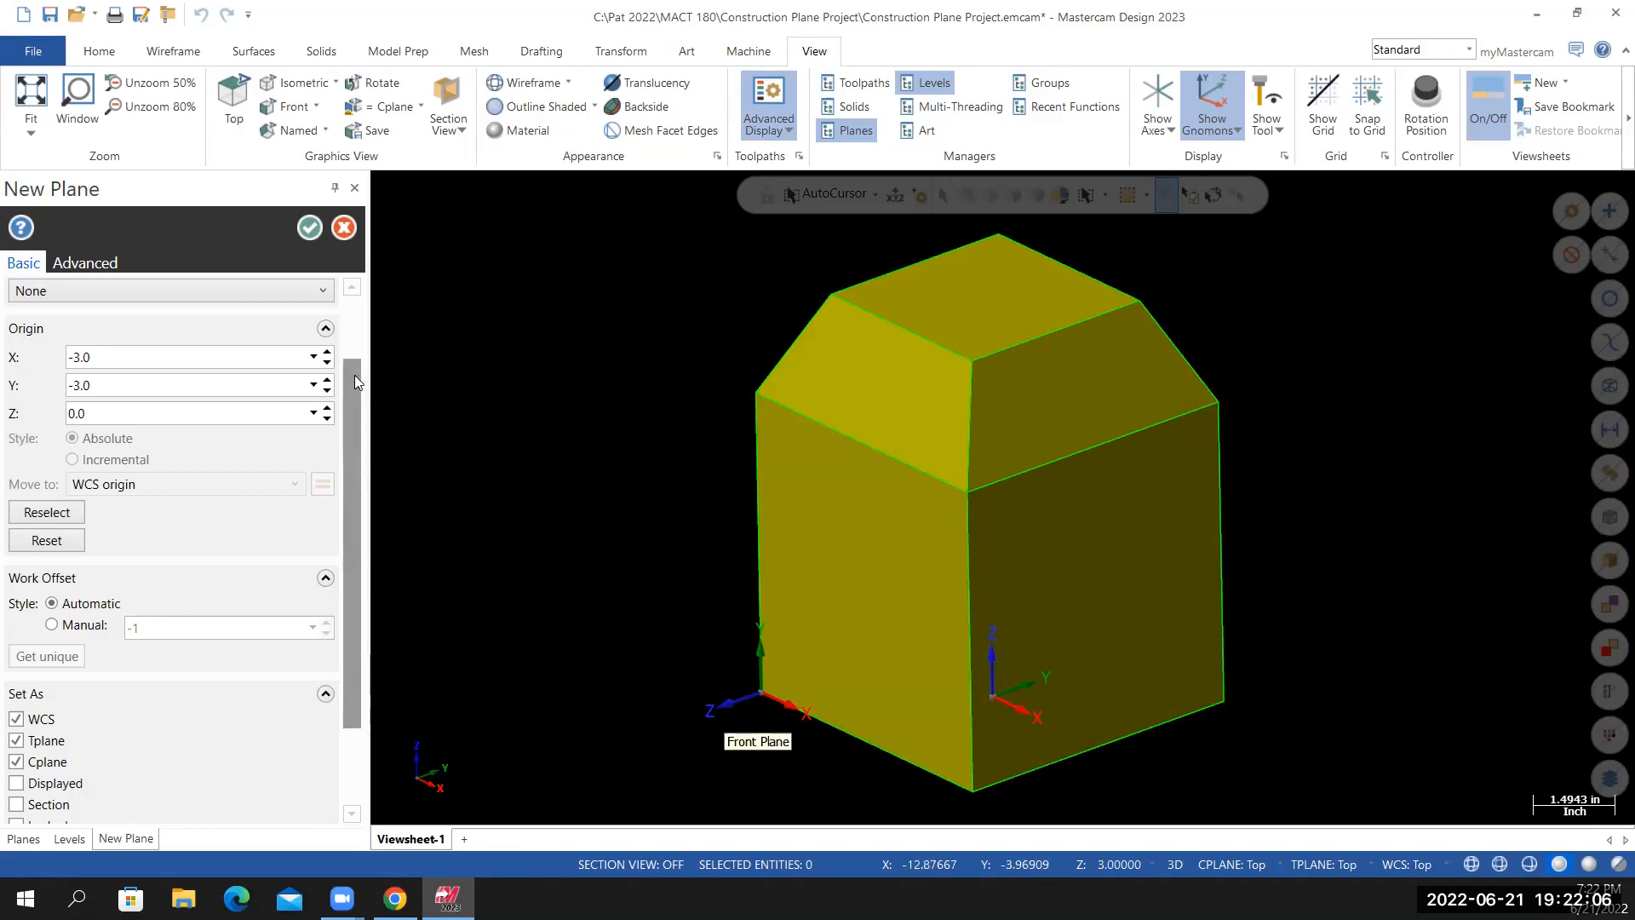
left_click_drag(355, 380, 350, 312)
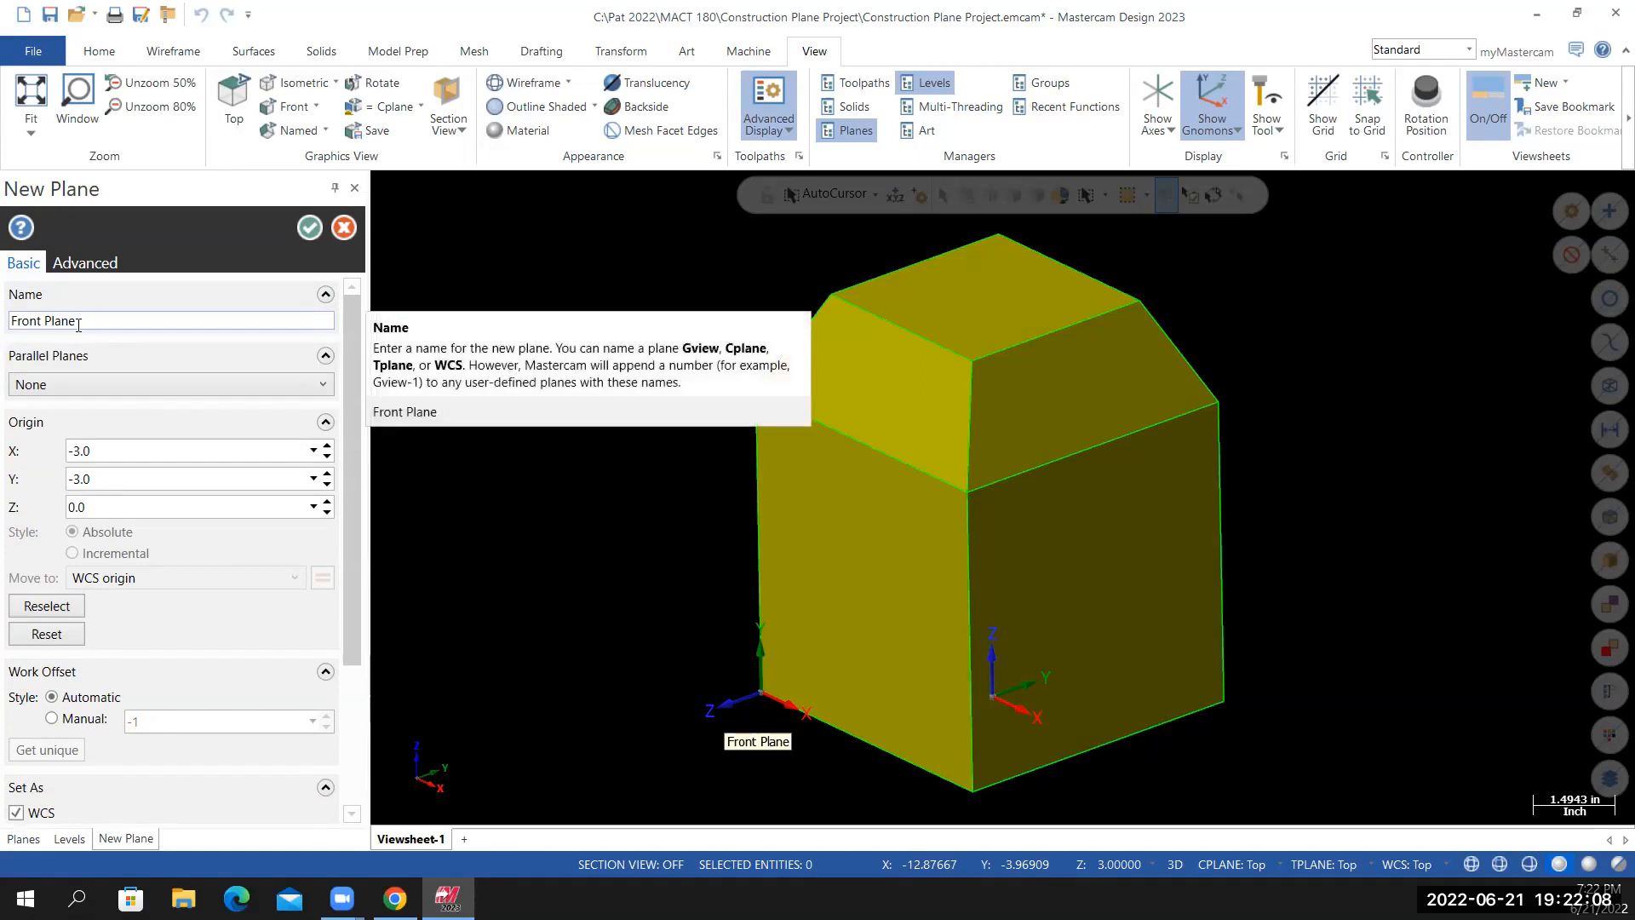
left_click(309, 228)
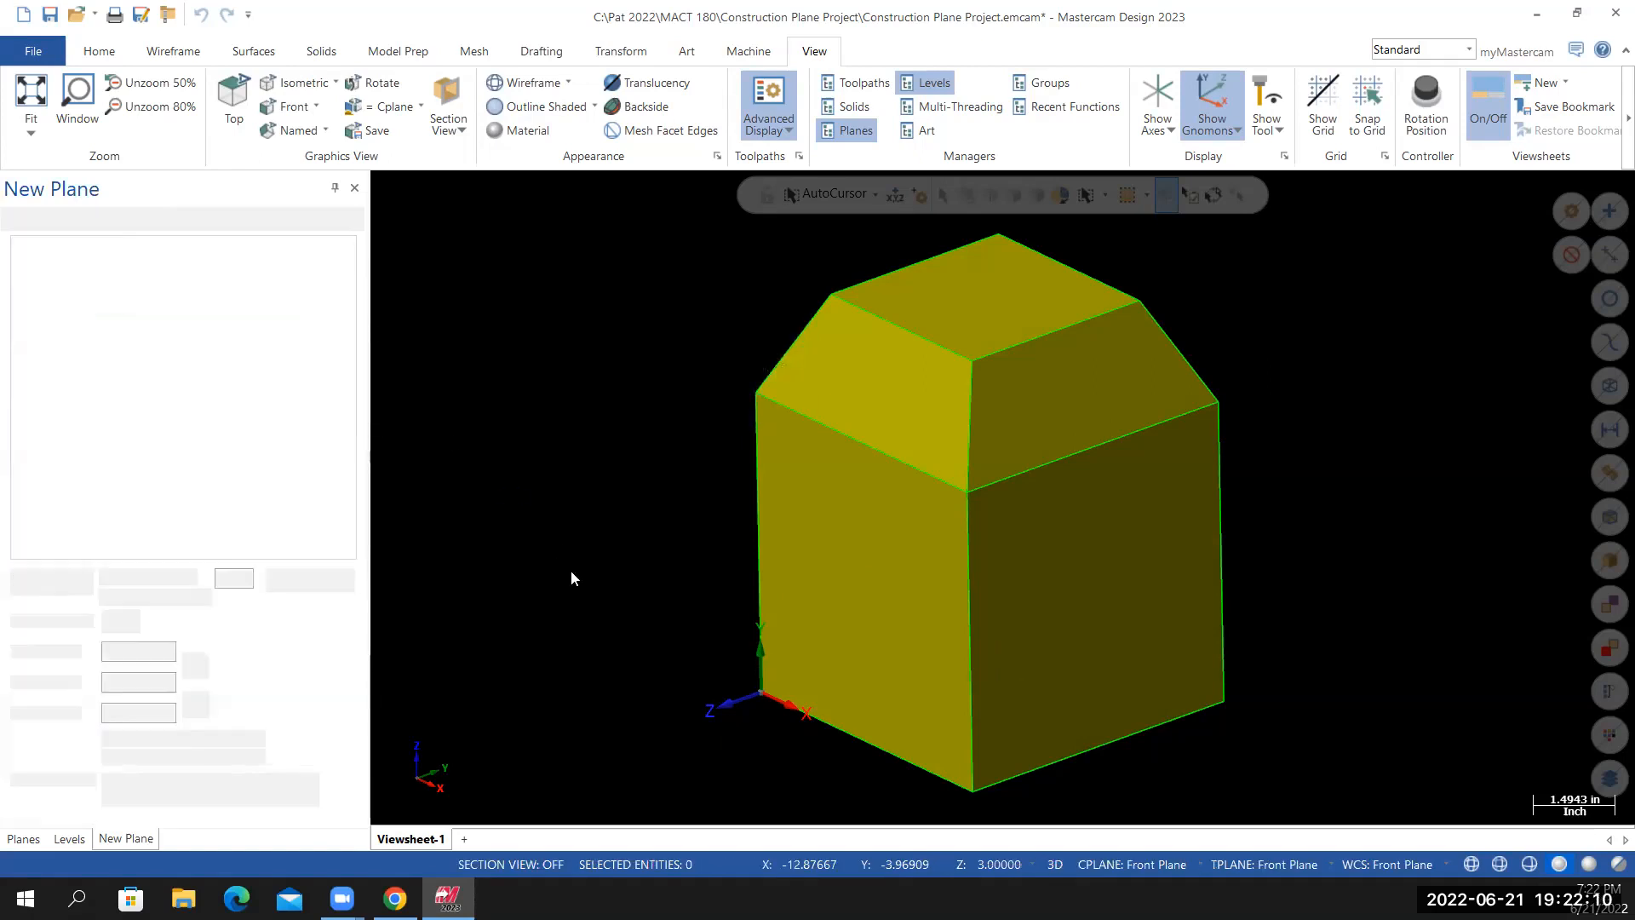
mouse_move(635, 661)
middle_mouse_down()
mouse_move(667, 678)
mouse_move(630, 643)
middle_mouse_up()
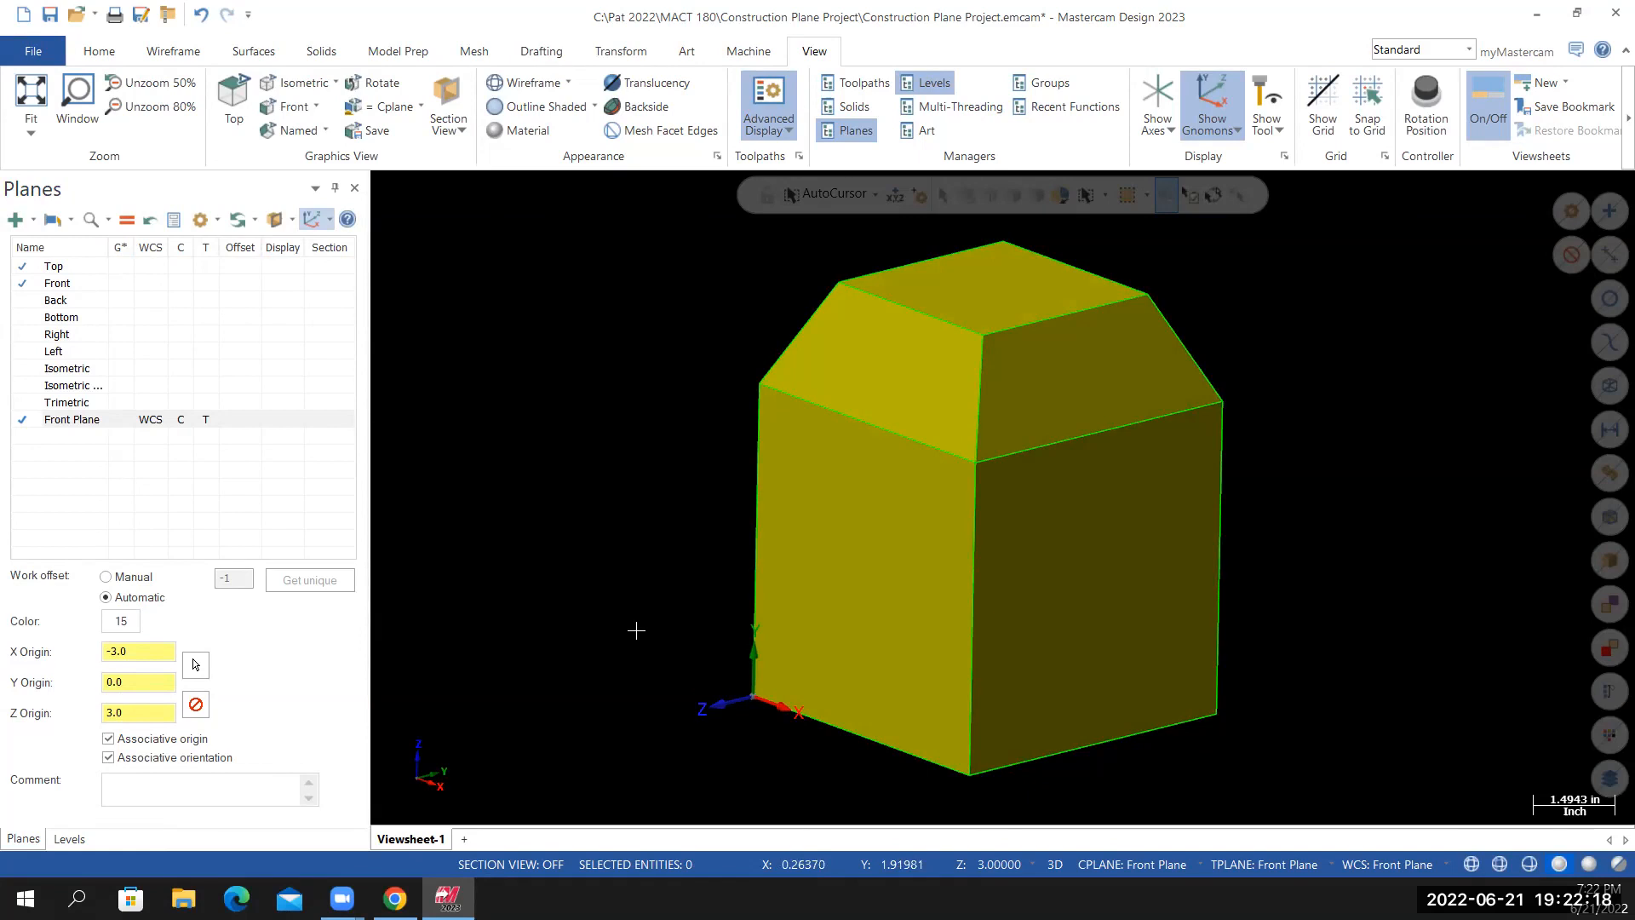
Switch to the Construction Plane Project page in Chrome, check the lettering requirements and reference images, and return to Mastercam
left_click(395, 898)
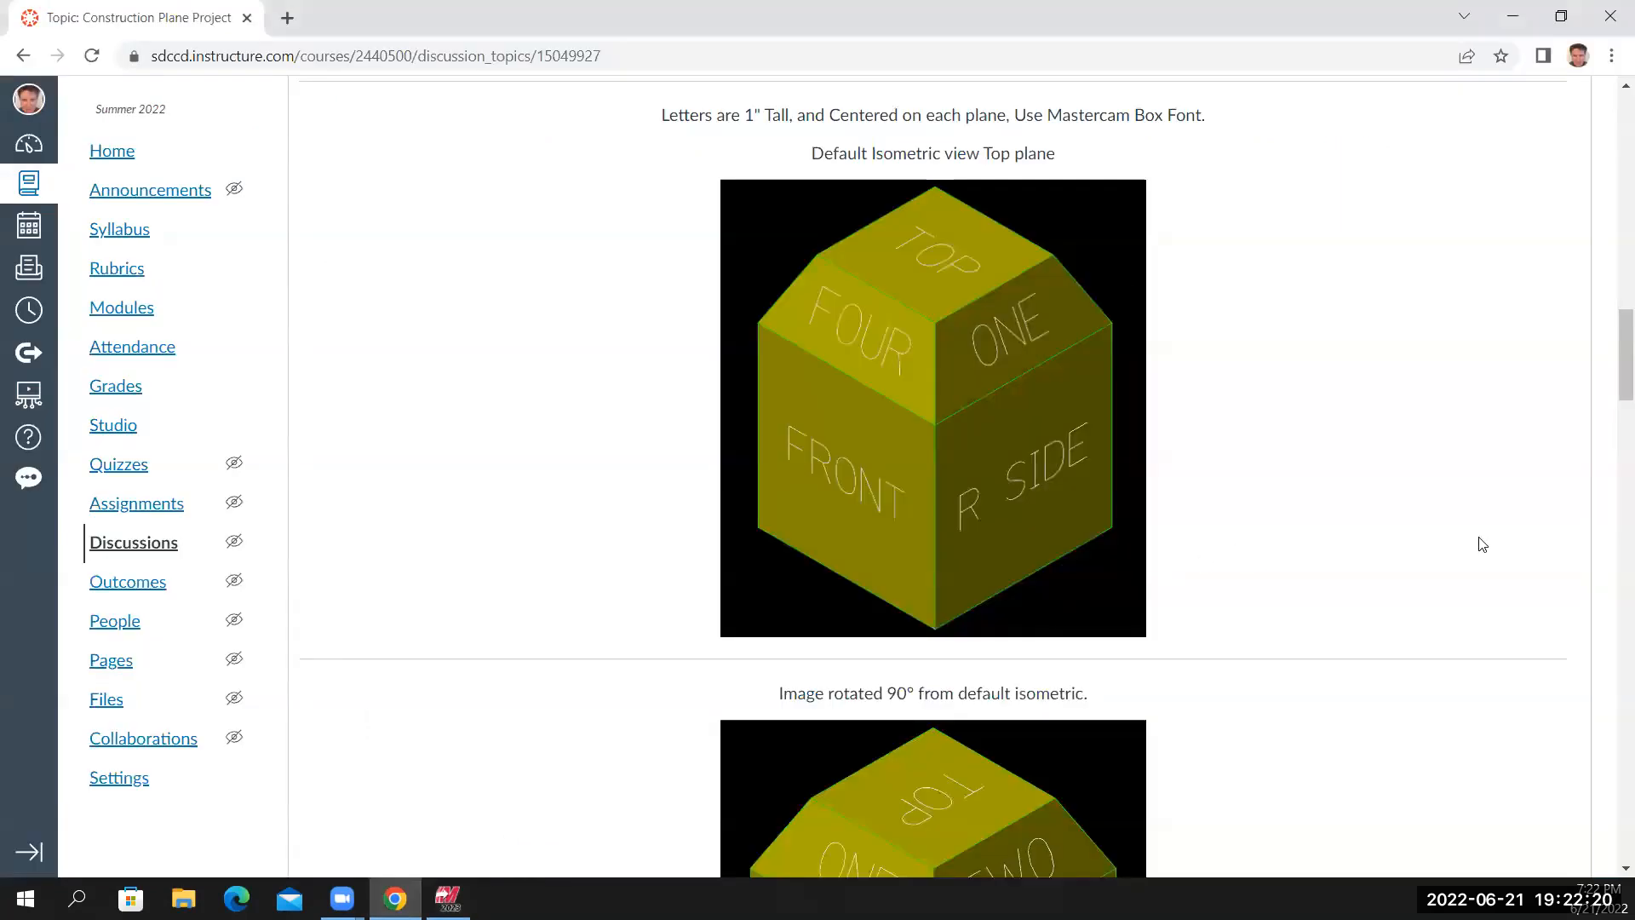
left_click_drag(1614, 351, 1612, 319)
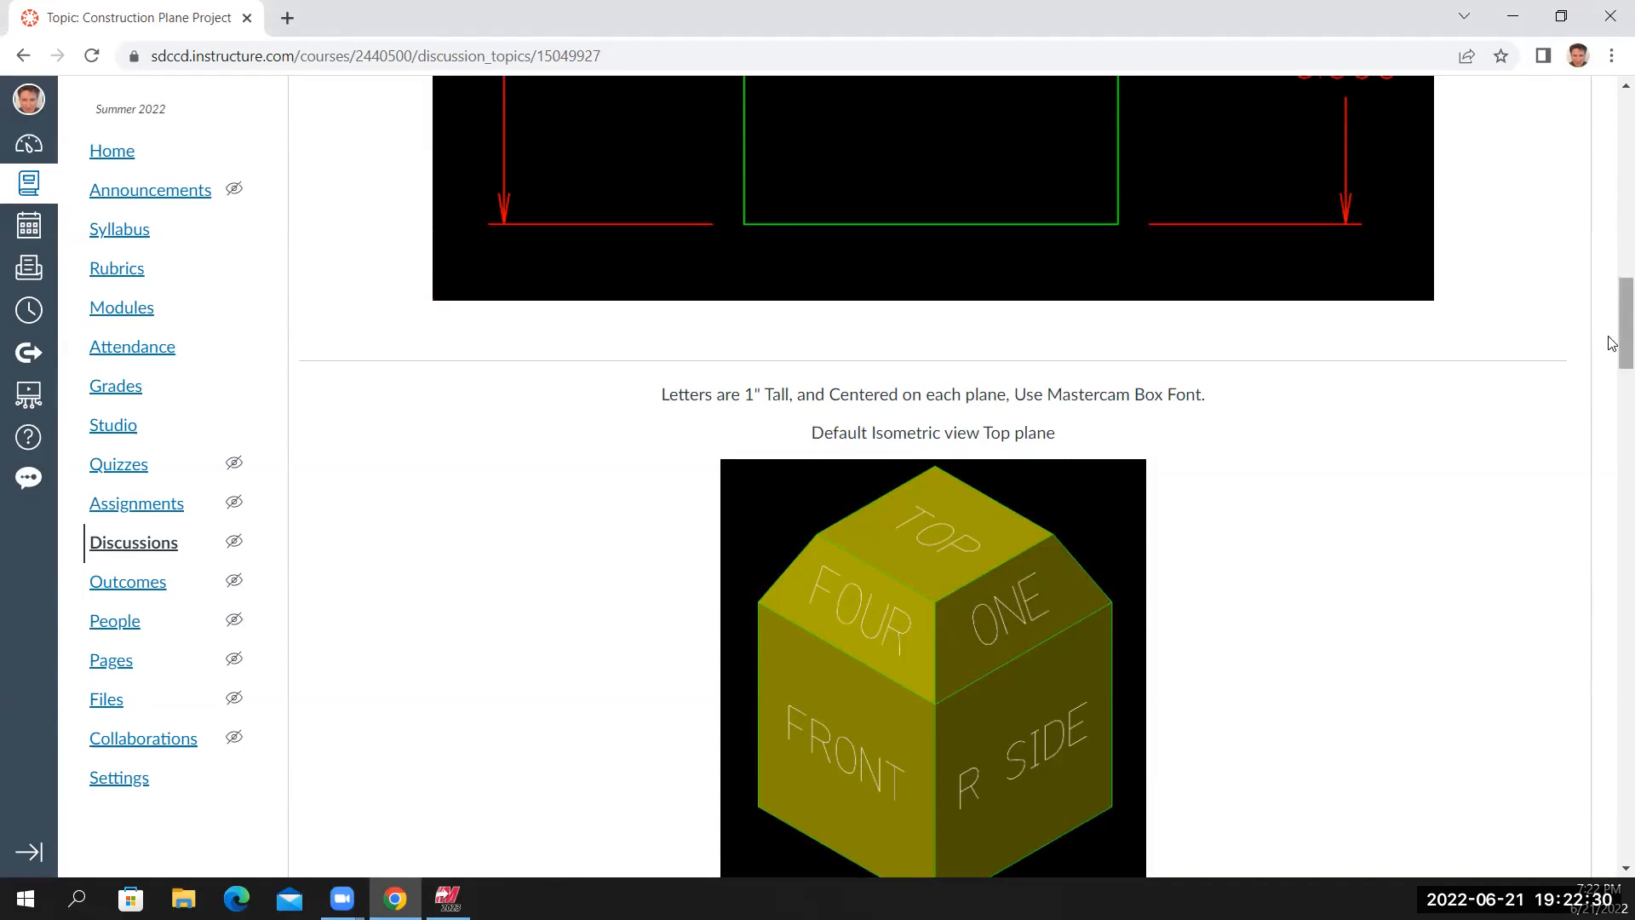
scroll(1612, 343, "down", 3)
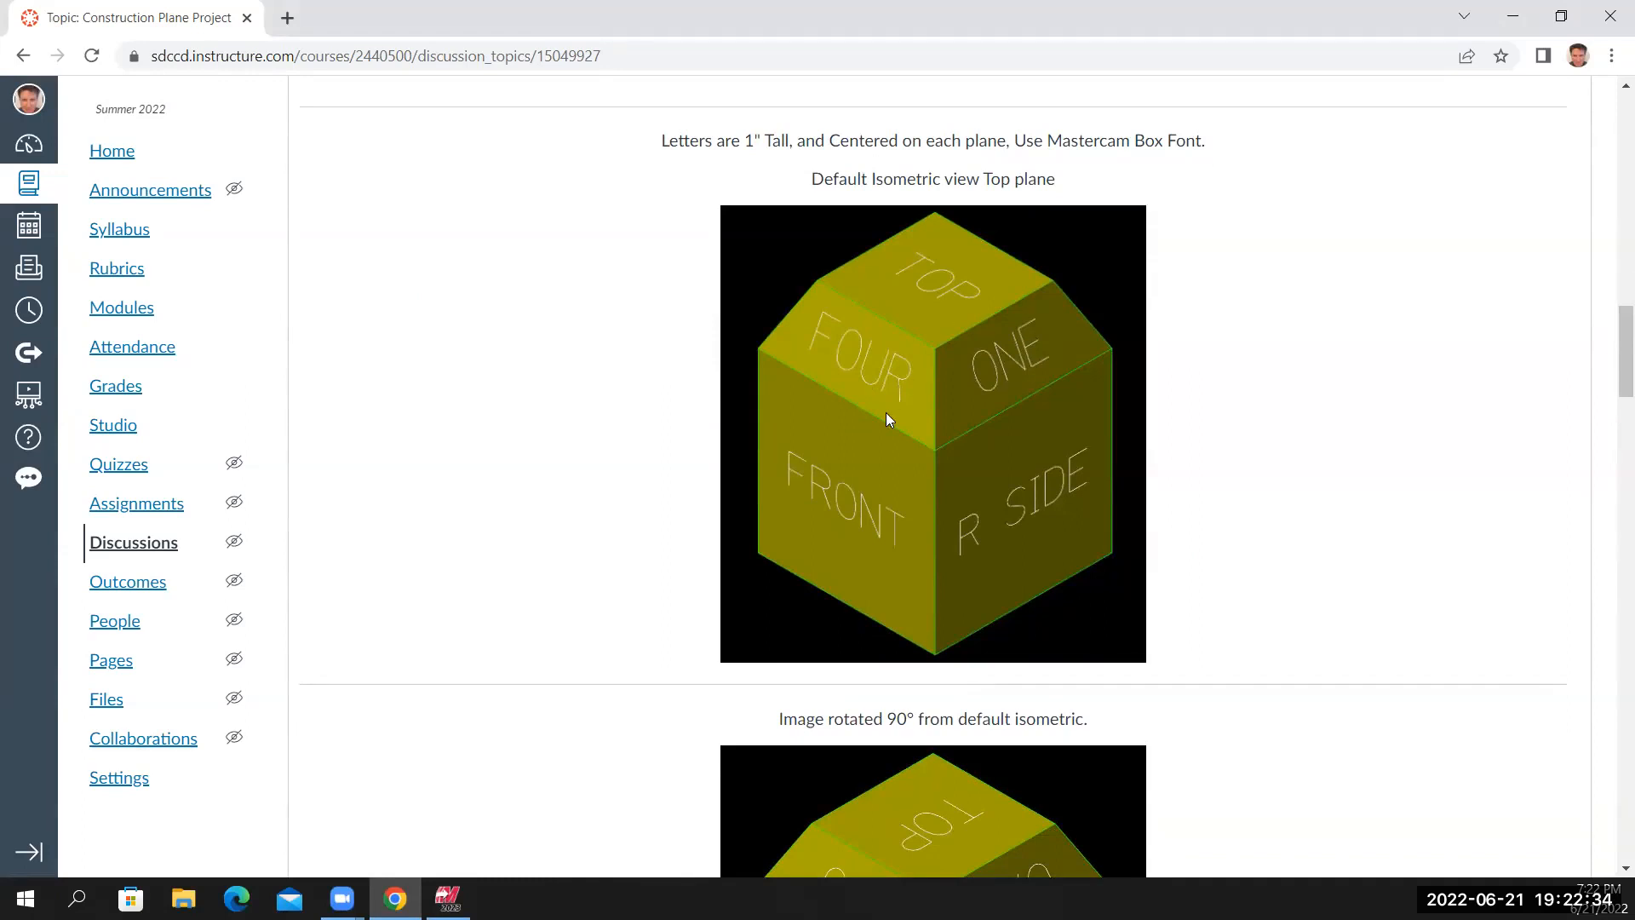
mouse_move(1612, 349)
left_mouse_down()
mouse_move(1612, 399)
mouse_move(1612, 355)
left_mouse_up()
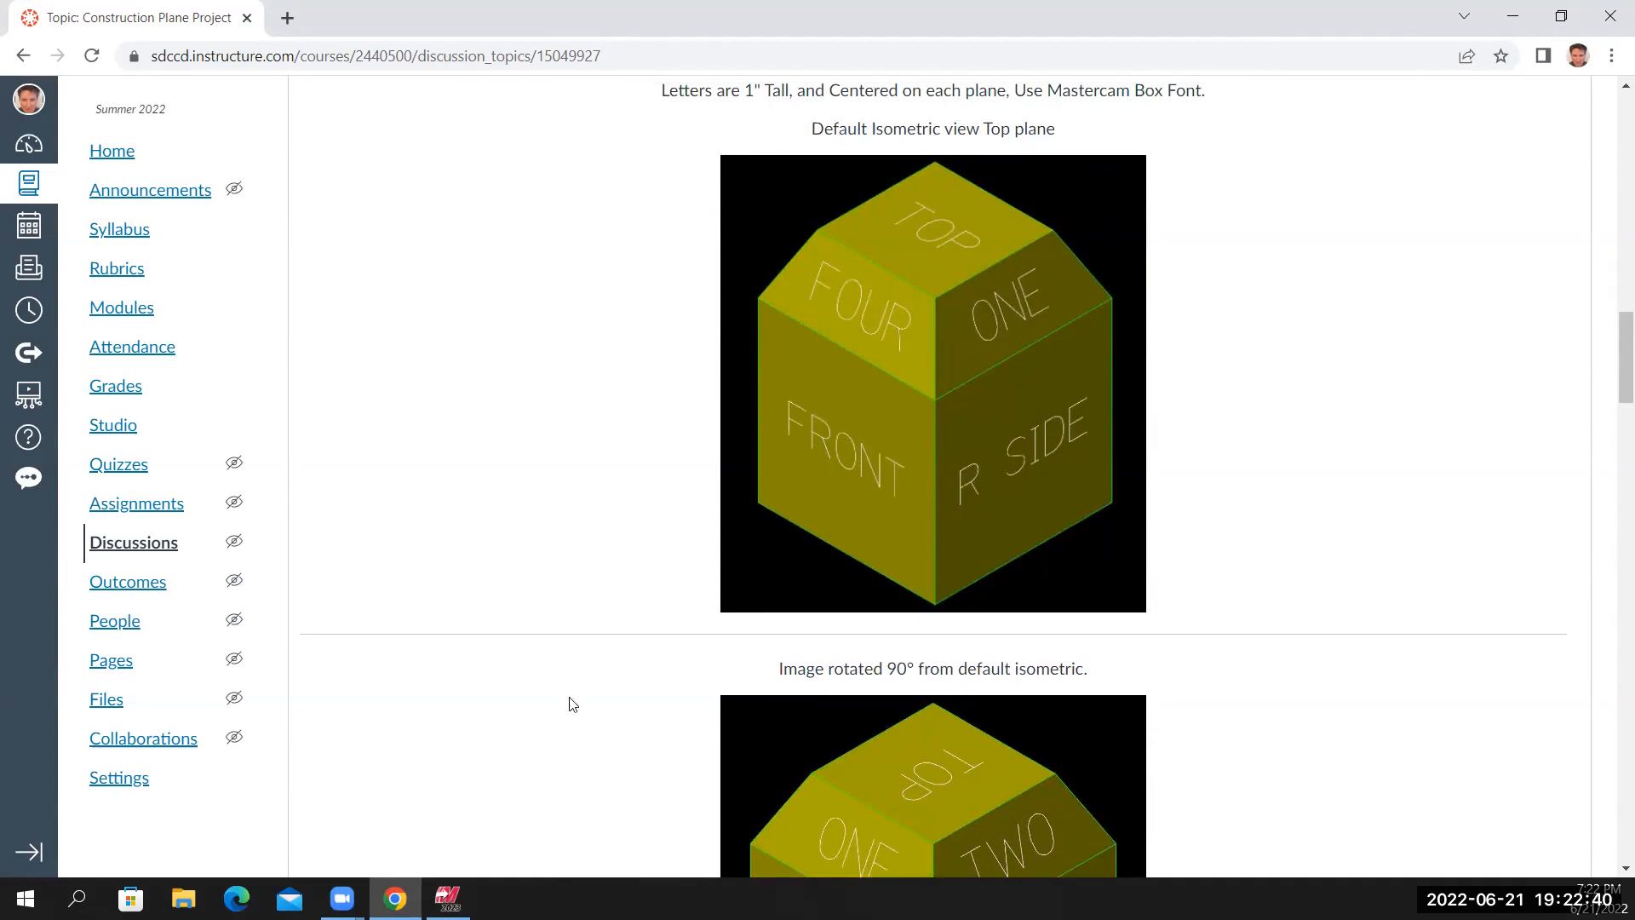
left_click(448, 898)
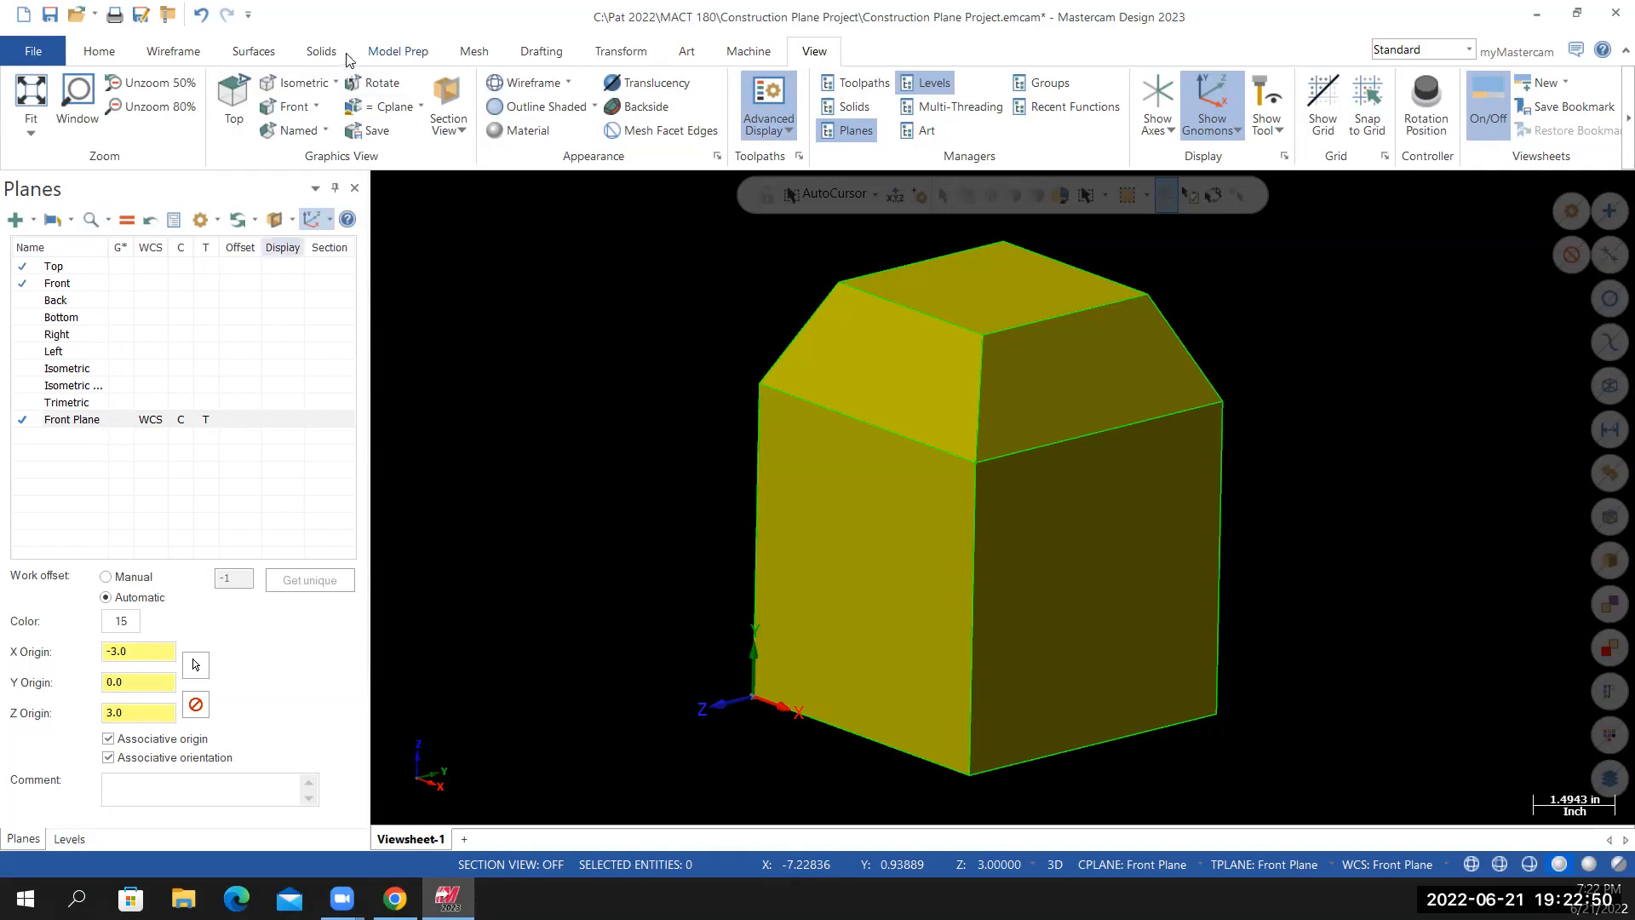
Set up new wireframe letters reading FRONT in the Mastercam (Box) Font
left_click(173, 52)
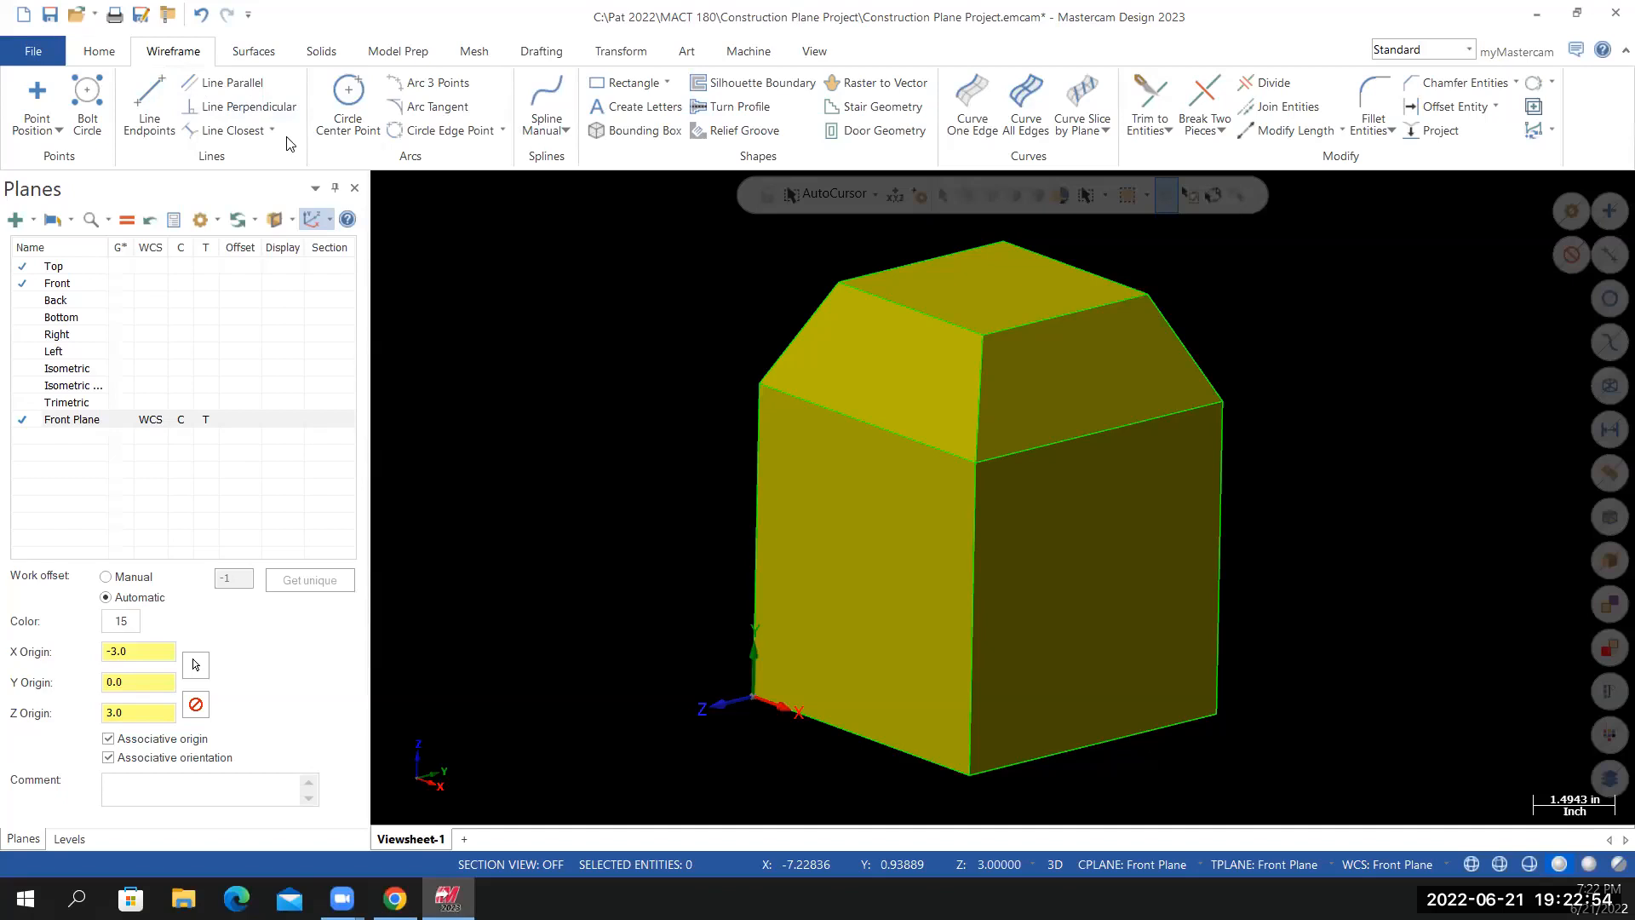
left_click(645, 110)
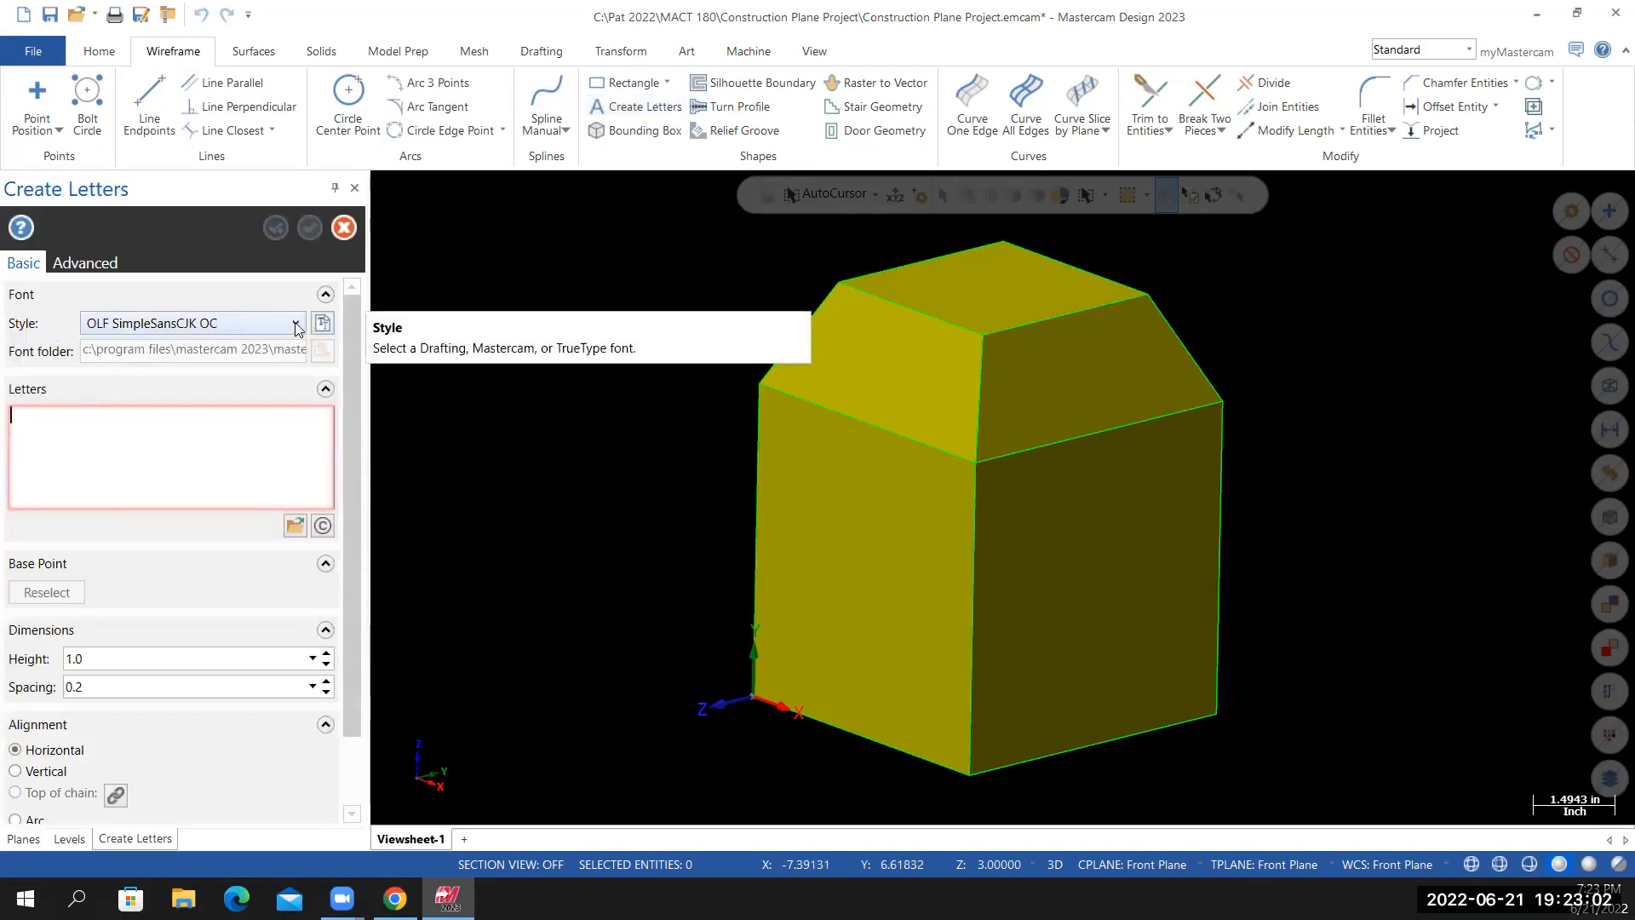
left_click(268, 326)
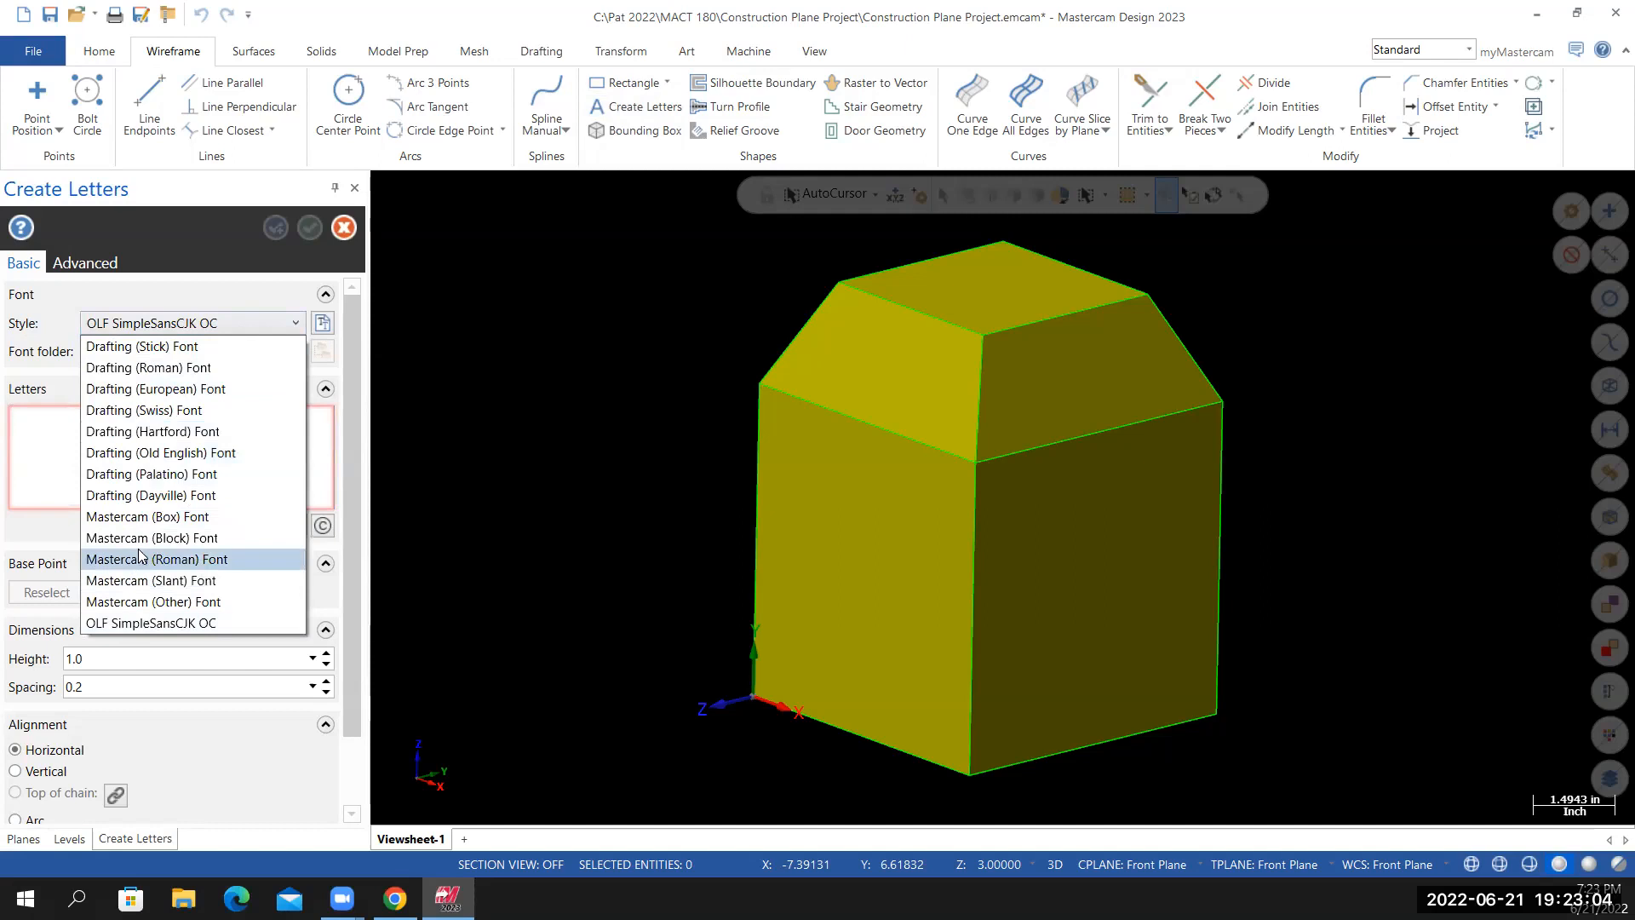
left_click(137, 516)
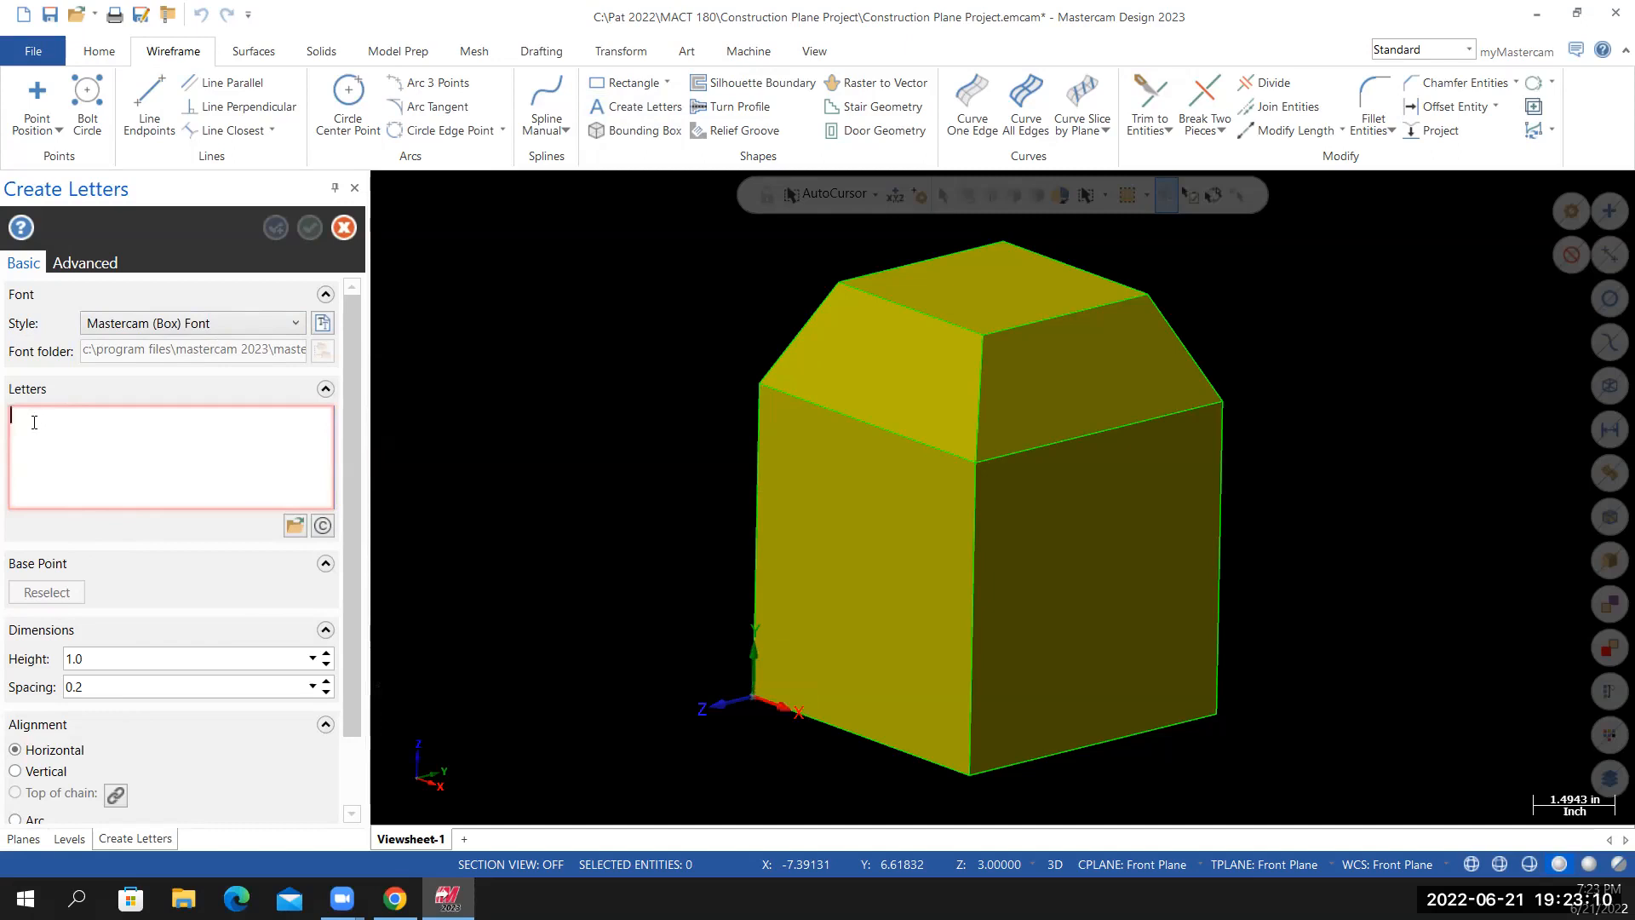
type("FRONT")
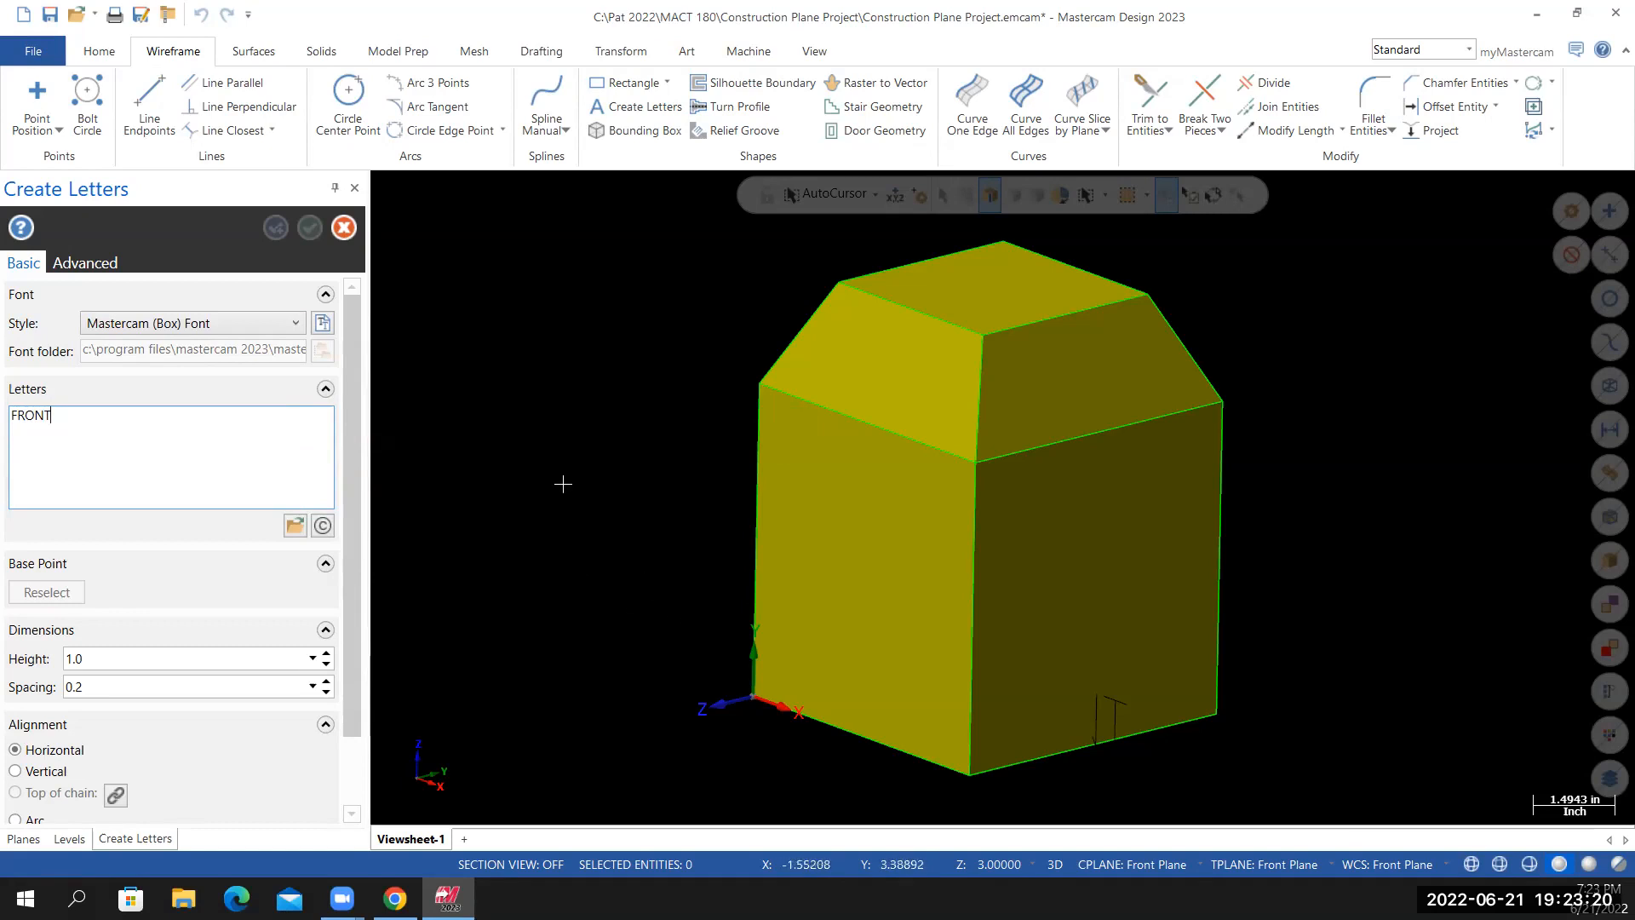
Place the FRONT letters in the empty space beside the block and create them on Front Plane
left_click(493, 337)
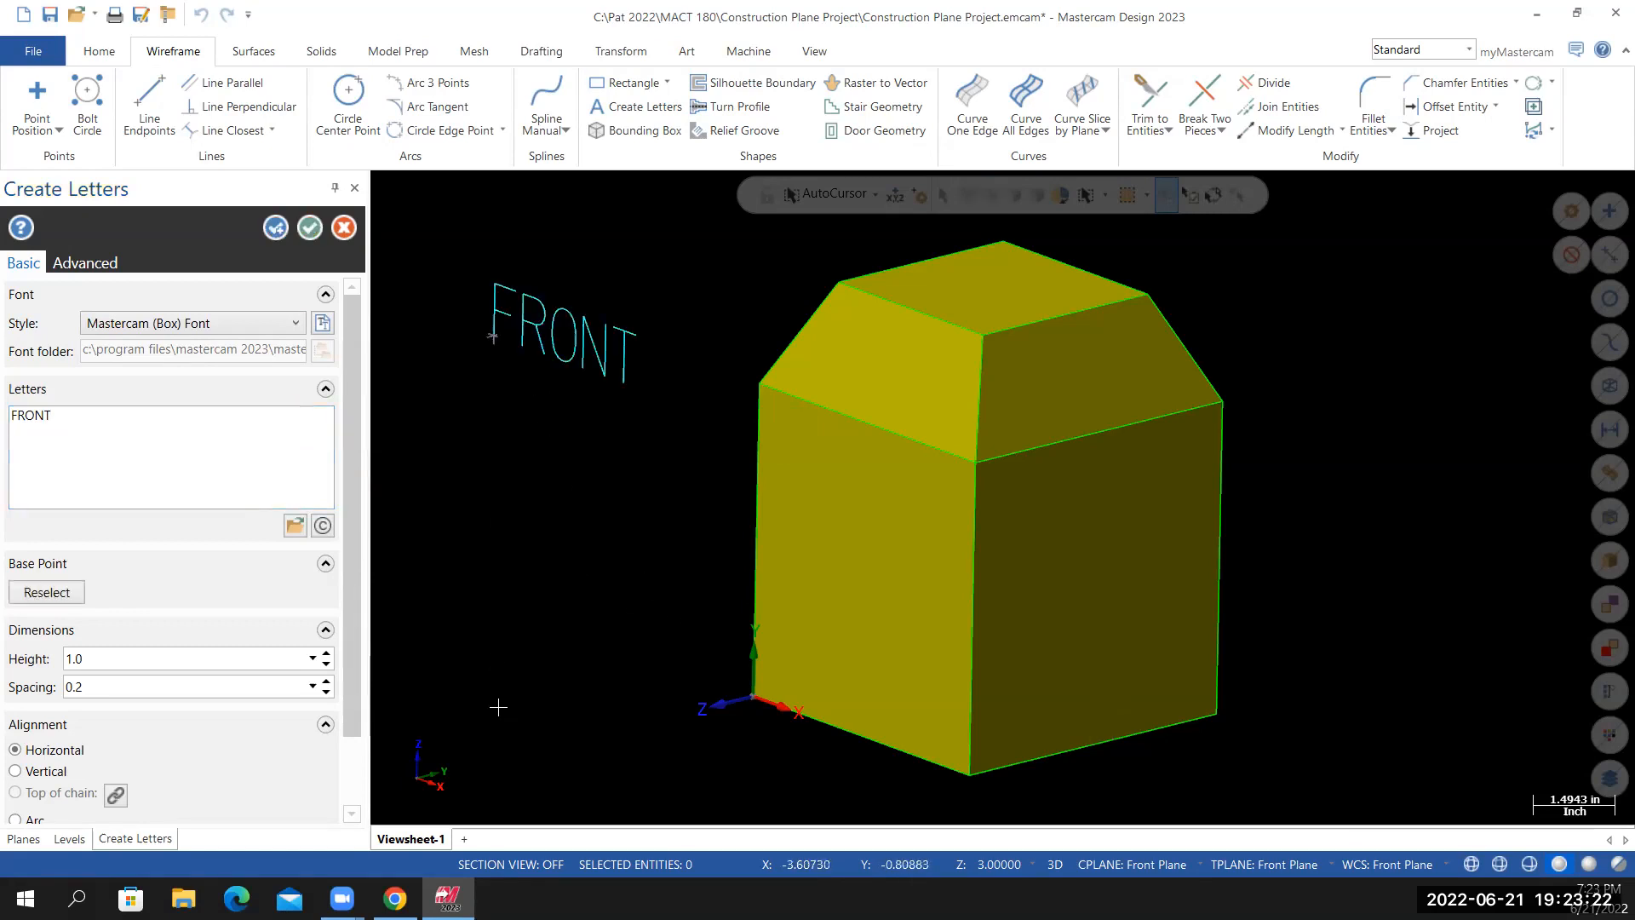
mouse_move(650, 595)
middle_mouse_down()
mouse_move(540, 642)
mouse_move(832, 540)
middle_mouse_up()
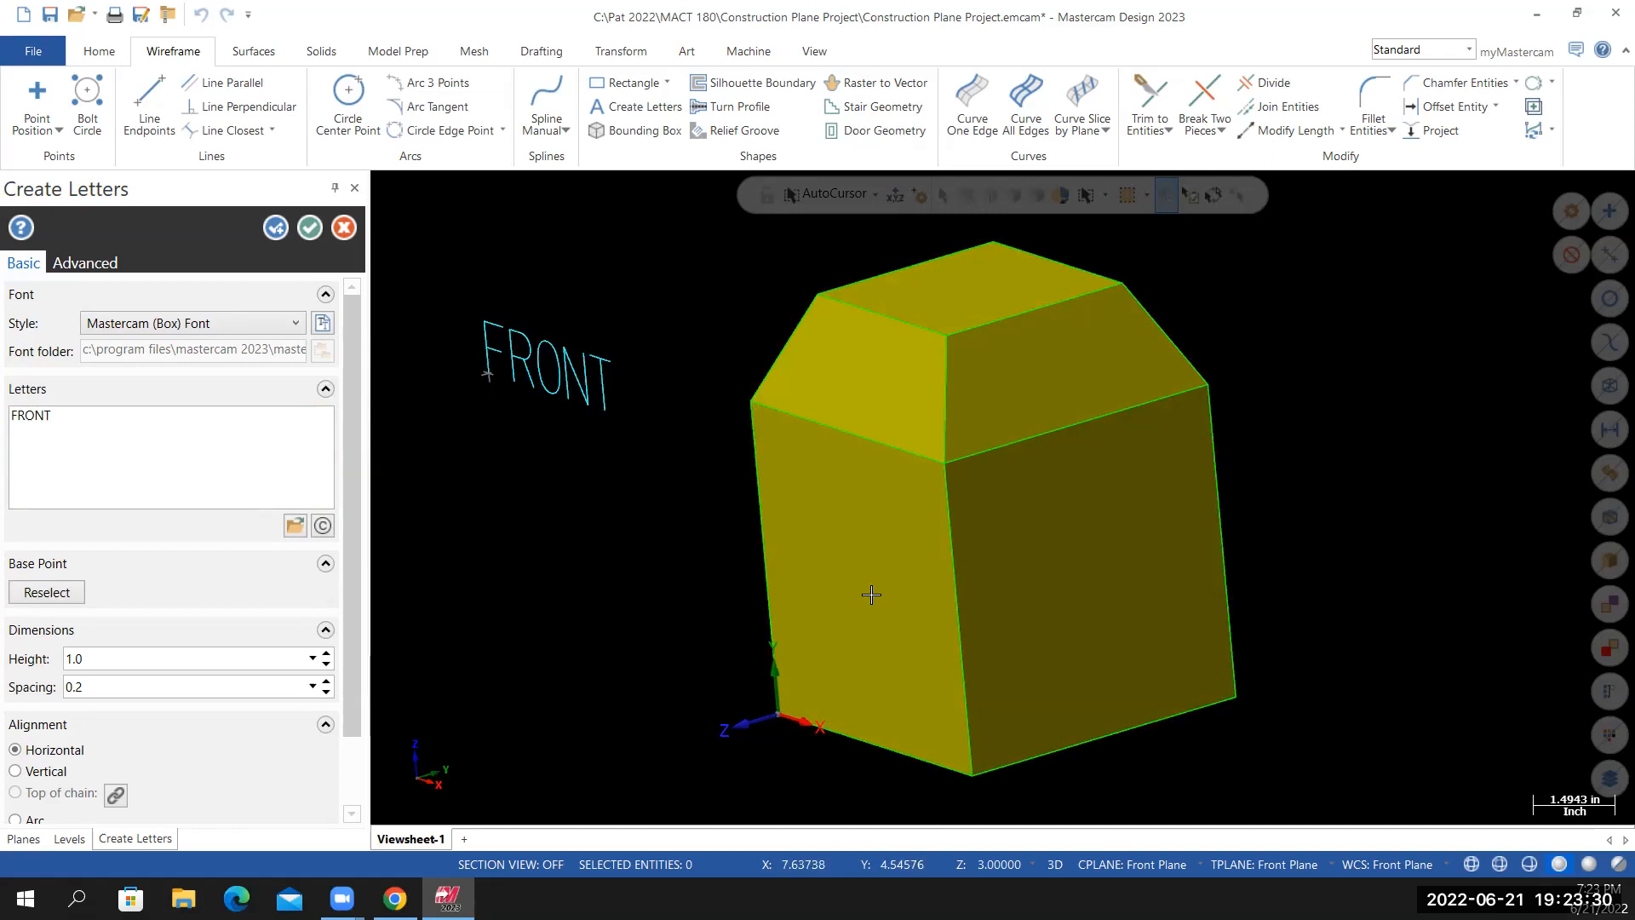
middle_click_drag(680, 571, 588, 562)
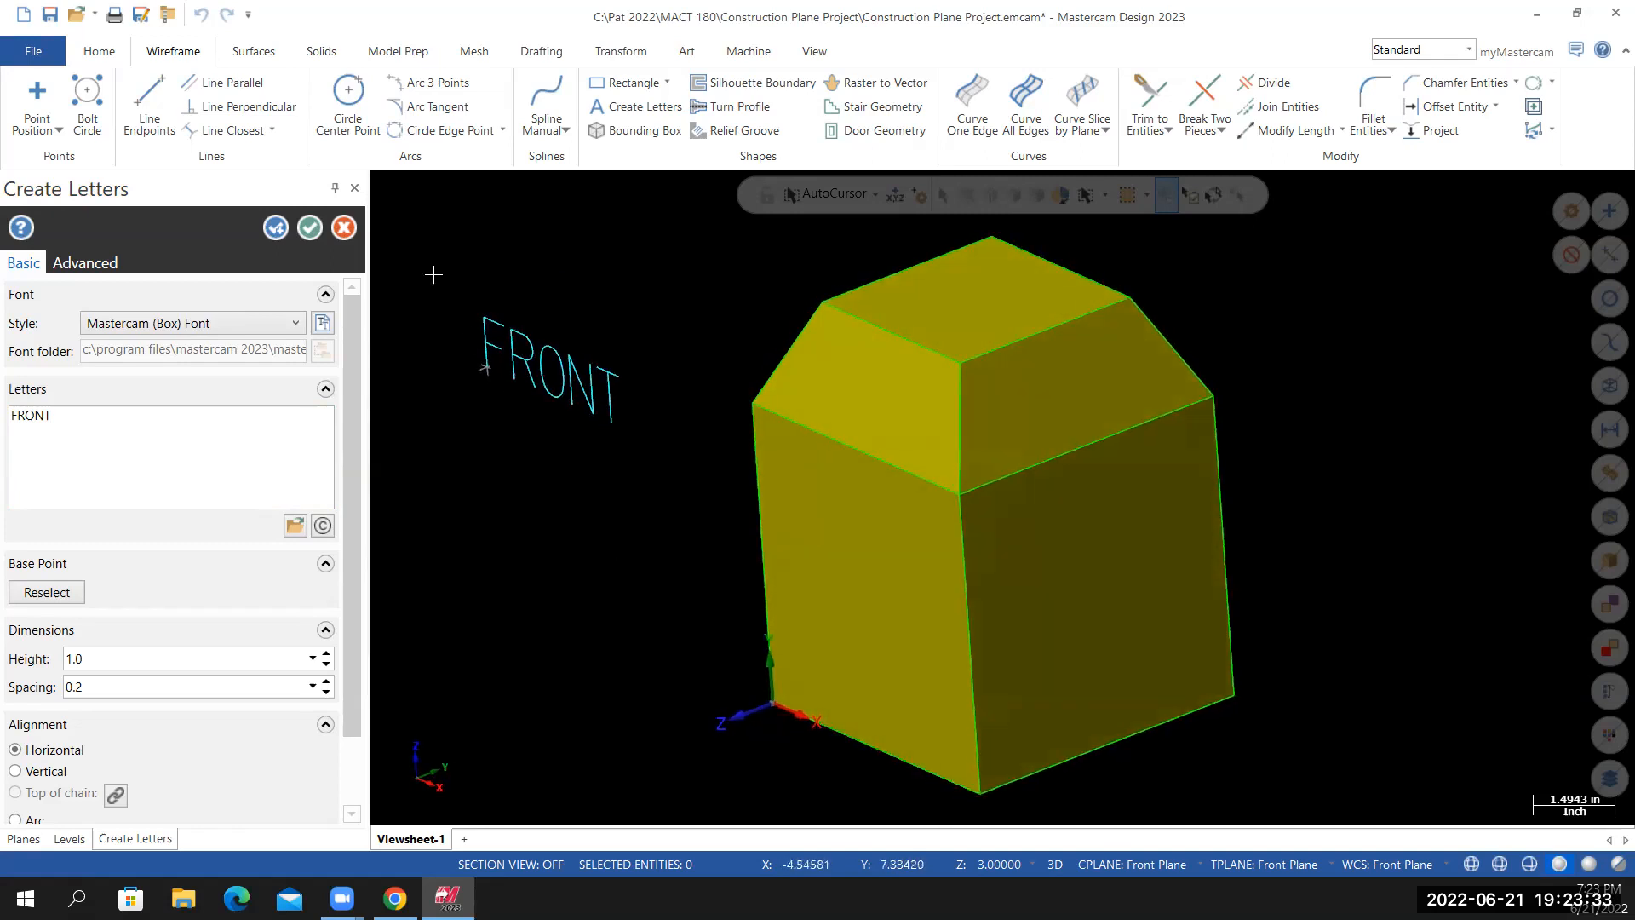
left_click(316, 228)
mouse_move(559, 580)
middle_mouse_down()
mouse_move(621, 570)
mouse_move(565, 588)
middle_mouse_up()
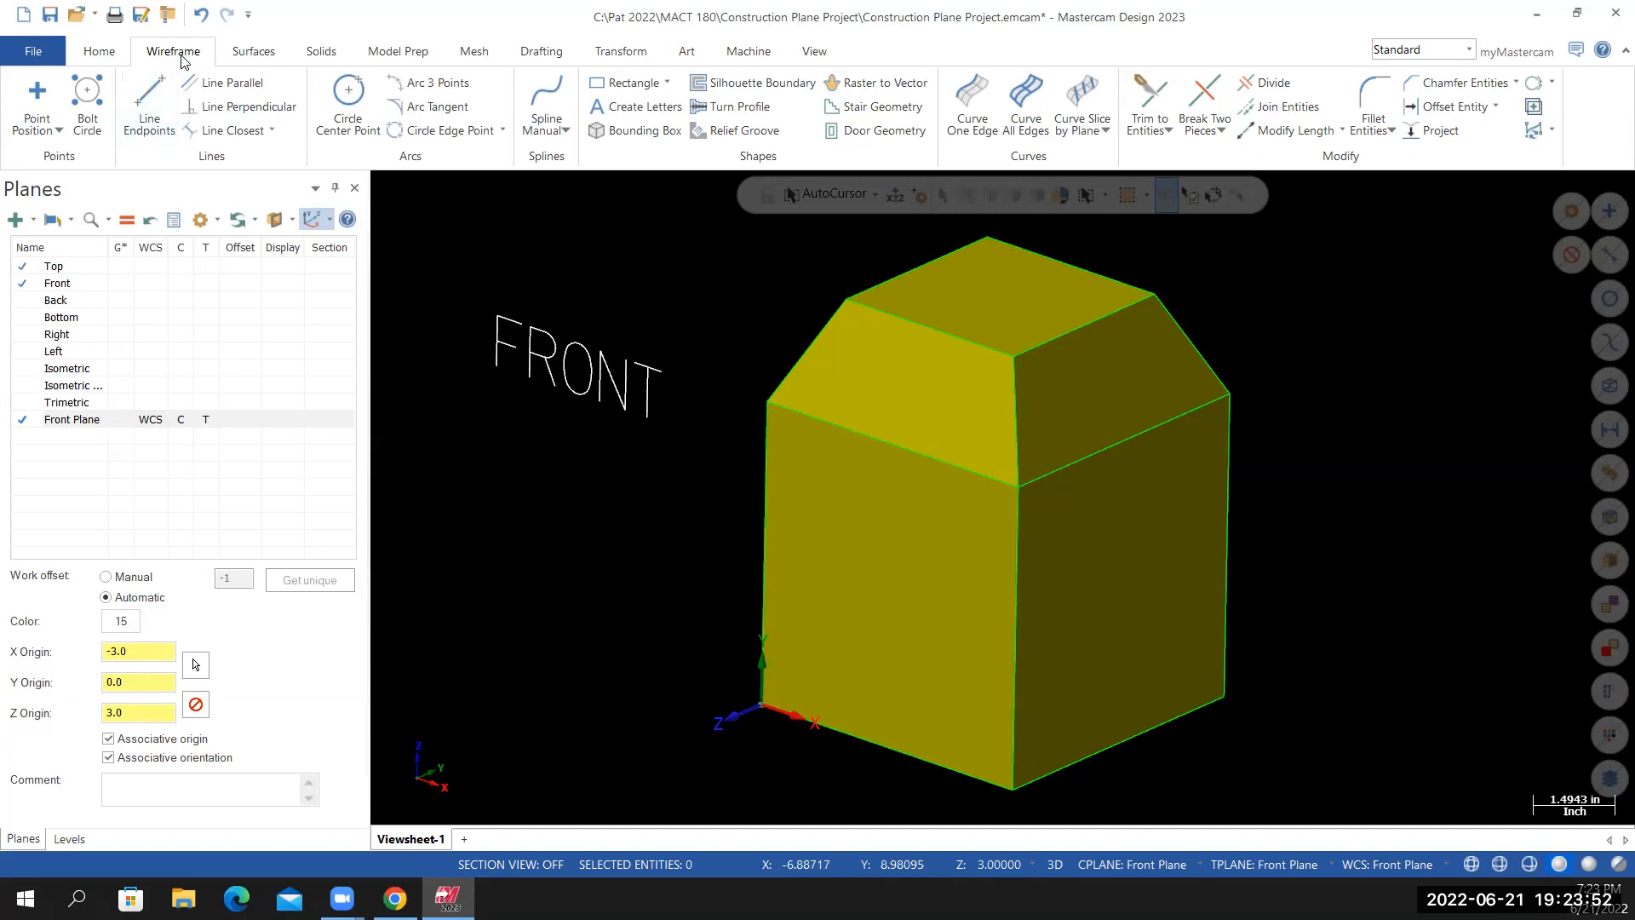
Draw a 6.0 in horizontal line across the block's front face between the midpoints of its two vertical edges
left_click(149, 102)
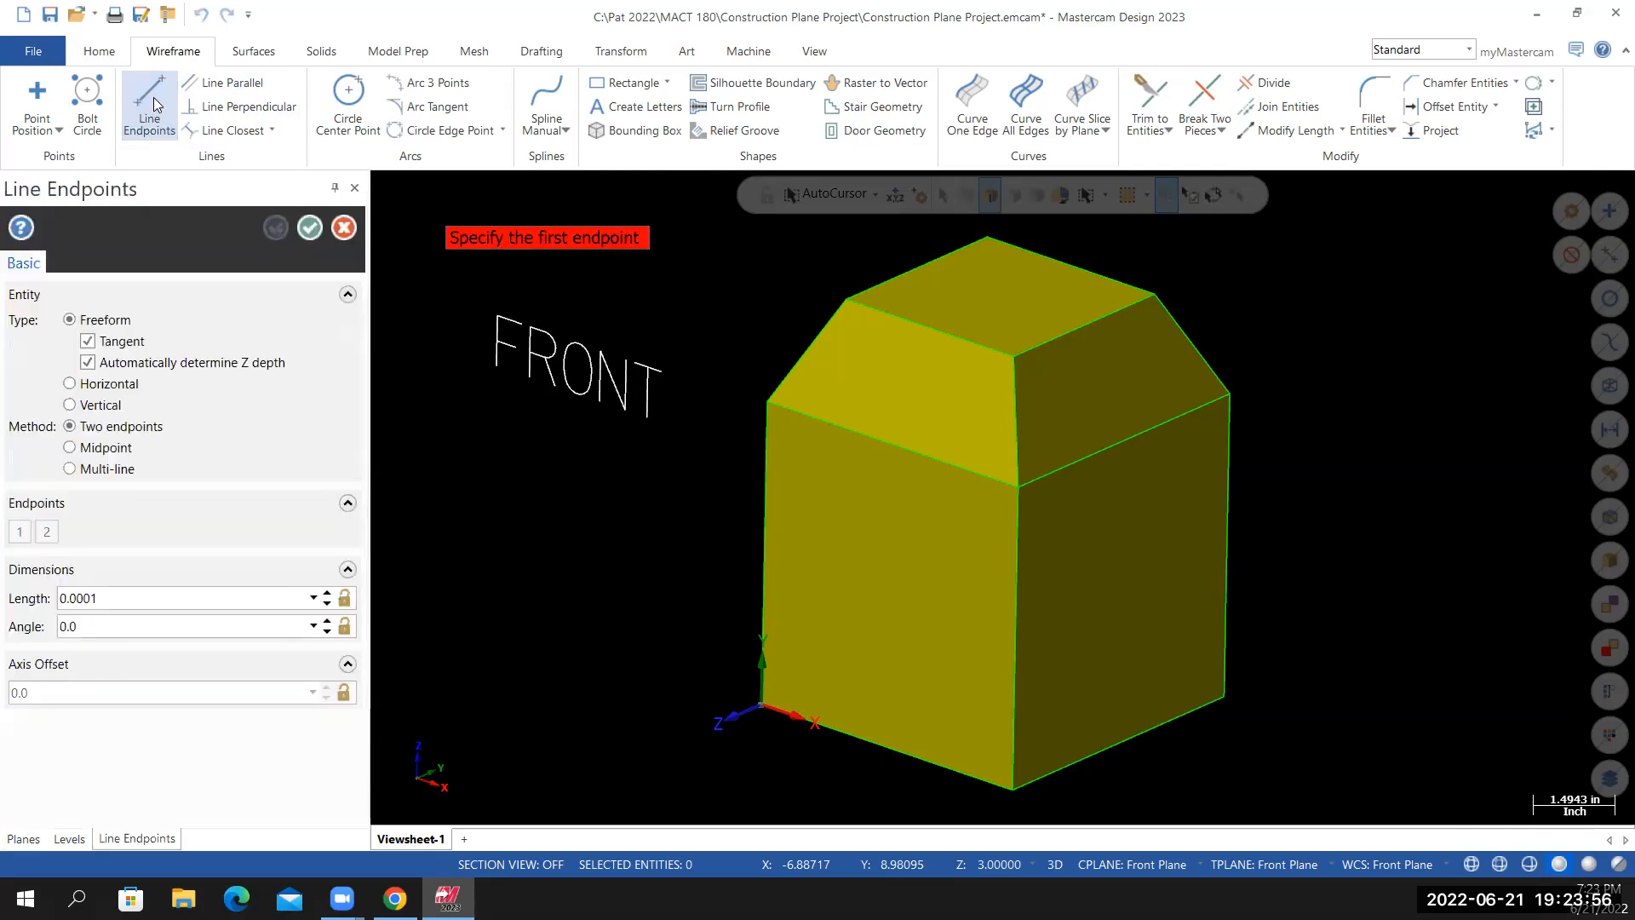
left_click(764, 552)
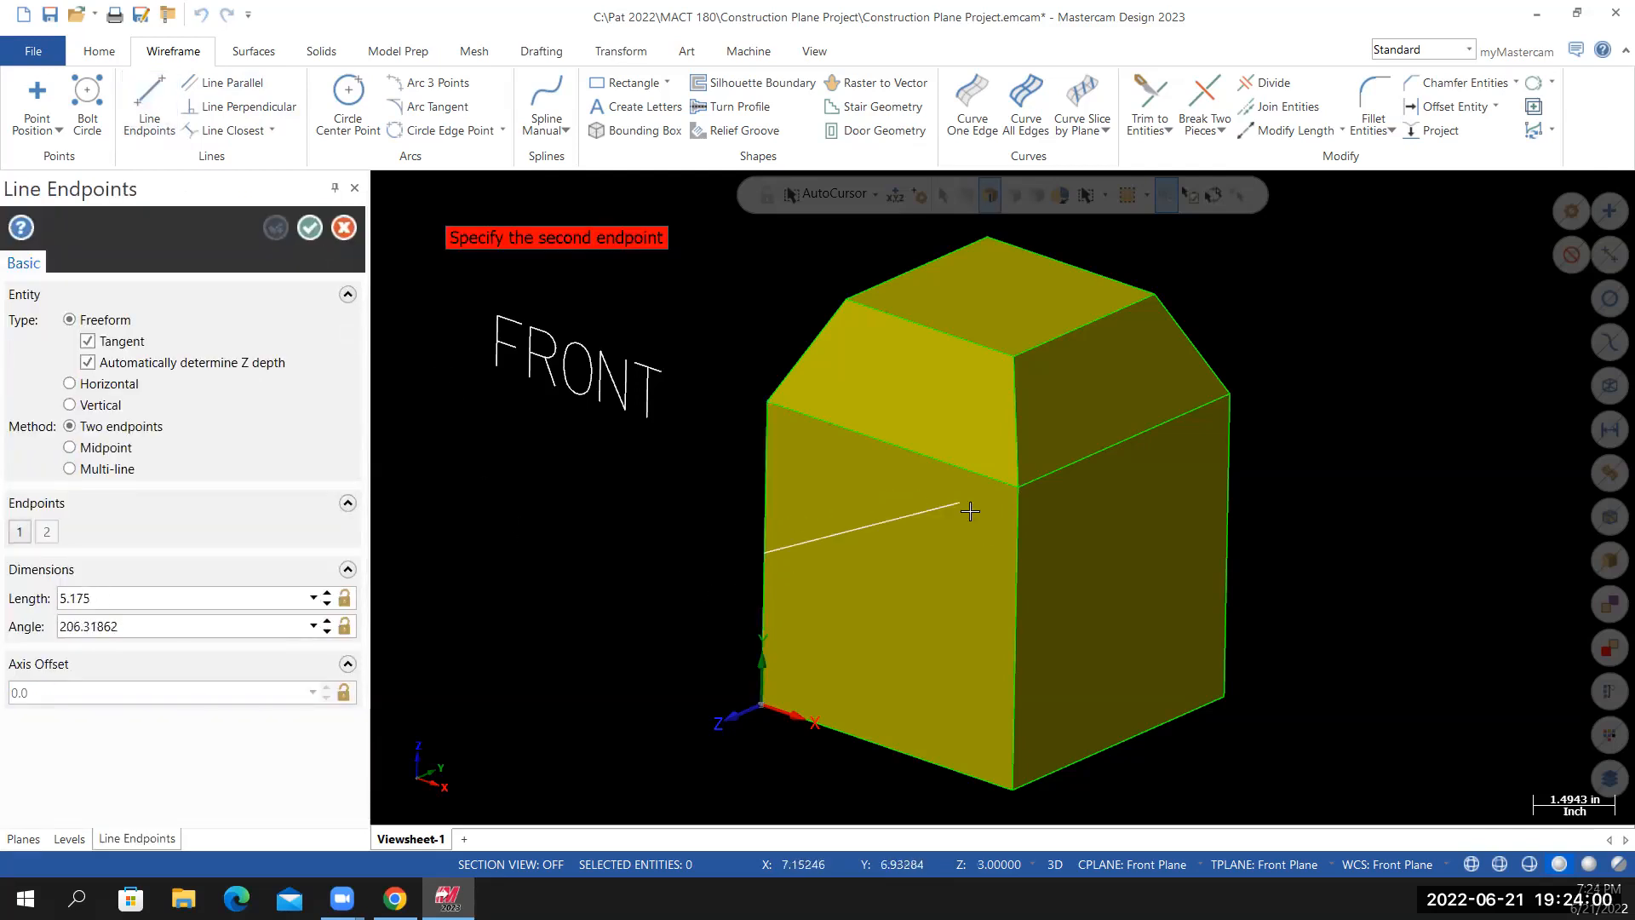
left_click(1016, 638)
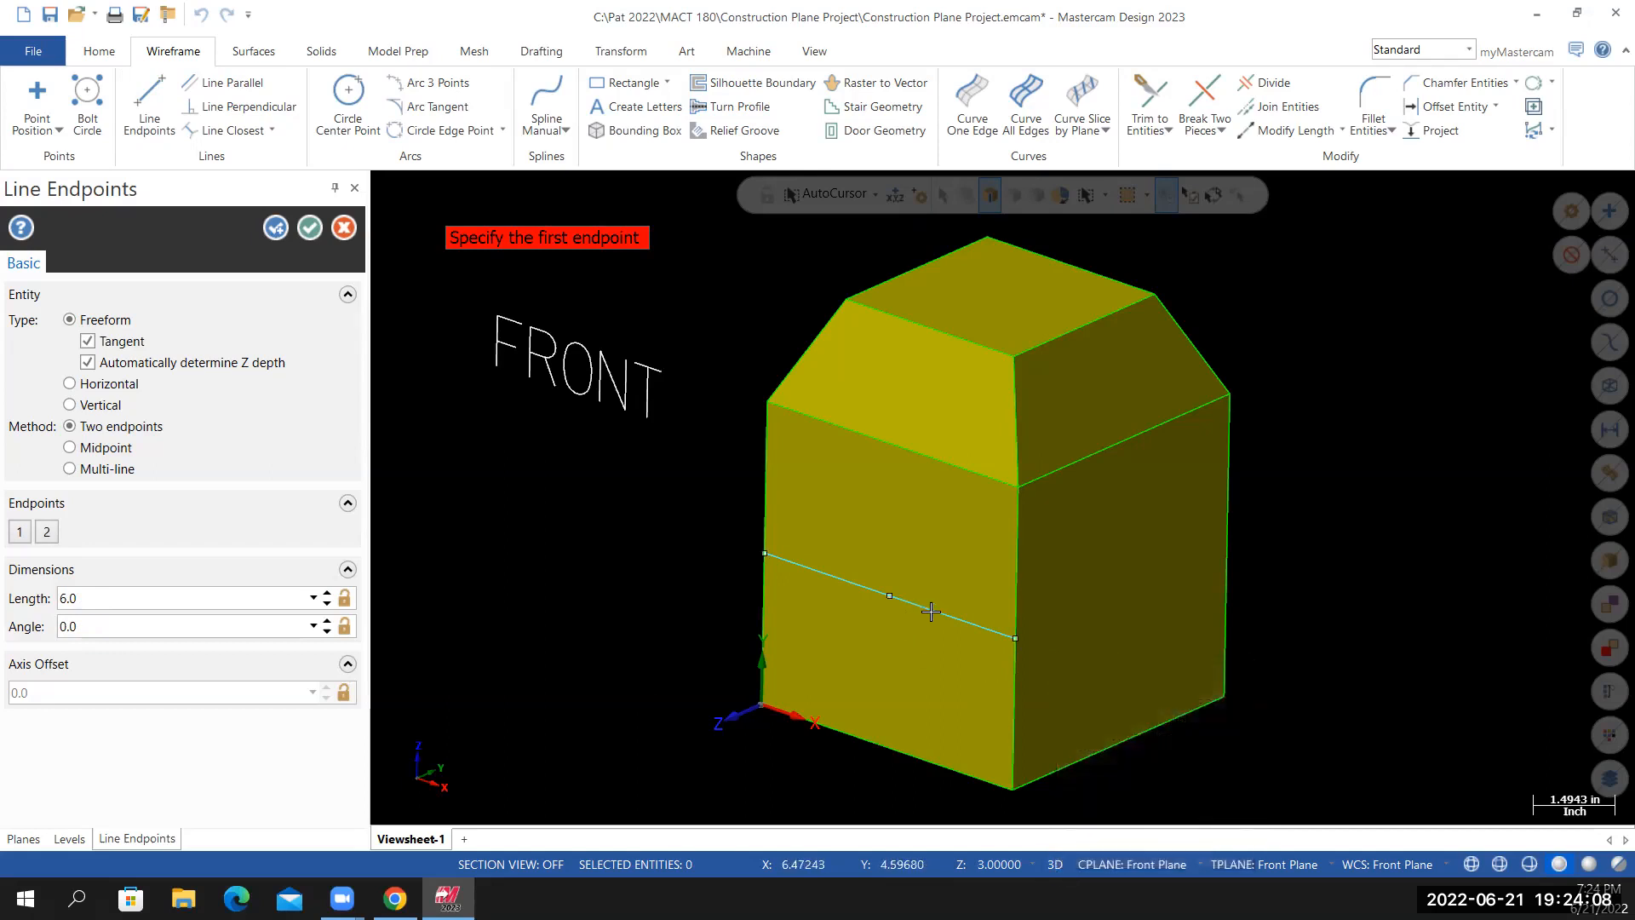
left_click(309, 228)
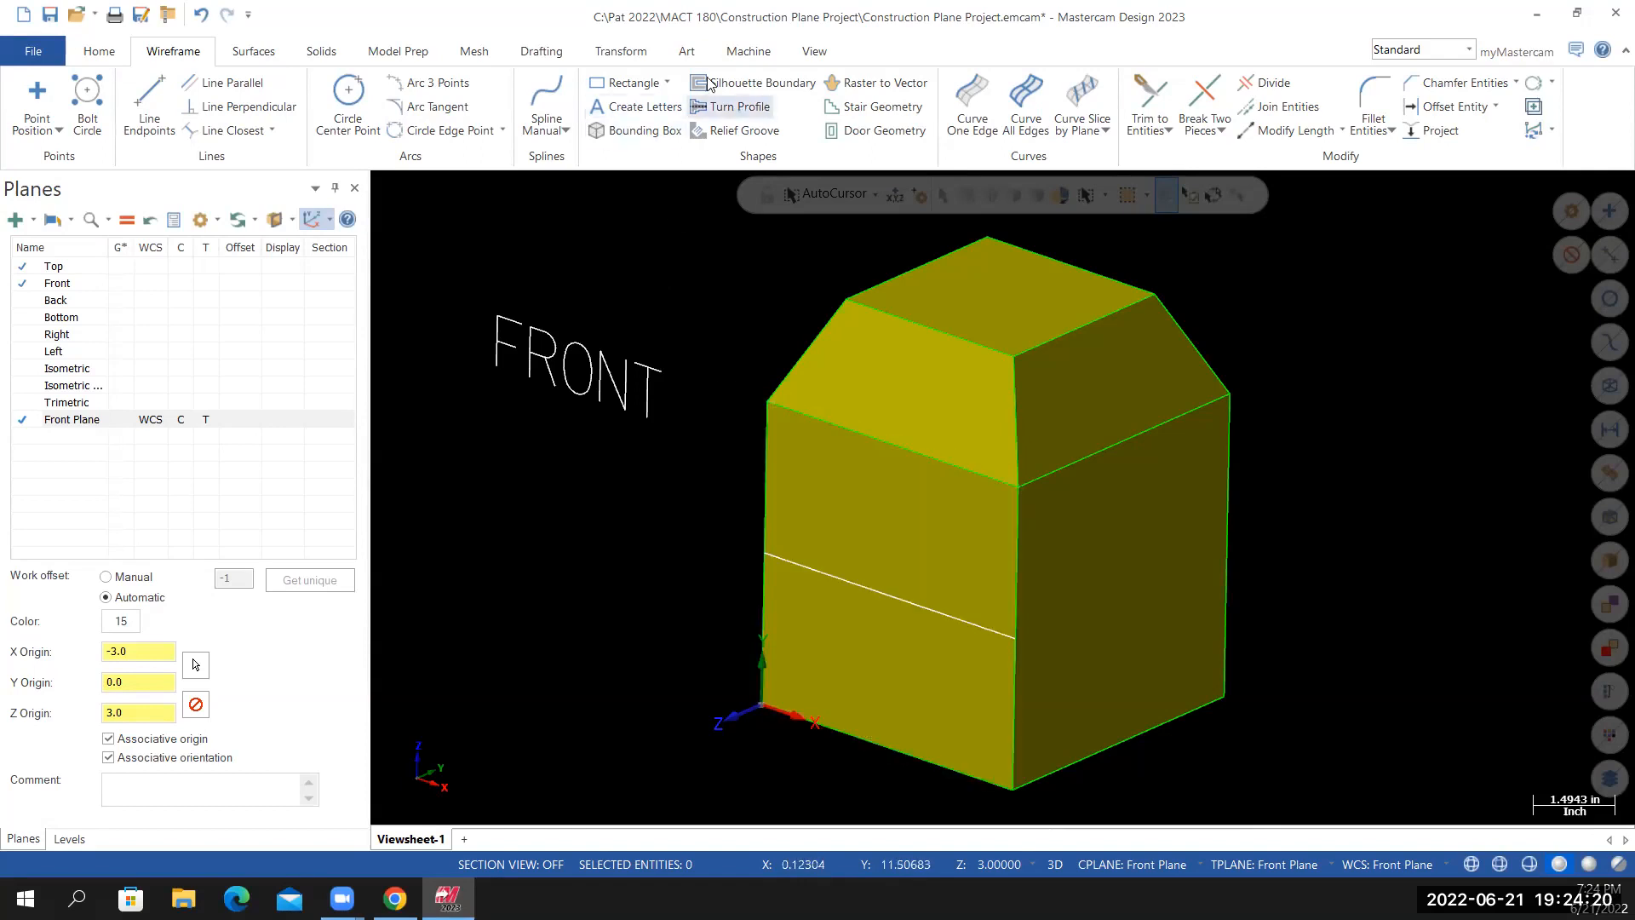
Try to translate the FRONT letters with the Join method, defining the translation vector's first point at the letter O
left_click(621, 51)
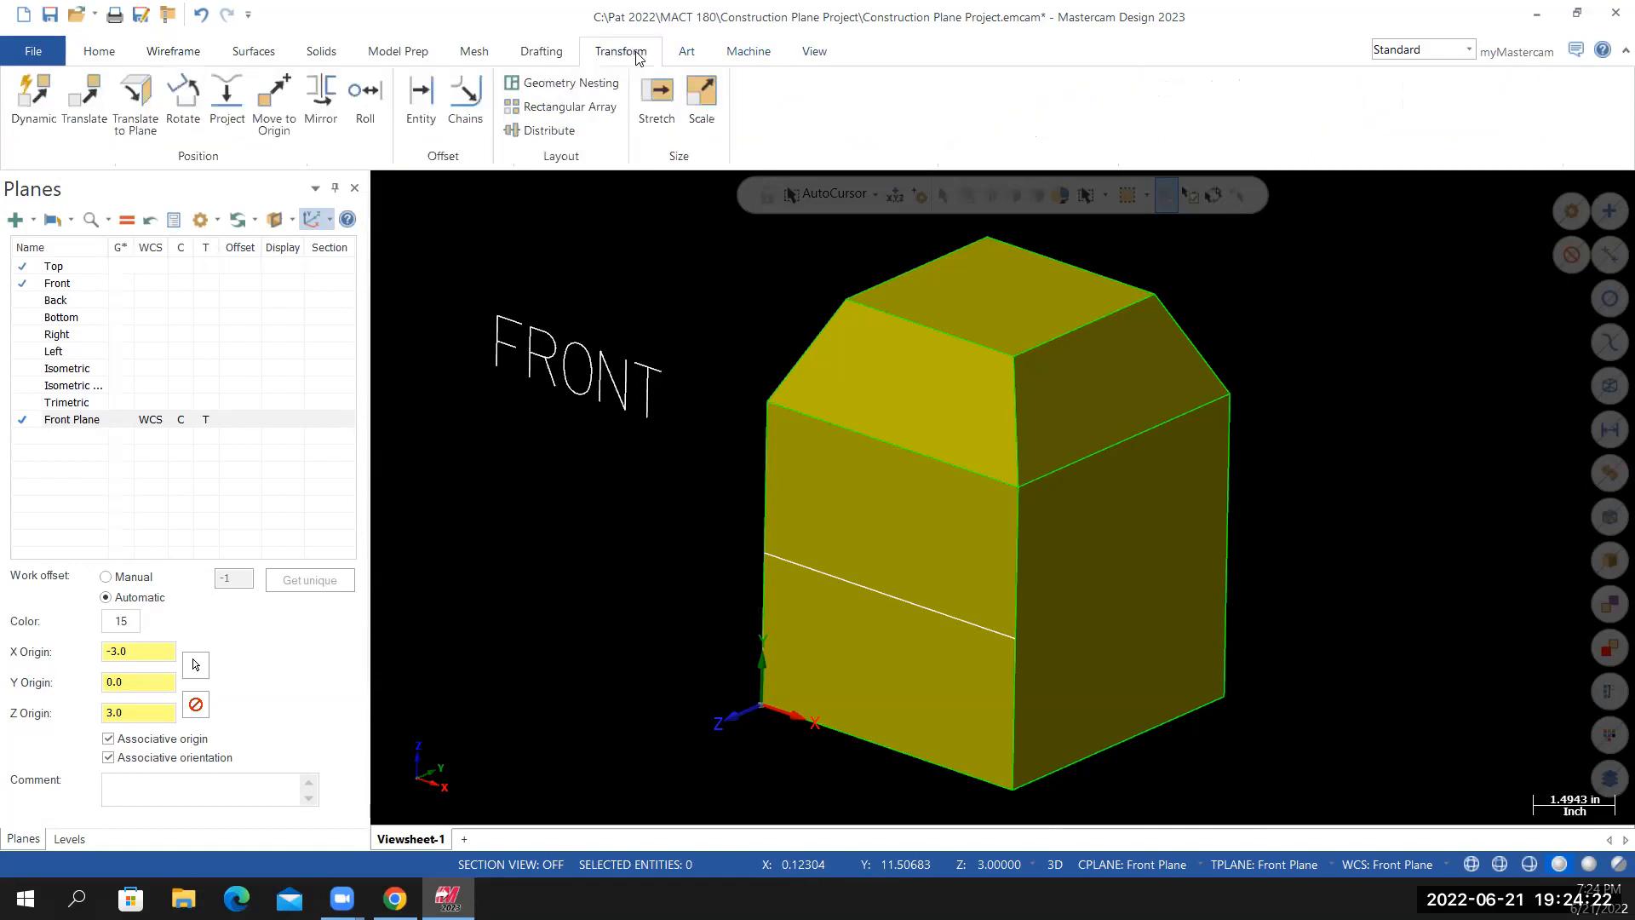
left_click(100, 98)
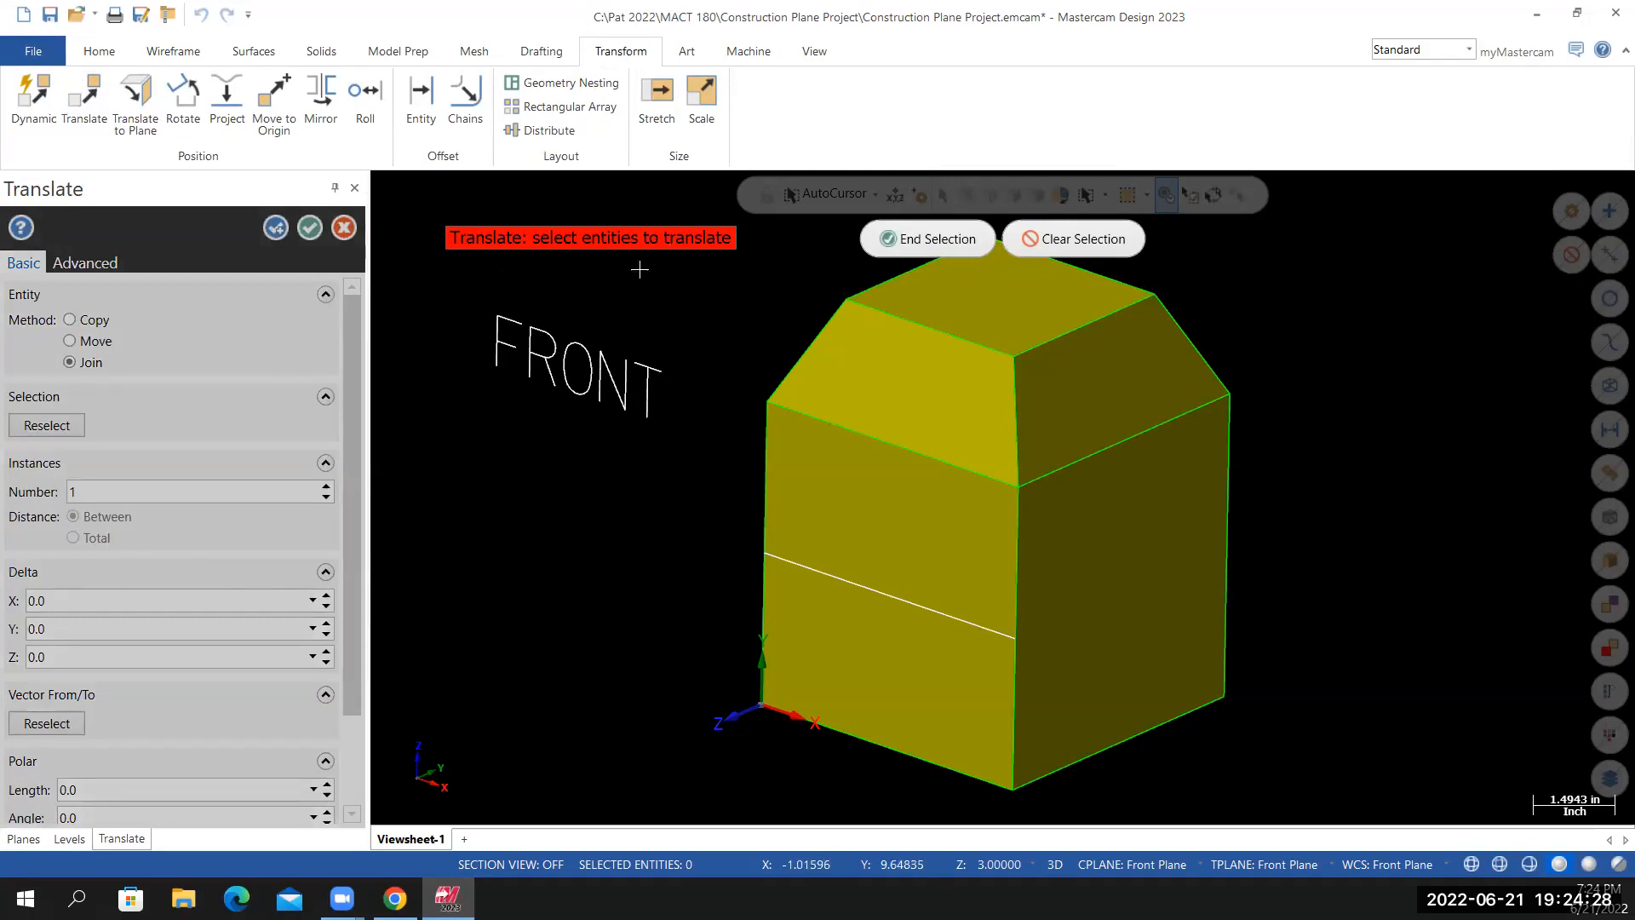
left_click_drag(462, 282, 696, 484)
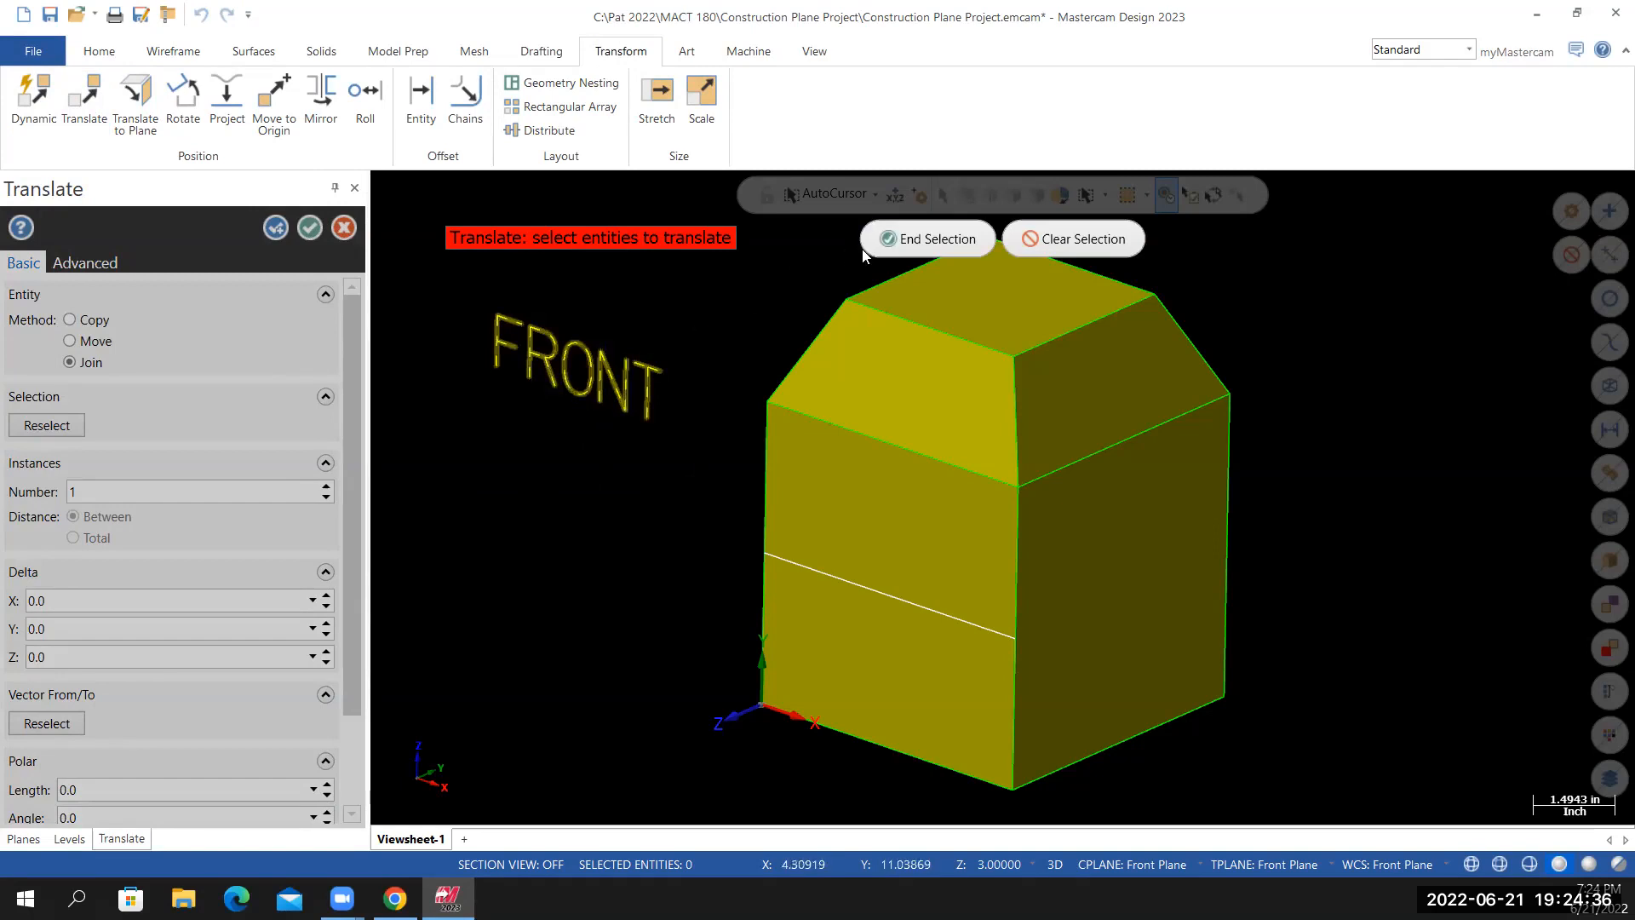
left_click(940, 240)
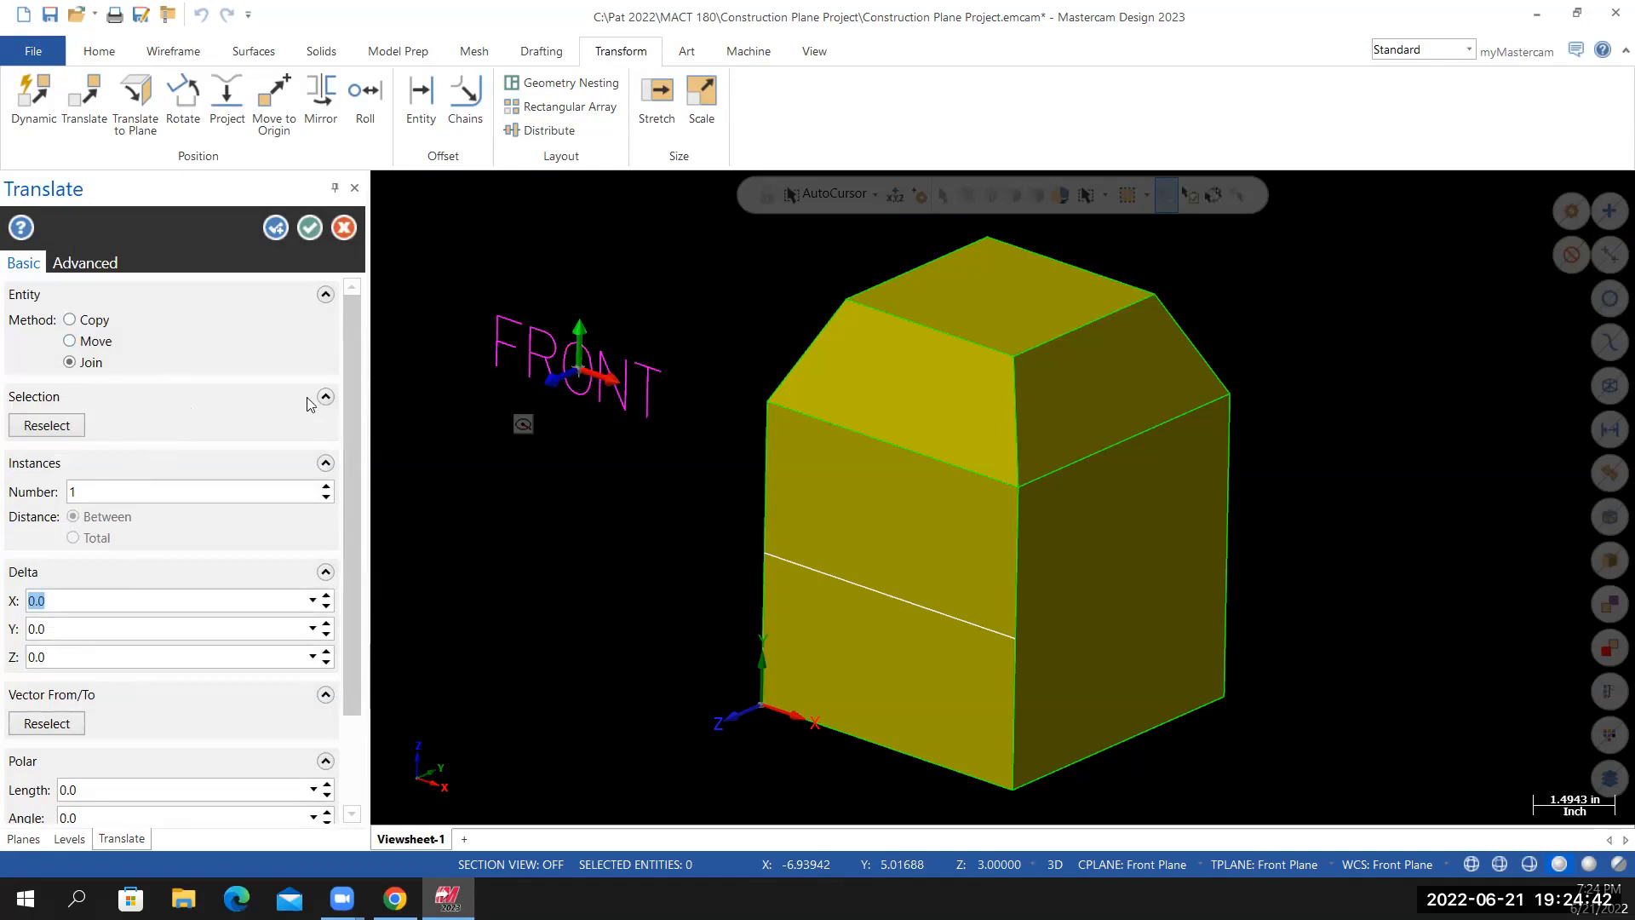
scroll(345, 430, "down", 2)
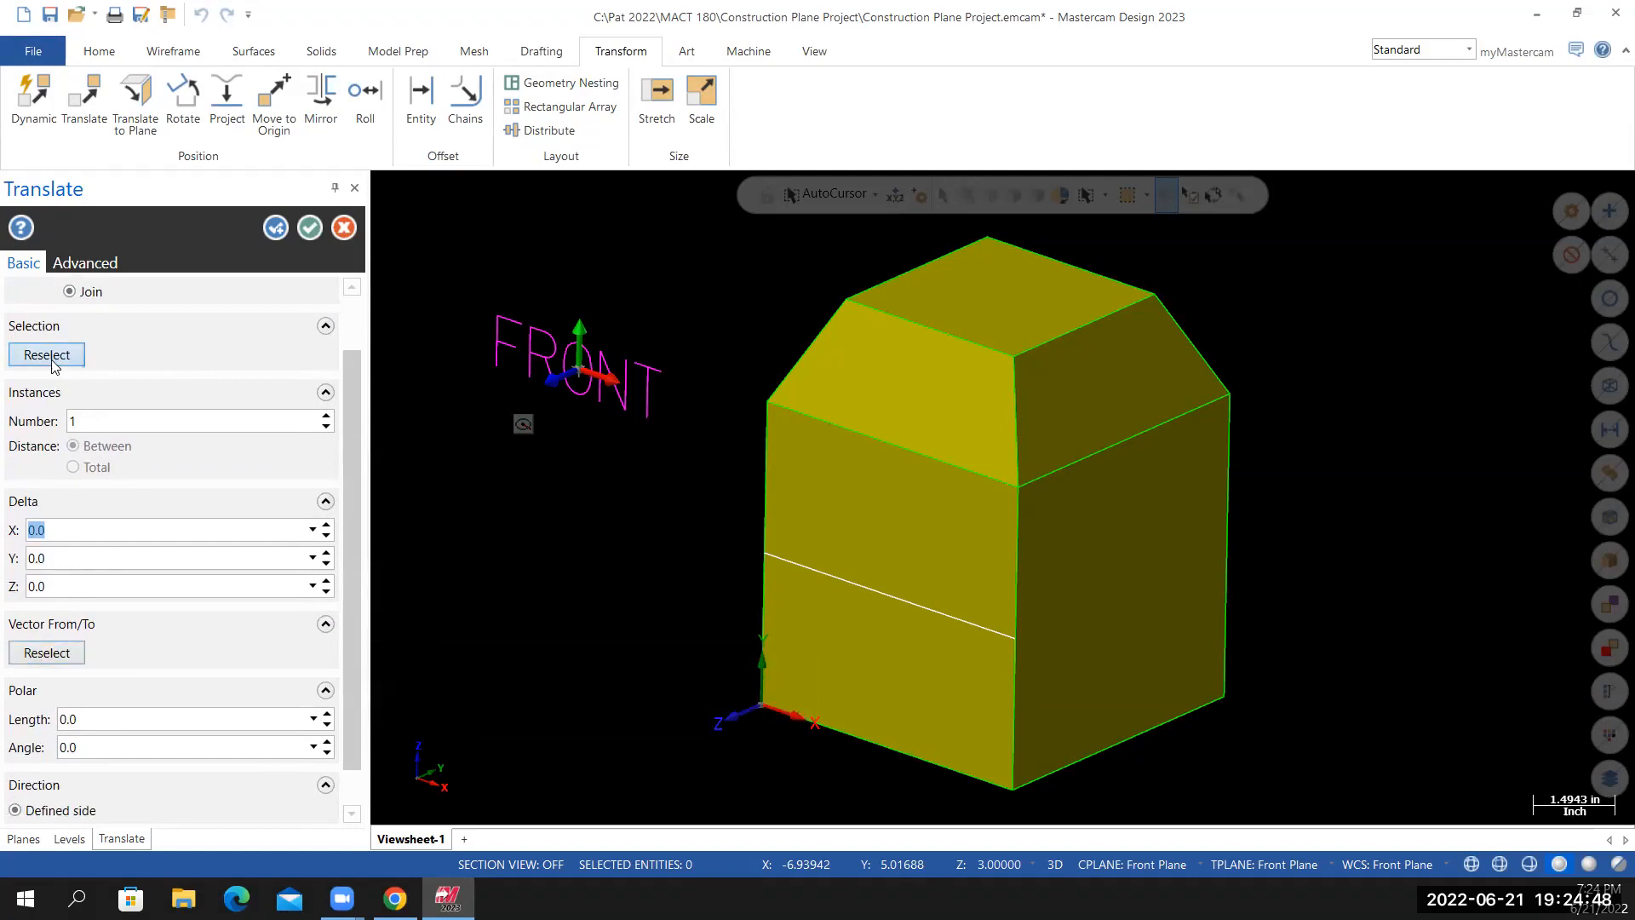
left_click(42, 654)
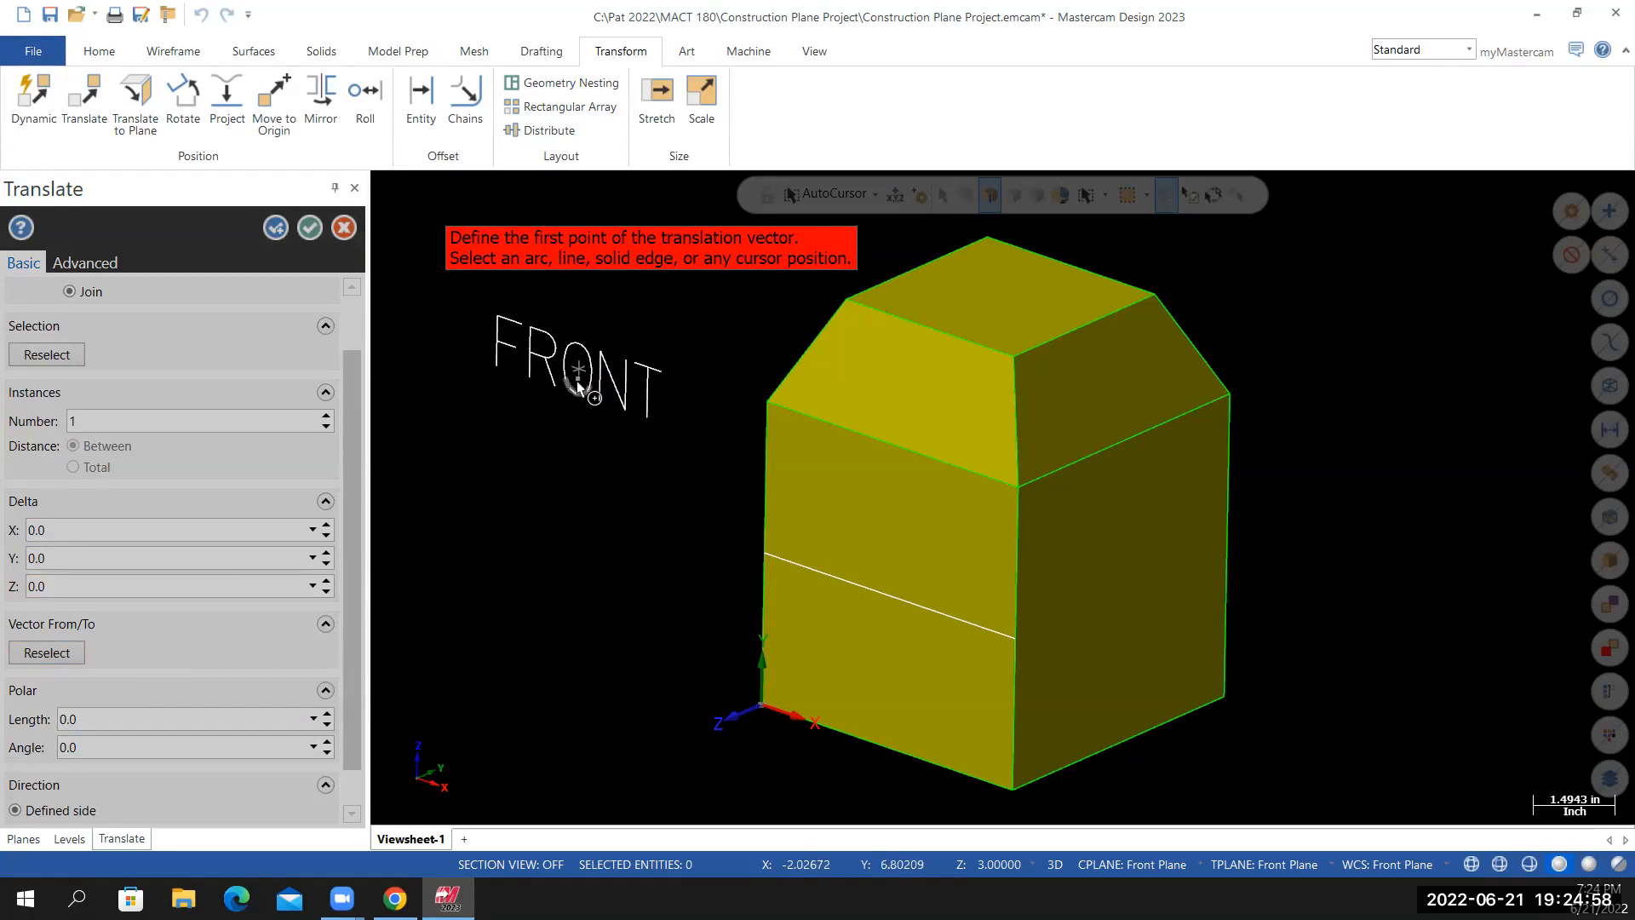
scroll(579, 368, "up", 4)
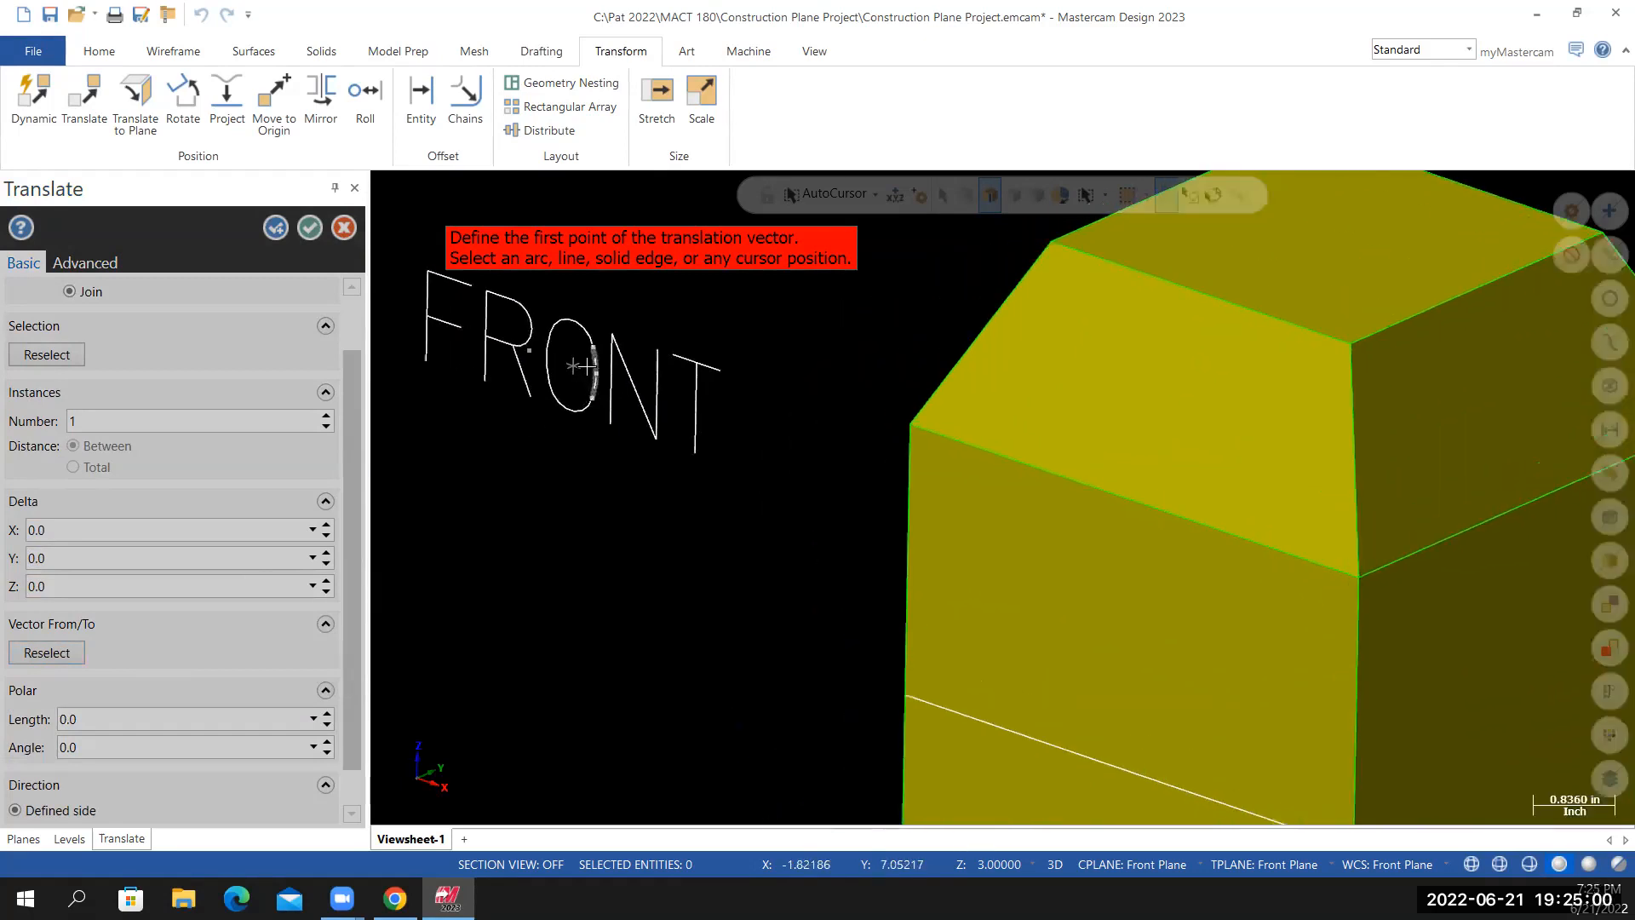
scroll(569, 371, "up", 2)
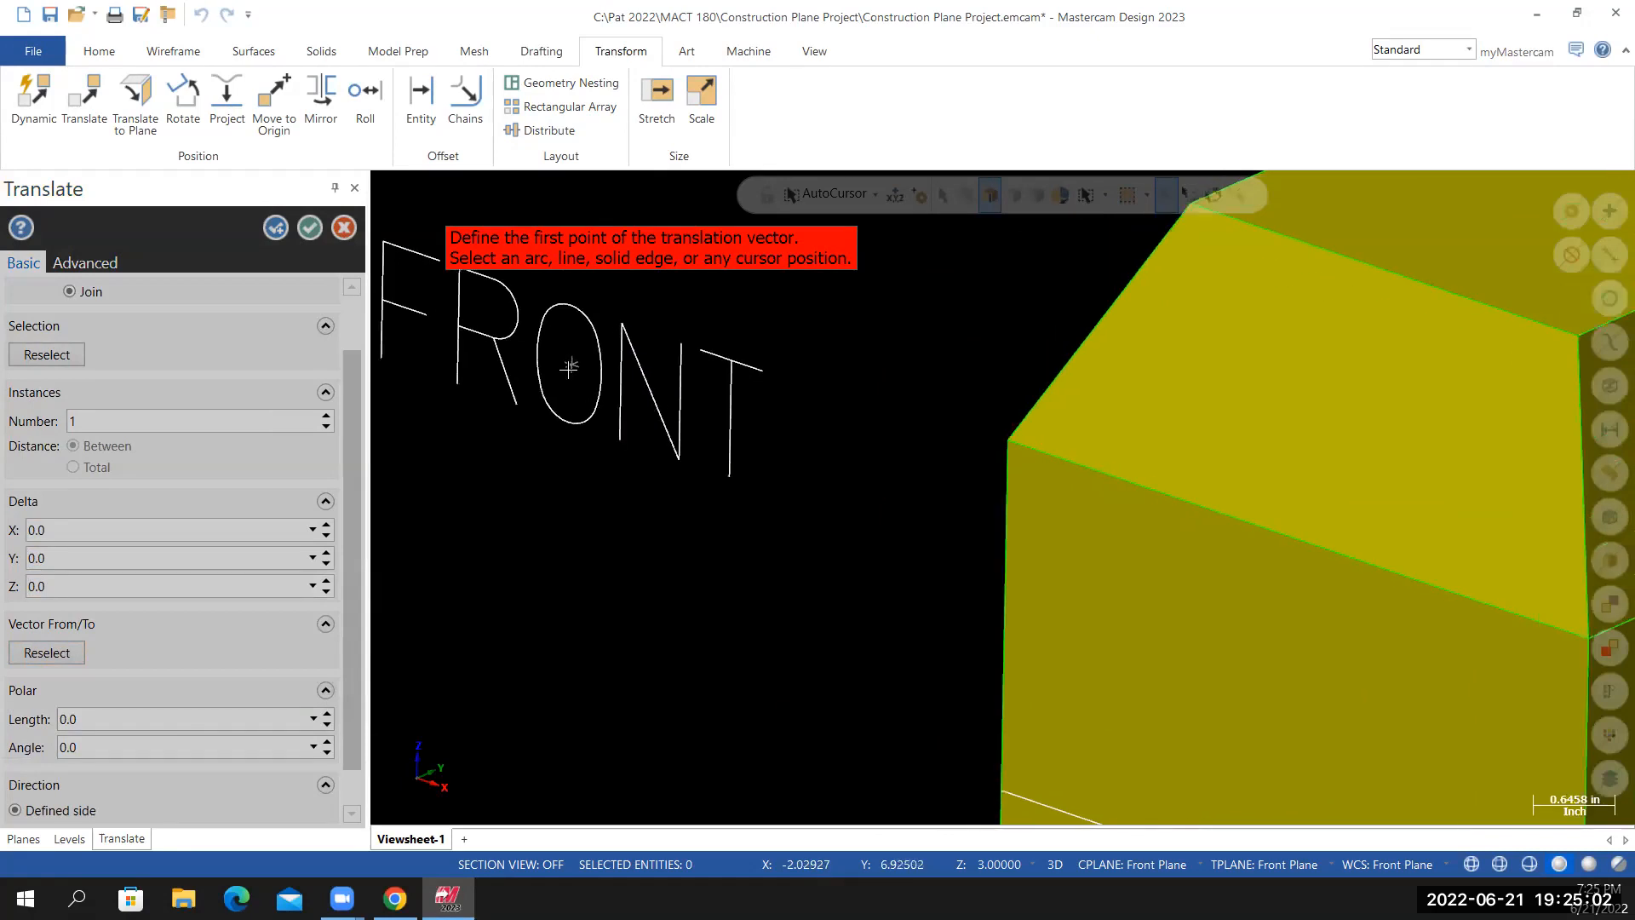
middle_click_drag(579, 368, 687, 554)
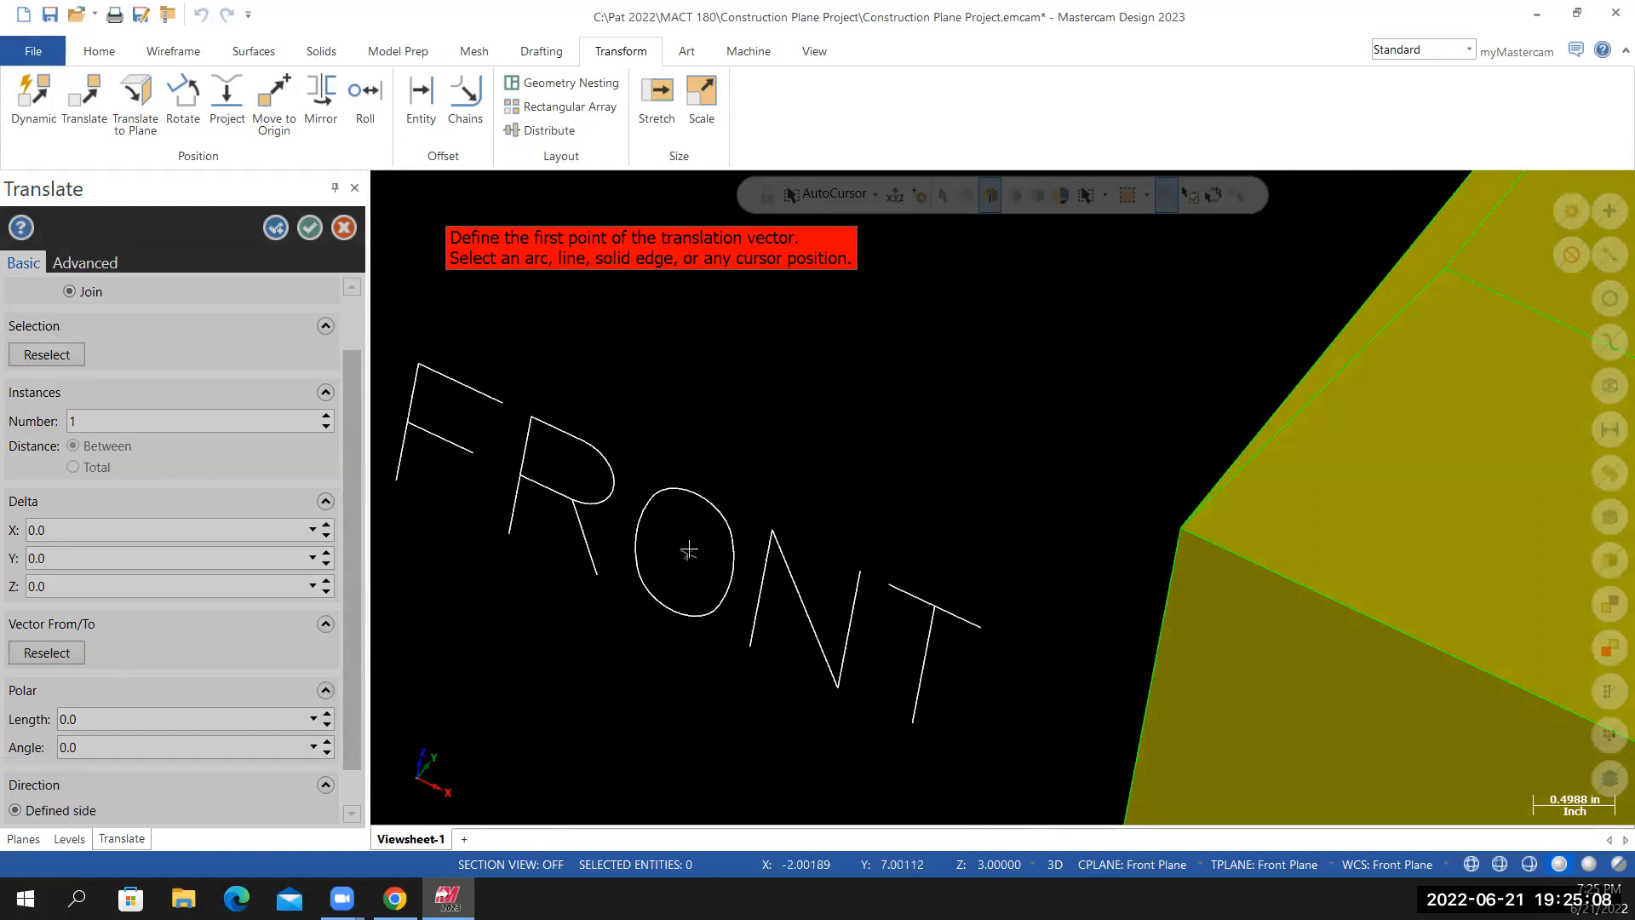
scroll(693, 554, "down", 5)
middle_click_drag(695, 555, 641, 483)
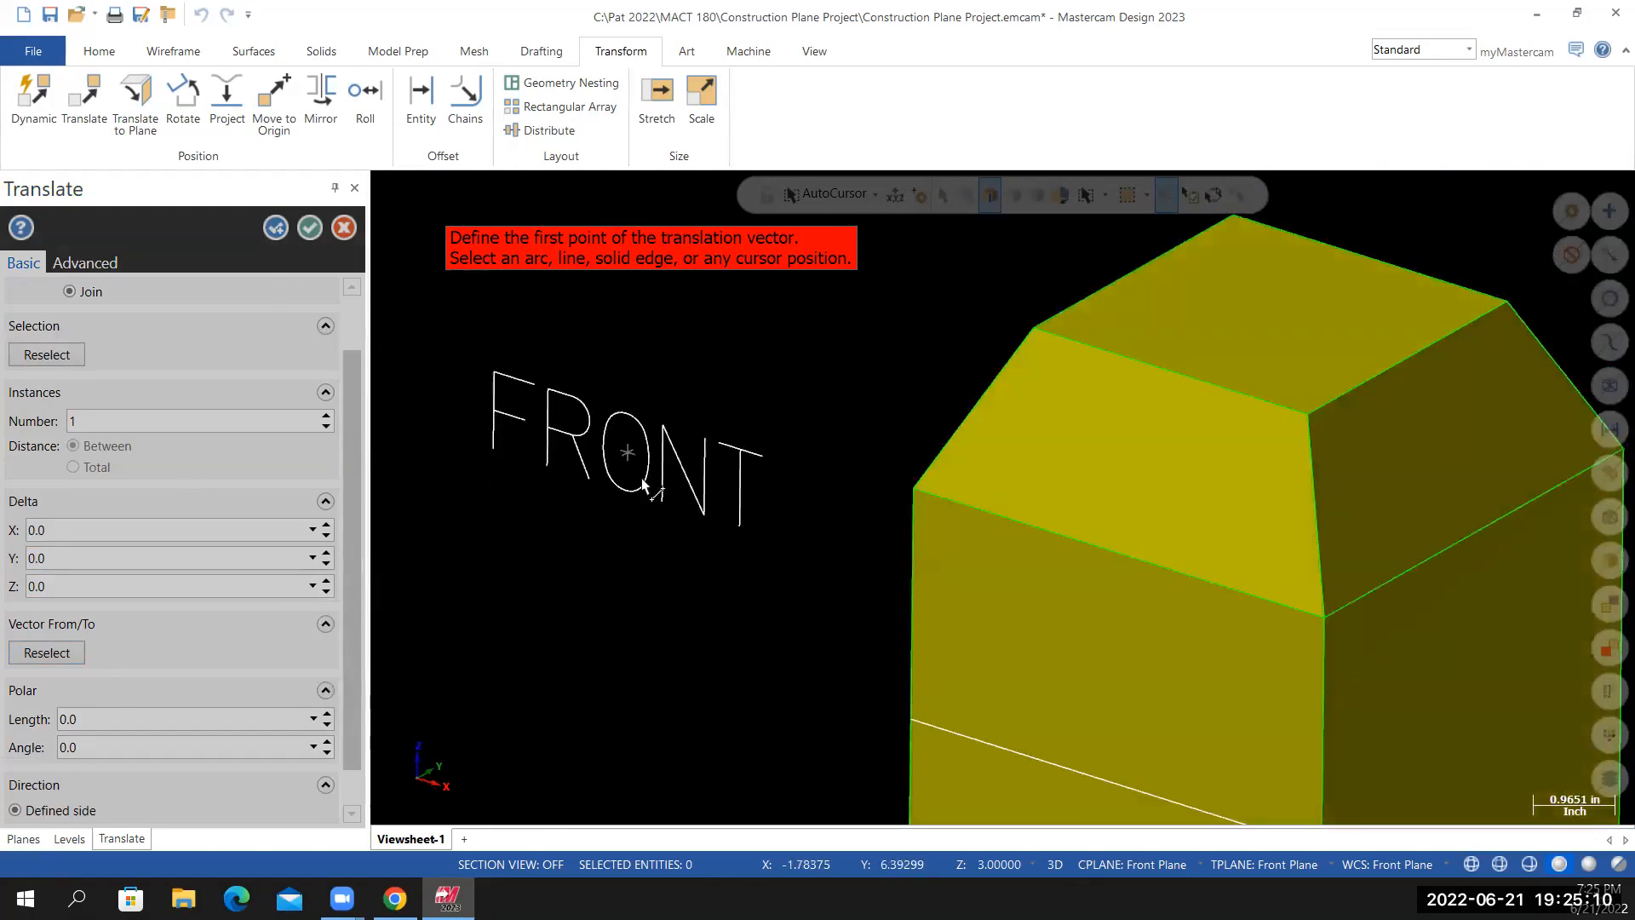
left_click(629, 472)
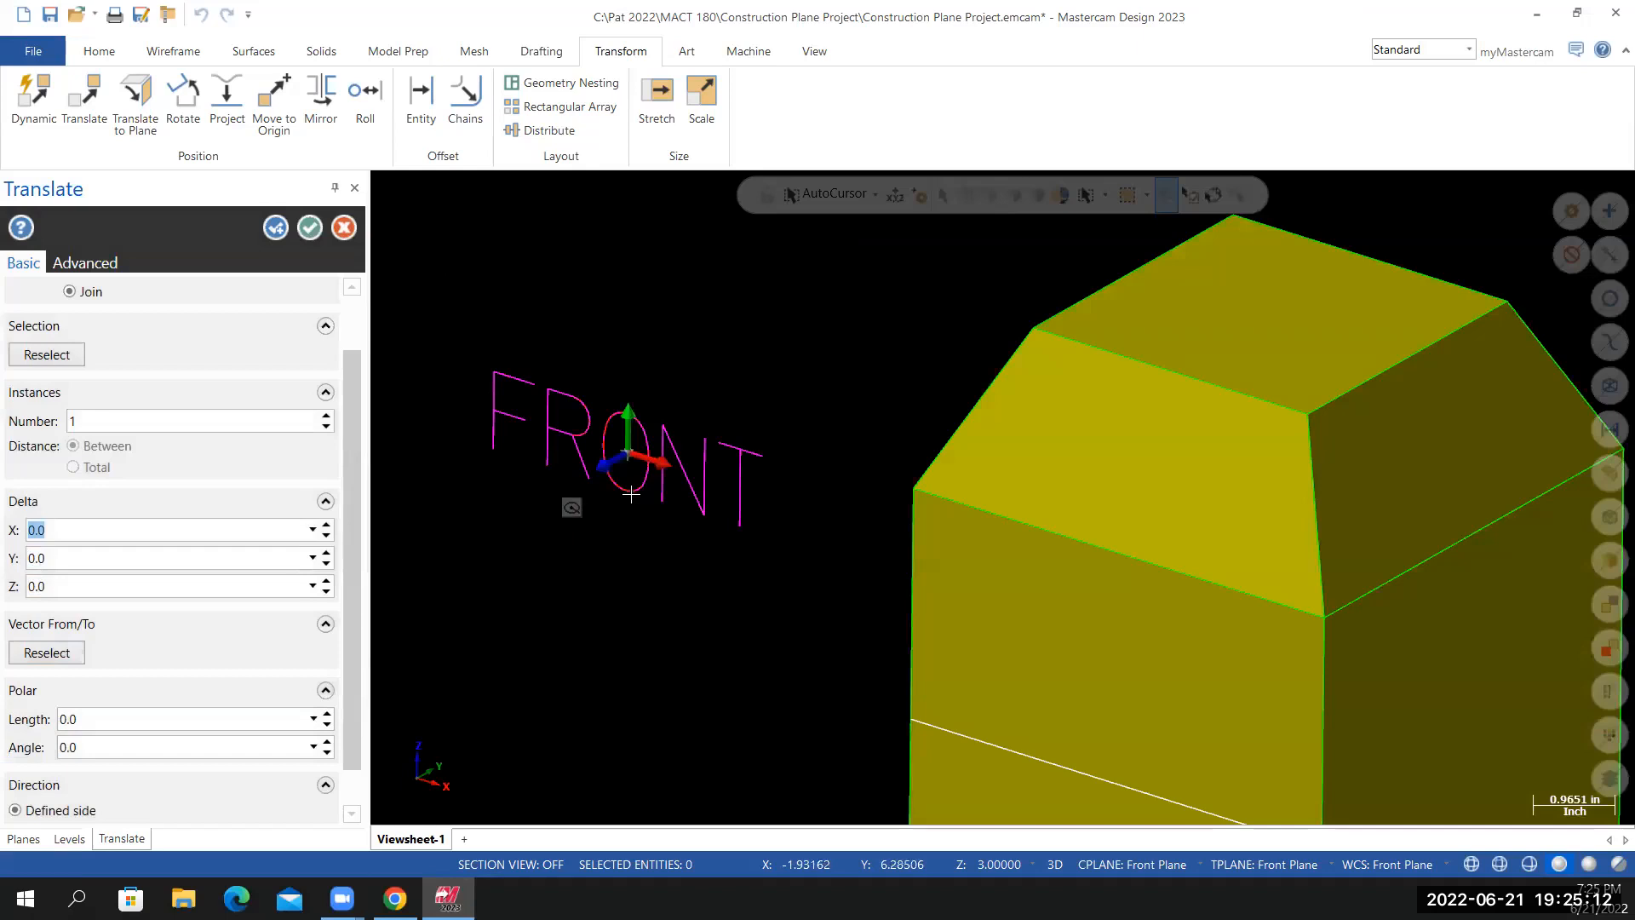
Try to move the Translate gnomon from the O's centre to the midpoint of the front face's horizontal line, and cancel the command
left_click(628, 456)
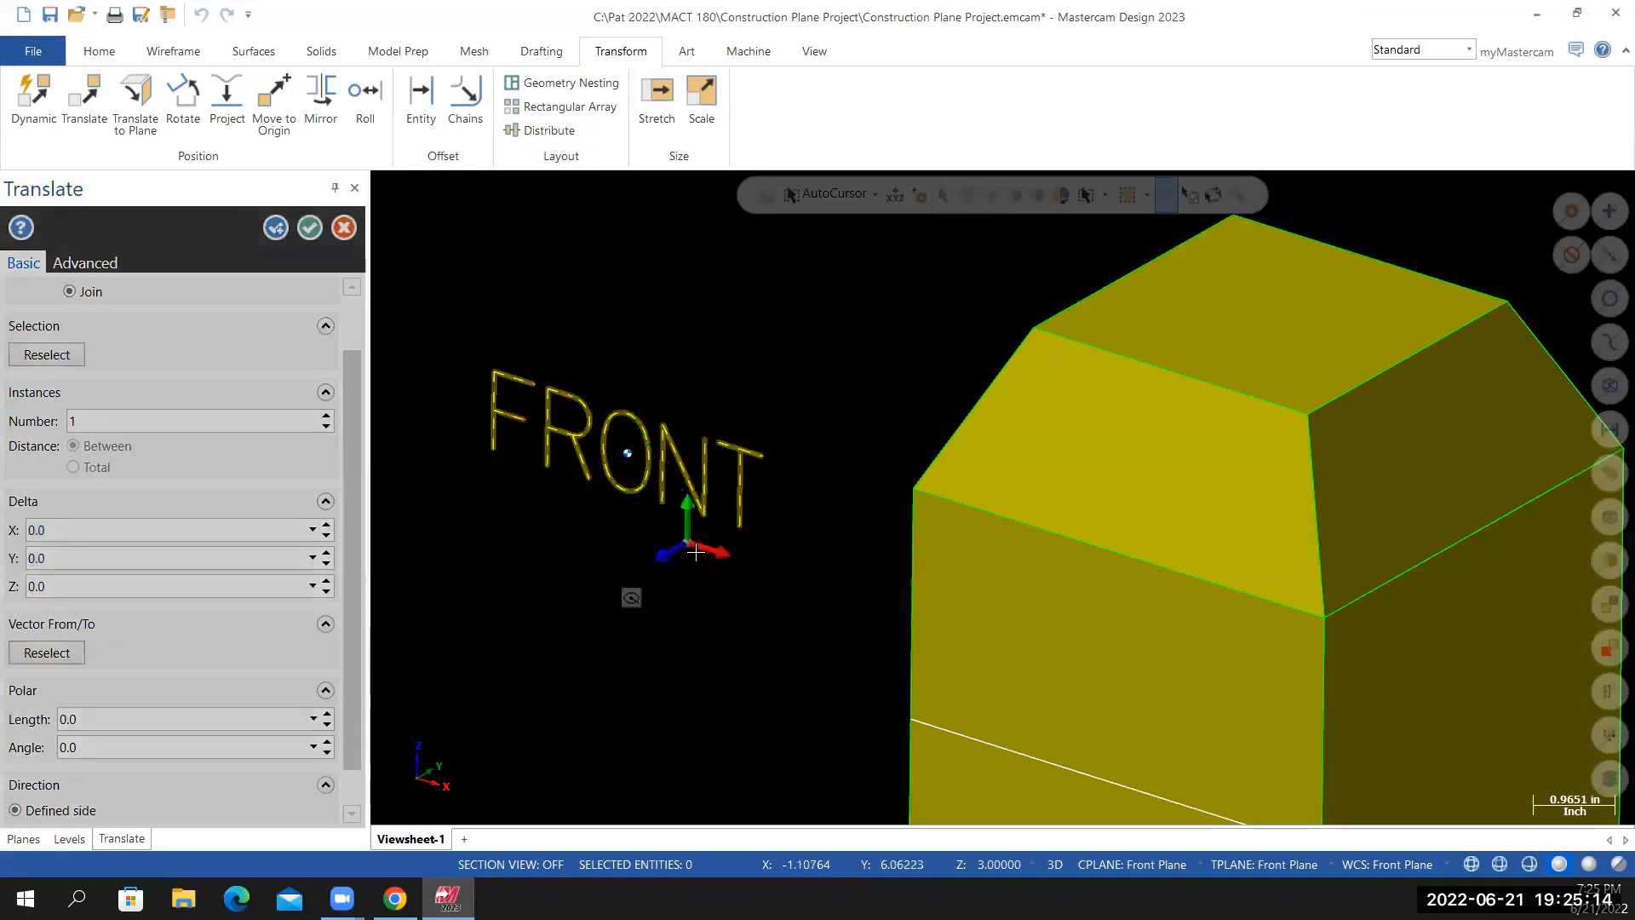
left_click(635, 460)
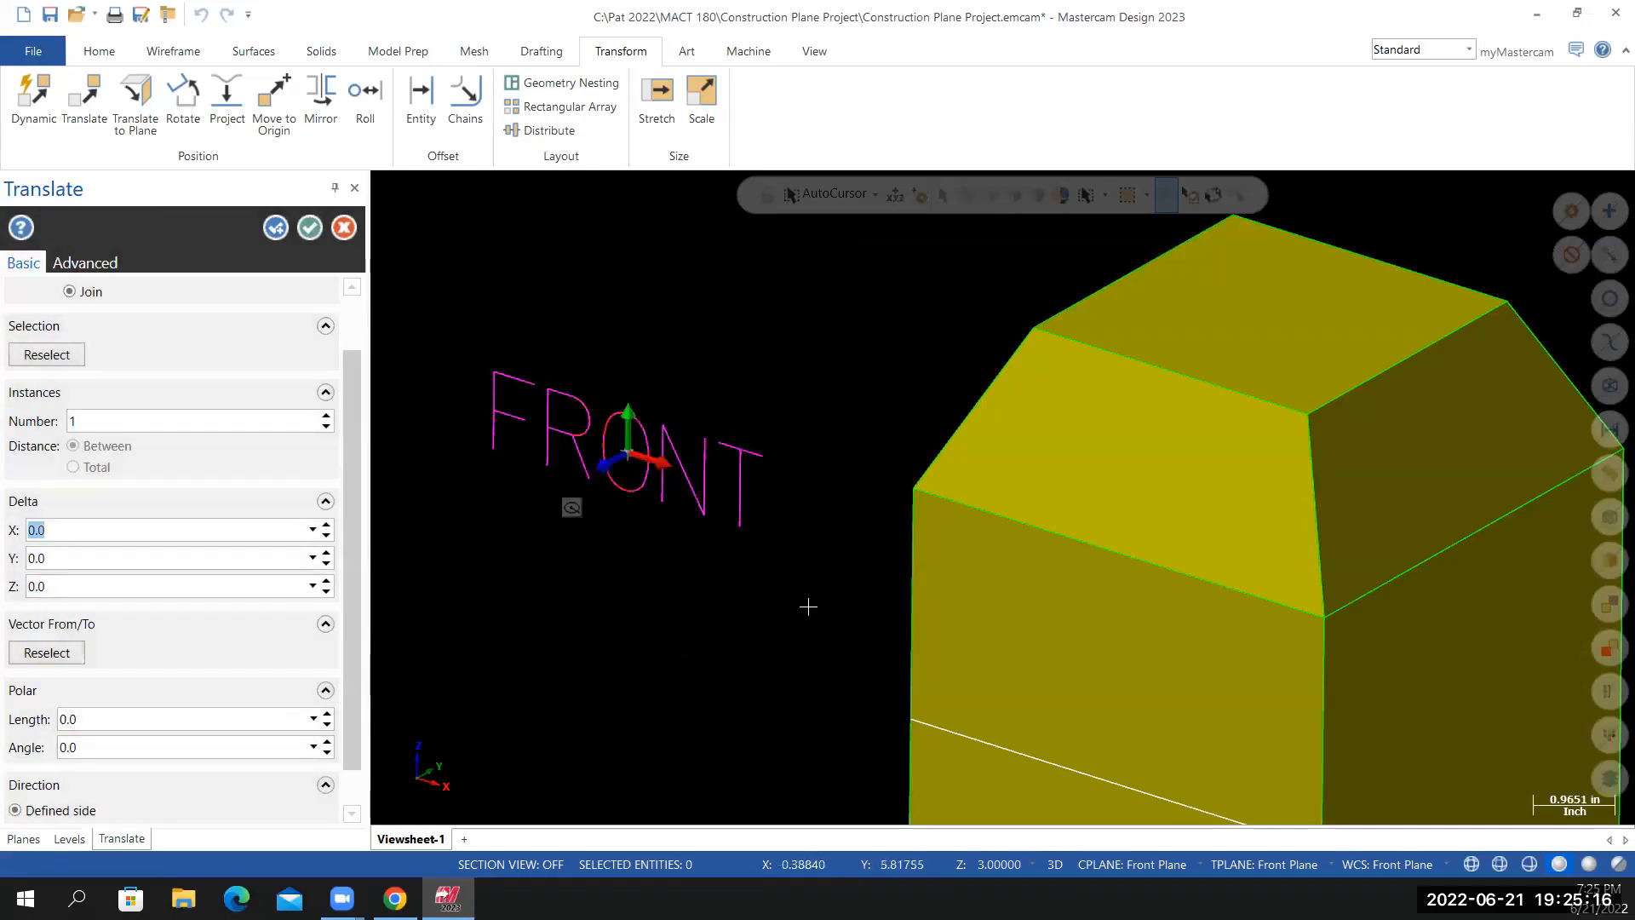
left_click(600, 464)
left_click(626, 455)
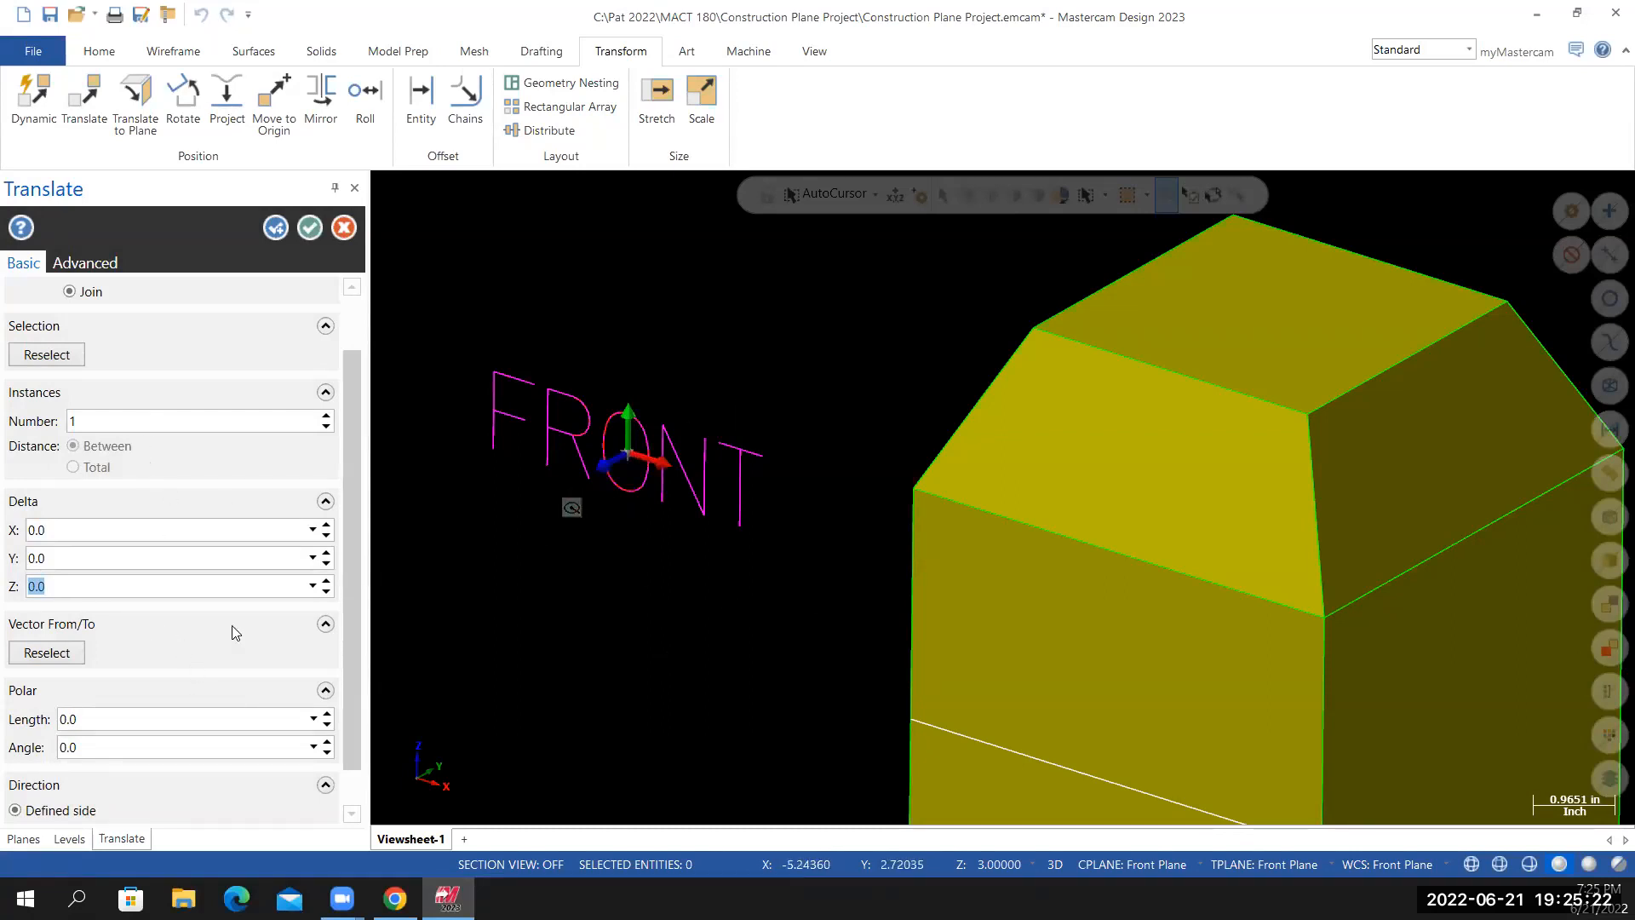
left_click(627, 450)
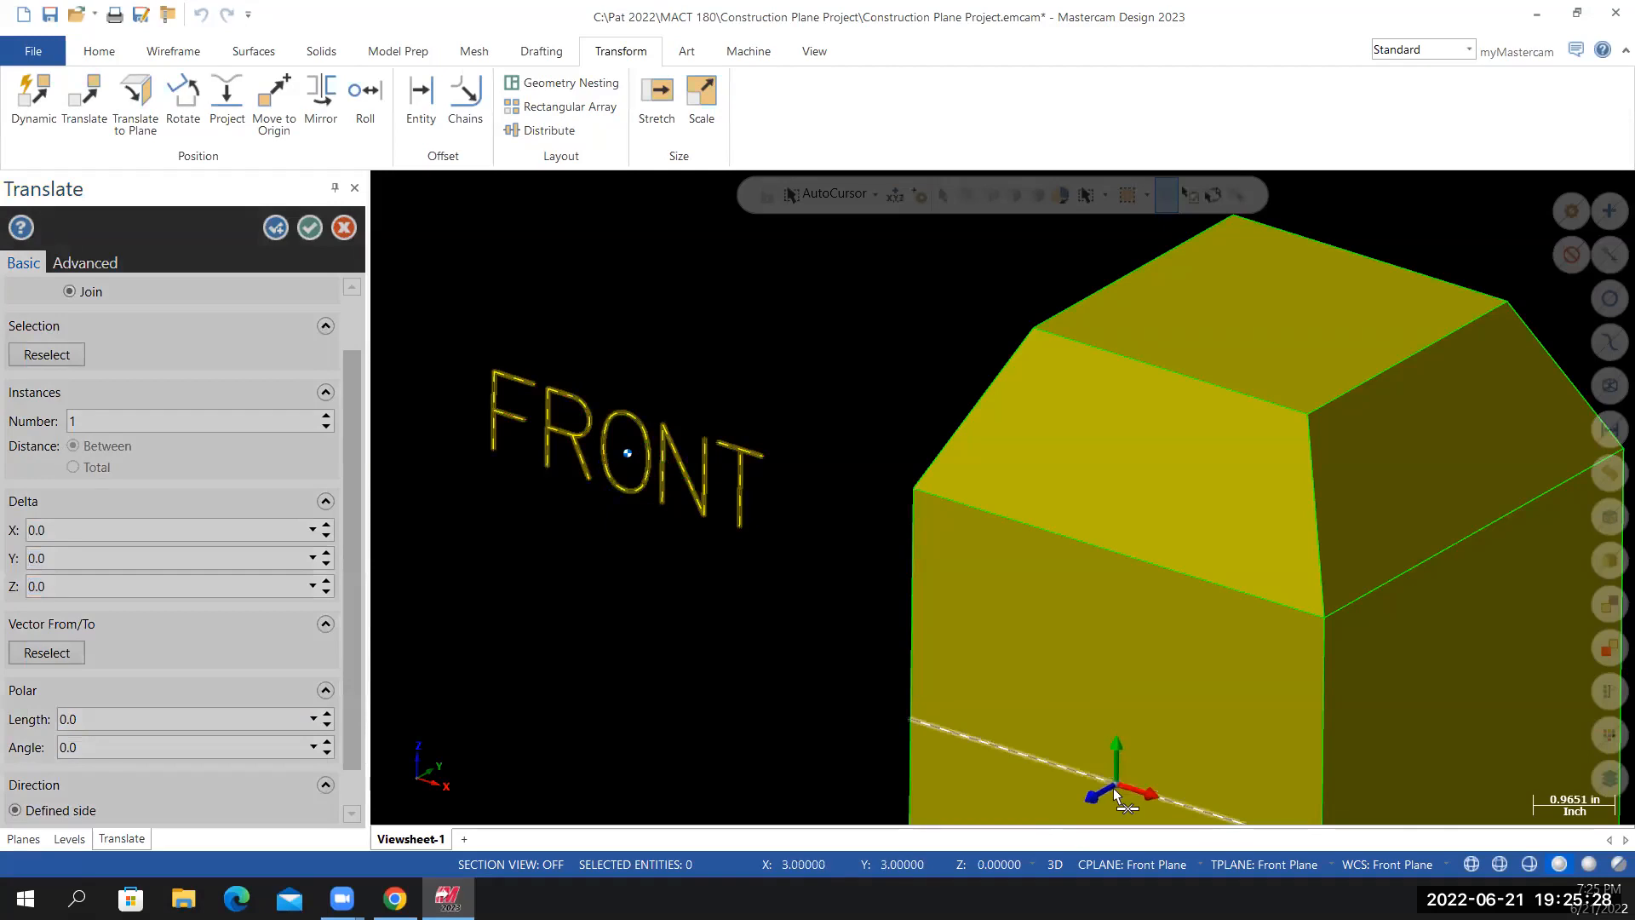
left_click(1115, 796)
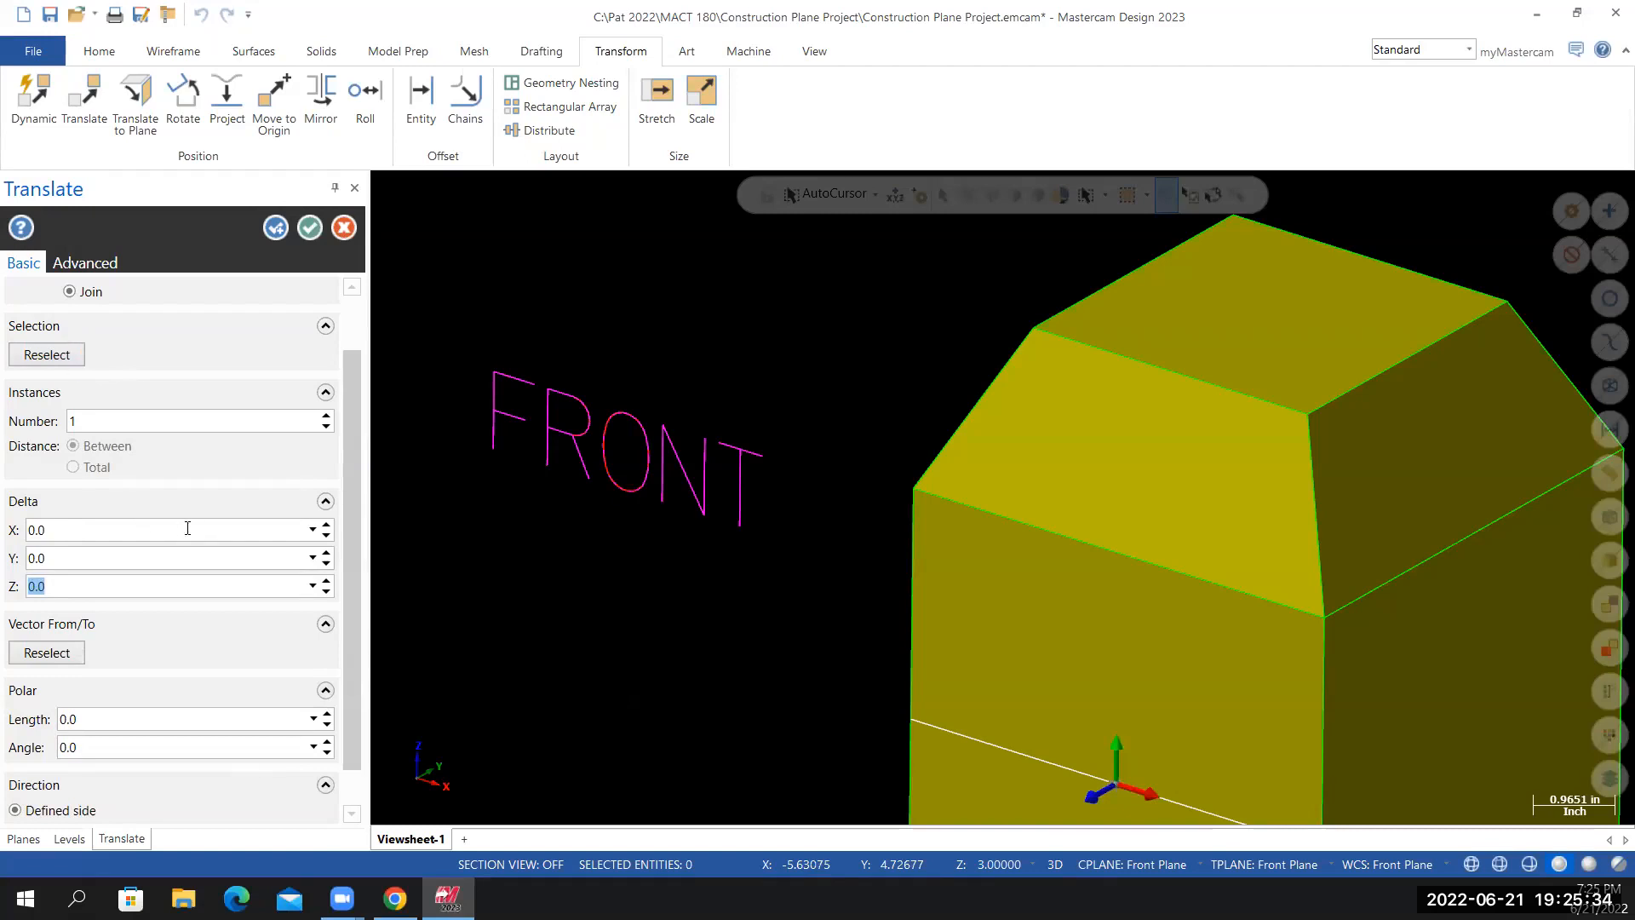
key("Escape")
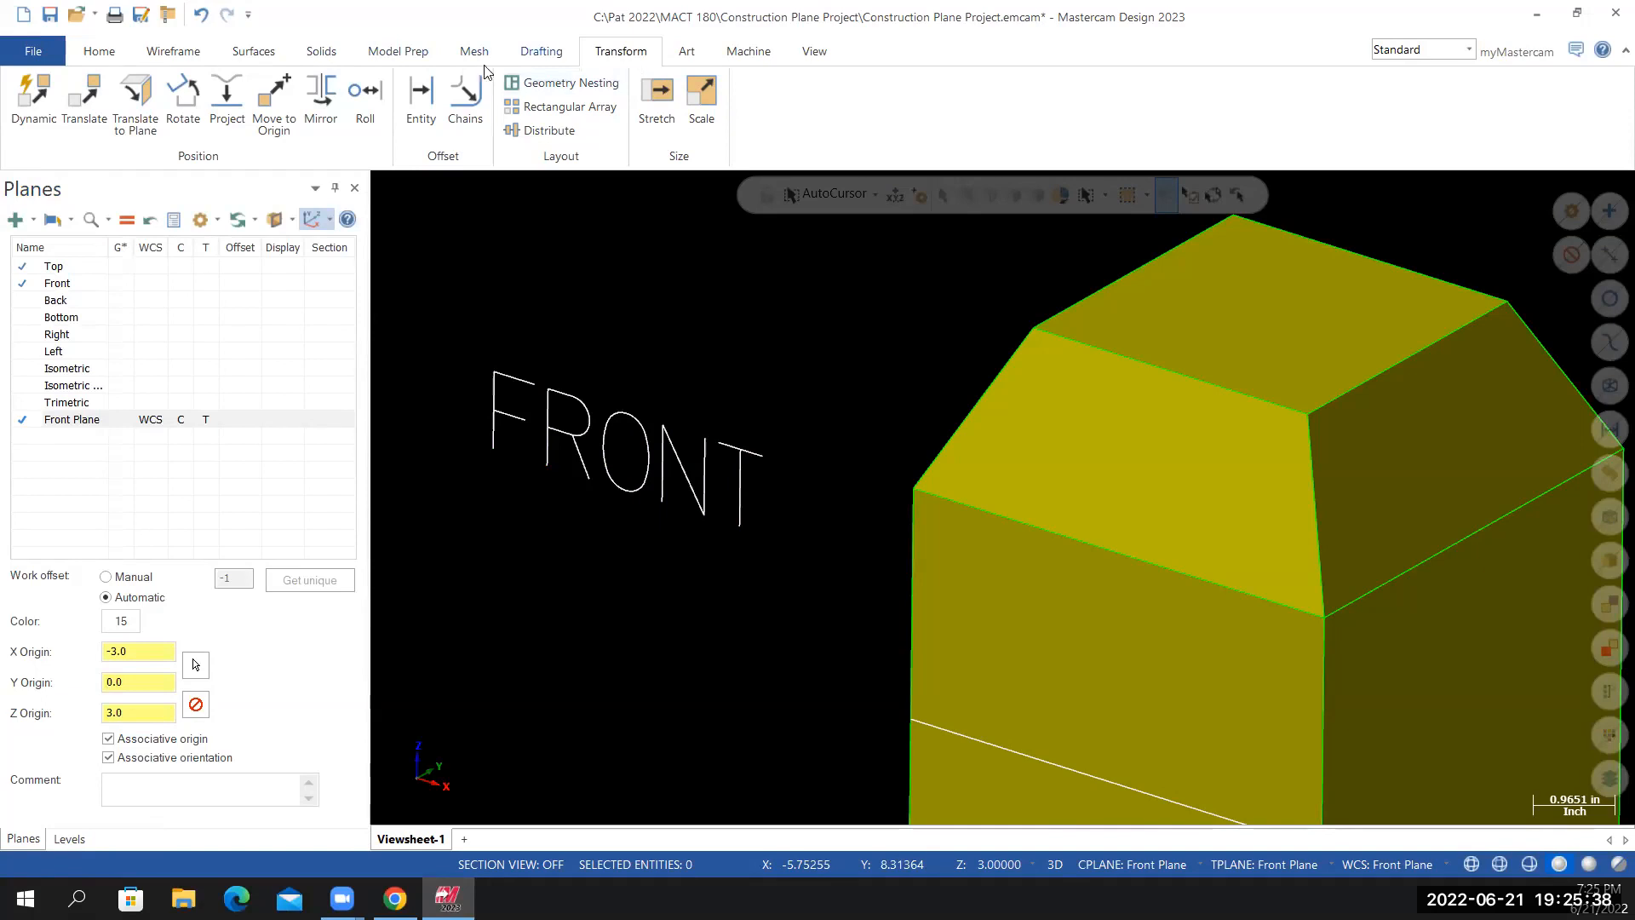
Restart Translate on the FRONT letters and try to pick up the gnomon at the centre of the O
left_click(84, 92)
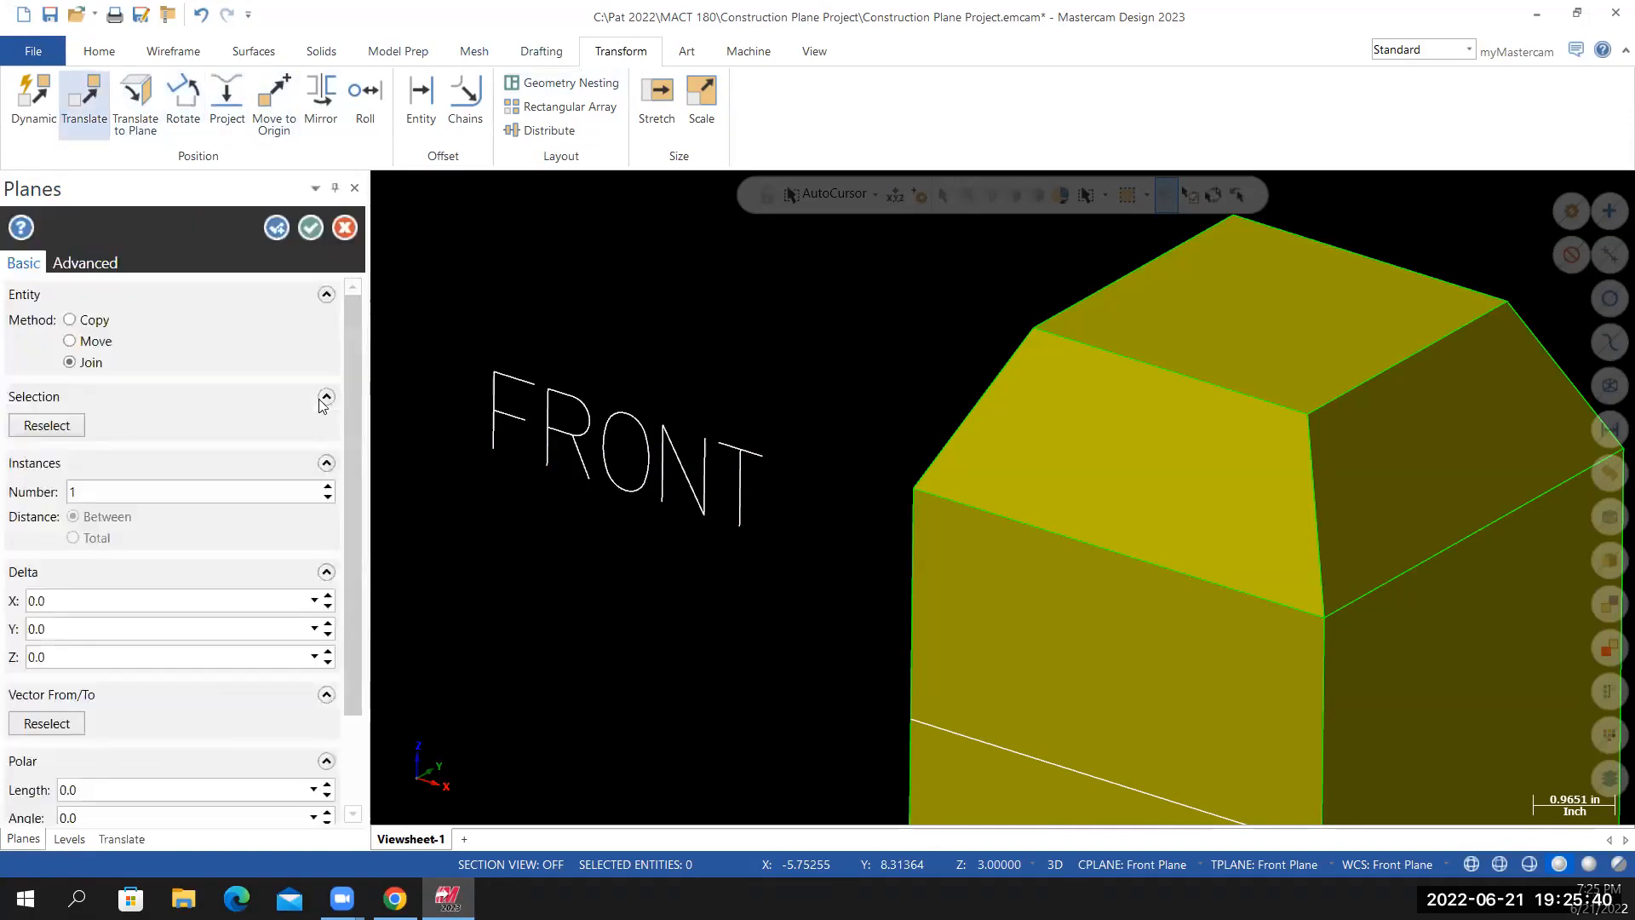
left_click_drag(430, 326, 796, 579)
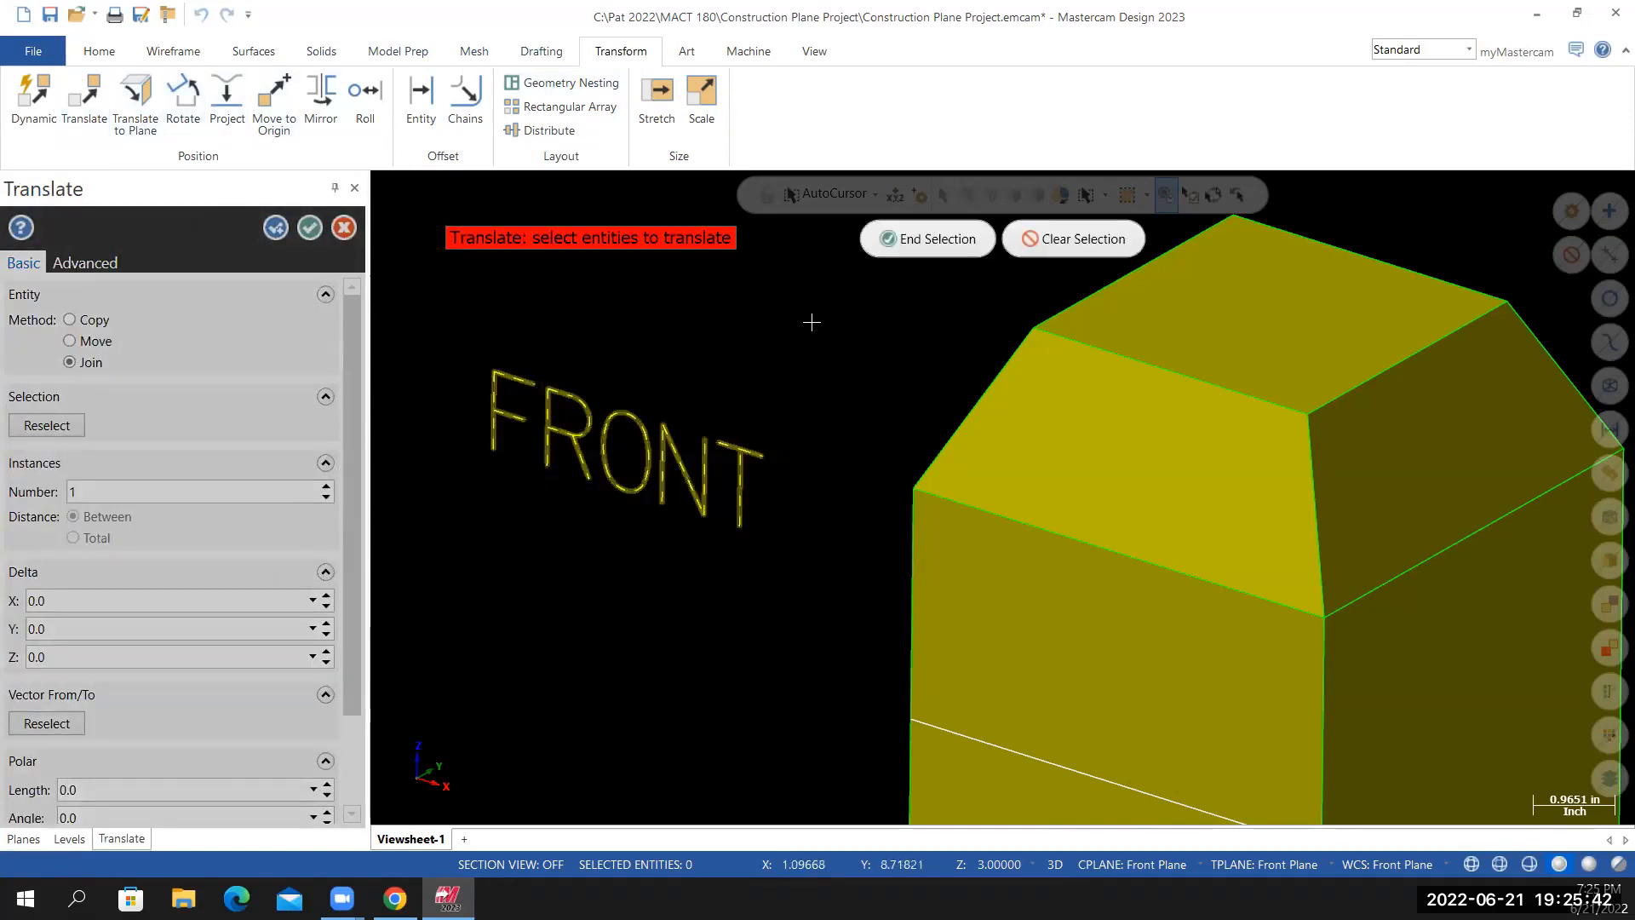
left_click(942, 238)
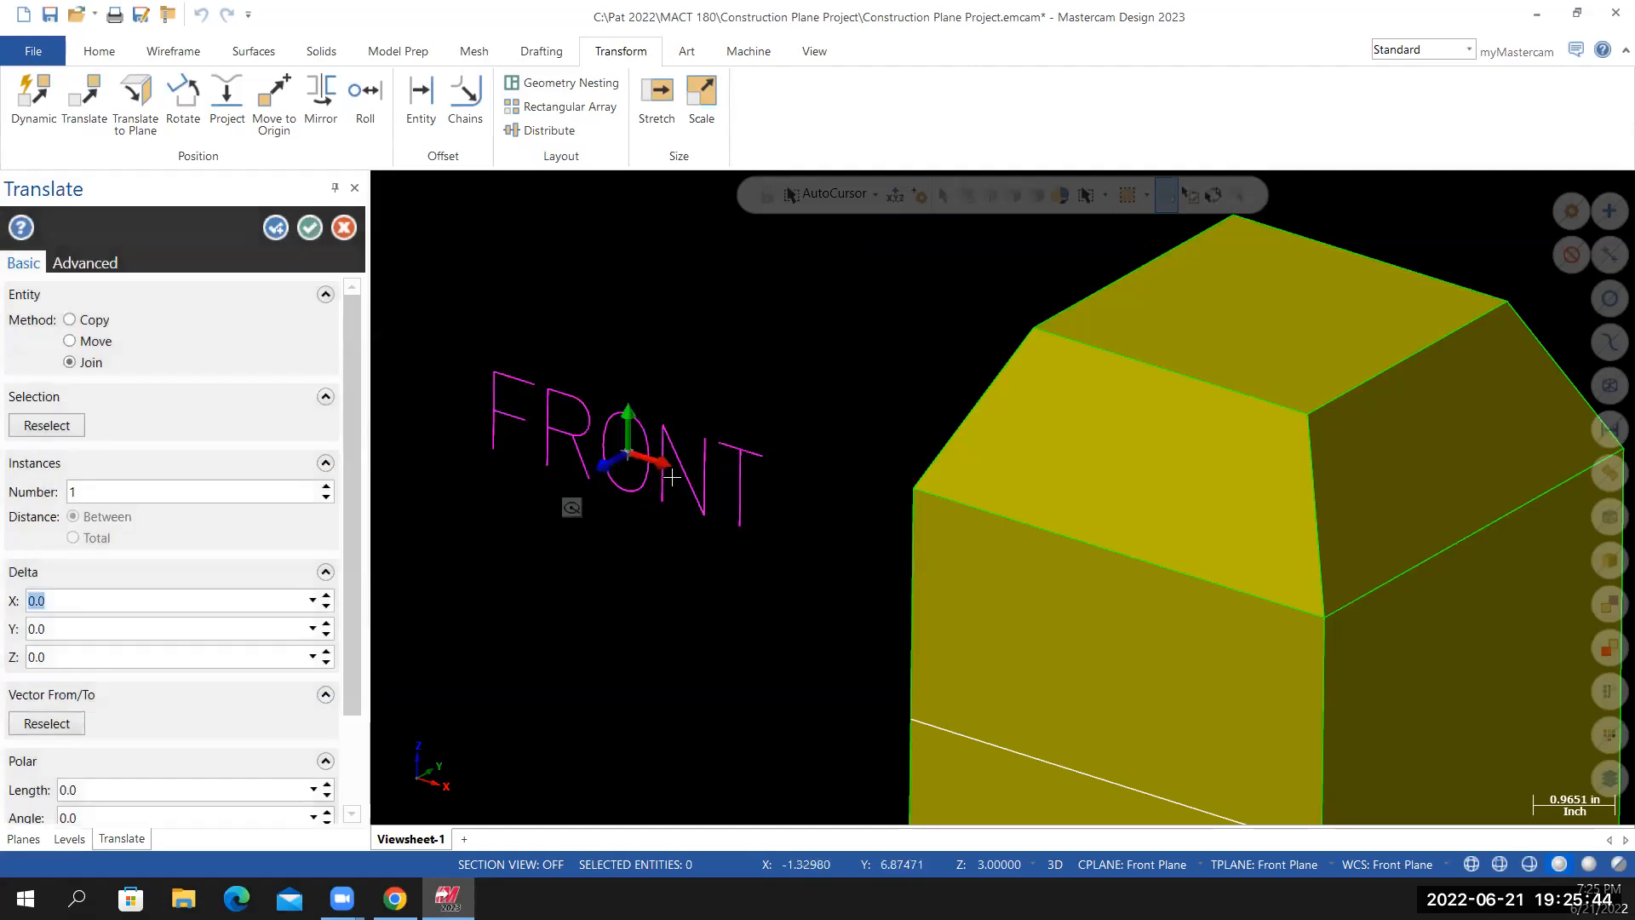
left_click(628, 449)
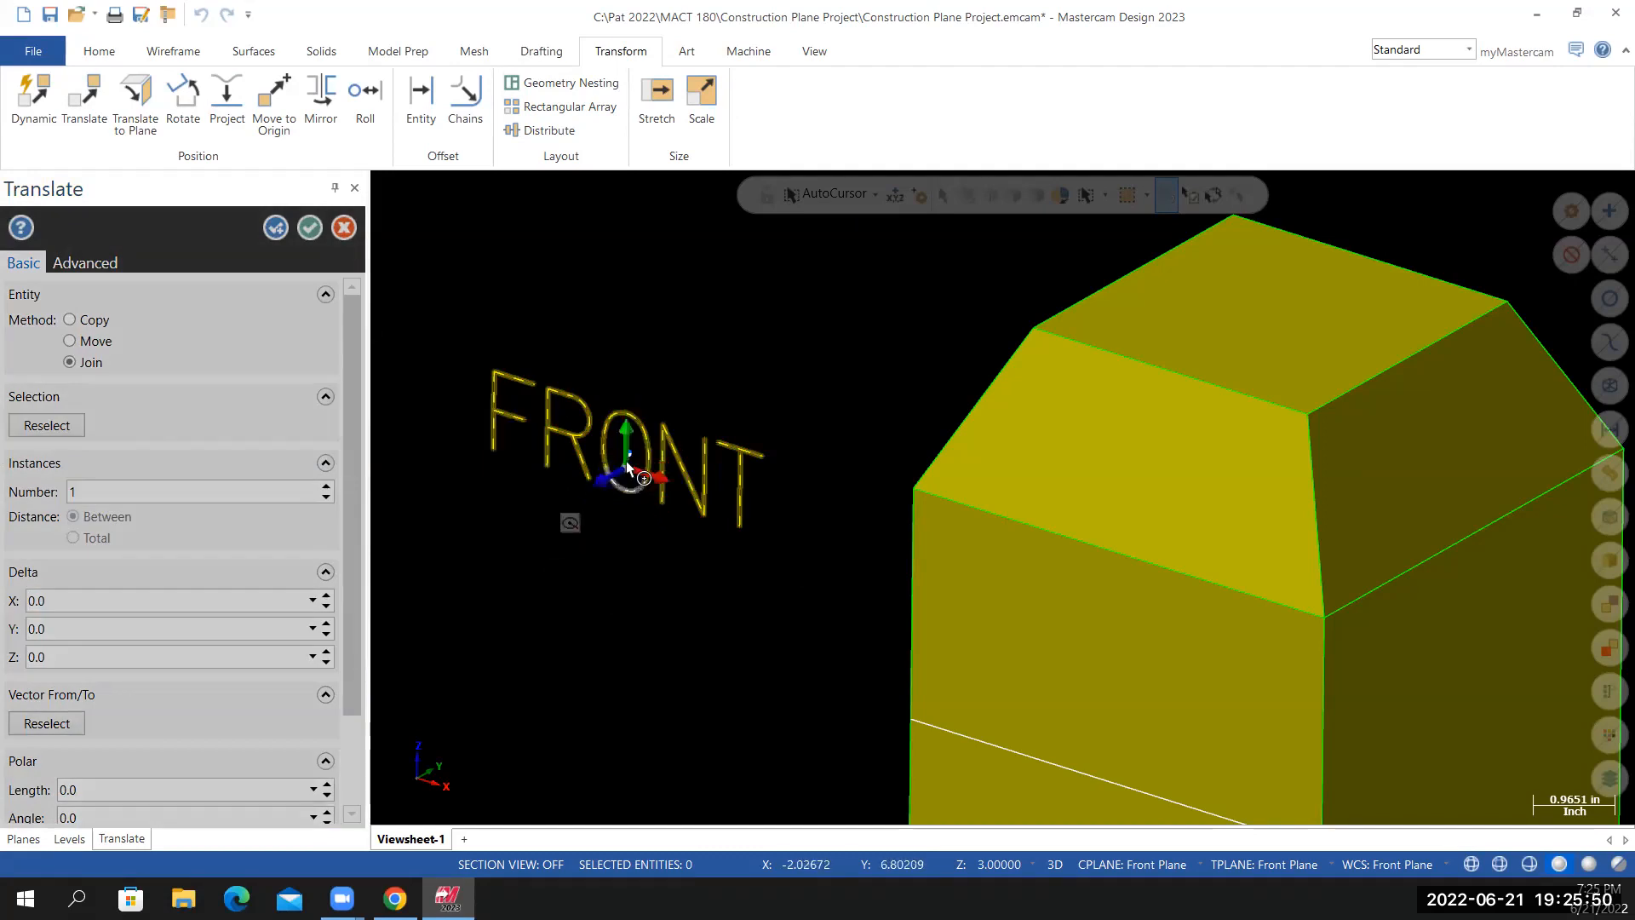
left_click(628, 464)
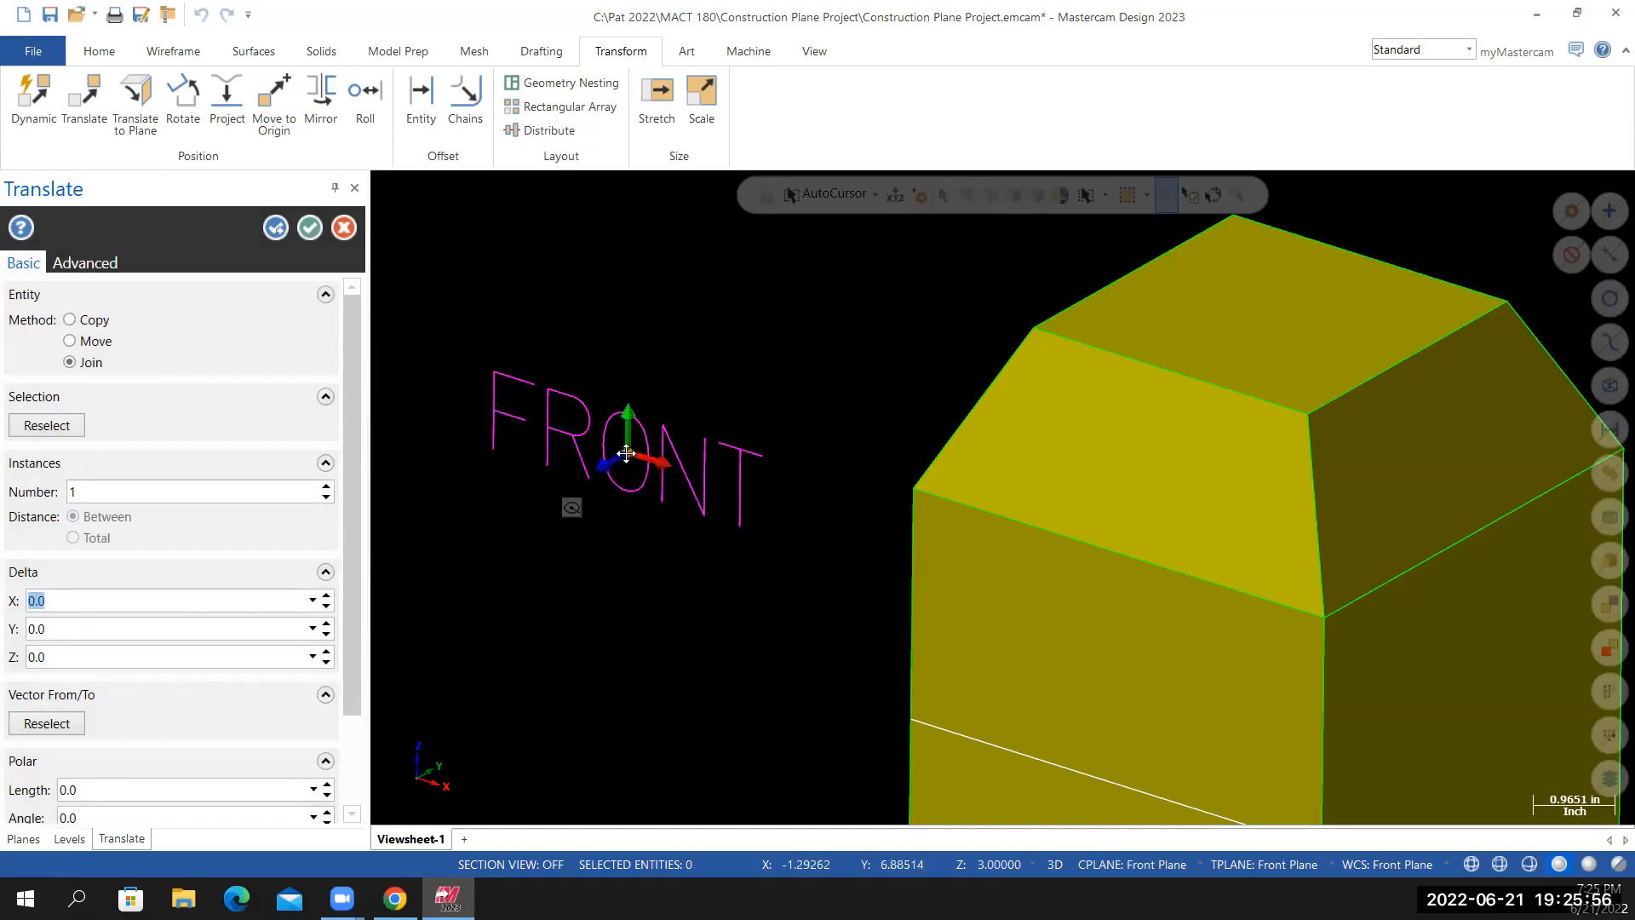
left_click(47, 723)
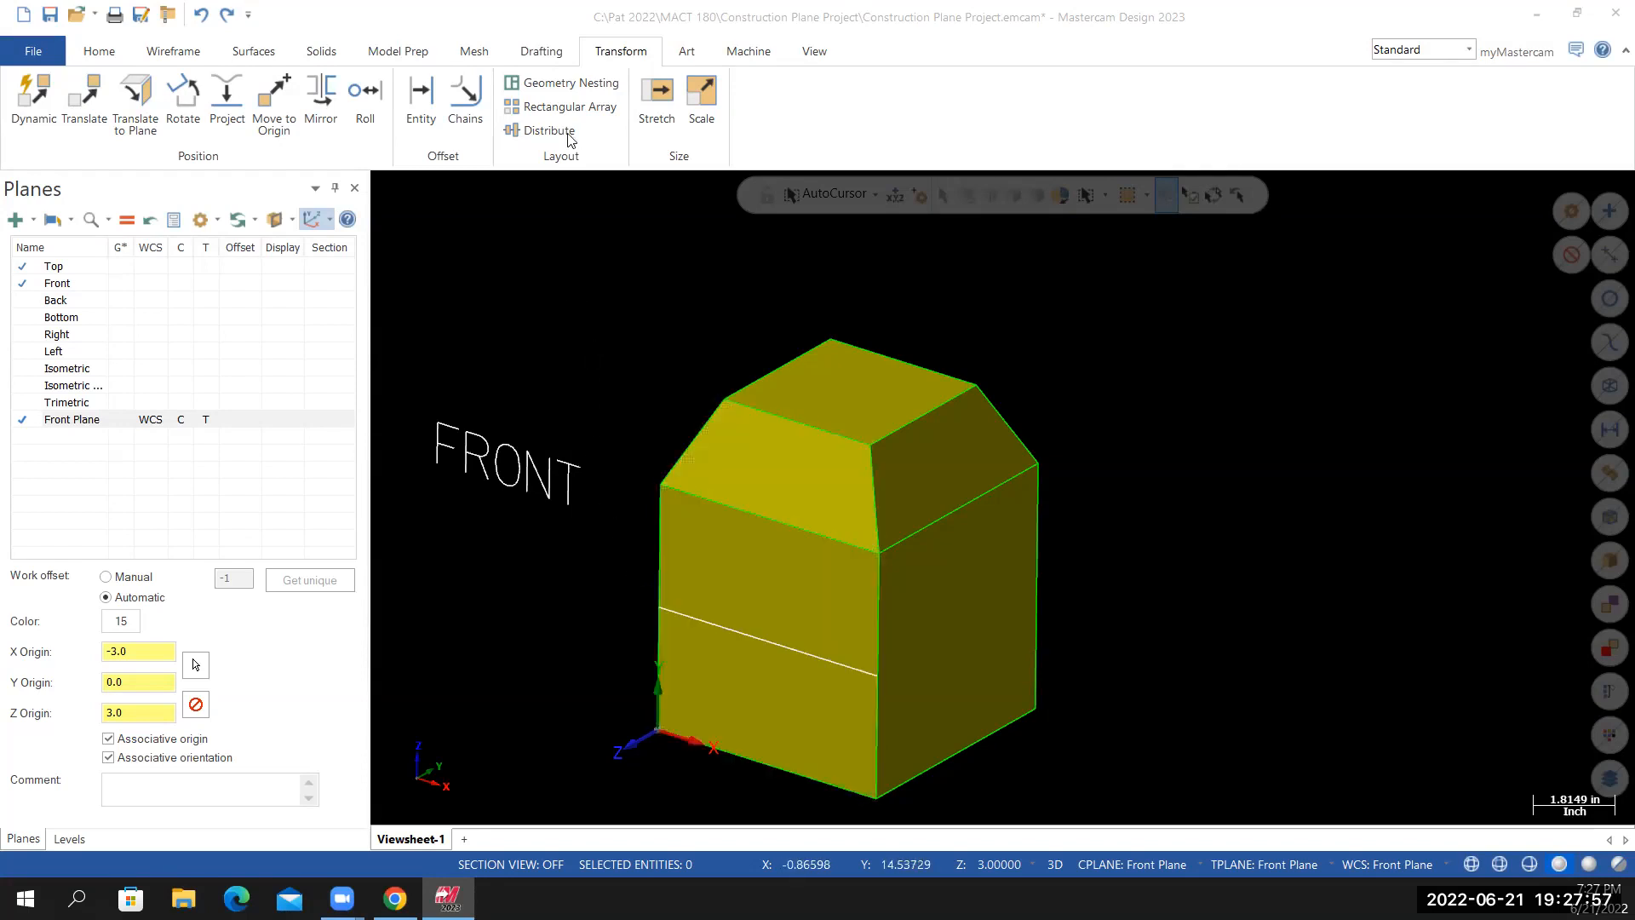
left_click(621, 62)
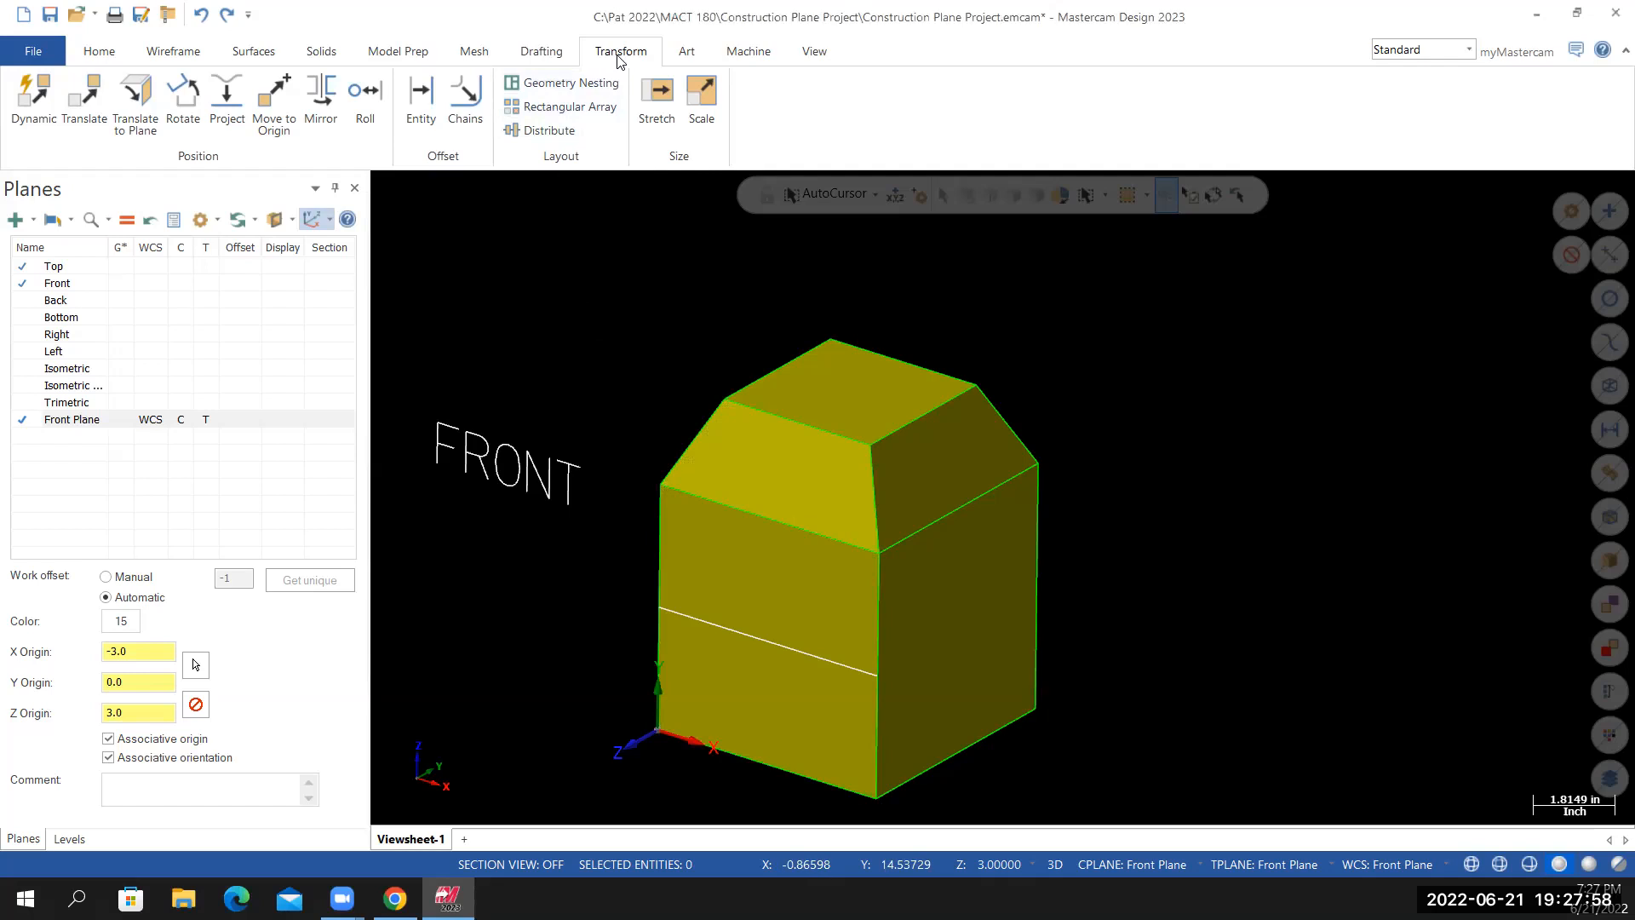
left_click(84, 100)
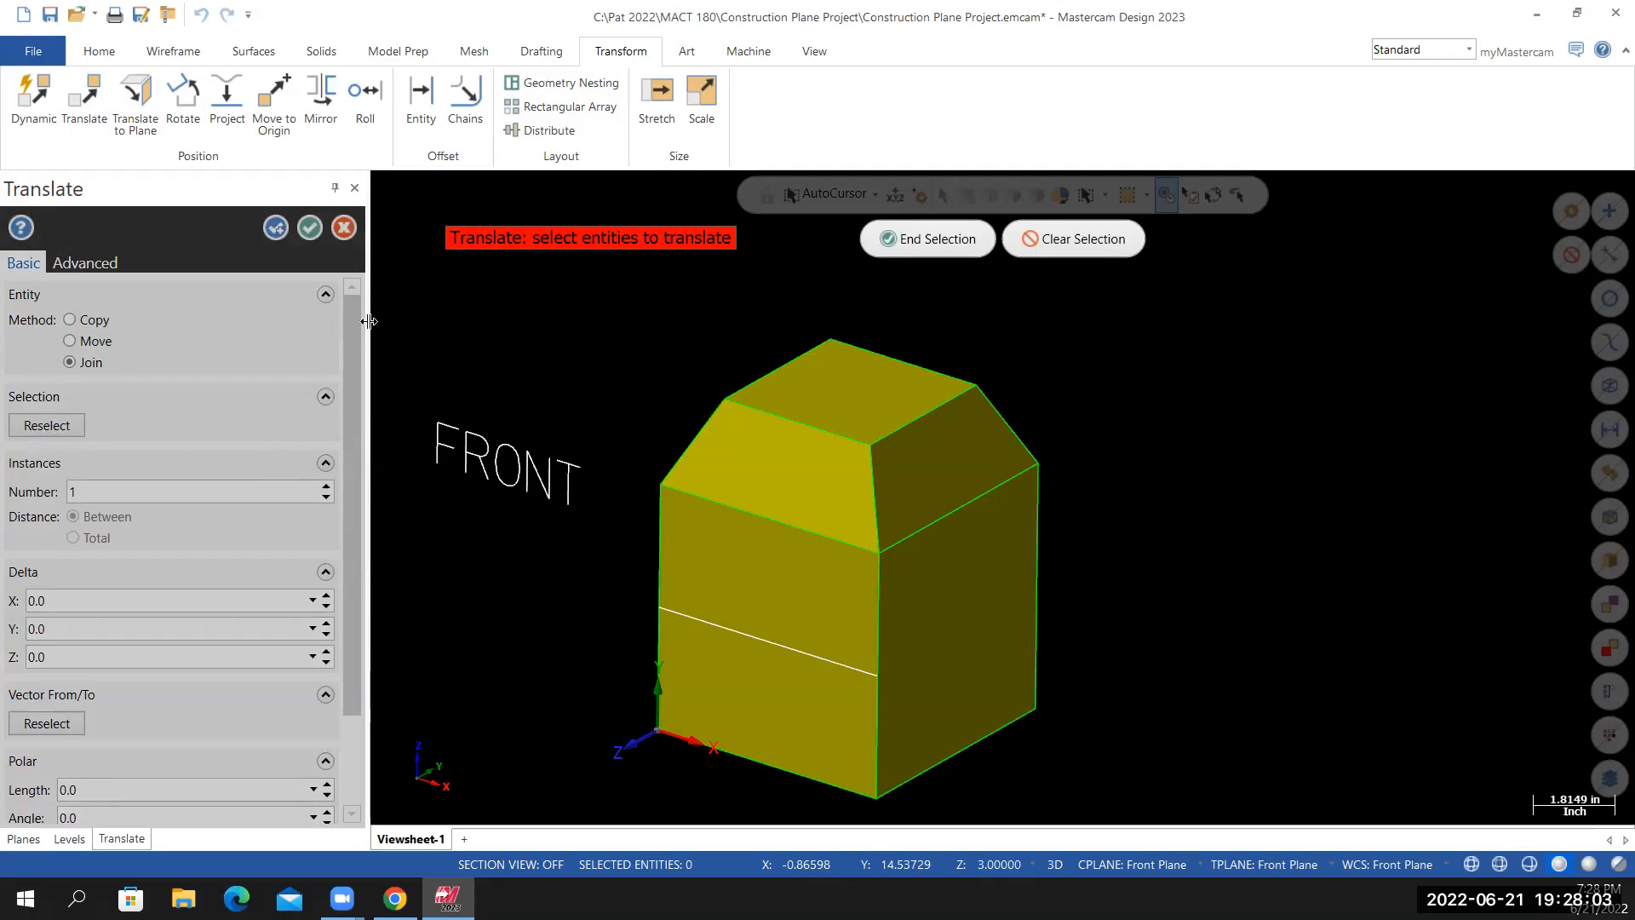
key("Escape")
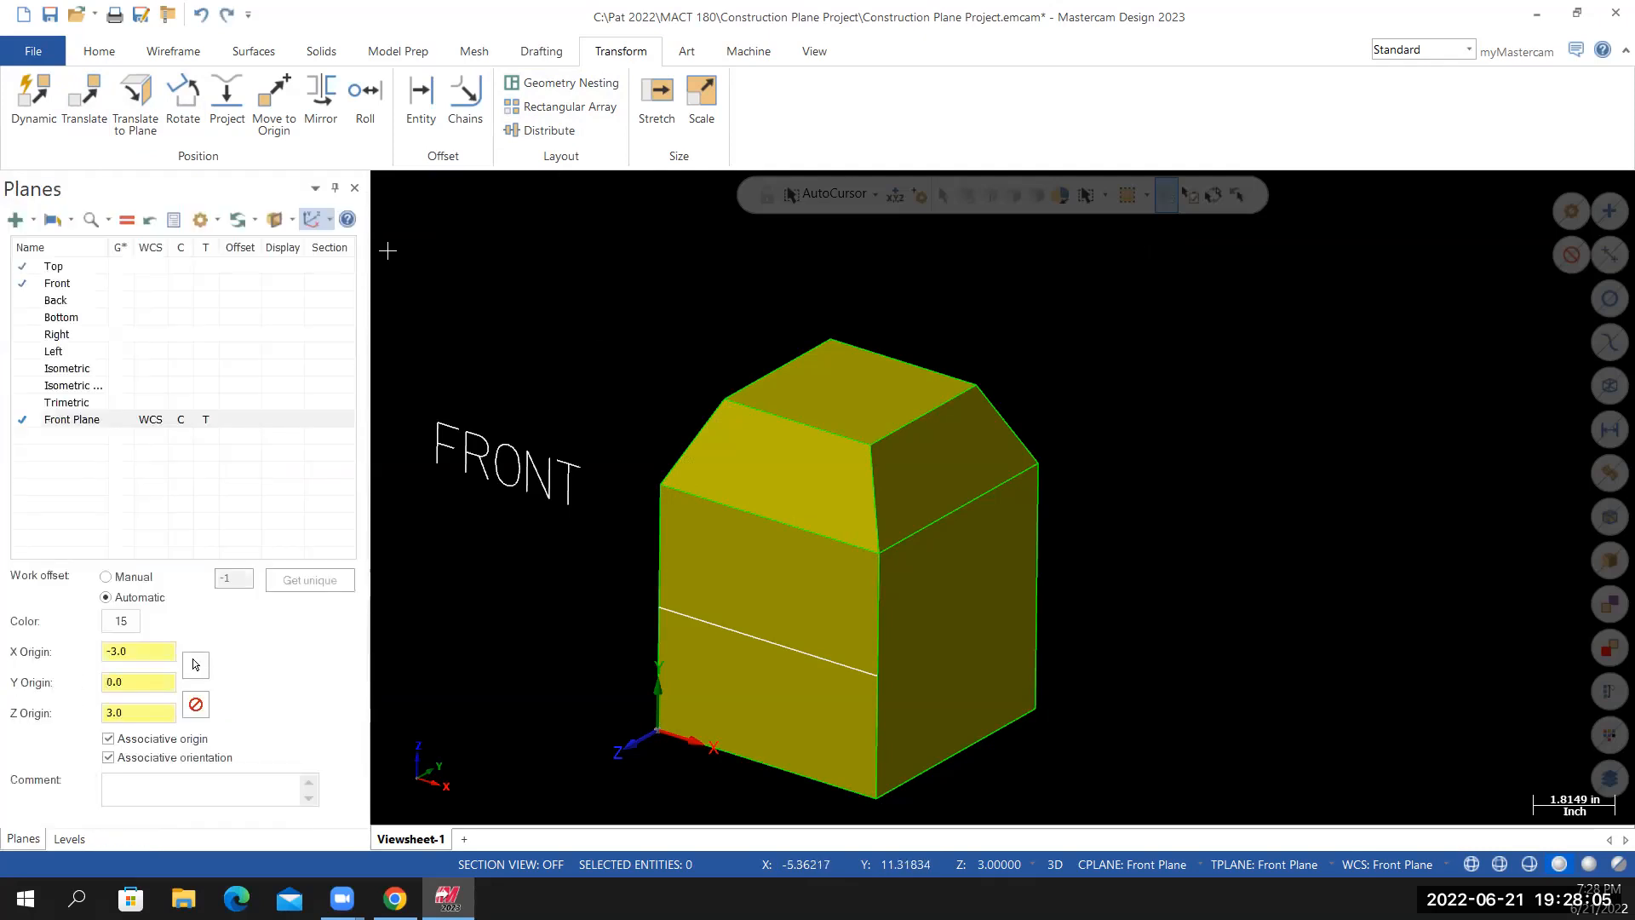
Move the FRONT letters with Dynamic transform from the centre of the O to the midpoint of the front face's horizontal line
left_click(32, 94)
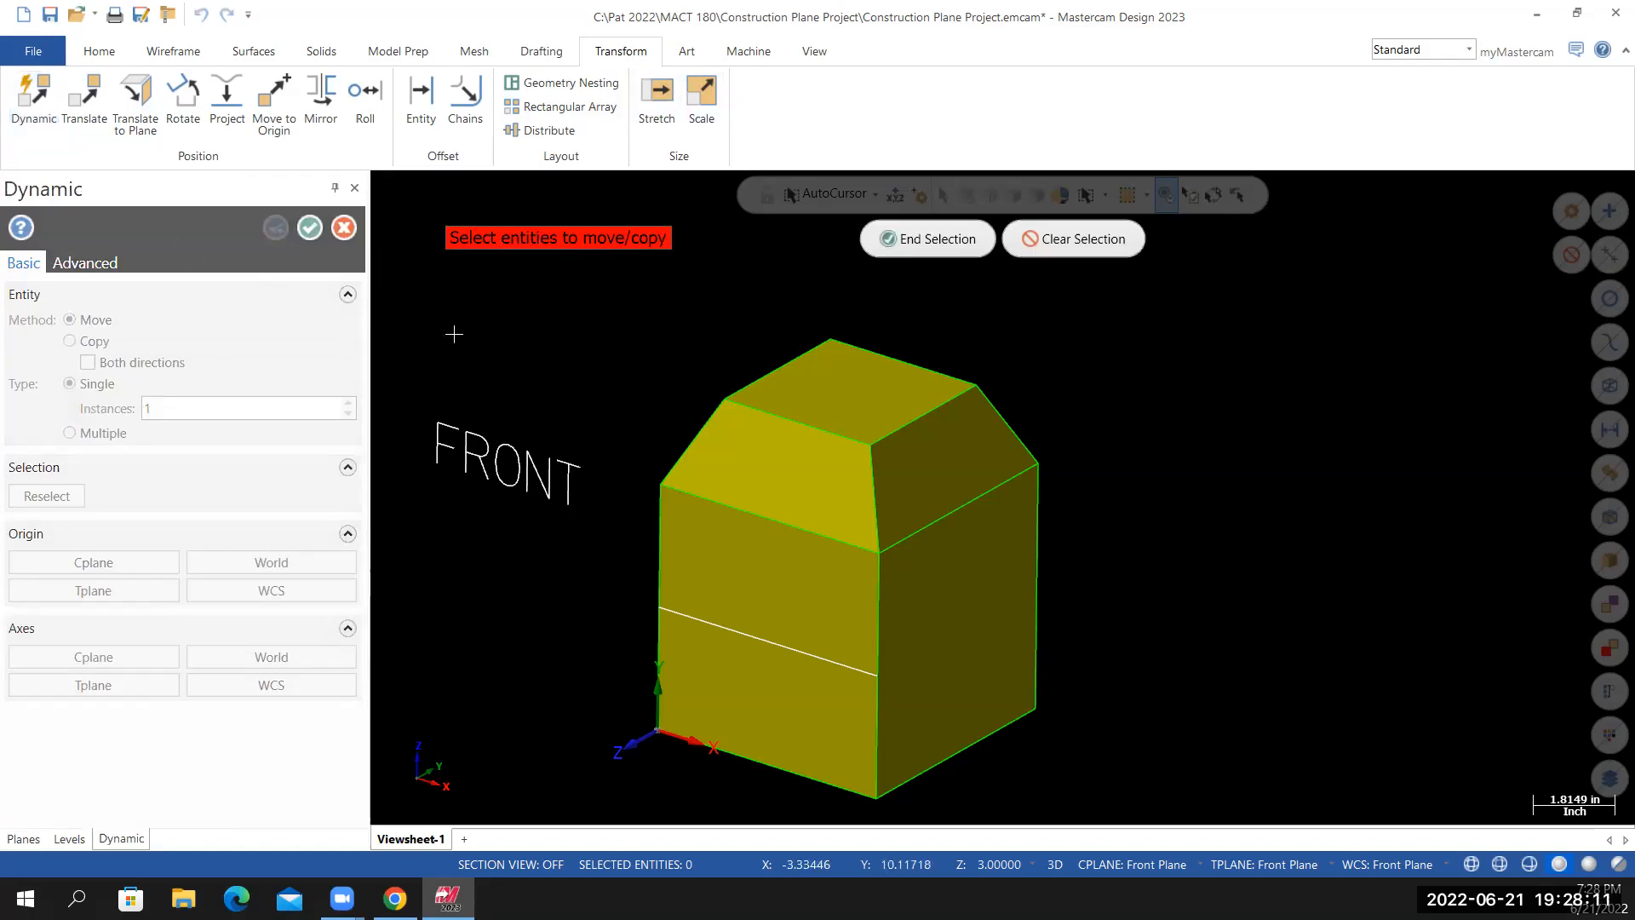
left_click_drag(384, 360, 609, 572)
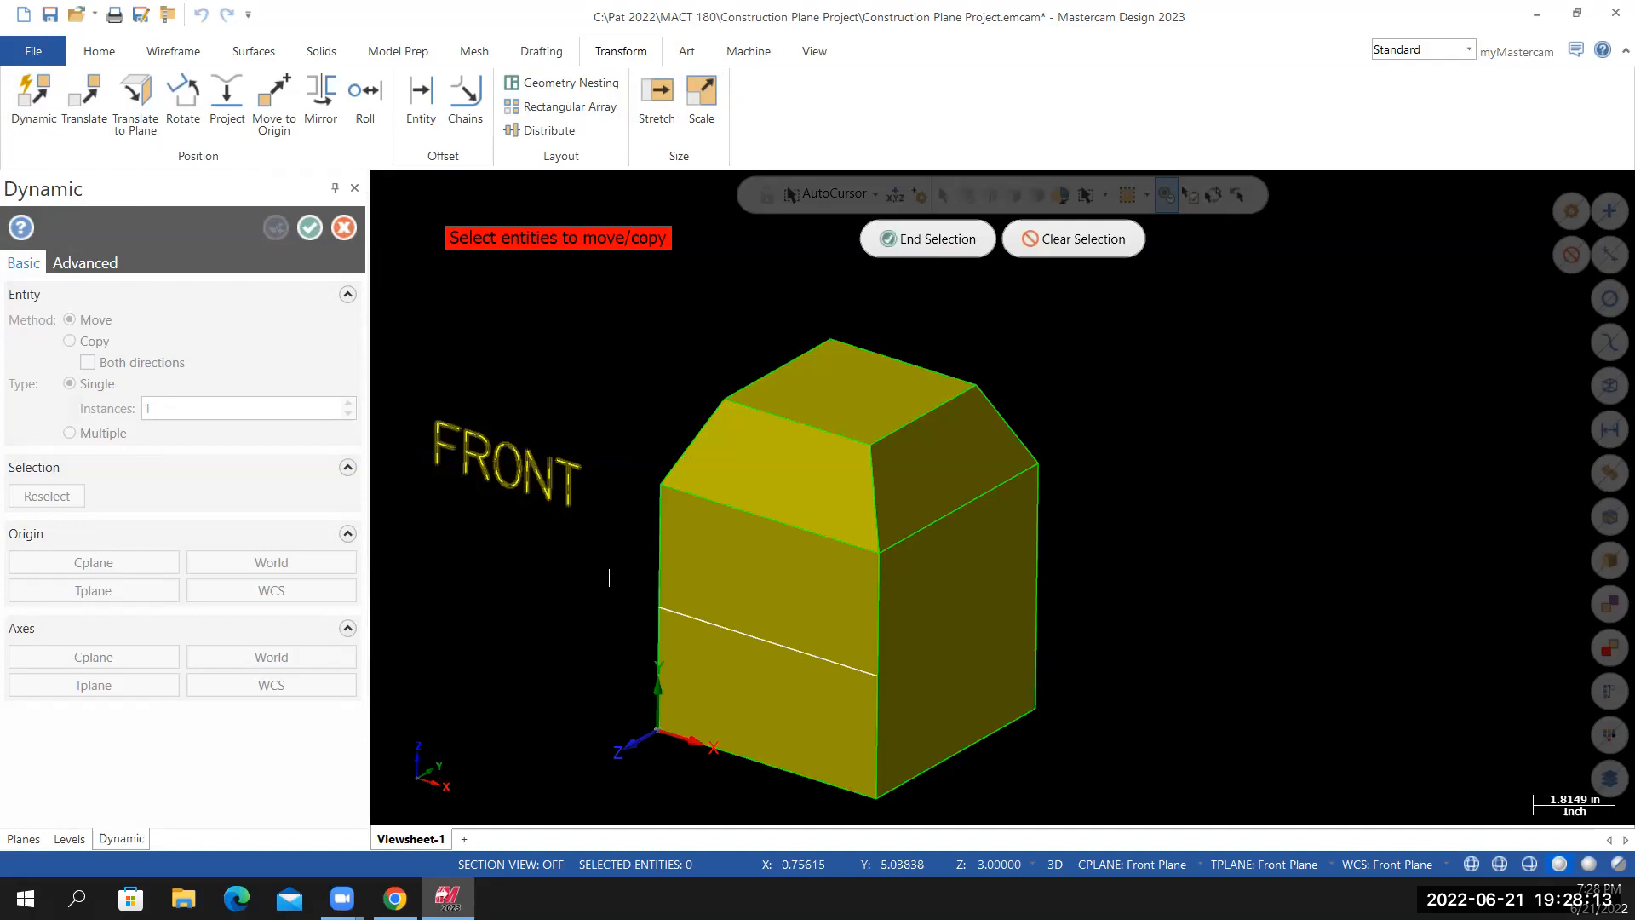
left_click(937, 244)
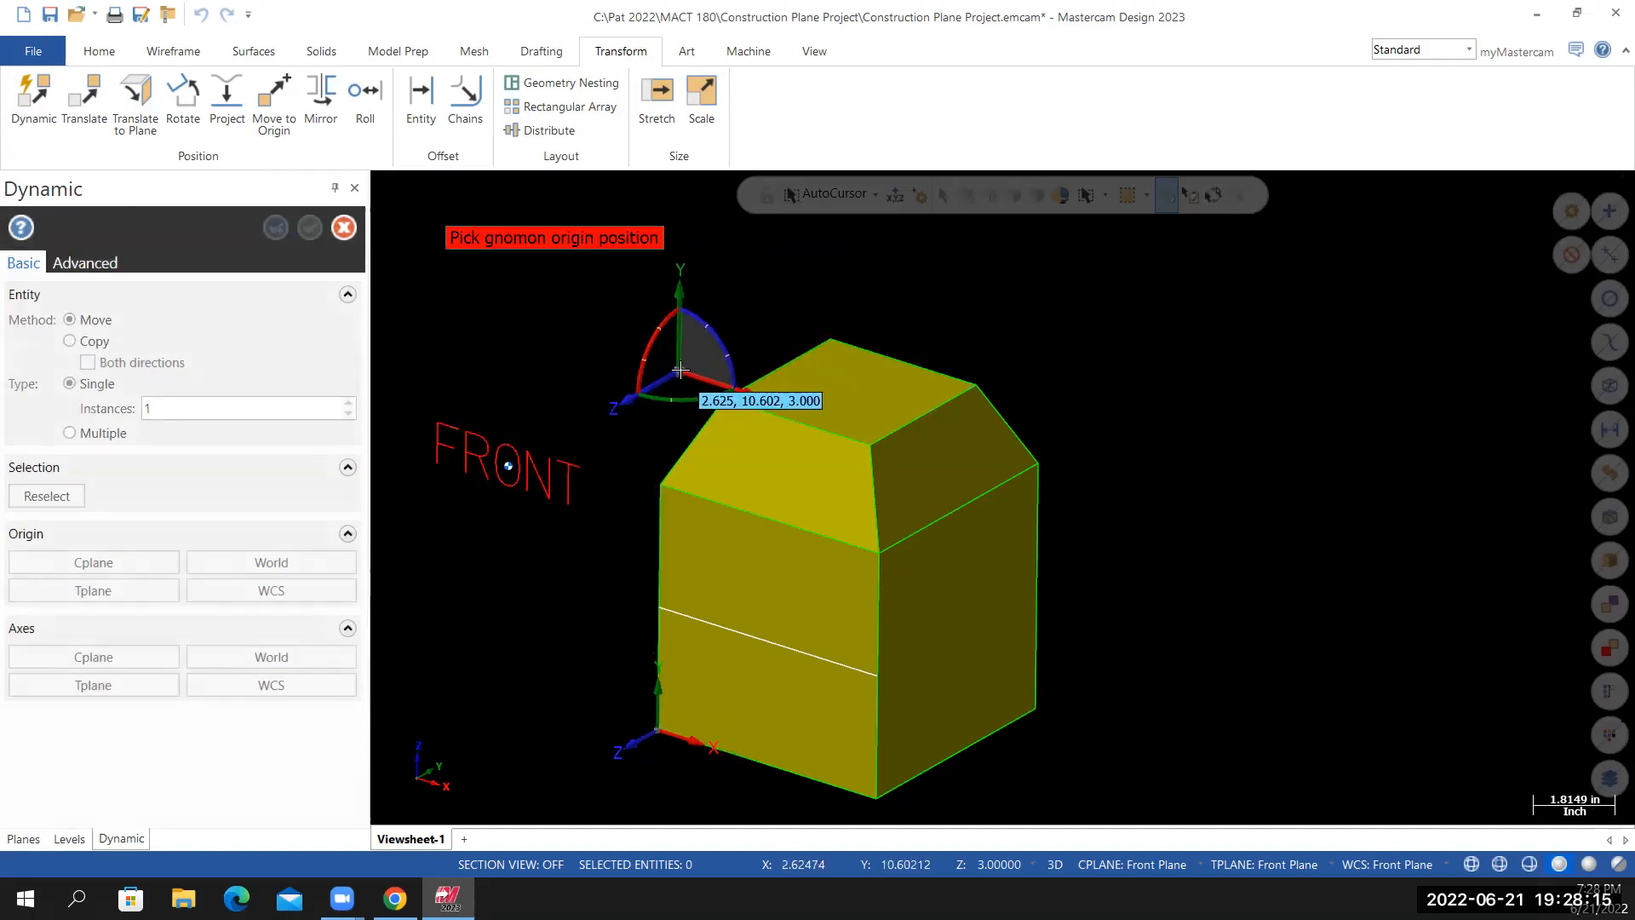
scroll(579, 371, "up", 1)
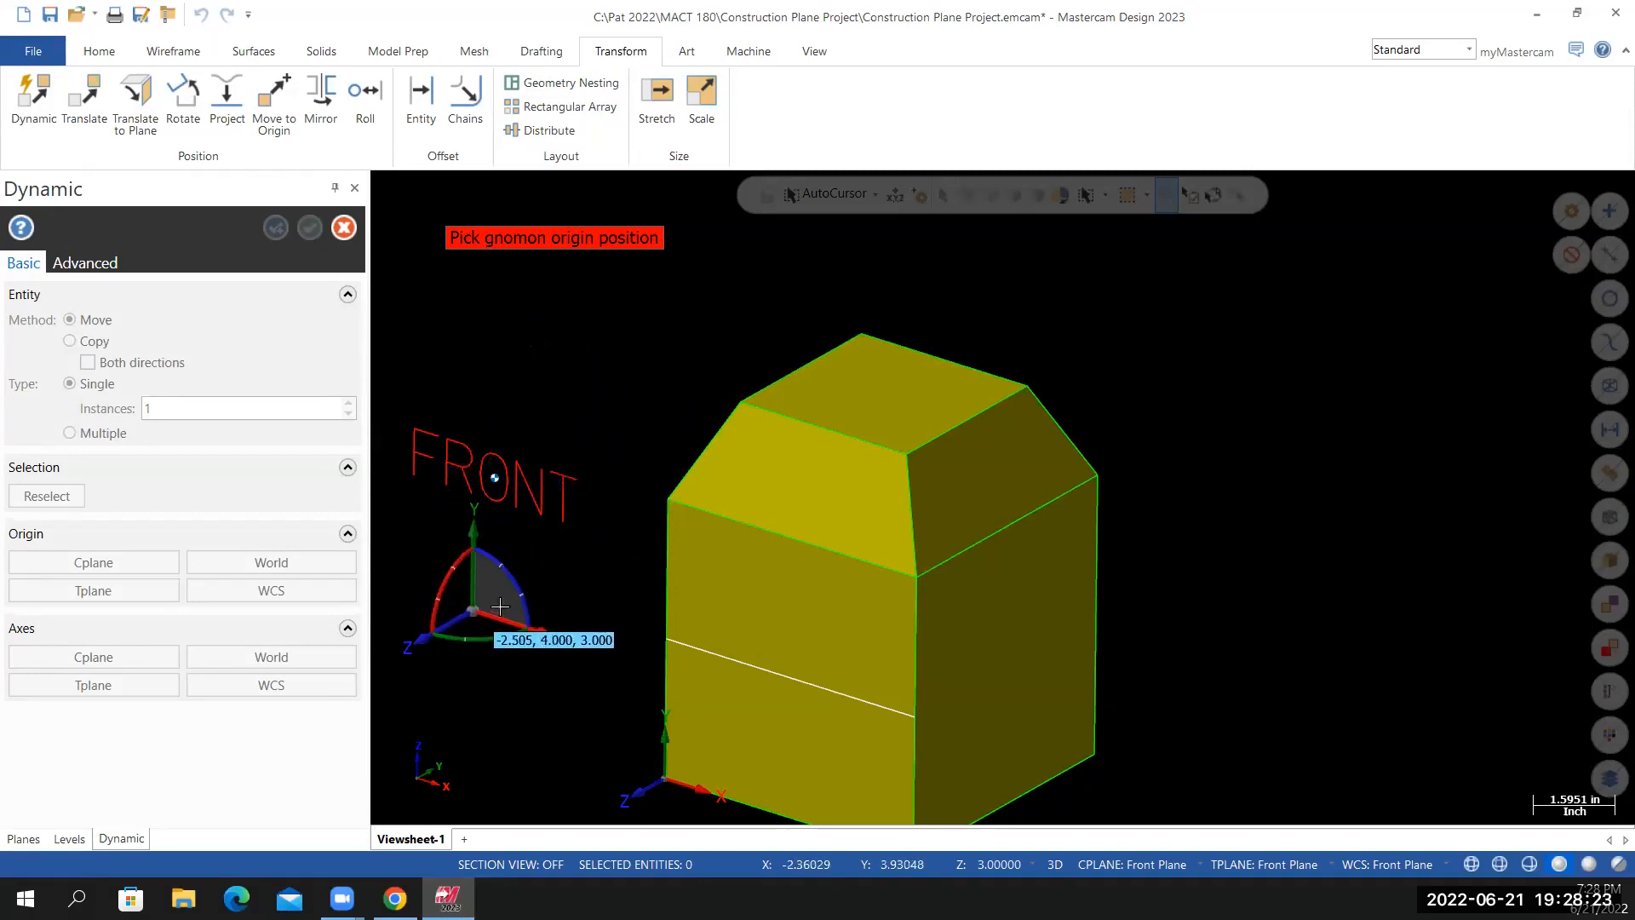
scroll(477, 587, "up", 3)
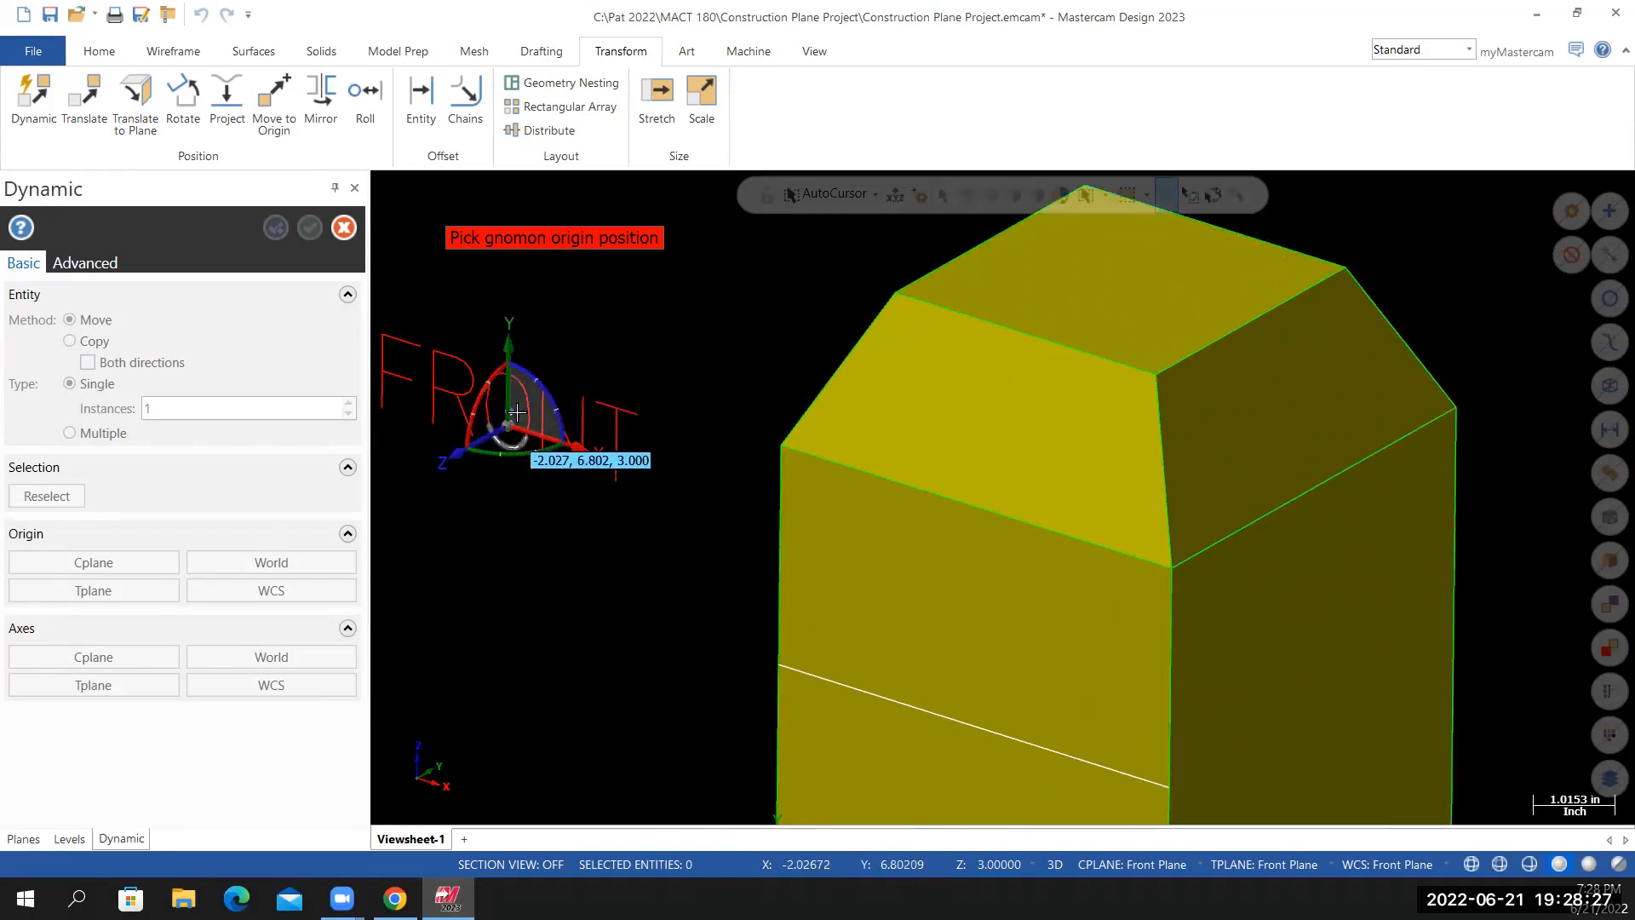
scroll(517, 571, "down", 1)
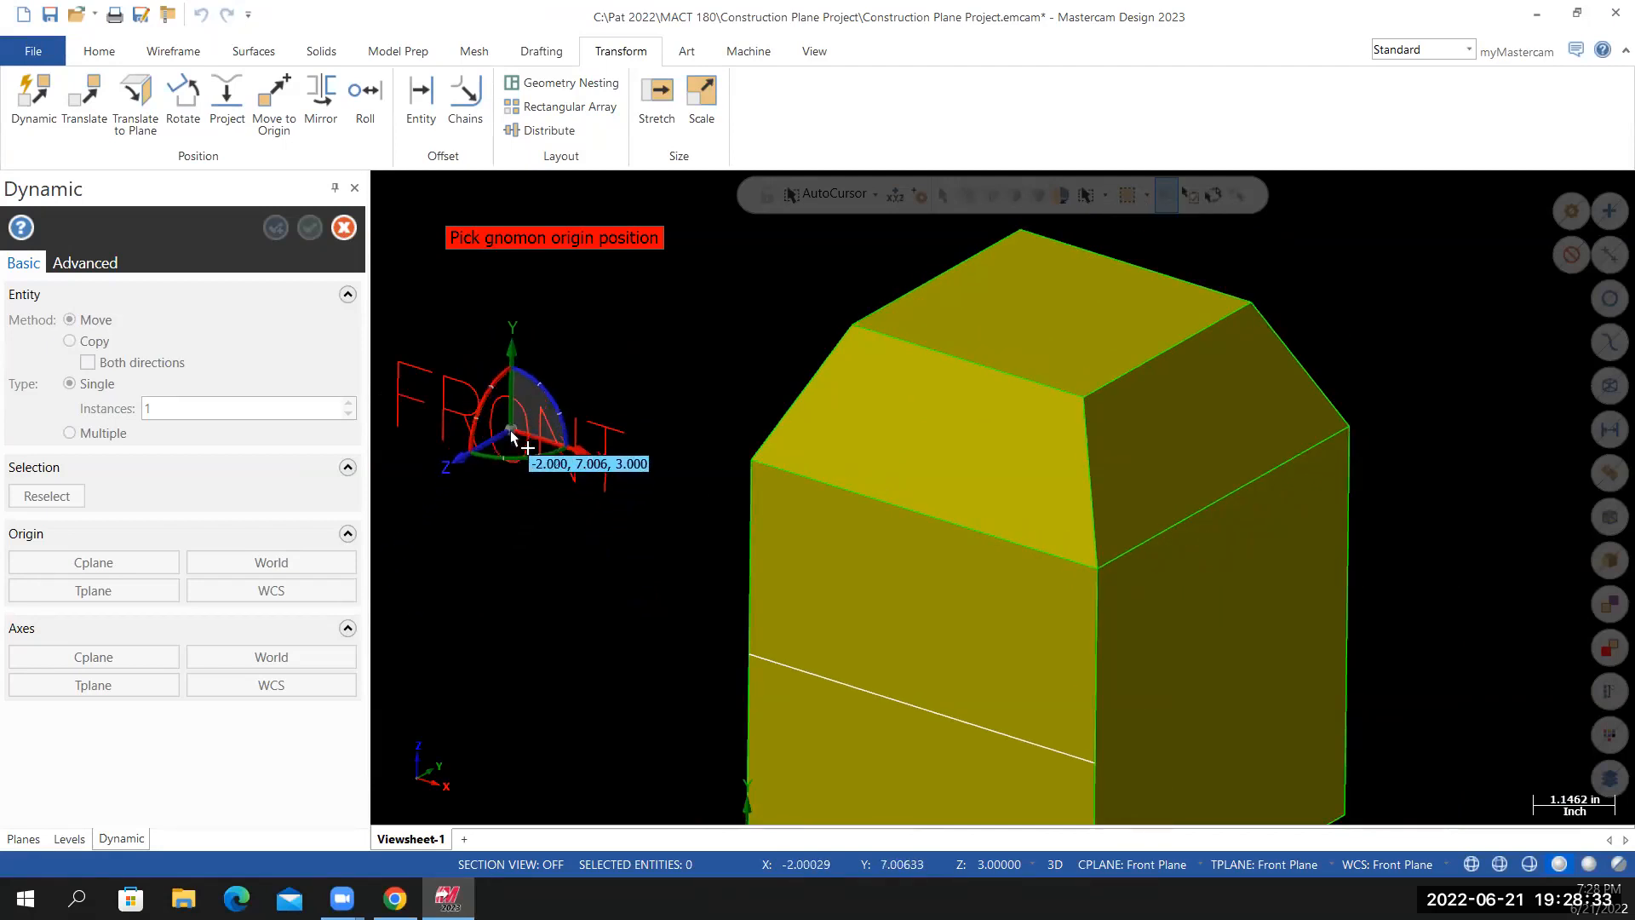
left_click(509, 431)
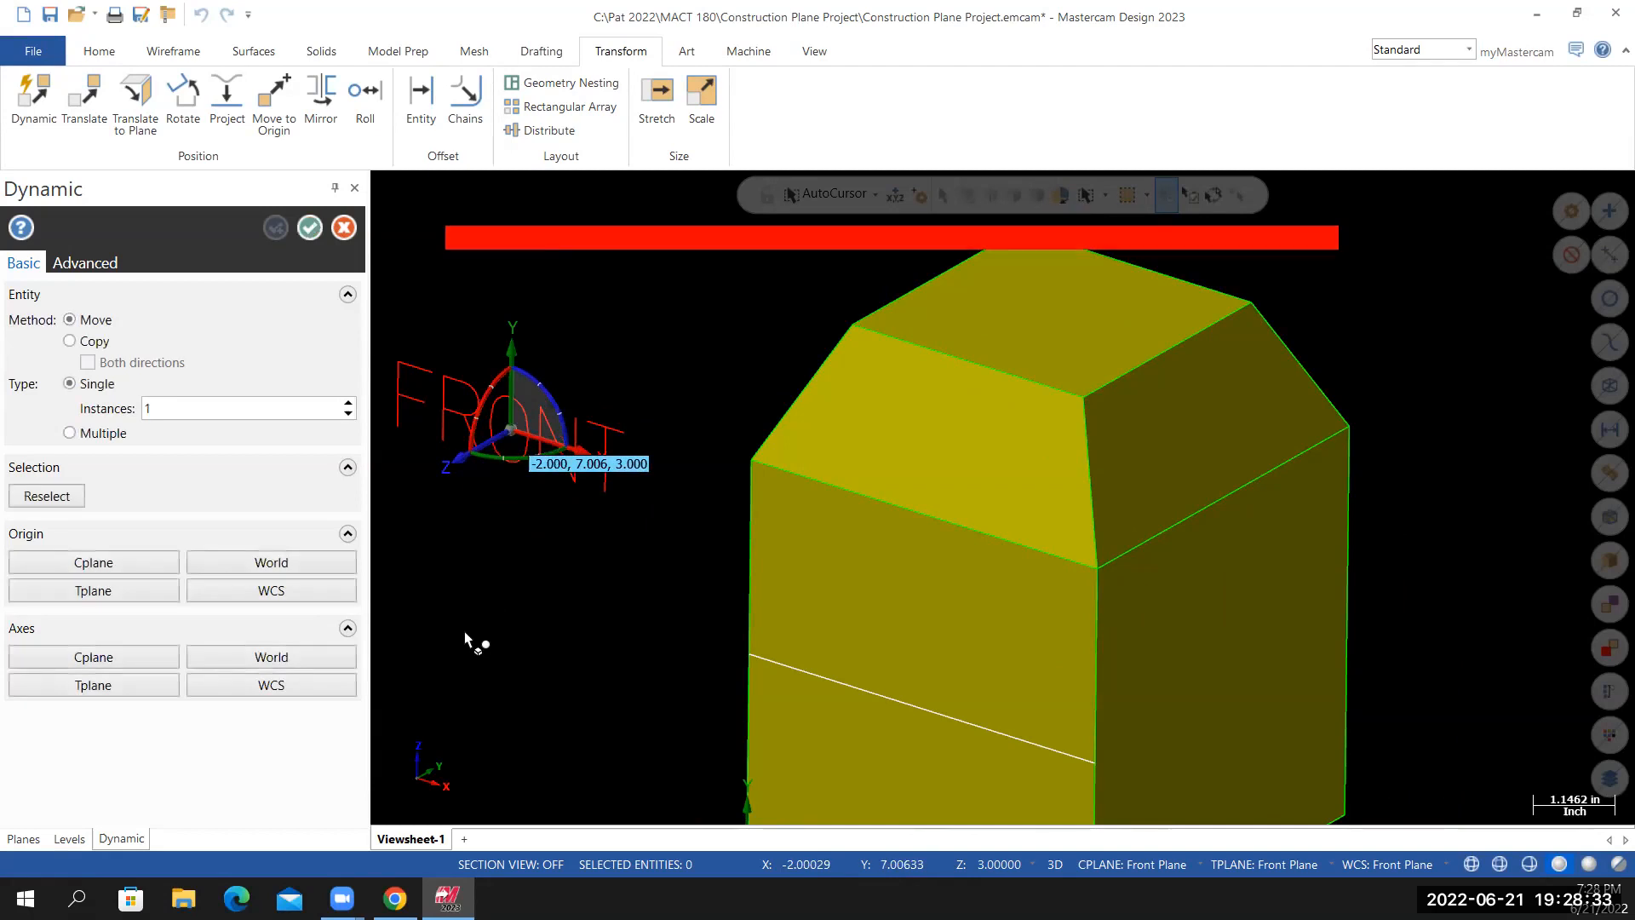
left_click(512, 431)
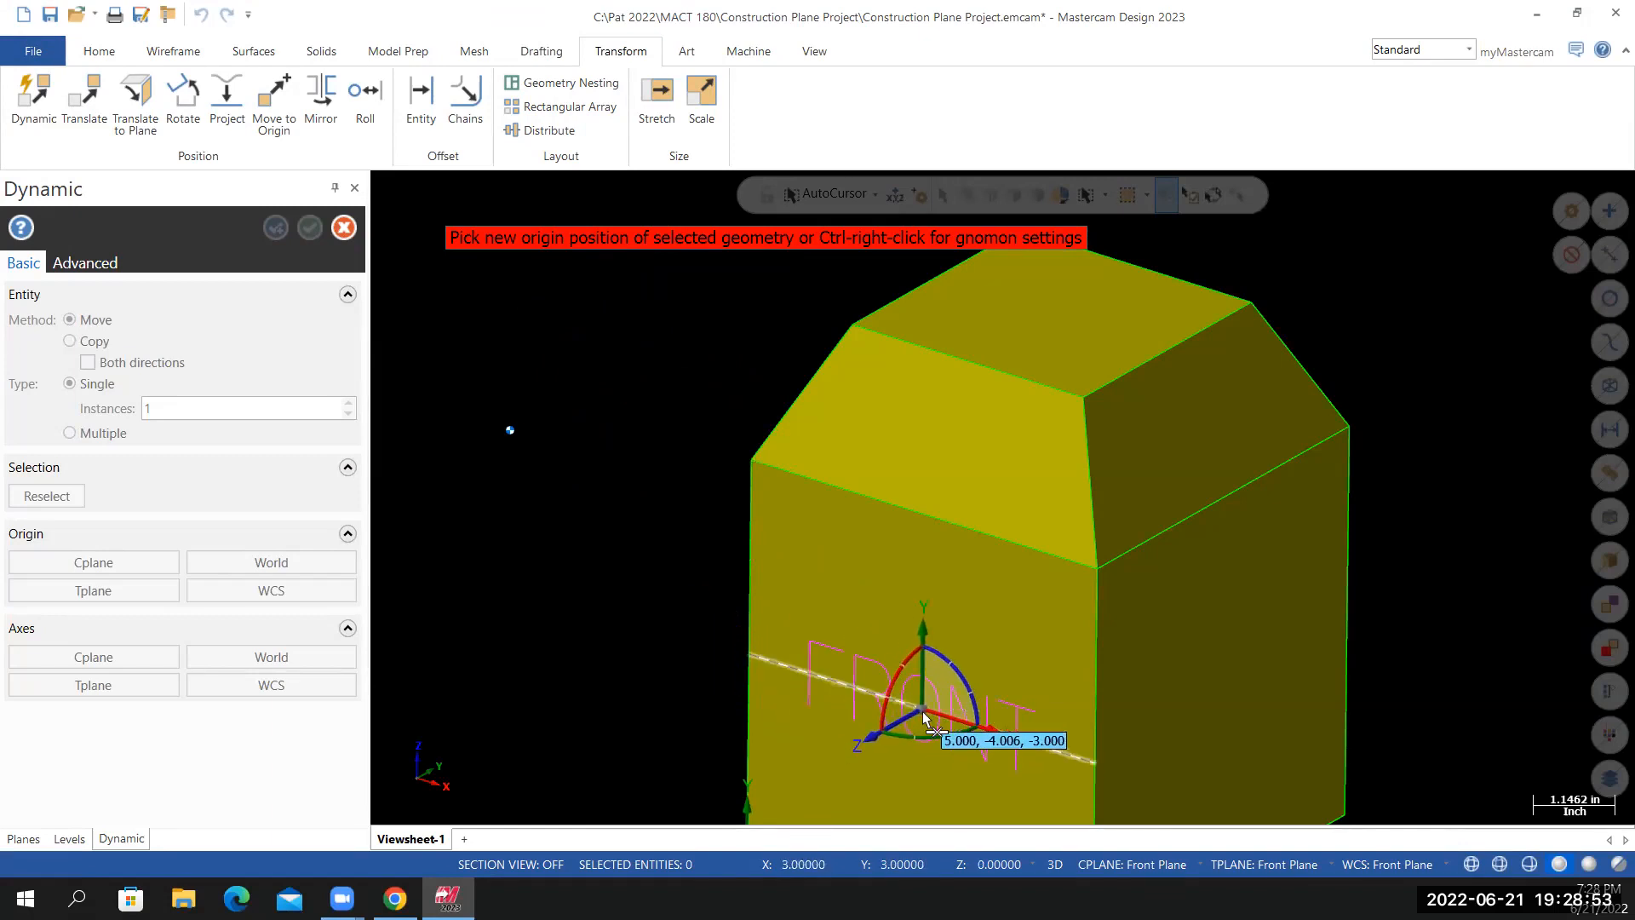
left_click(923, 712)
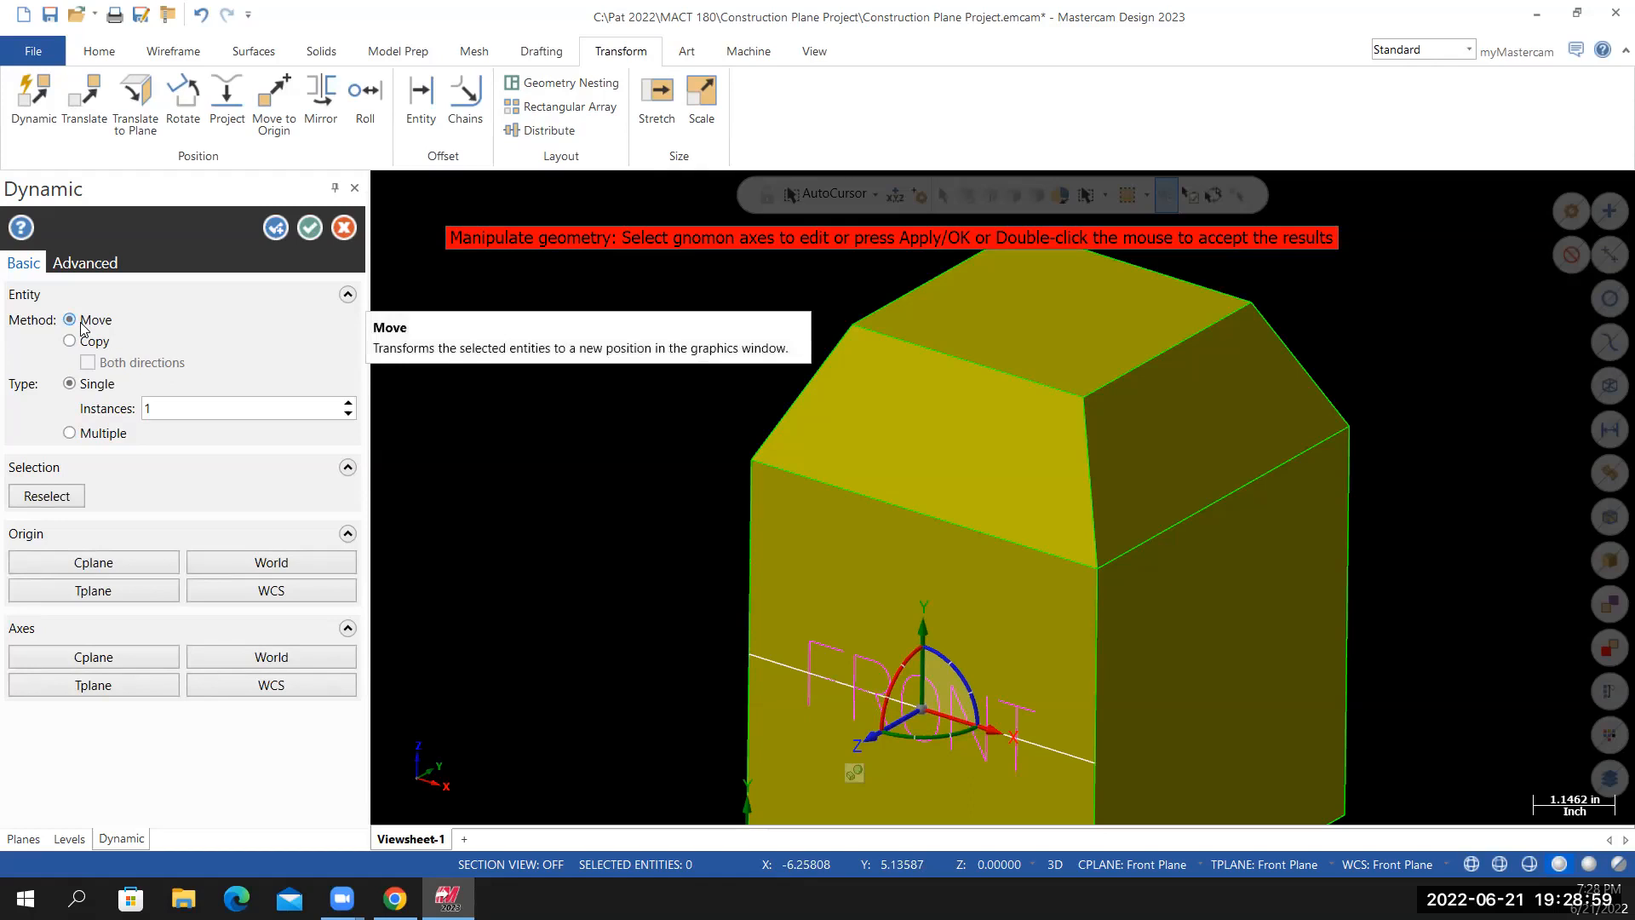
left_click(310, 229)
Delete the horizontal construction line on the front face and clear the transform colours from the letters
scroll(606, 647, "down", 4)
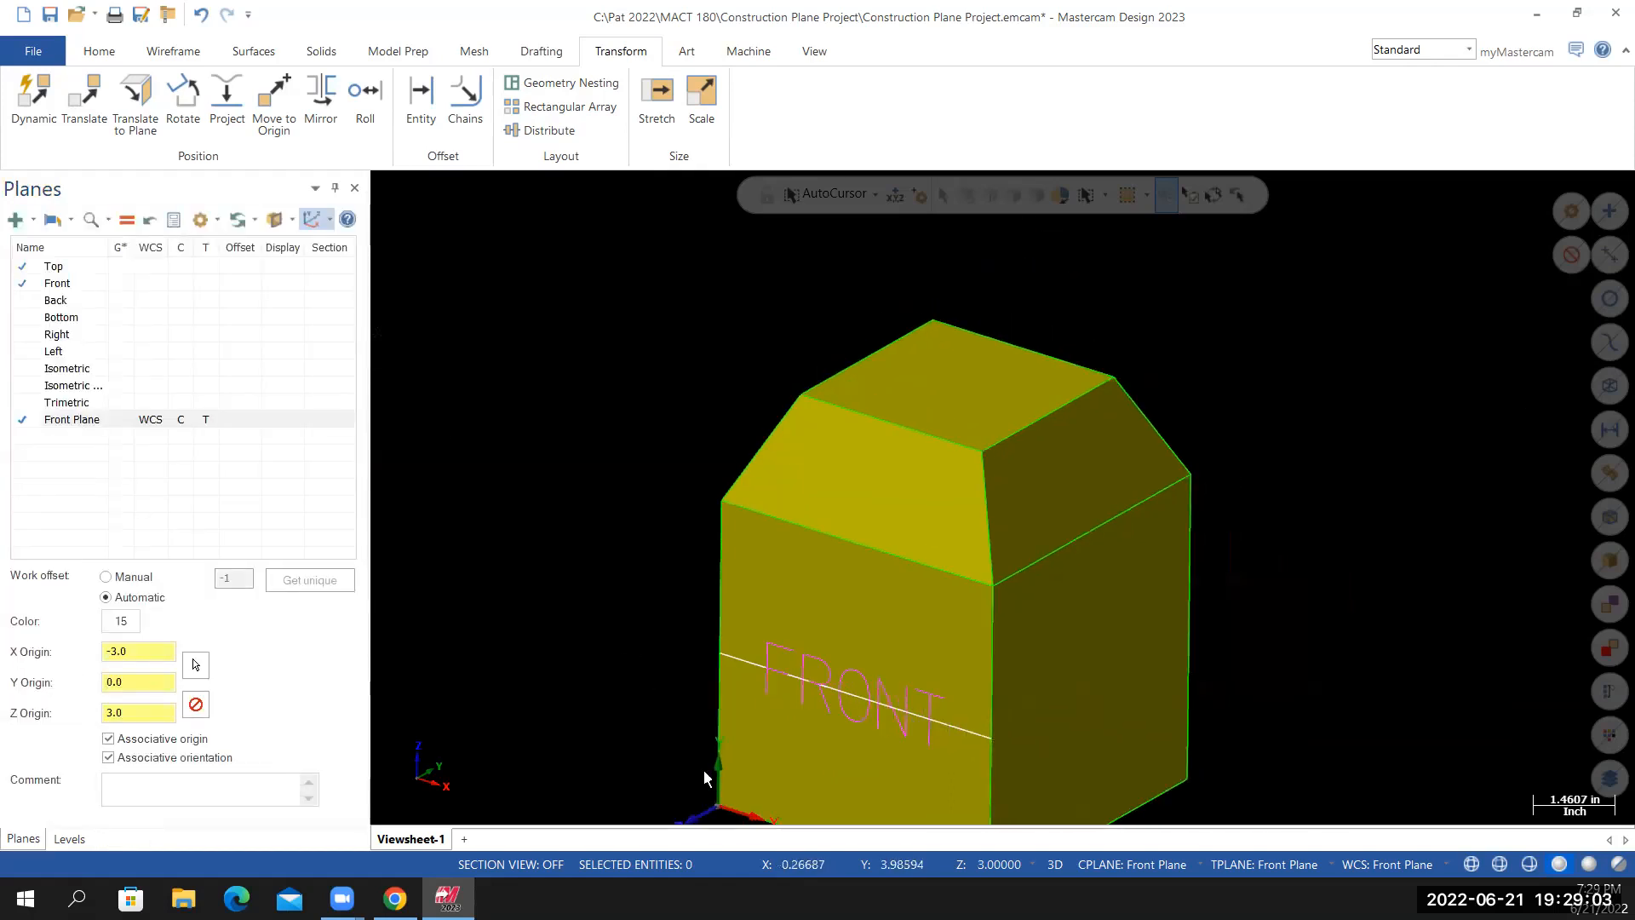
scroll(813, 770, "up", 5)
scroll(815, 772, "up", 1)
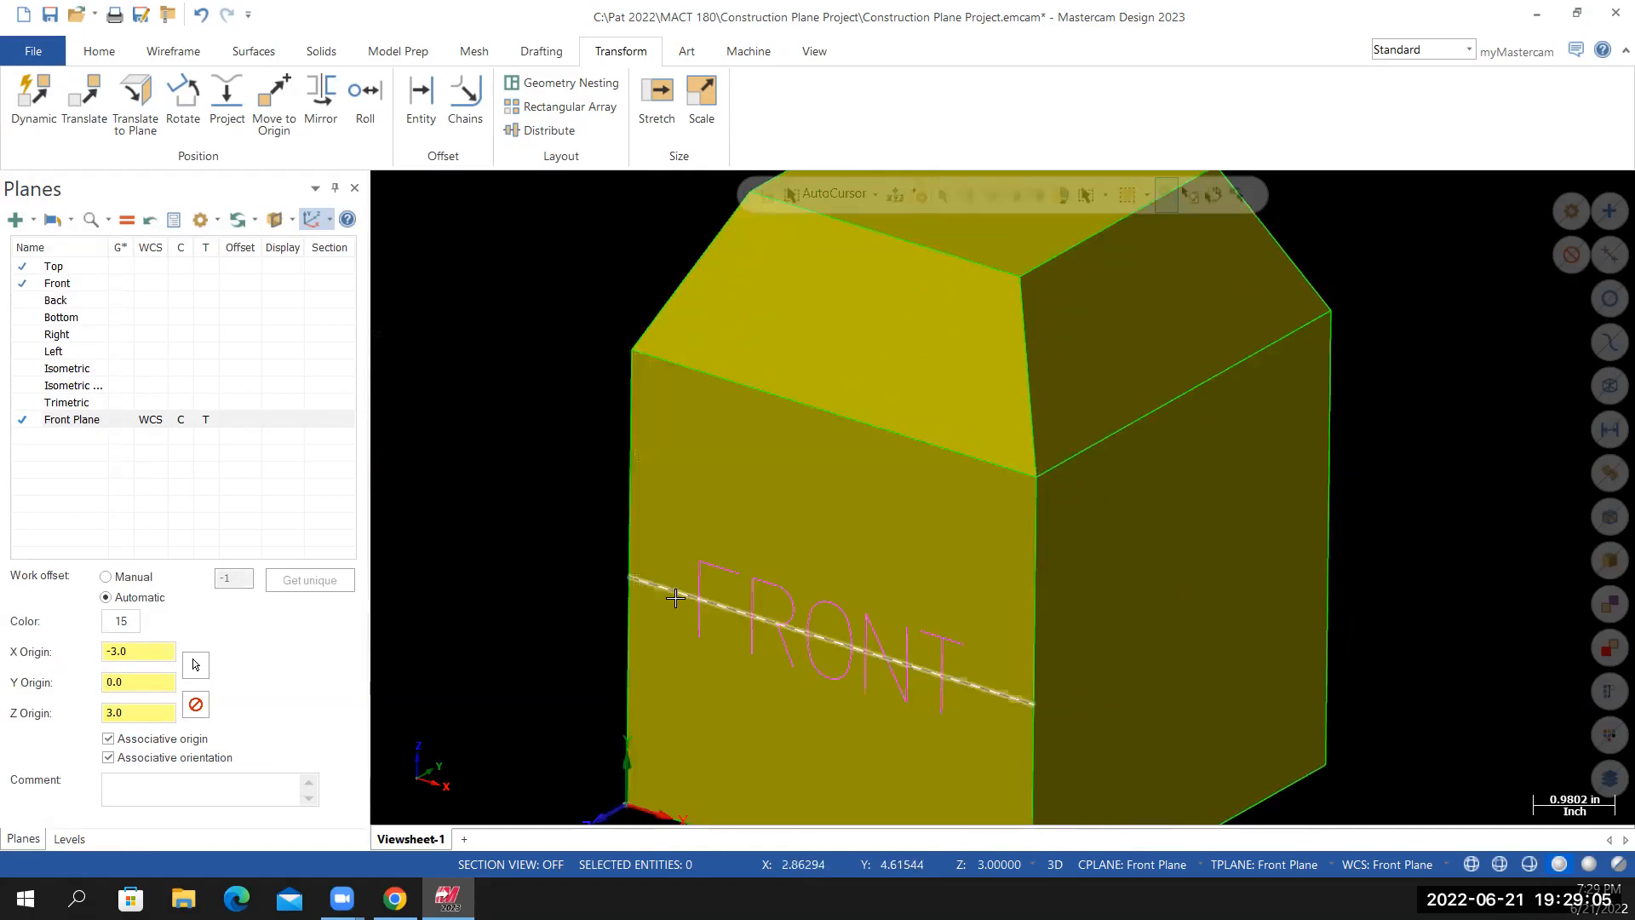
left_click(674, 599)
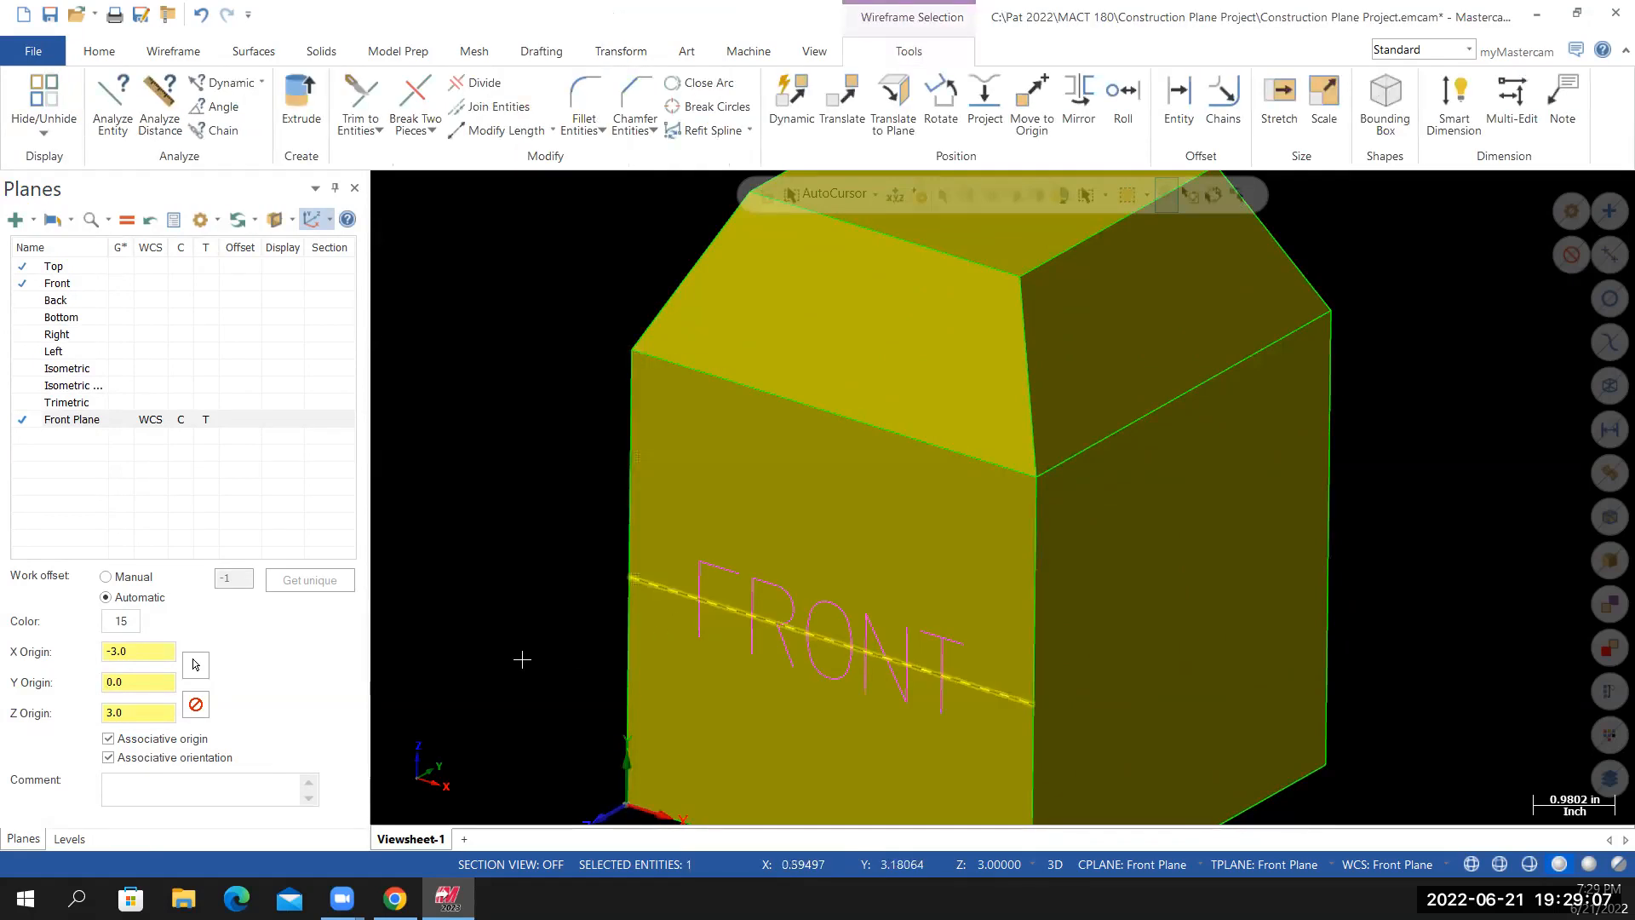
key("Delete")
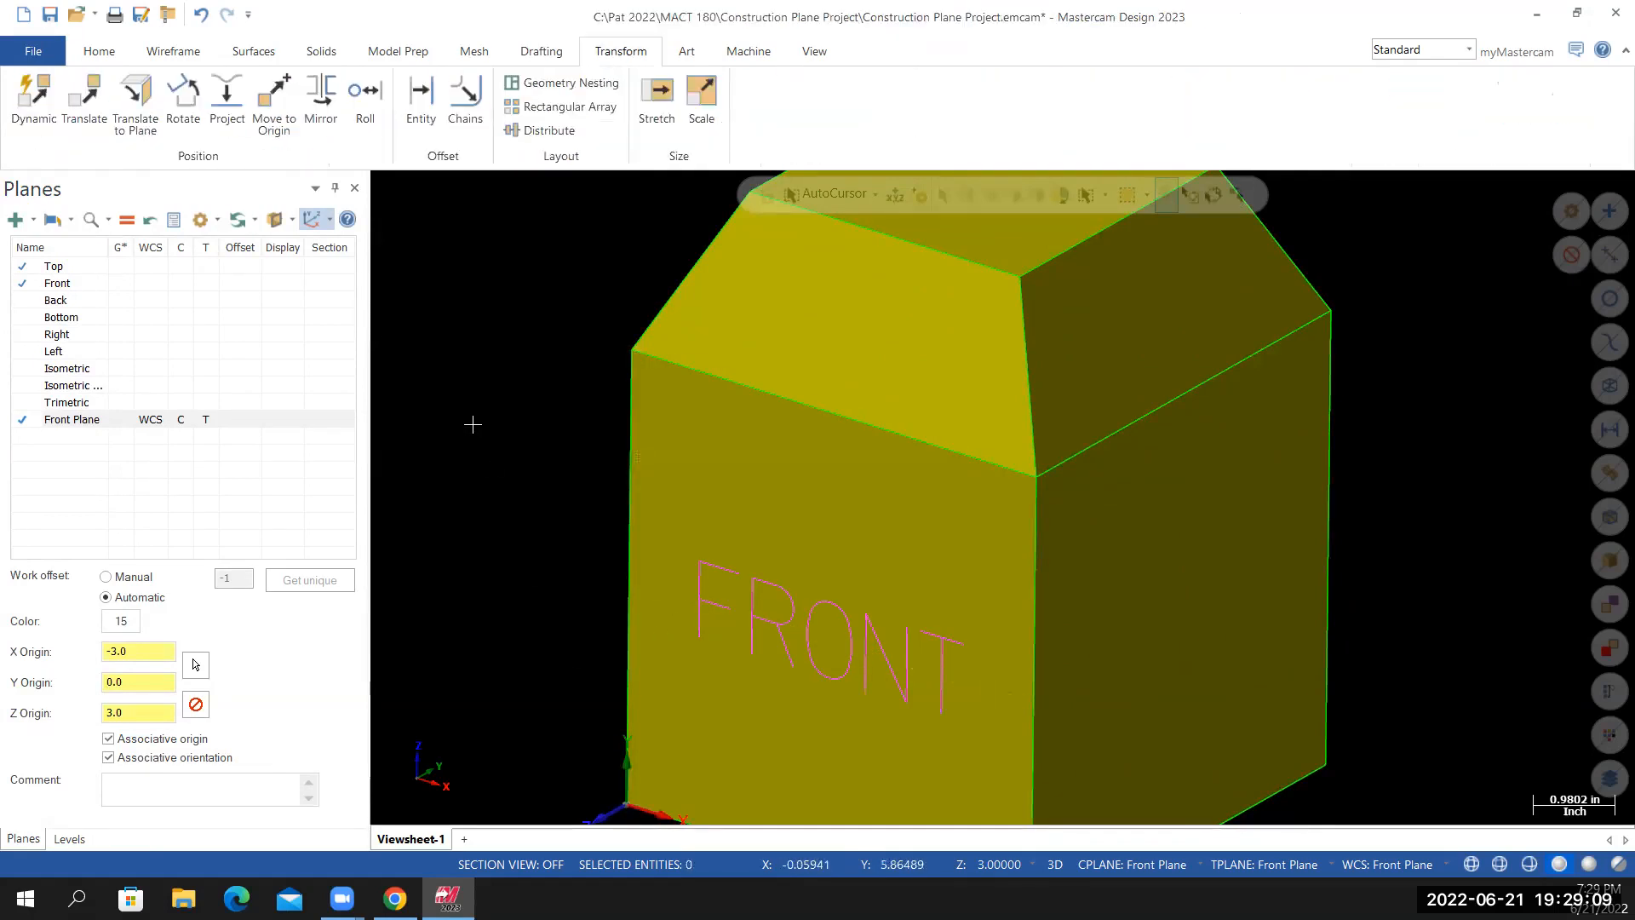
right_click(496, 363)
left_click(596, 335)
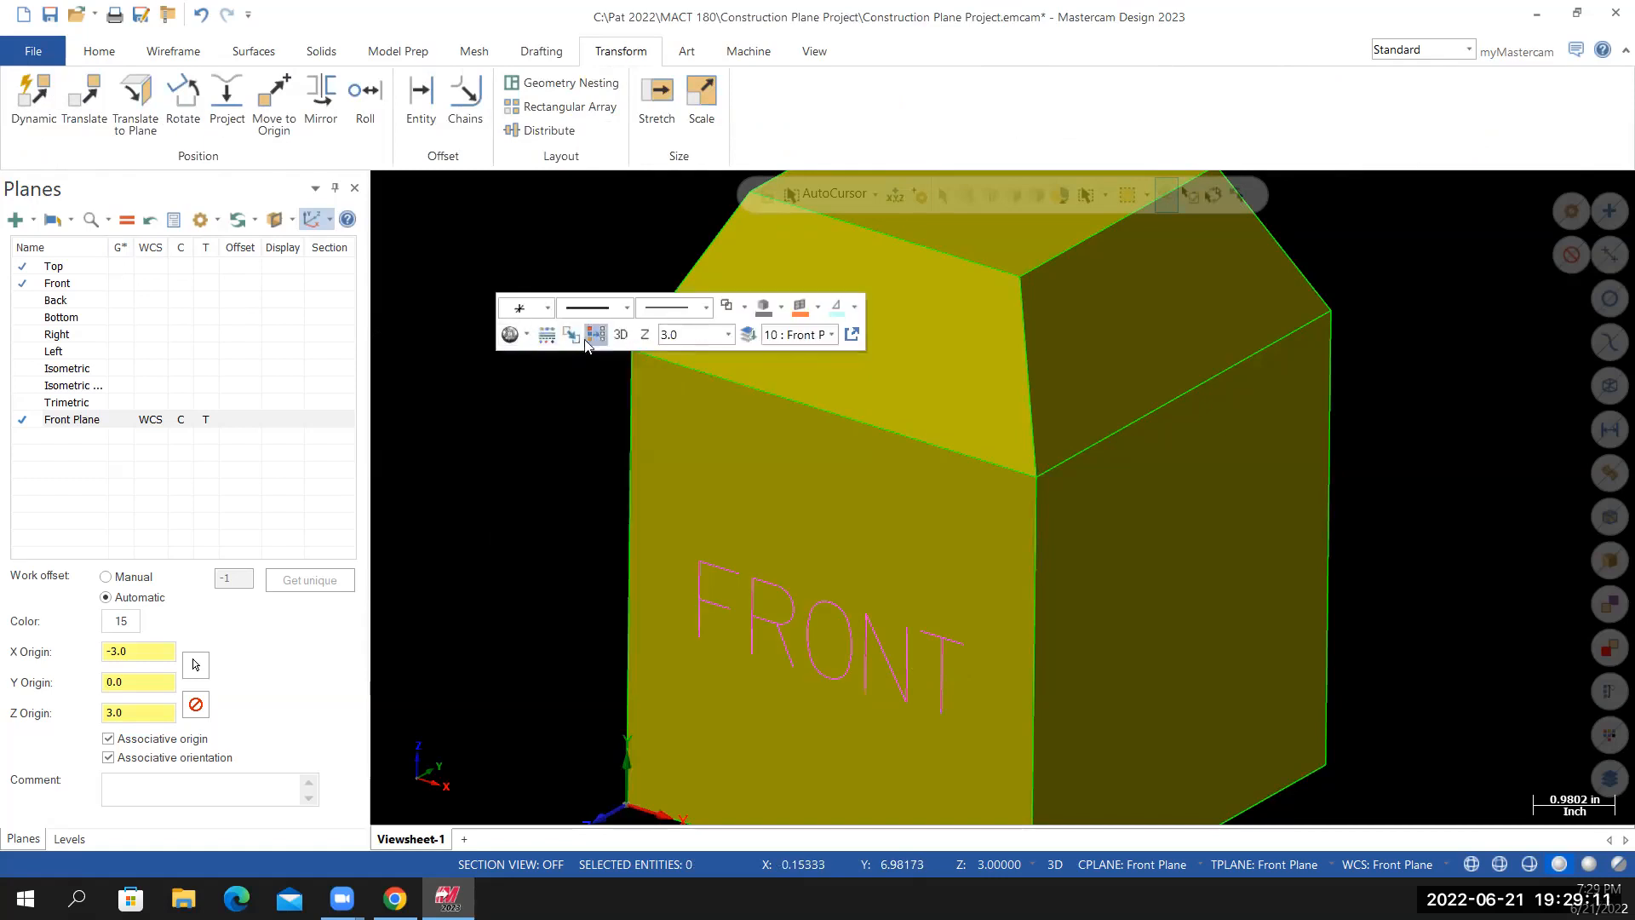
Examine the FRONT label on the block from several angles, check the project's reference image in Chrome, and return to Mastercam
middle_click_drag(540, 520, 558, 593)
right_click(460, 343)
left_click(516, 538)
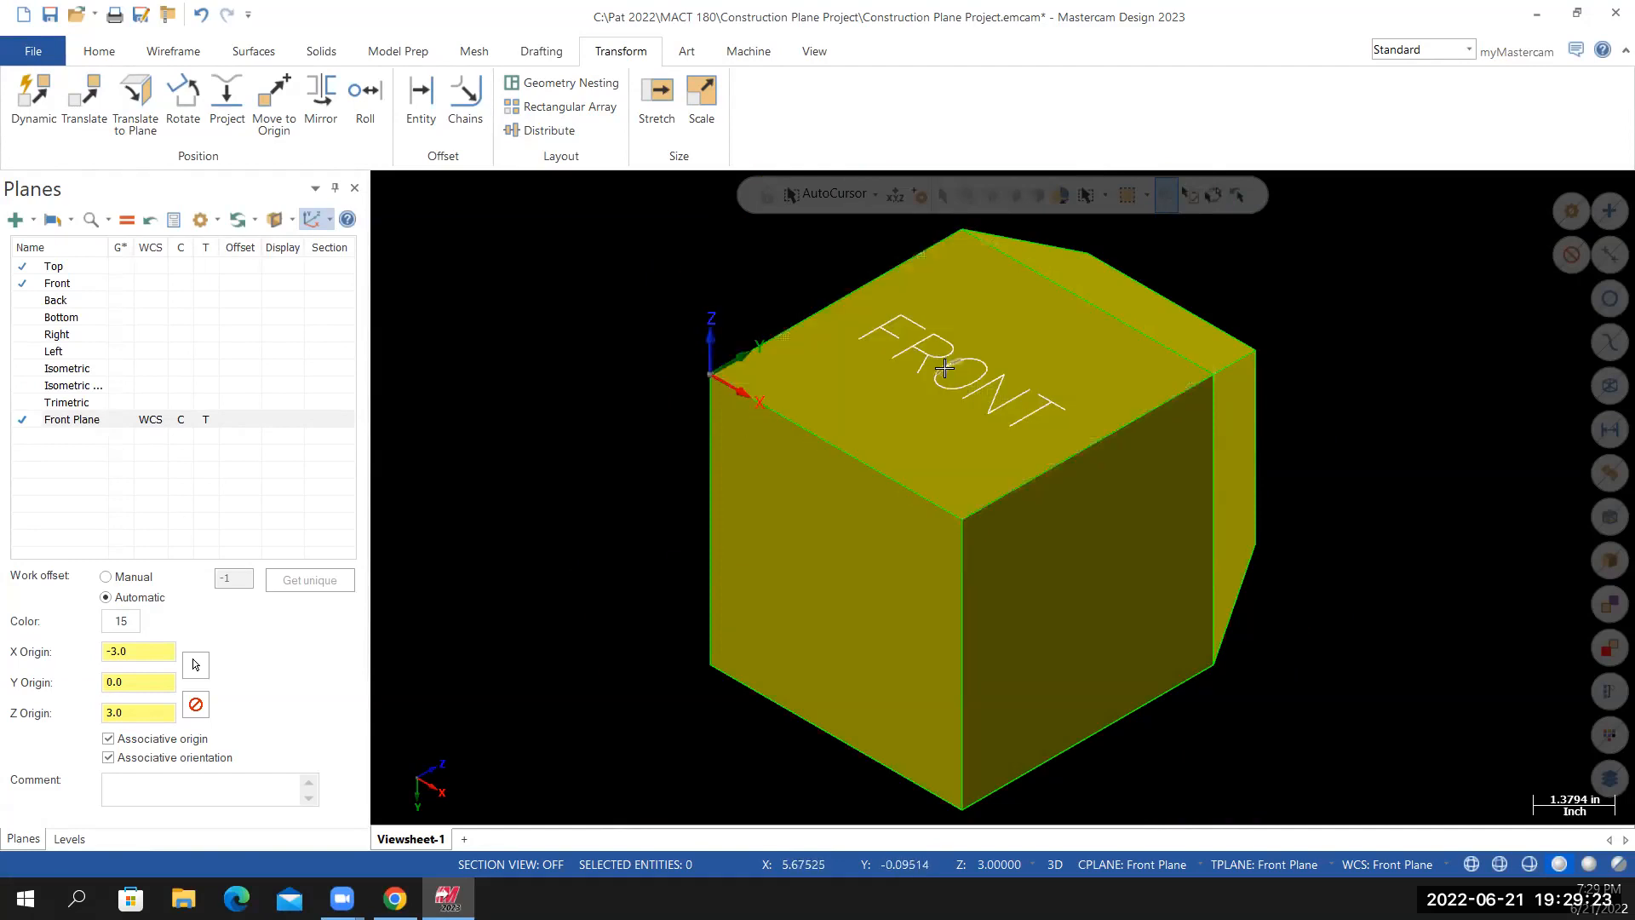
mouse_move(777, 303)
middle_mouse_down()
mouse_move(445, 329)
mouse_move(602, 332)
mouse_move(613, 299)
mouse_move(566, 332)
mouse_move(918, 659)
mouse_move(876, 667)
middle_mouse_up()
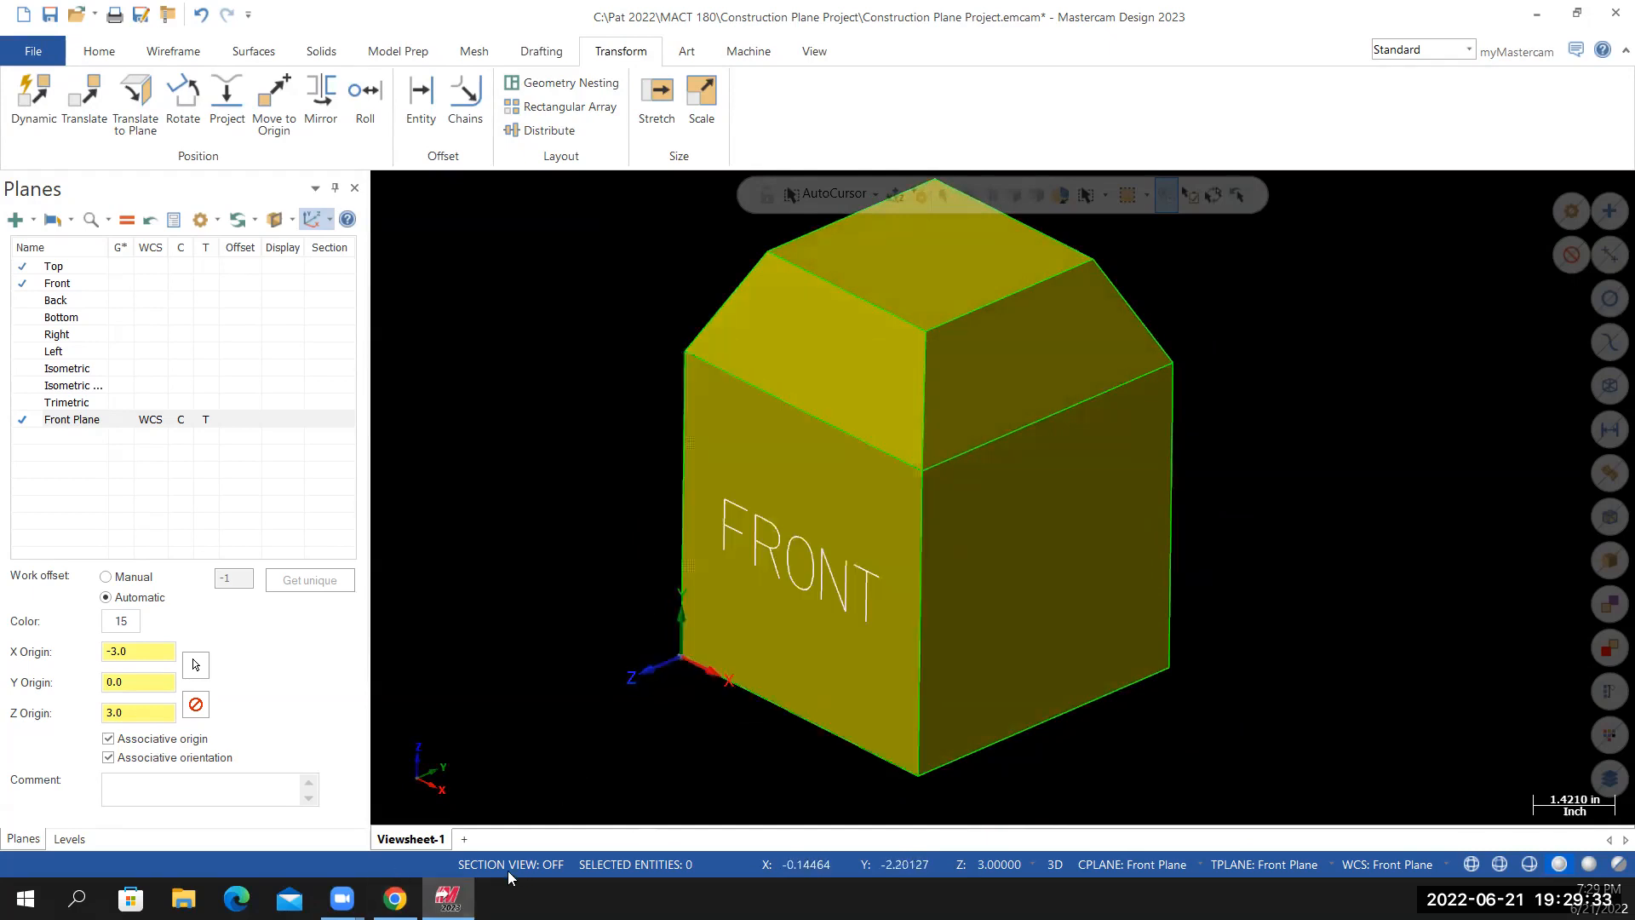
left_click(395, 899)
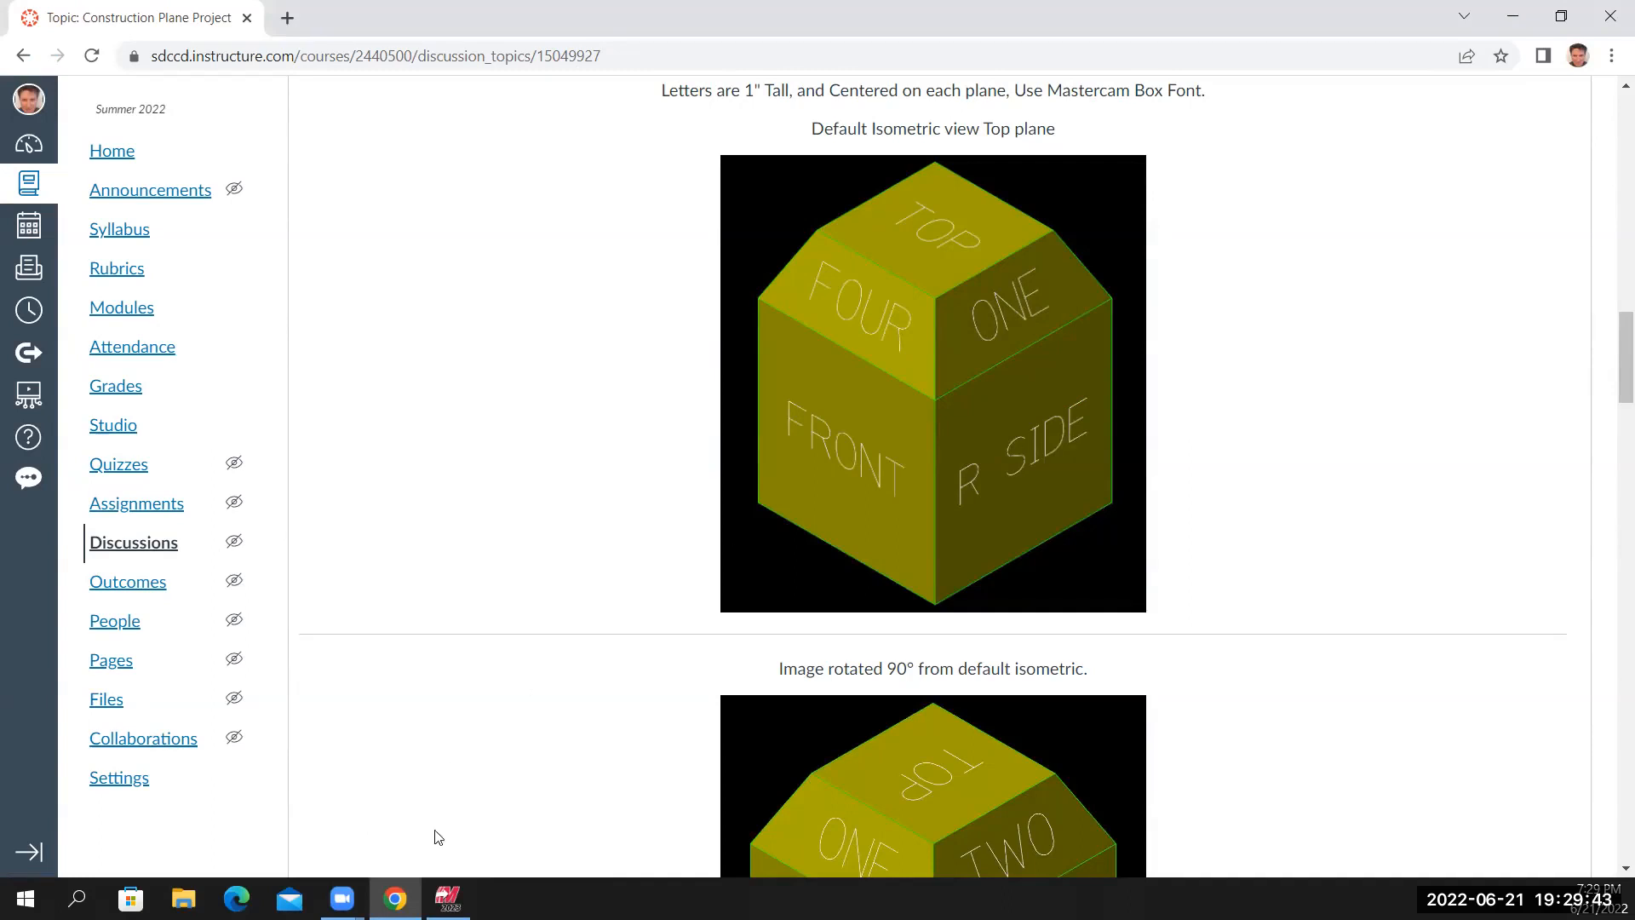
left_click(448, 898)
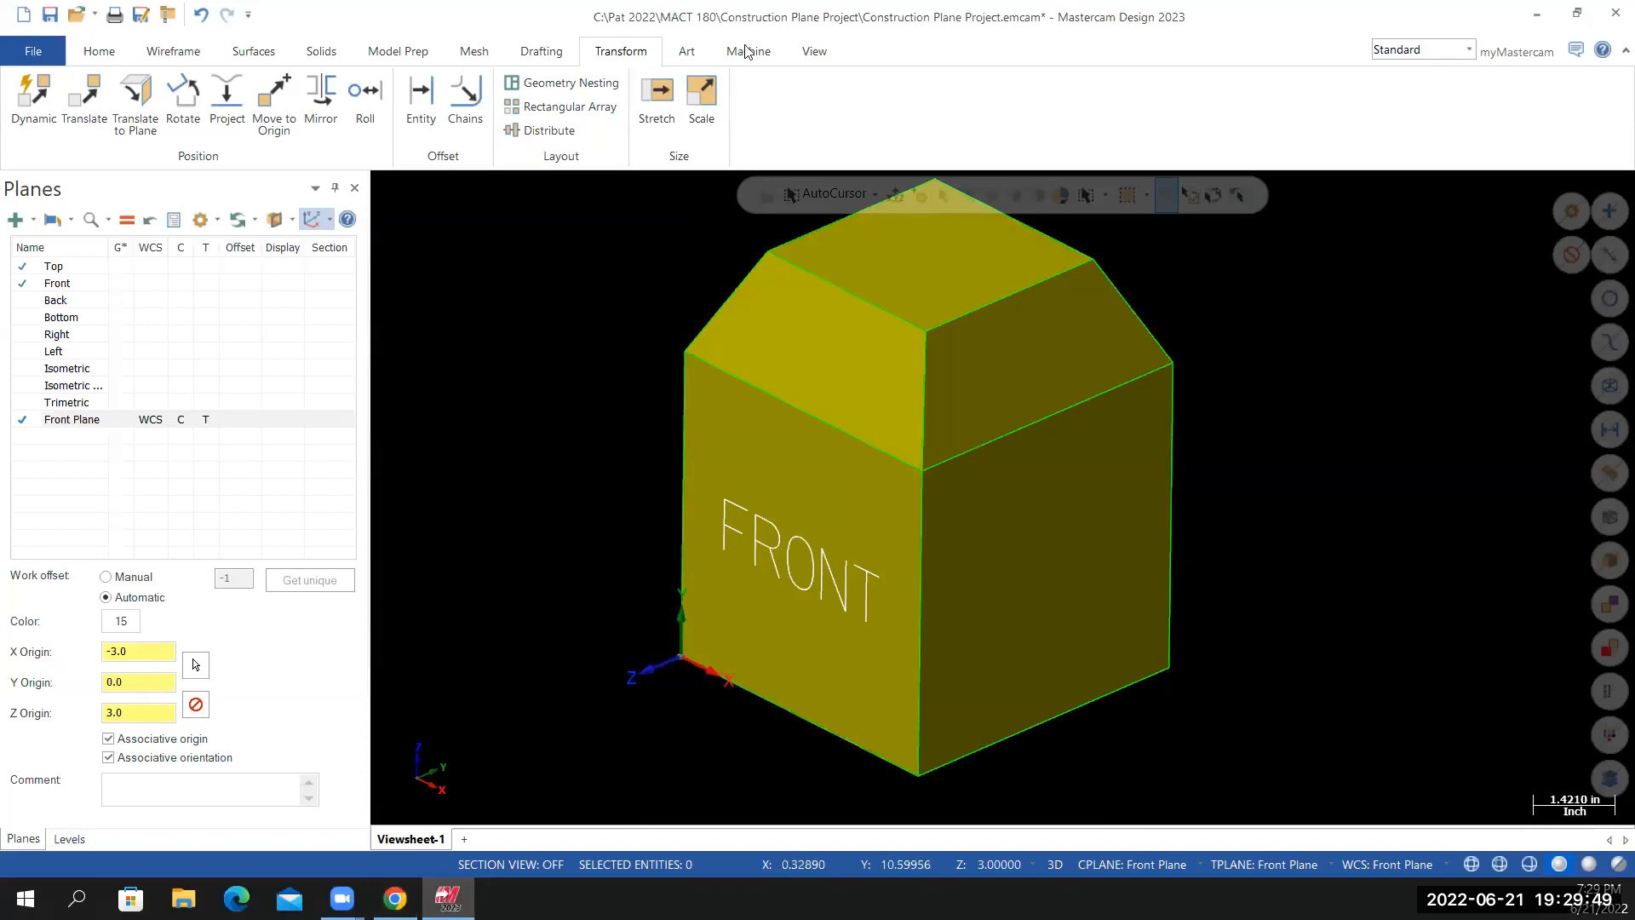
Toggle the display of the Planes manager off and back on
left_click(814, 53)
left_click(854, 132)
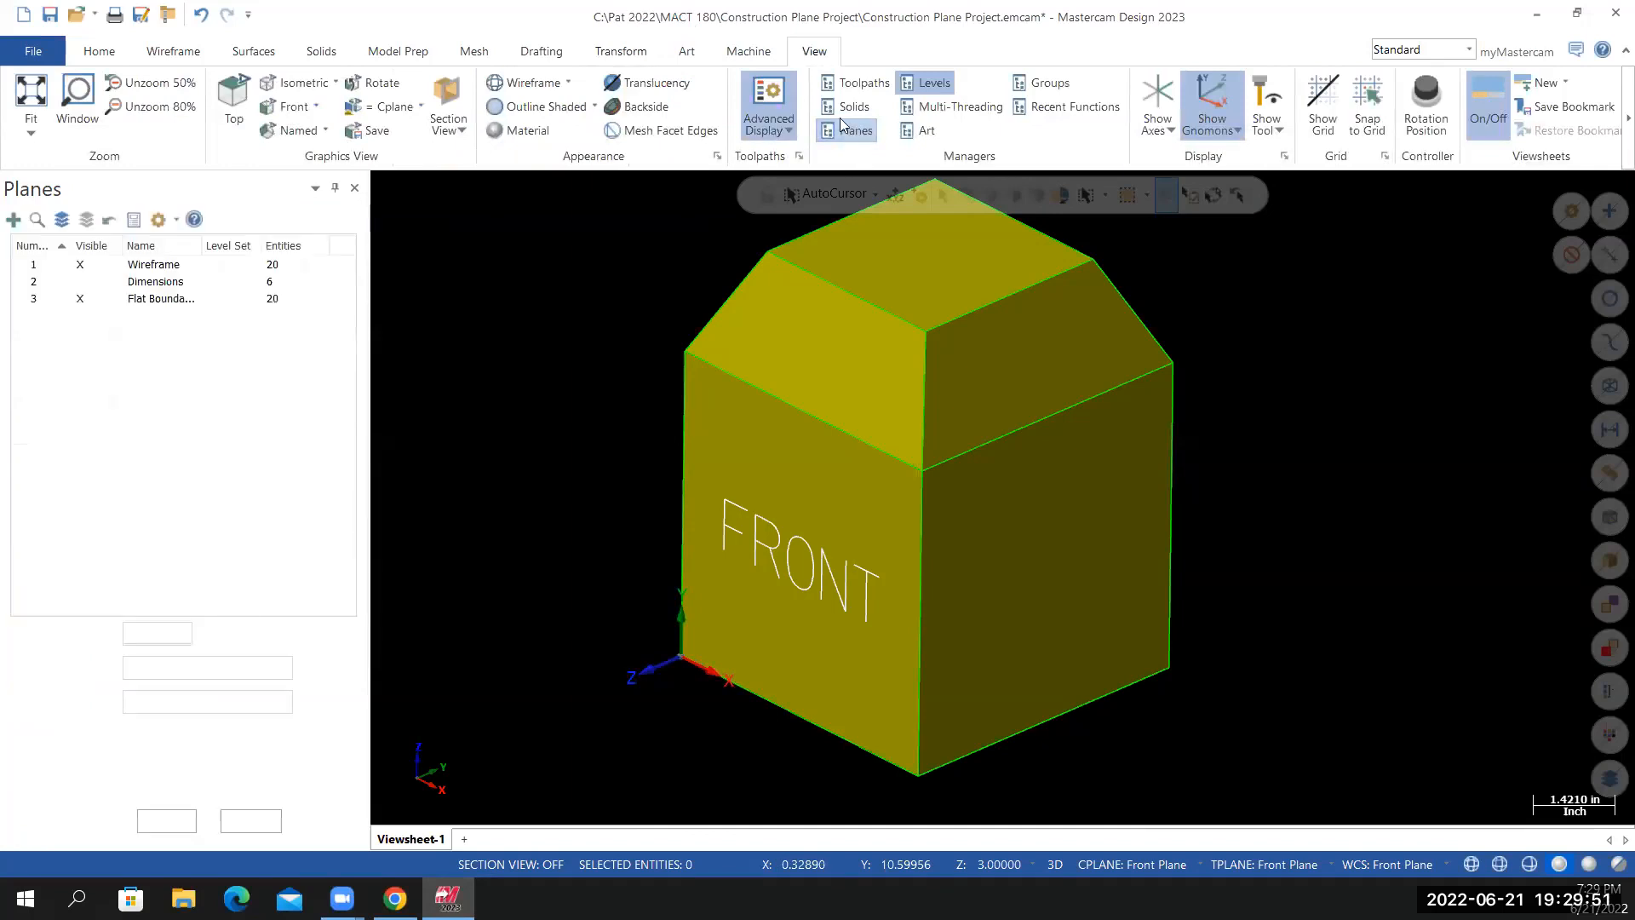
left_click(854, 132)
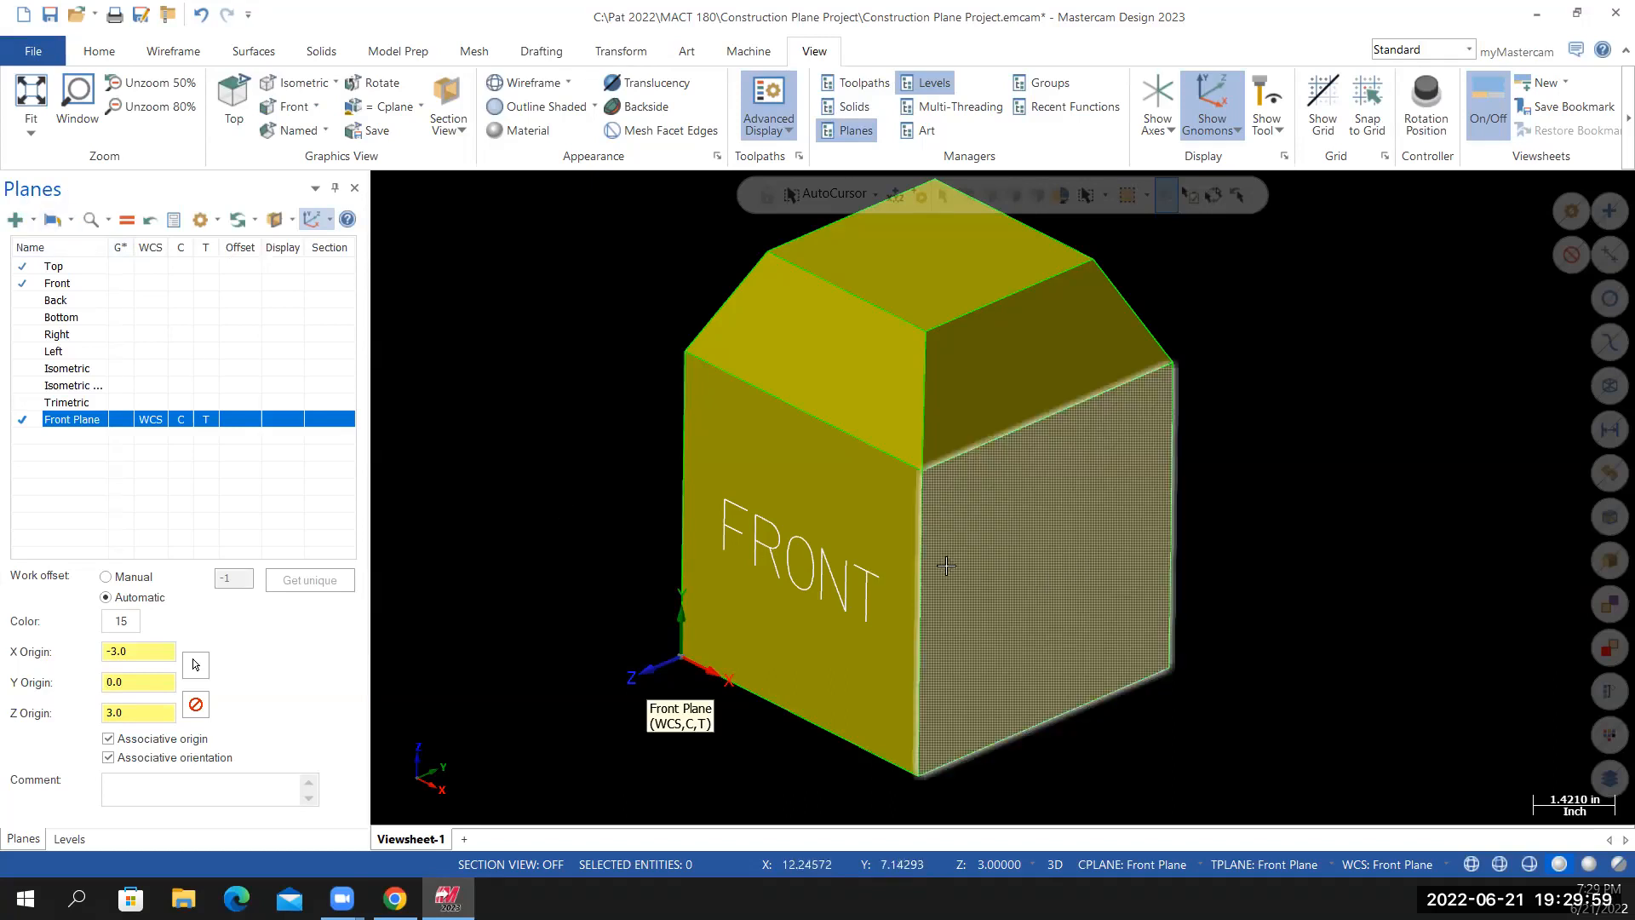
Create a new plane from geometry on the block's right side face using plane 1 of 8, and name it R Side Plane
left_click(34, 221)
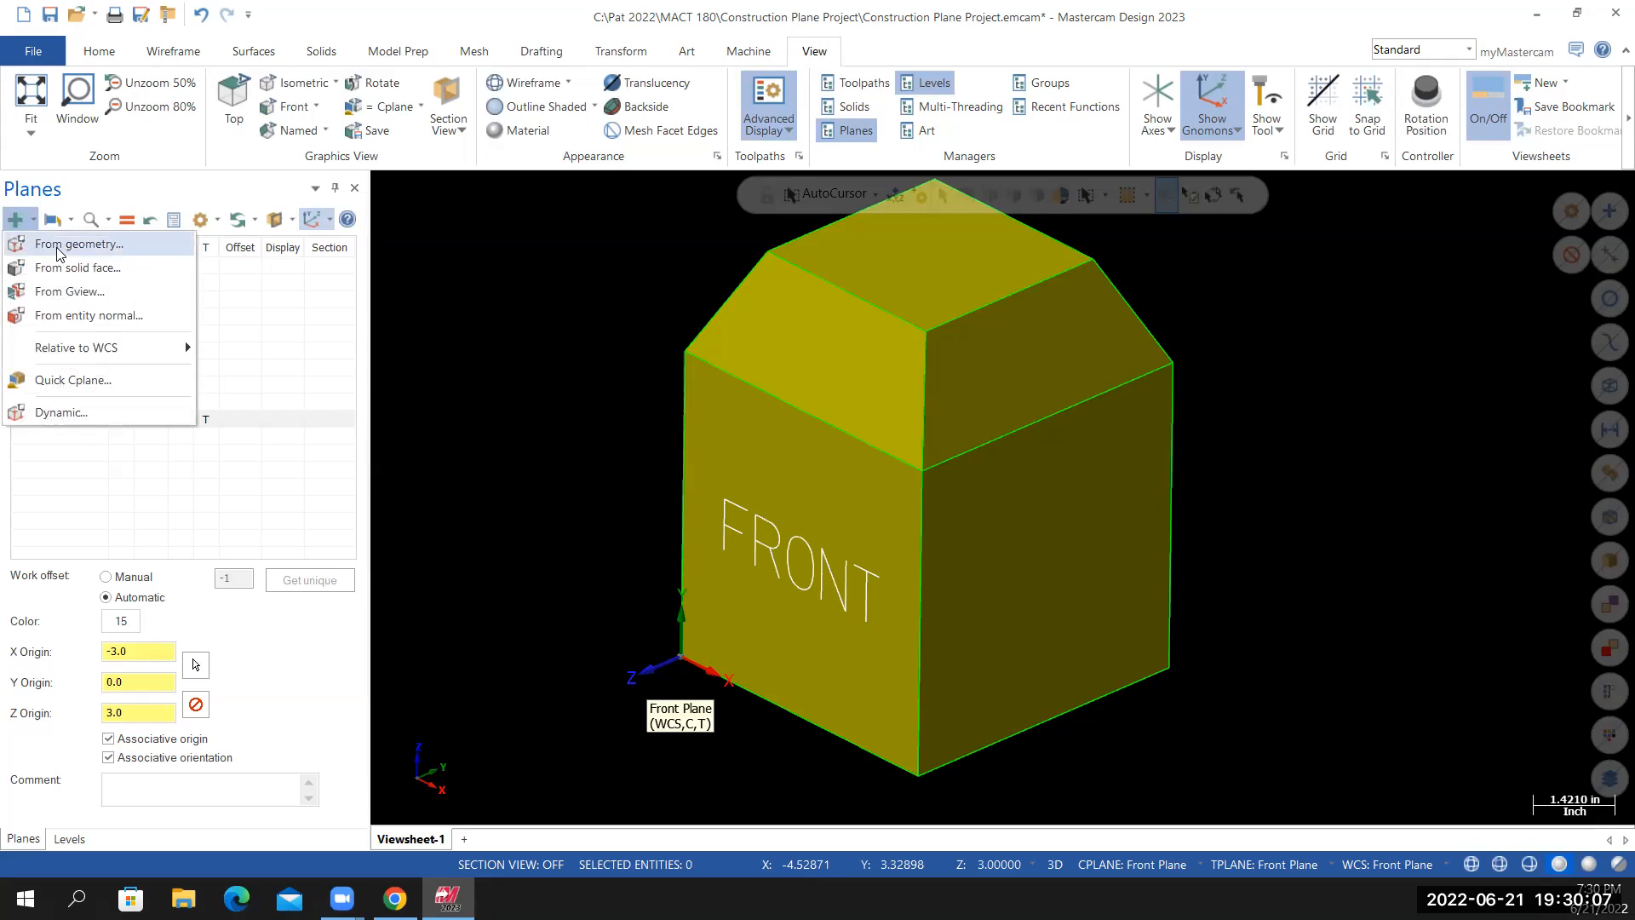
left_click(59, 247)
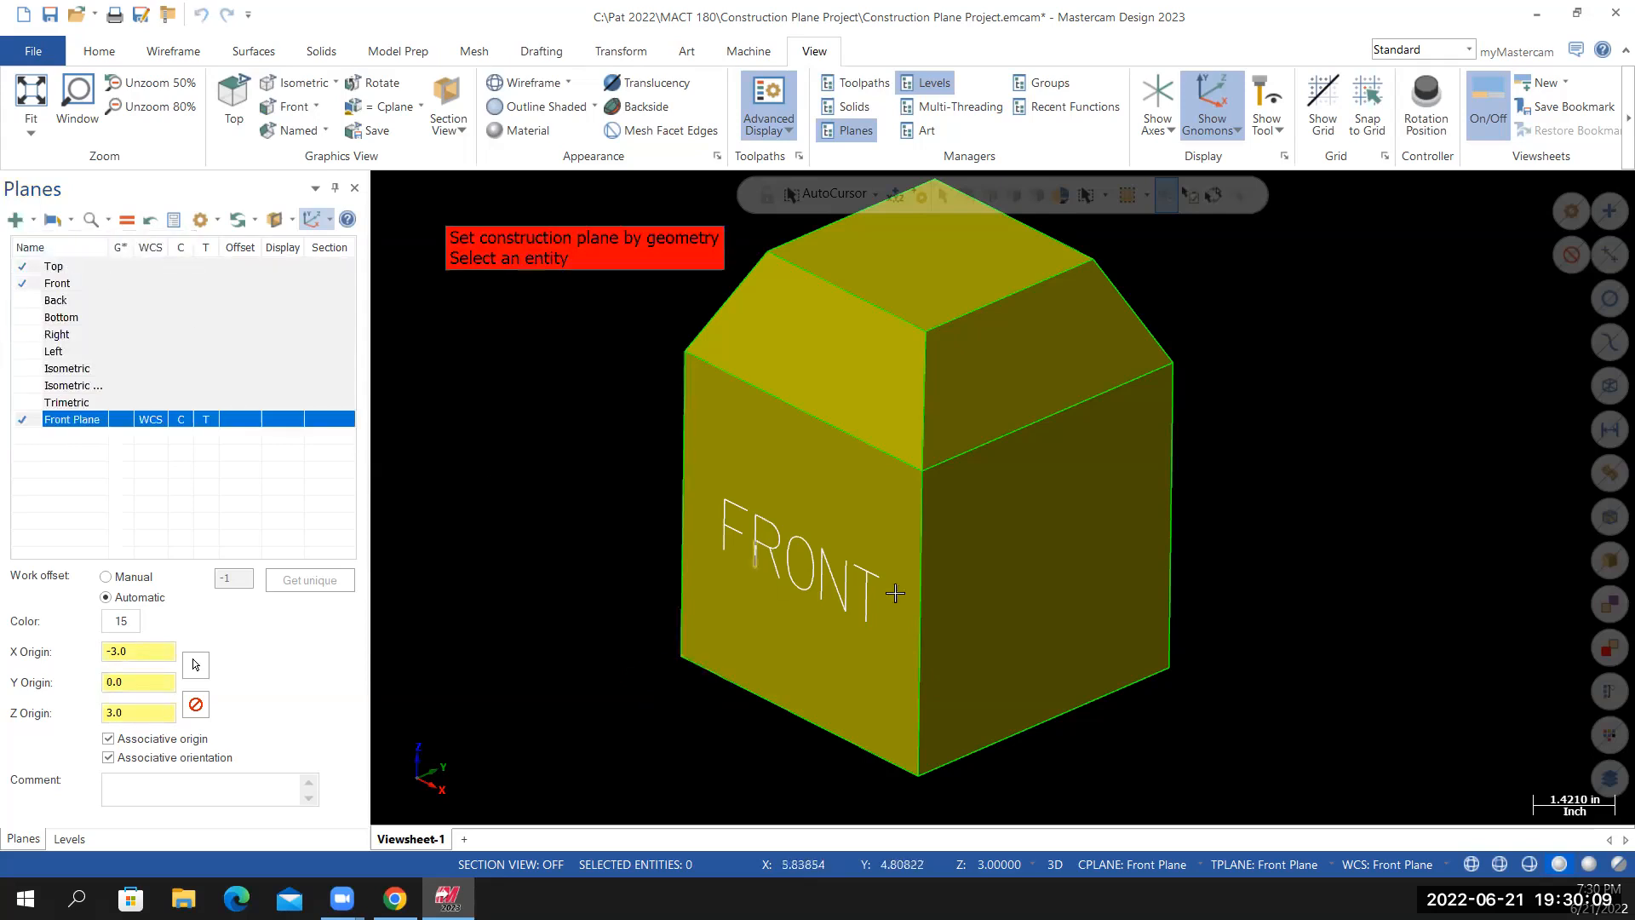
left_click(1037, 575)
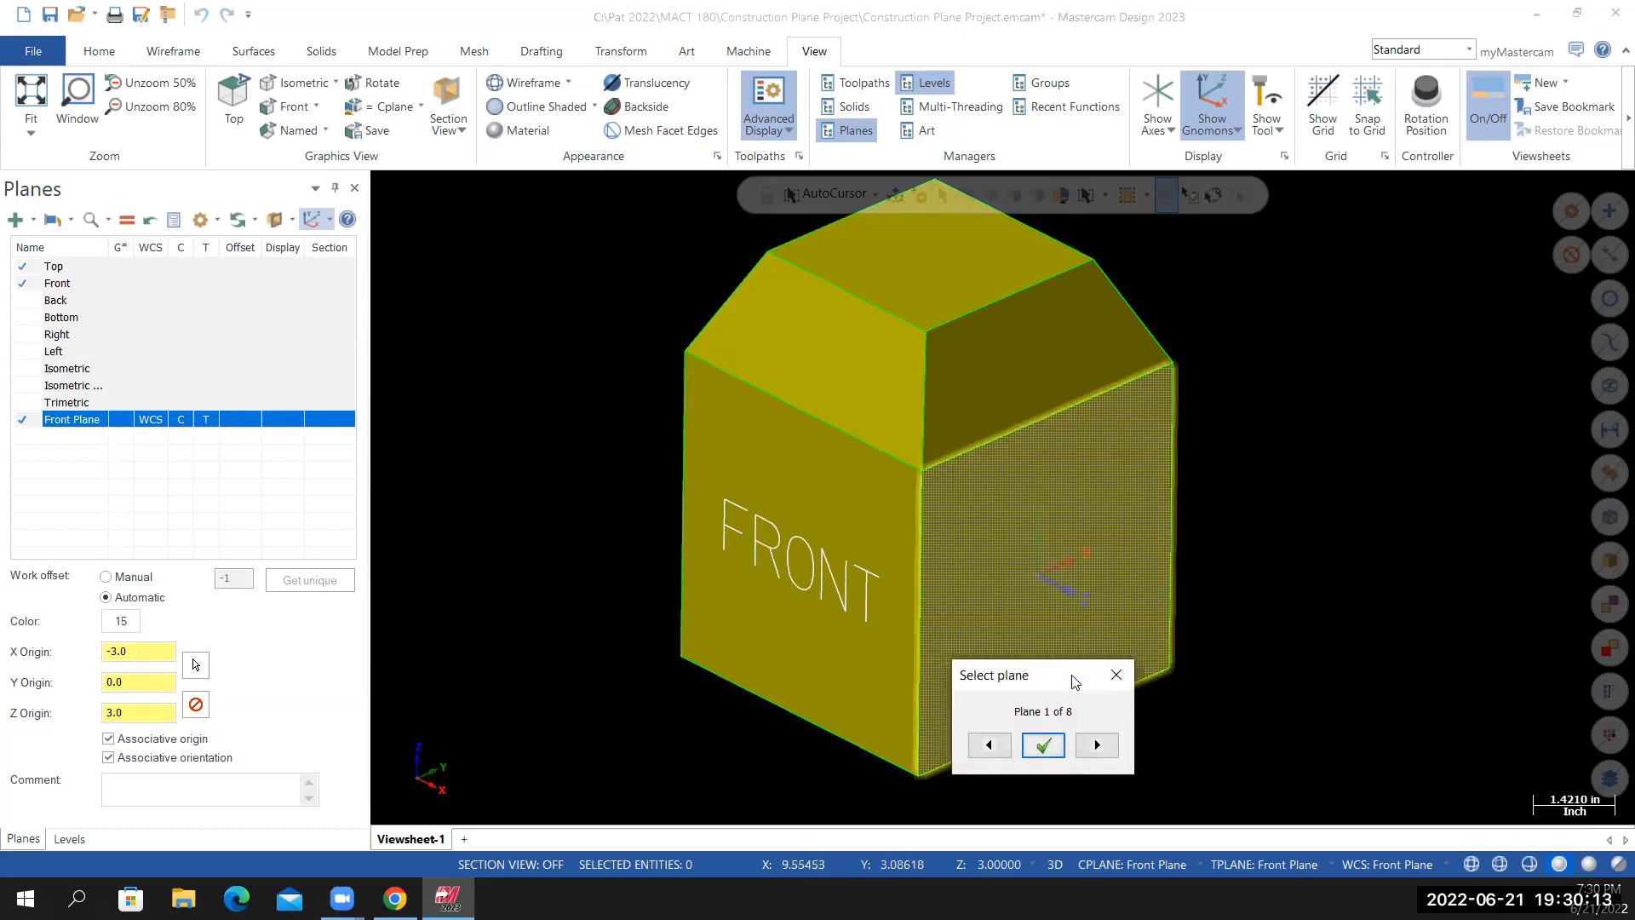
scroll(1107, 698, "up", 3)
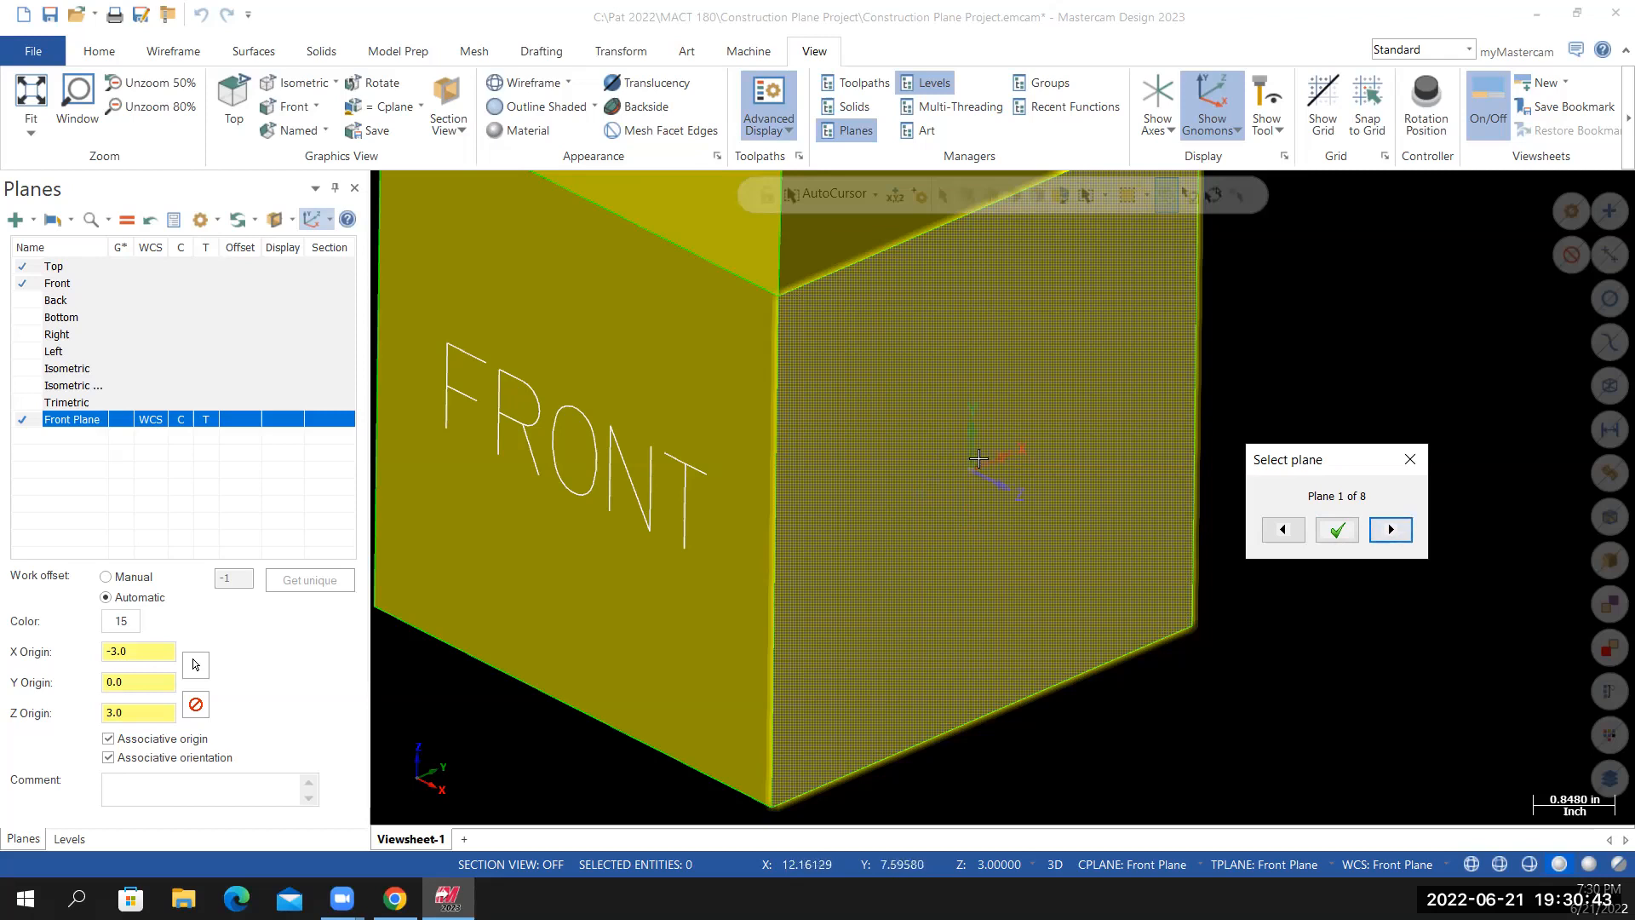
middle_click_drag(1114, 658, 1184, 748)
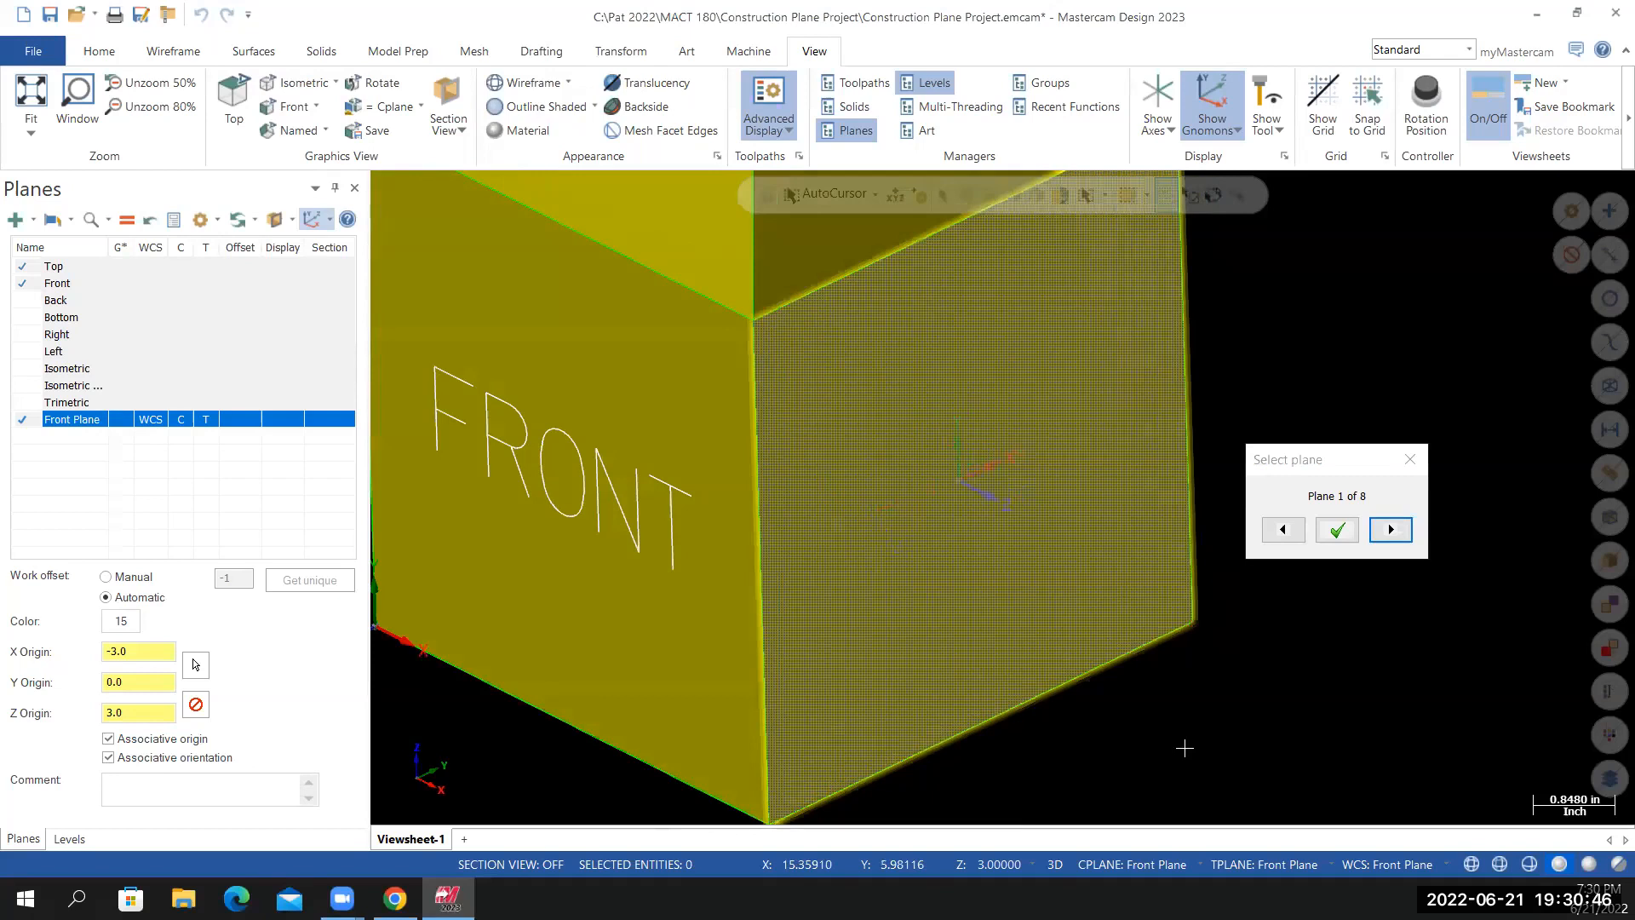
left_click(1339, 531)
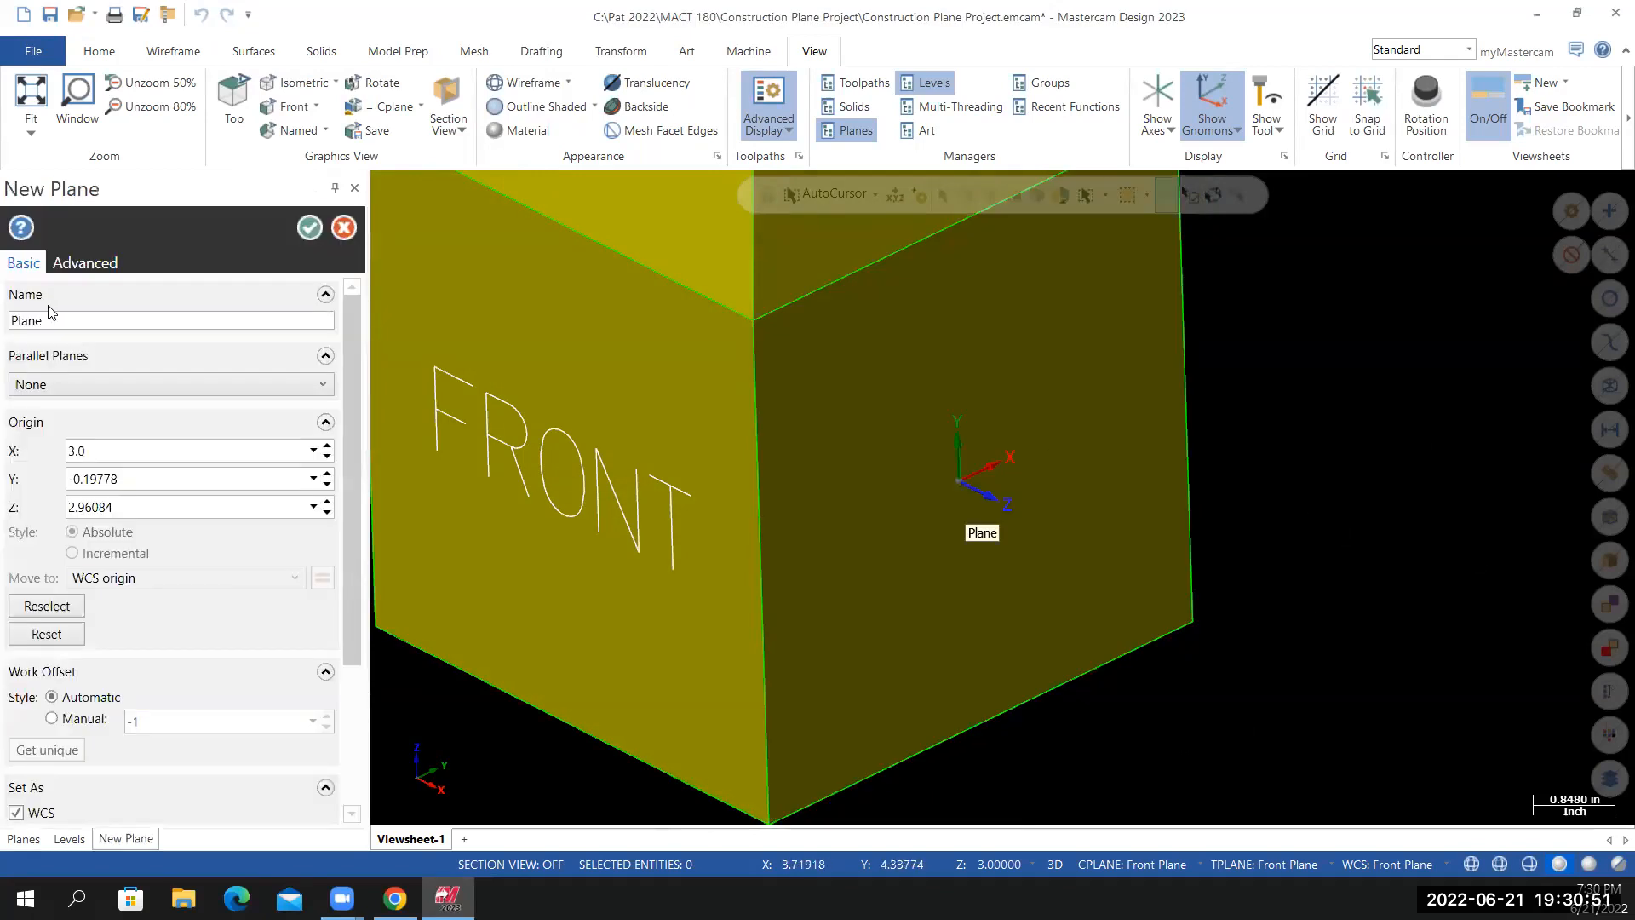
double_click(48, 320)
type("r")
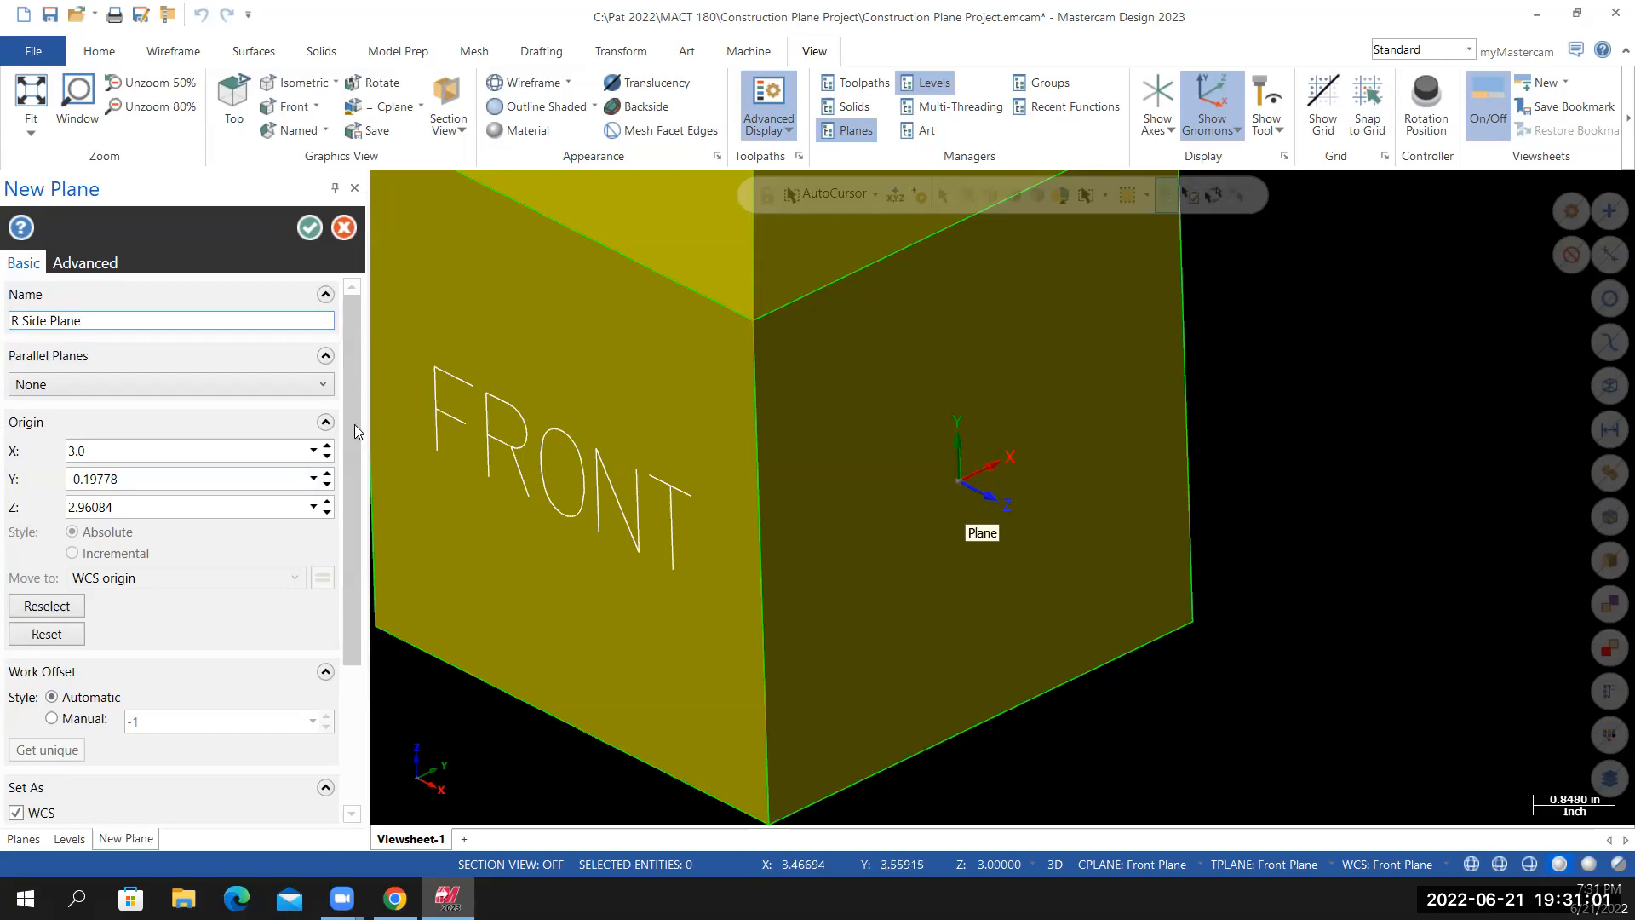
Relocate the R Side Plane origin to the lower corner shared by the front and right faces at X 3.0, Y -3.0, Z 0.0
scroll(356, 431, "down", 3)
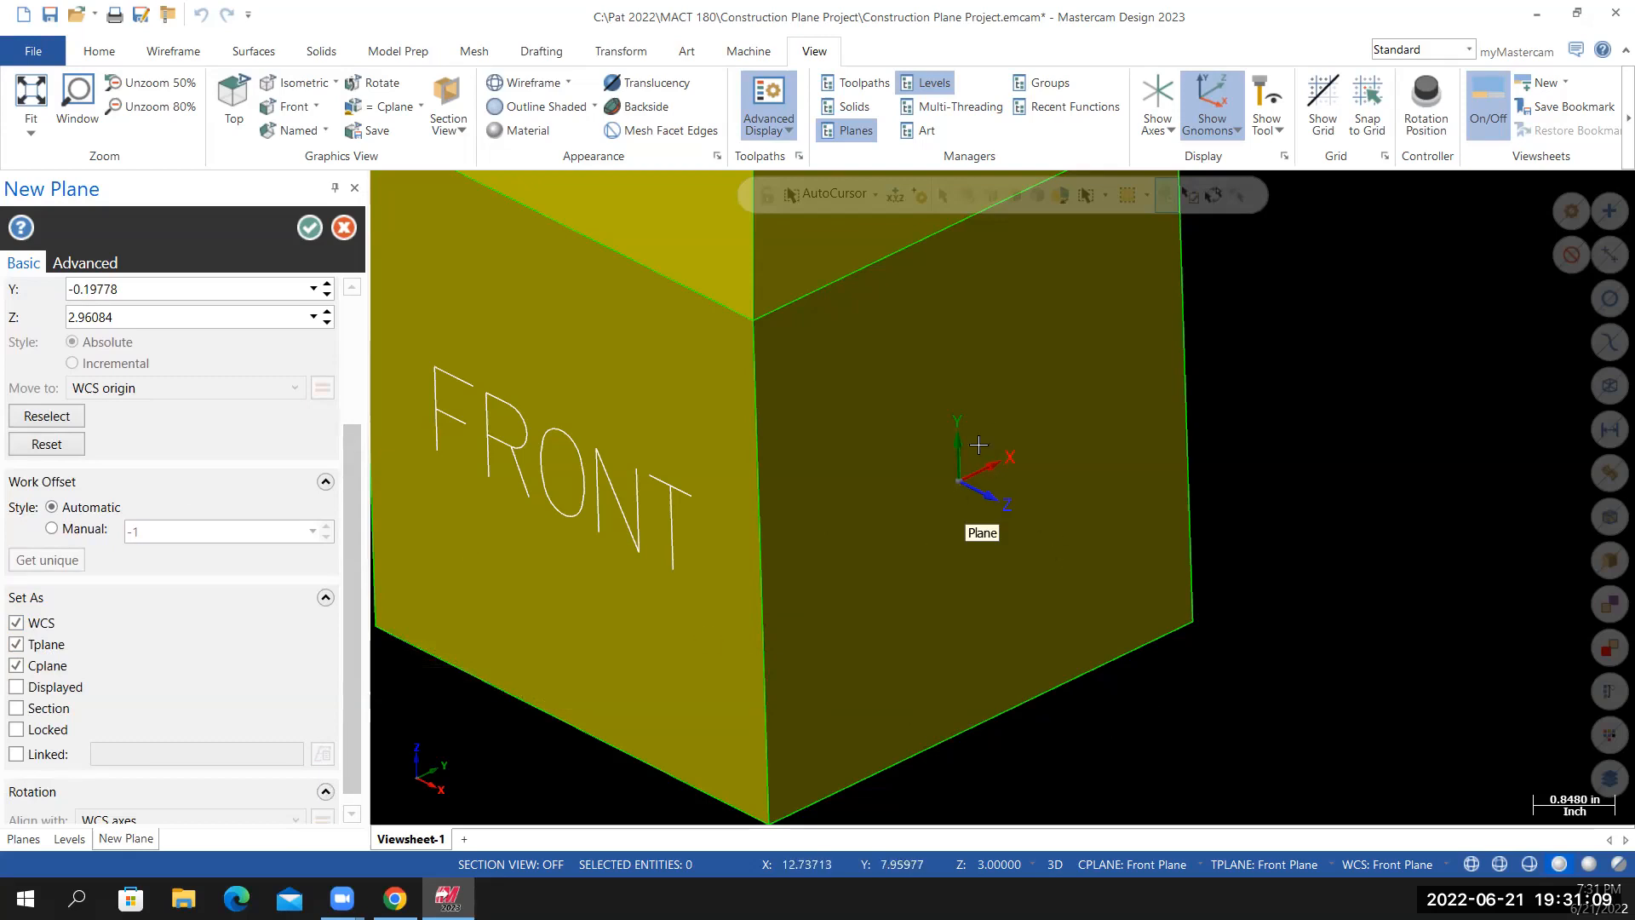
left_click(41, 422)
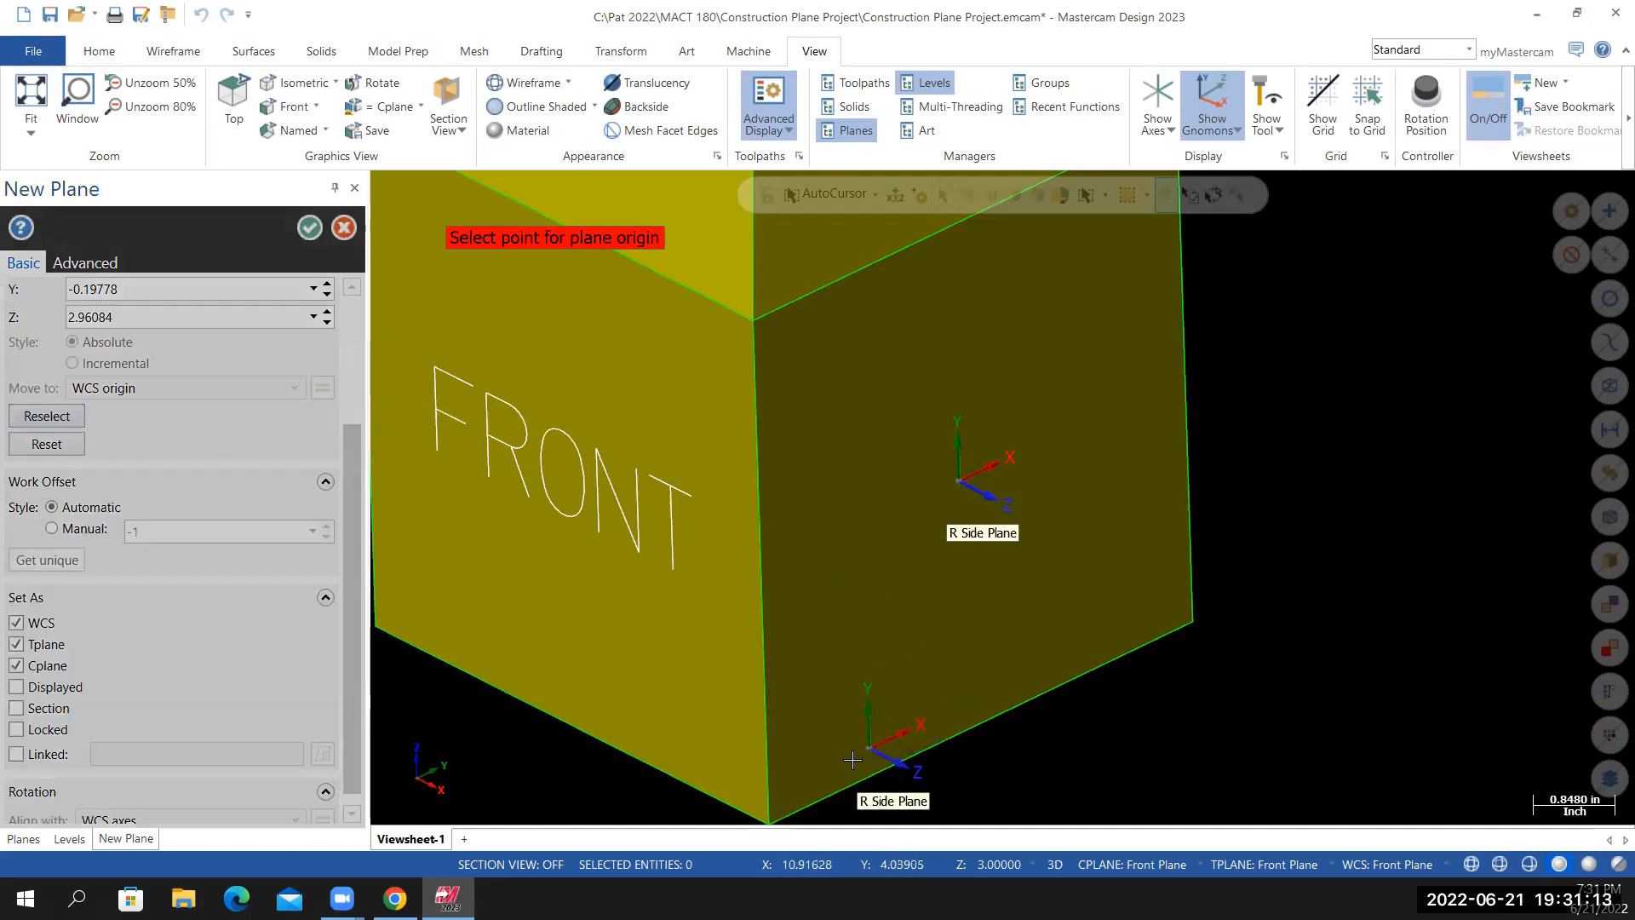
scroll(832, 795, "down", 3)
scroll(832, 795, "up", 1)
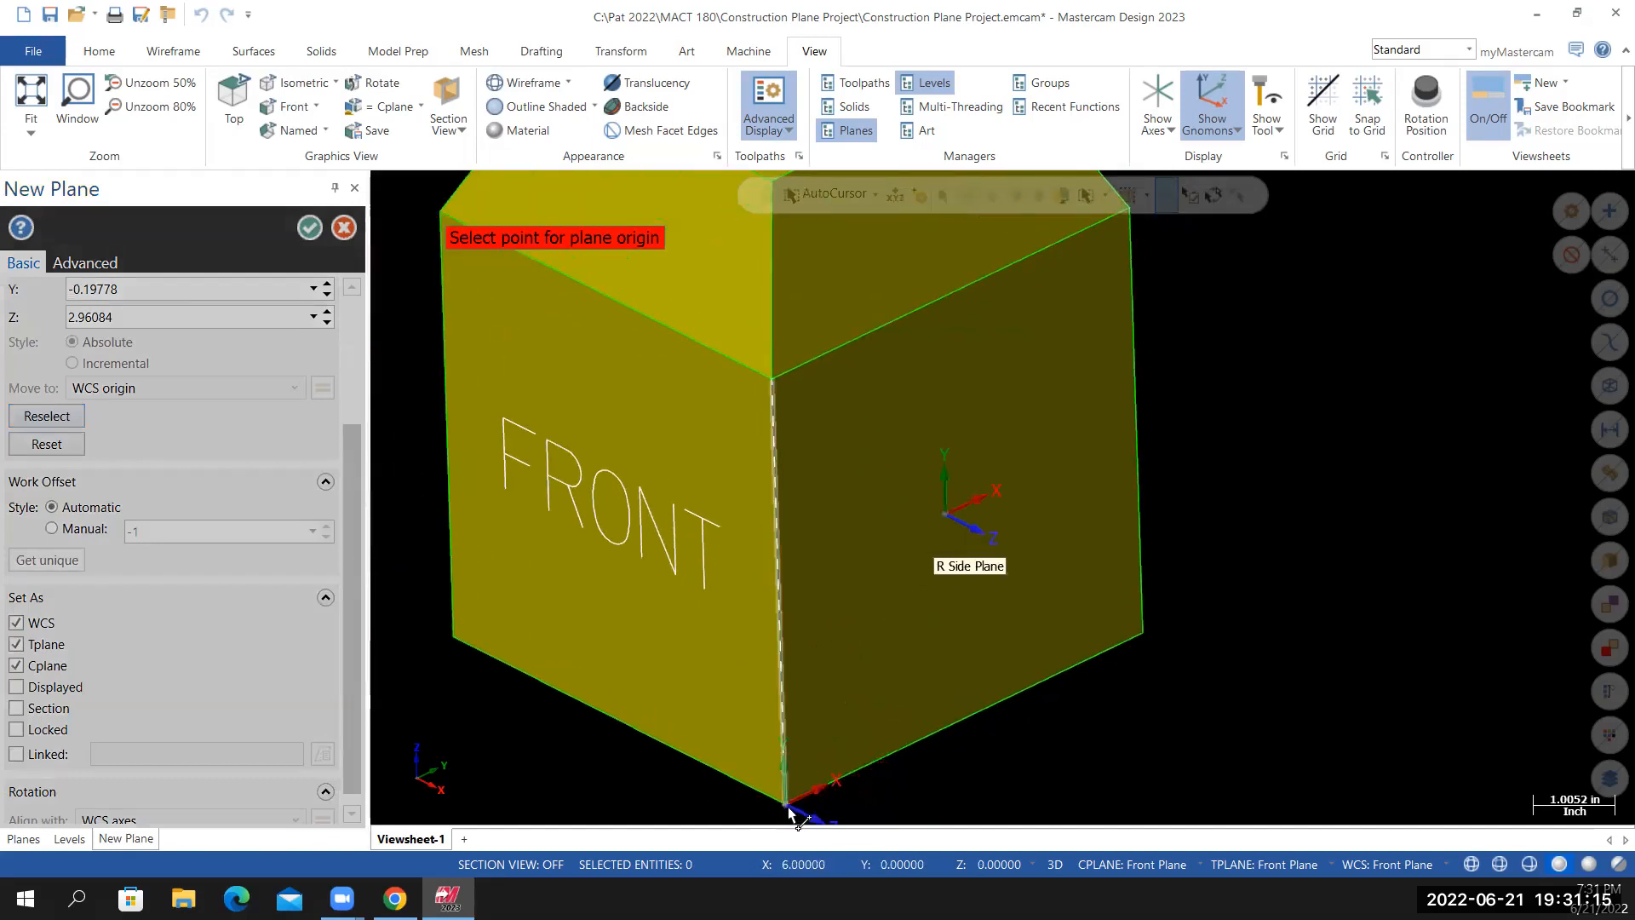
left_click(789, 806)
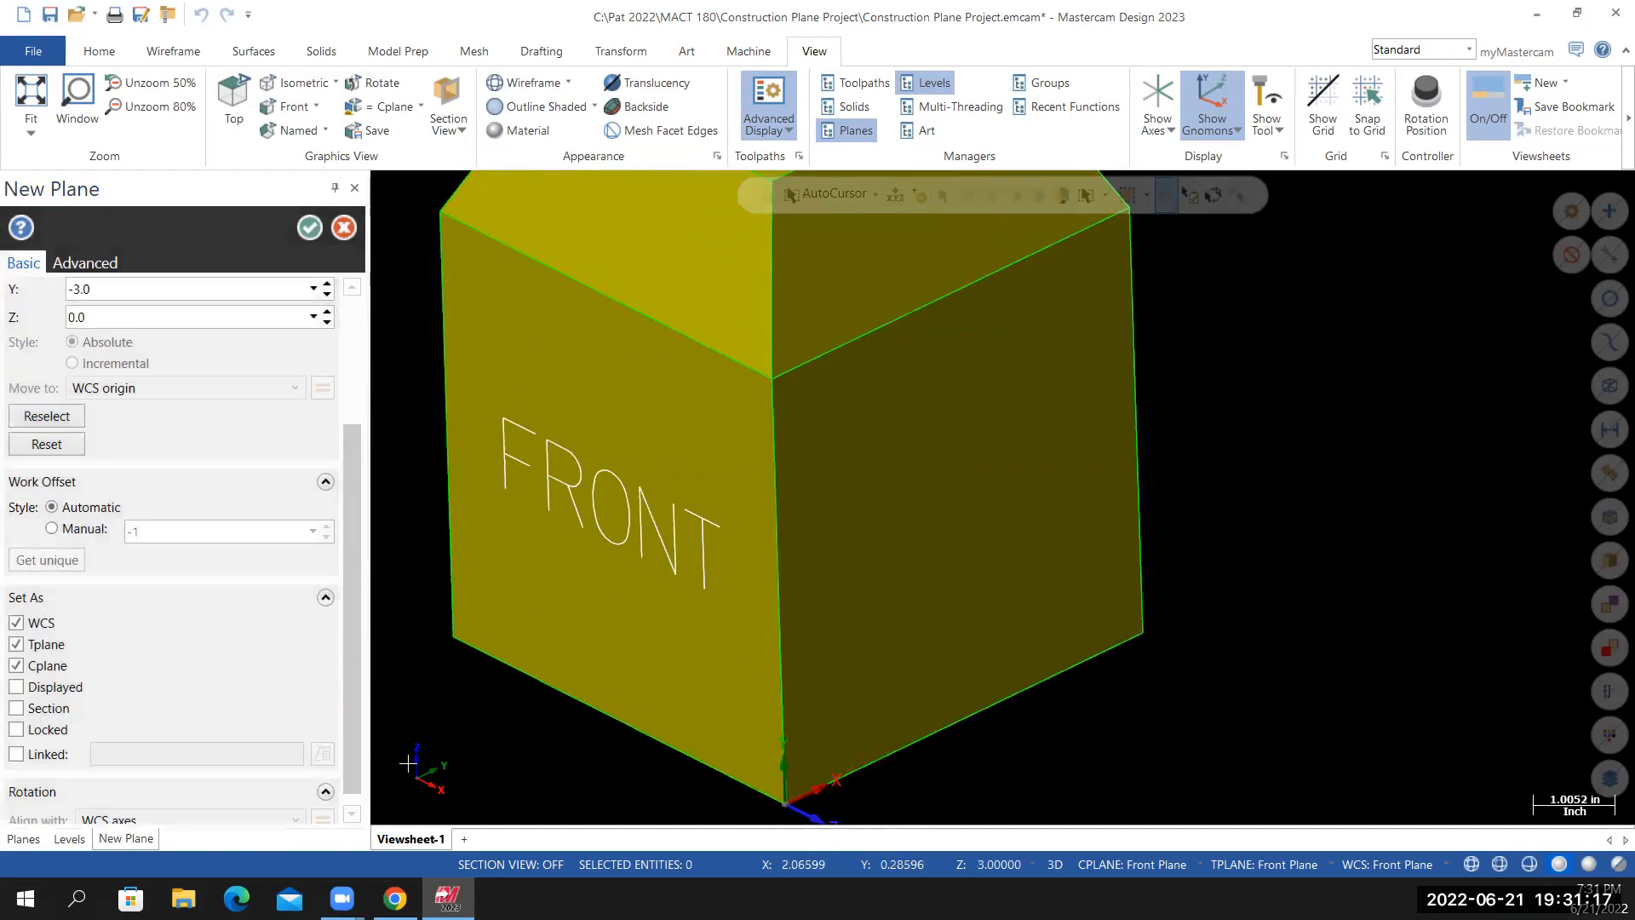
left_click_drag(351, 554, 350, 425)
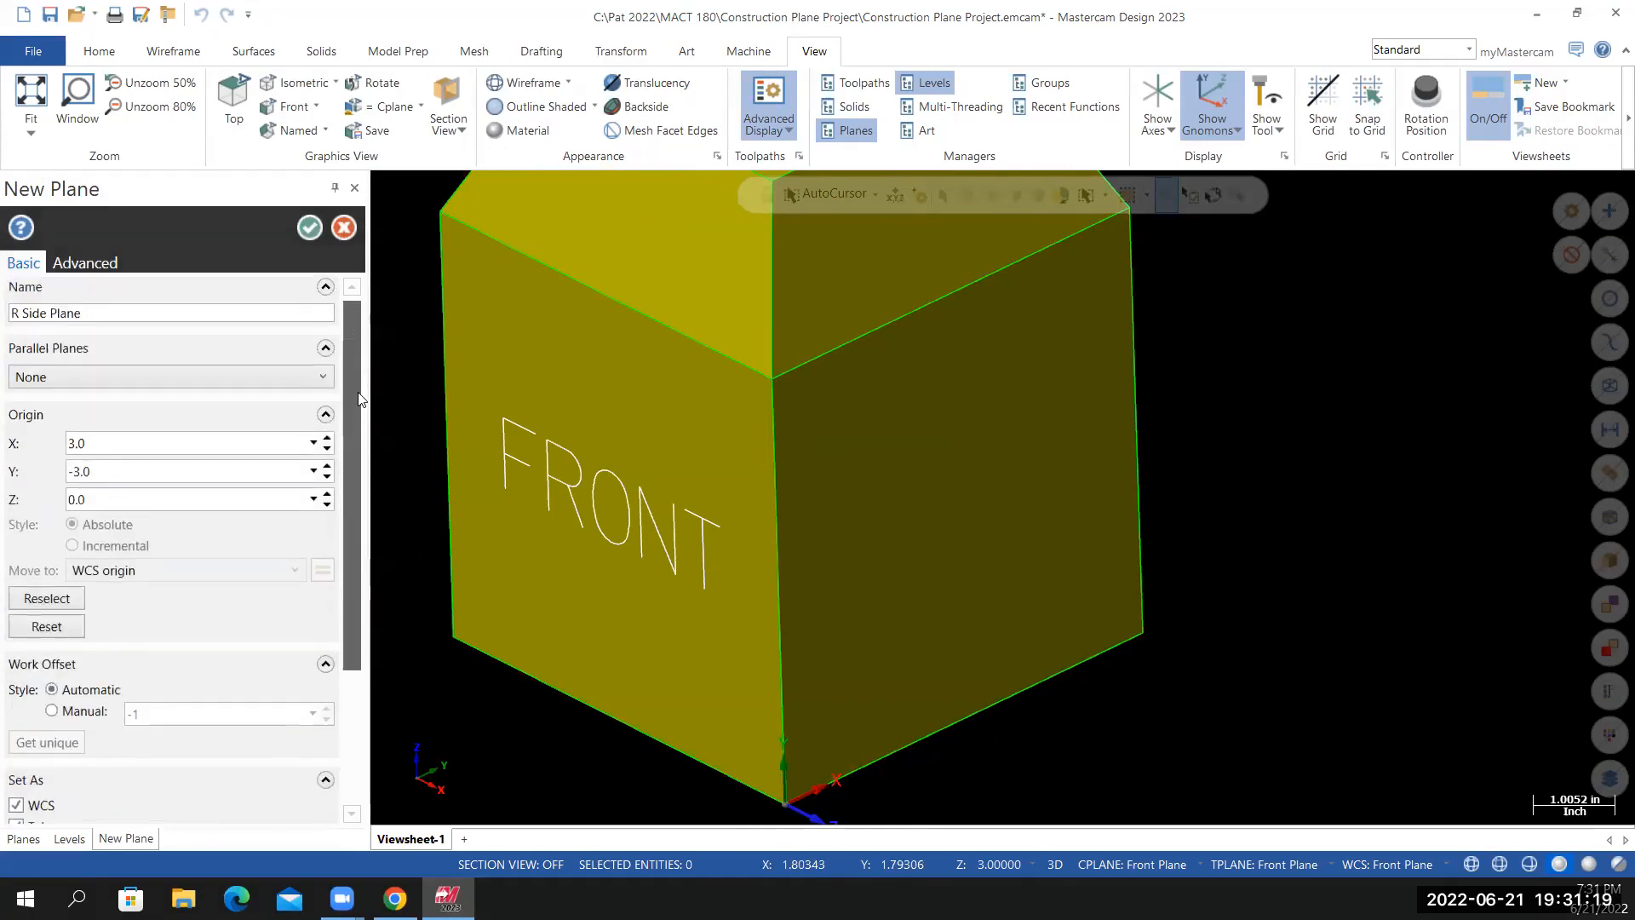
left_click(310, 227)
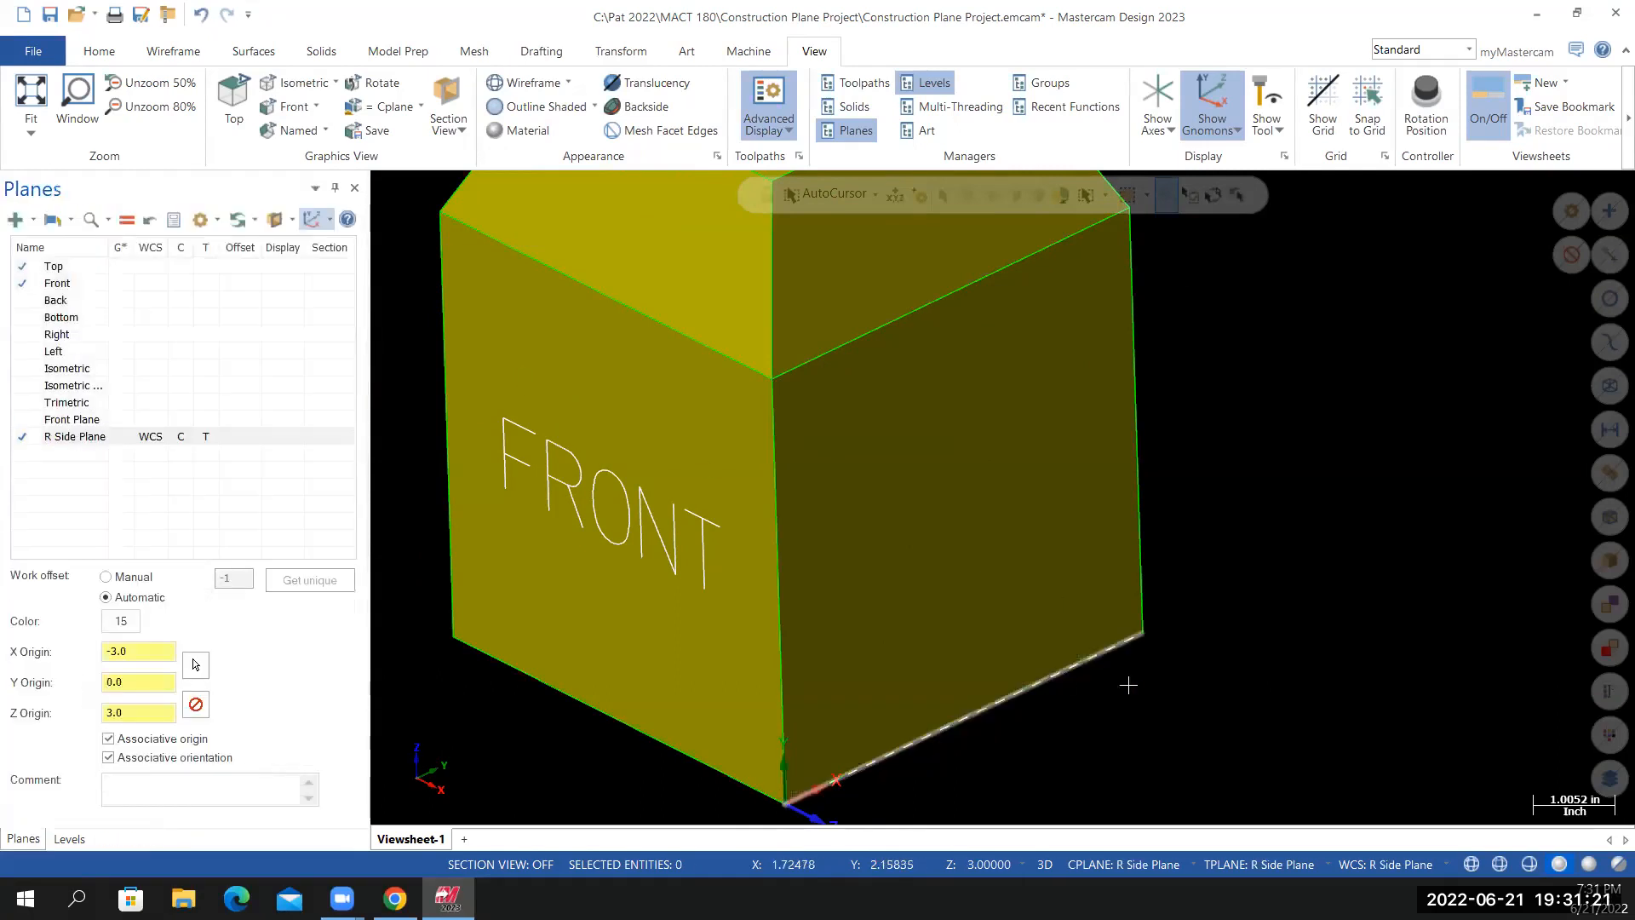
Draw a two-endpoint line across the right side face, joining the midpoints of its two vertical edges
middle_click_drag(1223, 642, 1069, 685)
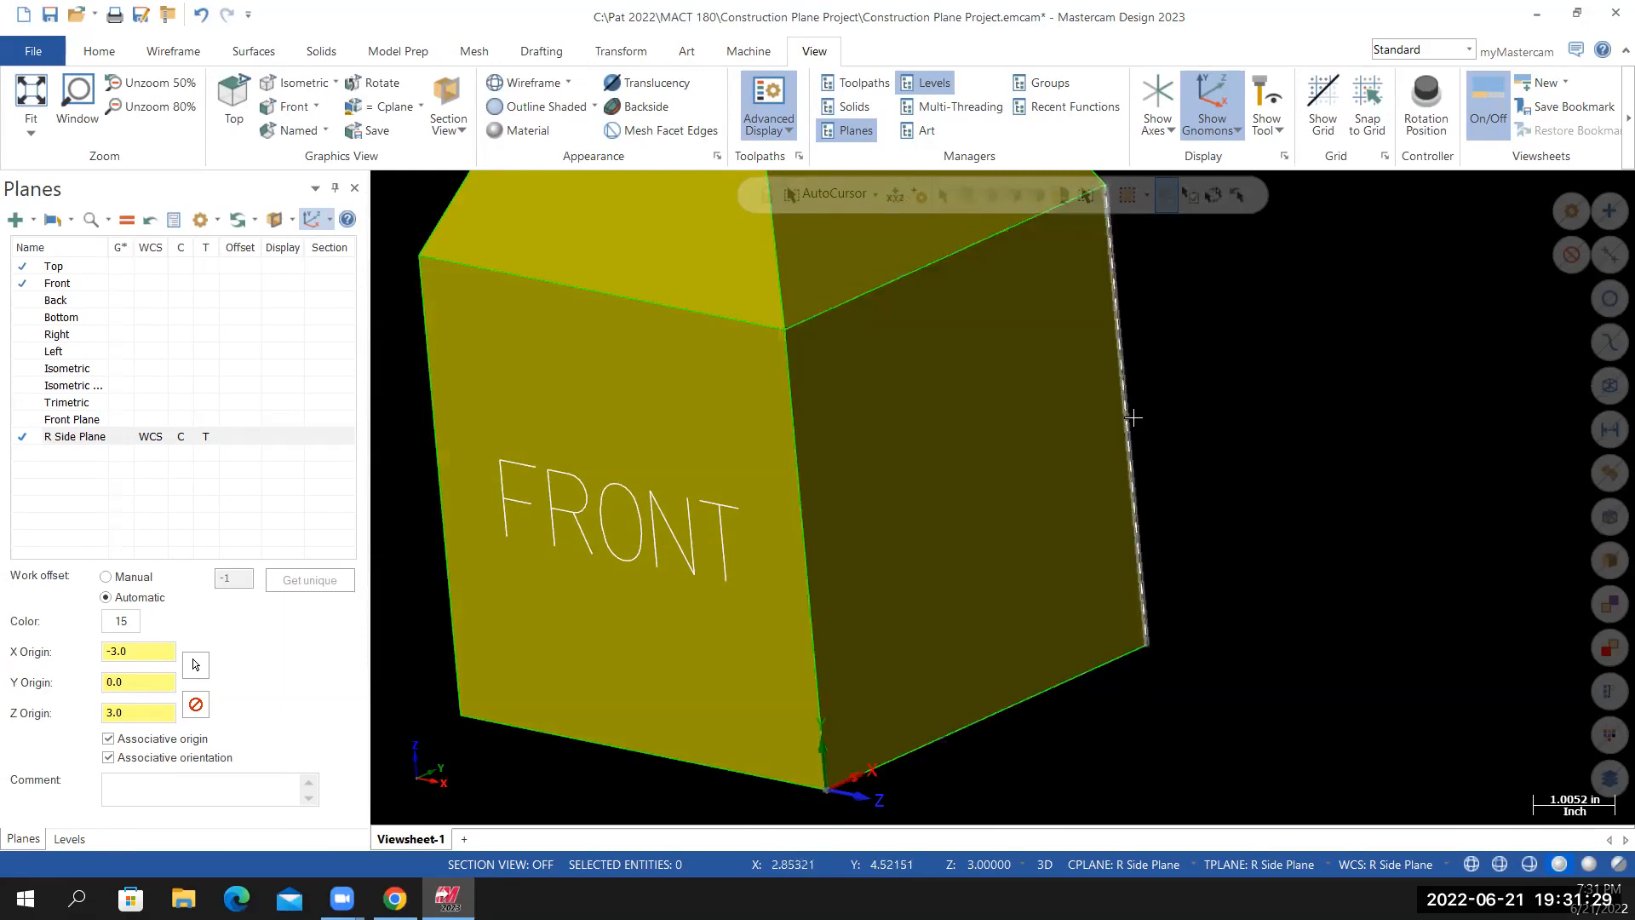
left_click(169, 53)
left_click(149, 102)
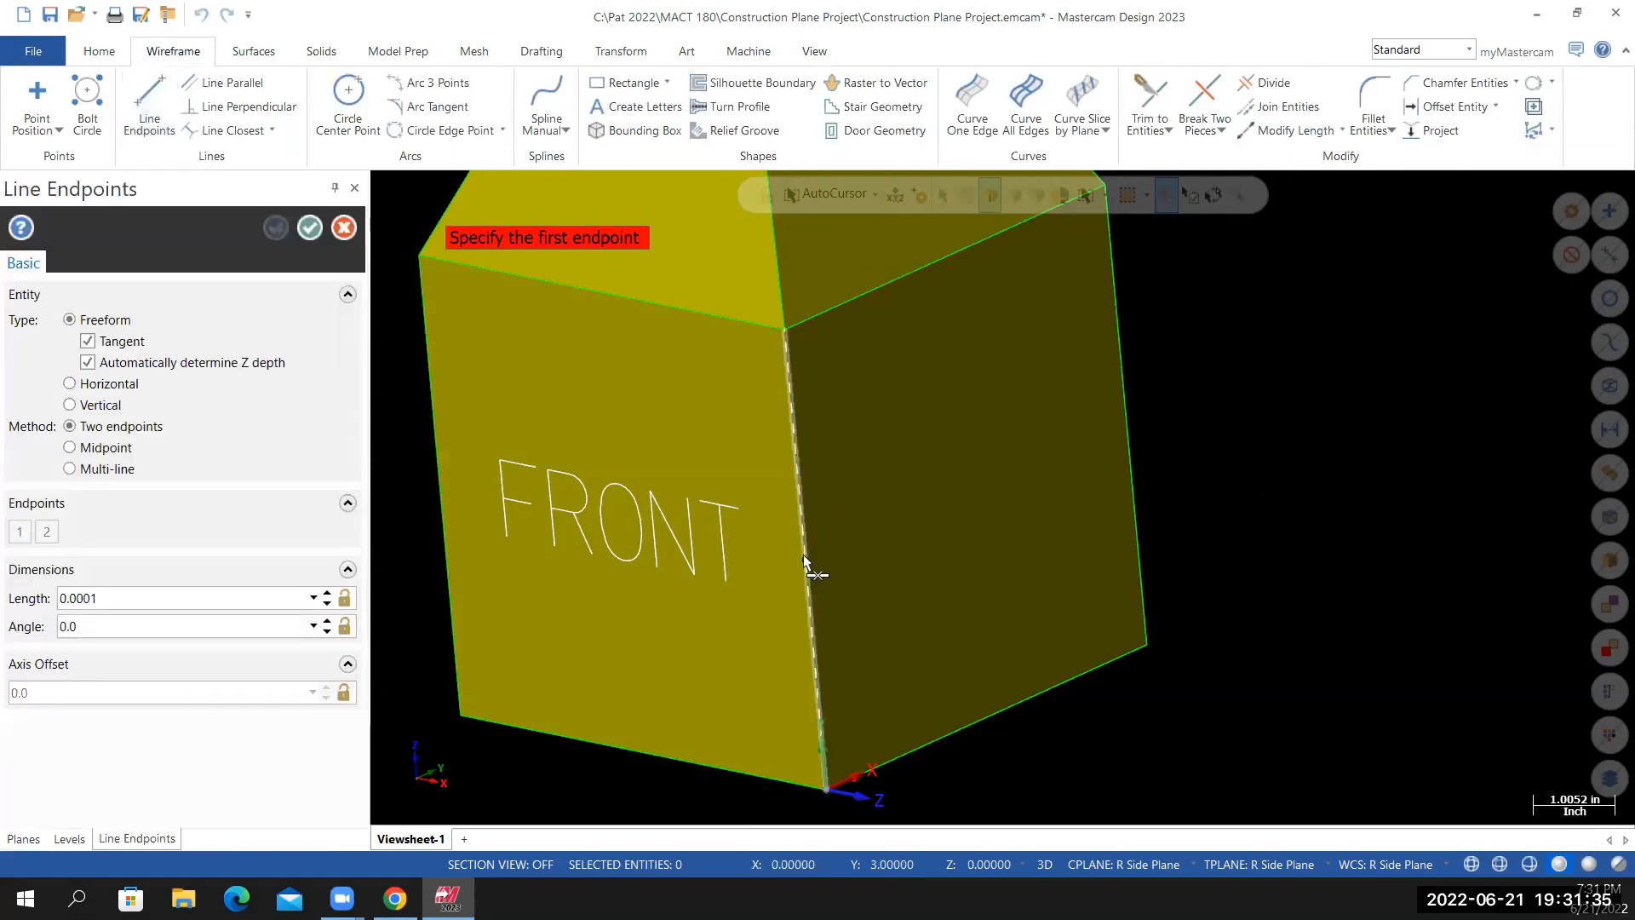
left_click(807, 560)
left_click(1128, 431)
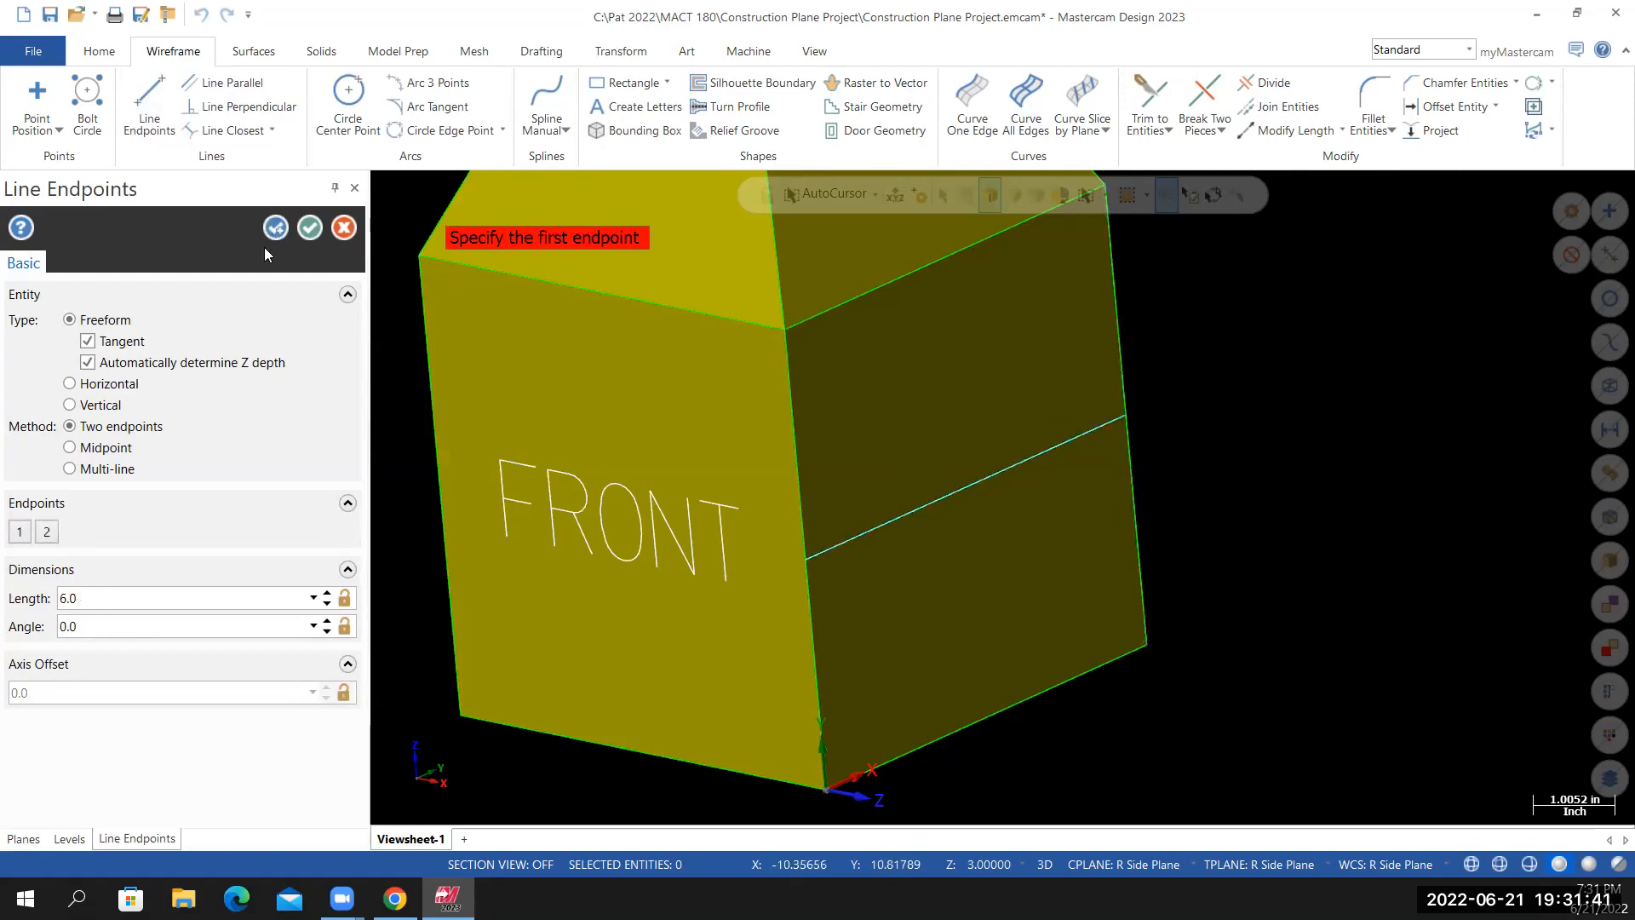
left_click(309, 229)
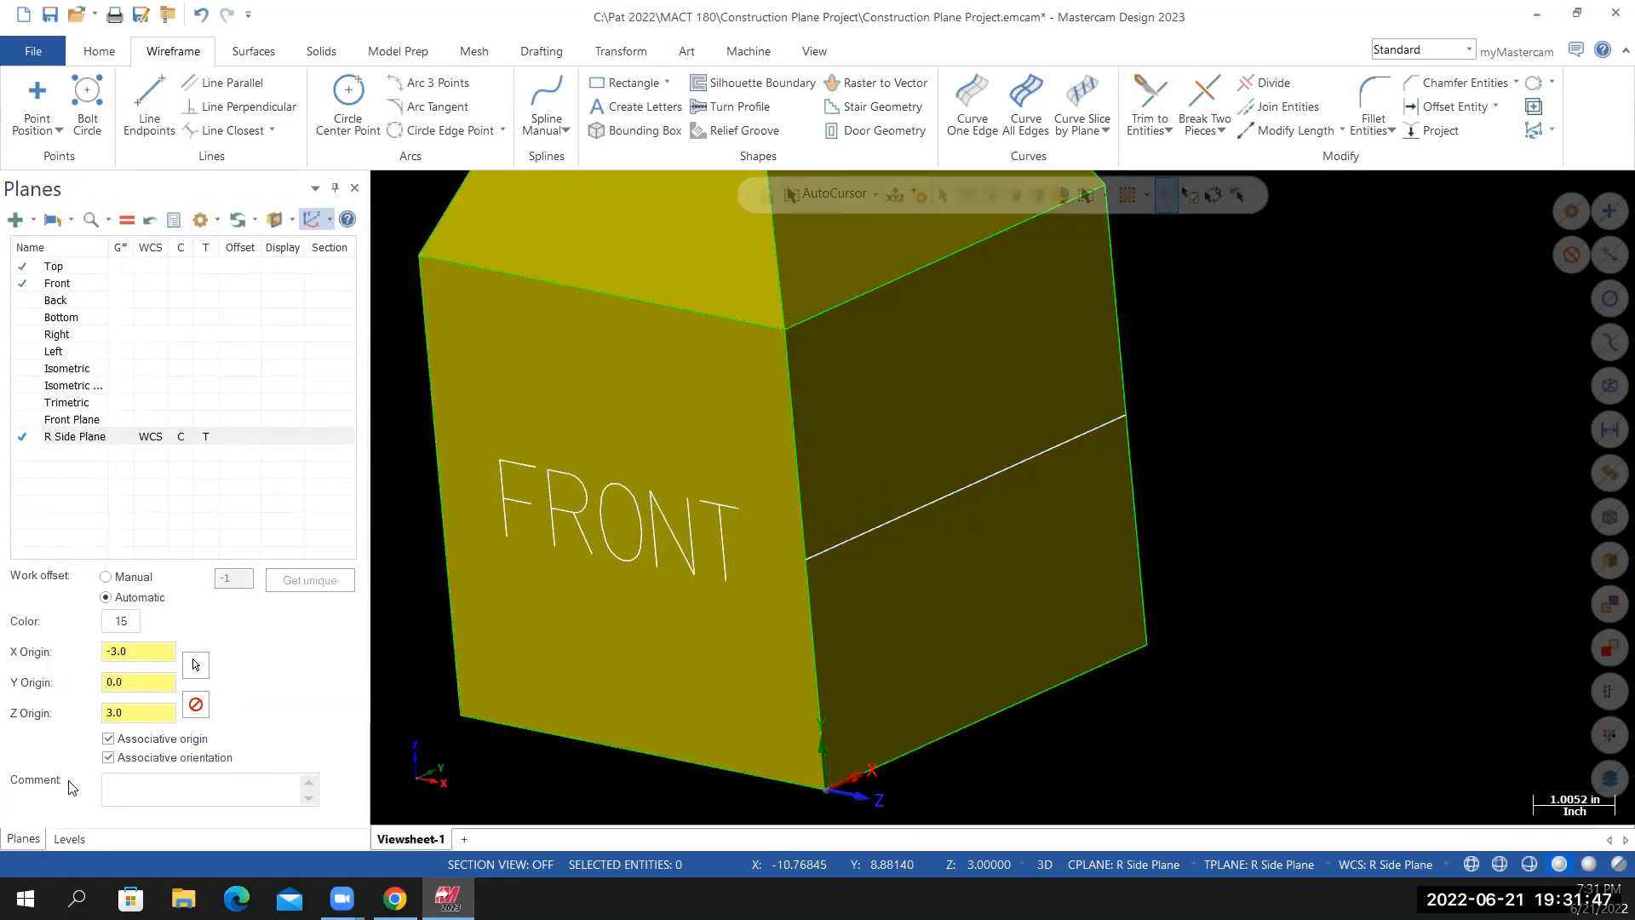
Make level 11, R Side, the active level and create the letters R SIDE in Mastercam (Box) Font in the empty space beside the block
left_click(69, 840)
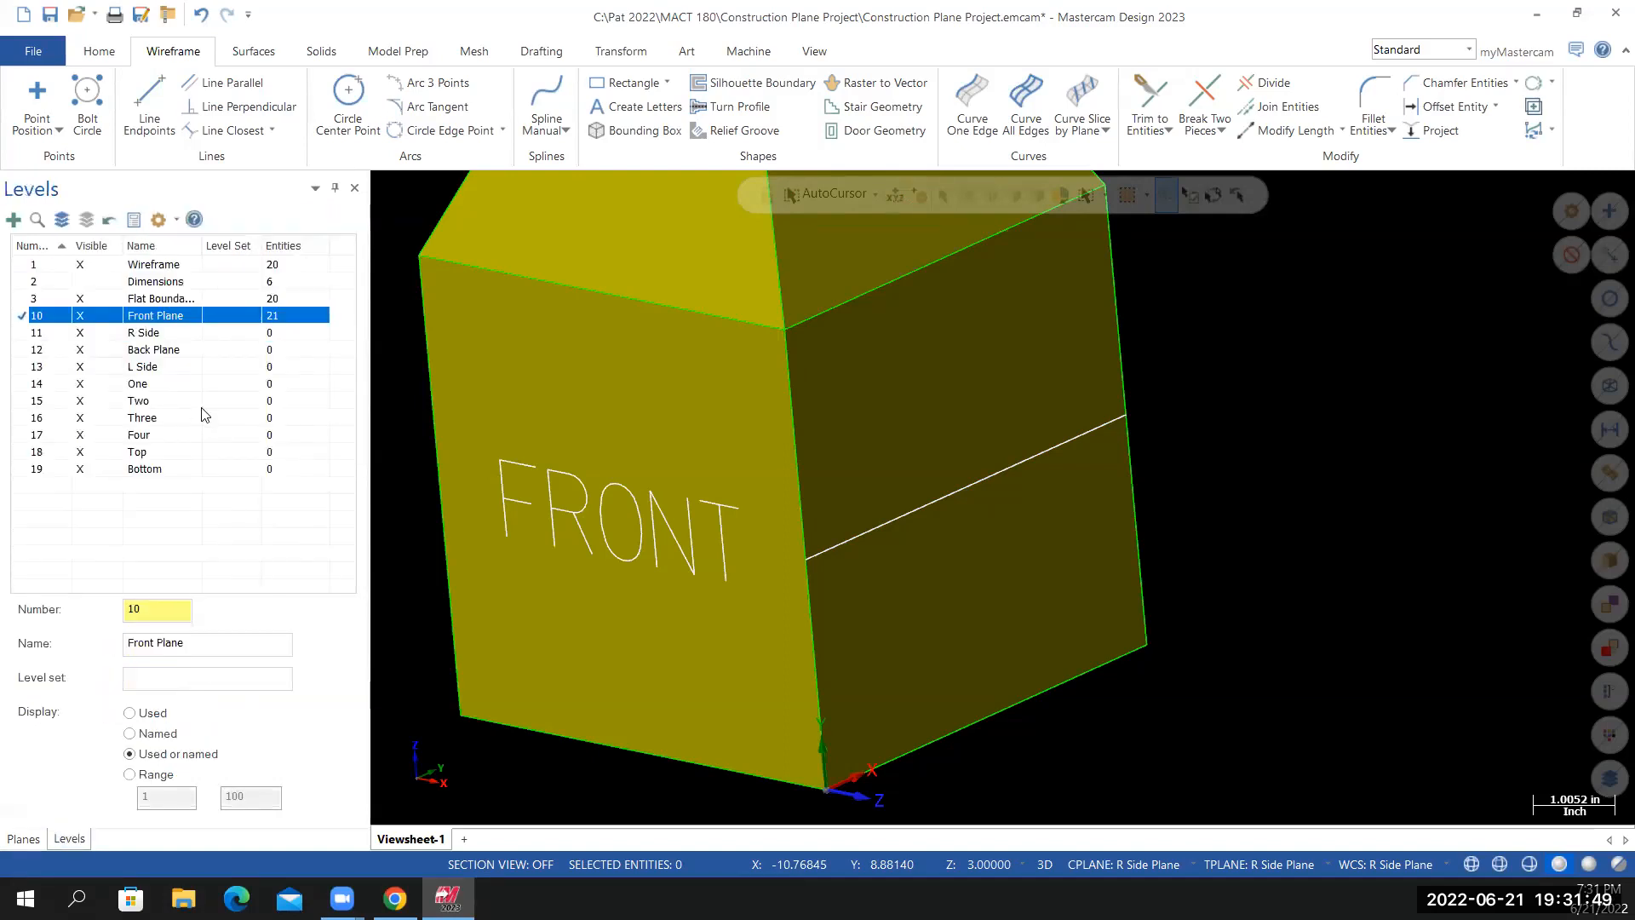
left_click(31, 332)
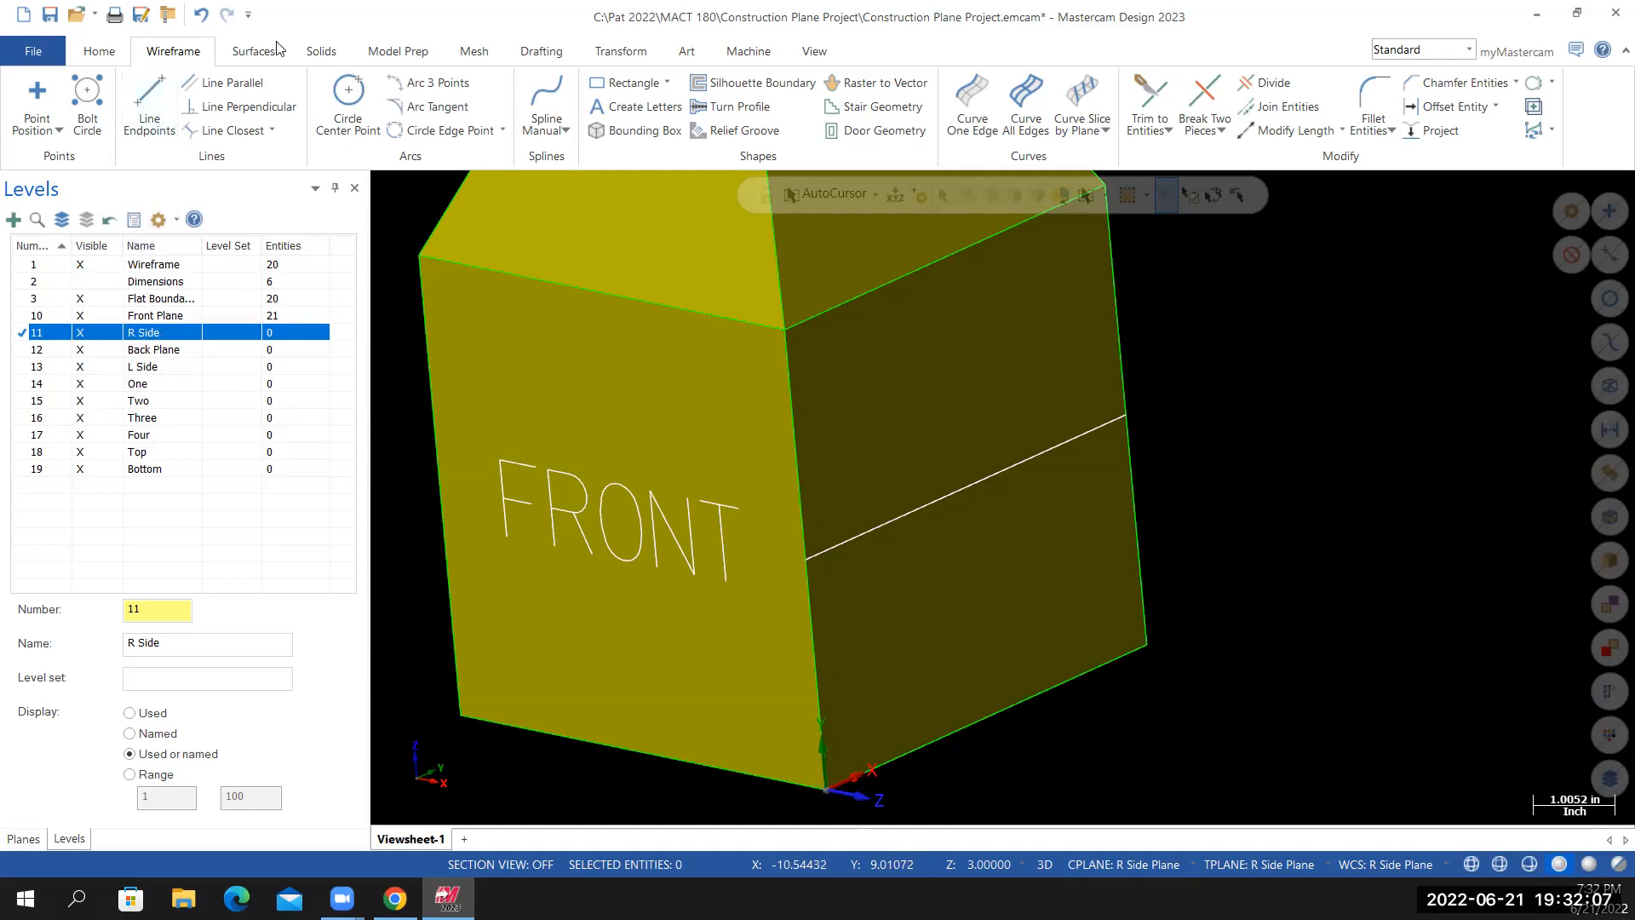
left_click(638, 106)
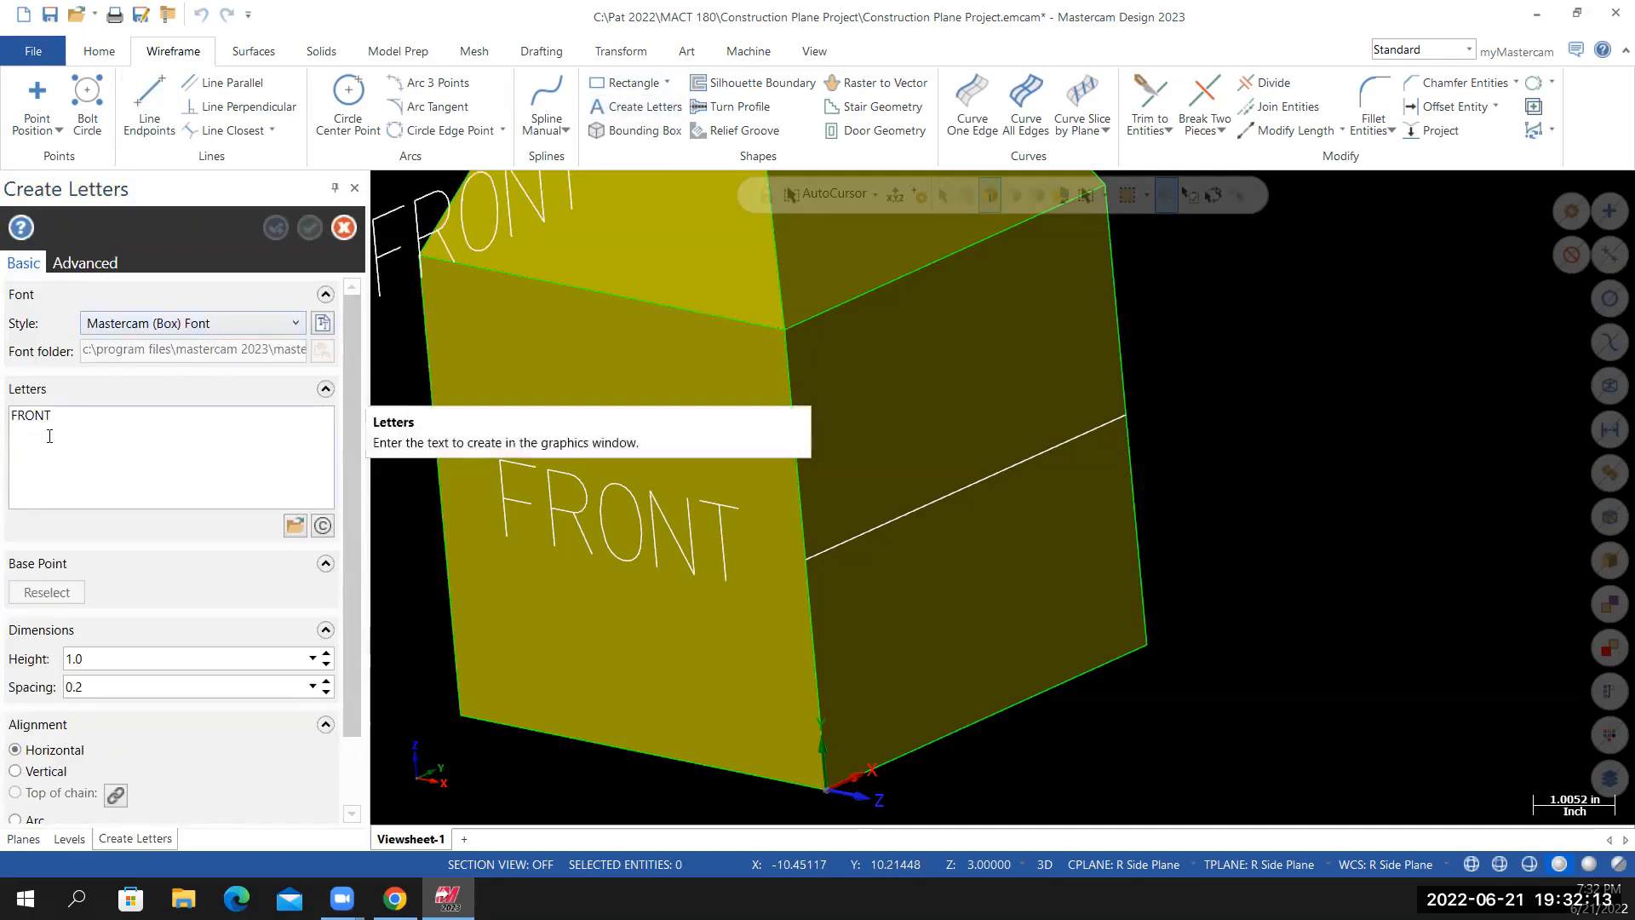
key("ctrl+a")
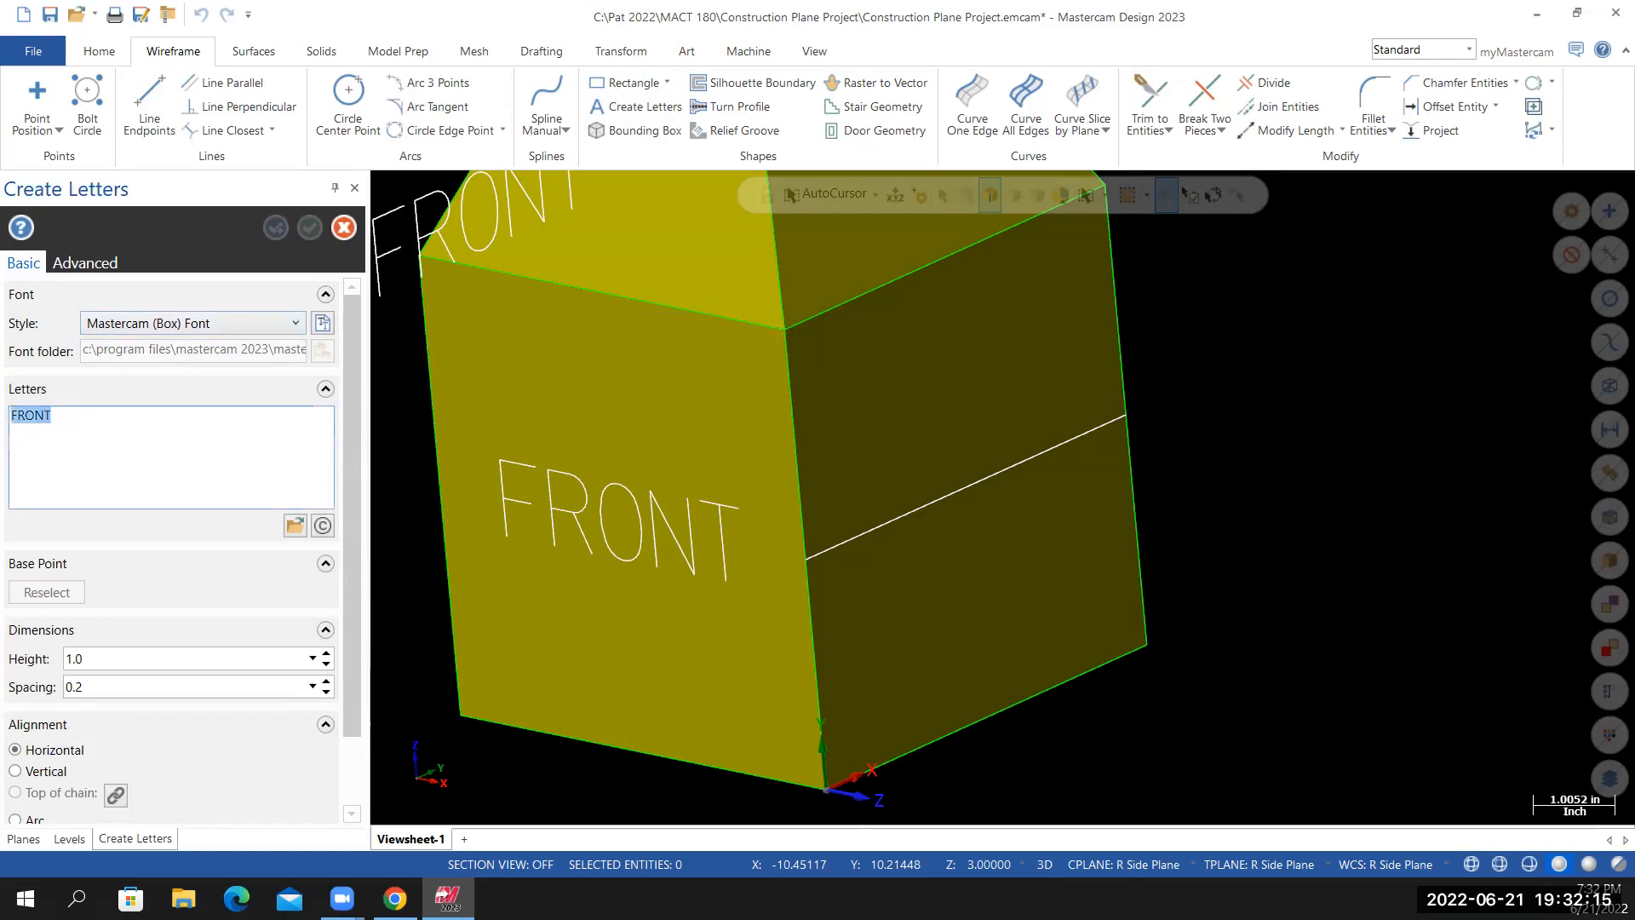
type("R SIDE")
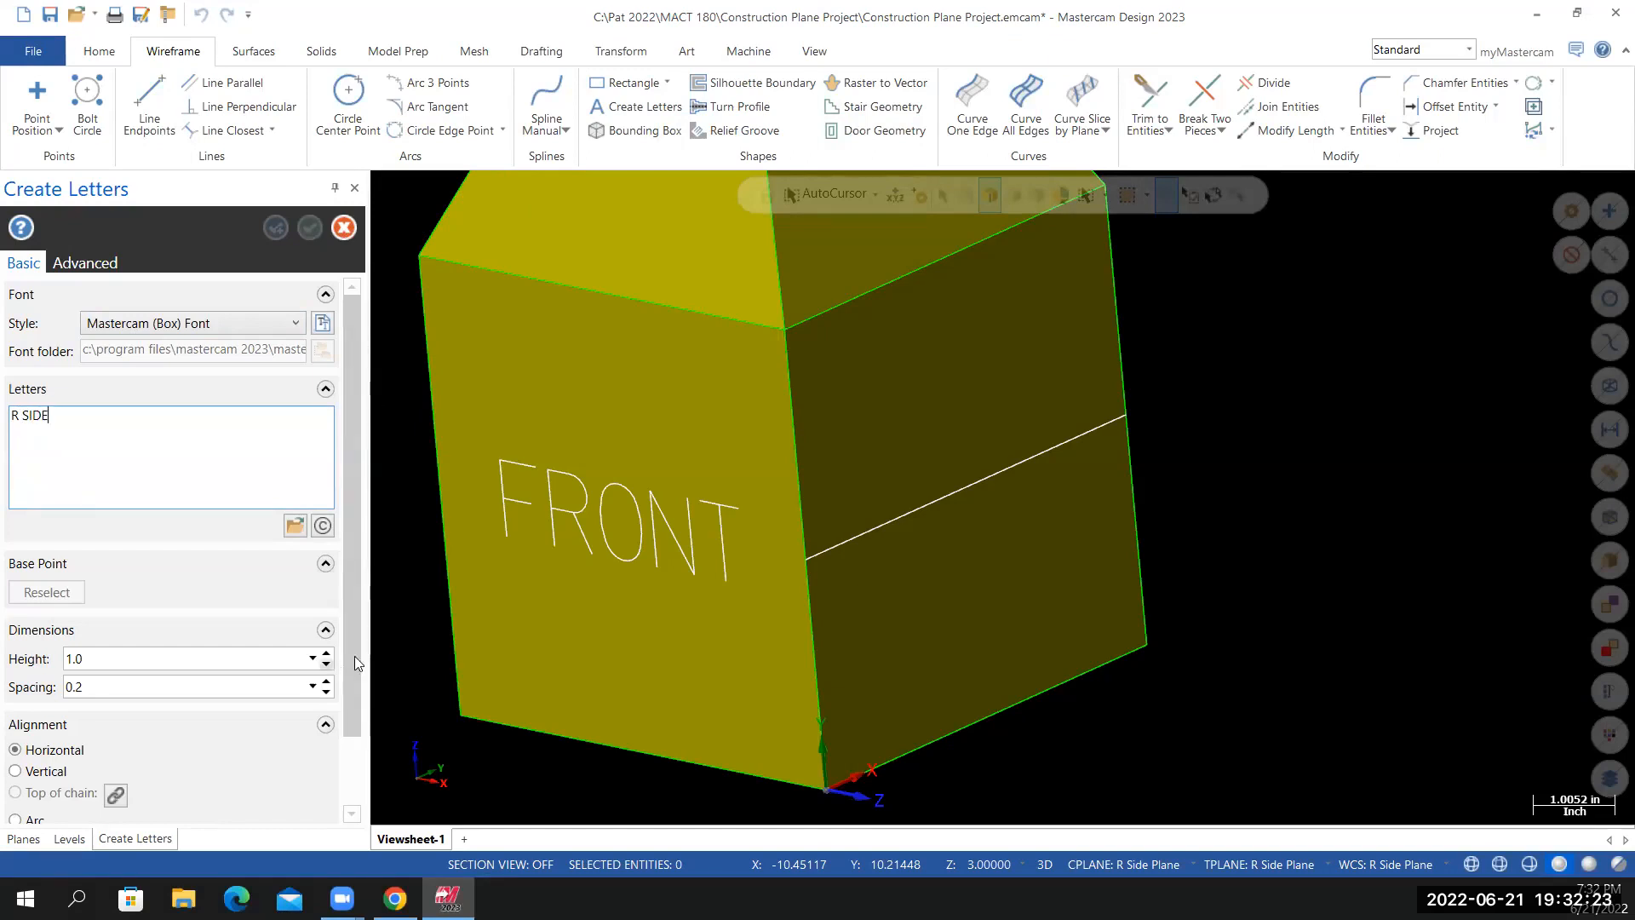
scroll(349, 562, "down", 2)
scroll(349, 584, "up", 2)
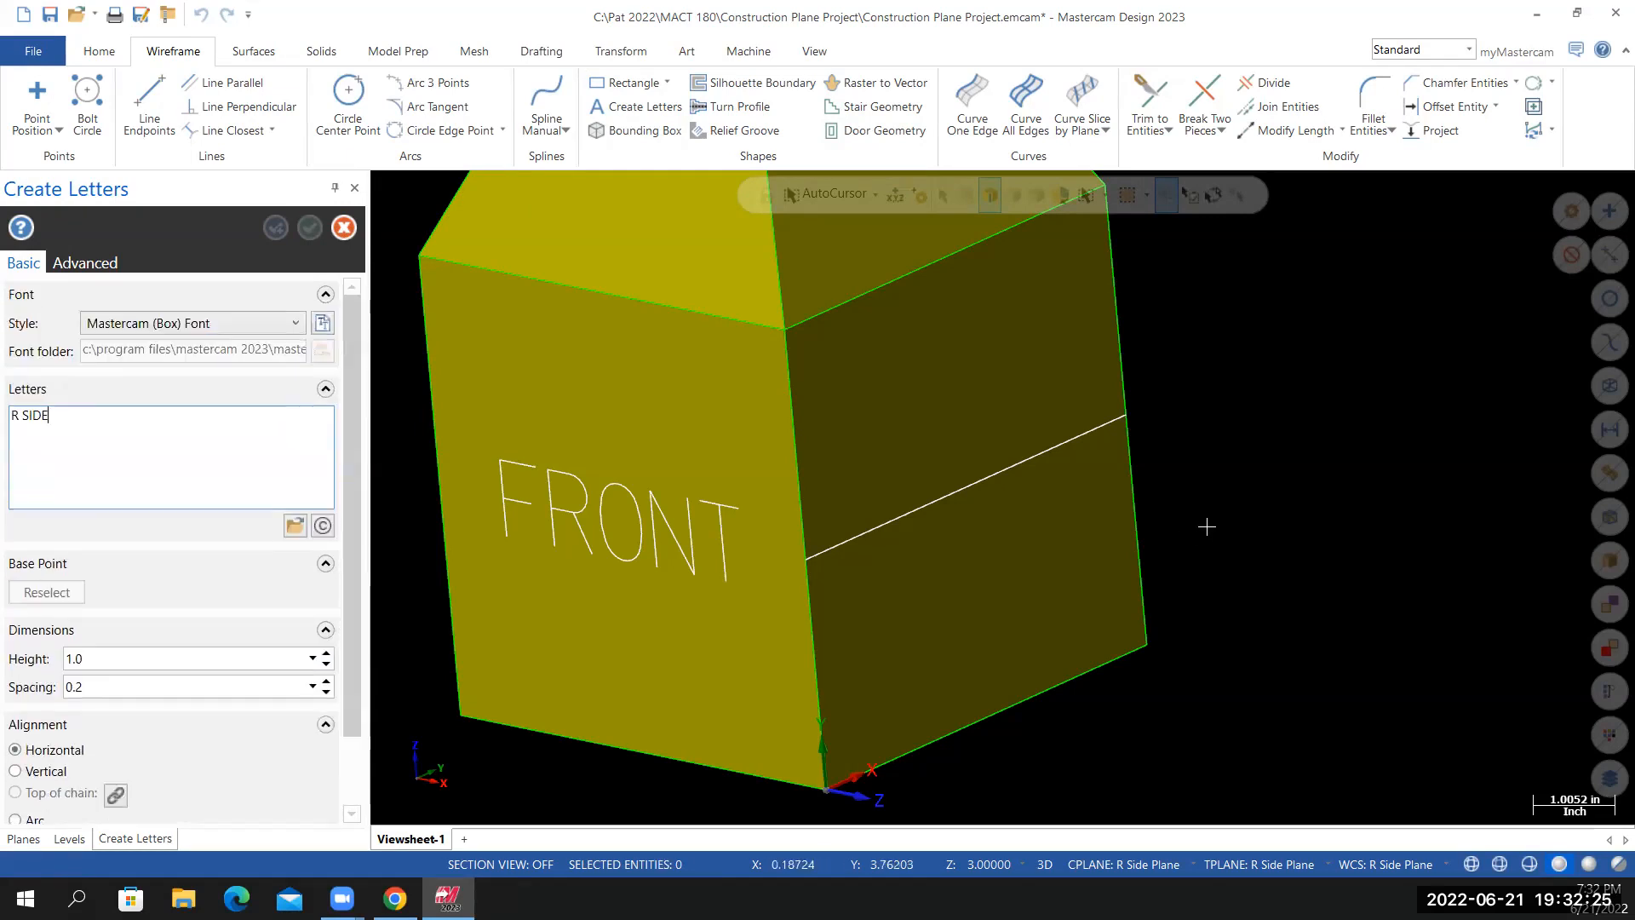
left_click(1248, 419)
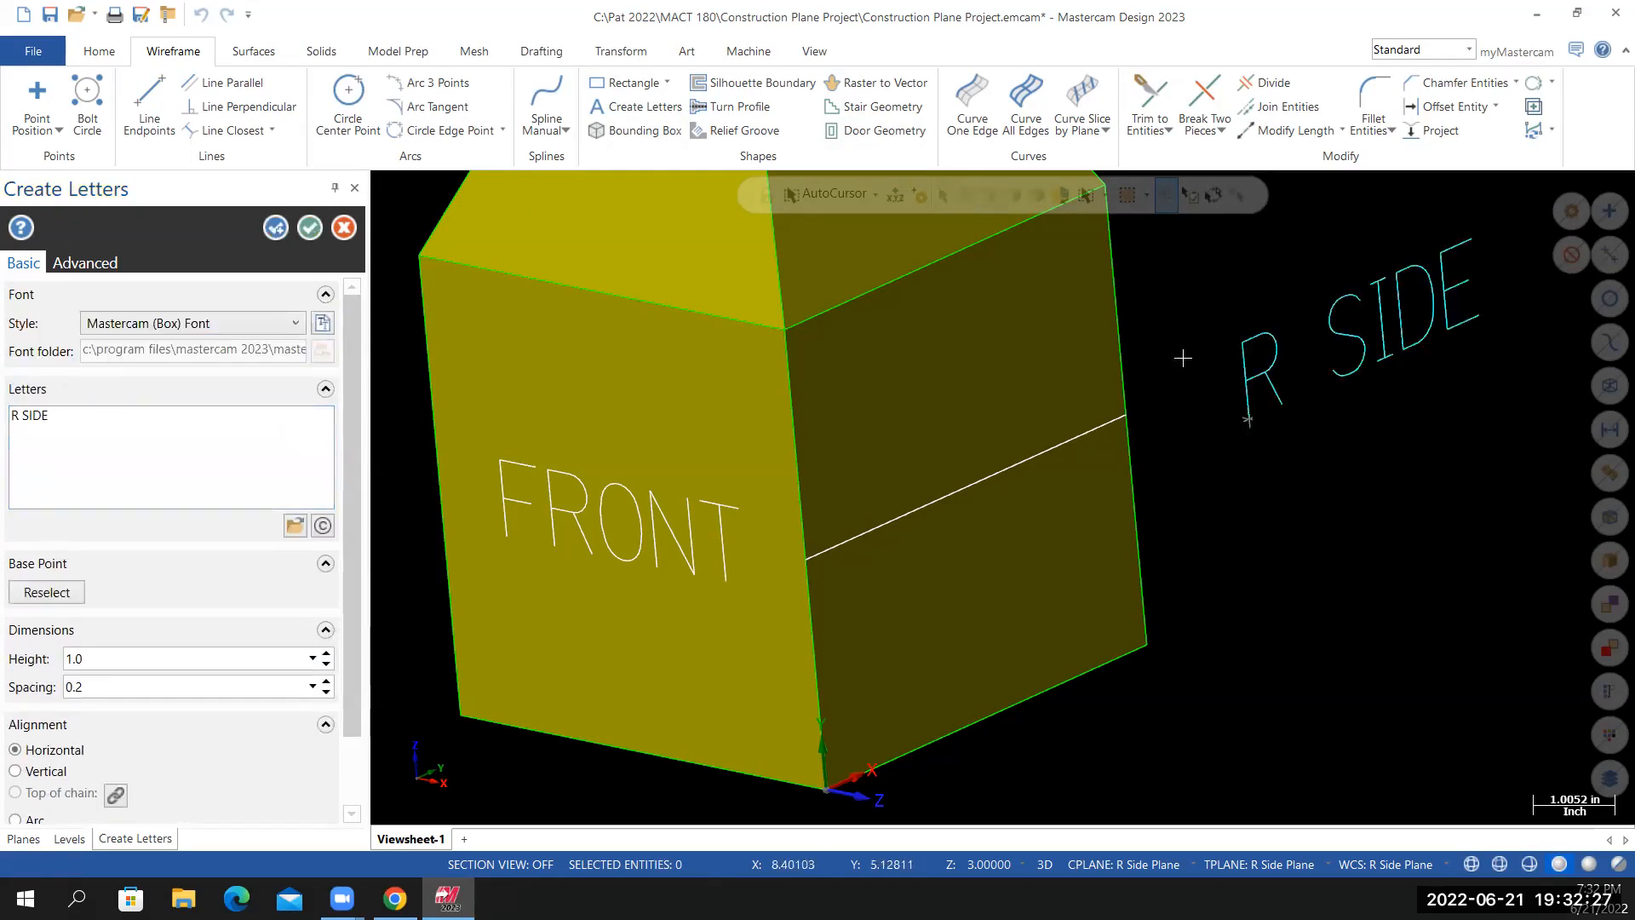
left_click(311, 228)
Move the R SIDE letters with Dynamic, using a gnomon at their center as origin, onto the midpoint of the line across the right face
scroll(1308, 625, "down", 1)
scroll(1439, 535, "up", 1)
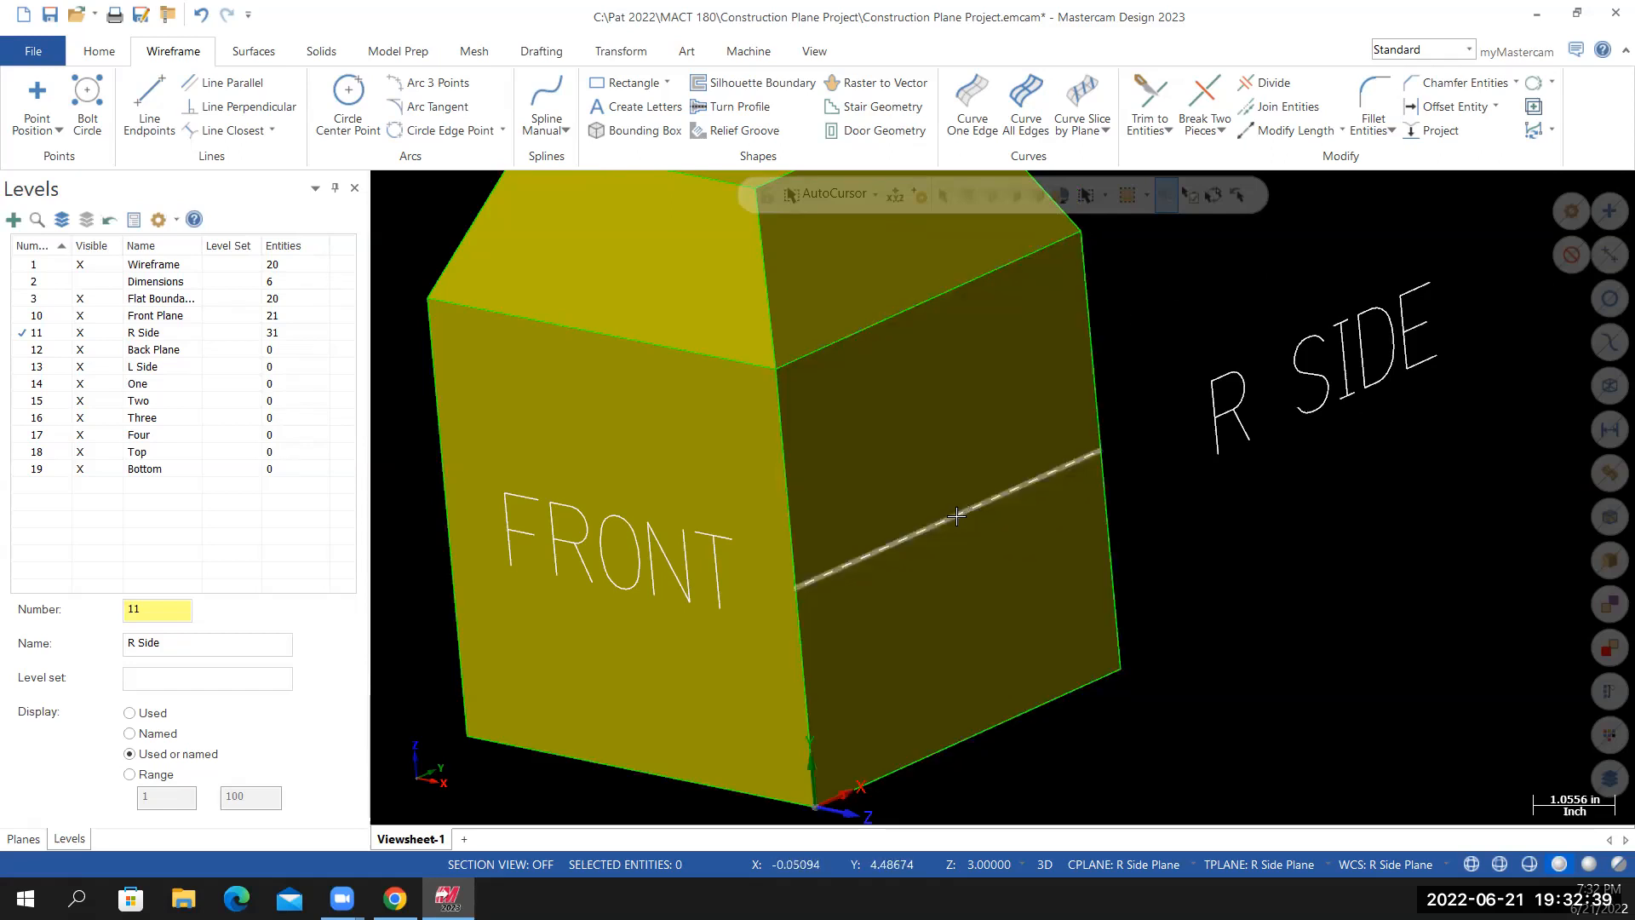
left_click(623, 53)
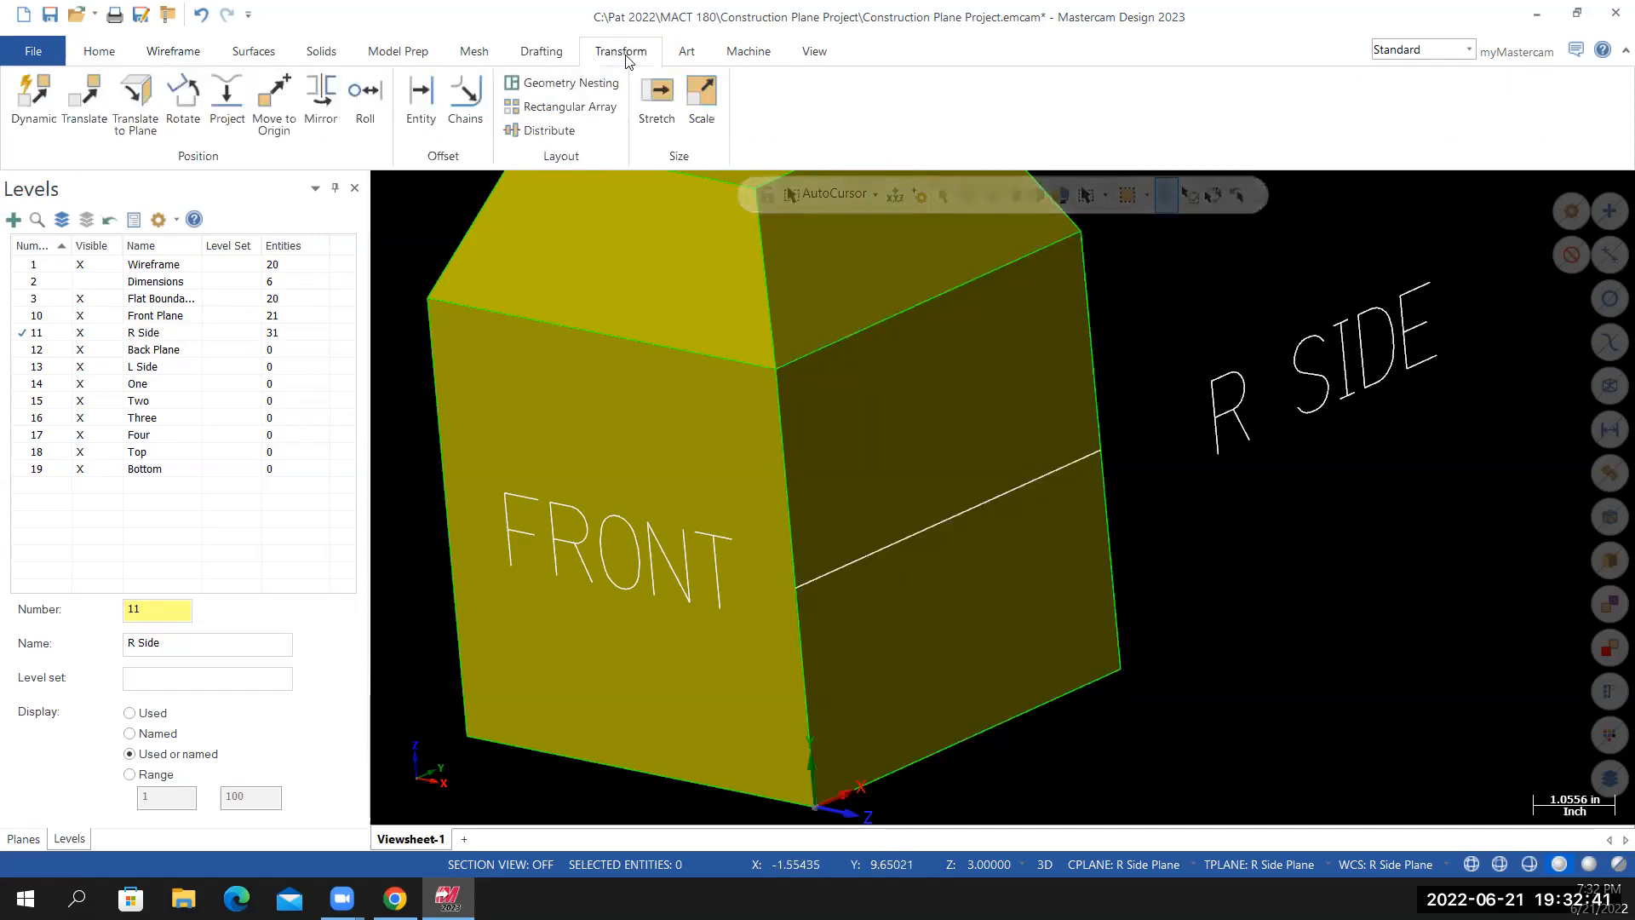
left_click(36, 100)
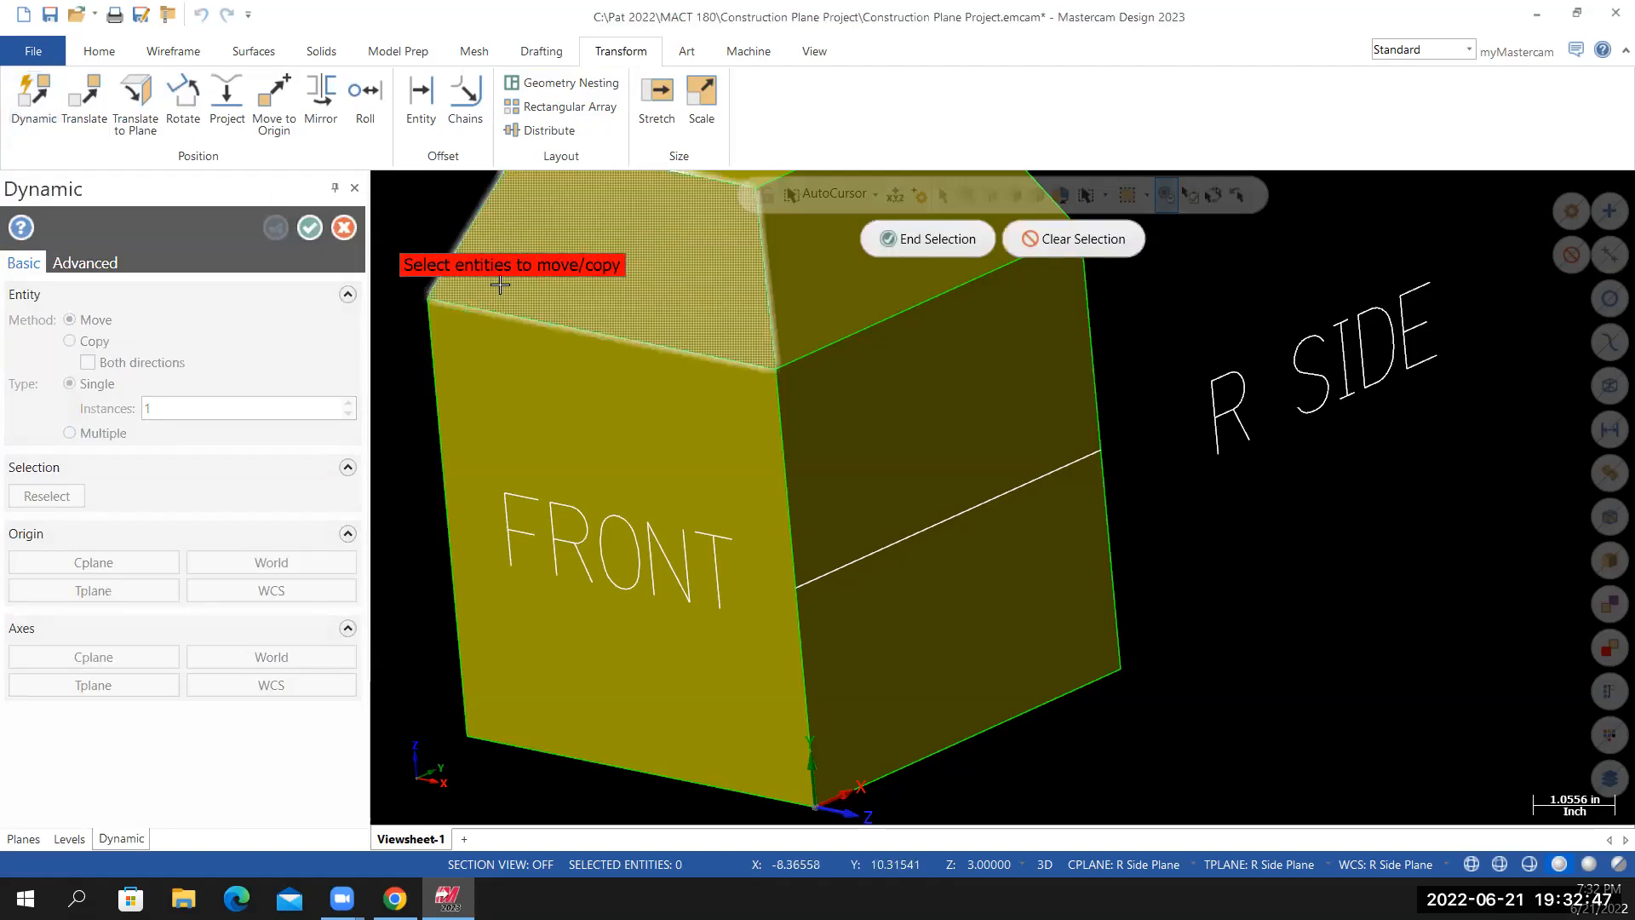
left_click_drag(1175, 244, 1416, 612)
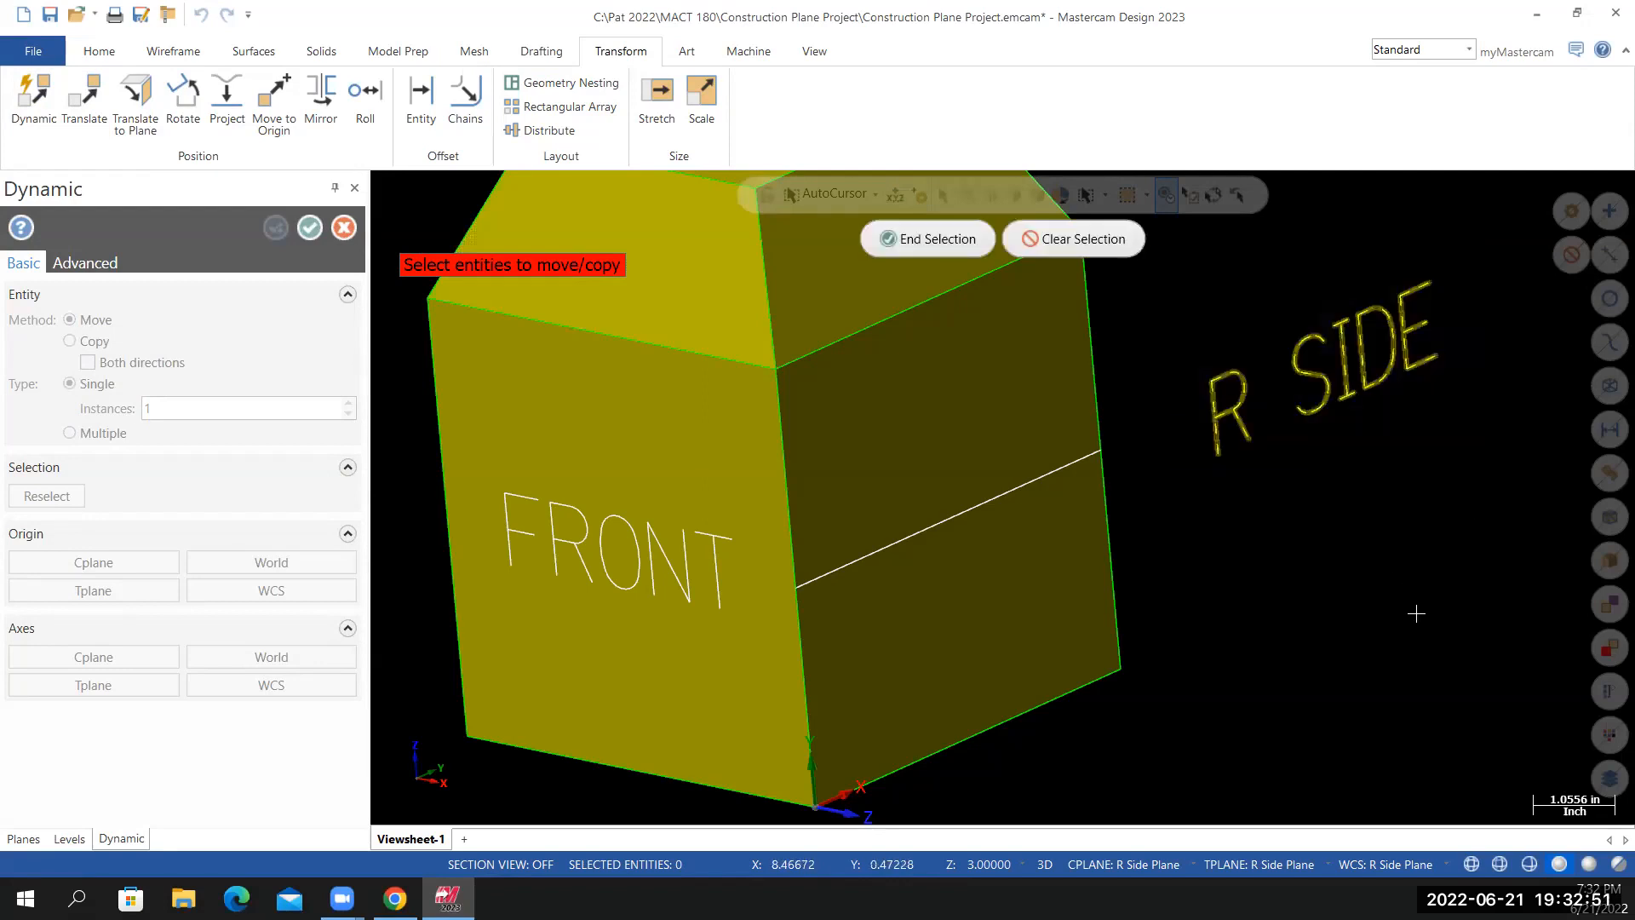
left_click(926, 243)
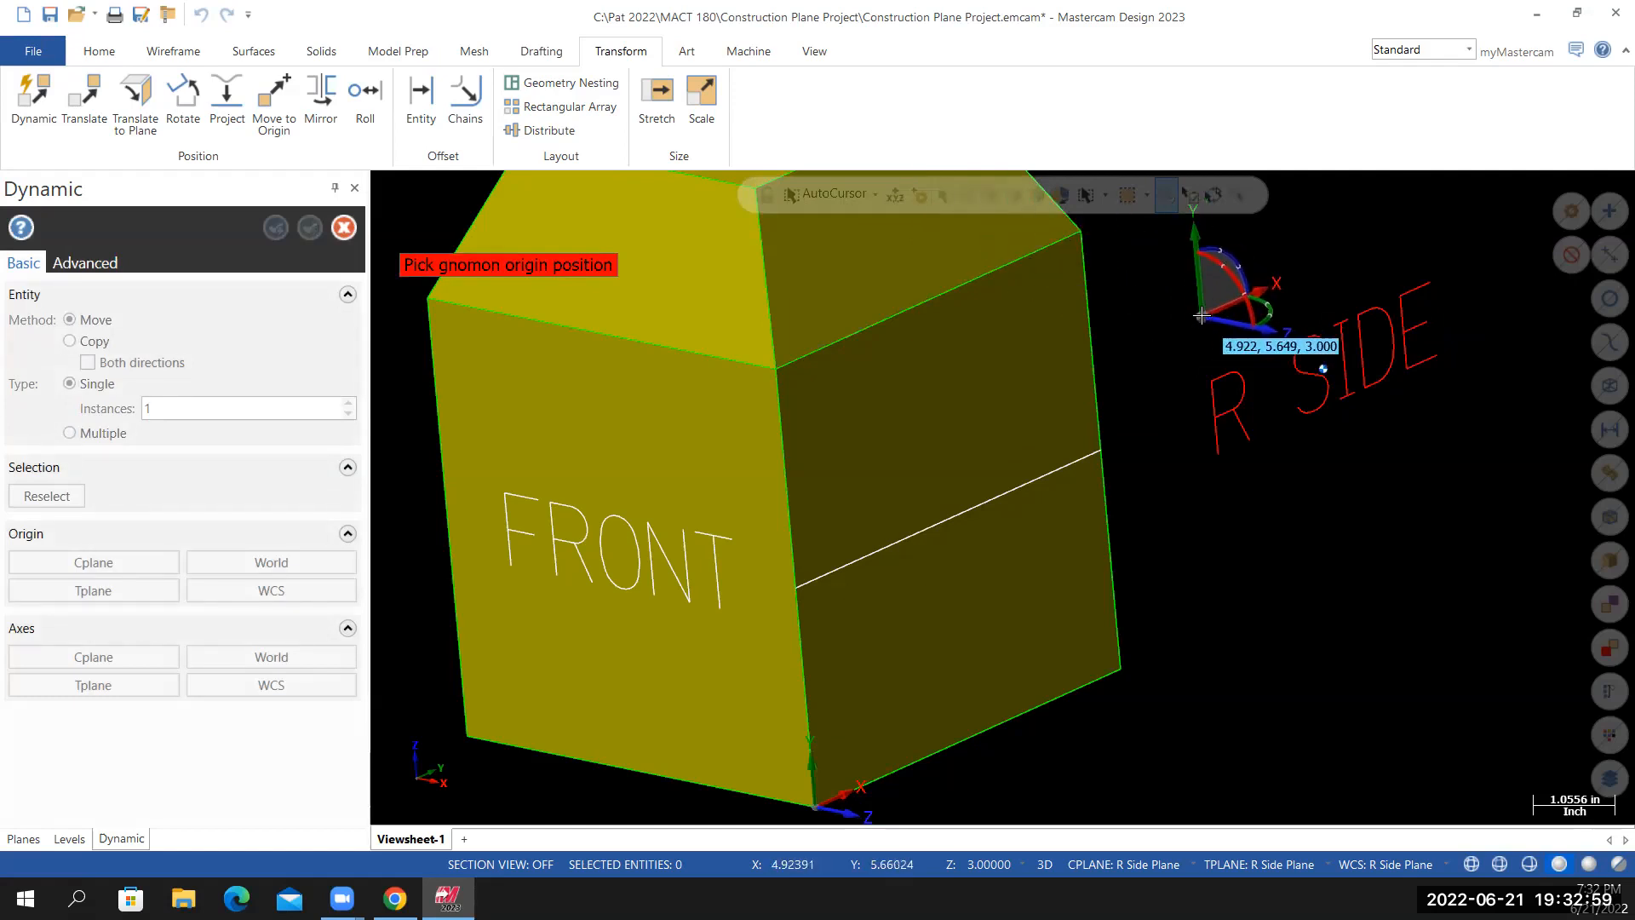
scroll(1333, 351, "up", 2)
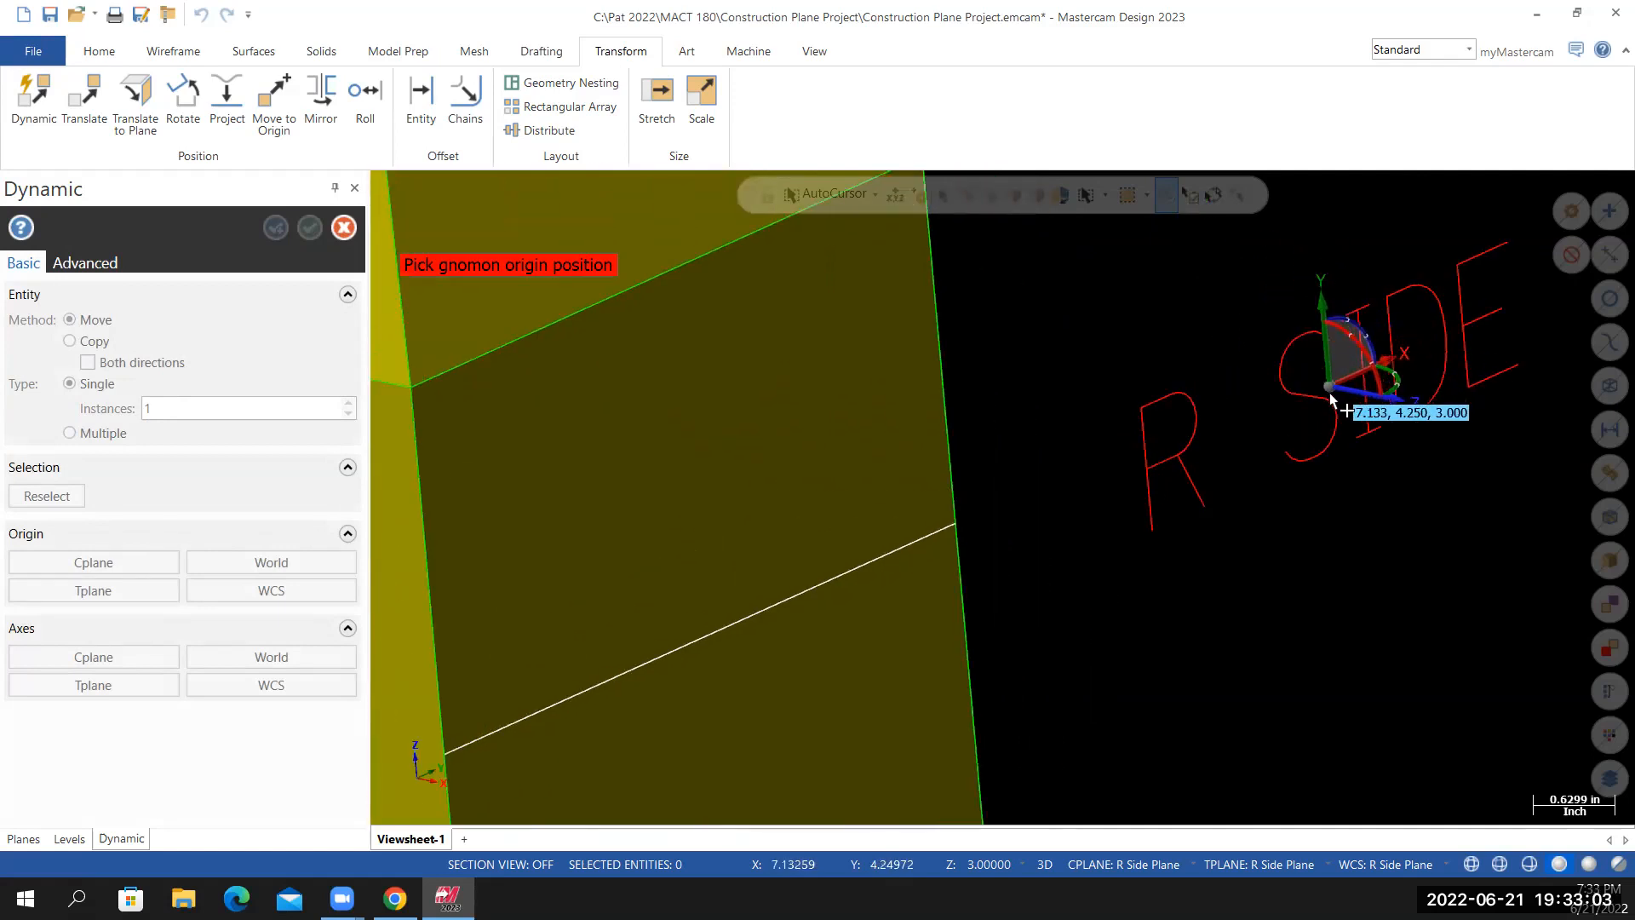
left_click(1334, 400)
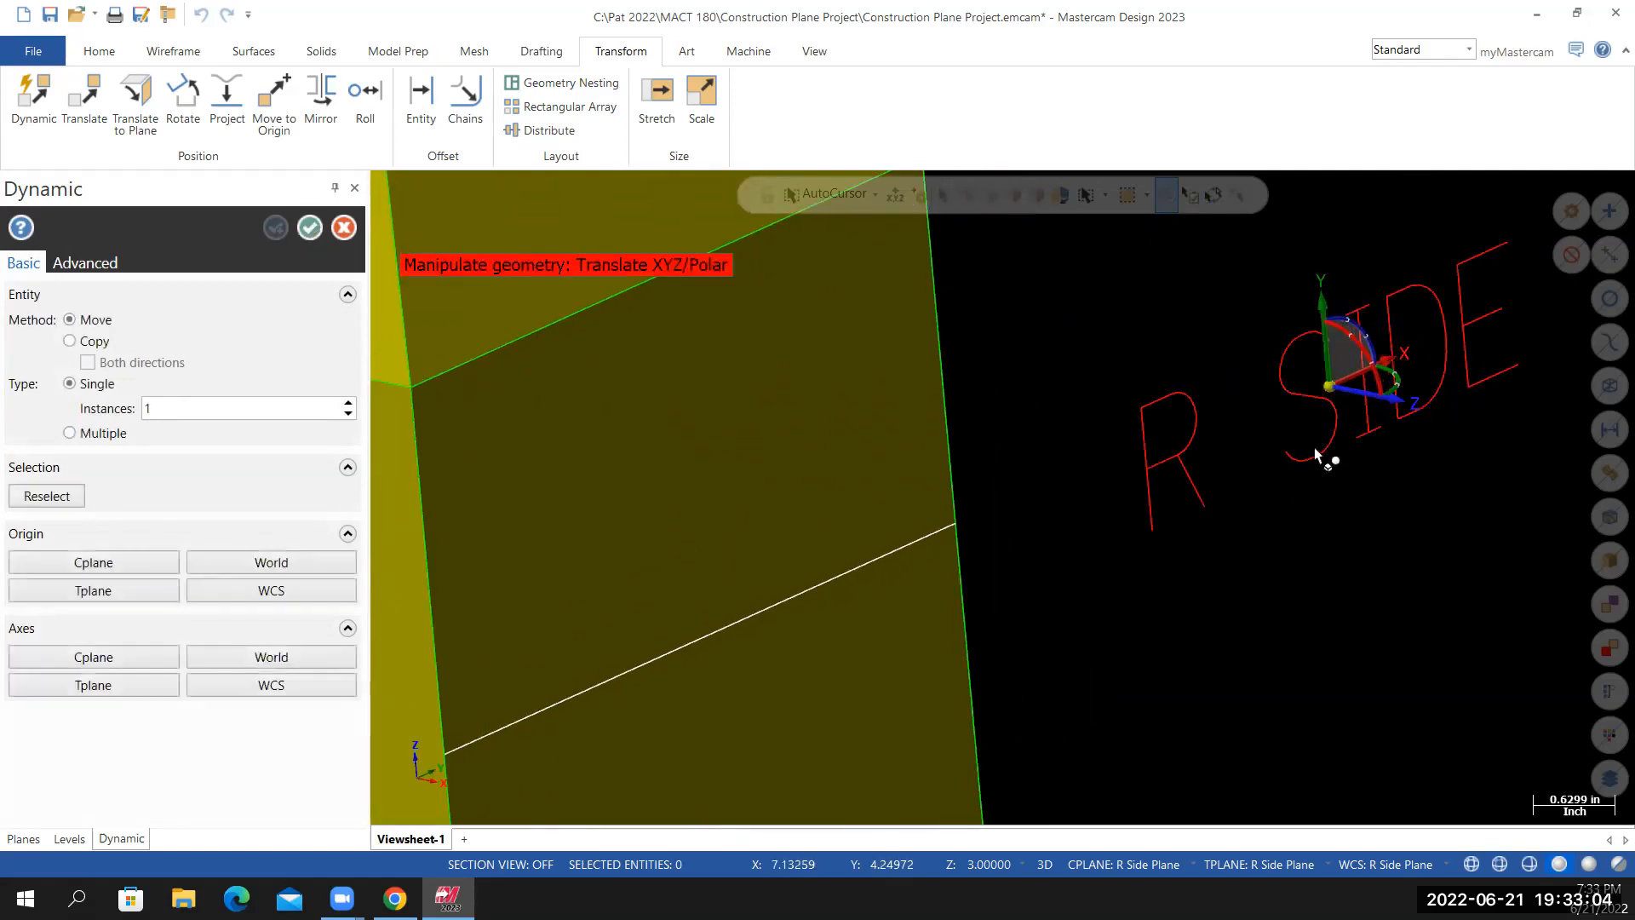
left_click(1330, 393)
scroll(1199, 460, "down", 2)
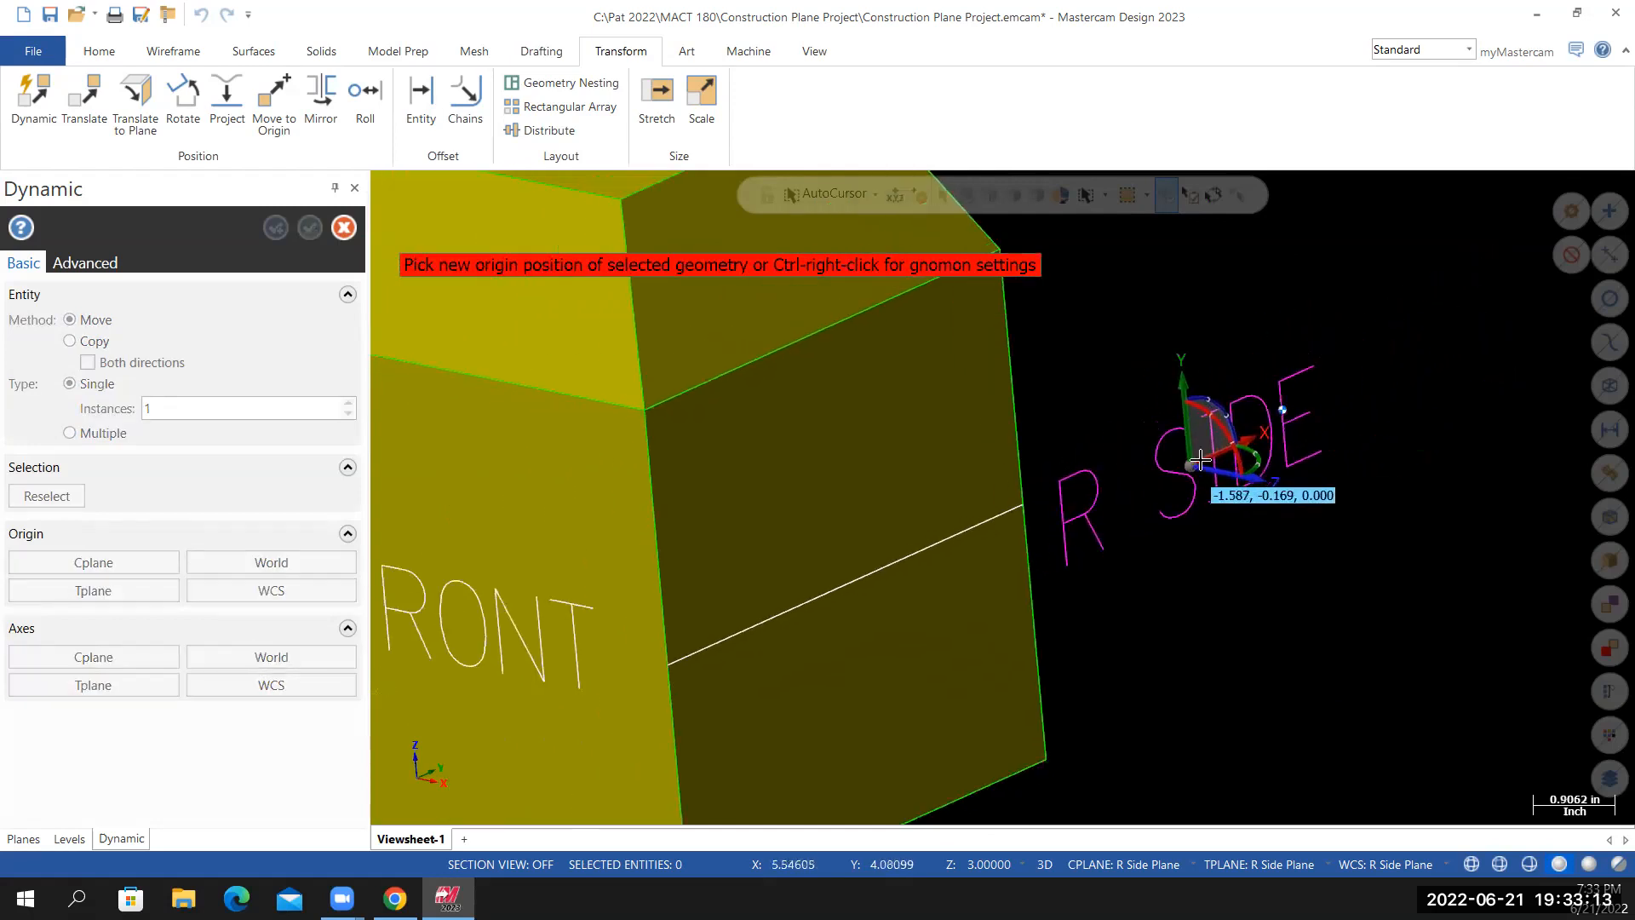
scroll(1199, 460, "down", 1)
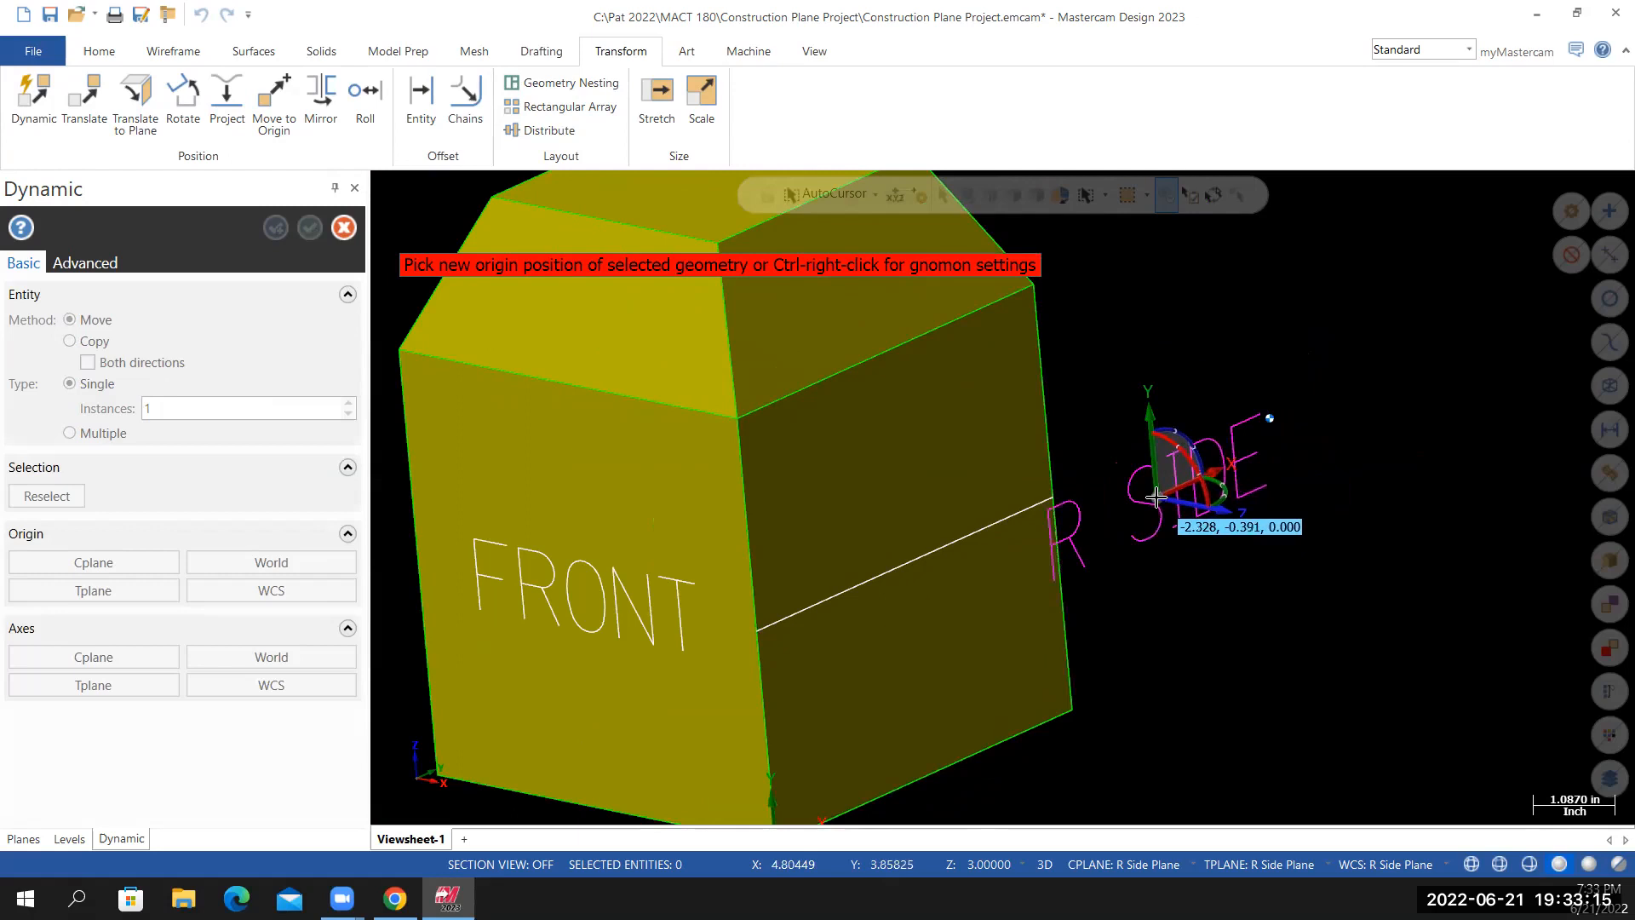
left_click(907, 576)
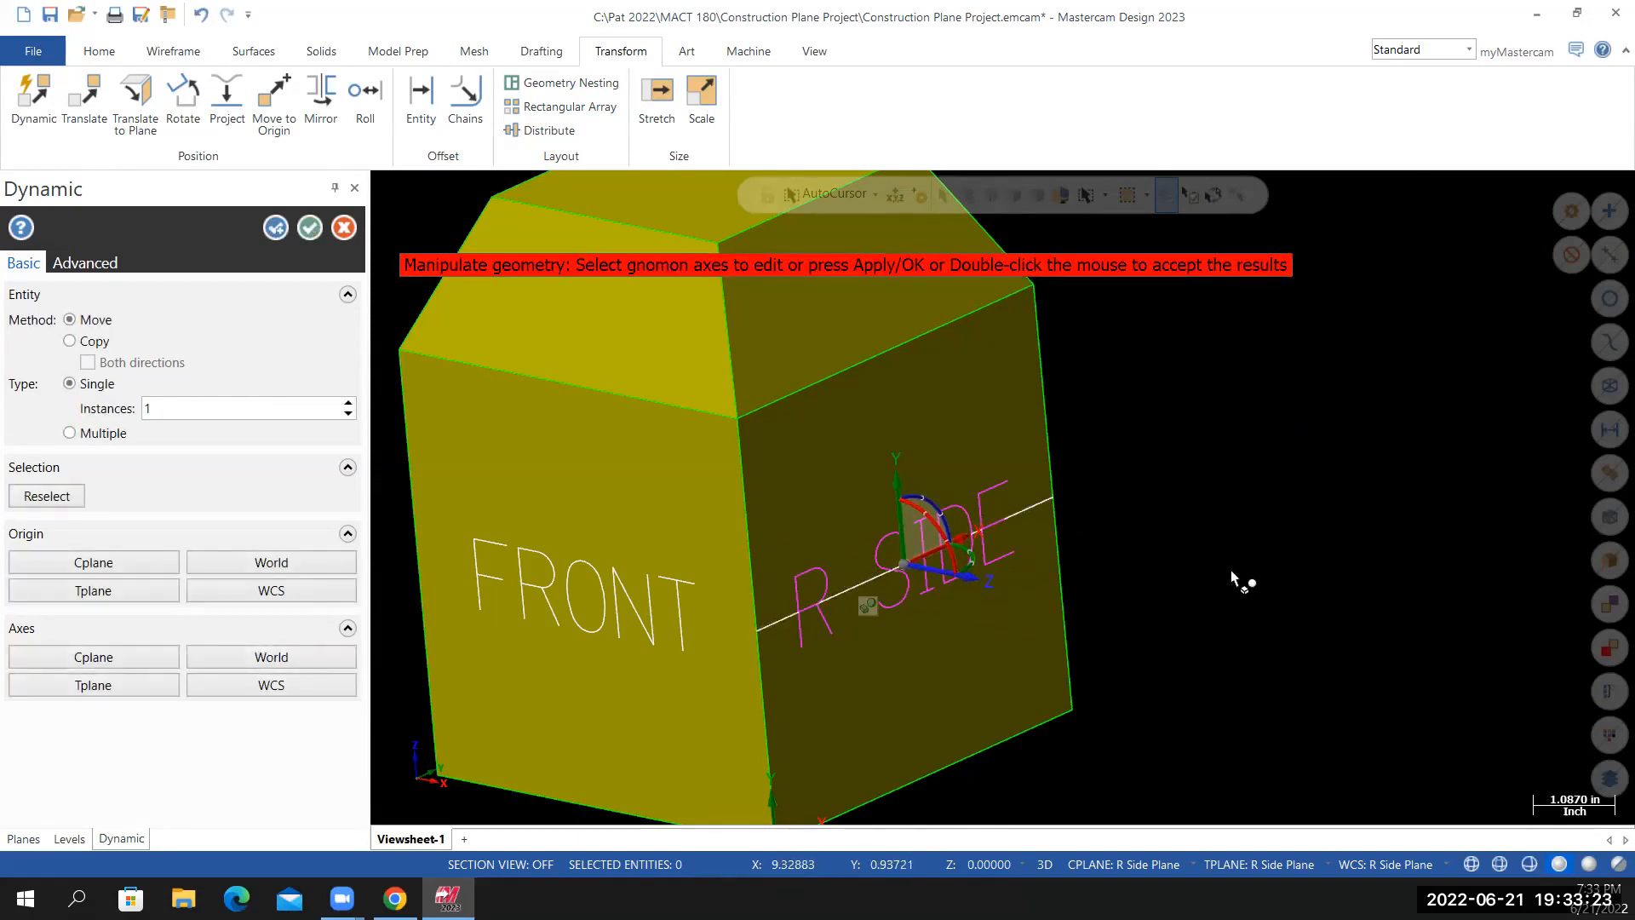
left_click(309, 230)
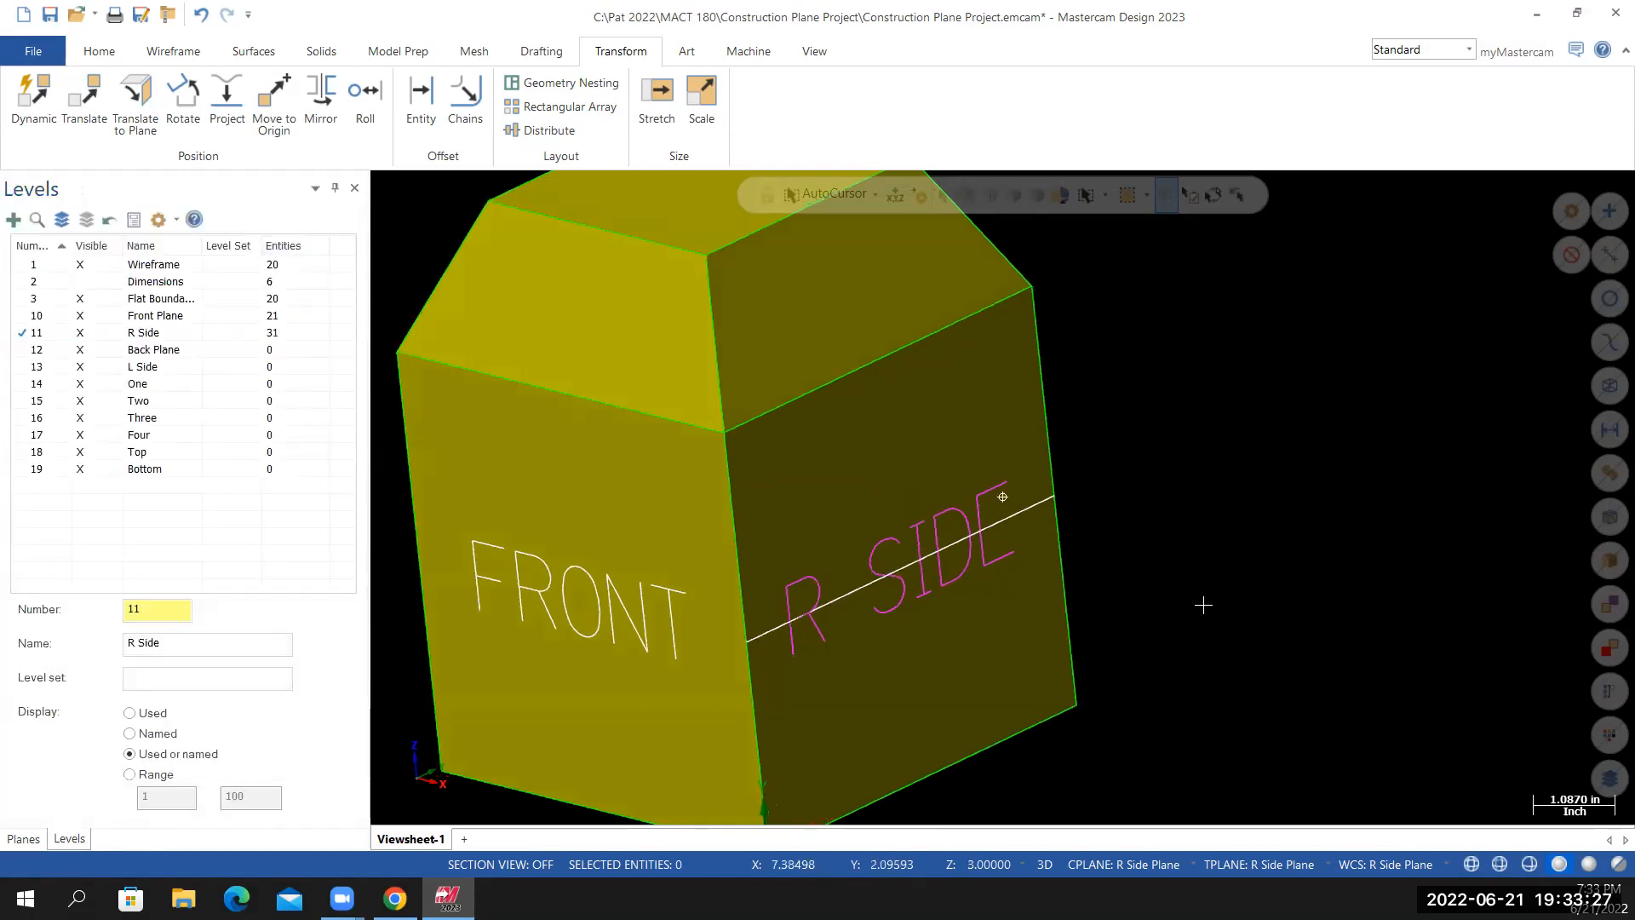
Delete the construction line across the right side face and clear the transform colors from the R SIDE letters
scroll(1163, 516, "up", 2)
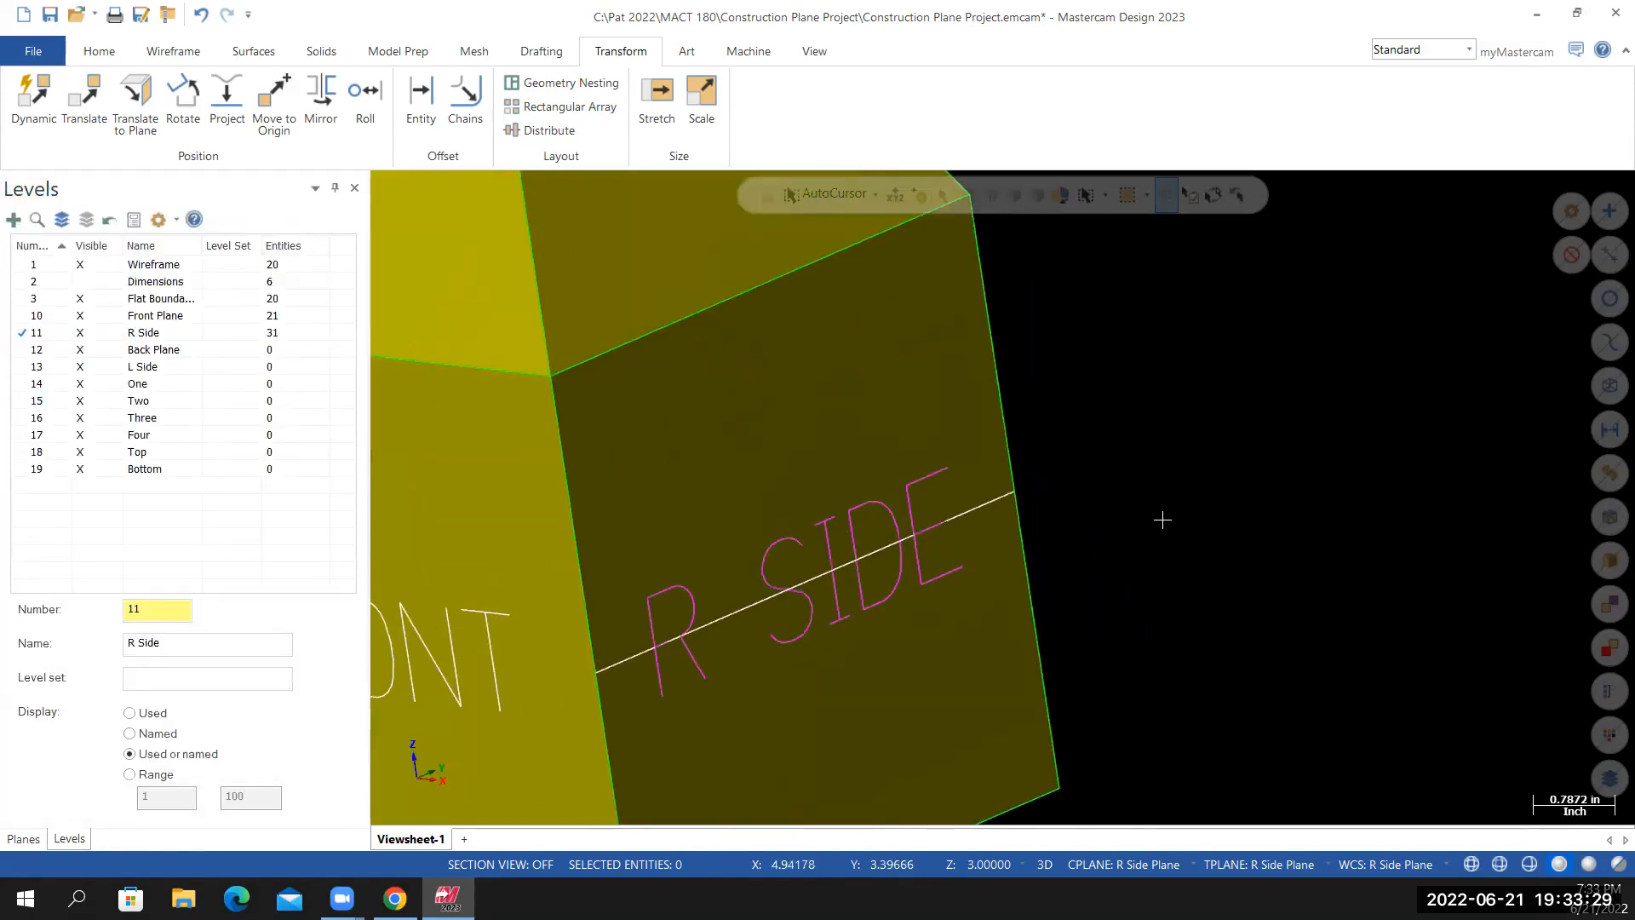
left_click(990, 503)
key("Delete")
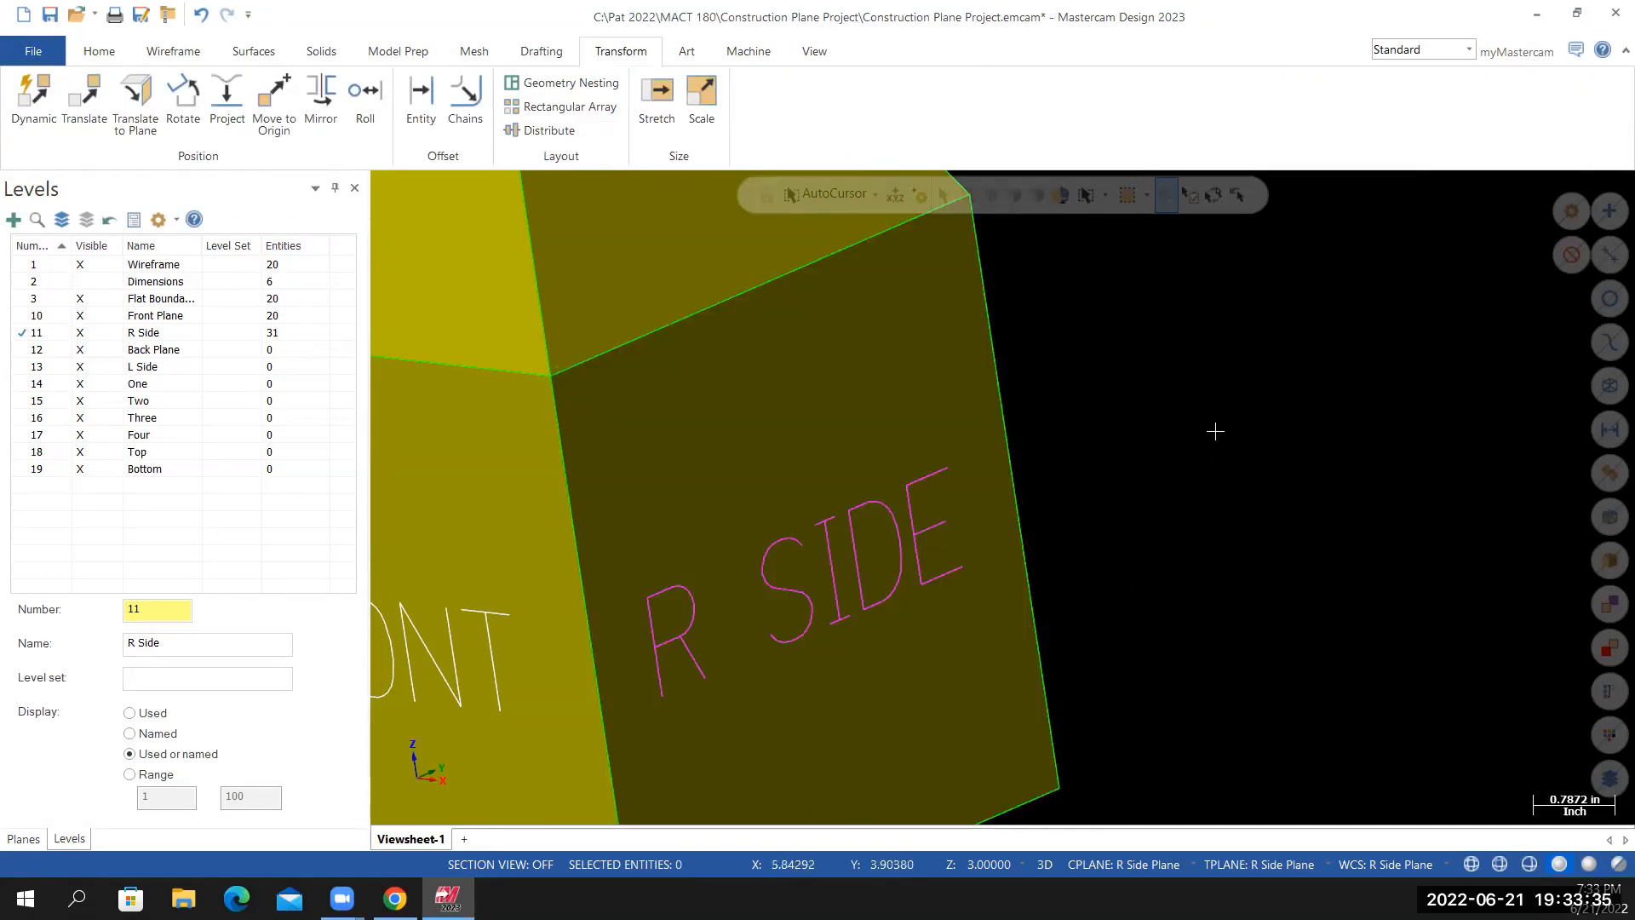
scroll(1159, 374, "down", 1)
right_click(1133, 312)
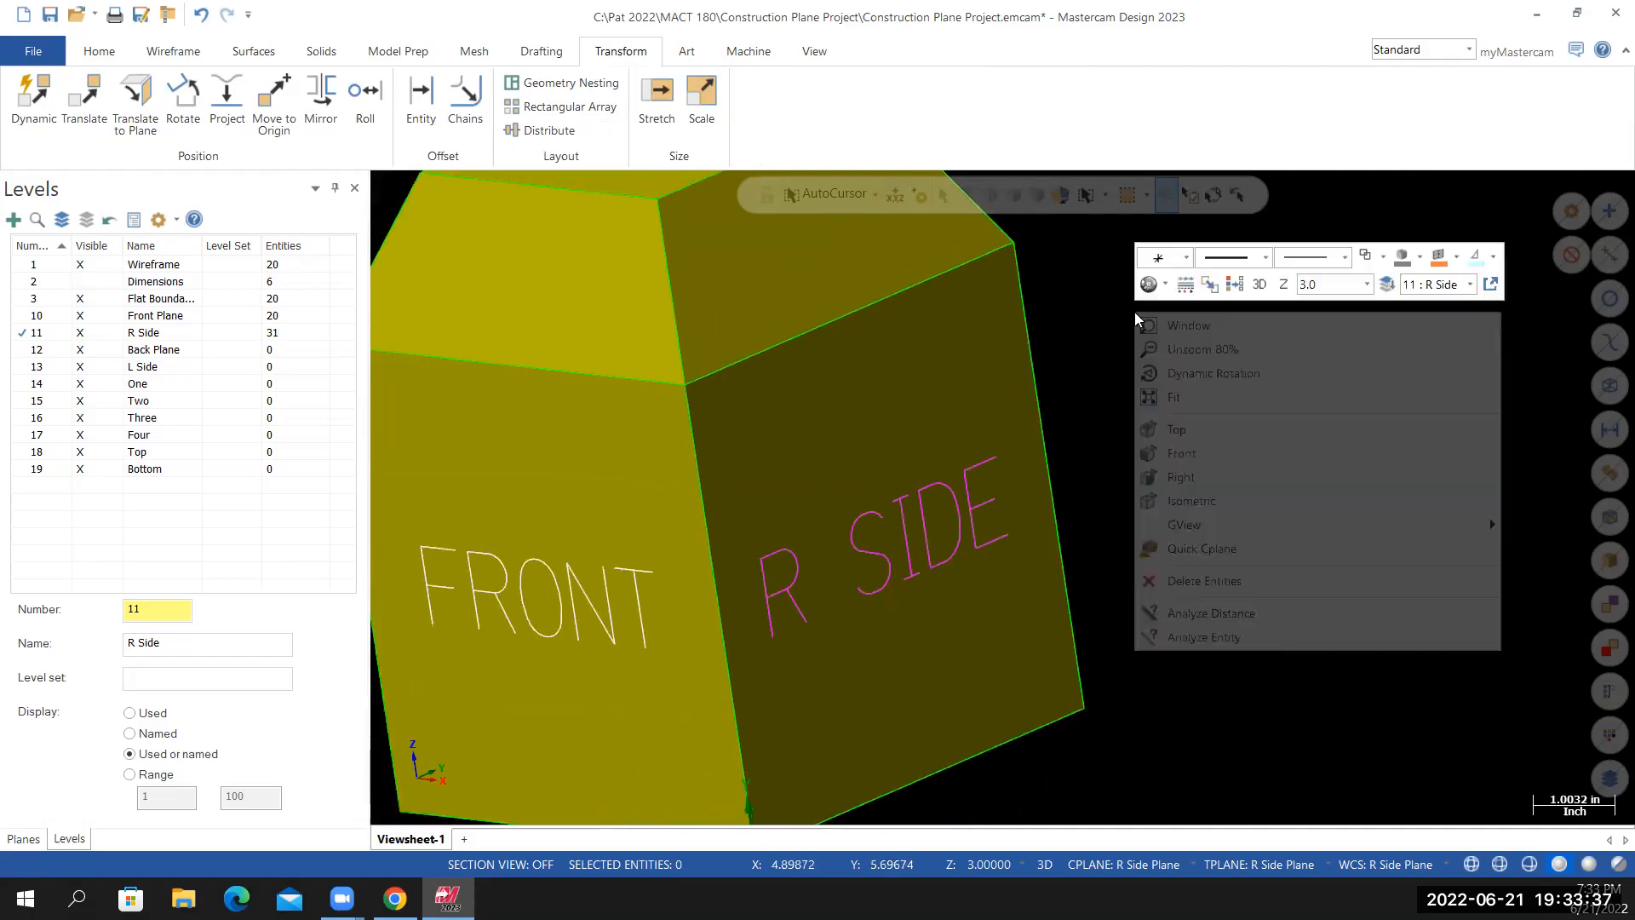
left_click(1235, 288)
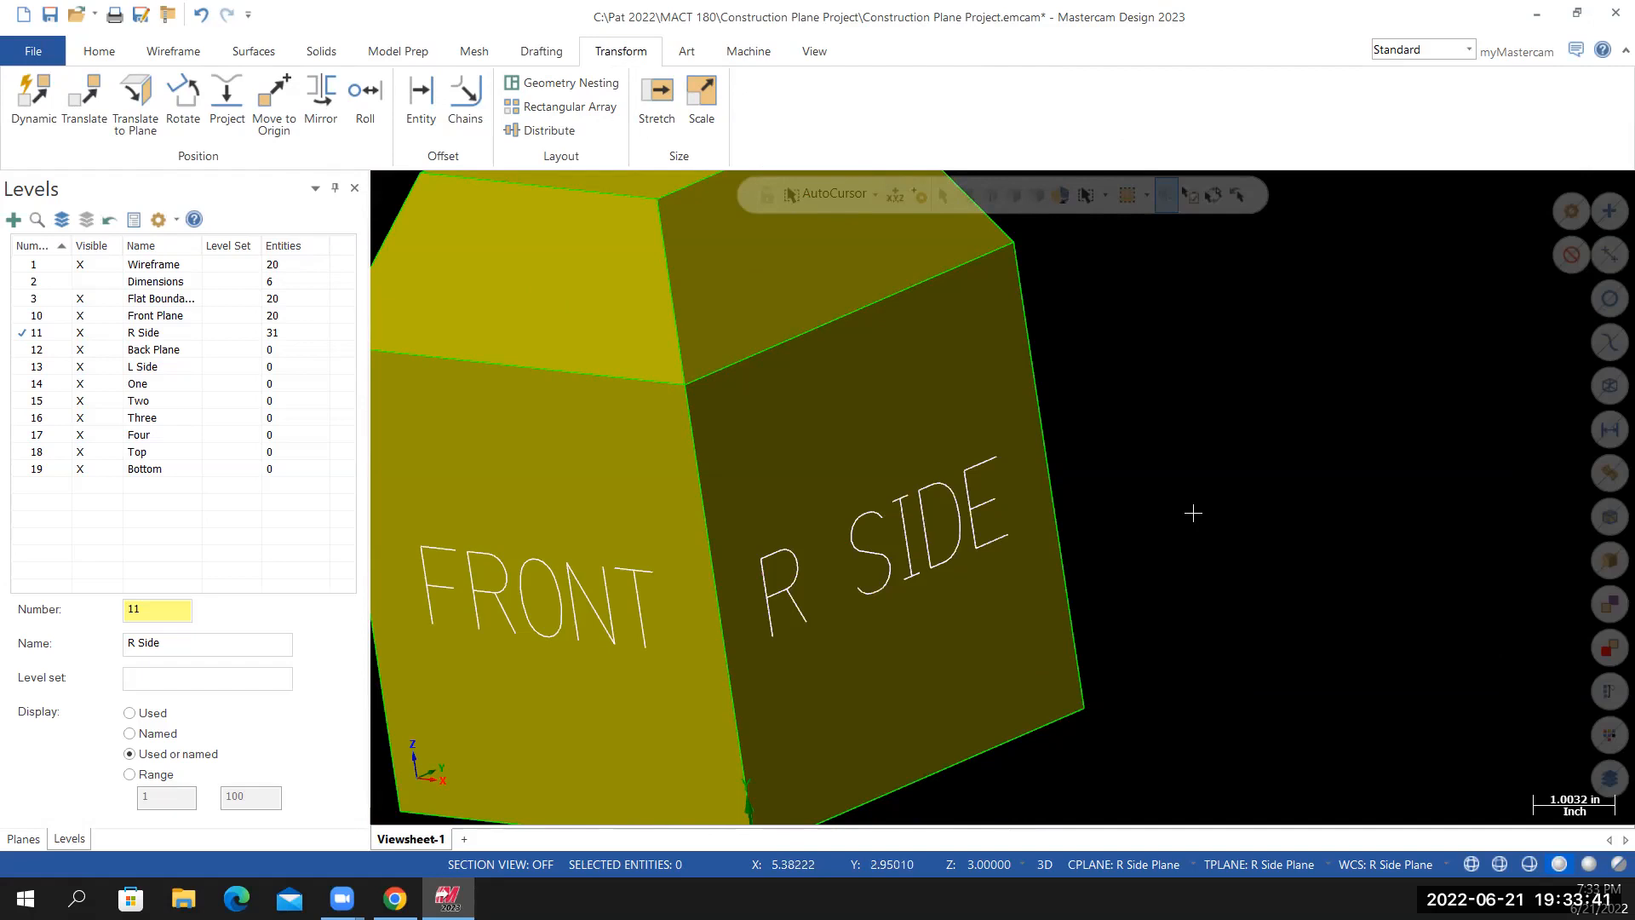
Switch to Chrome and examine the project's reference images of the block in the default isometric and 90° rotated views
scroll(1192, 512, "down", 2)
middle_click_drag(1204, 478, 1179, 511)
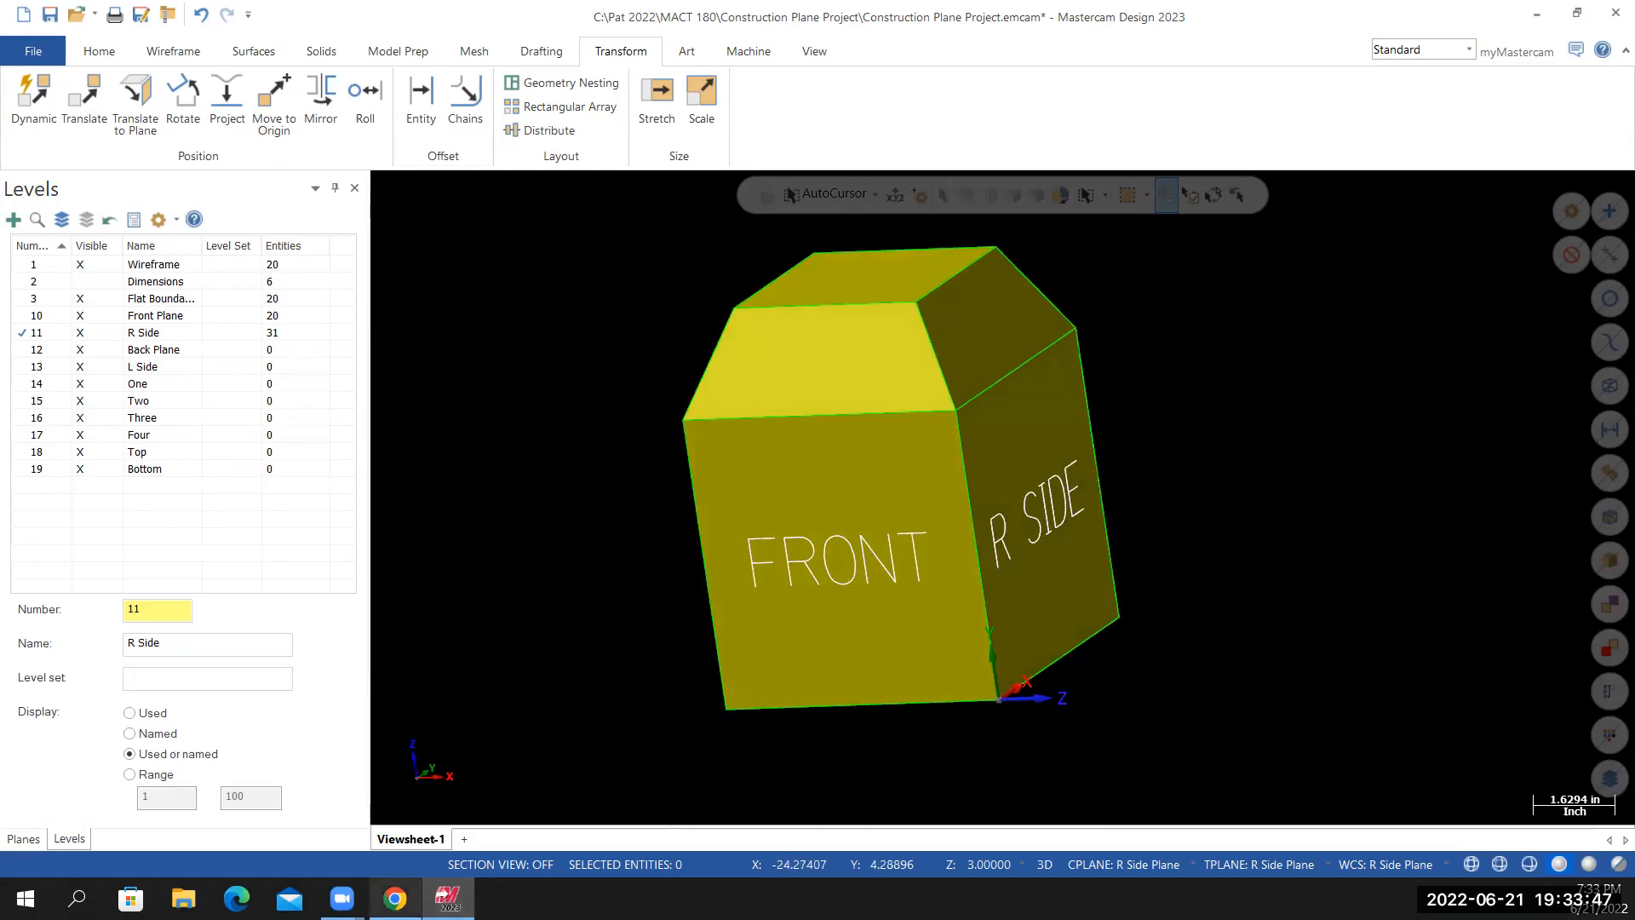
left_click(394, 899)
scroll(1133, 464, "down", 2)
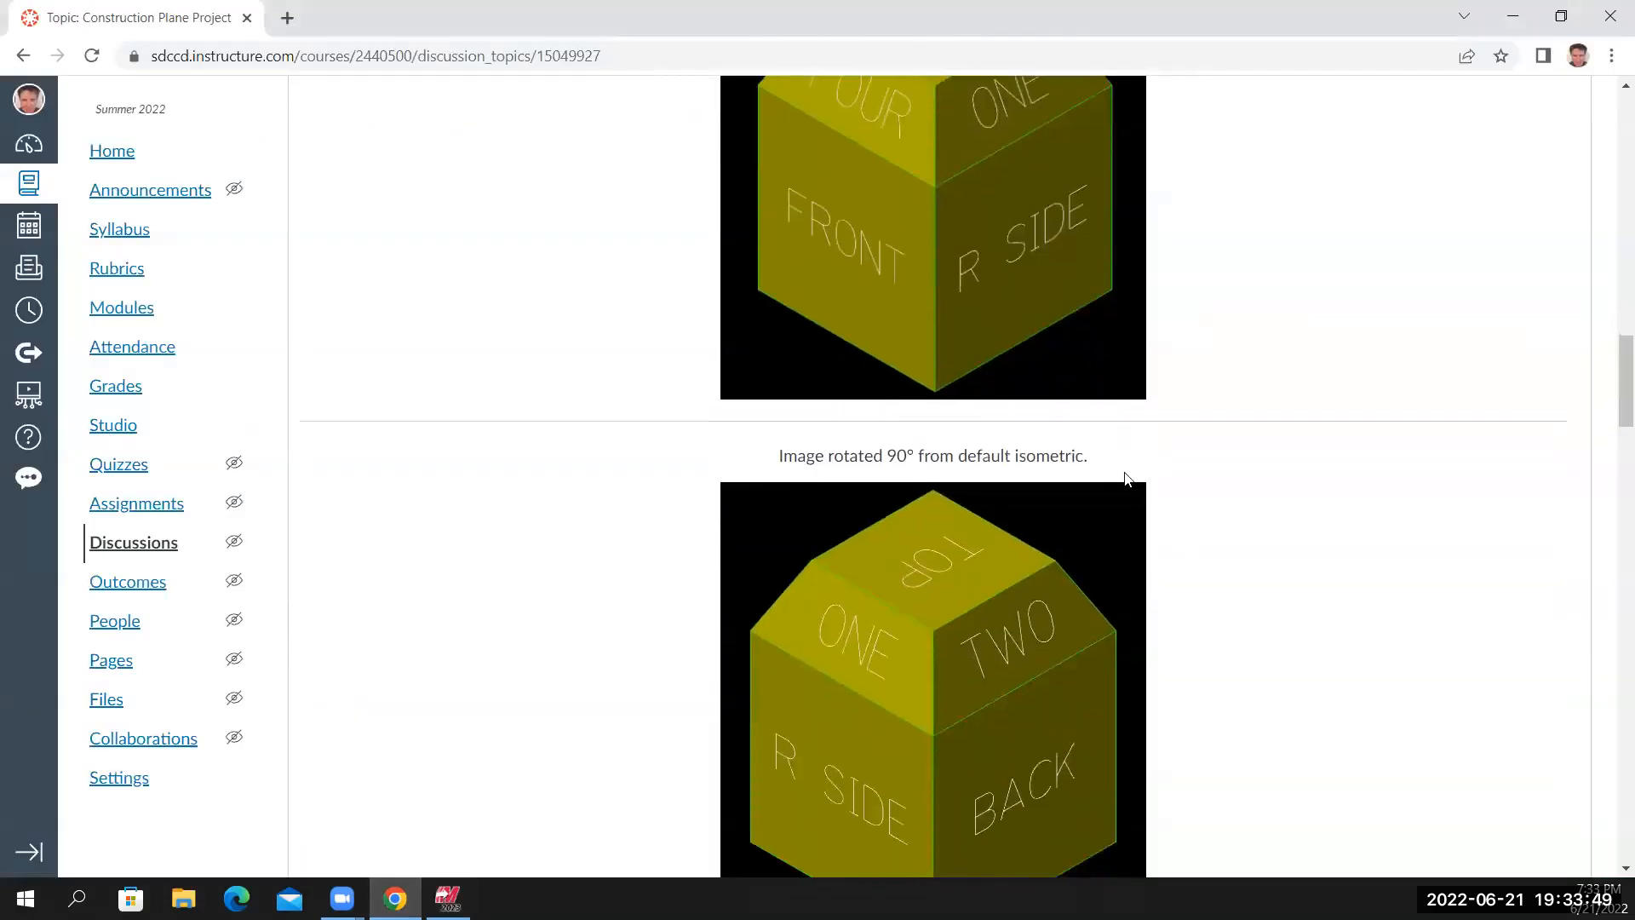
scroll(1126, 473, "up", 5)
scroll(1124, 475, "down", 7)
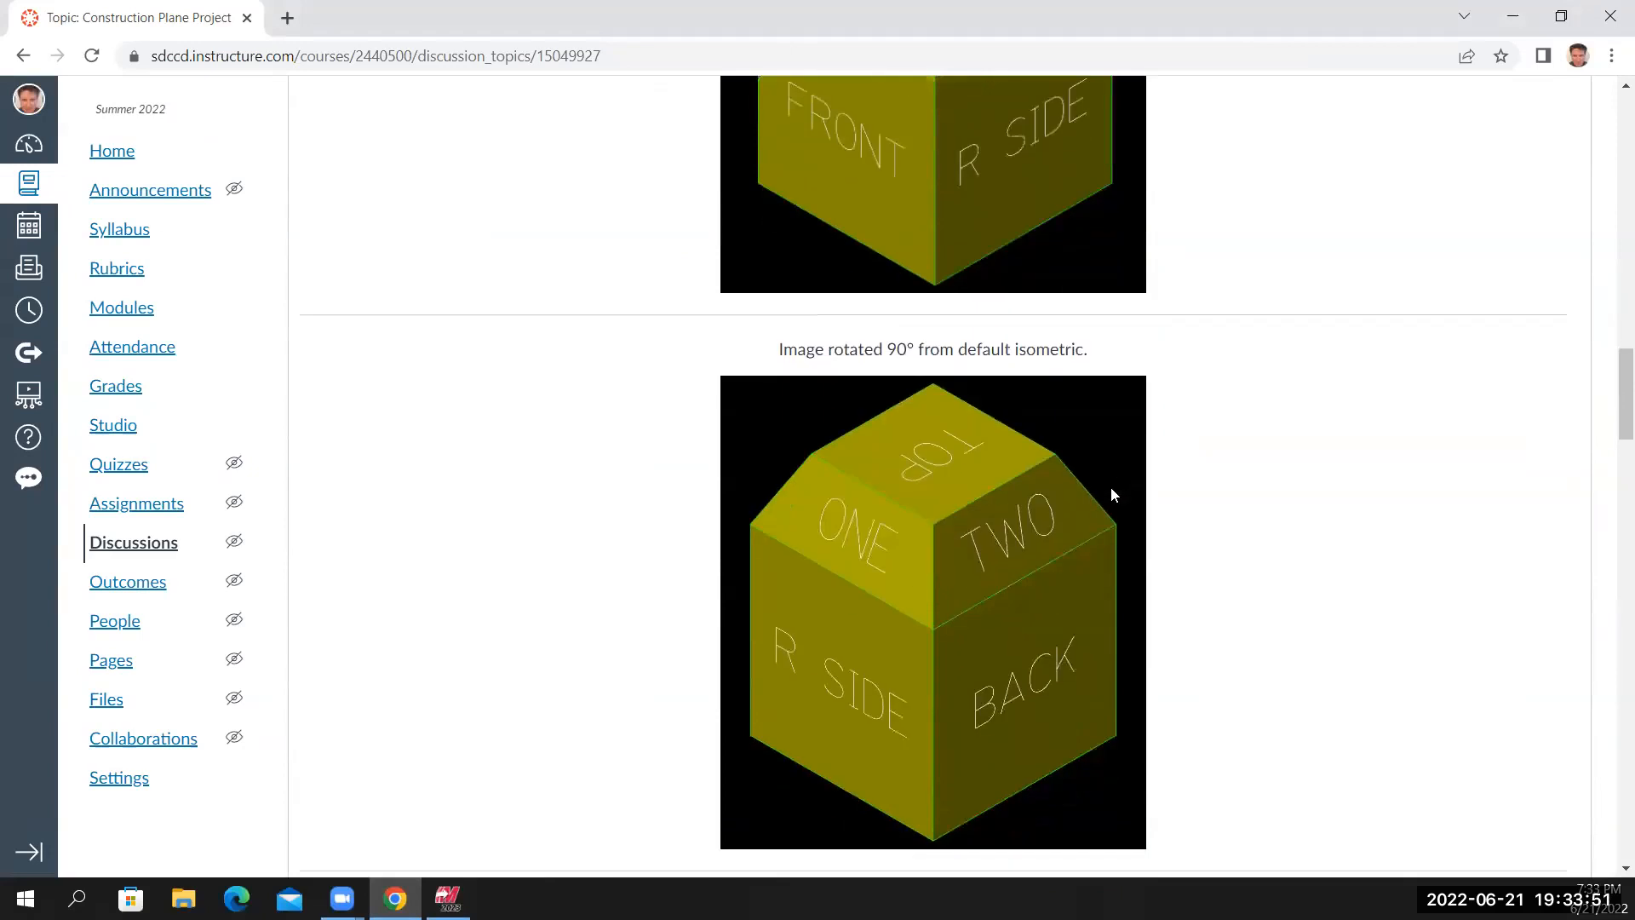
scroll(1094, 507, "up", 4)
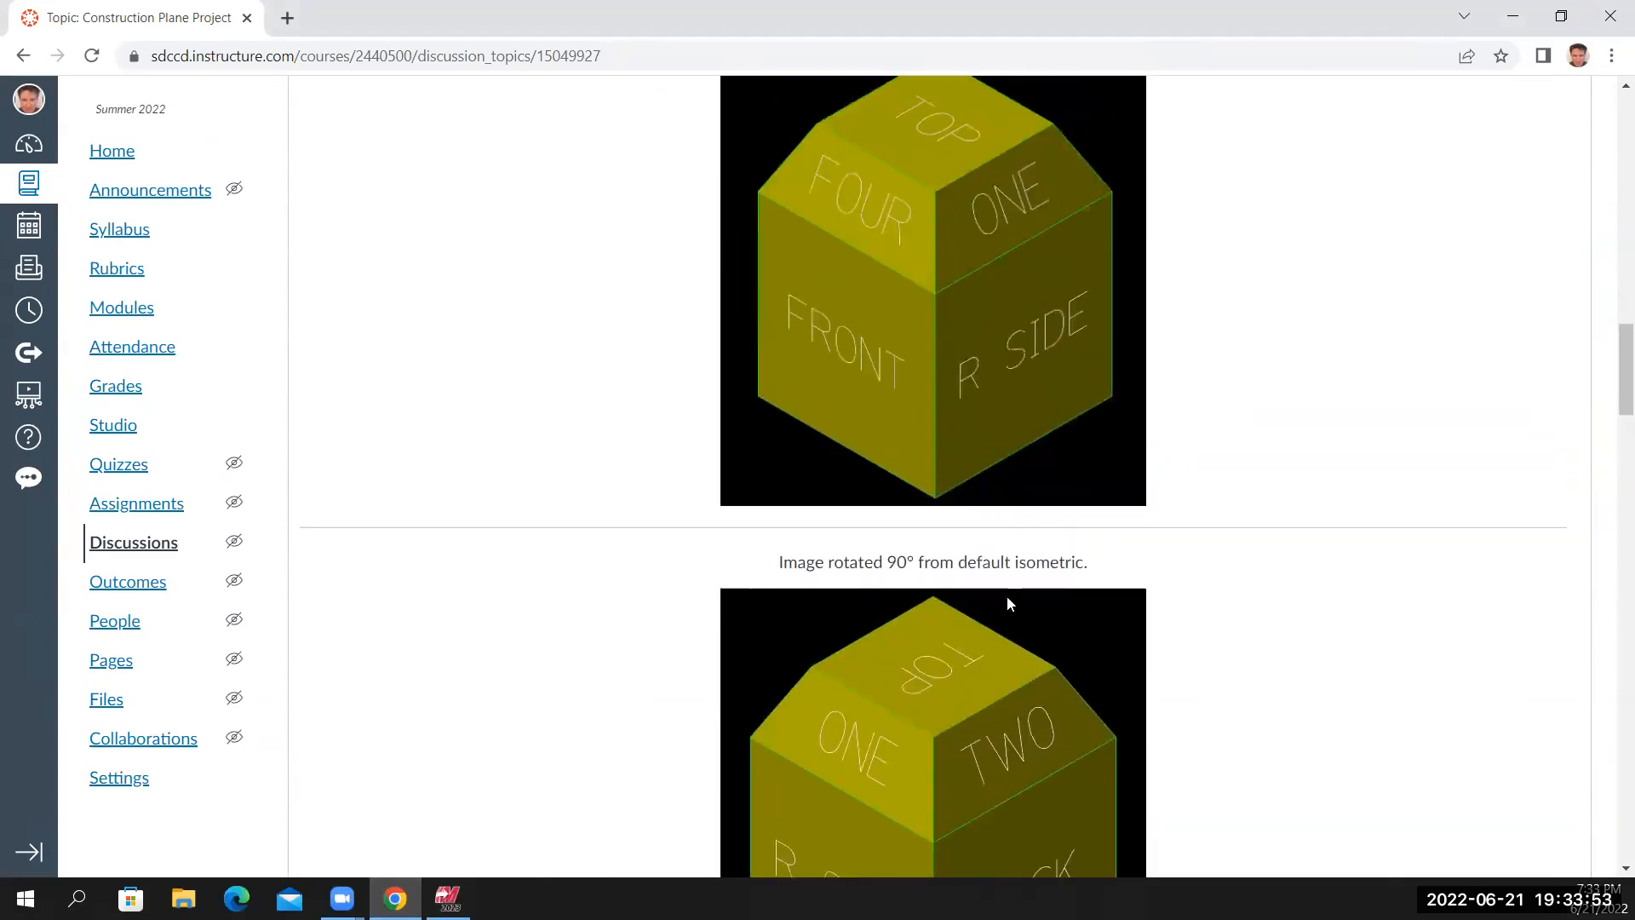
scroll(937, 677, "down", 1)
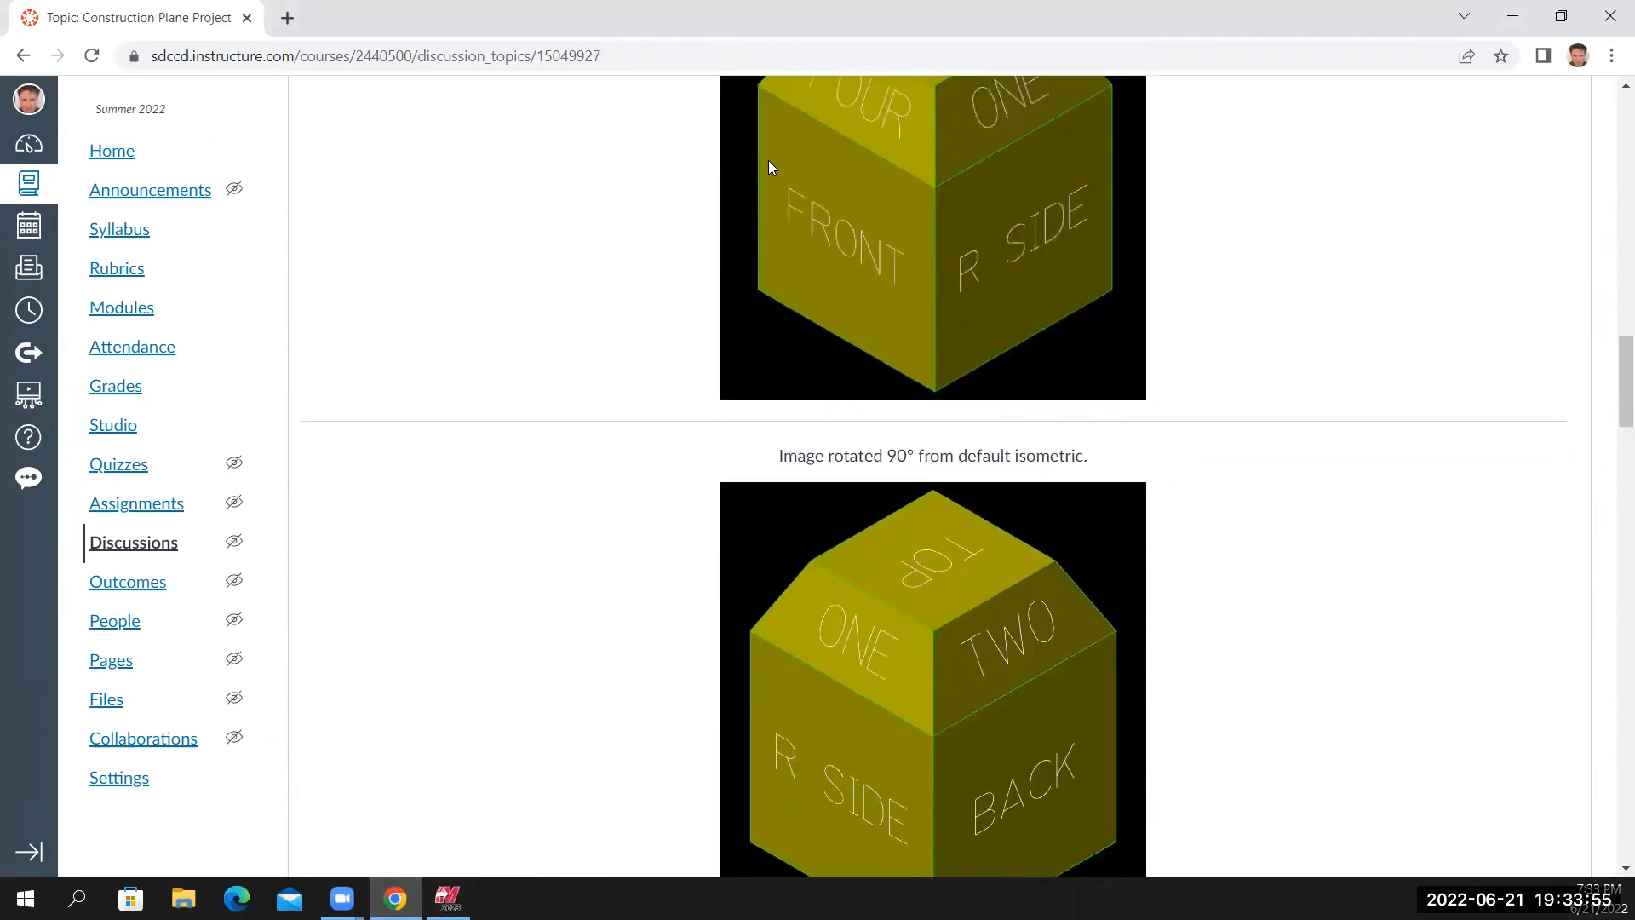
scroll(1004, 298, "down", 1)
scroll(929, 256, "up", 1)
scroll(1001, 292, "down", 2)
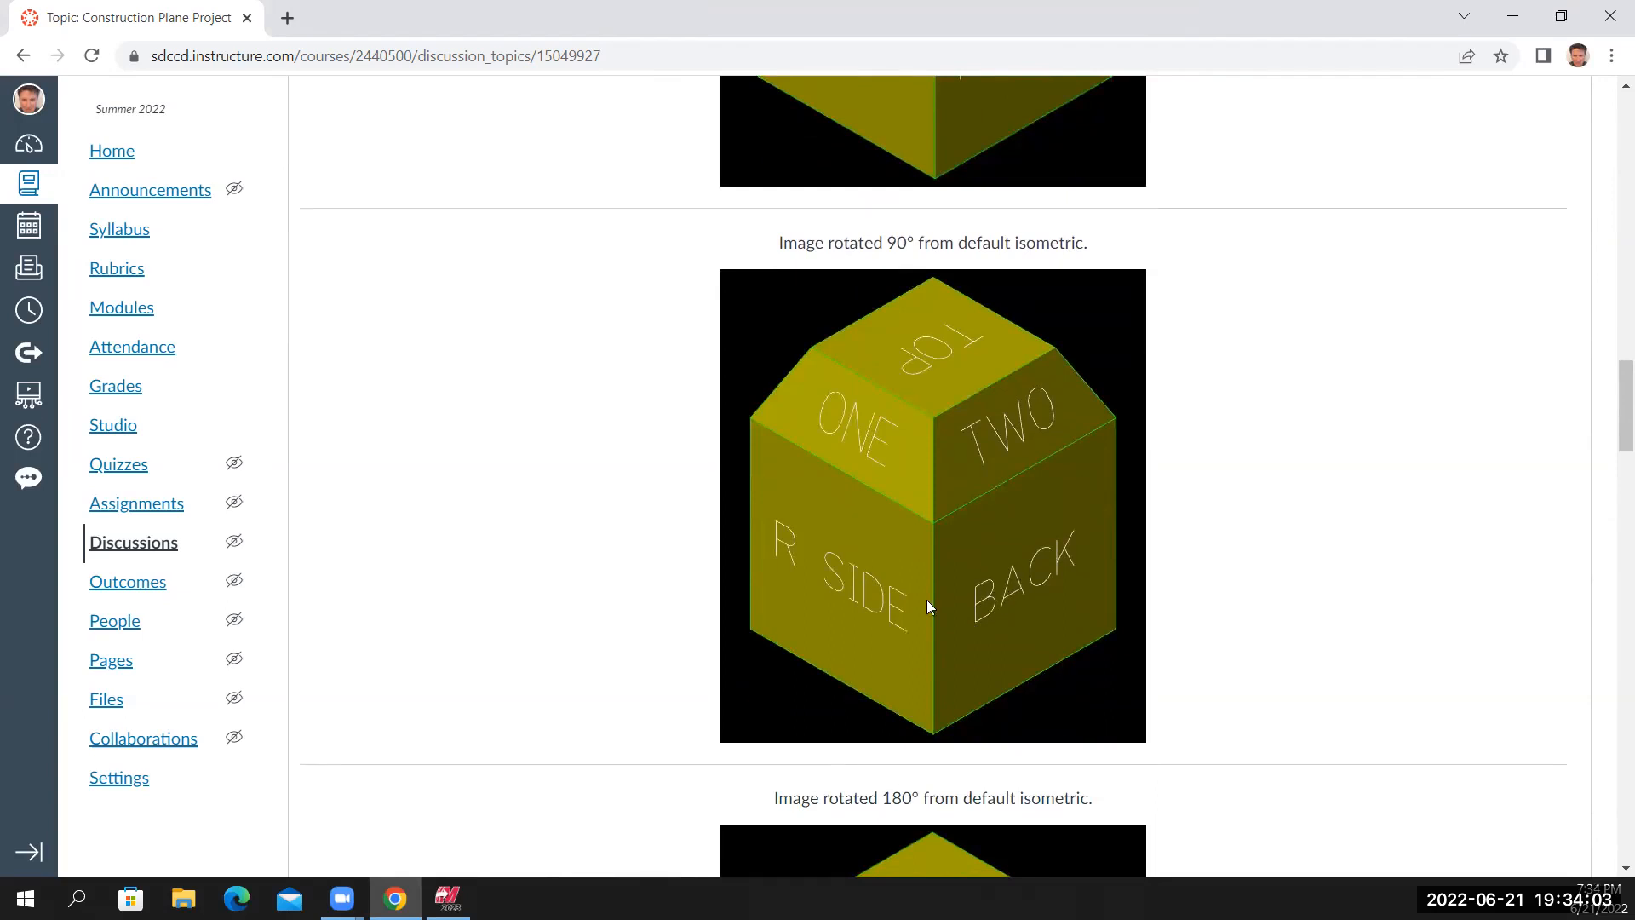
scroll(944, 550, "up", 3)
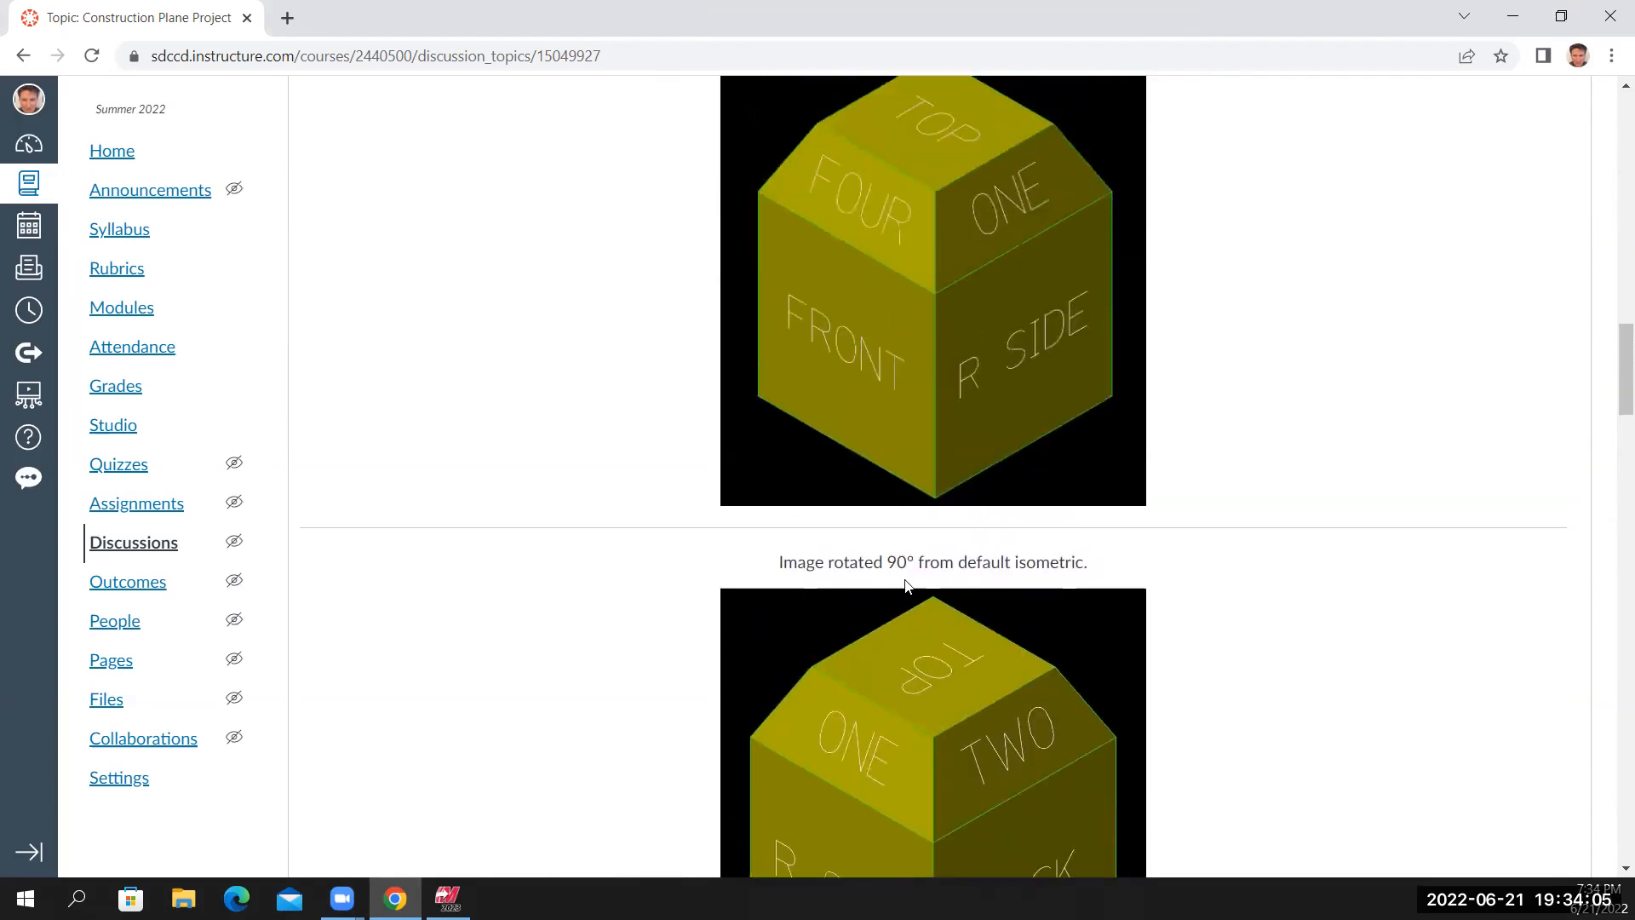
scroll(906, 584, "down", 1)
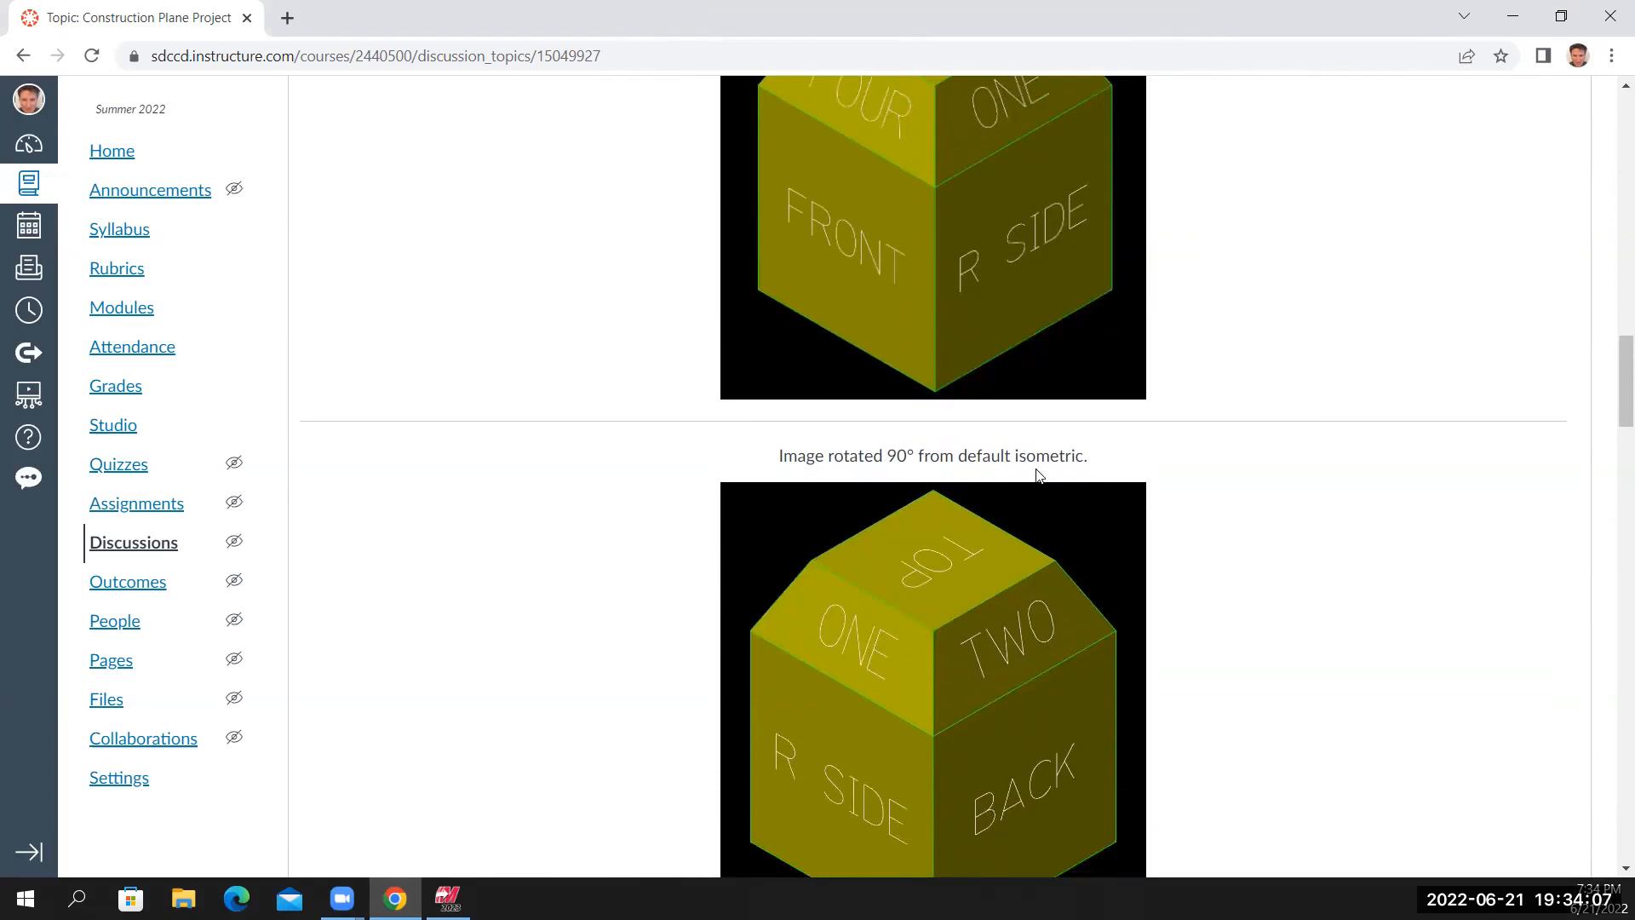
scroll(1040, 439, "up", 2)
scroll(1040, 439, "down", 2)
scroll(957, 760, "down", 1)
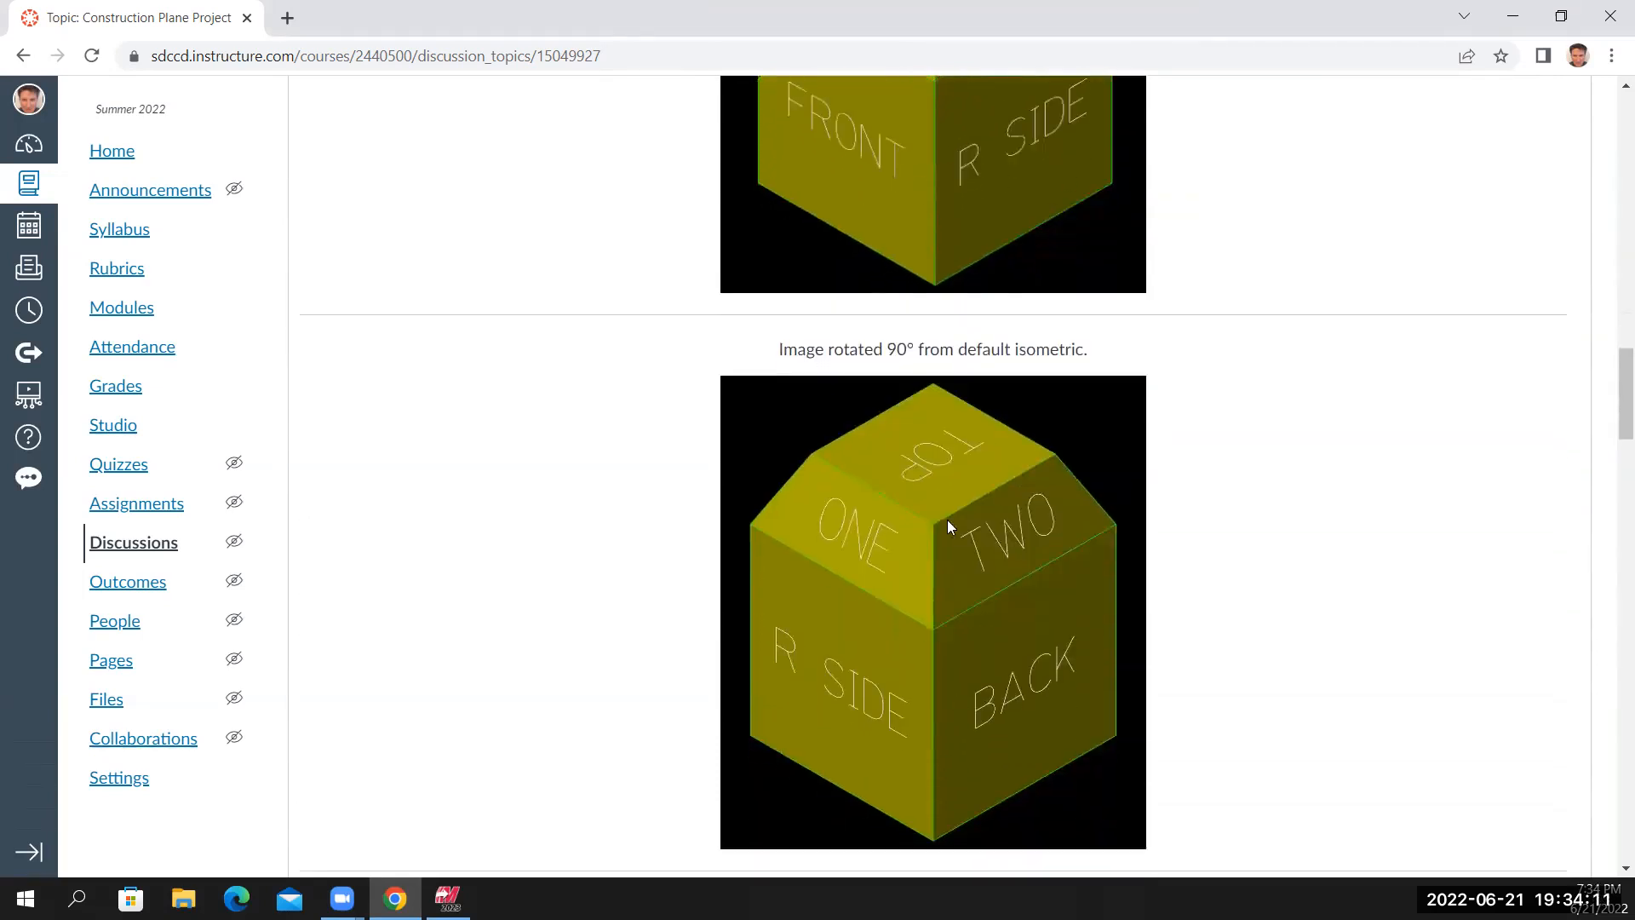
Switch to Mastercam and make level 12, Back Plane, the active level
right_click(448, 898)
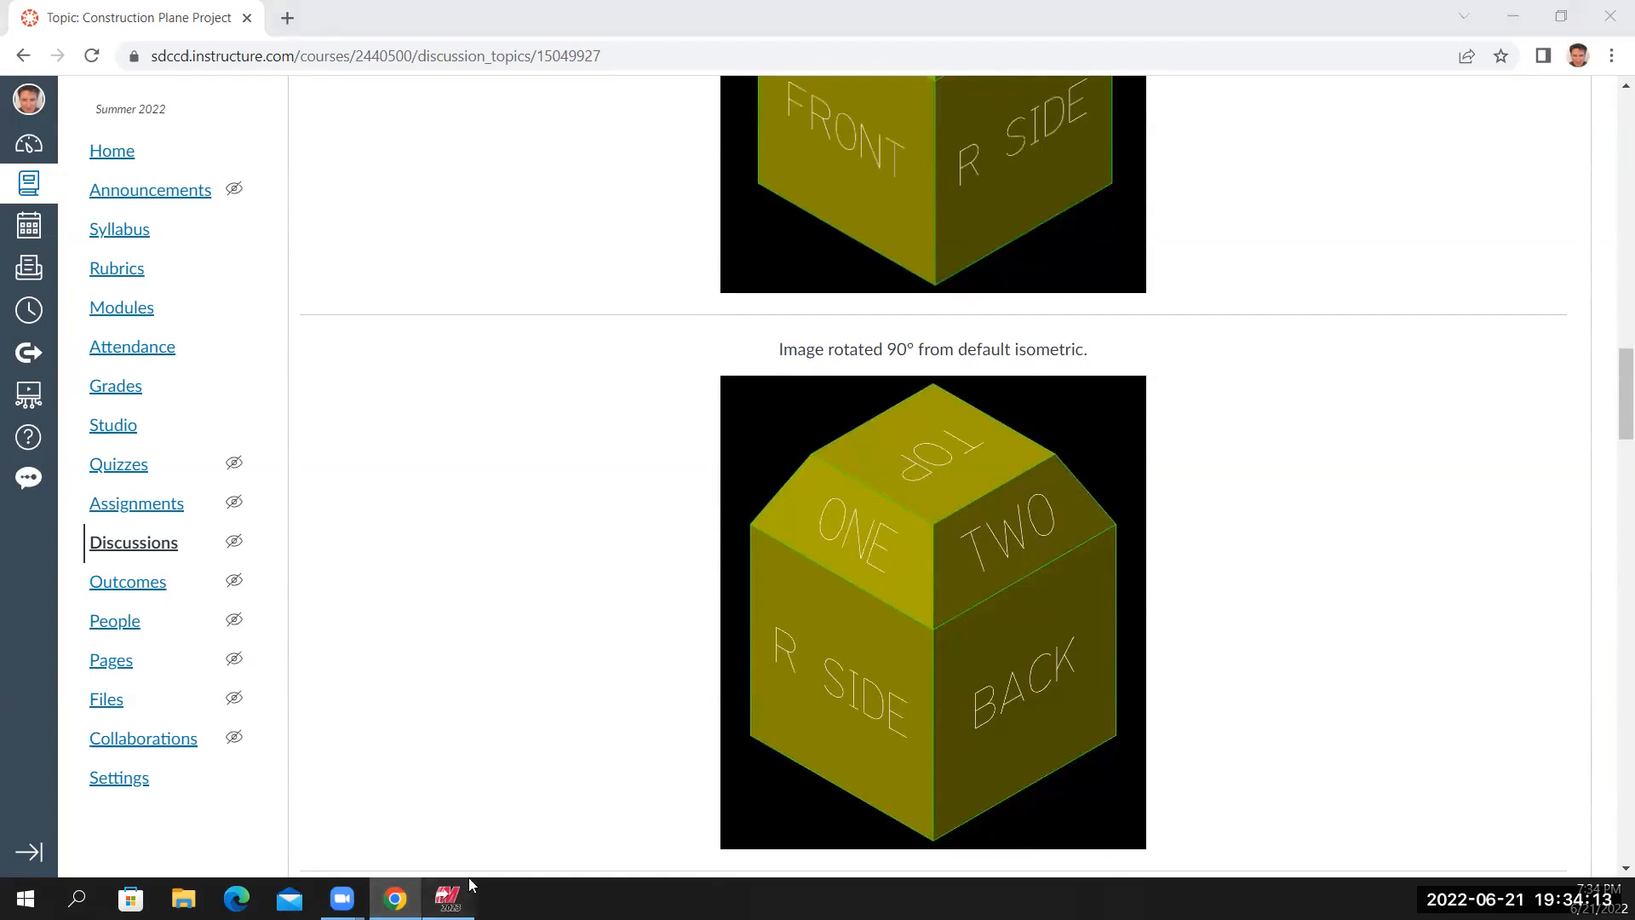
left_click(566, 813)
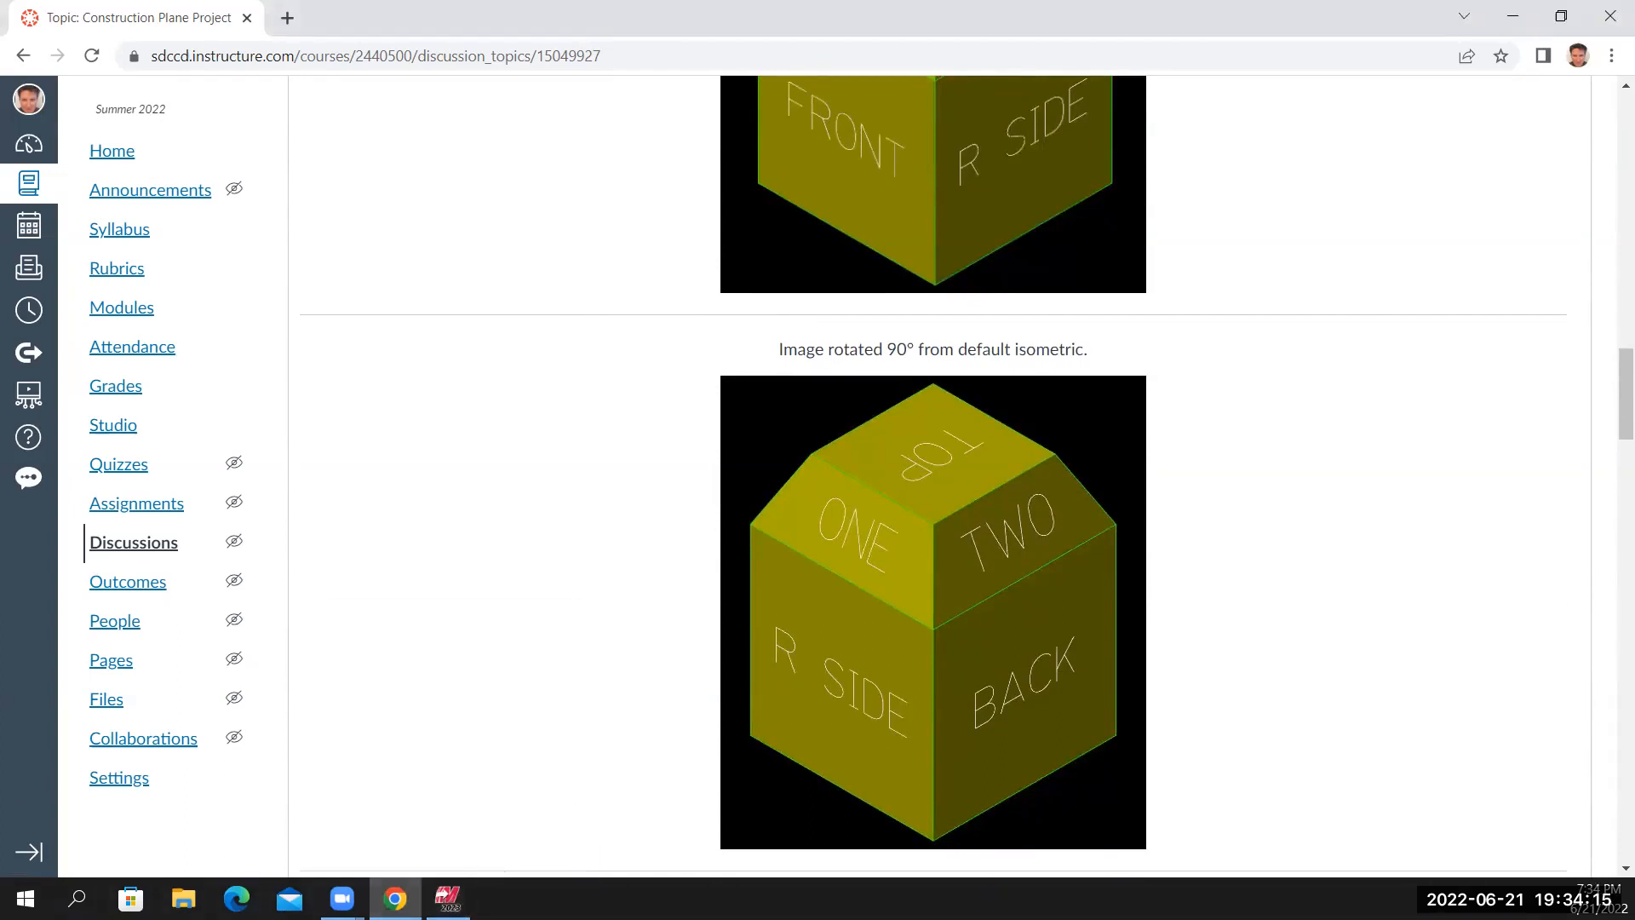
left_click(448, 898)
mouse_move(865, 689)
middle_mouse_down()
mouse_move(705, 719)
mouse_move(1274, 543)
mouse_move(1195, 616)
mouse_move(1109, 748)
mouse_move(1175, 705)
mouse_move(852, 606)
mouse_move(1139, 601)
mouse_move(1234, 657)
mouse_move(1034, 598)
mouse_move(1114, 521)
mouse_move(1116, 635)
mouse_move(1155, 613)
mouse_move(964, 603)
mouse_move(811, 623)
mouse_move(846, 658)
middle_mouse_up()
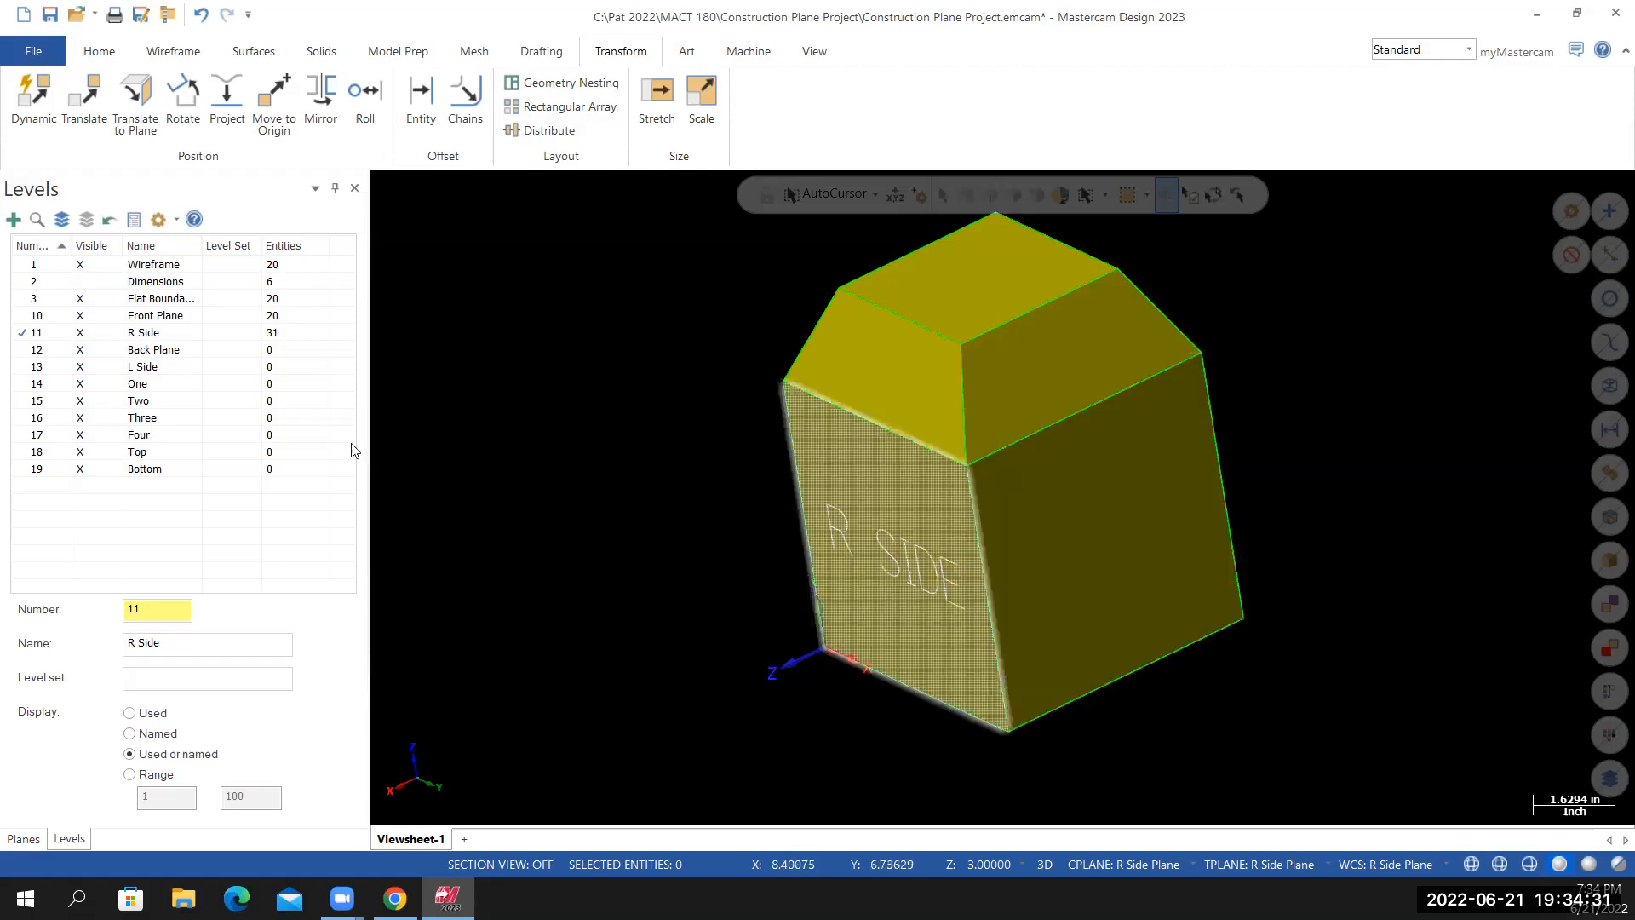
left_click(42, 350)
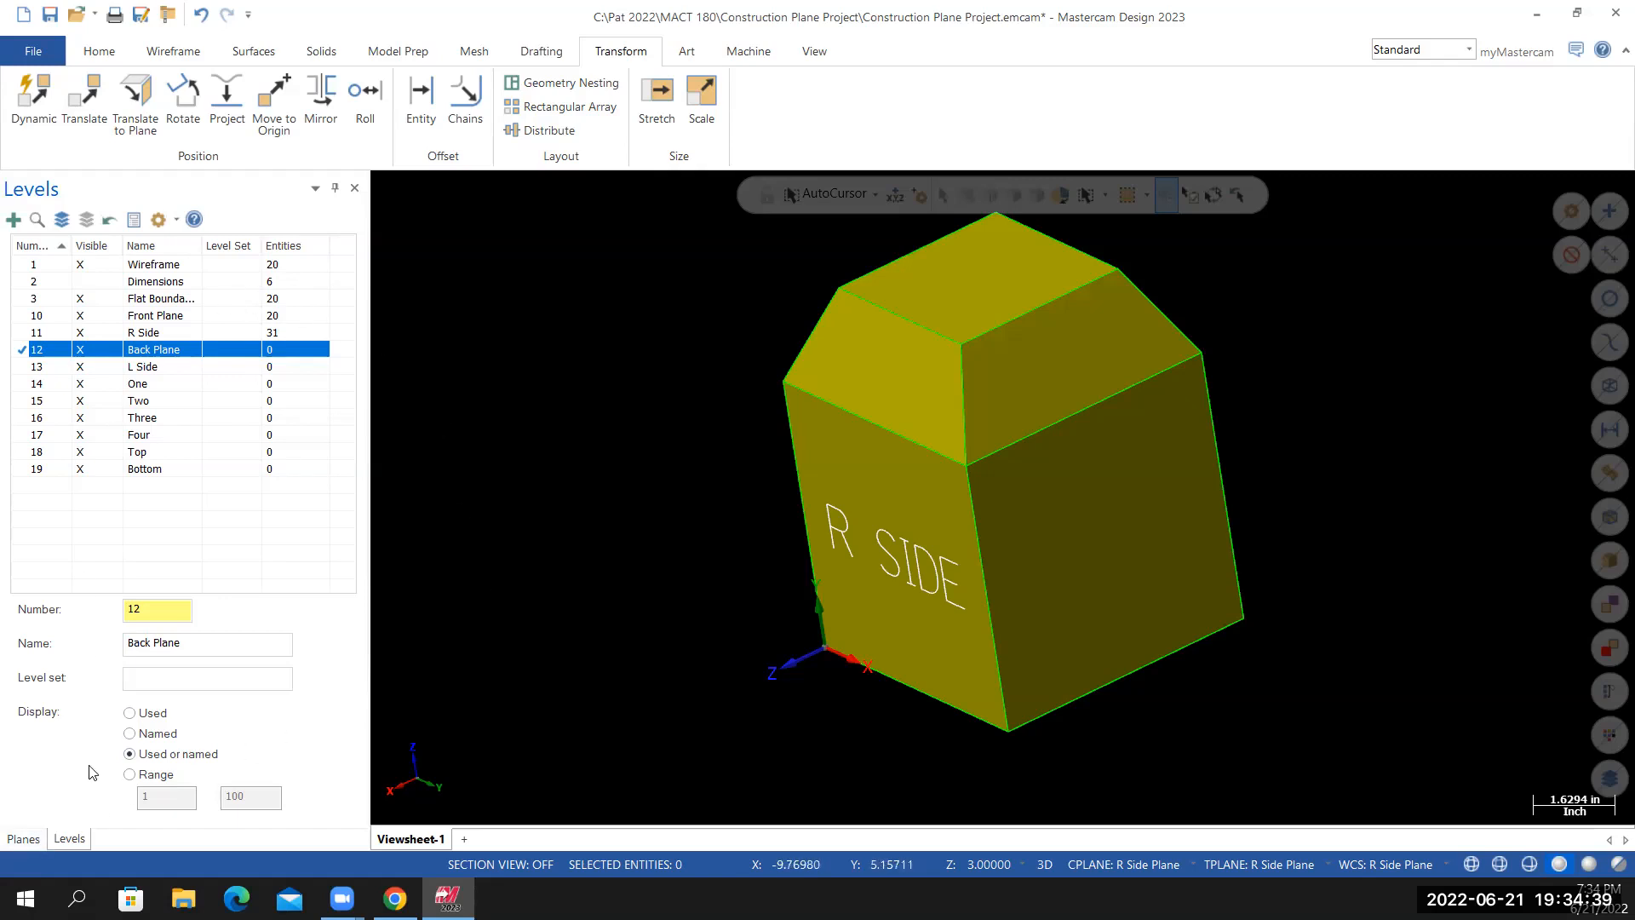
Define a new plane from the geometry of the back face, choosing the orientation with X along the base edge, Y up and Z outward
left_click(15, 838)
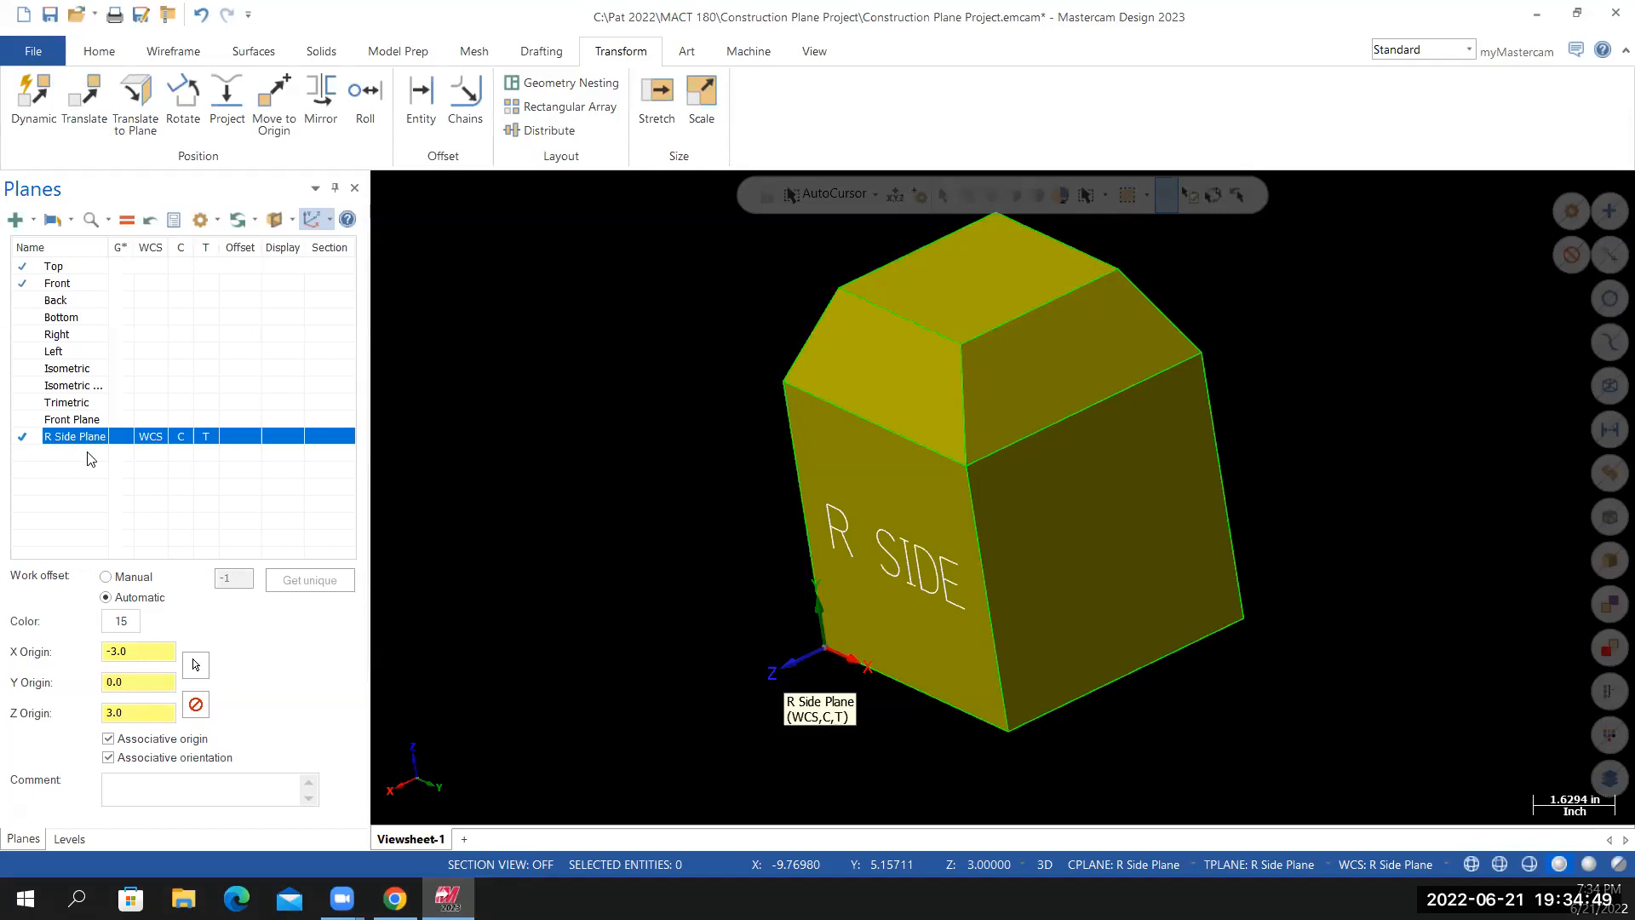
left_click(31, 223)
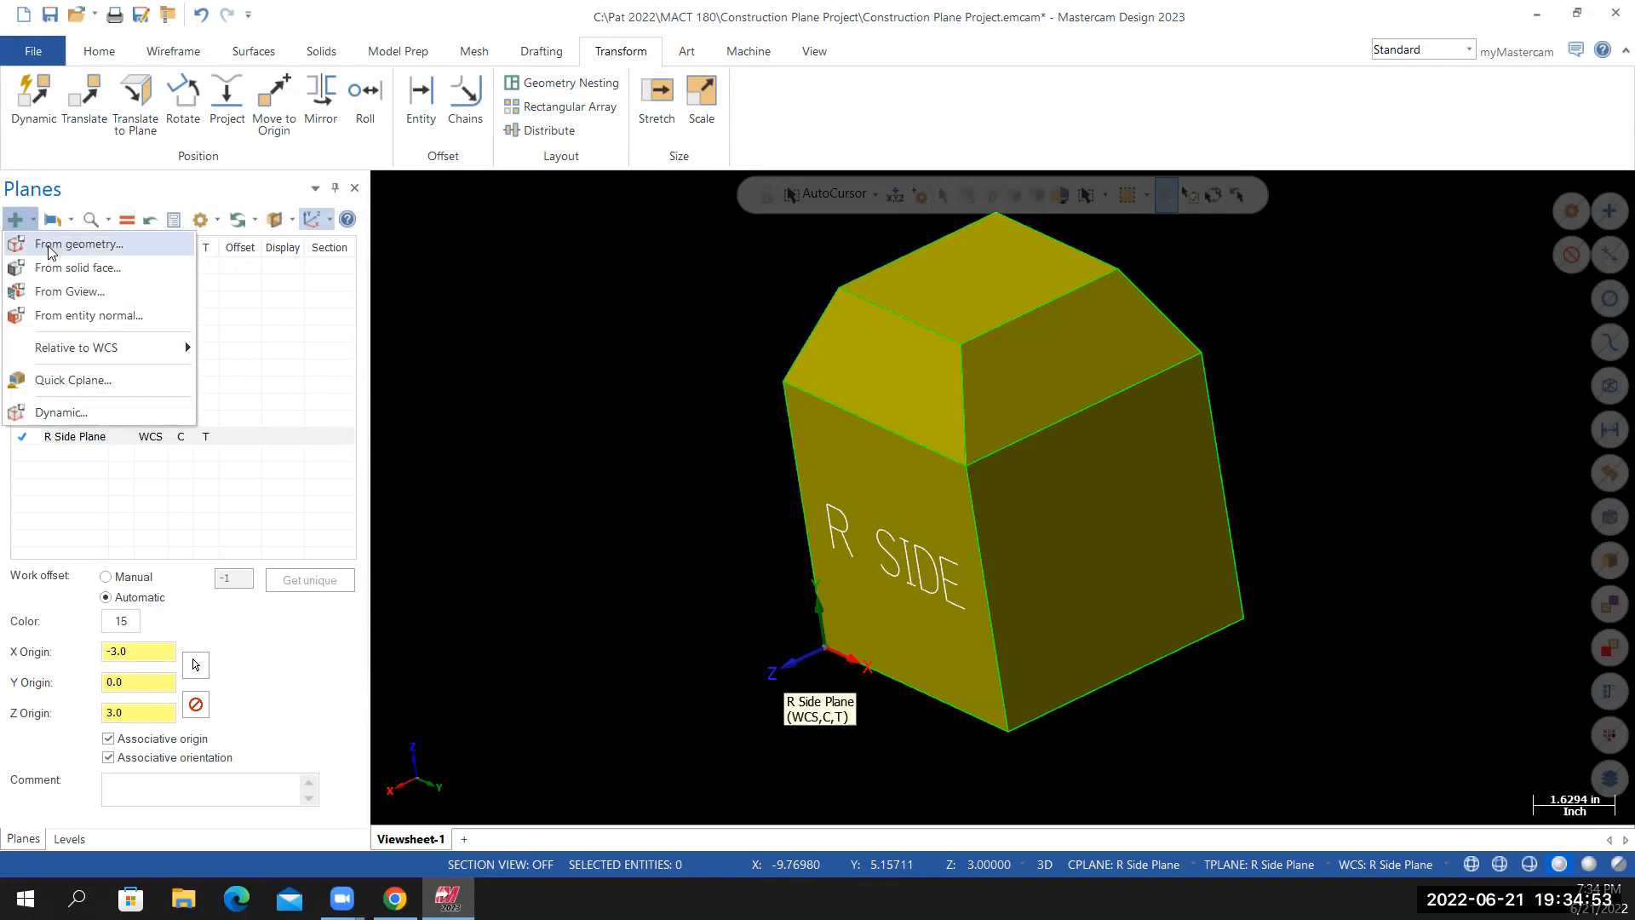
left_click(50, 246)
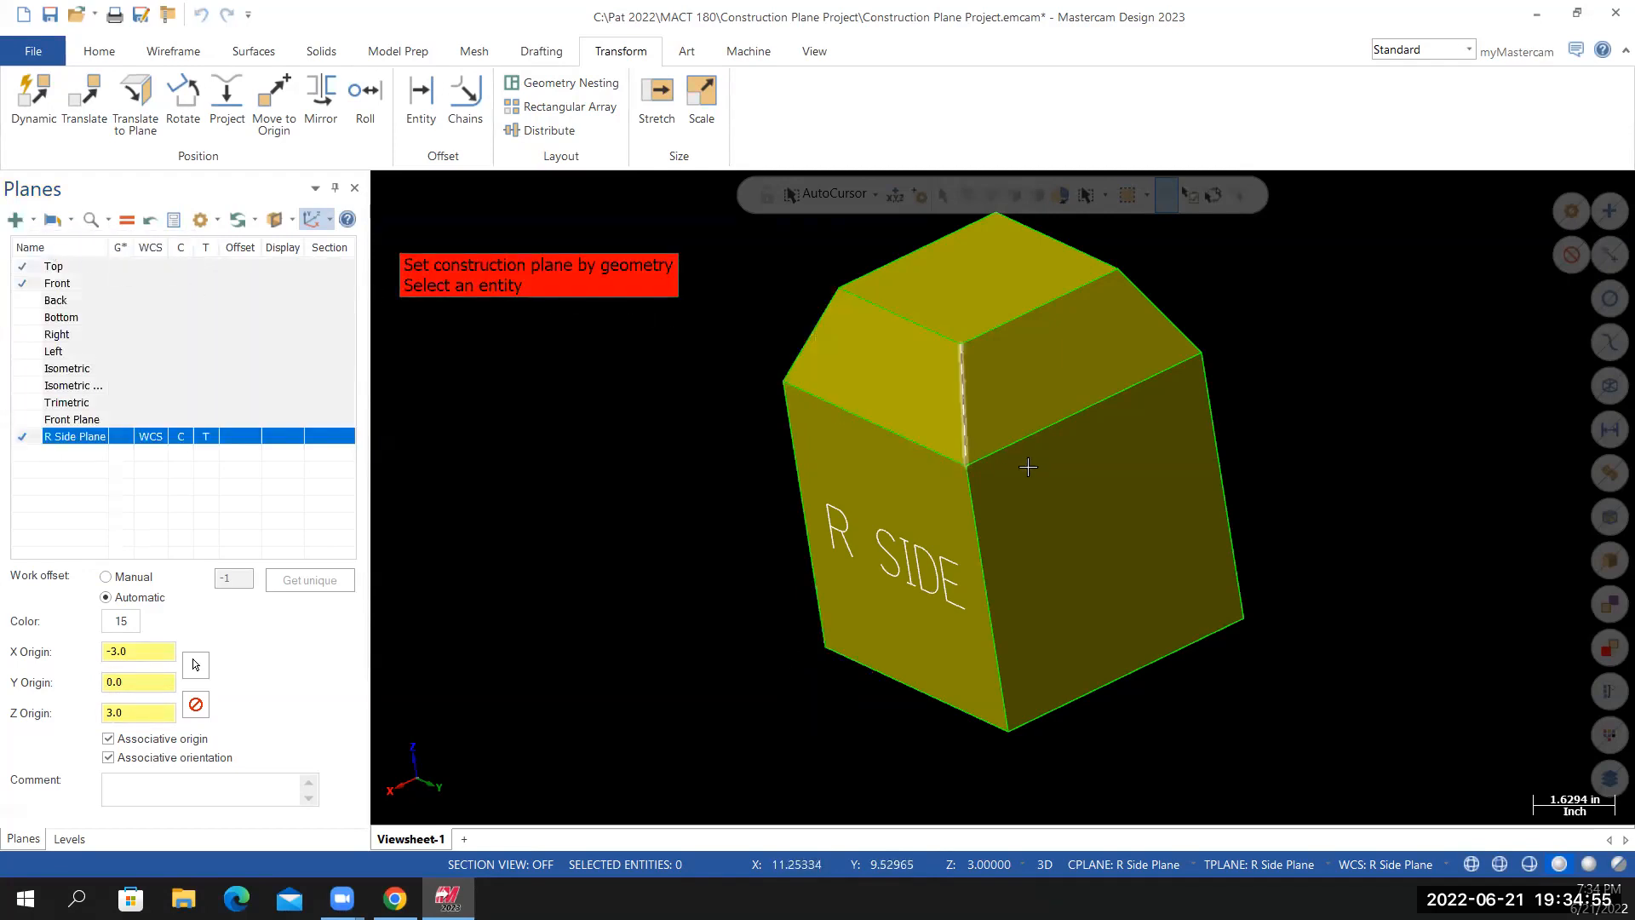
left_click(1072, 530)
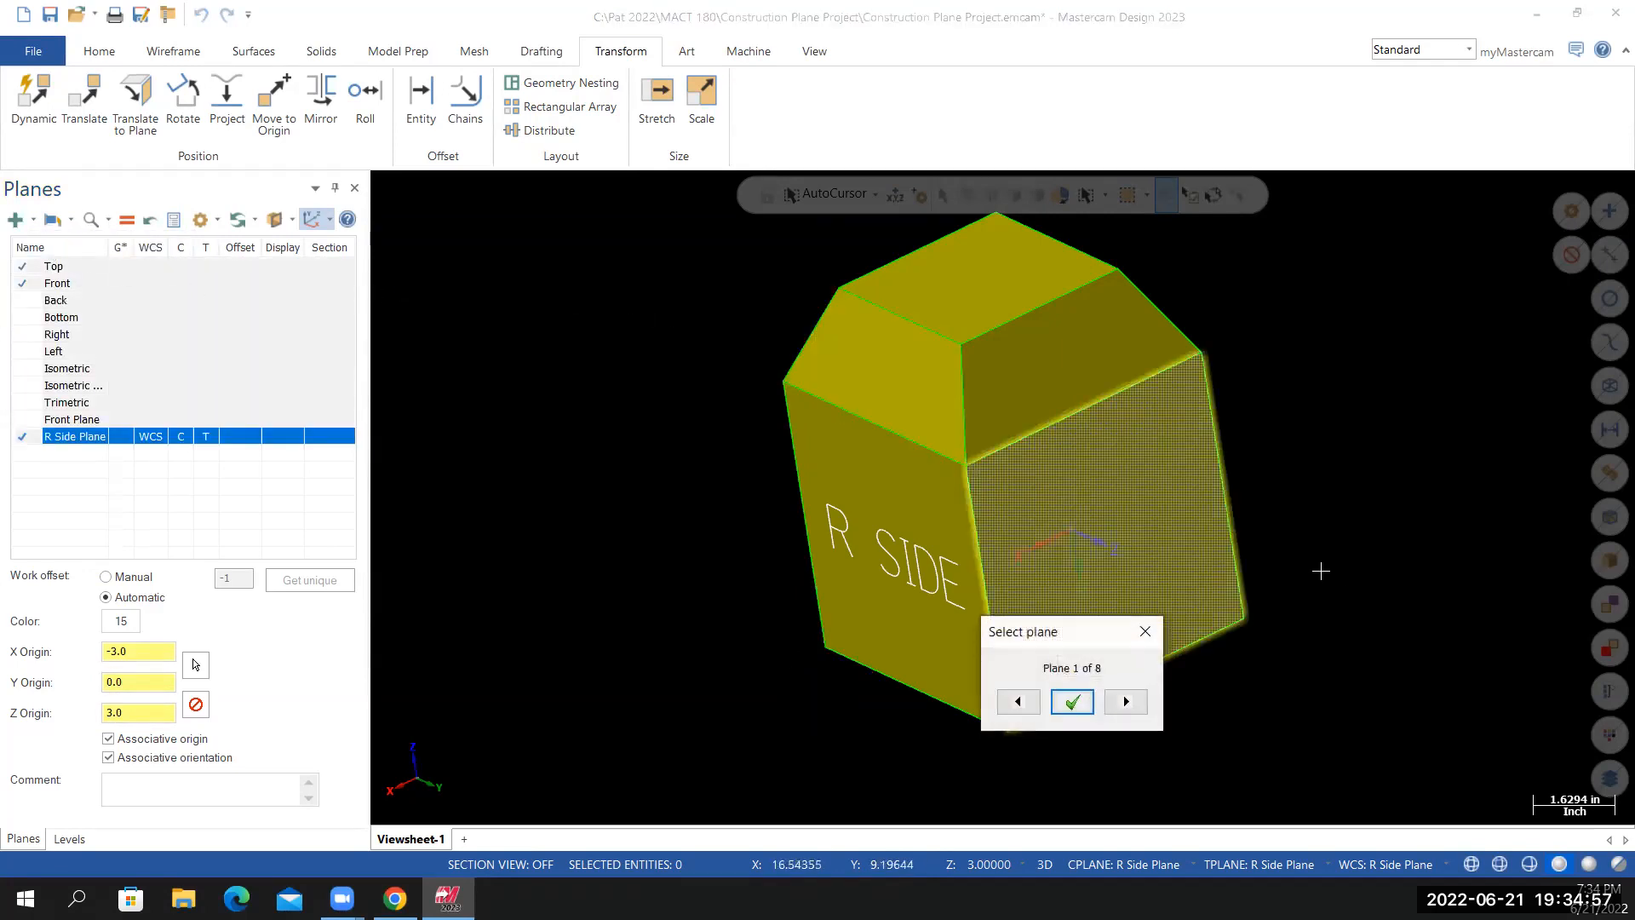
left_click_drag(1092, 639, 1381, 344)
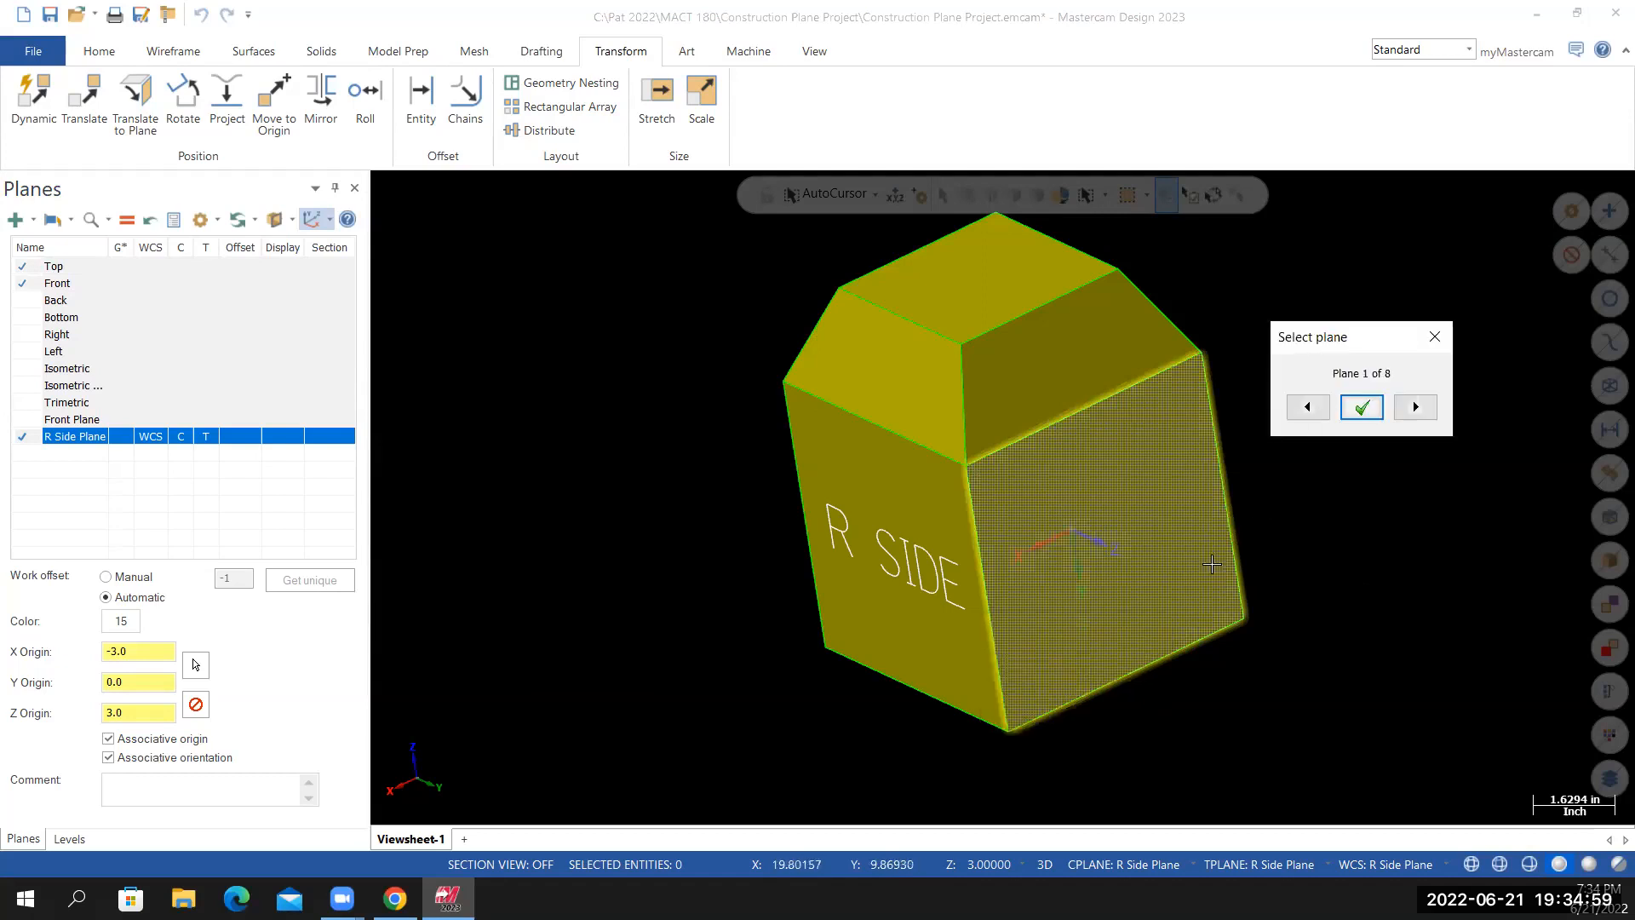
mouse_move(1301, 569)
middle_mouse_down()
mouse_move(1362, 528)
mouse_move(1263, 566)
mouse_move(1299, 544)
middle_mouse_up()
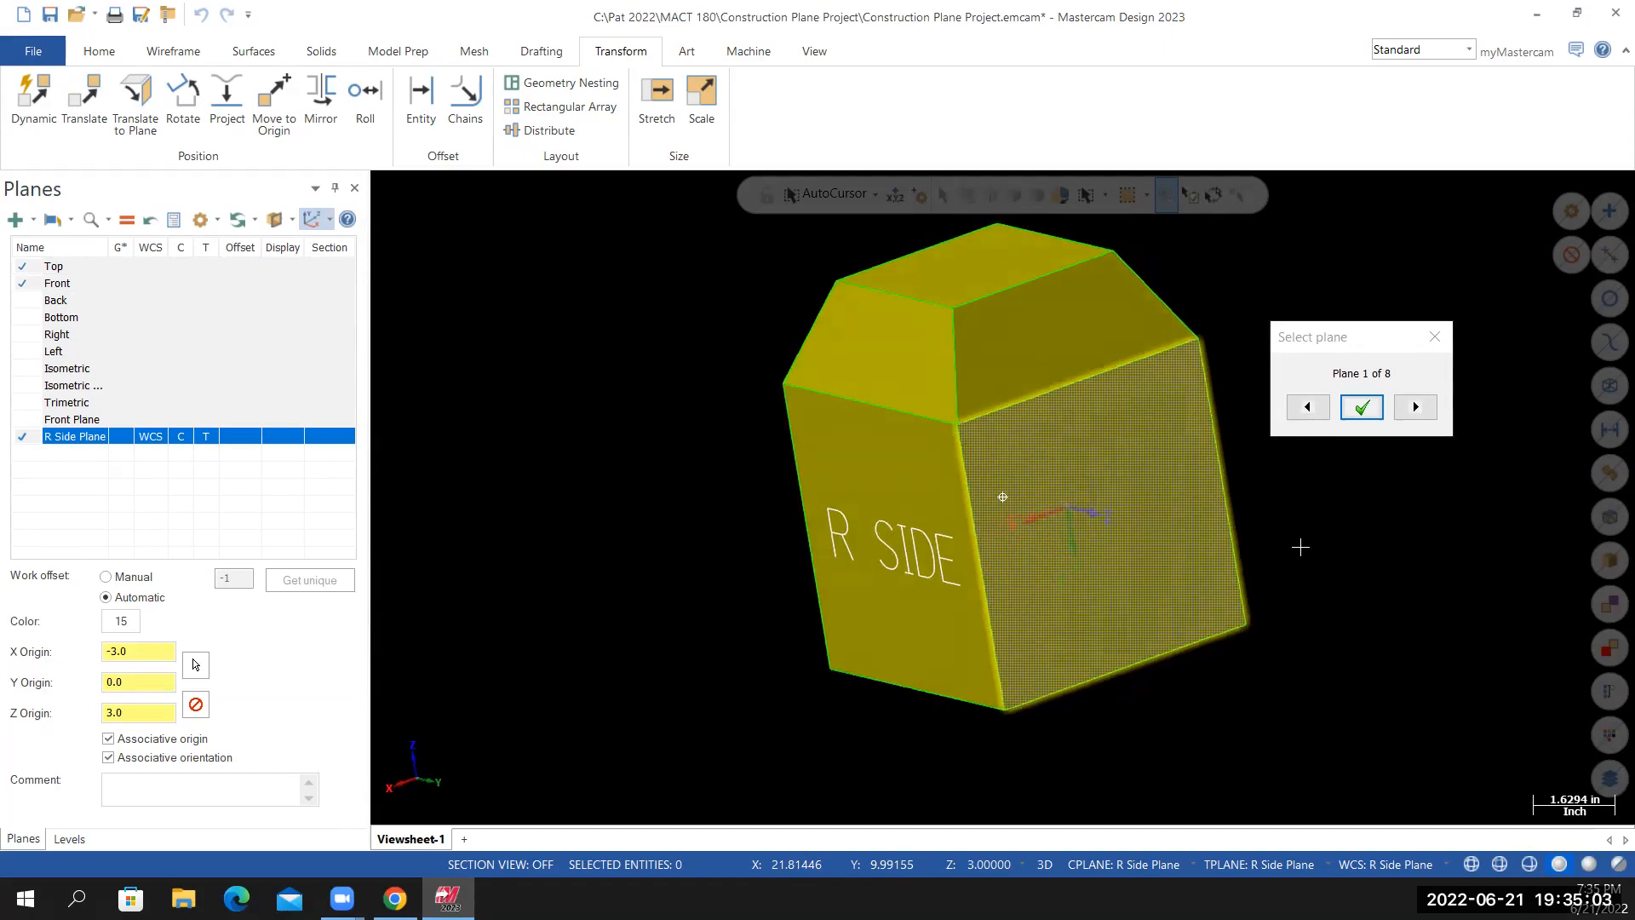
left_click(1415, 408)
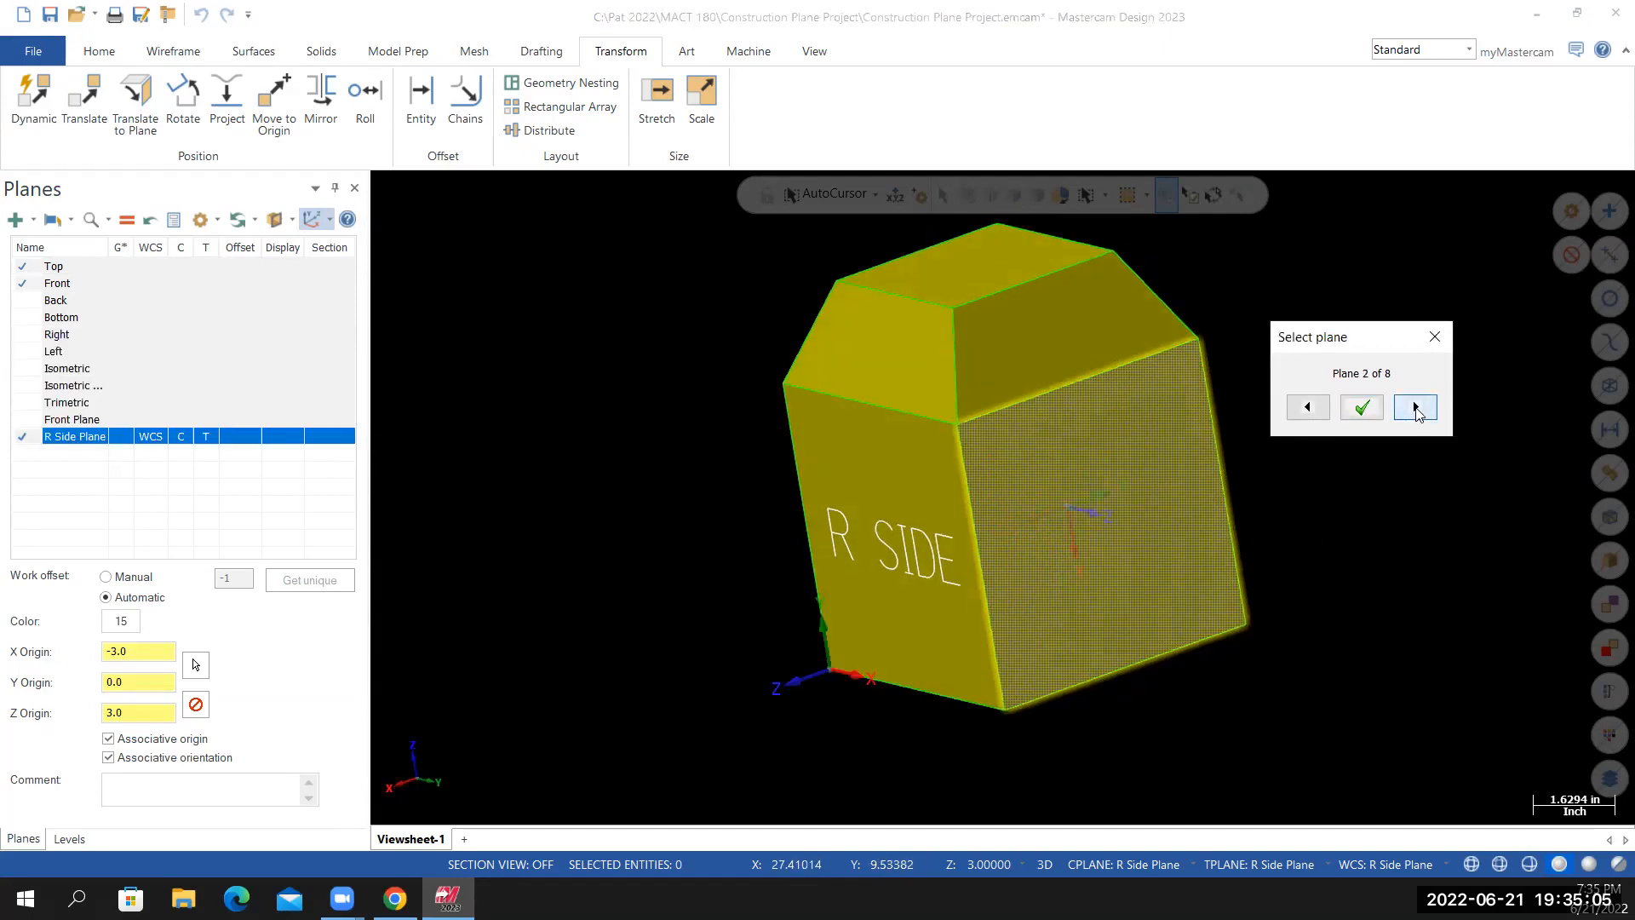
middle_click_drag(1345, 558, 1277, 473)
left_click(1415, 408)
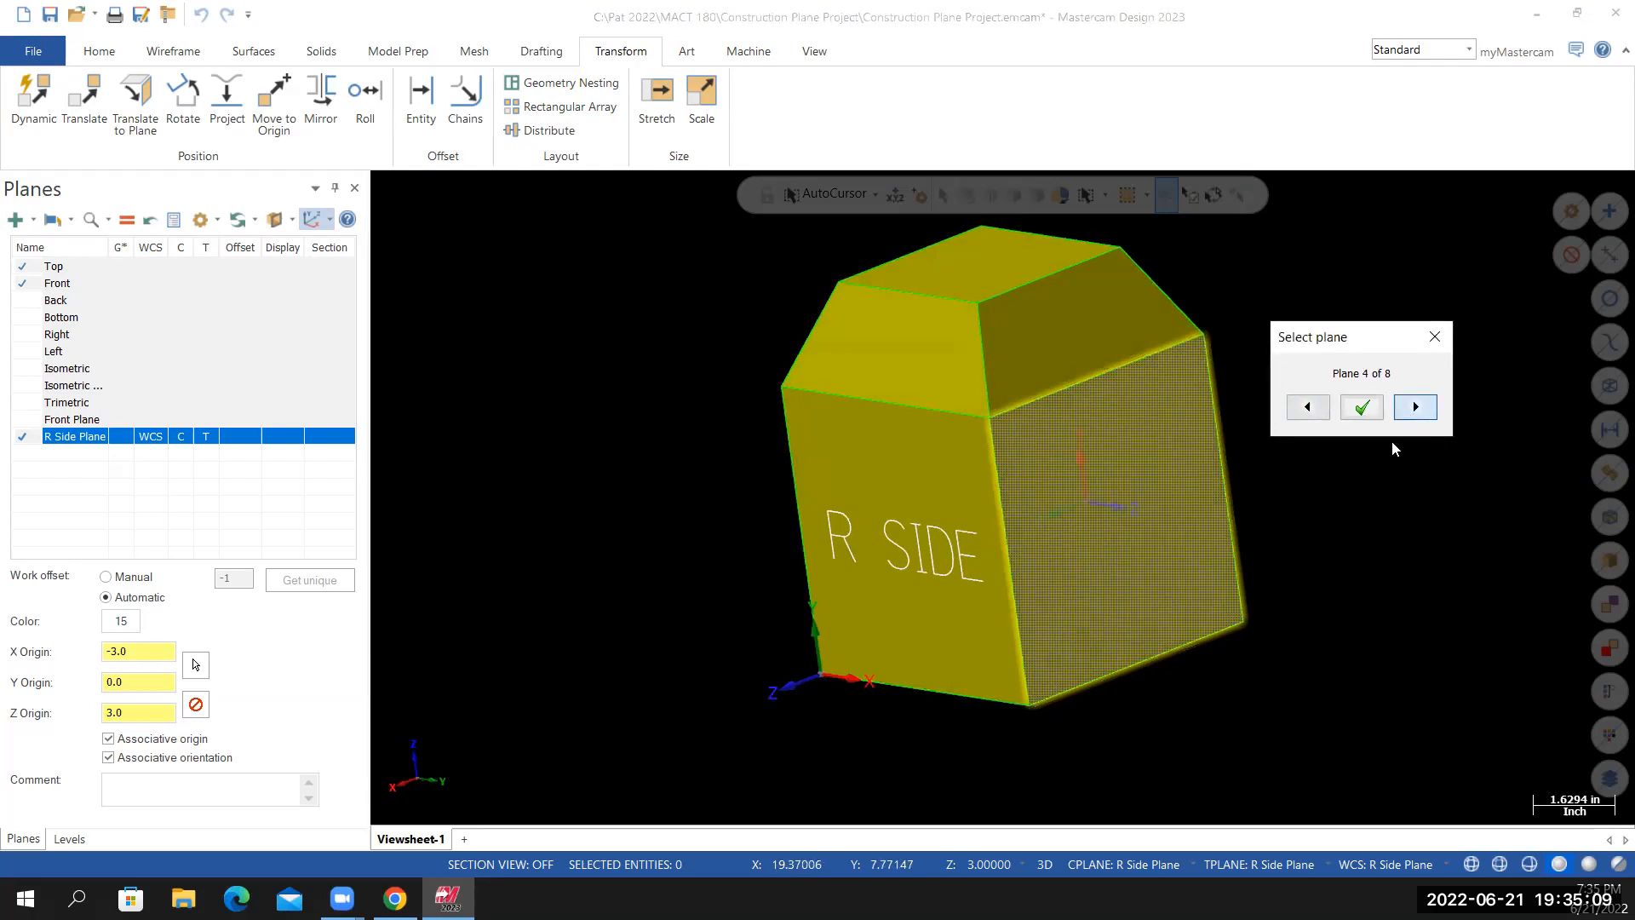
left_click(1306, 409)
mouse_move(1321, 547)
middle_mouse_down()
mouse_move(1273, 588)
mouse_move(1318, 524)
middle_mouse_up()
left_click(1323, 405)
left_click(1413, 407)
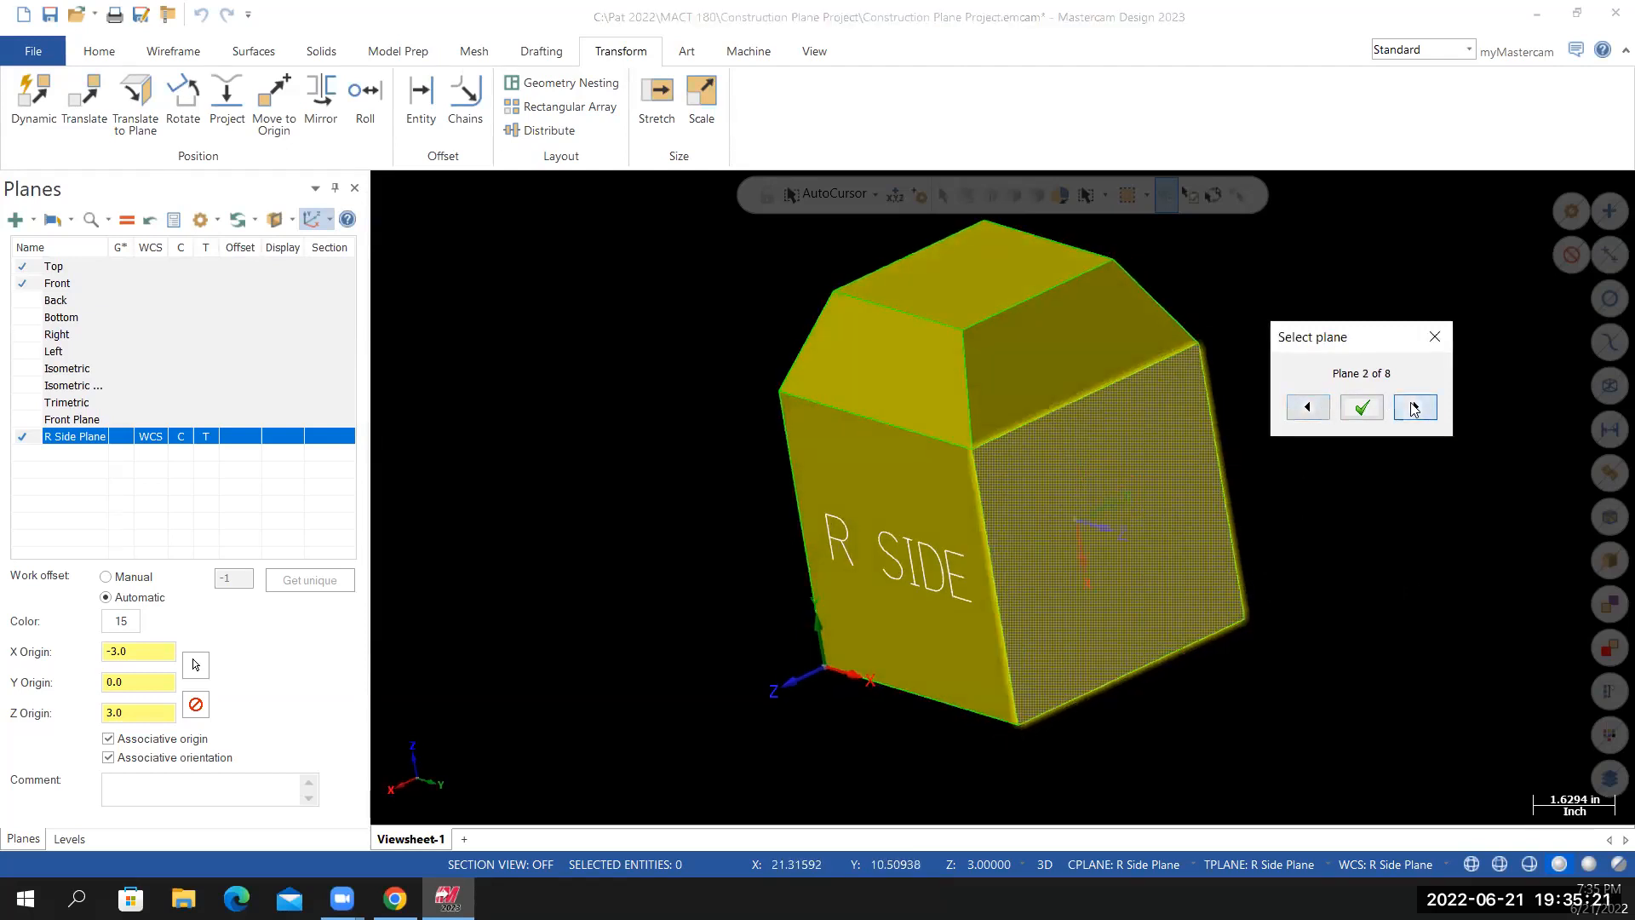
left_click(1362, 407)
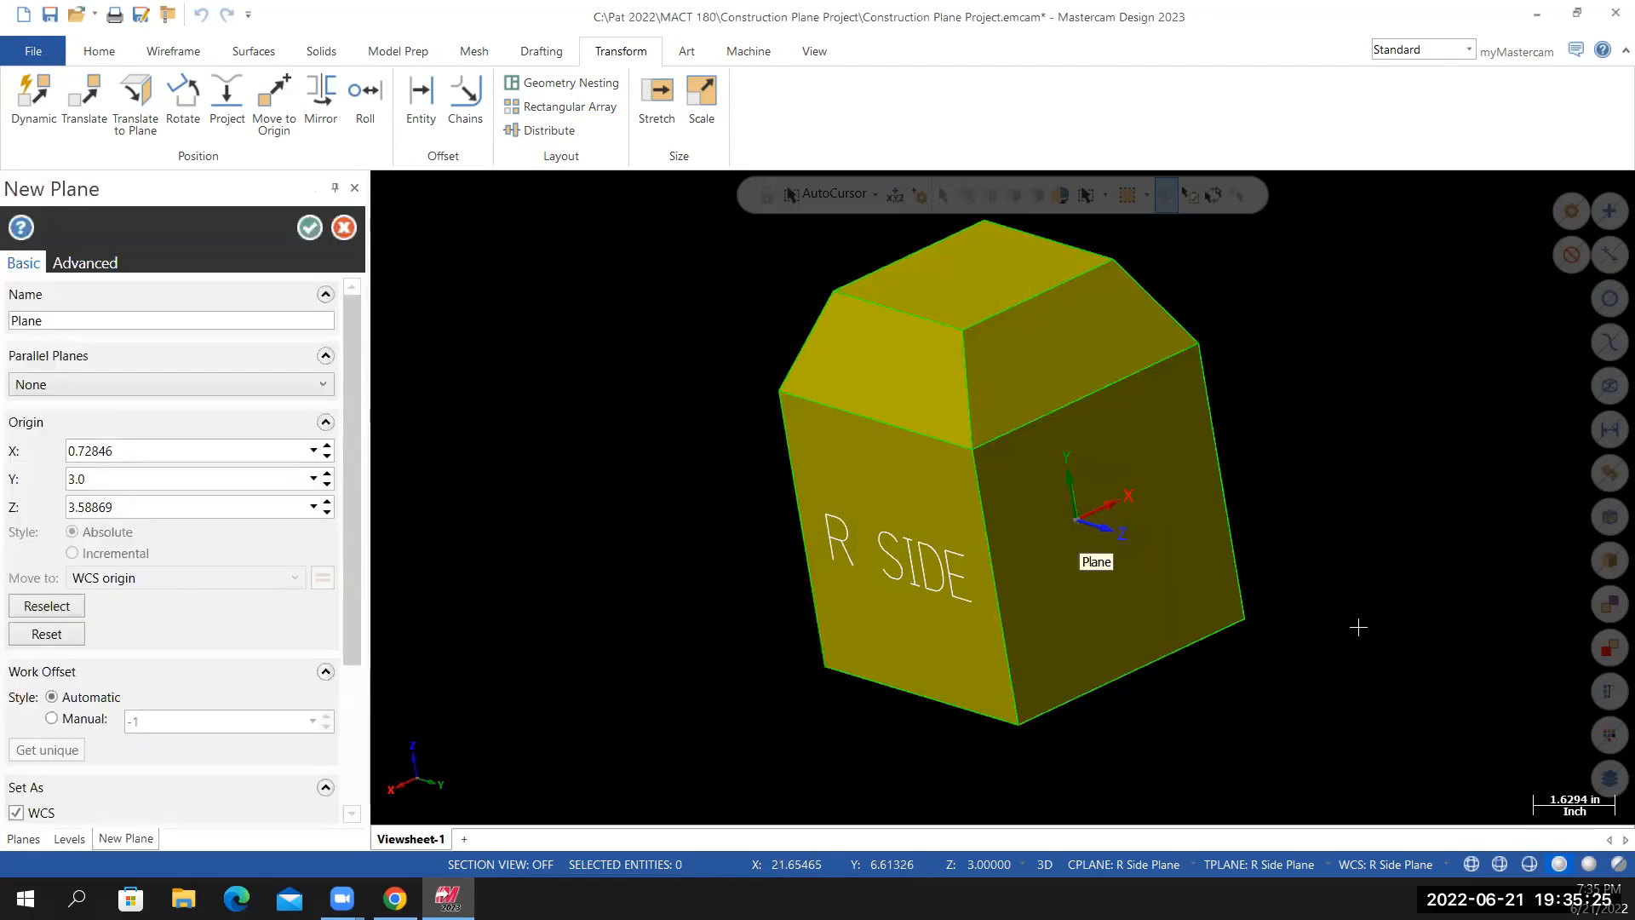
Name the new plane Back Plane and create it with its origin at the back face's lower corner shared with the R SIDE face
left_click_drag(54, 324, 10, 328)
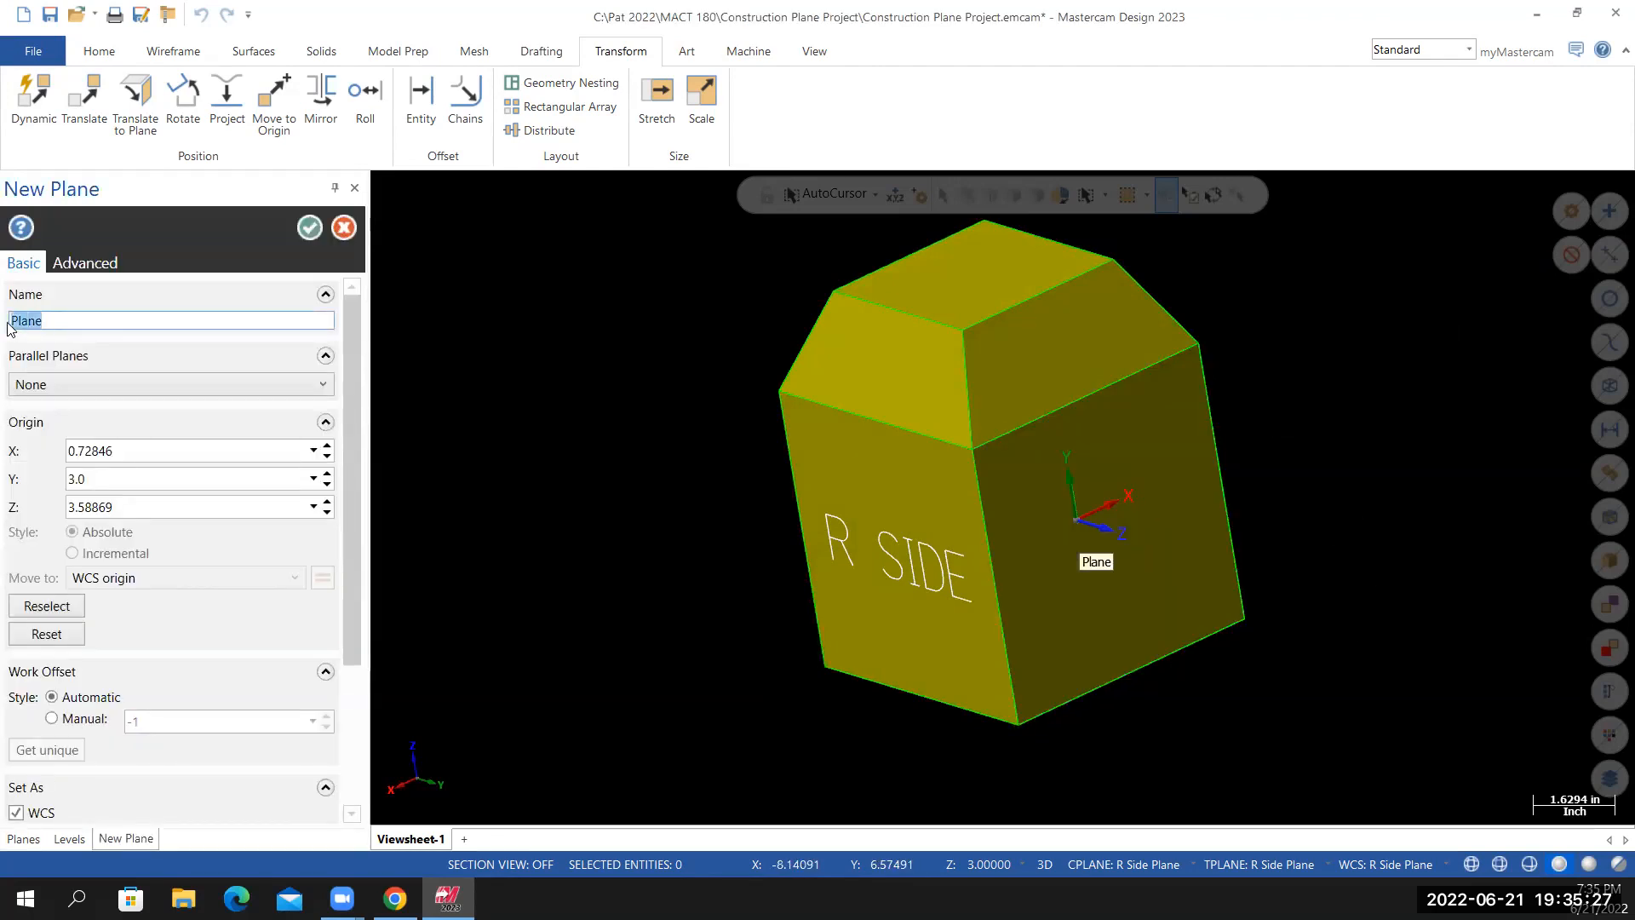
type("b")
left_click_drag(357, 416, 353, 506)
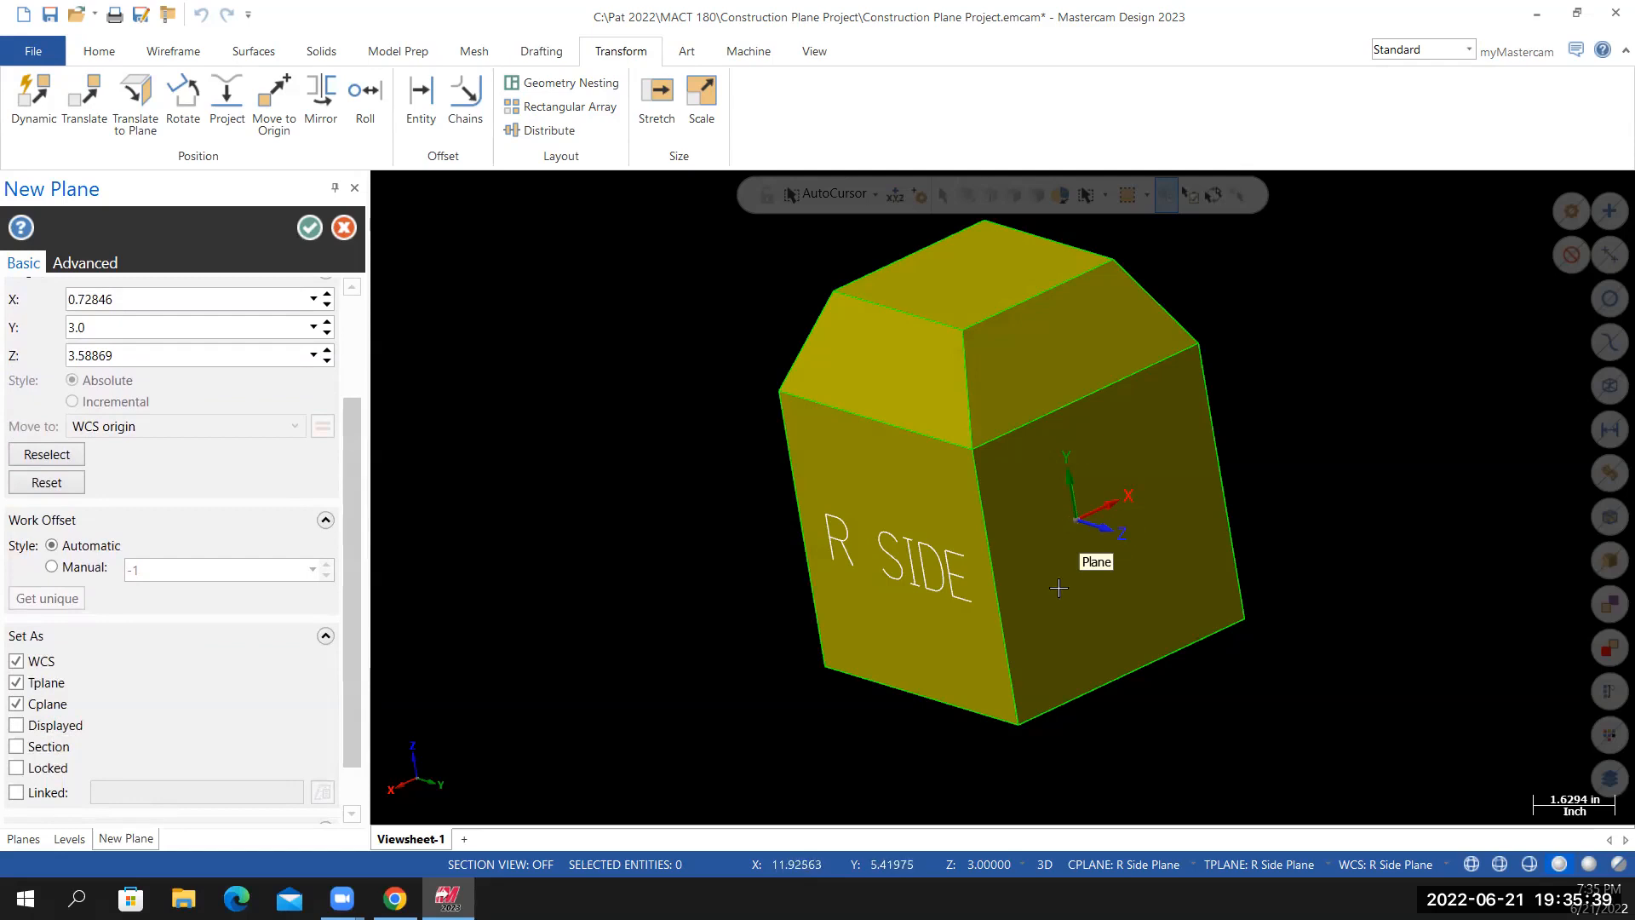
left_click(47, 454)
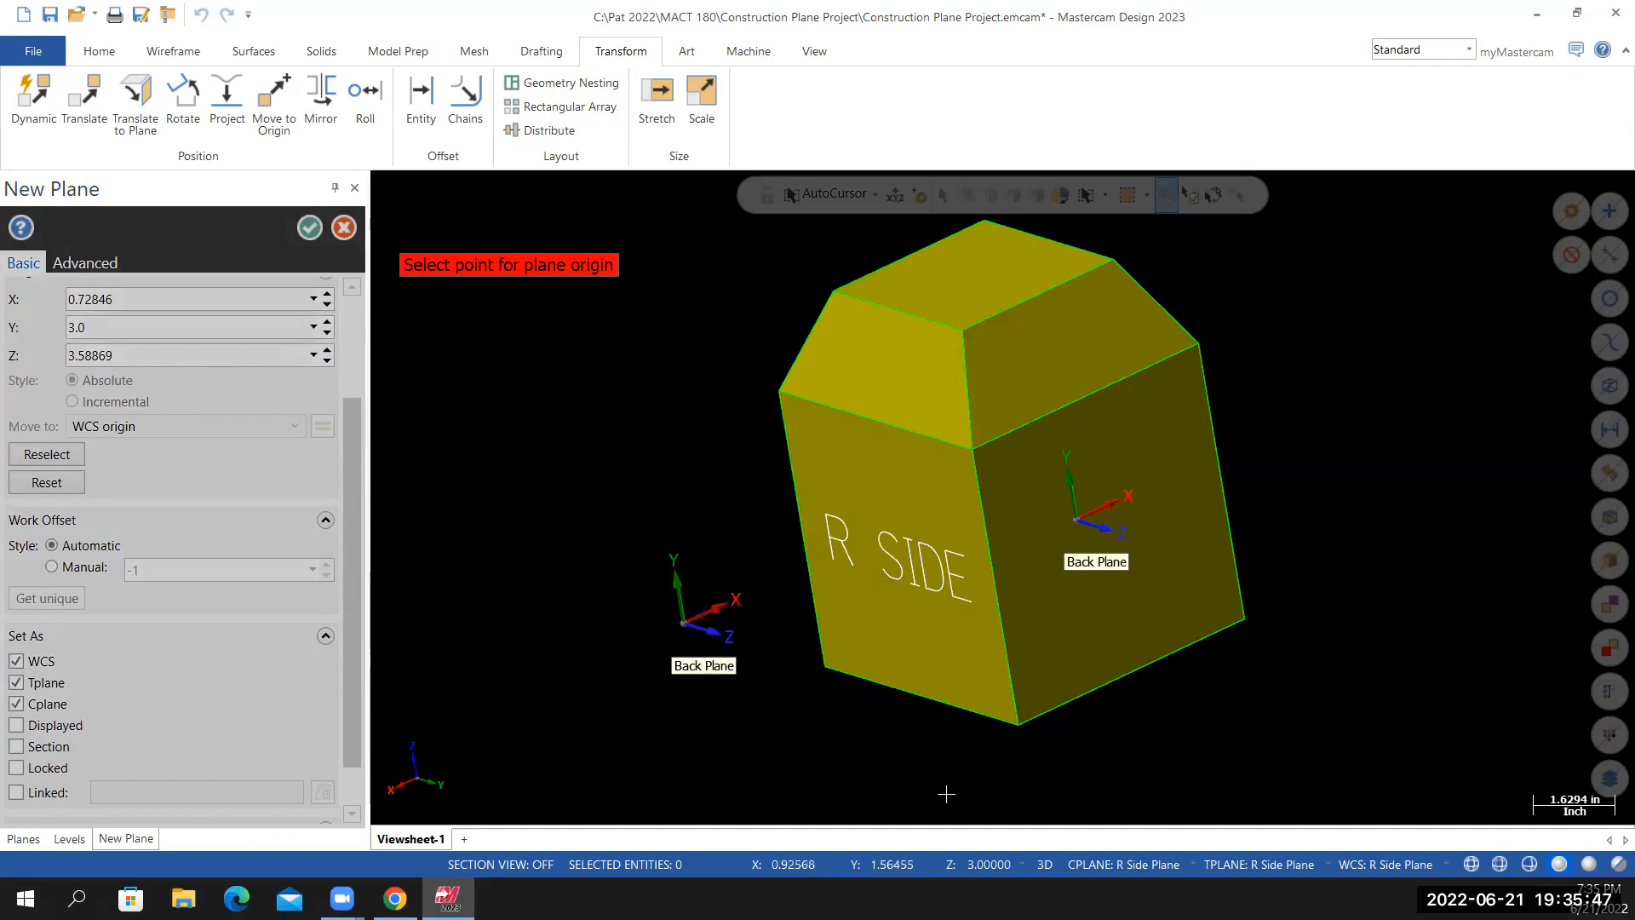
left_click(1025, 729)
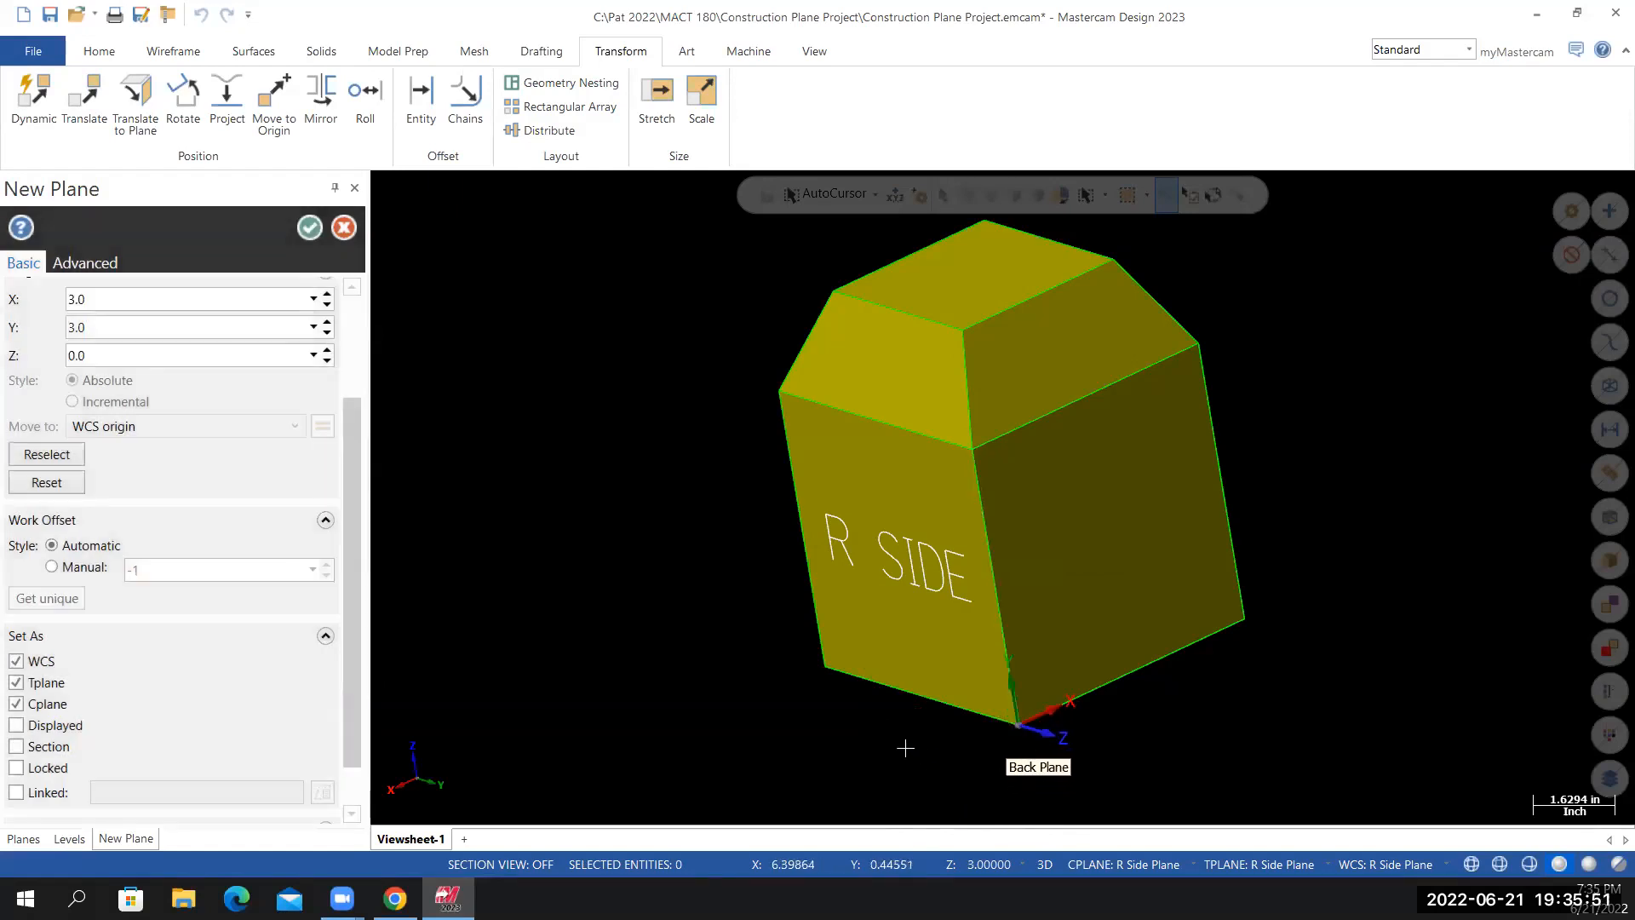
scroll(356, 467, "up", 3)
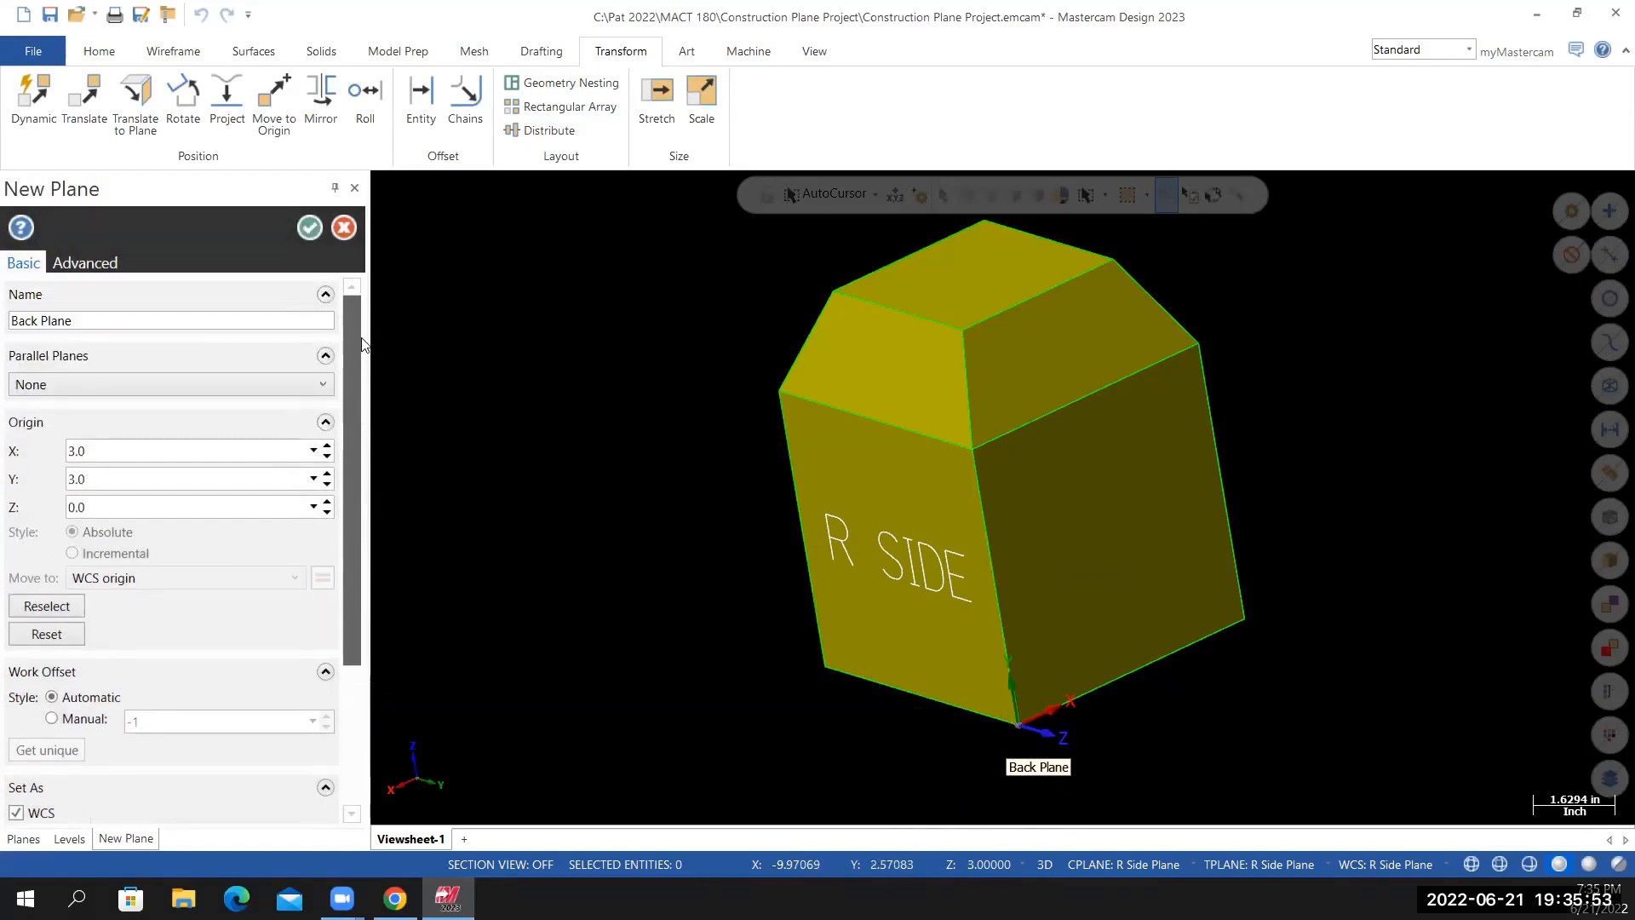
scroll(342, 456, "down", 3)
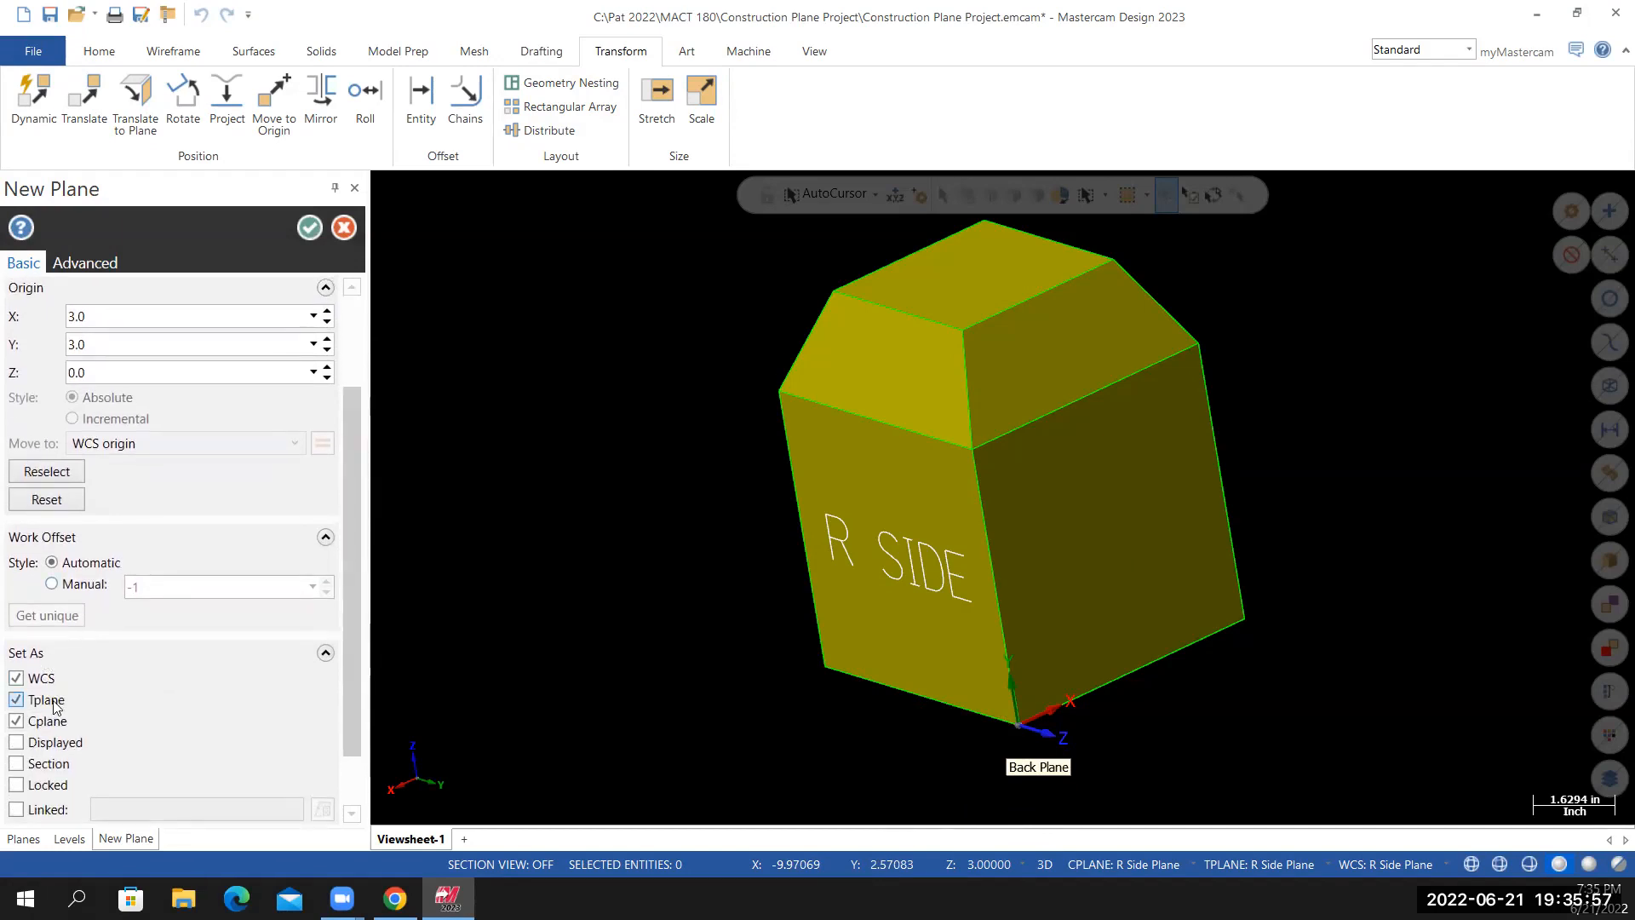
left_click(310, 228)
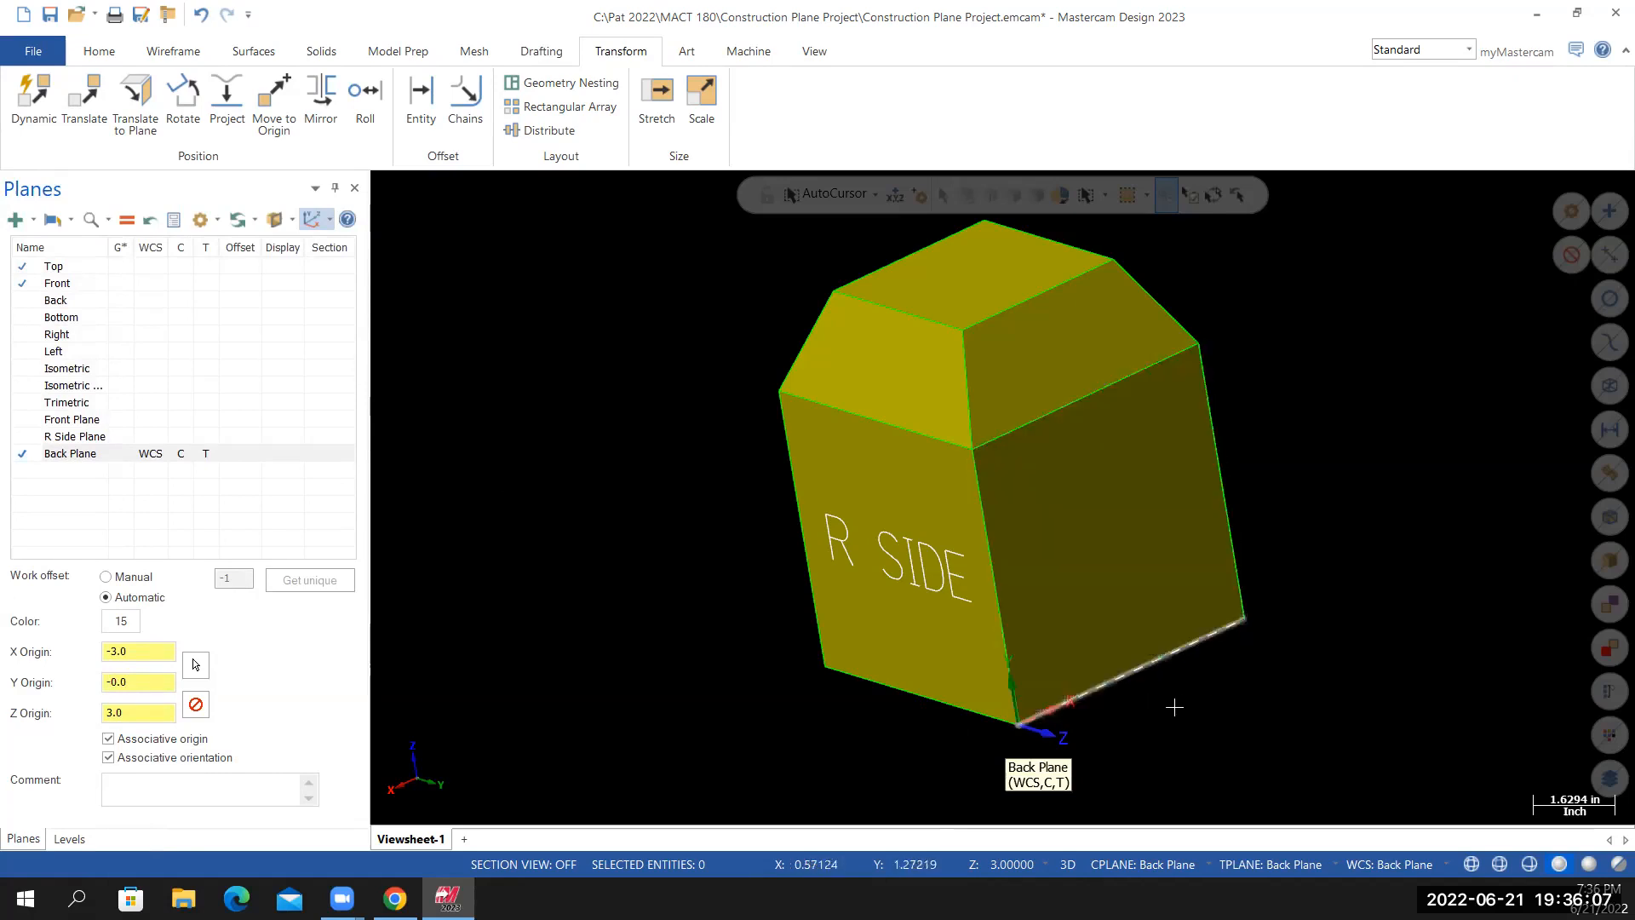
Draw a construction line across the back face between the midpoints of its two side edges
left_click(173, 54)
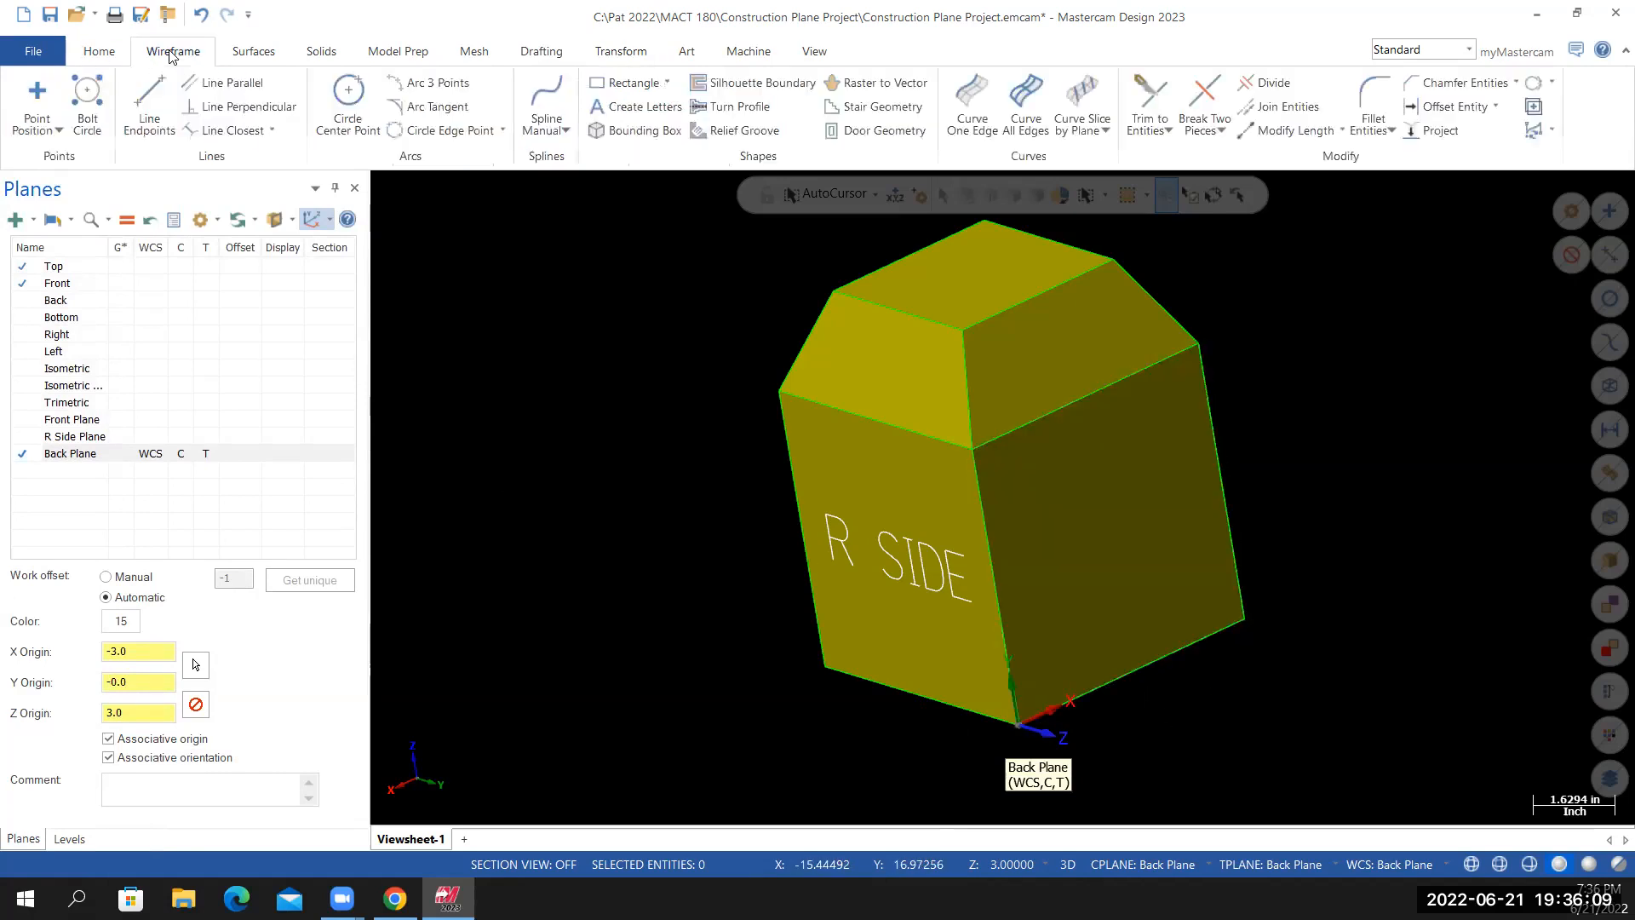
left_click(164, 101)
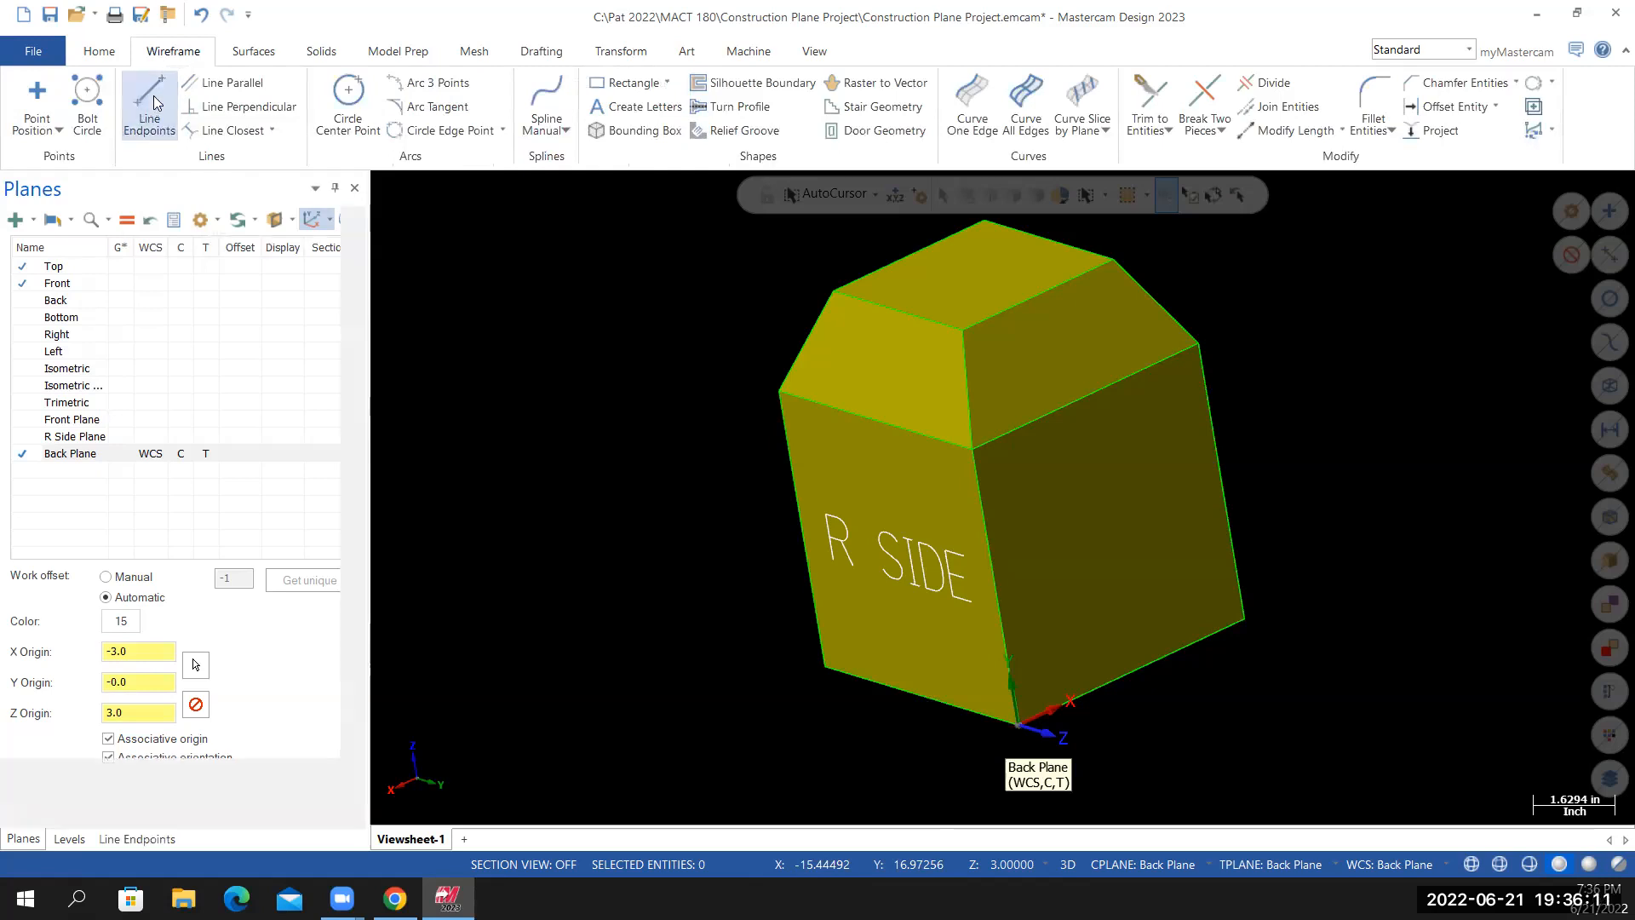
left_click(998, 588)
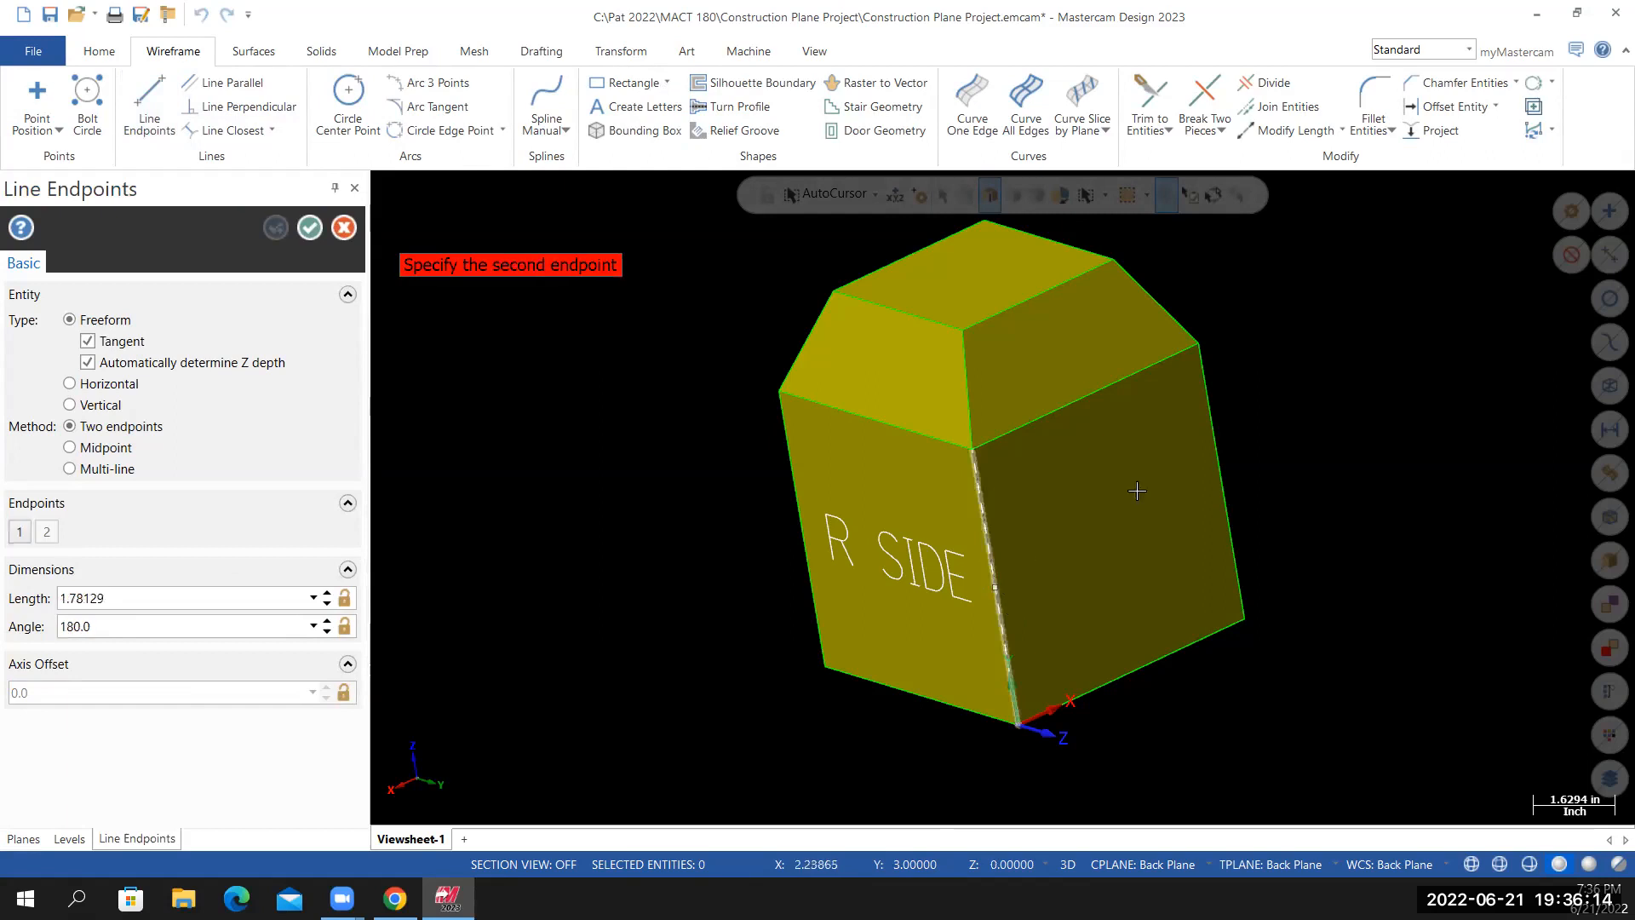
left_click(1220, 482)
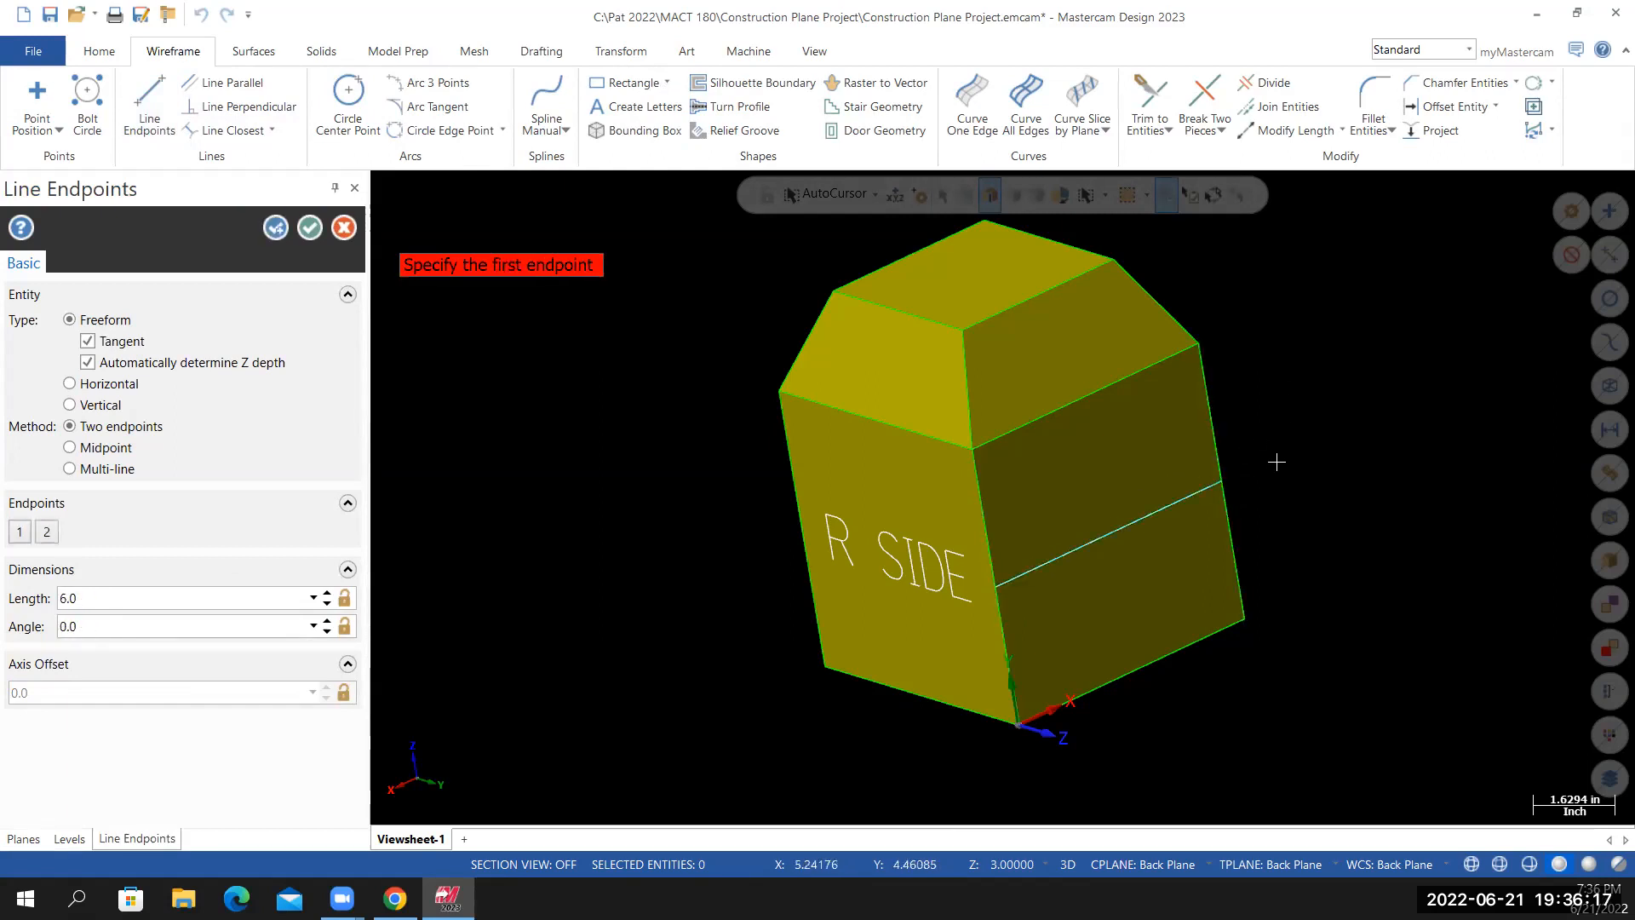
left_click(312, 229)
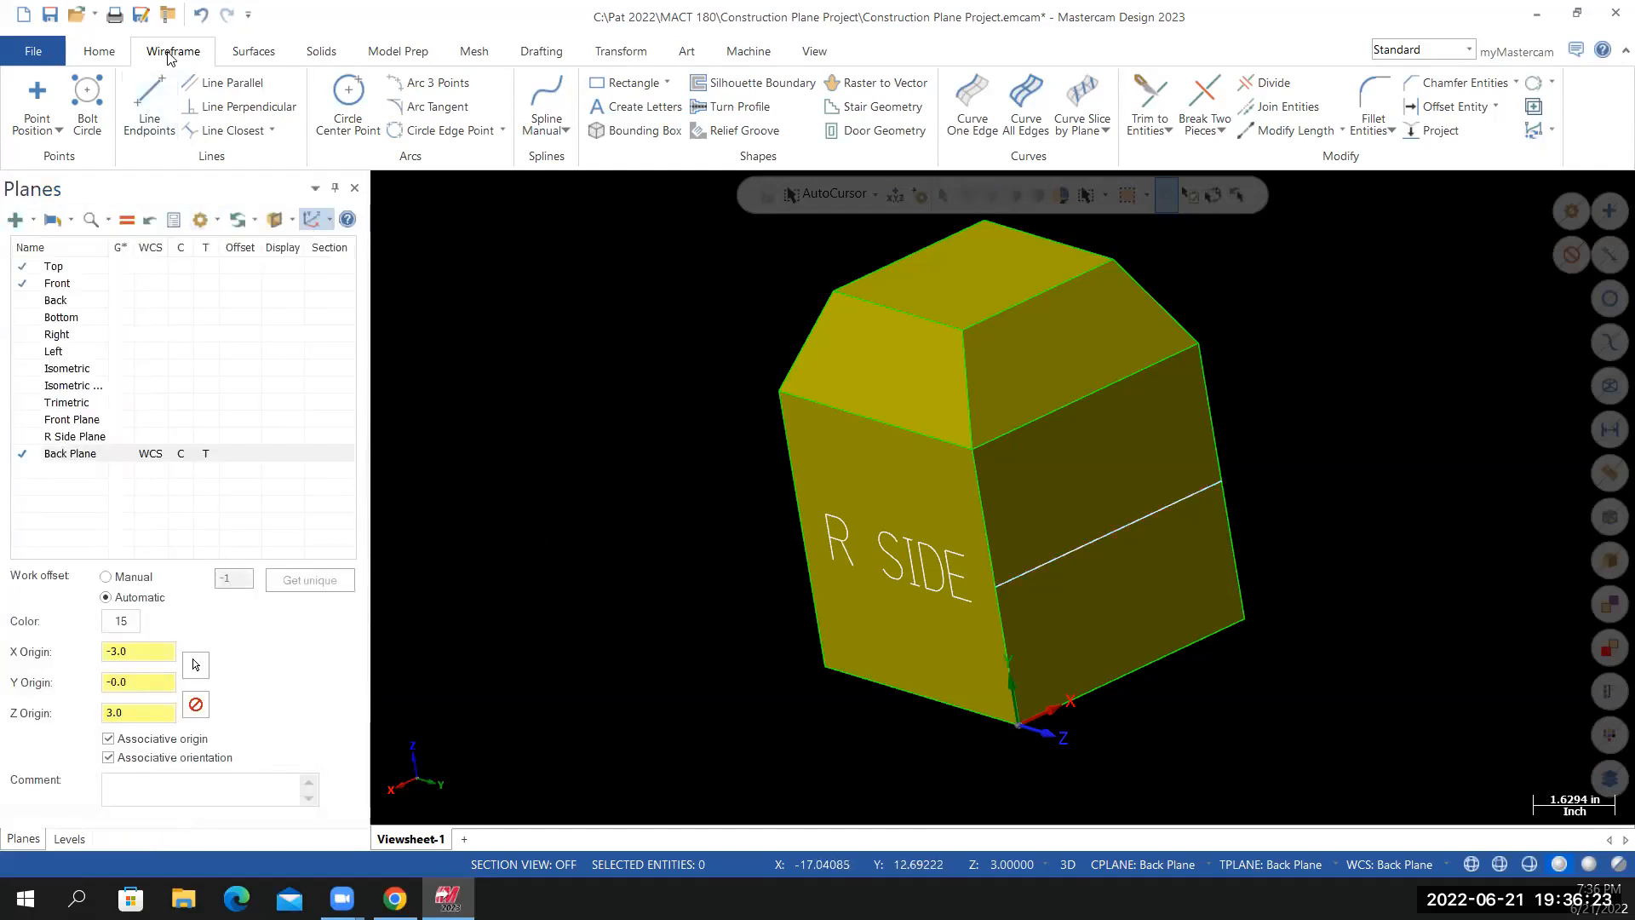
Create the letters BACK in Mastercam (Box) Font in the empty space beside the back face
left_click(634, 106)
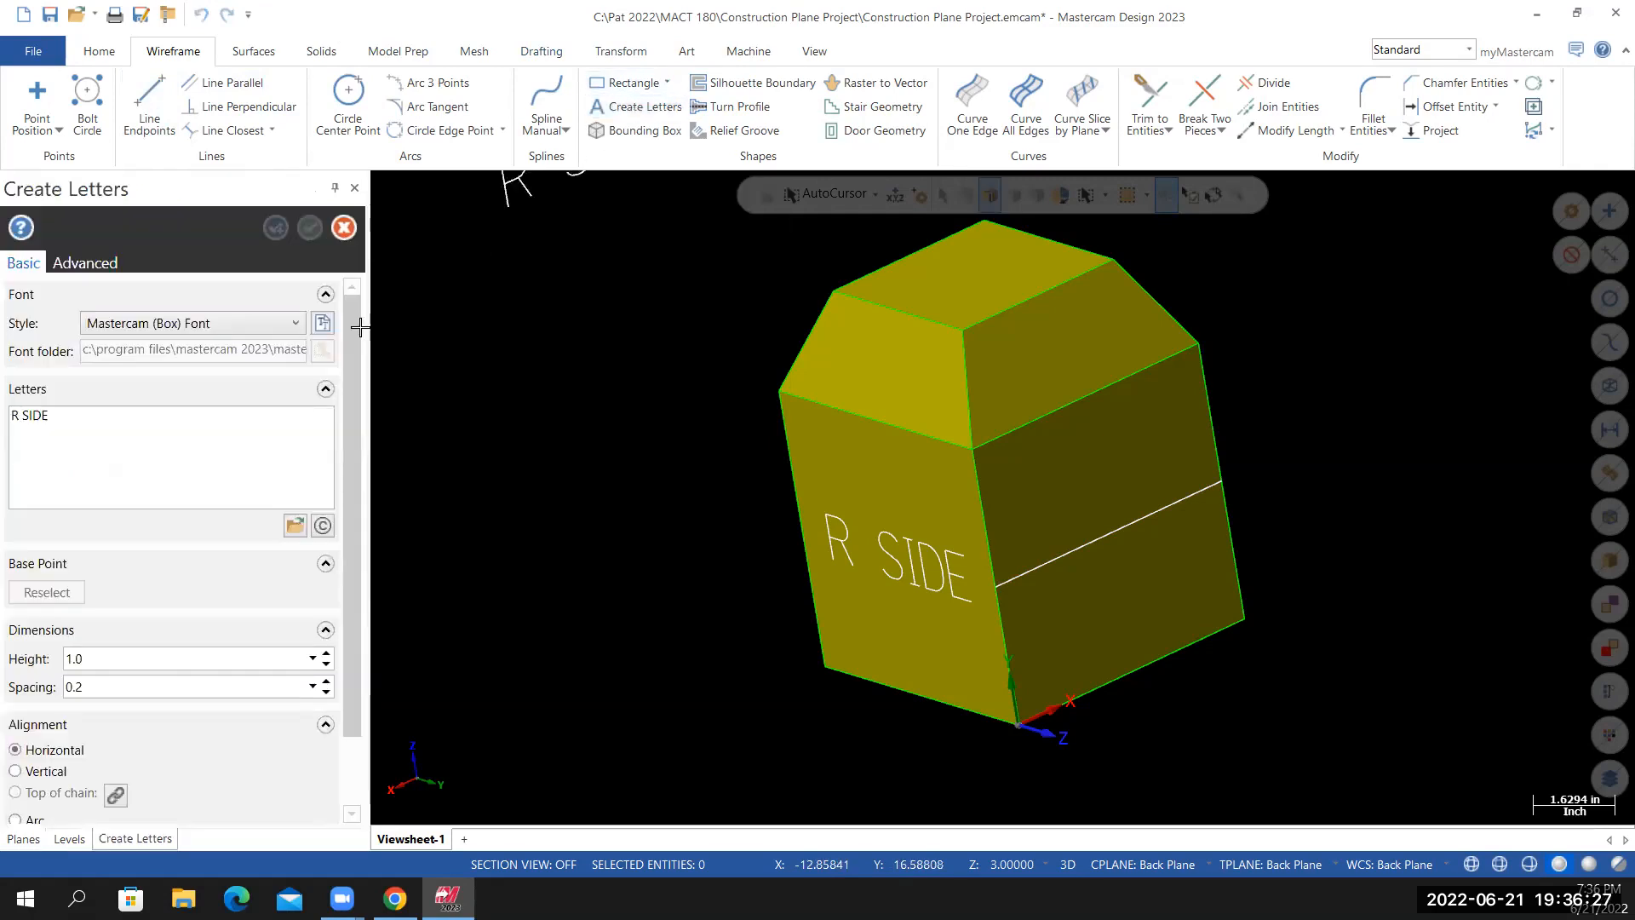
triple_click(54, 426)
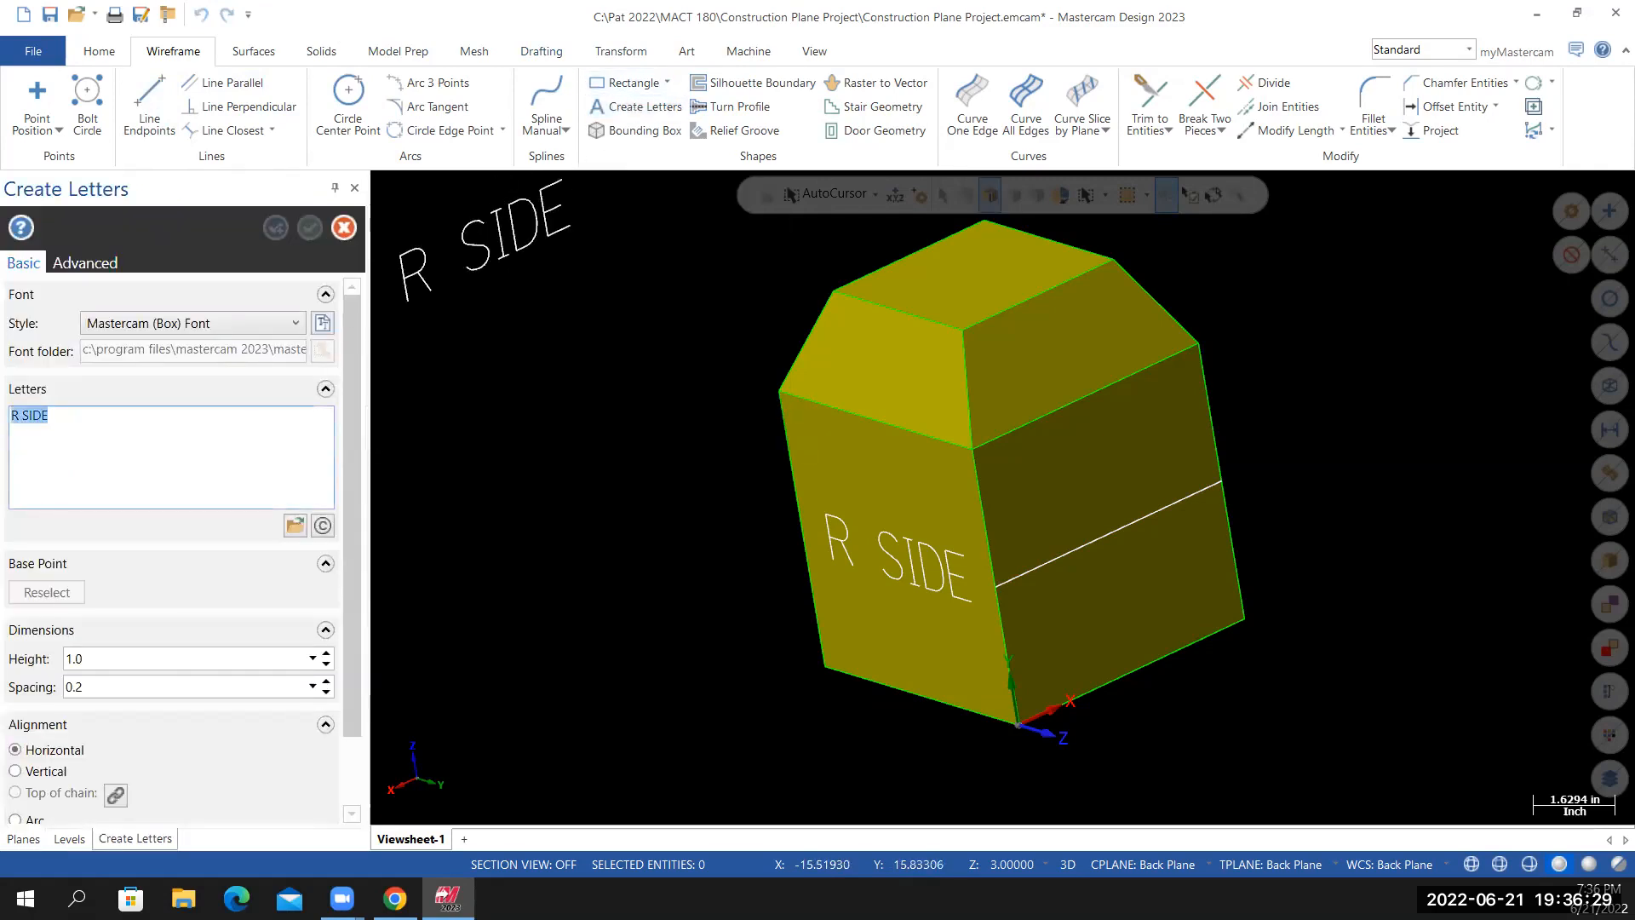
left_click(395, 898)
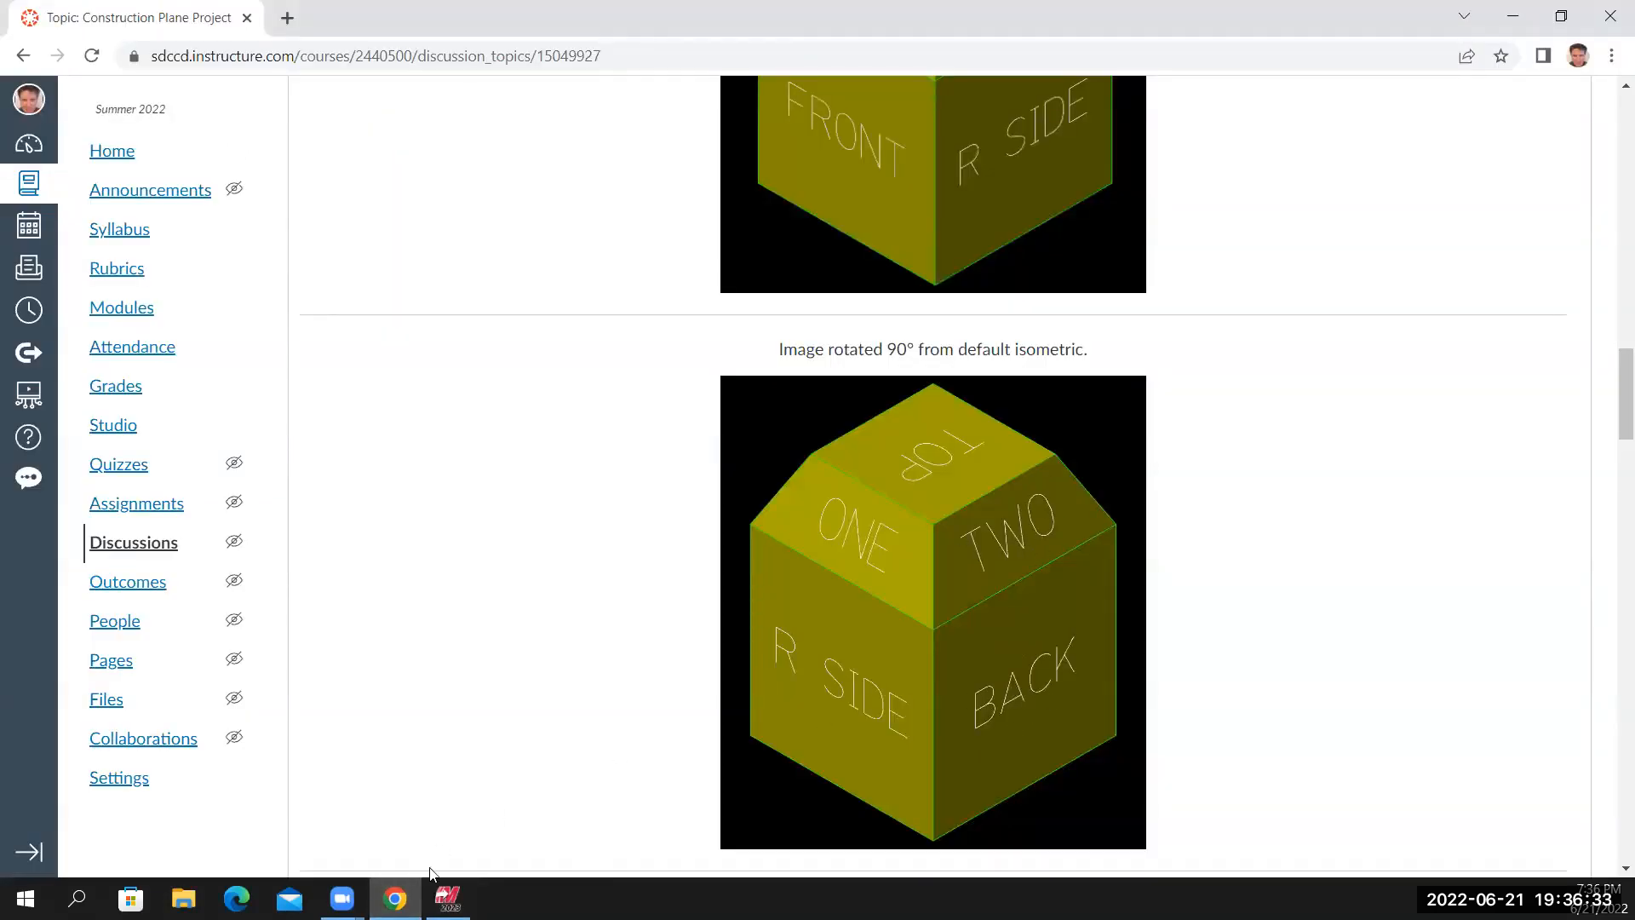
left_click(448, 899)
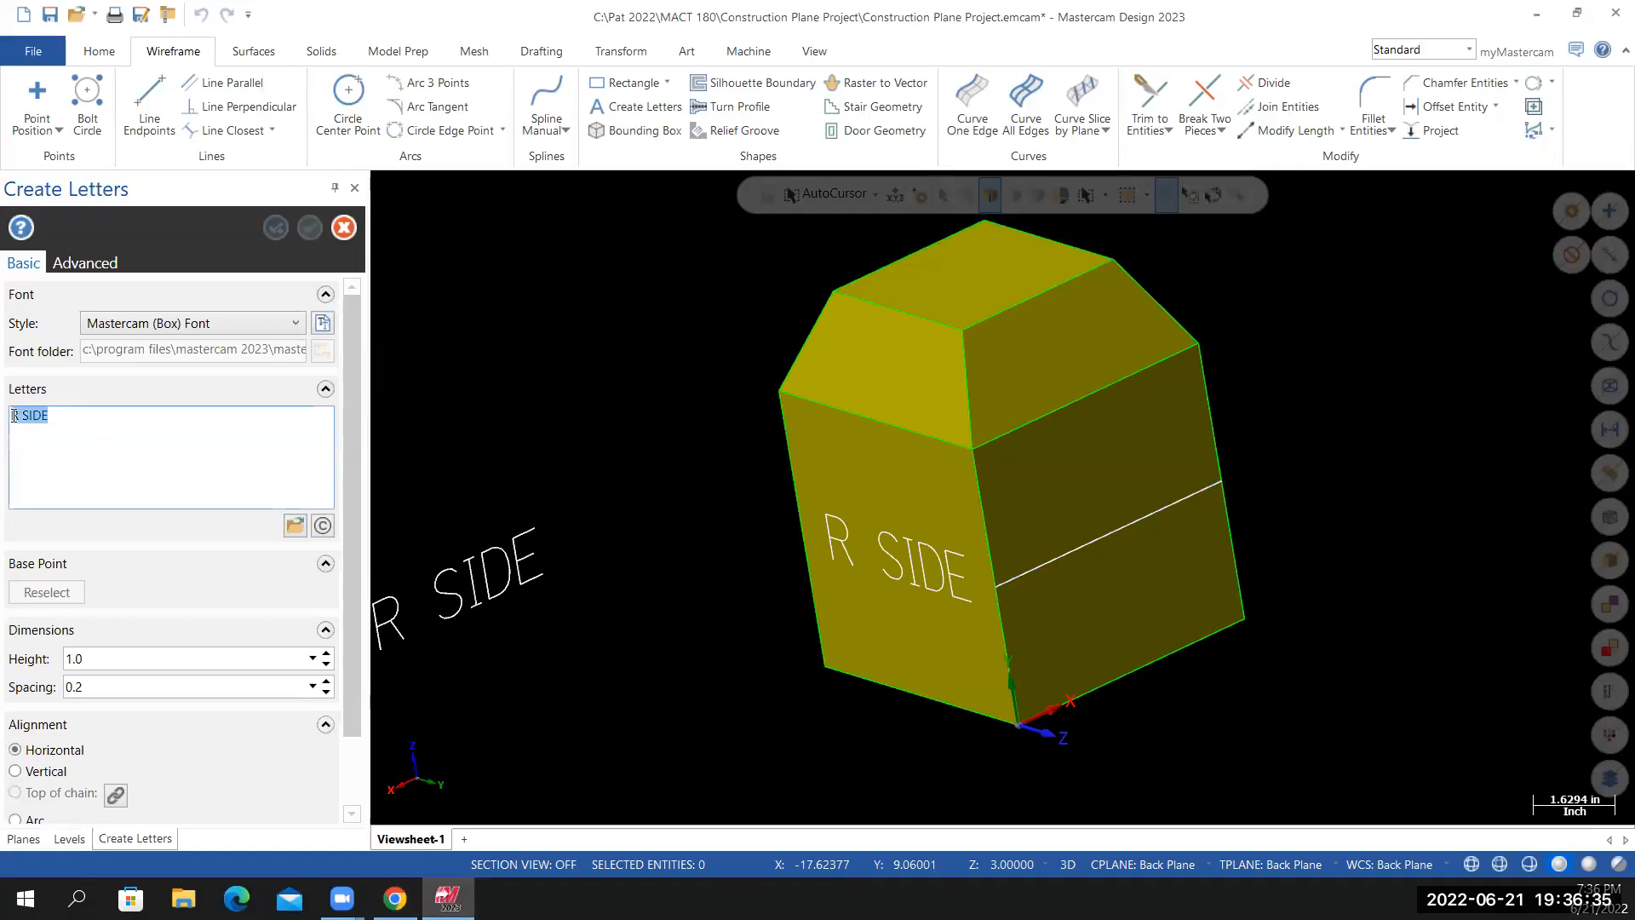
key("BackSpace")
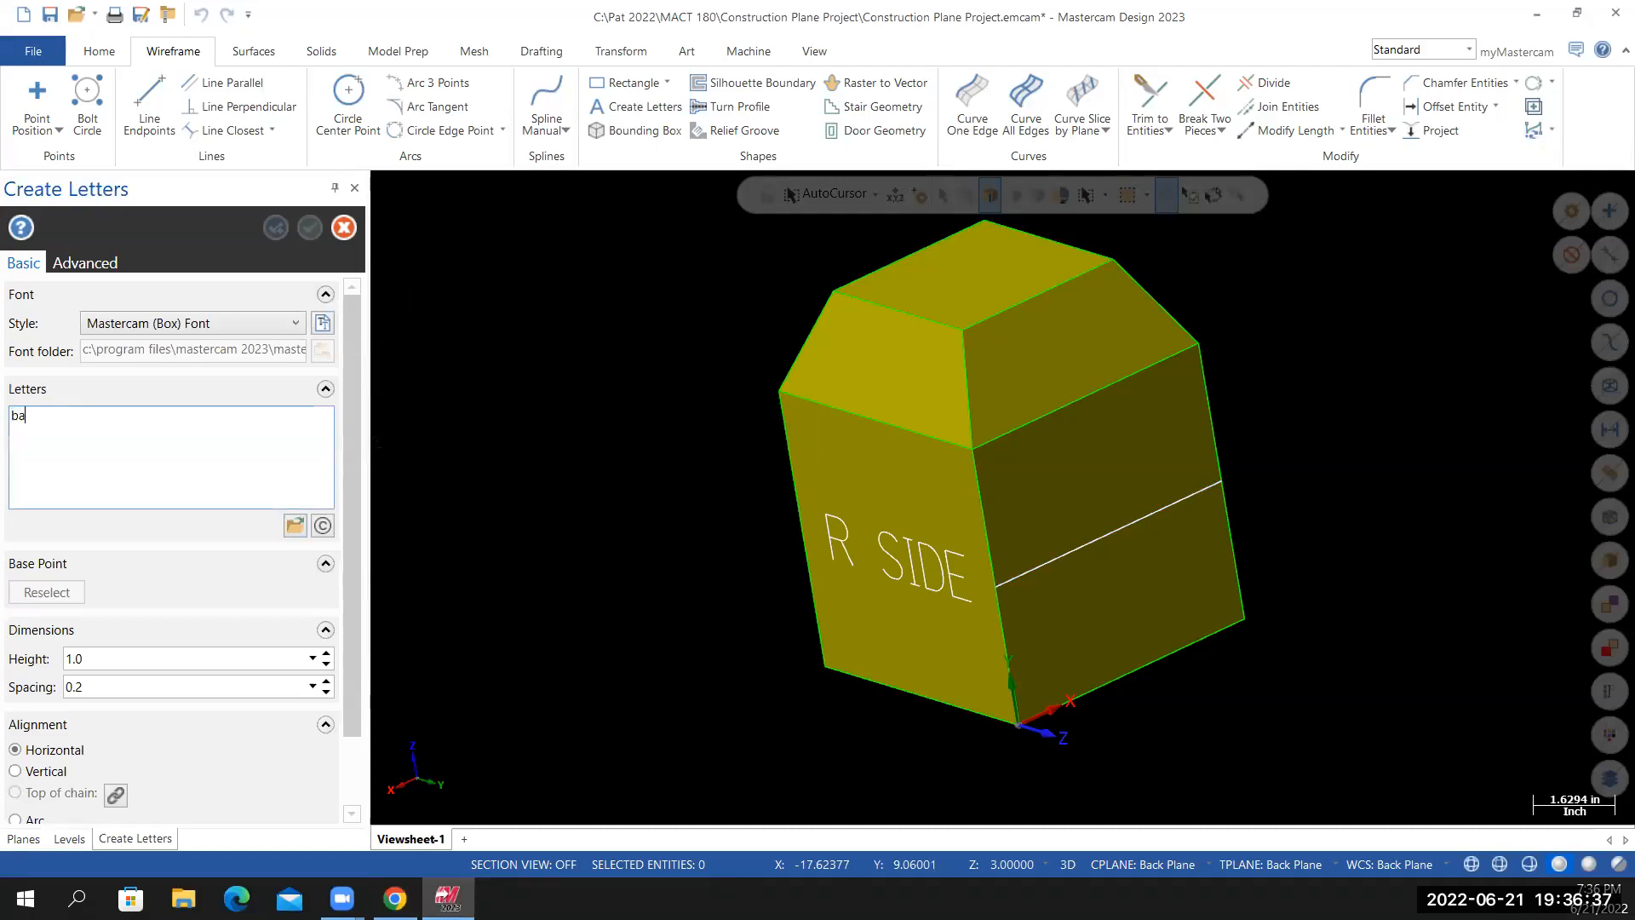
type("BACK")
left_click(1301, 418)
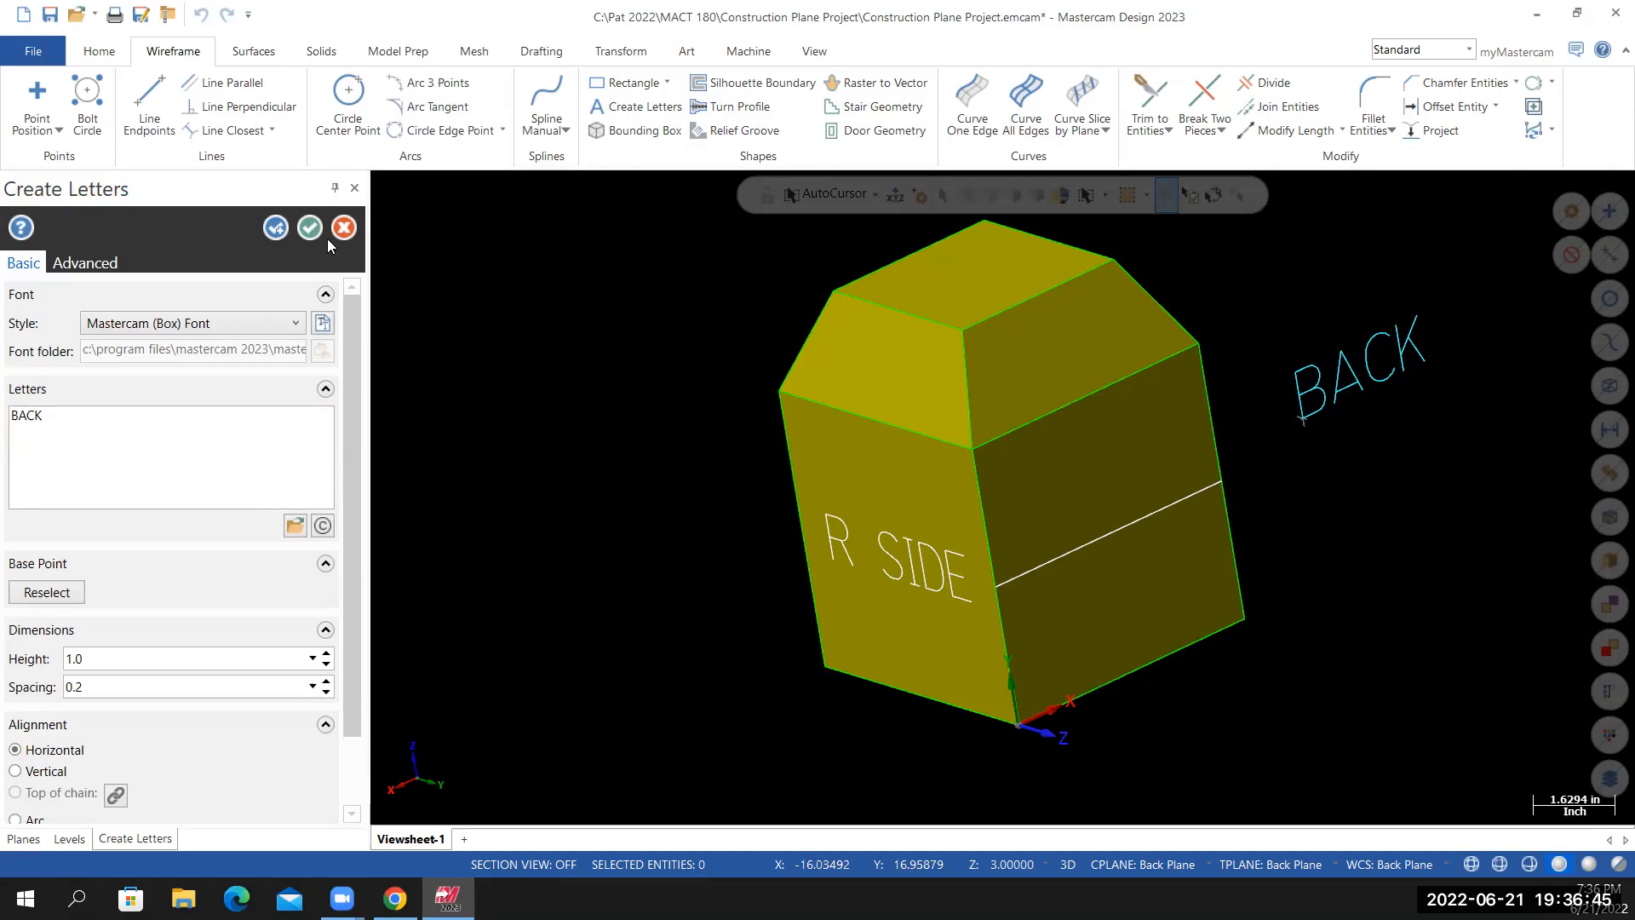
left_click(309, 227)
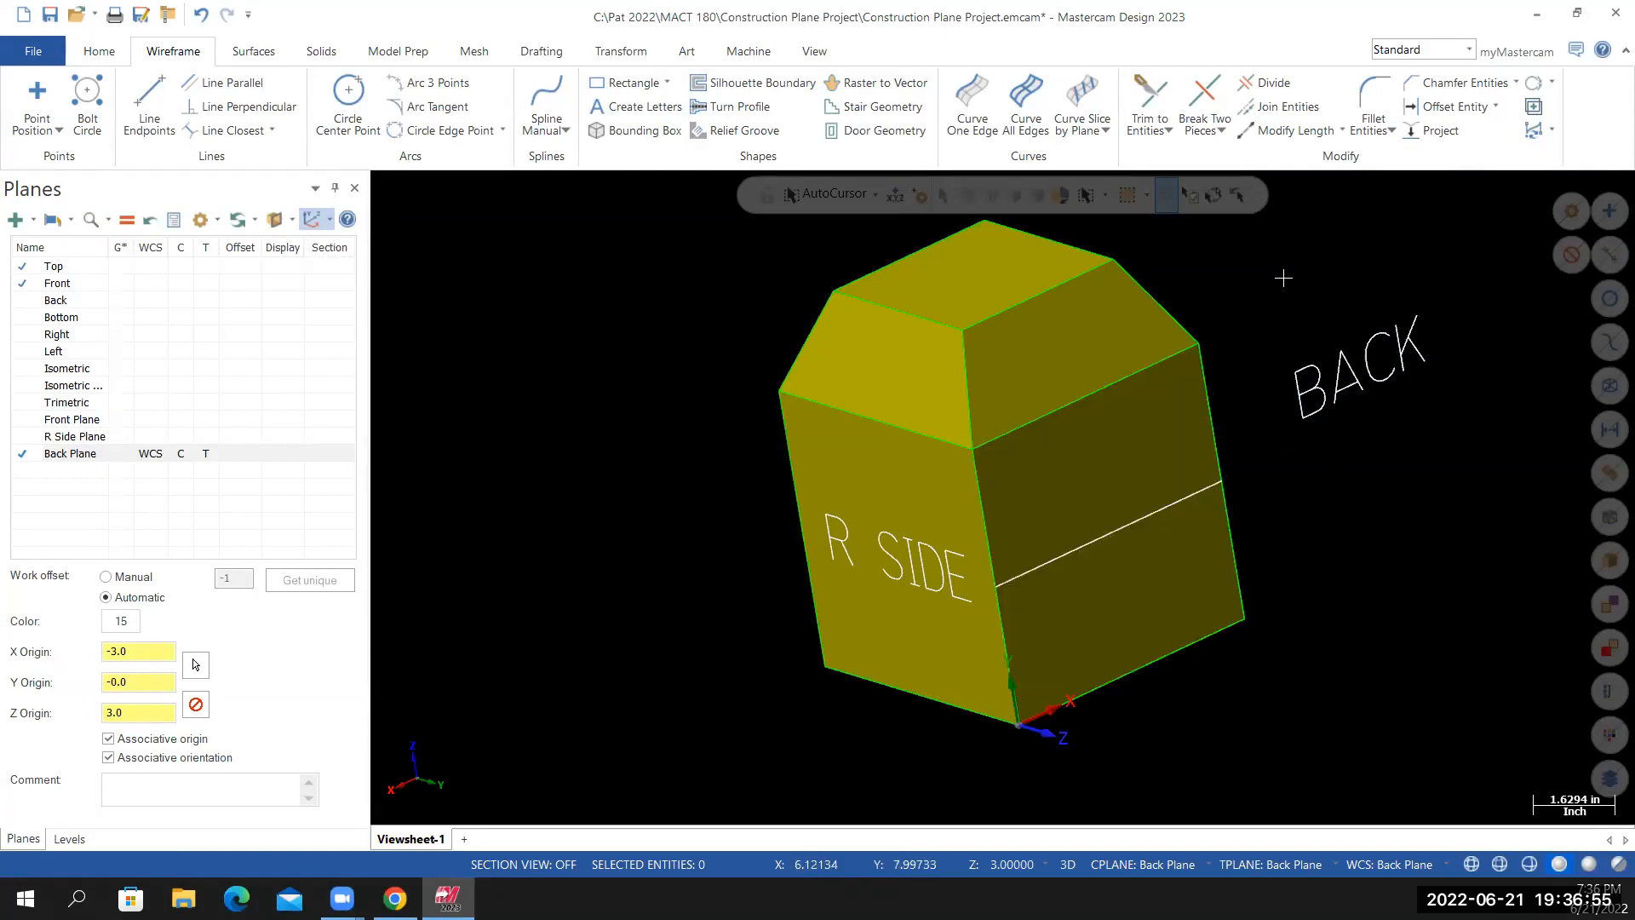
left_click(622, 53)
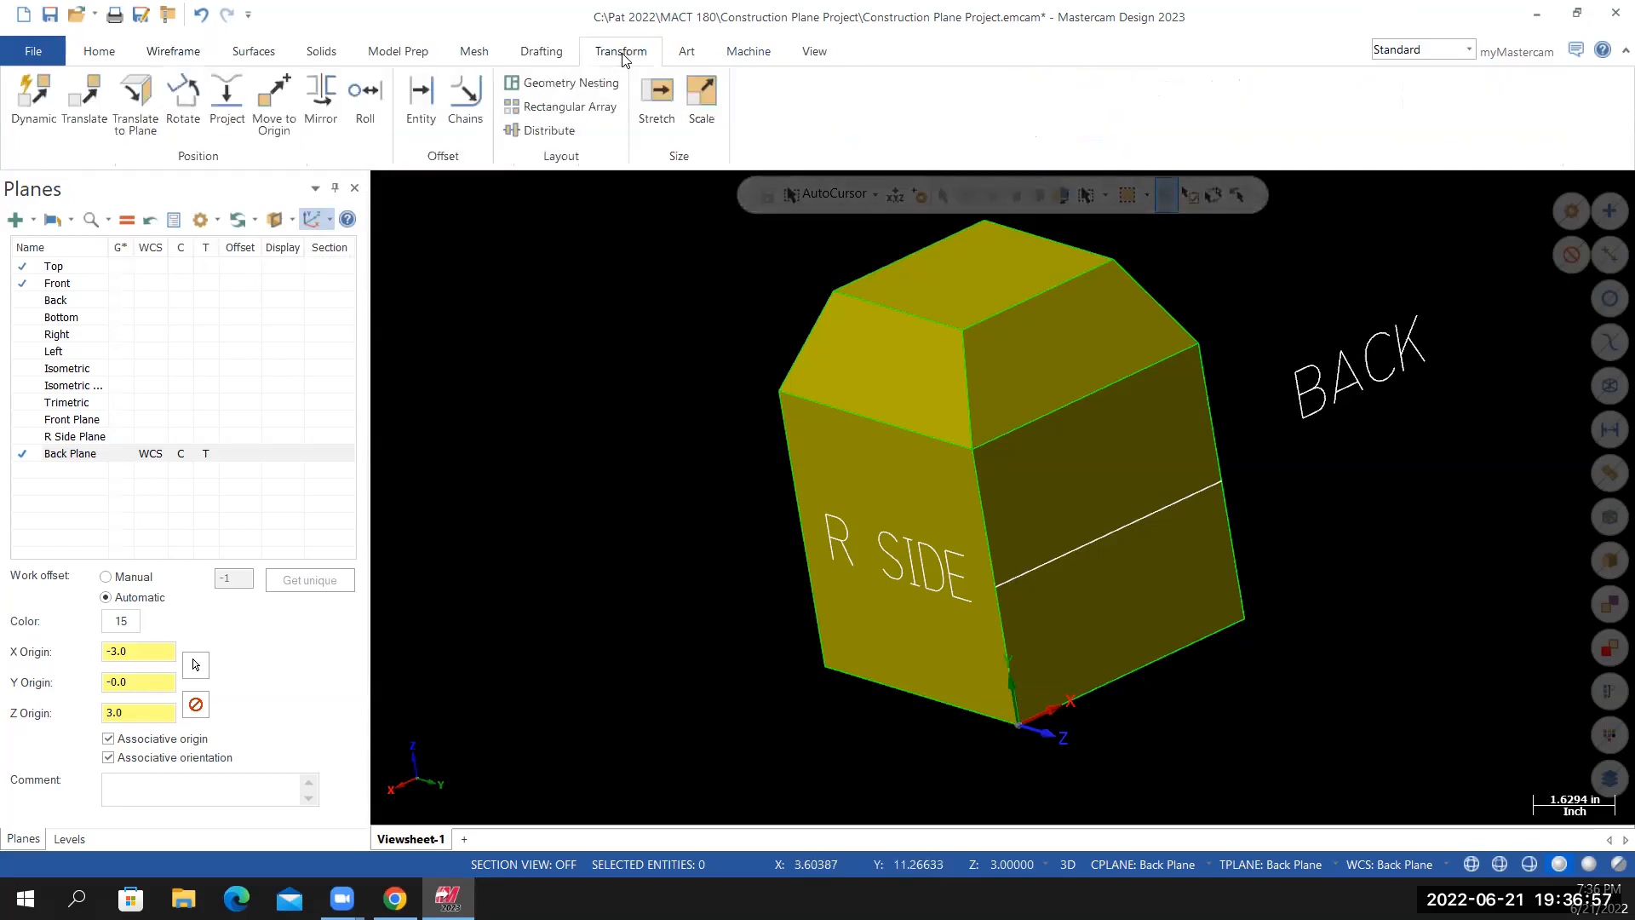
left_click(84, 96)
left_click_drag(1471, 270, 1279, 438)
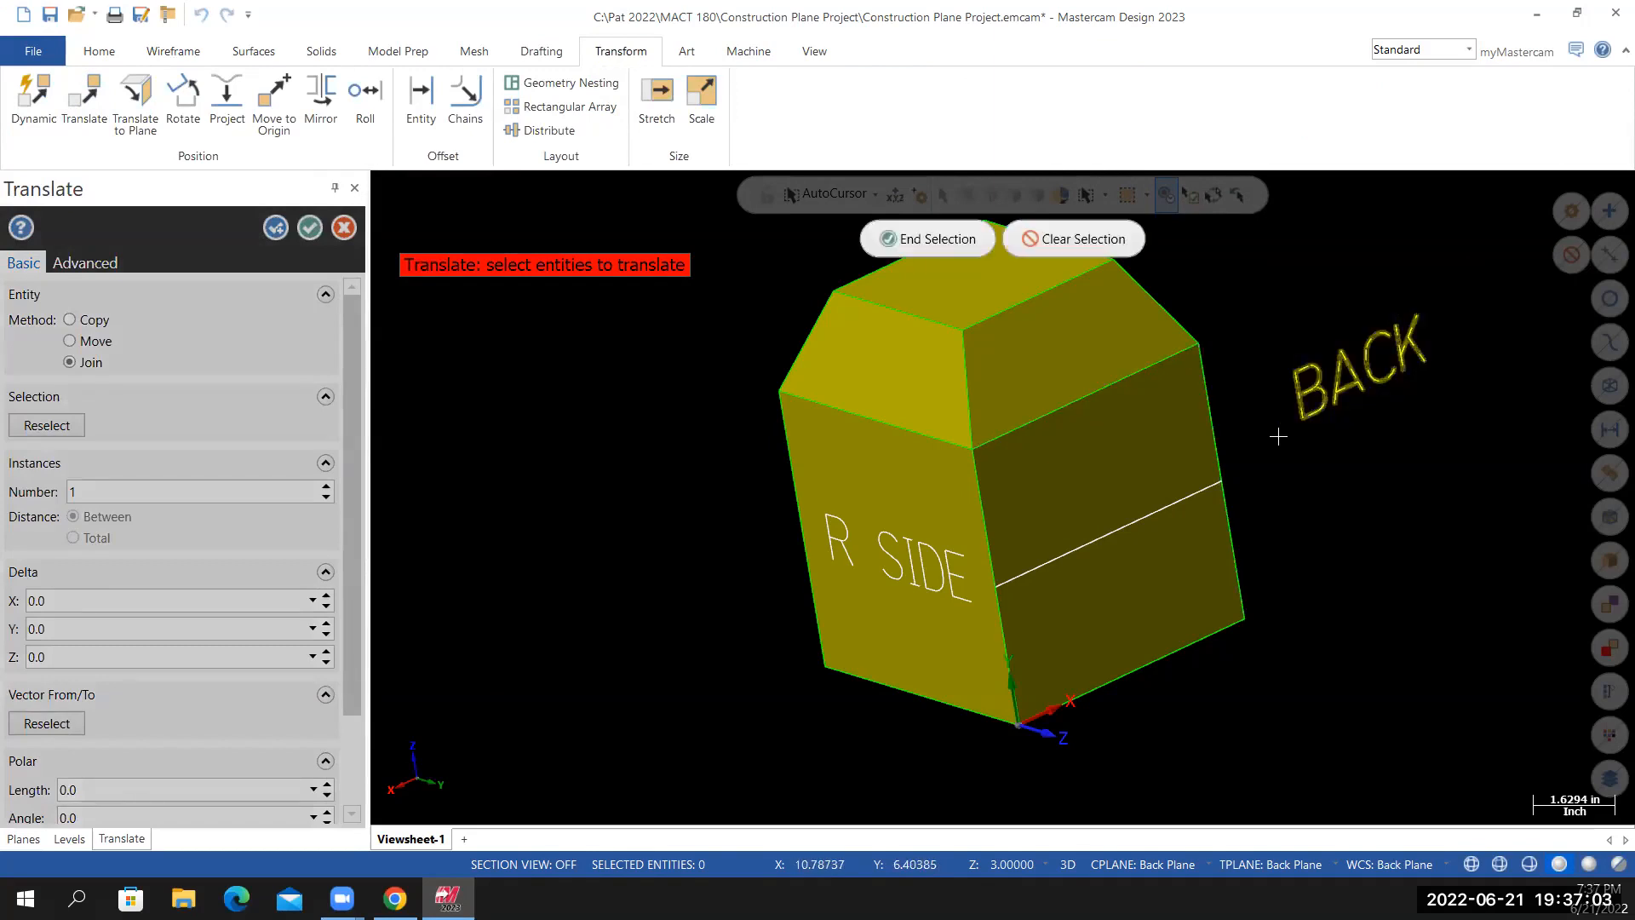
left_click(937, 239)
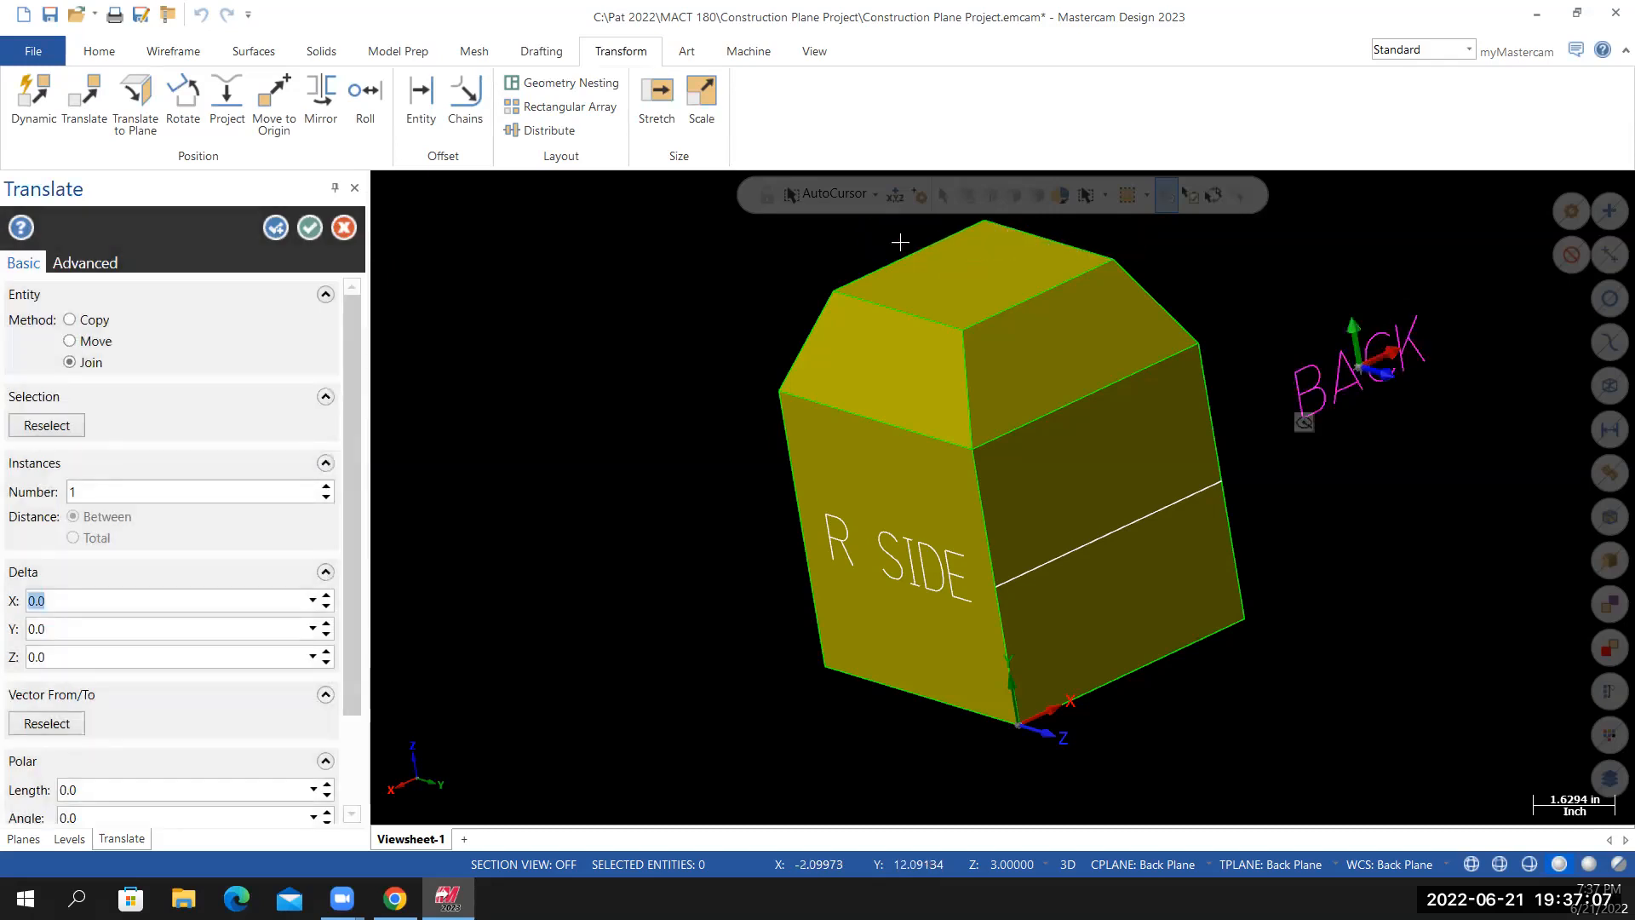
left_click(343, 228)
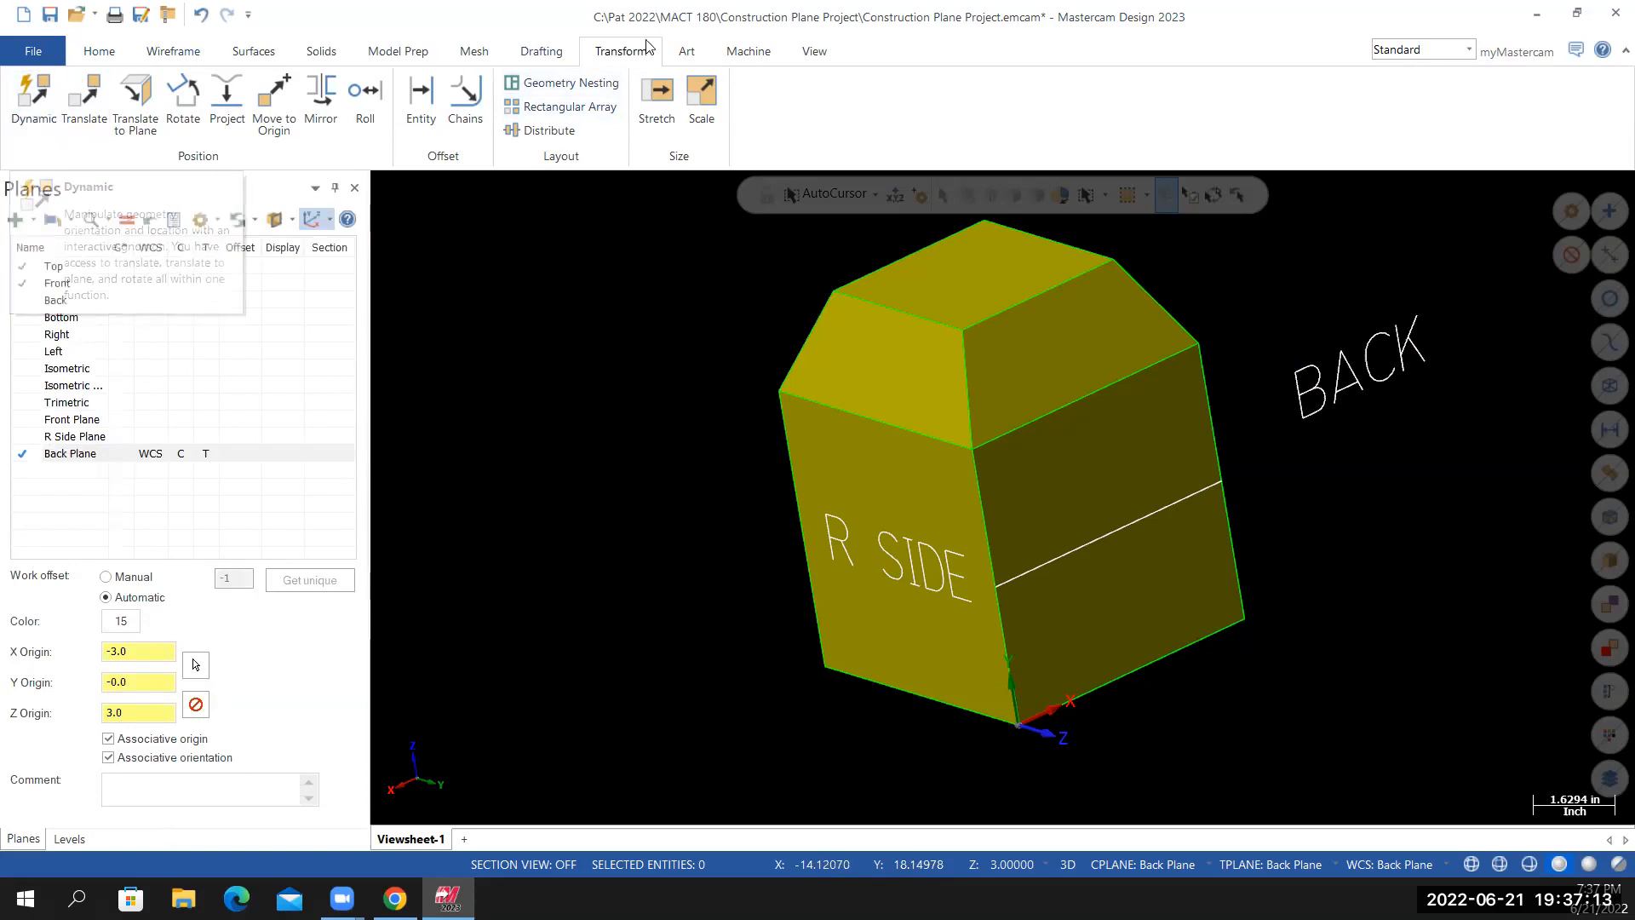
Move the BACK letters with Dynamic transform from their center point to the midpoint of the back face's construction line
left_click(34, 98)
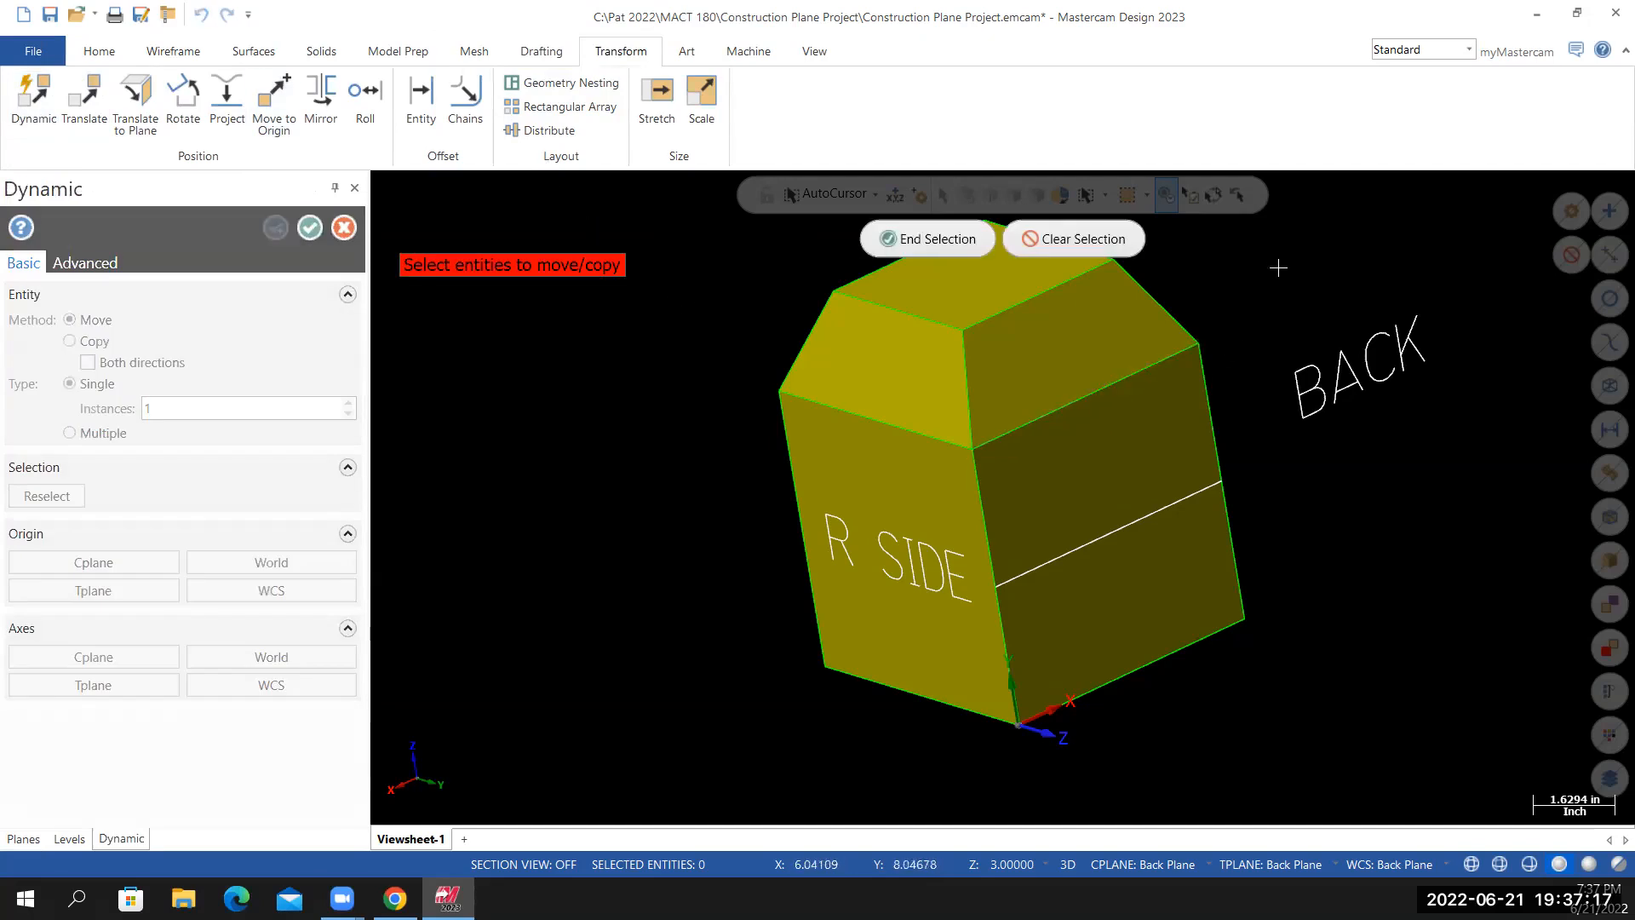
left_click_drag(1275, 257, 1448, 461)
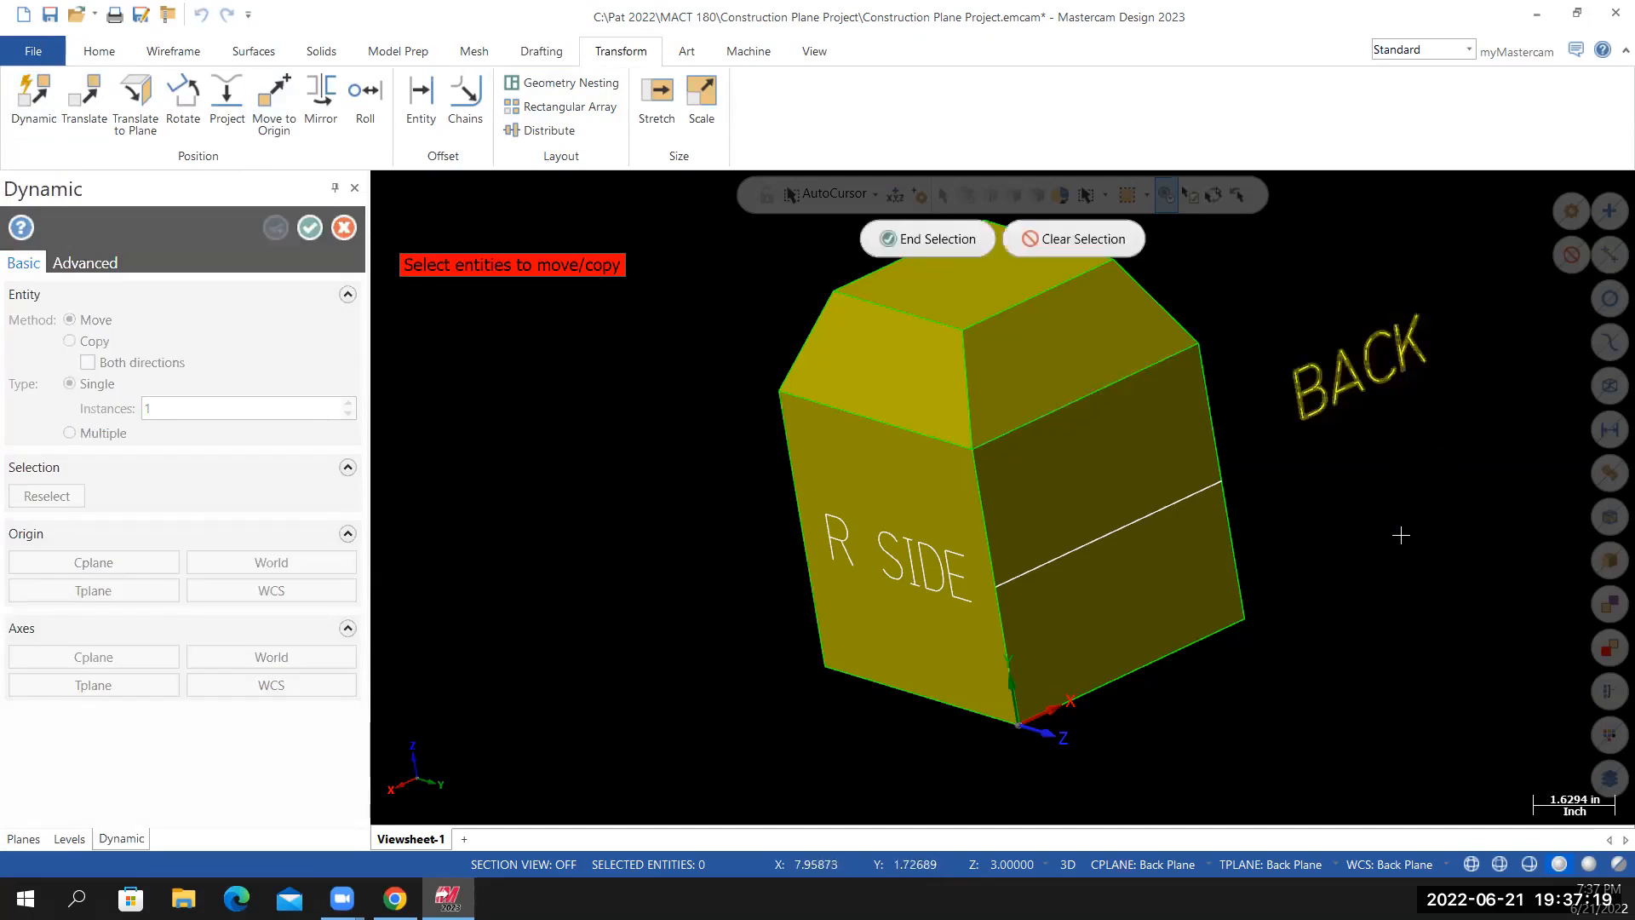
left_click(932, 242)
scroll(1465, 342, "up", 2)
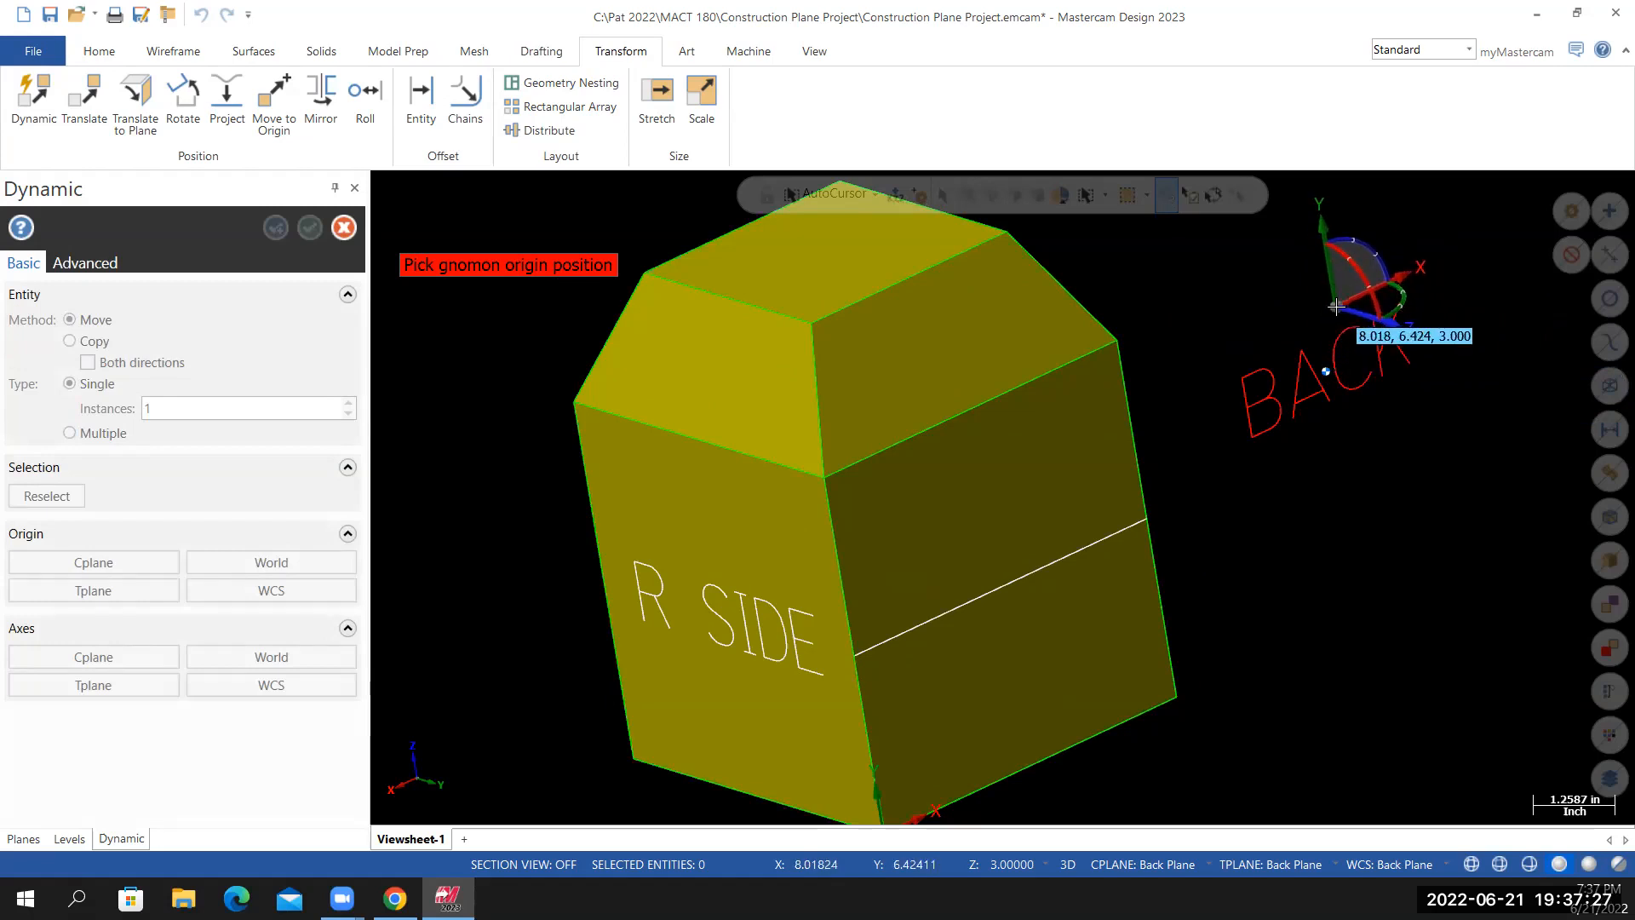
scroll(1328, 309, "up", 1)
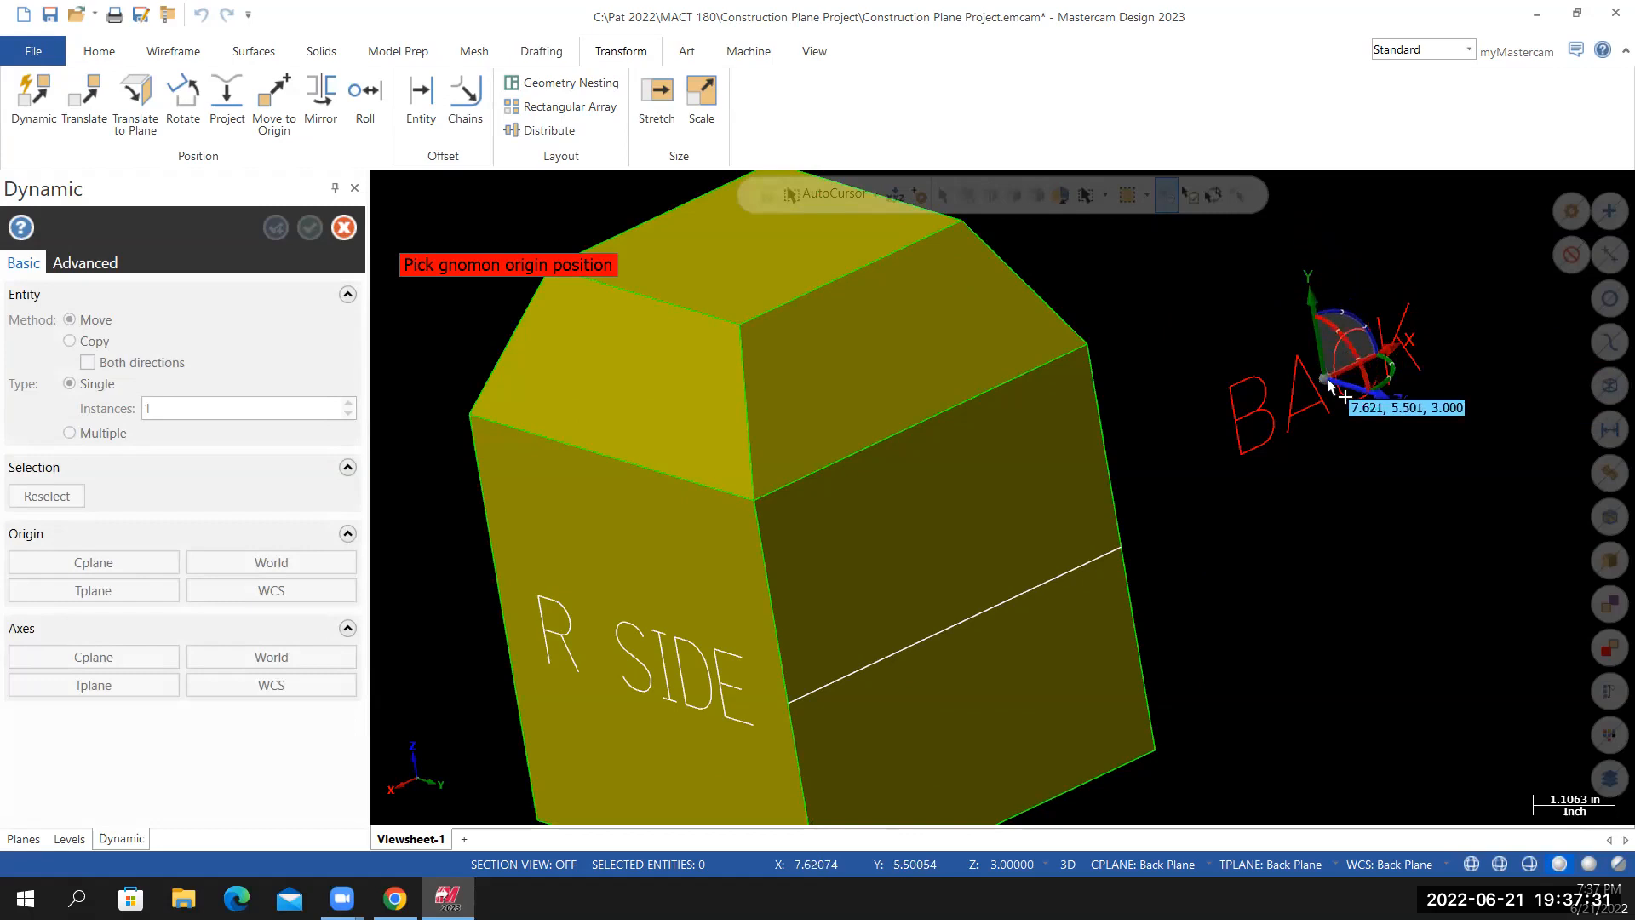
left_click(1326, 388)
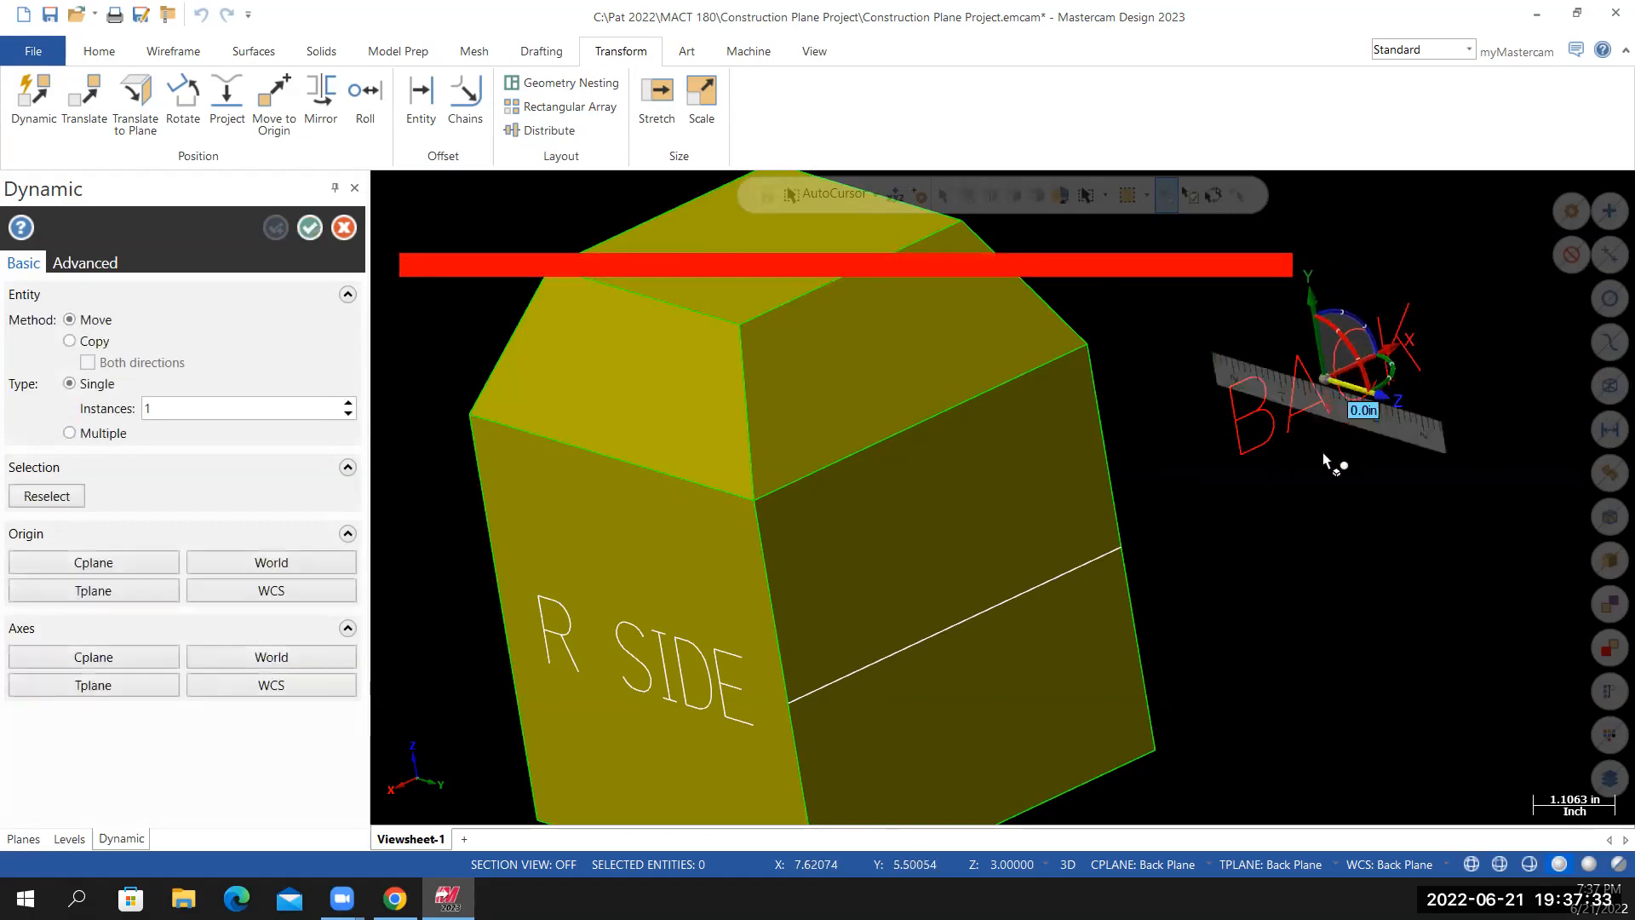
left_click(1326, 387)
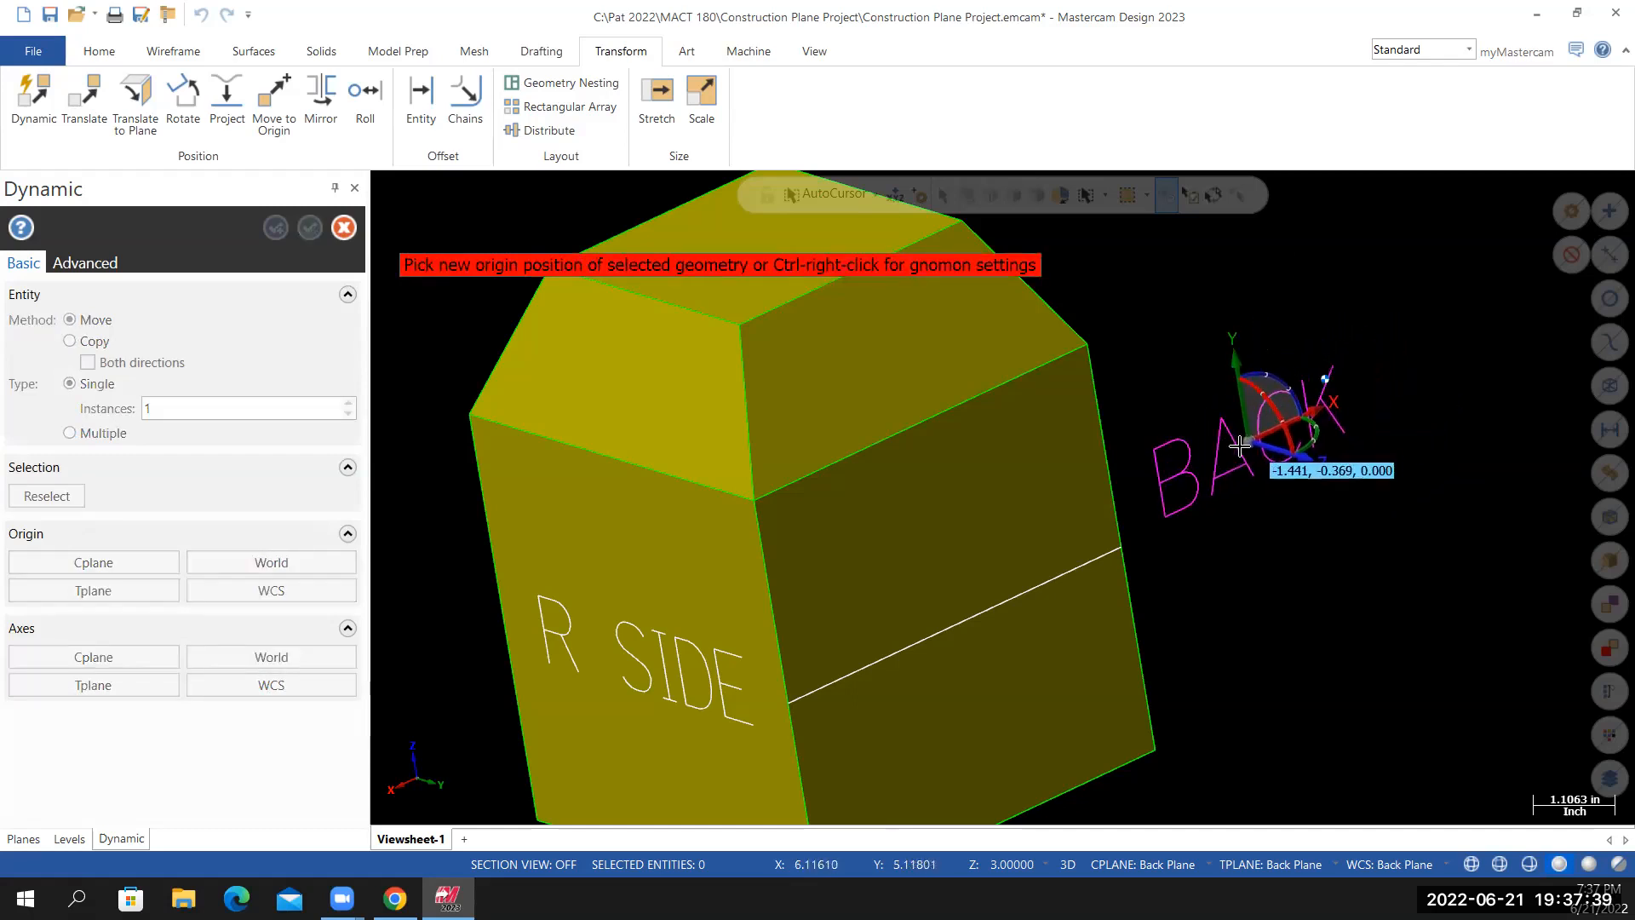
left_click(959, 630)
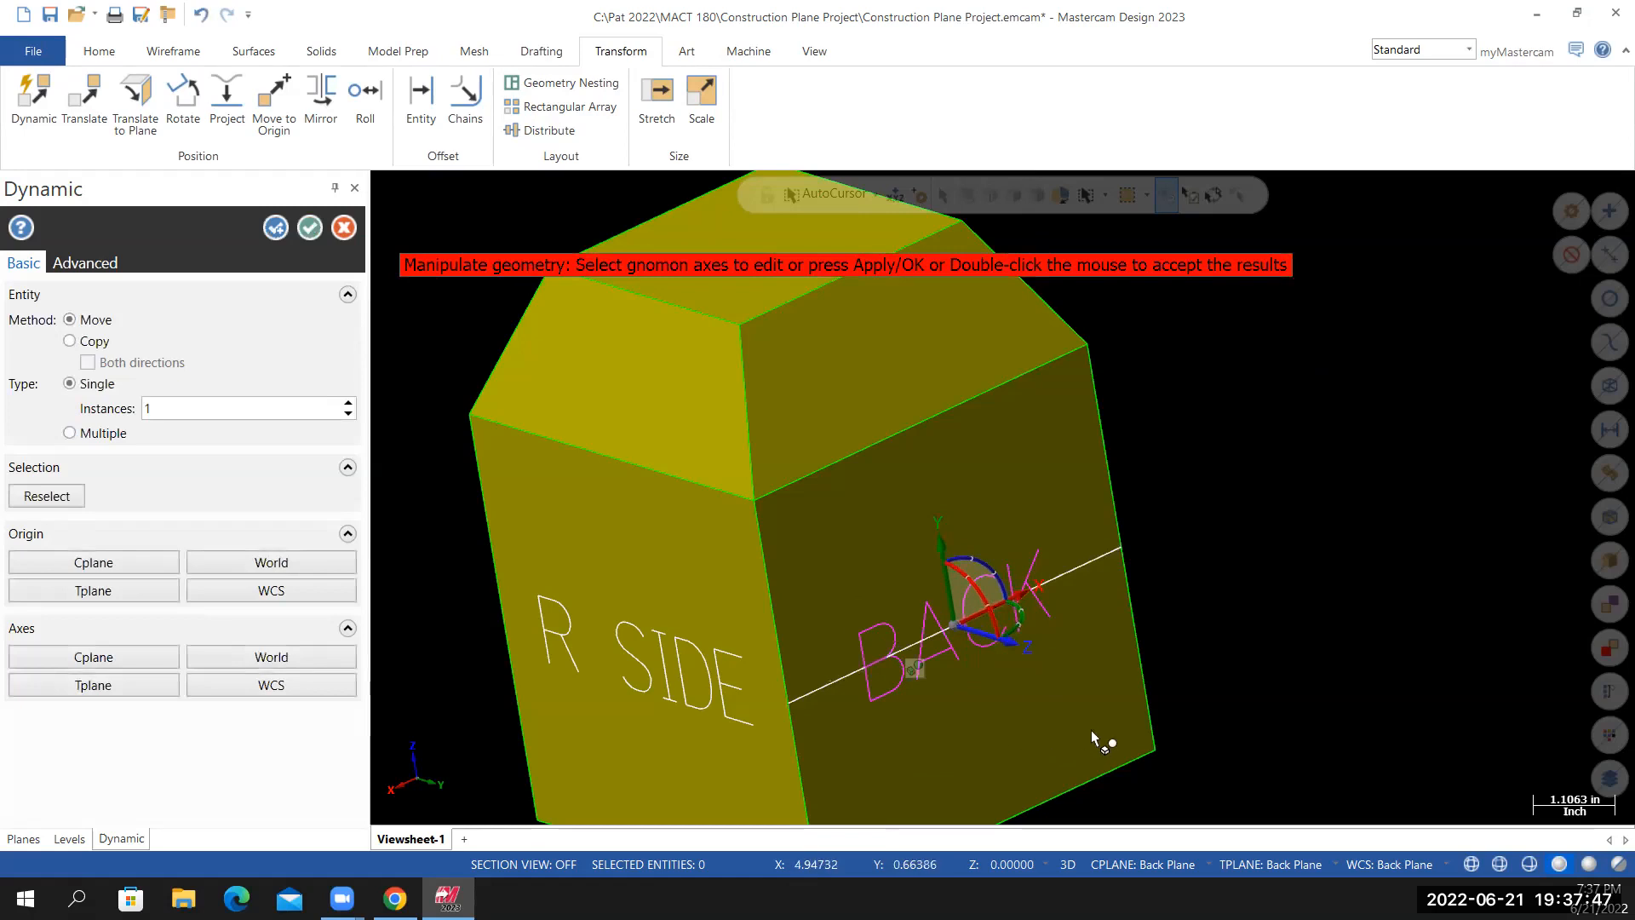
left_click(310, 228)
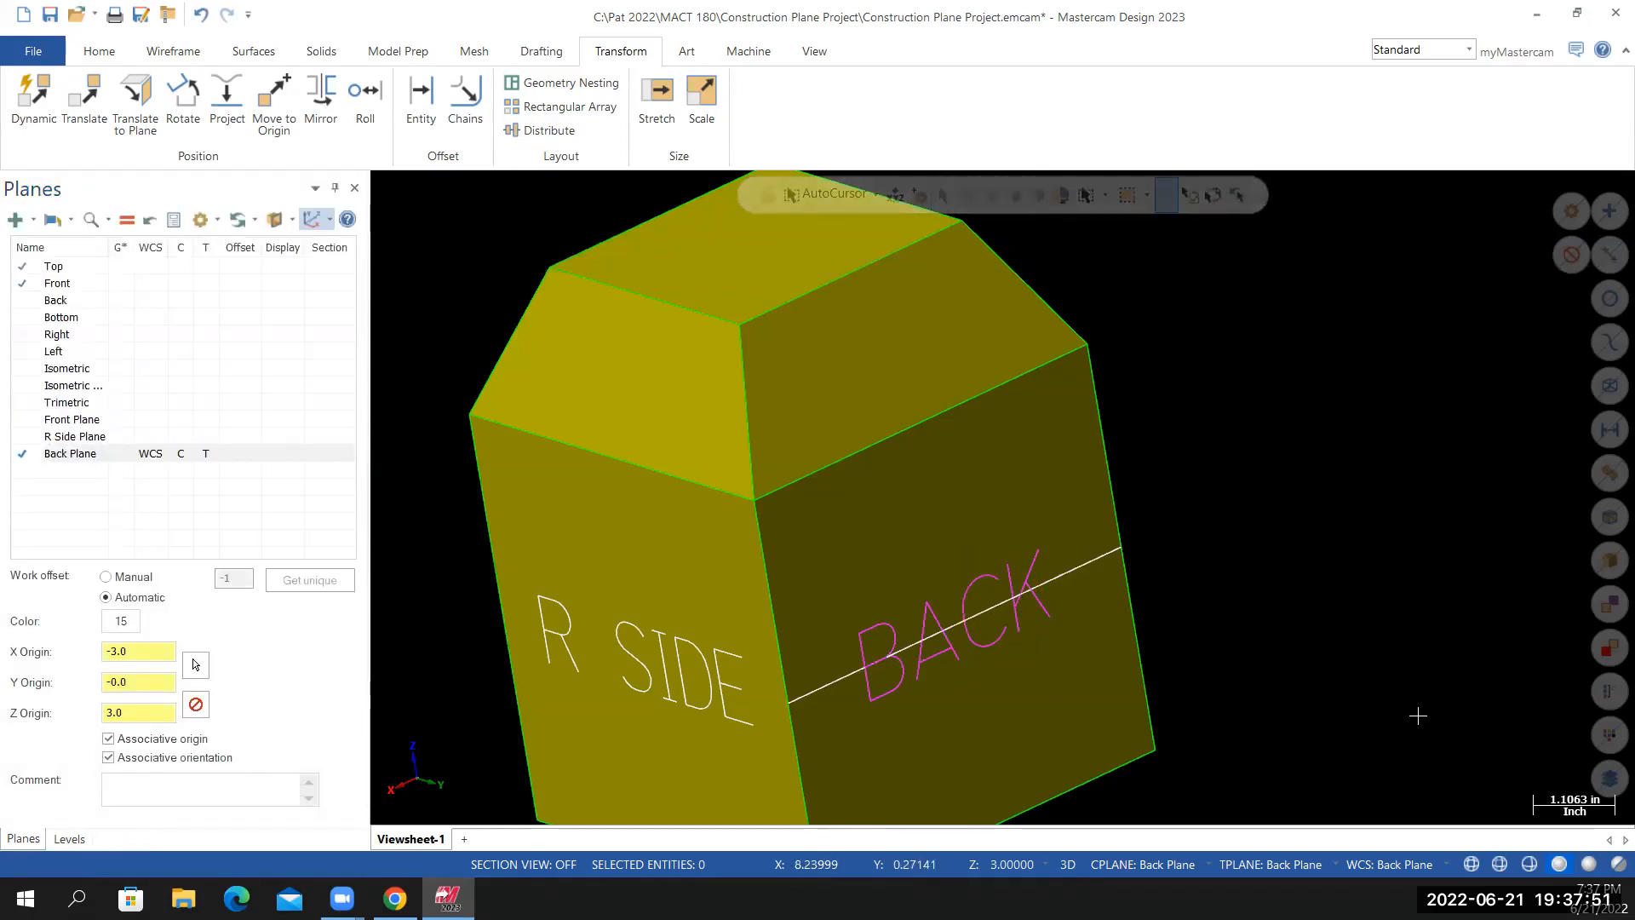
Delete the construction line across the back face and clear the transform colors from the BACK letters
left_click(1085, 568)
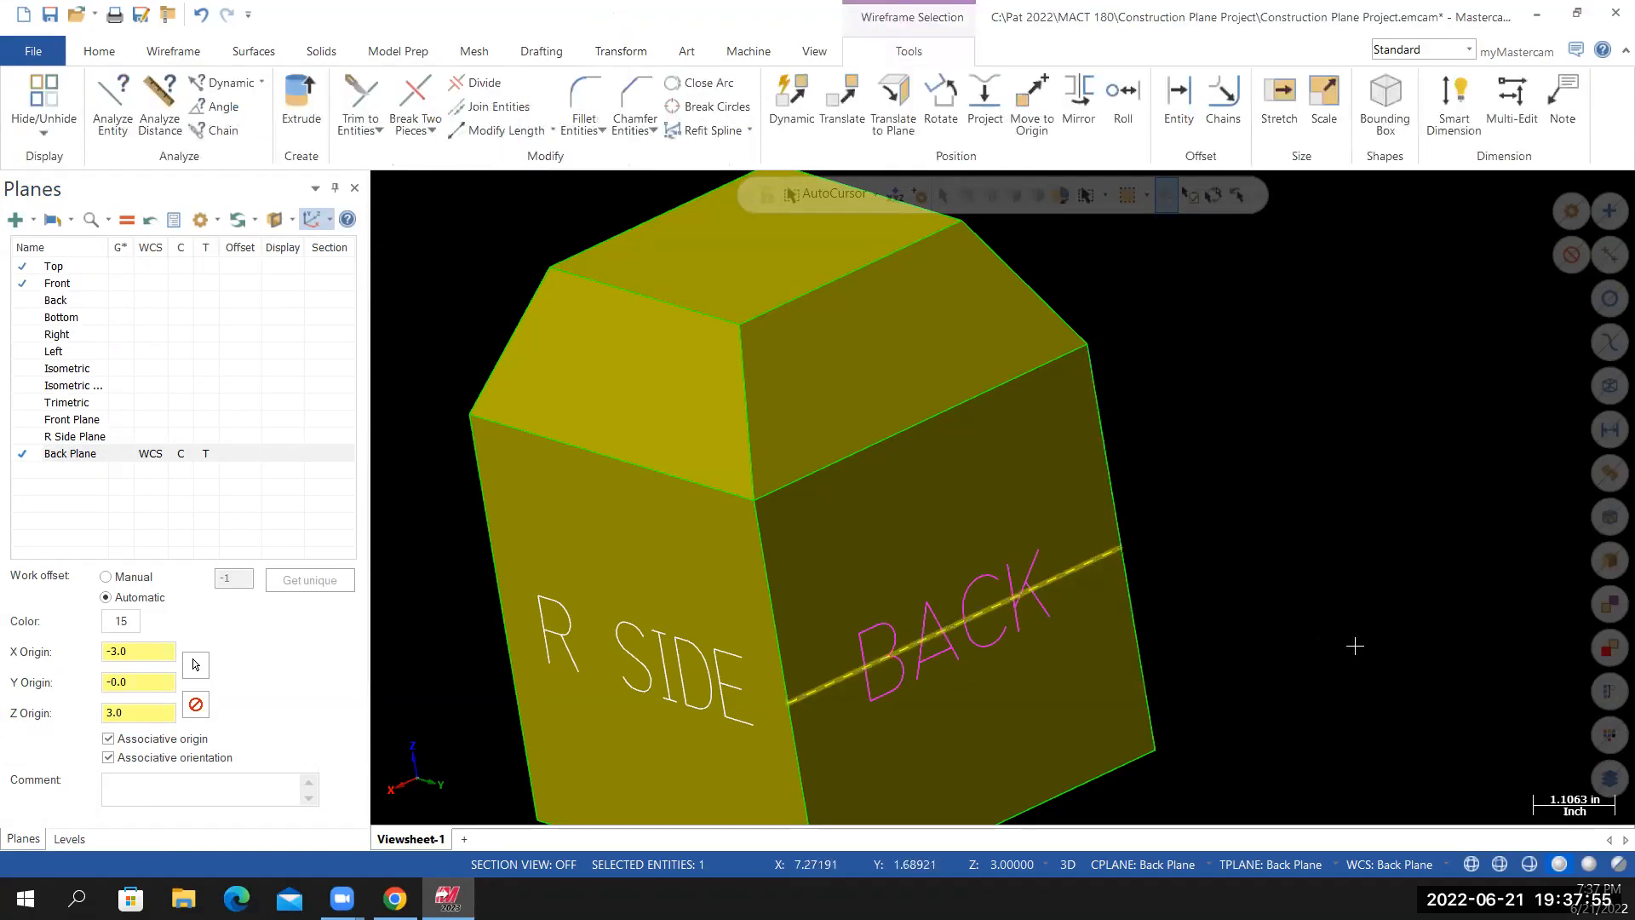
key("Delete")
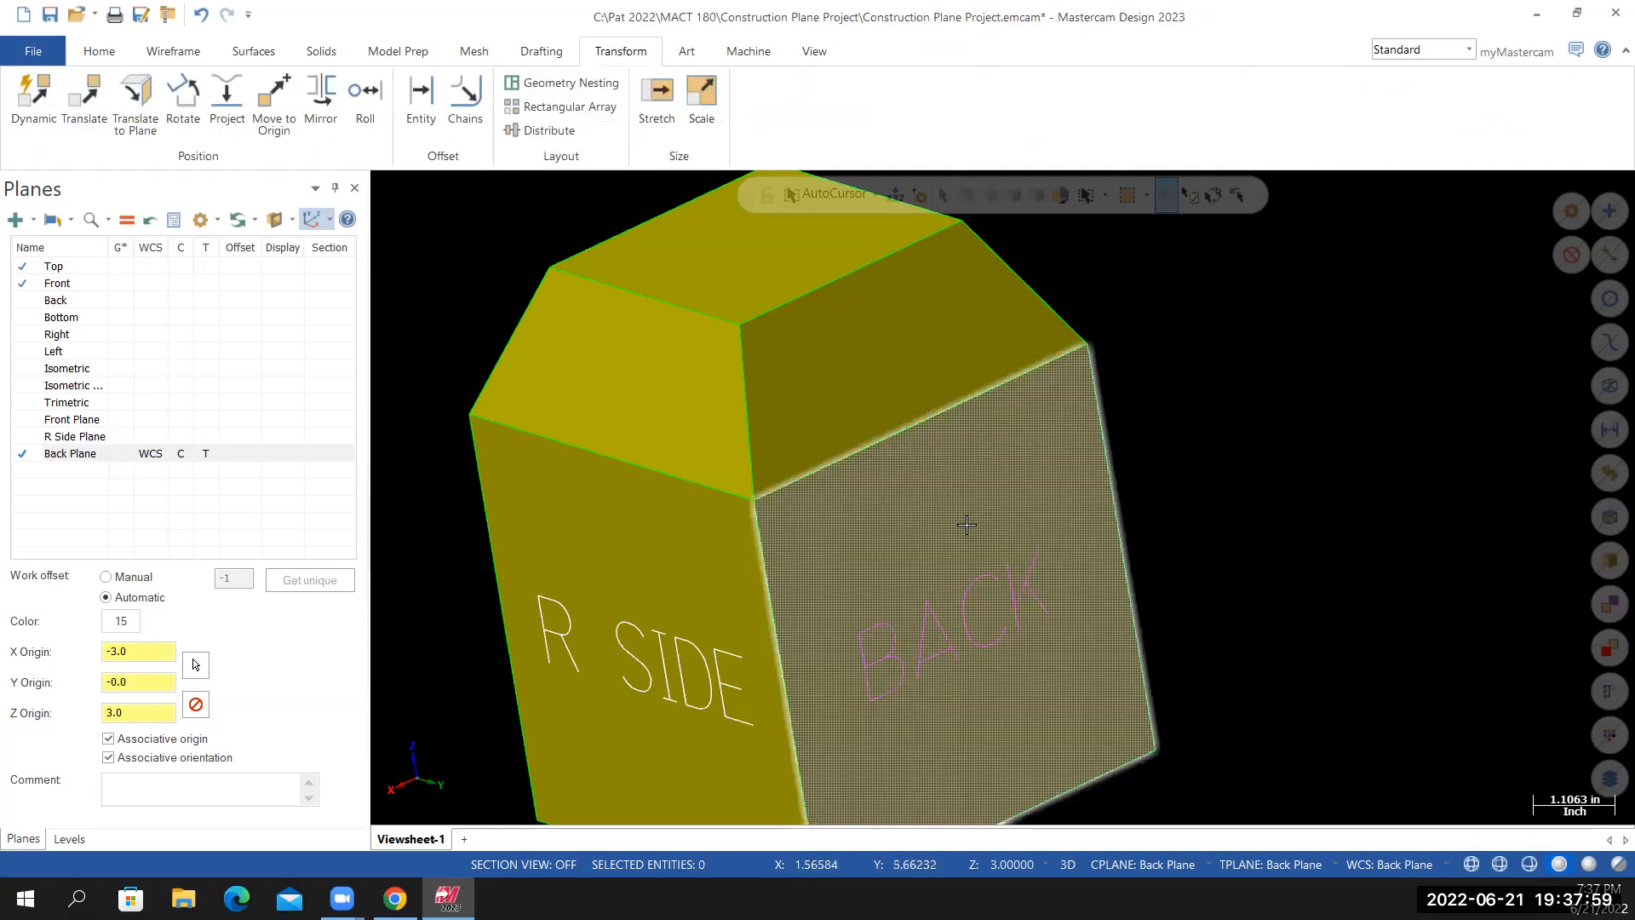
right_click(1241, 307)
Make level 13, L Side, the active level
mouse_move(1168, 511)
middle_mouse_down()
mouse_move(1303, 486)
mouse_move(1055, 494)
mouse_move(1311, 507)
mouse_move(1005, 500)
mouse_move(1366, 489)
mouse_move(1192, 494)
mouse_move(1108, 477)
mouse_move(1263, 489)
mouse_move(1260, 455)
mouse_move(1219, 562)
mouse_move(1296, 508)
mouse_move(1235, 545)
mouse_move(1178, 506)
mouse_move(835, 508)
mouse_move(859, 571)
mouse_move(1240, 562)
mouse_move(980, 588)
mouse_move(627, 677)
middle_mouse_up()
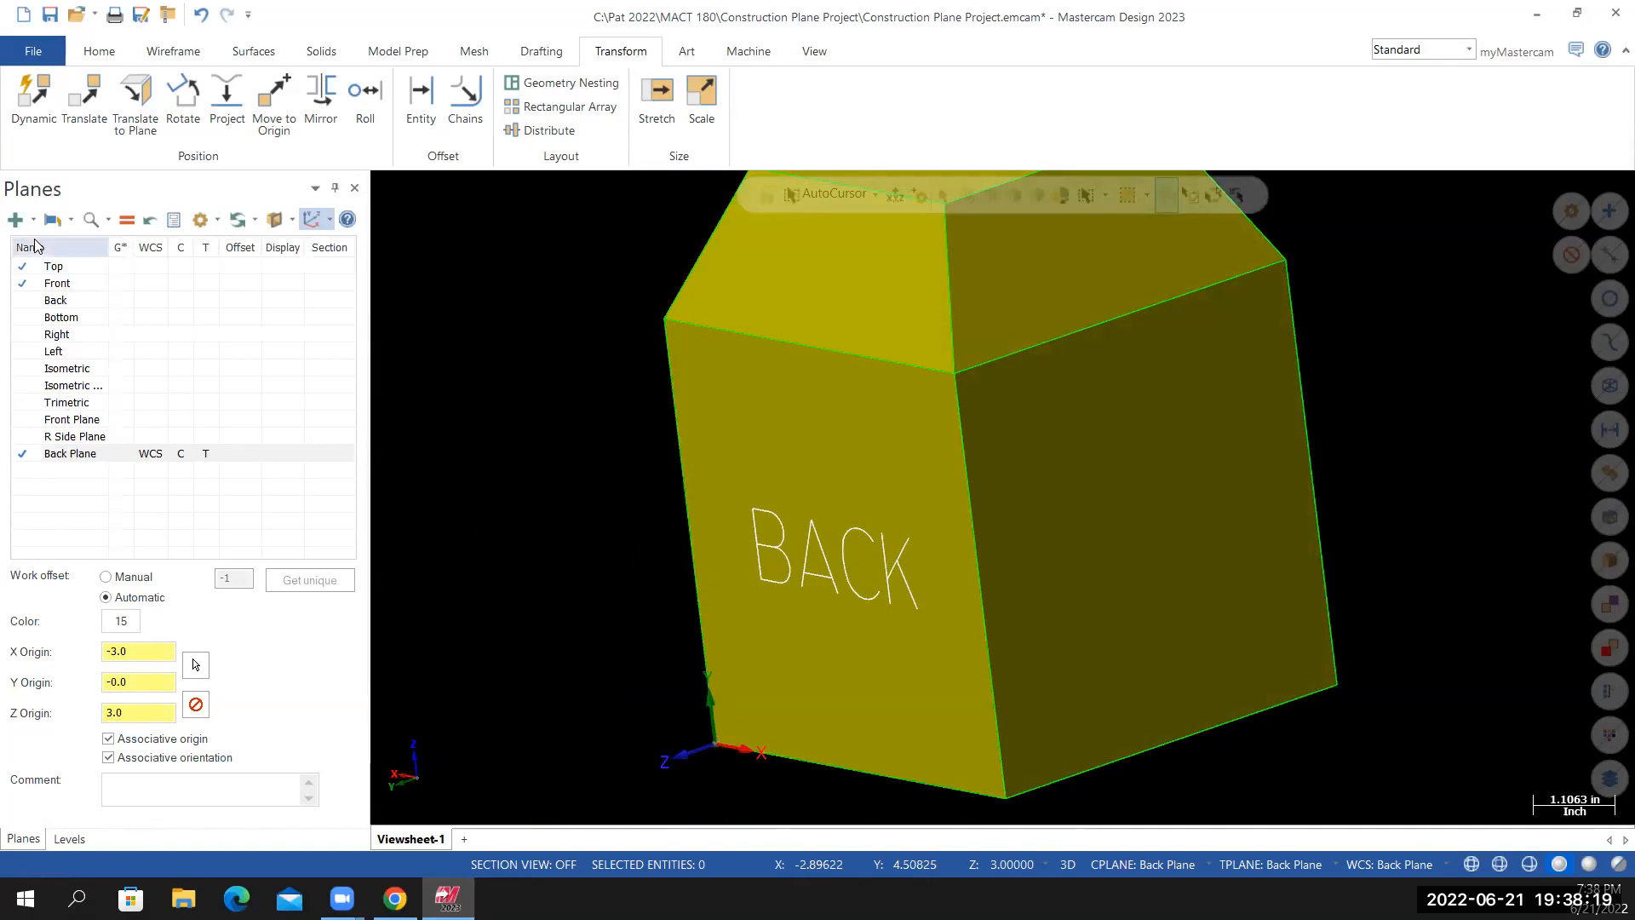
left_click(68, 840)
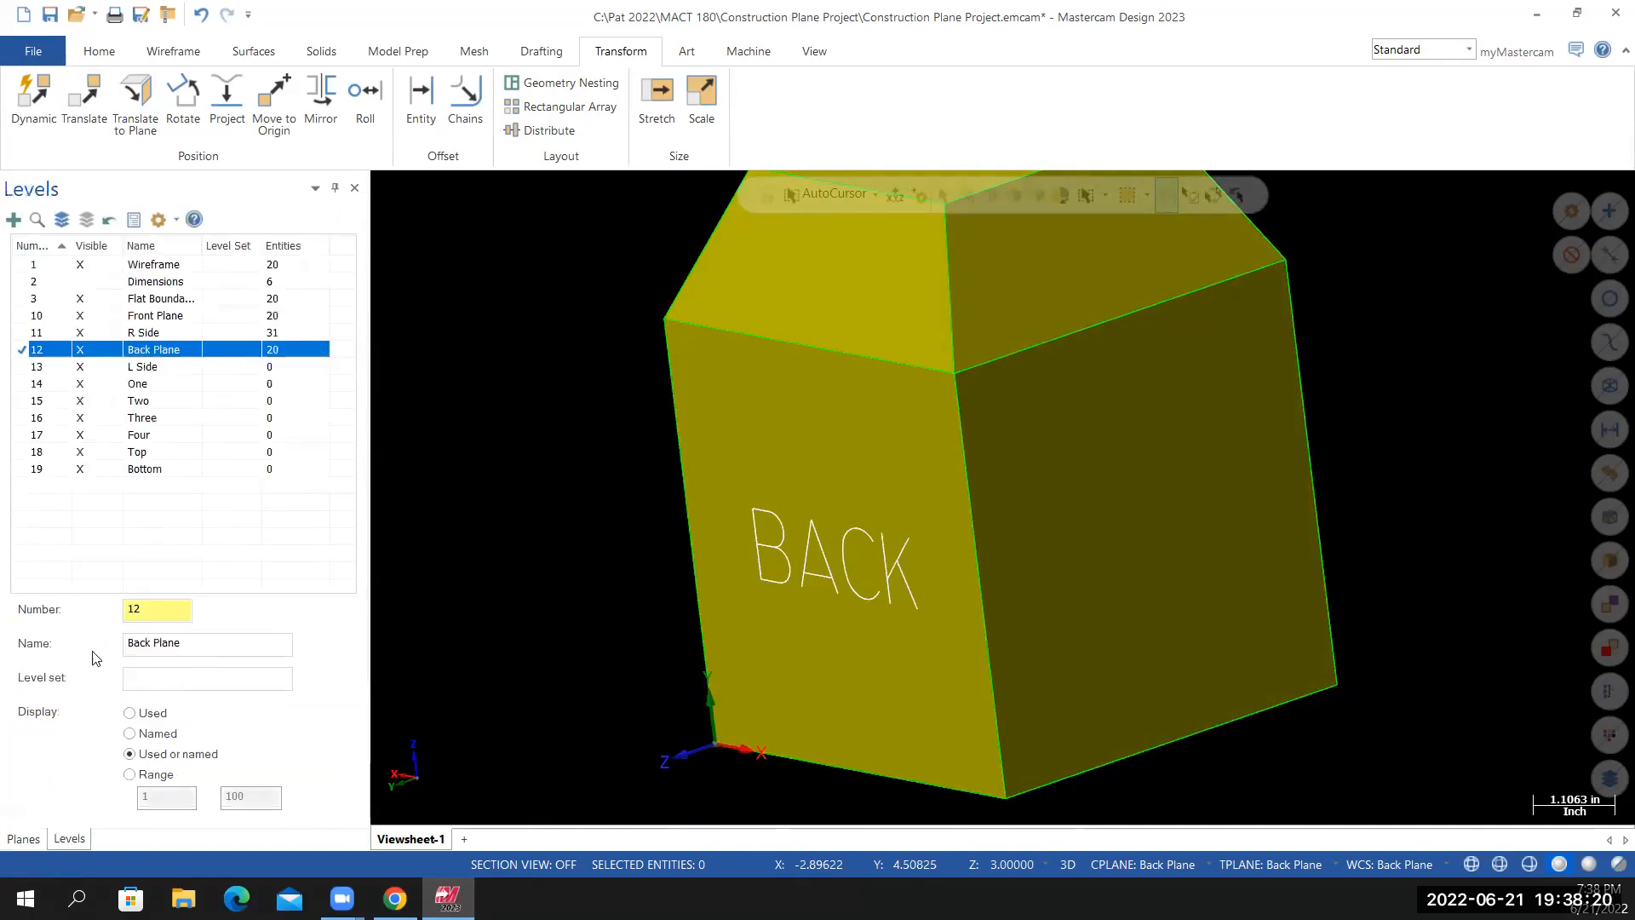
left_click(27, 369)
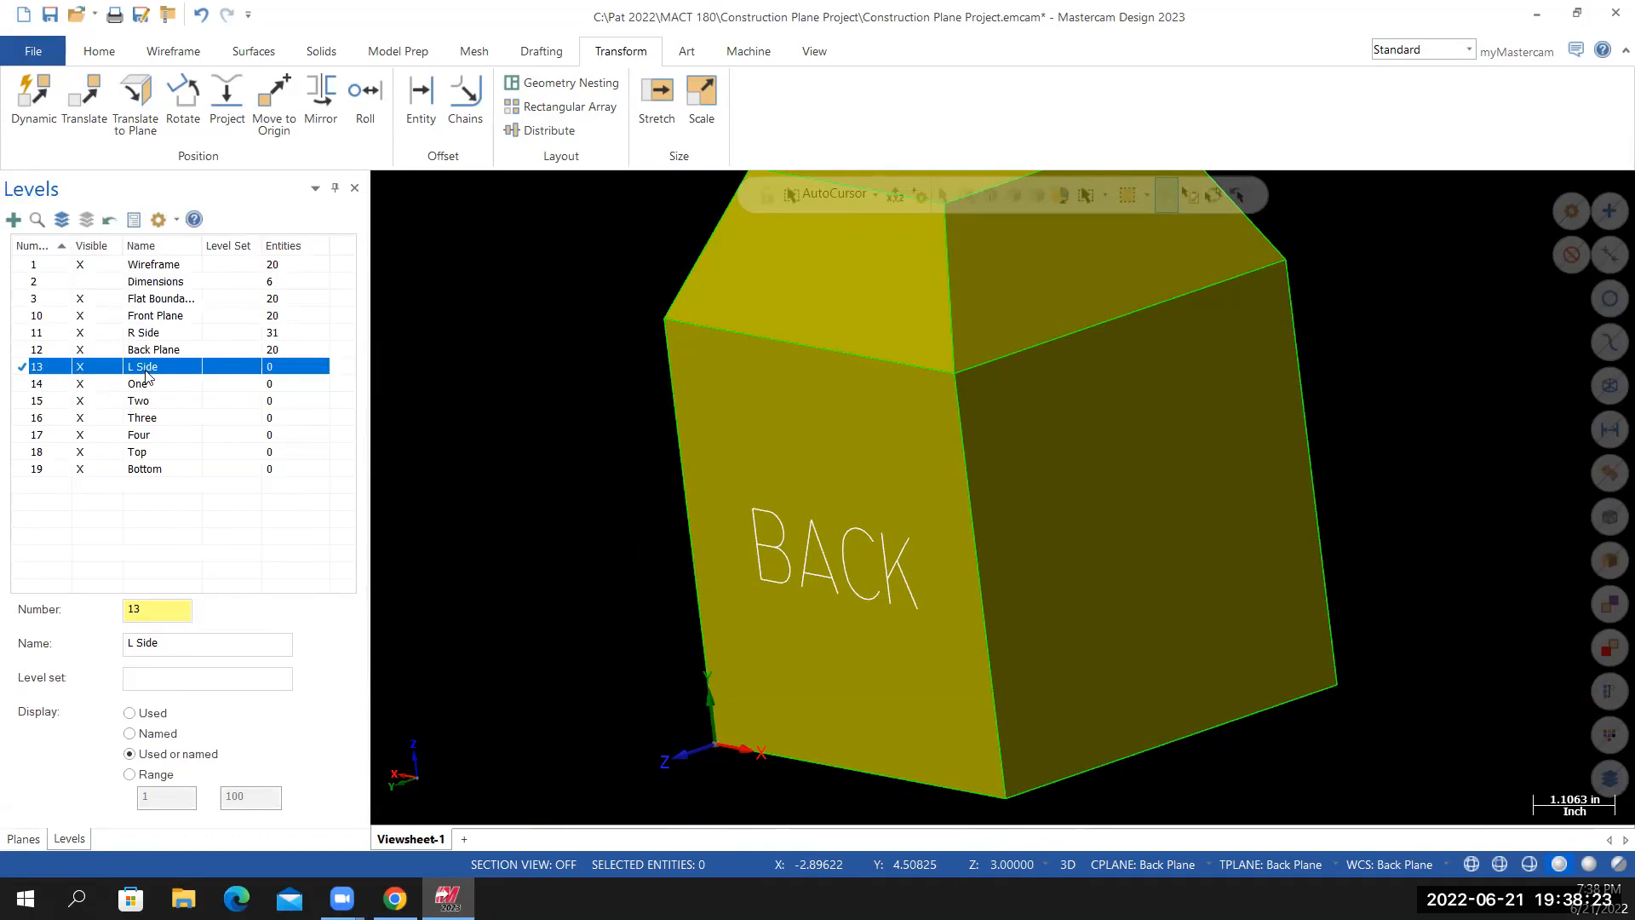
Define a new plane from the geometry of the left side face, choosing the orientation with X along the base edge, Y up and Z outward
left_click(23, 839)
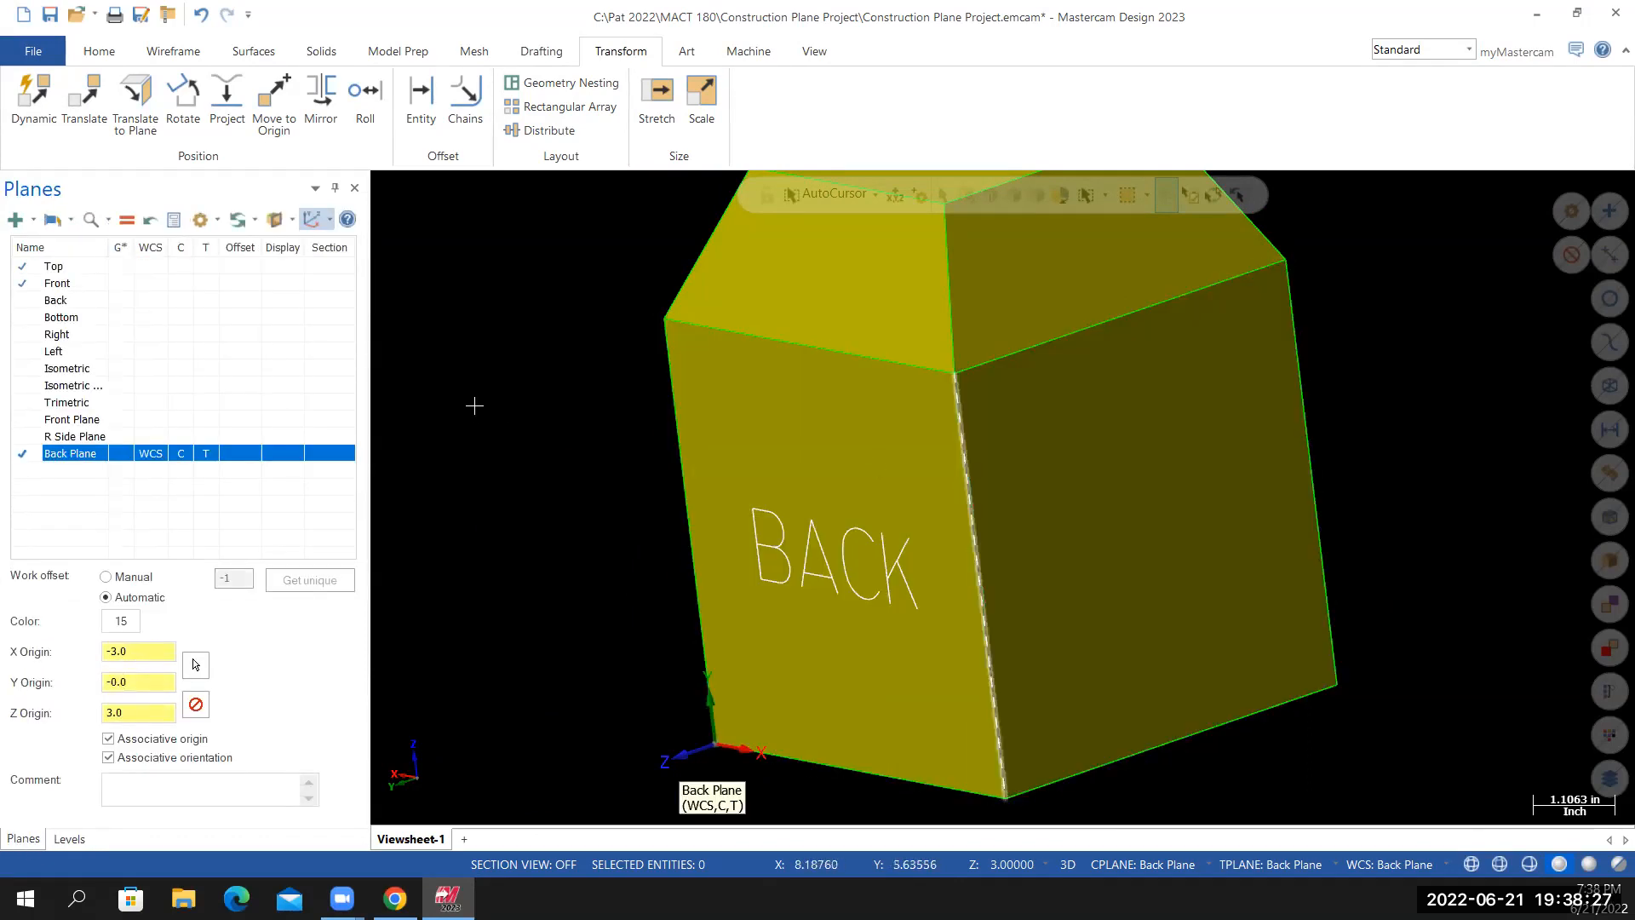
left_click(15, 219)
left_click(51, 247)
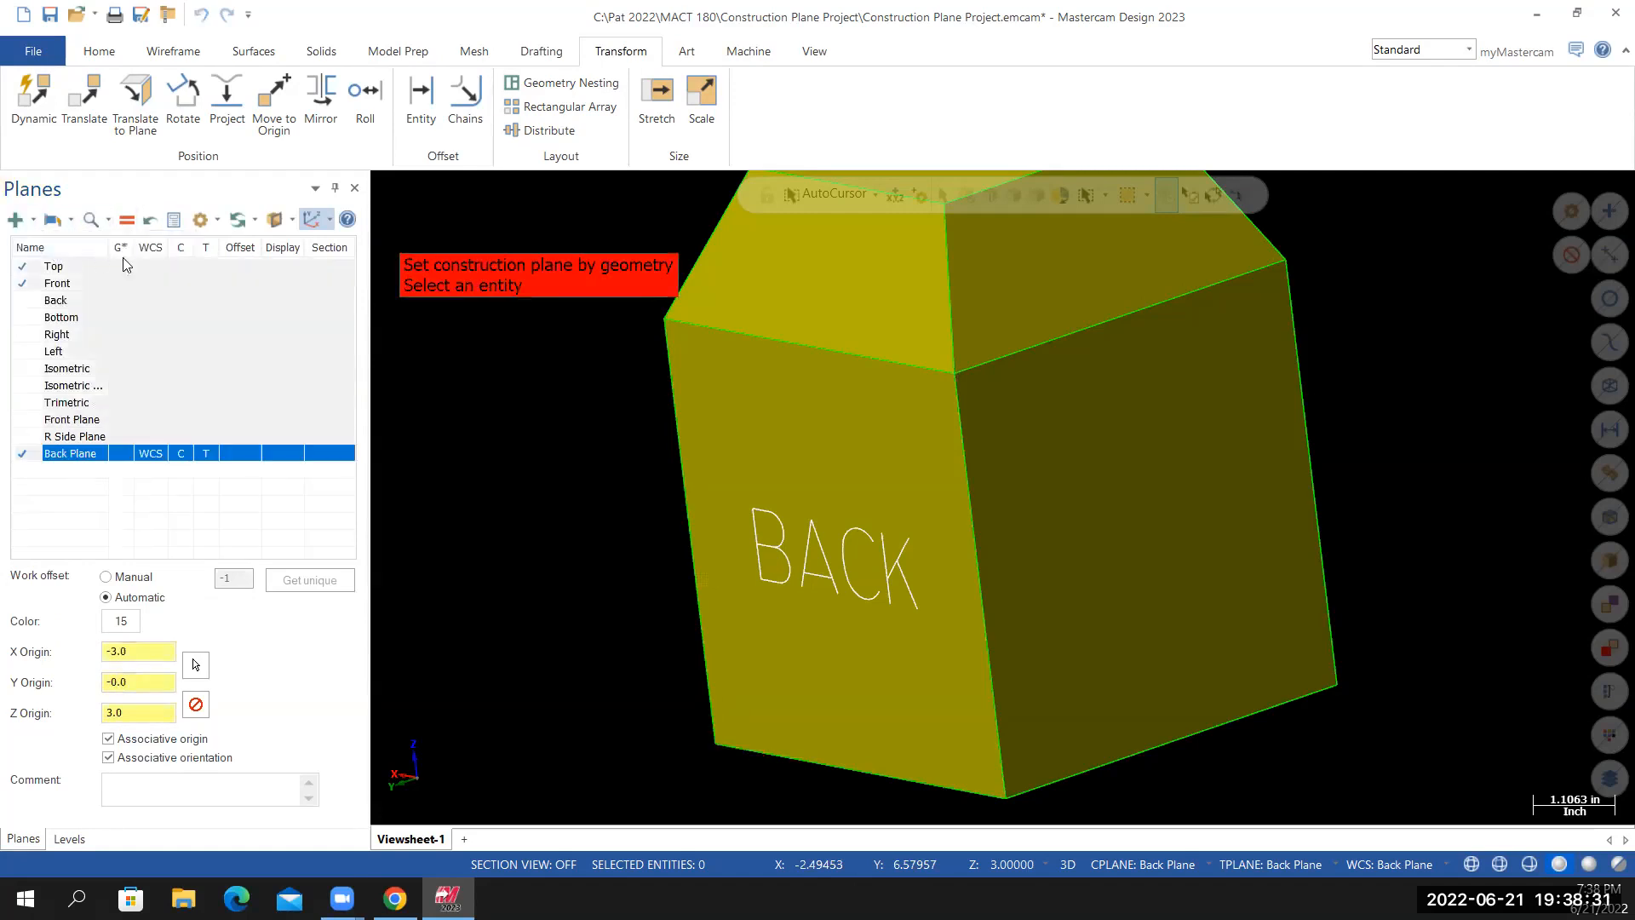
left_click(1129, 545)
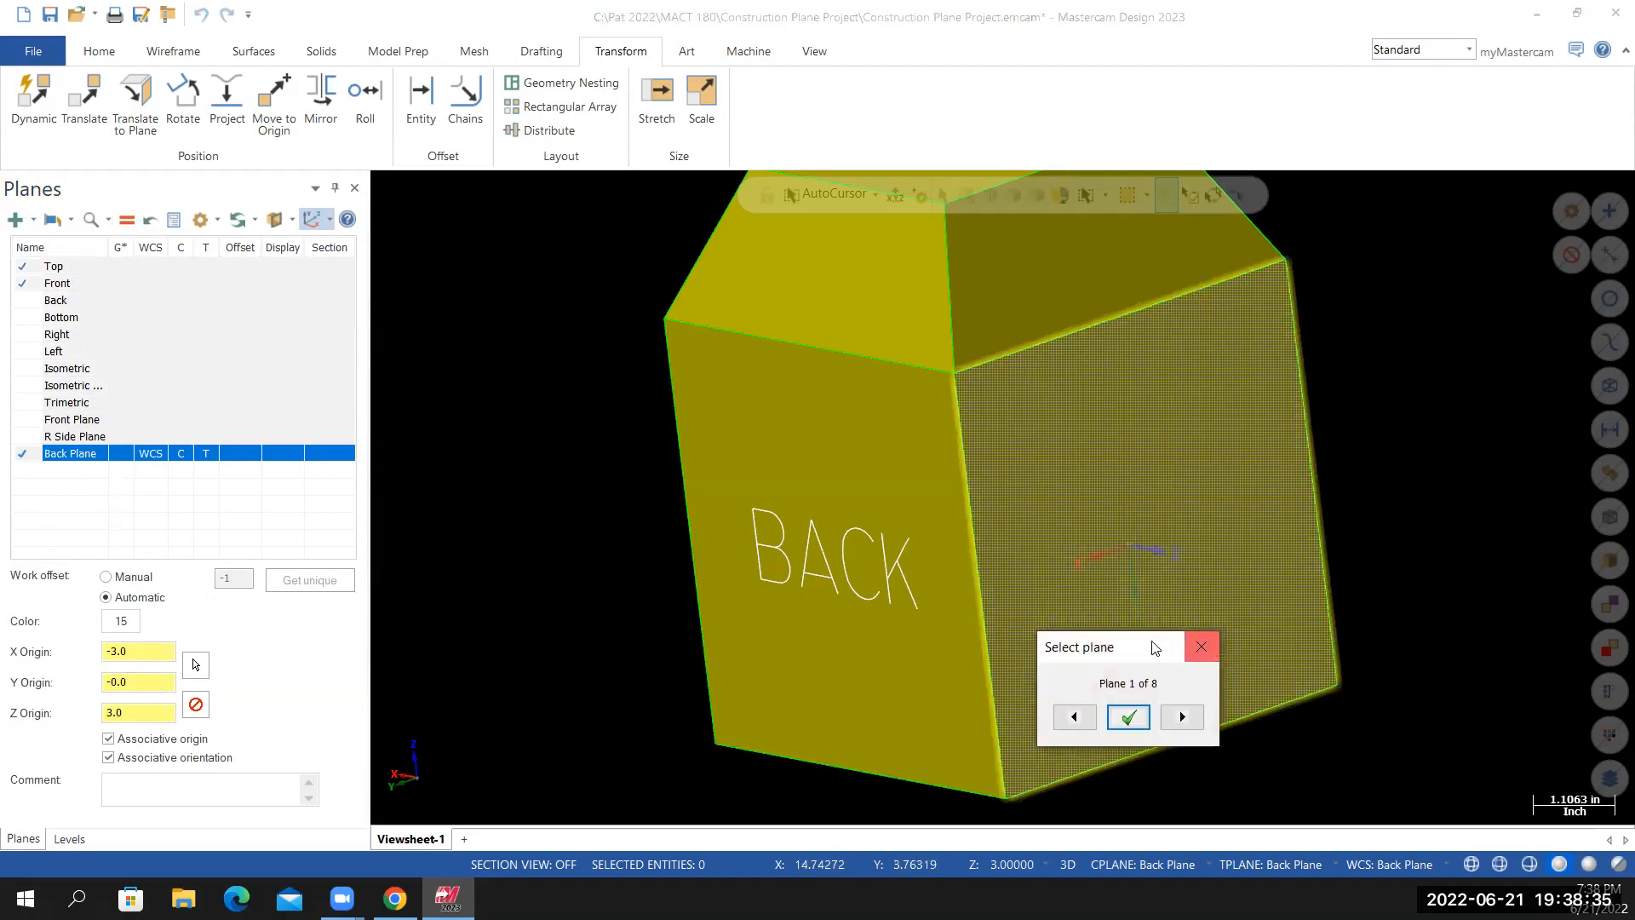
left_click_drag(1153, 651, 1453, 394)
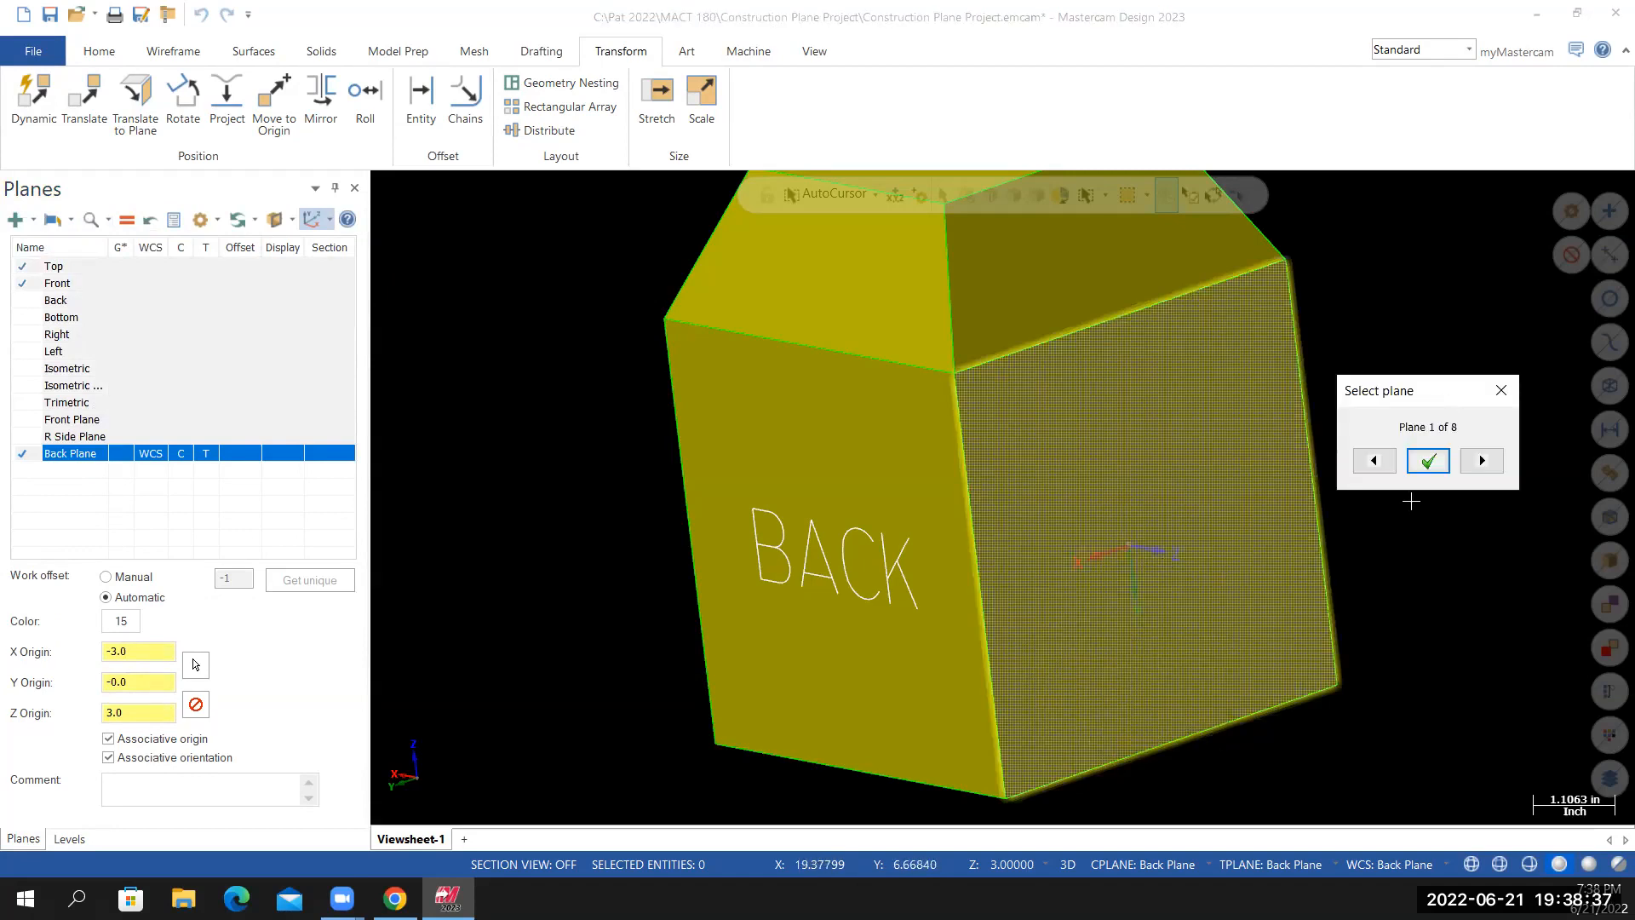
left_click(1482, 460)
left_click(1481, 460)
left_click(1429, 461)
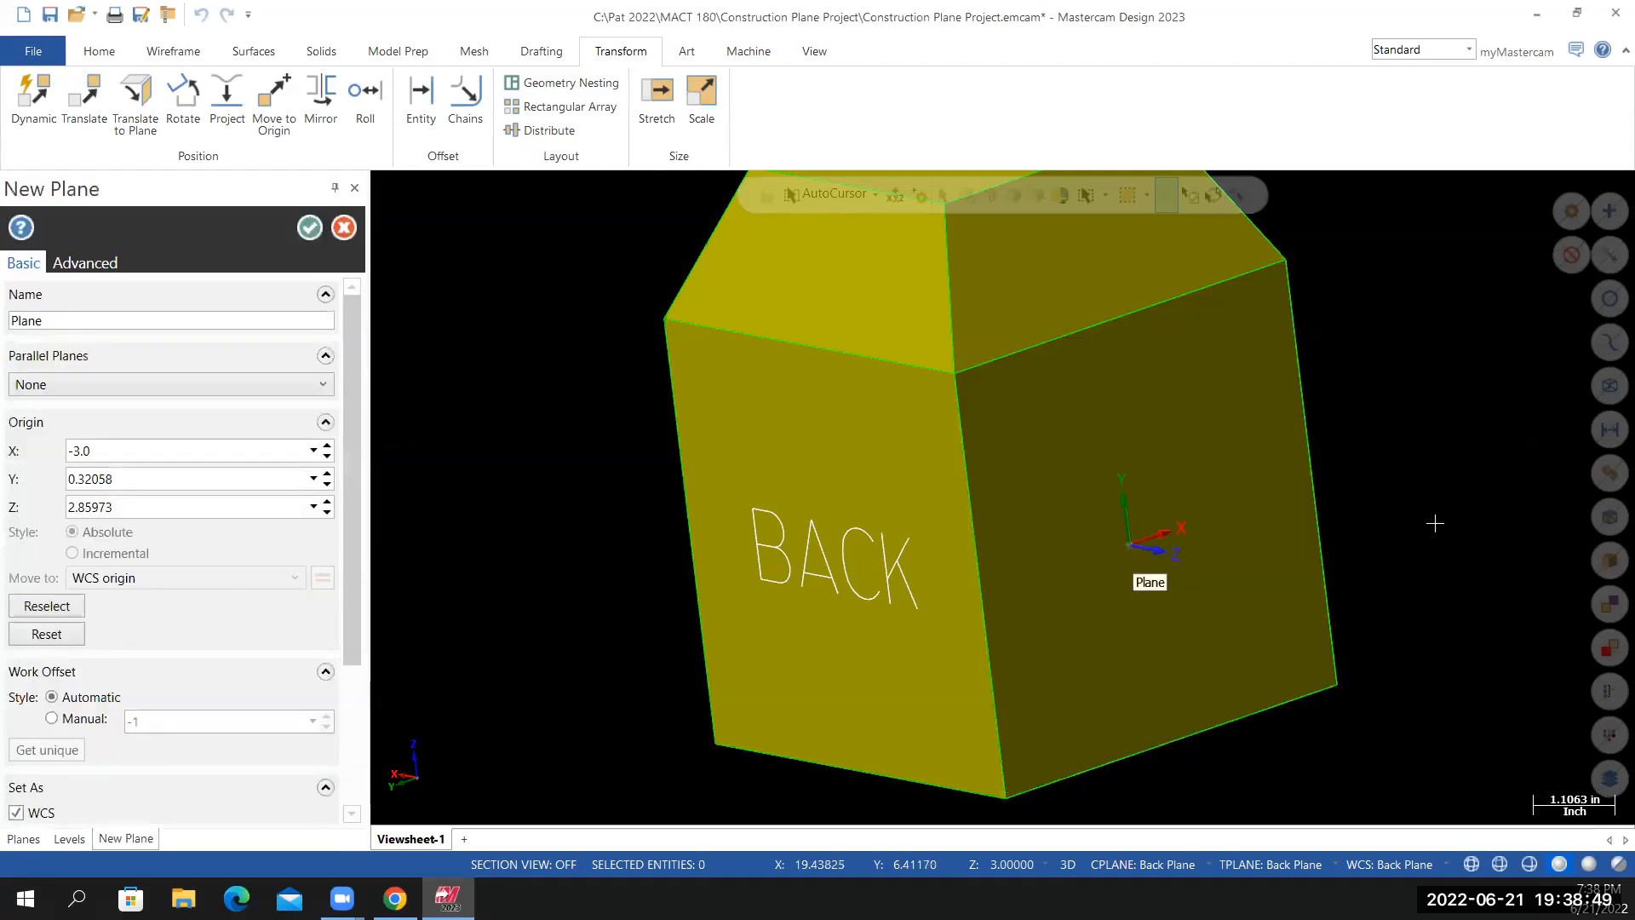
Name the new plane L Side Plane and create it with its origin at the left side face's lower corner shared with the BACK face
double_click(69, 328)
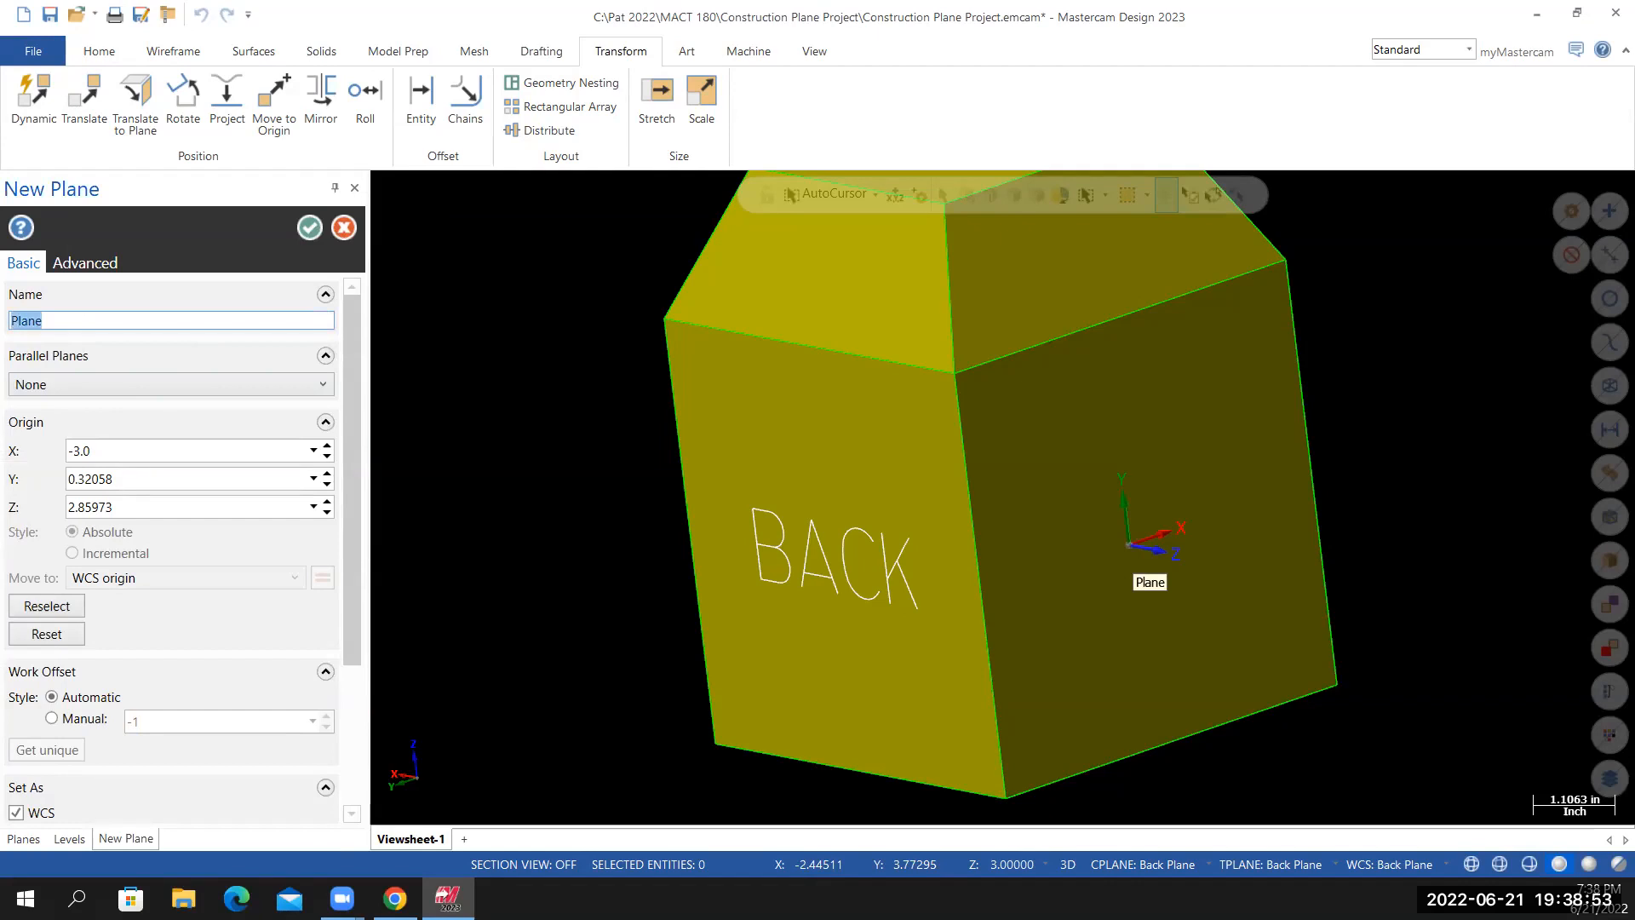
key("BackSpace")
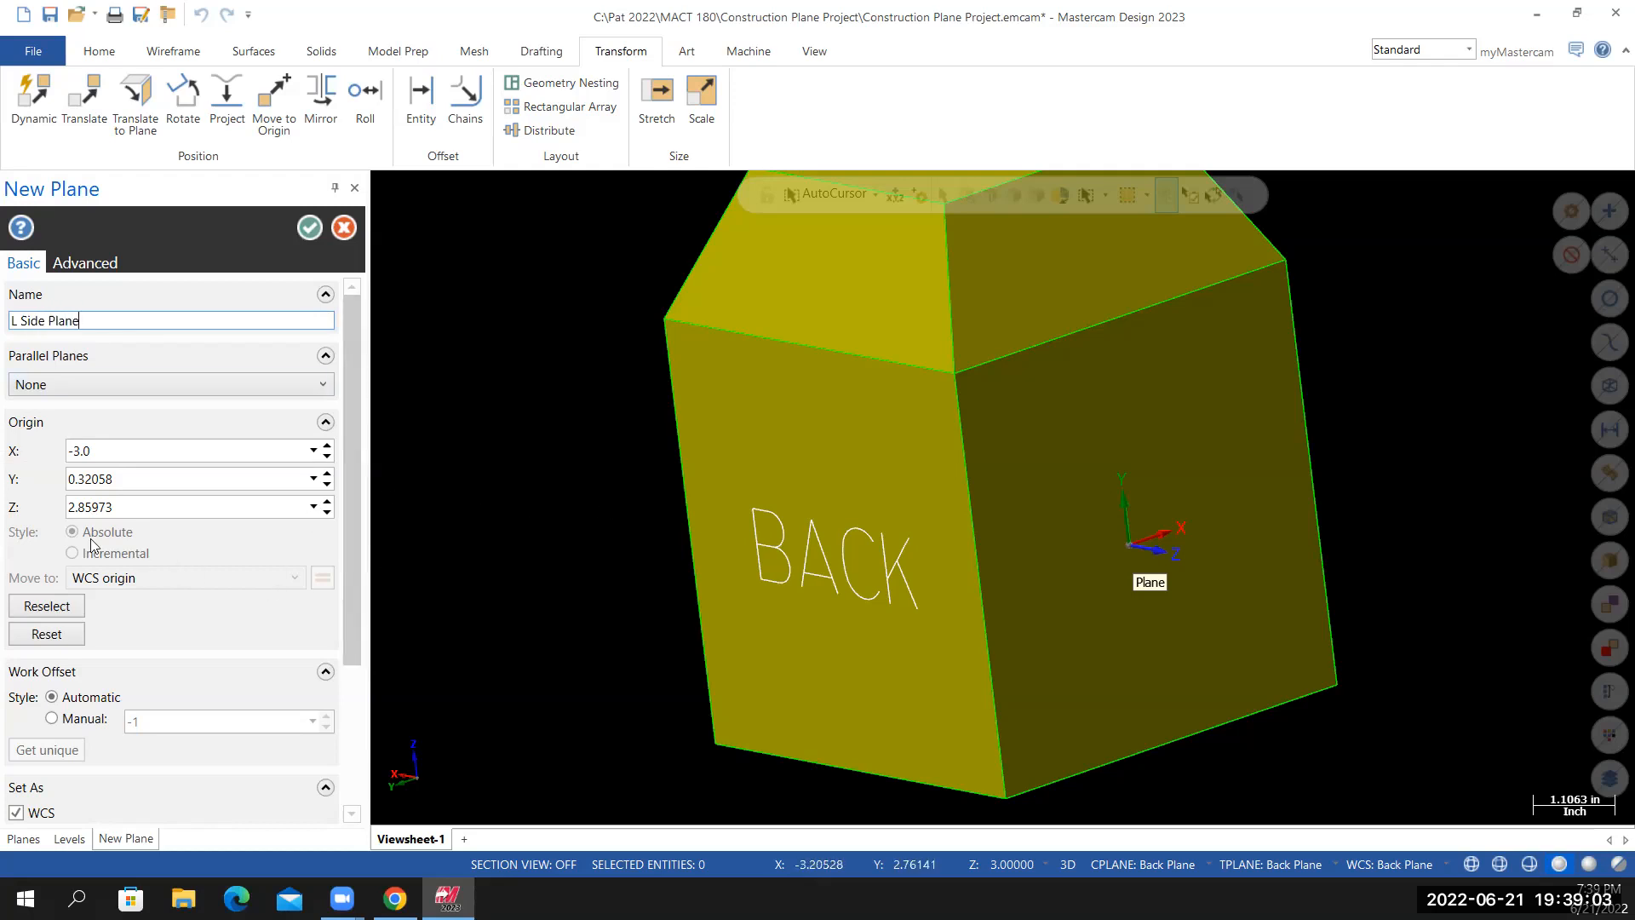
left_click(47, 605)
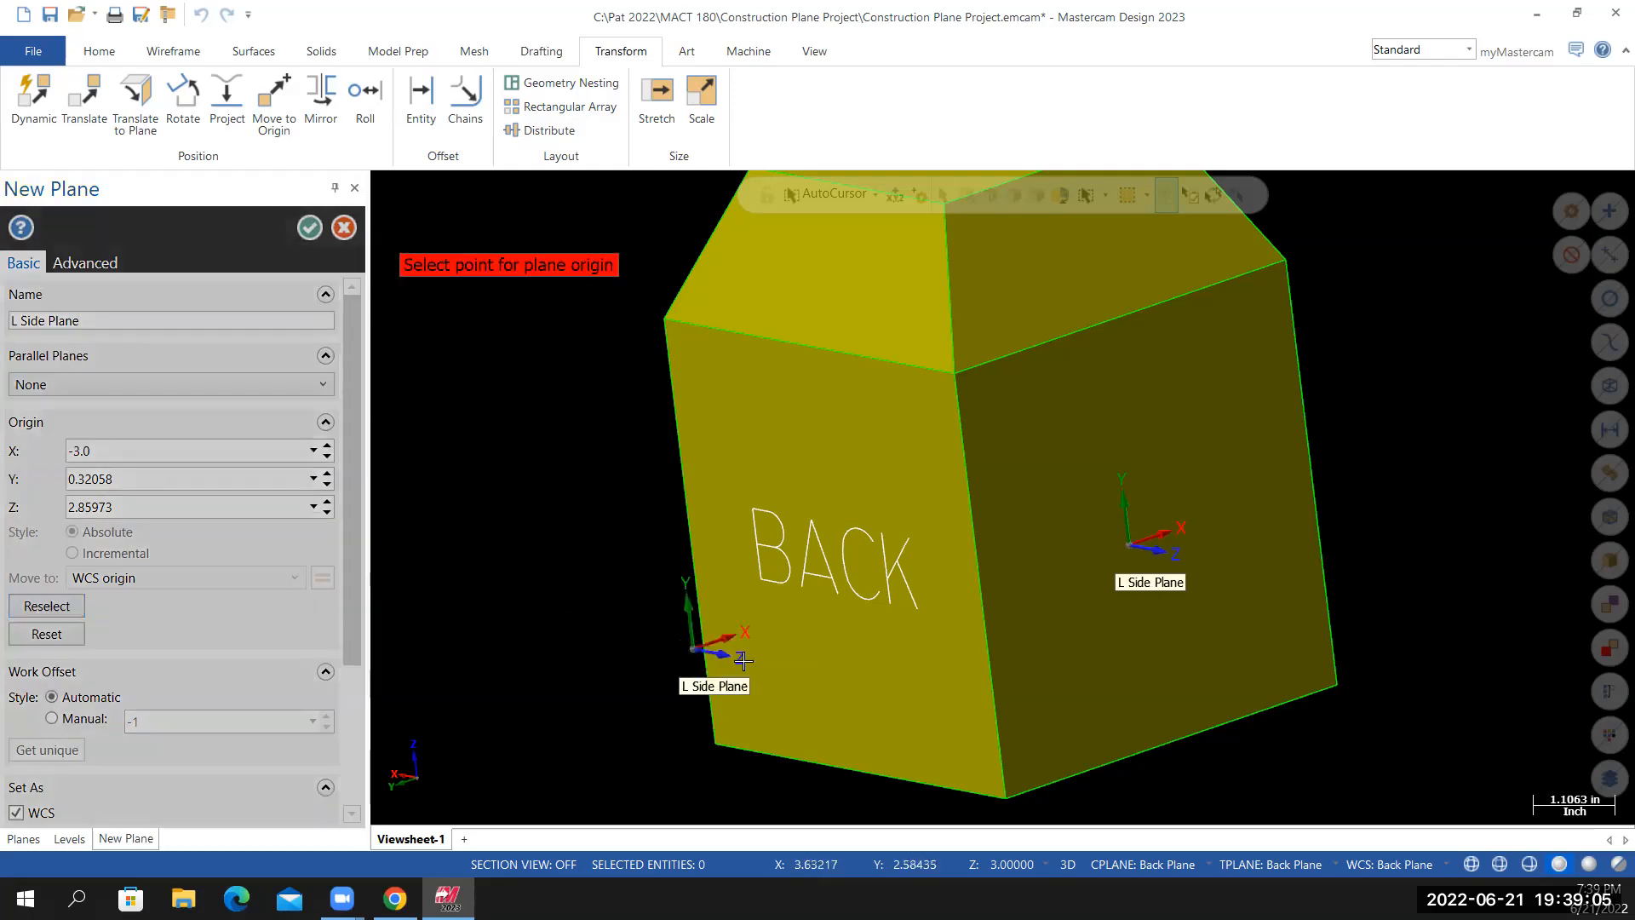
left_click(1007, 797)
left_click_drag(349, 472, 368, 428)
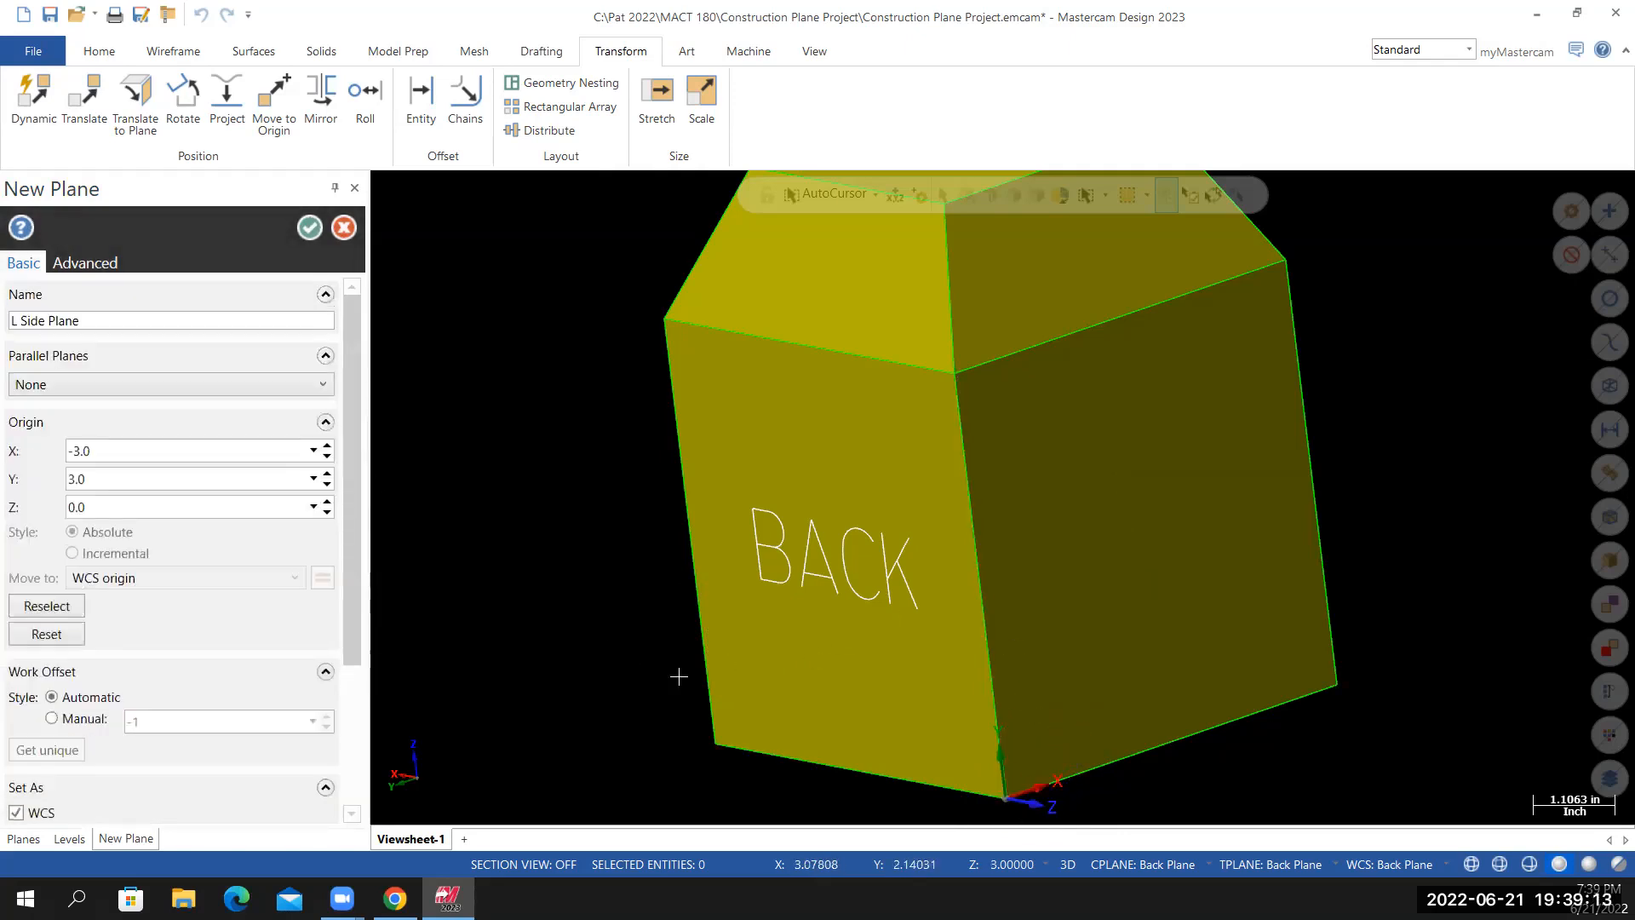
left_click(308, 228)
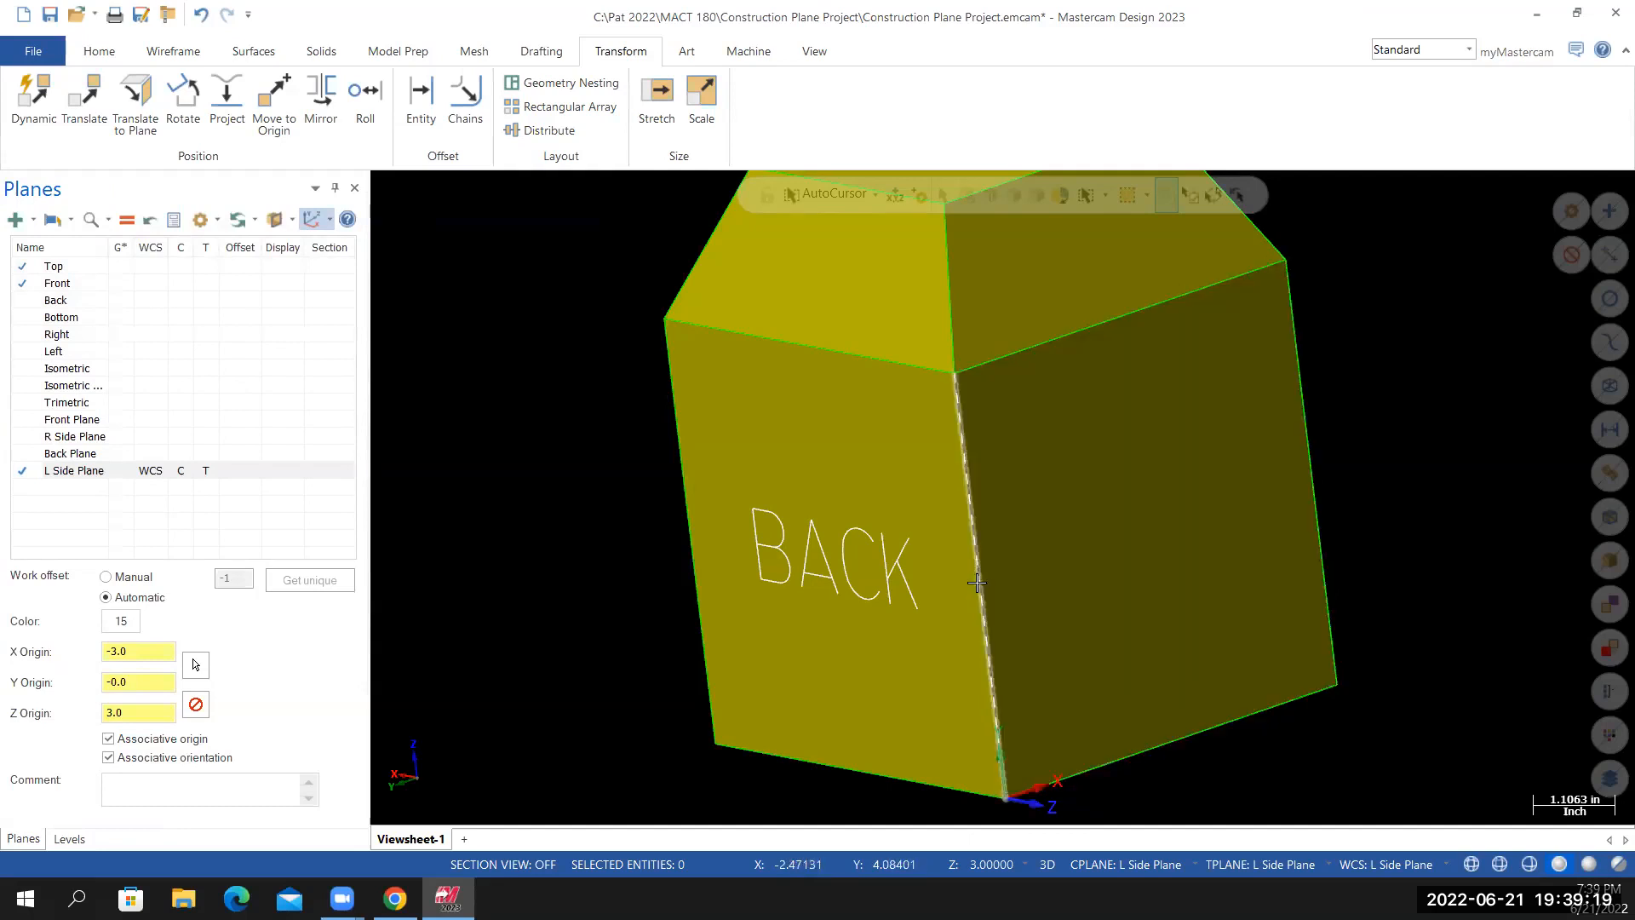
Draw a construction line across the left side face between the midpoints of its two side edges
left_click(189, 51)
left_click(151, 106)
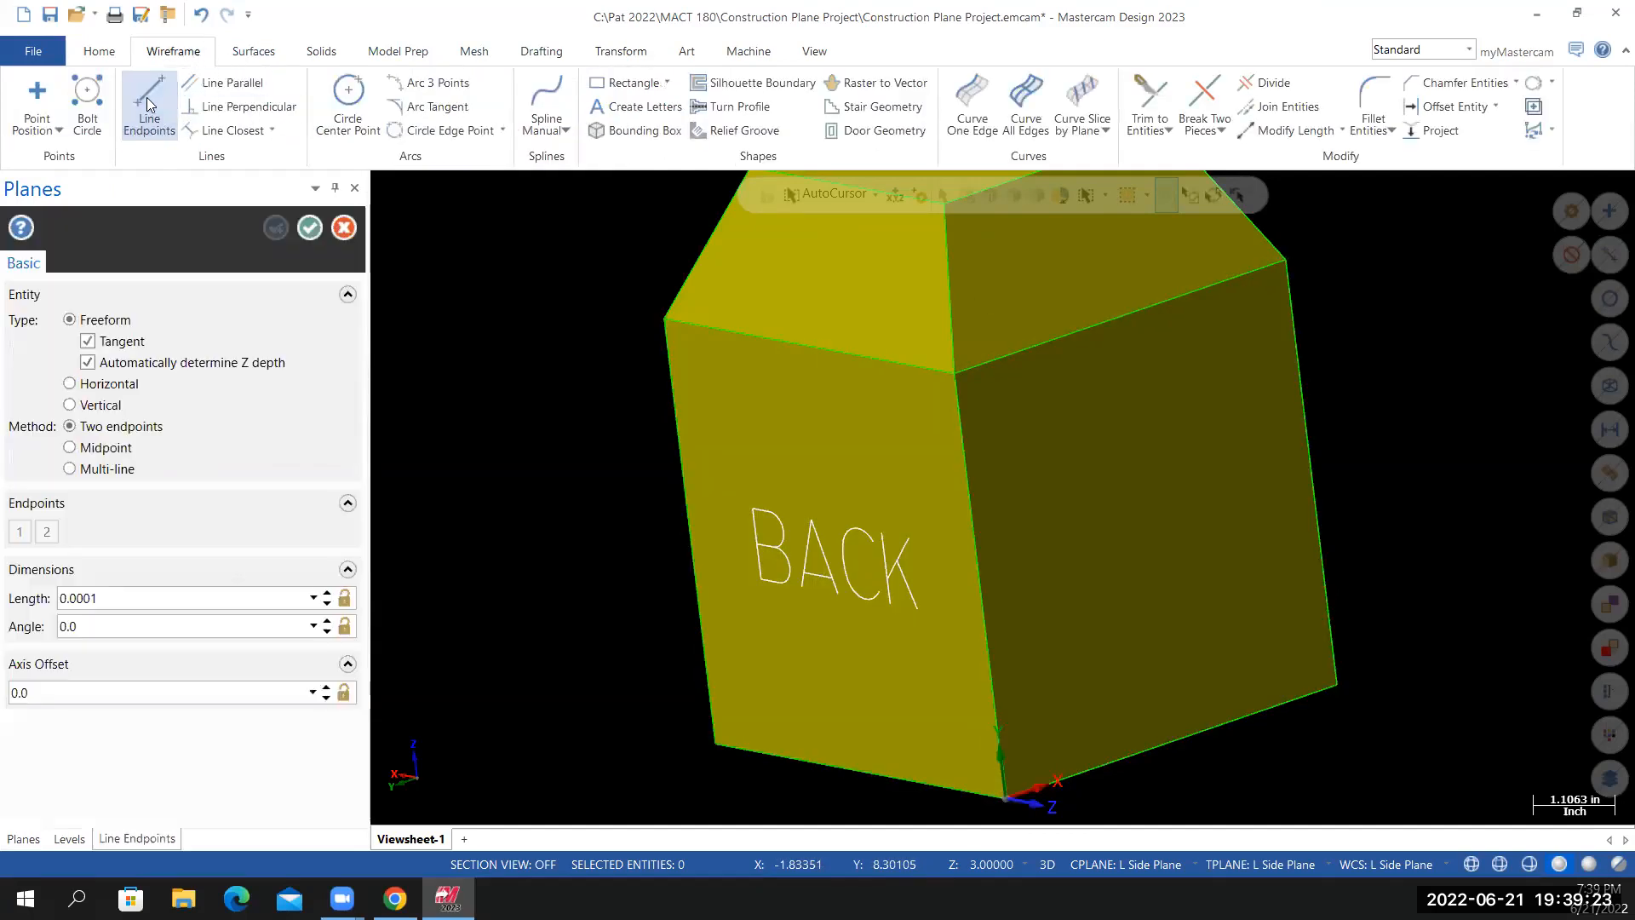
left_click(980, 585)
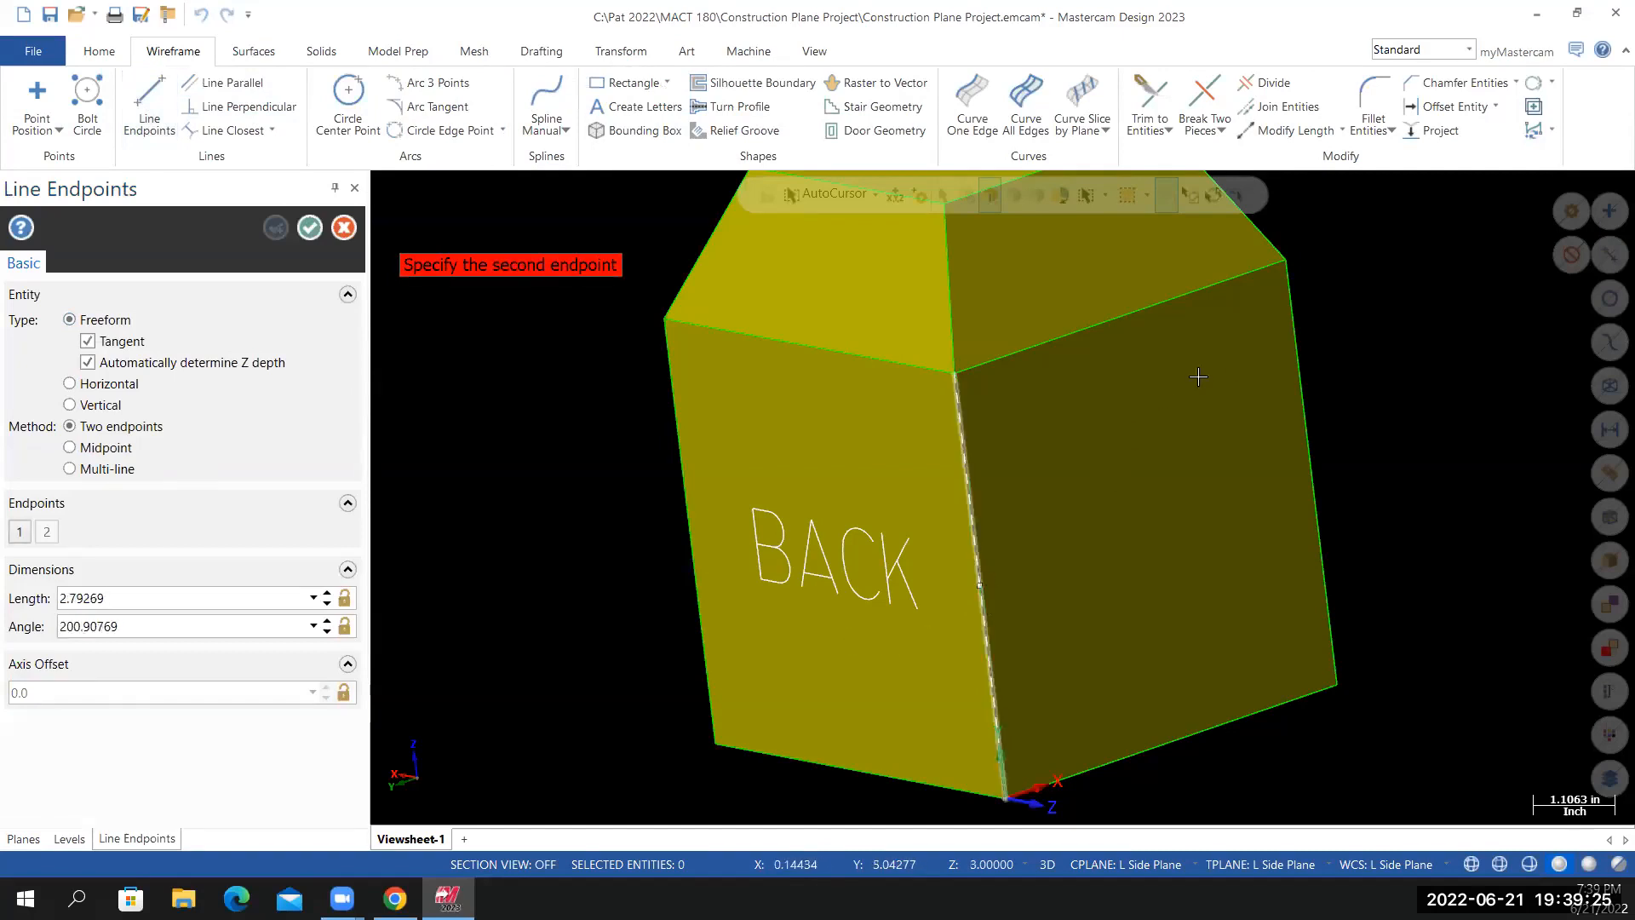
left_click(1312, 479)
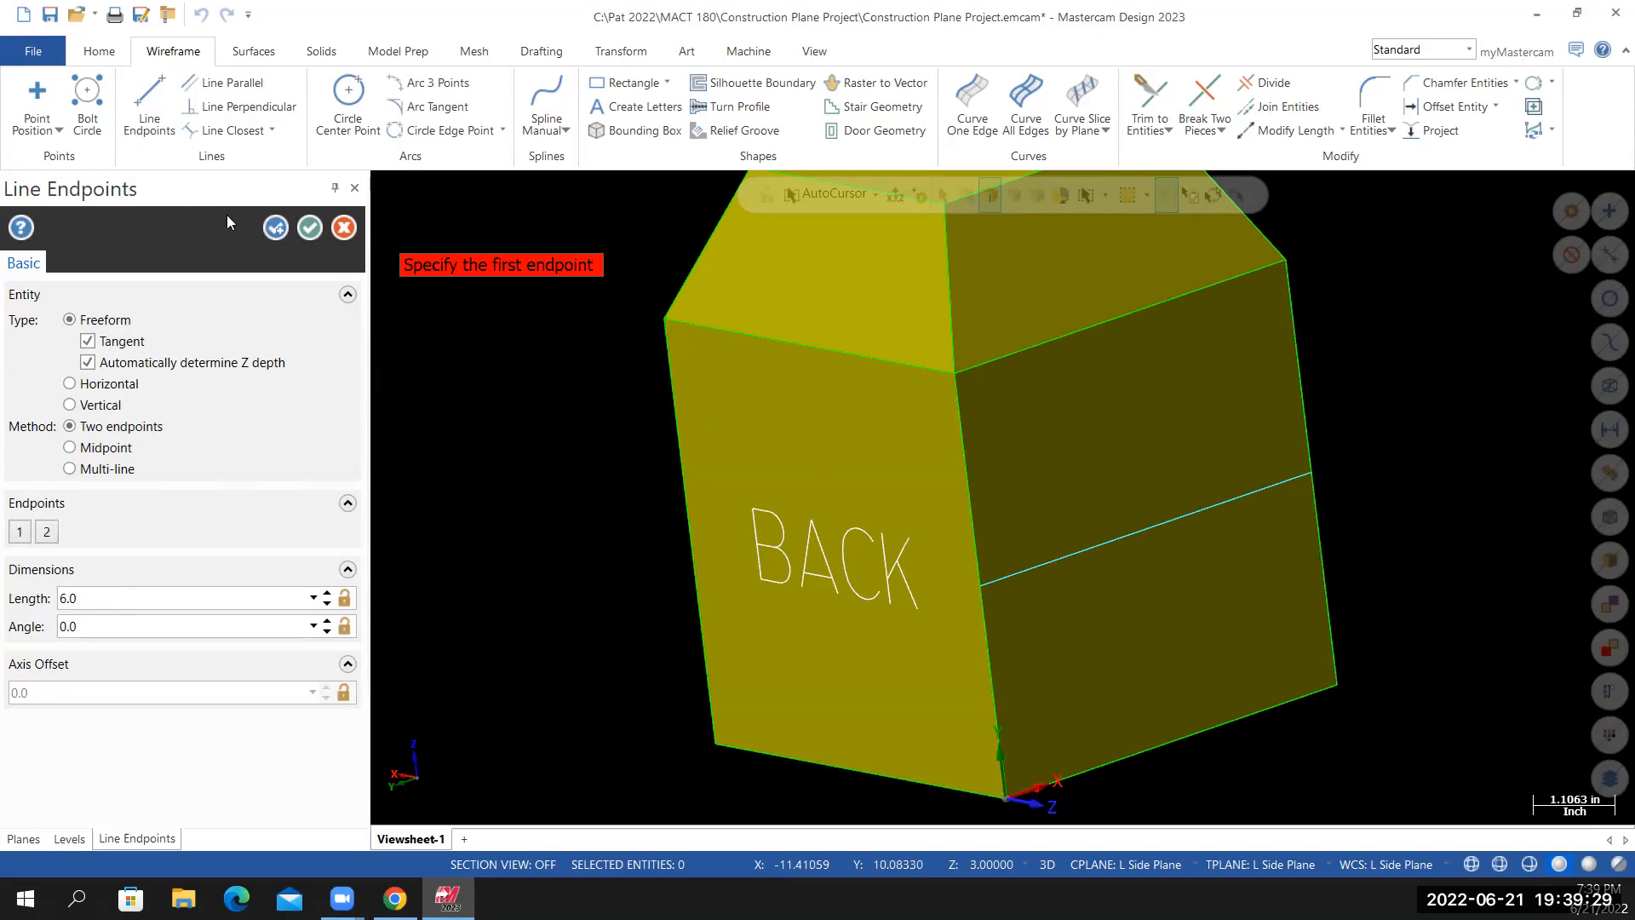
left_click(309, 228)
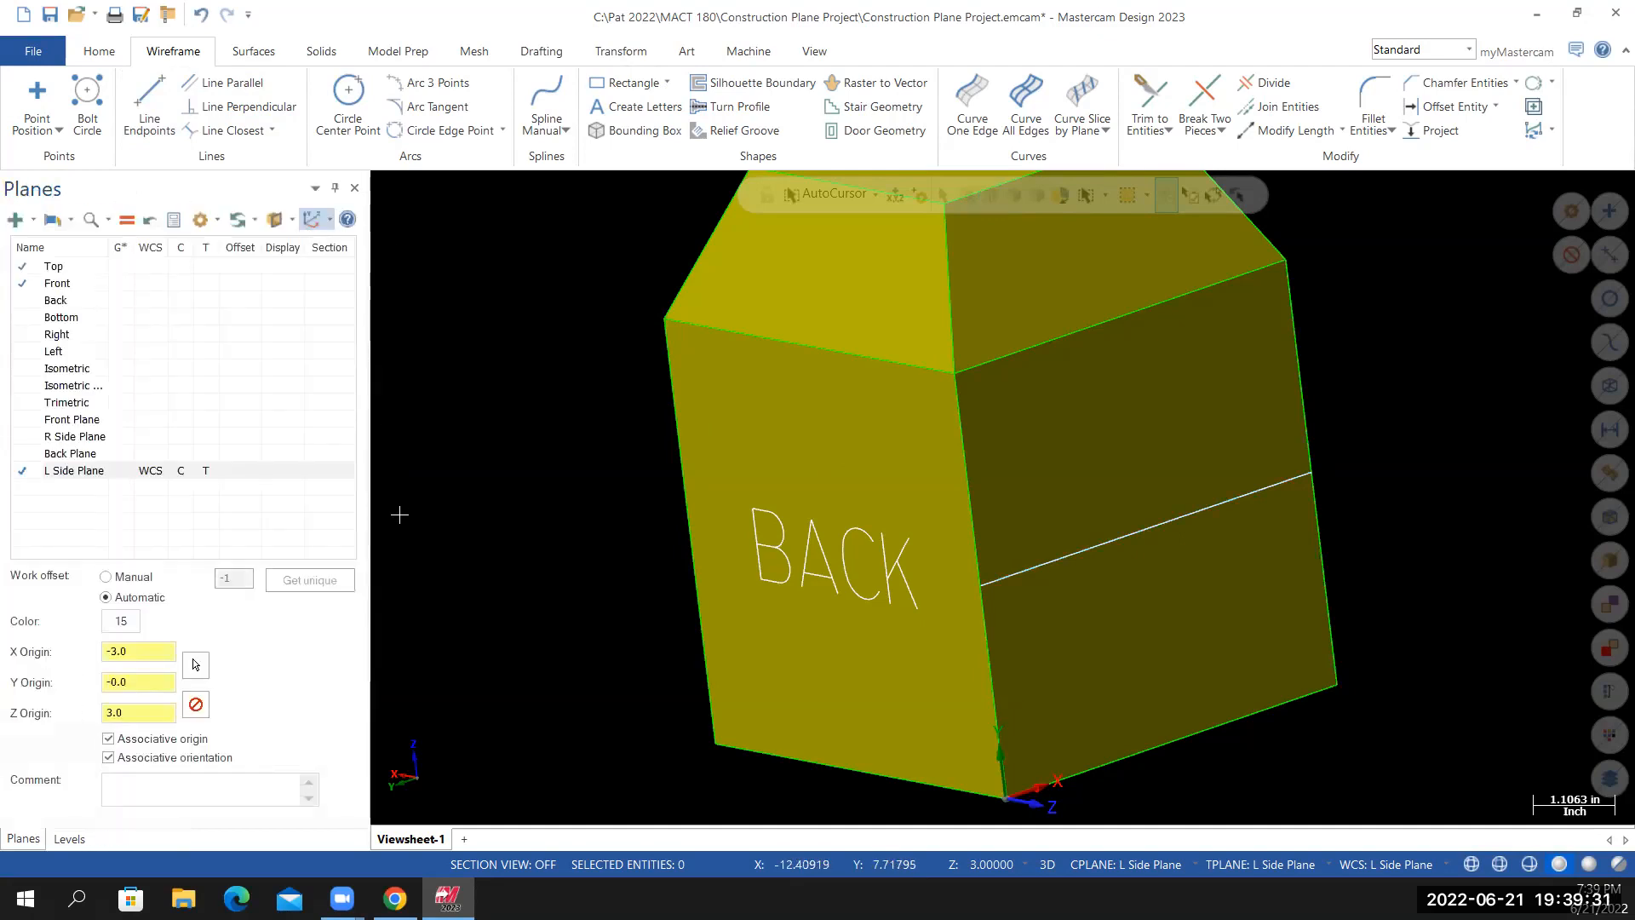
Create the letters L SIDE in Mastercam (Box) Font with height 1.0 and spacing 0.2, placed in empty space beside the block
scroll(460, 511, "down", 3)
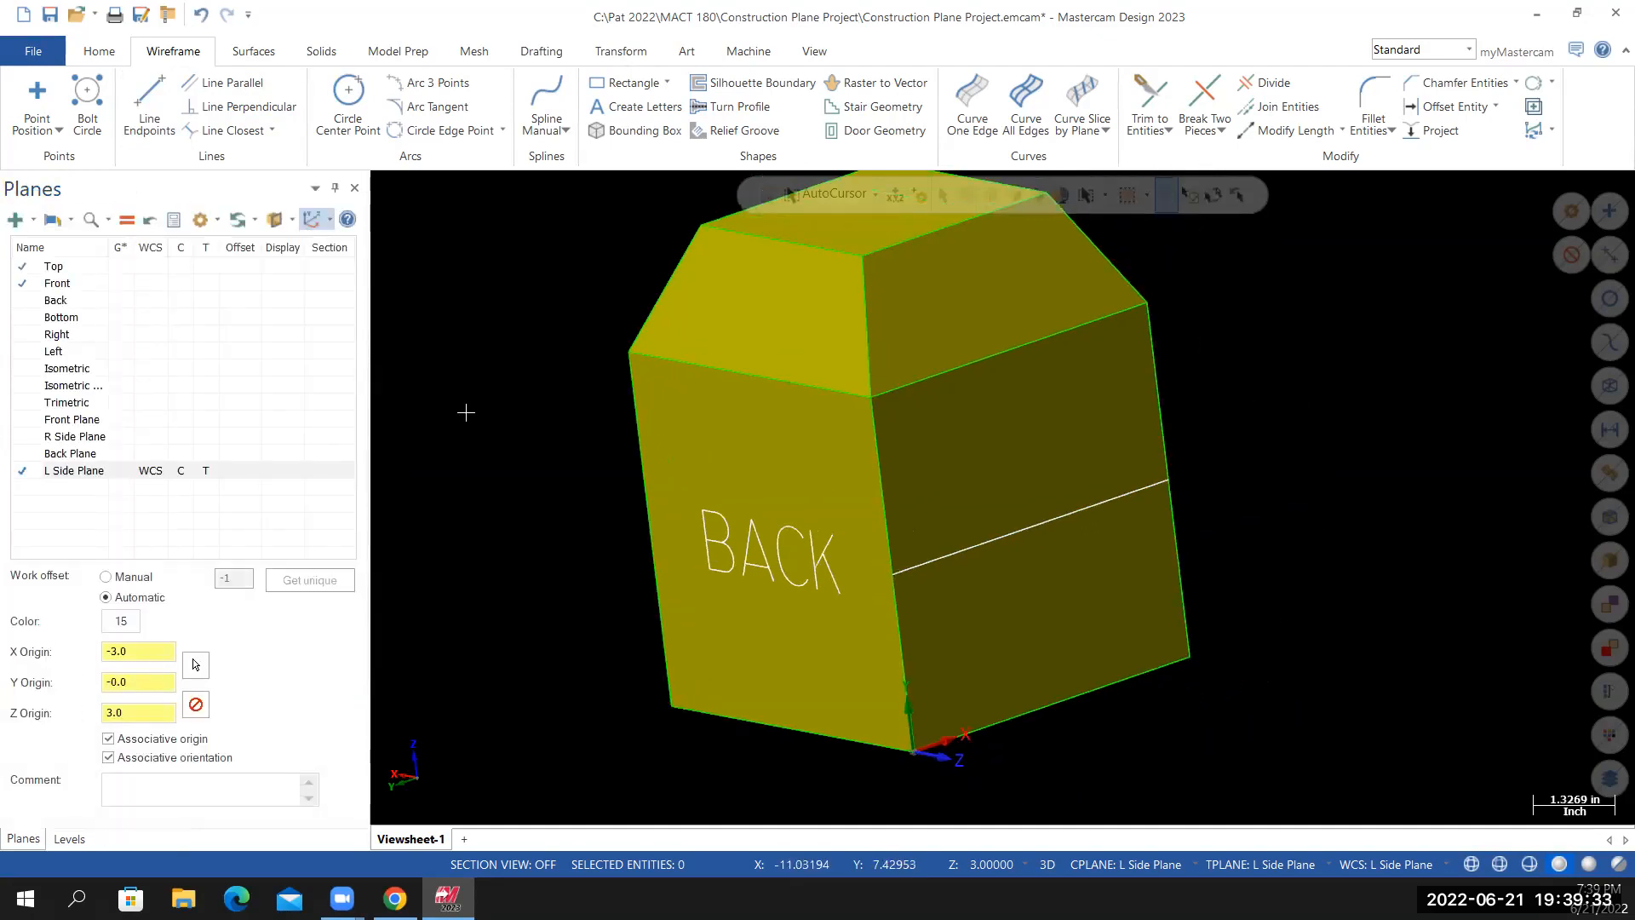
middle_click_drag(558, 511, 471, 511)
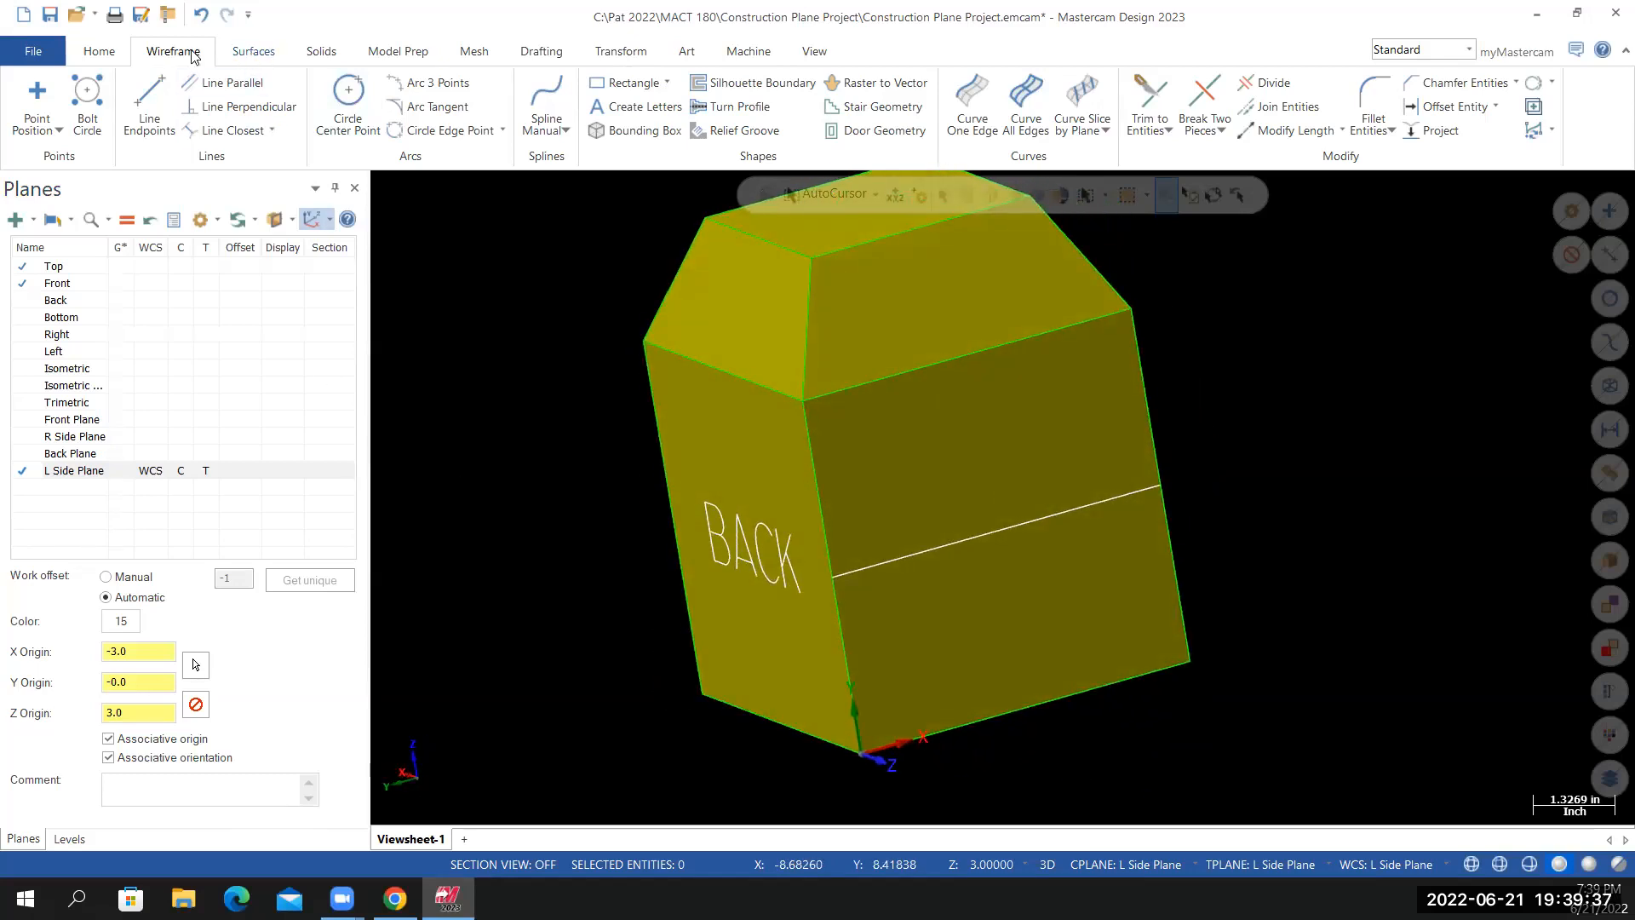
left_click(641, 107)
left_click(143, 494)
key("ctrl+a")
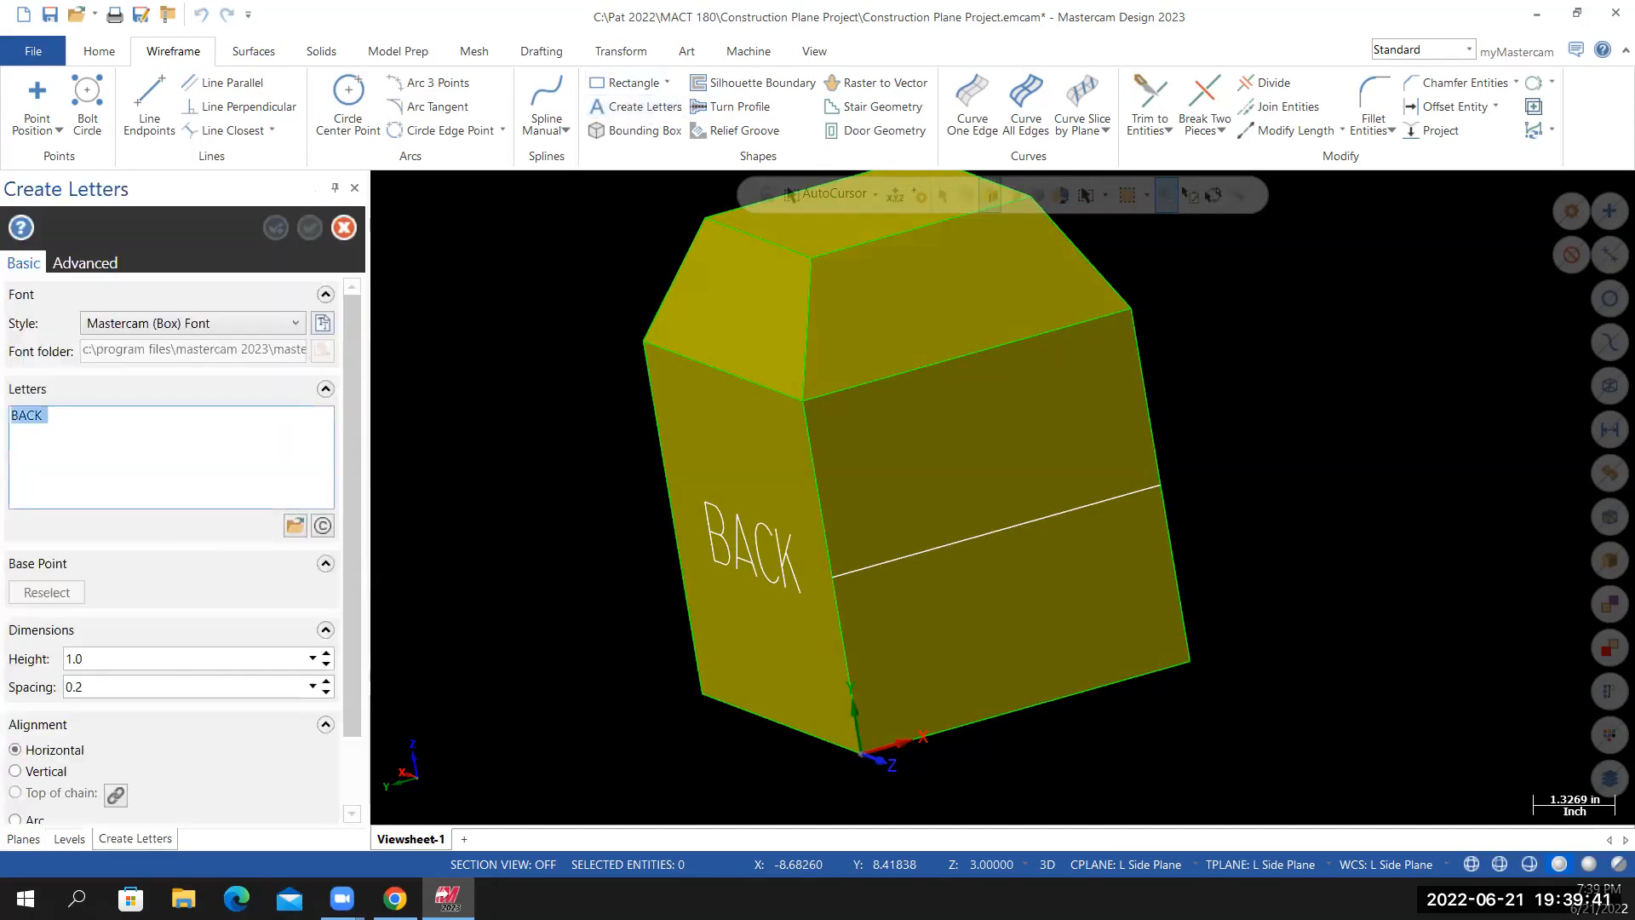
key("BackSpace")
left_click(1296, 428)
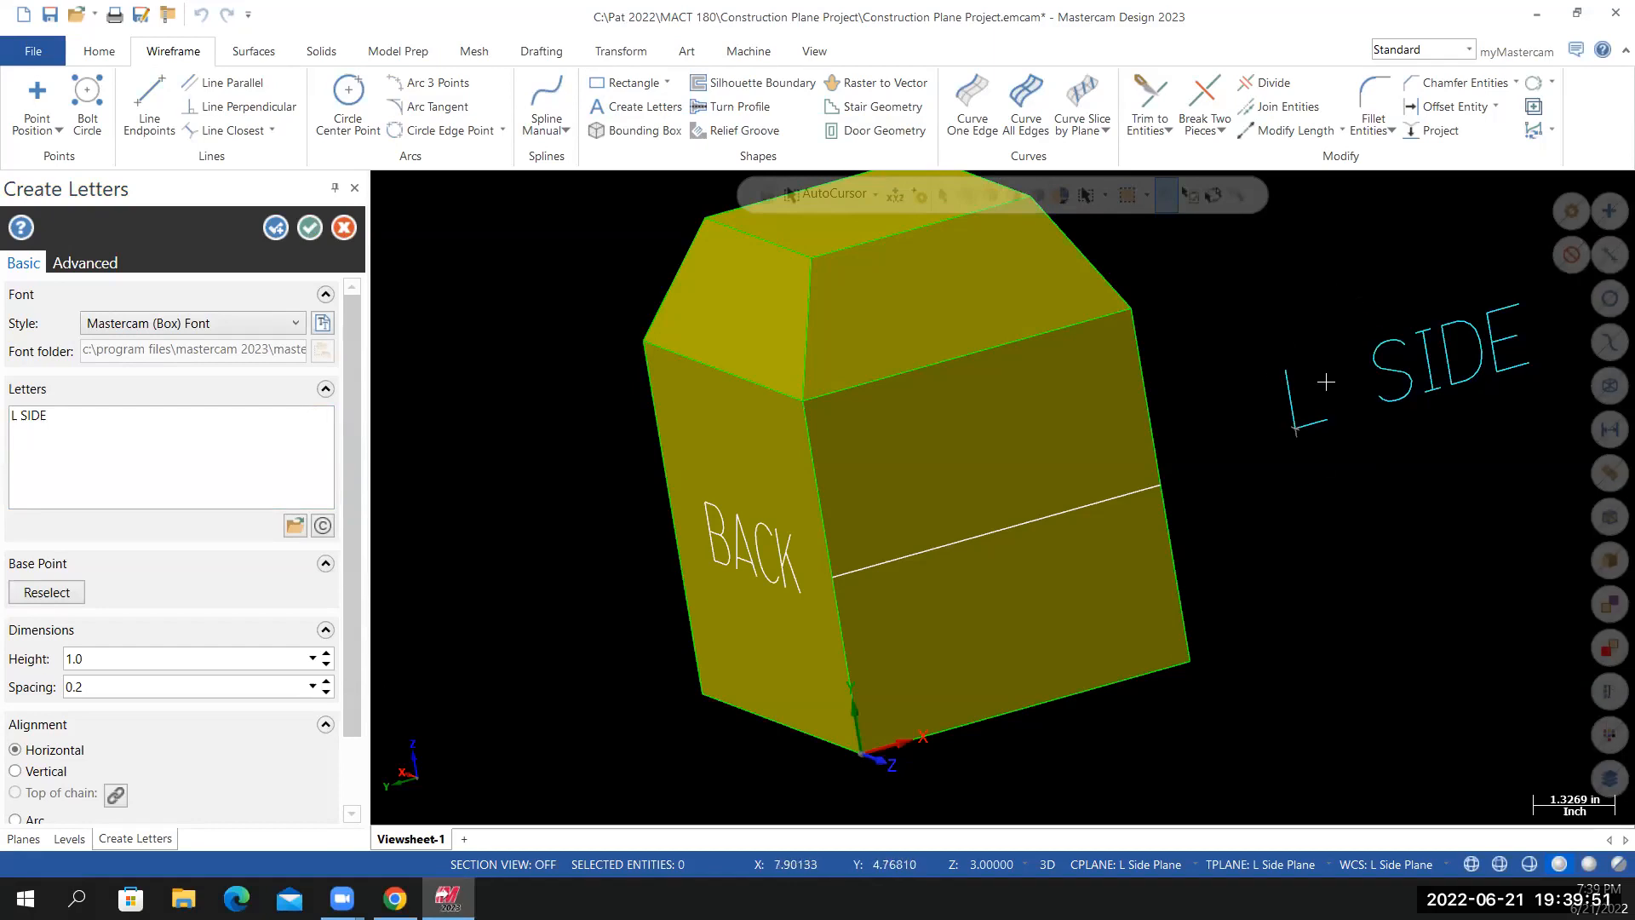
left_click(309, 228)
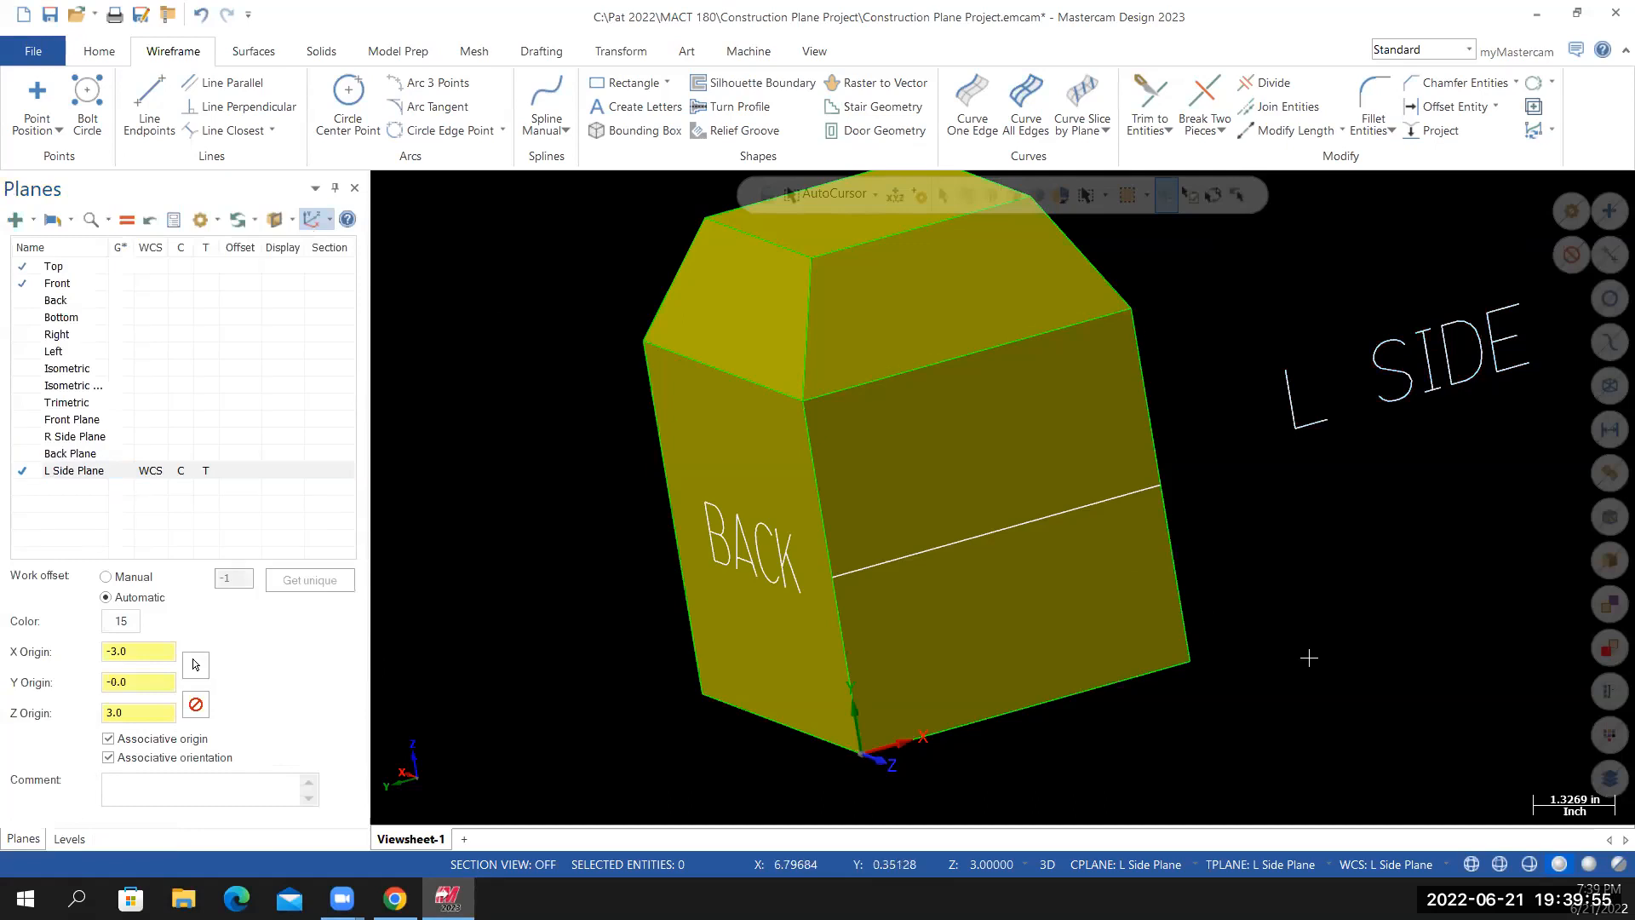
Select all L SIDE letters for a Dynamic move and set the gnomon origin at the center of the text
scroll(1356, 602, "down", 1)
scroll(1460, 493, "up", 2)
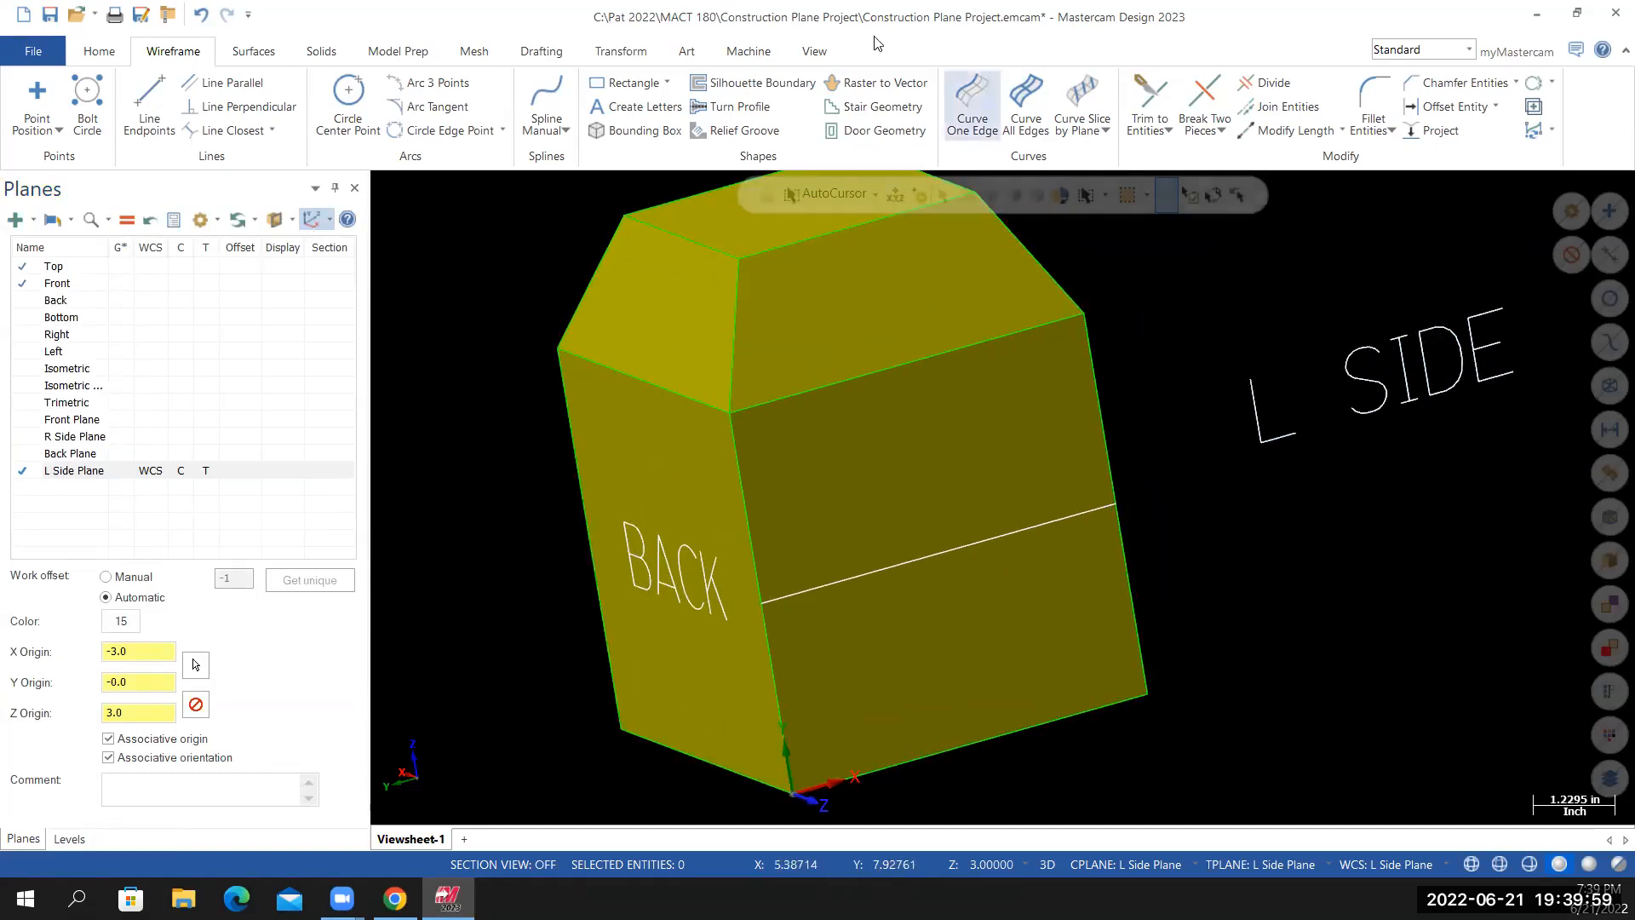
left_click(619, 53)
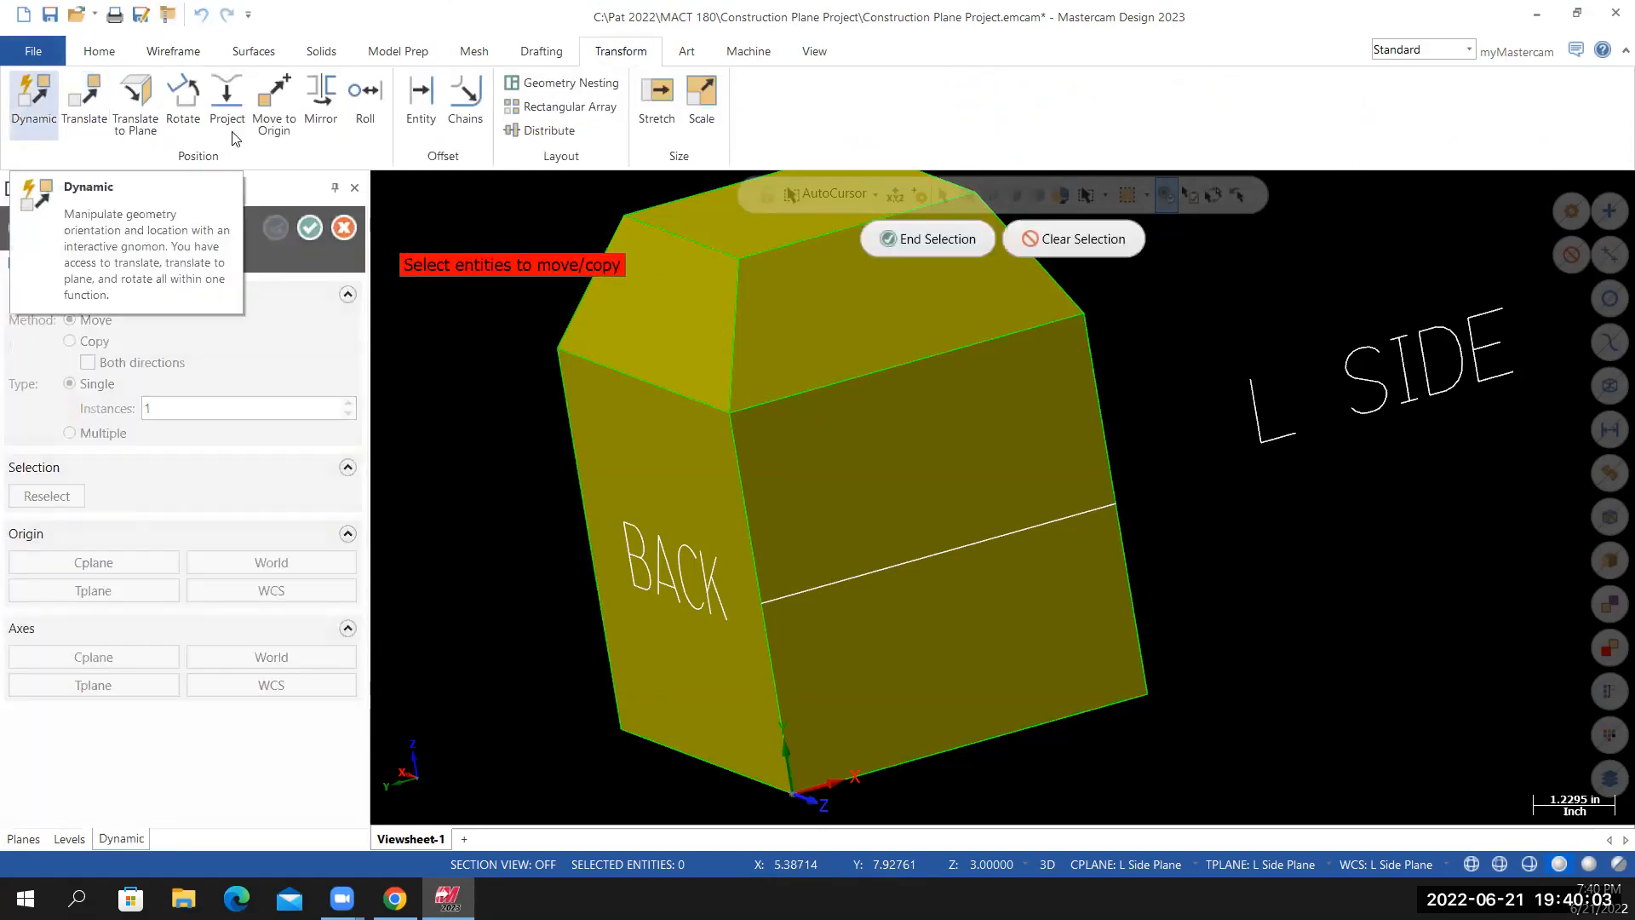
left_click_drag(1201, 279, 1525, 486)
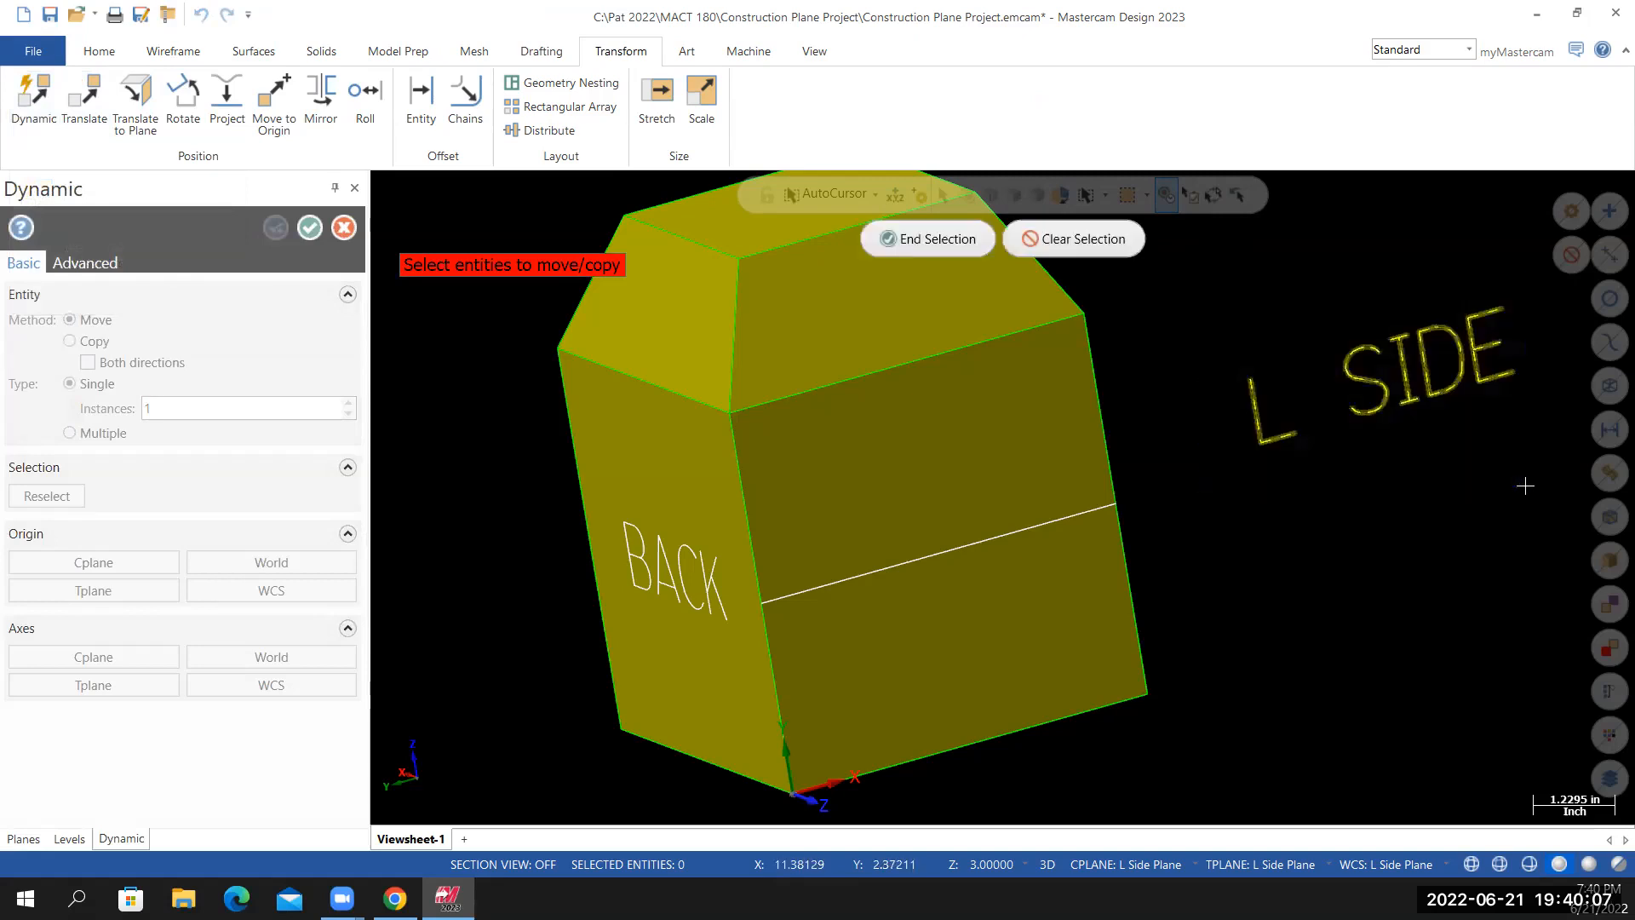
left_click(923, 244)
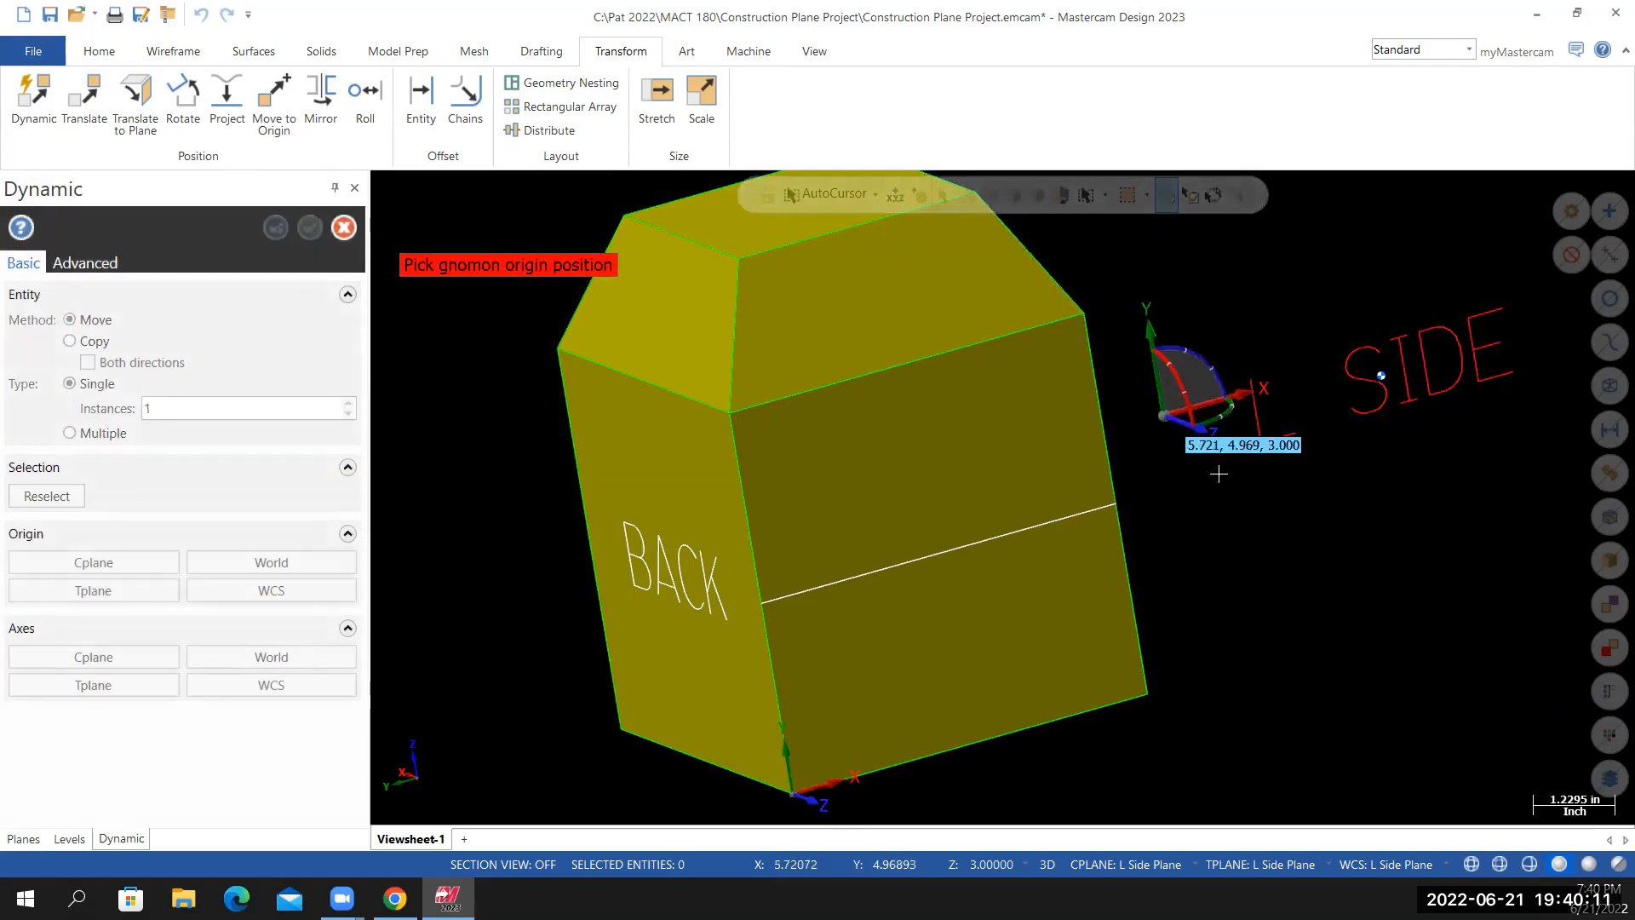
scroll(1424, 509, "up", 2)
scroll(1431, 503, "down", 2)
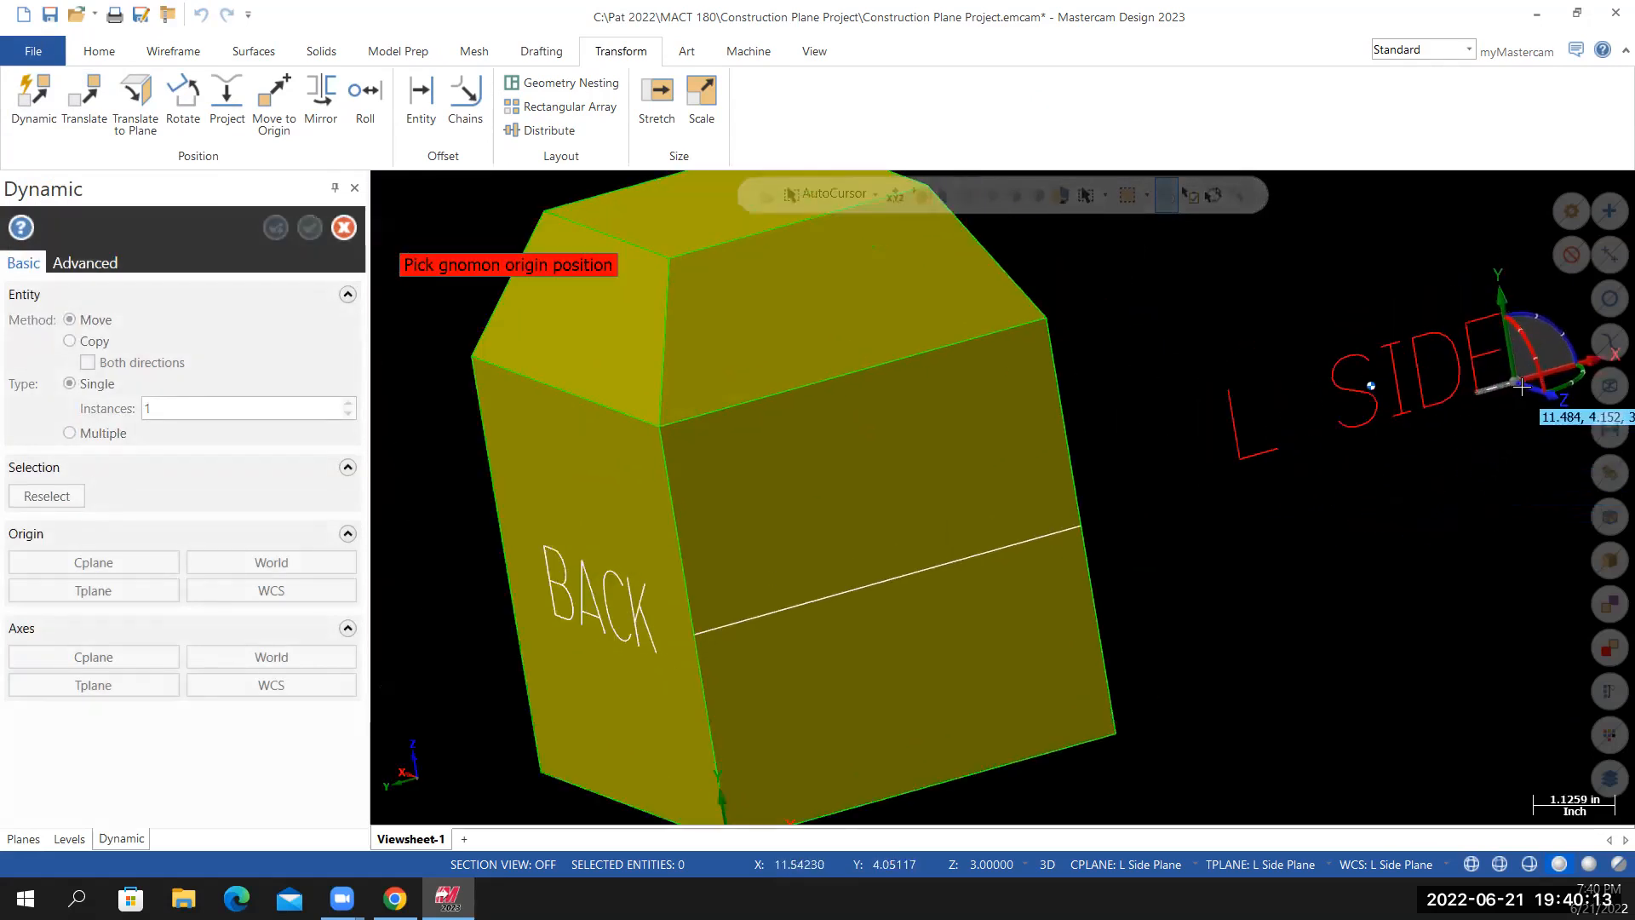
scroll(1541, 409, "up", 3)
scroll(1414, 460, "up", 1)
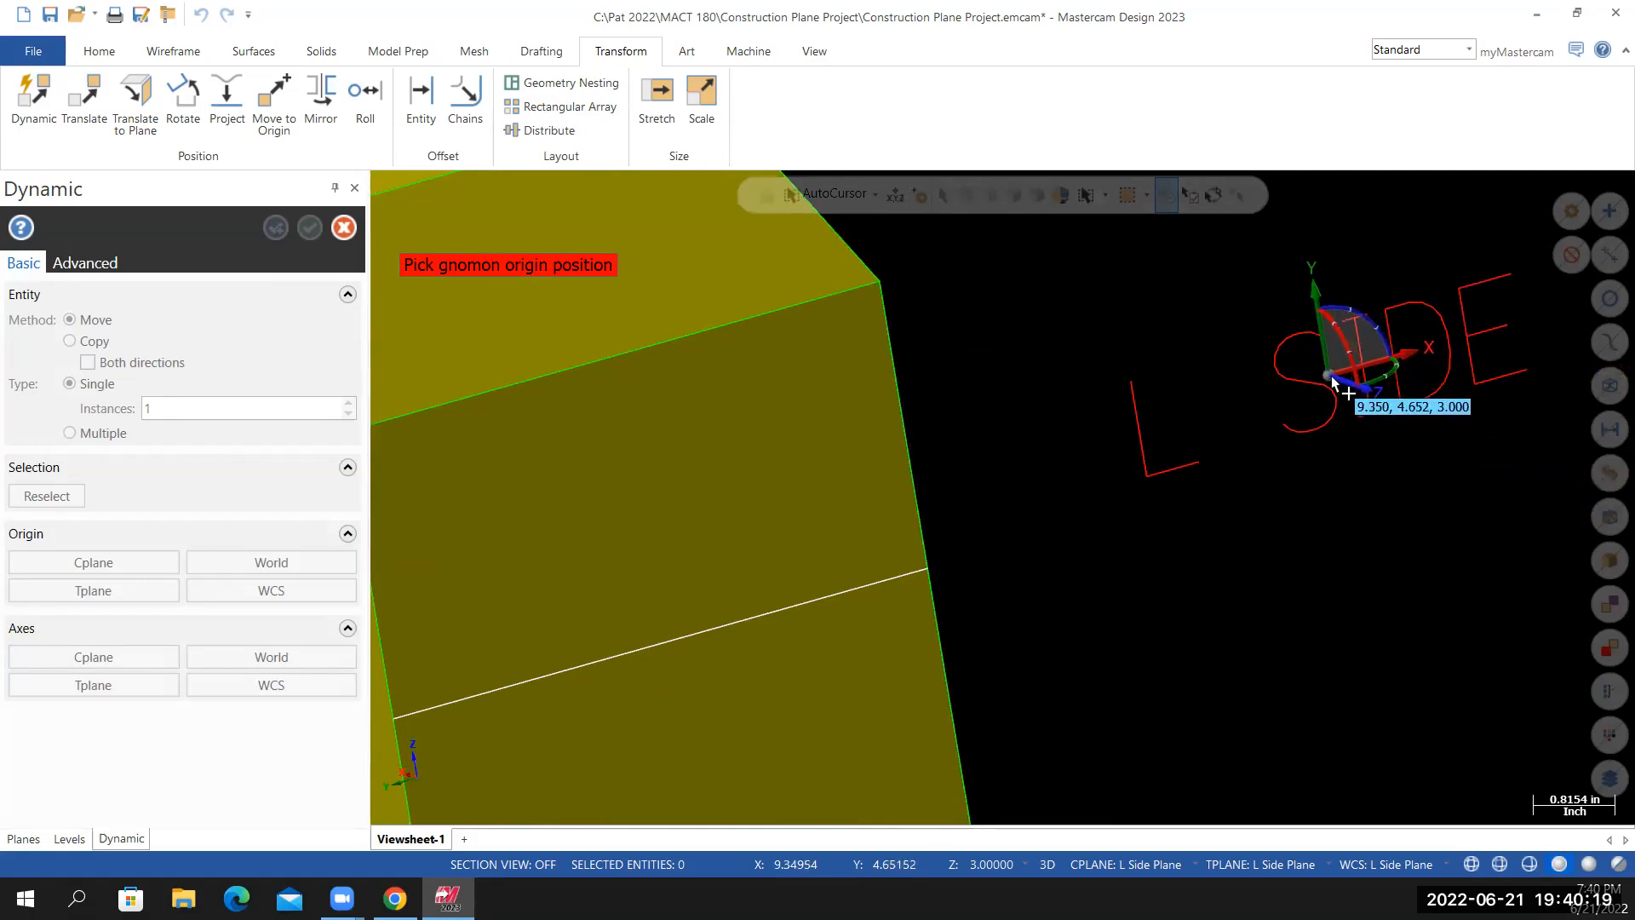
left_click(1331, 376)
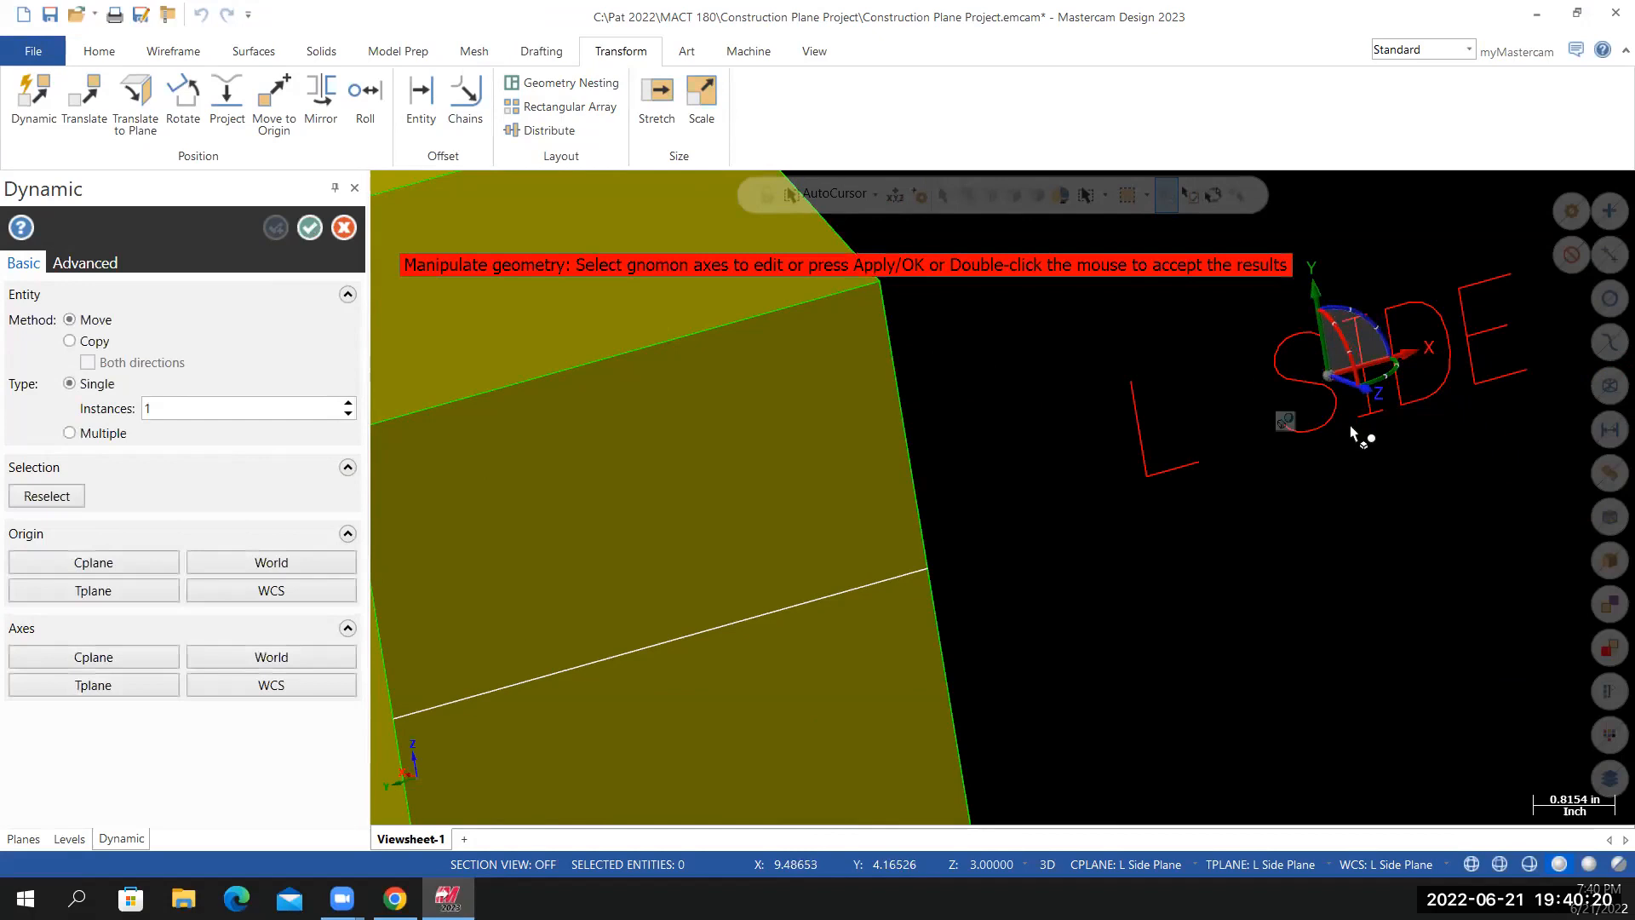
Move the L SIDE letters so their center lands on the midpoint of the left side face's construction line
left_click(1326, 375)
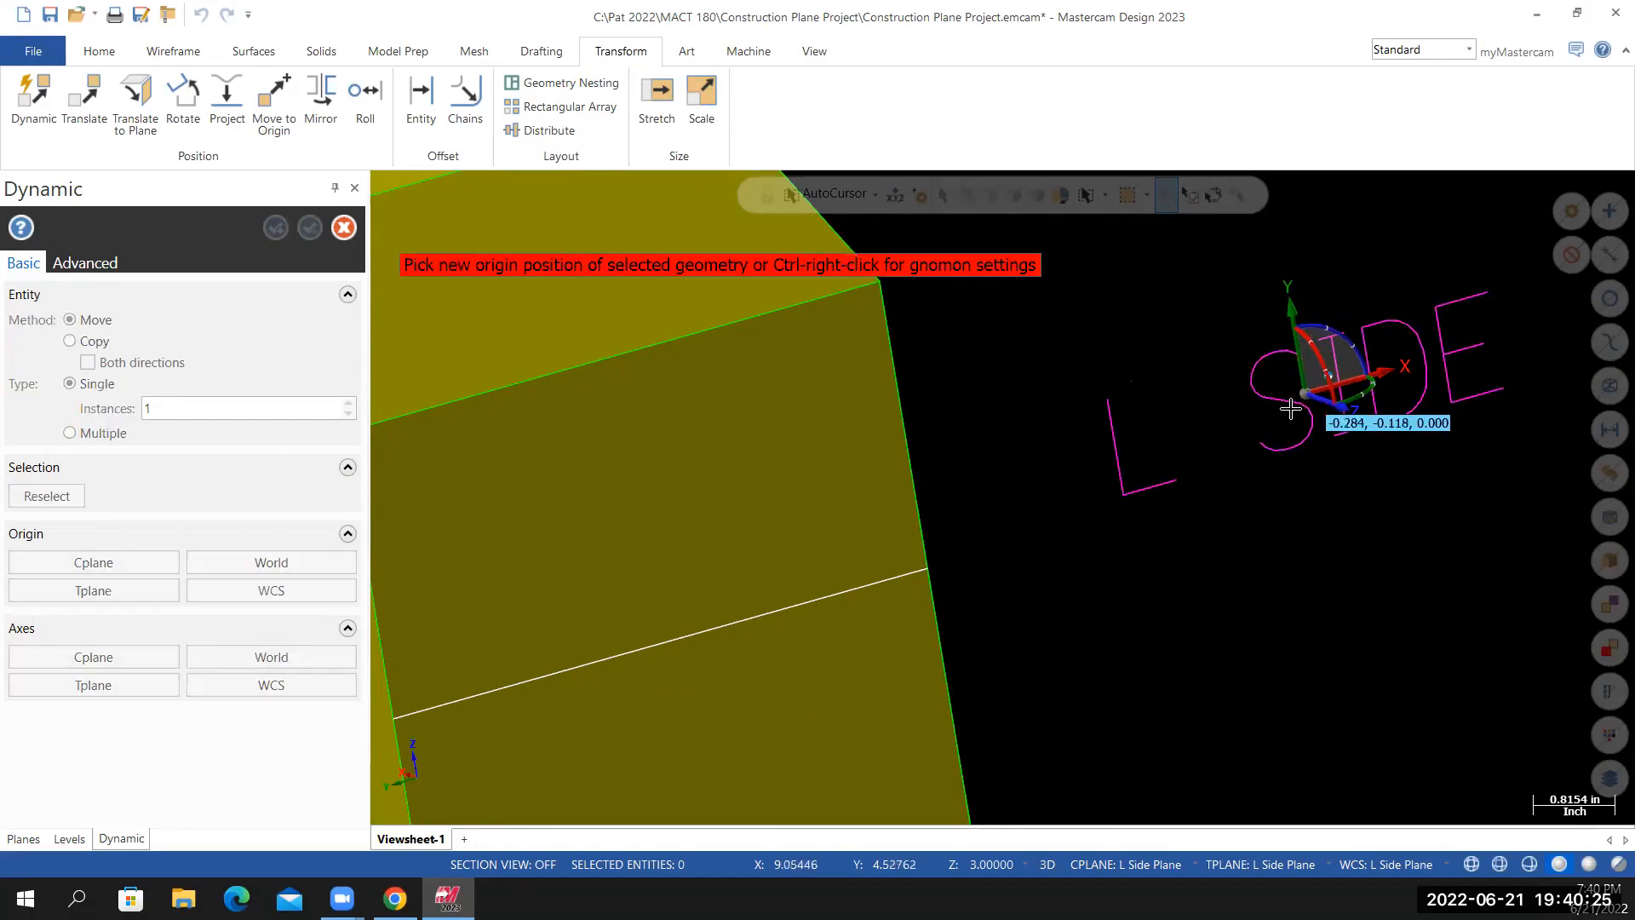
scroll(1263, 505, "down", 3)
scroll(1263, 505, "down", 3)
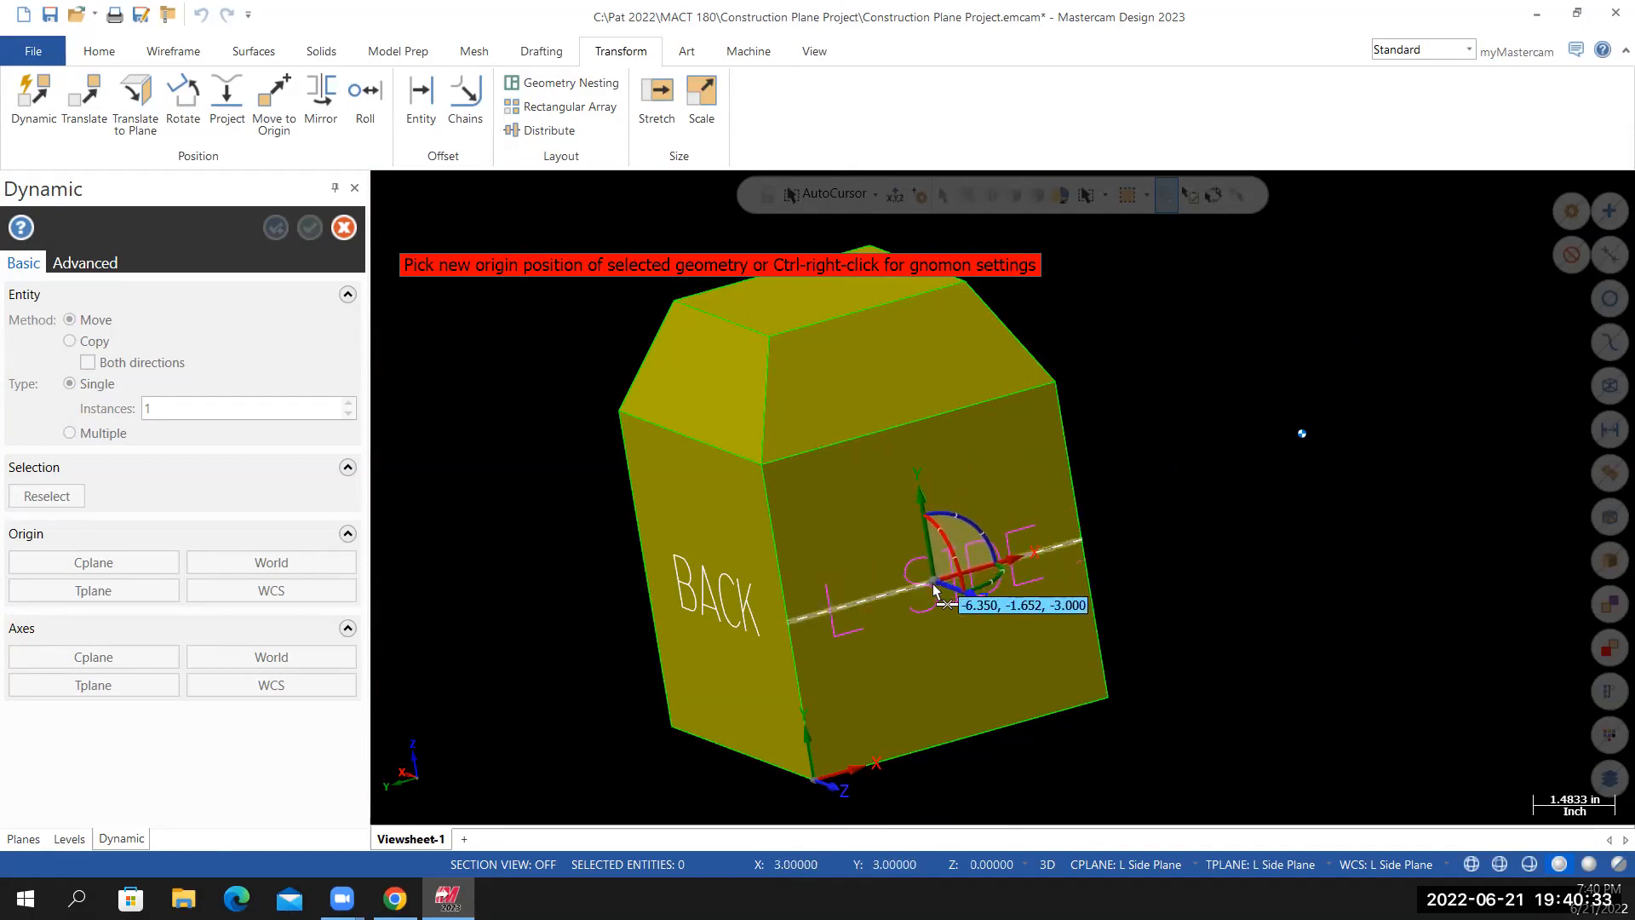
left_click(935, 588)
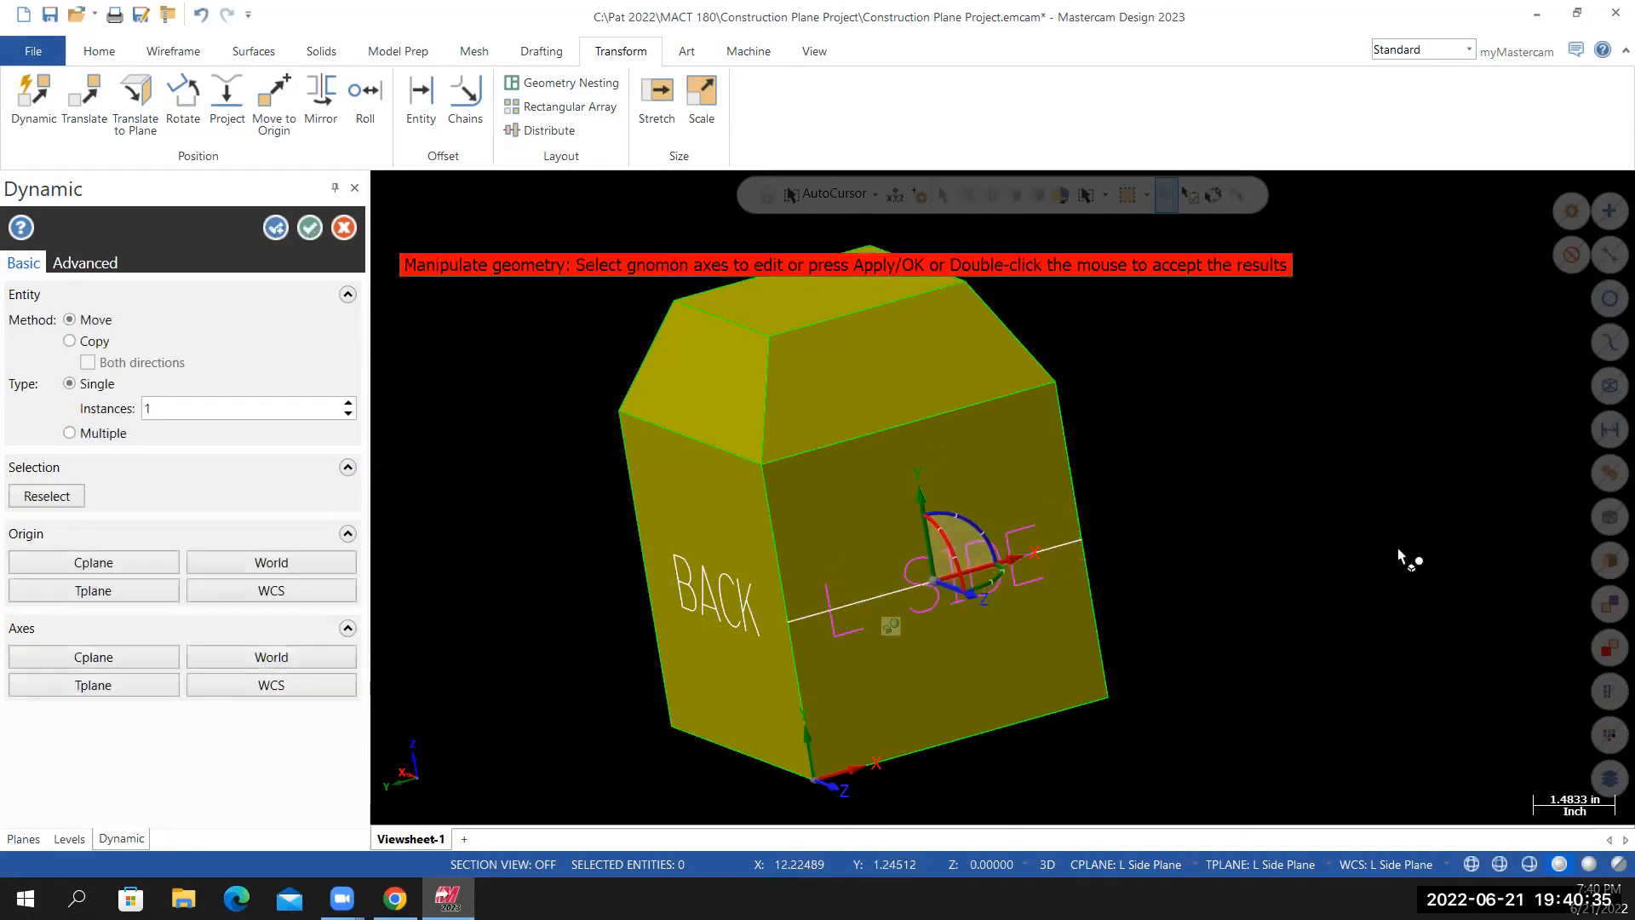
left_click(310, 230)
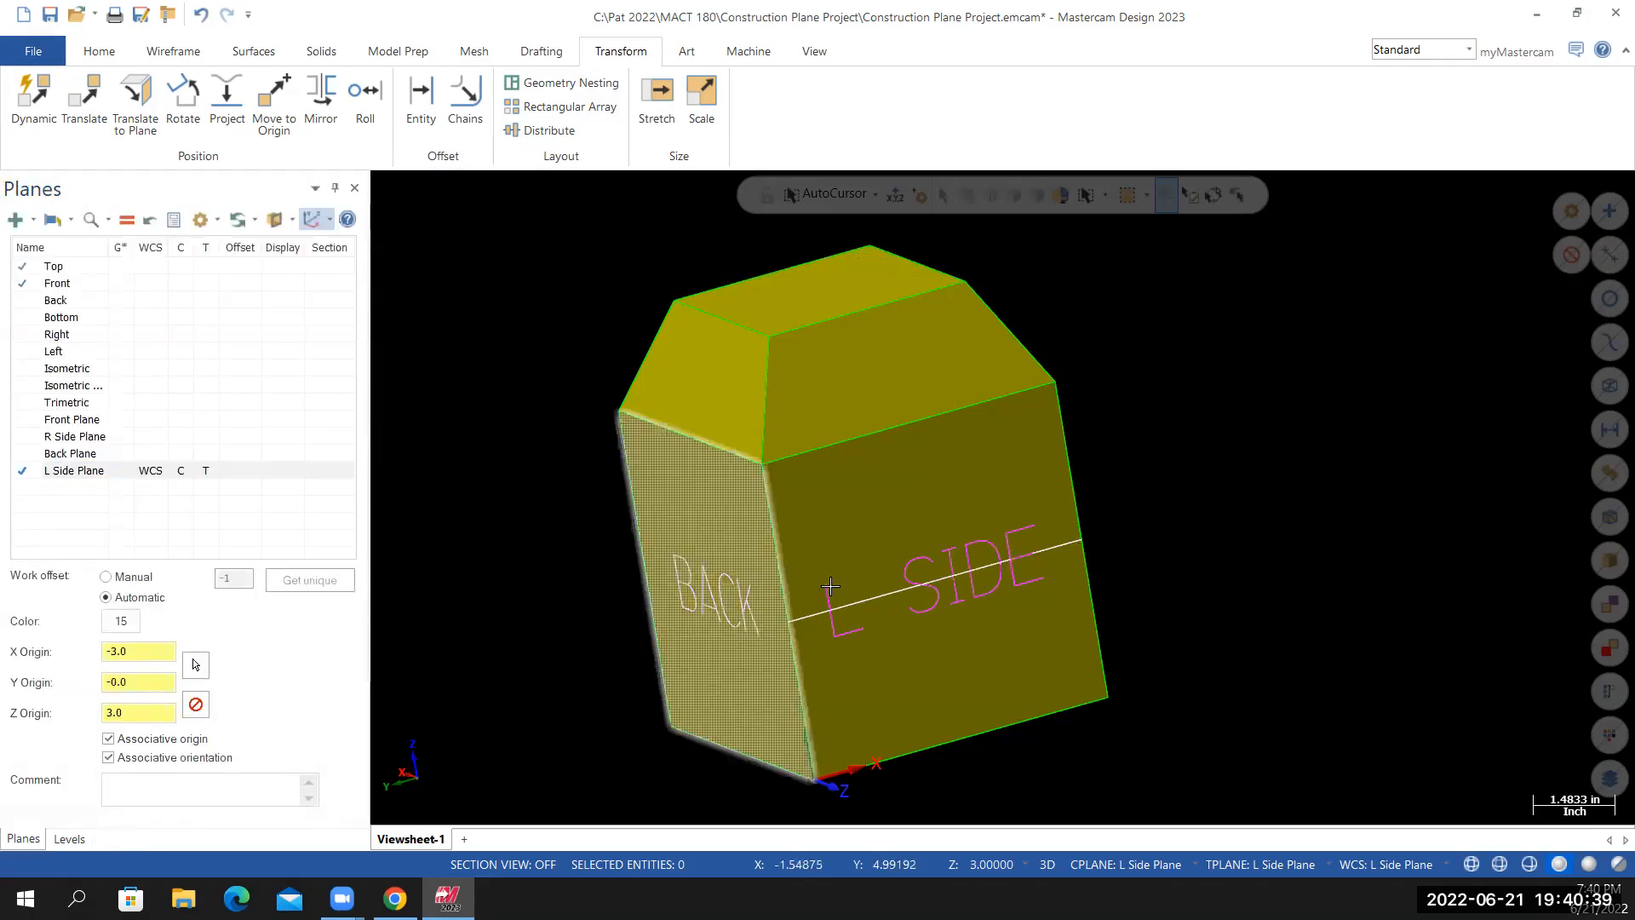
Delete the construction line across the left side face and clear the transform colors from the L SIDE letters
scroll(877, 617, "up", 2)
scroll(876, 617, "up", 1)
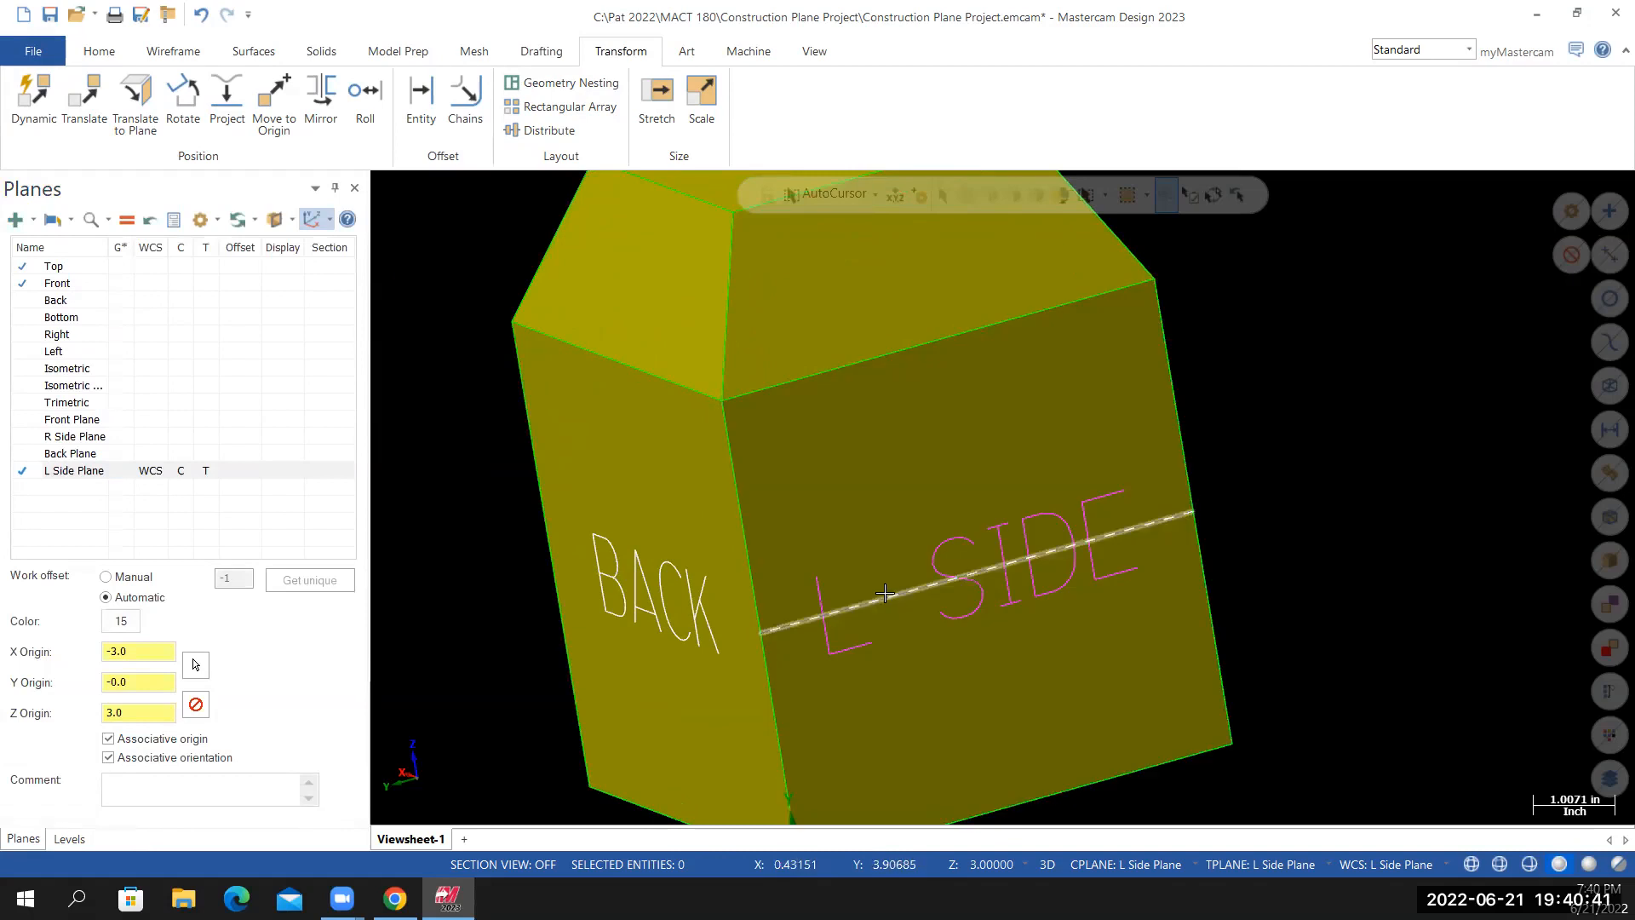
left_click(885, 593)
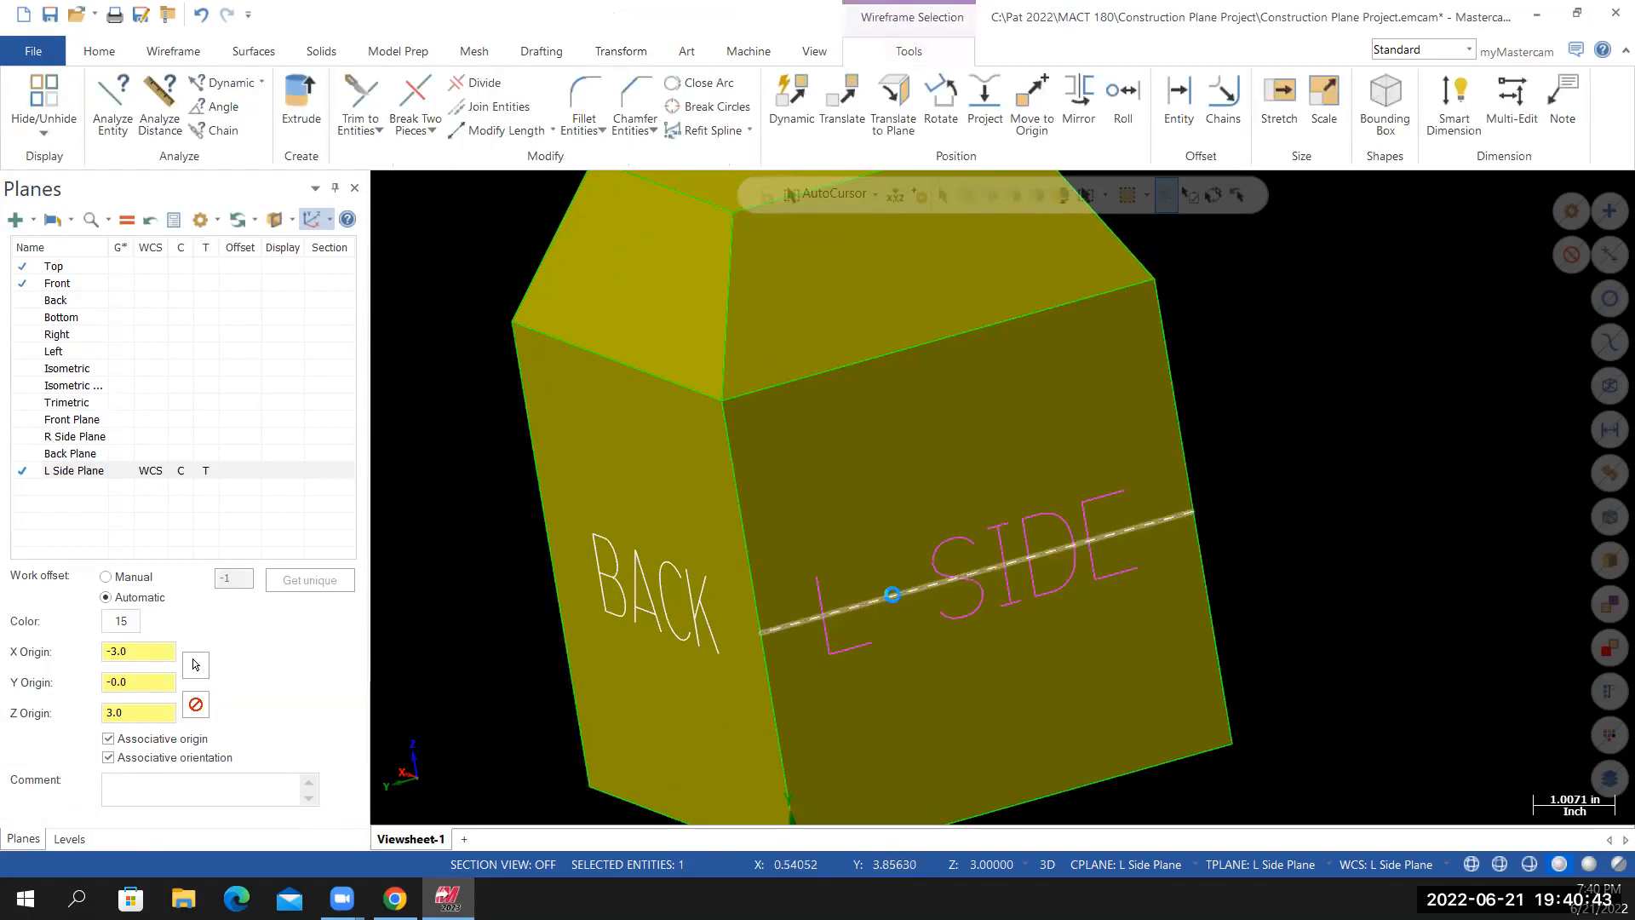
key("Delete")
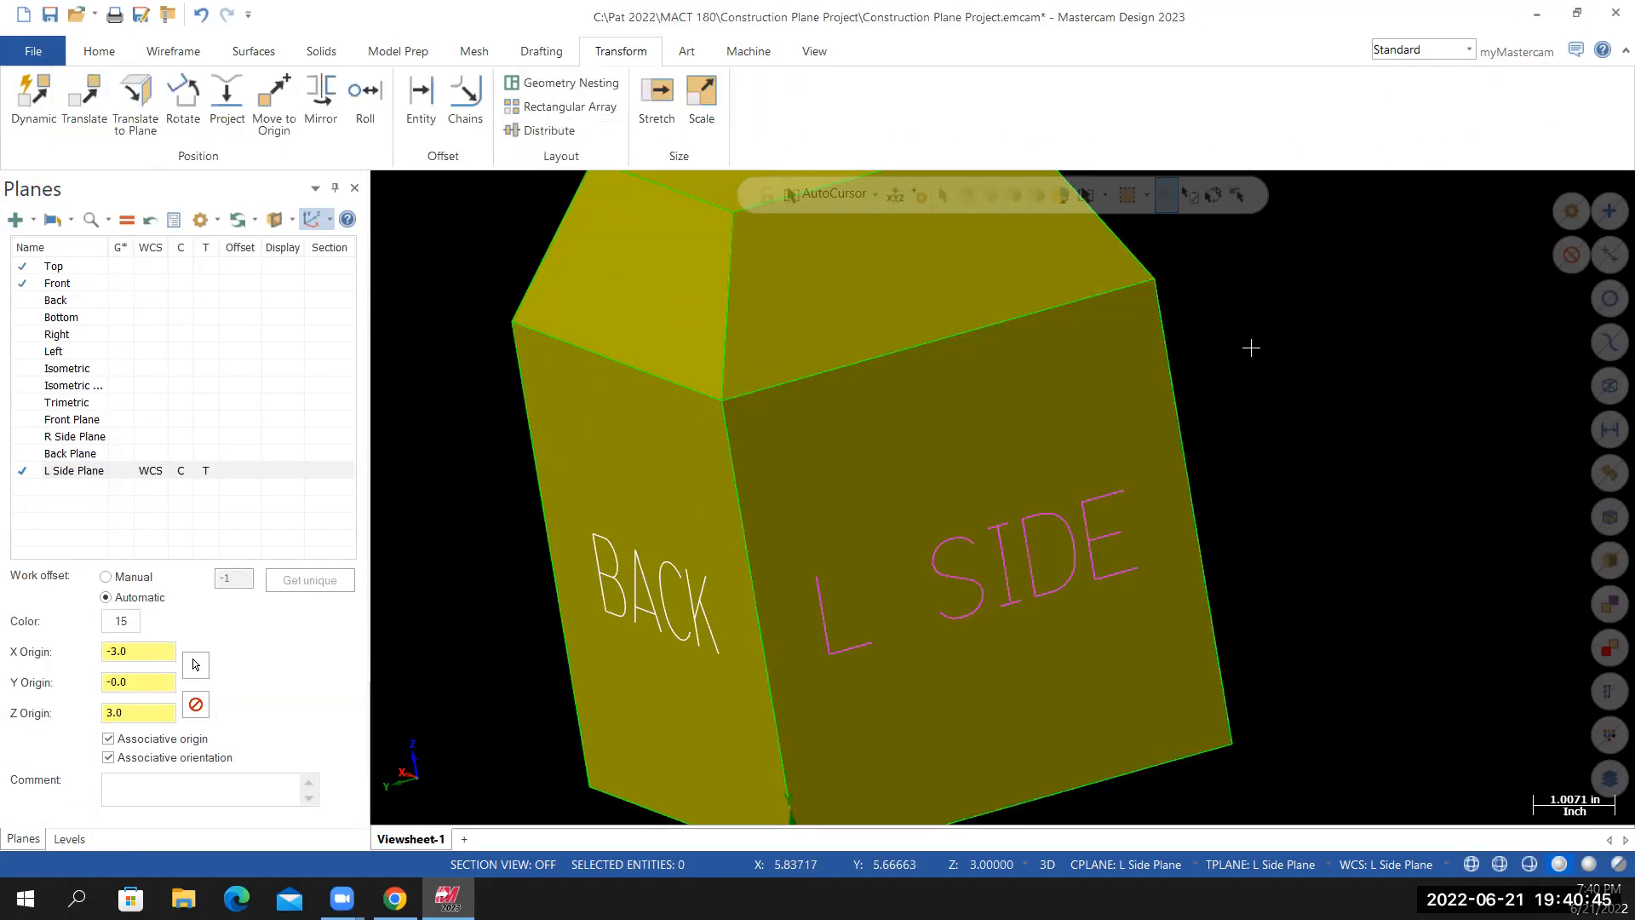
right_click(1252, 355)
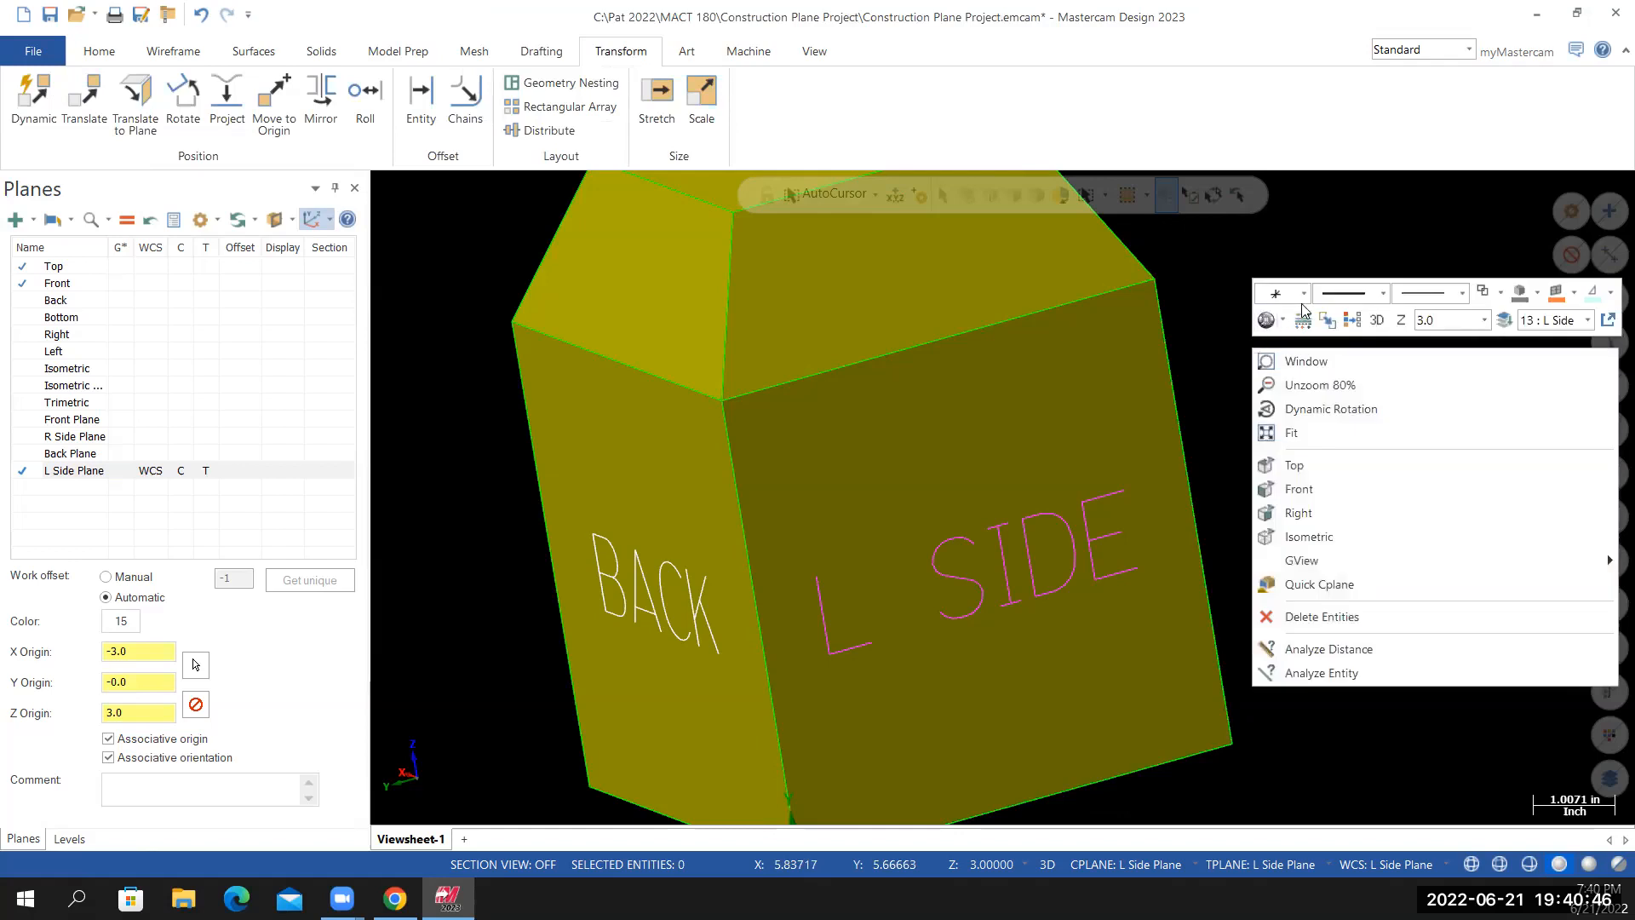
left_click(1349, 318)
left_click(1349, 318)
Check the label layout in the Chrome reference images, return to Mastercam, and make level 14, One, the active level
mouse_move(1240, 493)
middle_mouse_down()
mouse_move(1376, 478)
mouse_move(1292, 467)
mouse_move(898, 514)
mouse_move(1340, 511)
mouse_move(1154, 577)
mouse_move(1339, 507)
mouse_move(1053, 516)
mouse_move(1234, 492)
mouse_move(704, 548)
middle_mouse_up()
middle_click_drag(1059, 474, 1242, 262)
scroll(1243, 261, "up", 2)
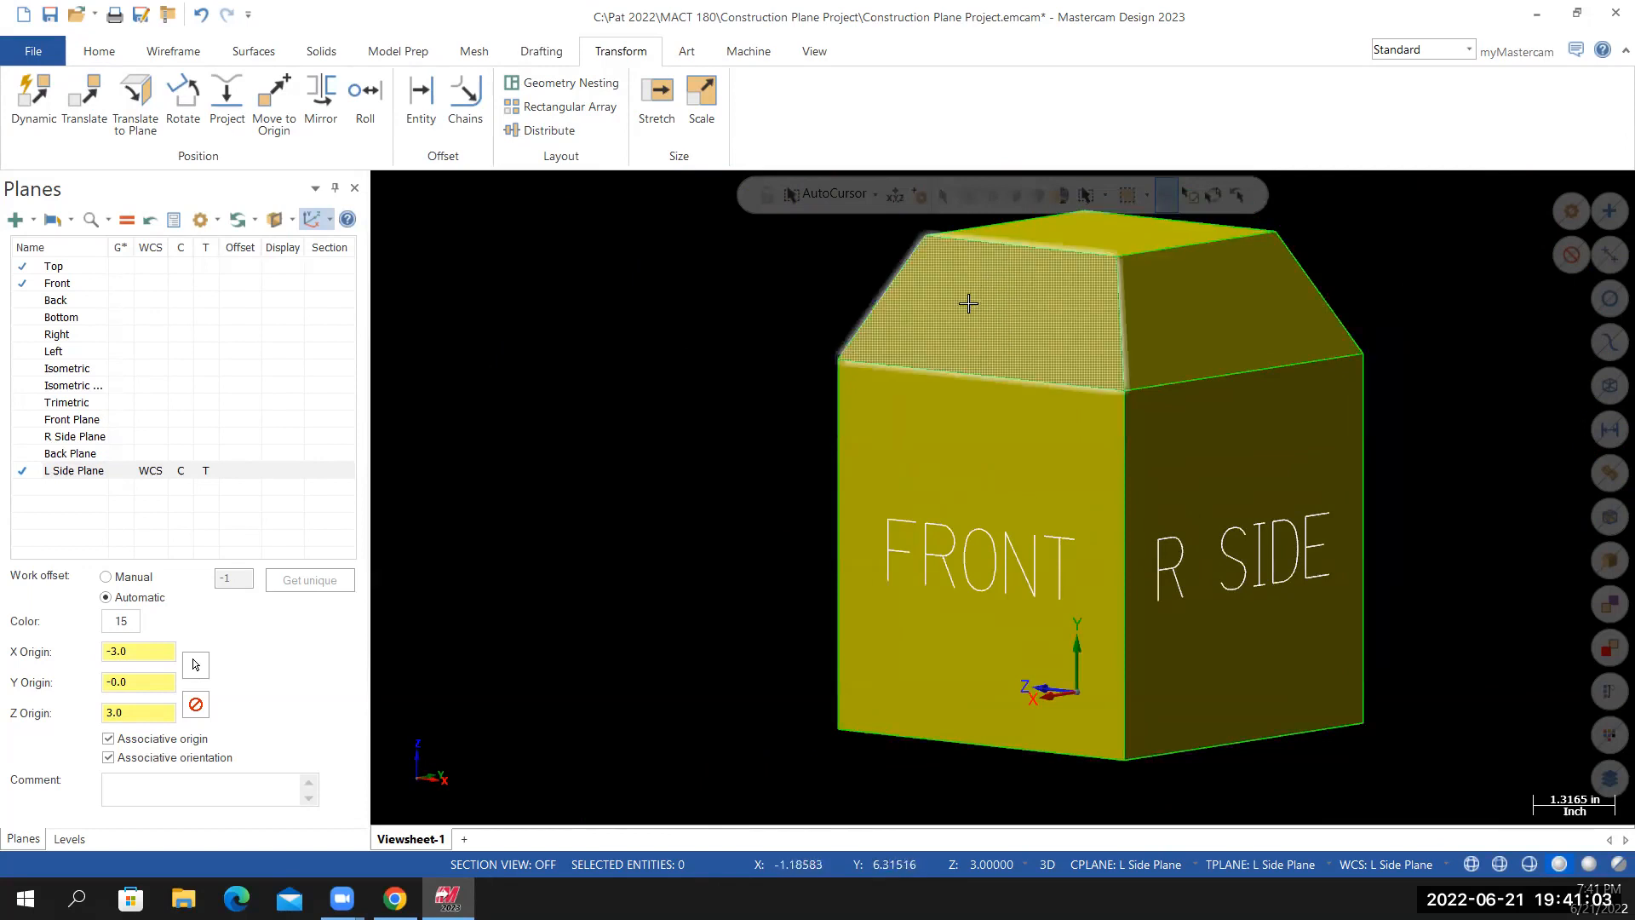
key("alt+Tab")
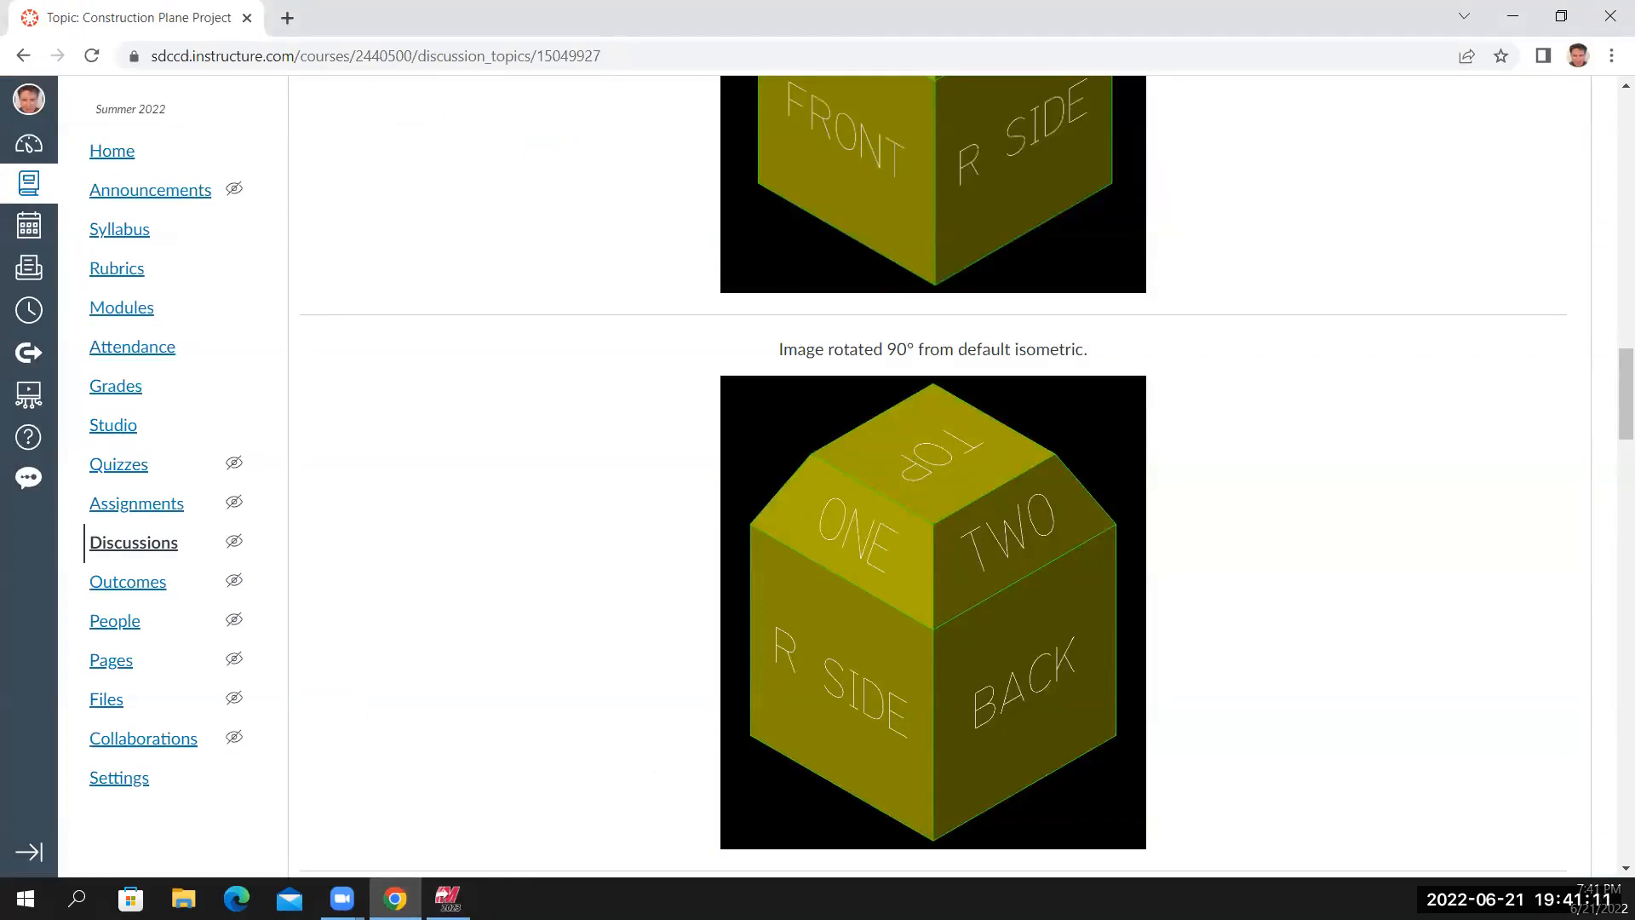
left_click(448, 899)
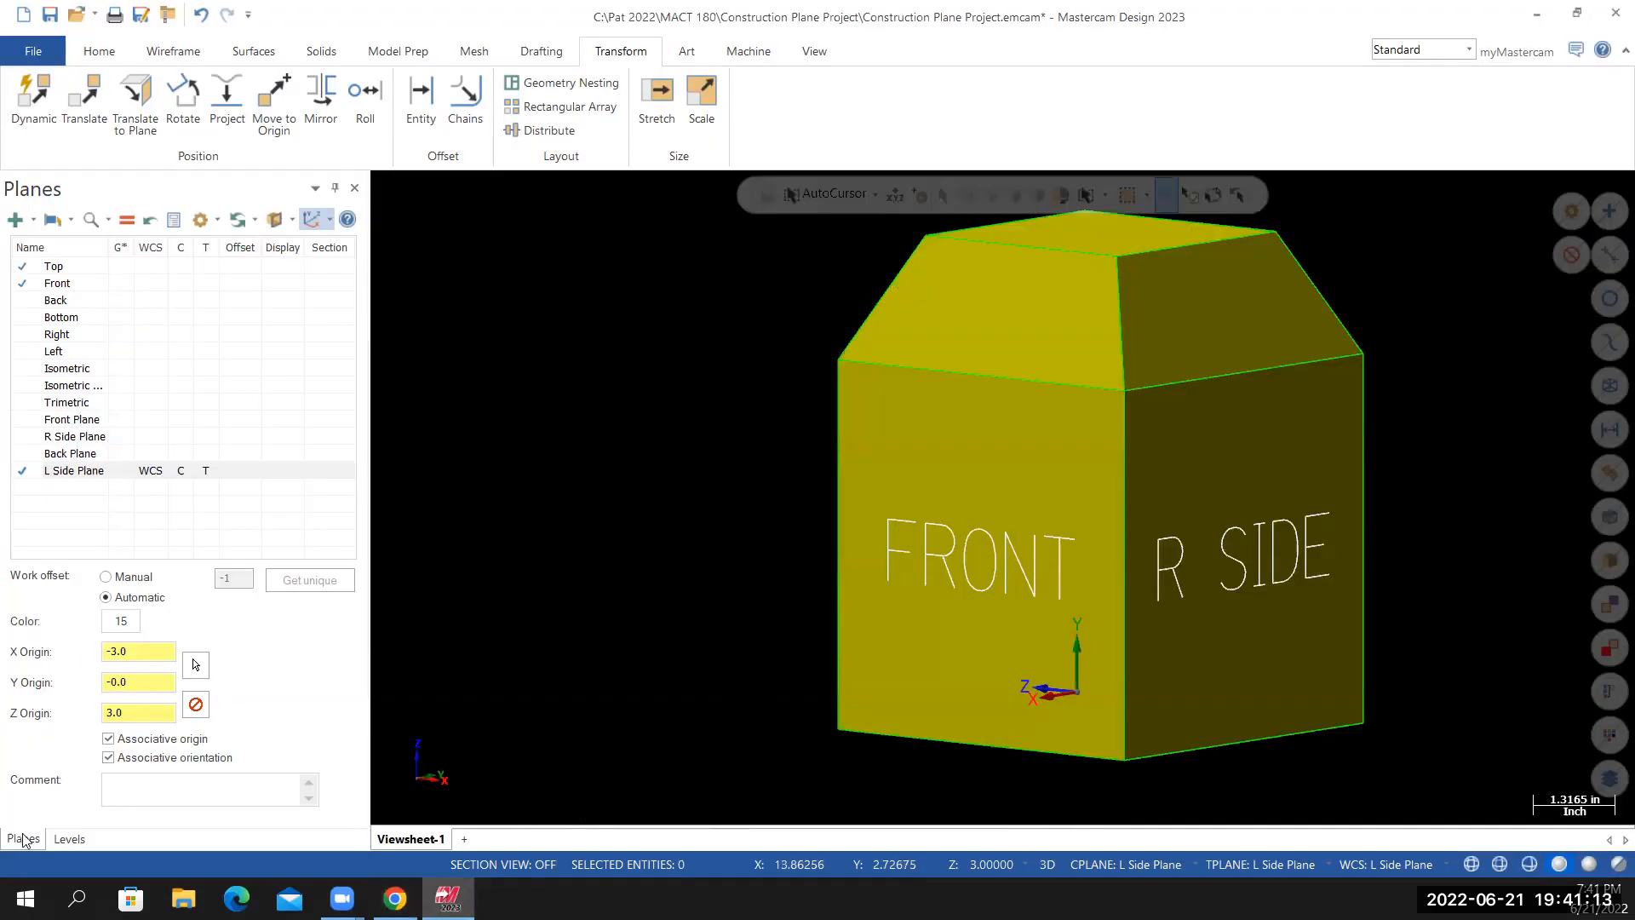
left_click(63, 841)
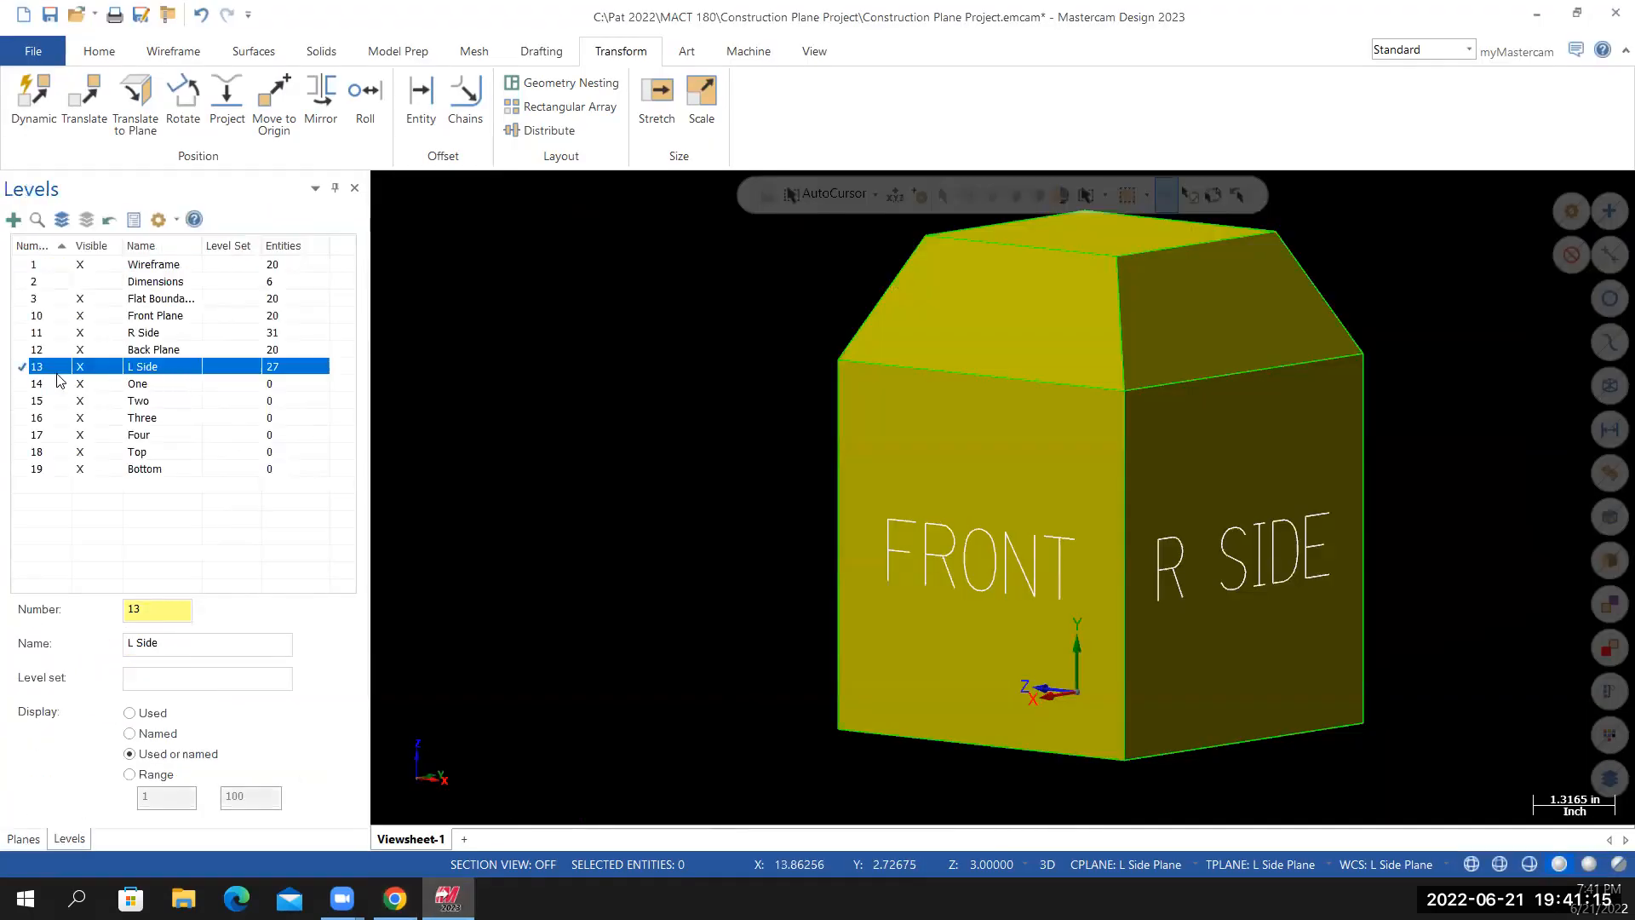
left_click(89, 385)
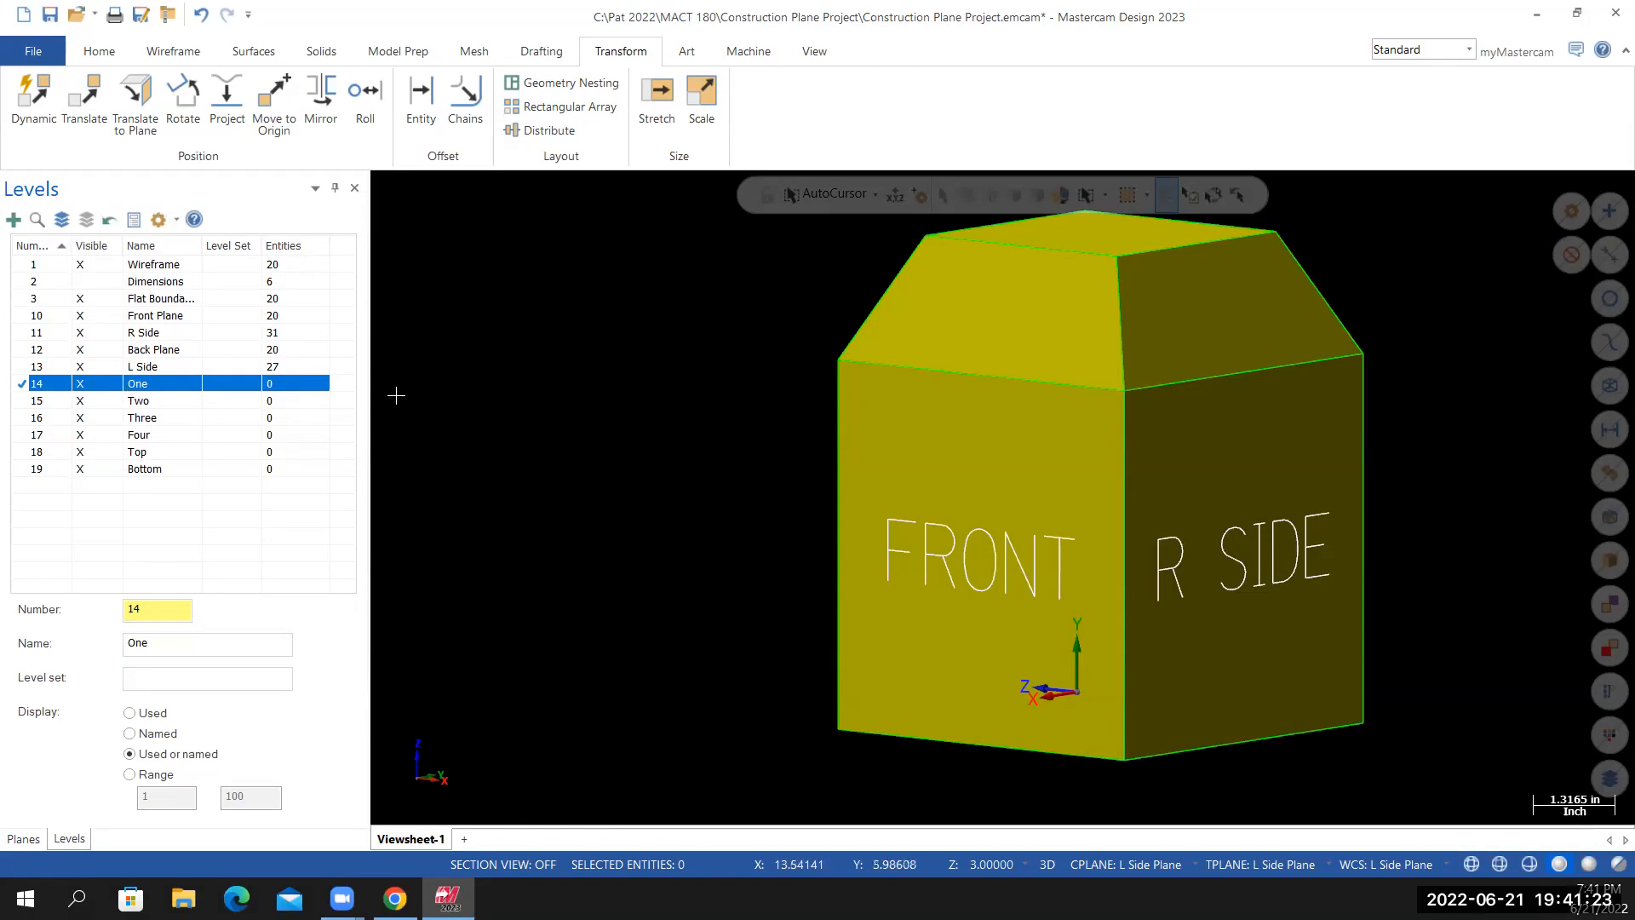
Define a new plane from the sloped face above FRONT, accepting the orientation with X along the base edge, Y up the slope and Z outward
left_click(36, 840)
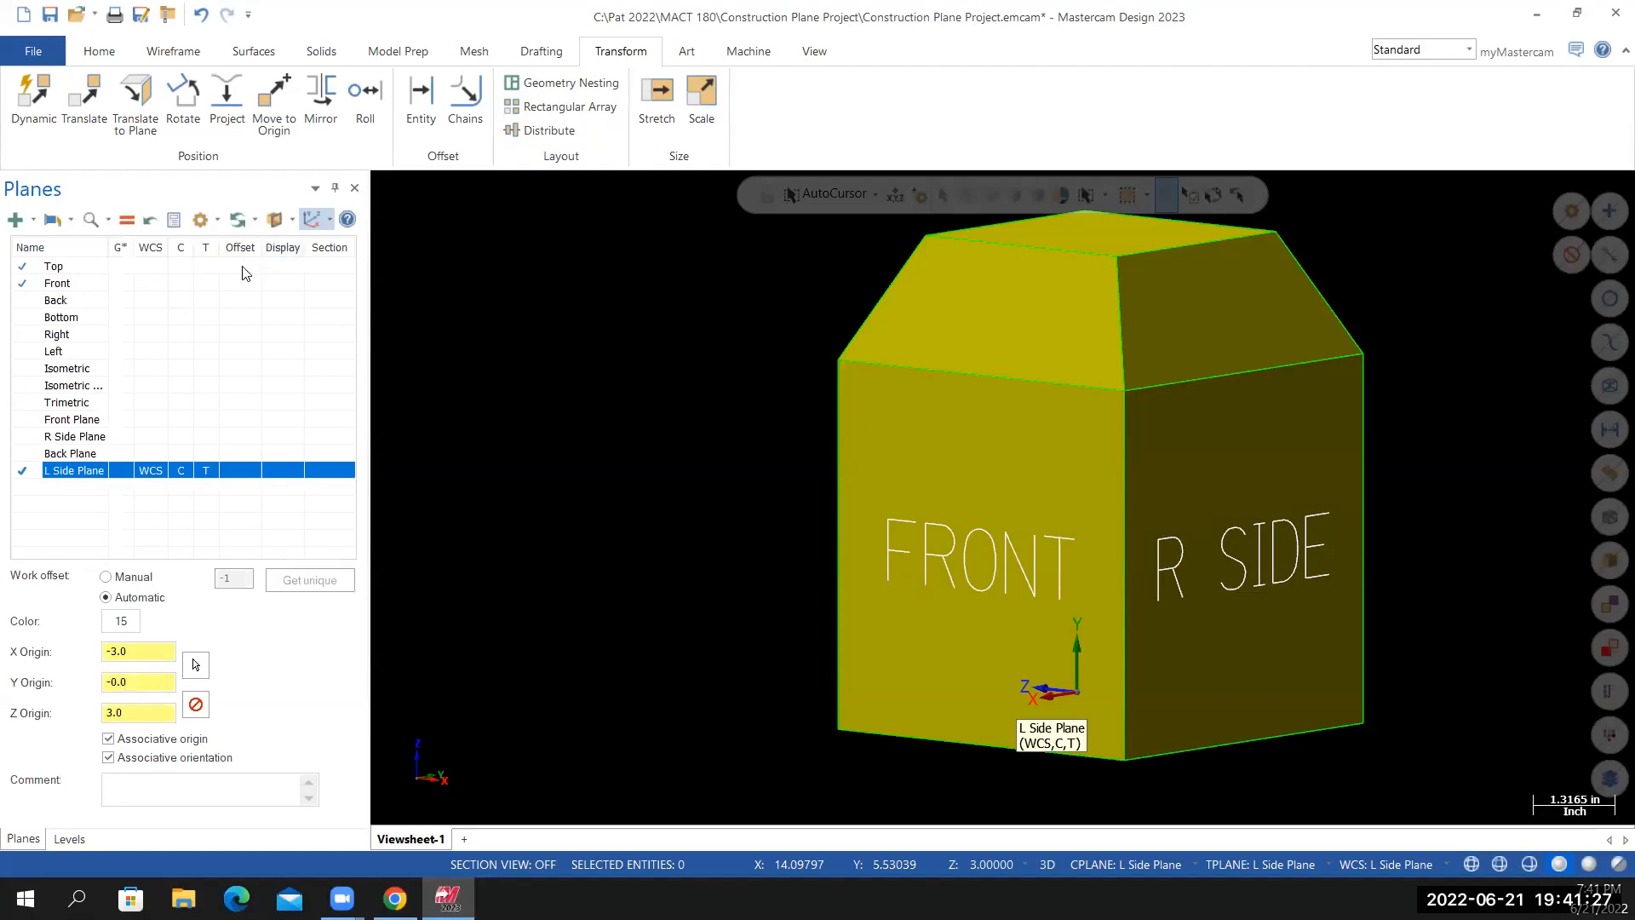
middle_click_drag(624, 409, 605, 433)
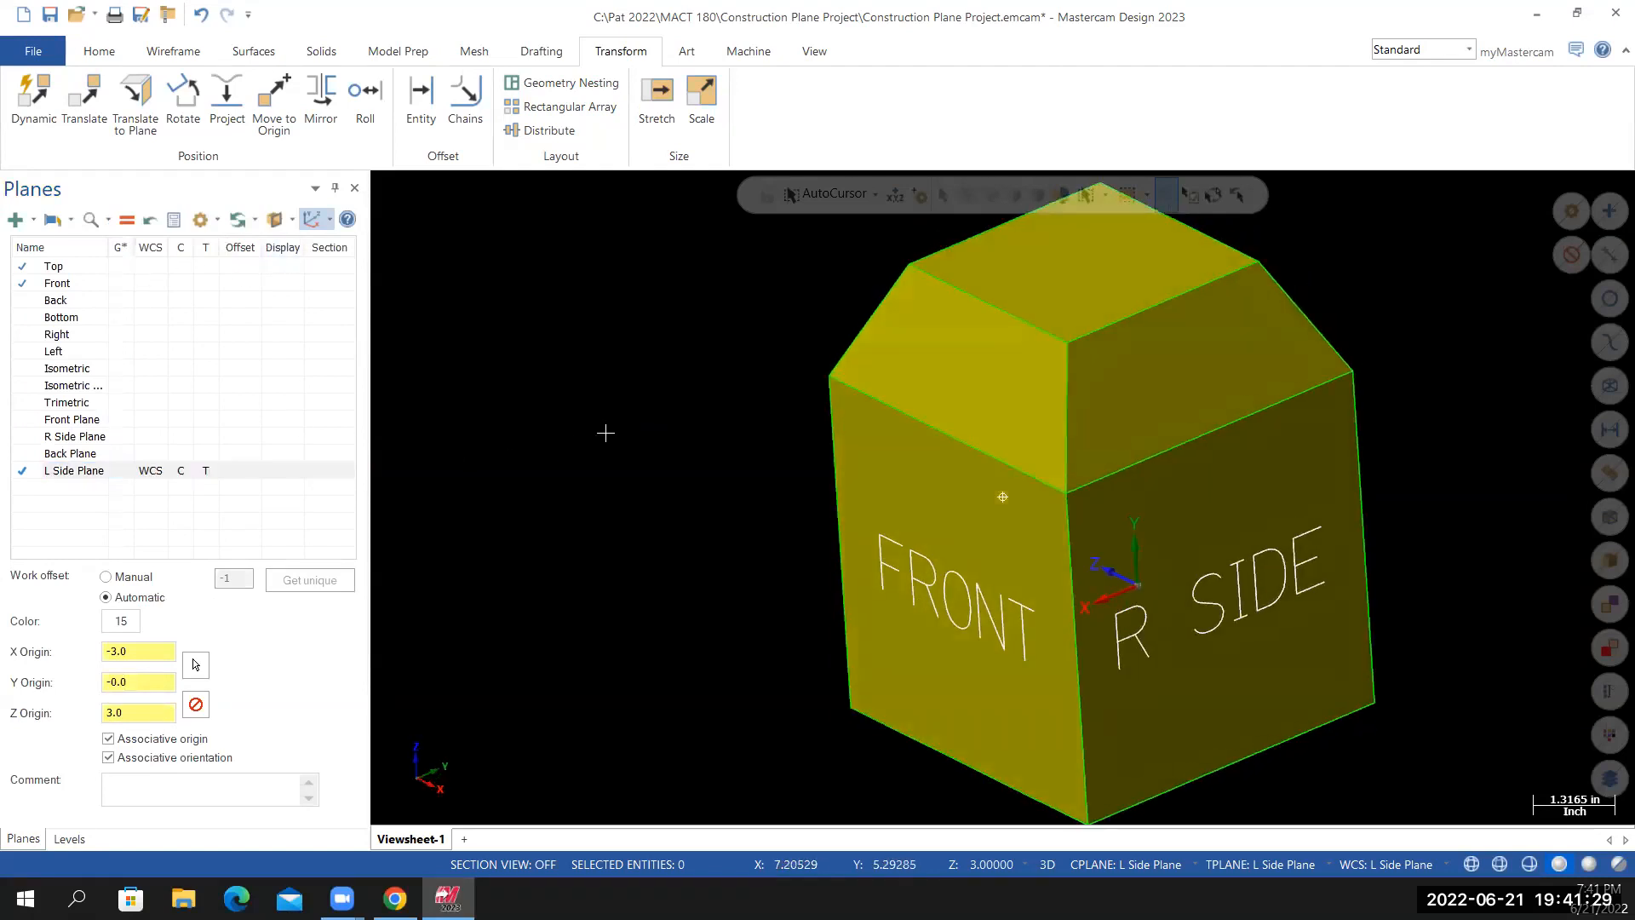
left_click(31, 221)
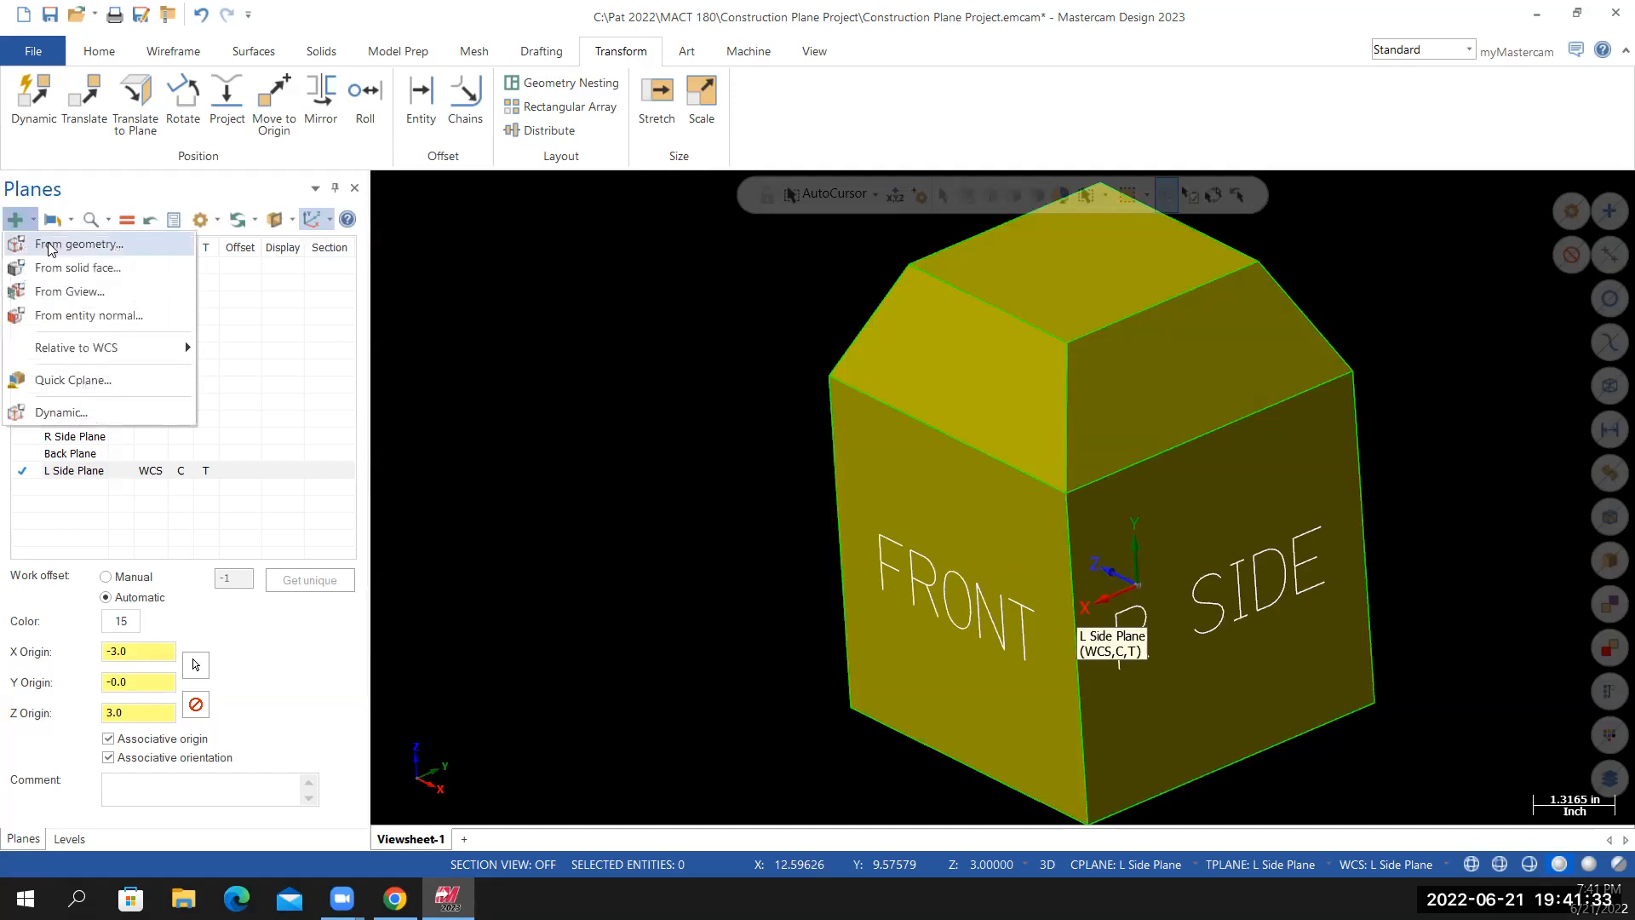
left_click(50, 245)
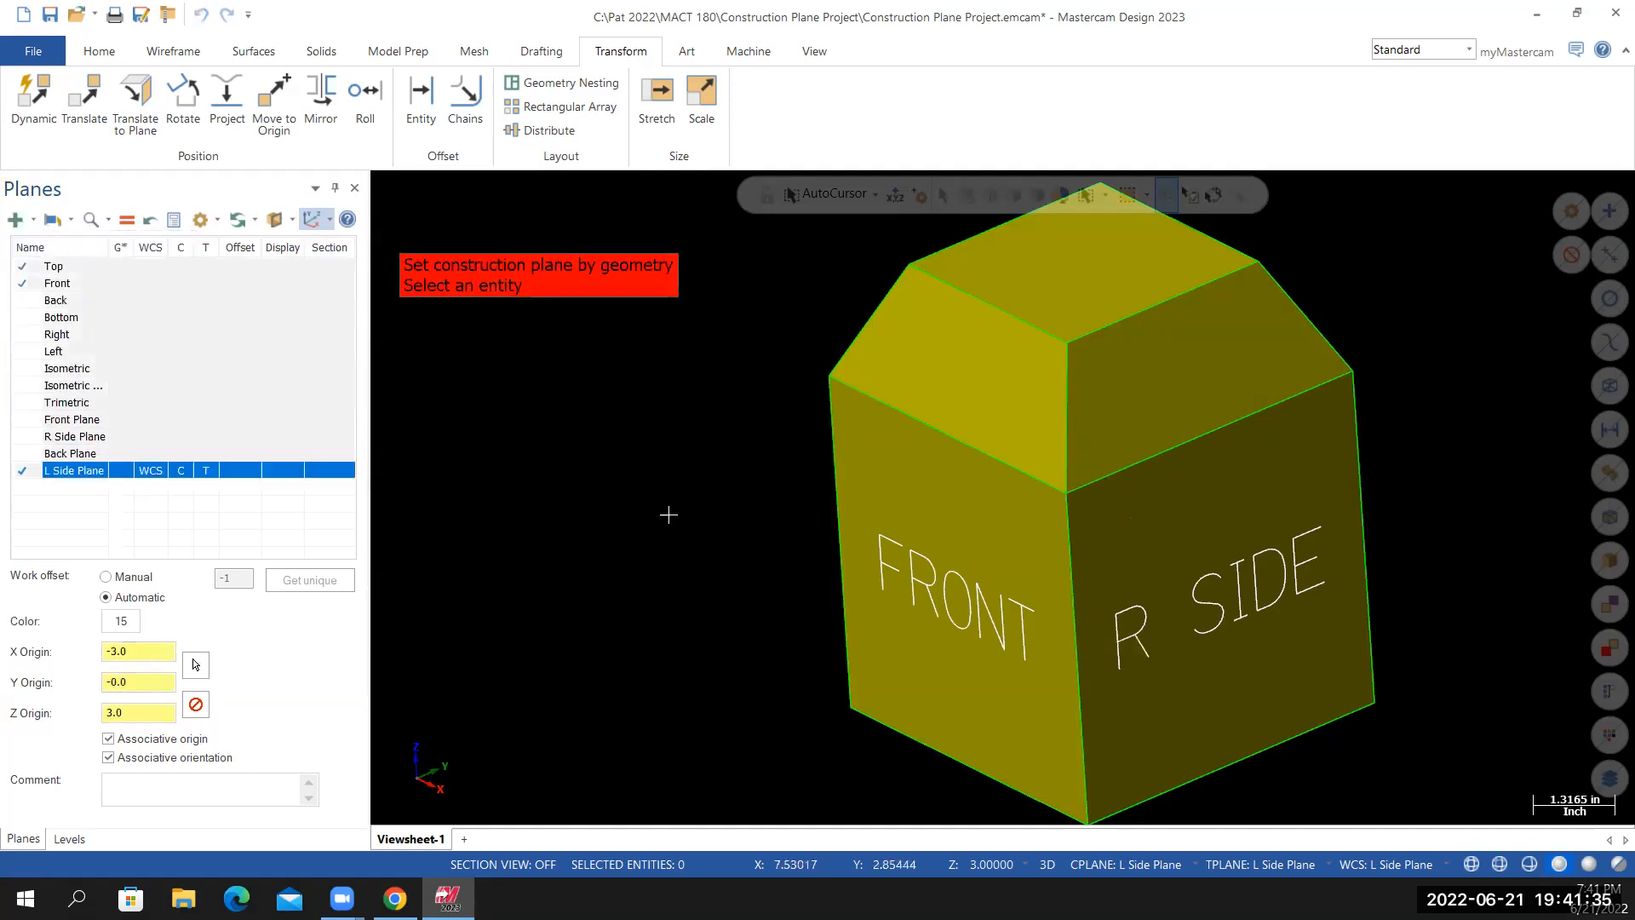
left_click(969, 378)
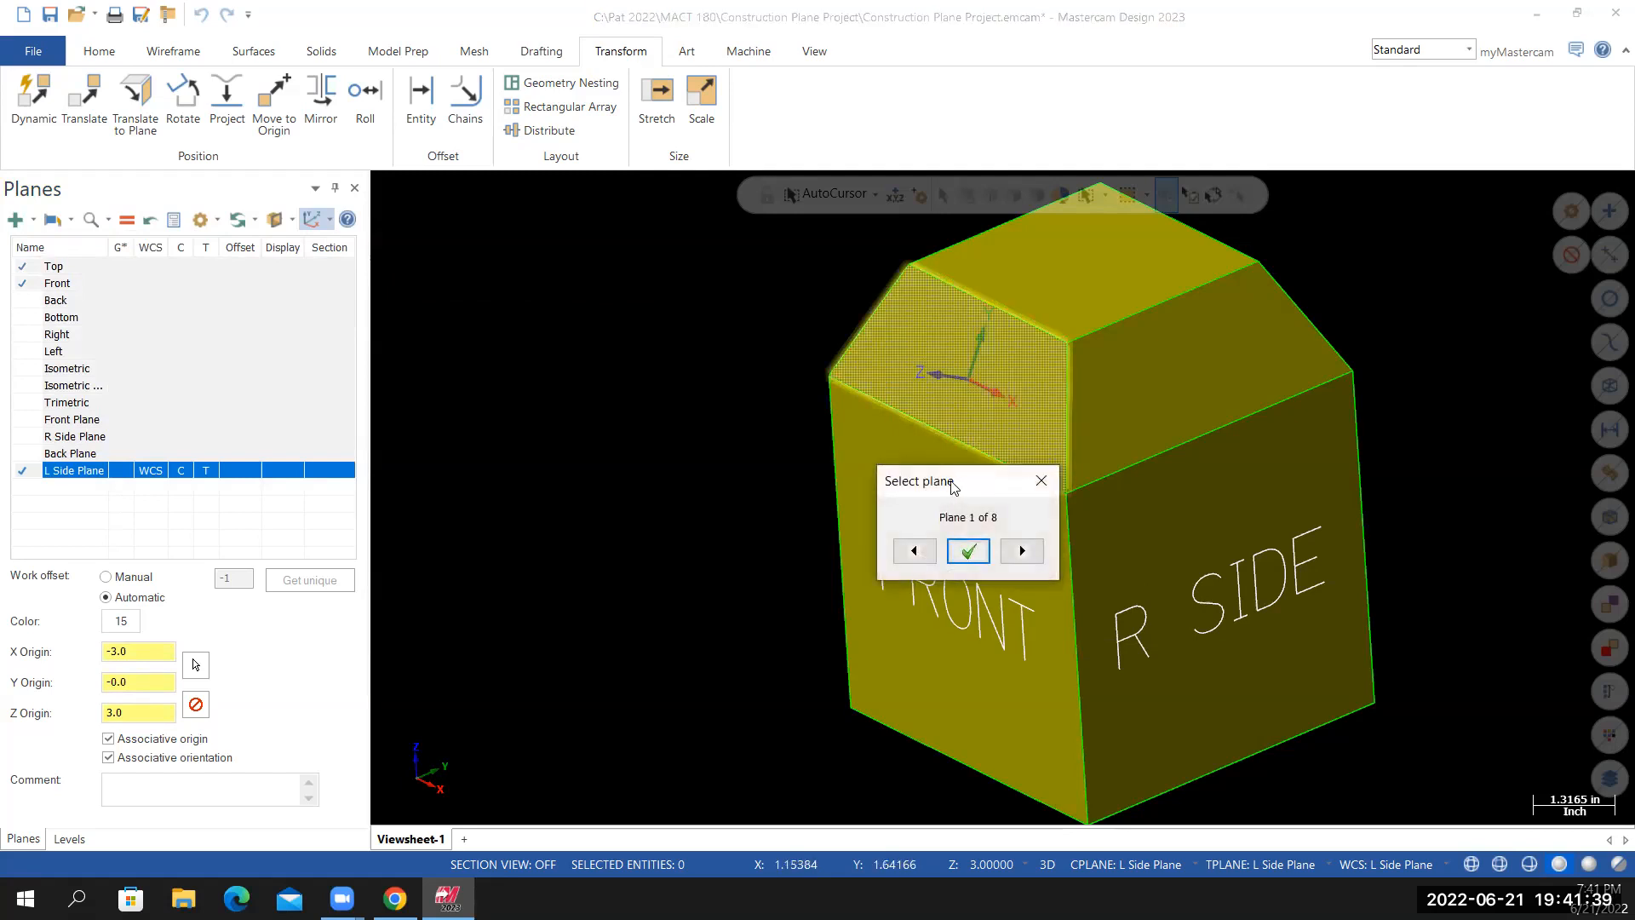
left_click_drag(933, 482, 598, 359)
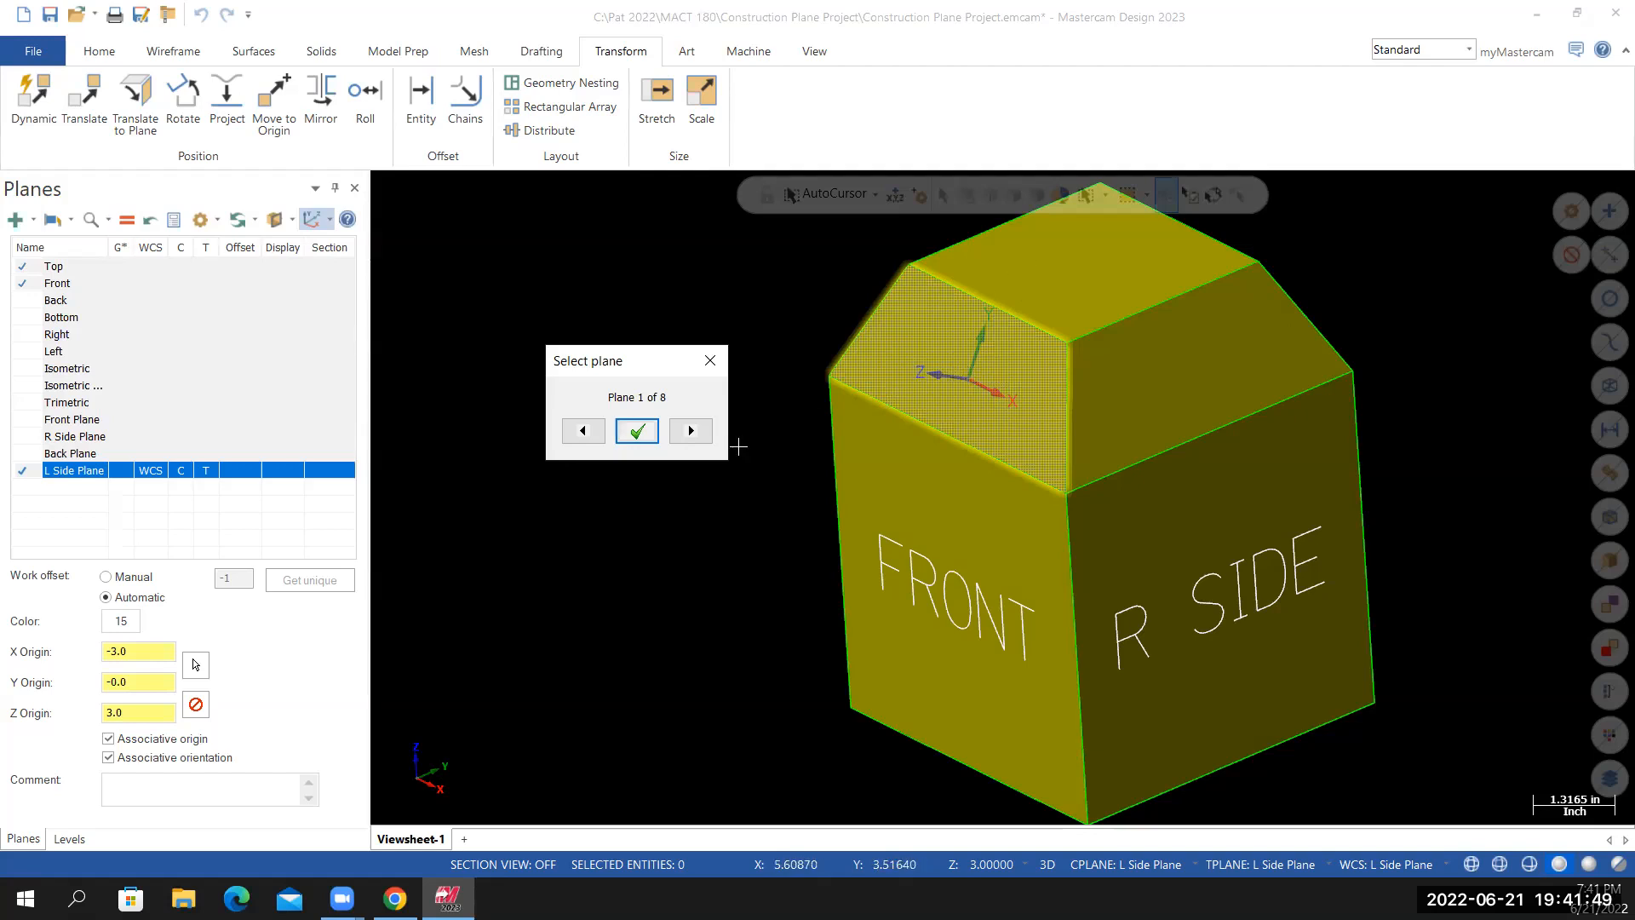
left_click(635, 430)
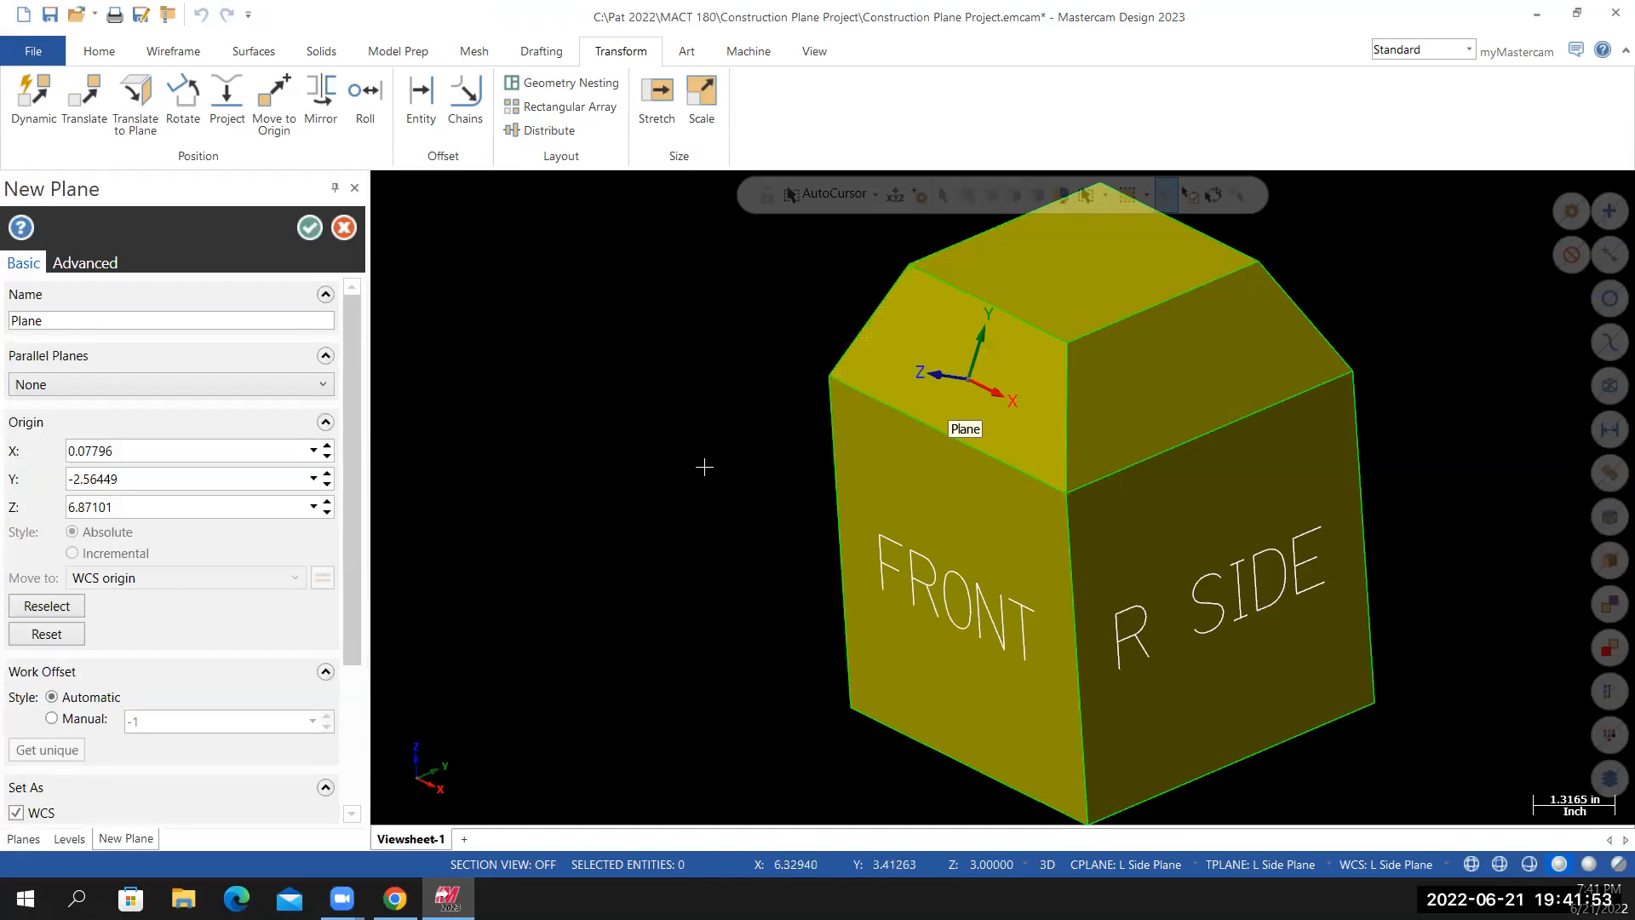
Start reselecting the origin point of the new plane on the sloped face above FRONT
left_click(47, 607)
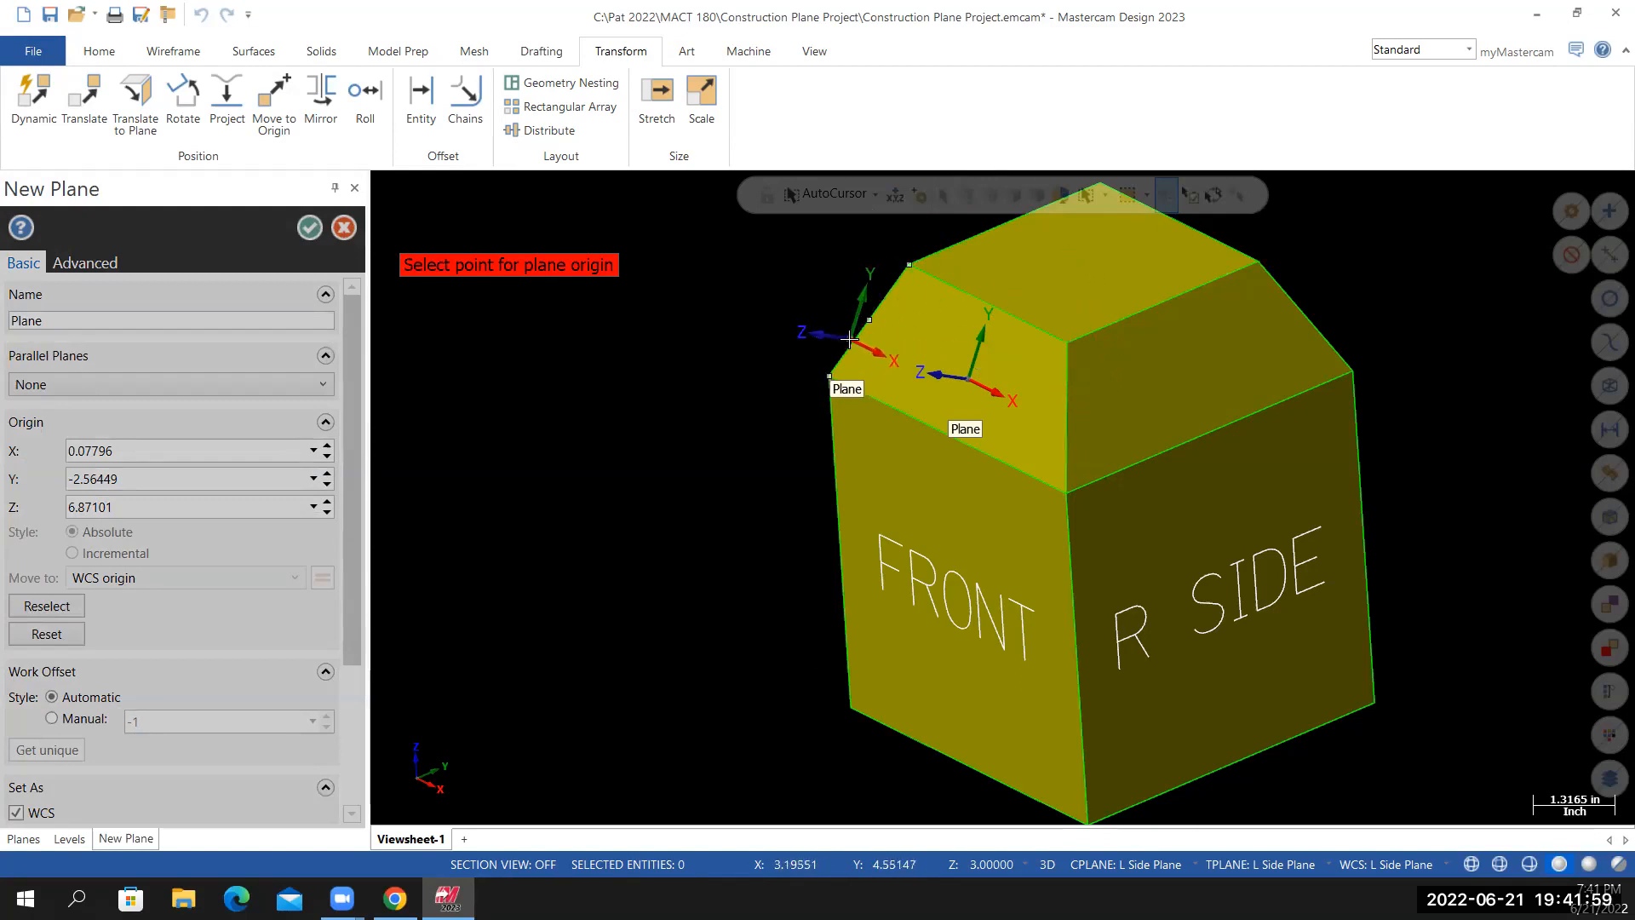
Place the new plane's origin at the lower-left corner of the sloped face above FRONT and accept the plane
left_click(829, 379)
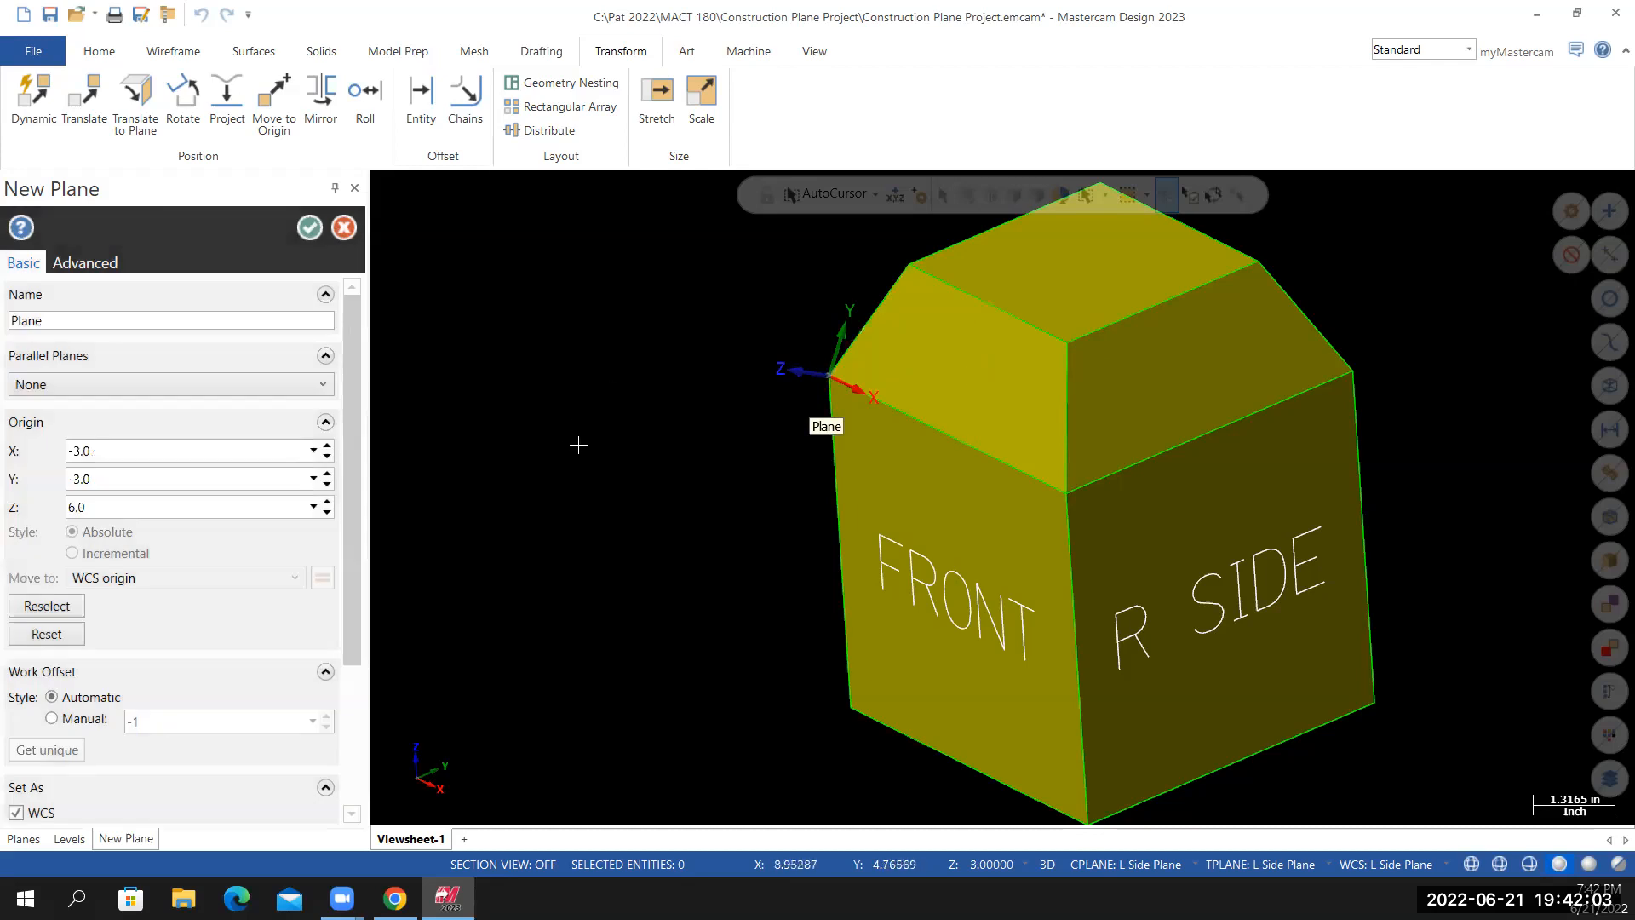
left_click(308, 229)
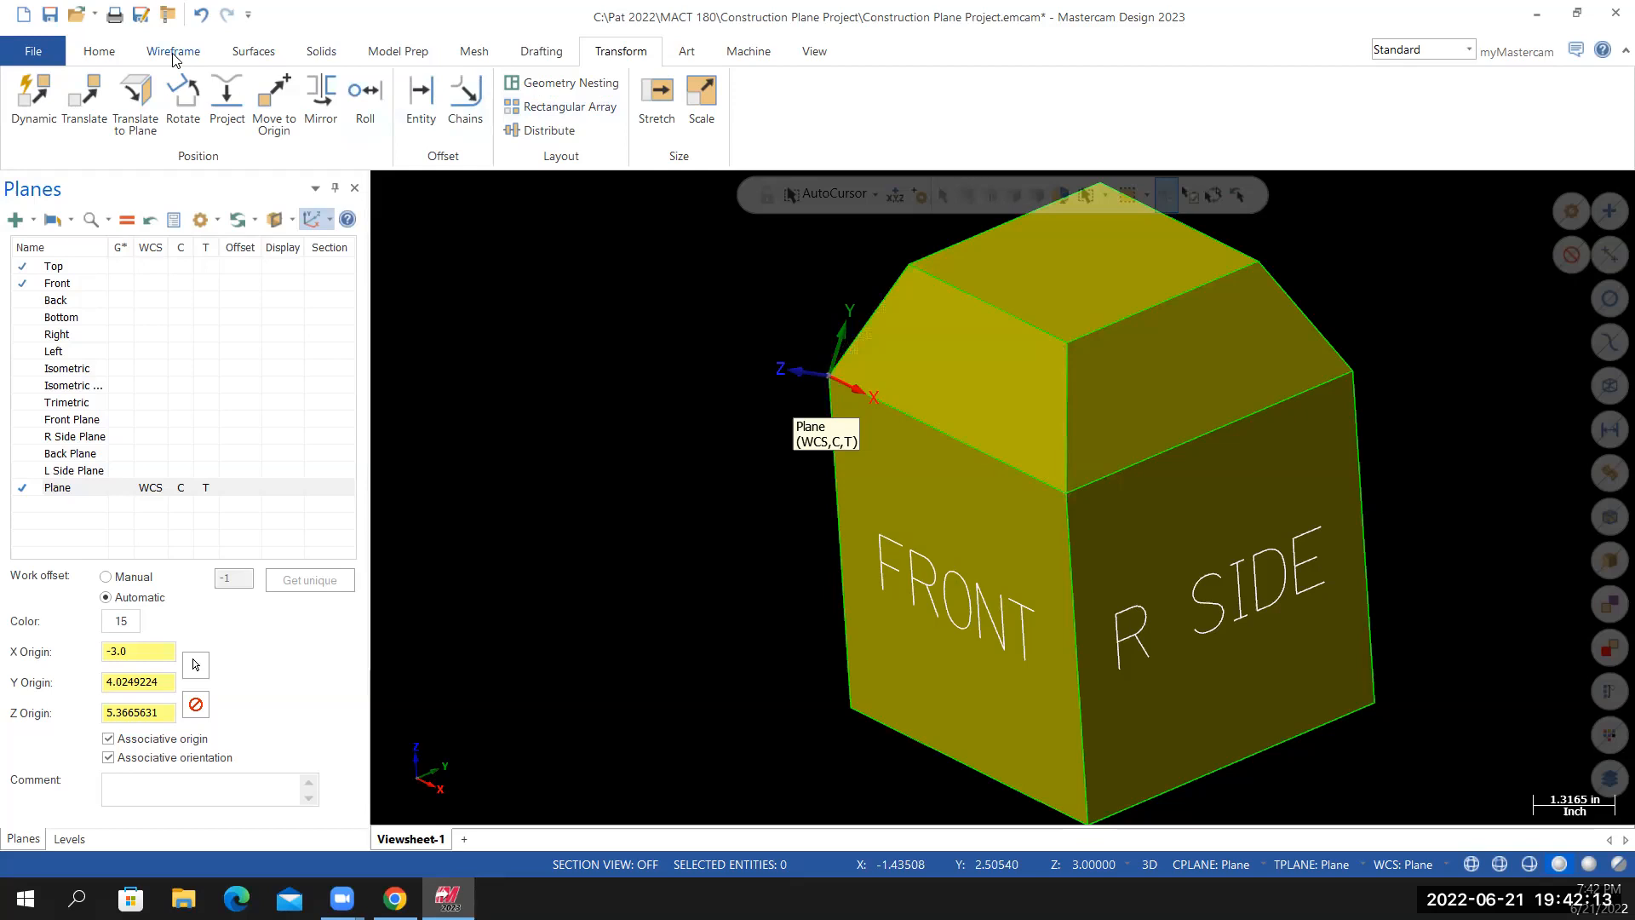
Draw a line from the midpoint of the upper edge to the midpoint of the lower edge of the sloped face above FRONT
left_click(173, 53)
left_click(148, 93)
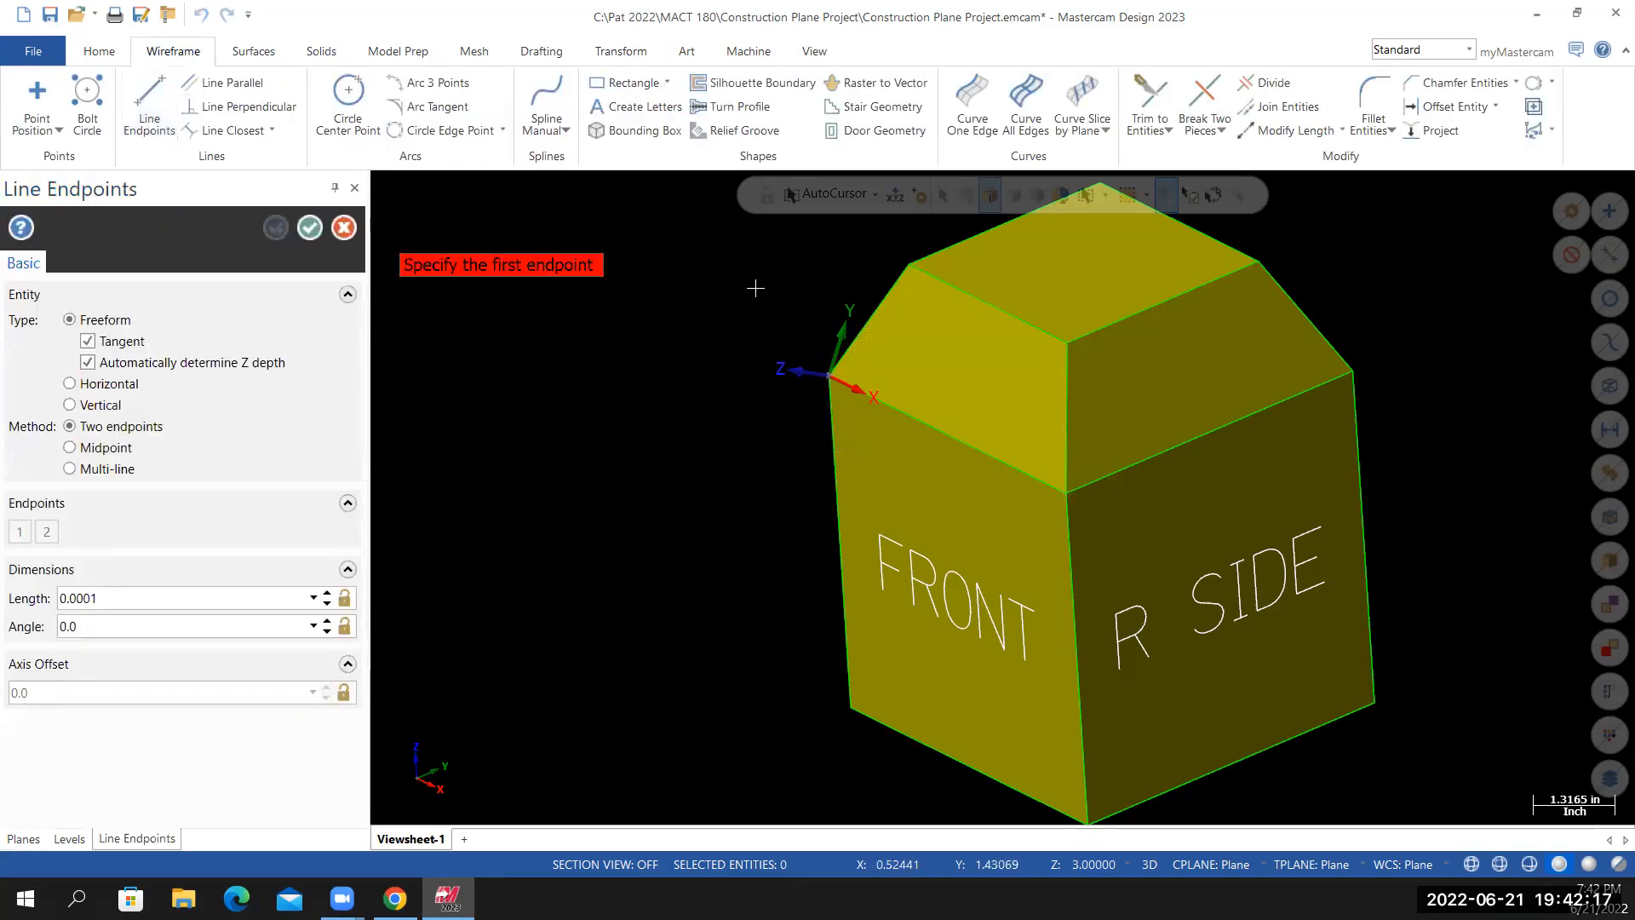
left_click(990, 309)
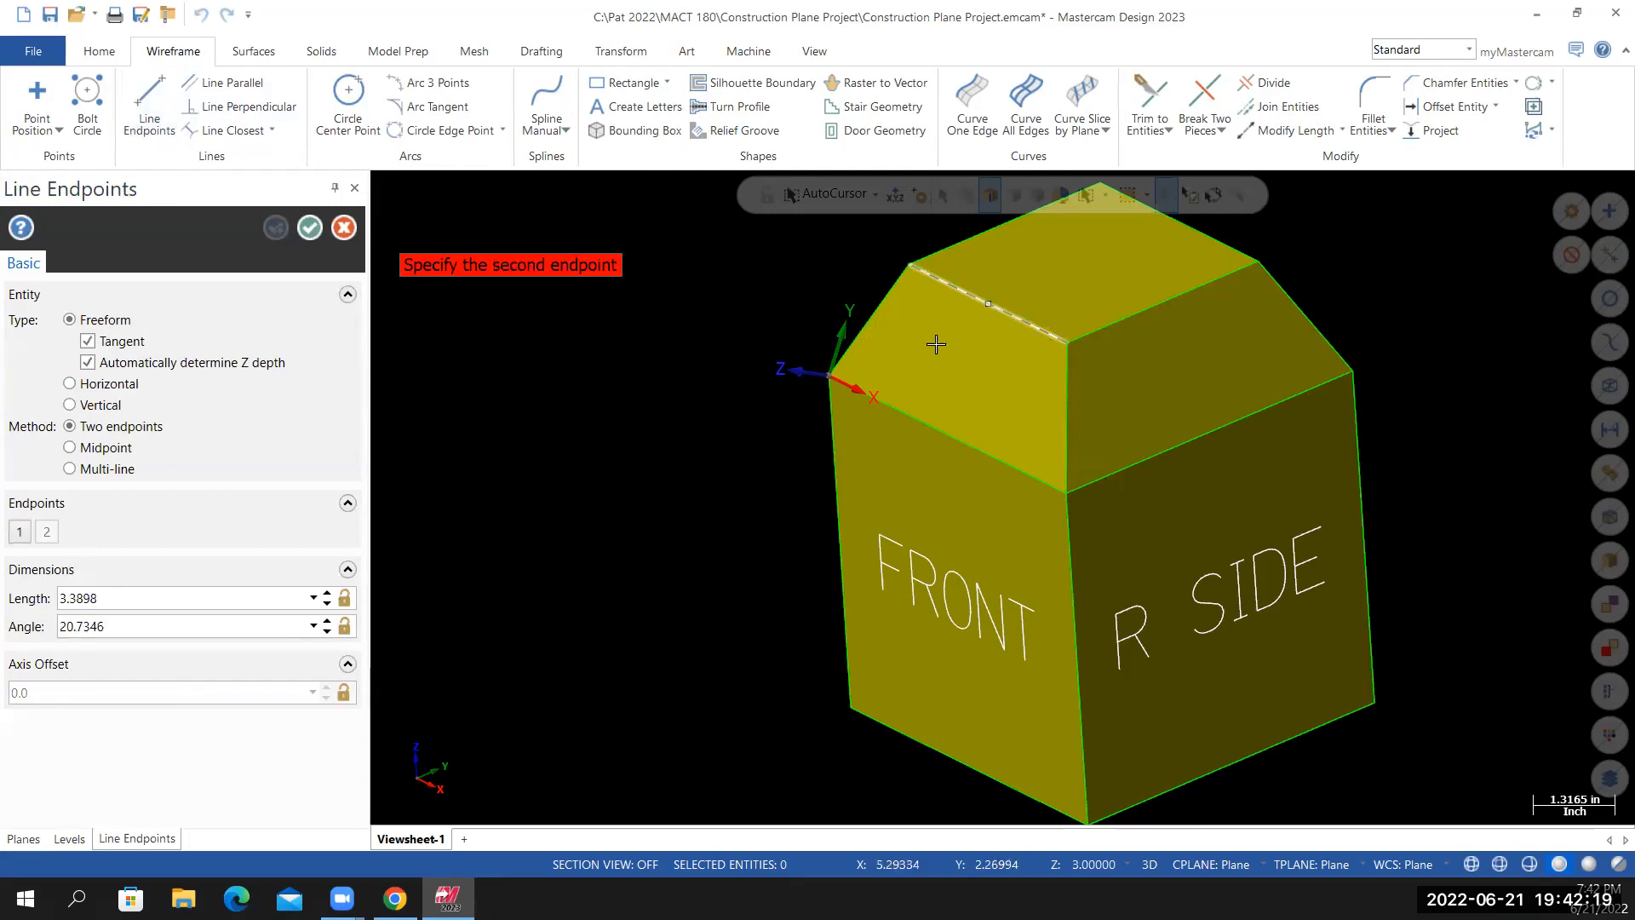
left_click(946, 437)
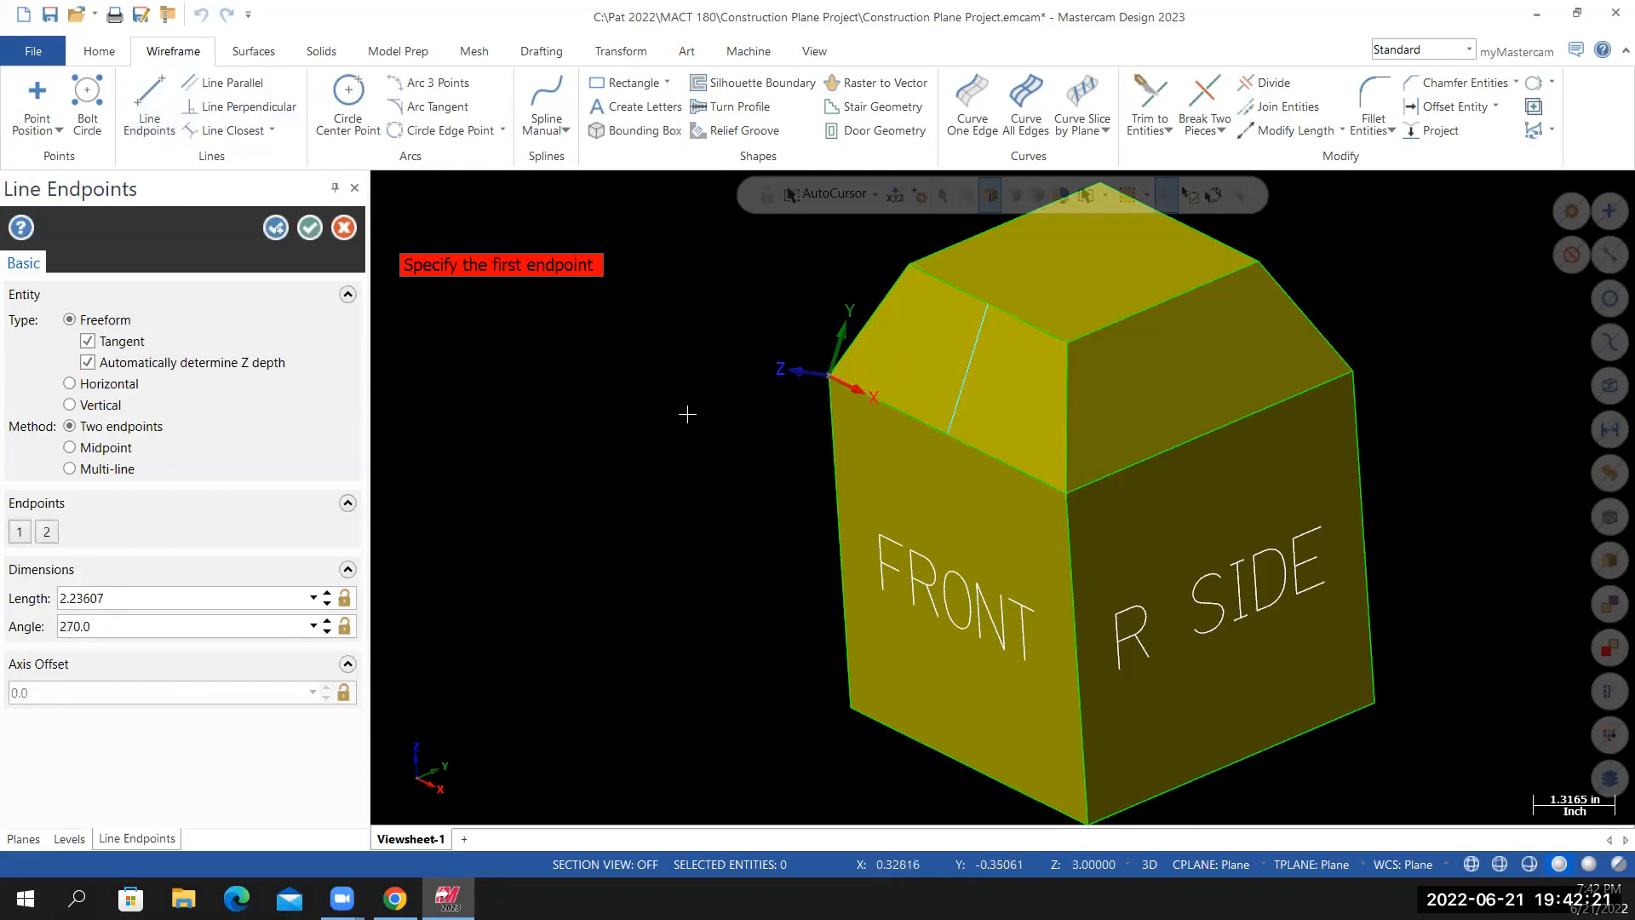
left_click(308, 228)
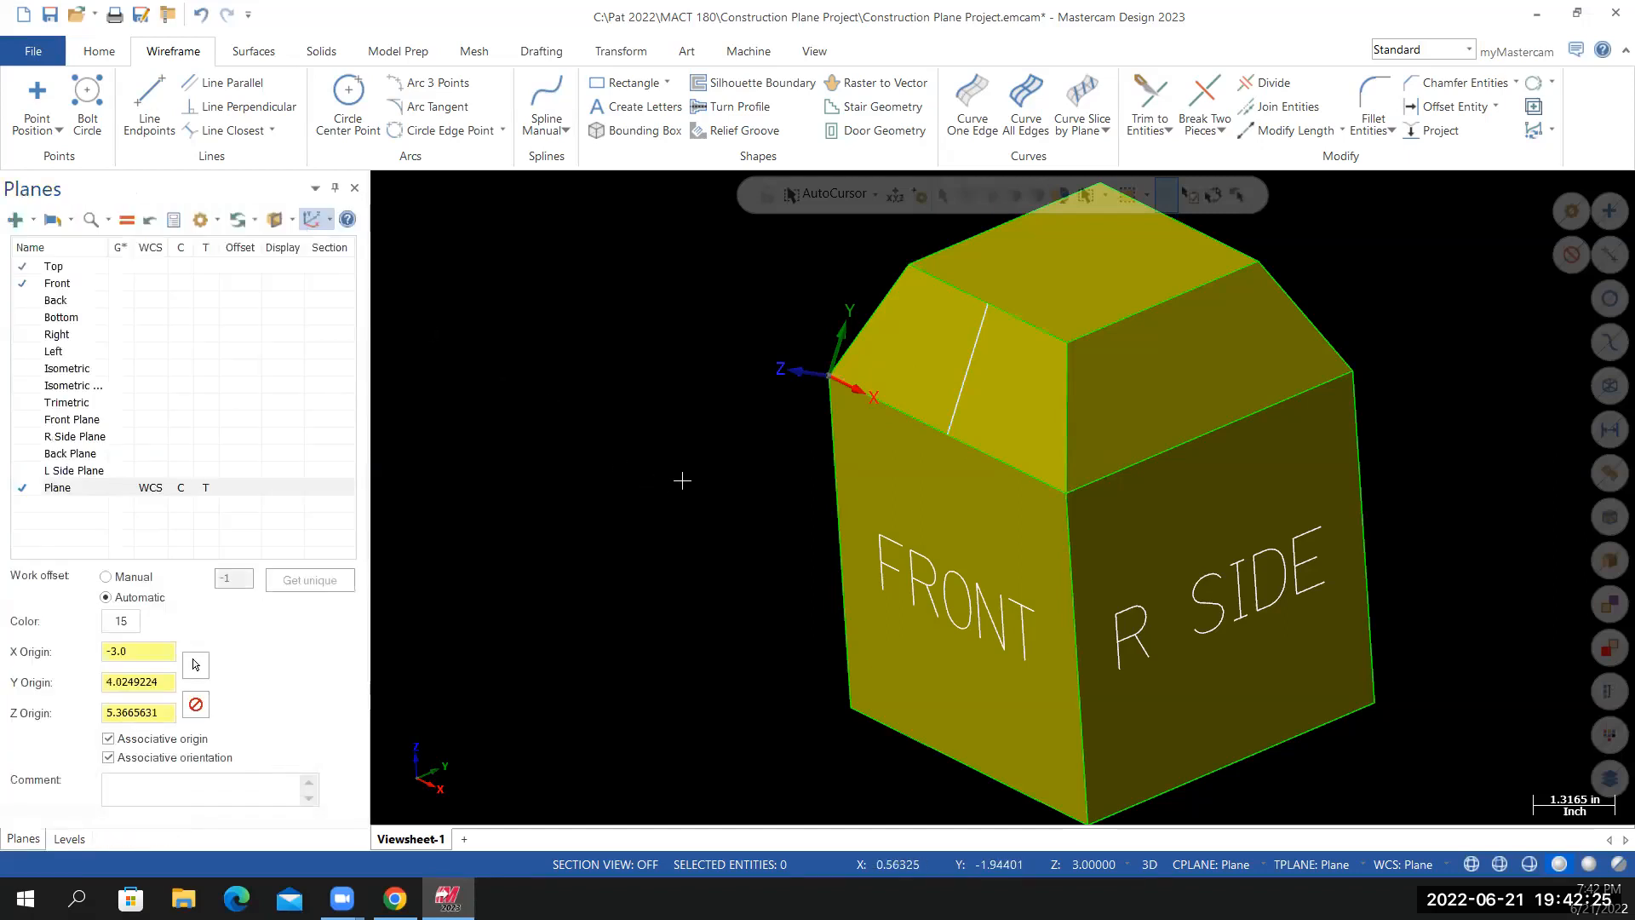
Create the letters ONE on the current plane, placing them in the empty space beside the model
scroll(683, 480, "down", 1)
left_click(394, 898)
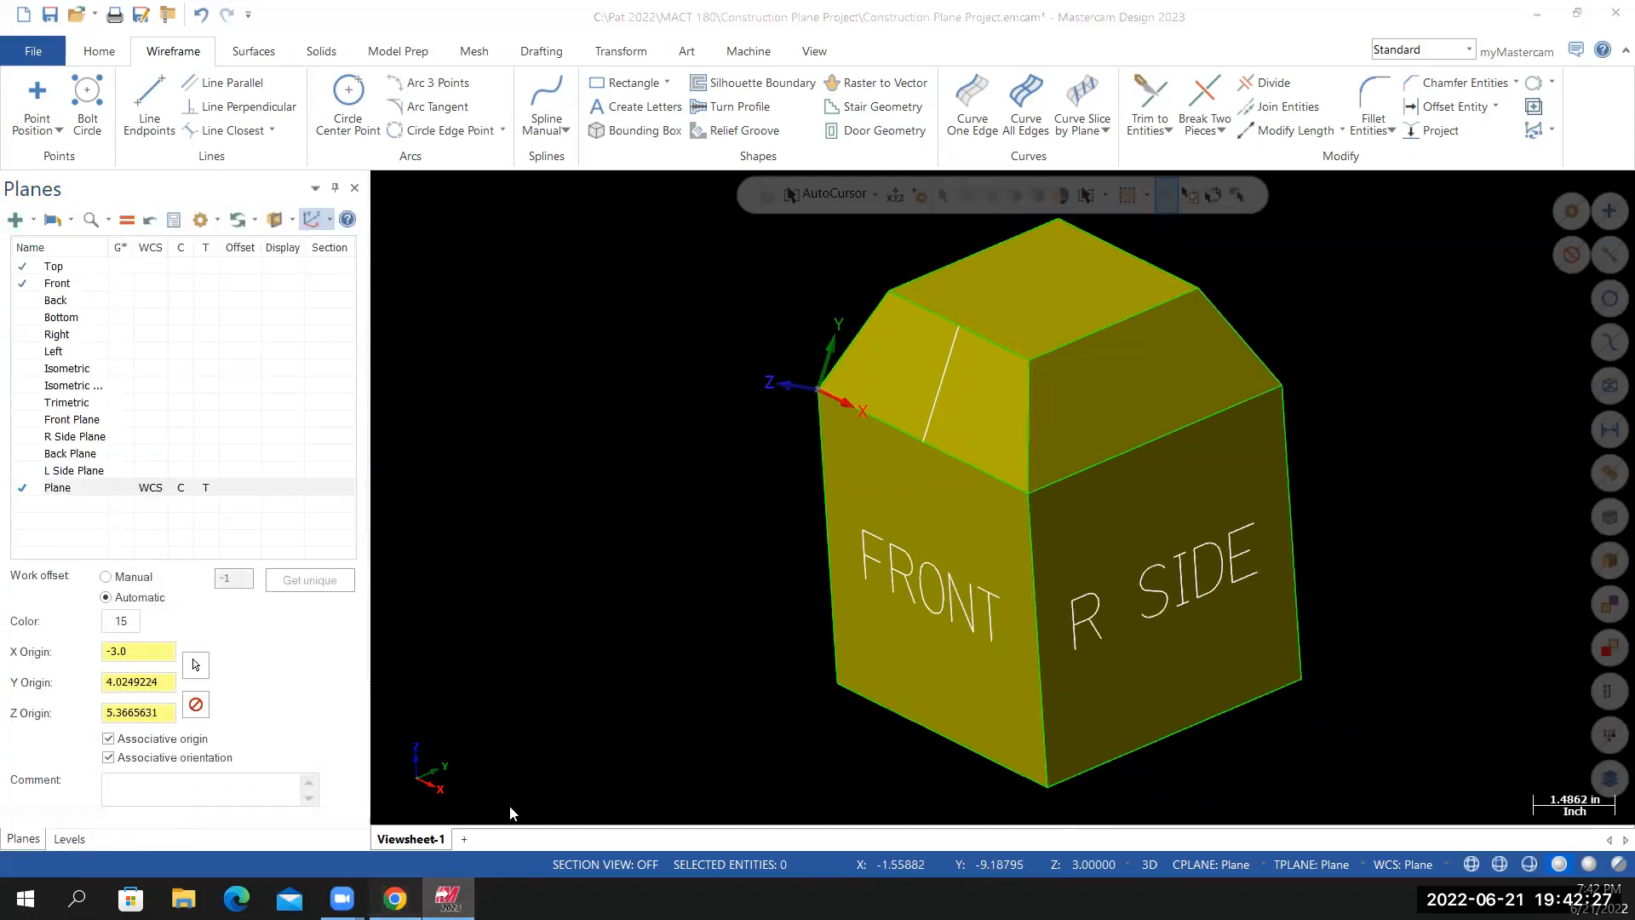
left_click(448, 898)
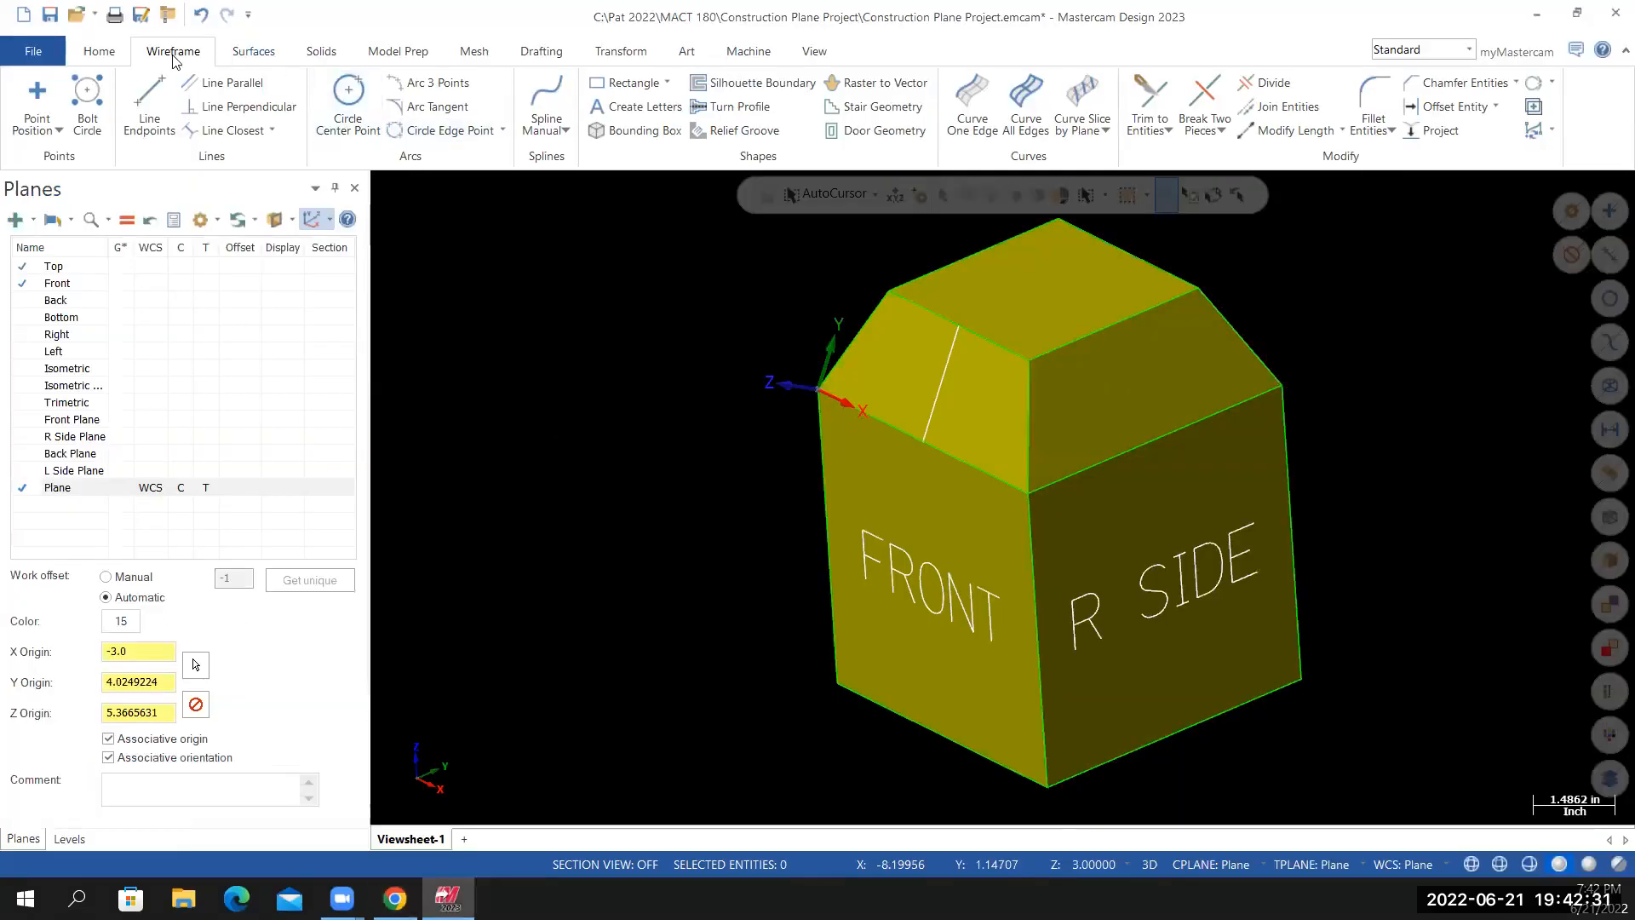
left_click(630, 107)
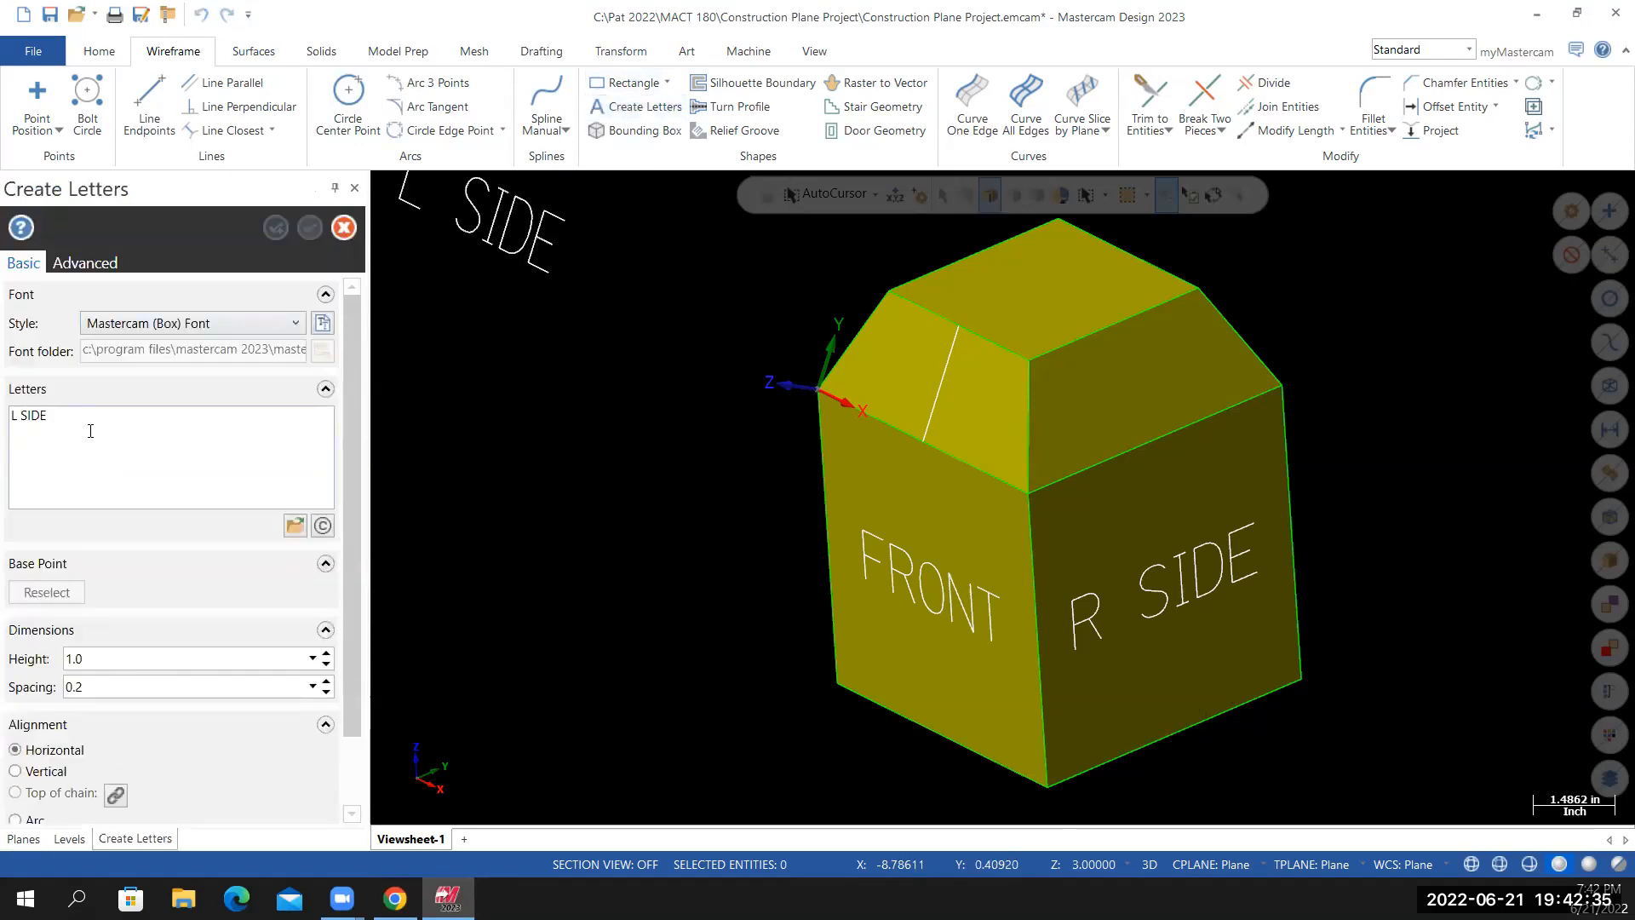
left_click_drag(68, 418, 2, 426)
type("B")
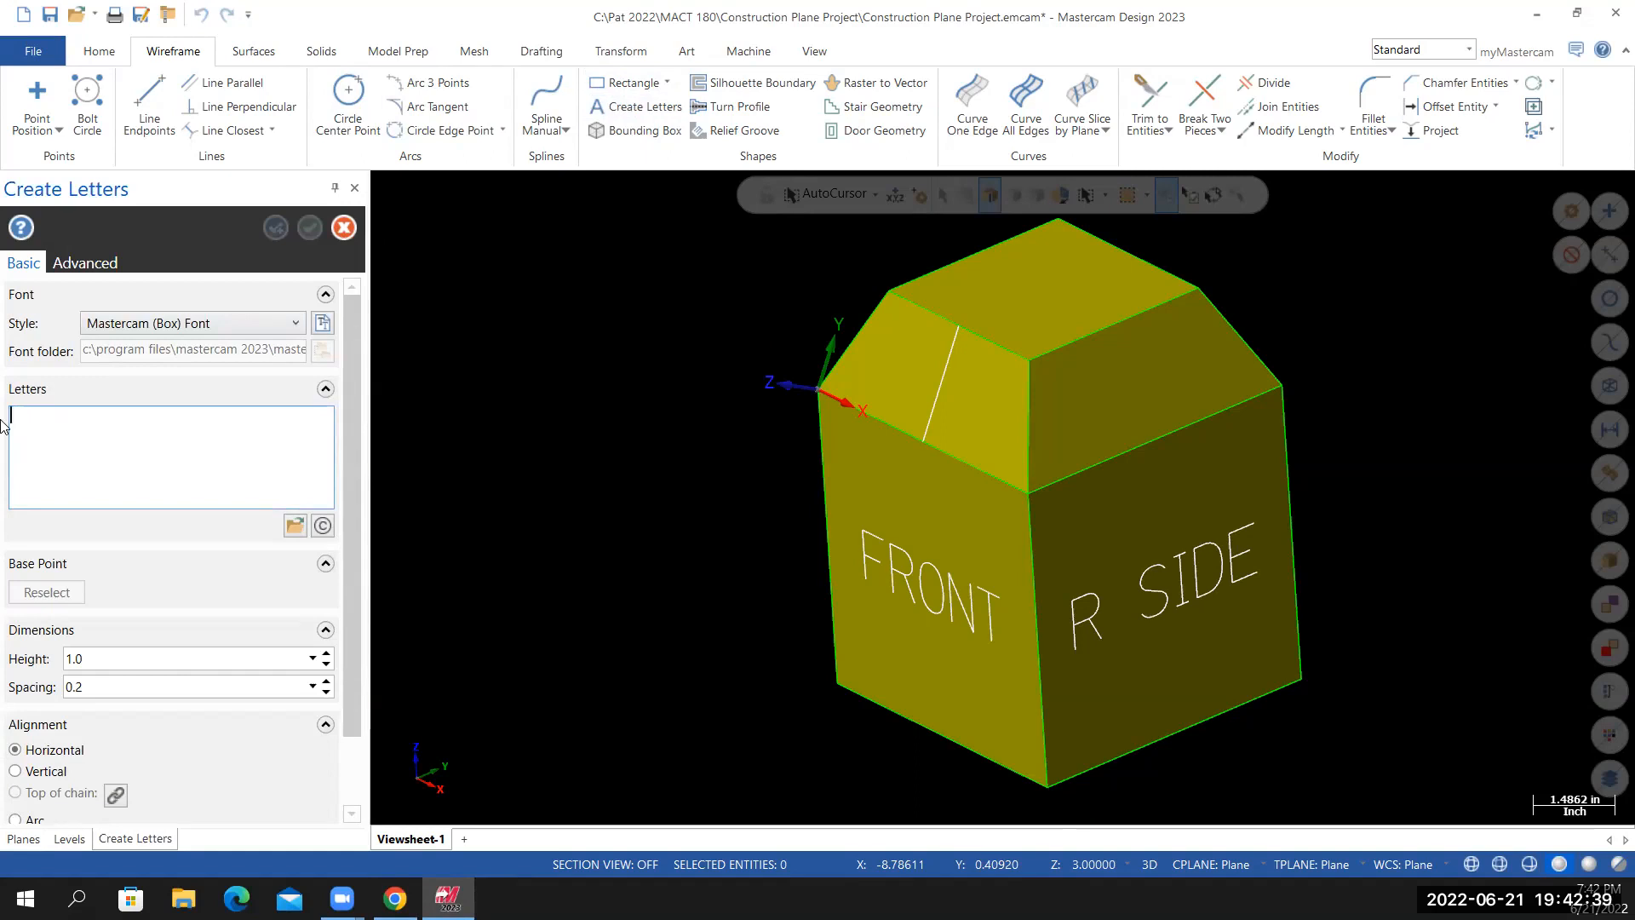
type("ONE")
left_click(551, 305)
mouse_move(601, 368)
middle_mouse_down()
mouse_move(565, 390)
mouse_move(489, 373)
mouse_move(605, 389)
middle_mouse_up()
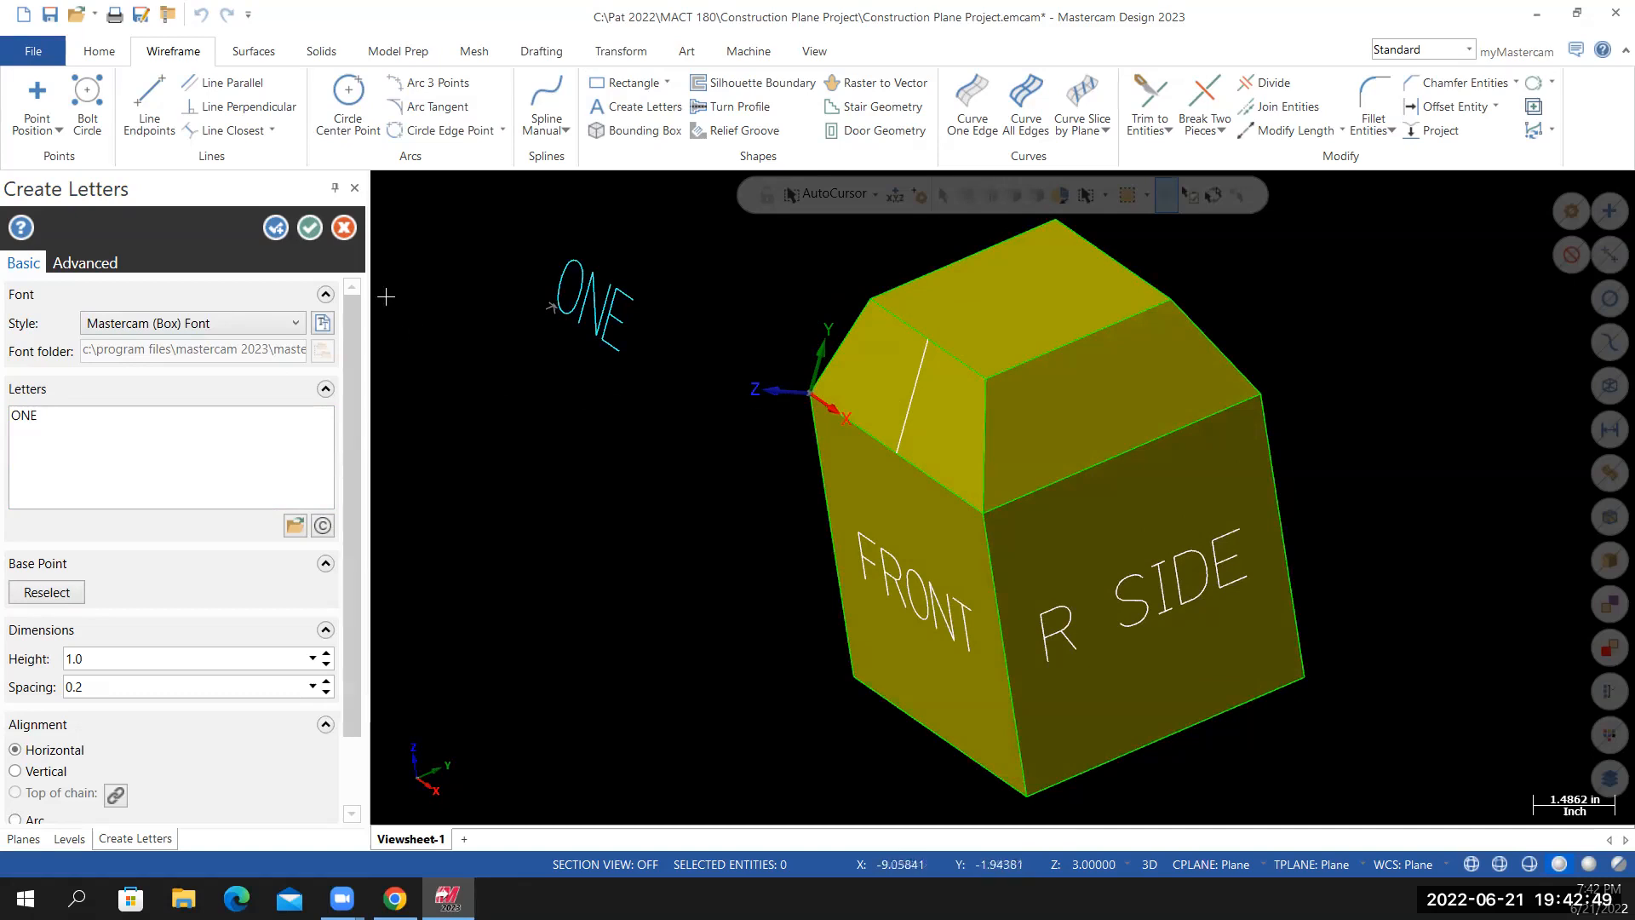
left_click(310, 229)
middle_click_drag(596, 479, 684, 361)
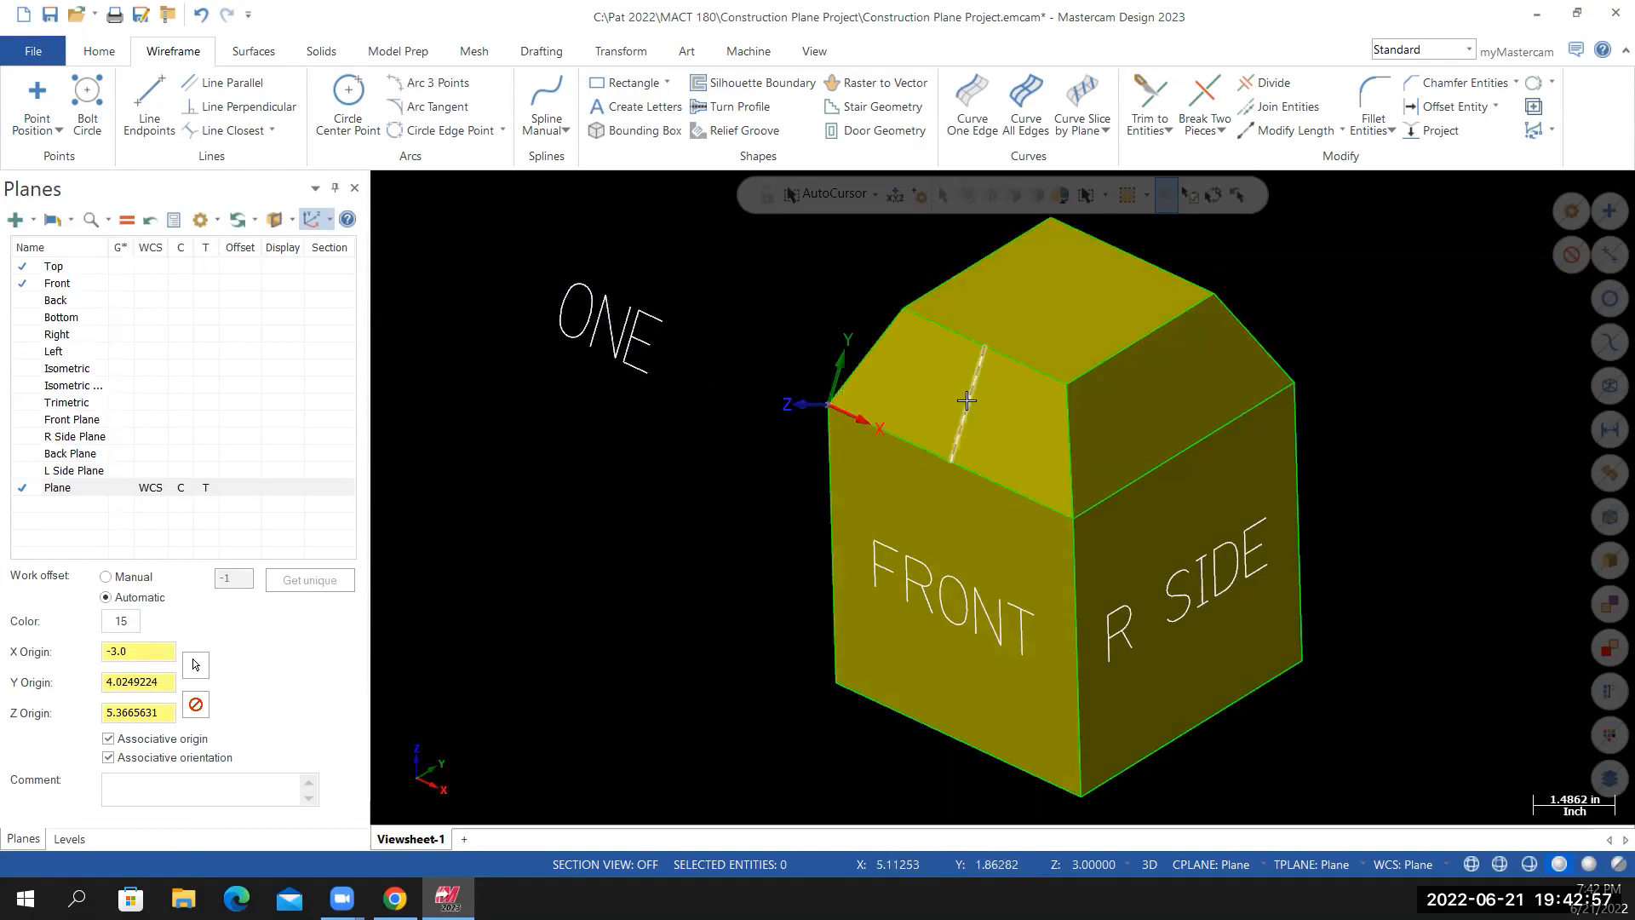
Select the ONE letters for a Dynamic move and set the gnomon origin at the midpoint of the N's diagonal
left_click(612, 53)
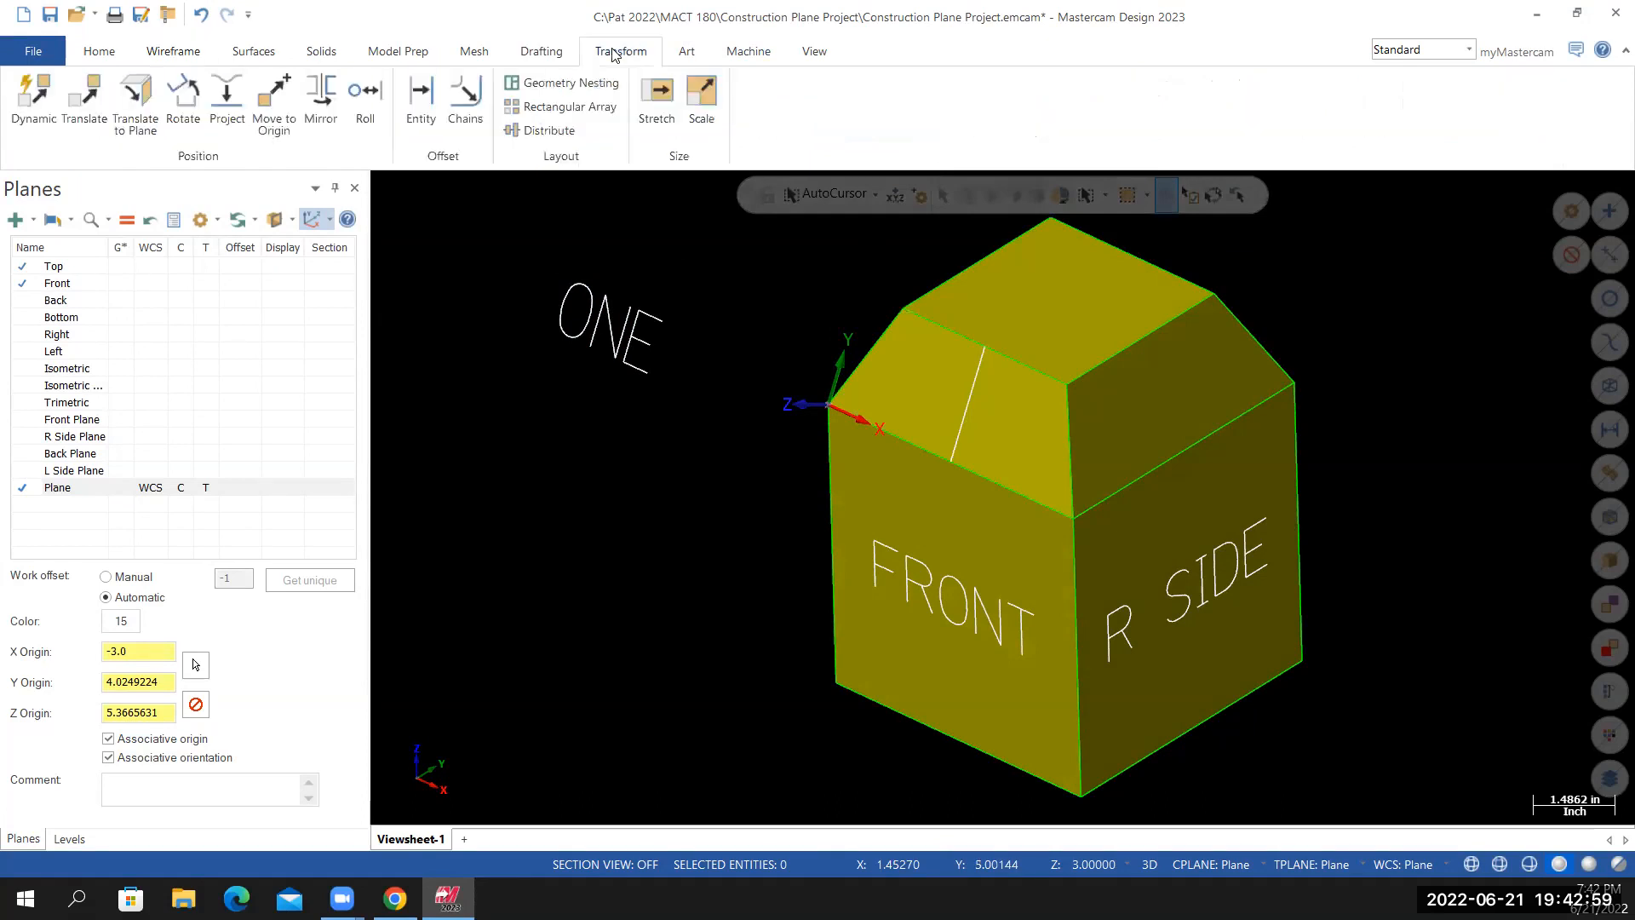
left_click(34, 100)
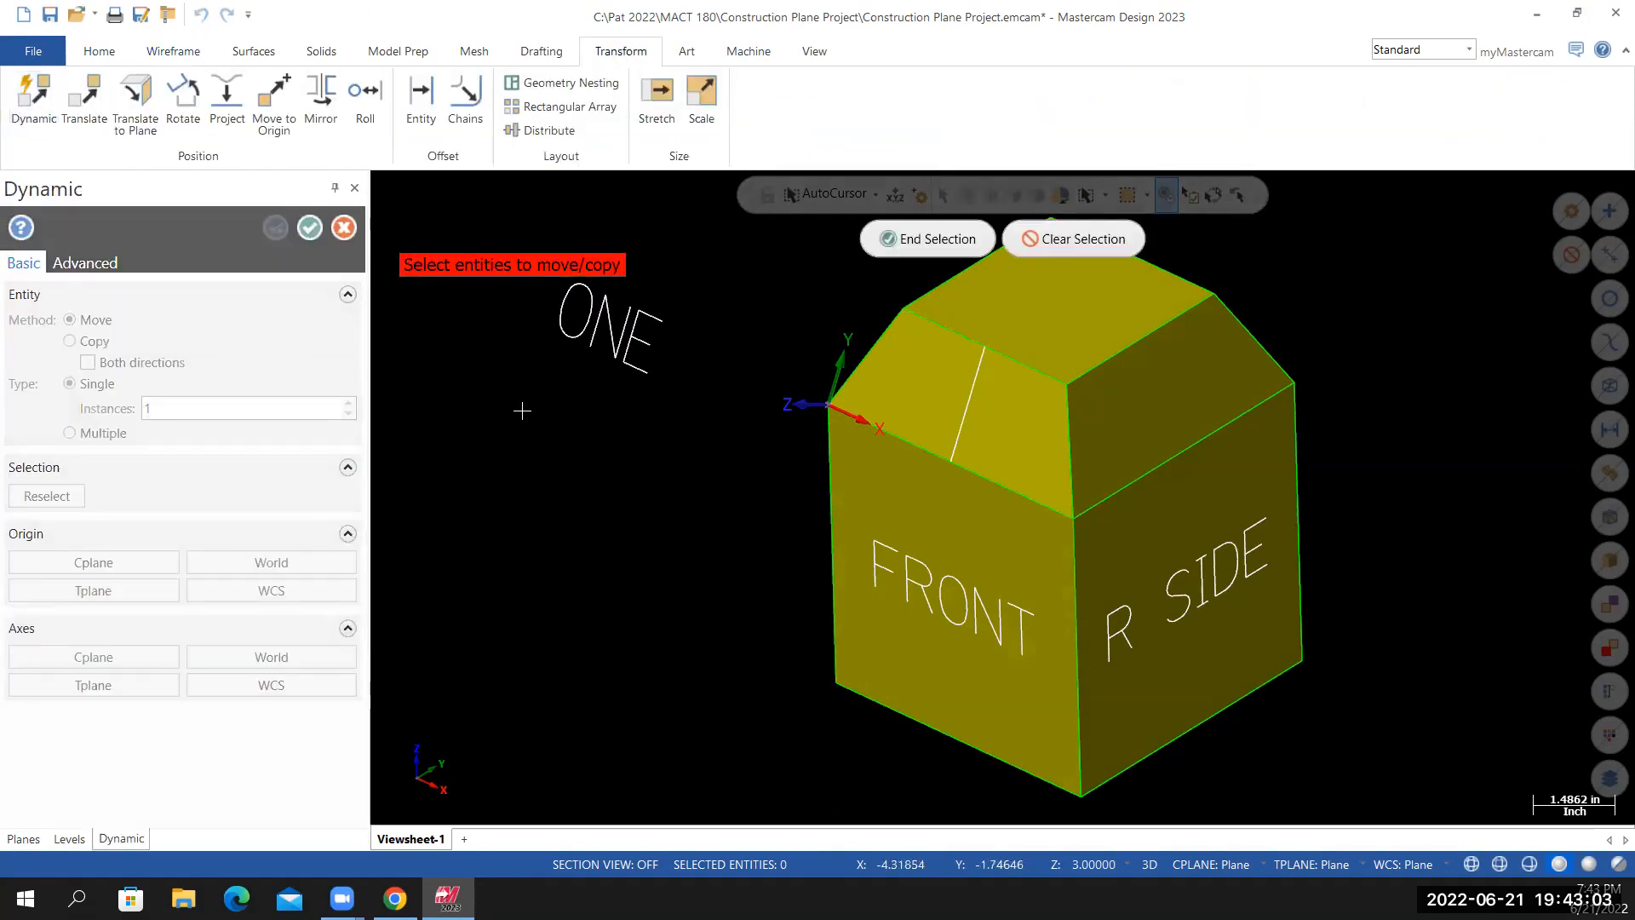
left_click_drag(514, 213, 679, 453)
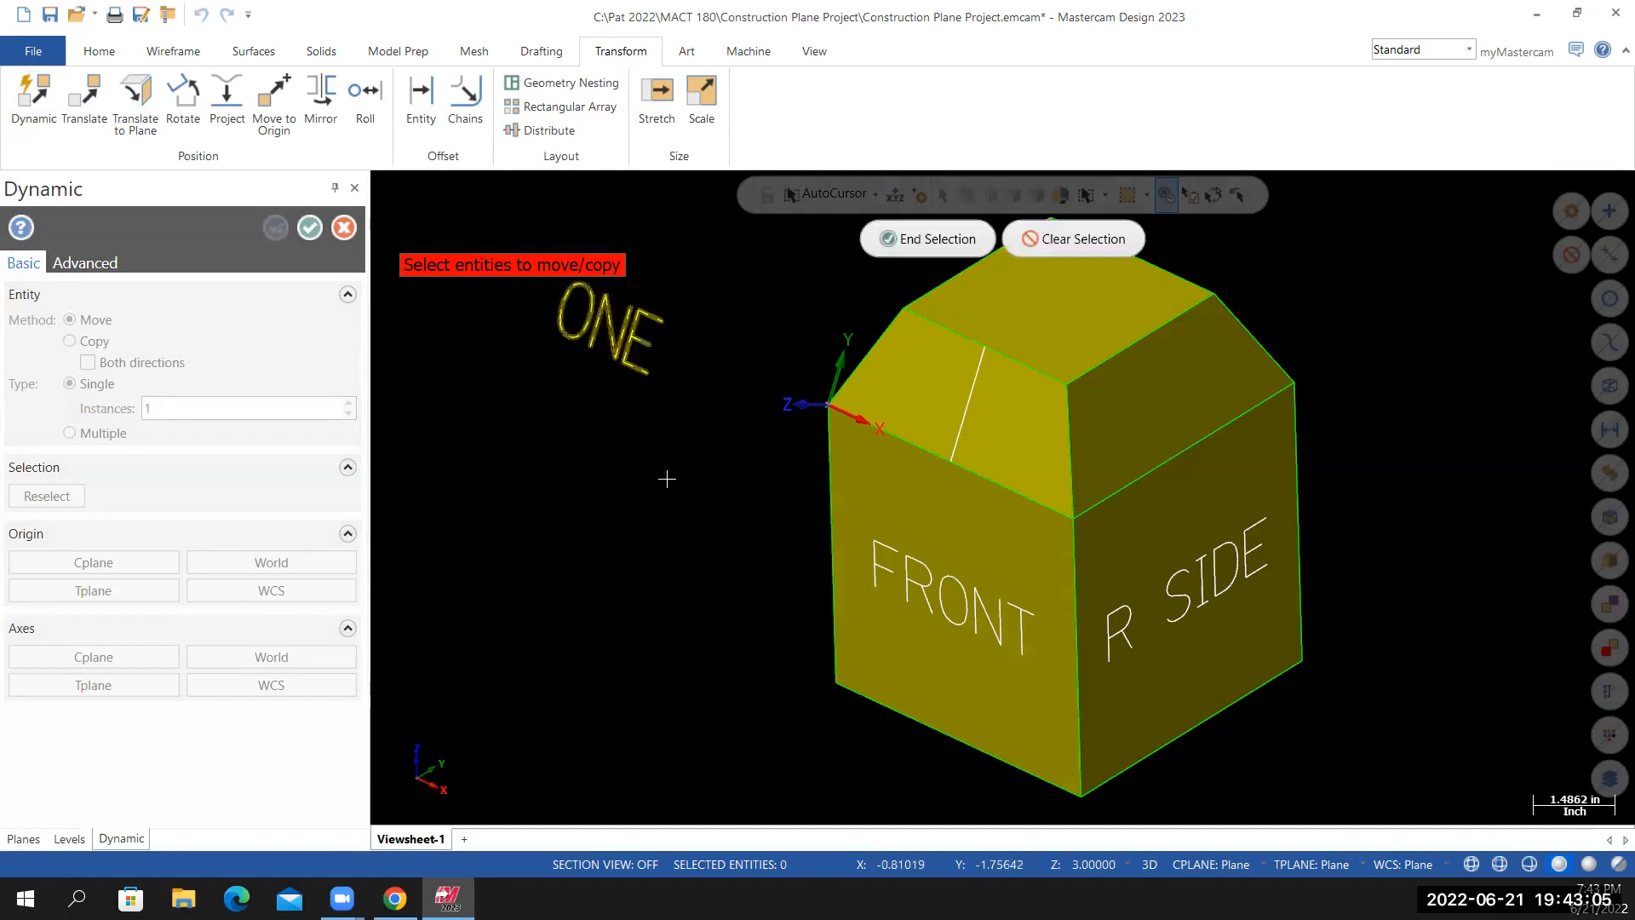
left_click(927, 237)
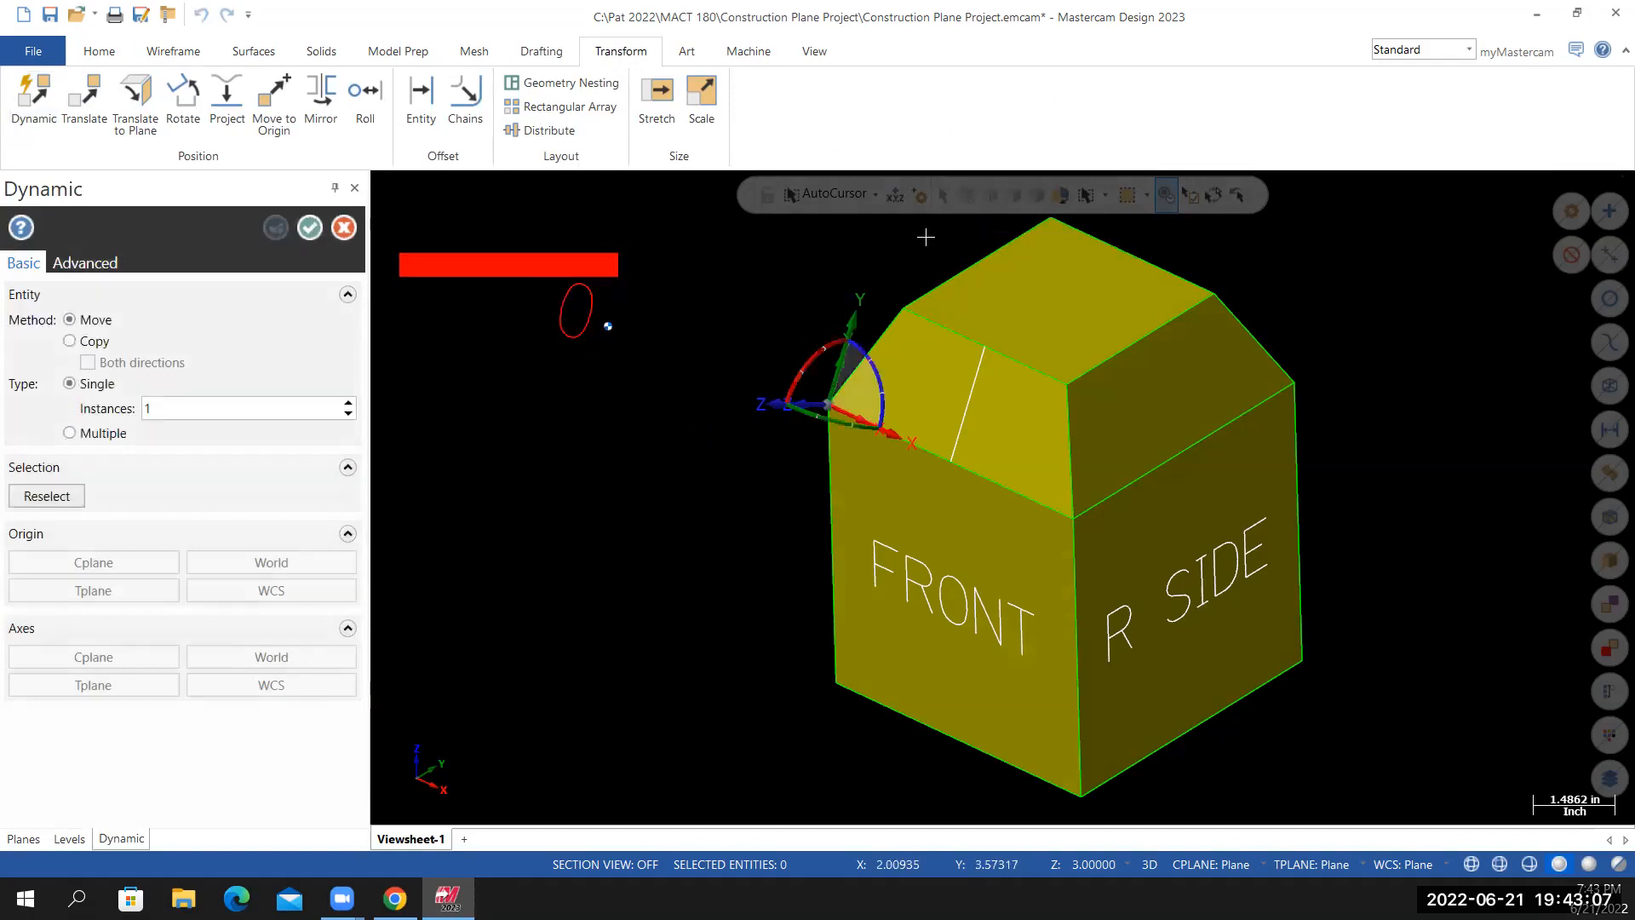
scroll(647, 290, "up", 3)
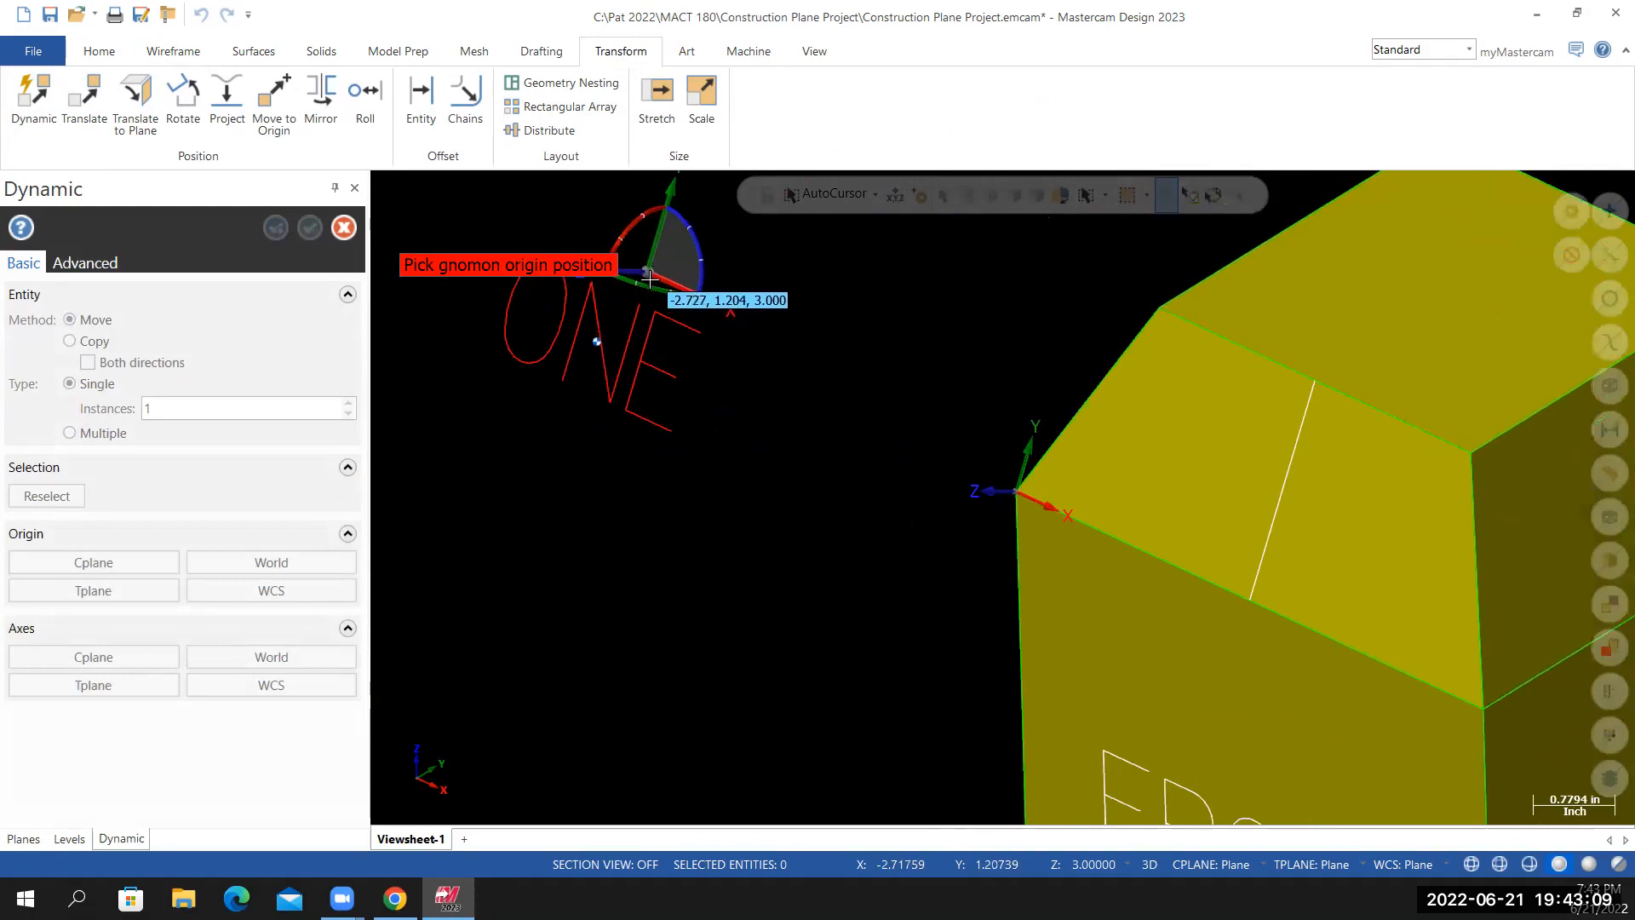
scroll(649, 277, "up", 1)
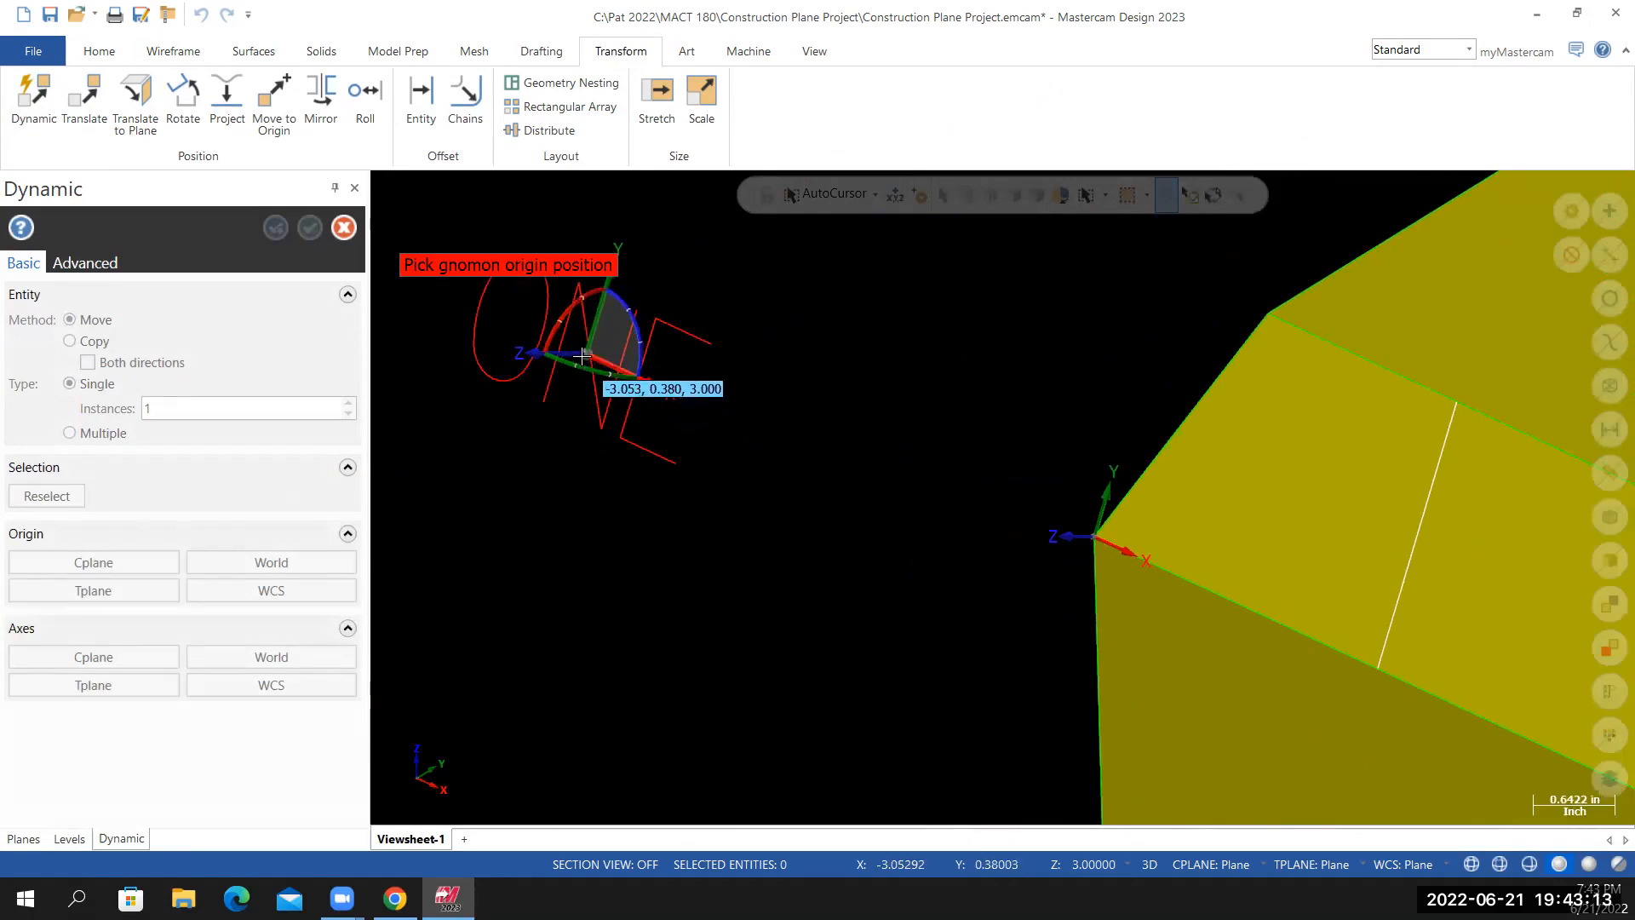
left_click(586, 364)
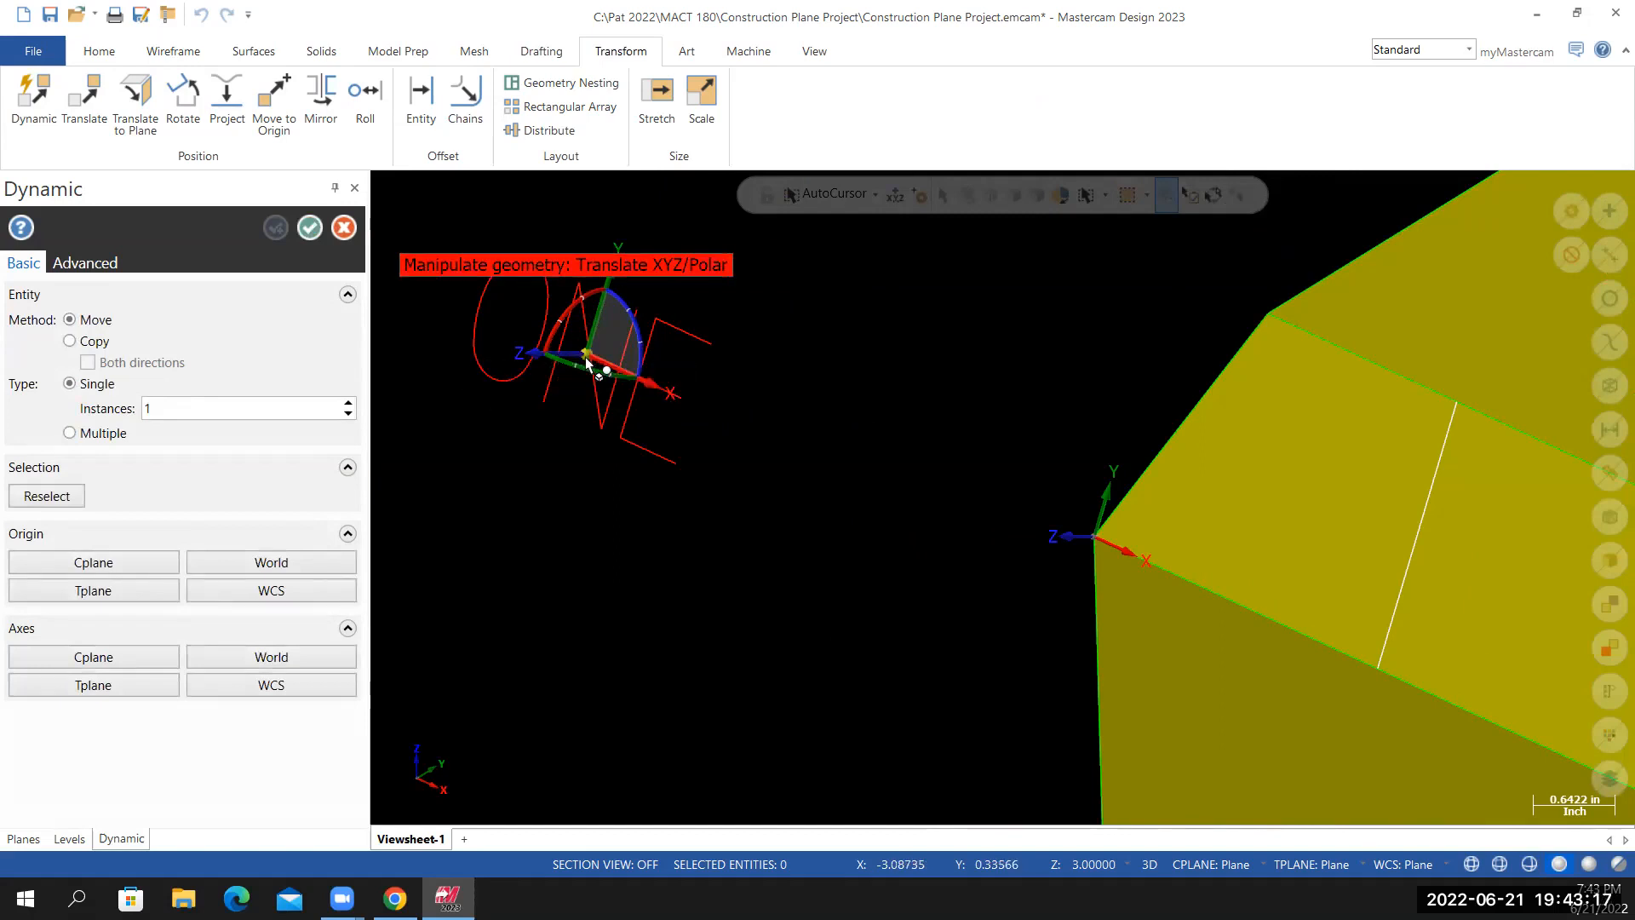
left_click(586, 363)
Move the ONE letters so their gnomon origin sits at the midpoint of the line across the sloped face
scroll(618, 477, "down", 2)
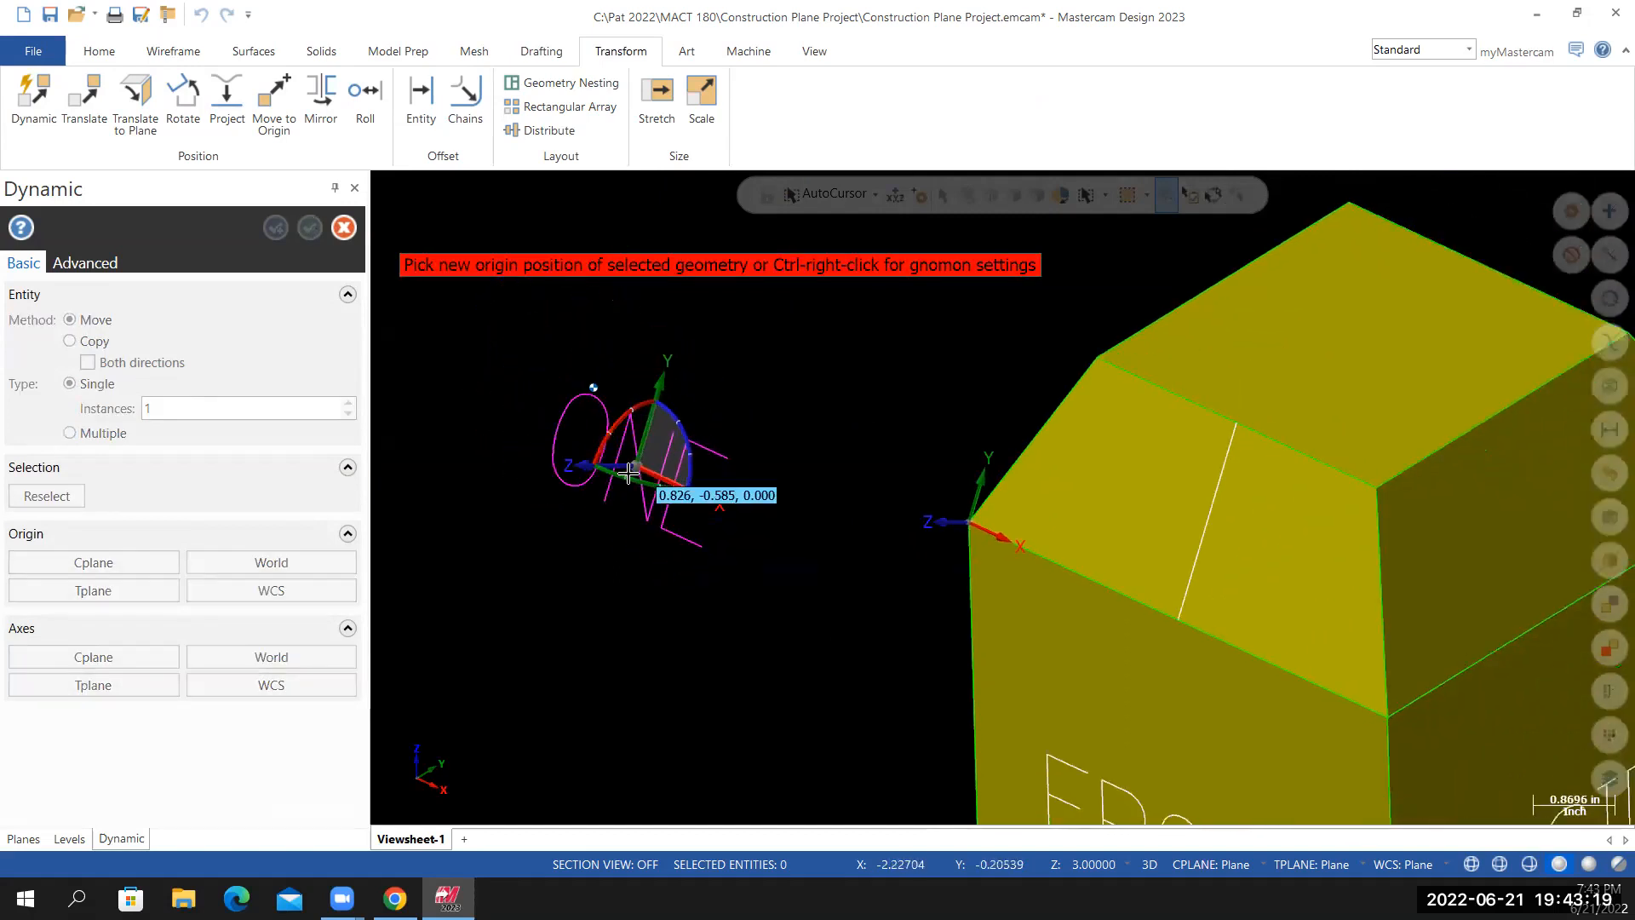
scroll(631, 470, "down", 2)
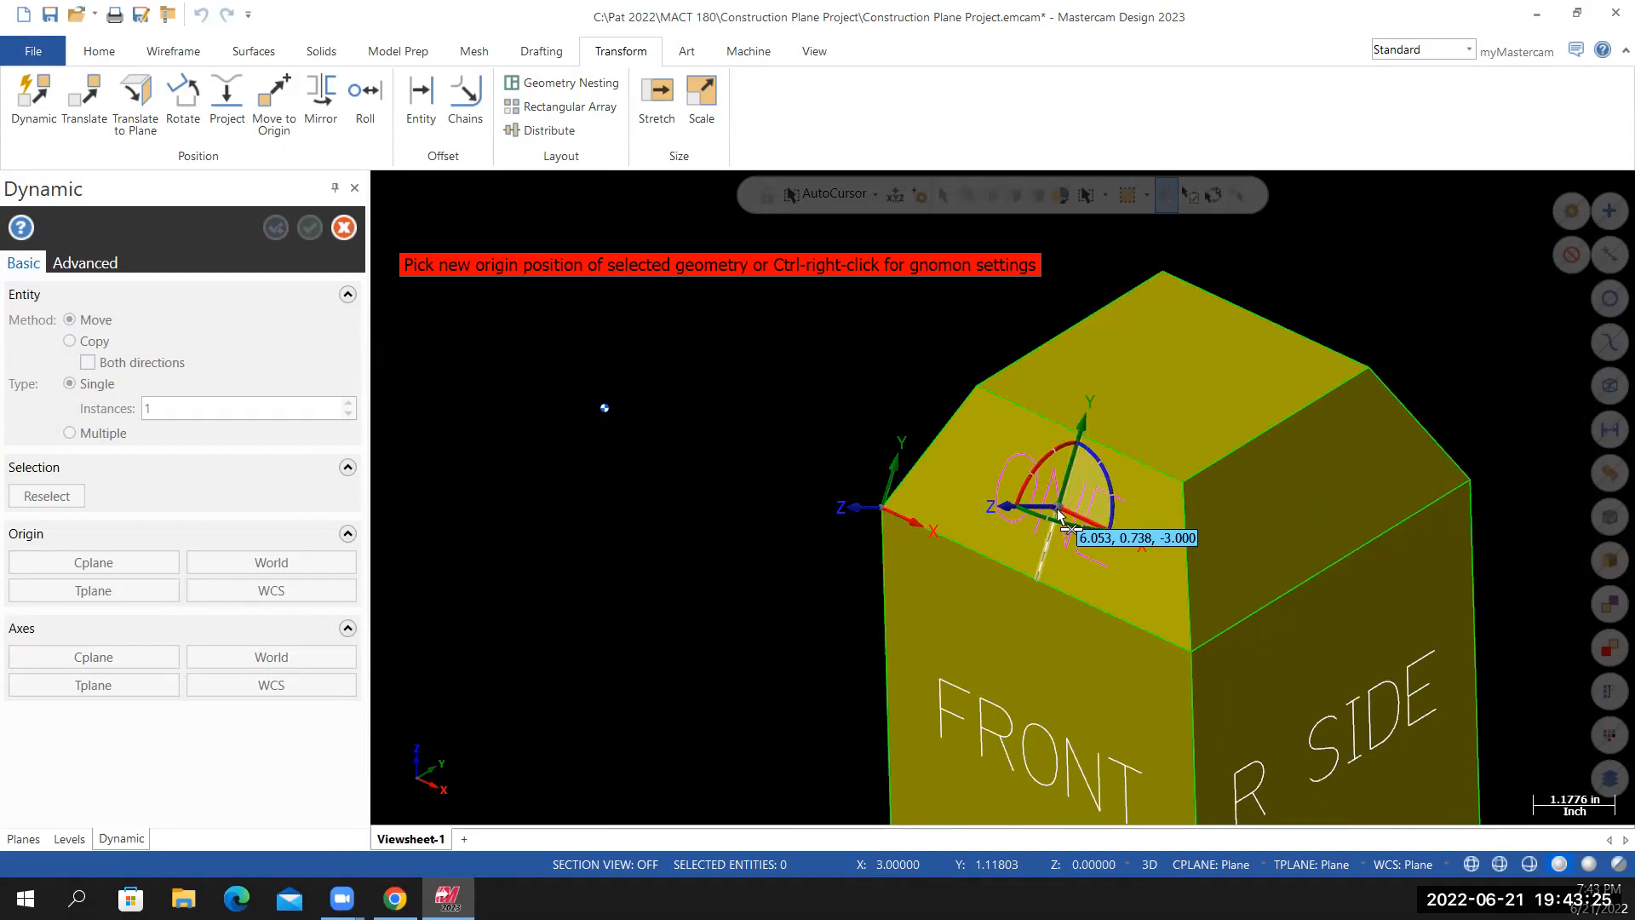
left_click(1060, 515)
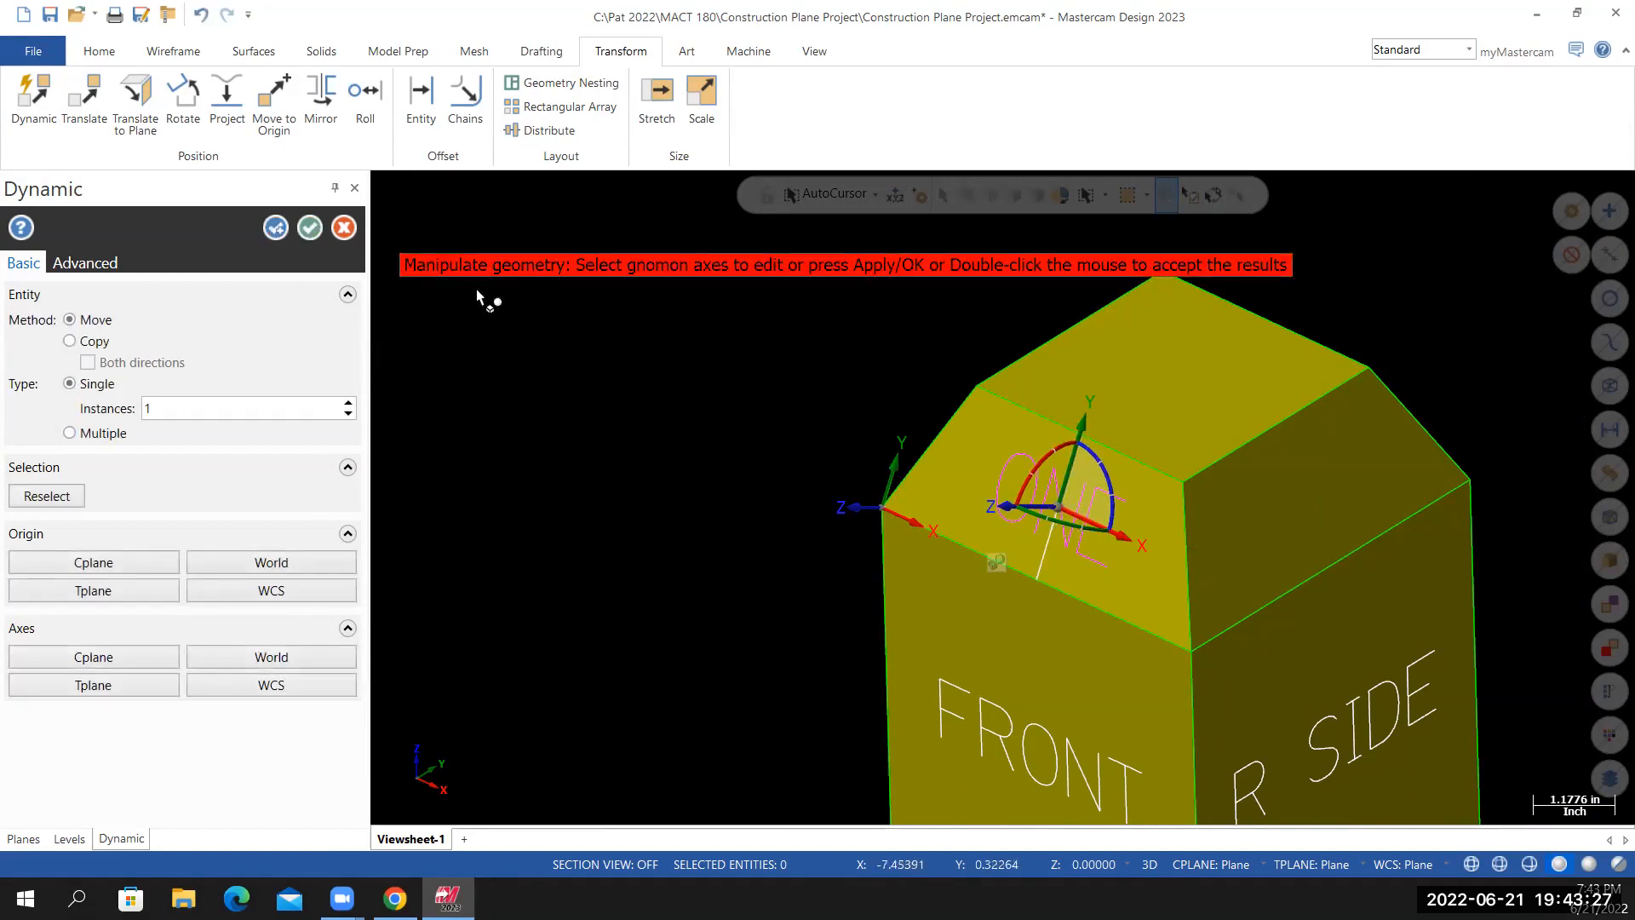
left_click(309, 228)
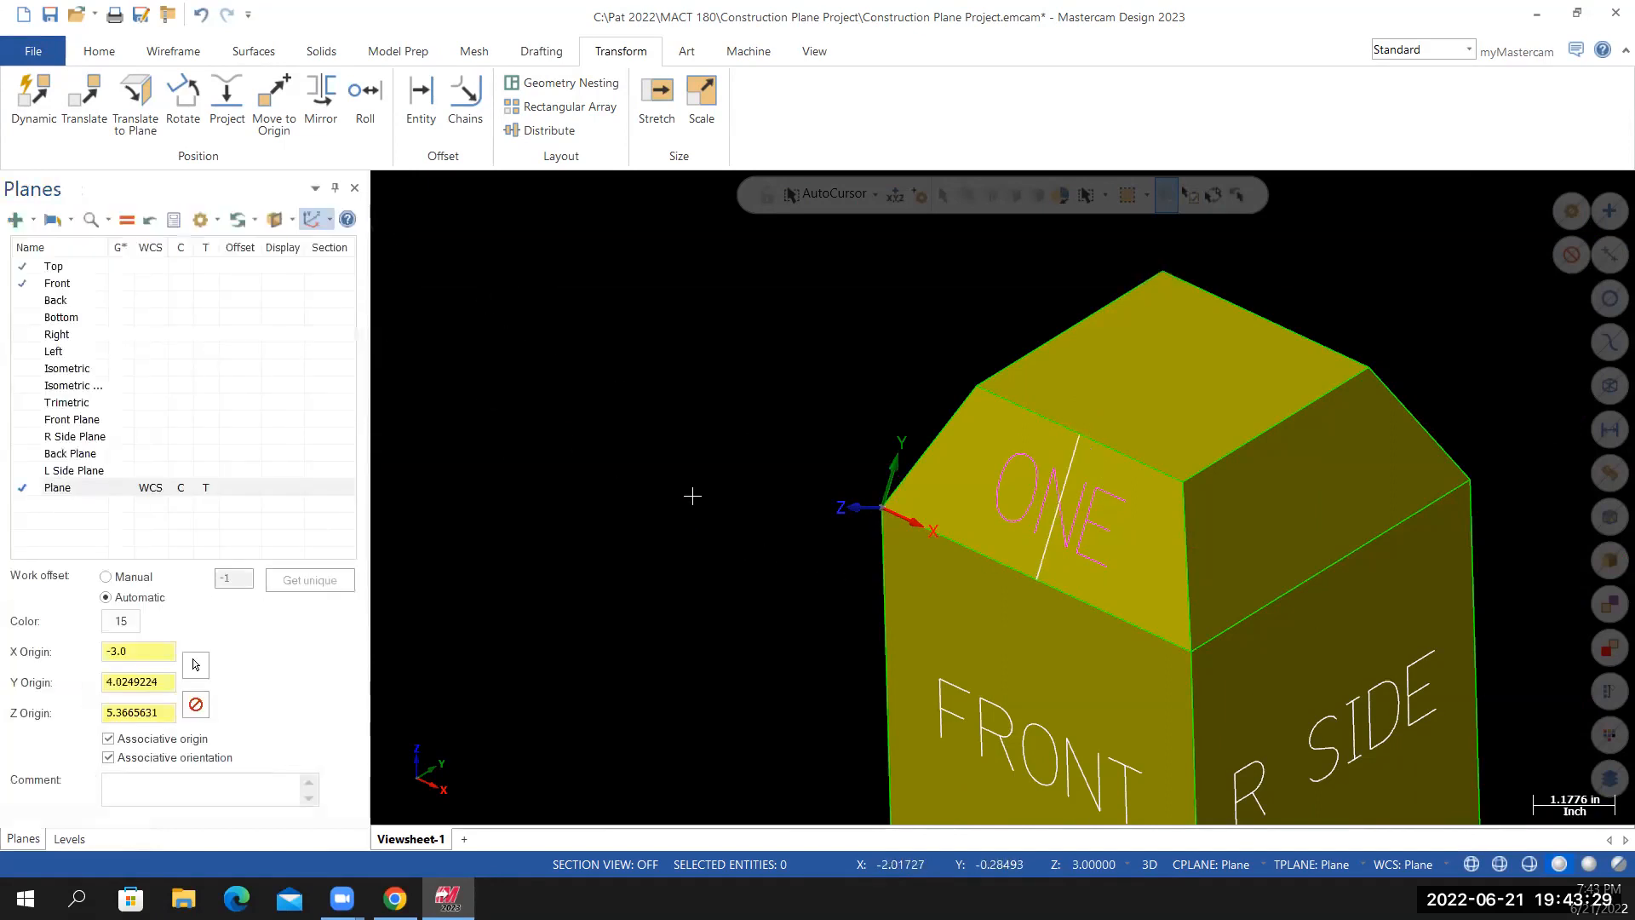
Delete the construction line across the sloped face and clear the transform result colors from the ONE letters
scroll(1192, 545, "up", 4)
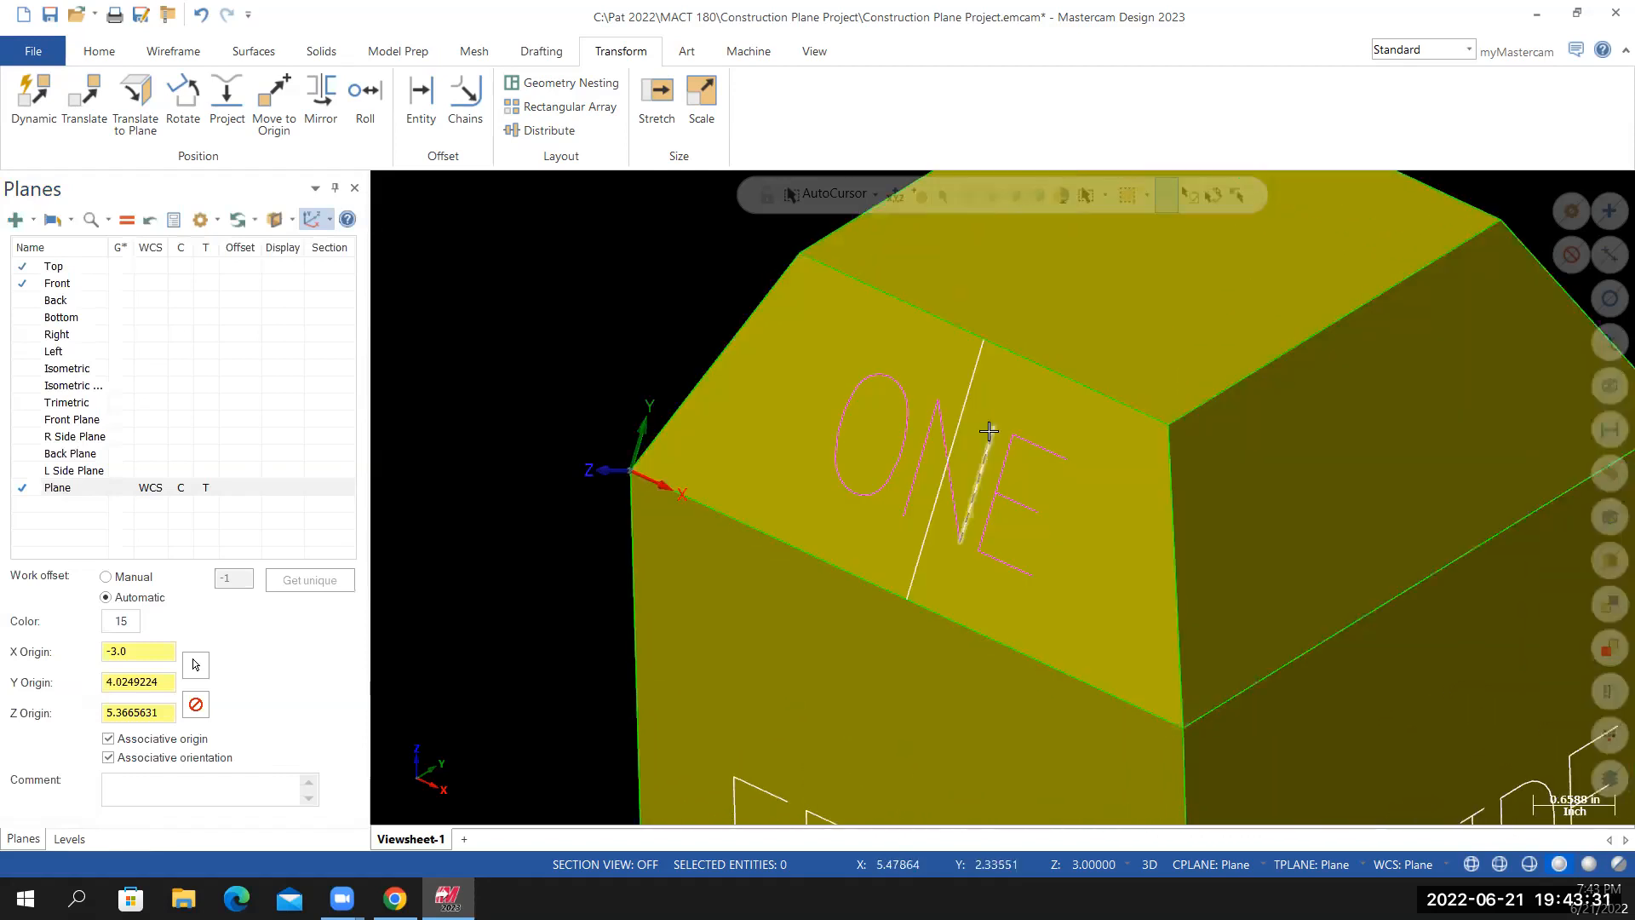
left_click(972, 381)
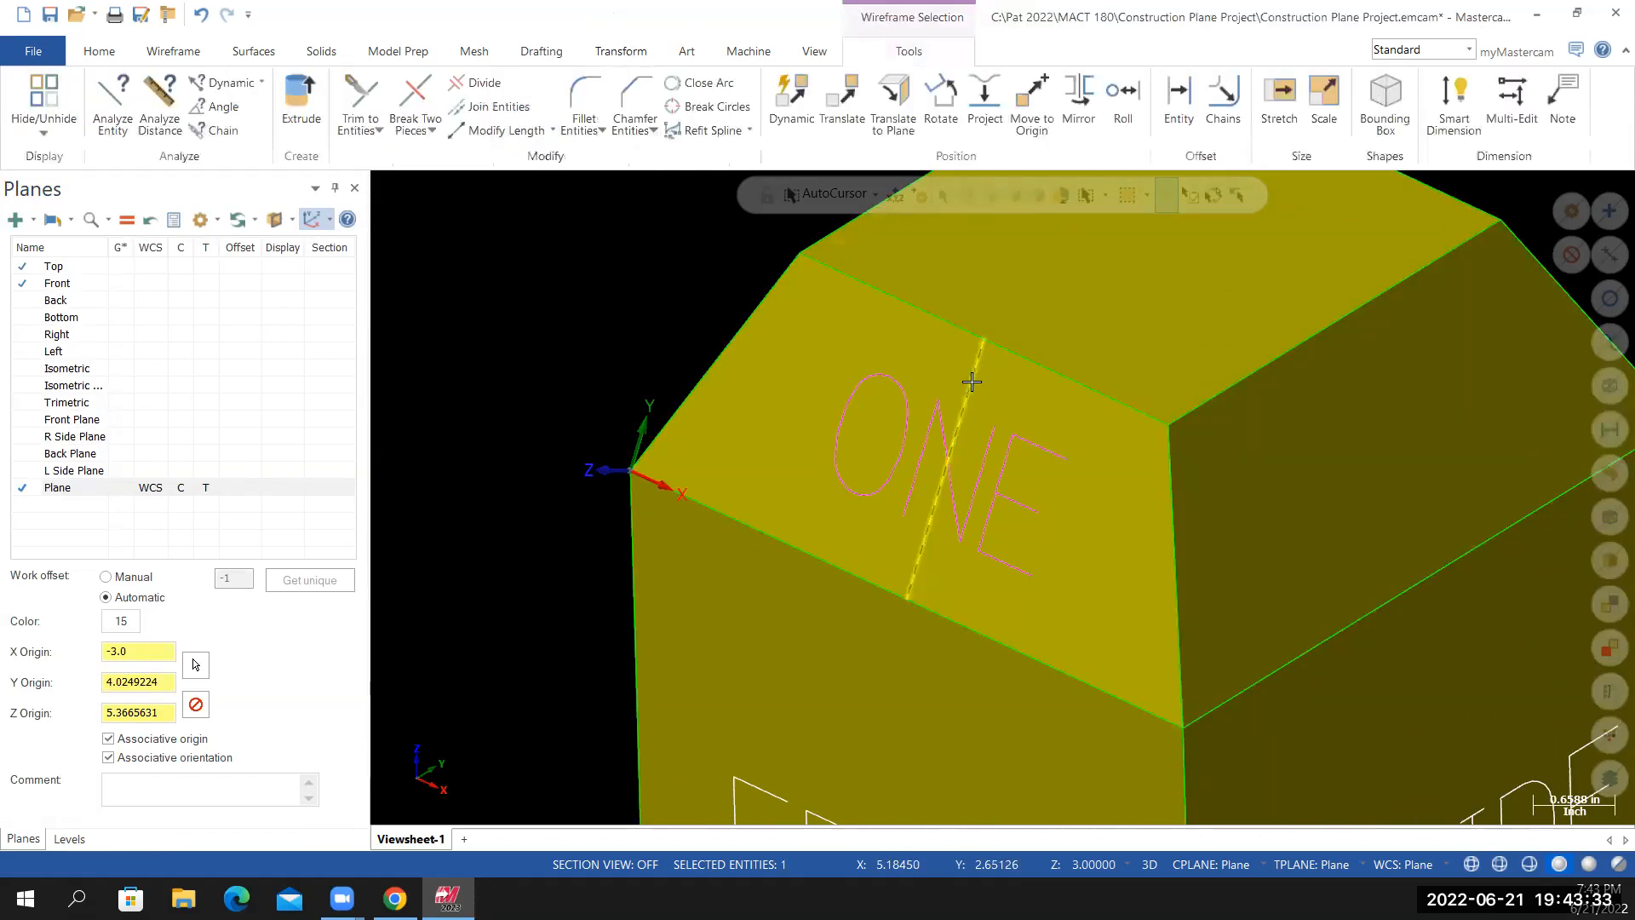
key("Delete")
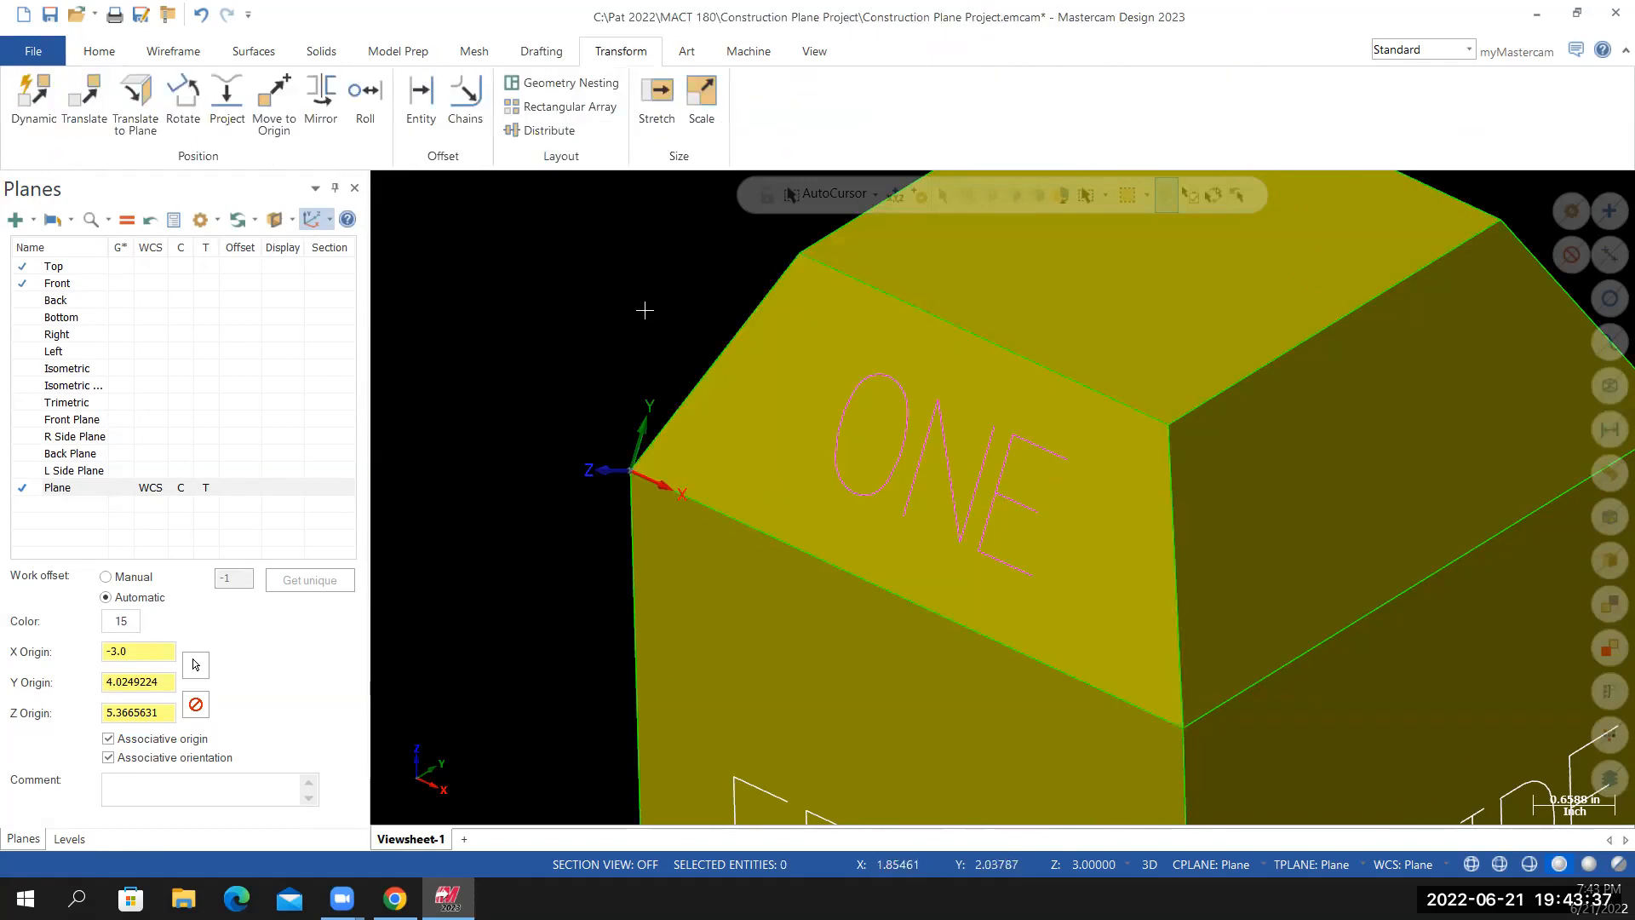
right_click(556, 246)
left_click(654, 221)
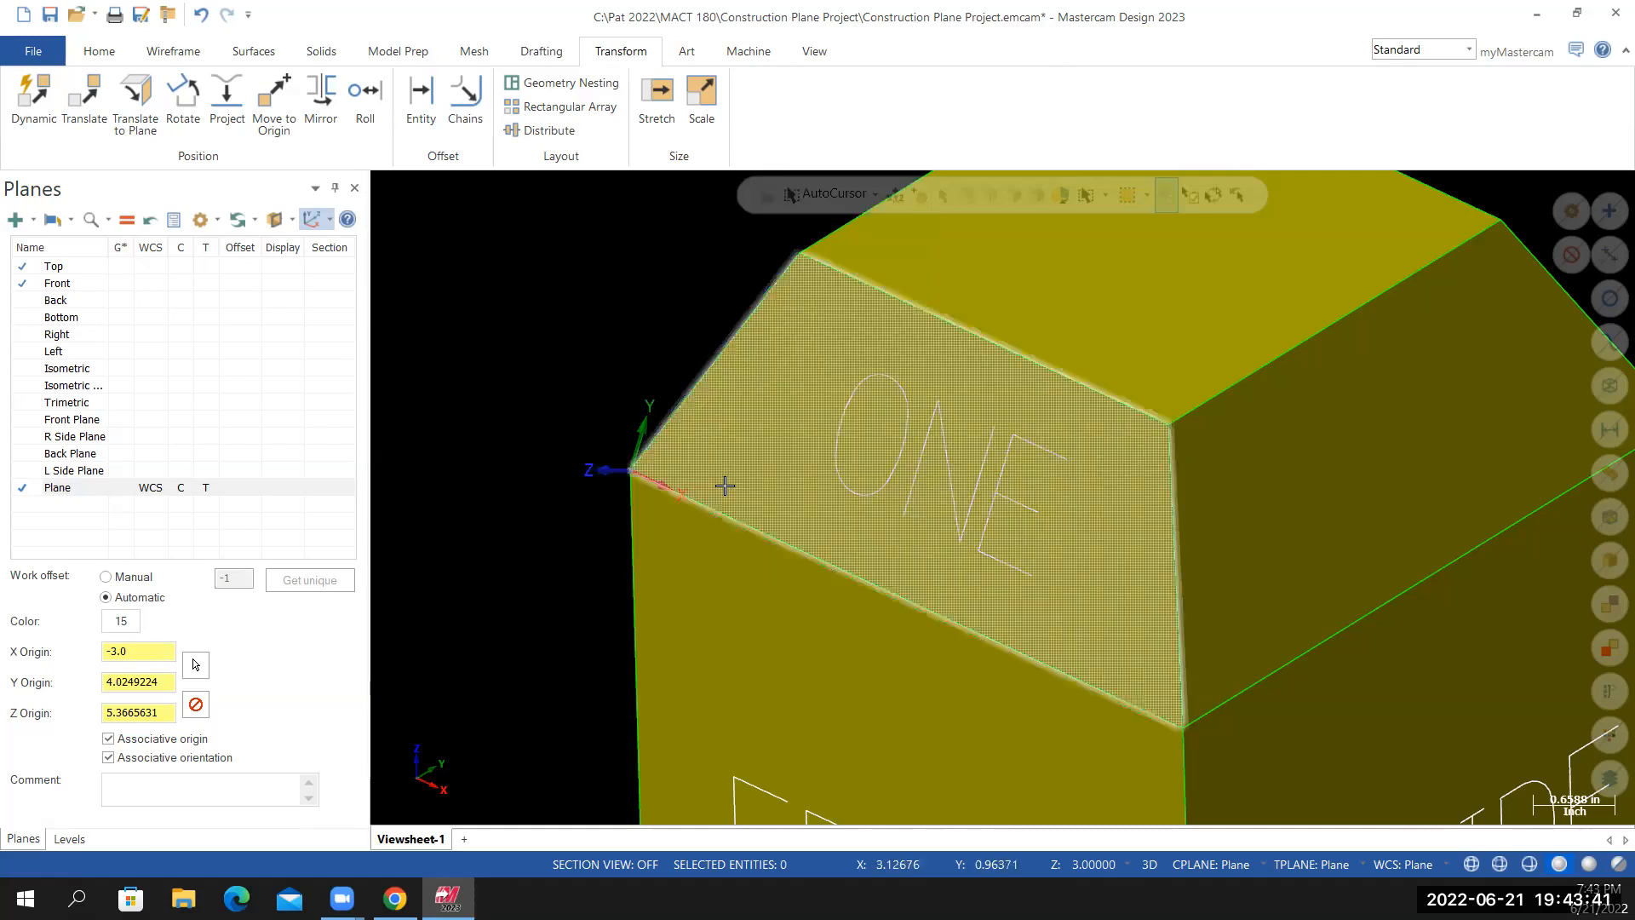
Switch to Chrome to examine the reference image of the part rotated 90°, and return to Mastercam
scroll(724, 480, "down", 4)
scroll(849, 529, "down", 2)
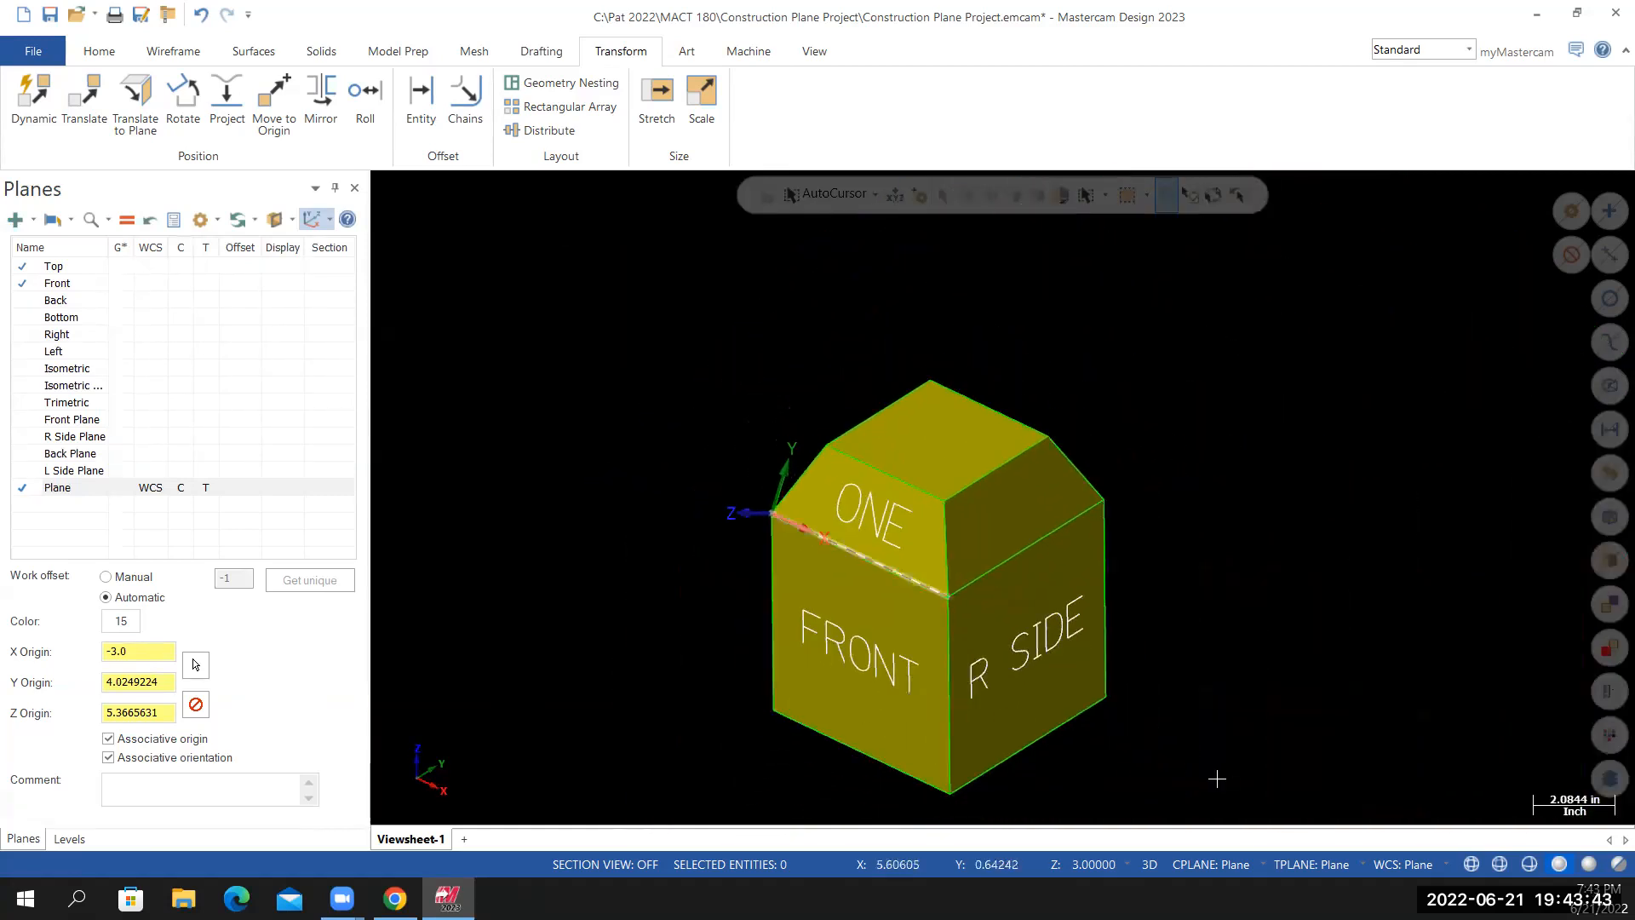
scroll(1216, 758, "up", 2)
left_click(395, 898)
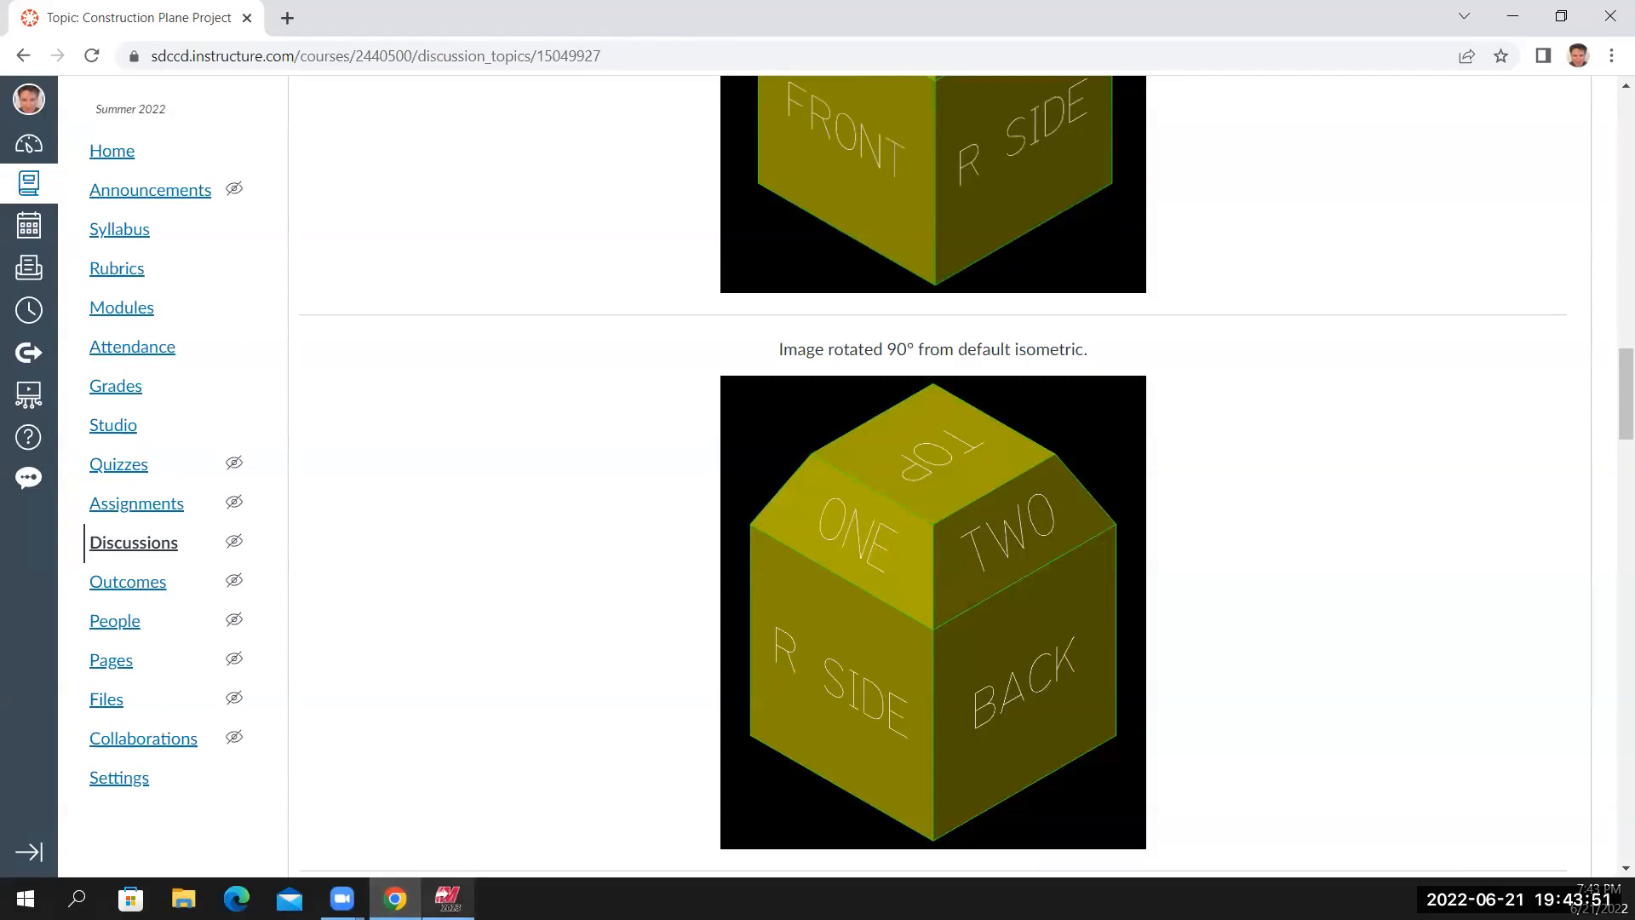
left_click(447, 899)
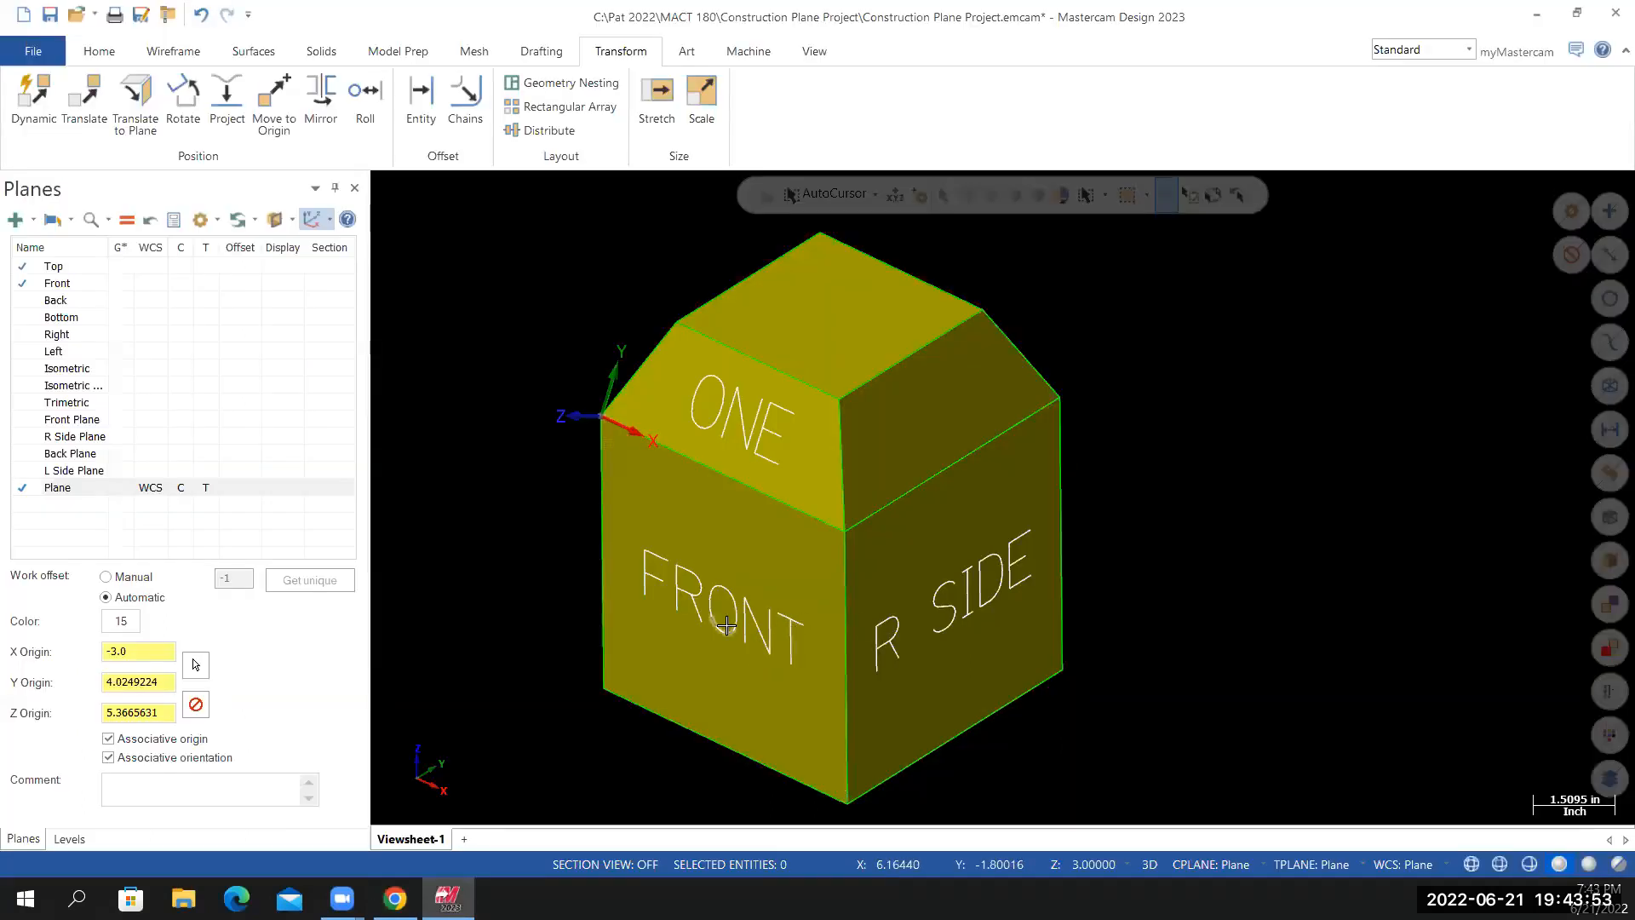
Make level 15, Two, the active level
left_click(67, 841)
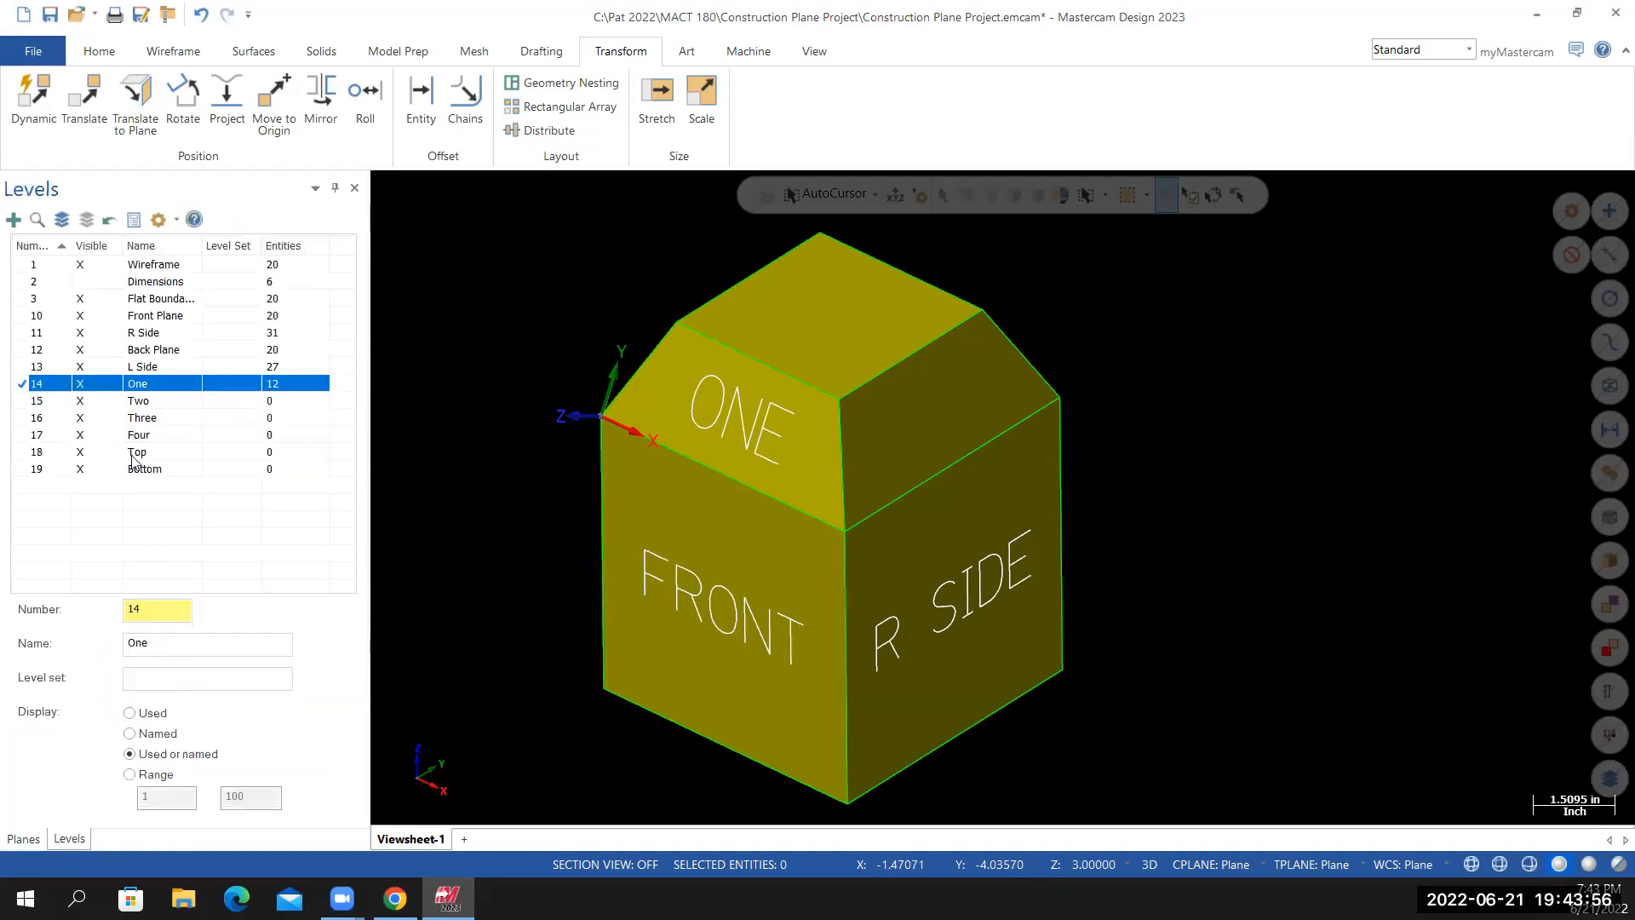
left_click(32, 400)
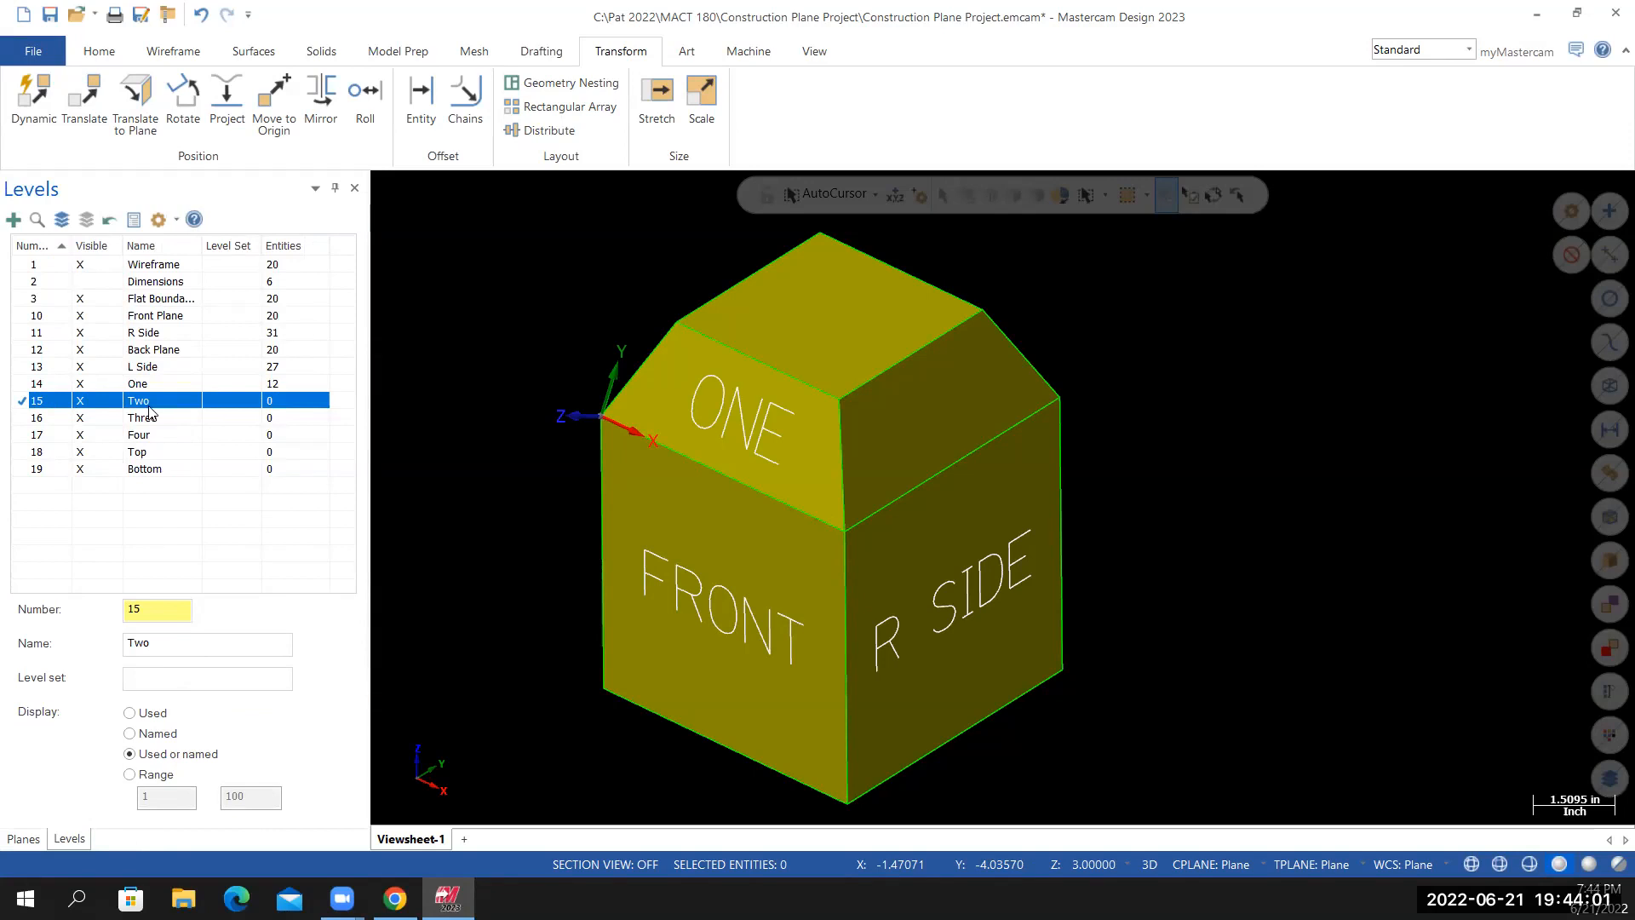
Start a new plane from geometry on the sloped face above R SIDE, accepting plane solution 1 of 8 with Y pointing up the slope
left_click(25, 840)
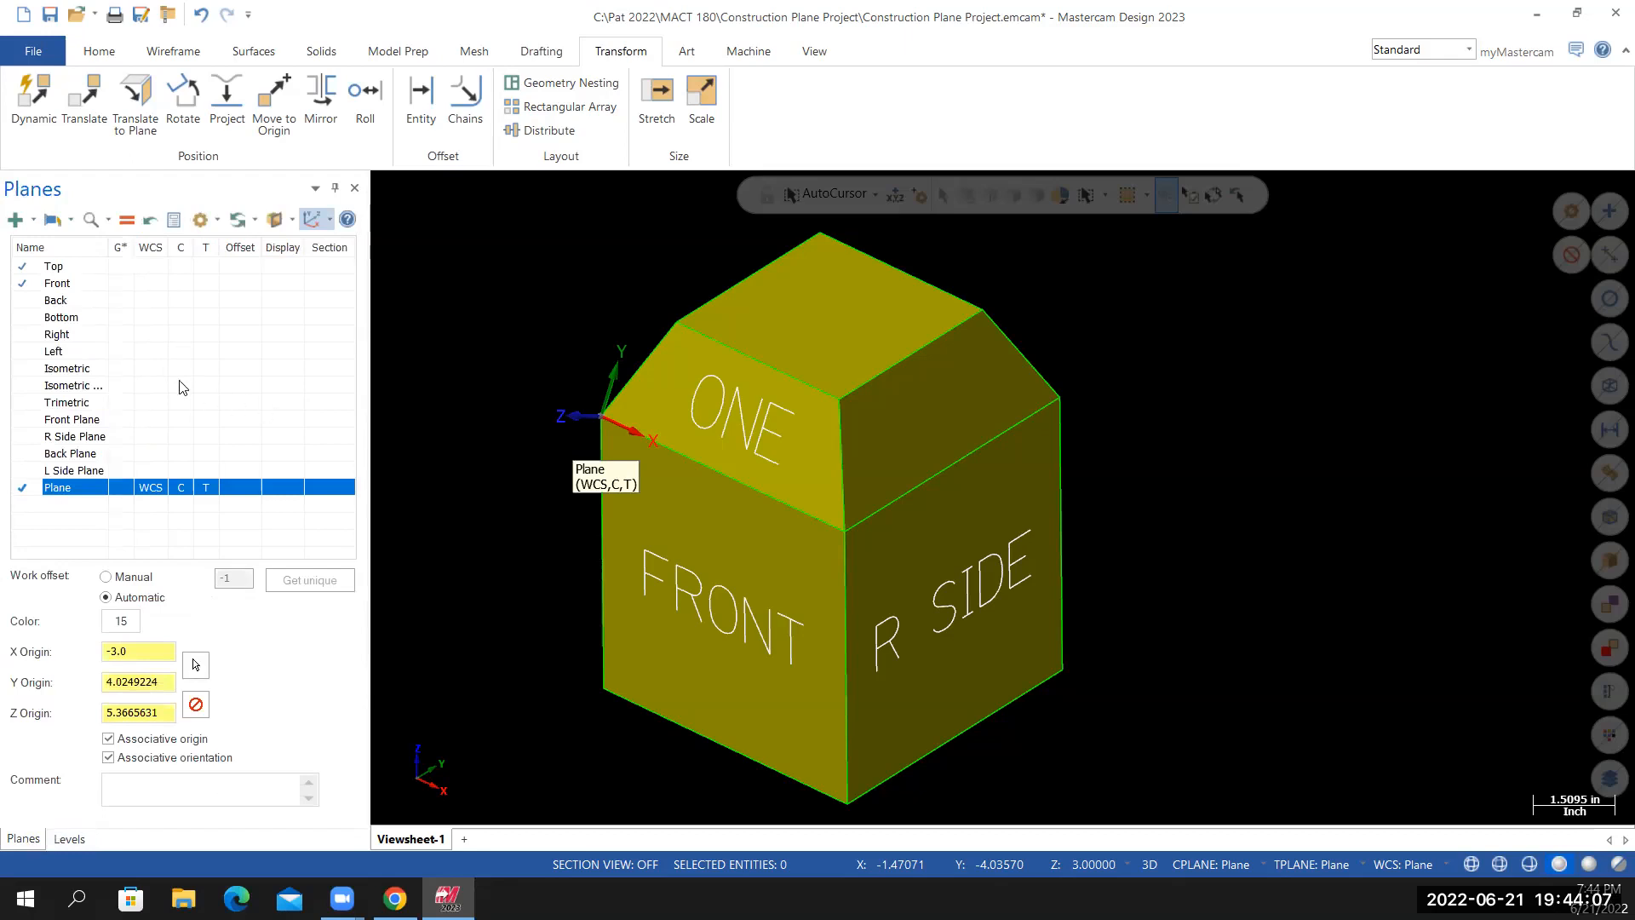
left_click(15, 220)
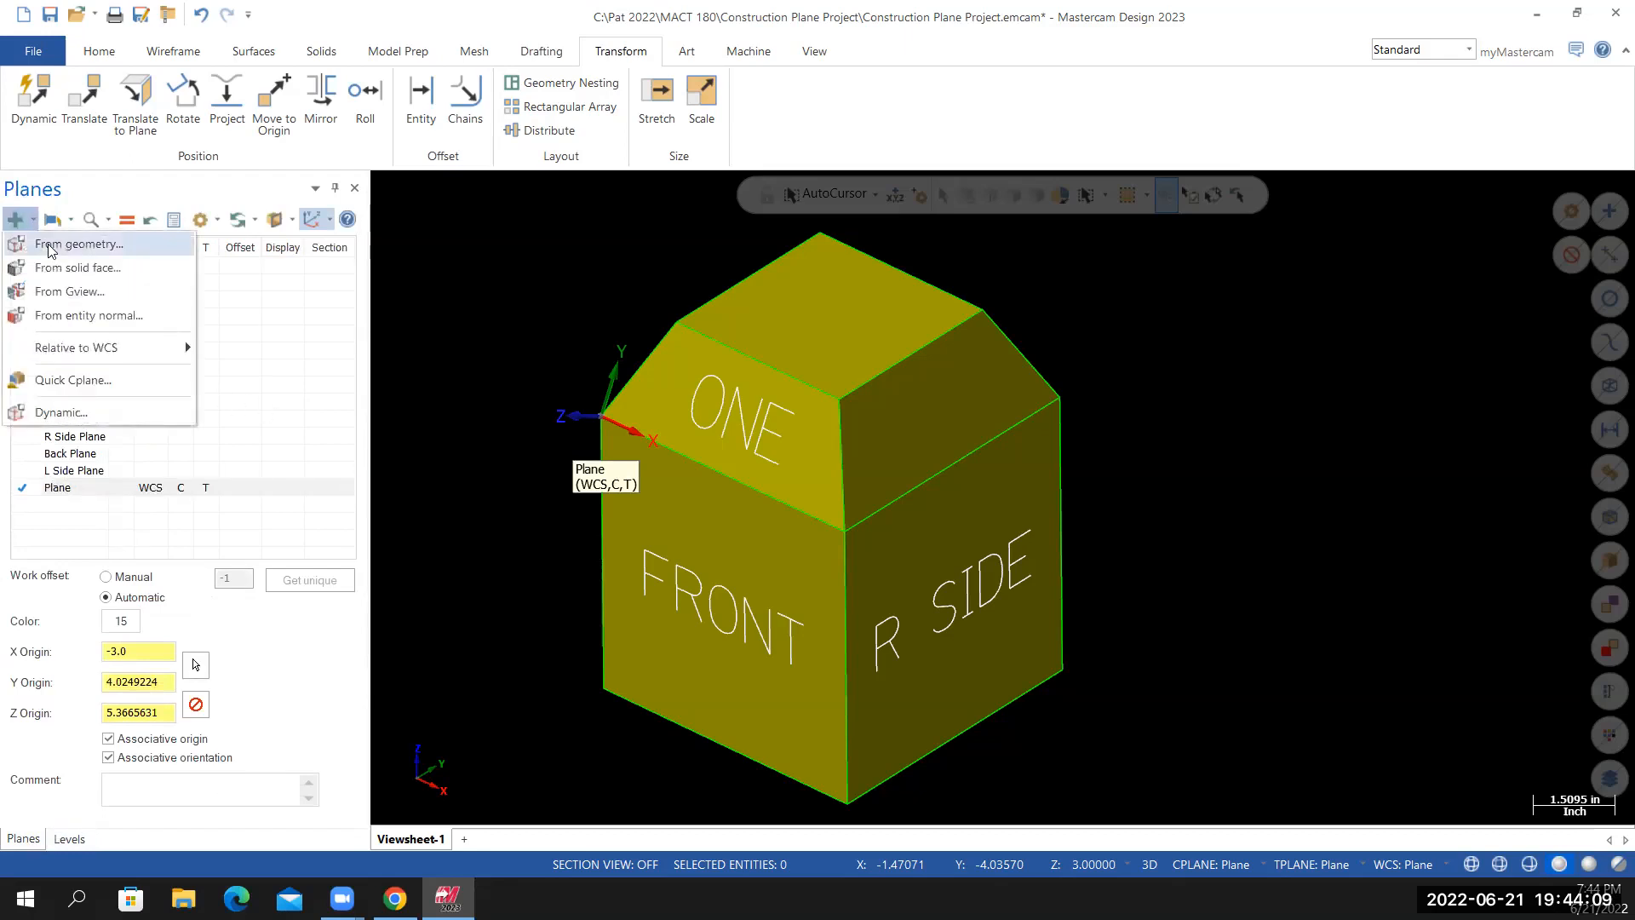
left_click(50, 245)
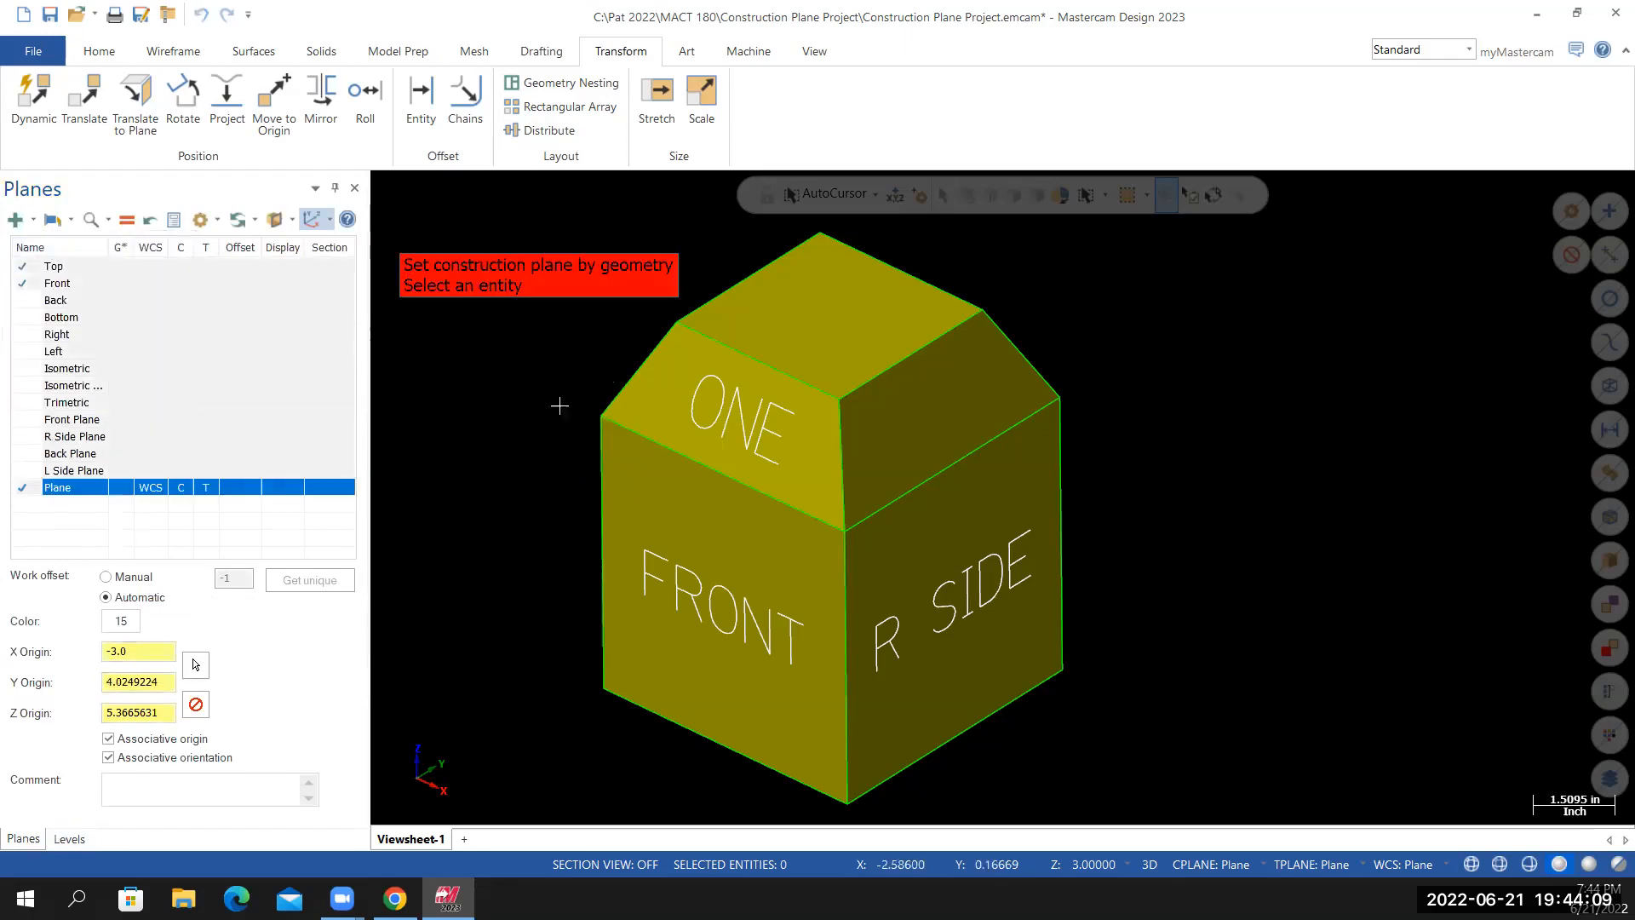
left_click(913, 441)
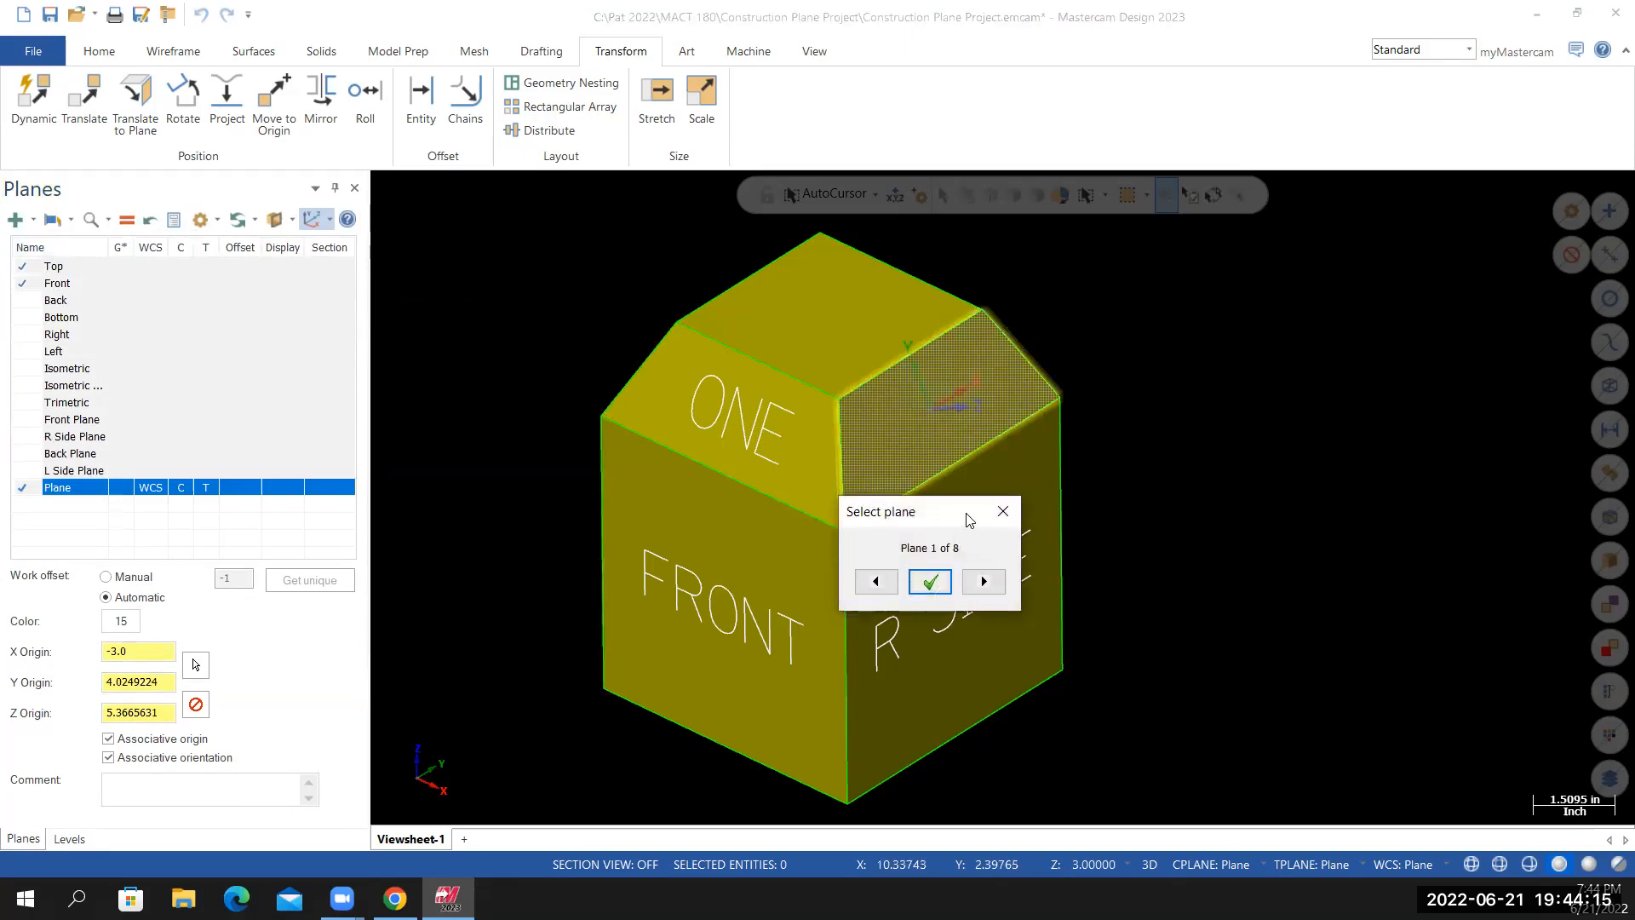
left_click_drag(968, 520, 1264, 384)
middle_click_drag(1190, 540, 882, 601)
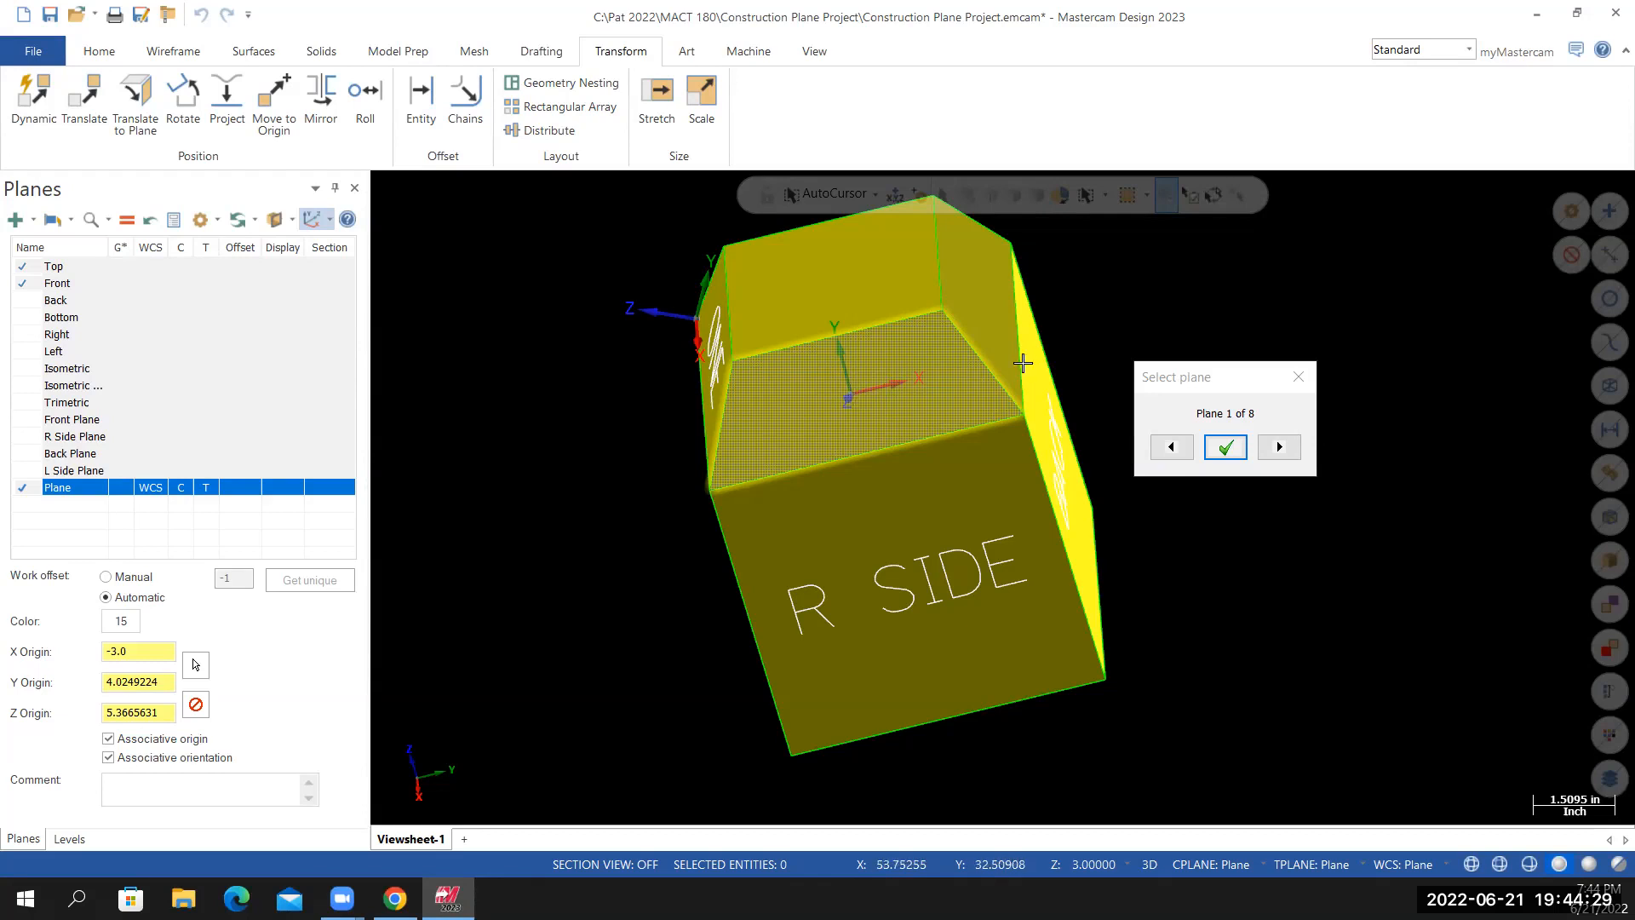
left_click(1279, 448)
left_click(1279, 448)
left_click(1278, 450)
left_click(1279, 450)
left_click(1279, 449)
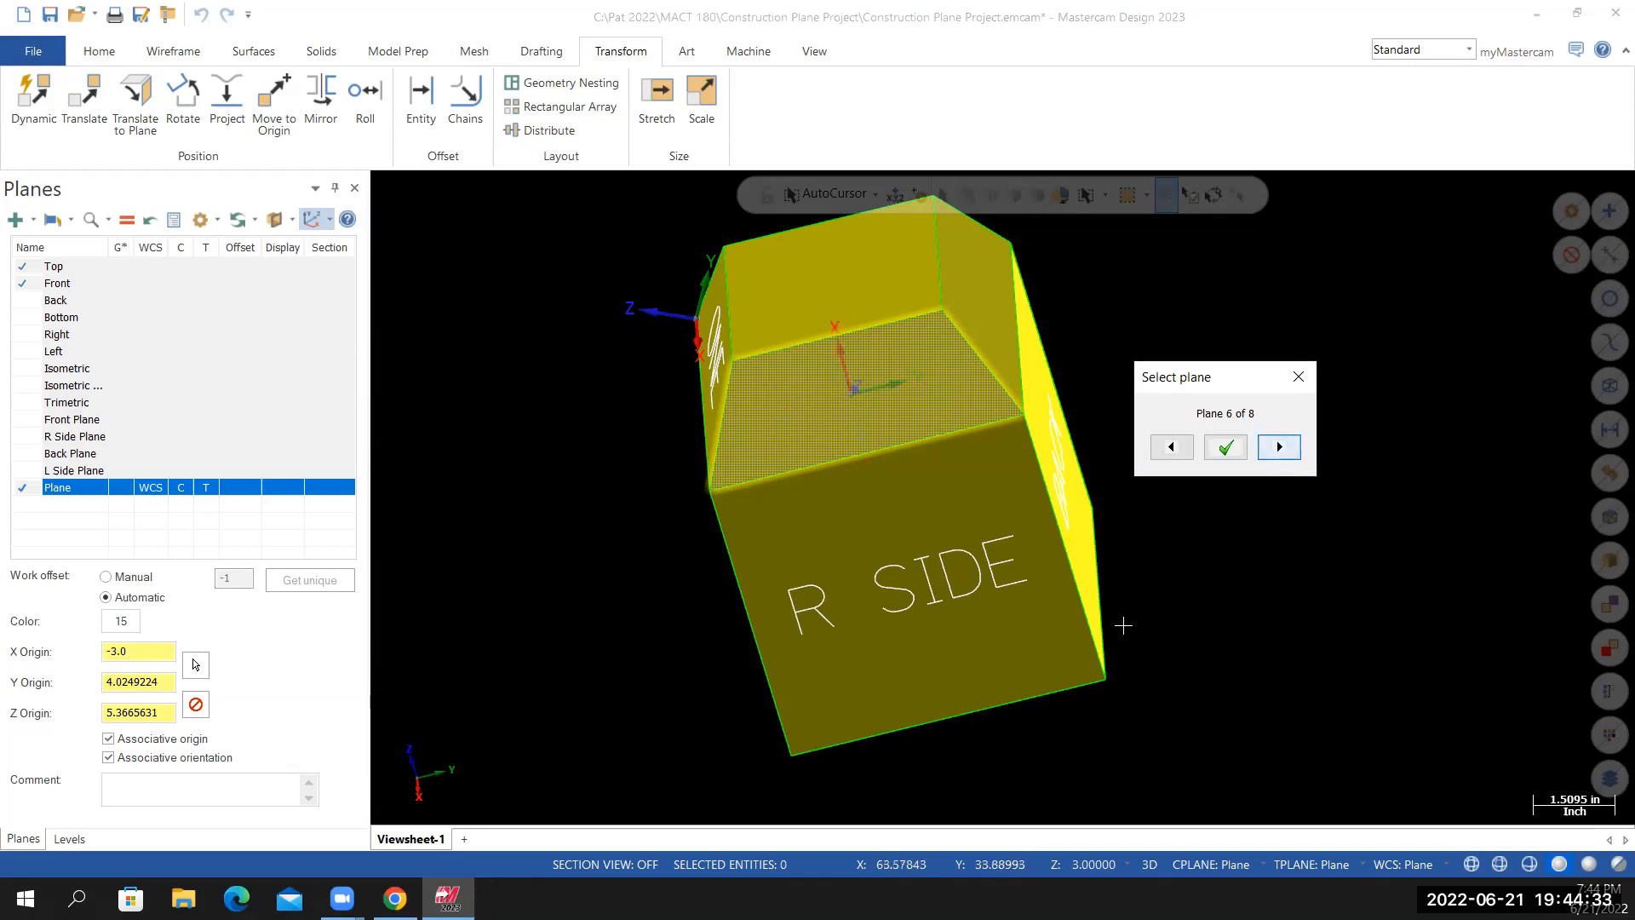
left_click(1280, 448)
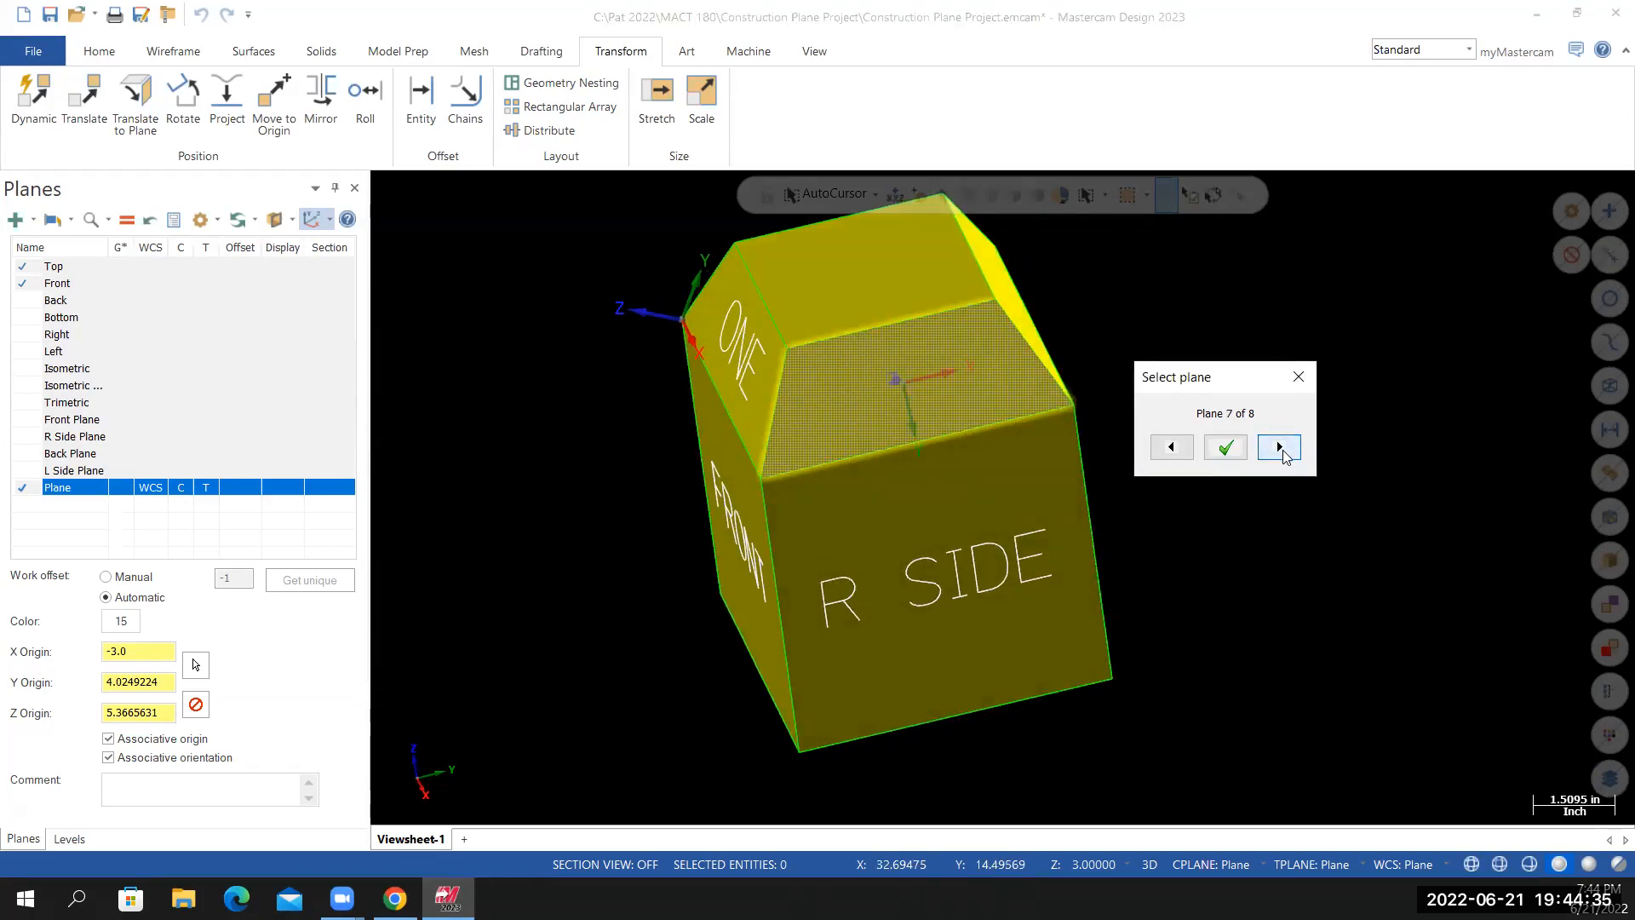
left_click(1282, 449)
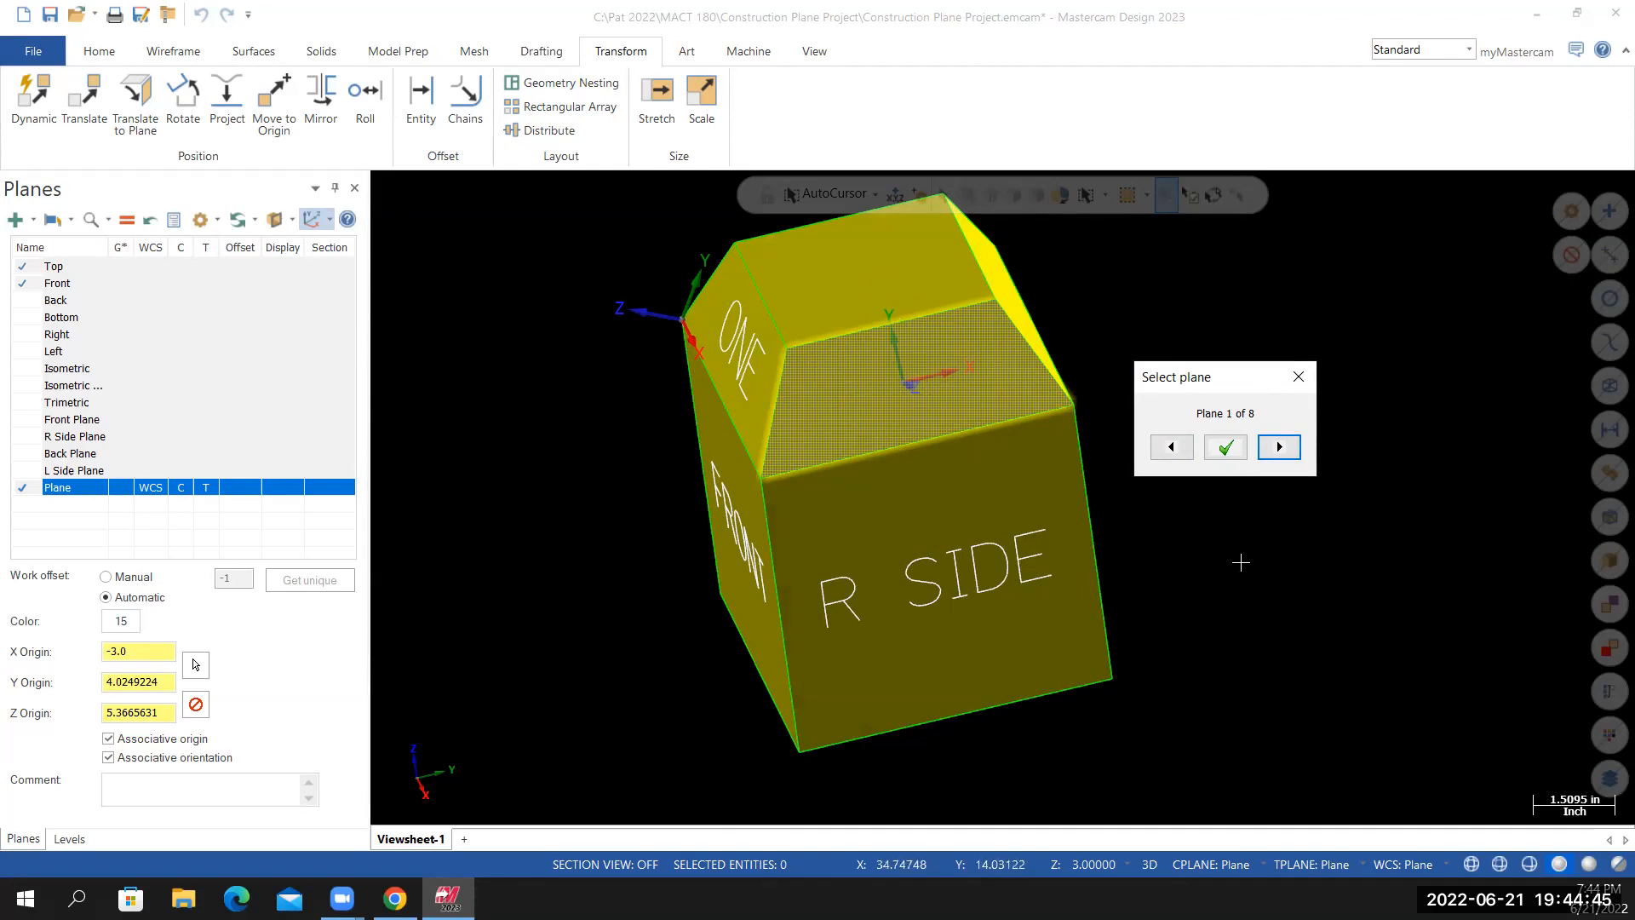
left_click(1225, 448)
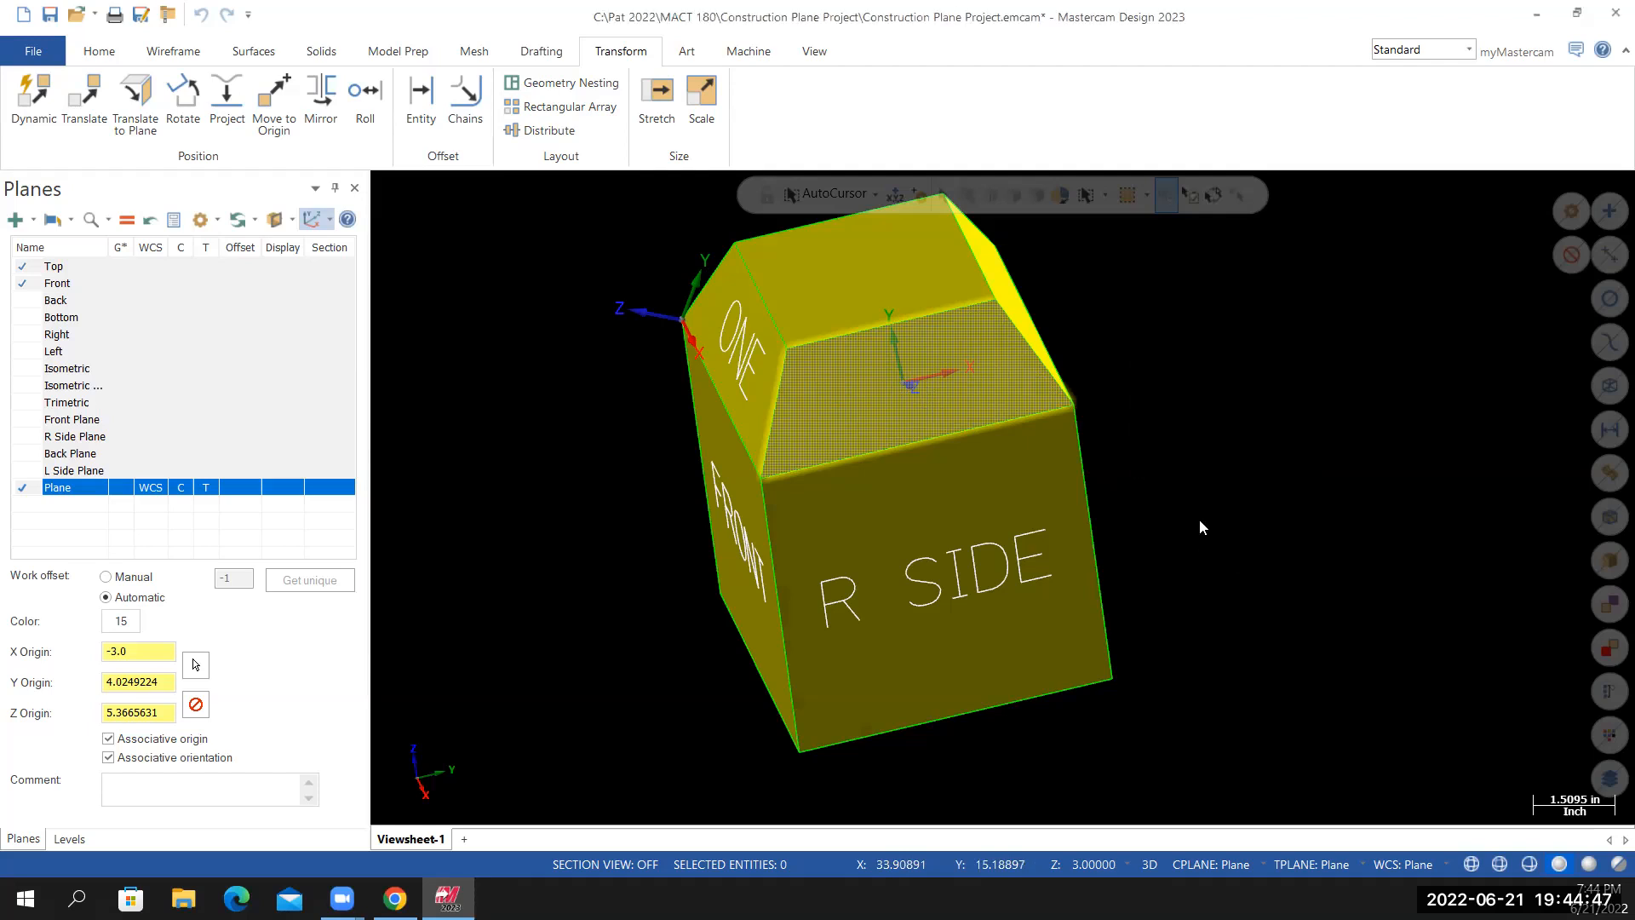
Name the new plane Two Plane and set its origin at the sloped face's lower corner nearest the FRONT face
mouse_move(1193, 477)
middle_mouse_down()
mouse_move(1288, 506)
mouse_move(1318, 537)
mouse_move(1274, 478)
mouse_move(1151, 481)
mouse_move(1211, 505)
mouse_move(1187, 502)
middle_mouse_up()
left_click(94, 326)
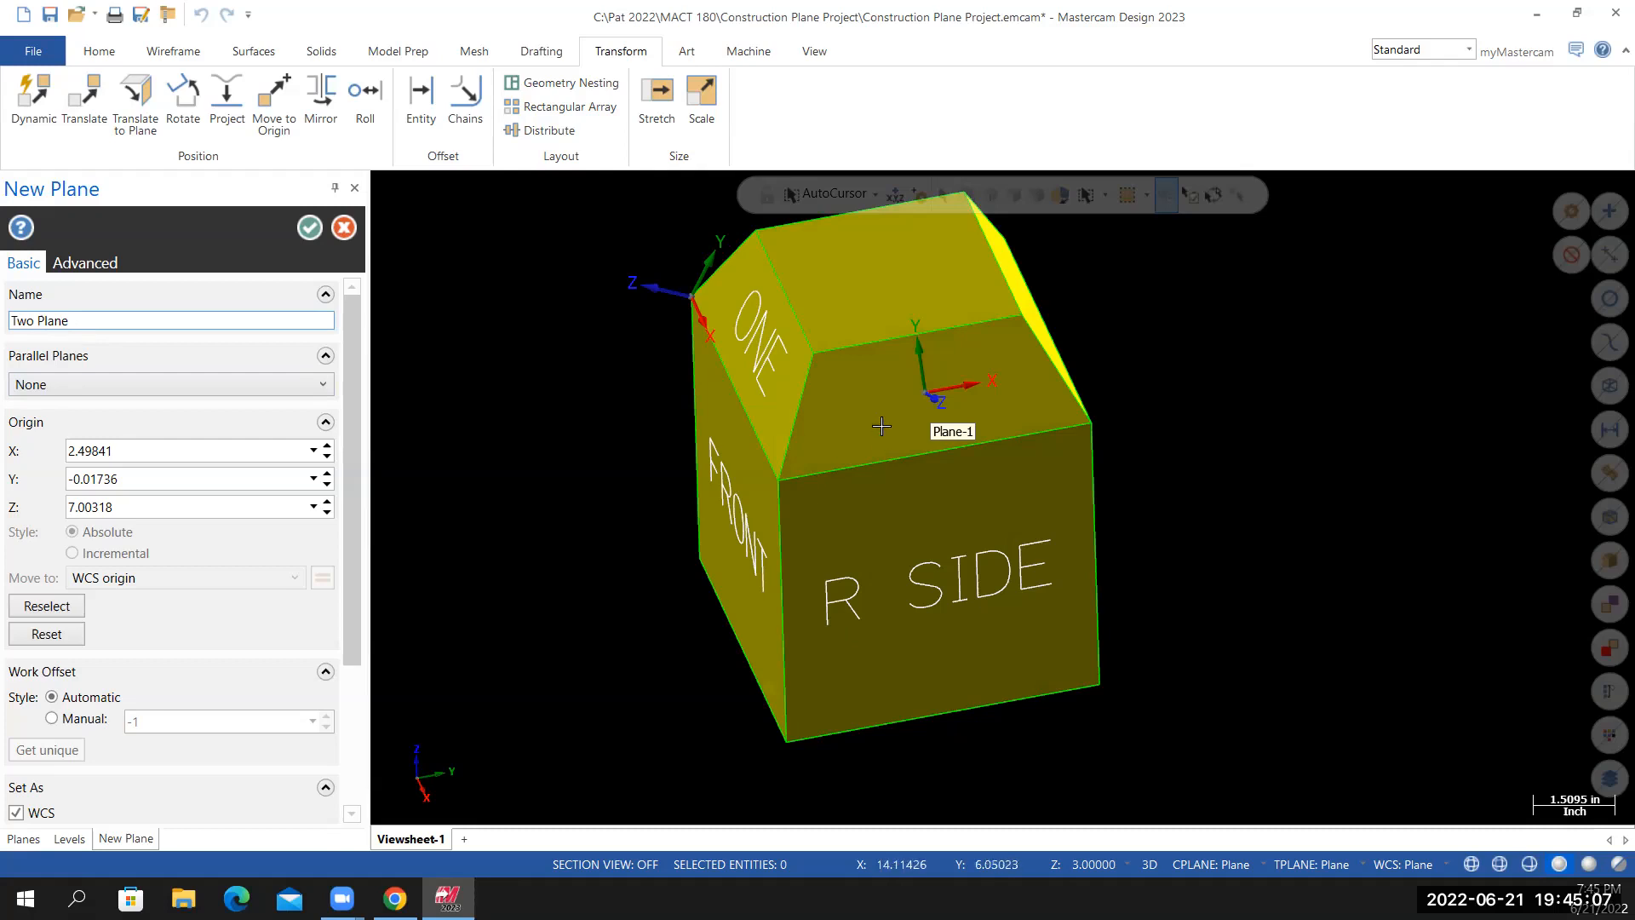
left_click(52, 613)
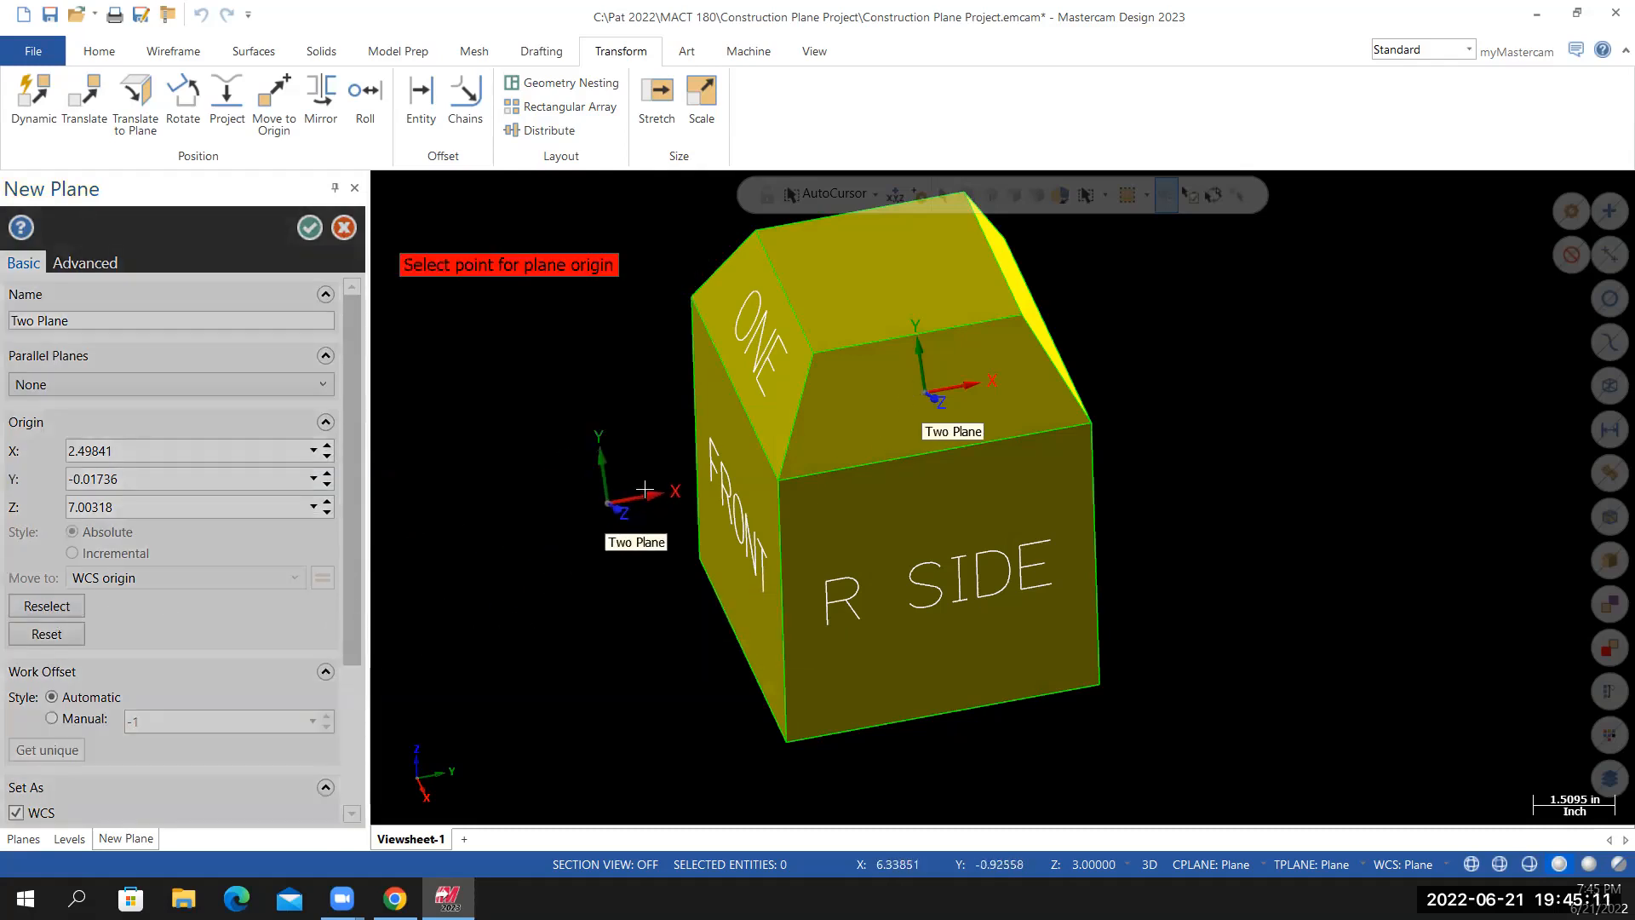
left_click(778, 479)
middle_click_drag(646, 608, 408, 535)
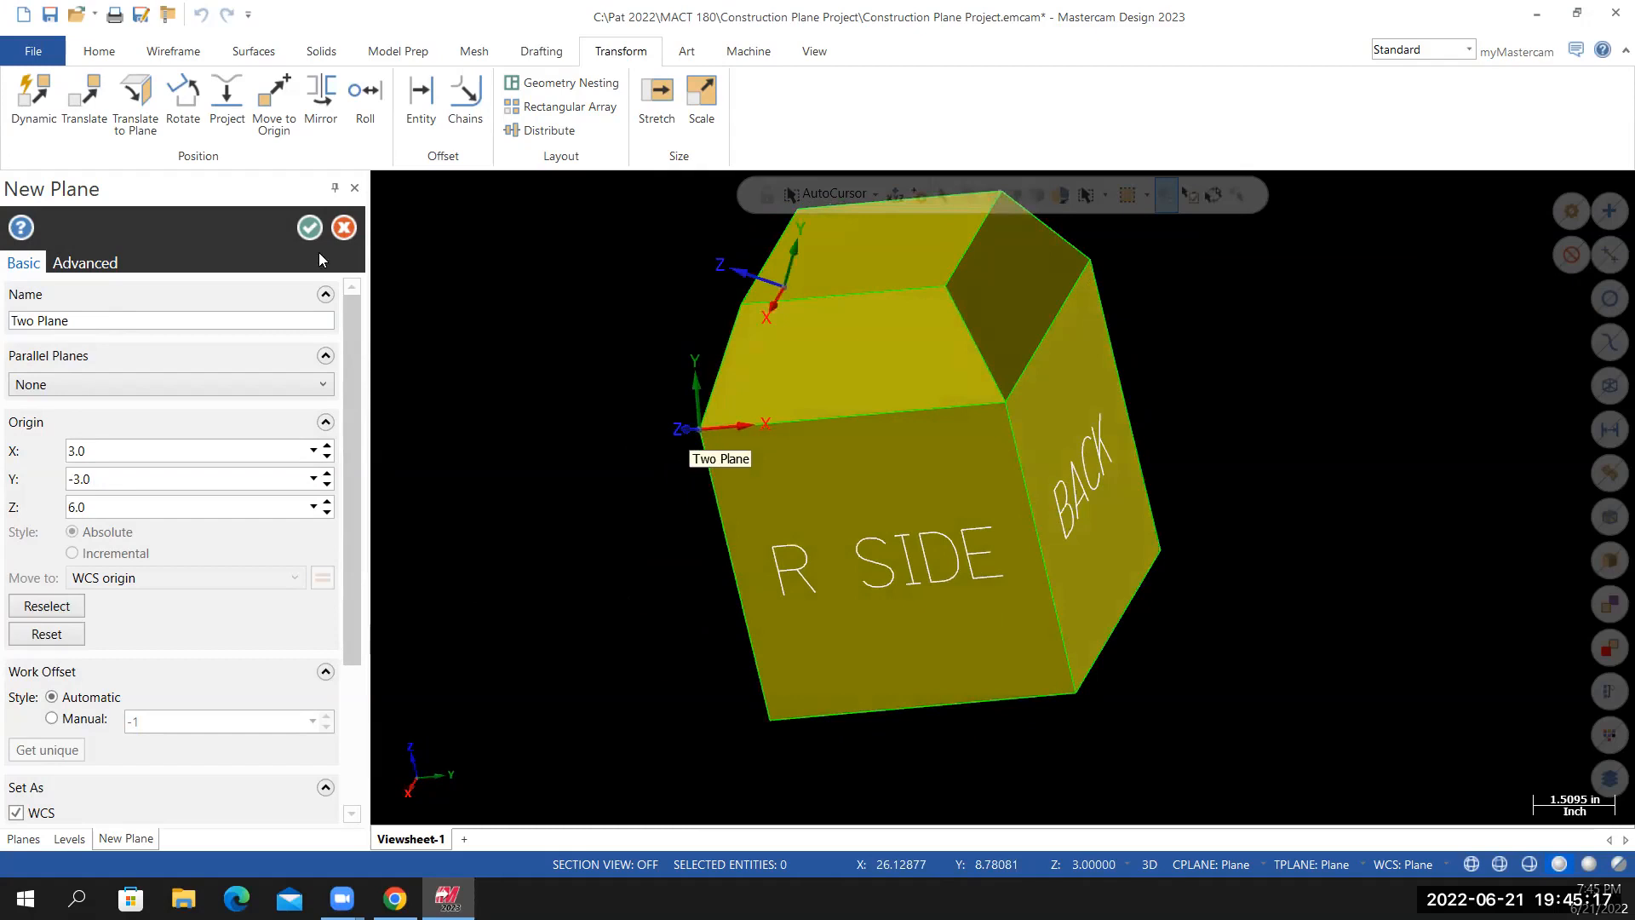
left_click(308, 232)
Draw a construction line across the sloped face from the midpoint of its upper edge to the midpoint of its lower edge
middle_click_drag(1246, 519, 1303, 540)
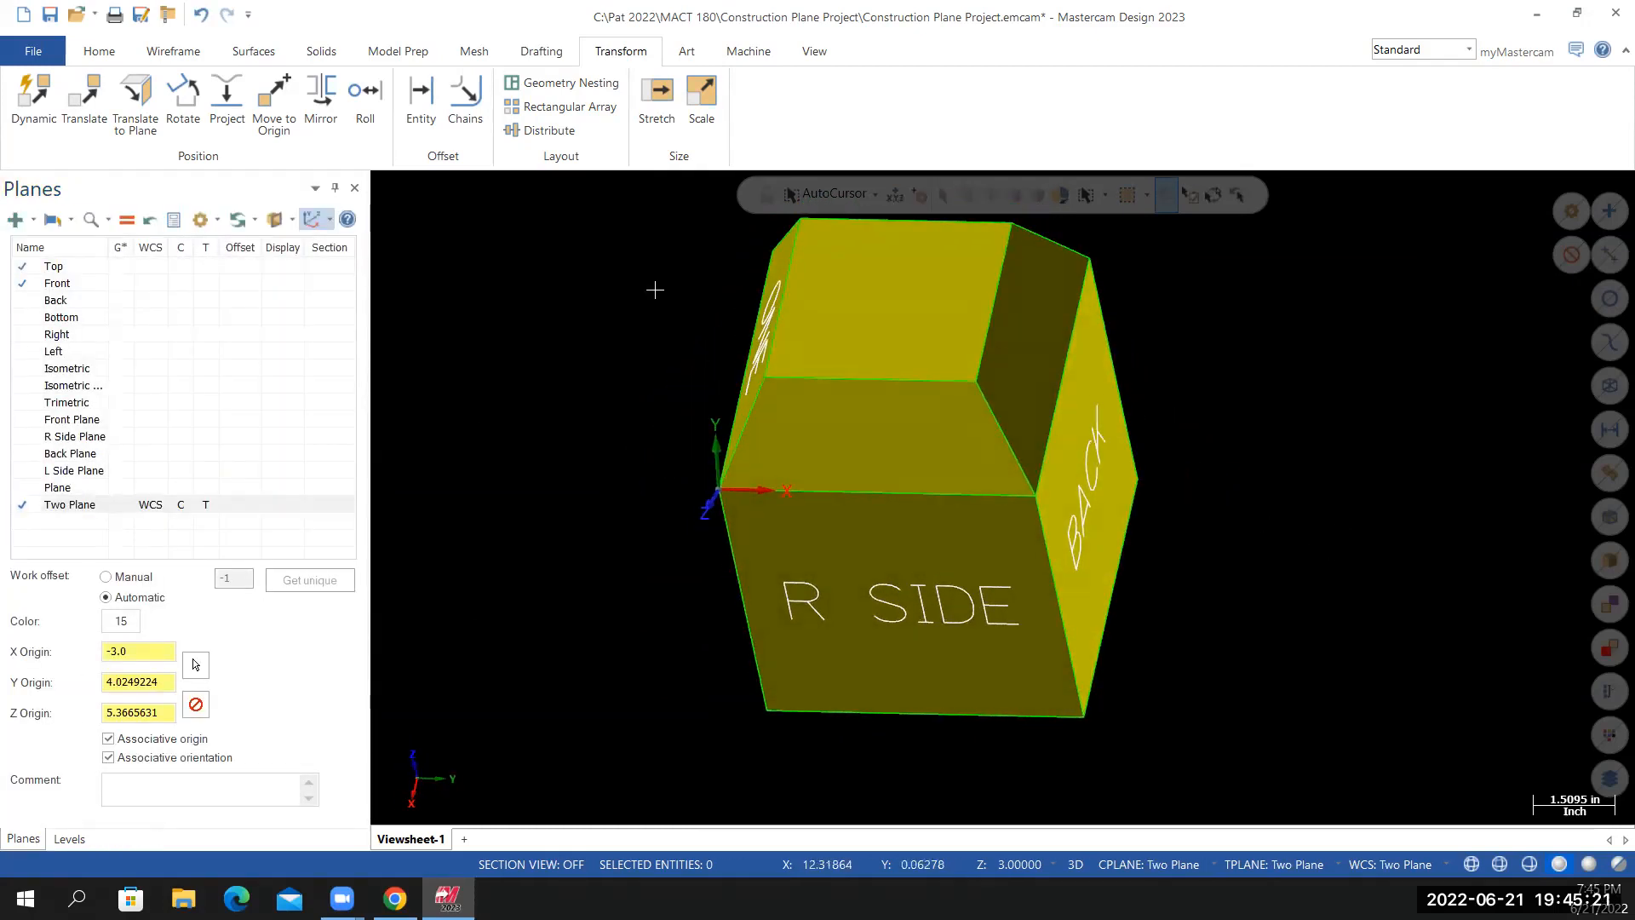
left_click(173, 51)
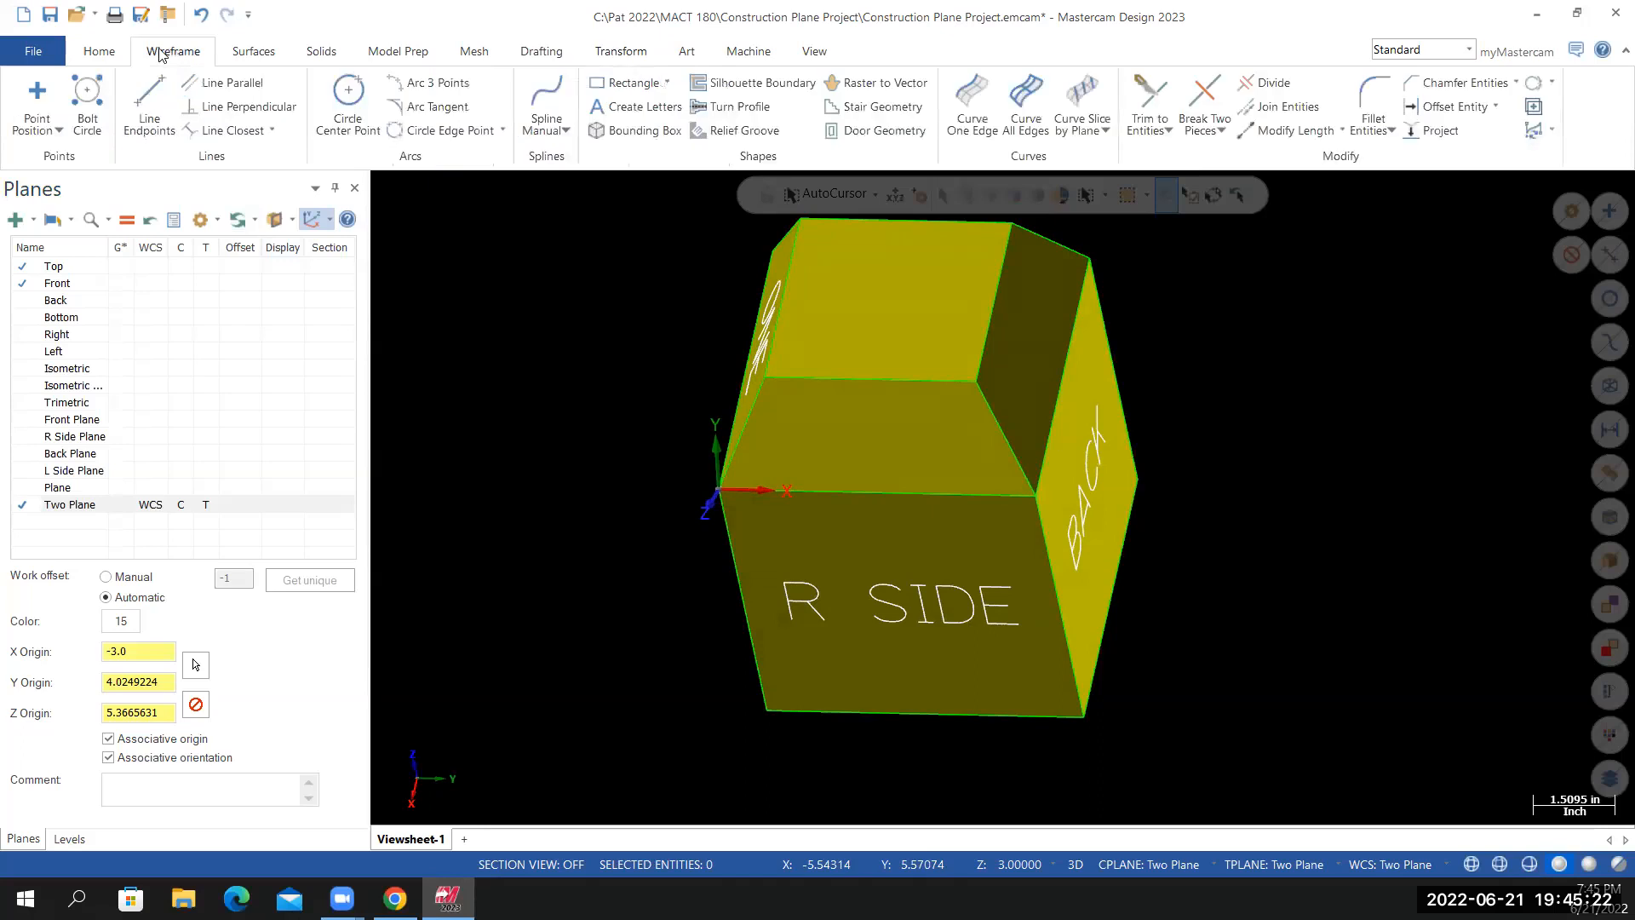
left_click(145, 101)
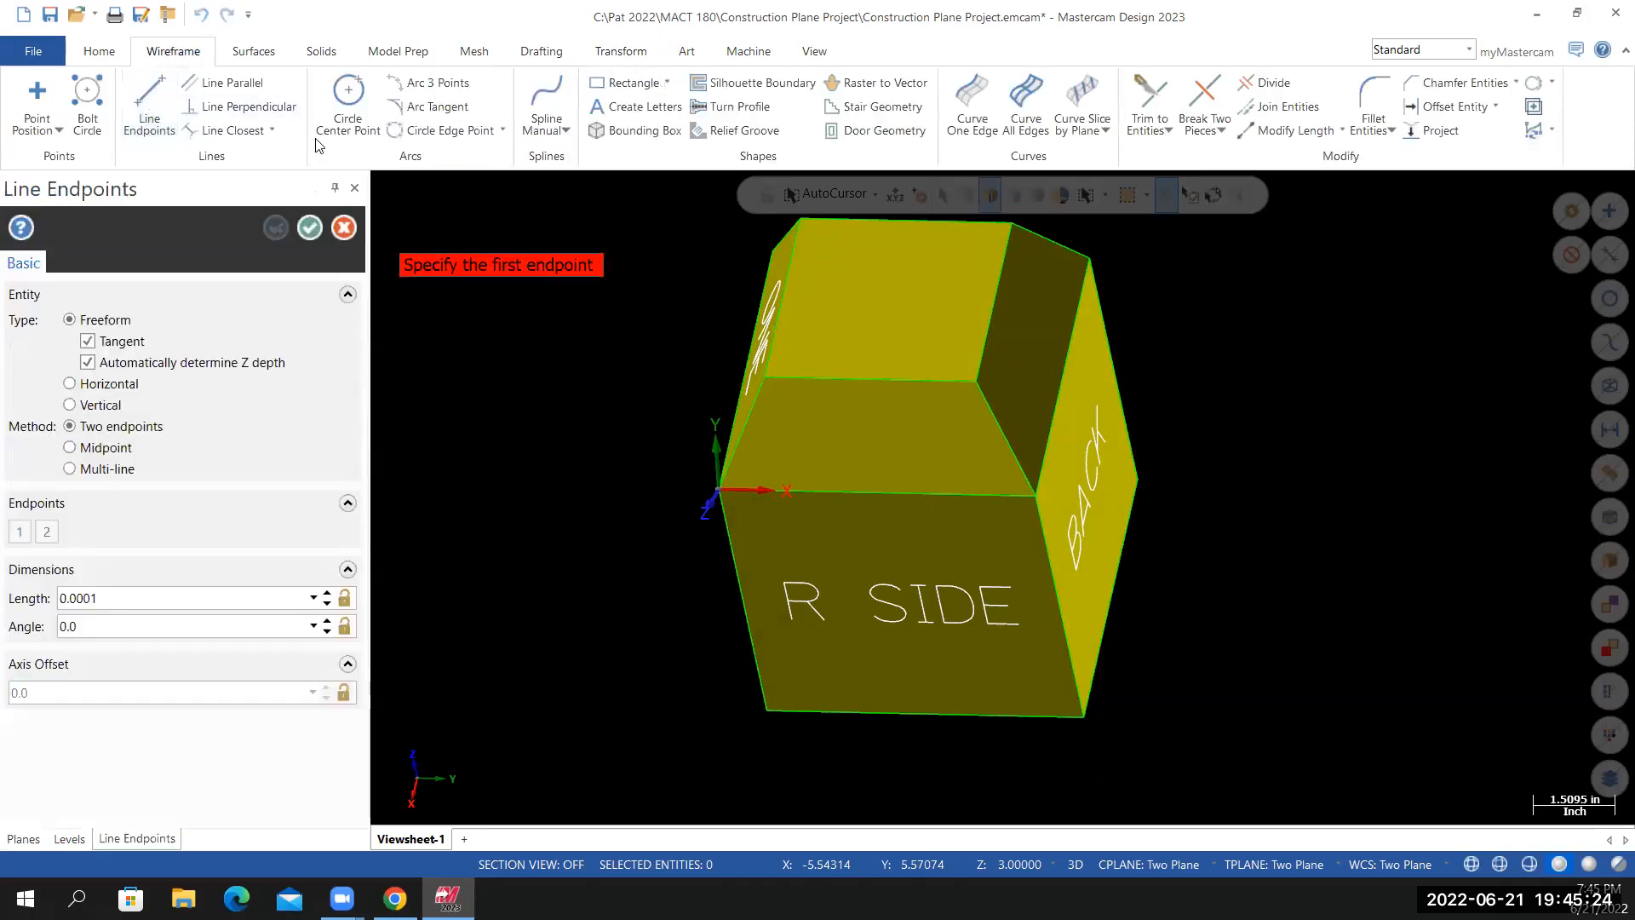
left_click(872, 385)
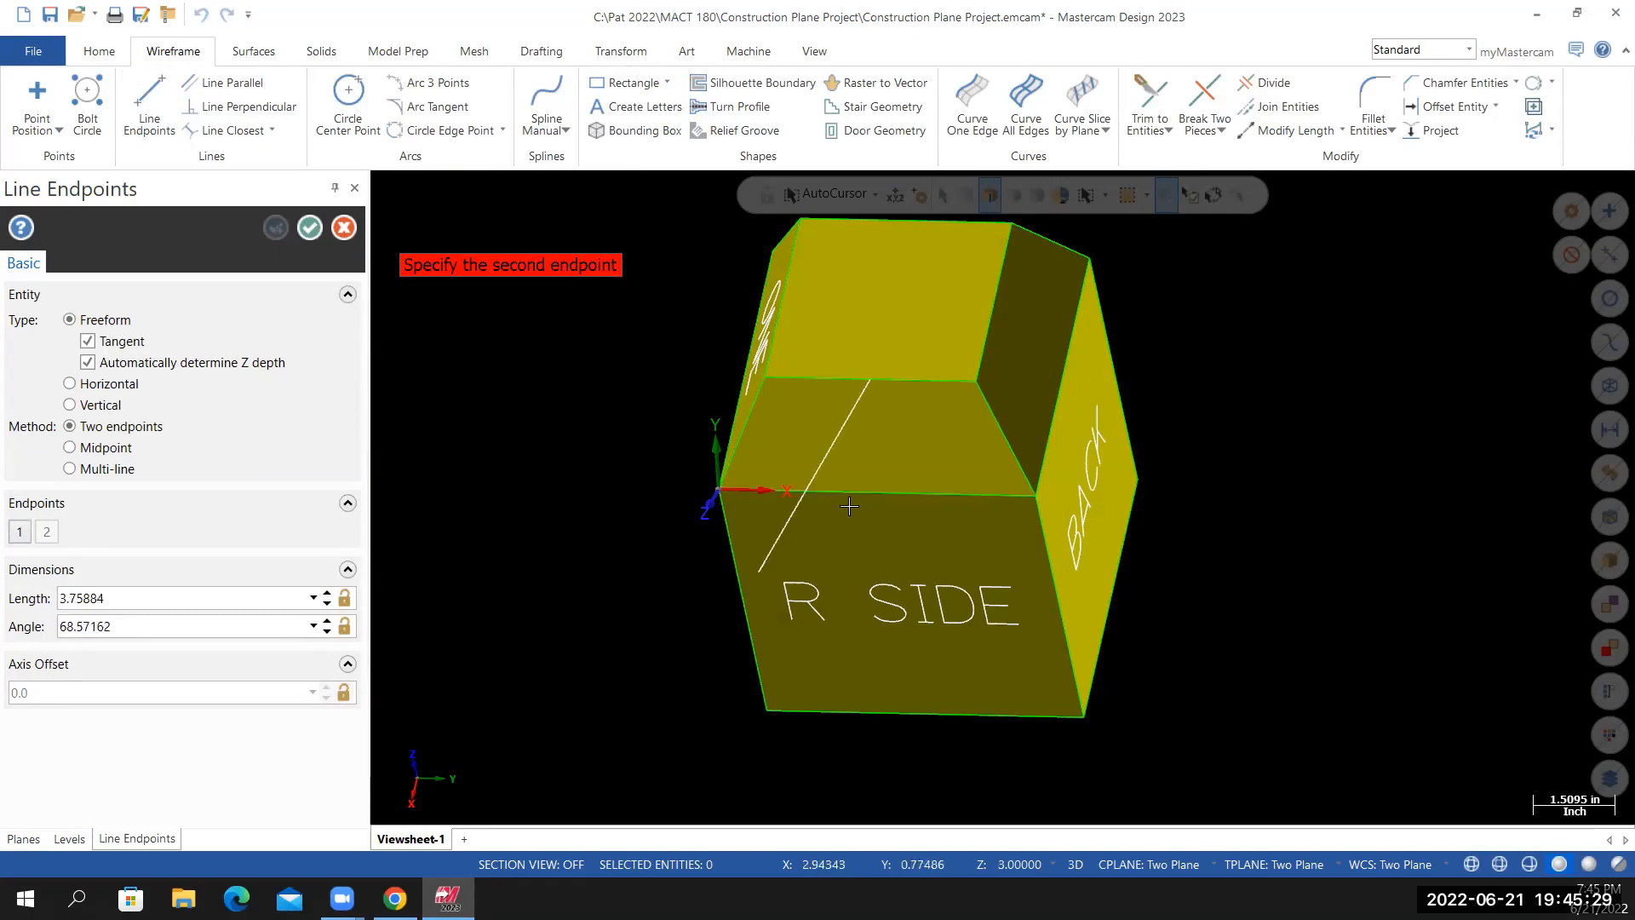
left_click(877, 496)
middle_click_drag(675, 485, 619, 445)
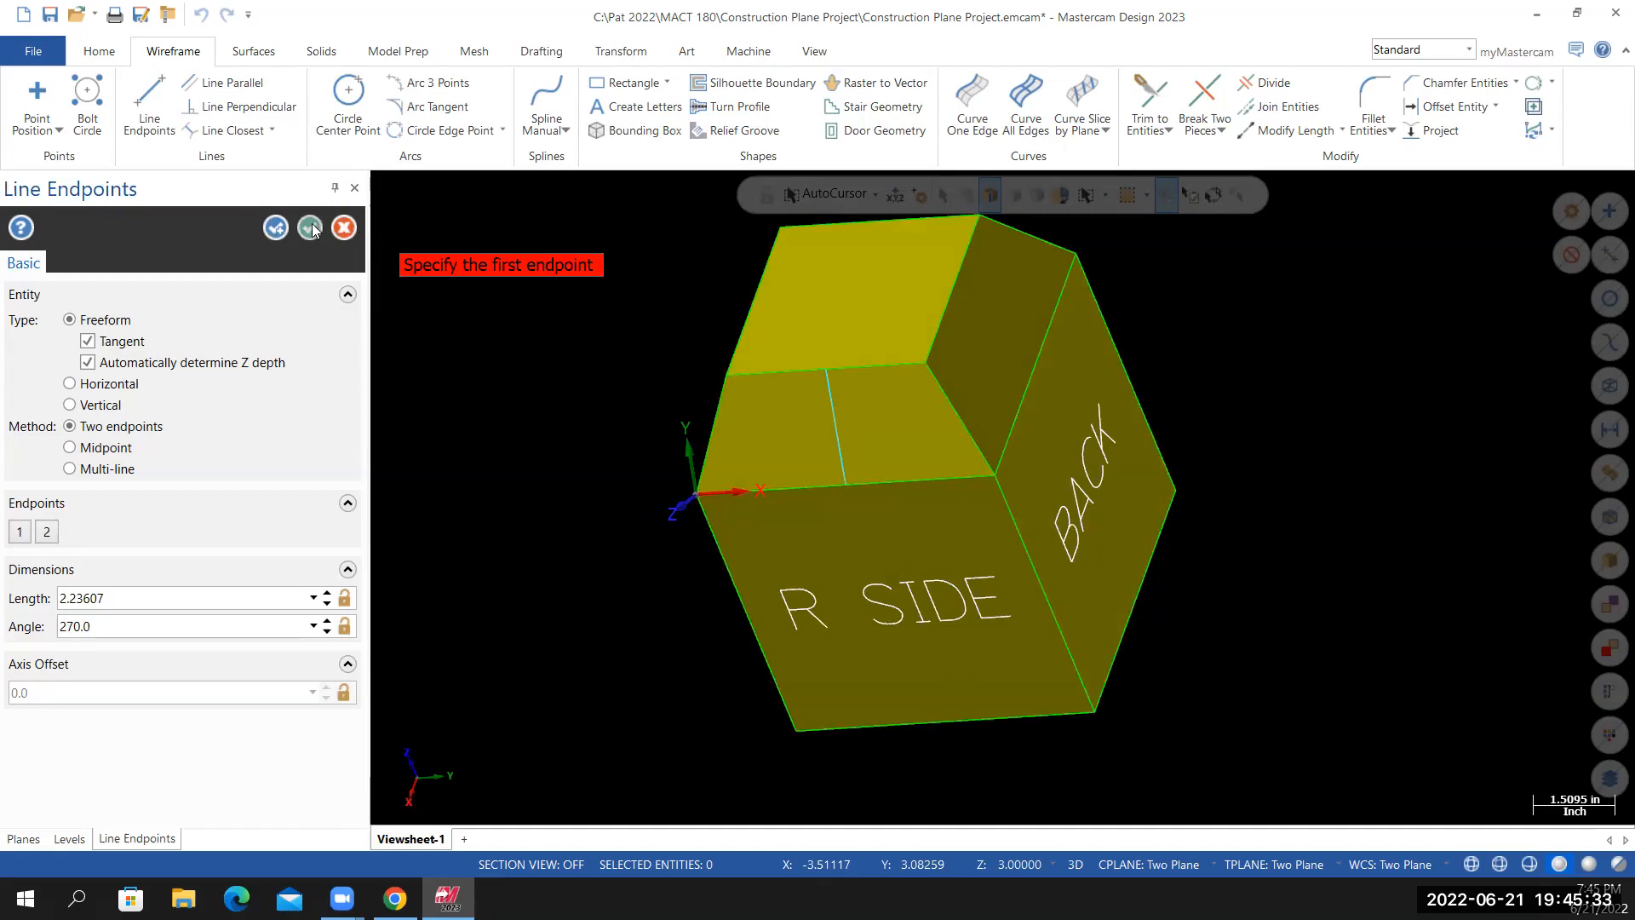
left_click(310, 227)
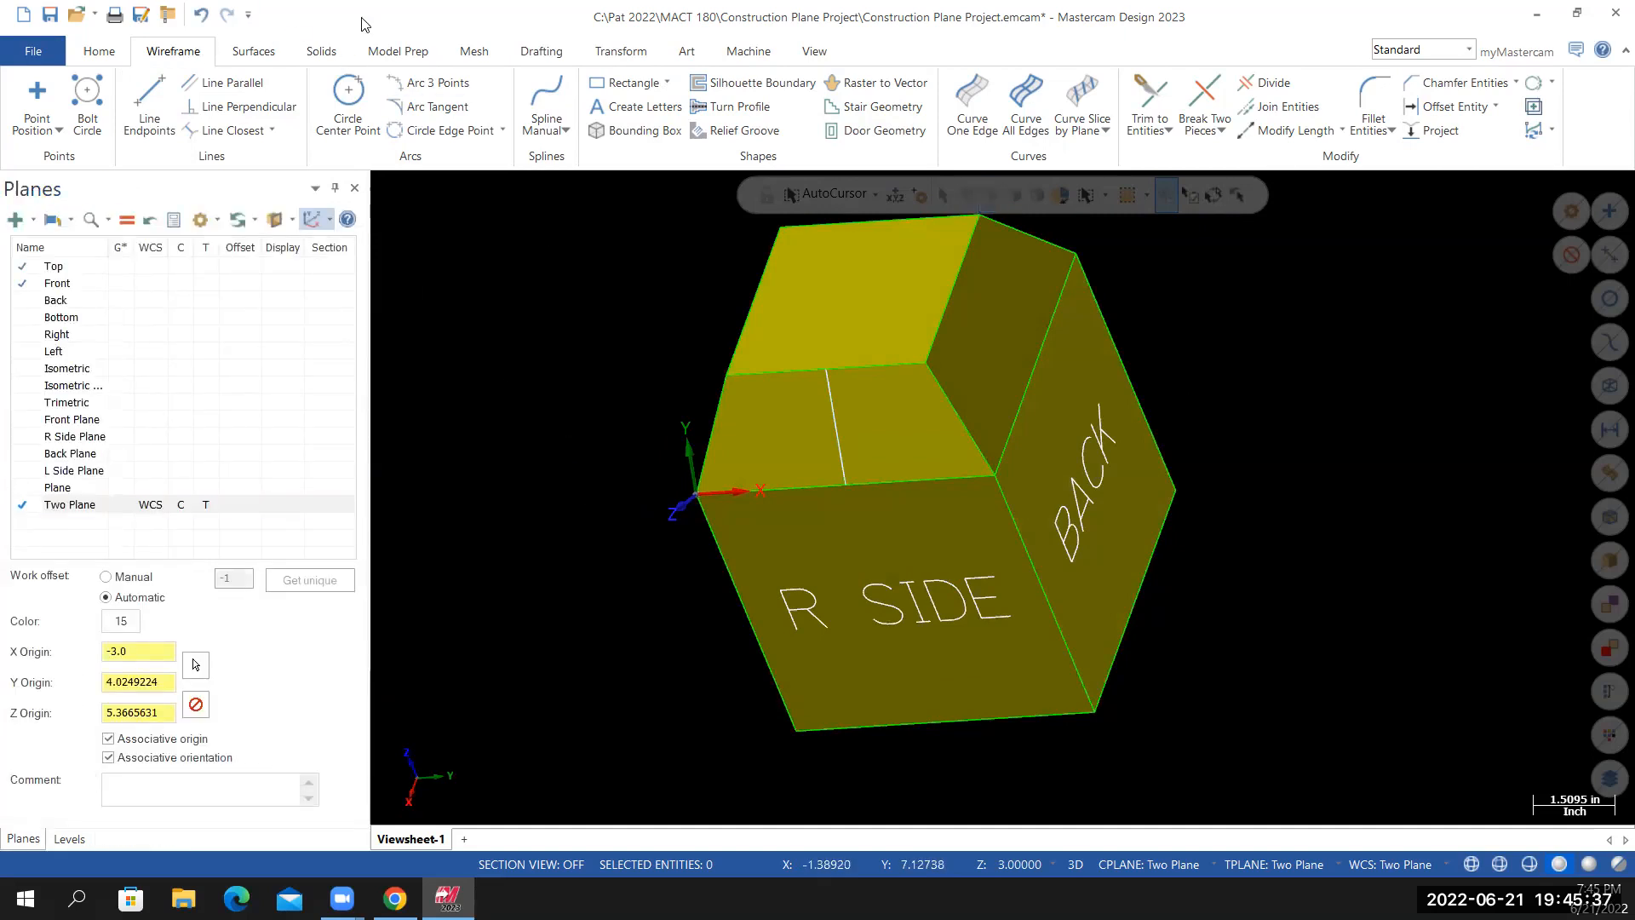
Create the letters TWO, 1.0 high with 0.2 spacing, in the empty space beside the block
left_click(641, 107)
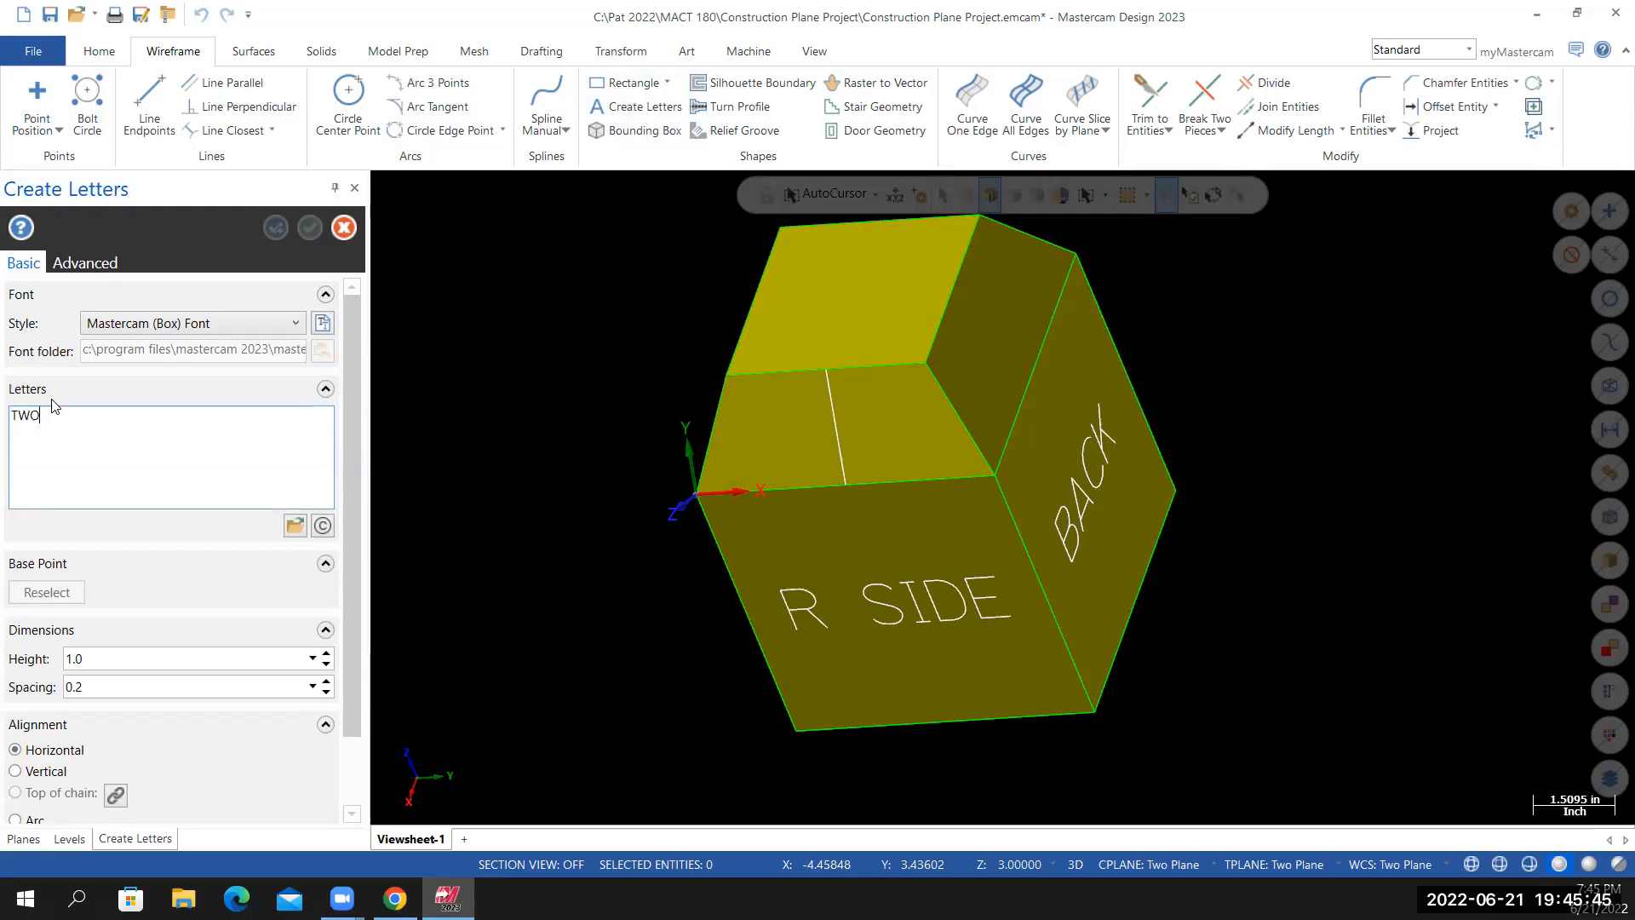
left_click(460, 324)
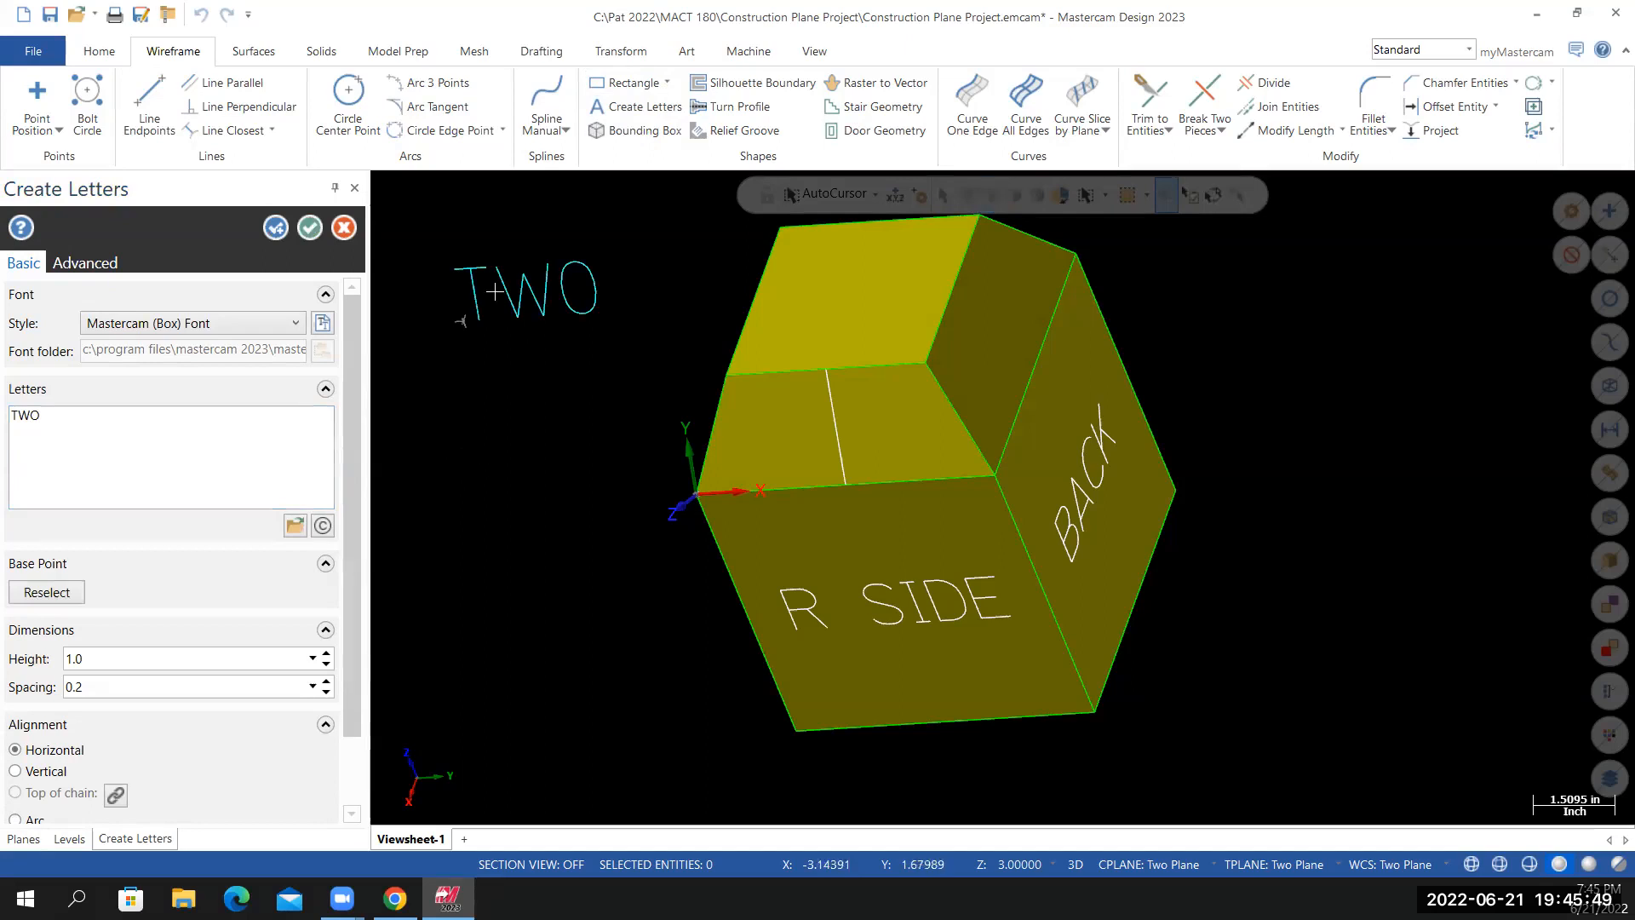
left_click(310, 227)
Start a Dynamic move of the TWO letters and place the gnomon origin at their centre
middle_click_drag(515, 452, 620, 318)
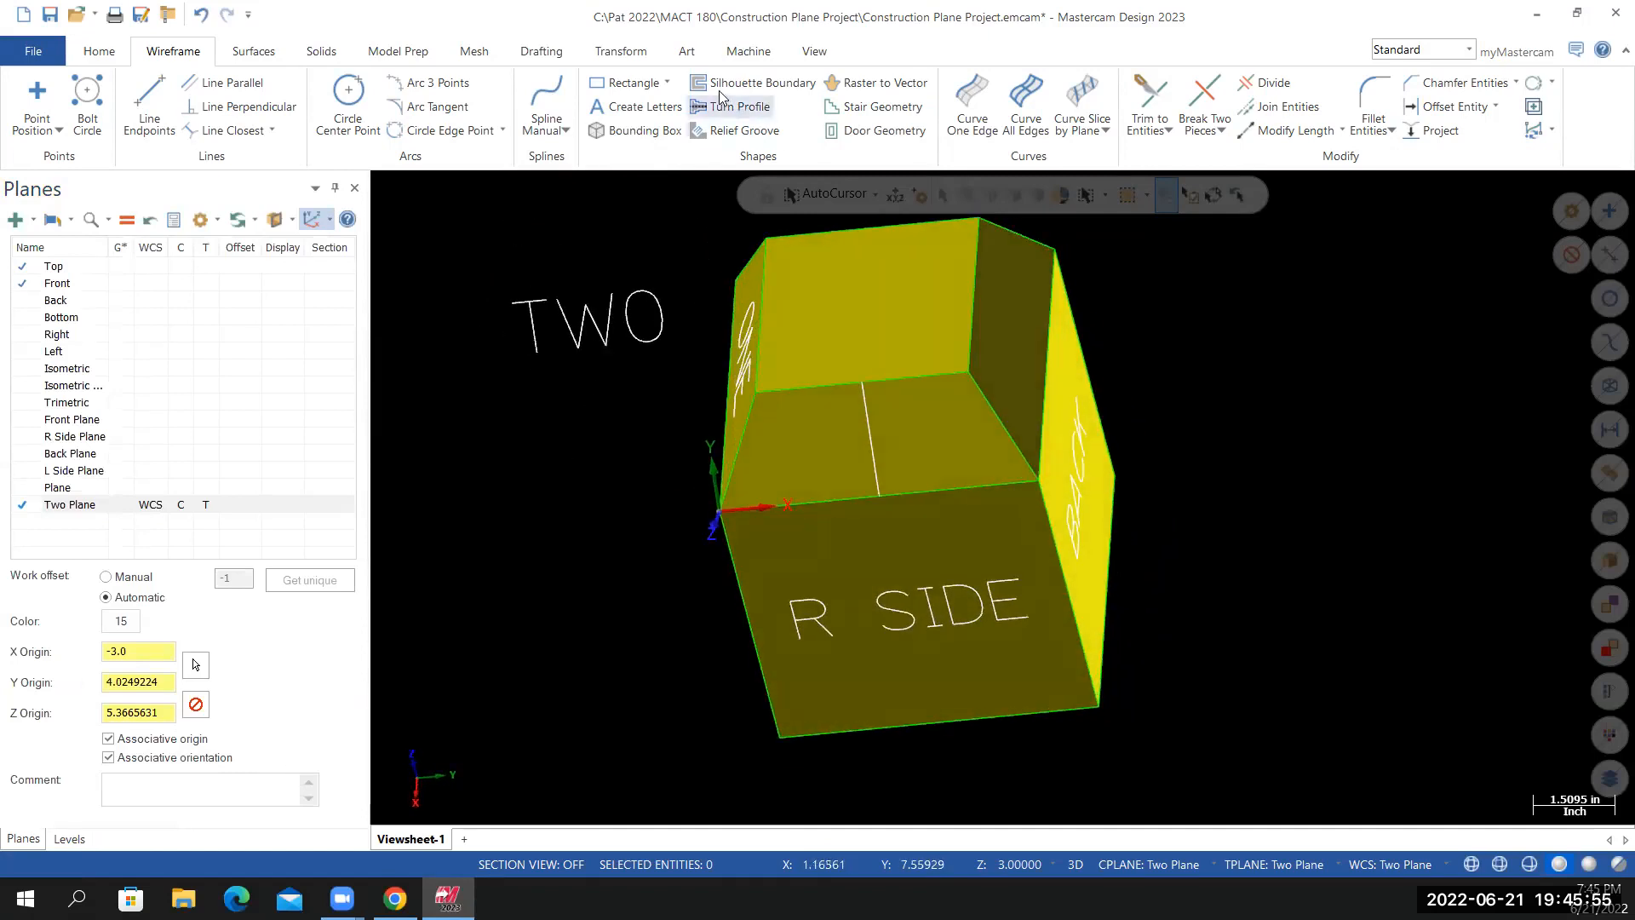
left_click(623, 53)
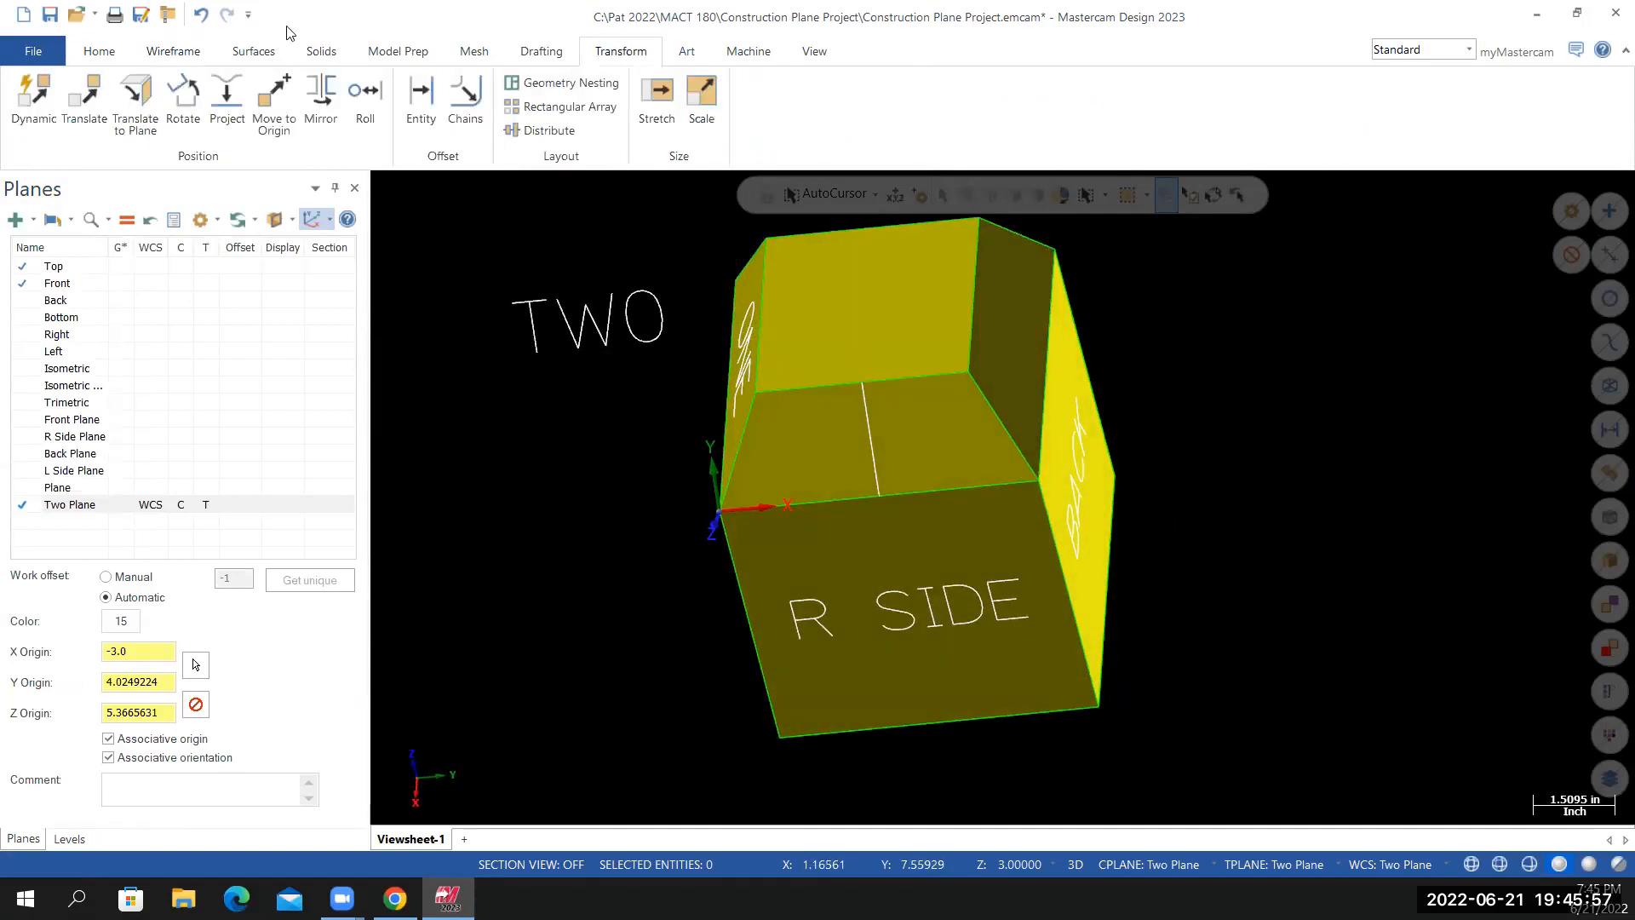
left_click(34, 98)
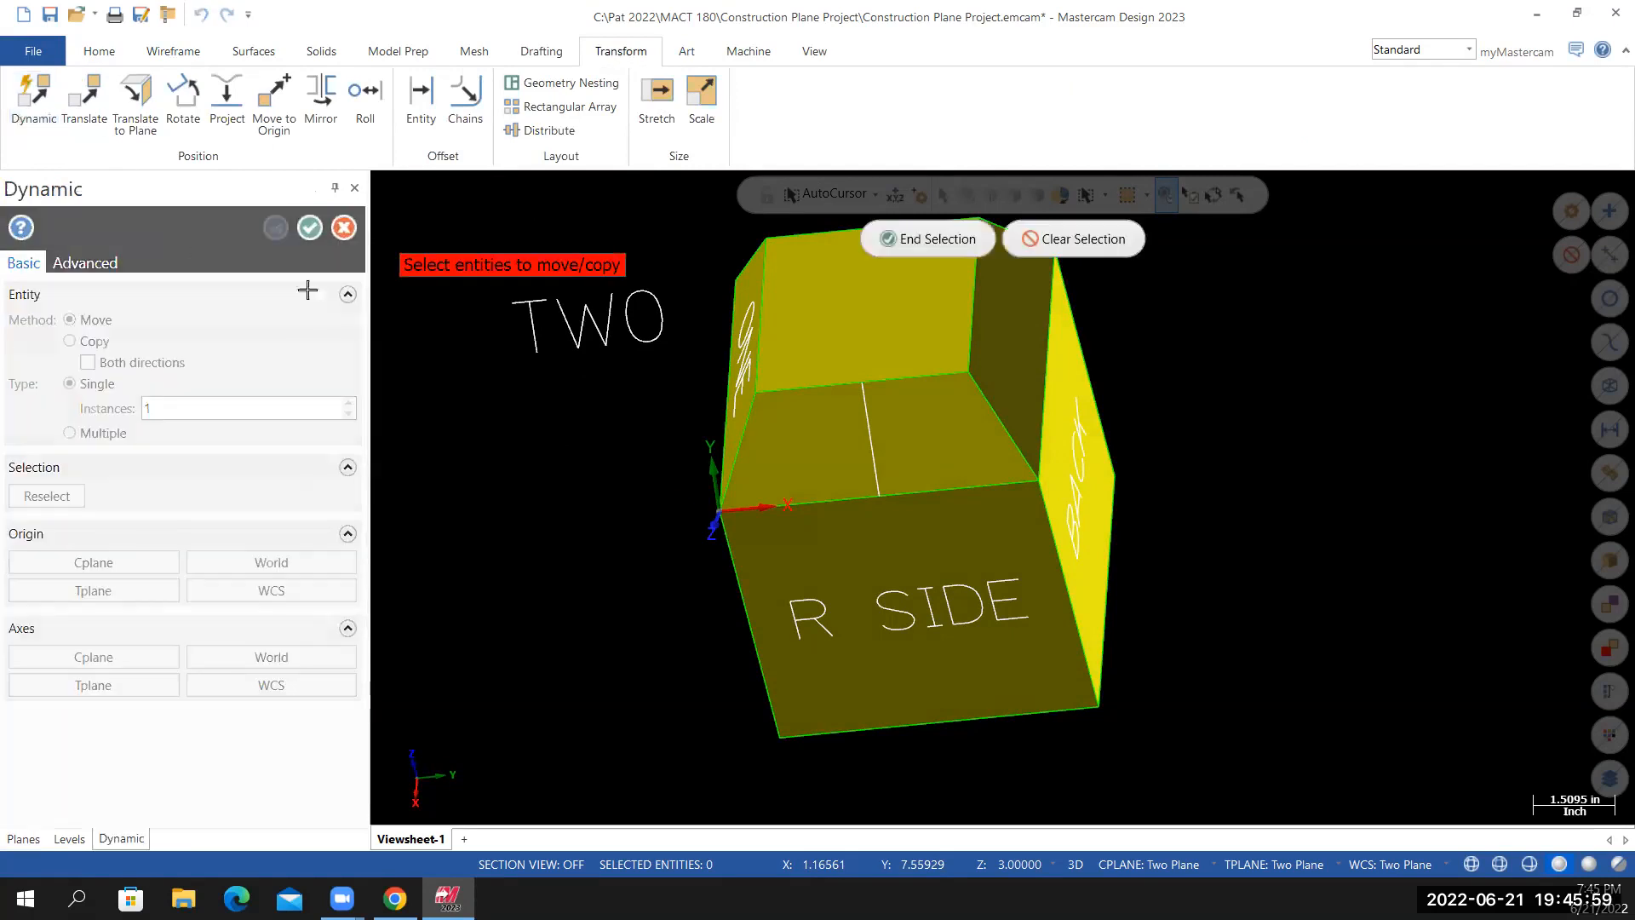
left_click_drag(443, 417, 660, 290)
left_click_drag(686, 232, 687, 233)
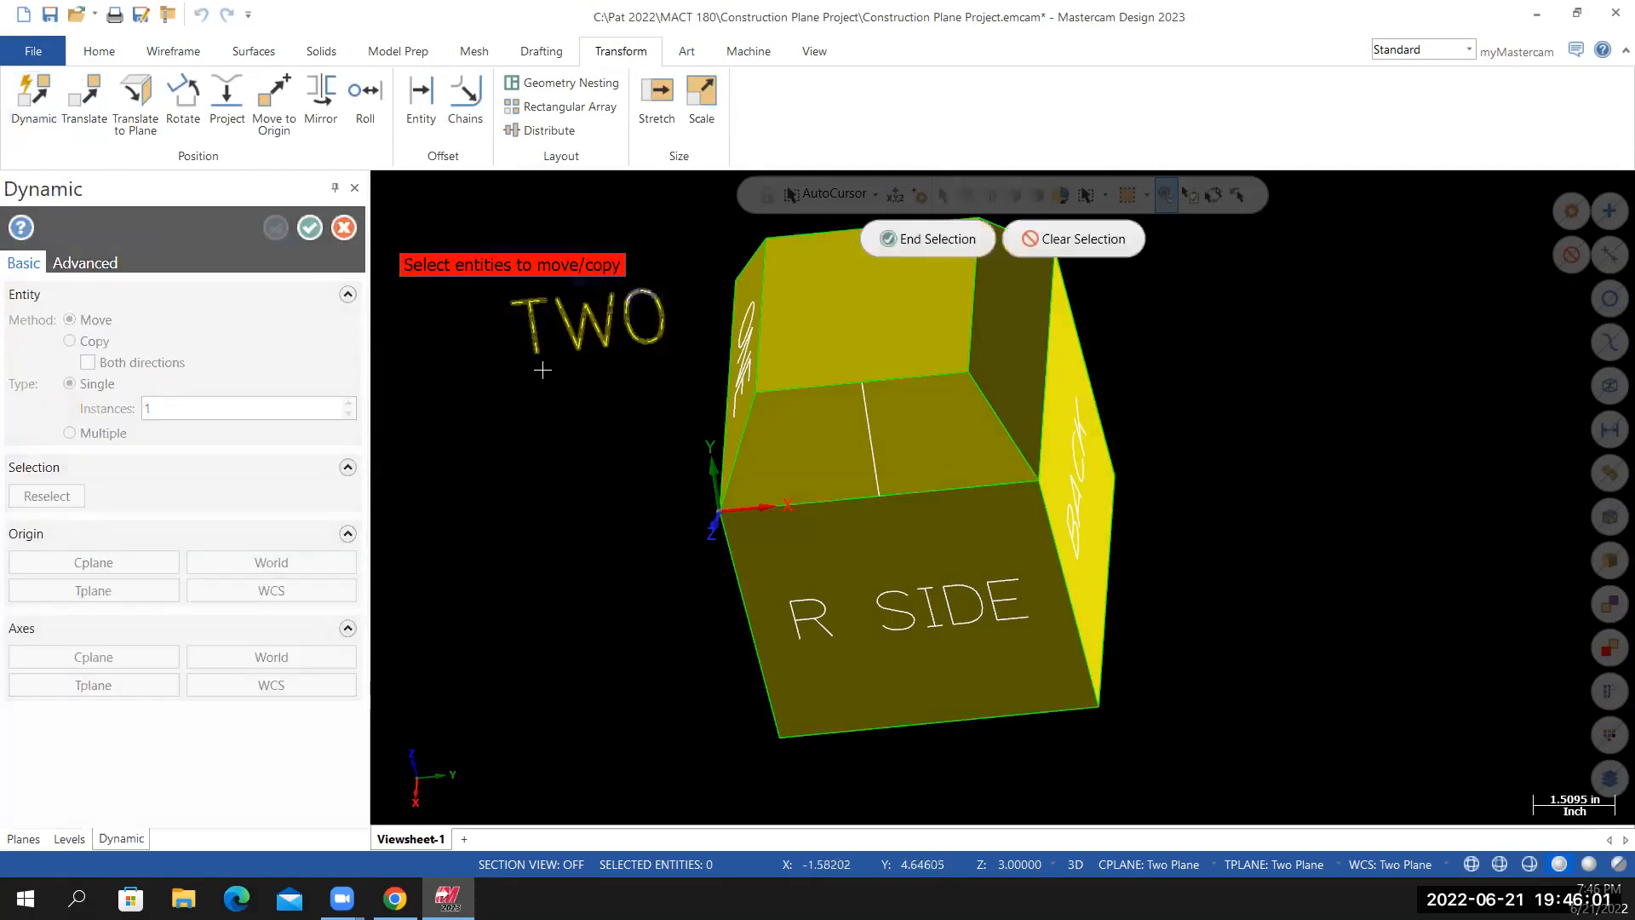
left_click(901, 235)
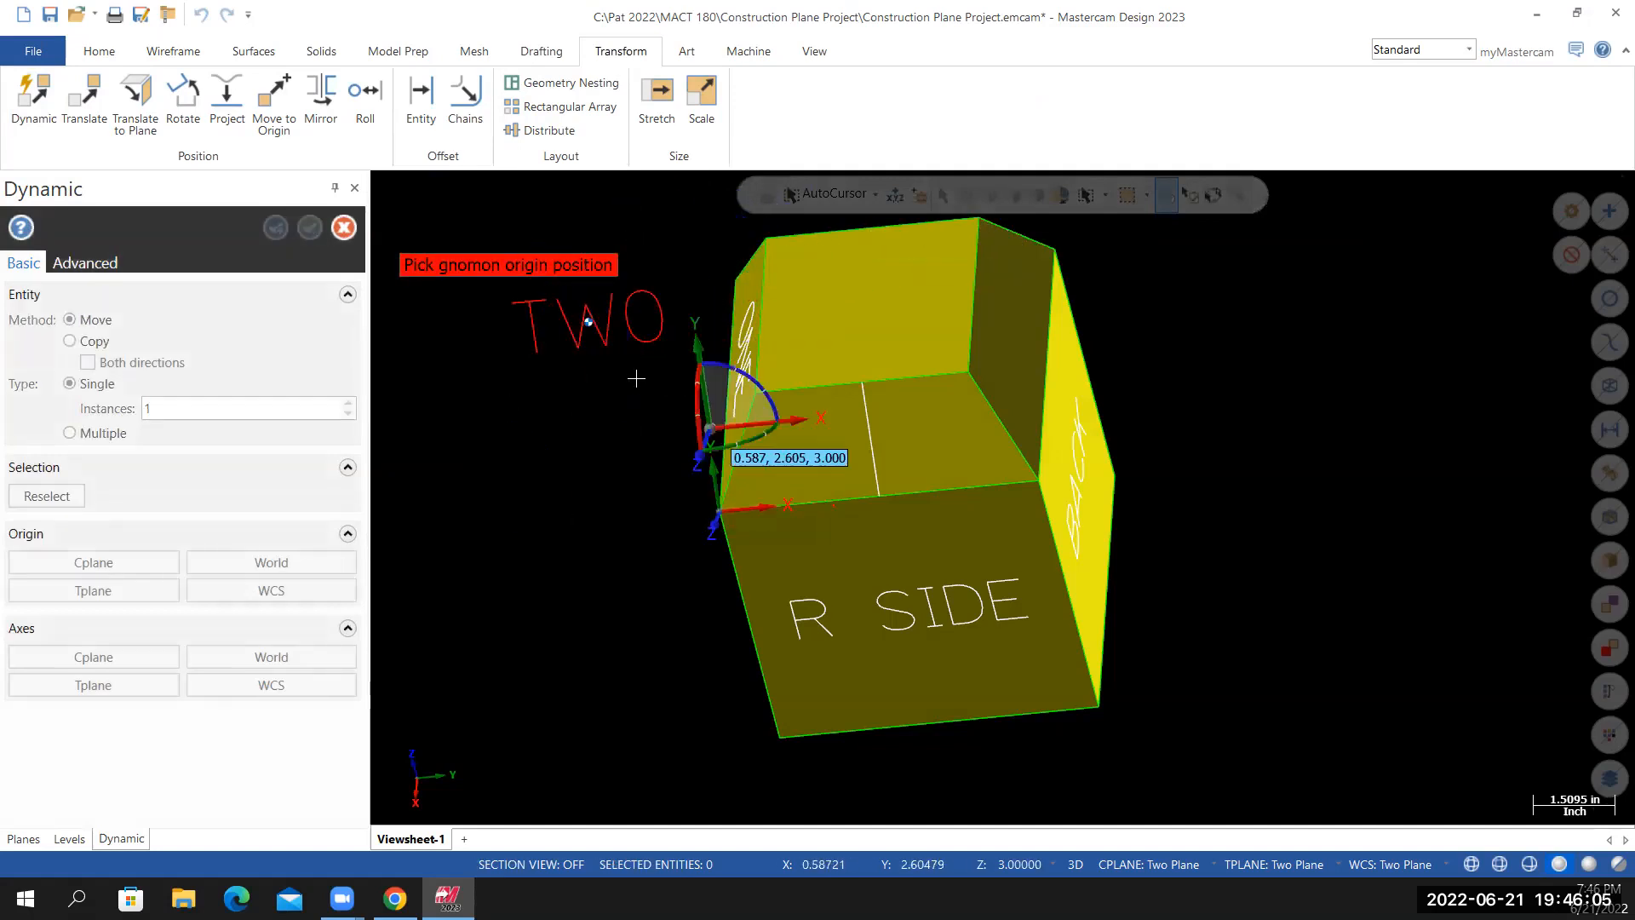
scroll(626, 332, "down", 2)
scroll(633, 294, "up", 2)
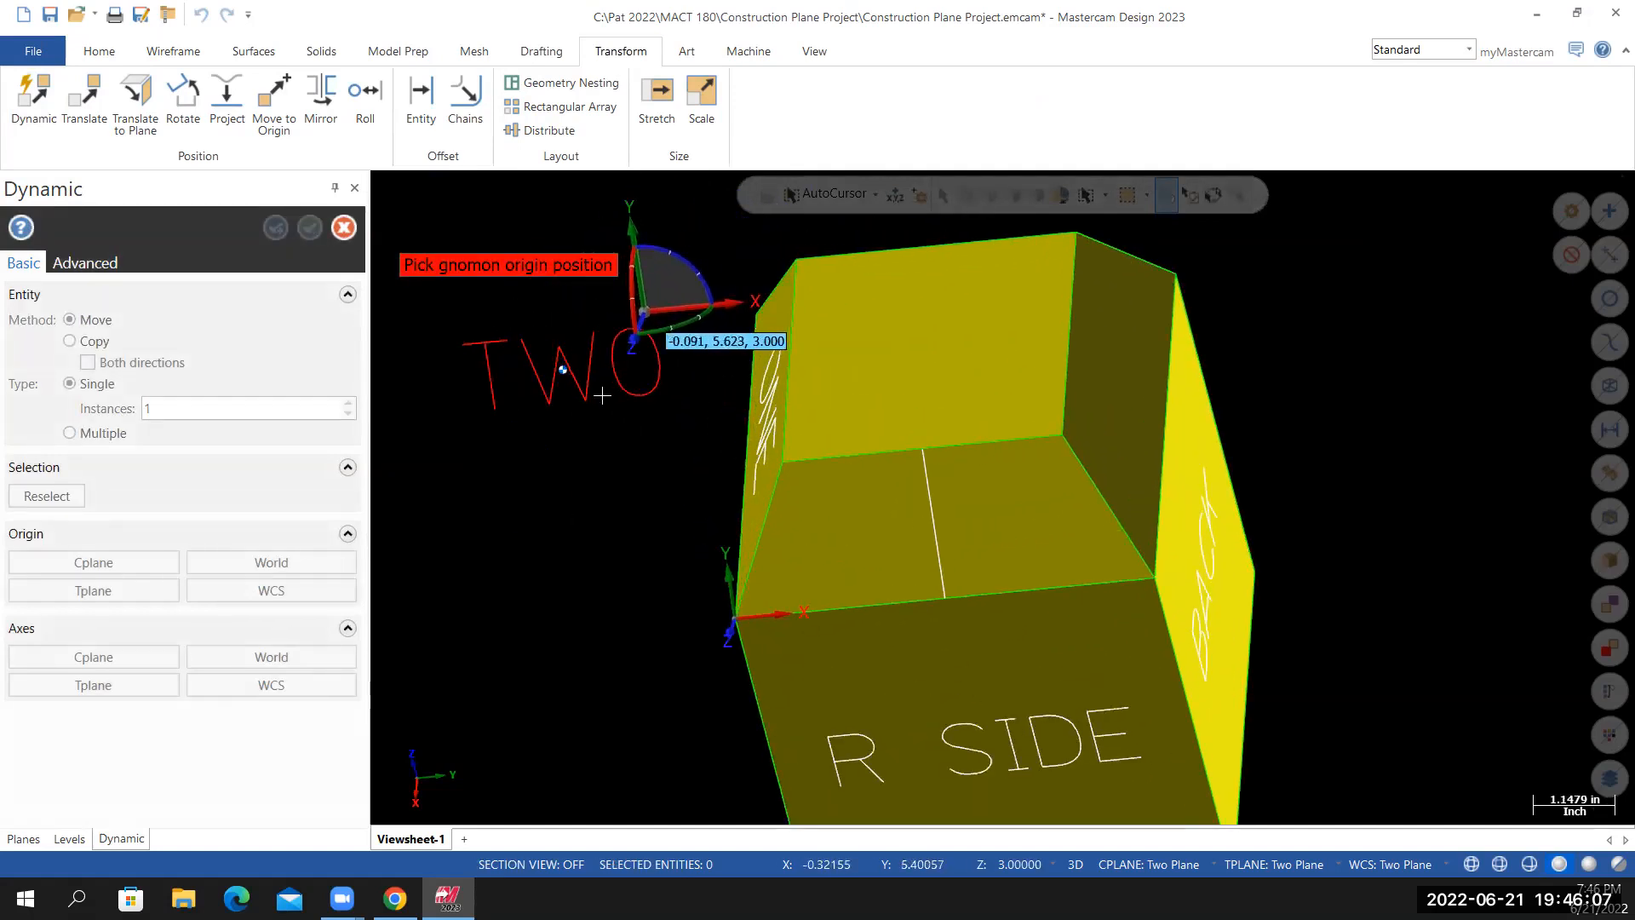
scroll(570, 422, "up", 1)
scroll(570, 423, "up", 1)
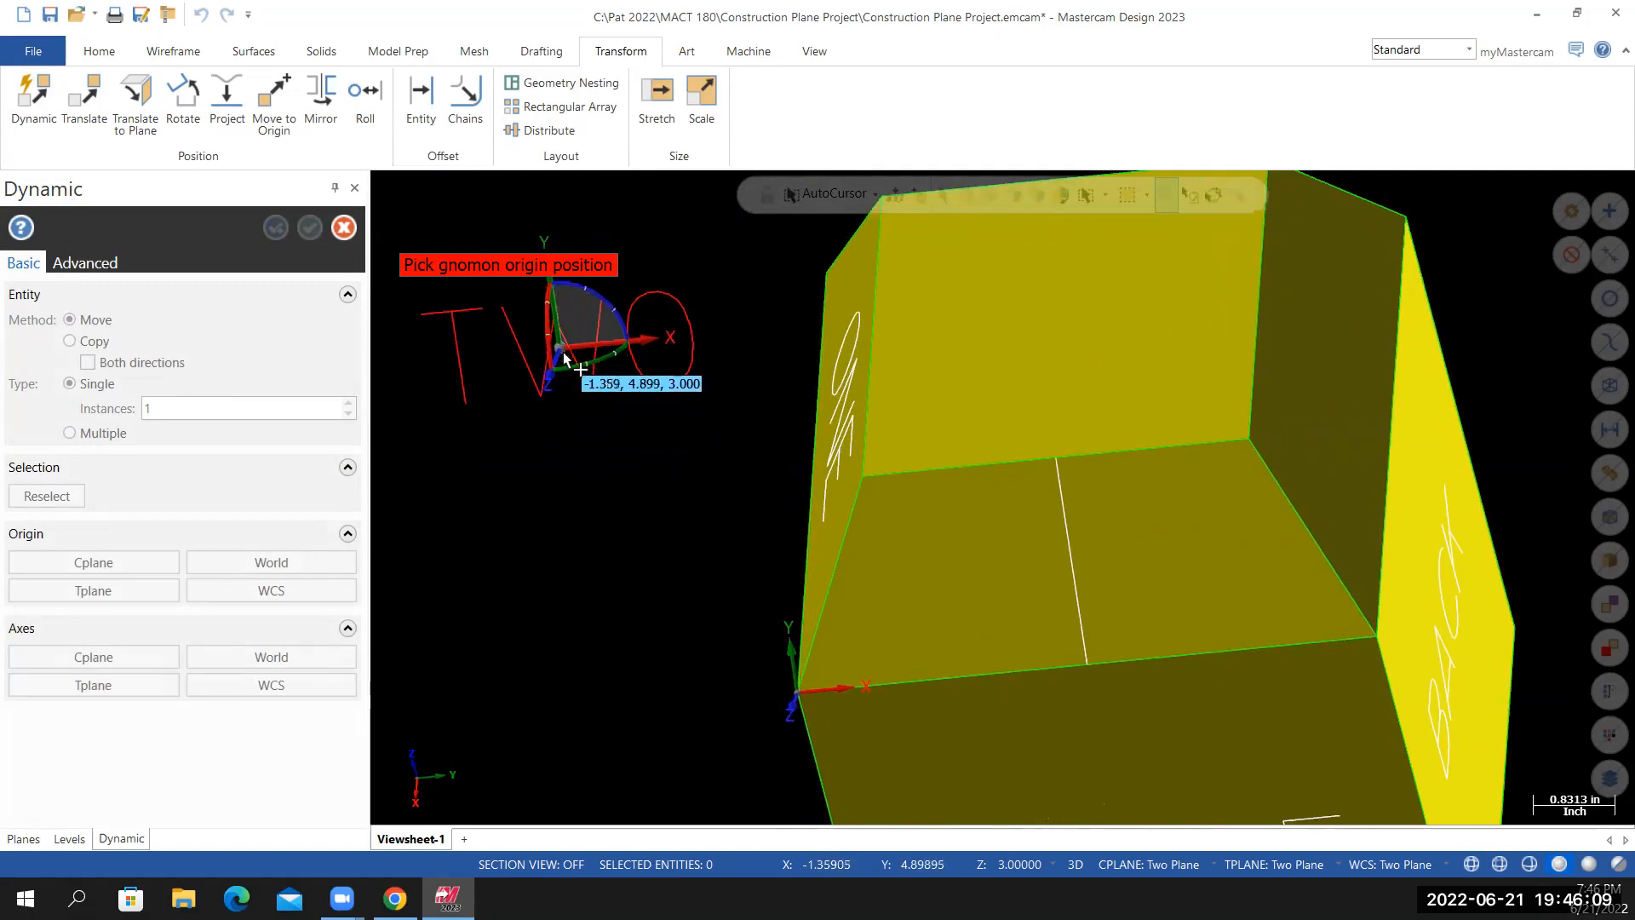
left_click(563, 352)
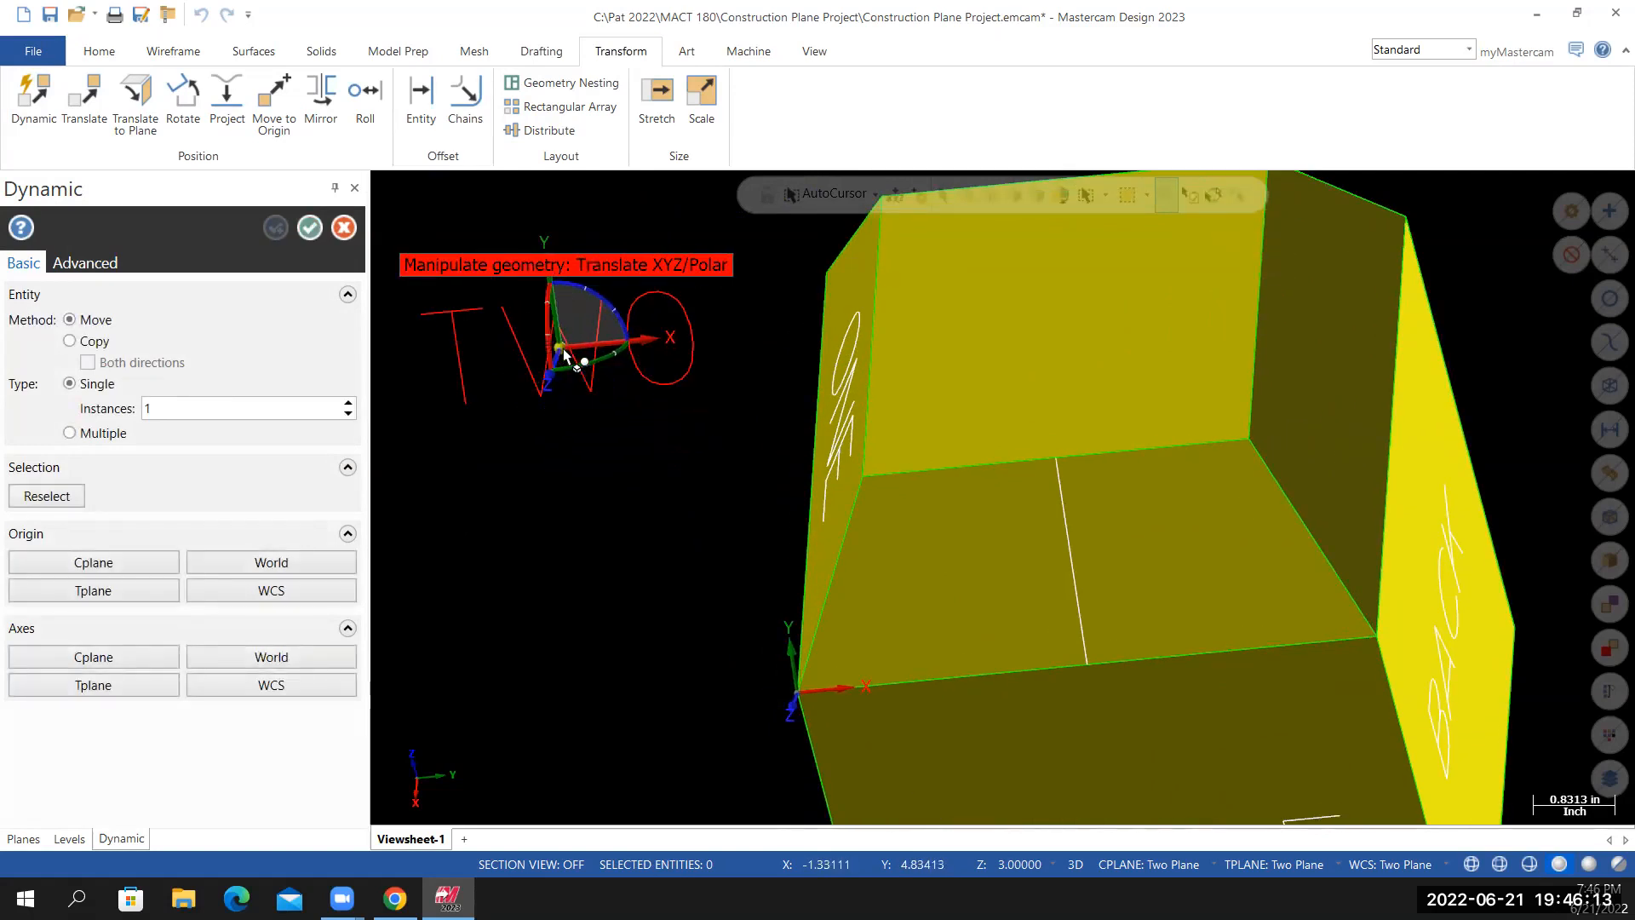
Move the TWO letters so their gnomon origin sits at the midpoint of the construction line on the sloped face
left_click(565, 356)
scroll(596, 494, "down", 2)
middle_click_drag(602, 520, 562, 496)
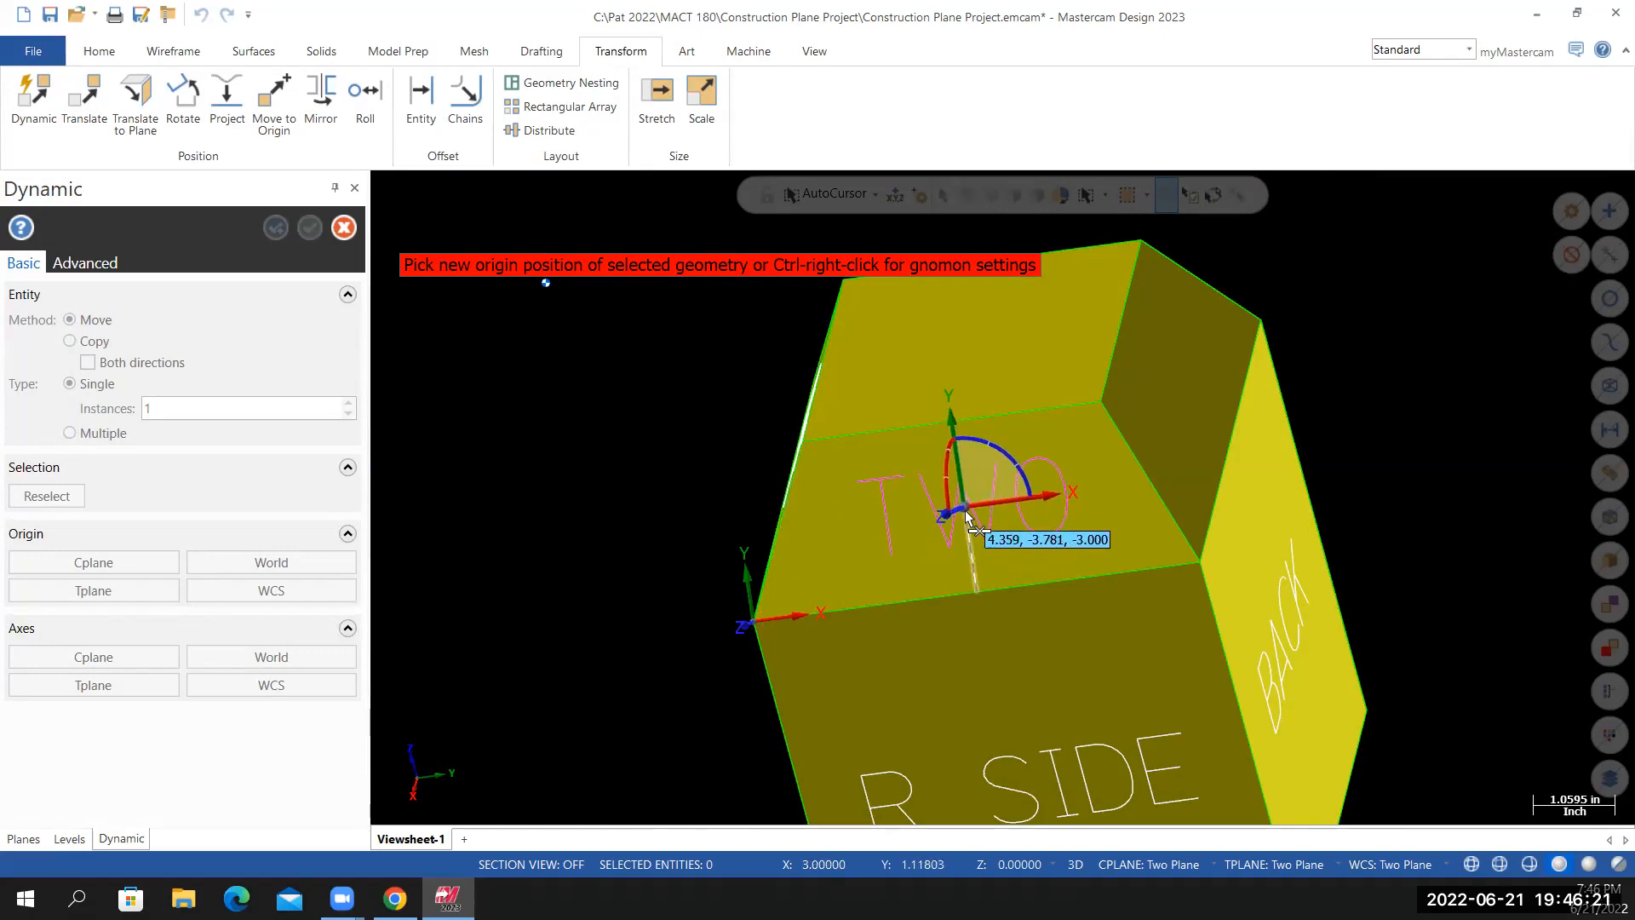
left_click(969, 516)
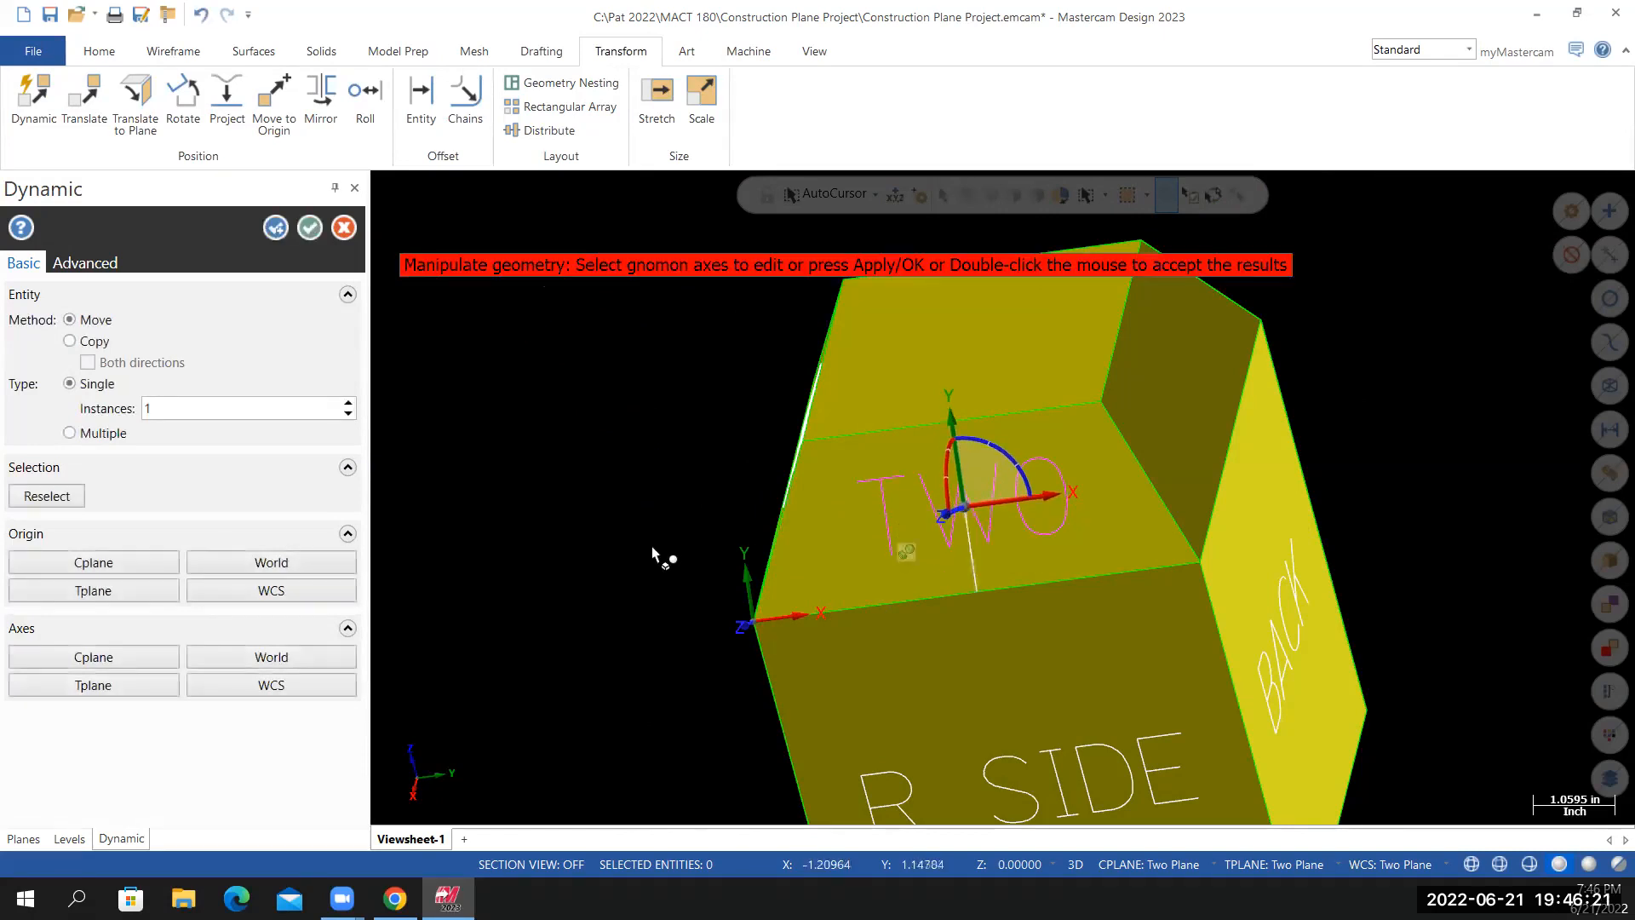
left_click(309, 228)
Delete the construction line on the sloped face and clear the transform result colors from the TWO letters
mouse_move(601, 494)
middle_mouse_down()
mouse_move(701, 493)
mouse_move(596, 498)
middle_mouse_up()
left_click(936, 456)
key("Delete")
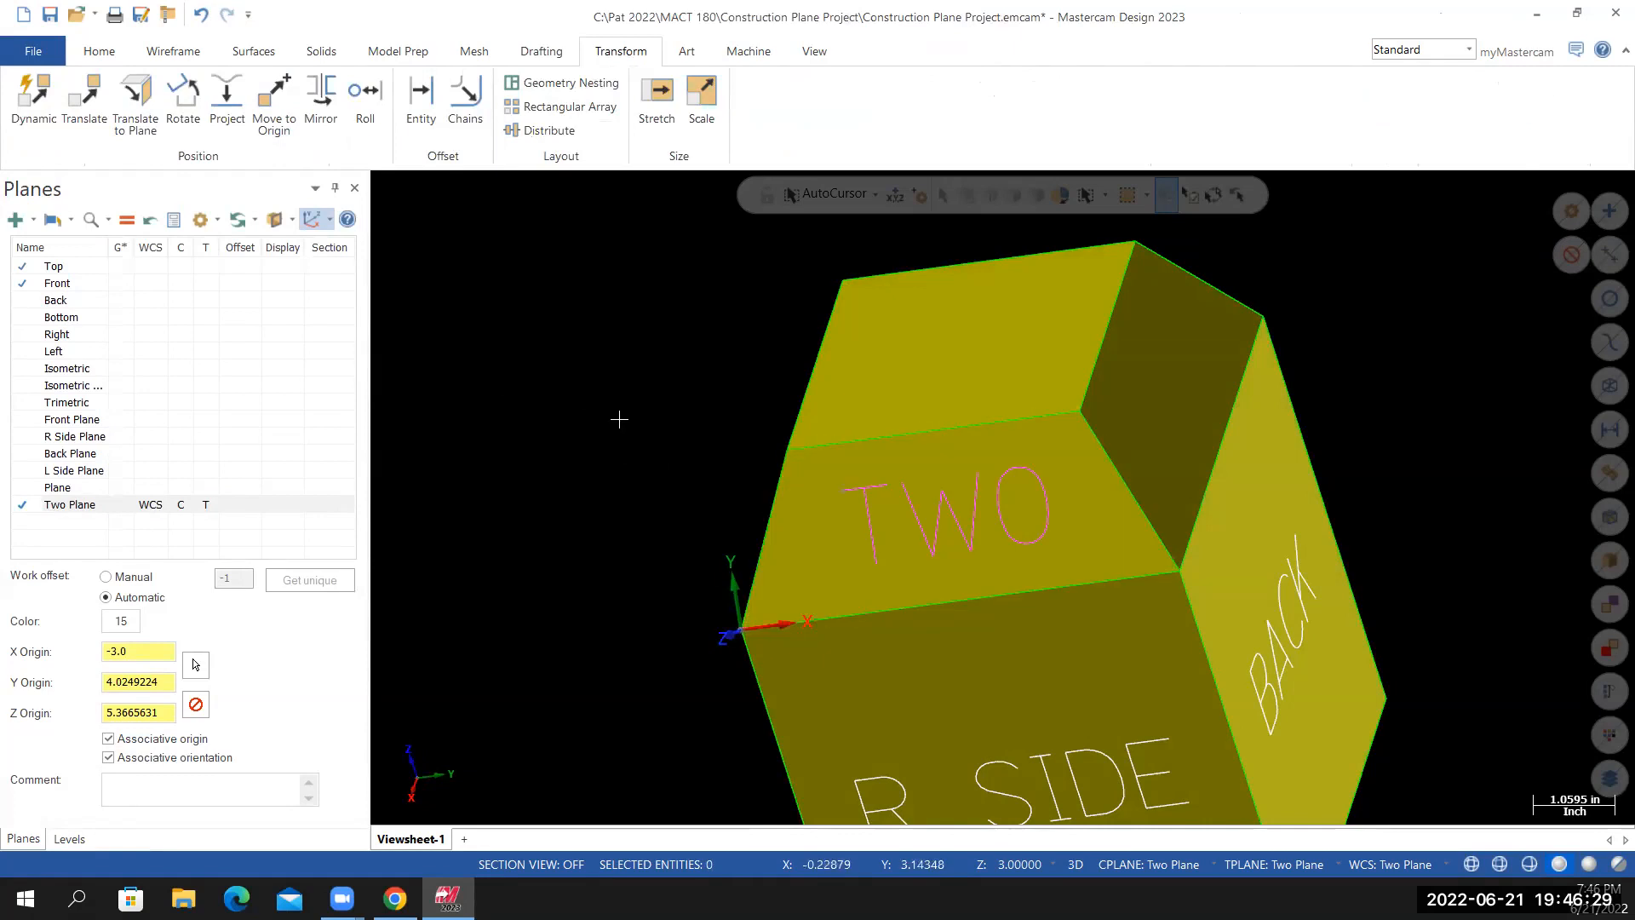
right_click(604, 326)
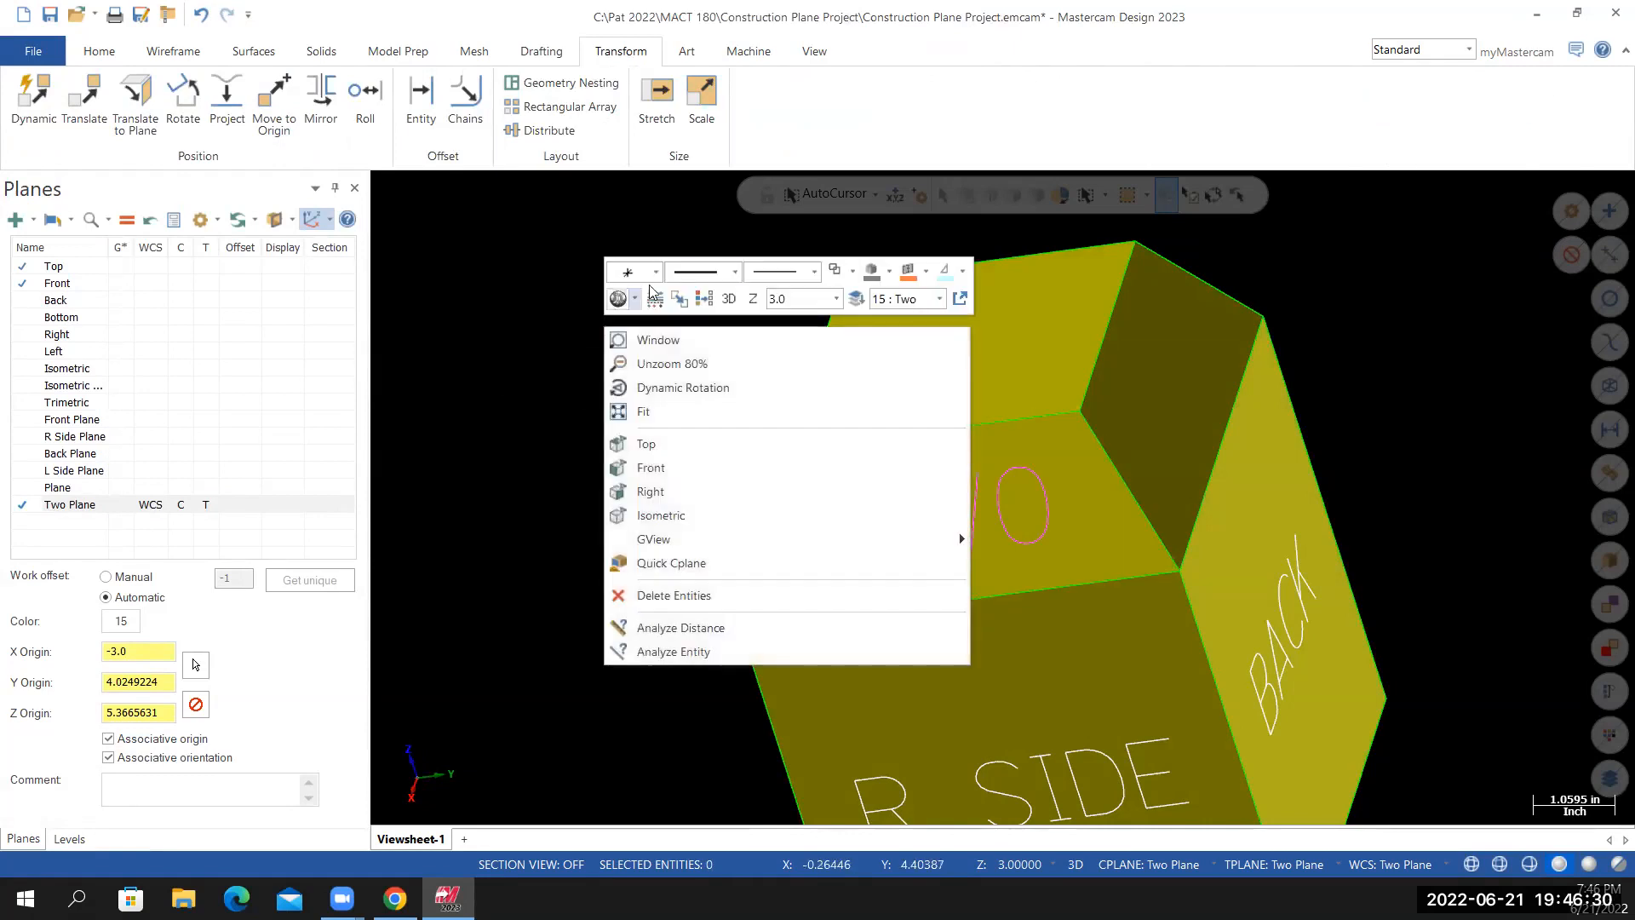
left_click(706, 298)
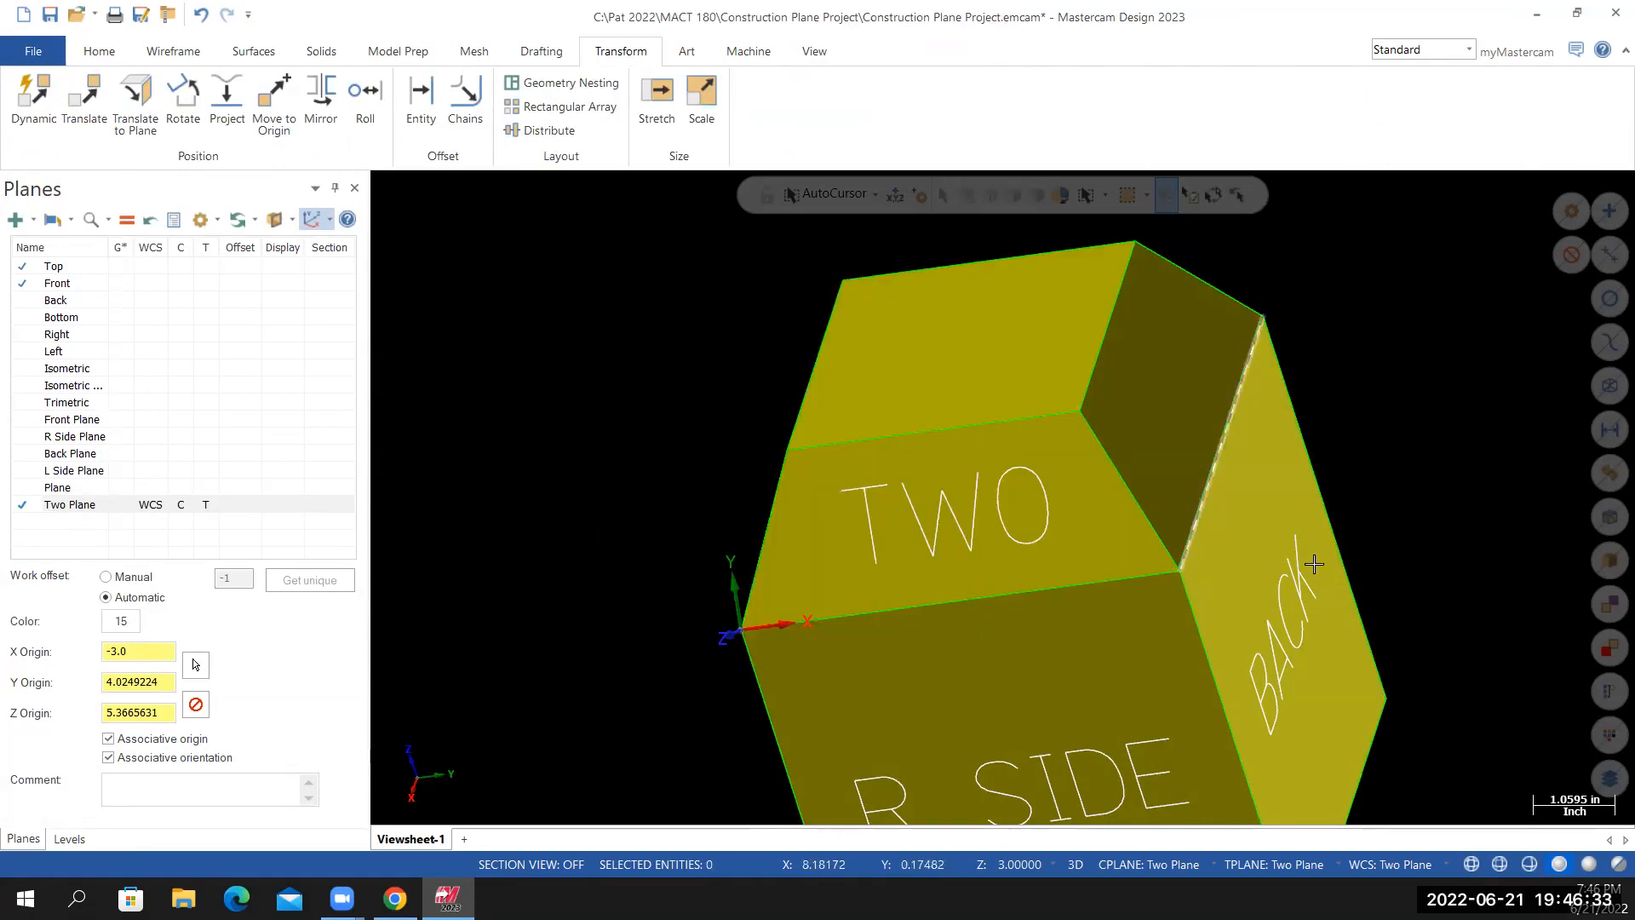
Switch to Chrome to examine the reference image of the part rotated 180° from the default isometric
middle_click_drag(1315, 563, 1243, 341)
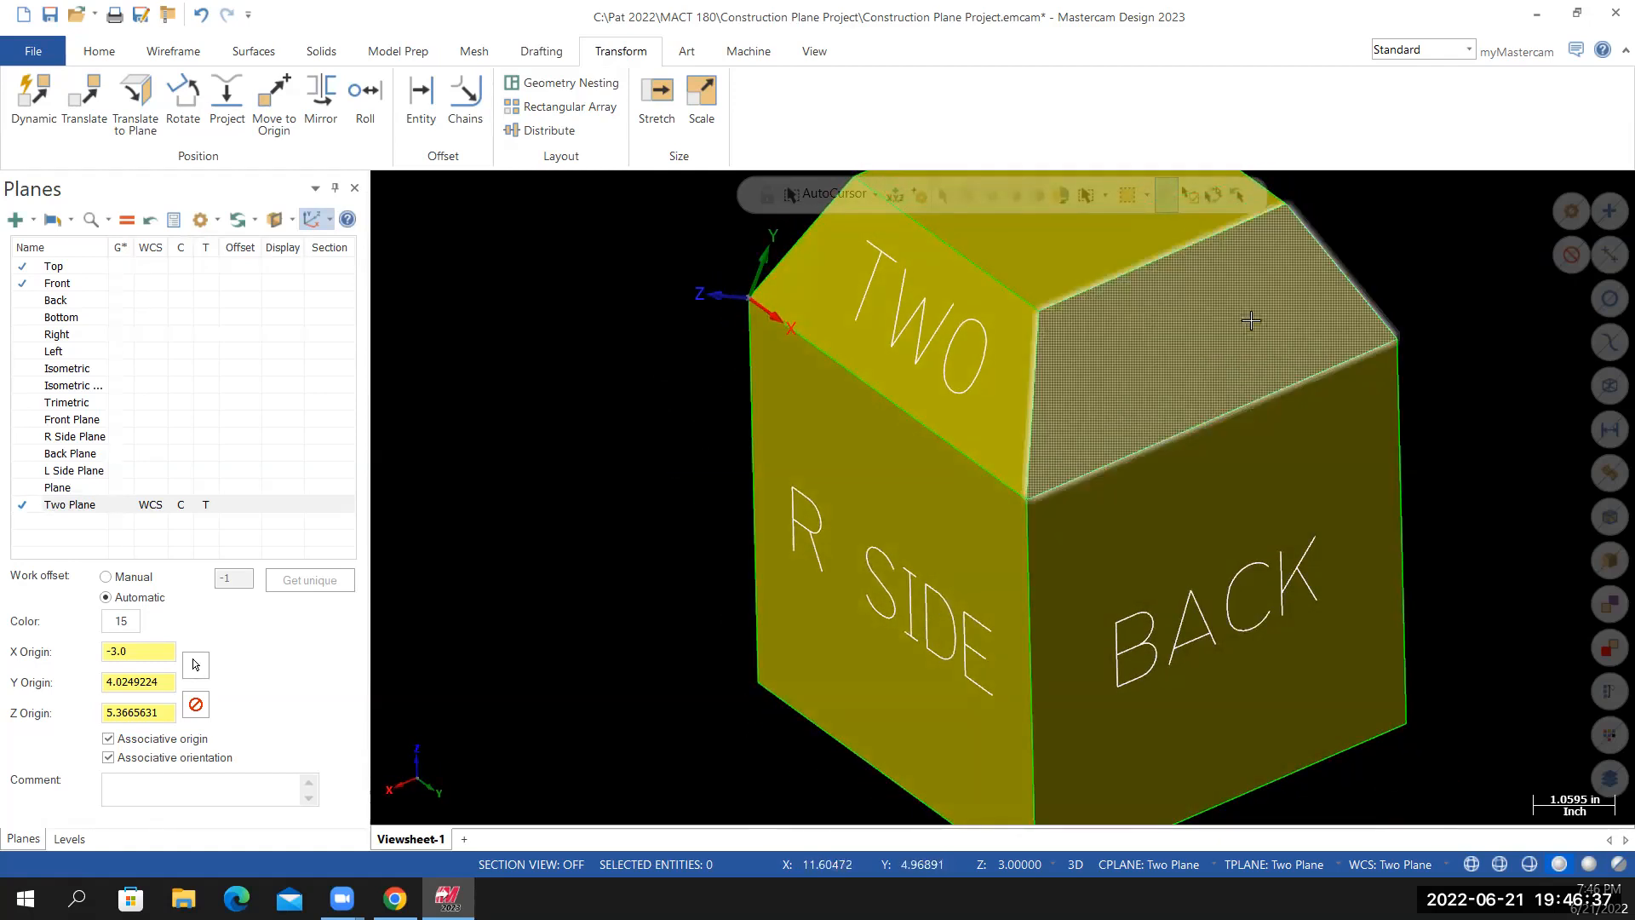
left_click(395, 898)
scroll(857, 564, "down", 7)
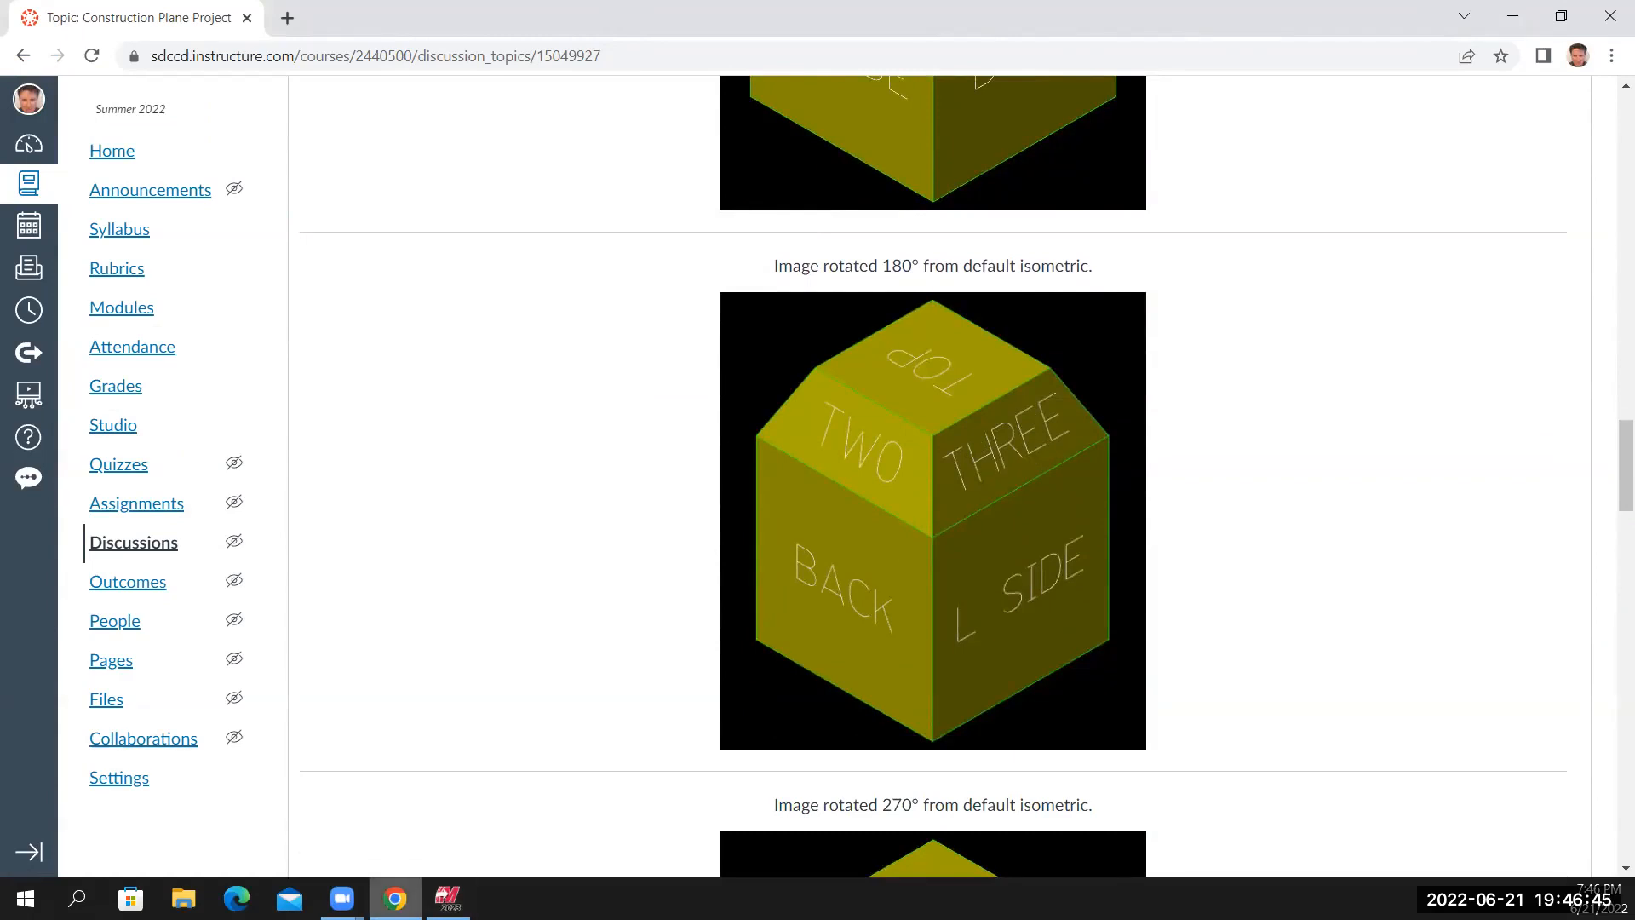
Compare the label positions on the Mastercam block with the default, 90°, 180° and 270° isometric reference images in Chrome
left_click(447, 899)
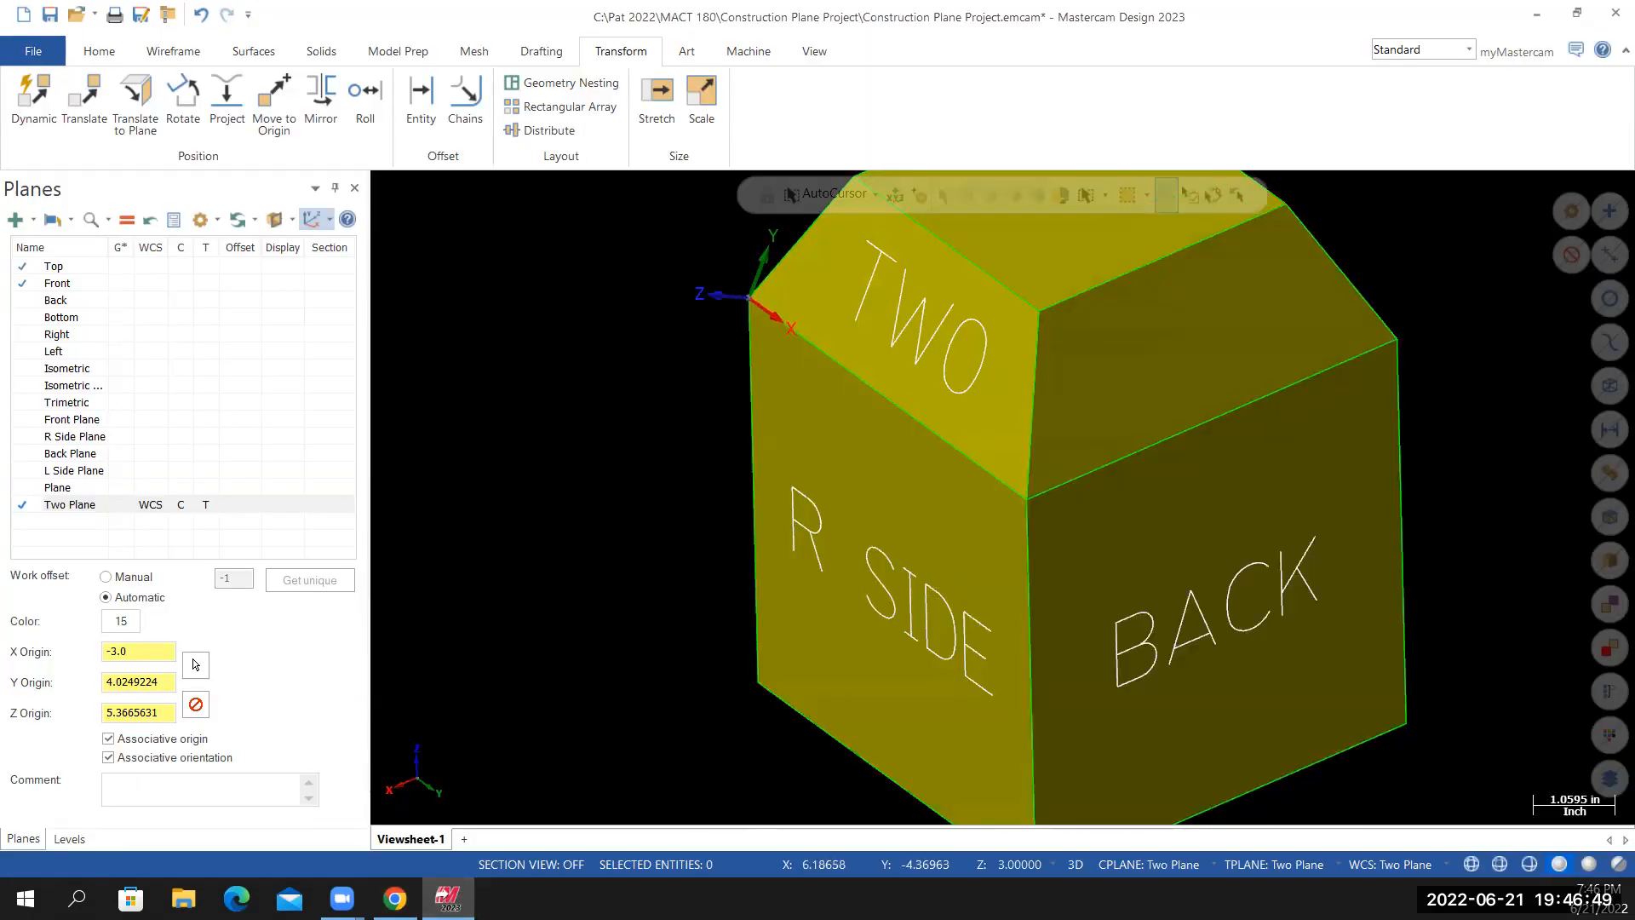
mouse_move(856, 628)
middle_mouse_down()
mouse_move(980, 596)
mouse_move(1062, 609)
mouse_move(1192, 677)
mouse_move(869, 612)
mouse_move(834, 630)
middle_mouse_up()
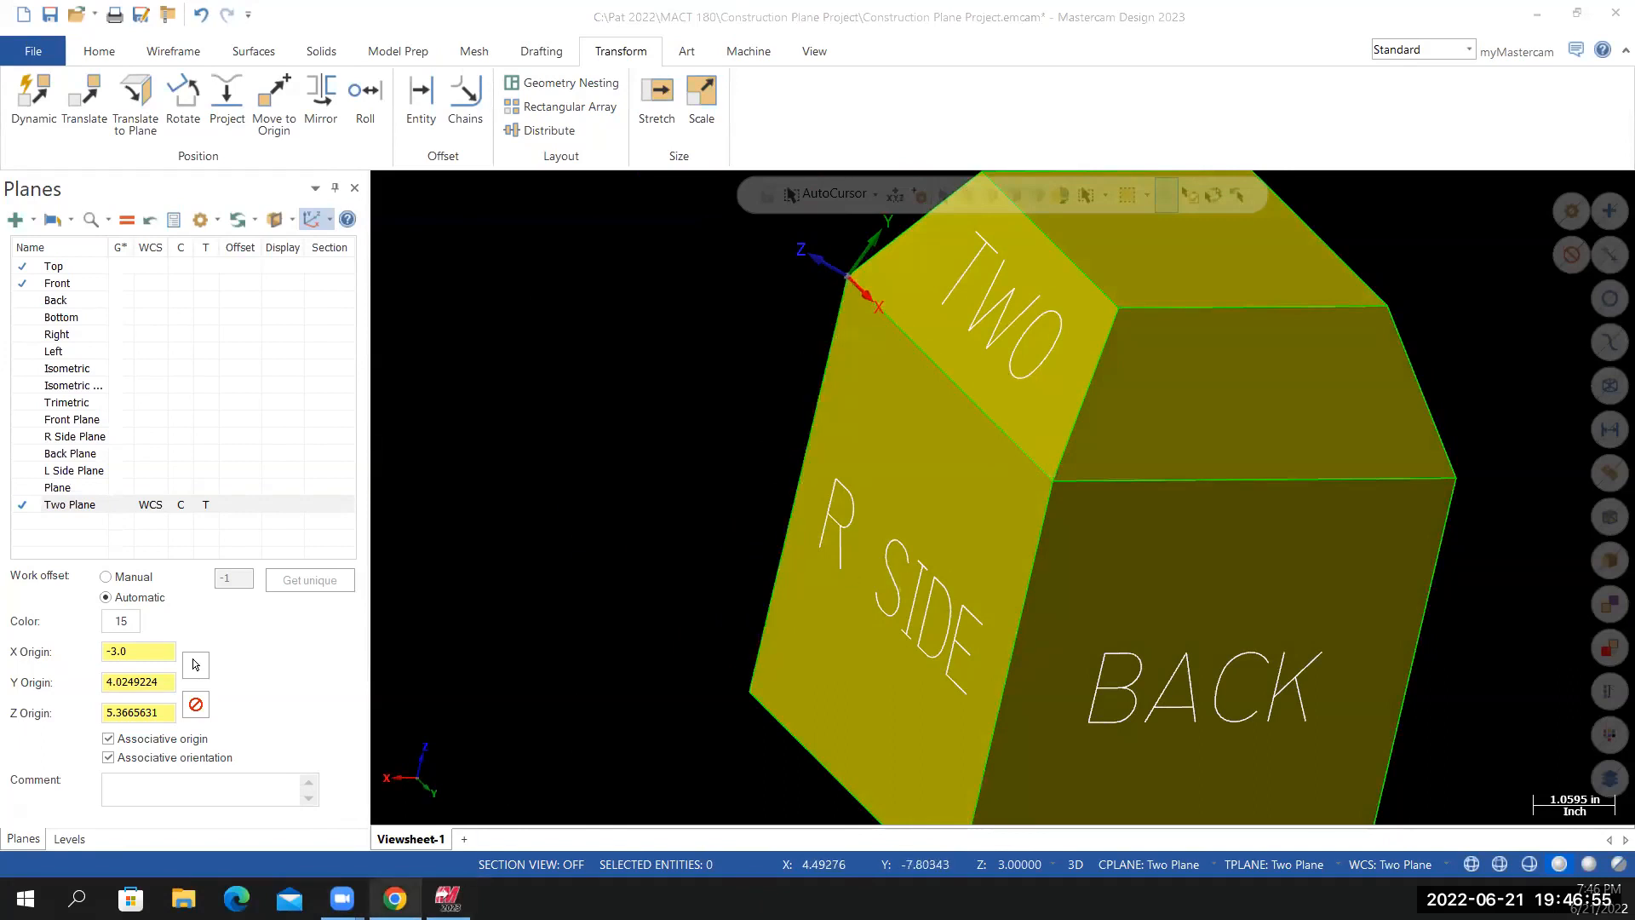
left_click(394, 898)
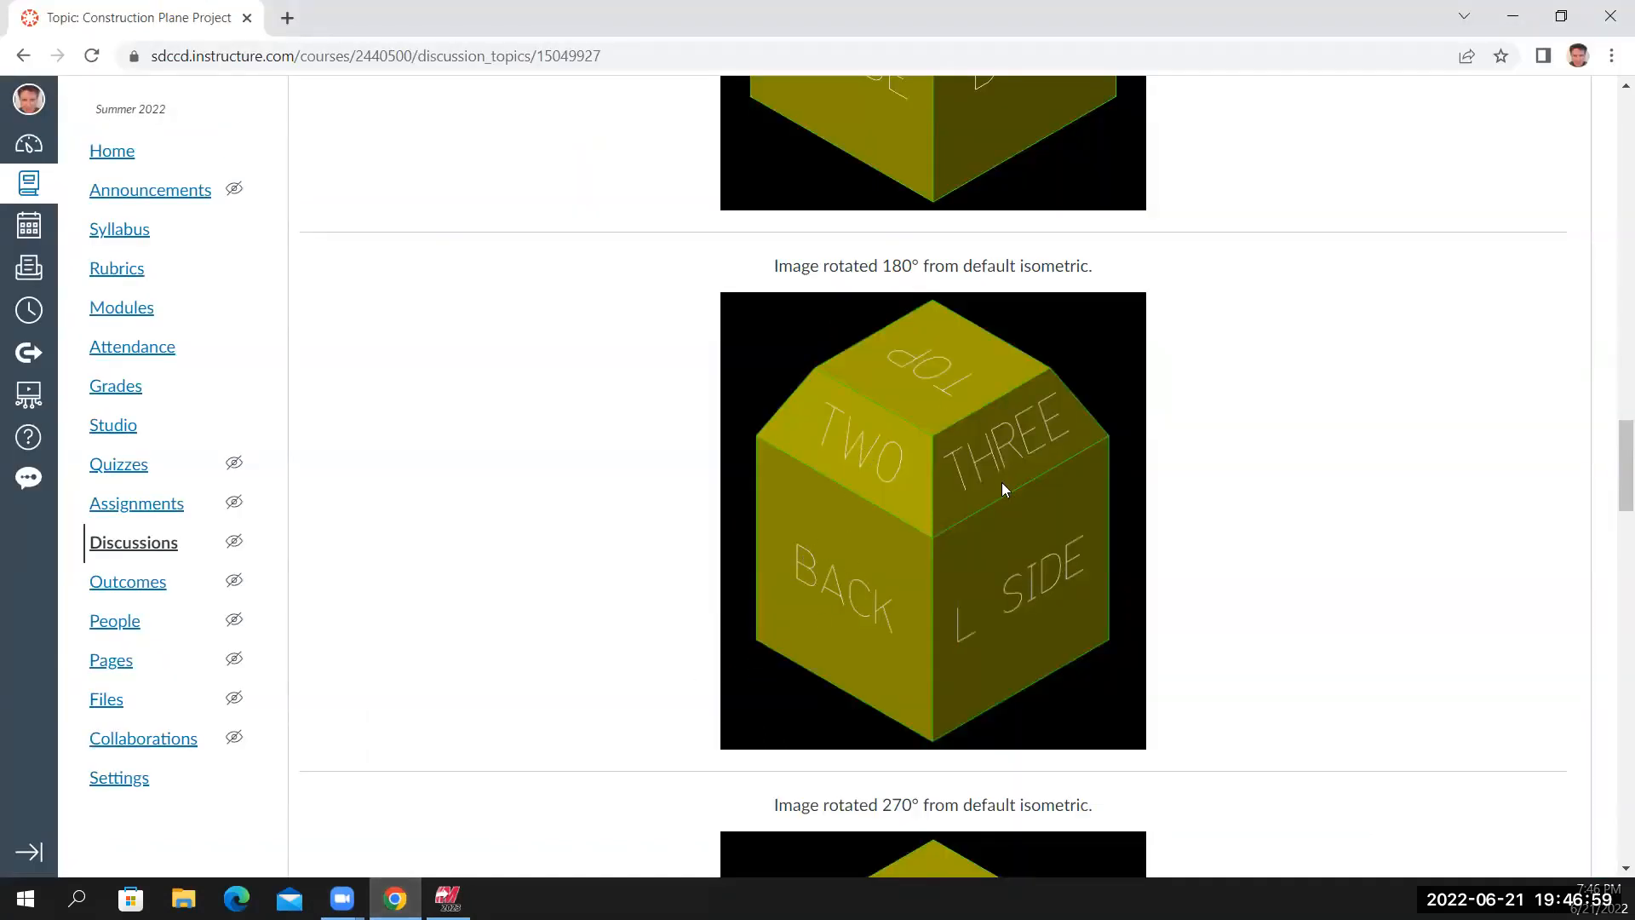
scroll(1065, 540, "down", 8)
scroll(1060, 552, "up", 5)
scroll(1061, 555, "up", 9)
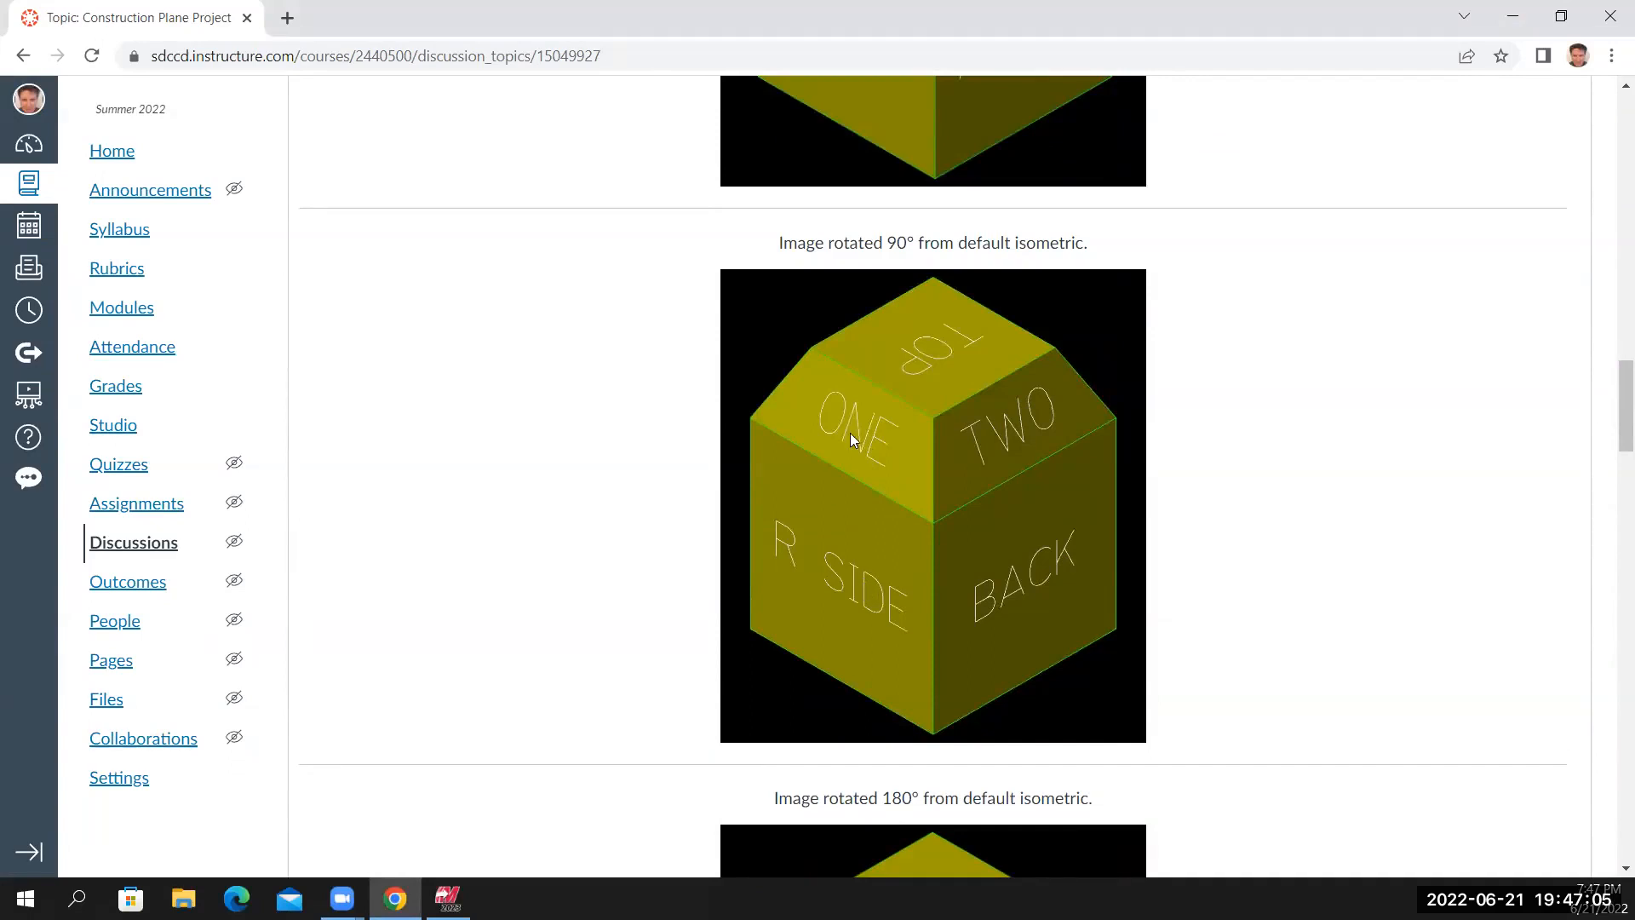
scroll(884, 672, "down", 6)
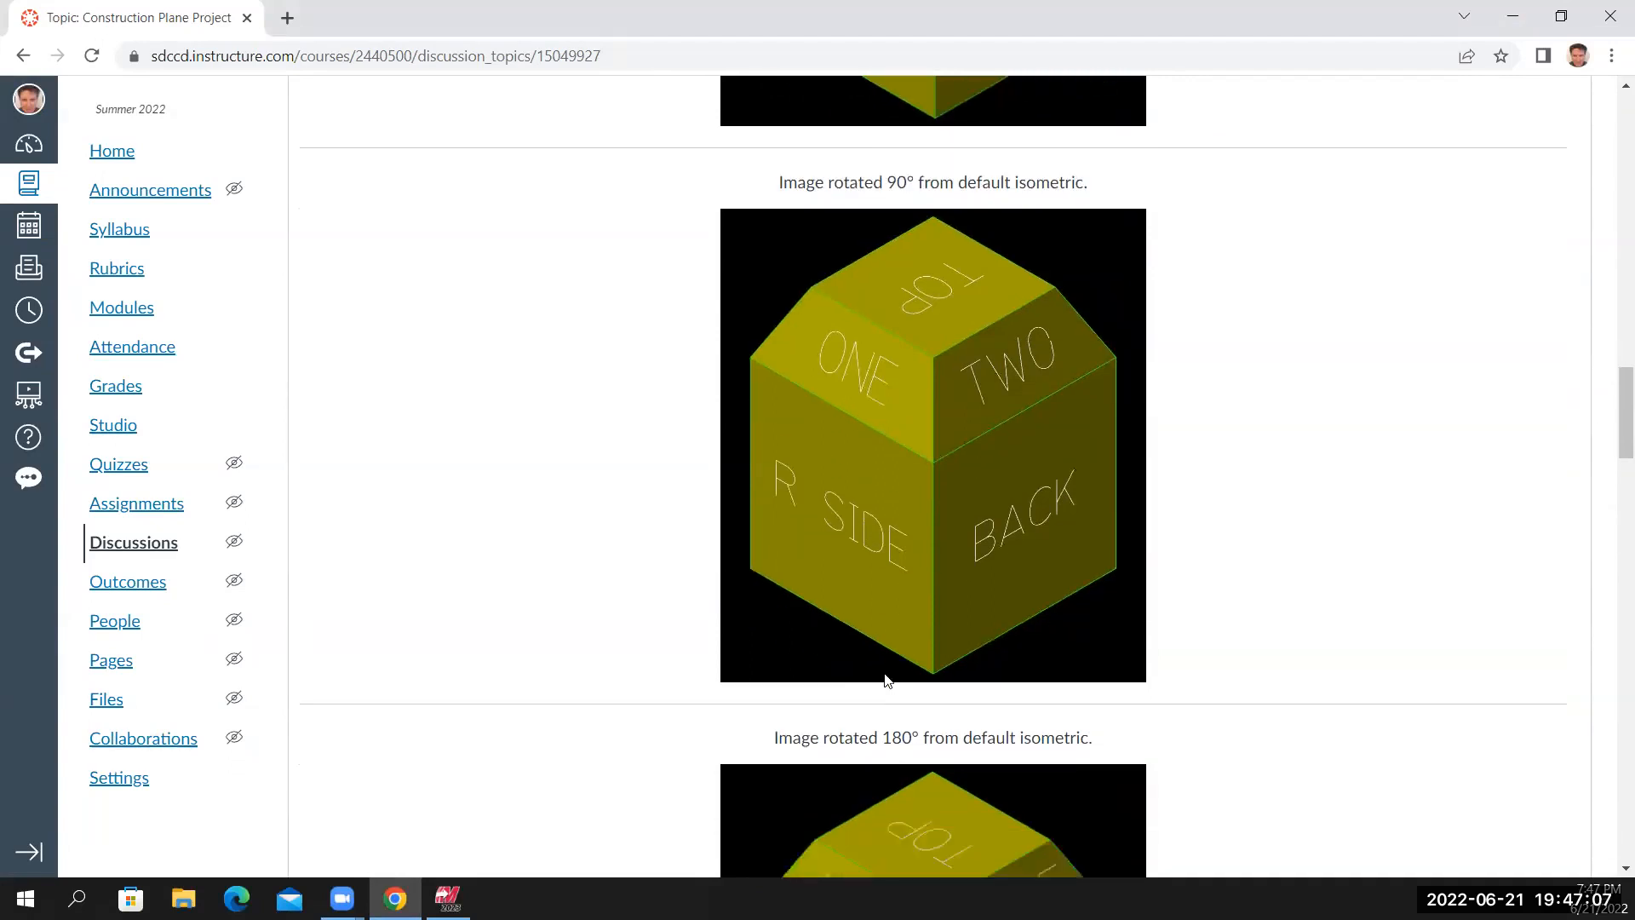
scroll(886, 675, "down", 5)
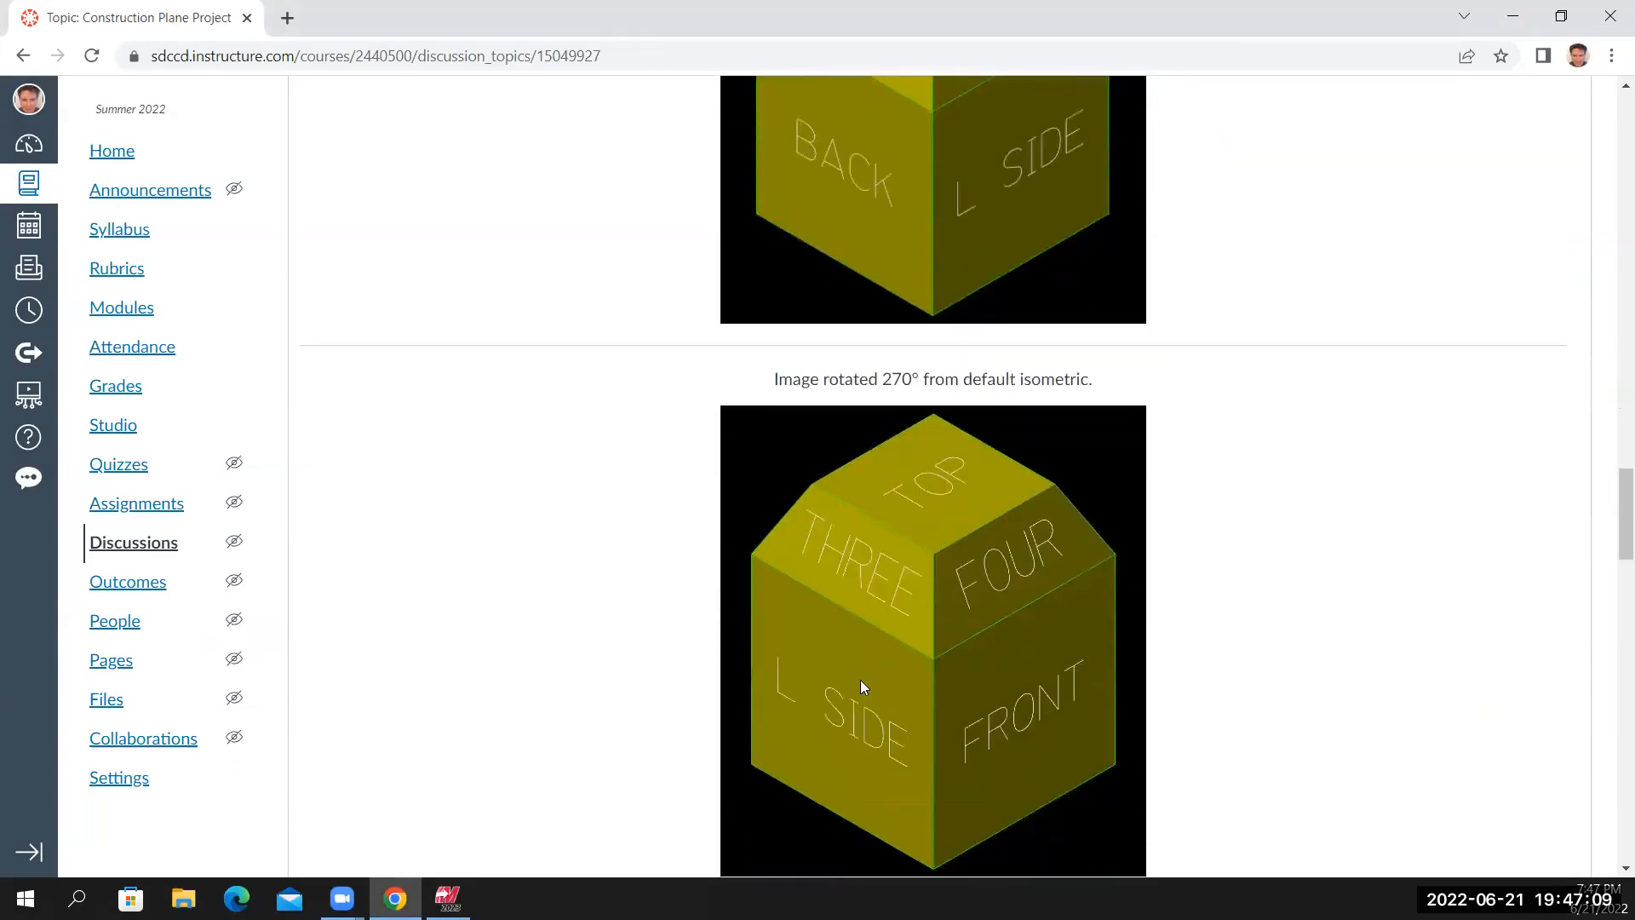
scroll(983, 606, "up", 12)
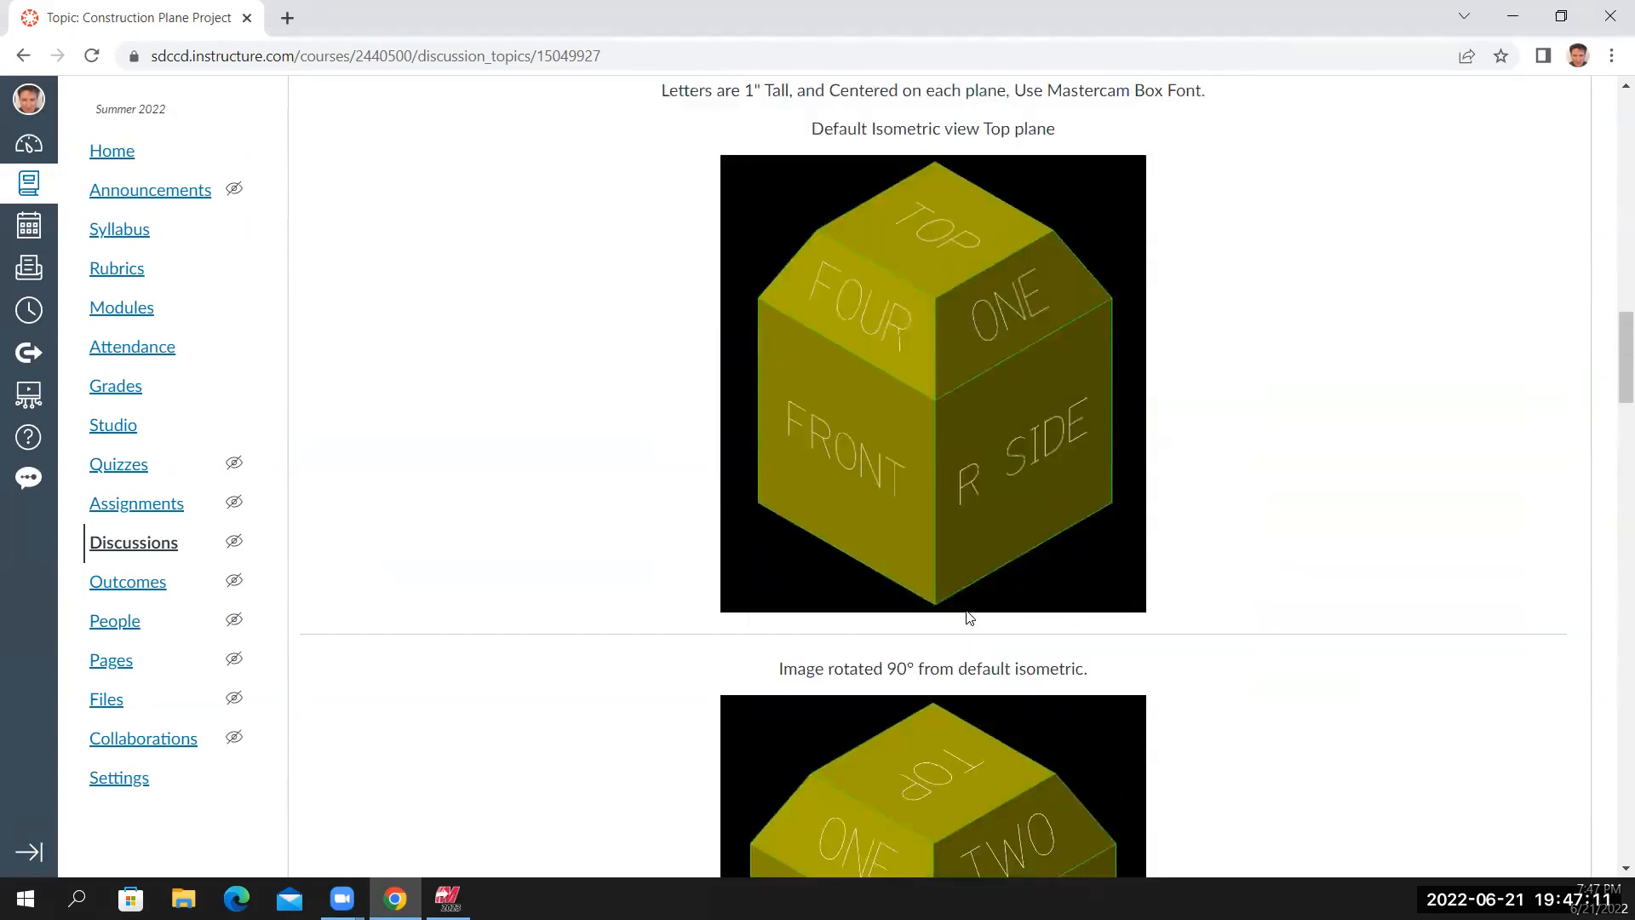
scroll(928, 637, "up", 6)
scroll(927, 636, "up", 4)
scroll(923, 636, "down", 12)
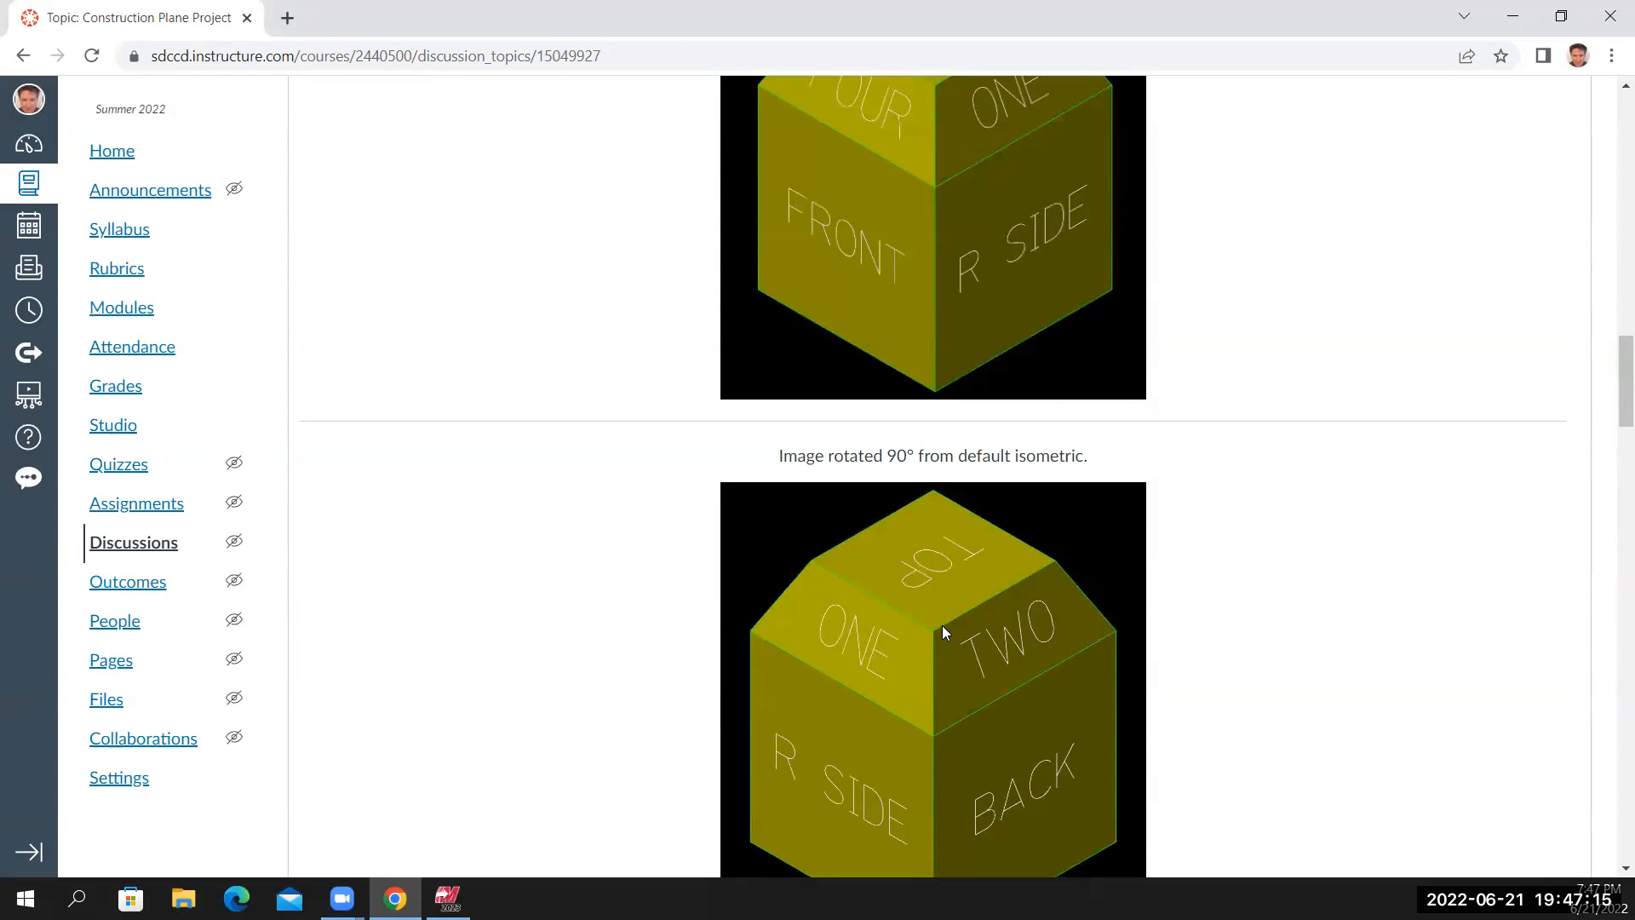
scroll(935, 638, "down", 9)
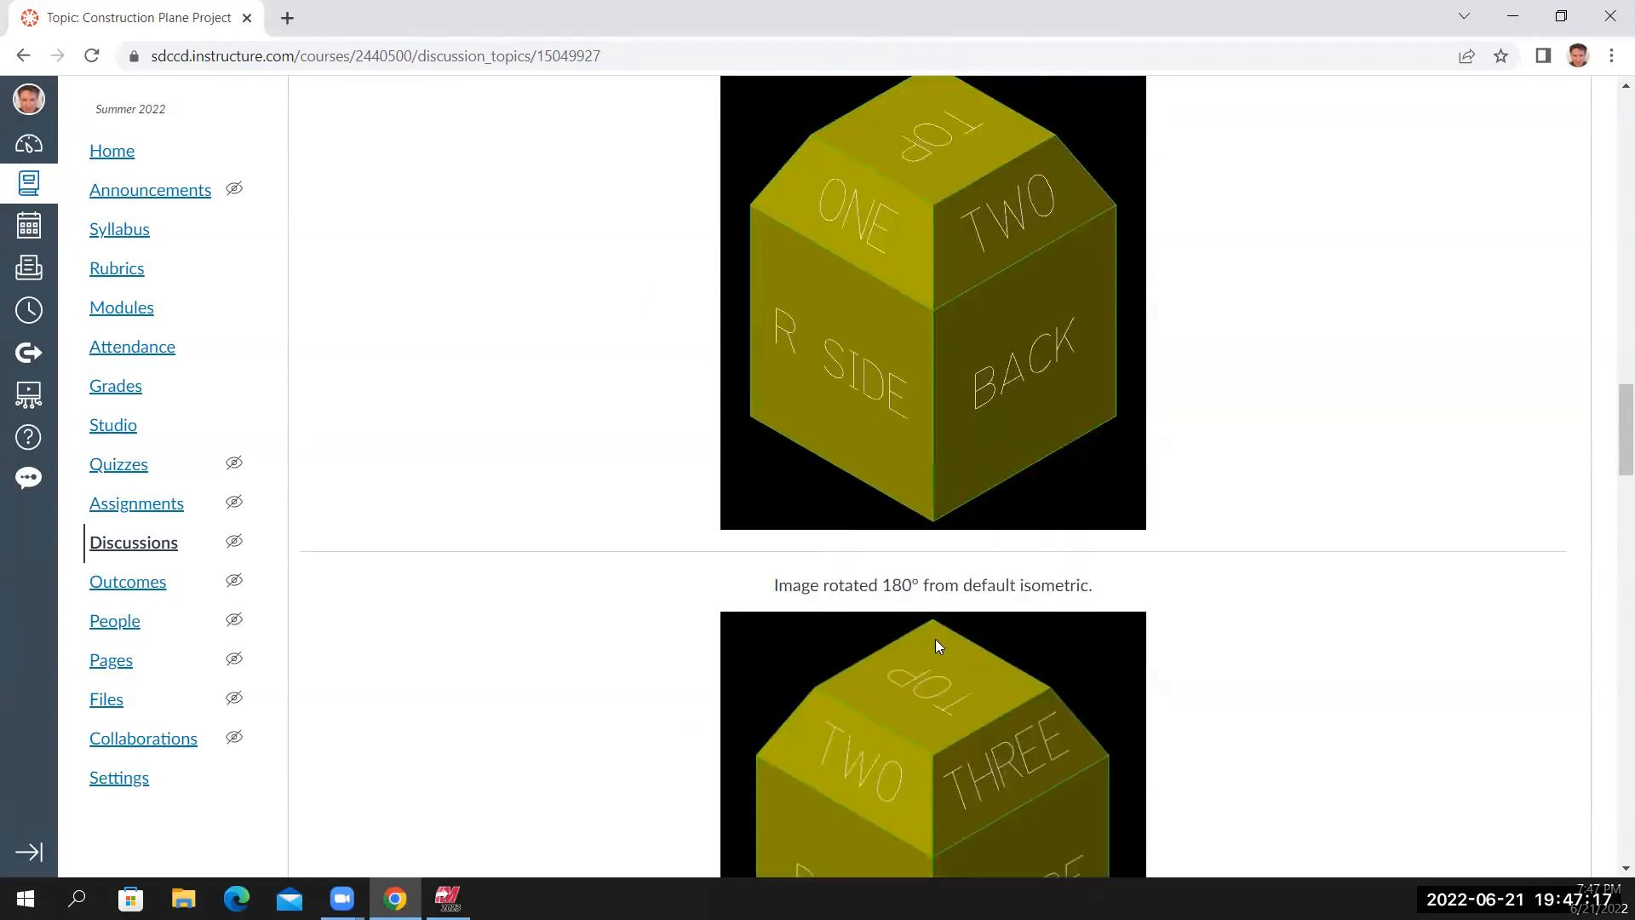
scroll(935, 644, "up", 4)
scroll(935, 643, "up", 4)
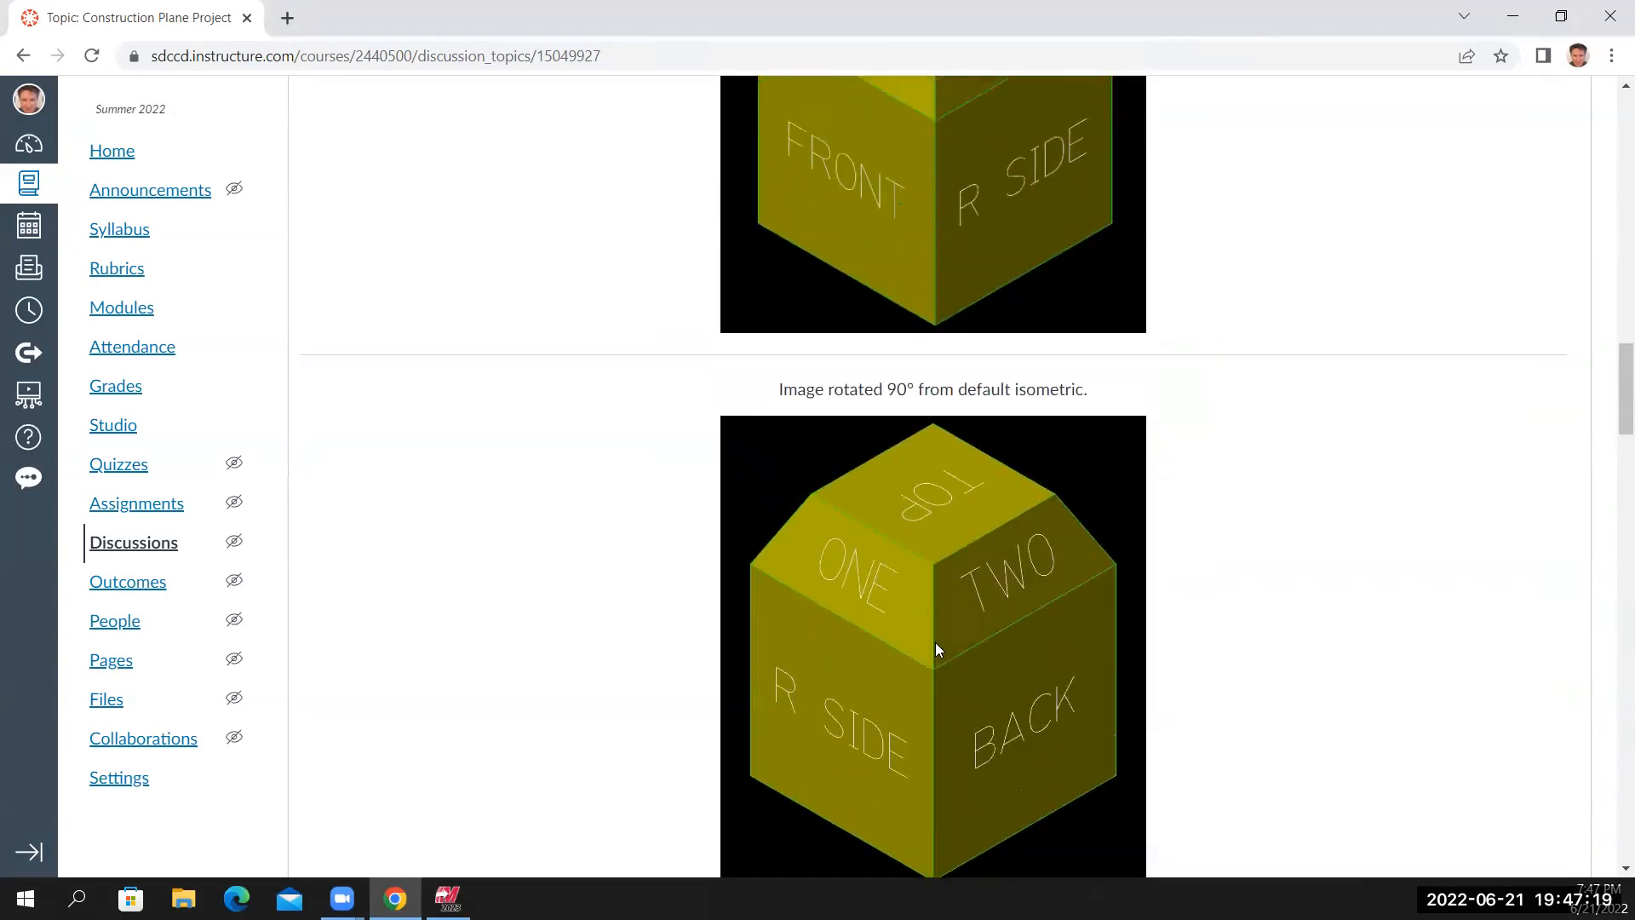
scroll(935, 643, "down", 2)
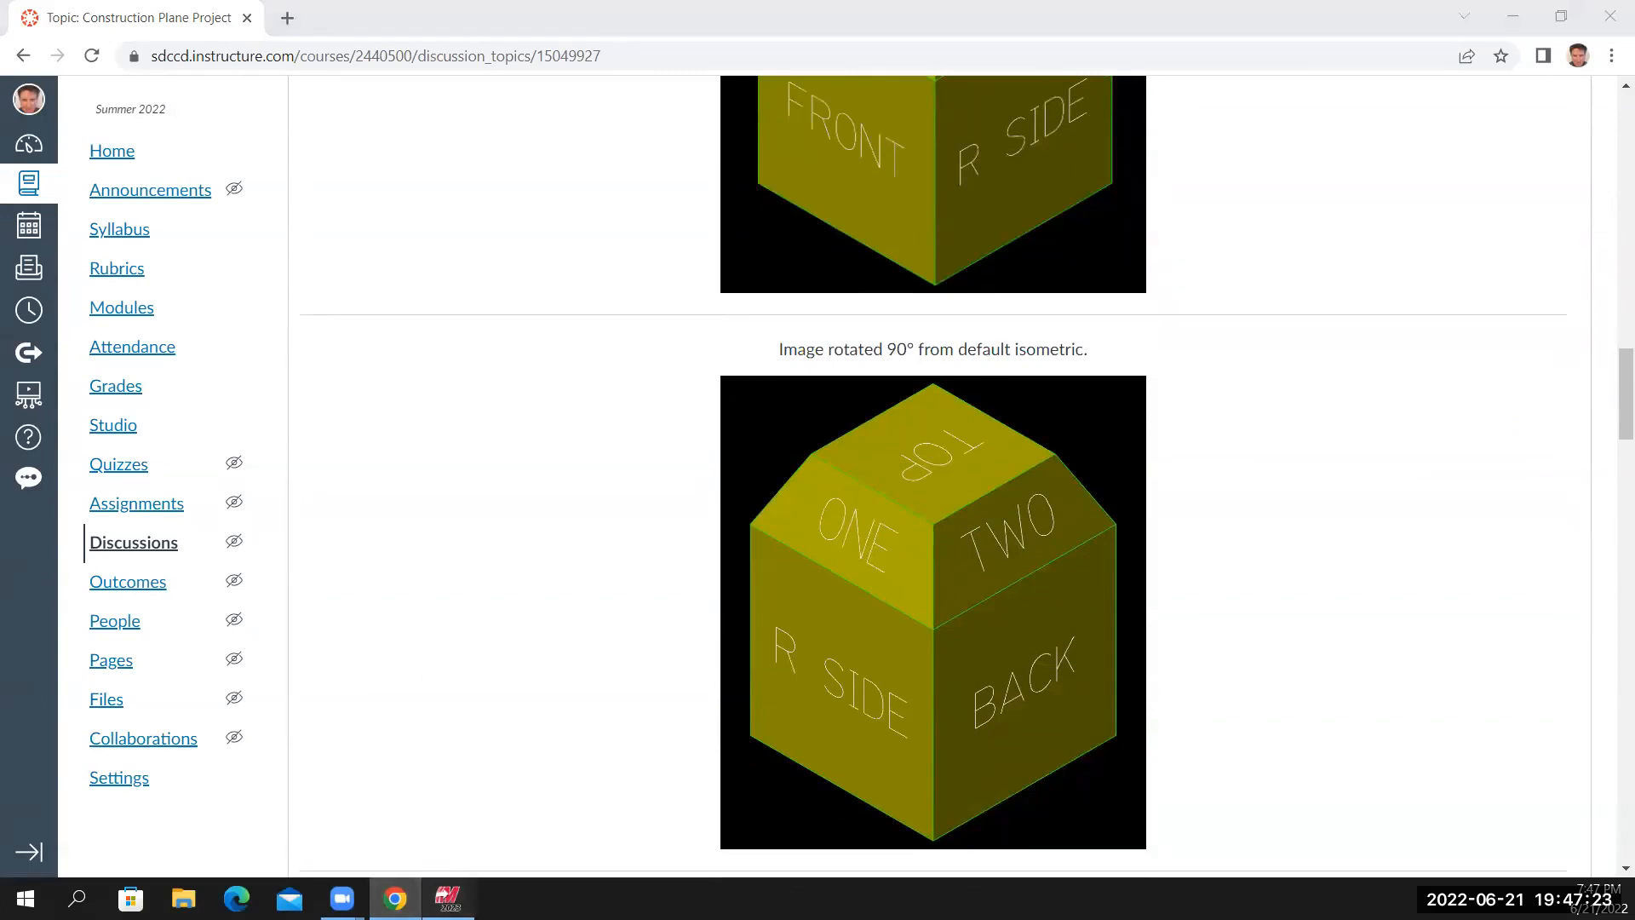
Switch to Mastercam and examine the block from all sides to check the placed labels and locate the sloped face above BACK
left_click(448, 899)
mouse_move(843, 617)
middle_mouse_down()
mouse_move(605, 617)
mouse_move(704, 588)
mouse_move(855, 603)
middle_mouse_up()
middle_click_drag(1195, 417, 1026, 555)
middle_click_drag(864, 545, 759, 547)
scroll(746, 484, "up", 2)
mouse_move(719, 477)
middle_mouse_down()
mouse_move(818, 600)
mouse_move(795, 555)
mouse_move(680, 502)
mouse_move(713, 501)
middle_mouse_up()
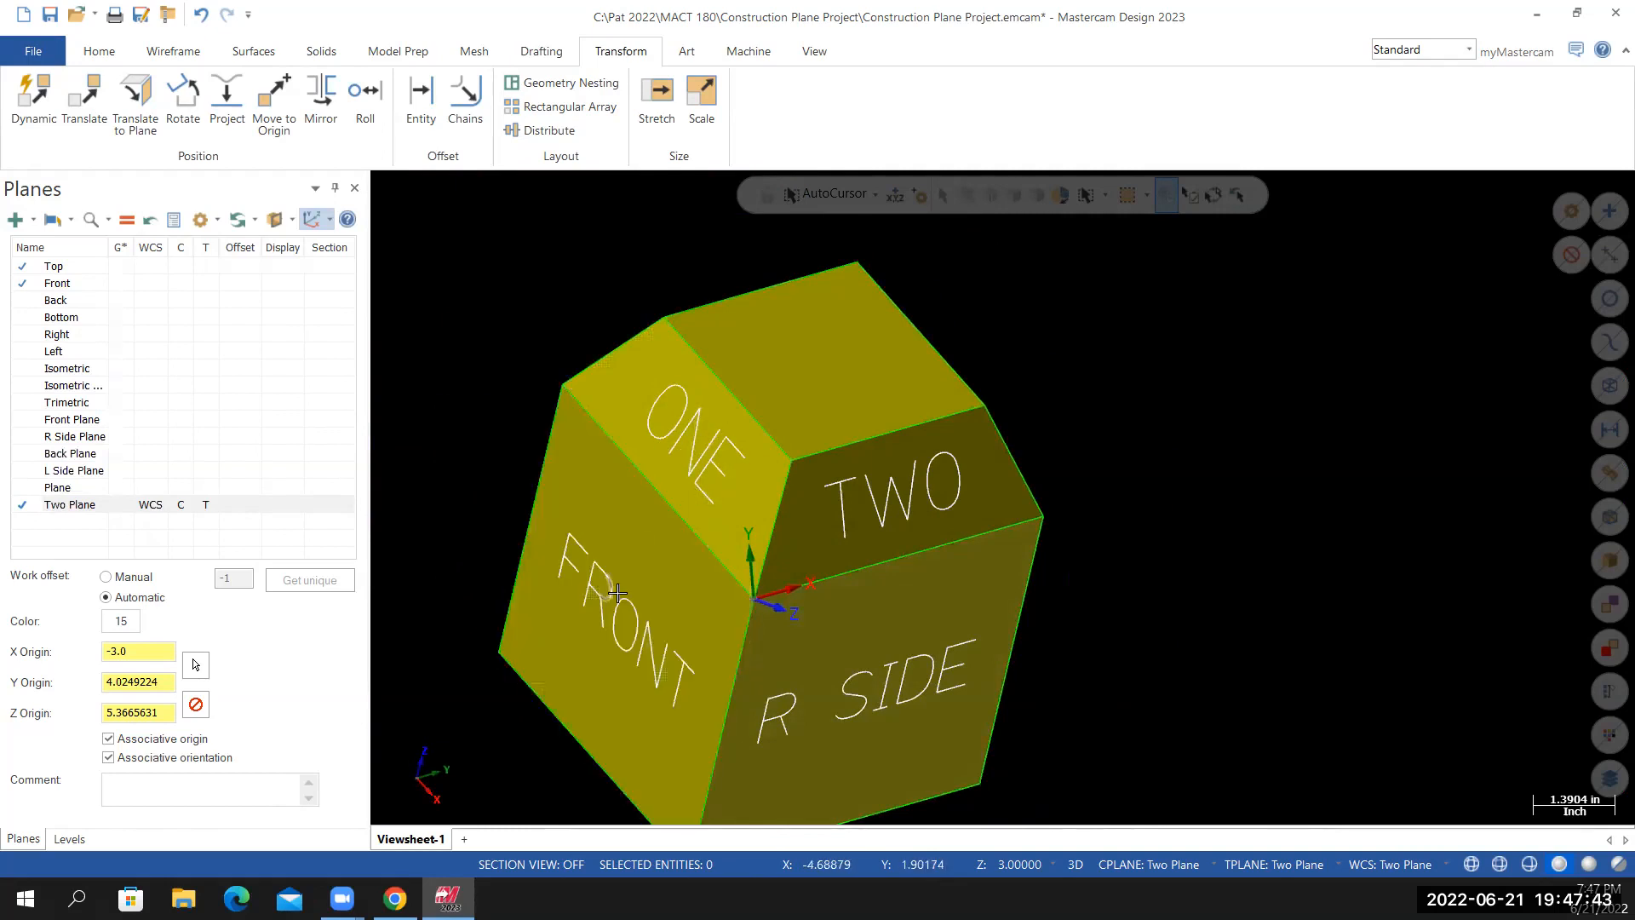
middle_click_drag(617, 591, 543, 610)
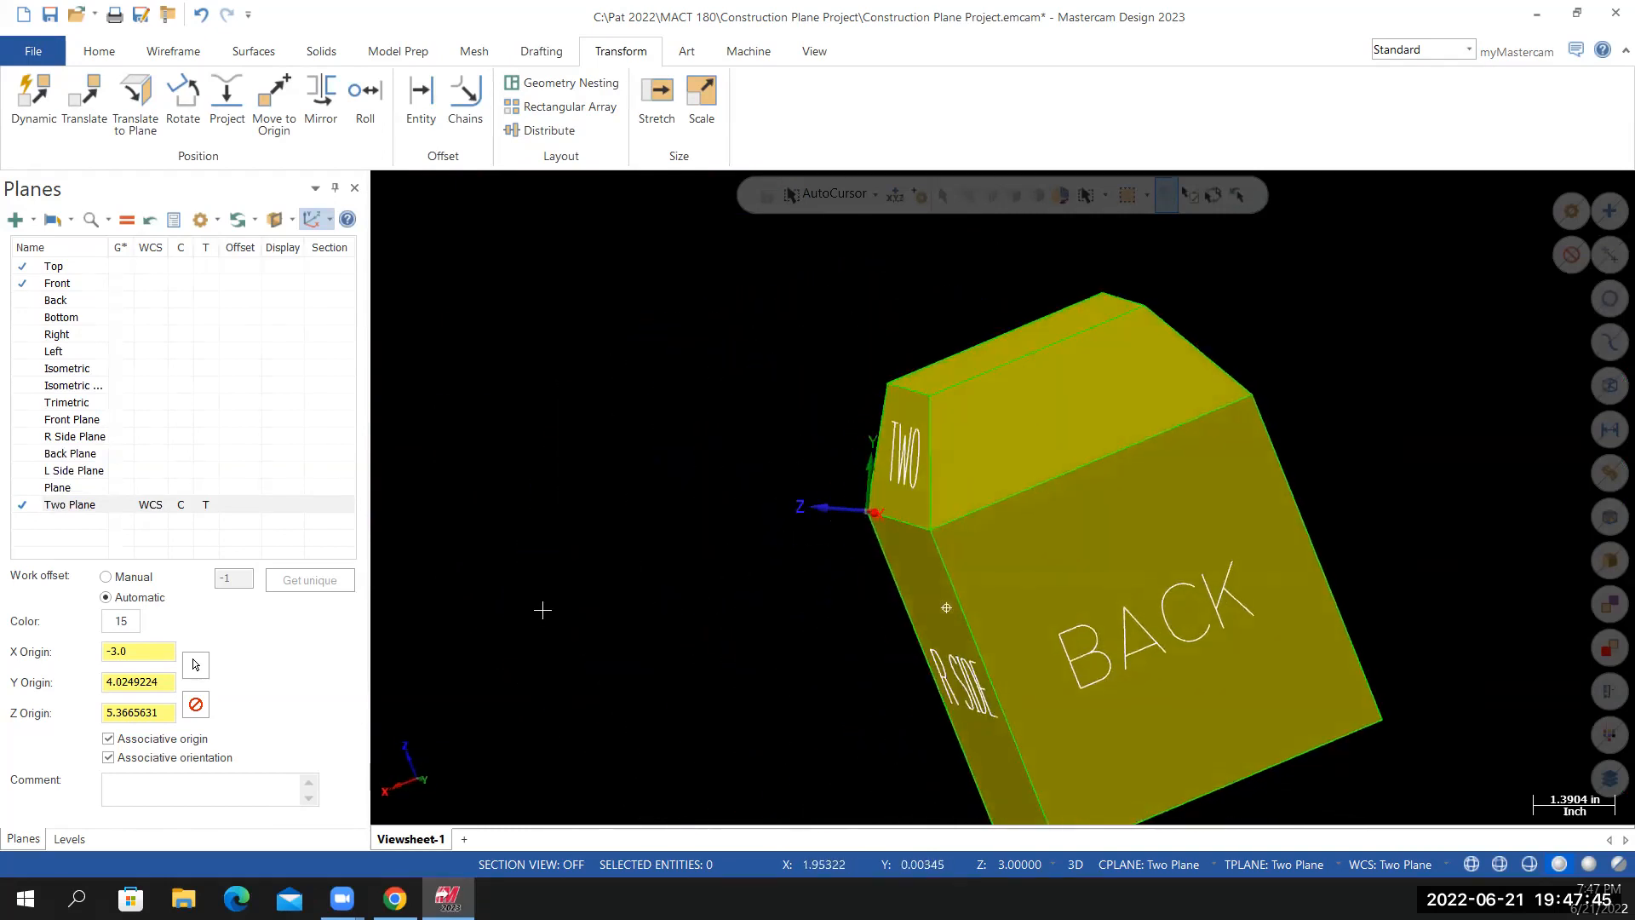
middle_click_drag(1108, 419, 960, 533)
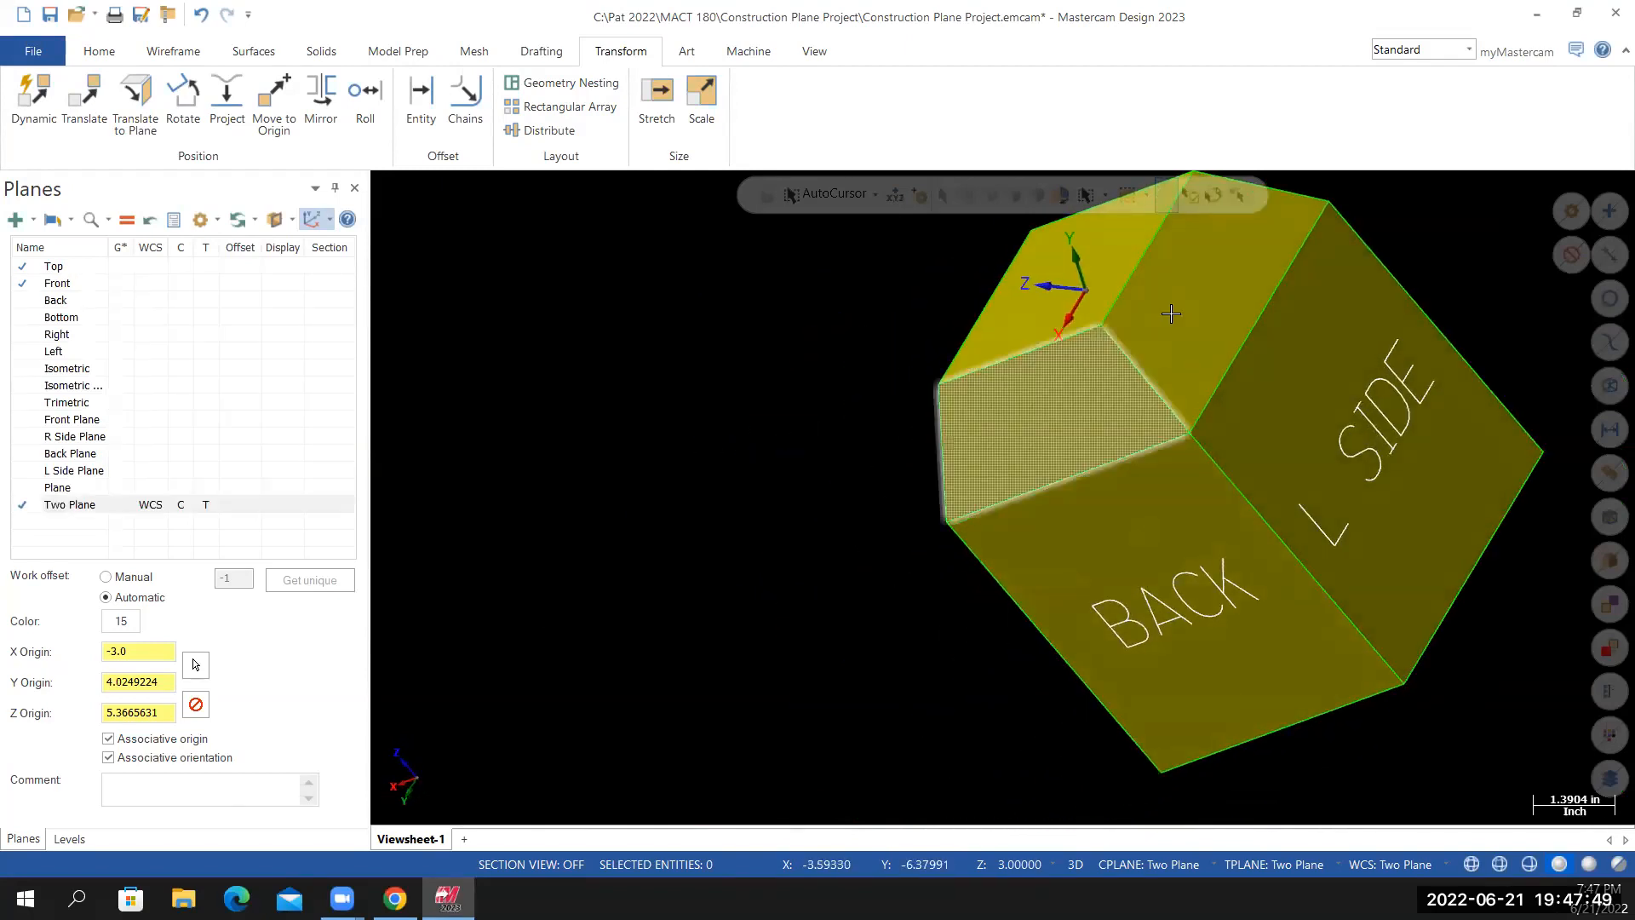
middle_click_drag(1045, 315, 1033, 502)
scroll(1187, 646, "down", 5)
scroll(1227, 751, "up", 5)
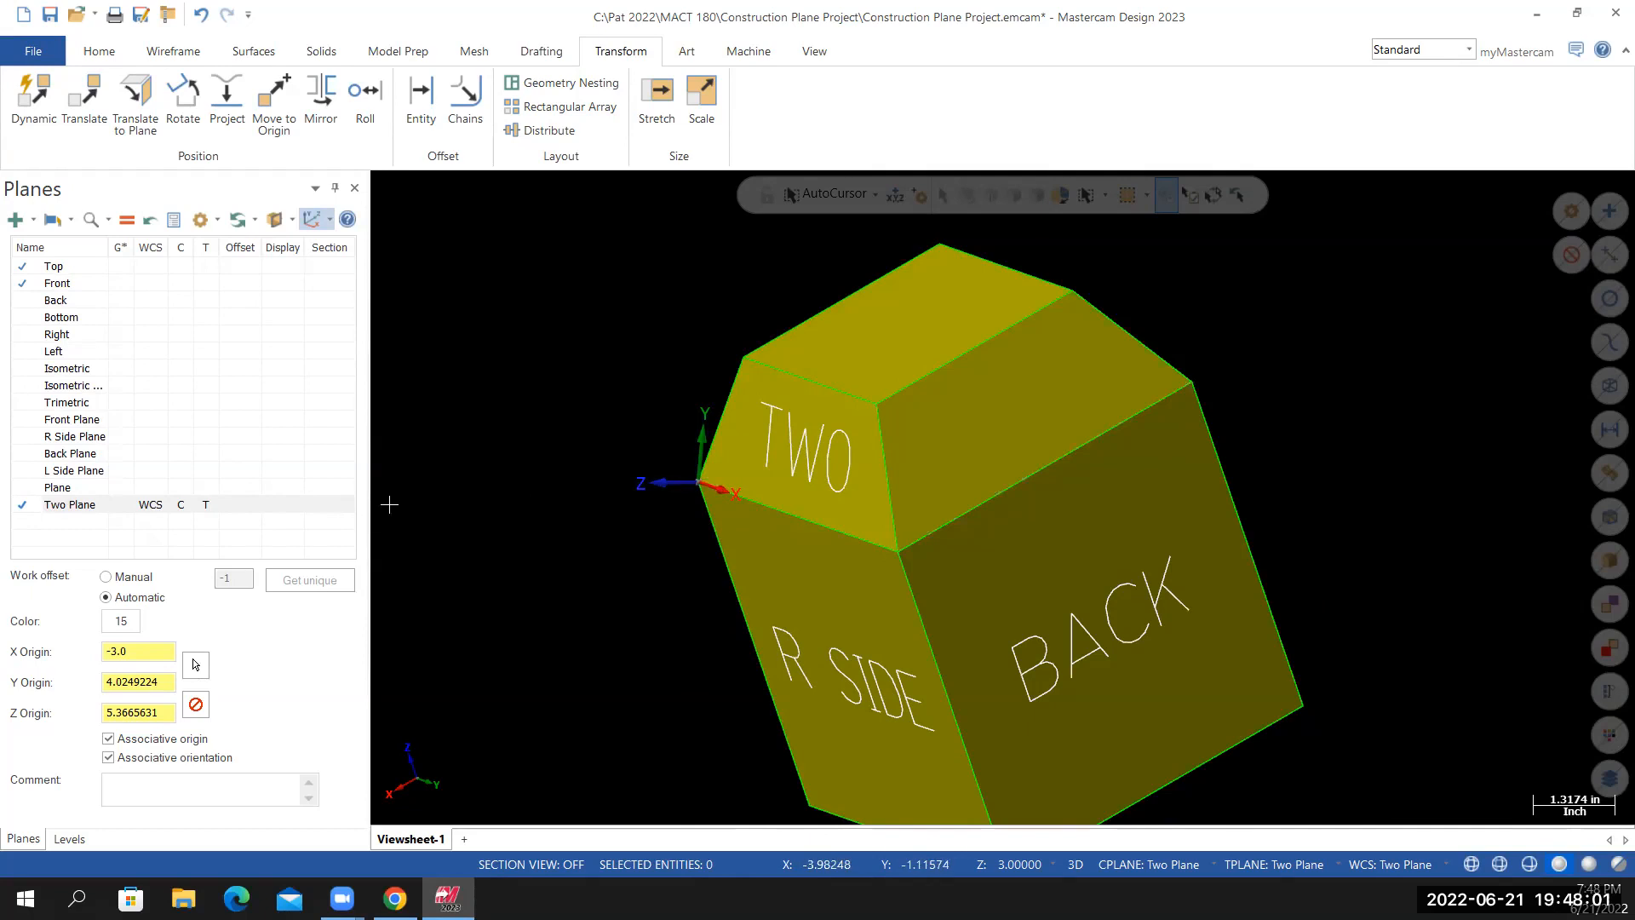
Make level 16 (Three) the active level and start a plane from geometry on the blank sloped face above BACK
left_click(69, 839)
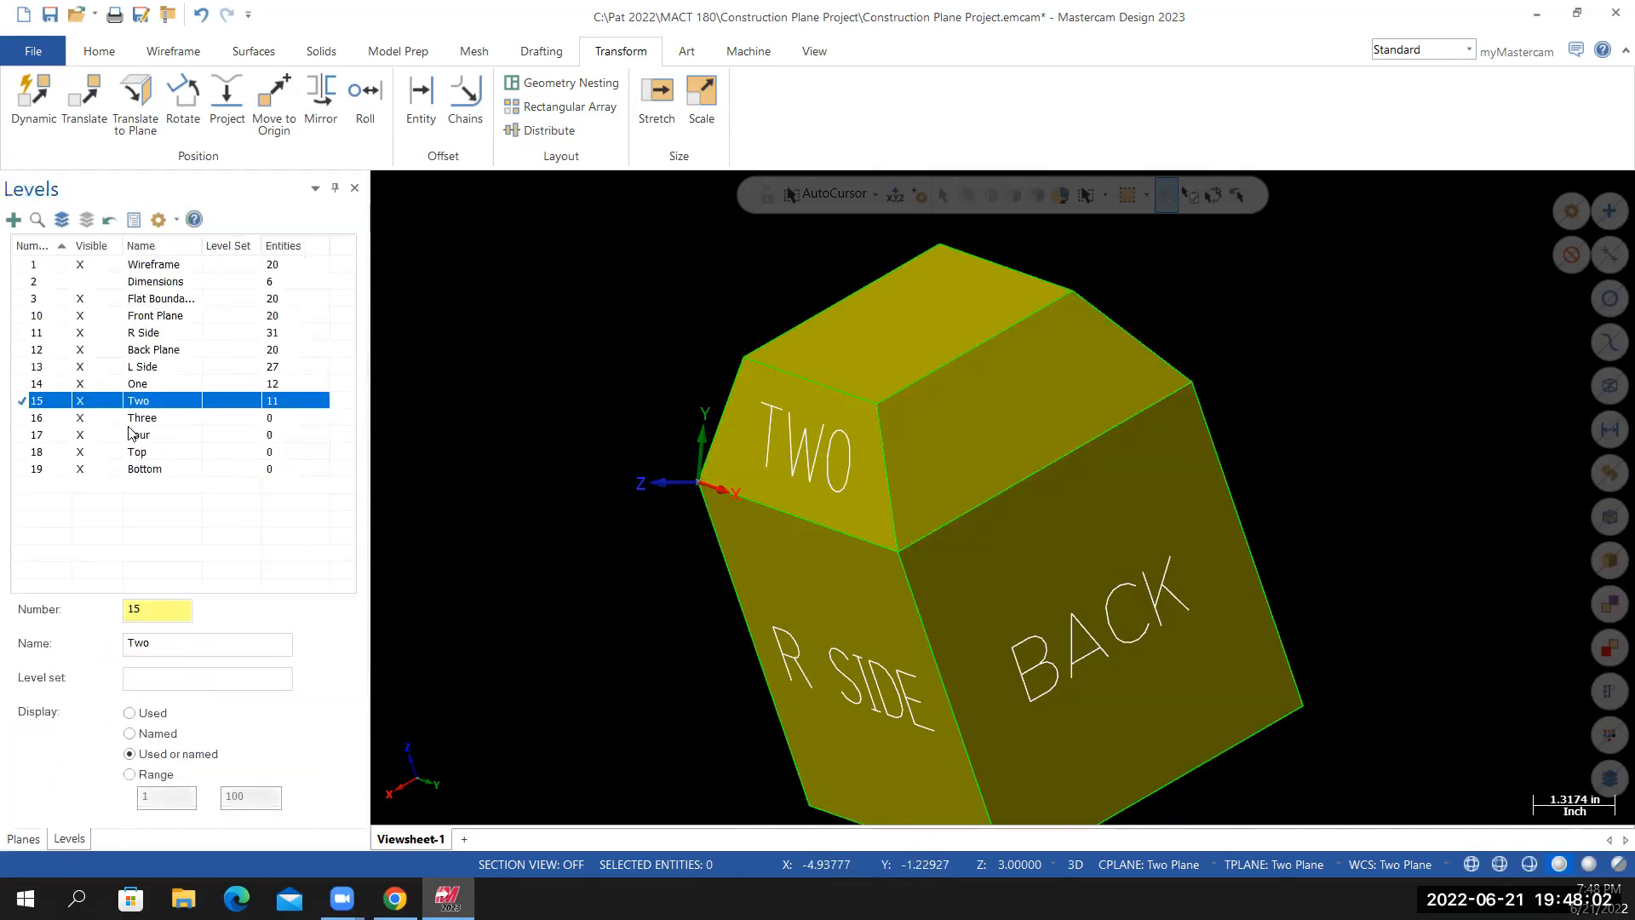
left_click(26, 419)
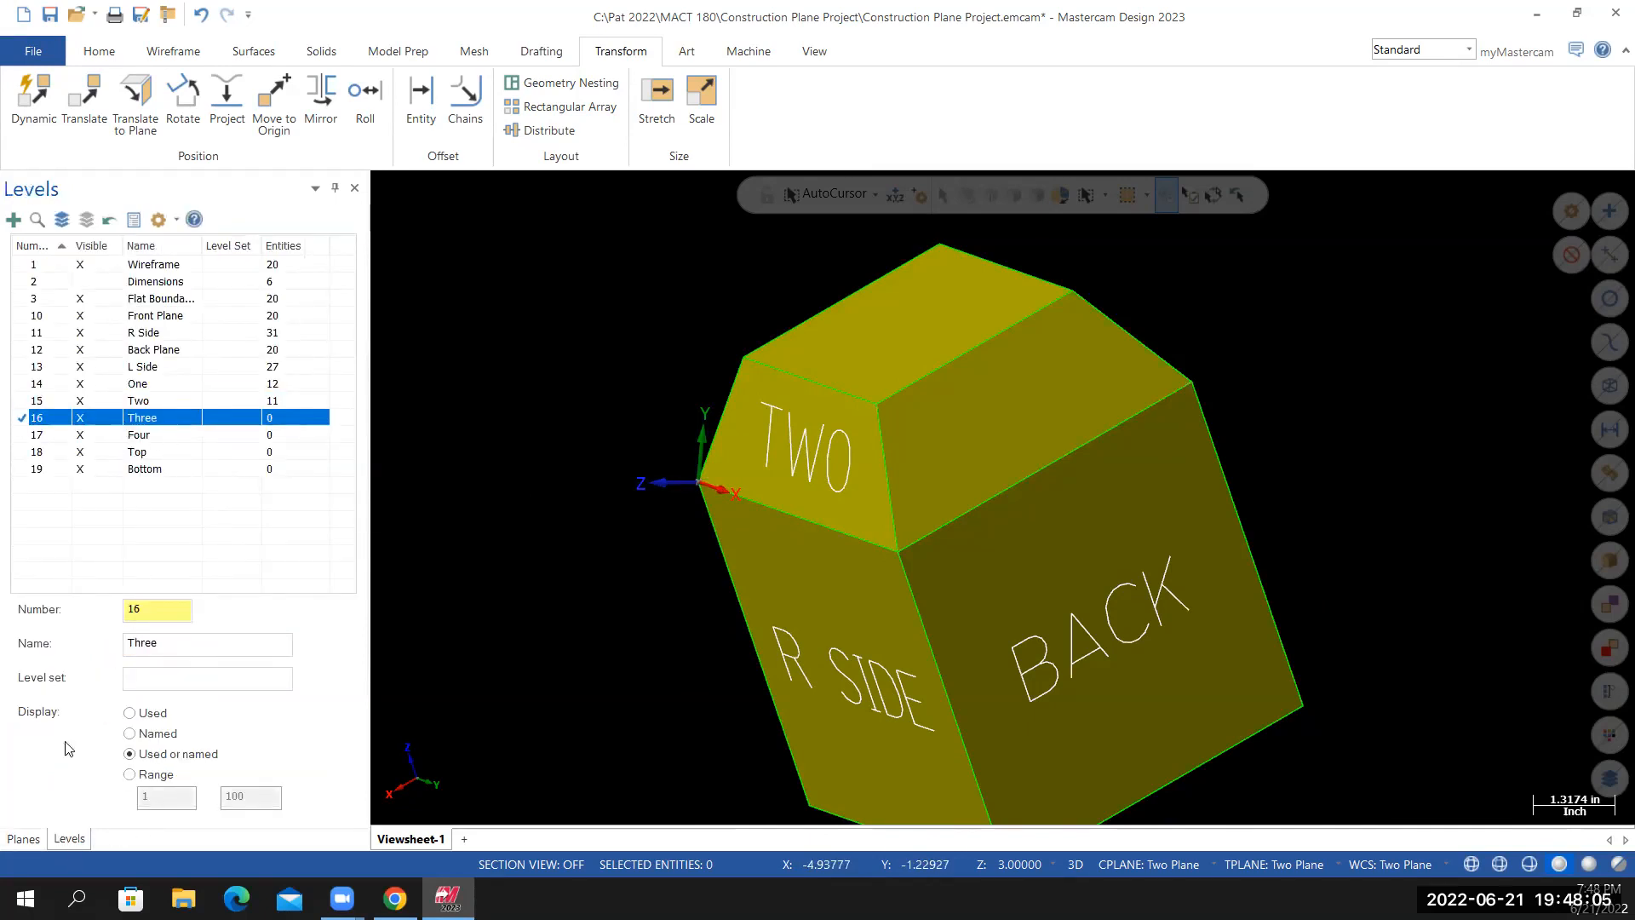
left_click(23, 839)
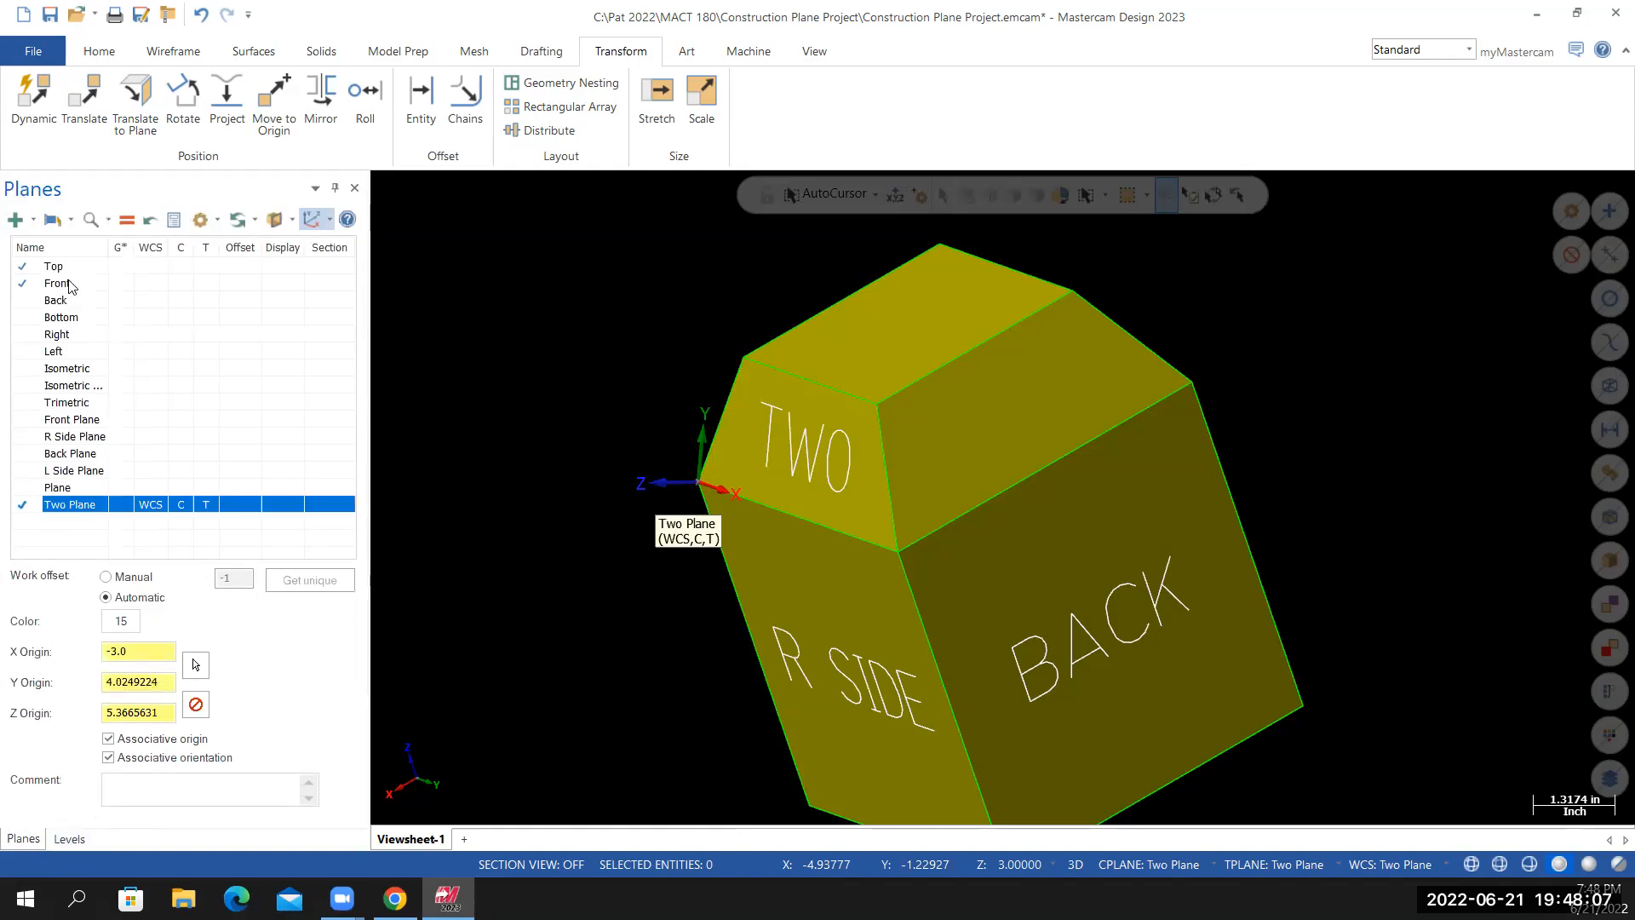
left_click(17, 220)
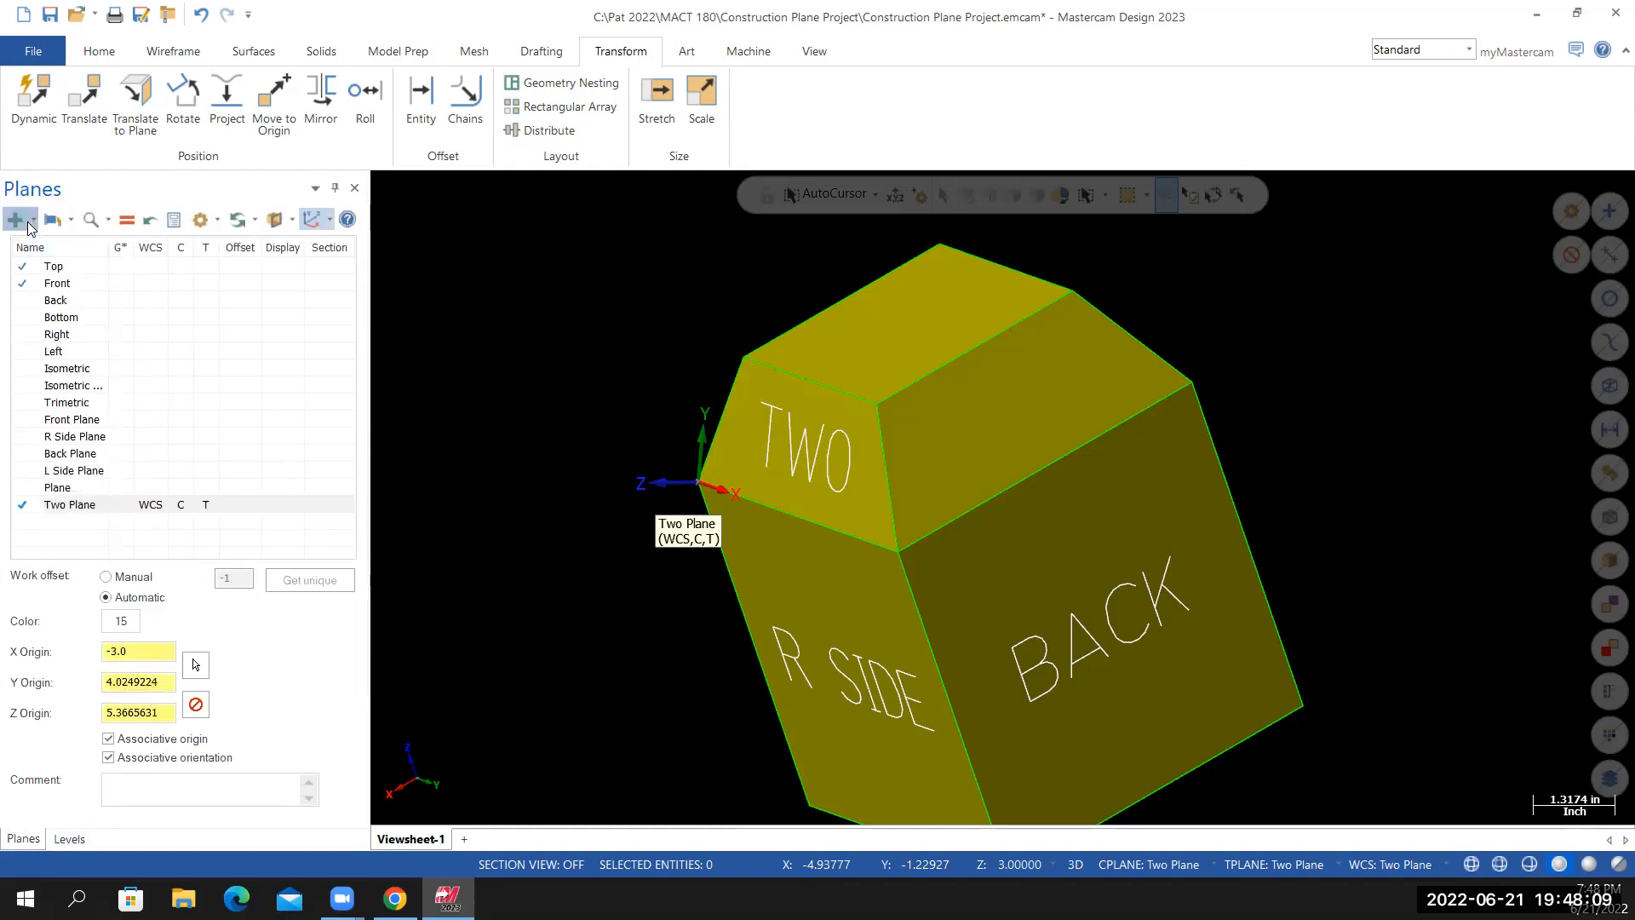
left_click(47, 245)
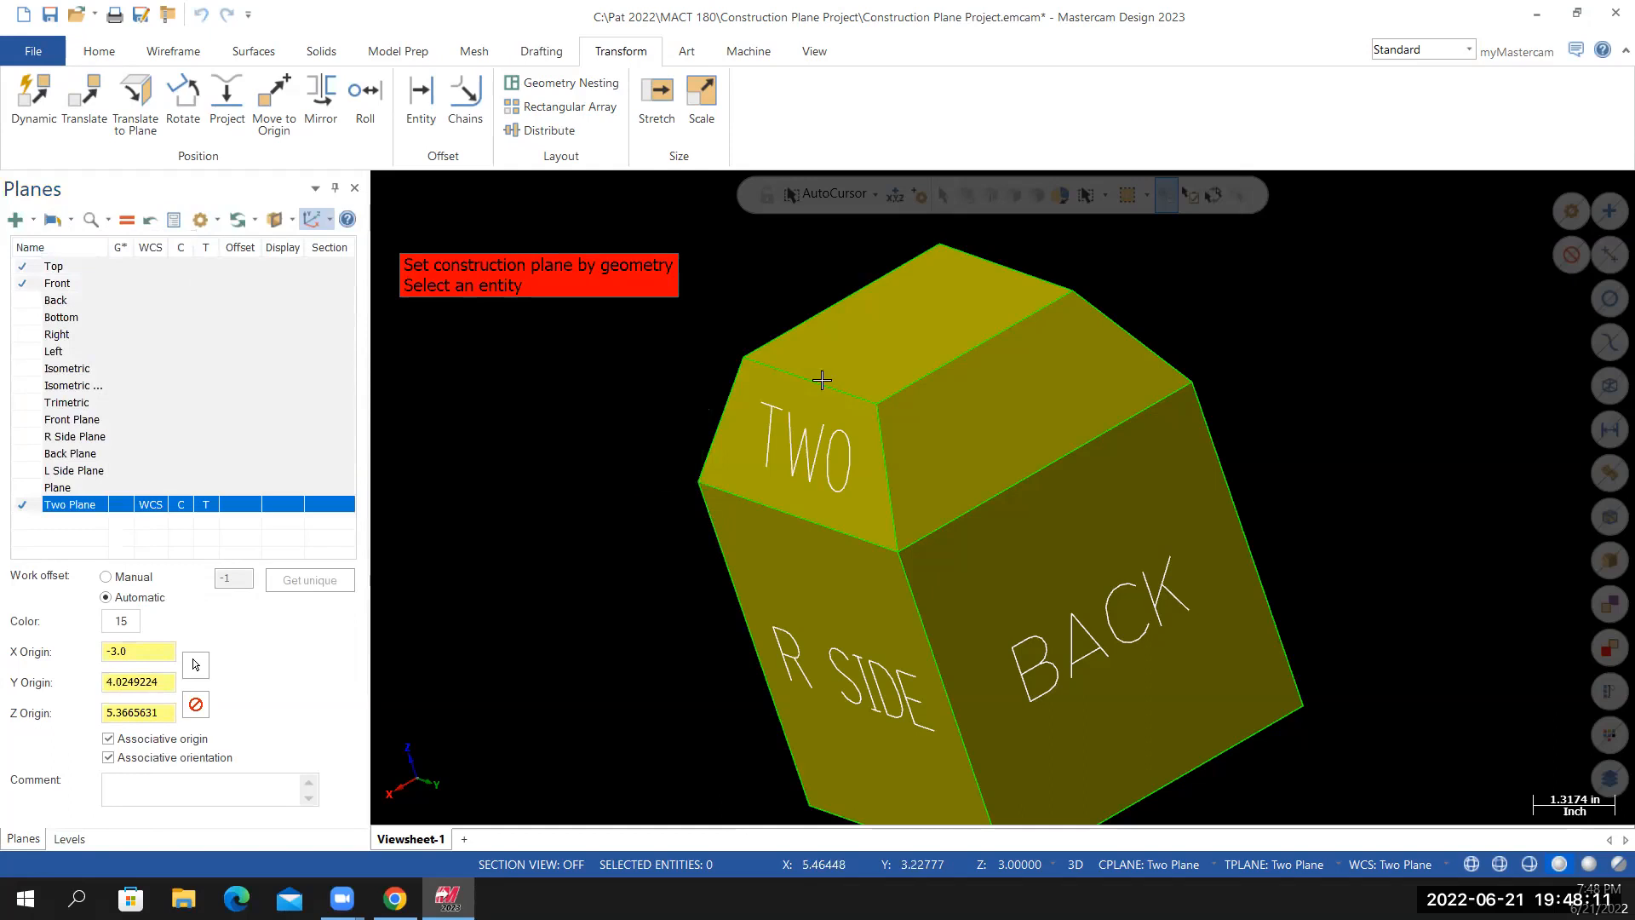
left_click(958, 445)
Step through the candidate orientations for the sloped face above BACK and accept plane 3 of 8
middle_click_drag(1337, 460, 1358, 445)
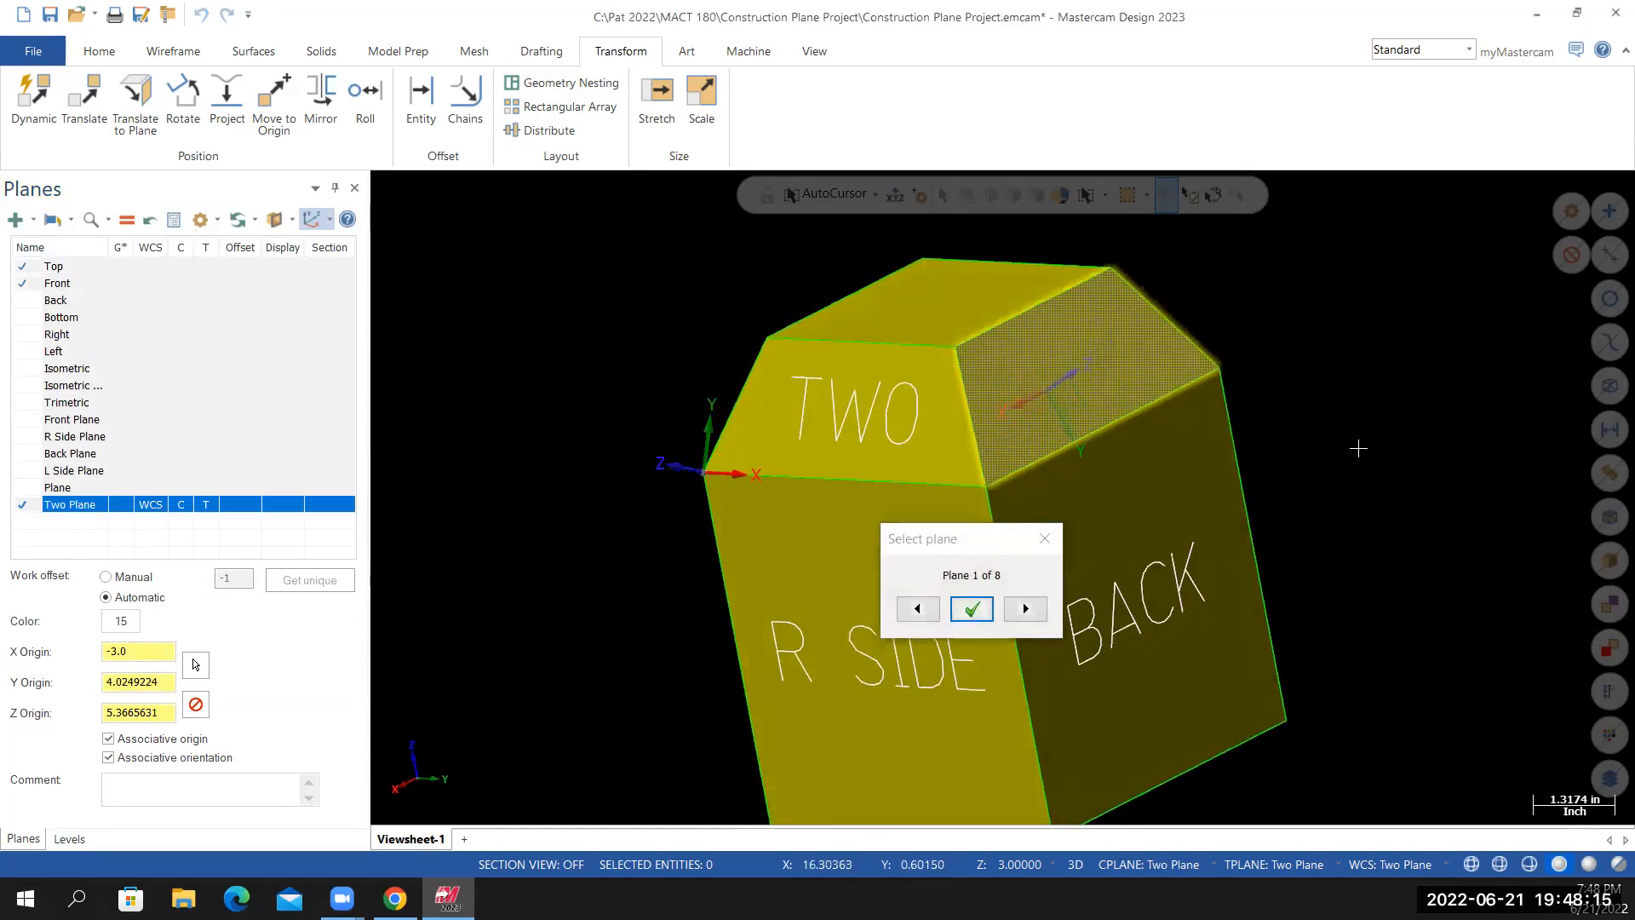
left_click(1024, 611)
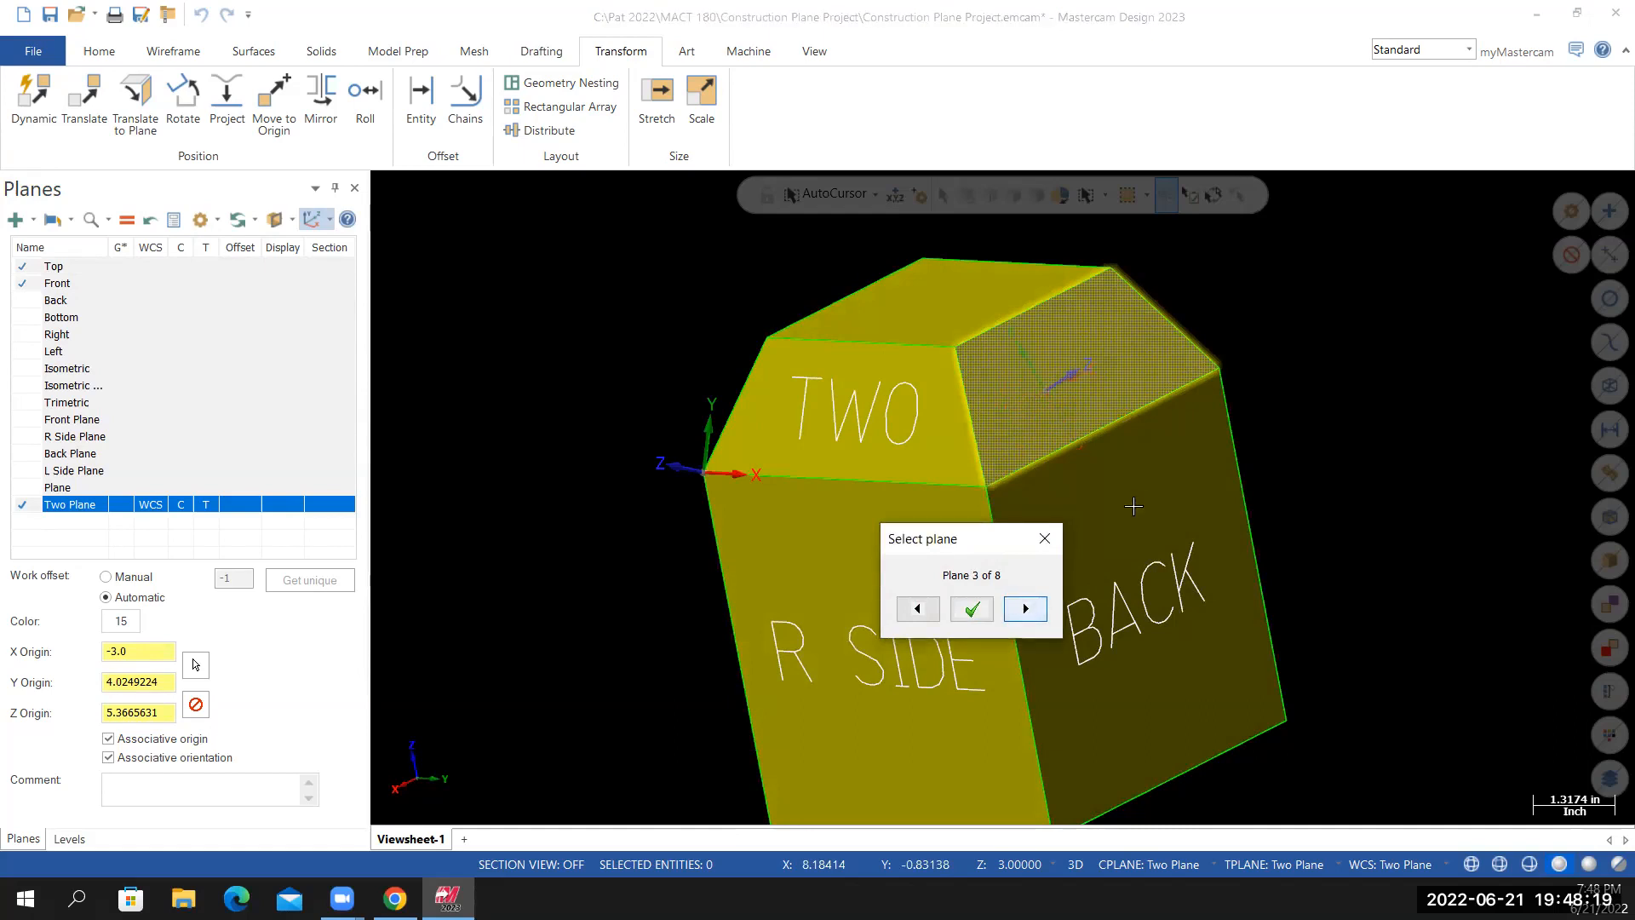
left_click(918, 609)
left_click(1024, 610)
middle_click_drag(1387, 405, 1029, 591)
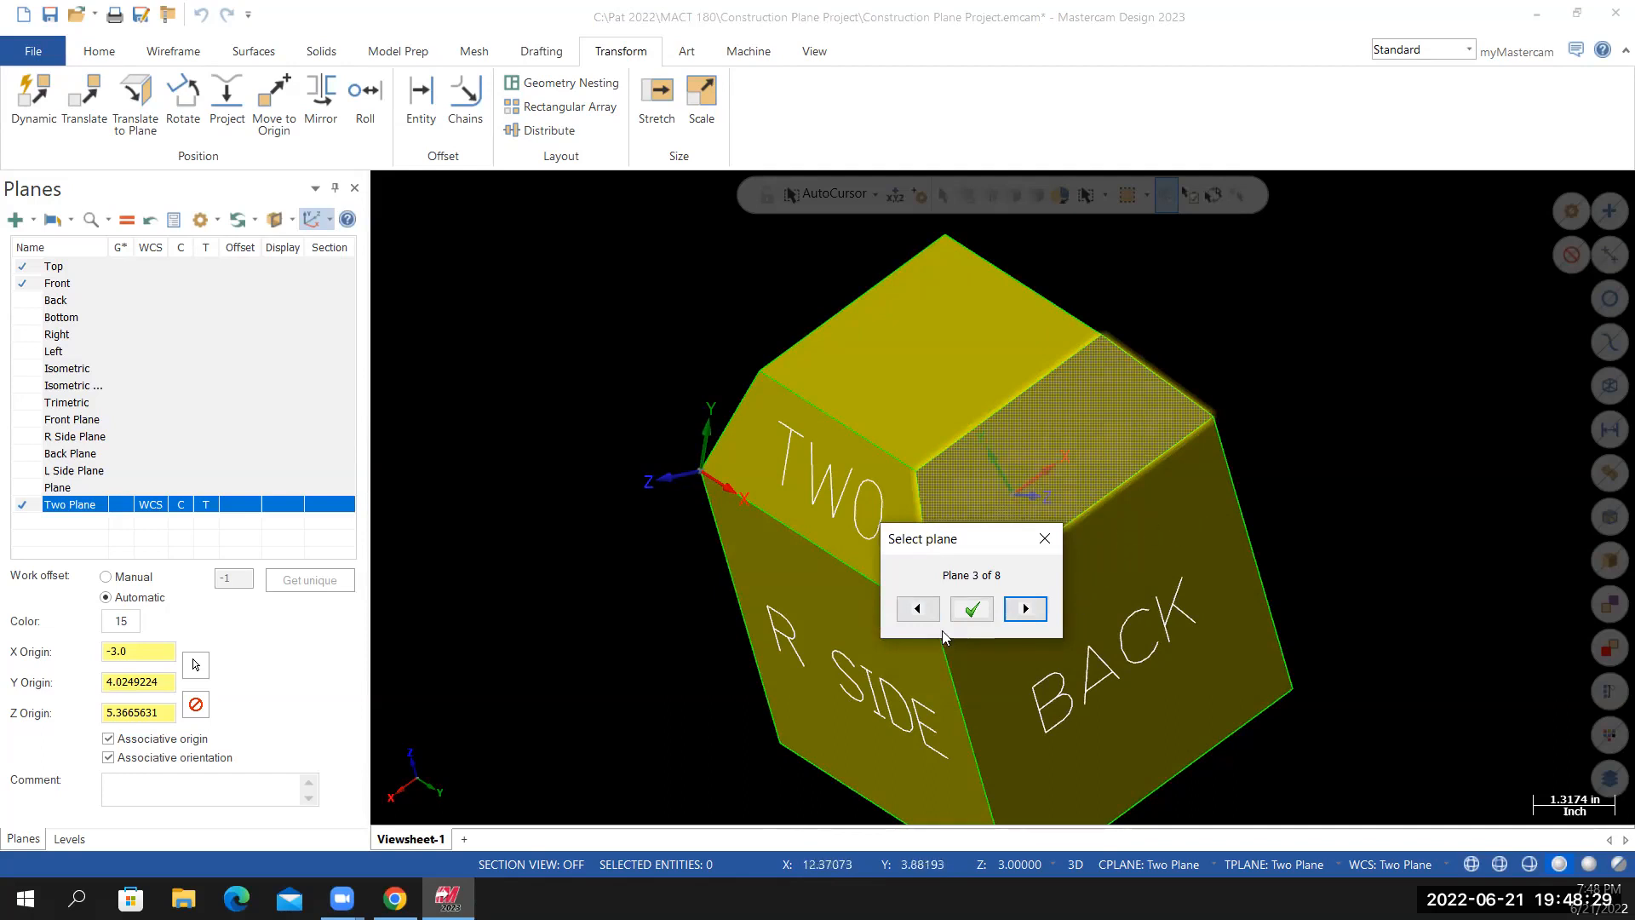
left_click(971, 609)
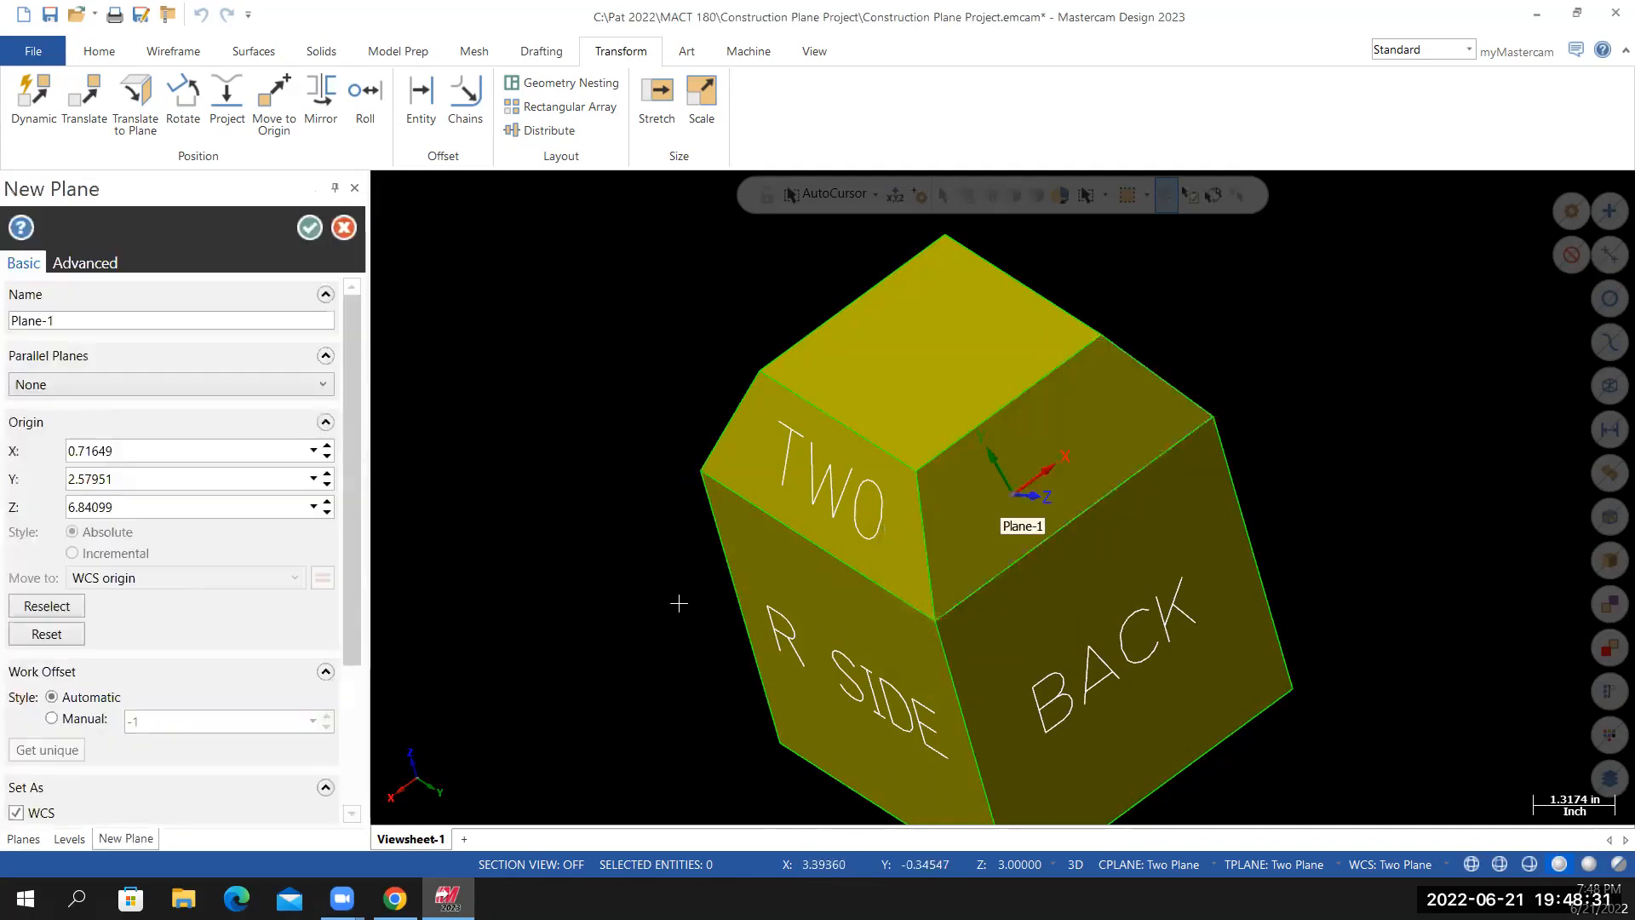
Place the new plane's origin at the face's lower corner beside the TWO face, at X 3.0, Y 3.0, Z 6.0, and create it
mouse_move(749, 574)
middle_mouse_down()
mouse_move(554, 591)
mouse_move(696, 551)
mouse_move(760, 559)
mouse_move(679, 573)
middle_mouse_up()
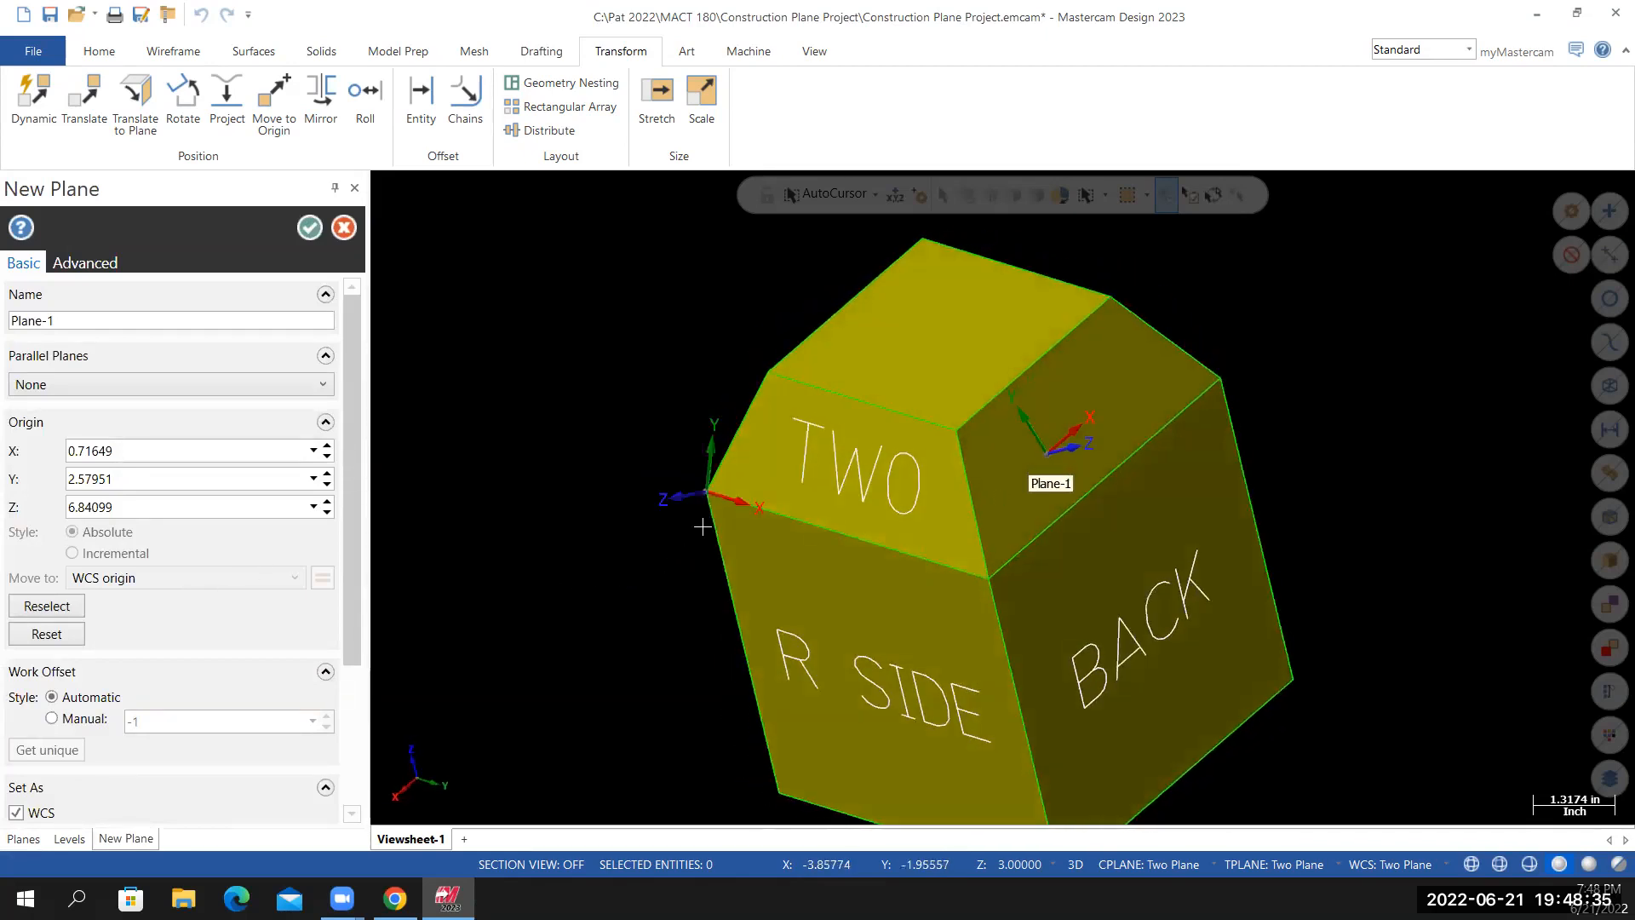
left_click(57, 605)
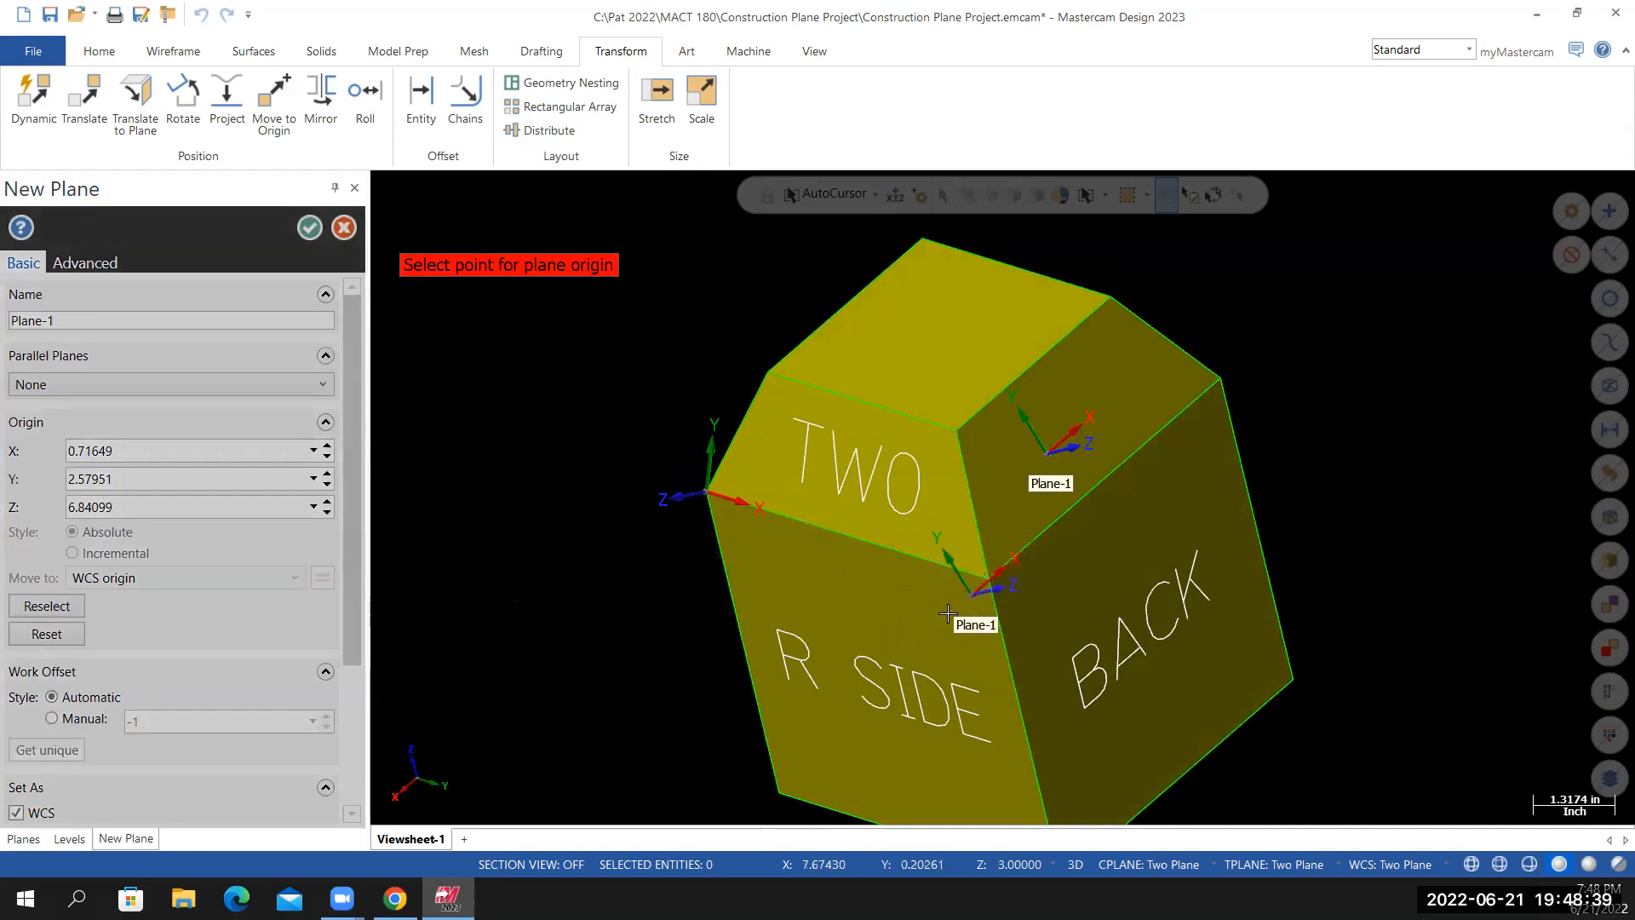
left_click(989, 579)
middle_click_drag(686, 615, 606, 599)
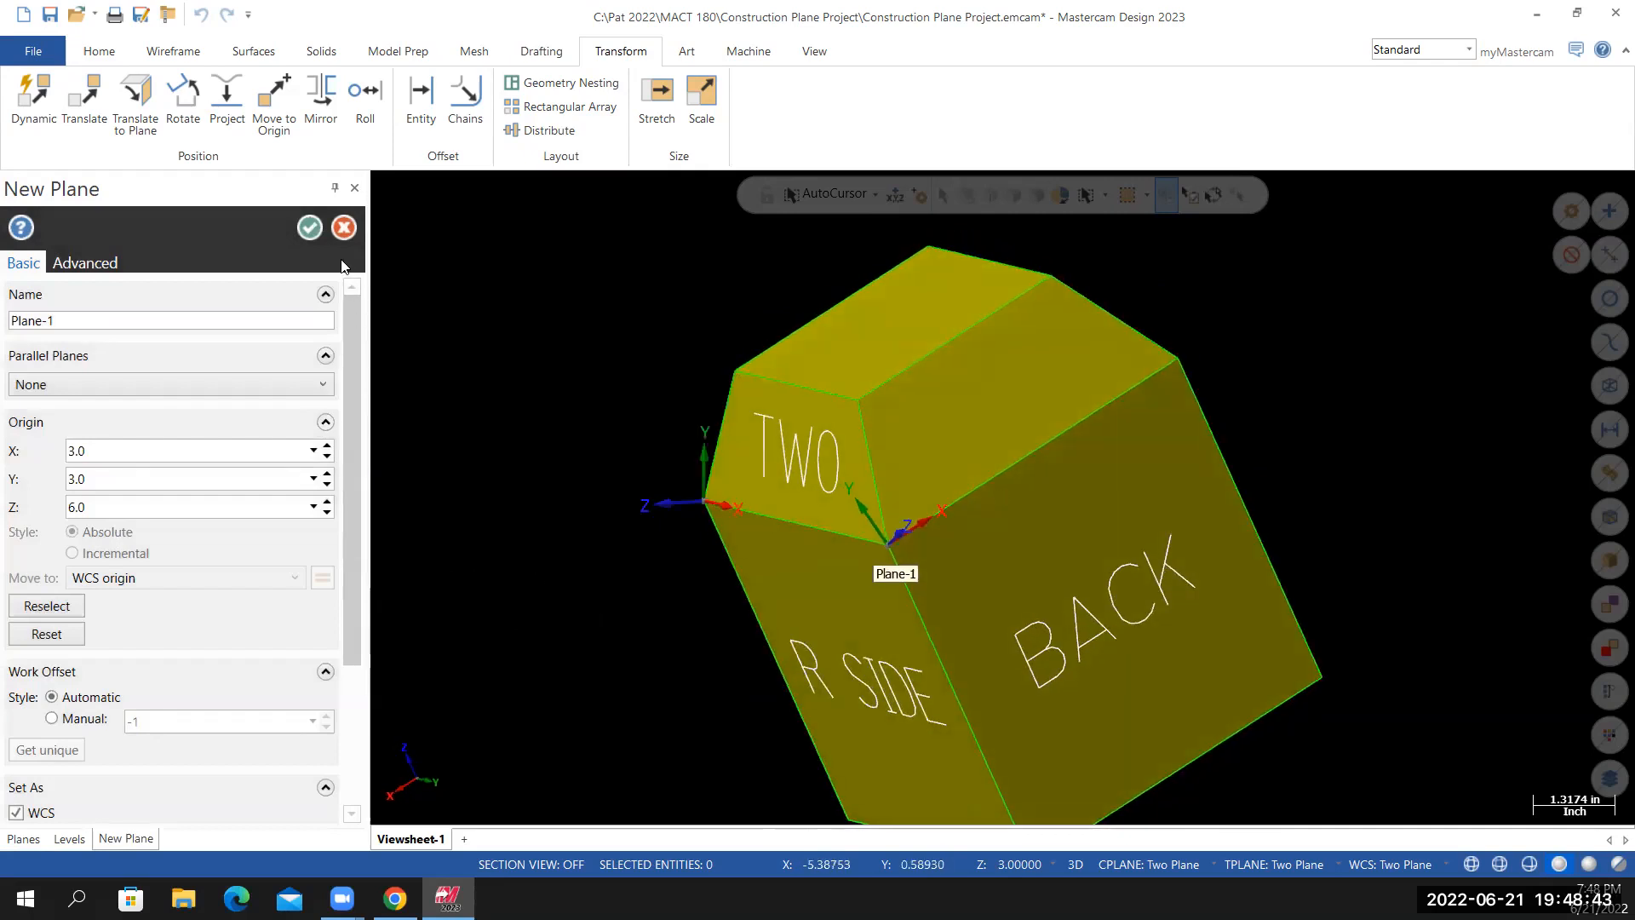
left_click(310, 227)
Draw an endpoint line on the sloped face above BACK from its upper edge's midpoint to its lower edge's midpoint
mouse_move(514, 540)
middle_mouse_down()
mouse_move(673, 523)
mouse_move(543, 519)
mouse_move(503, 555)
middle_mouse_up()
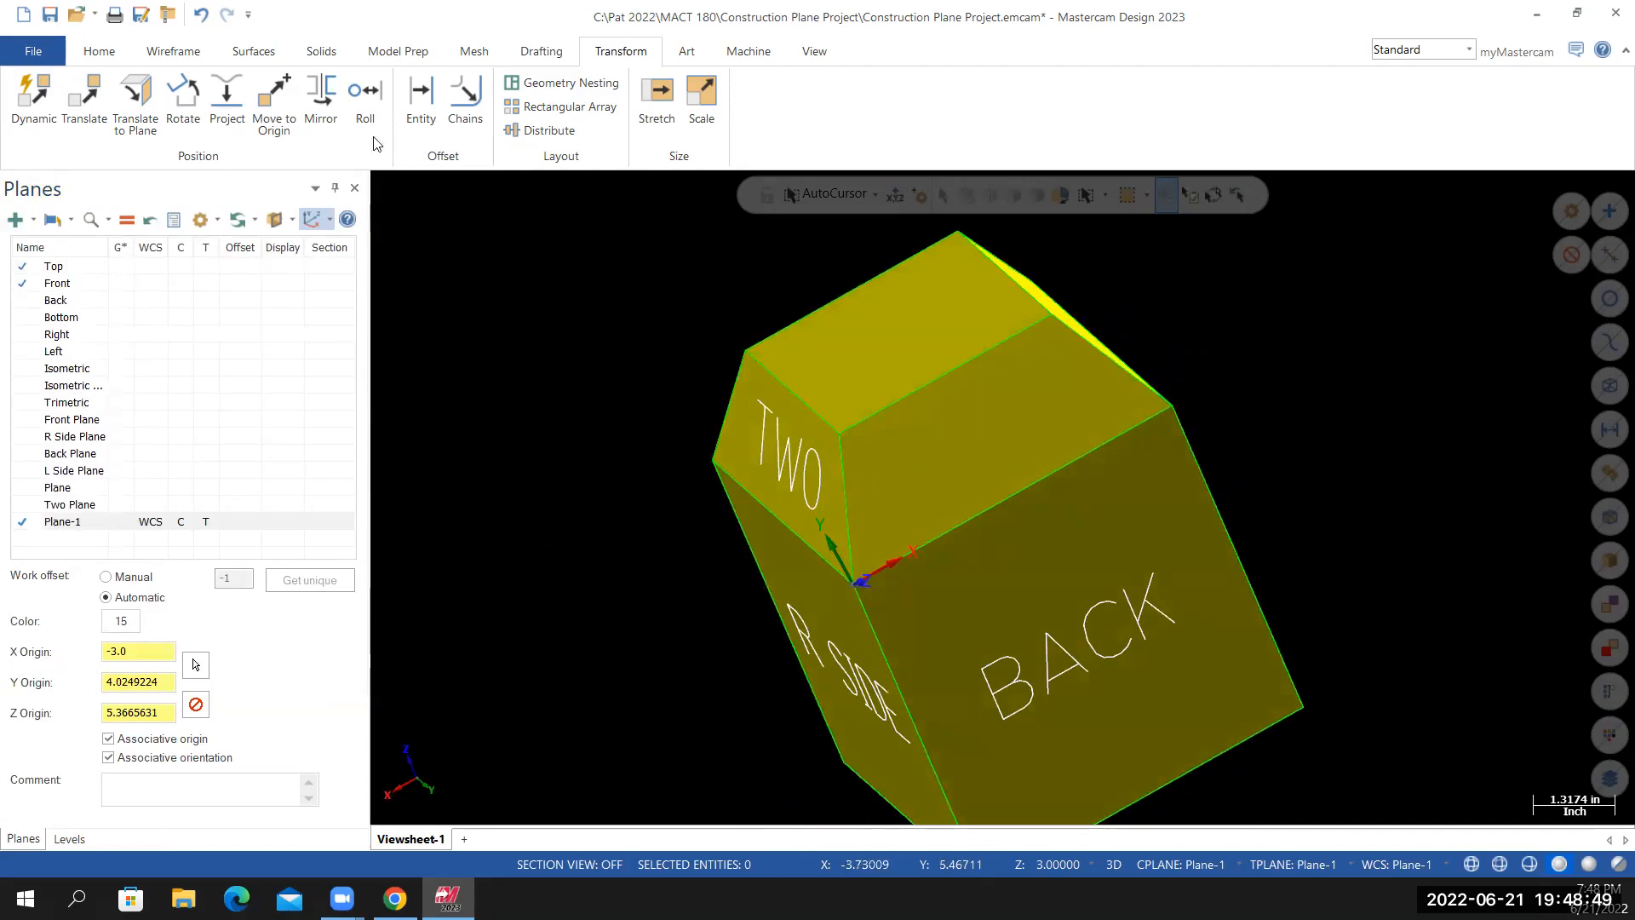
left_click(173, 51)
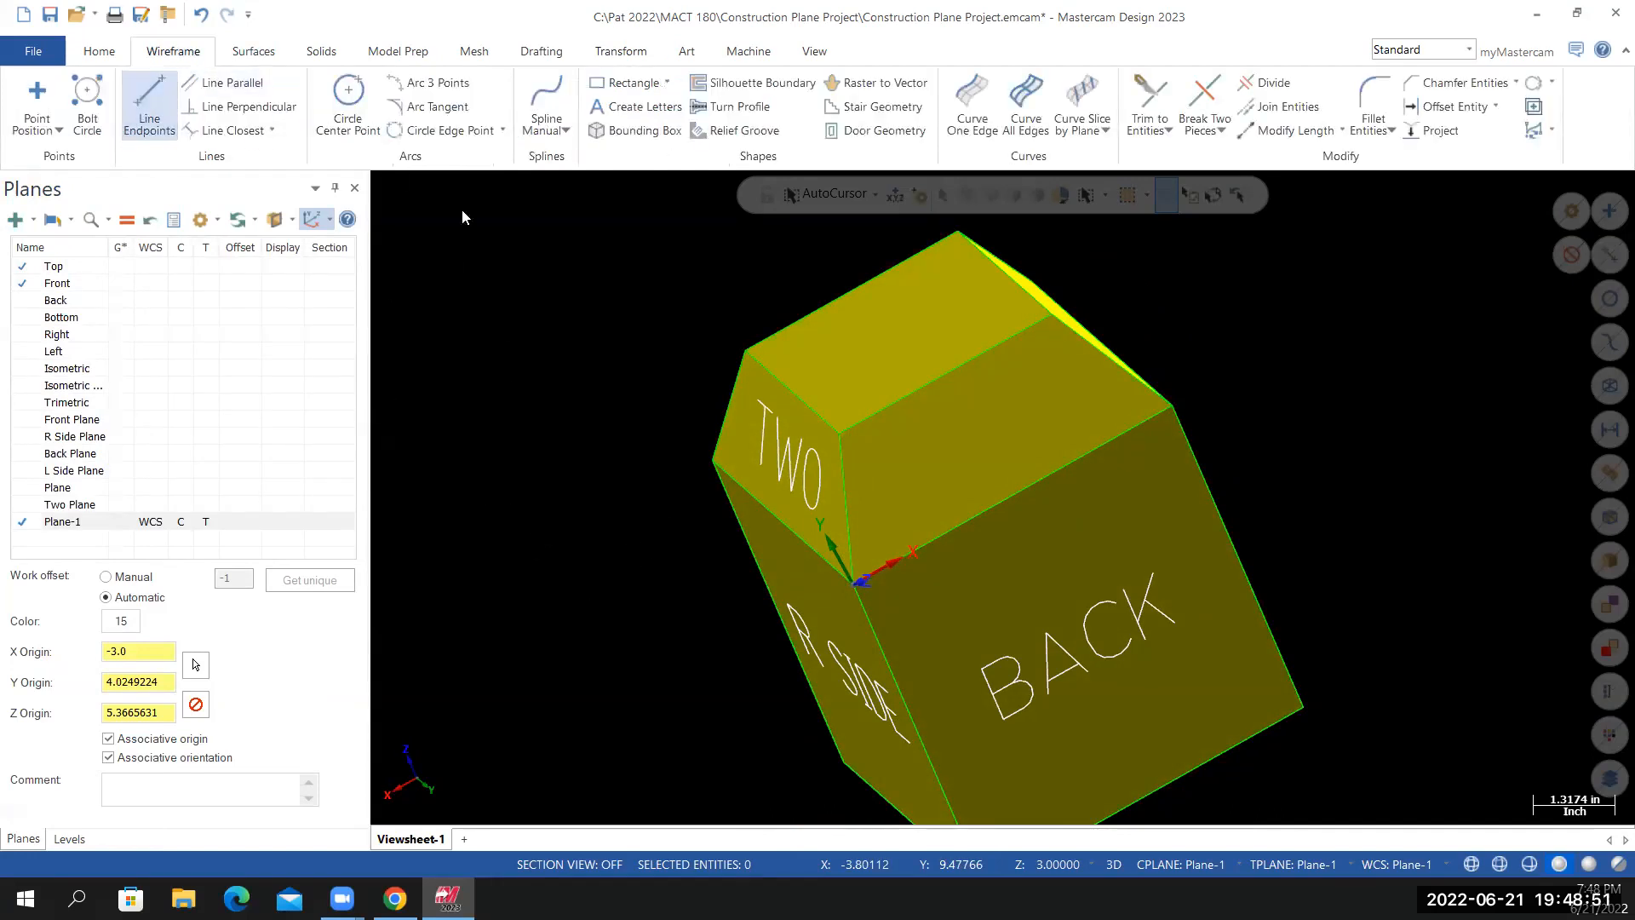
left_click(149, 103)
left_click(946, 374)
left_click(1028, 486)
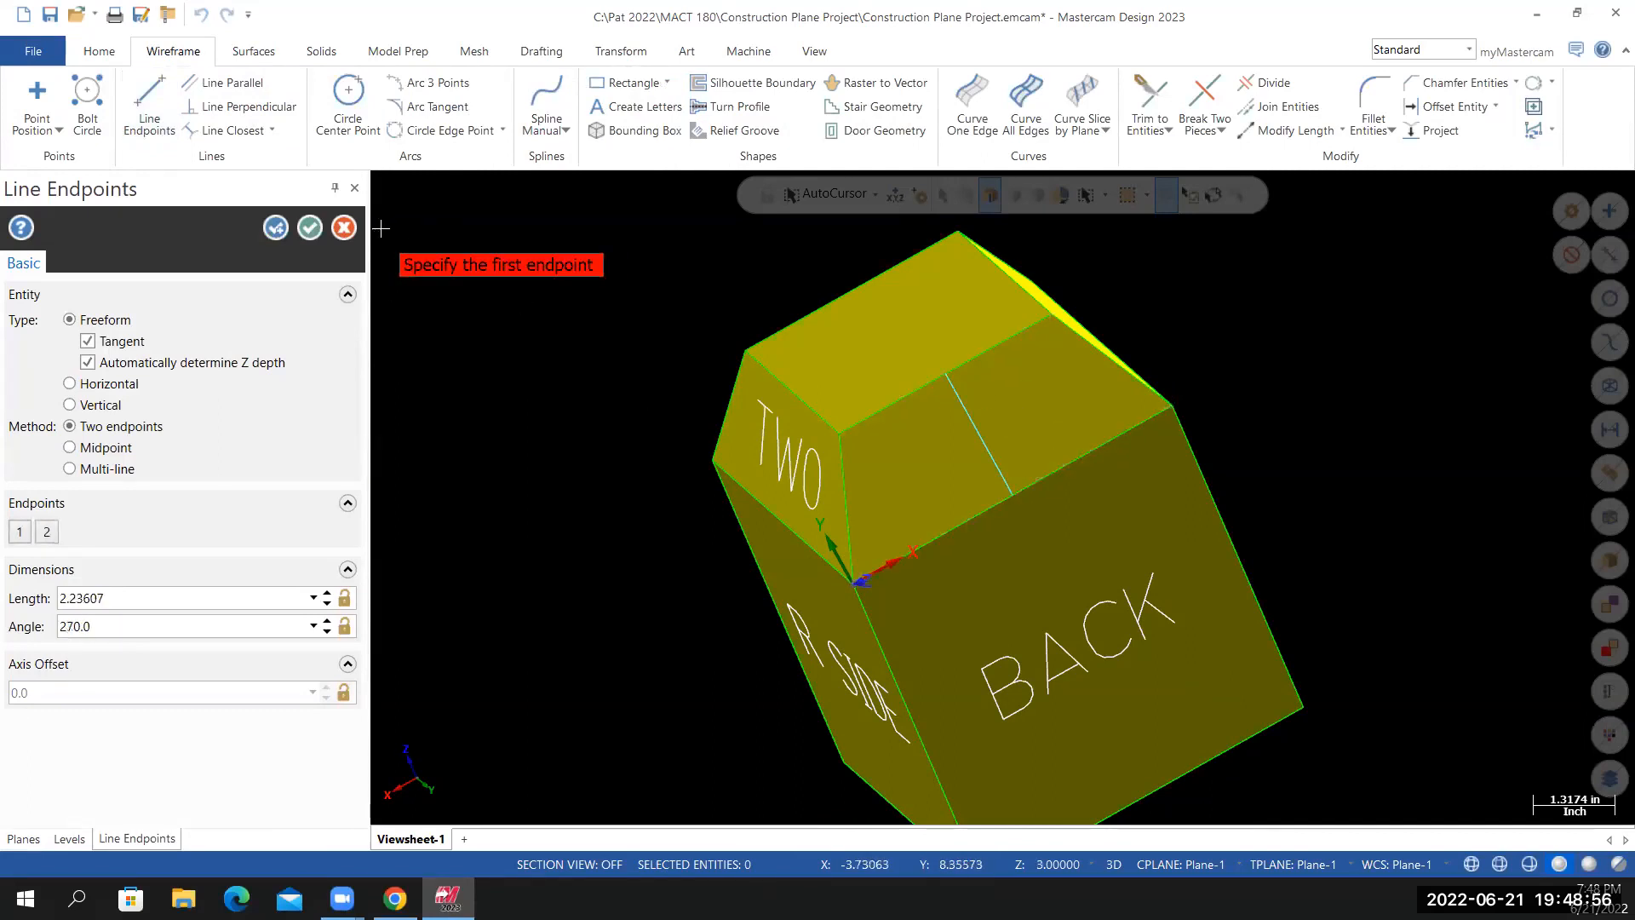
left_click(310, 228)
Create the letters THREE in Mastercam (Box) Font, height 1.0 and spacing 0.2, in the empty space beside the block
middle_click_drag(706, 637, 741, 598)
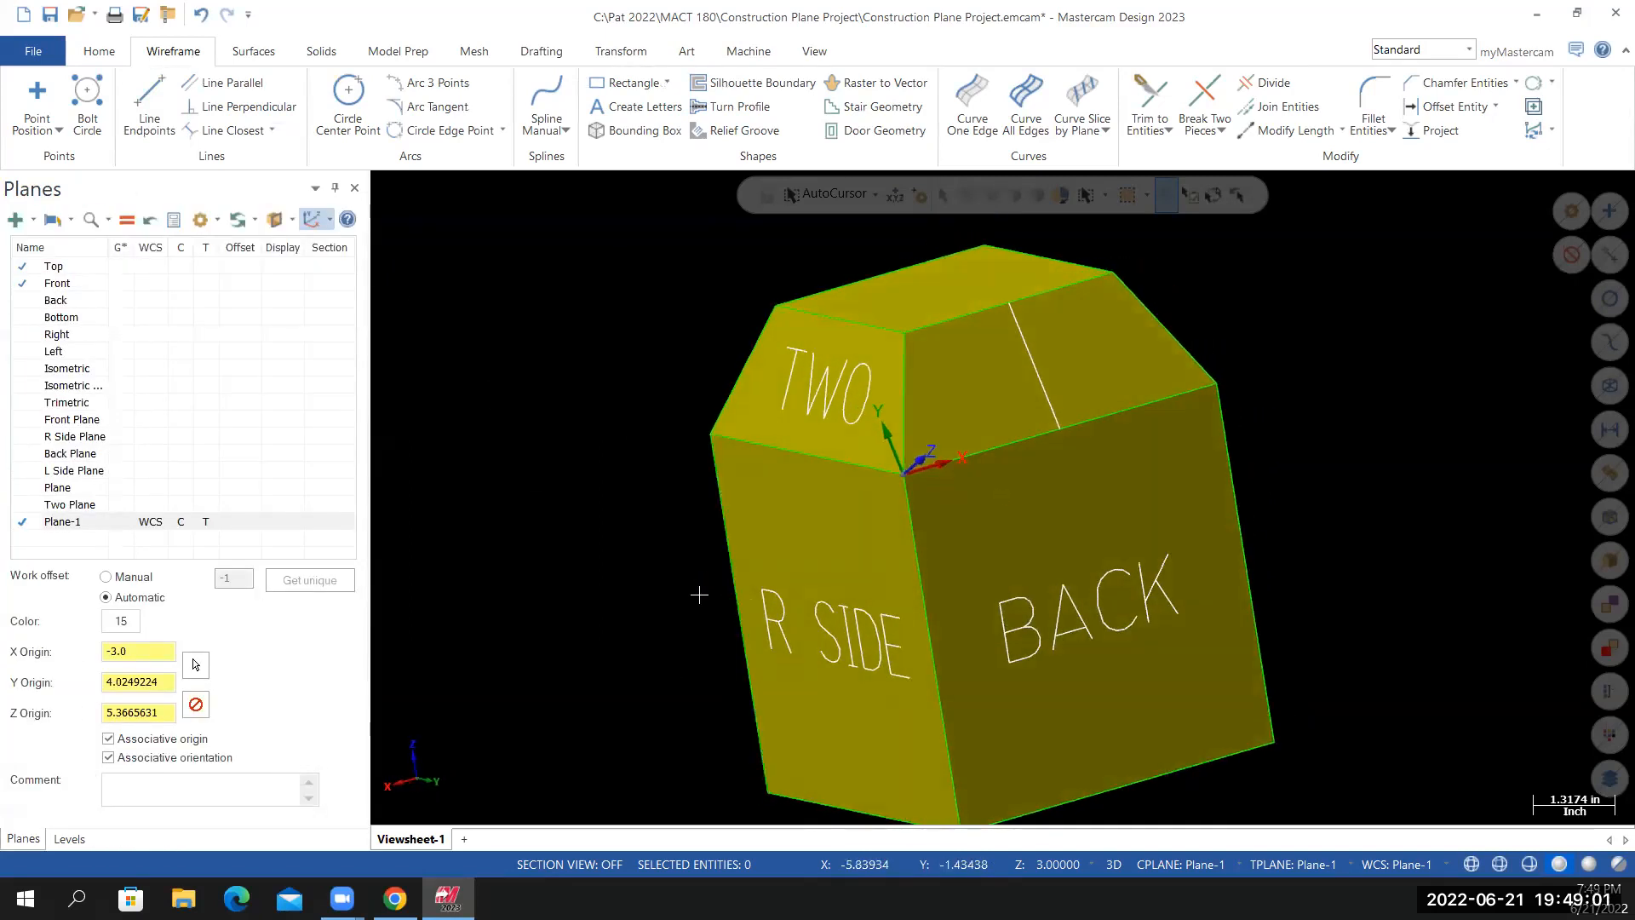
middle_click_drag(586, 580, 631, 603)
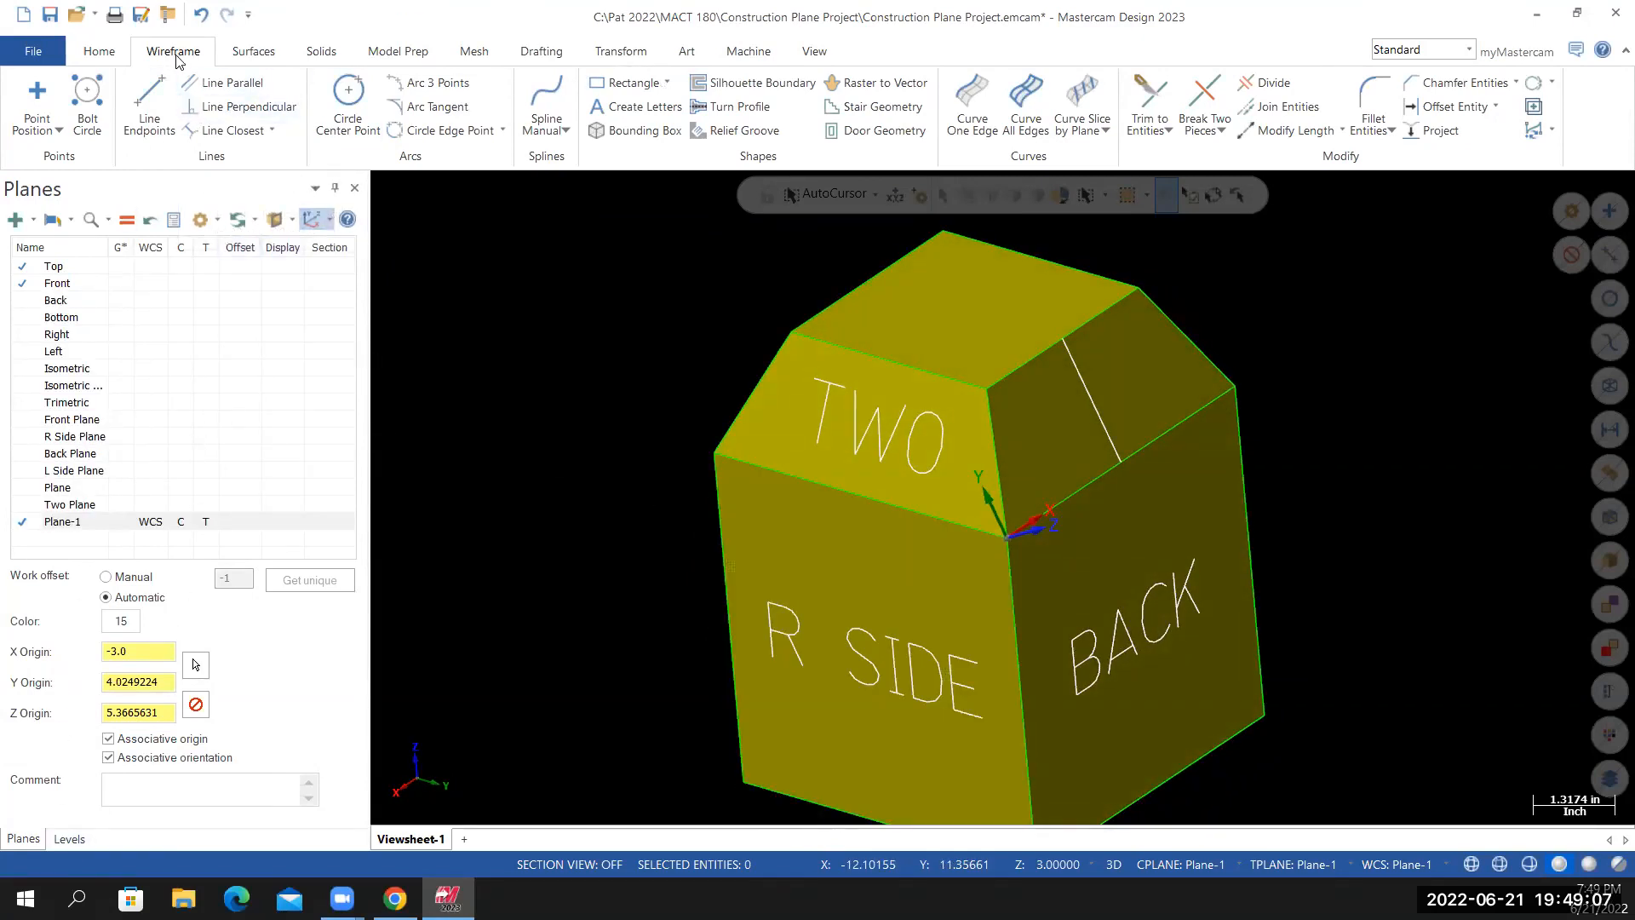
left_click(637, 106)
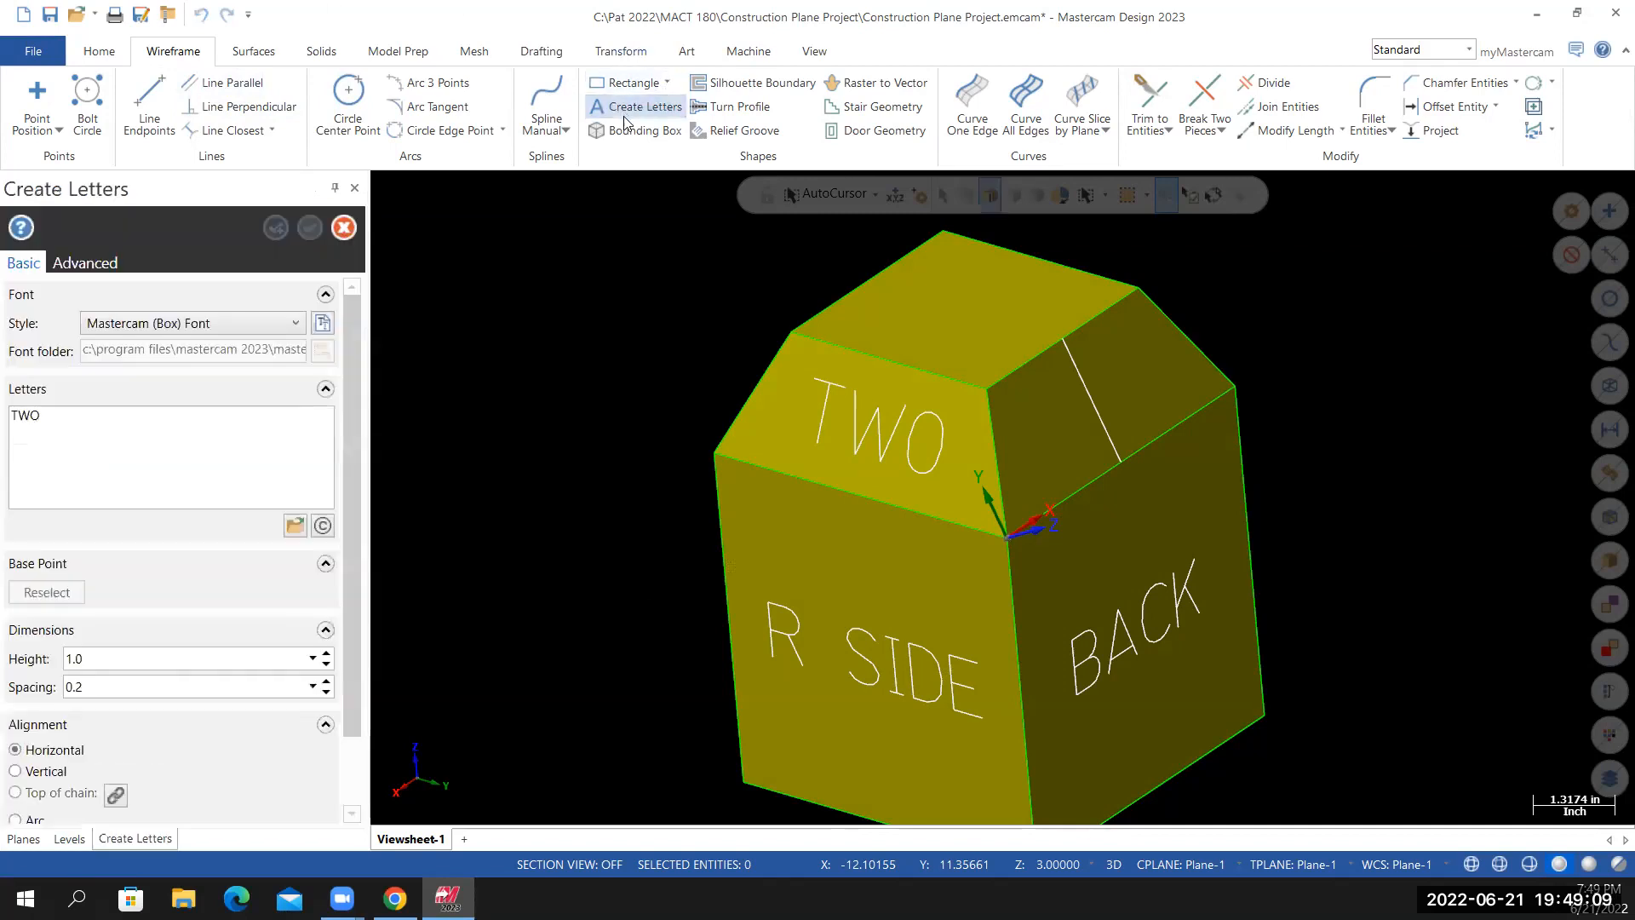
key("ctrl+a")
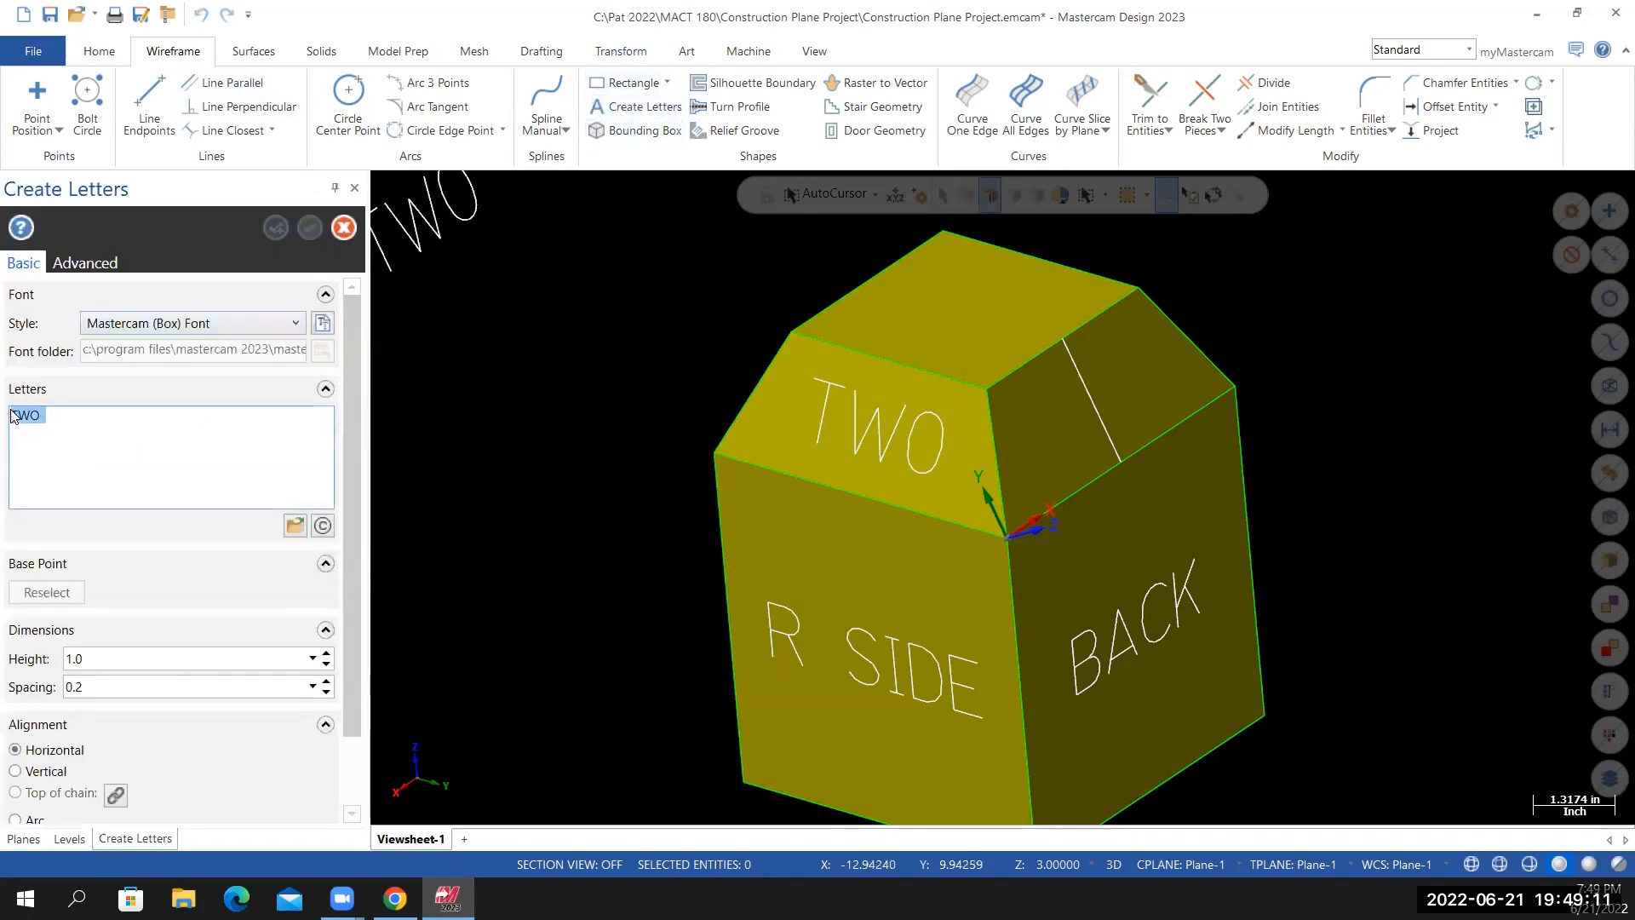
type("THREE")
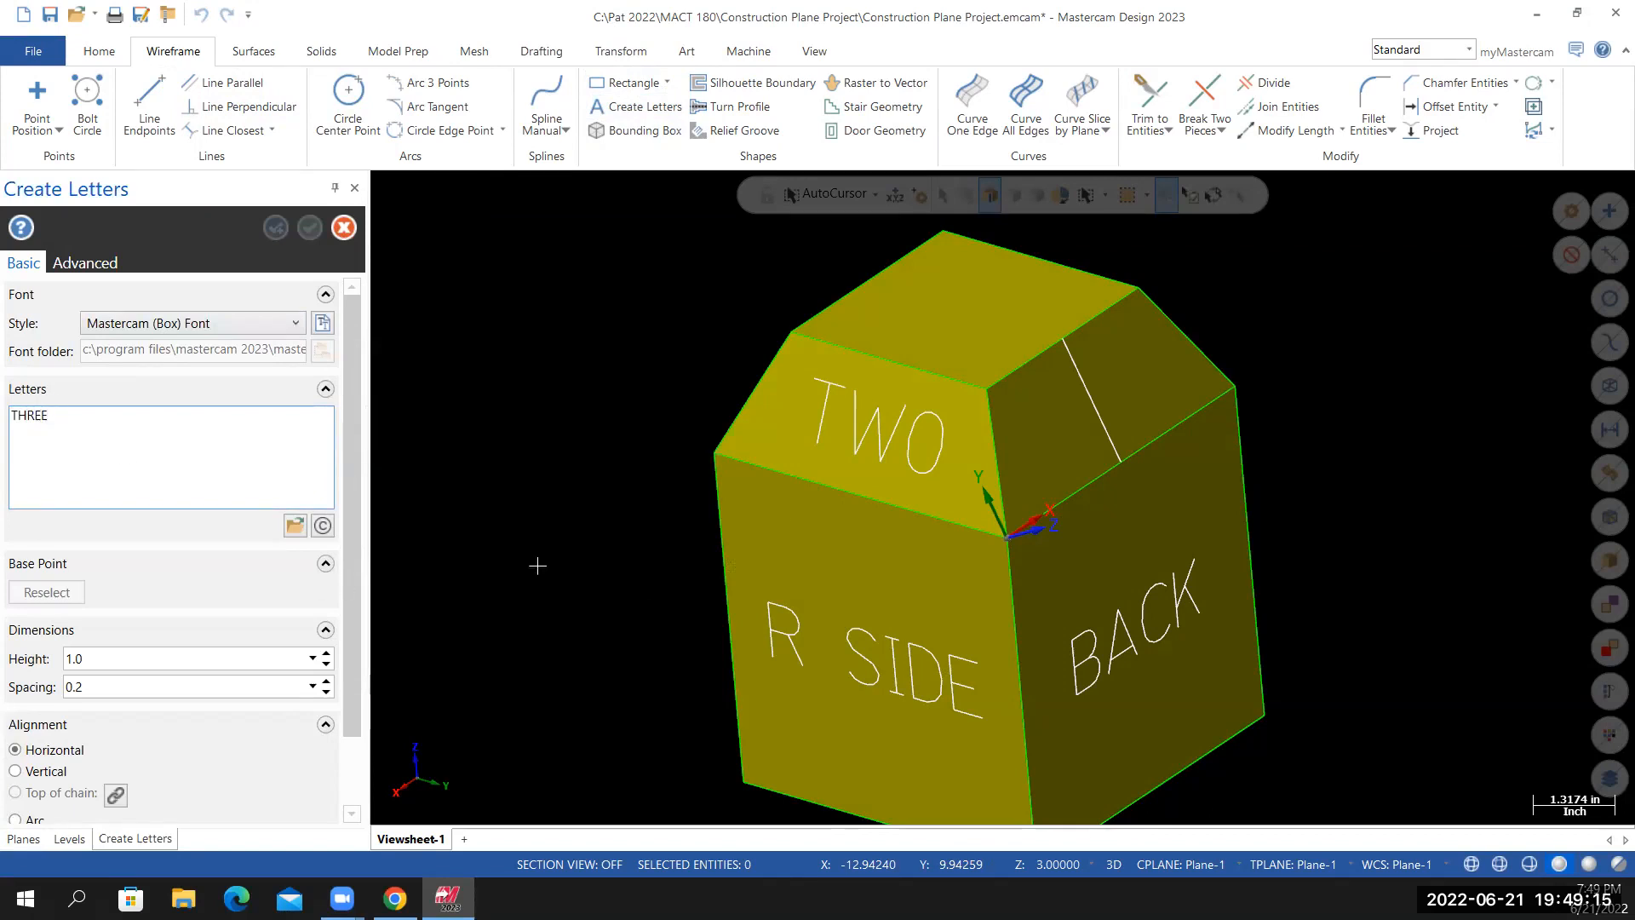
left_click(493, 317)
scroll(620, 402, "down", 4)
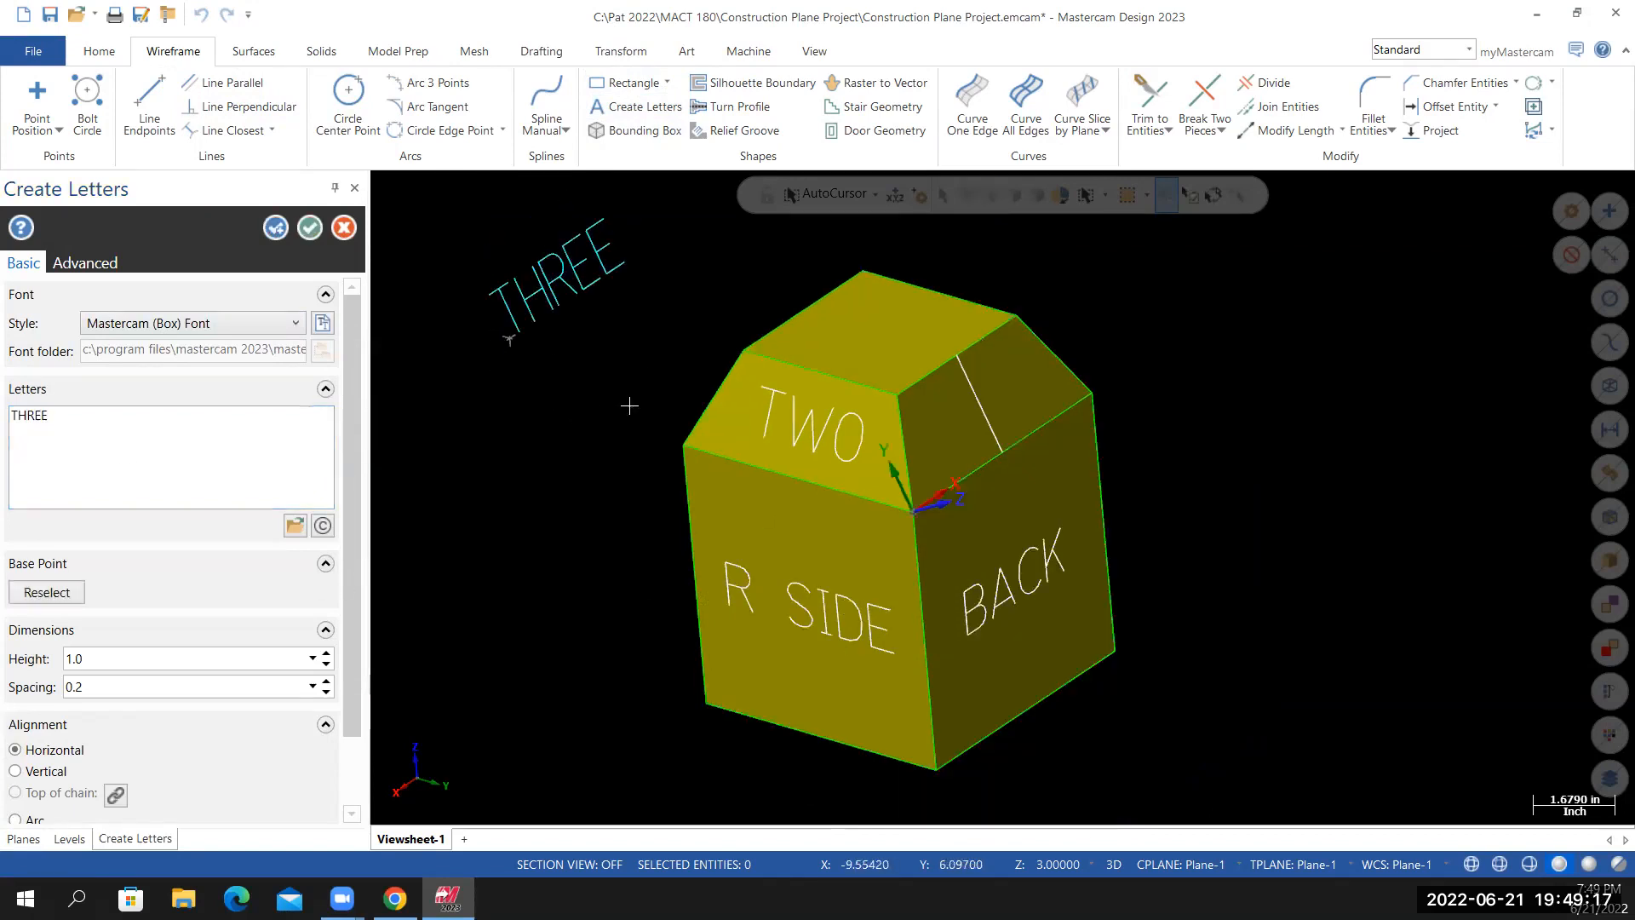
scroll(1011, 234, "up", 2)
left_click(311, 227)
scroll(504, 453, "down", 1)
scroll(433, 330, "up", 1)
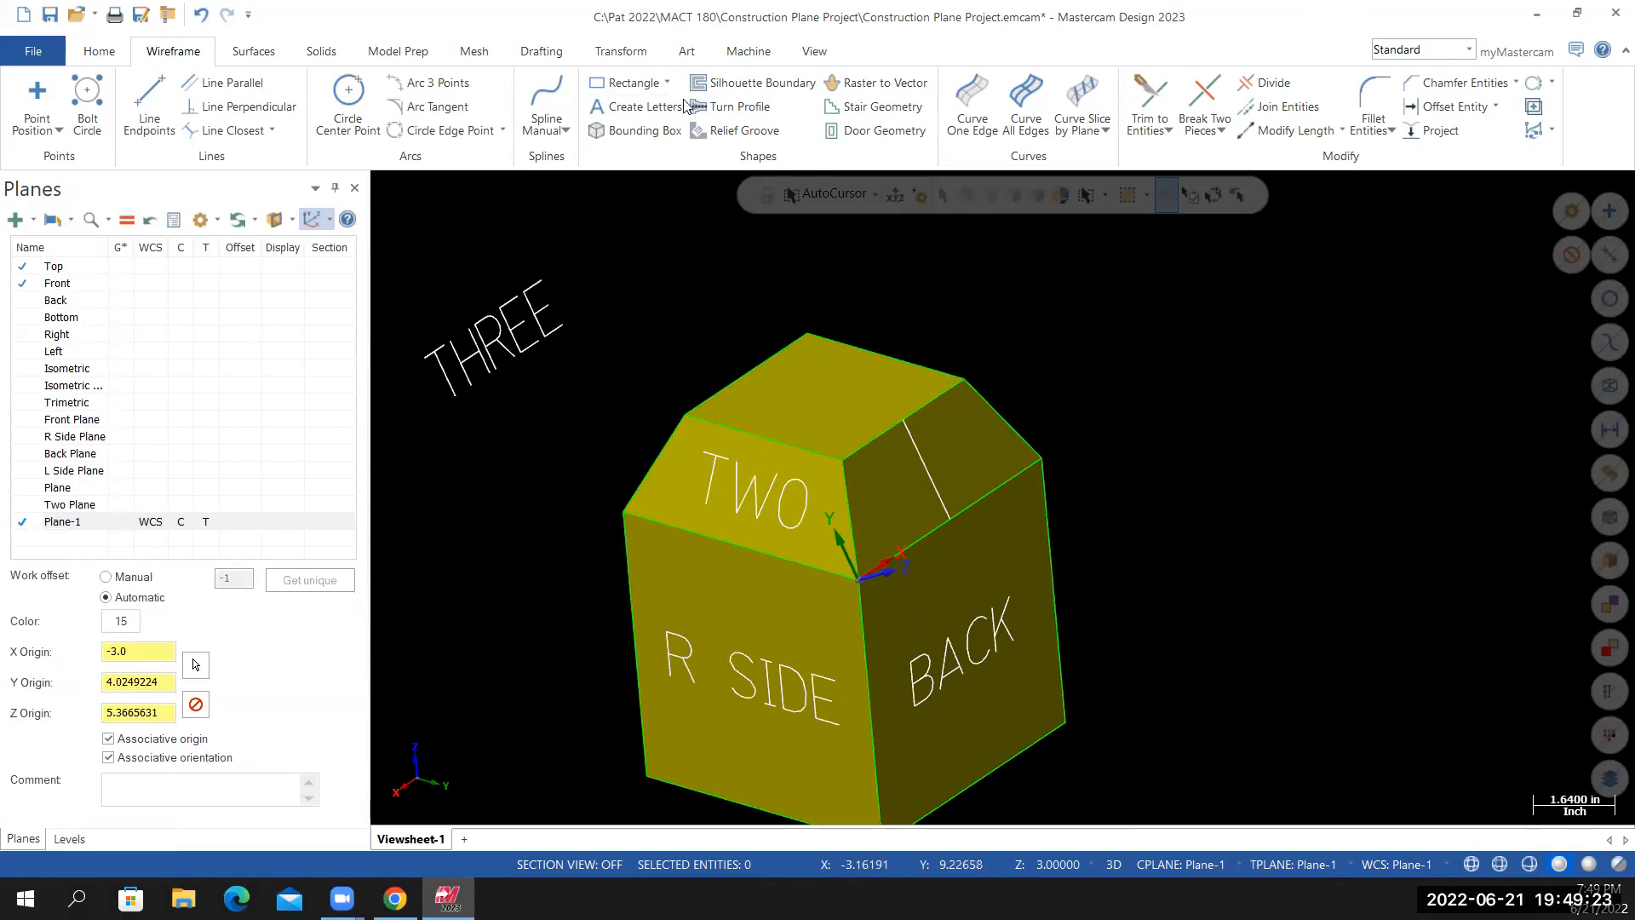
Move the THREE lettering dynamically from its centre to the midpoint of the construction line on the sloped face above BACK
left_click(640, 56)
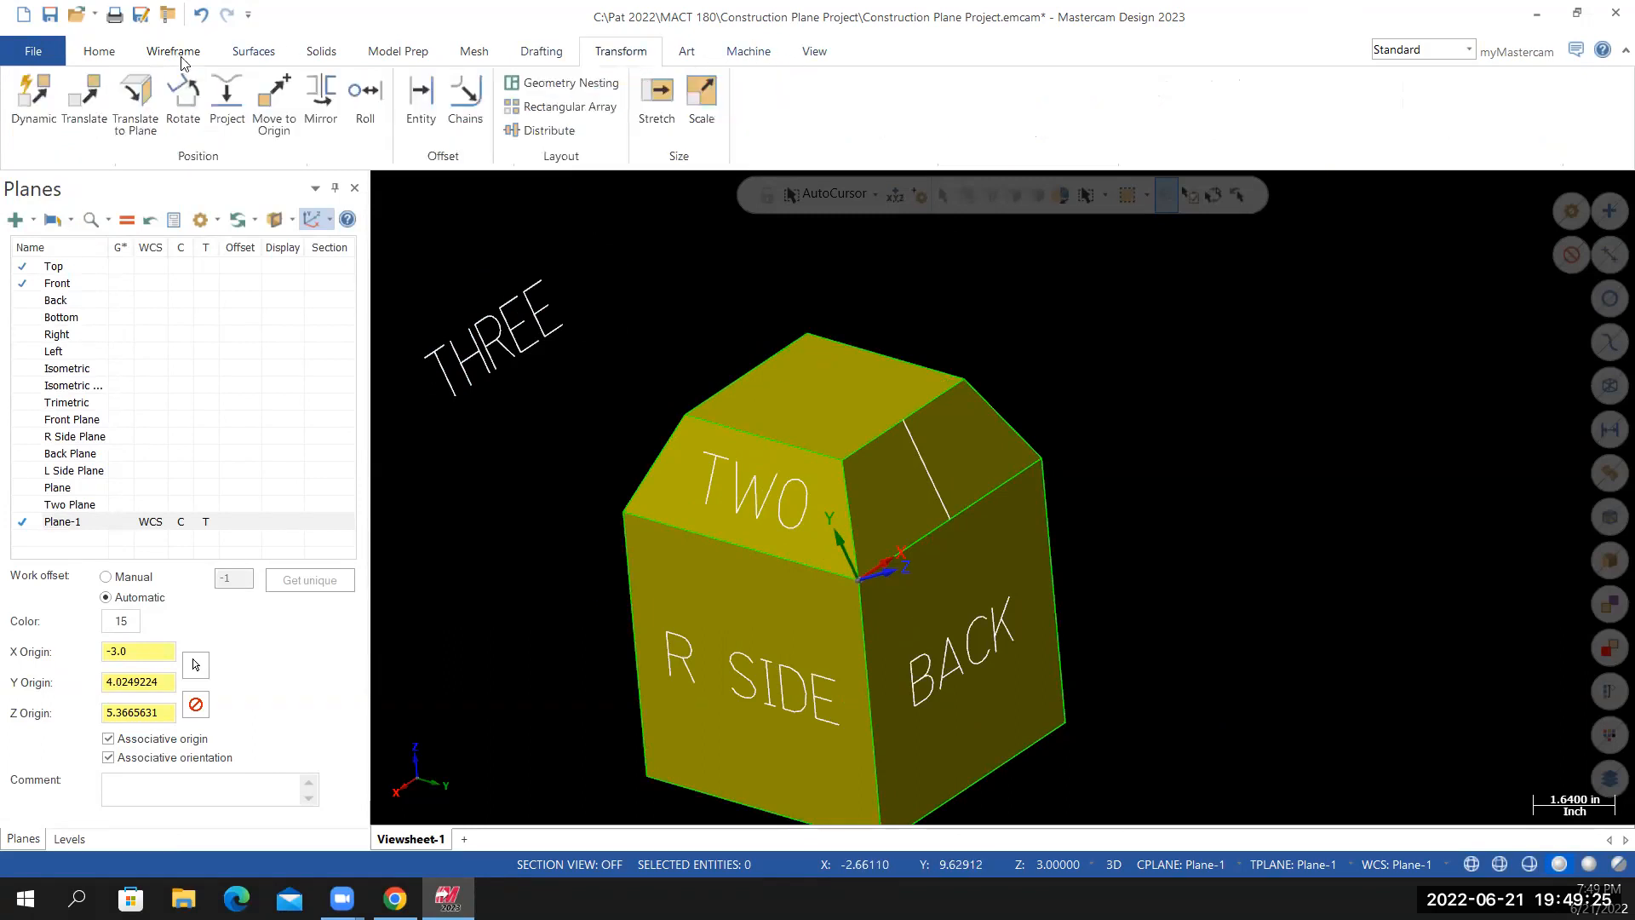
left_click(50, 96)
left_click_drag(391, 460, 627, 244)
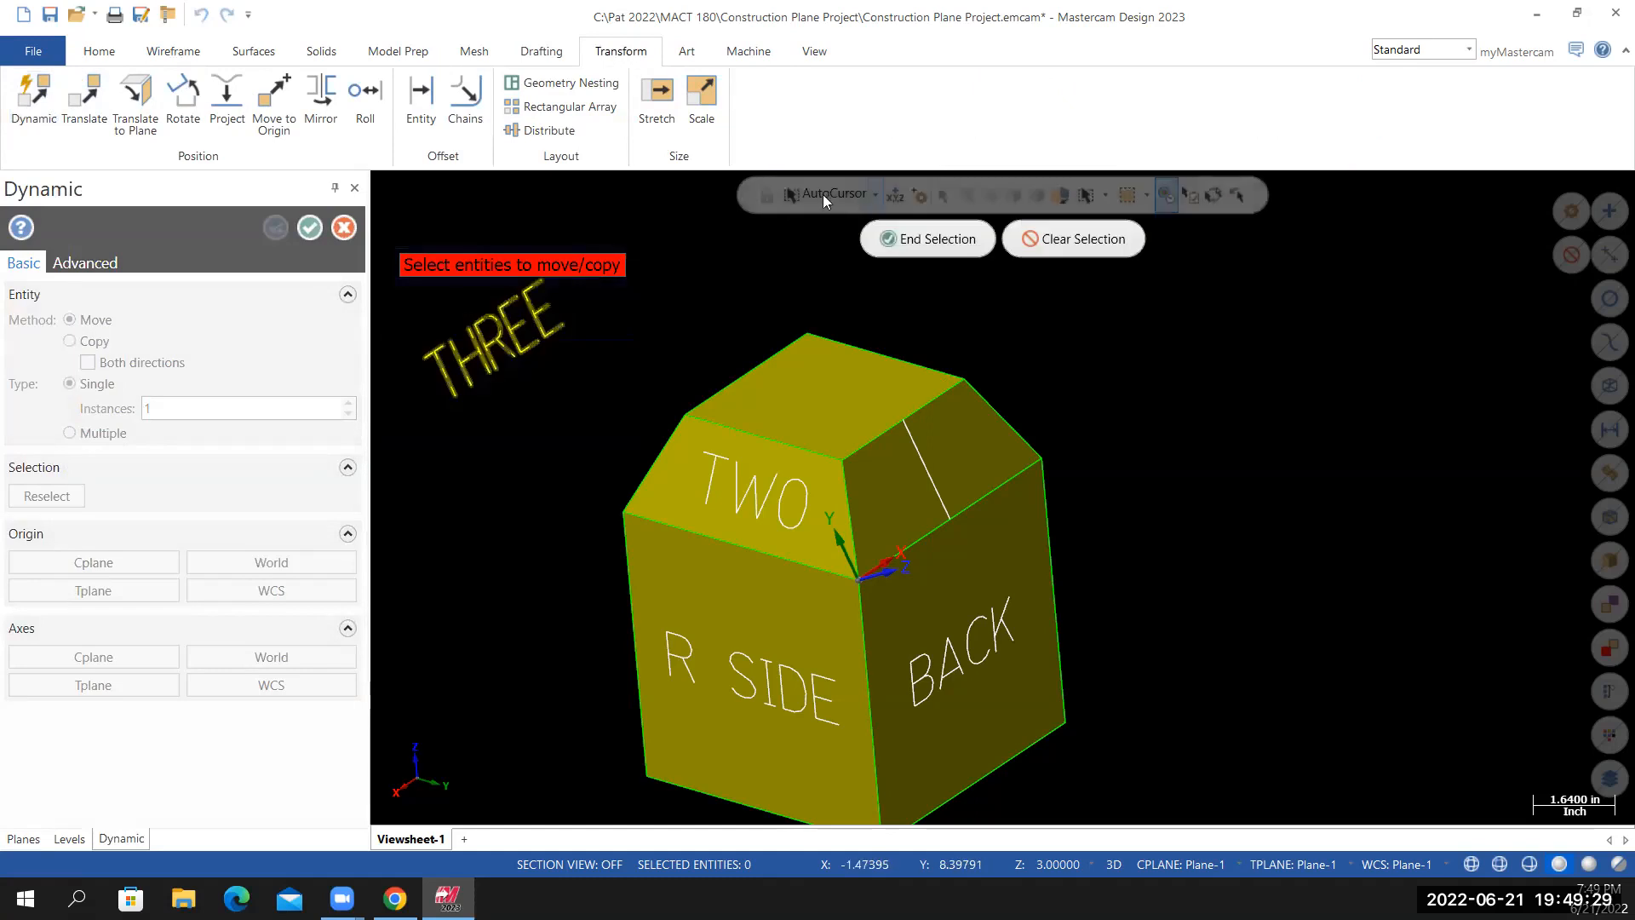
left_click(922, 240)
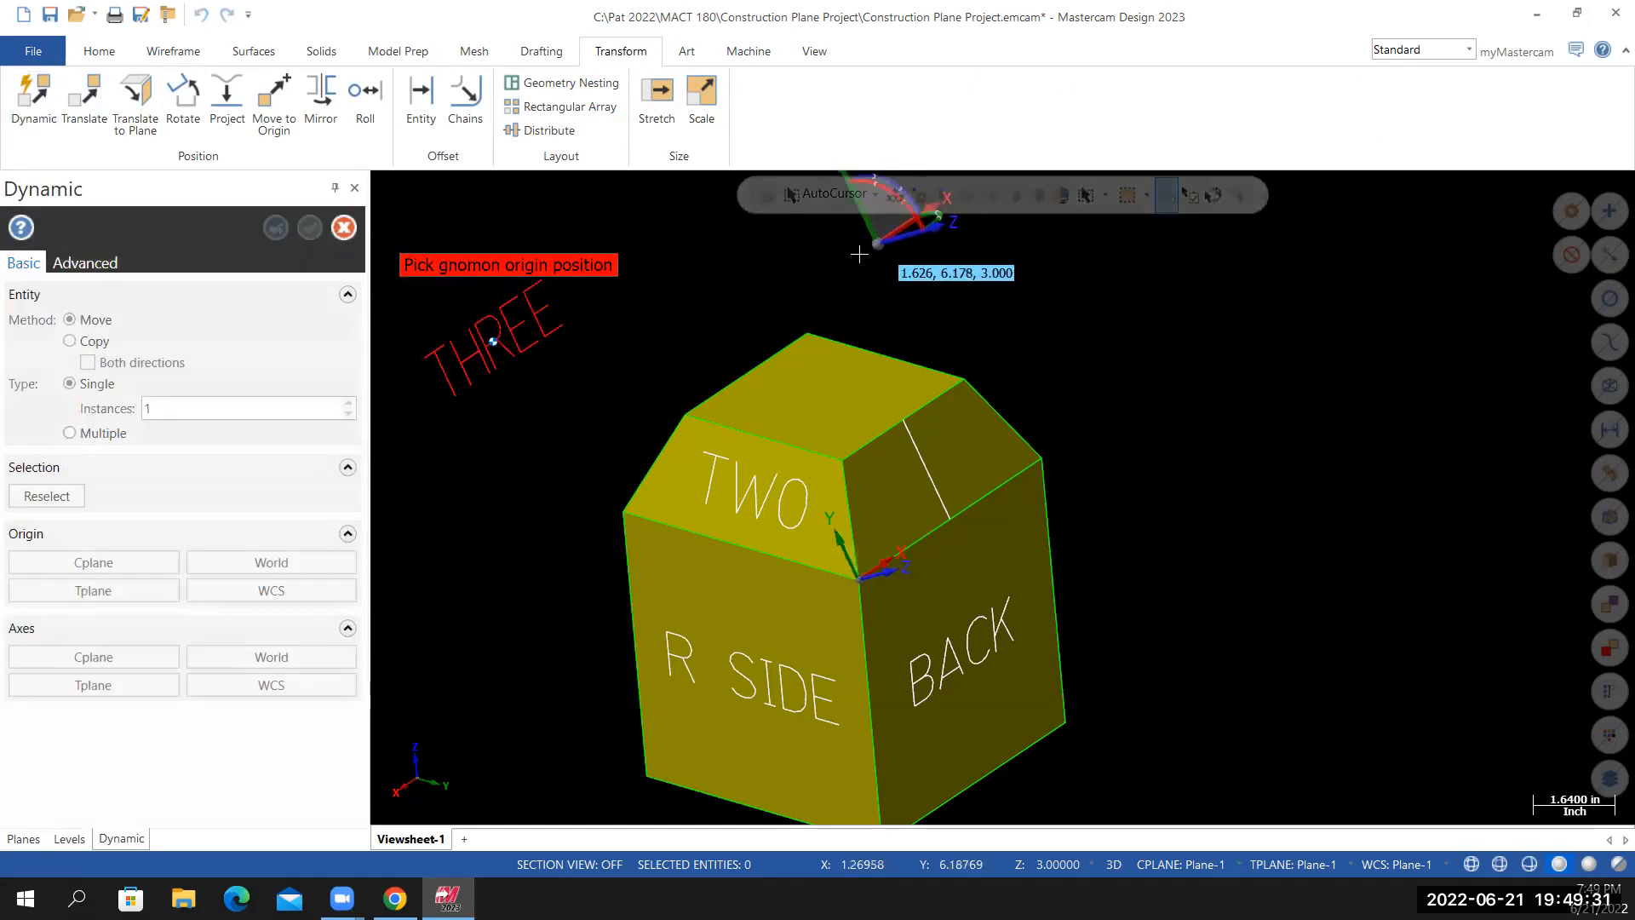
scroll(509, 353, "up", 5)
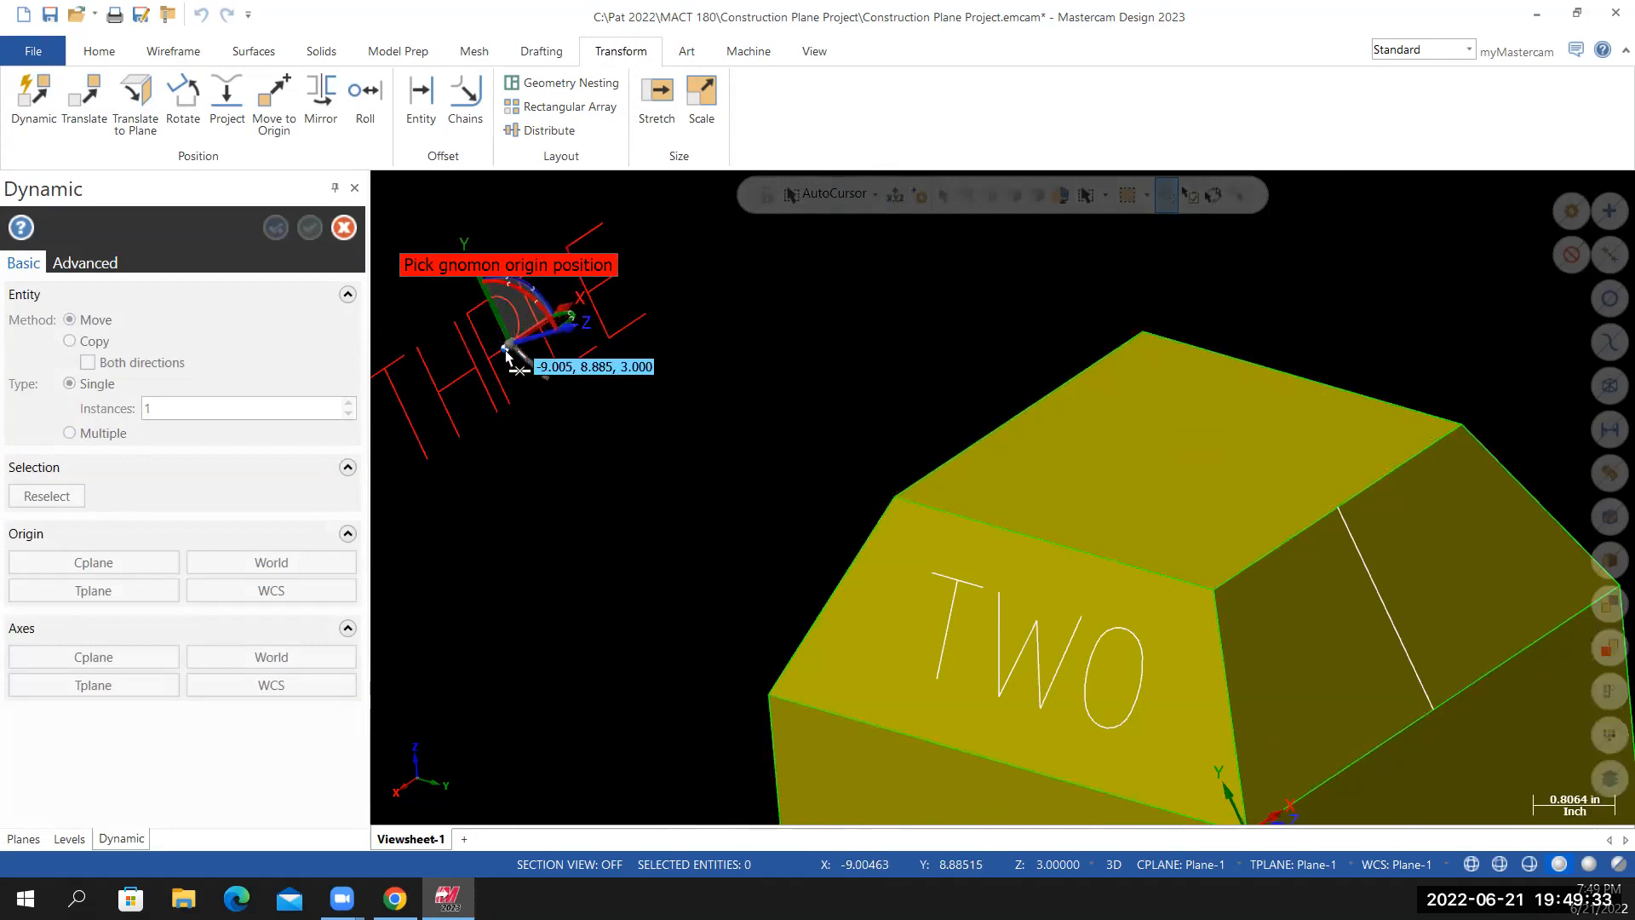
scroll(506, 352, "up", 3)
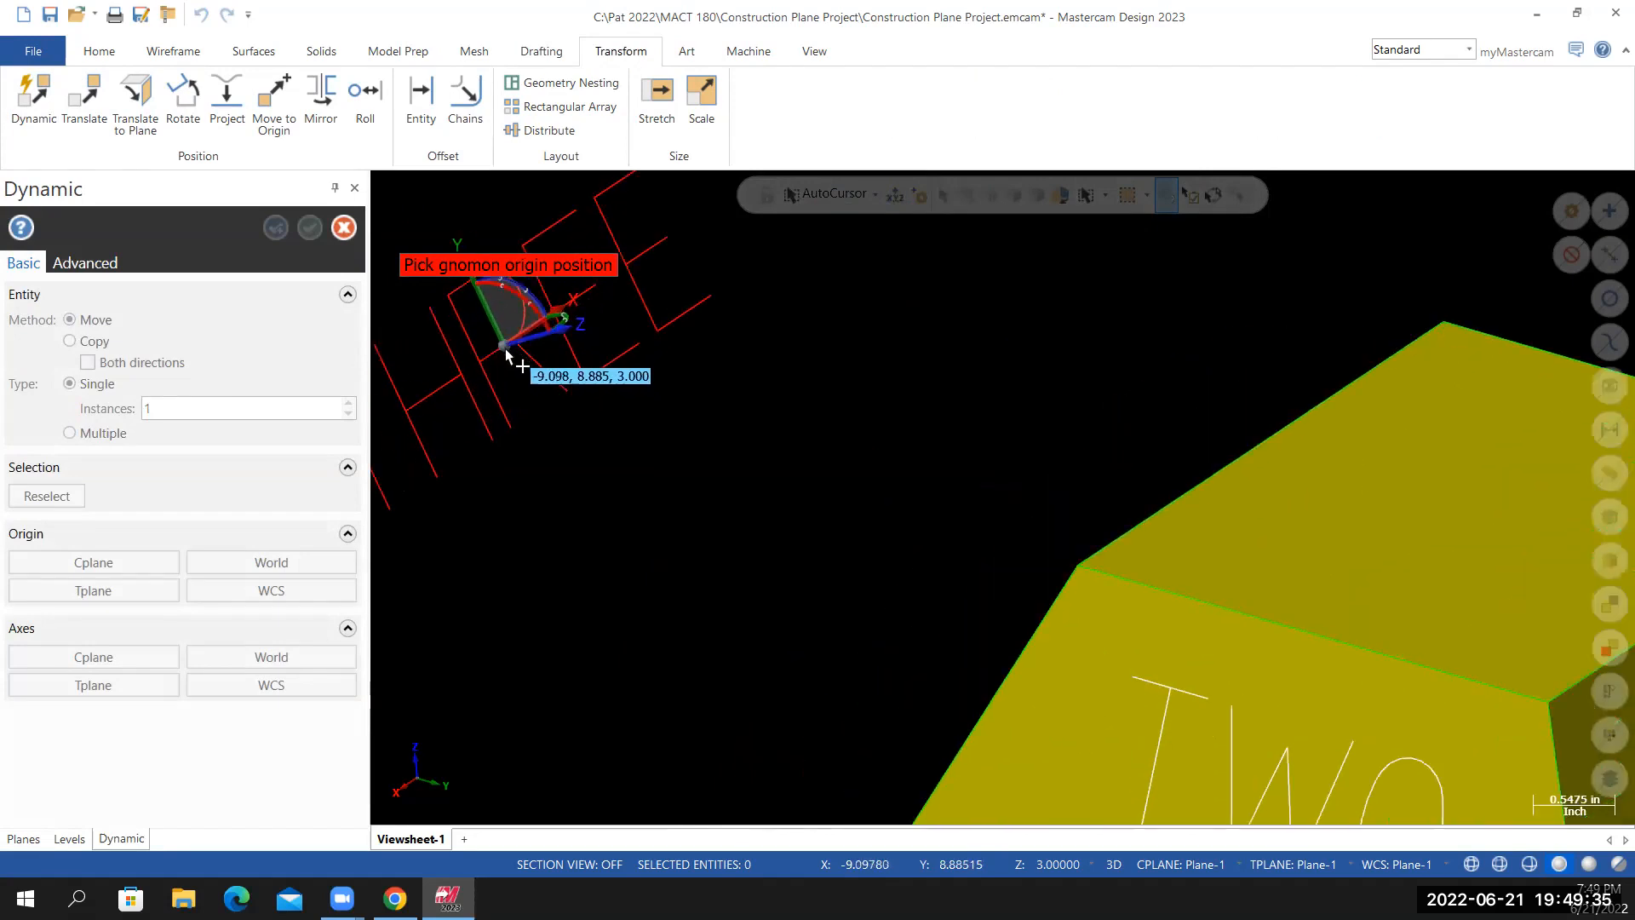
left_click(504, 349)
scroll(576, 431, "down", 7)
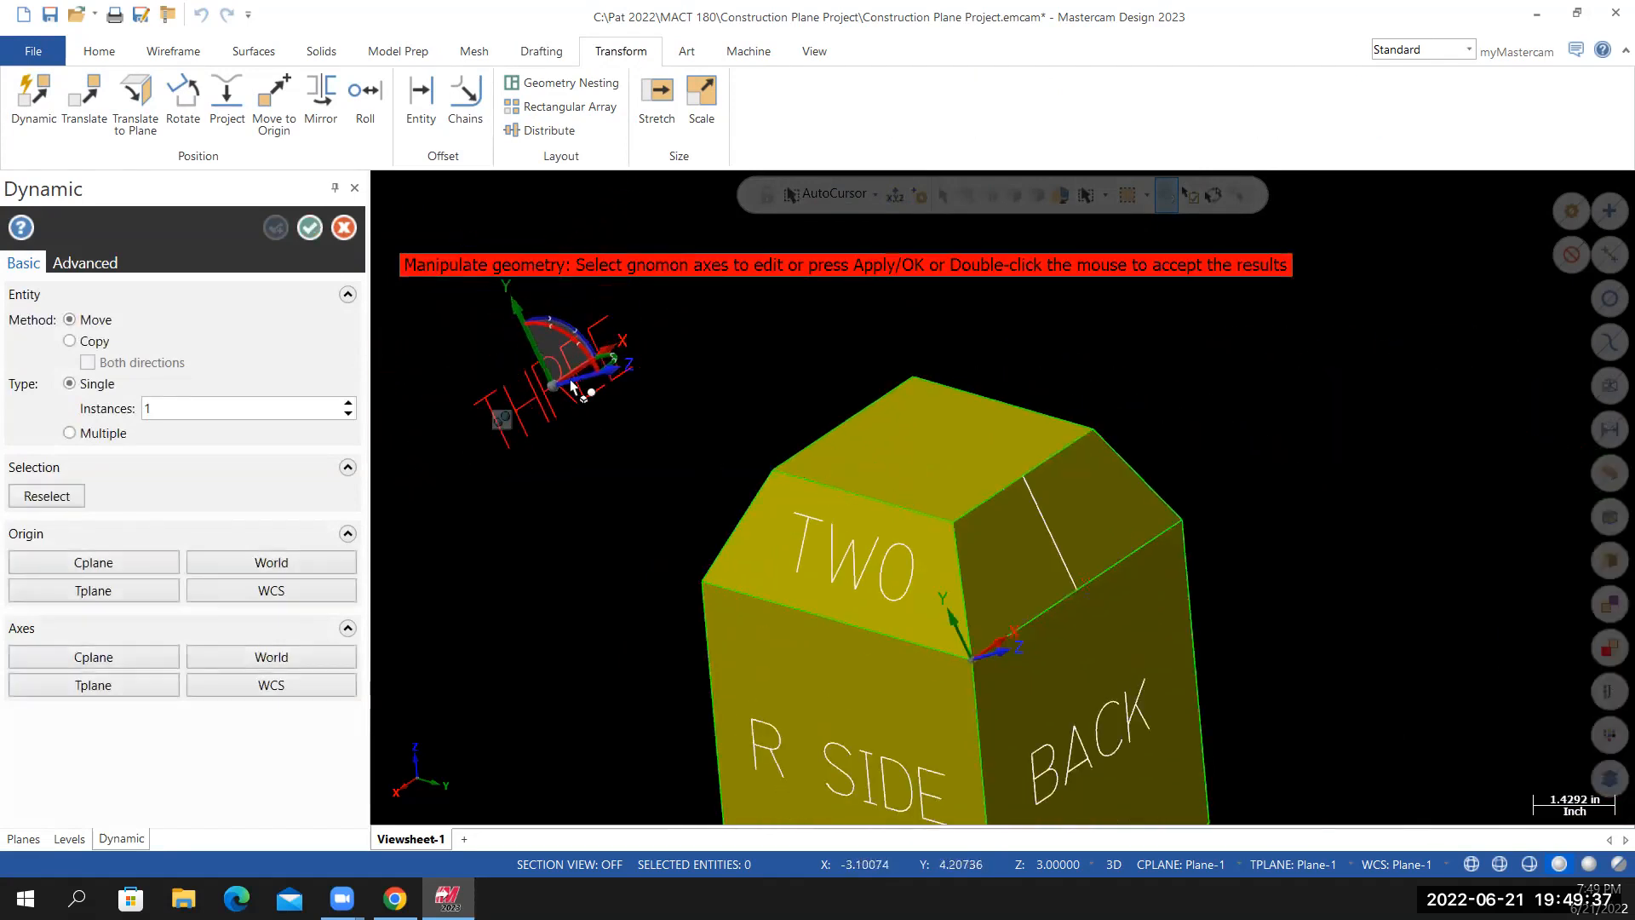
left_click(551, 392)
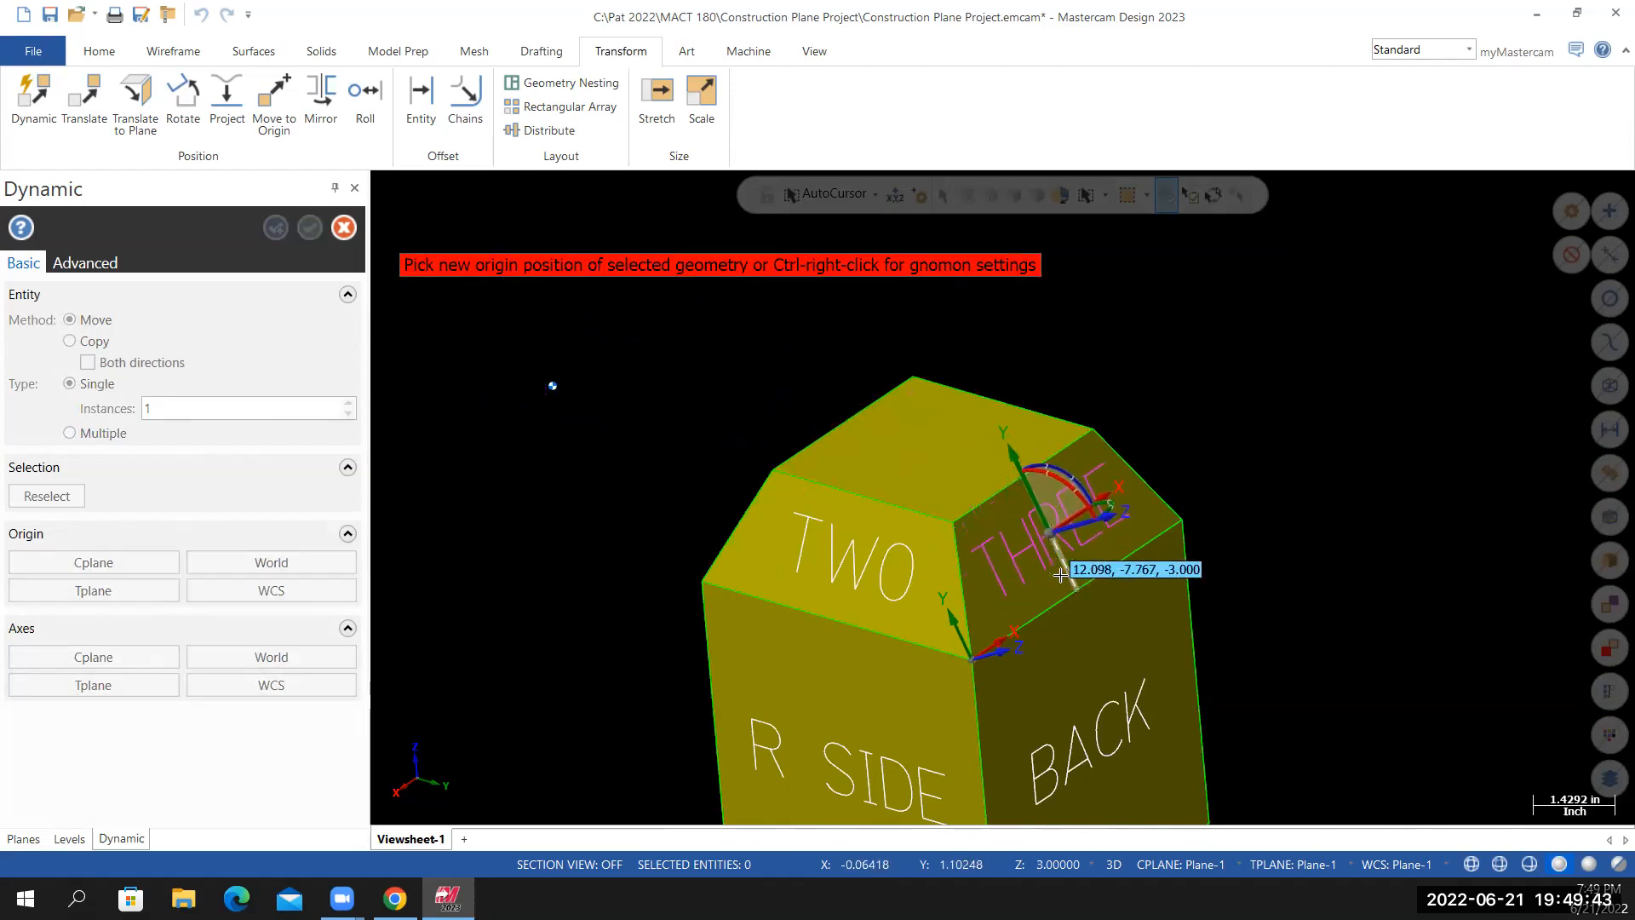
left_click(1051, 539)
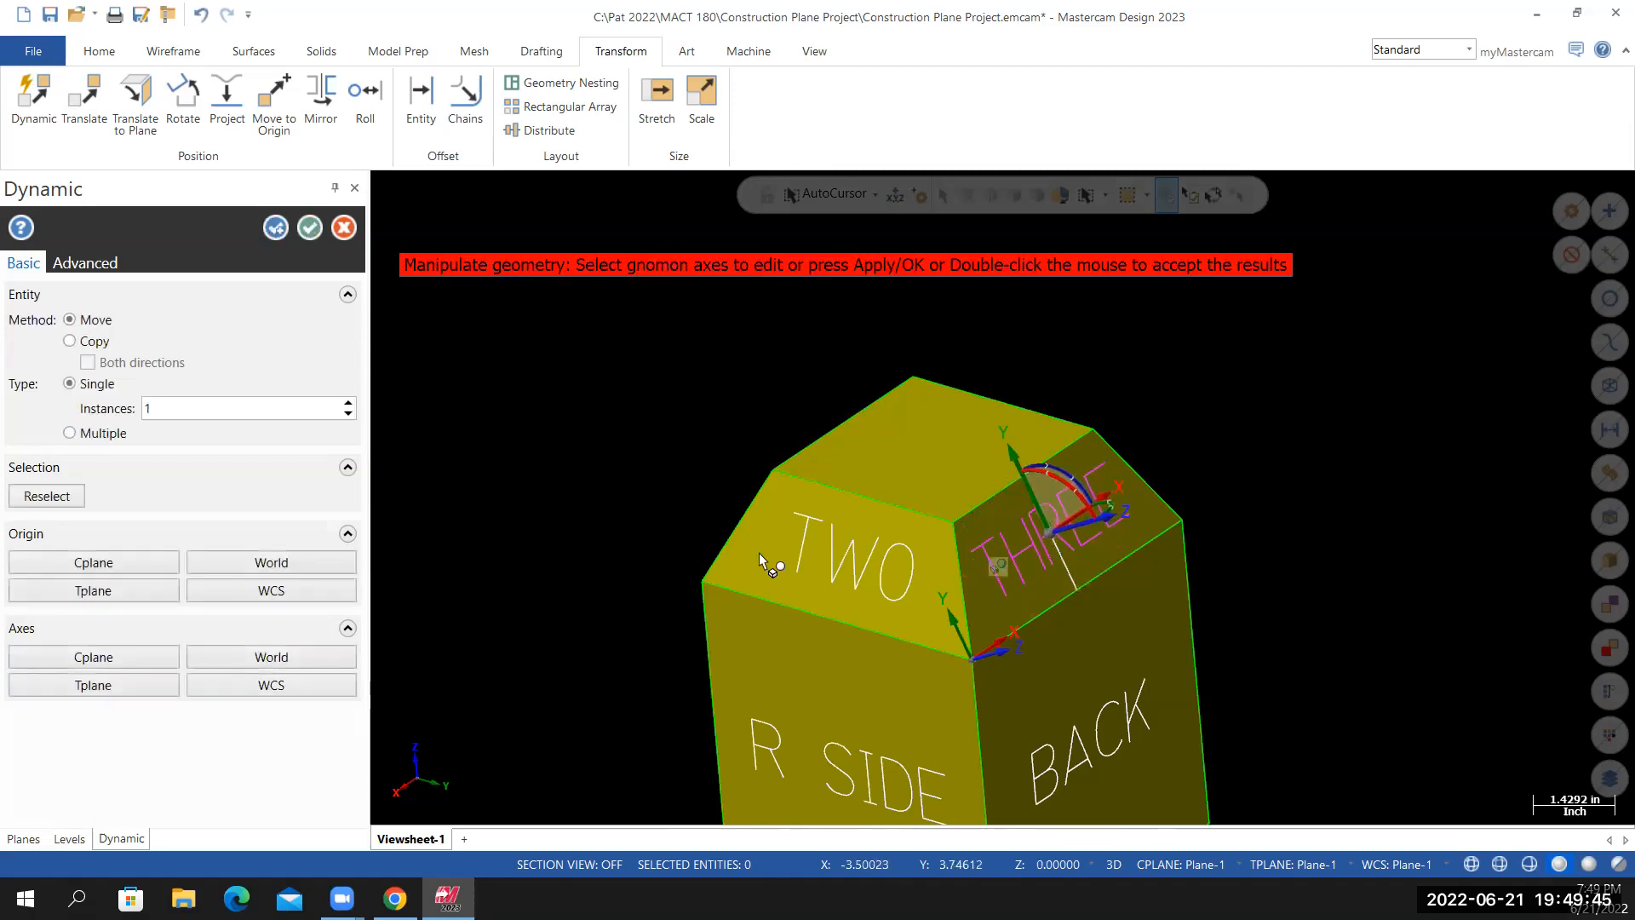
left_click(310, 228)
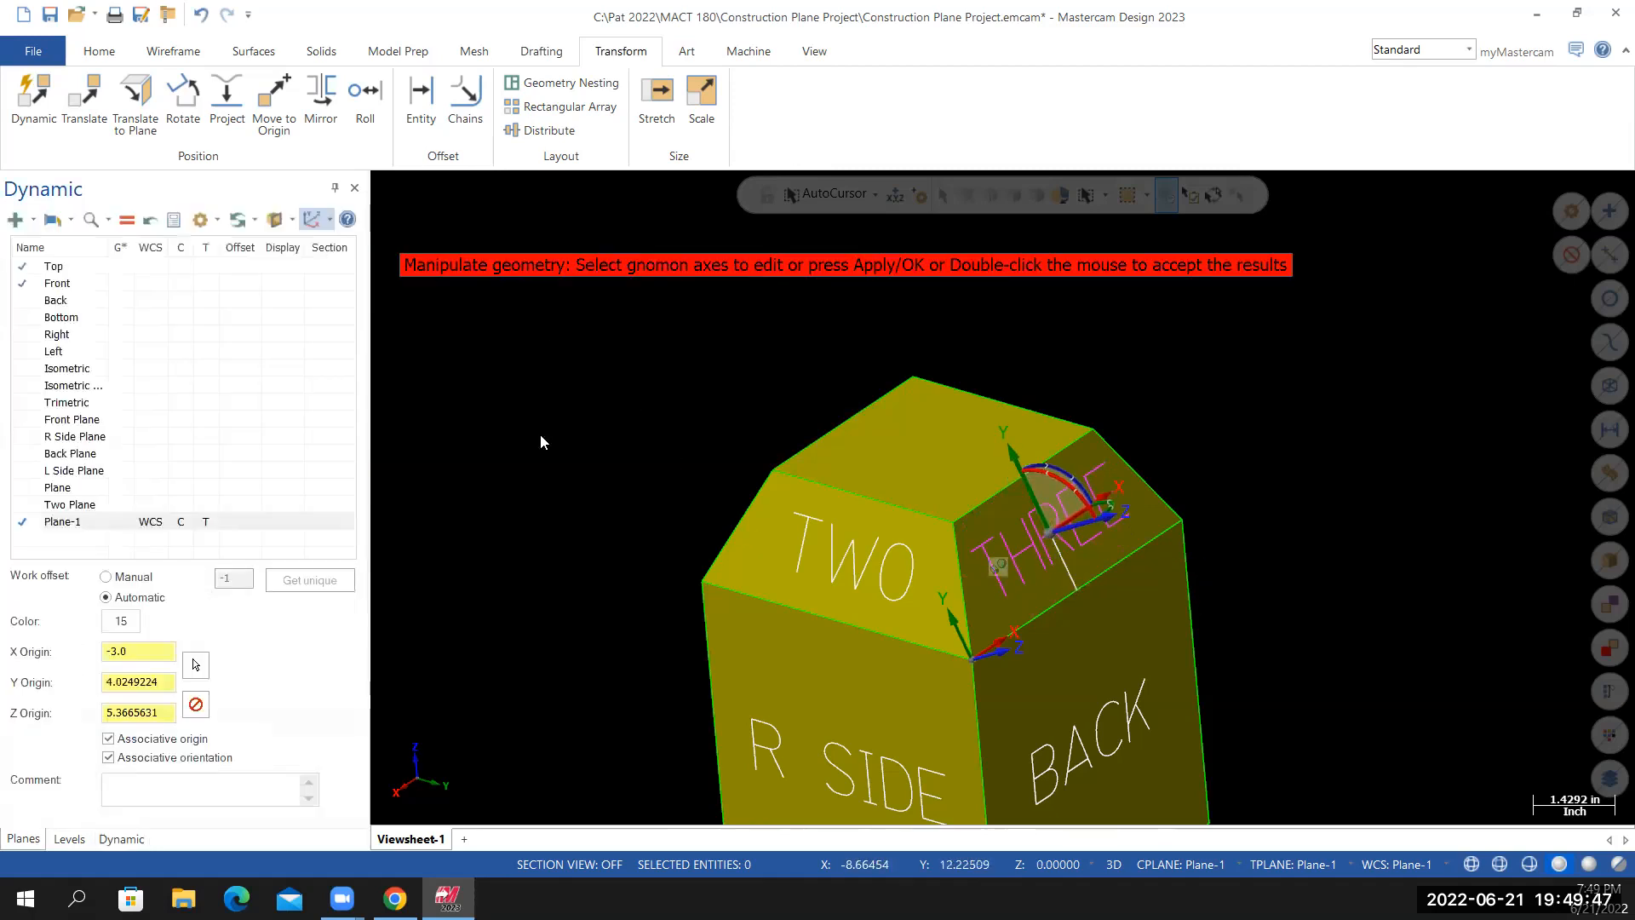
Delete the construction line running through the THREE lettering on the sloped face
scroll(1218, 694, "up", 2)
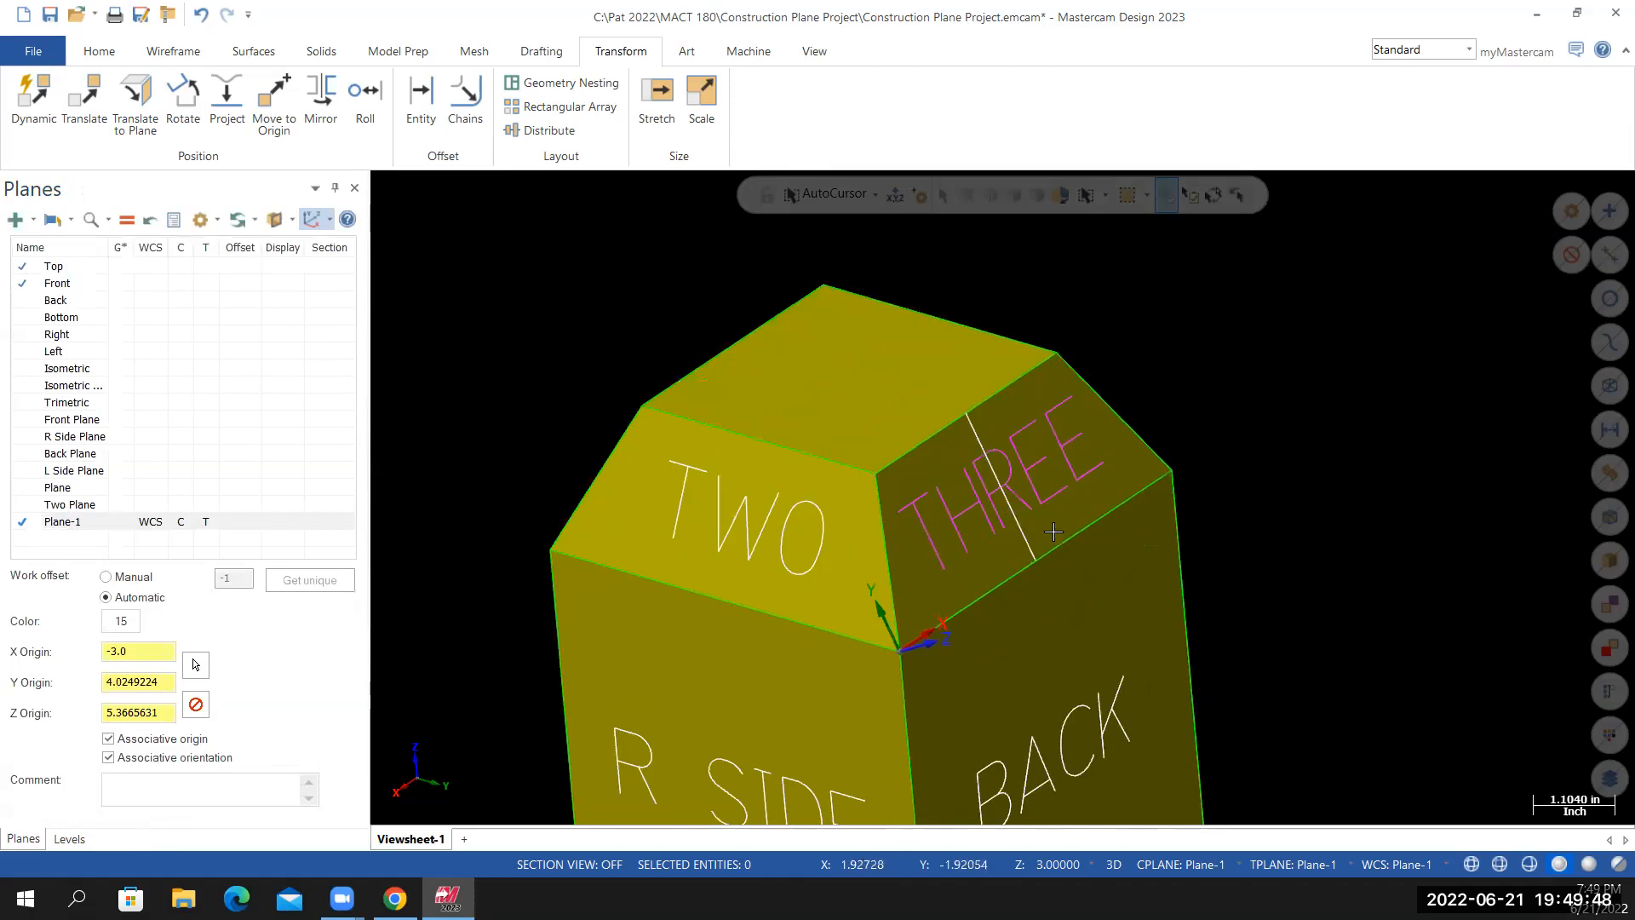
left_click(995, 451)
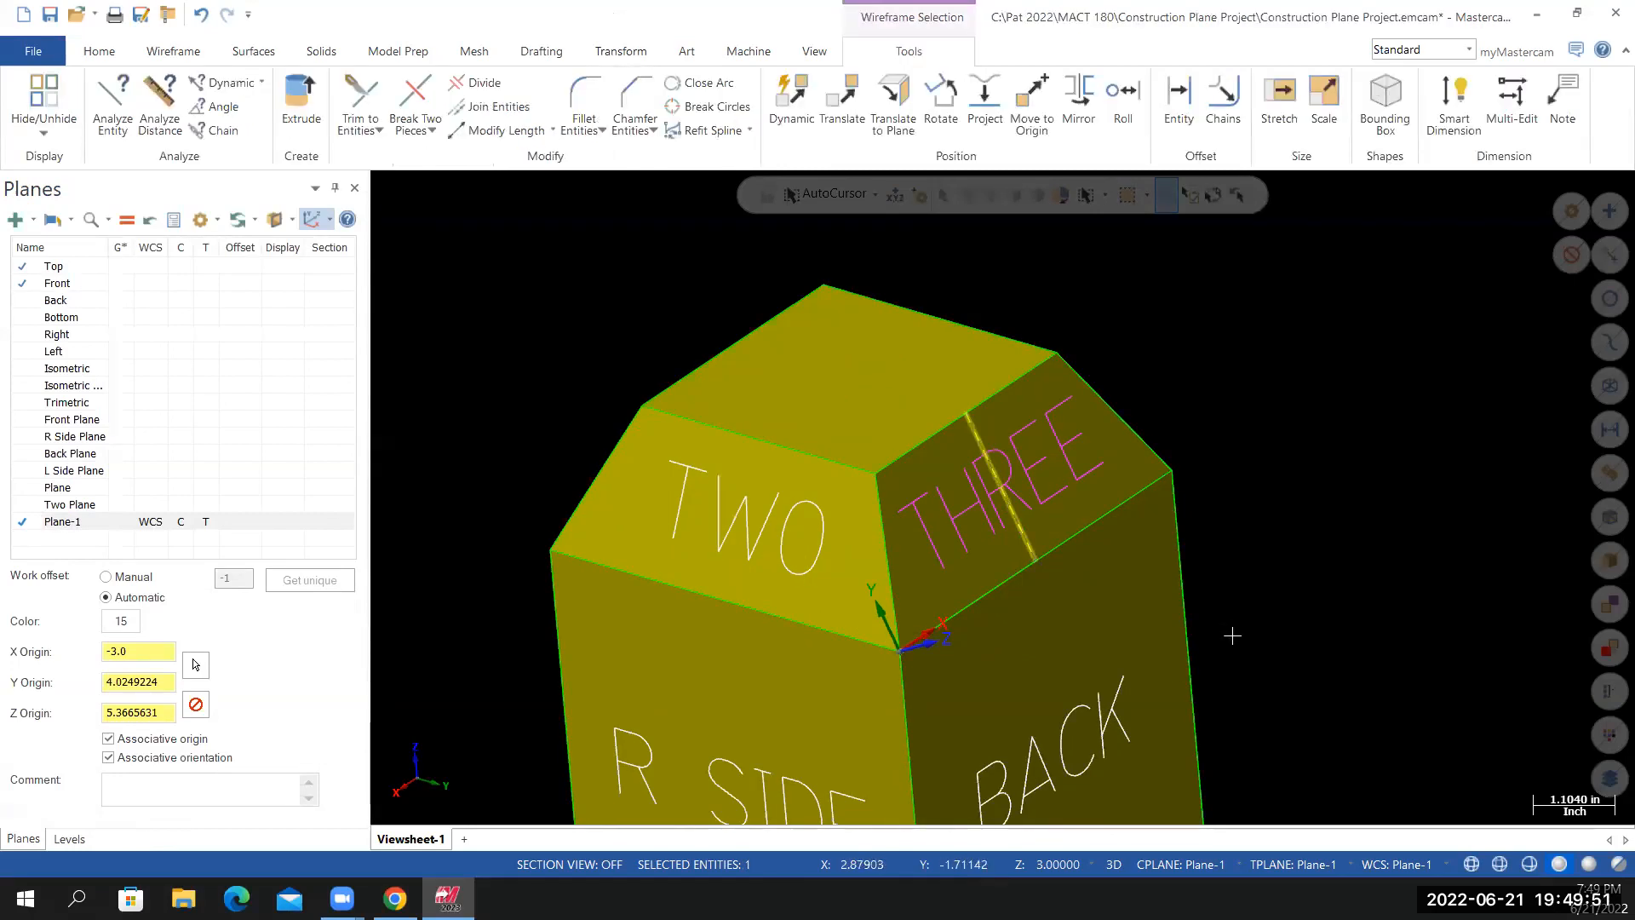
key("Delete")
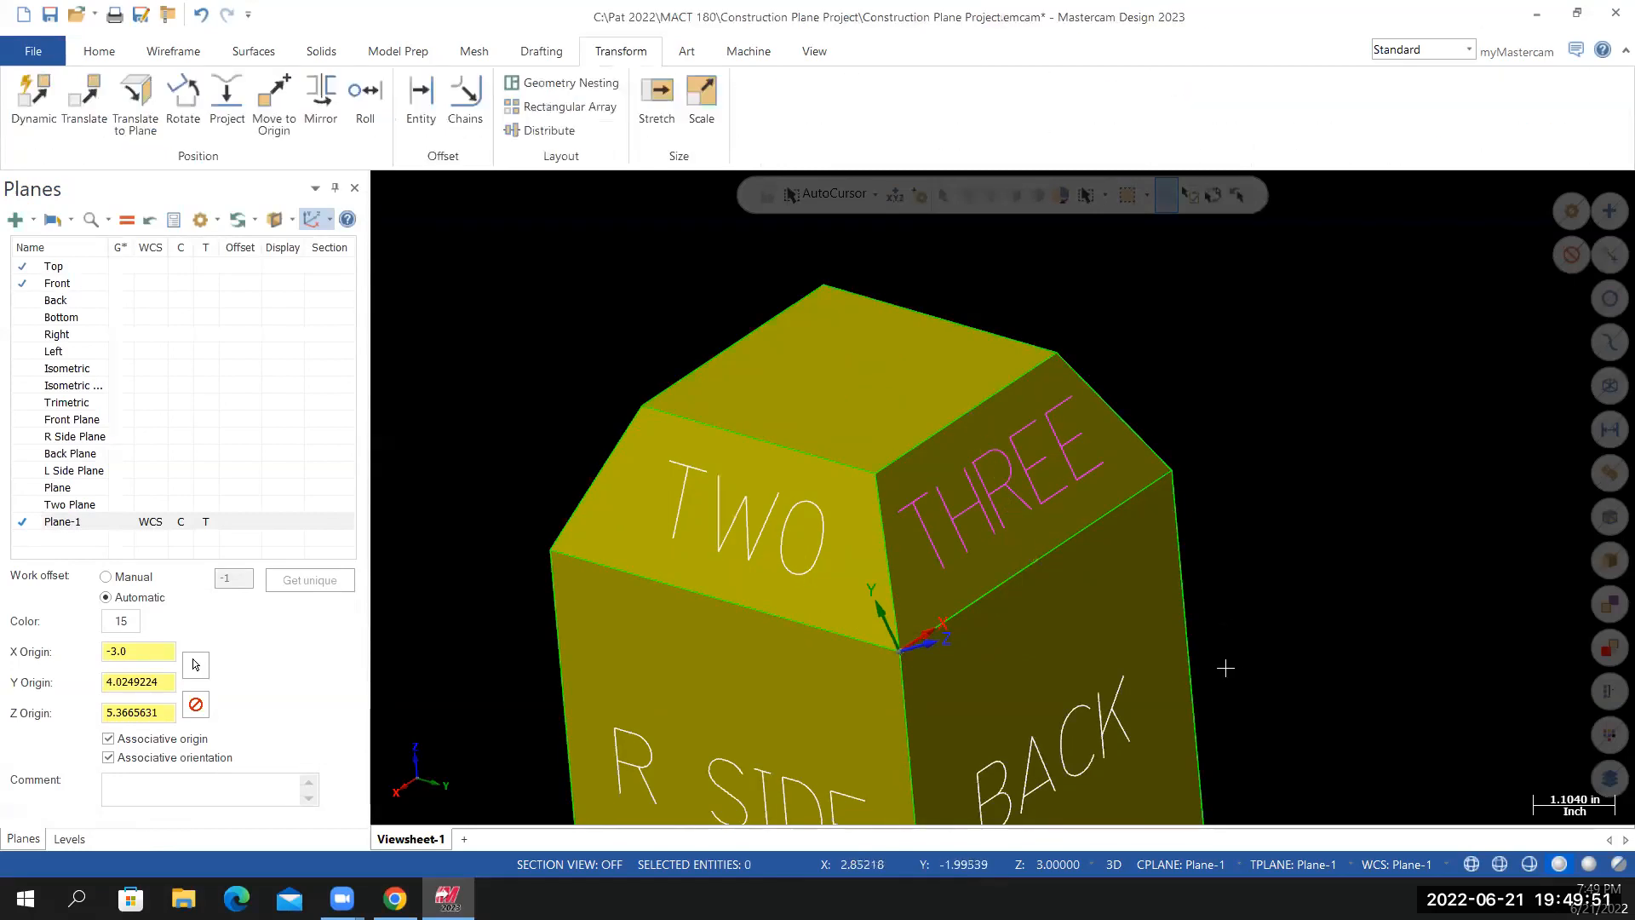
Clear the transform colours from the THREE lettering and save the project file
right_click(1198, 320)
left_click(1299, 294)
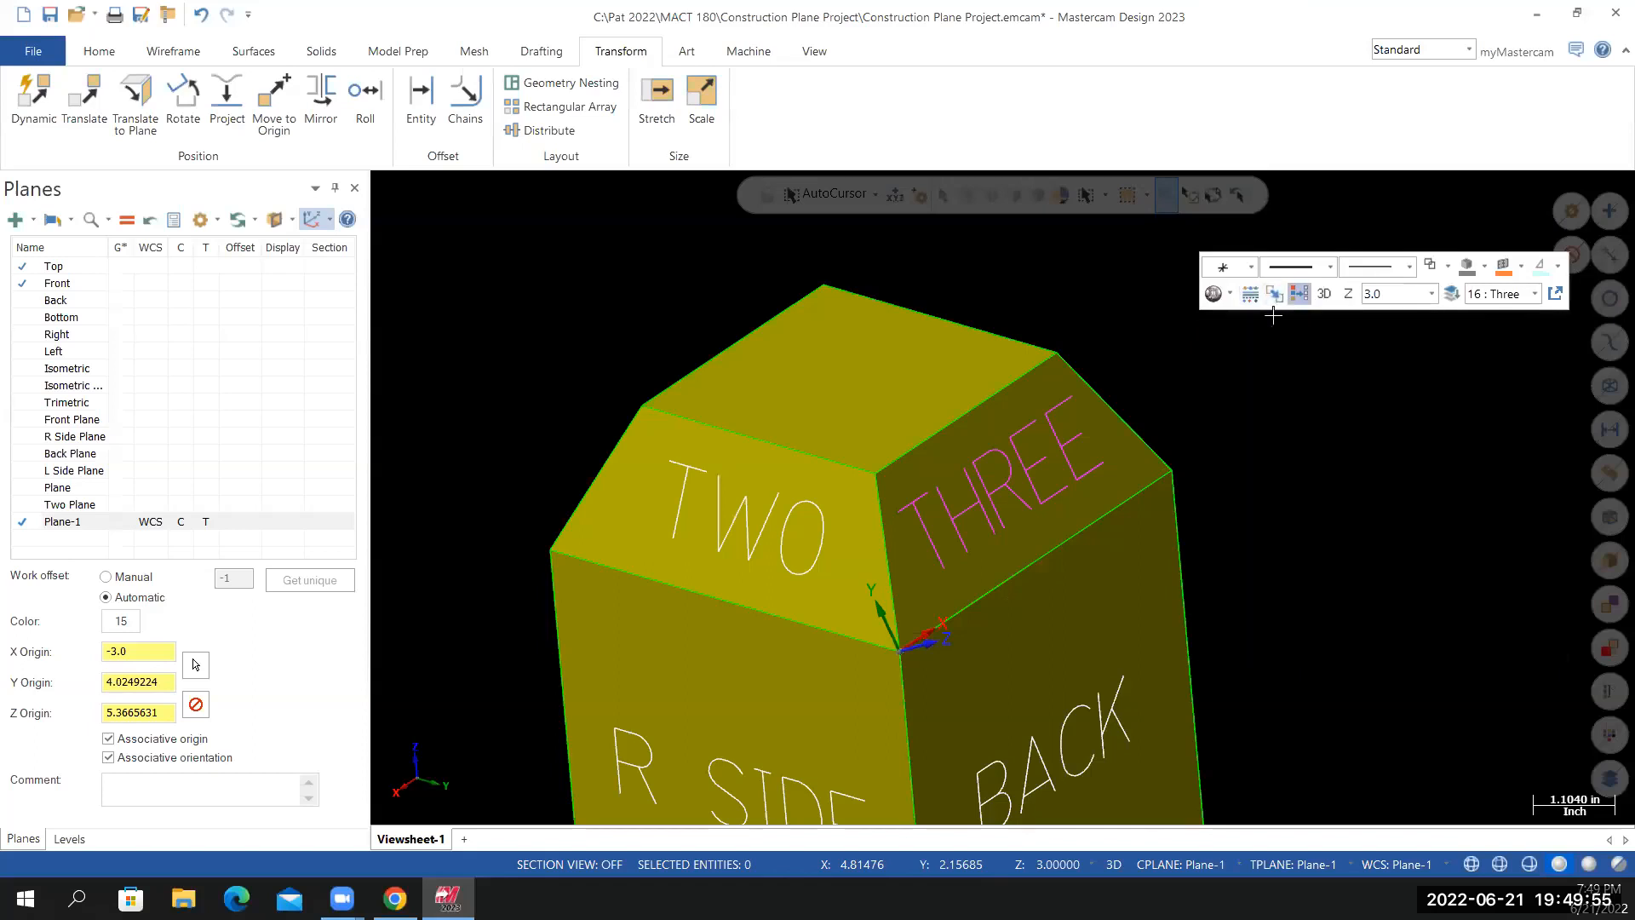
middle_click_drag(1237, 572, 1168, 576)
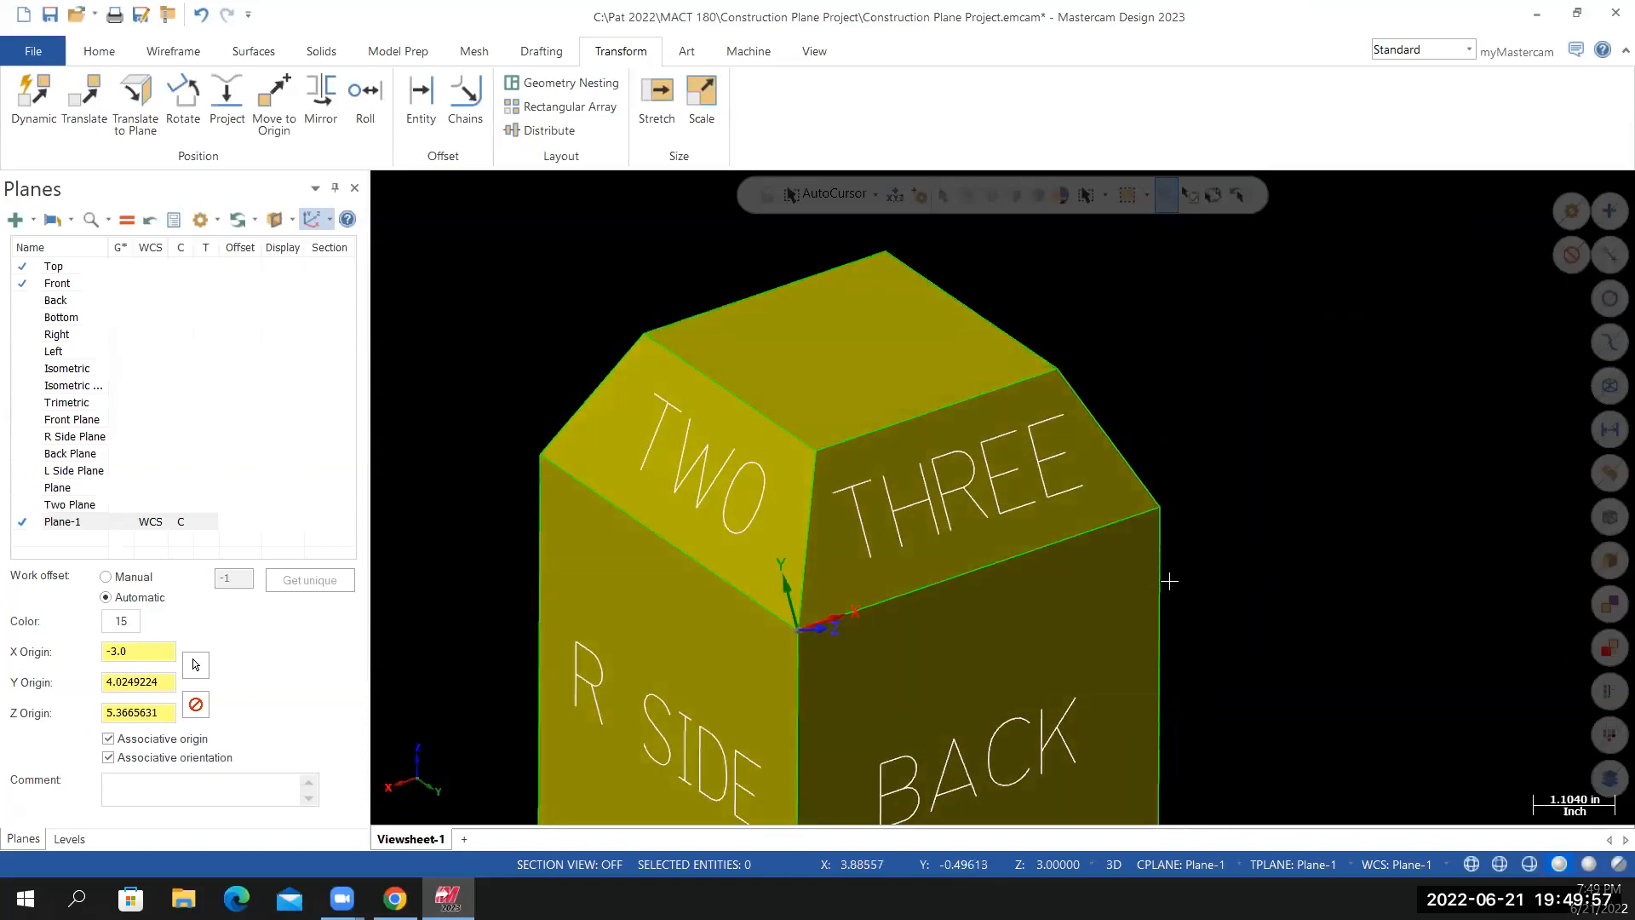
right_click(1226, 394)
left_click(1258, 478)
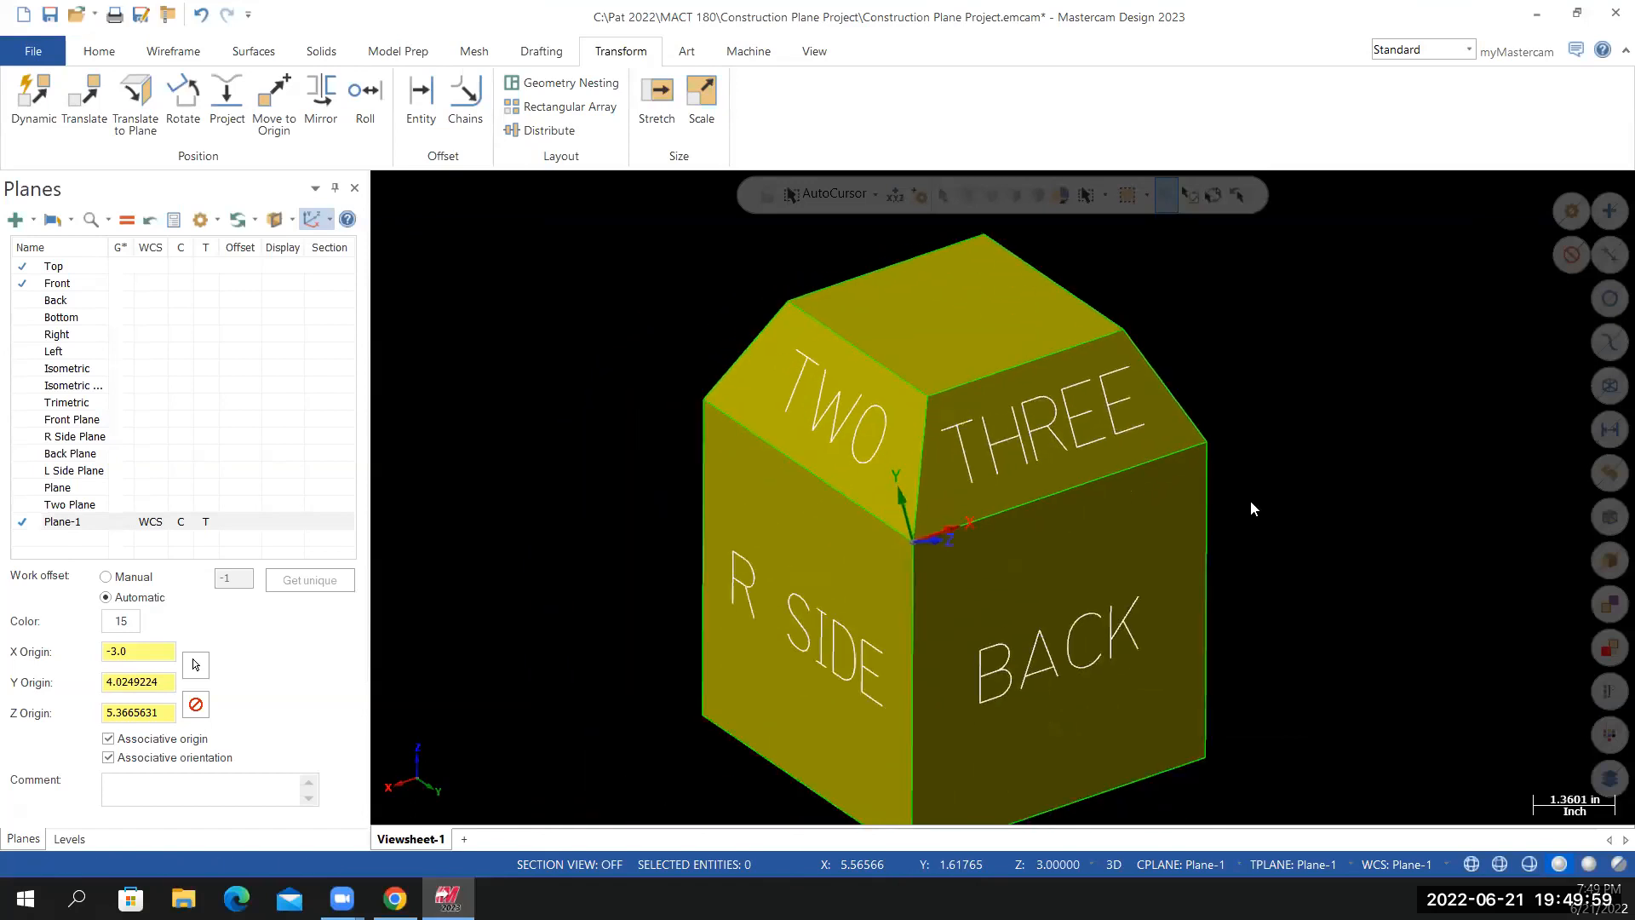
left_click(38, 53)
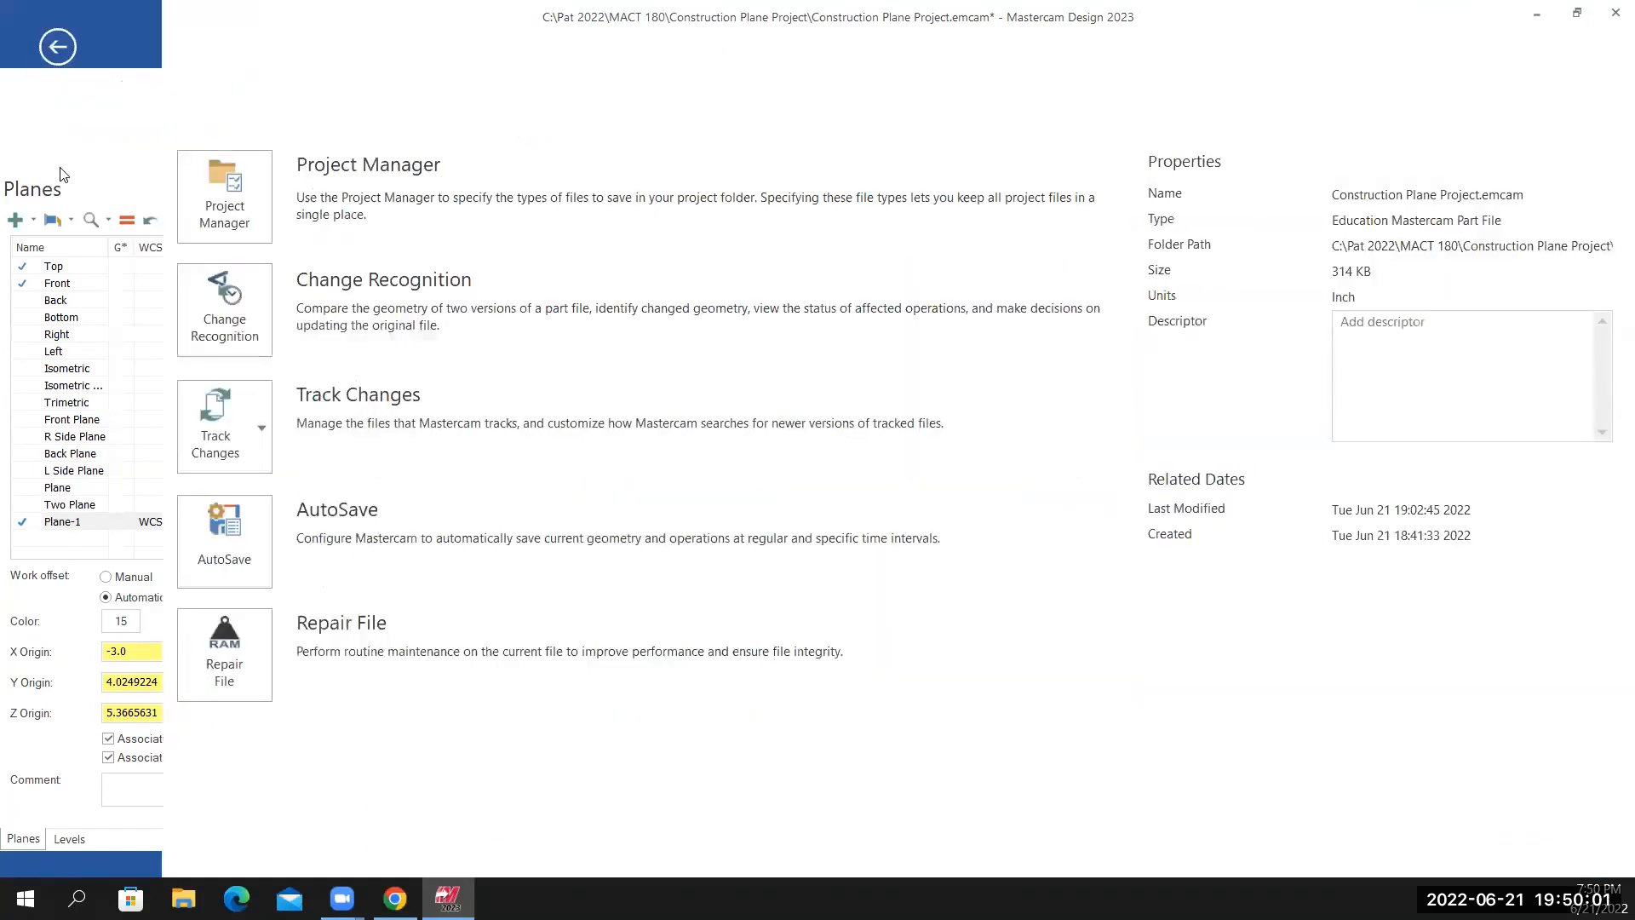
left_click(54, 291)
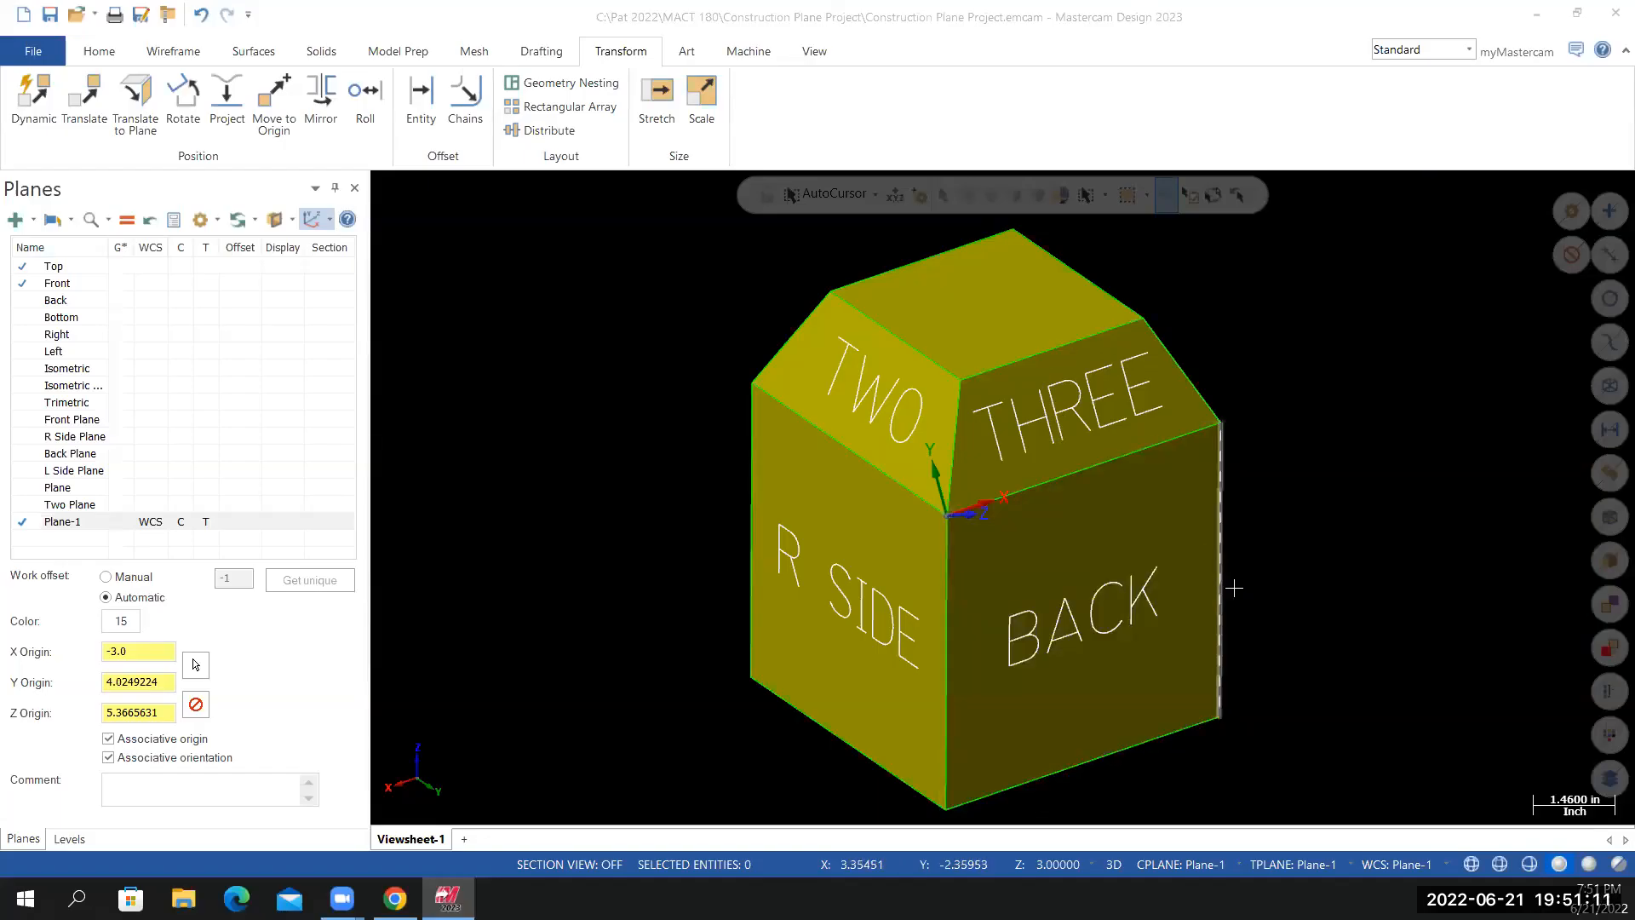
Make level 17 (Four) the active level for the blank sloped face above L SIDE
mouse_move(1318, 530)
middle_mouse_down()
mouse_move(1096, 521)
mouse_move(1048, 422)
middle_mouse_up()
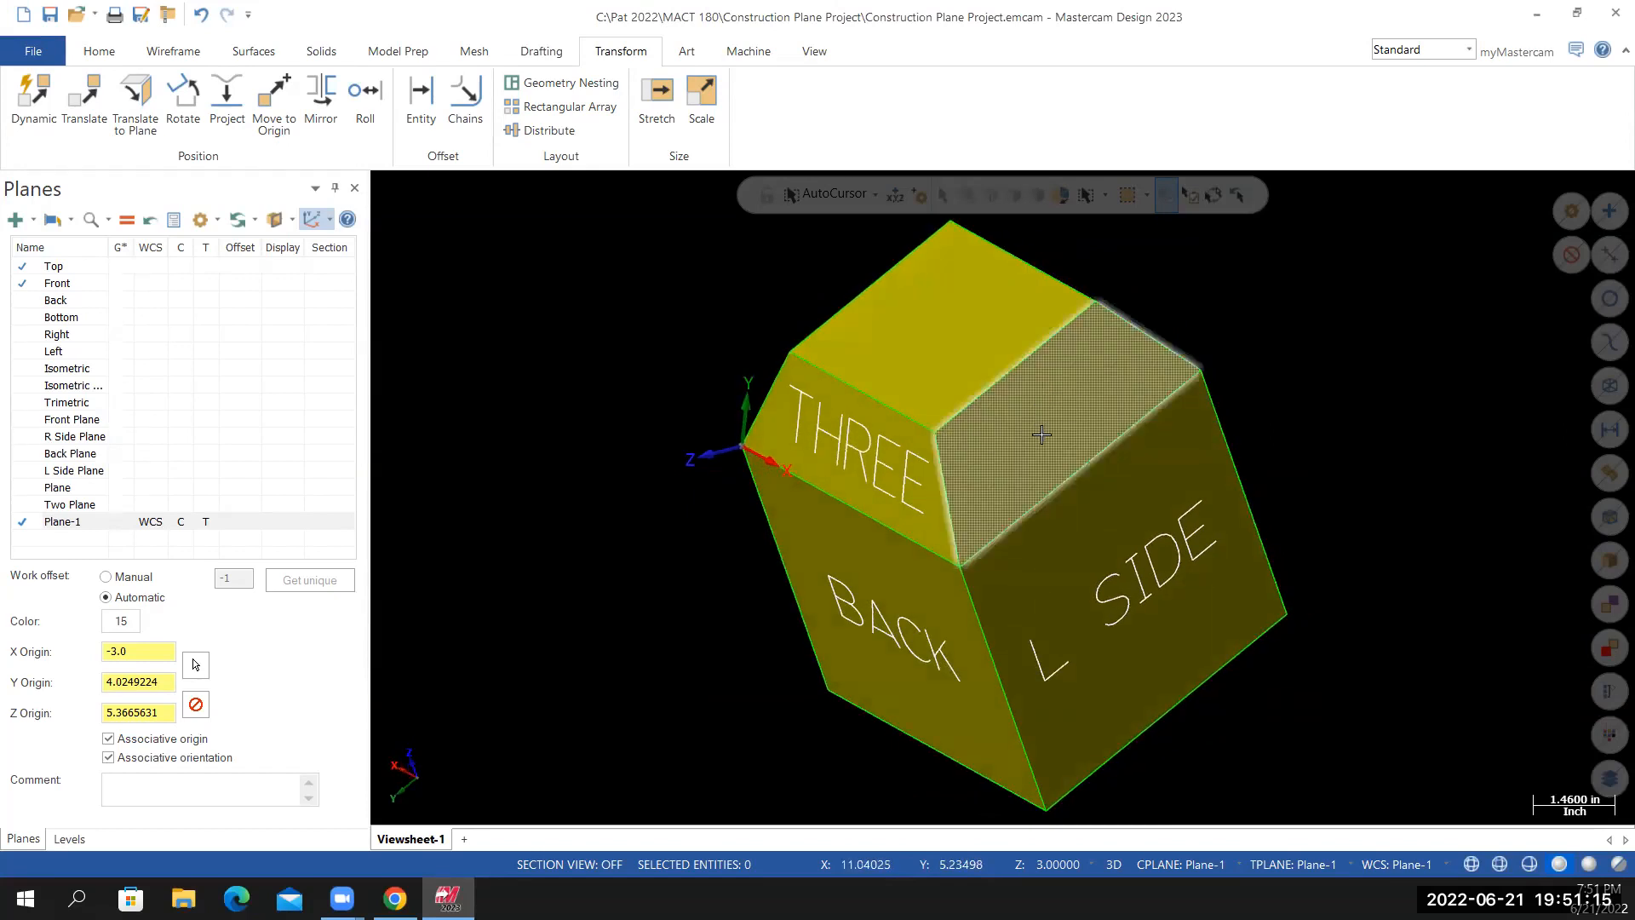
left_click(68, 839)
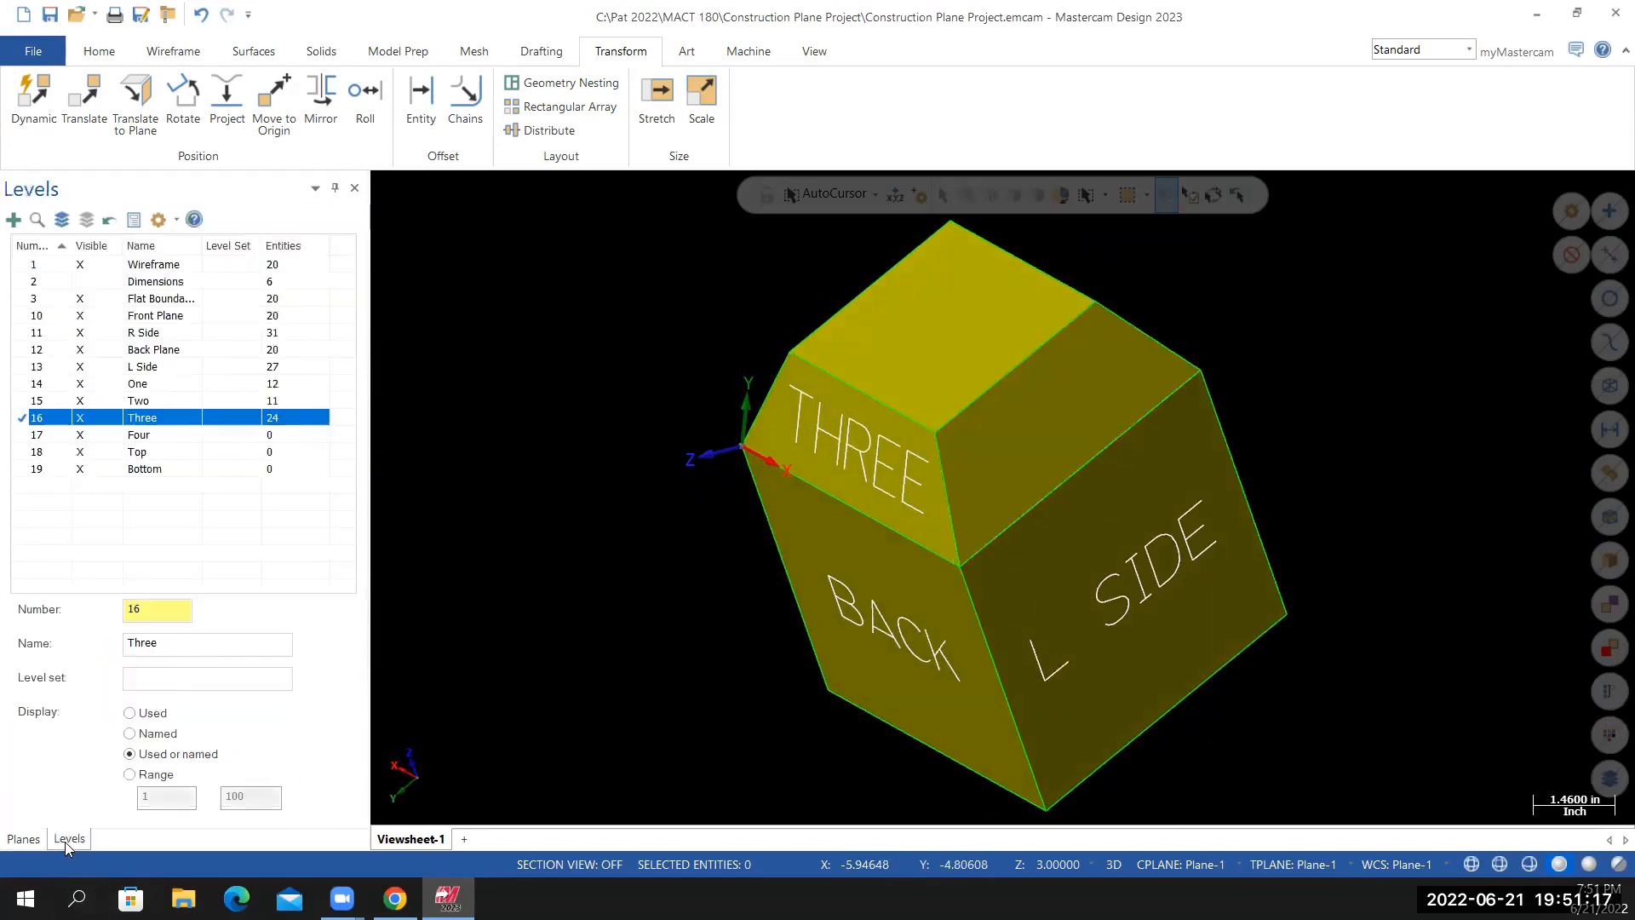
left_click(28, 435)
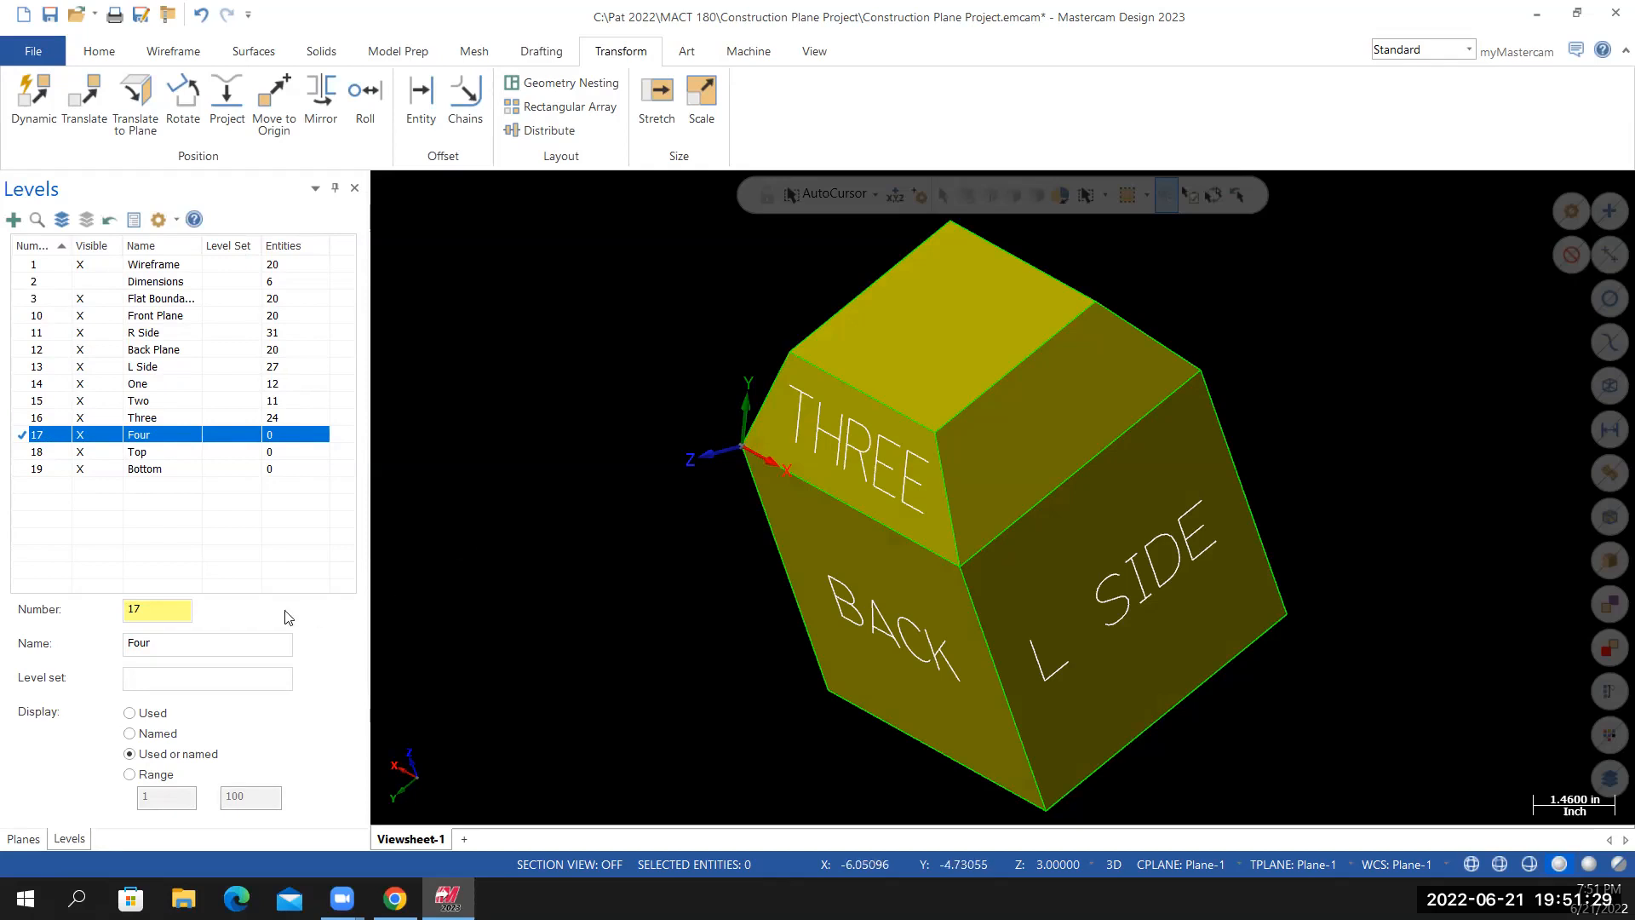
Start a plane from geometry on the blank sloped face above L SIDE and accept orientation plane 3 of 8
left_click(24, 839)
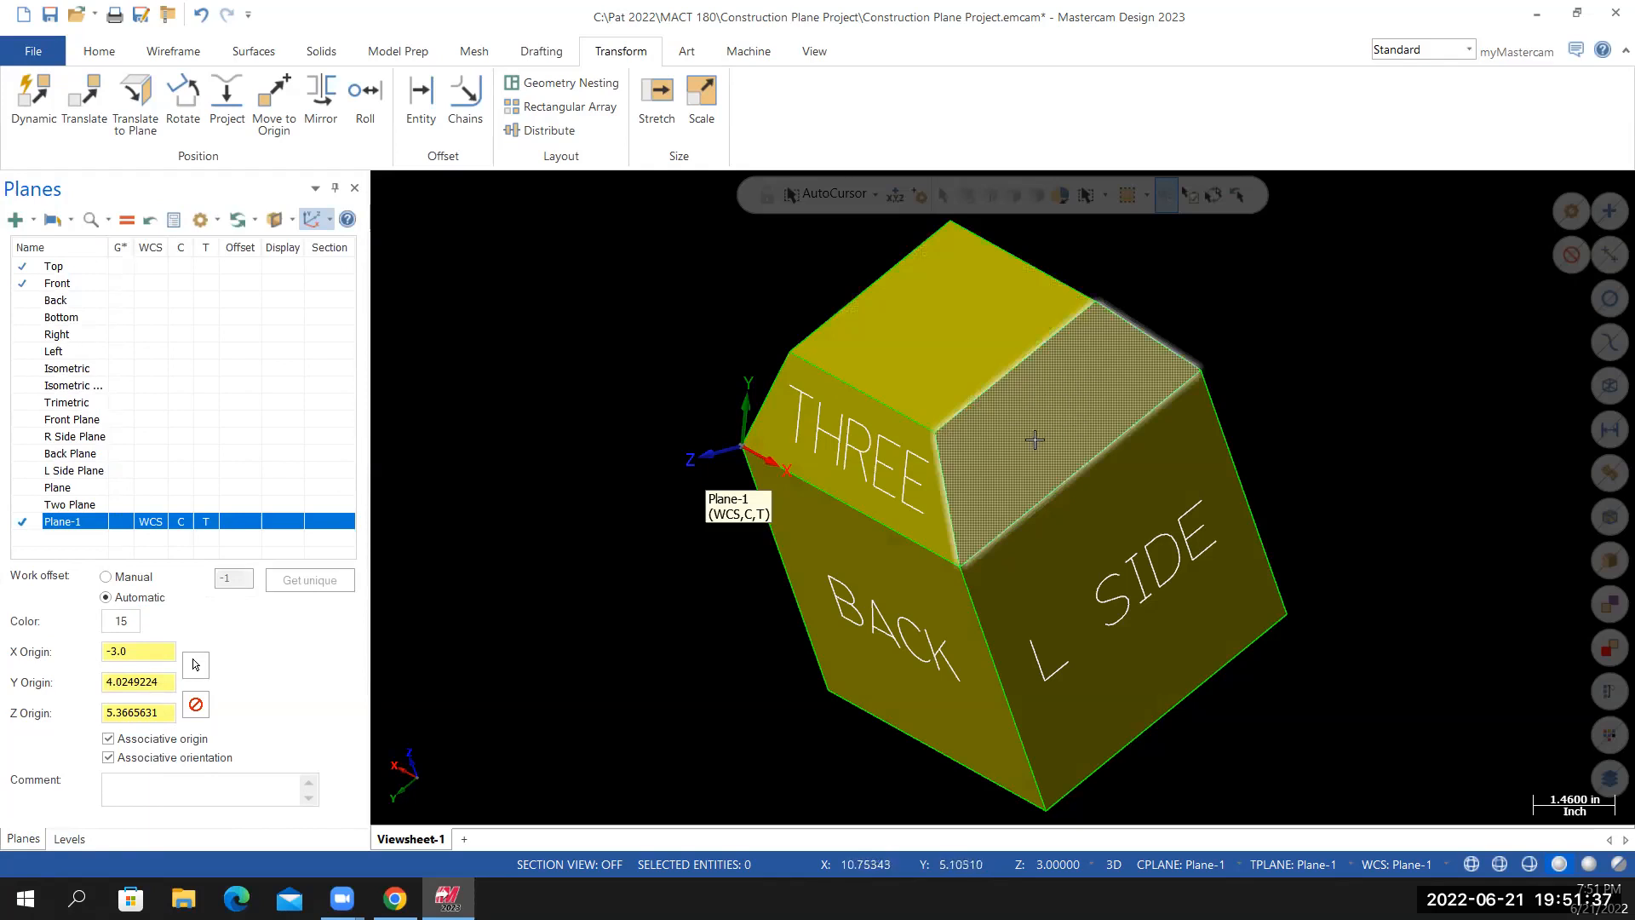
left_click(25, 223)
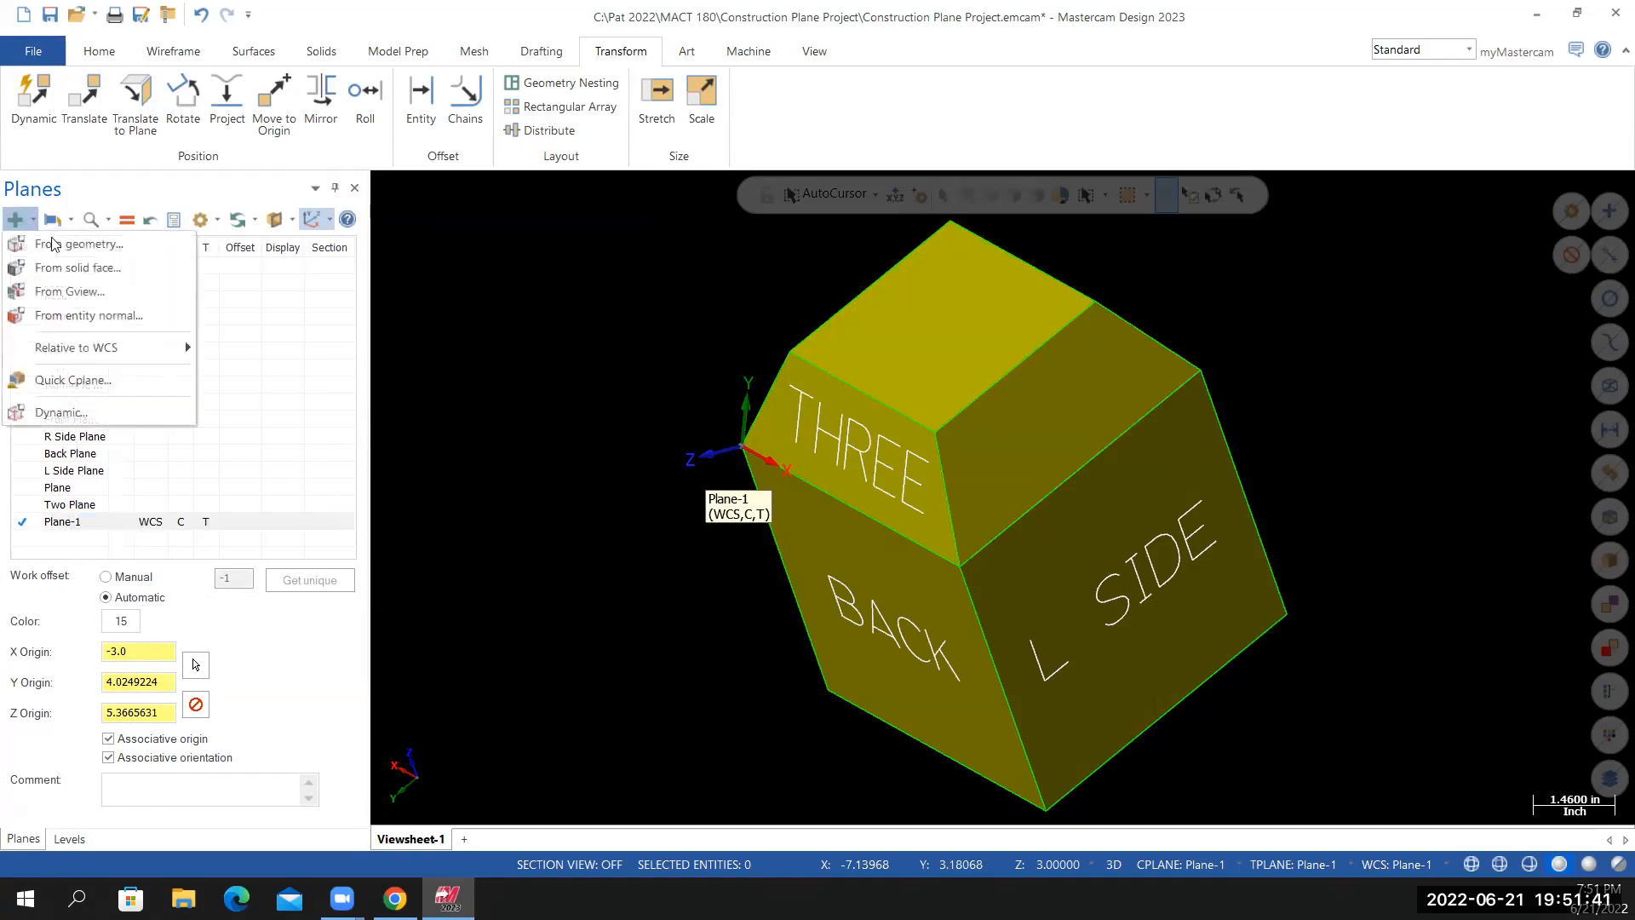
left_click(51, 244)
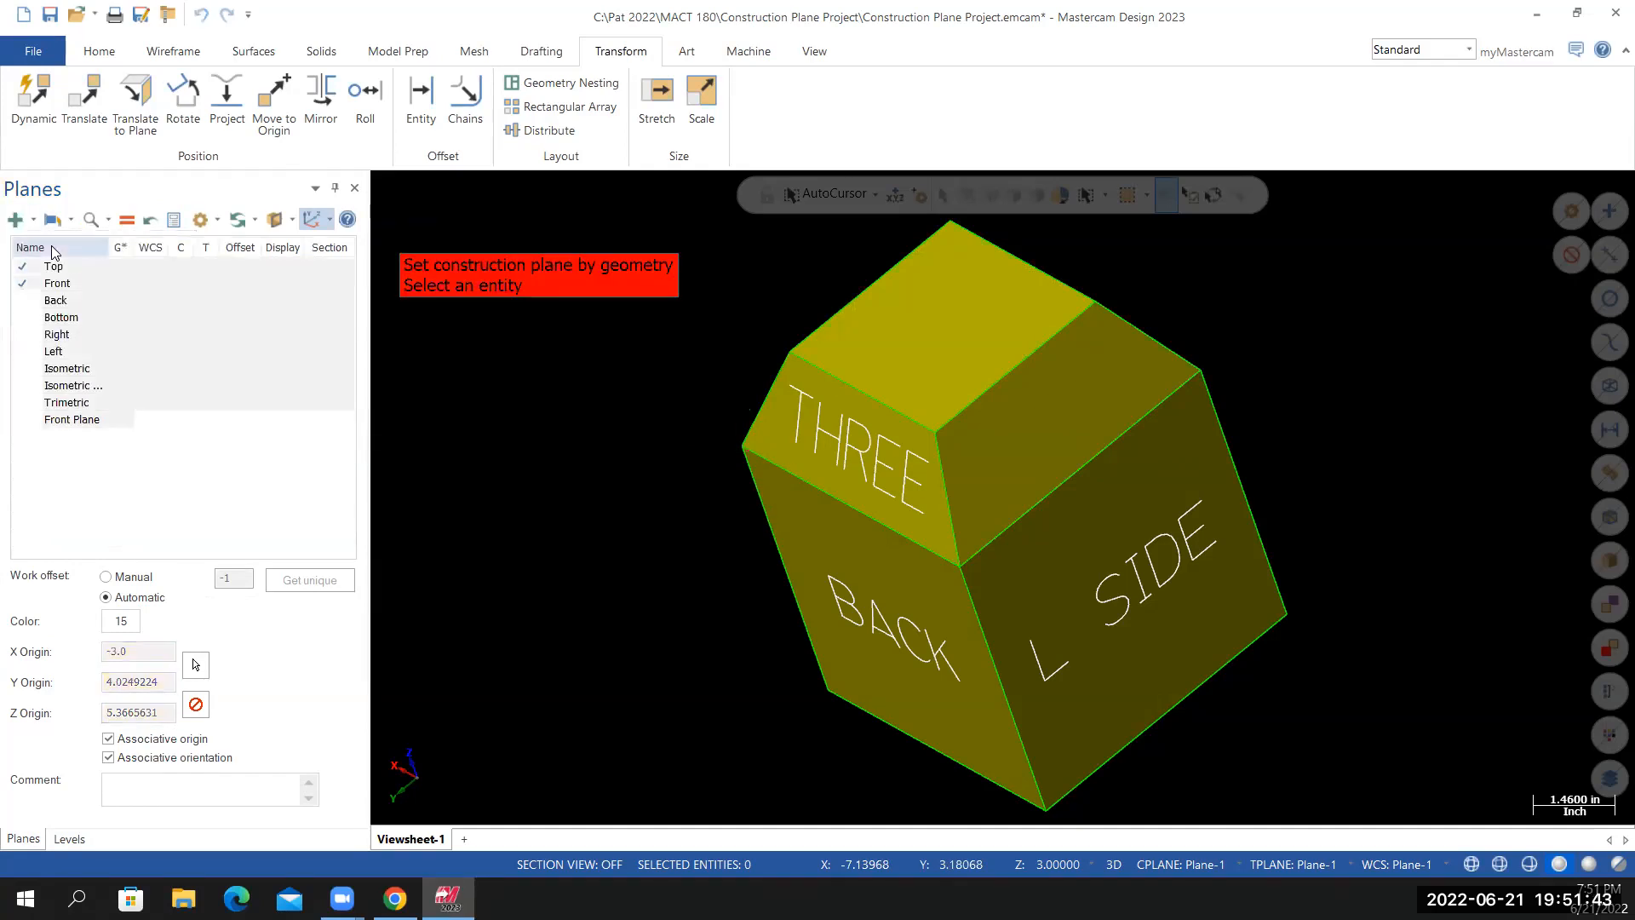
left_click(1020, 424)
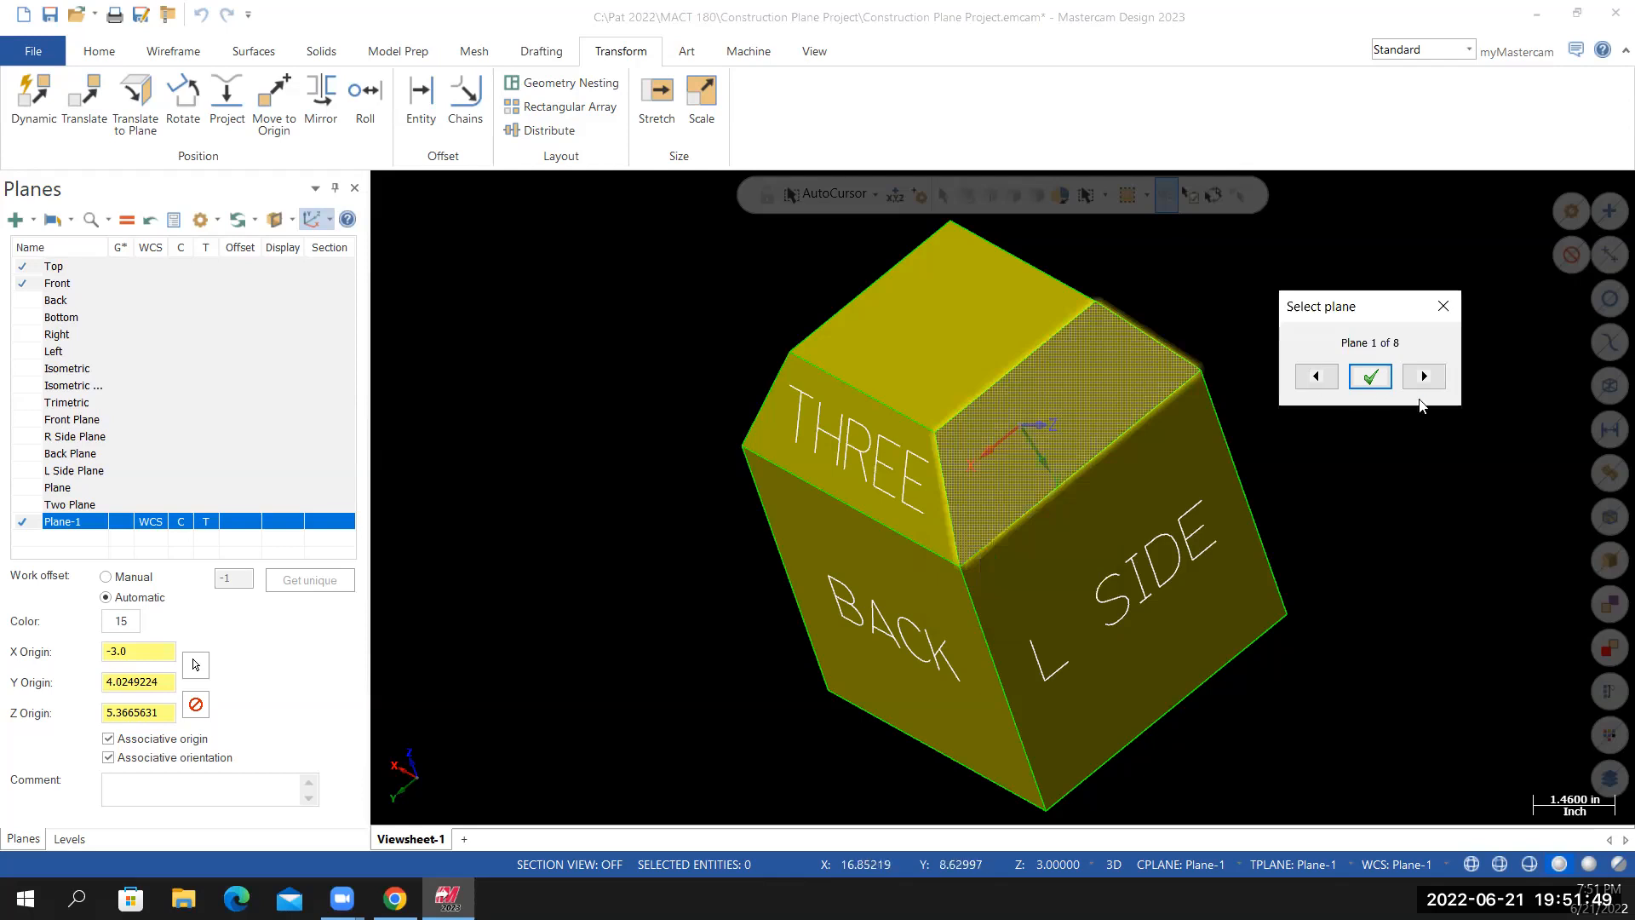
left_click(1434, 378)
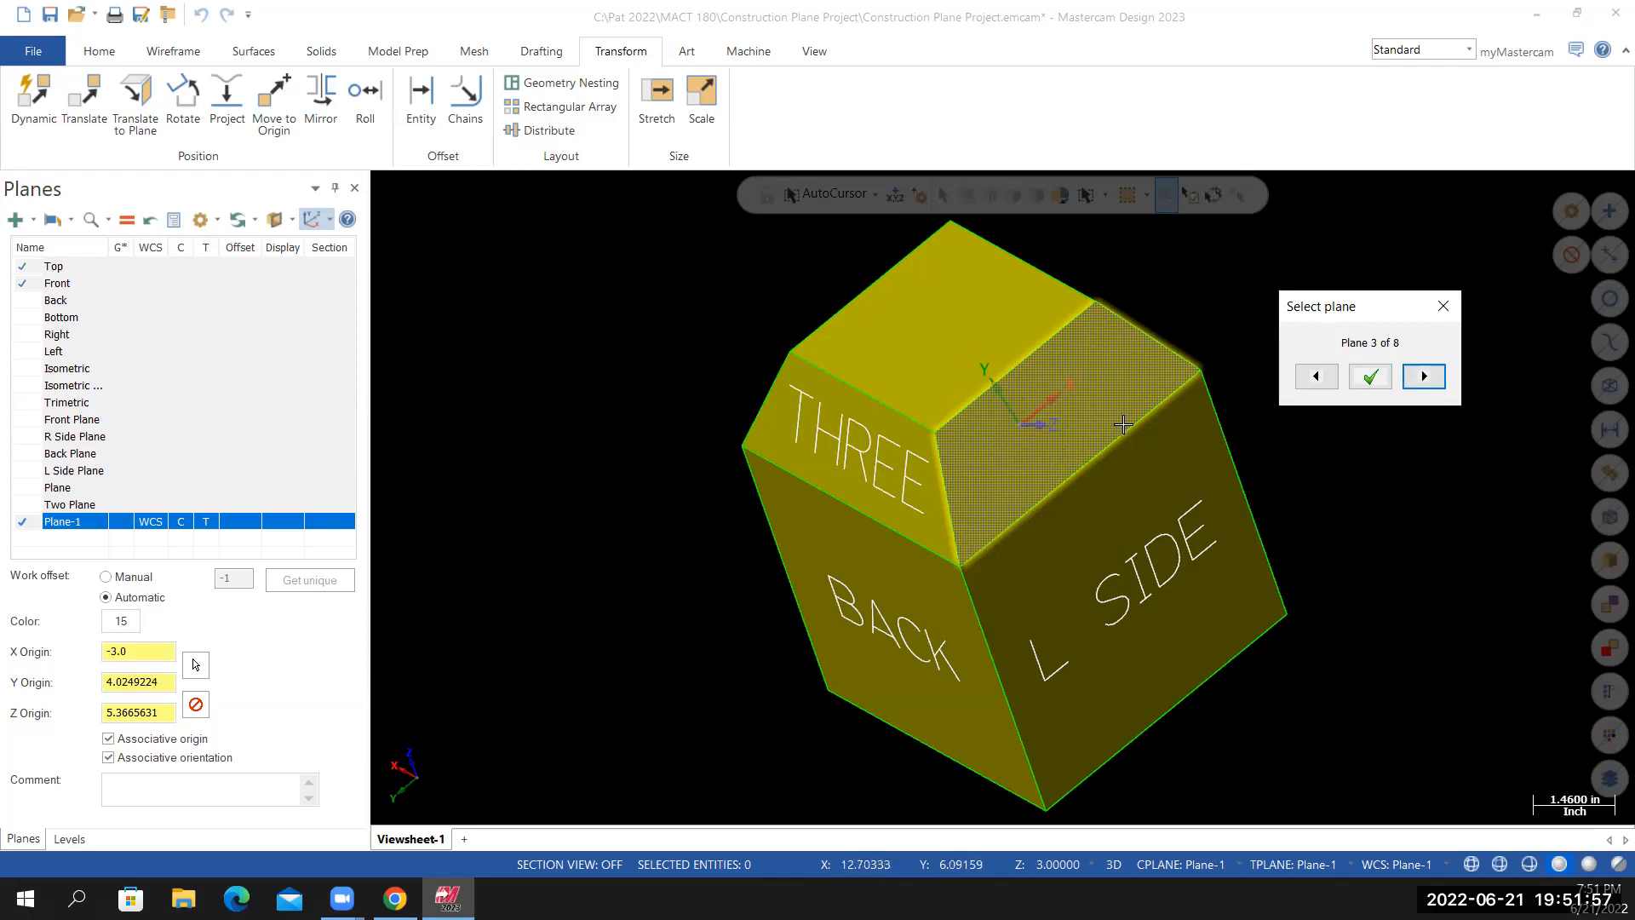
left_click(1371, 377)
Name the new plane on the blank sloped face above L SIDE "Four Plane"
middle_click_drag(1395, 455, 1343, 451)
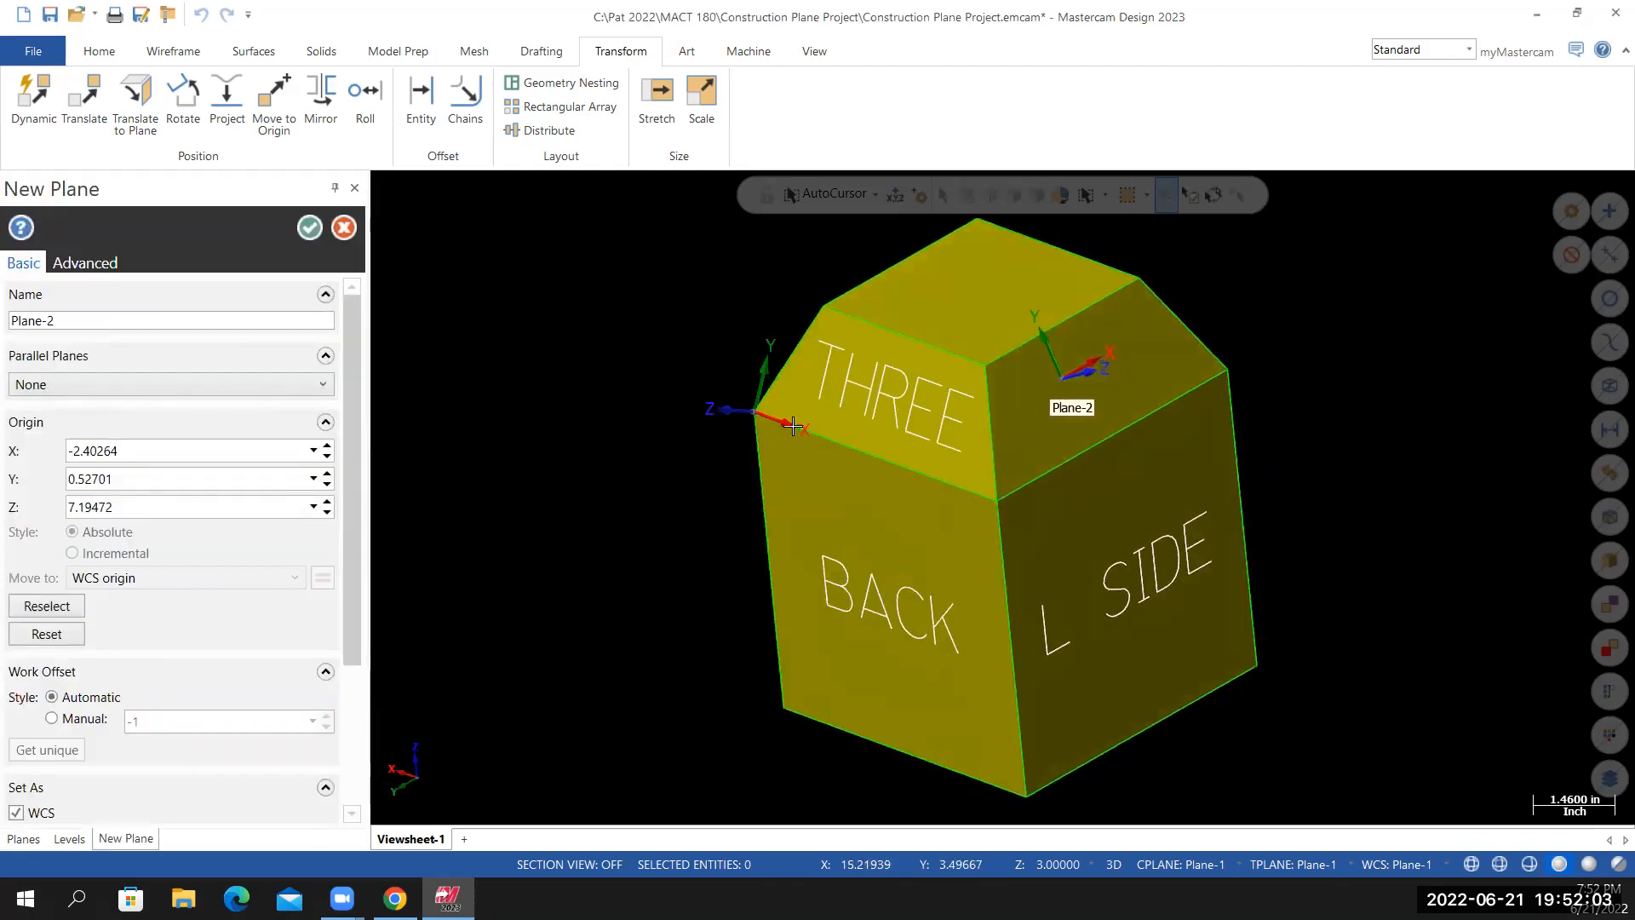
double_click(33, 321)
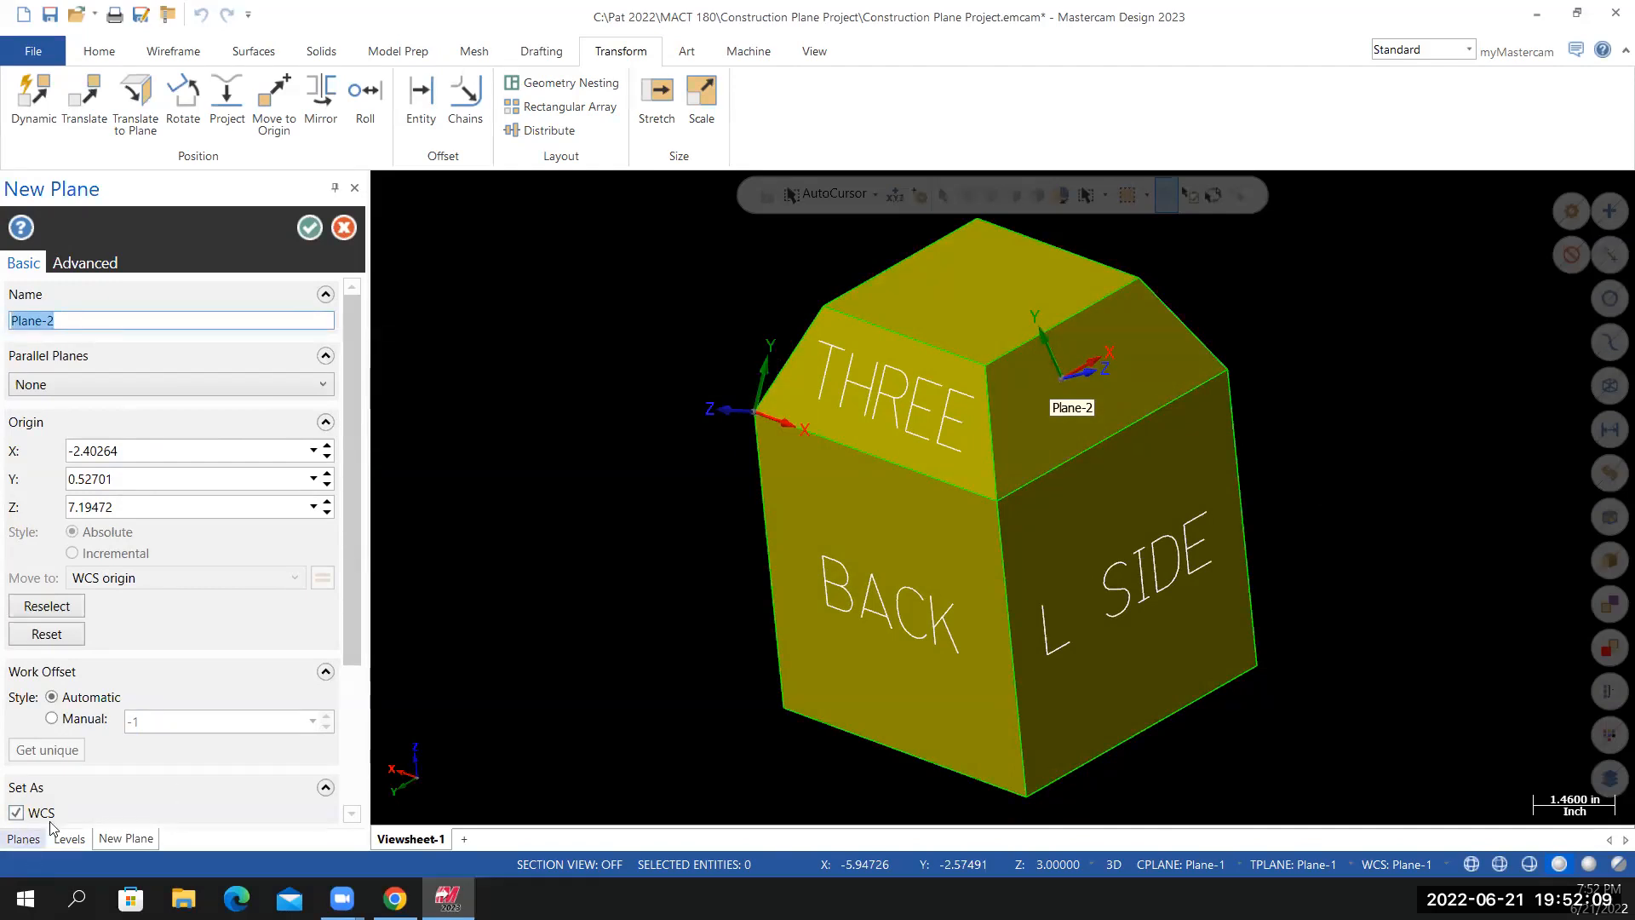
left_click(24, 839)
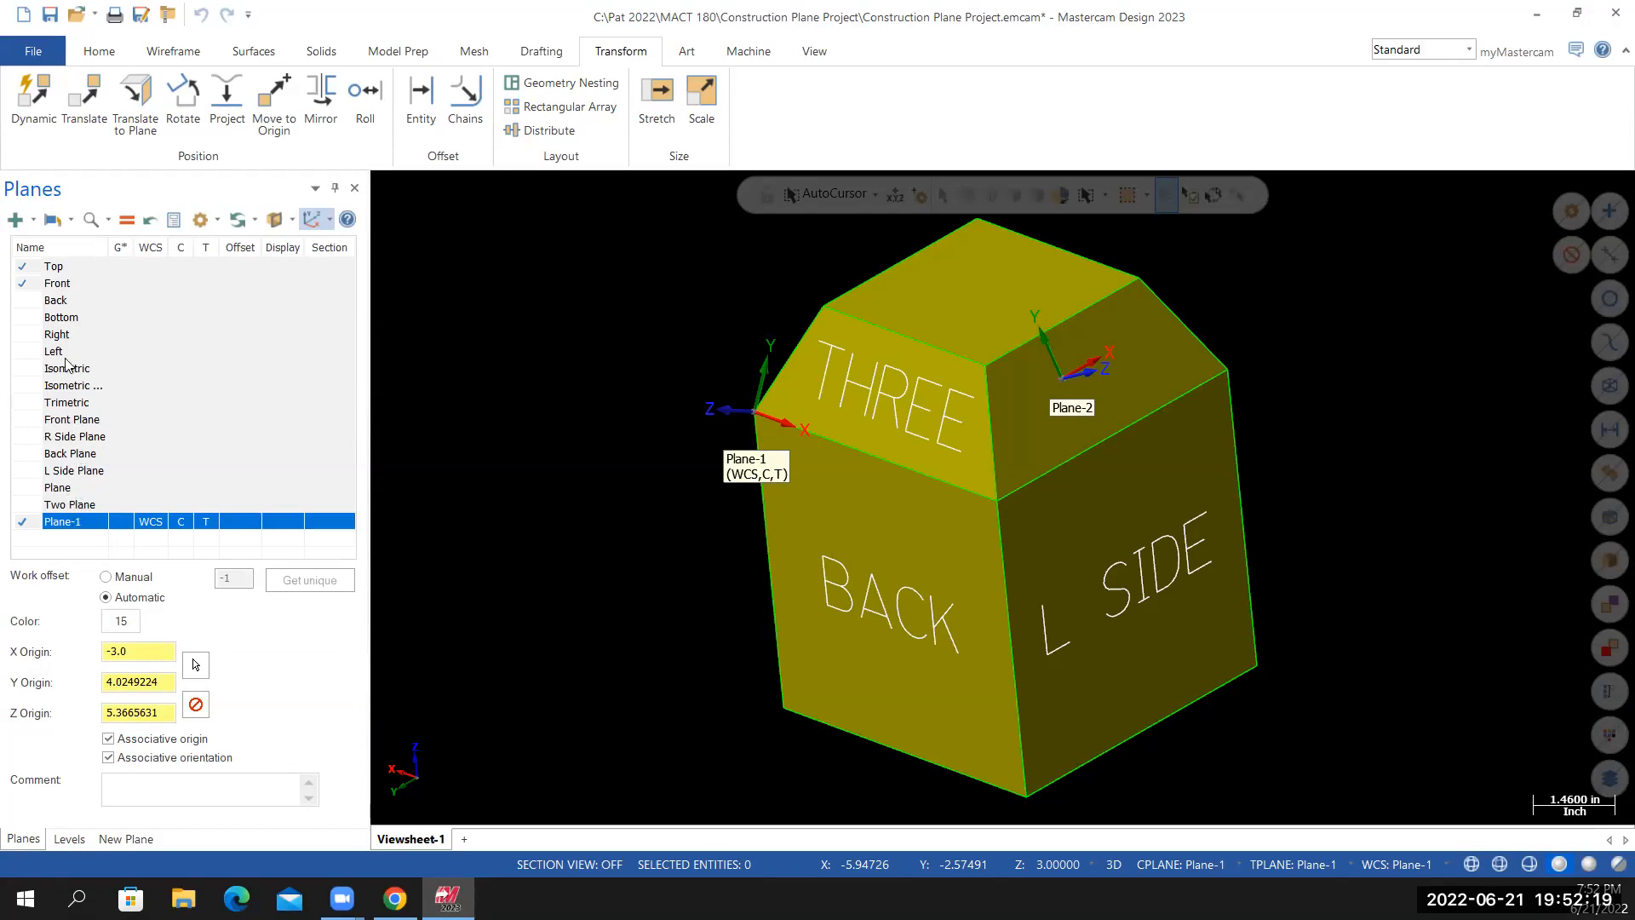
left_click(126, 839)
type("fOU")
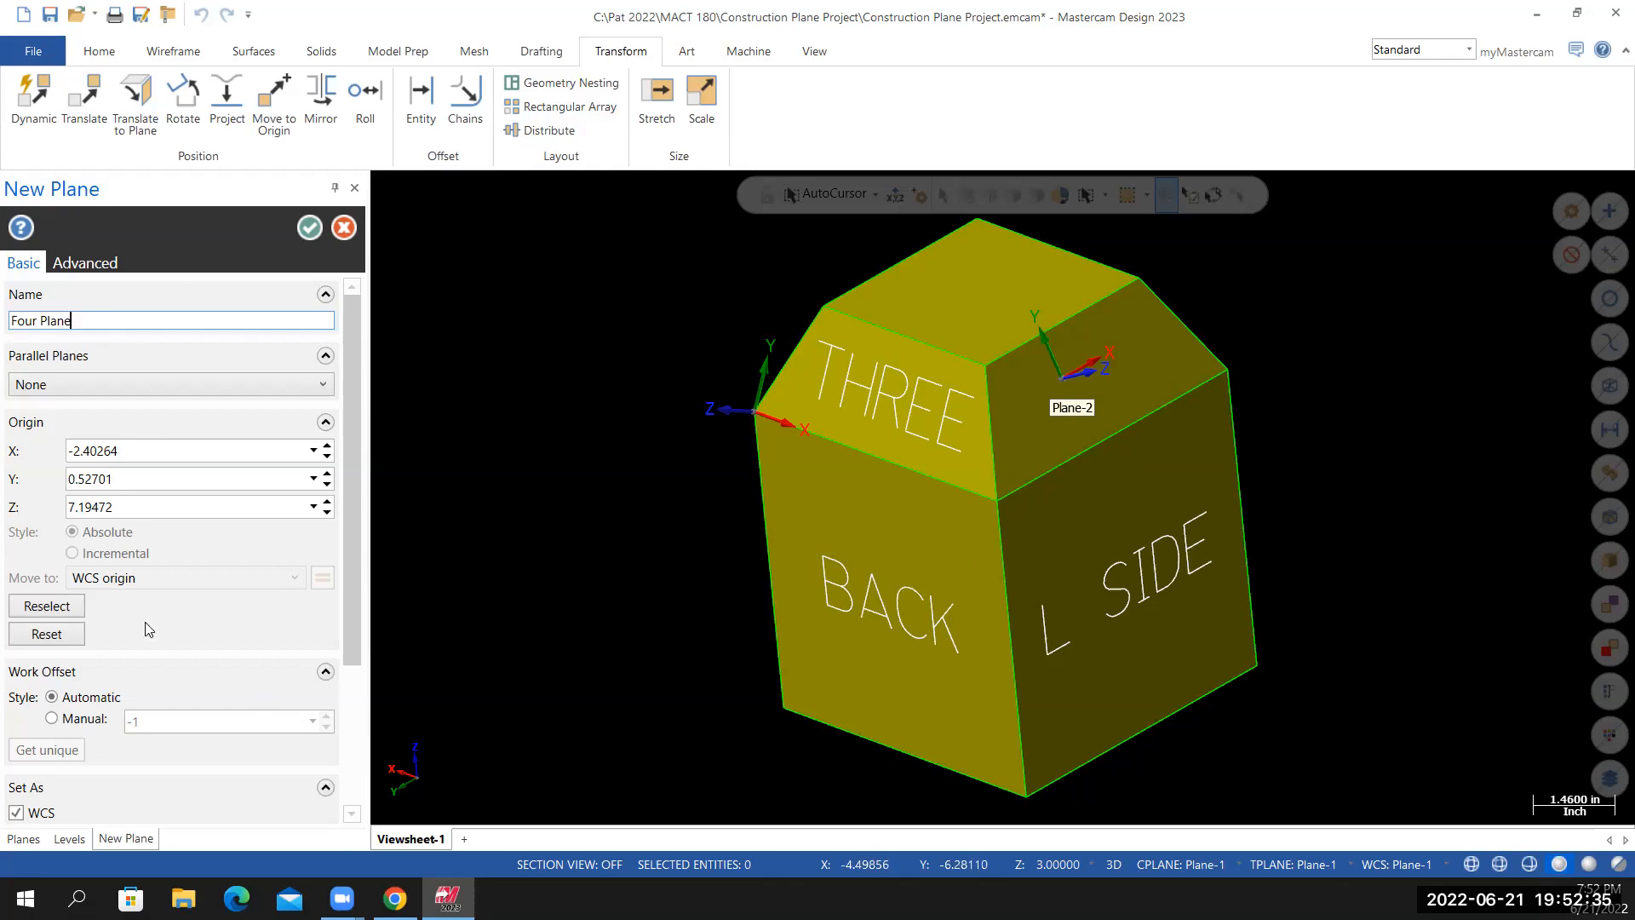
Place the Four Plane origin at the corner where the THREE, BACK and L SIDE faces meet, and create the plane
left_click(51, 606)
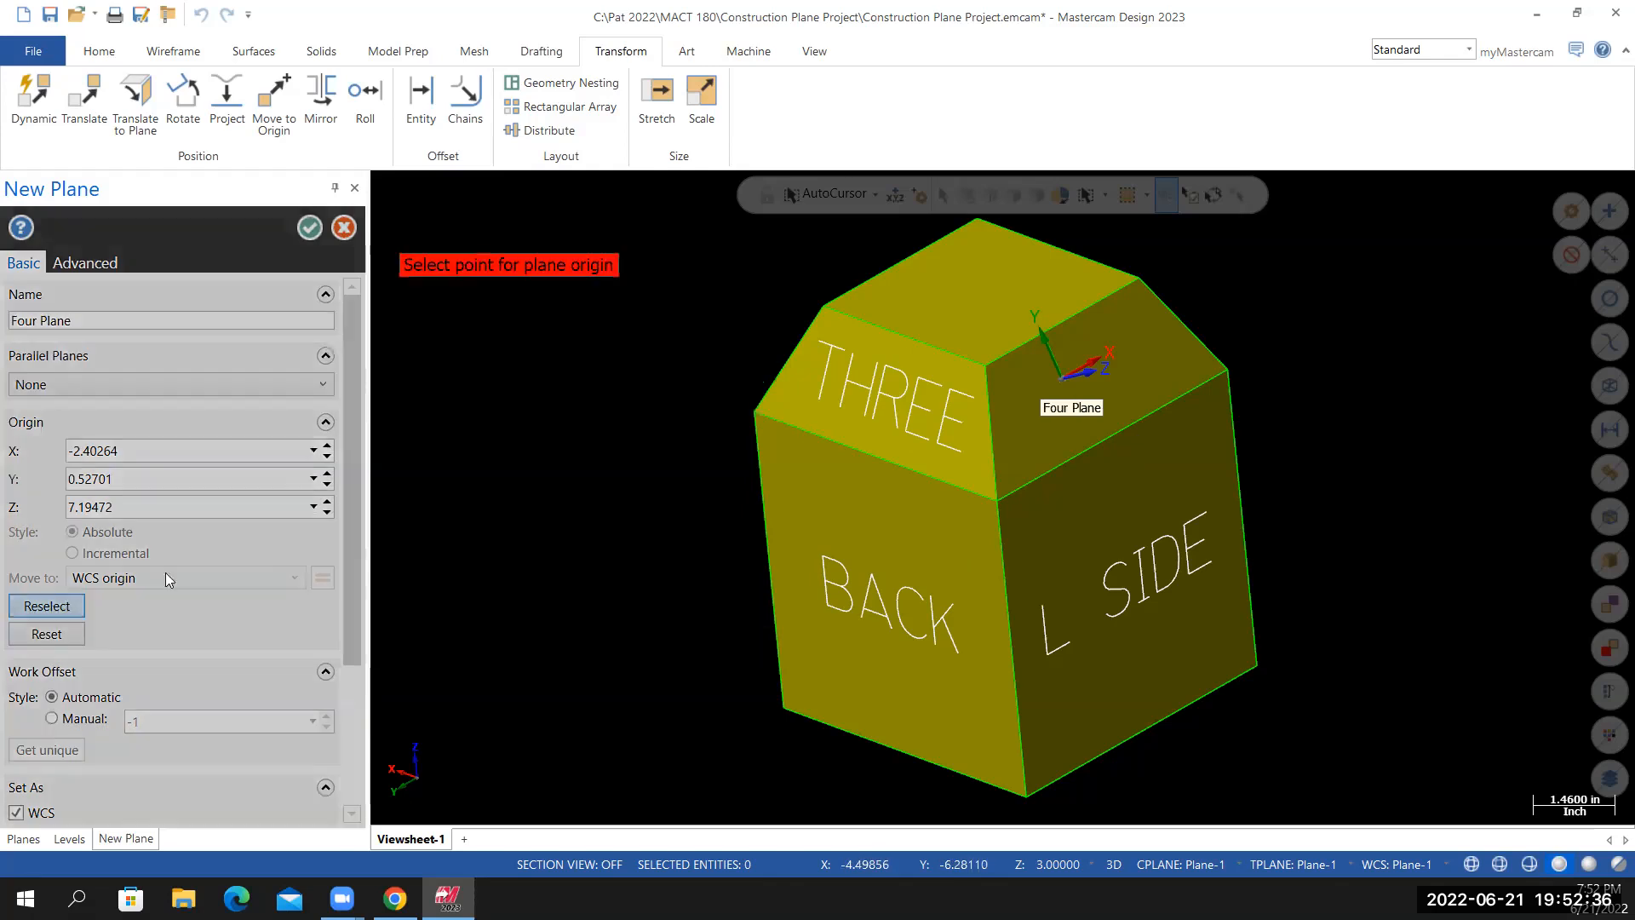
left_click(998, 504)
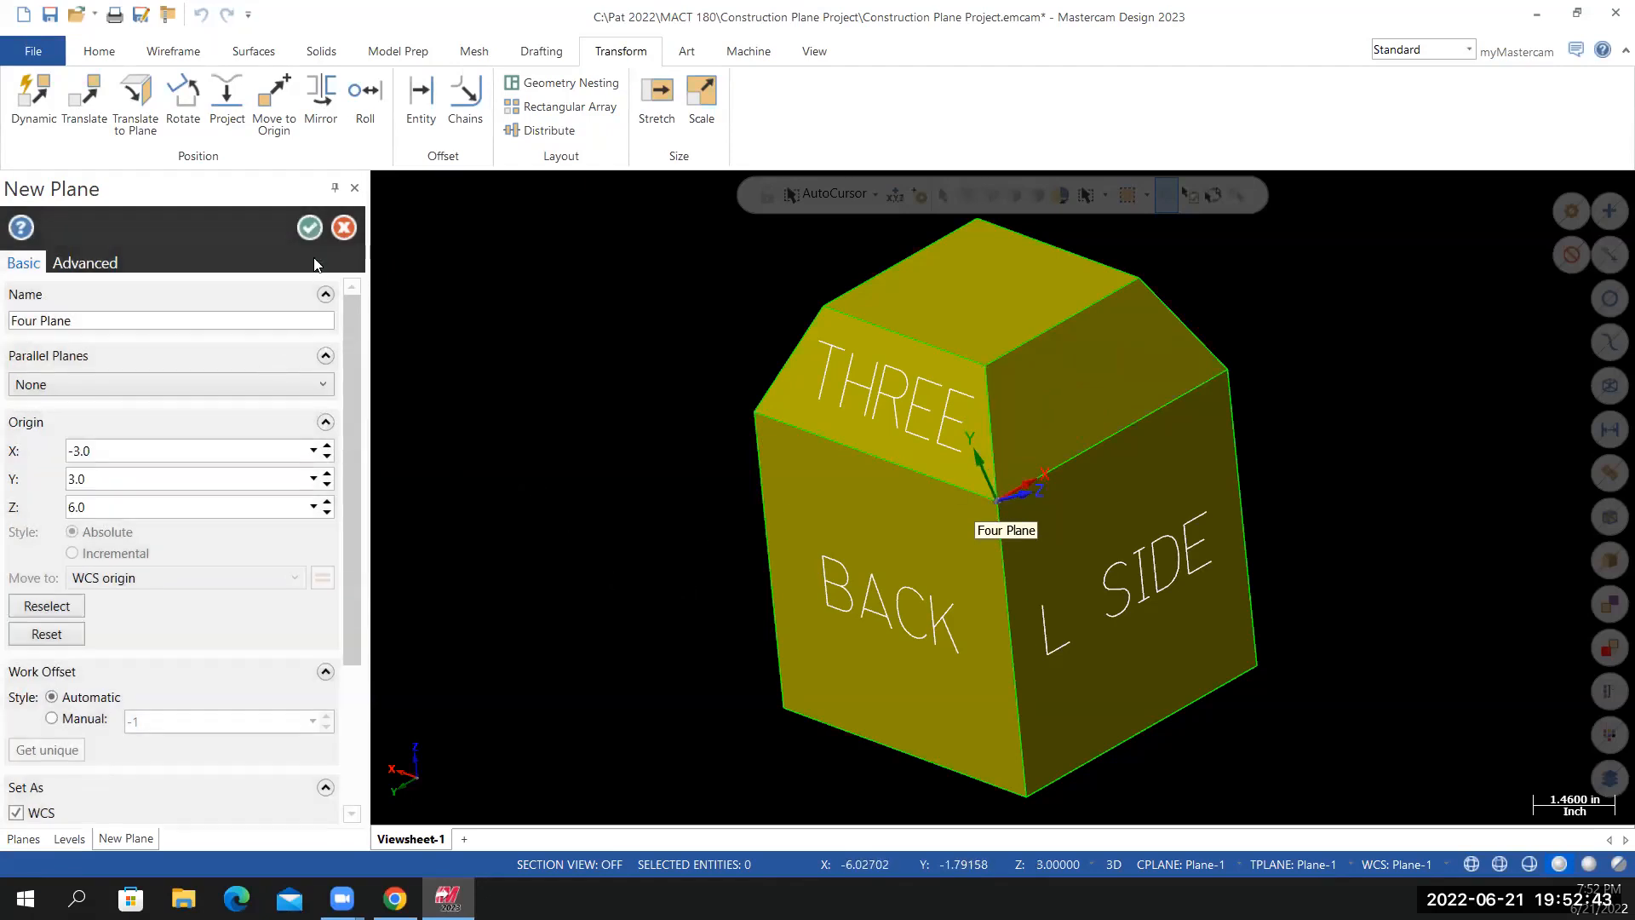
left_click(317, 231)
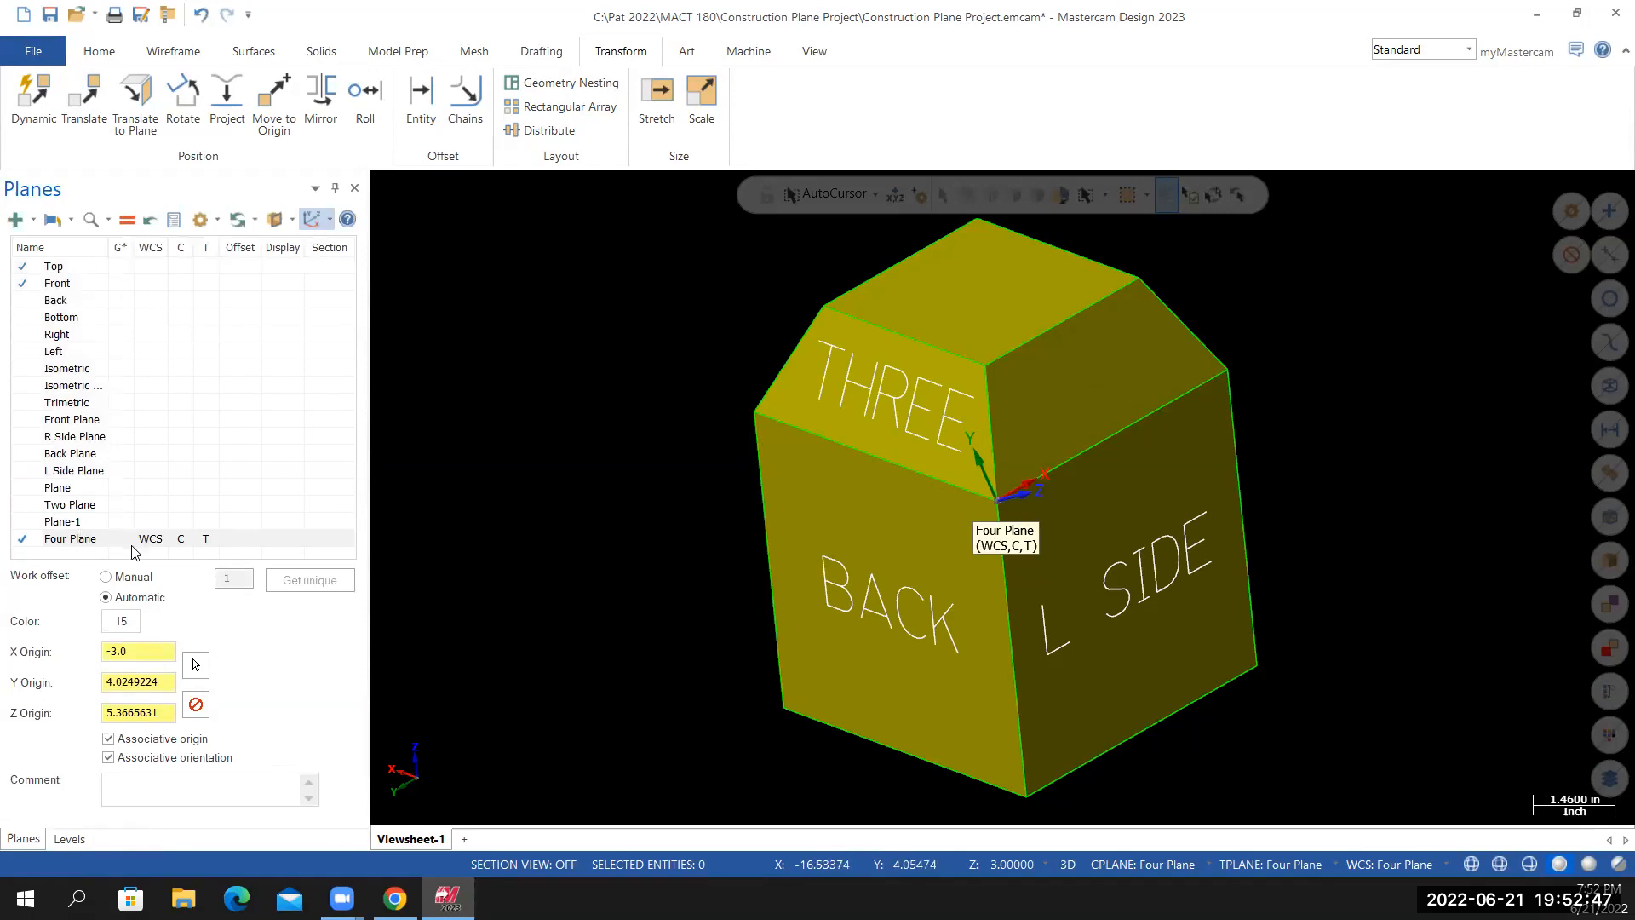
Rename Plane-1 as Three Plane
left_click(72, 523)
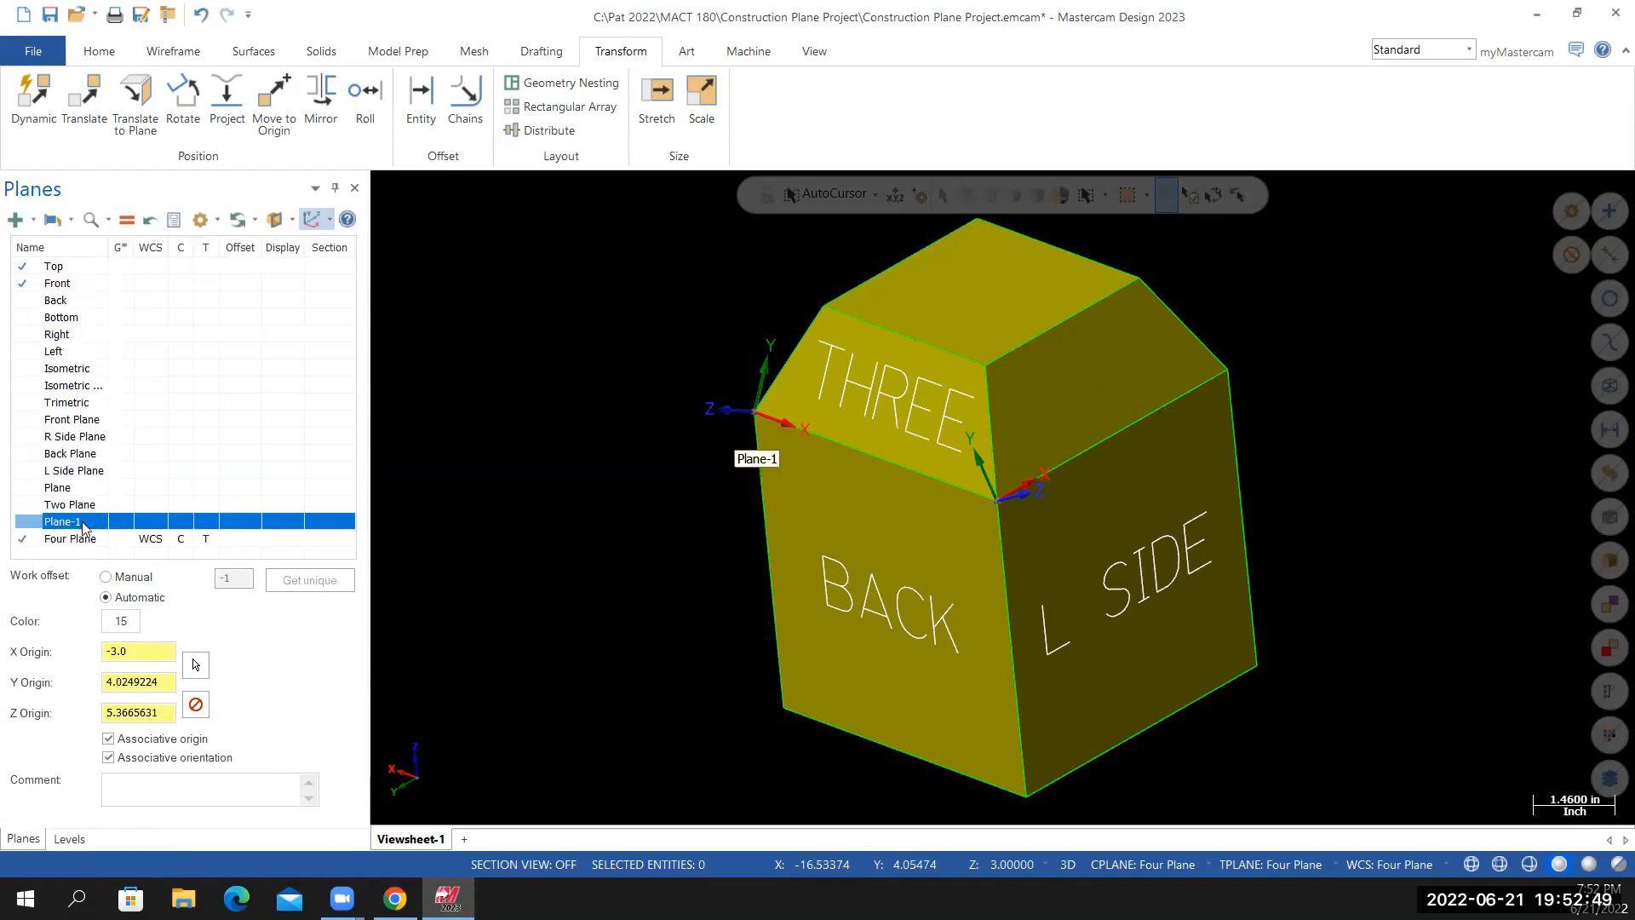
right_click(83, 524)
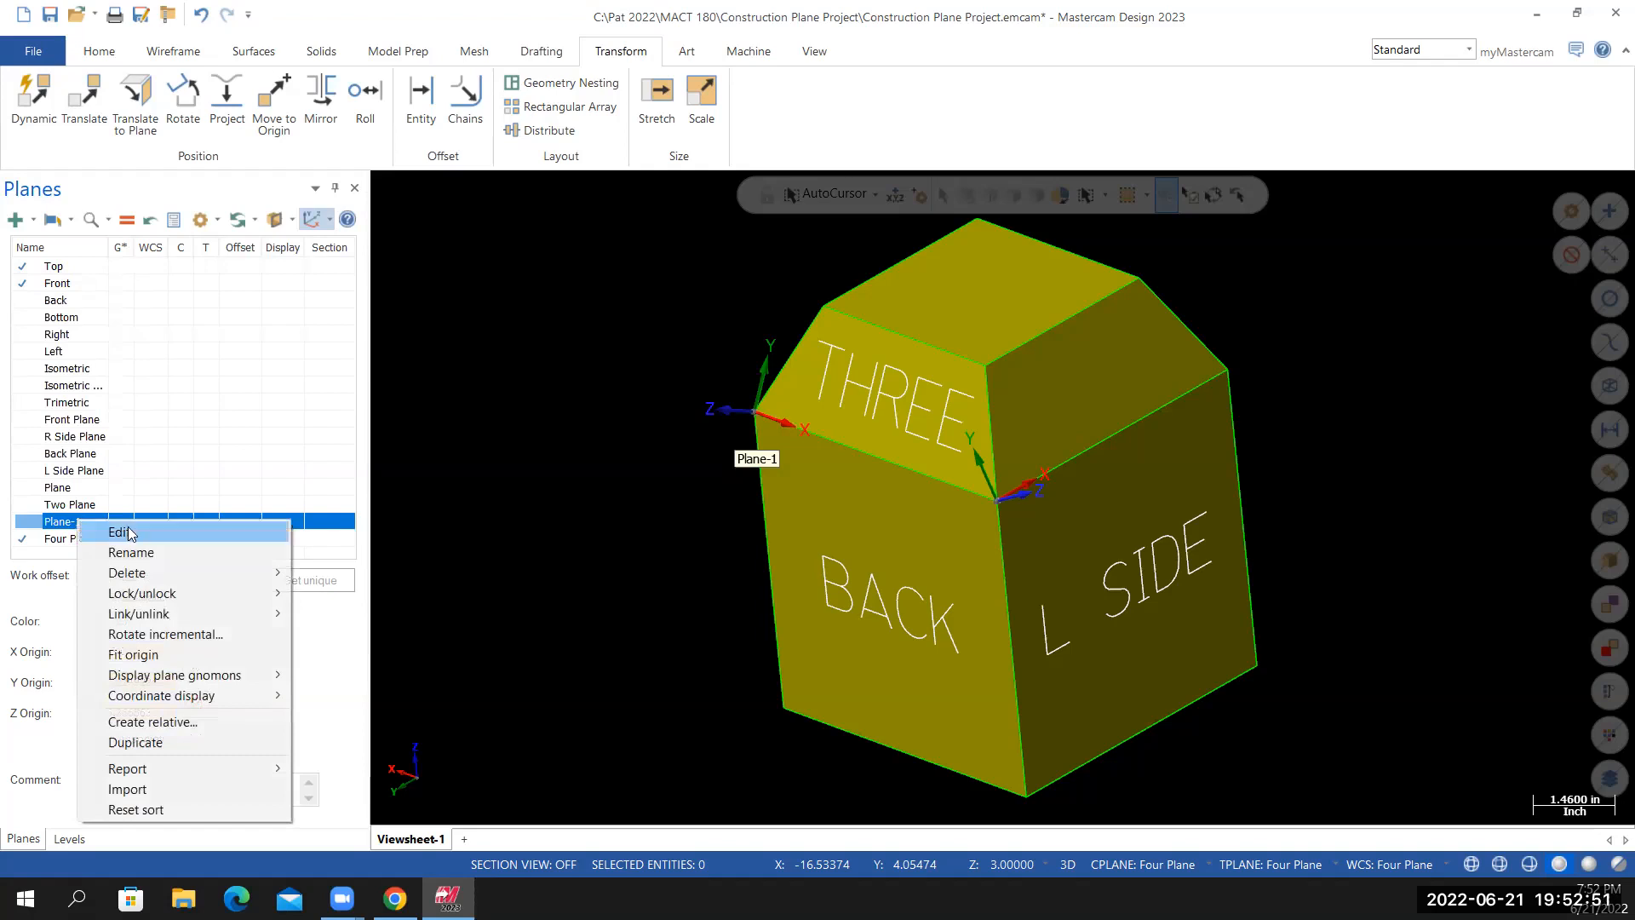
left_click(132, 553)
type("Three Plan")
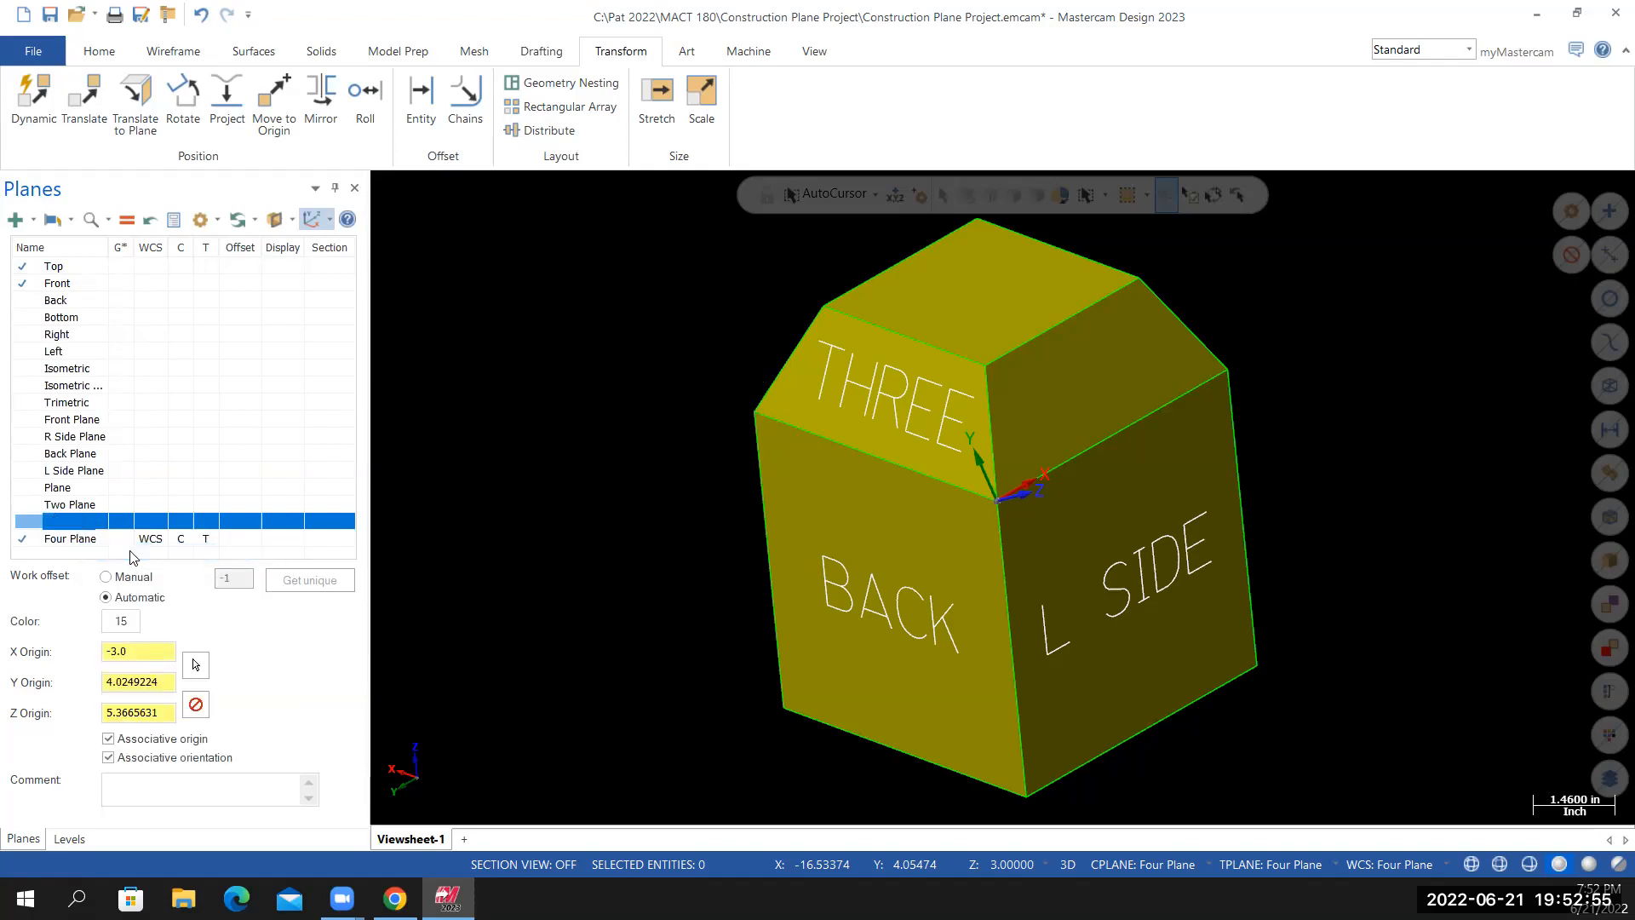
type("e")
key("Return")
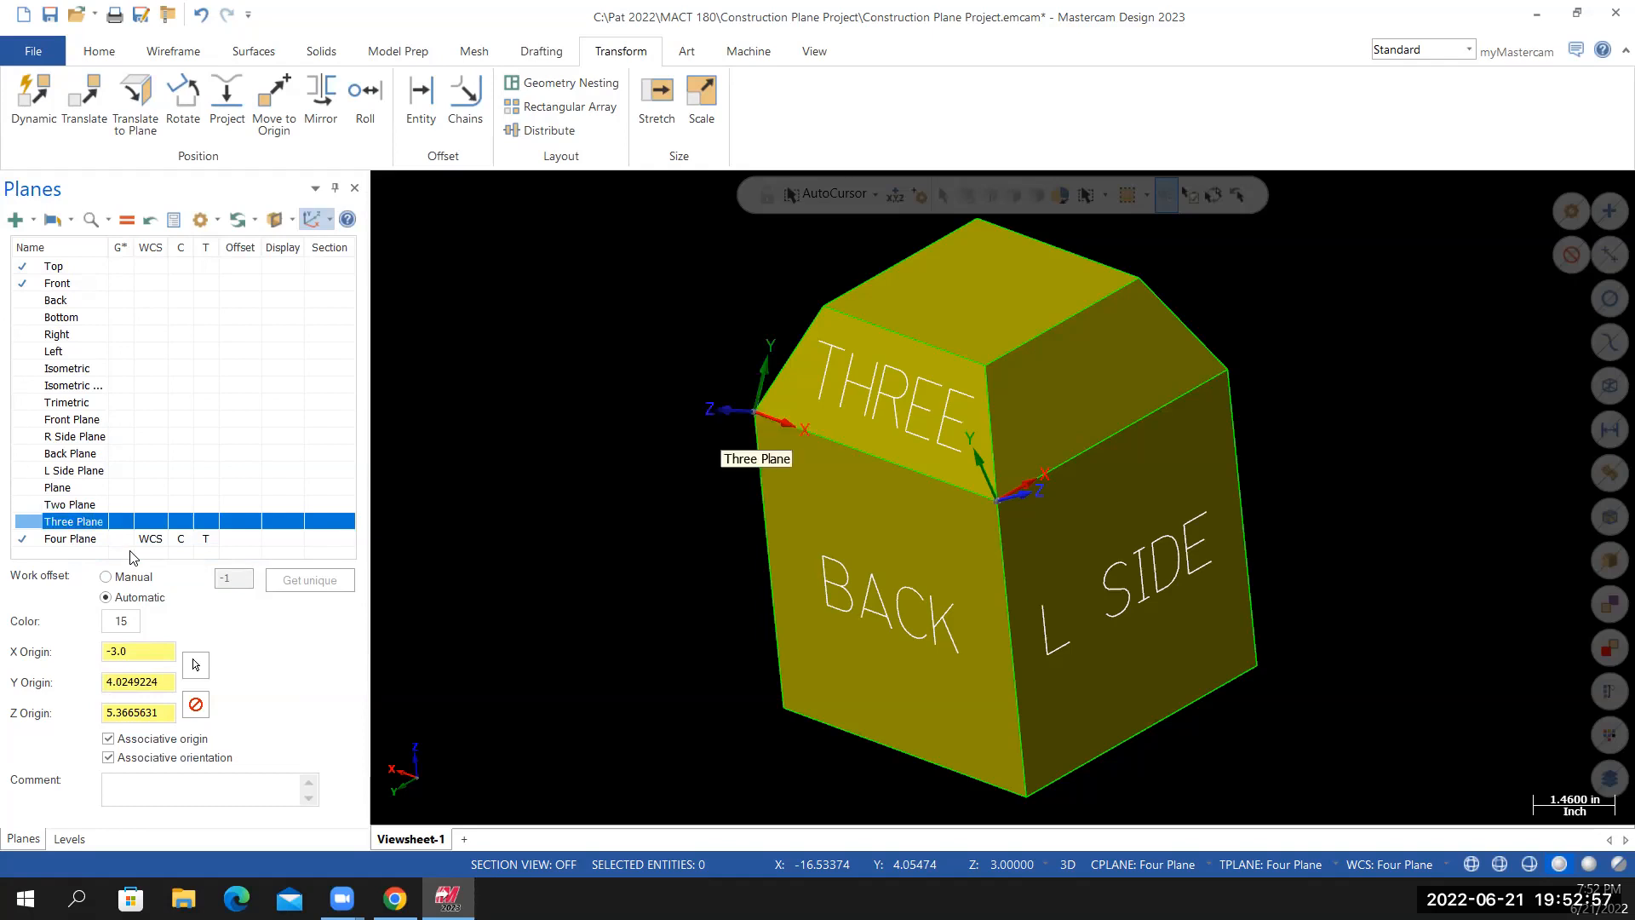
Draw a construction line on the sloped face above L SIDE, from its upper edge's midpoint to its lower edge's midpoint
left_click(53, 539)
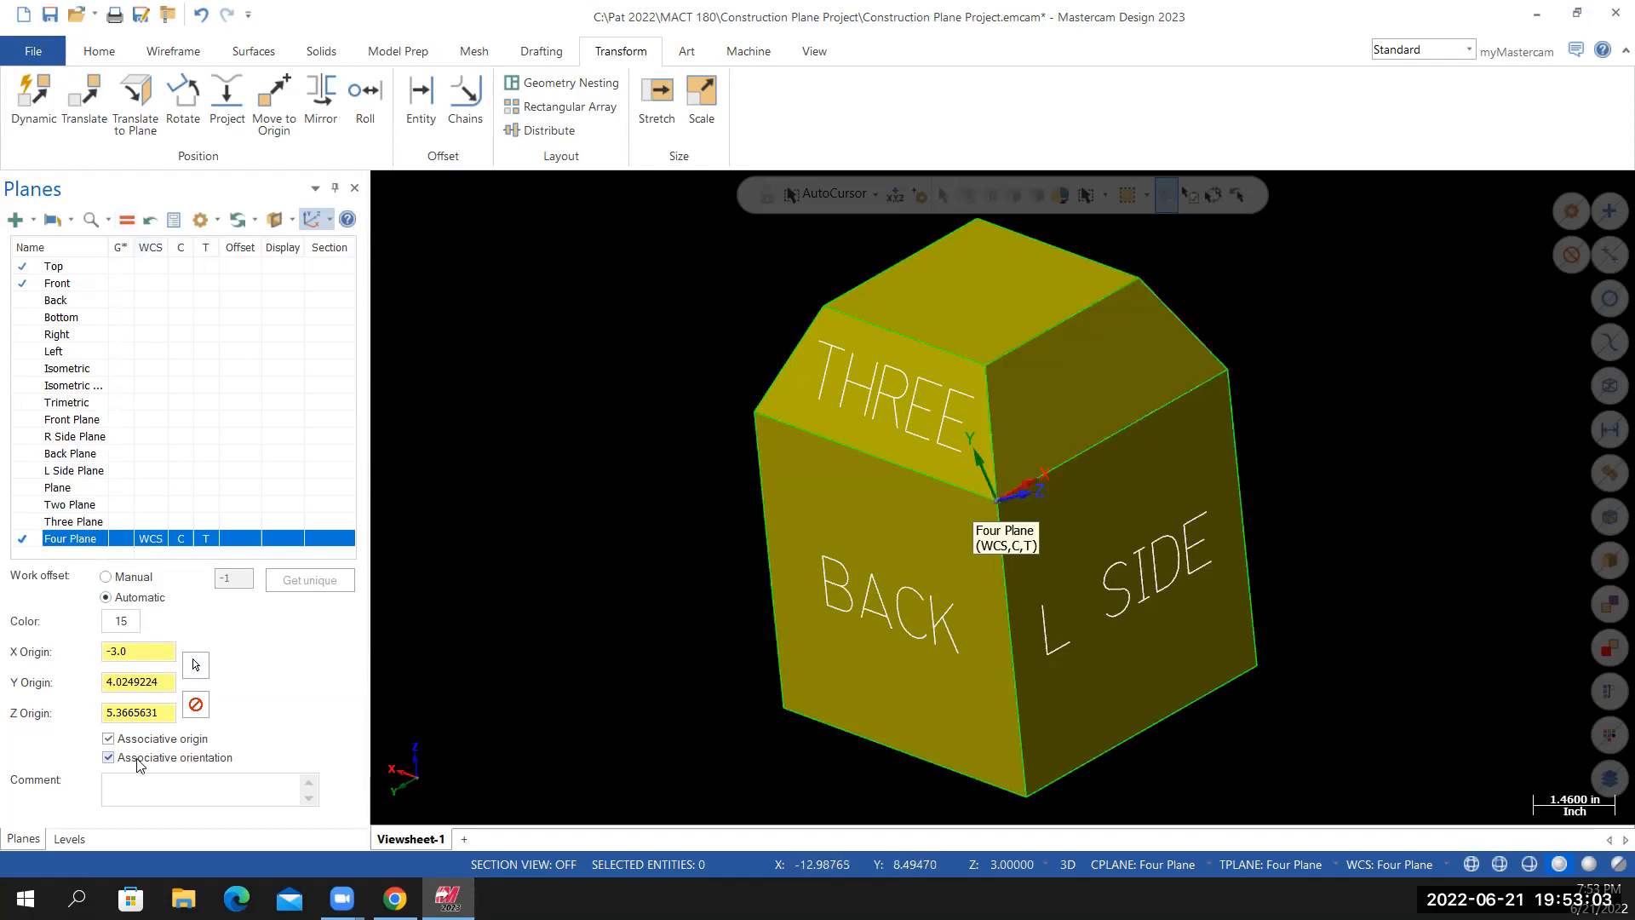
left_click(70, 839)
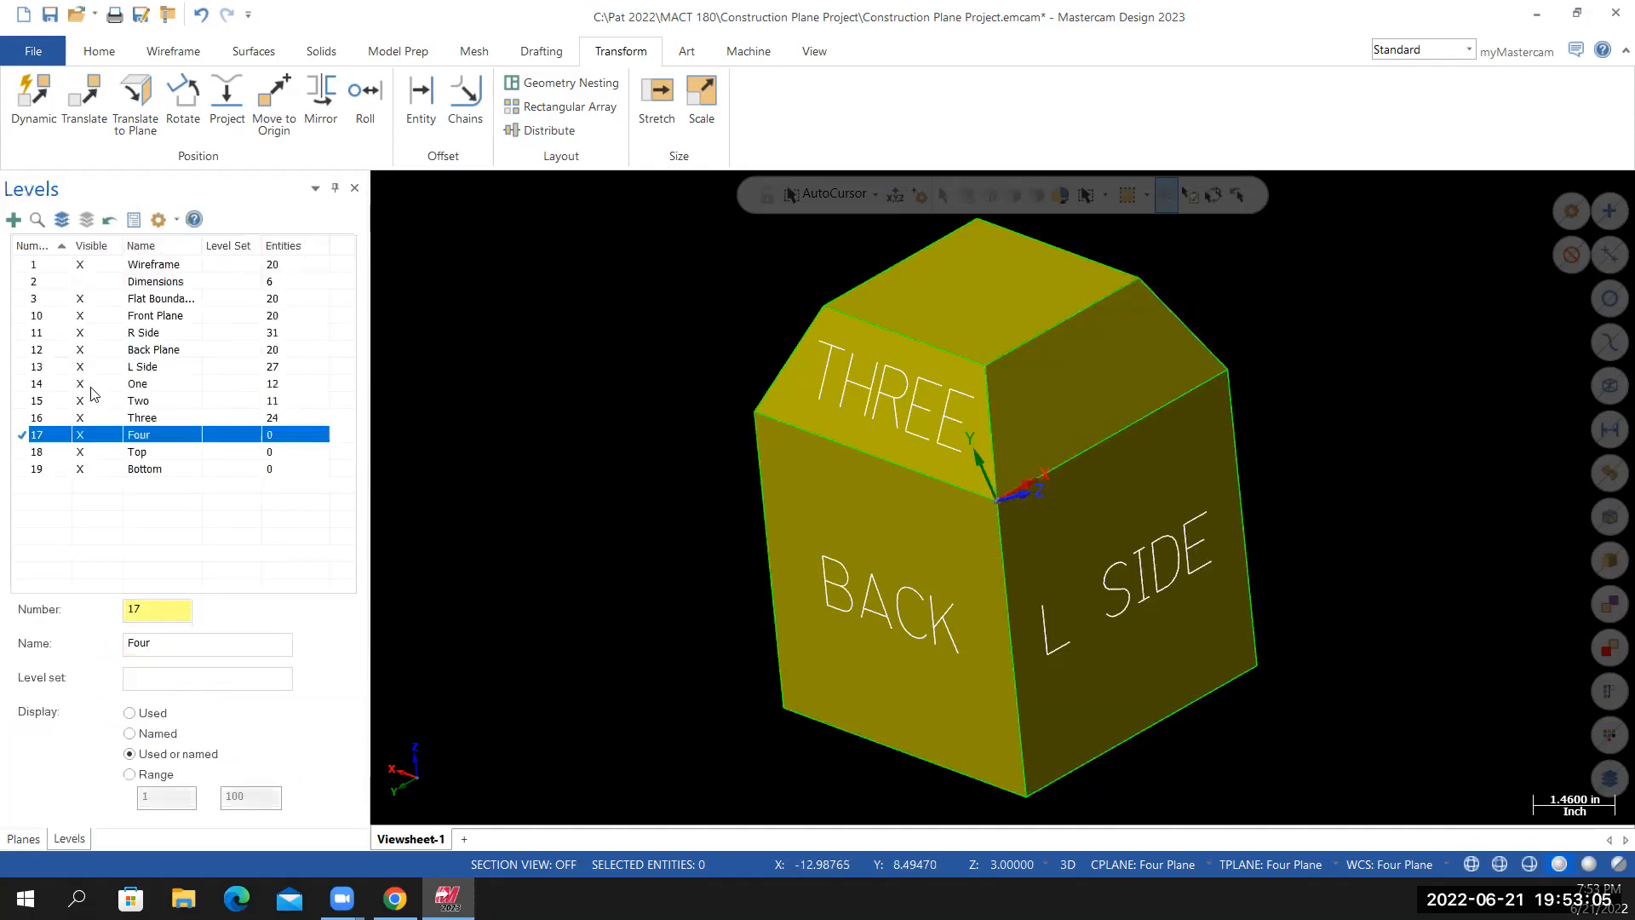
left_click(25, 840)
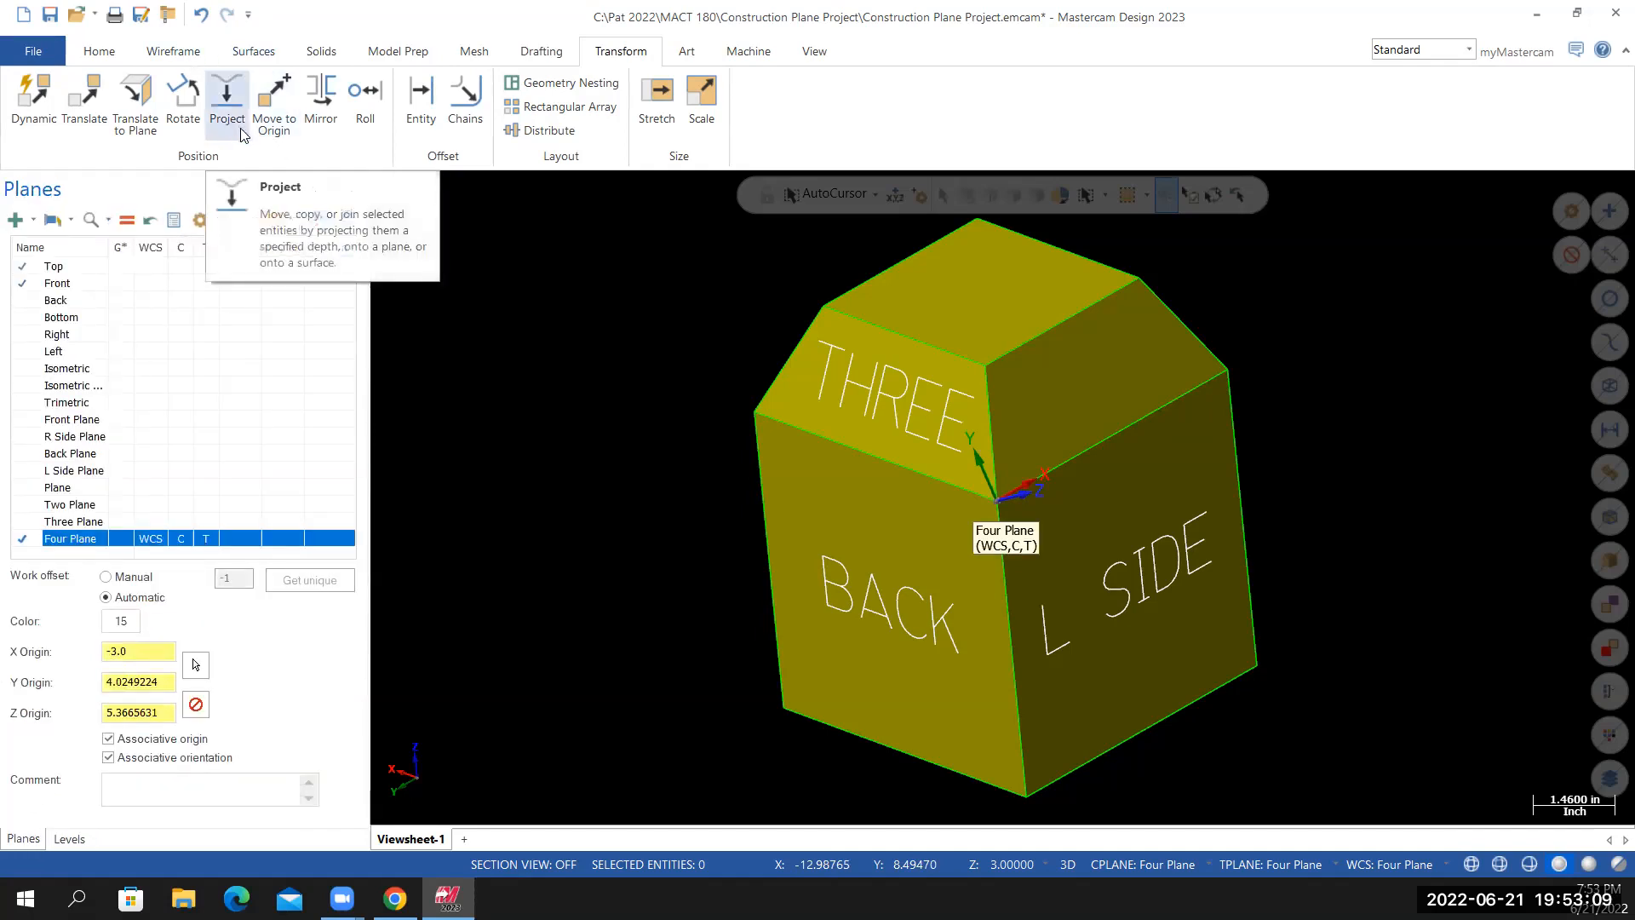
left_click(173, 53)
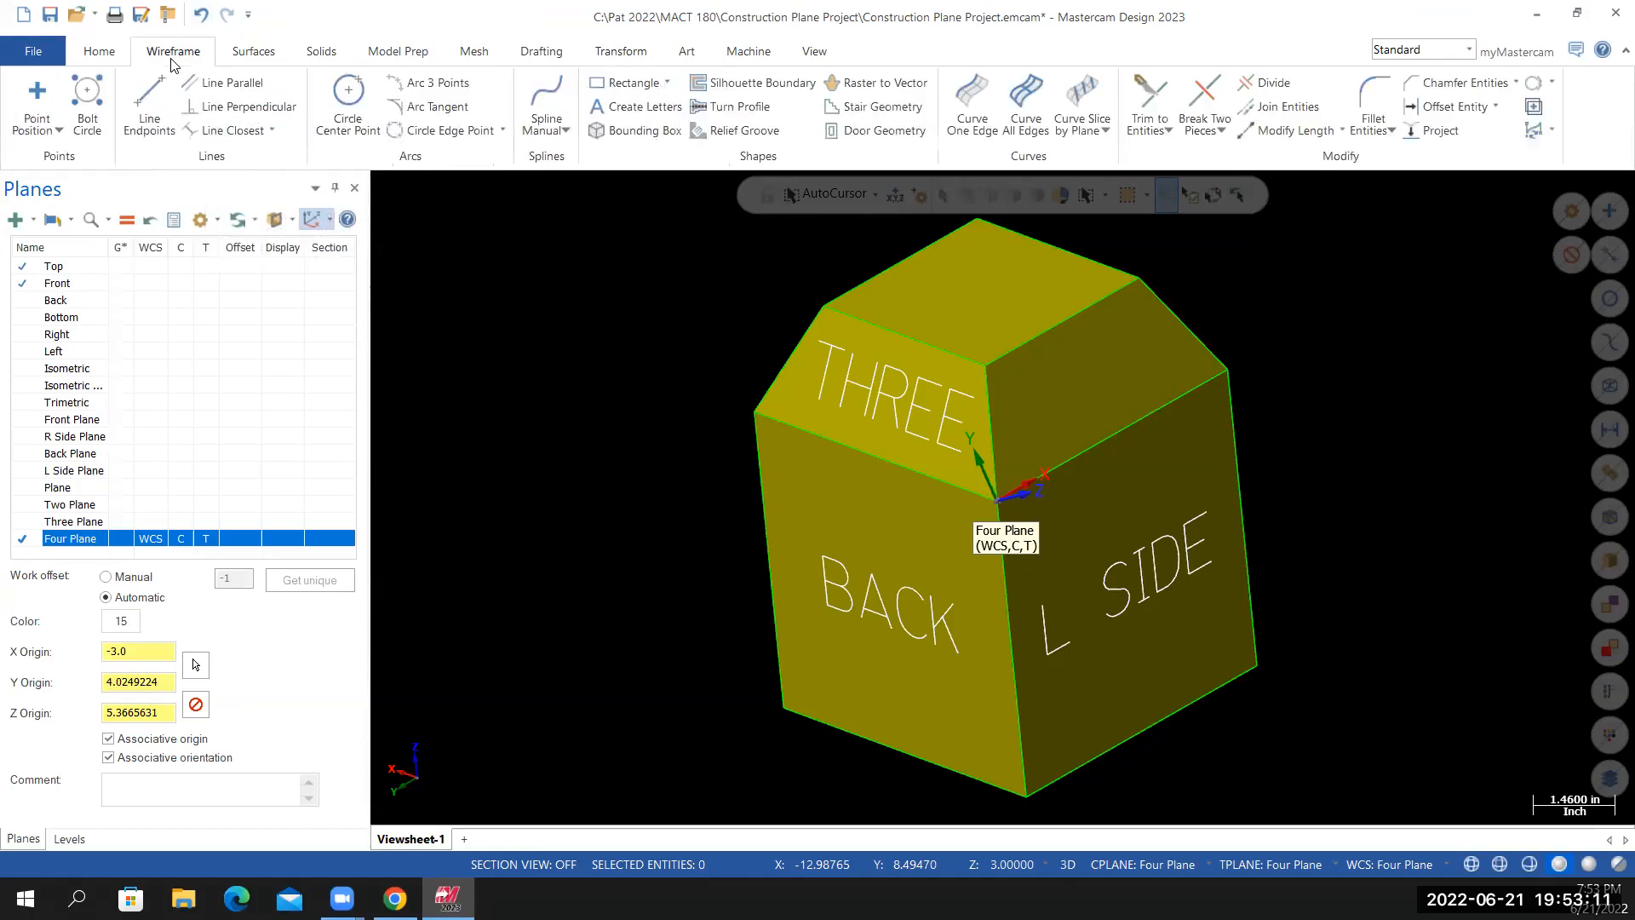
left_click(149, 107)
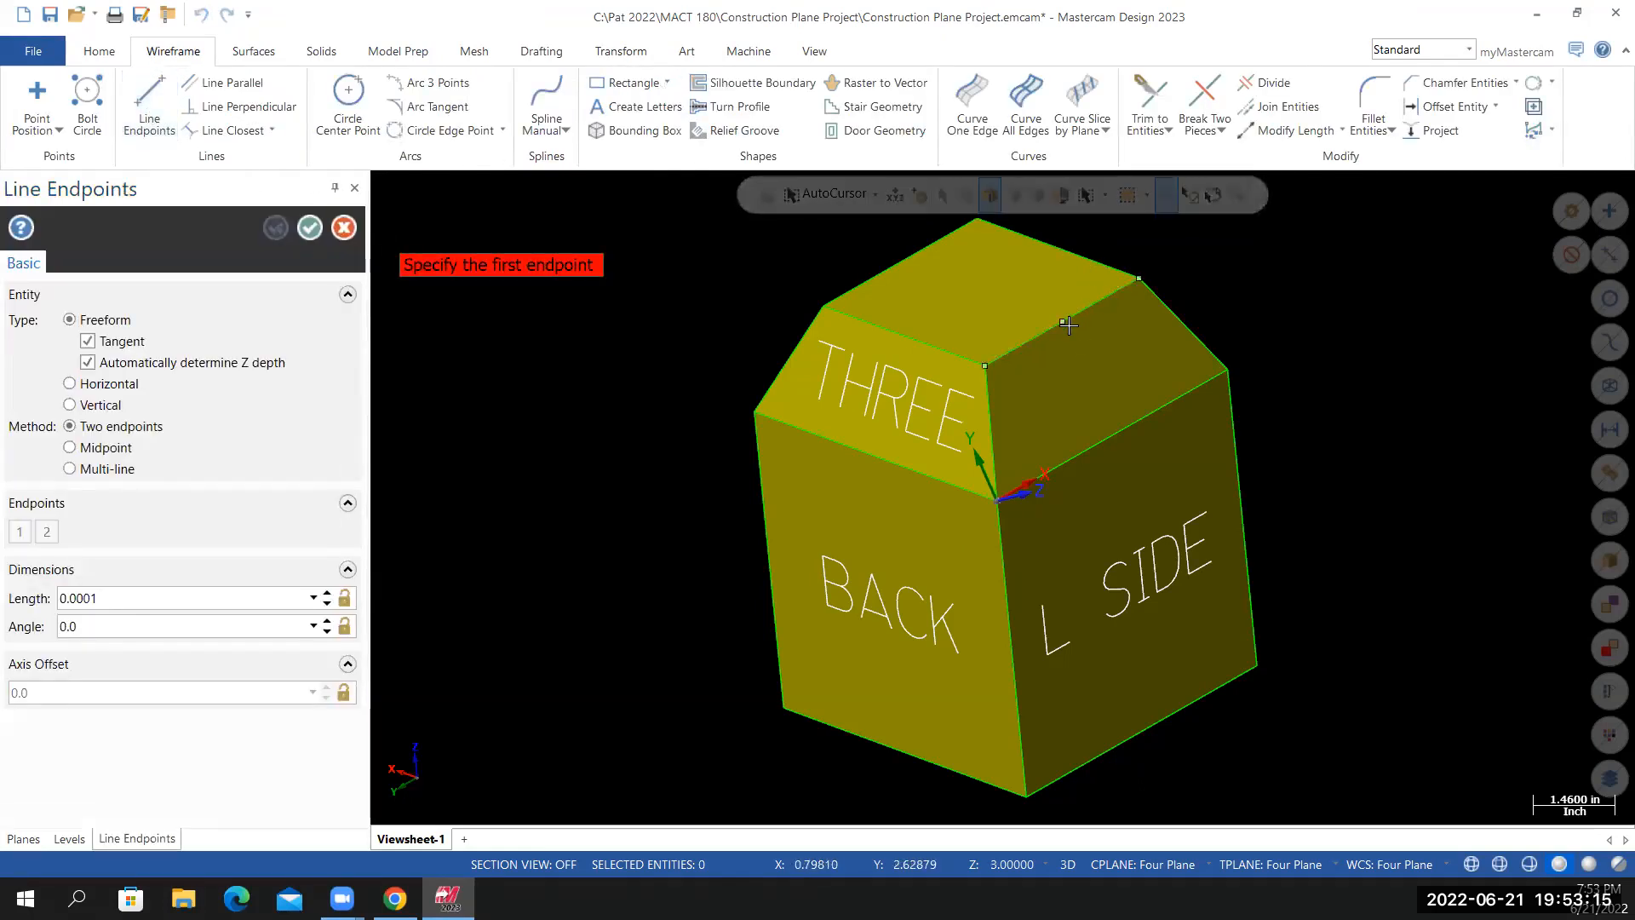
left_click(1105, 297)
left_click(1116, 435)
mouse_move(668, 420)
middle_mouse_down()
mouse_move(701, 471)
mouse_move(298, 237)
middle_mouse_up()
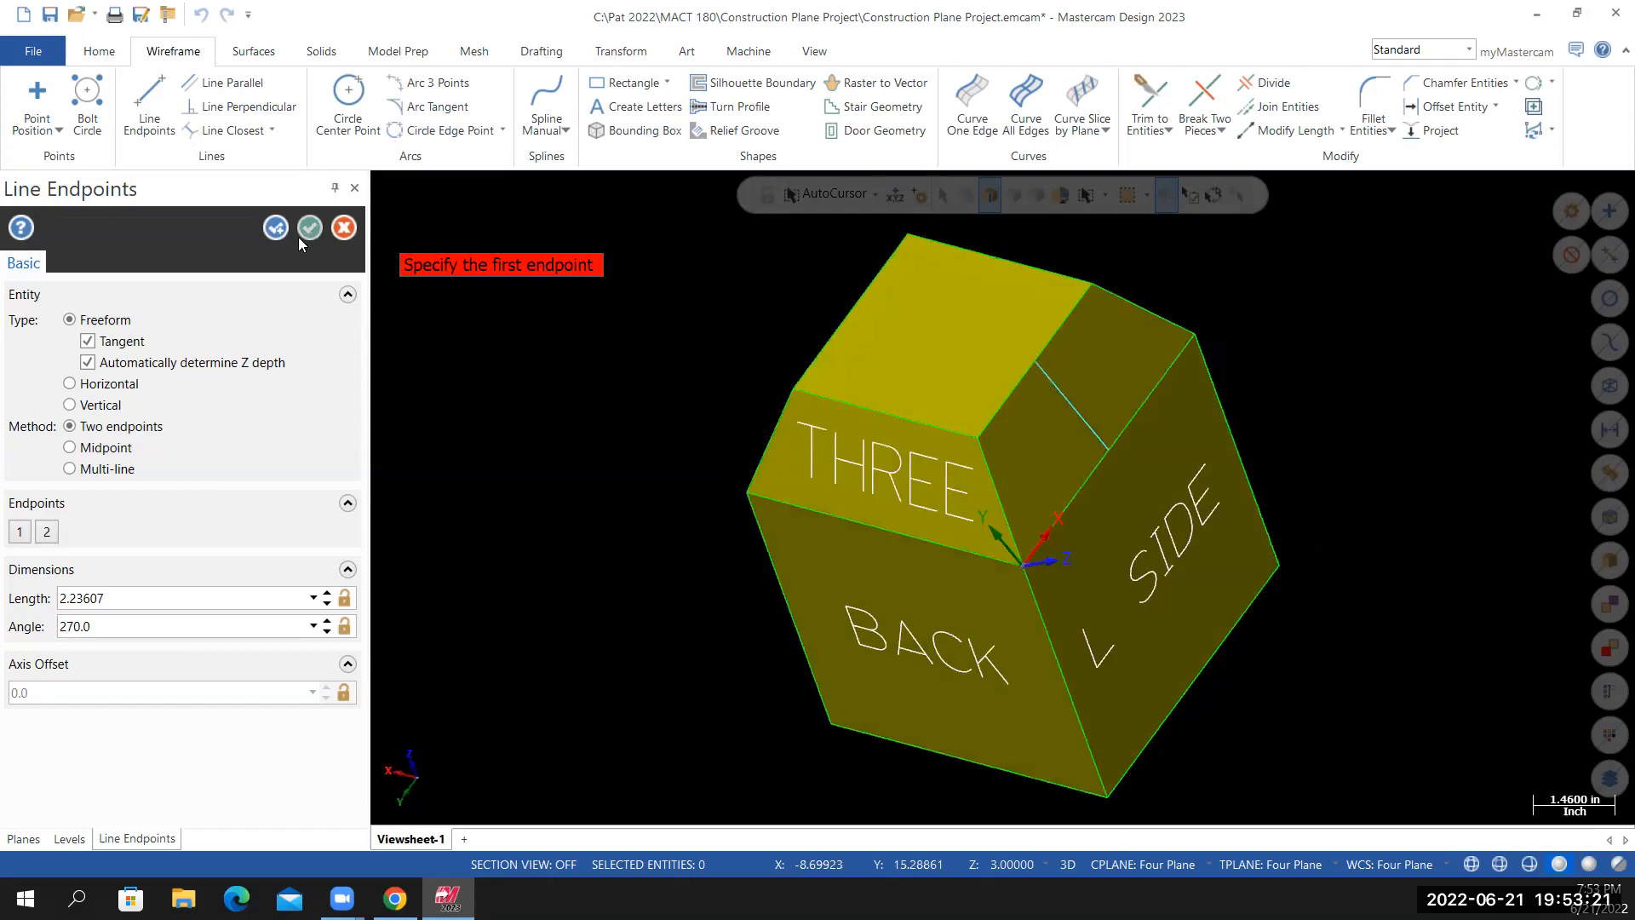
left_click(309, 227)
Create the letters FOUR in Mastercam (Box) Font, height 1.0 and spacing 0.2, in the empty space beside the block
middle_click_drag(749, 419, 682, 426)
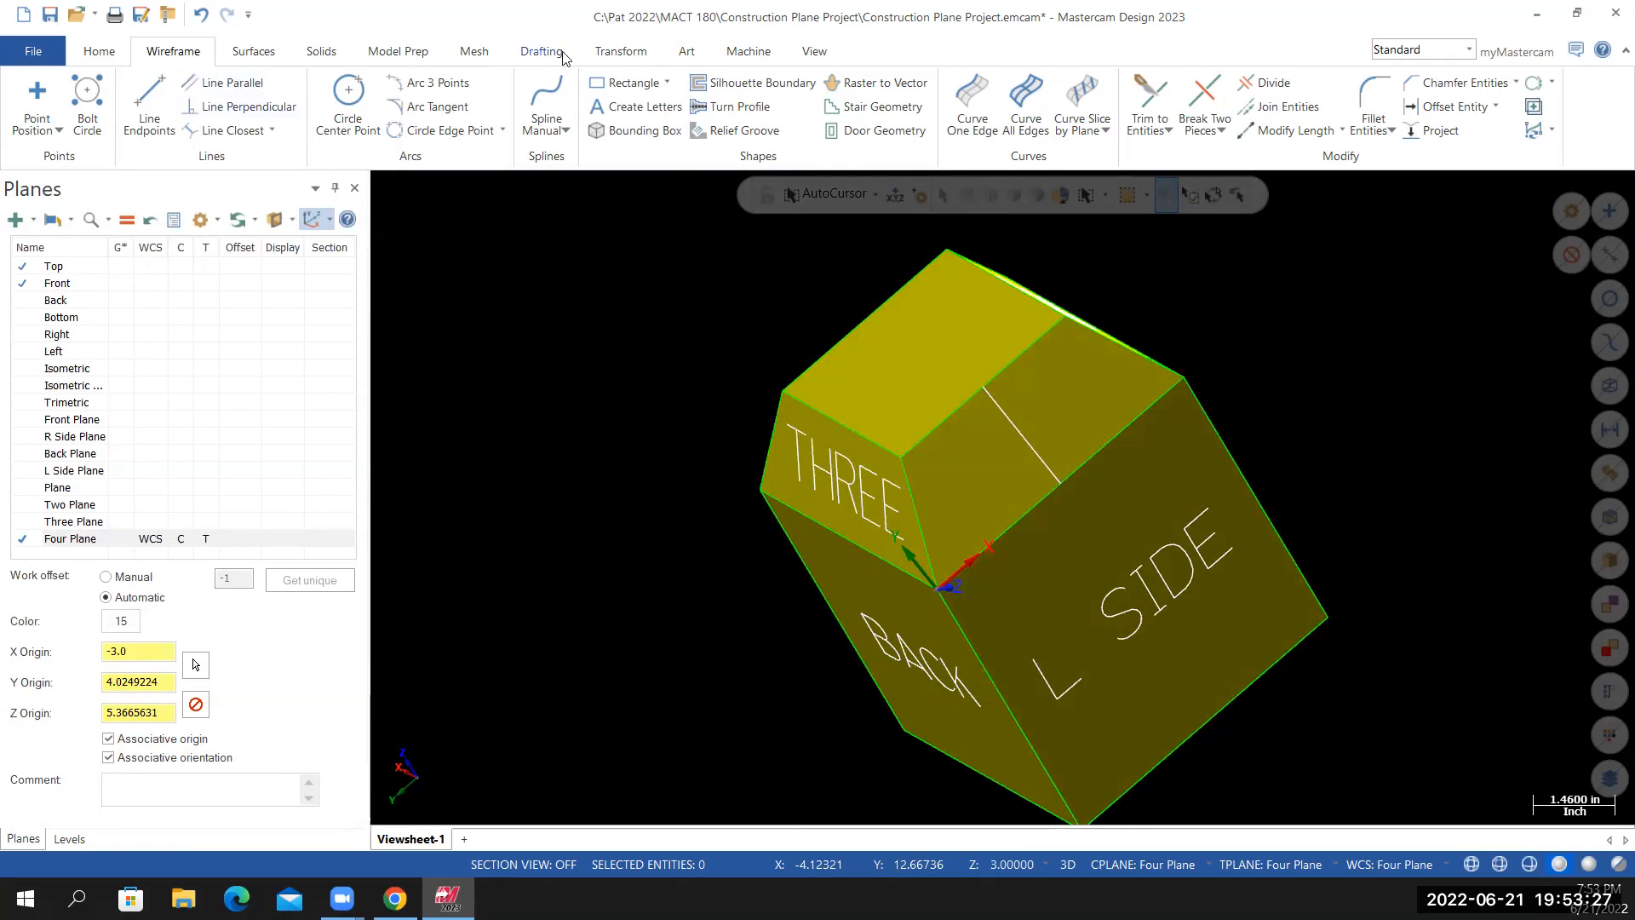
left_click(626, 109)
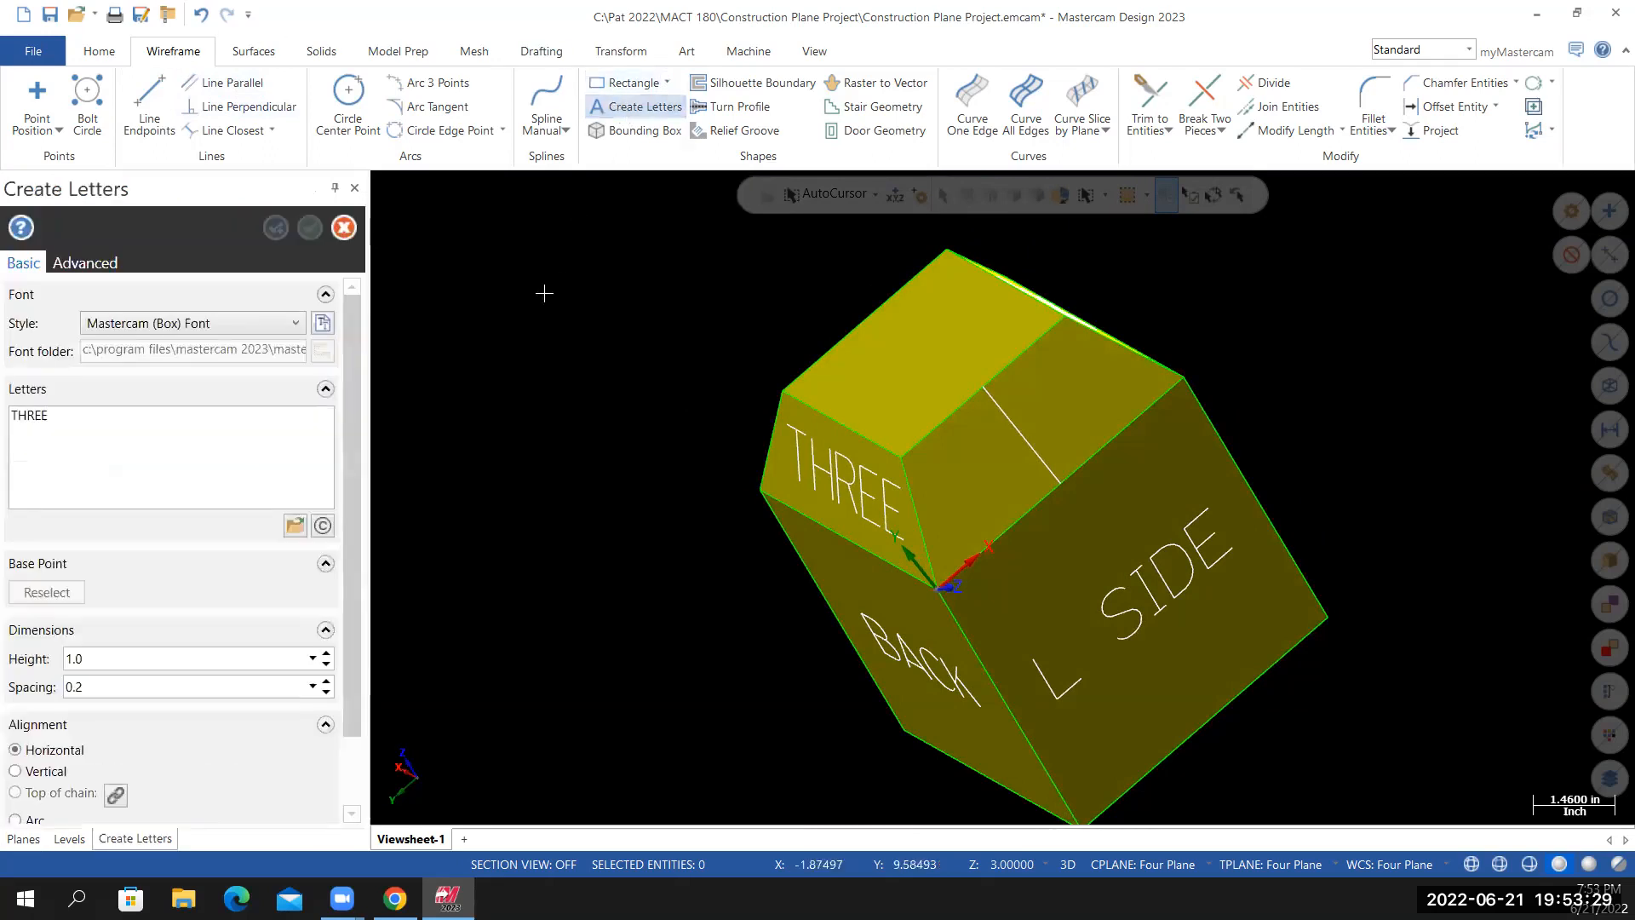
double_click(22, 418)
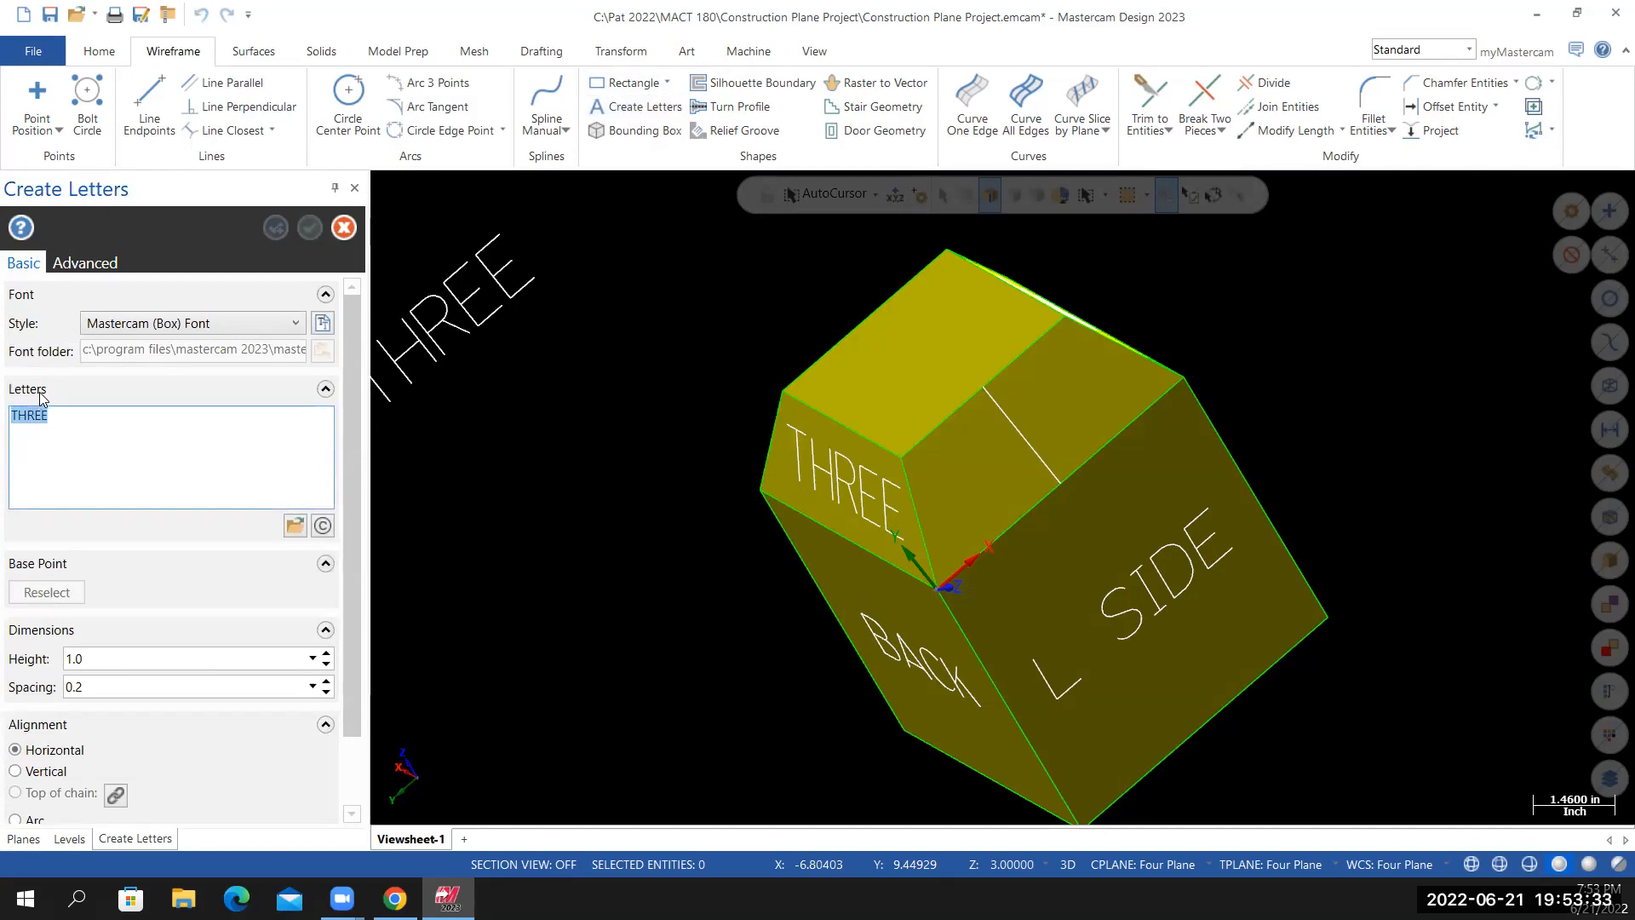
type("FOUR")
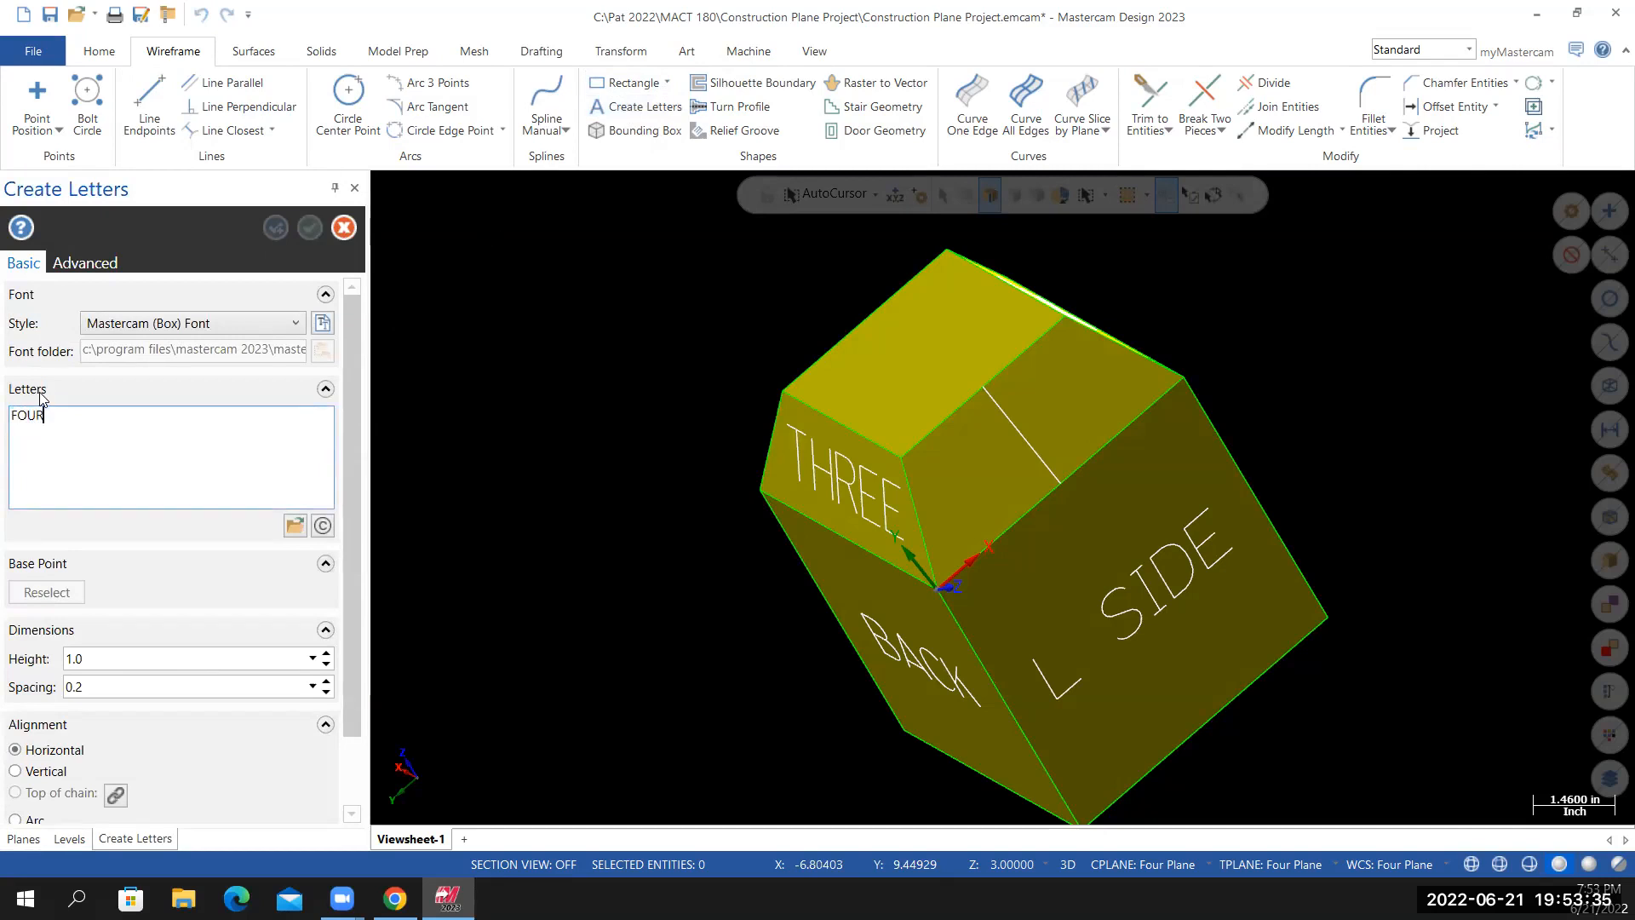
left_click(540, 390)
mouse_move(595, 452)
middle_mouse_down()
mouse_move(714, 419)
mouse_move(621, 452)
middle_mouse_up()
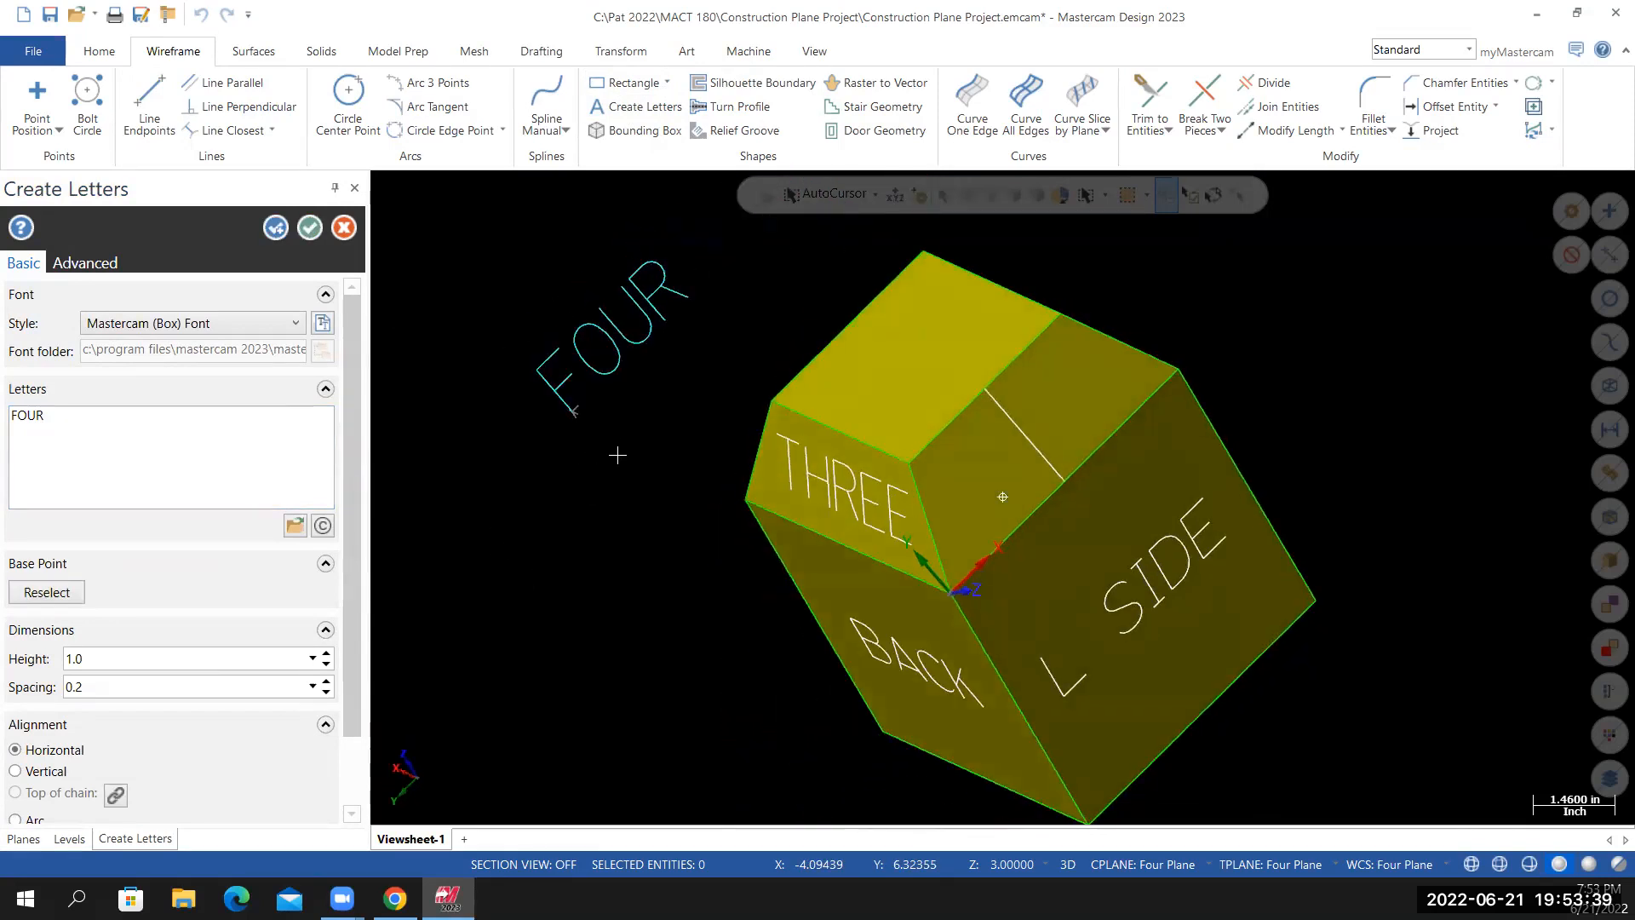
left_click(310, 228)
Start a Dynamic move of the FOUR lettering with the gnomon origin at the centre of the word, between O and U
middle_click_drag(614, 468, 715, 363)
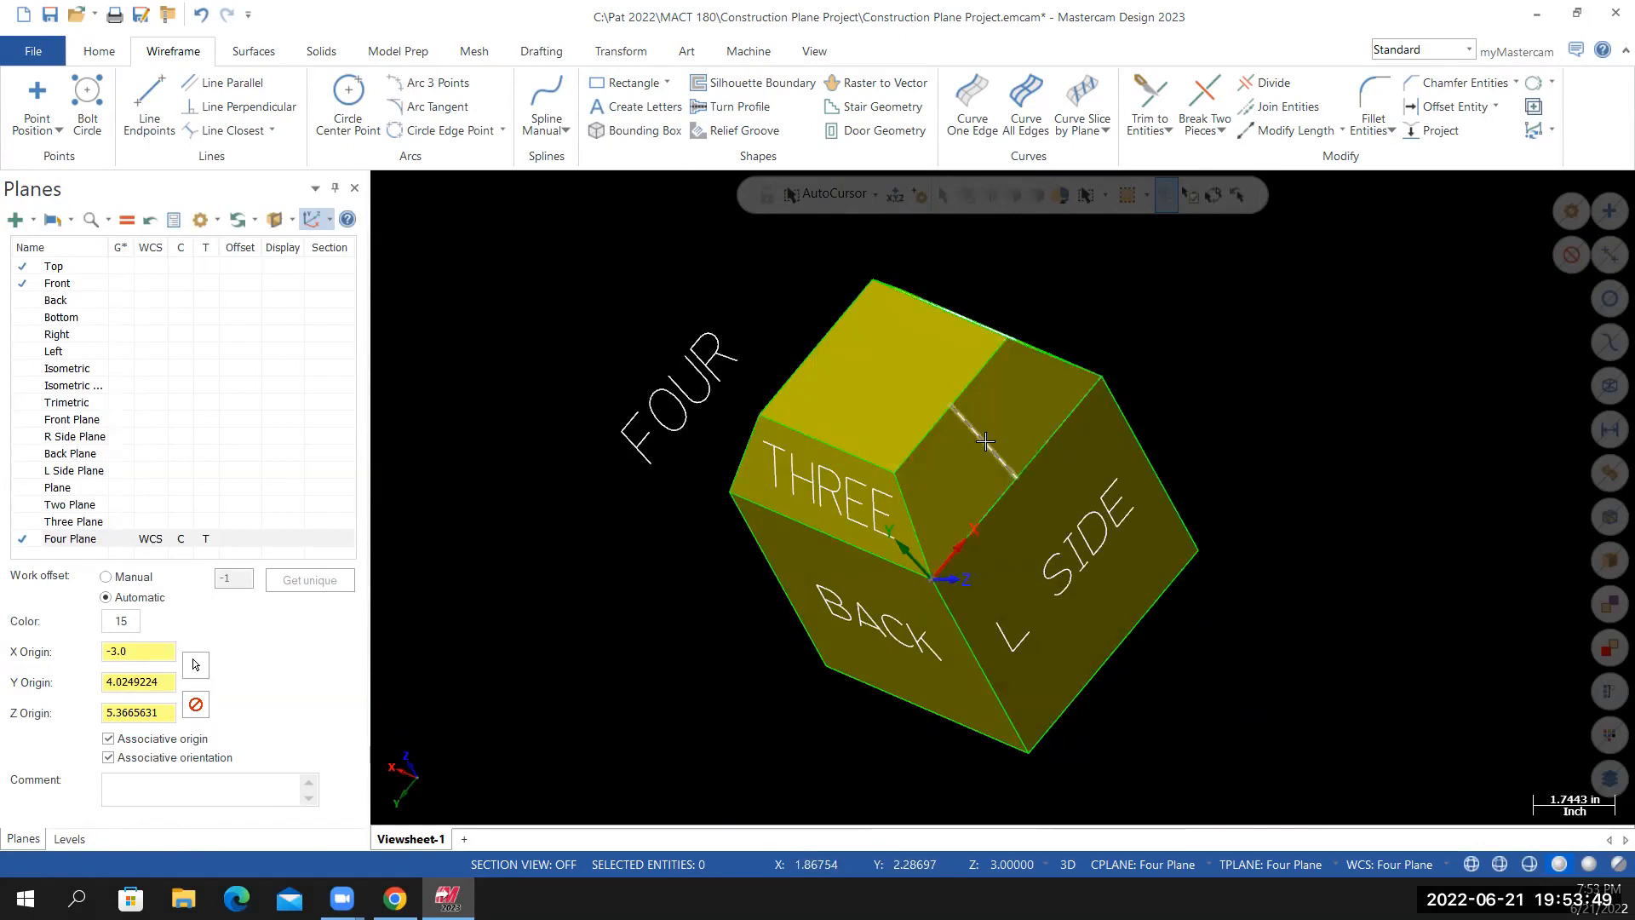
left_click(622, 52)
left_click(46, 93)
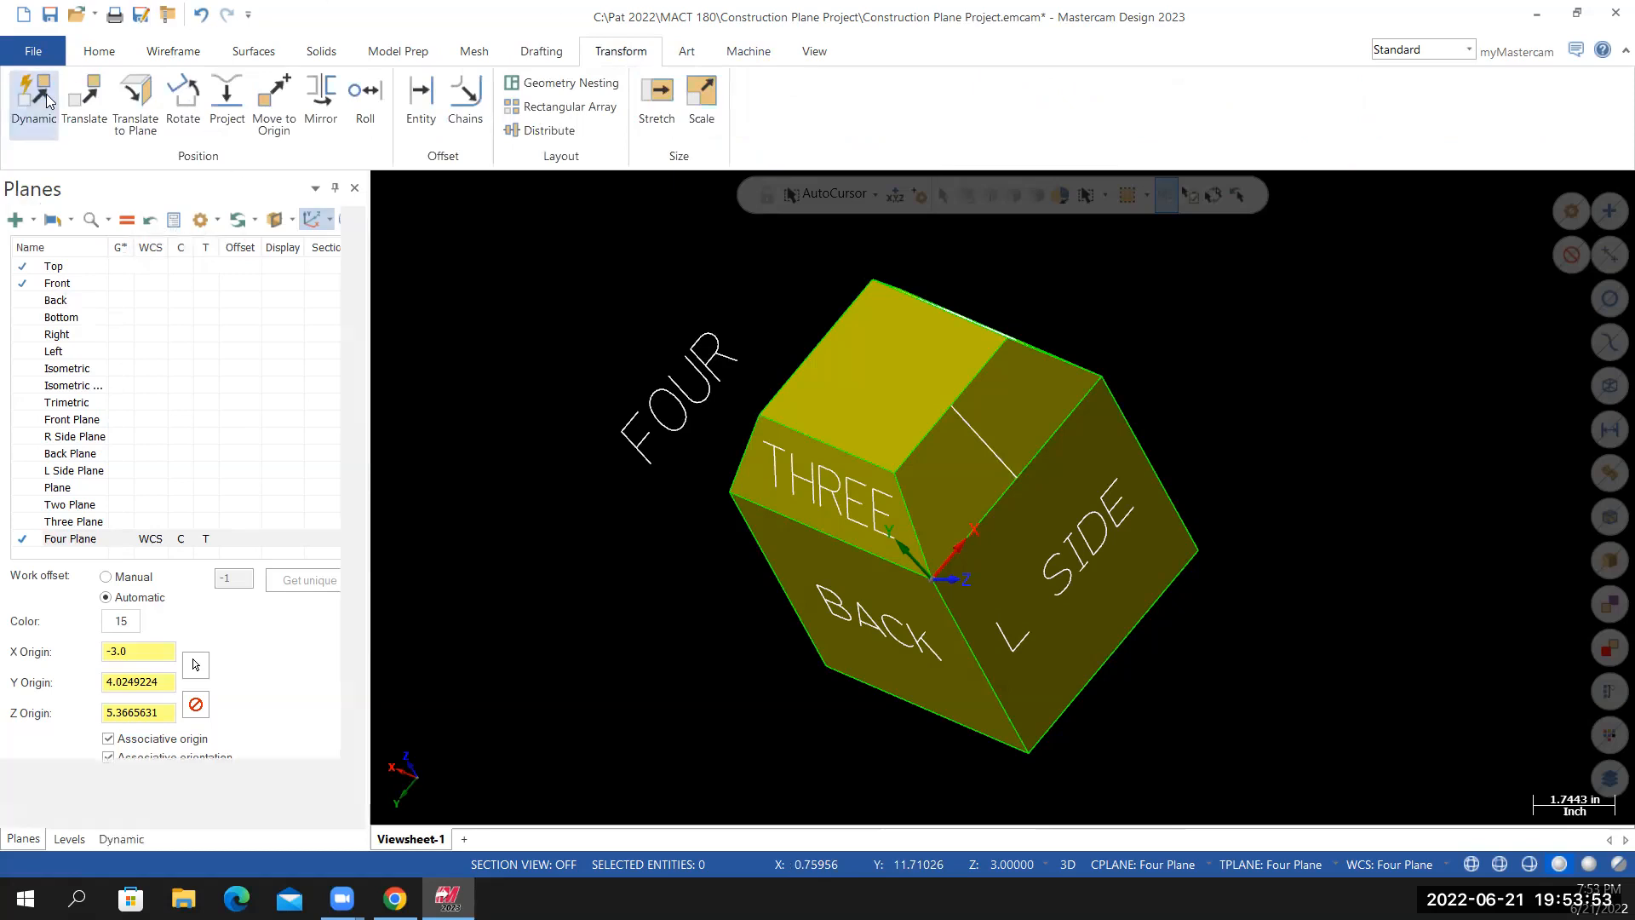
left_click_drag(565, 312, 742, 470)
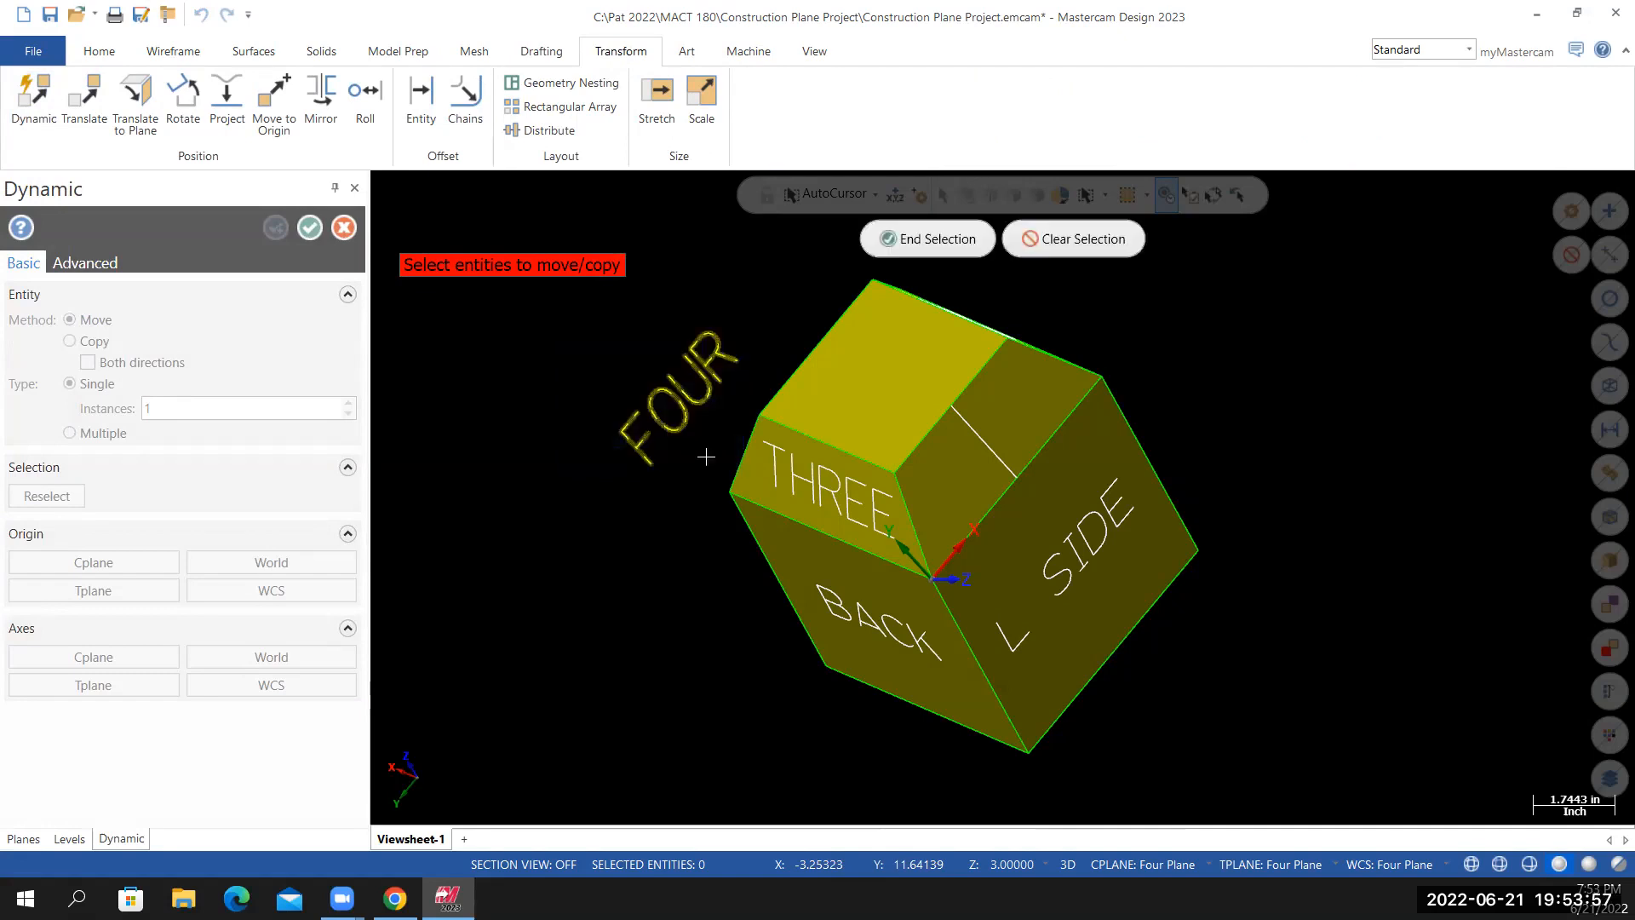
left_click(927, 238)
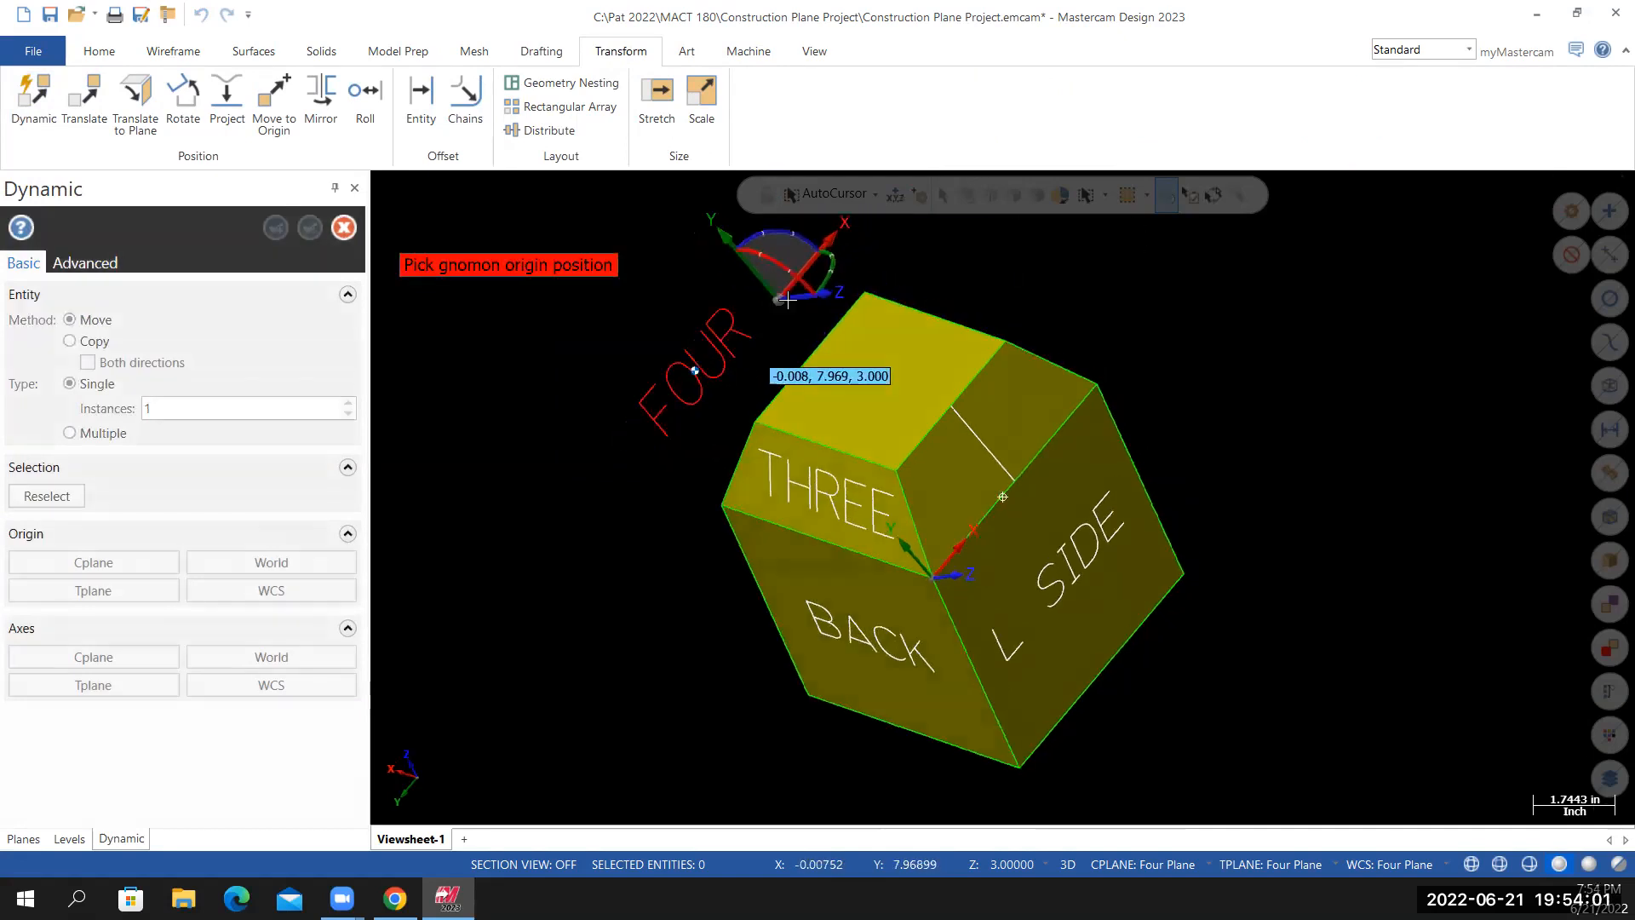
scroll(742, 342, "up", 1)
scroll(742, 341, "up", 4)
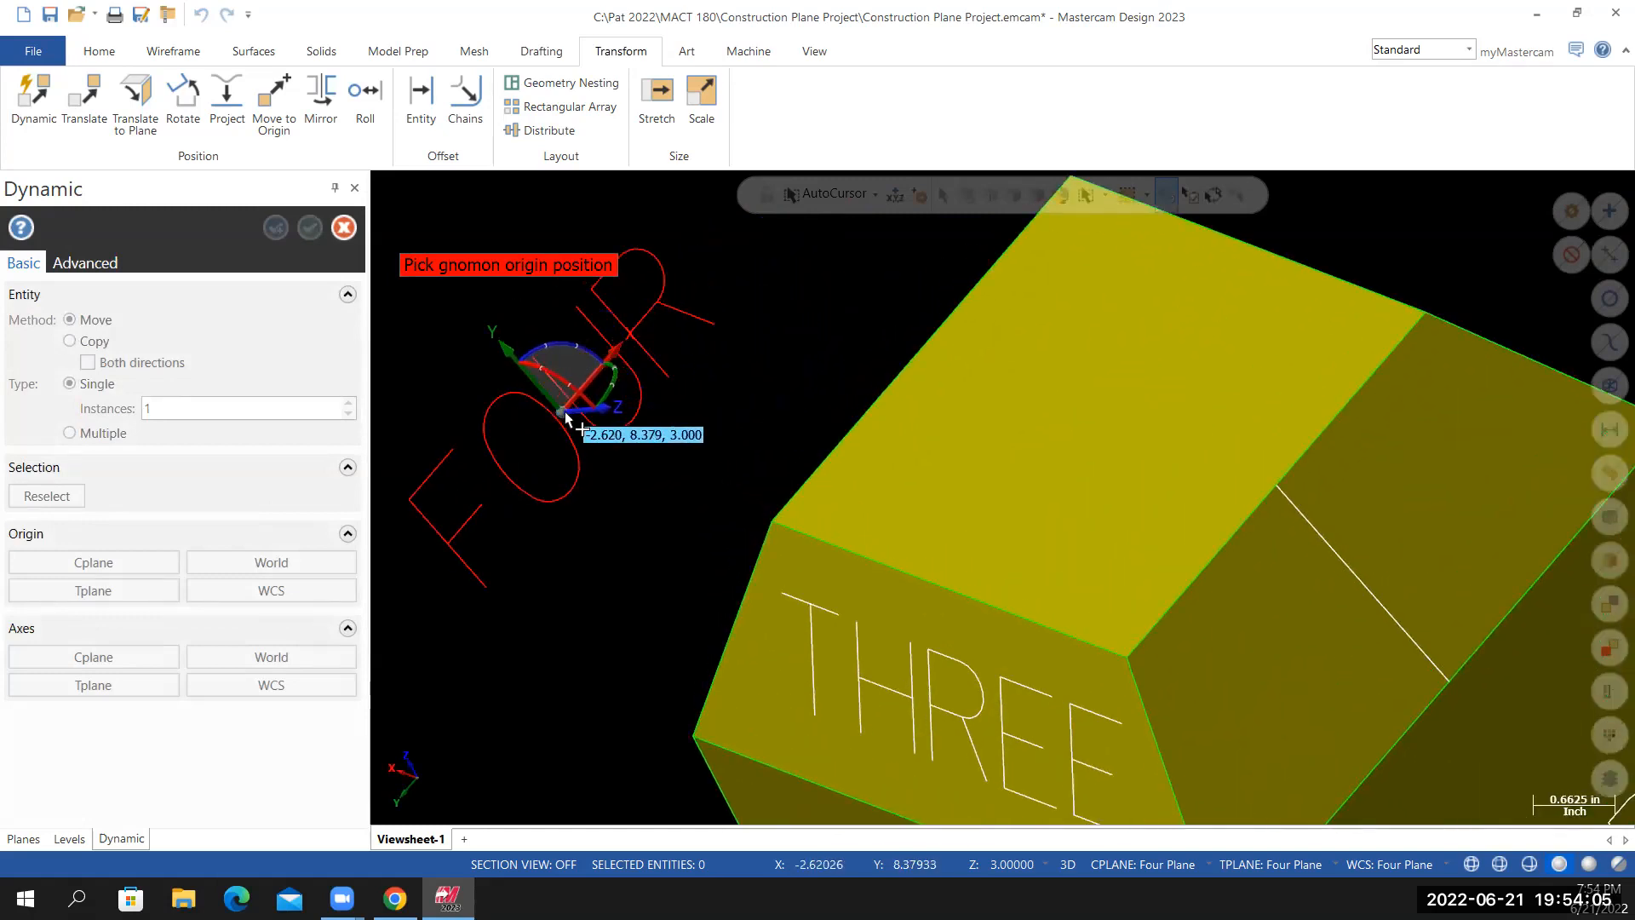
left_click(566, 411)
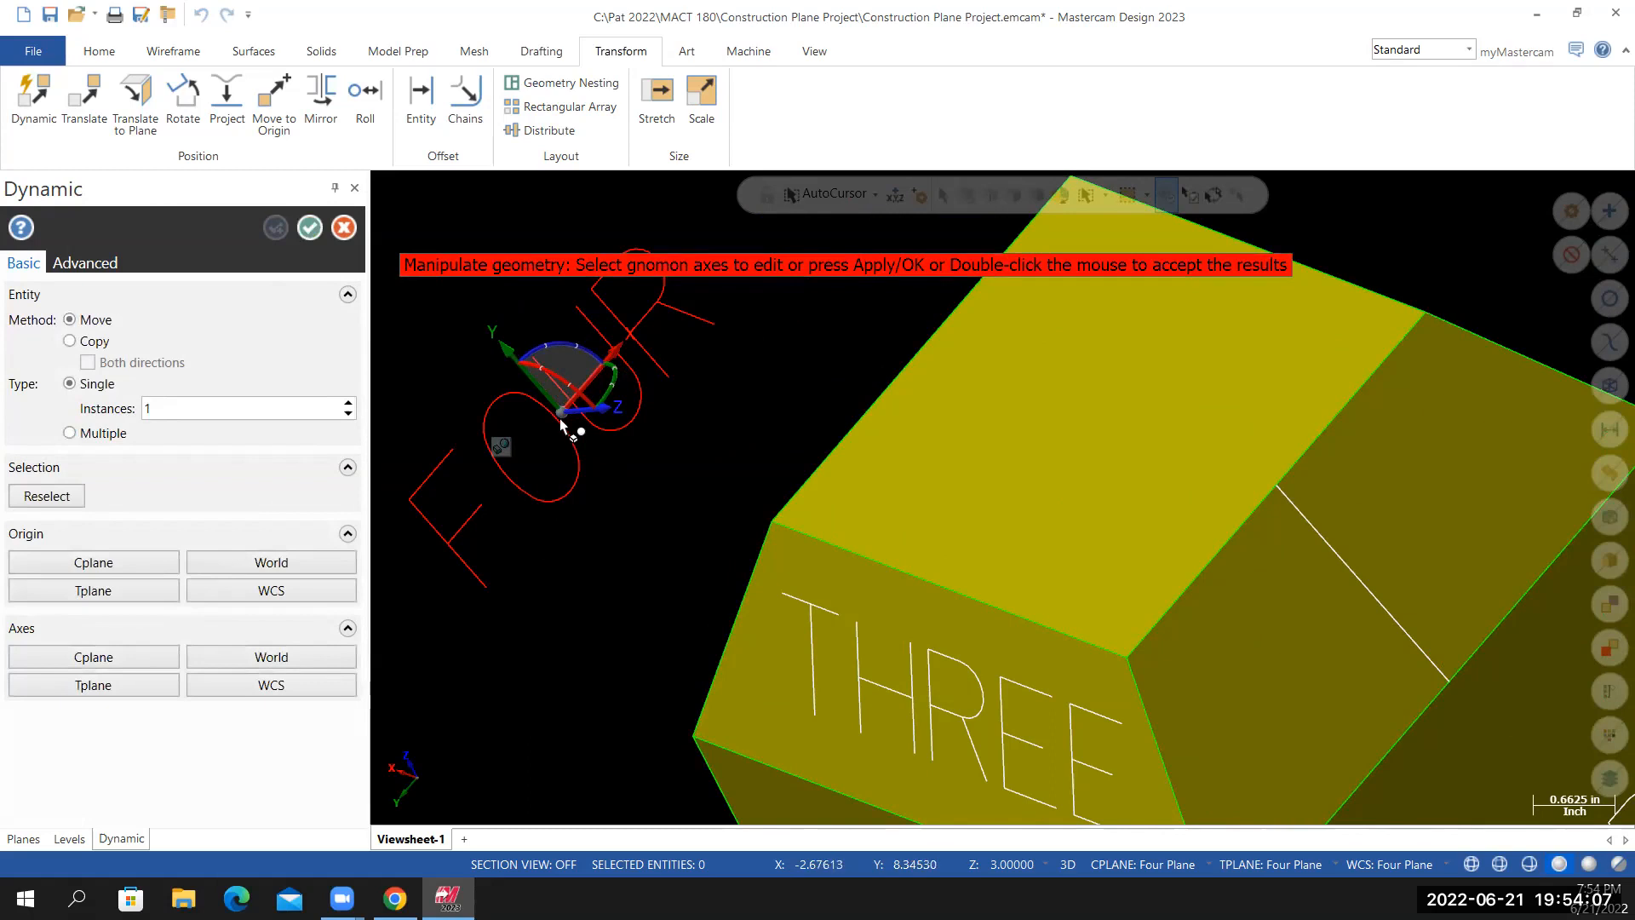
Move the FOUR lettering to the midpoint of the construction line on the sloped face above L SIDE
left_click(561, 417)
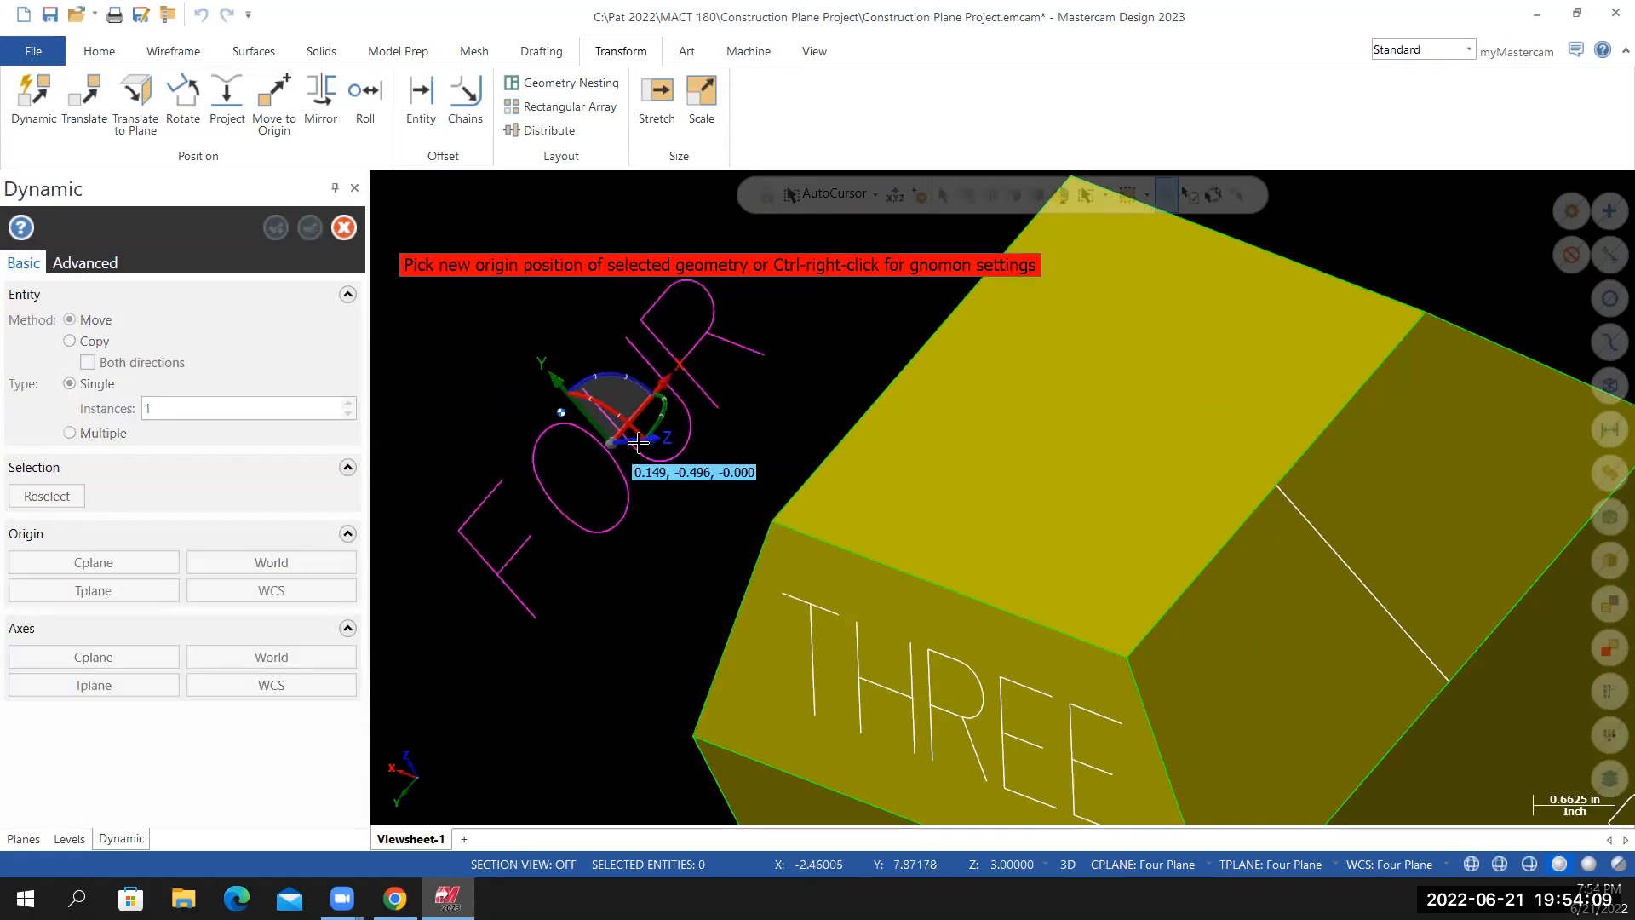
scroll(642, 431, "down", 2)
middle_click_drag(668, 409, 726, 394)
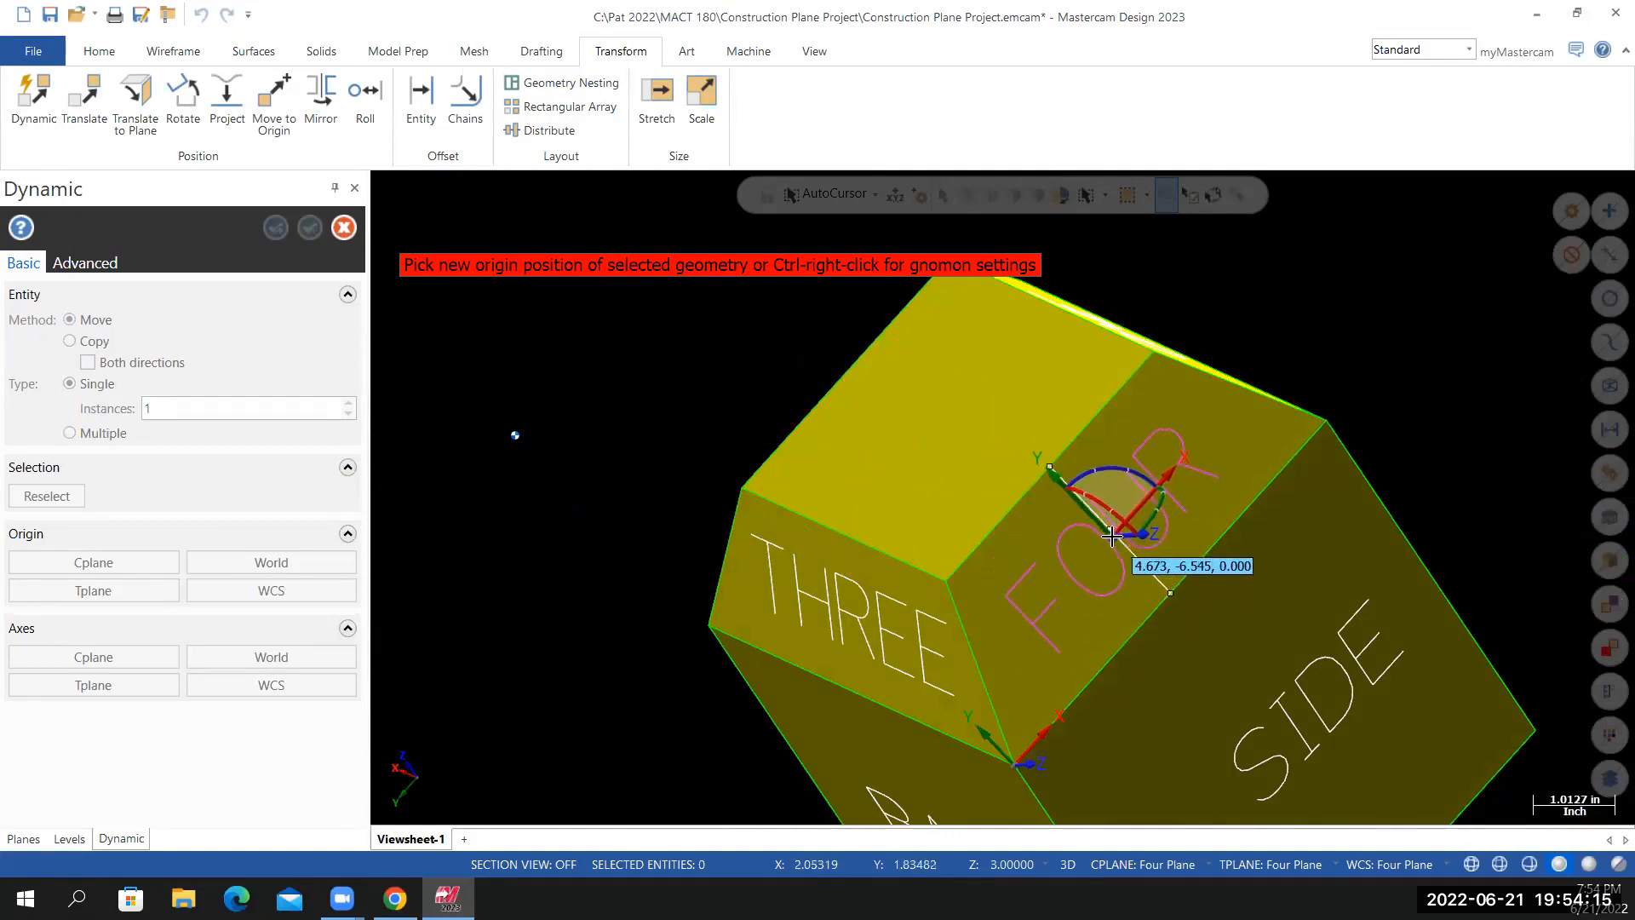
left_click(1112, 534)
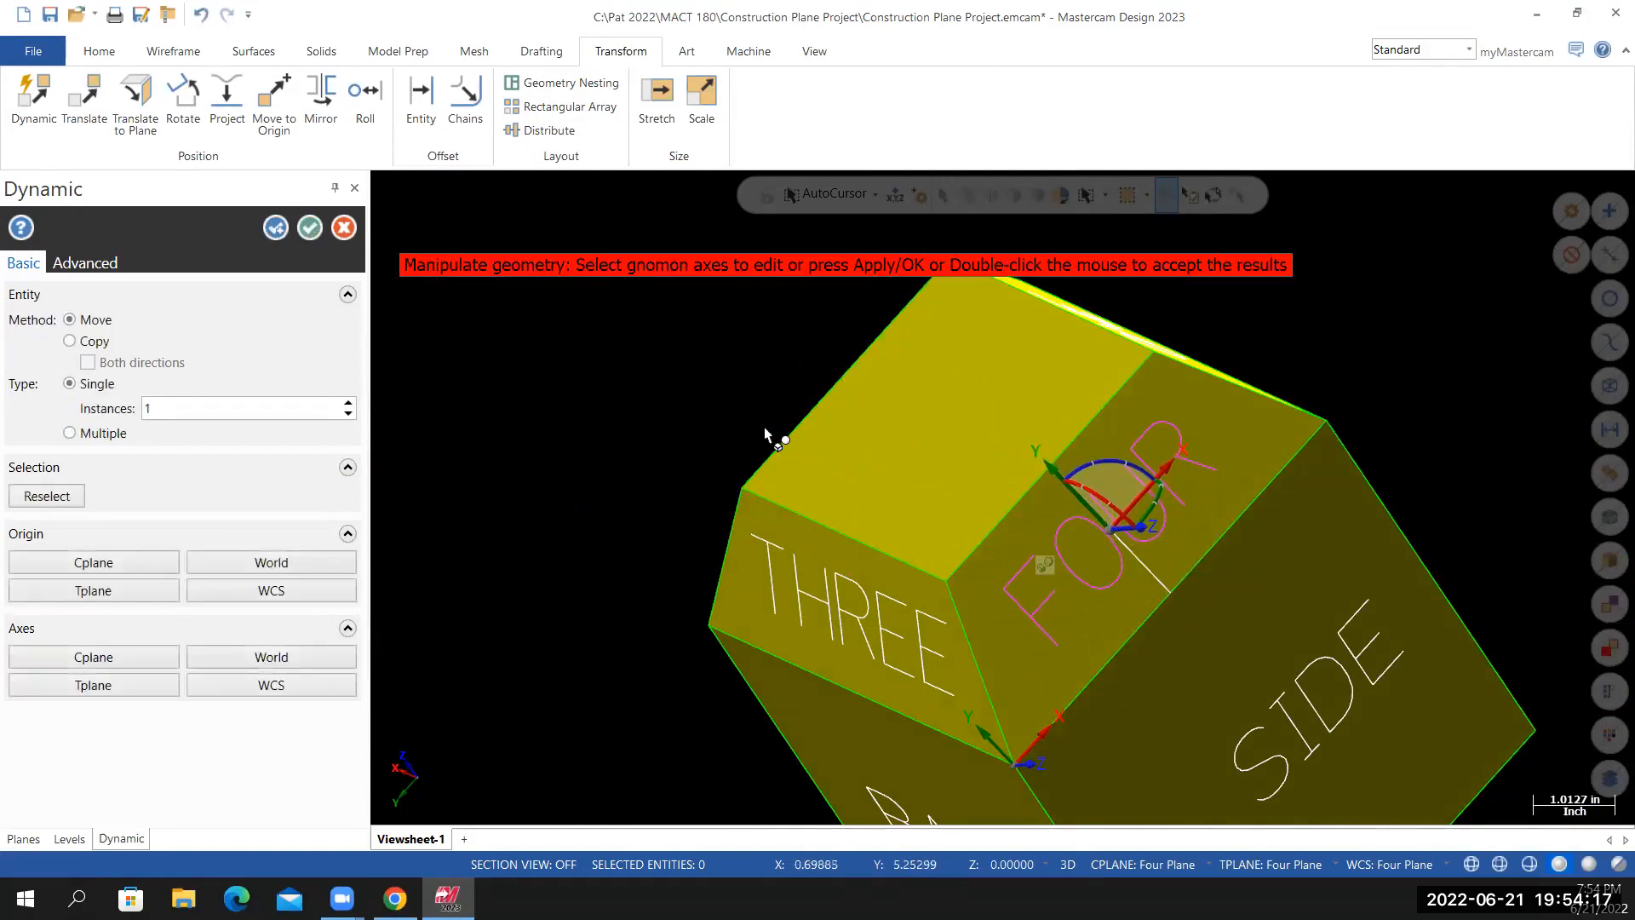
left_click(310, 228)
Delete the construction line running through the FOUR lettering on the sloped face
middle_click_drag(708, 418, 584, 438)
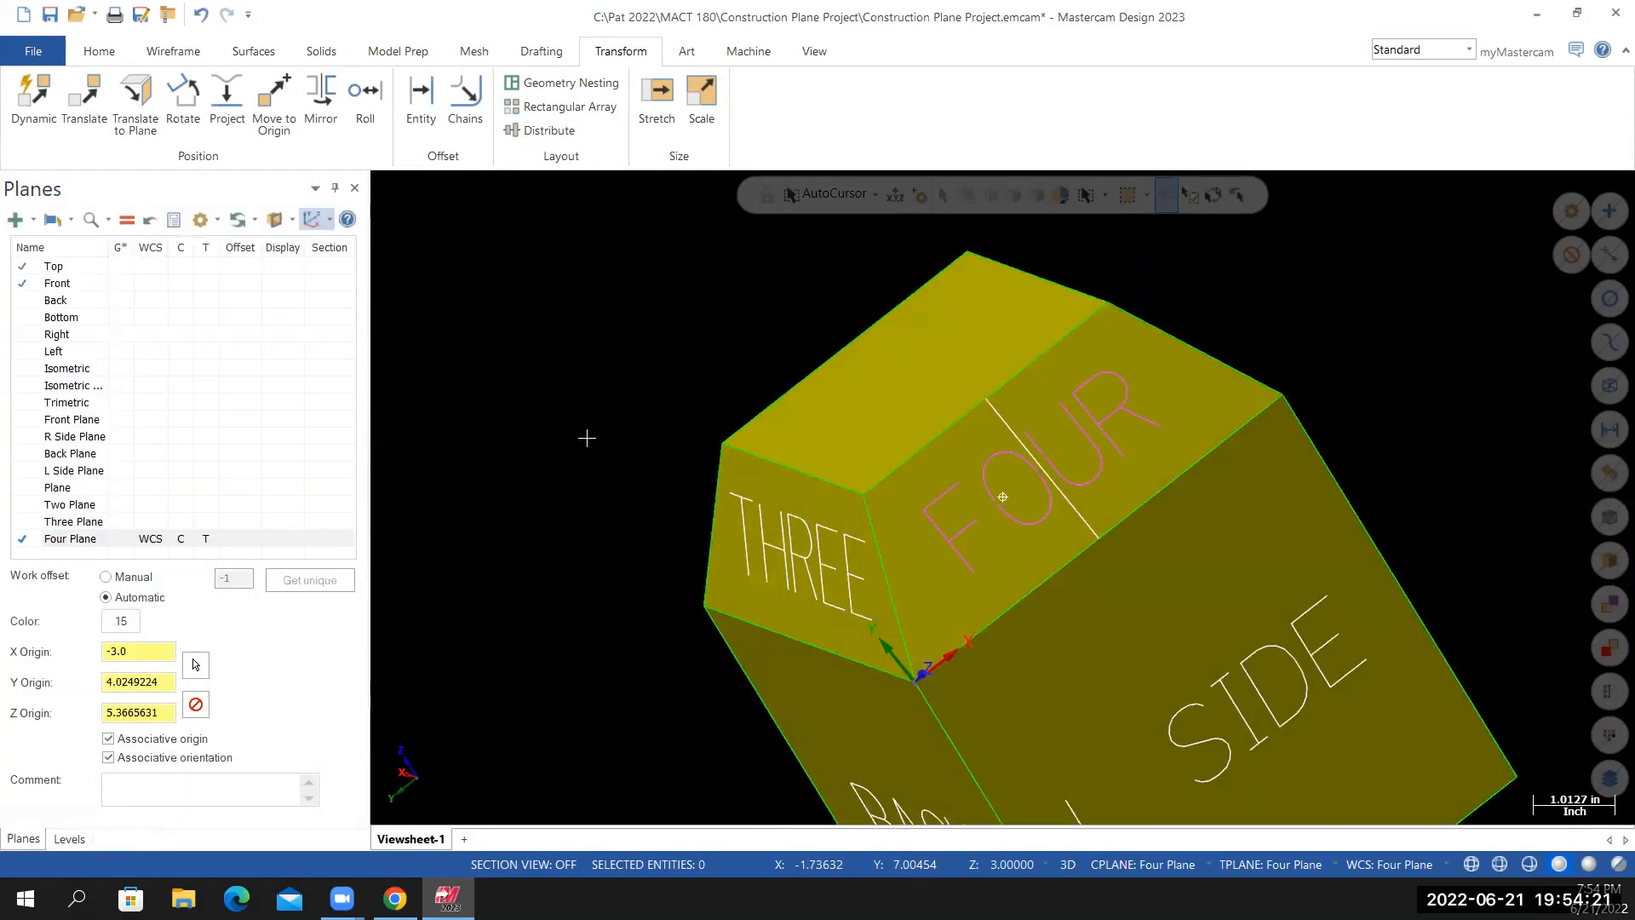
left_click(992, 429)
key("Delete")
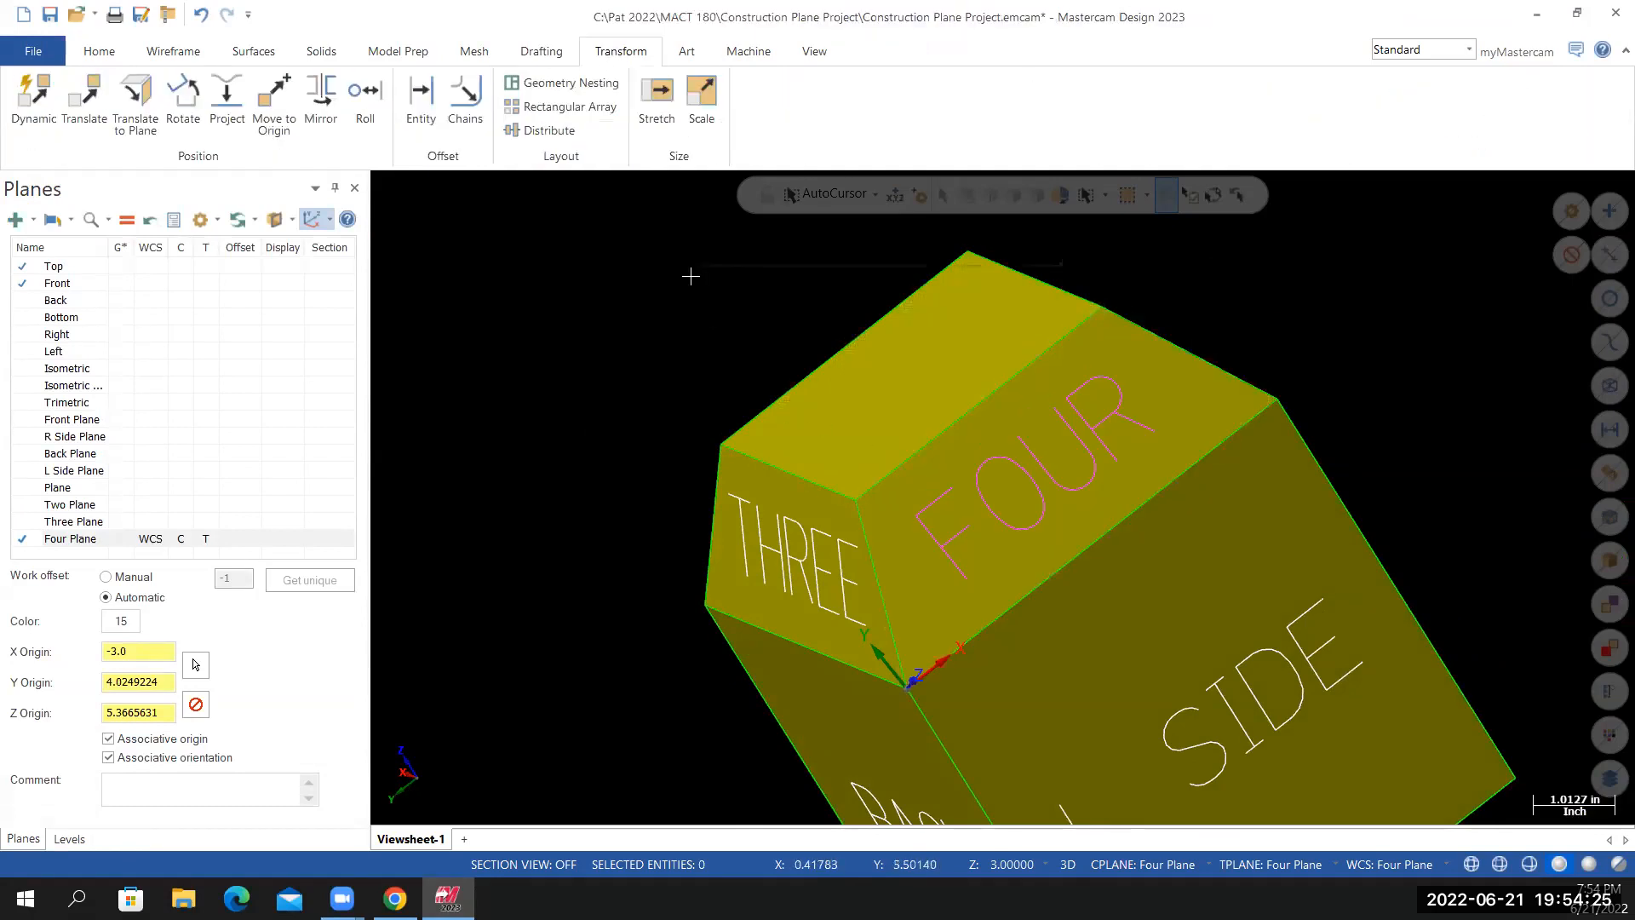
right_click(690, 276)
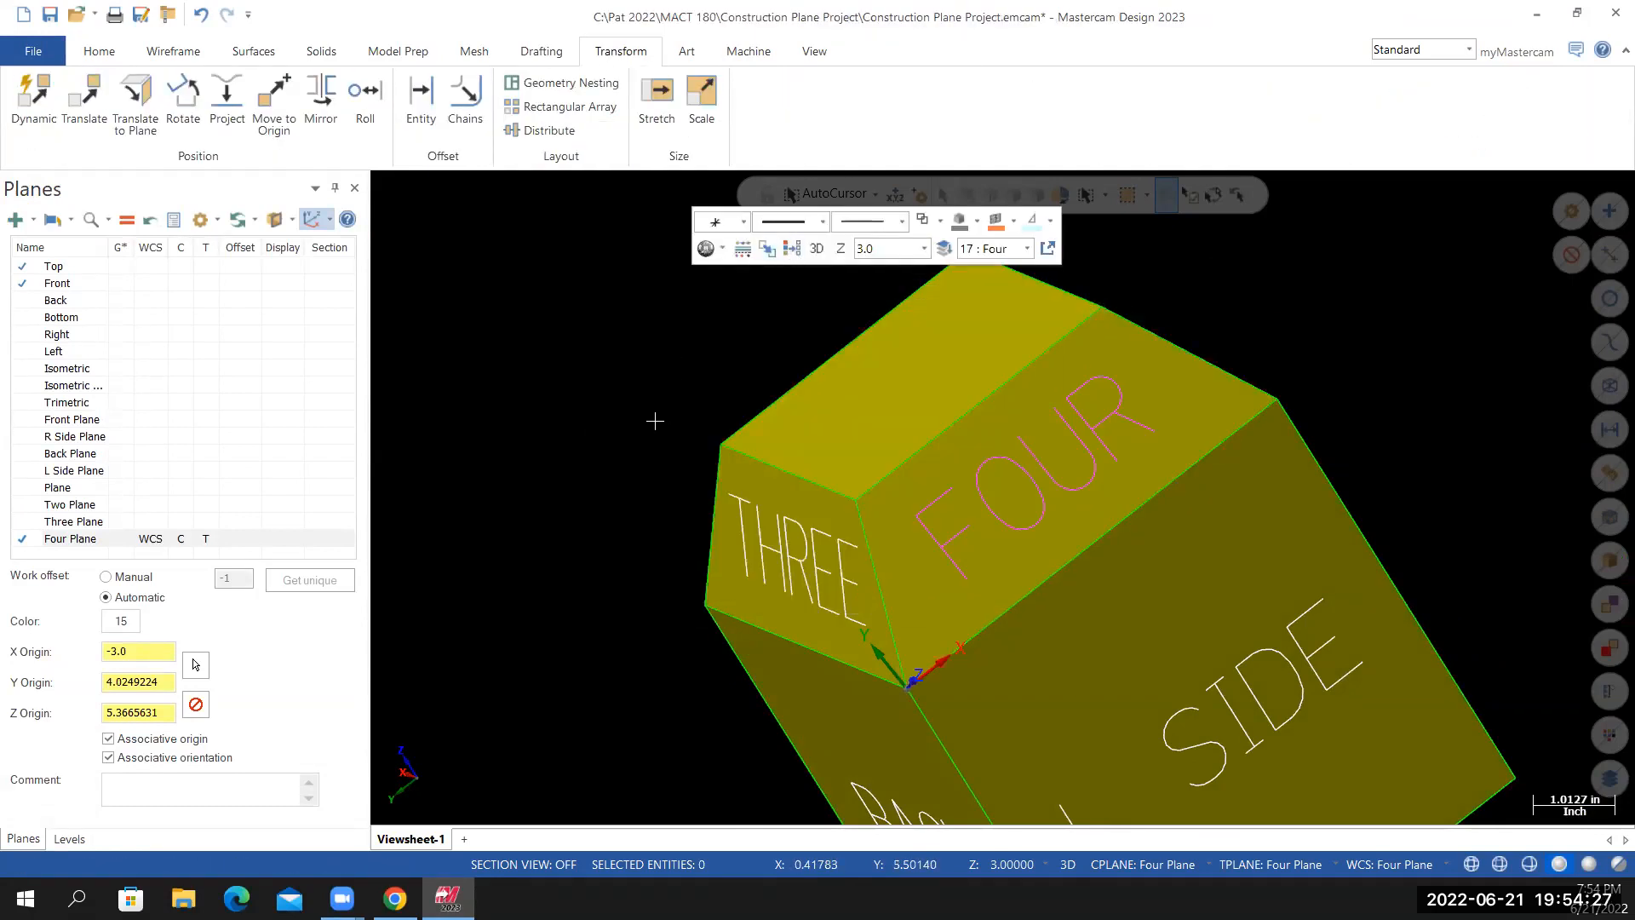
middle_click_drag(657, 412, 997, 347)
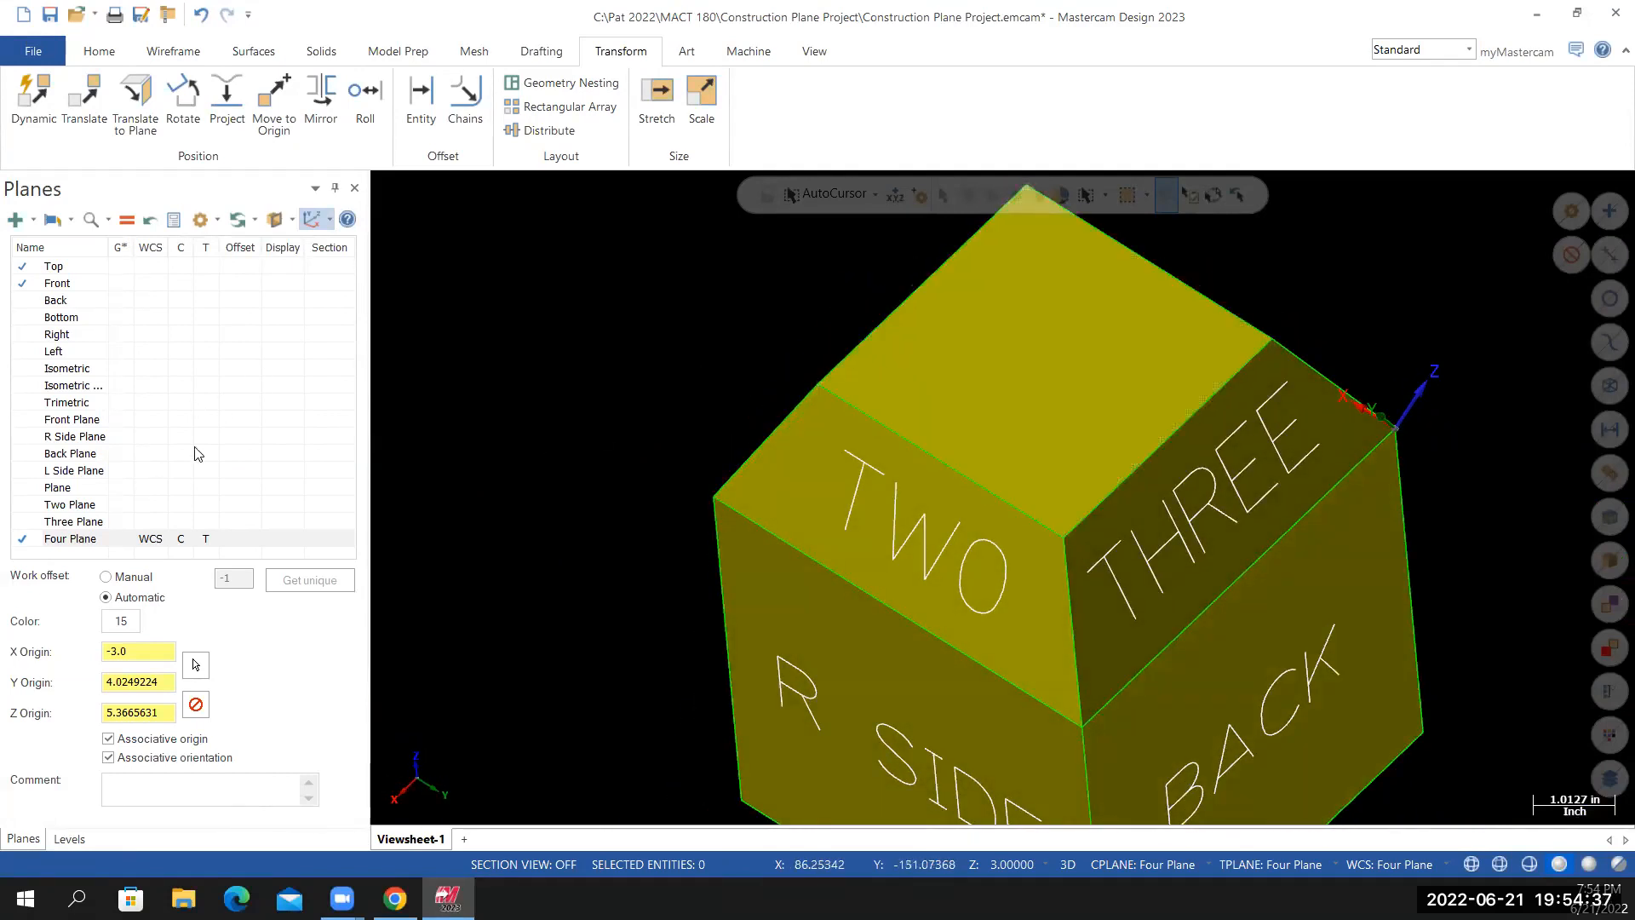
Make level 18 (Top) the active level and return to the list of planes
left_click(70, 839)
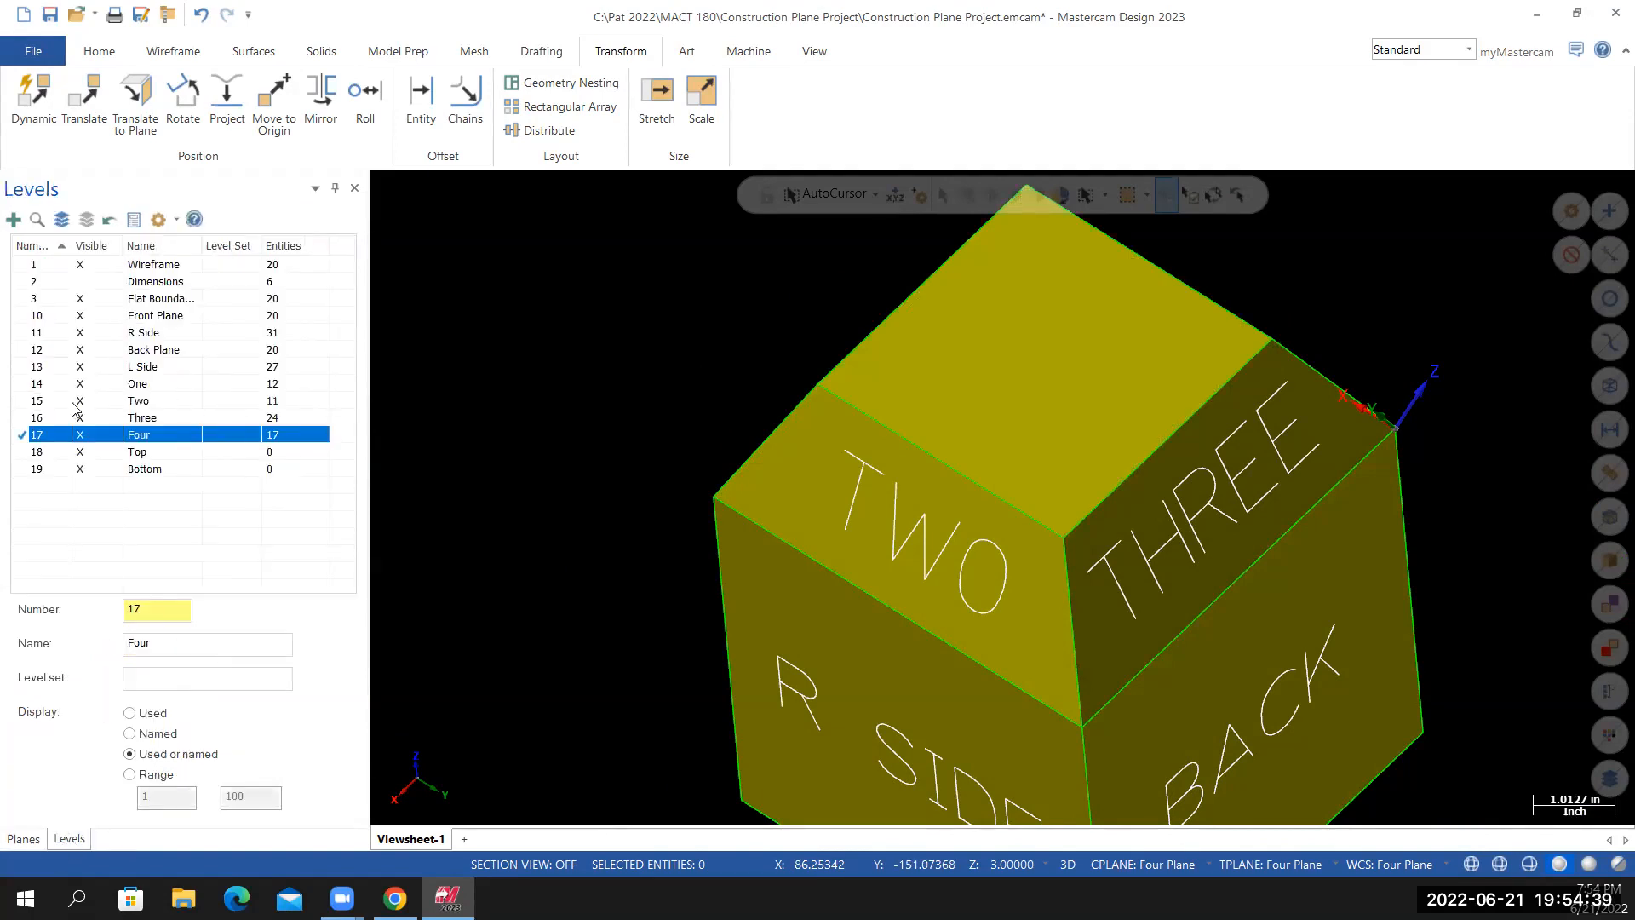
left_click(28, 454)
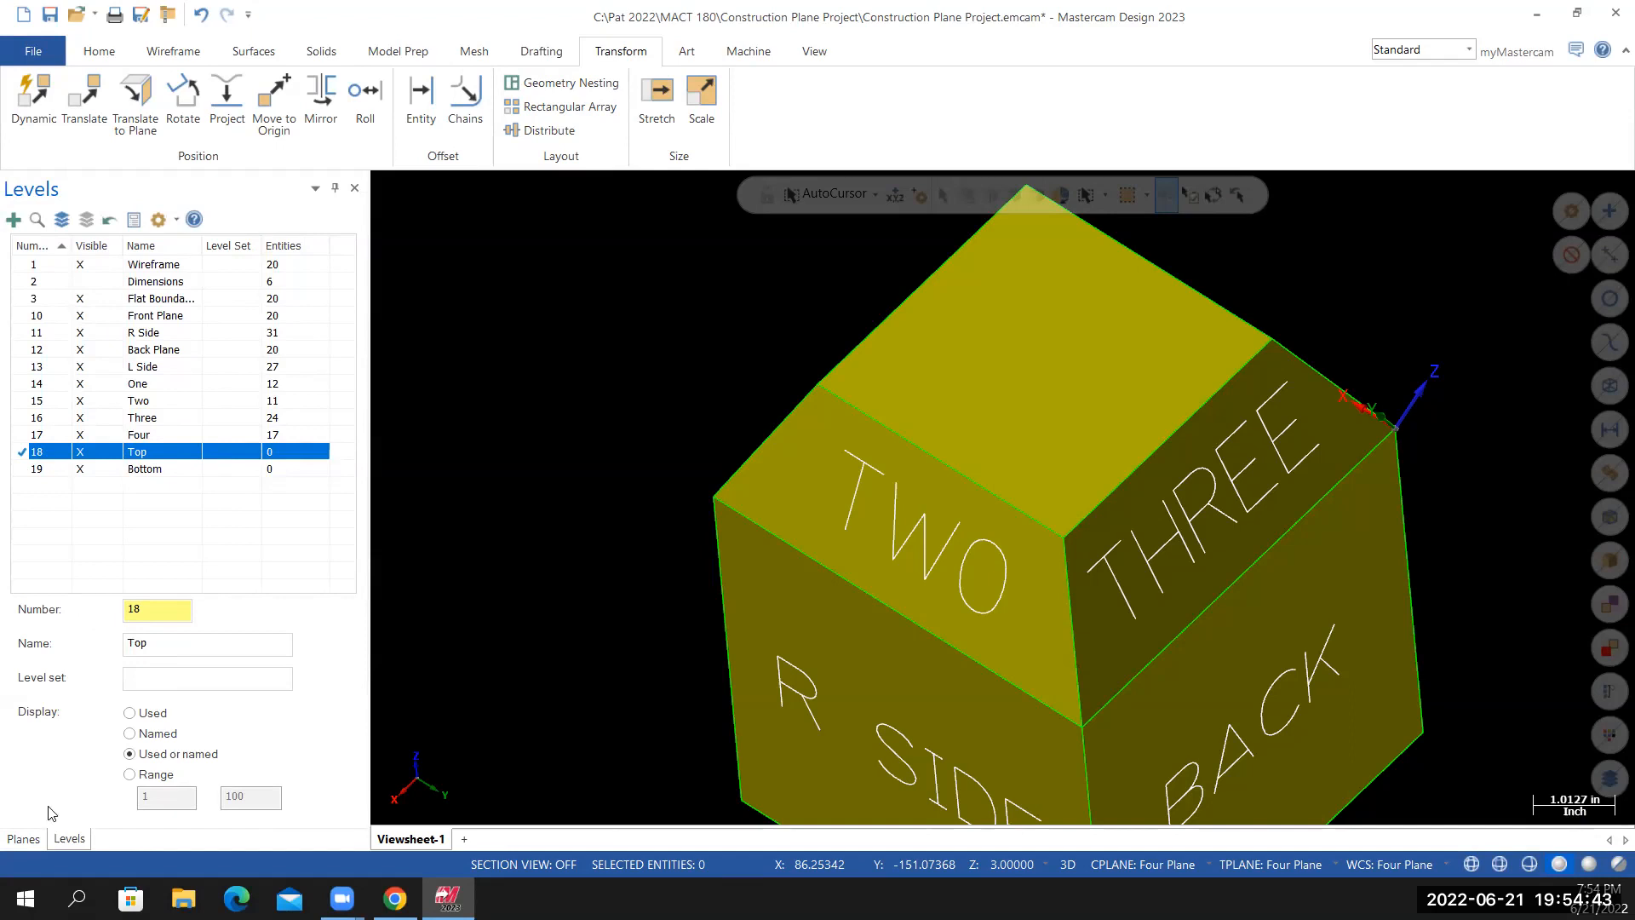
left_click(23, 840)
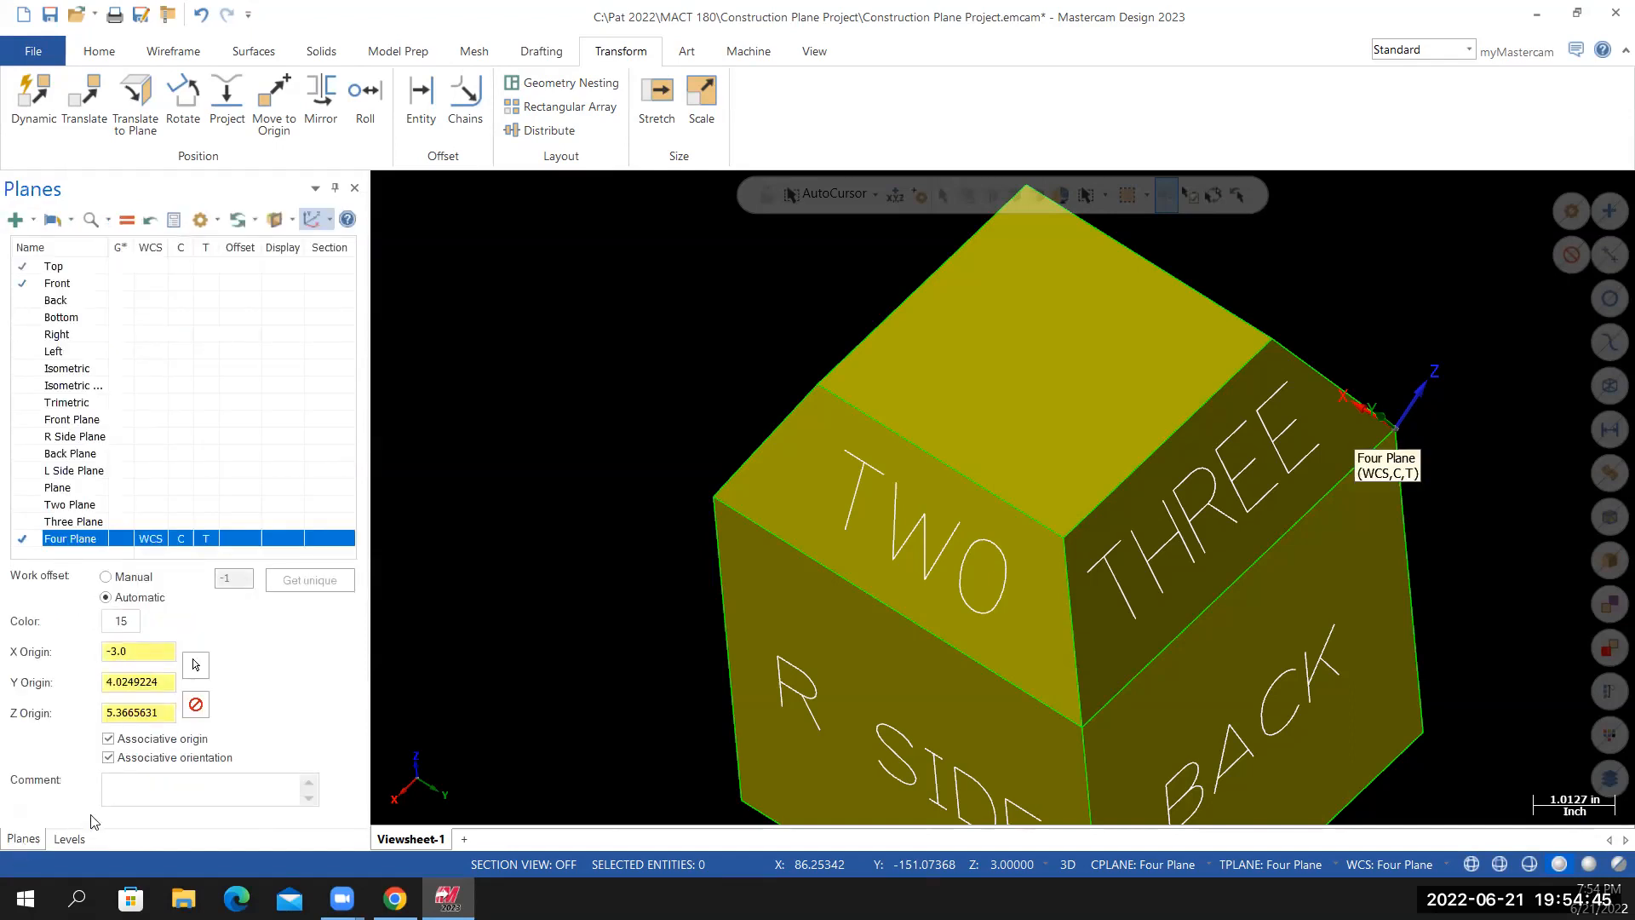
Create a new plane from the block's flat uppermost face, cycling through the orientations and accepting plane 1 of 8
left_click(26, 225)
left_click(49, 246)
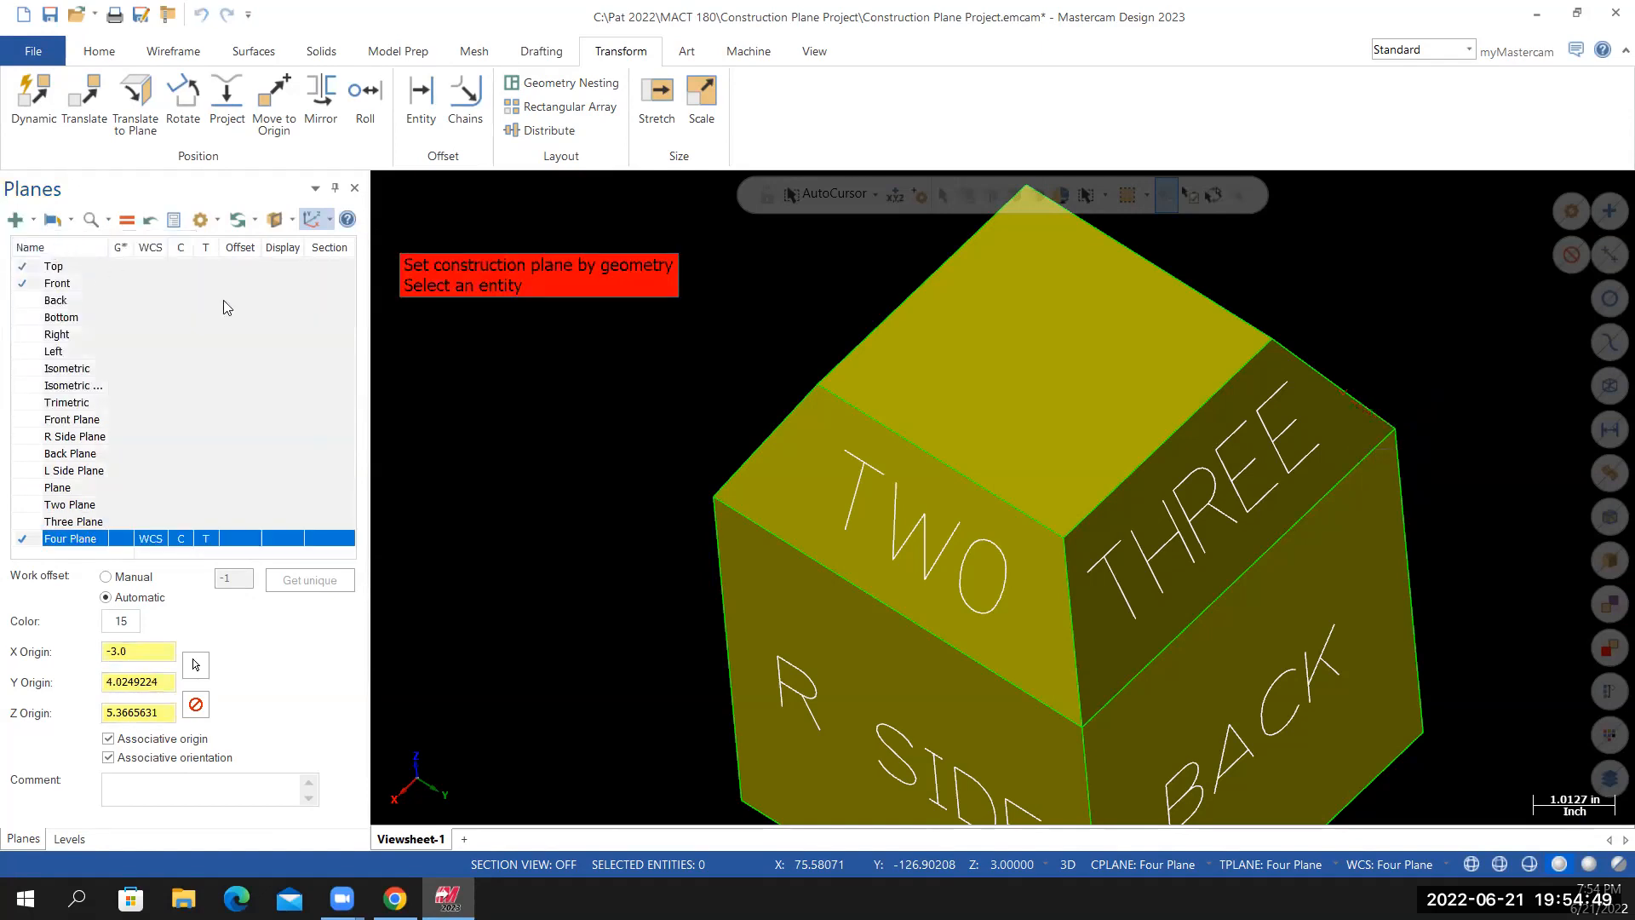
middle_click_drag(784, 281, 891, 274)
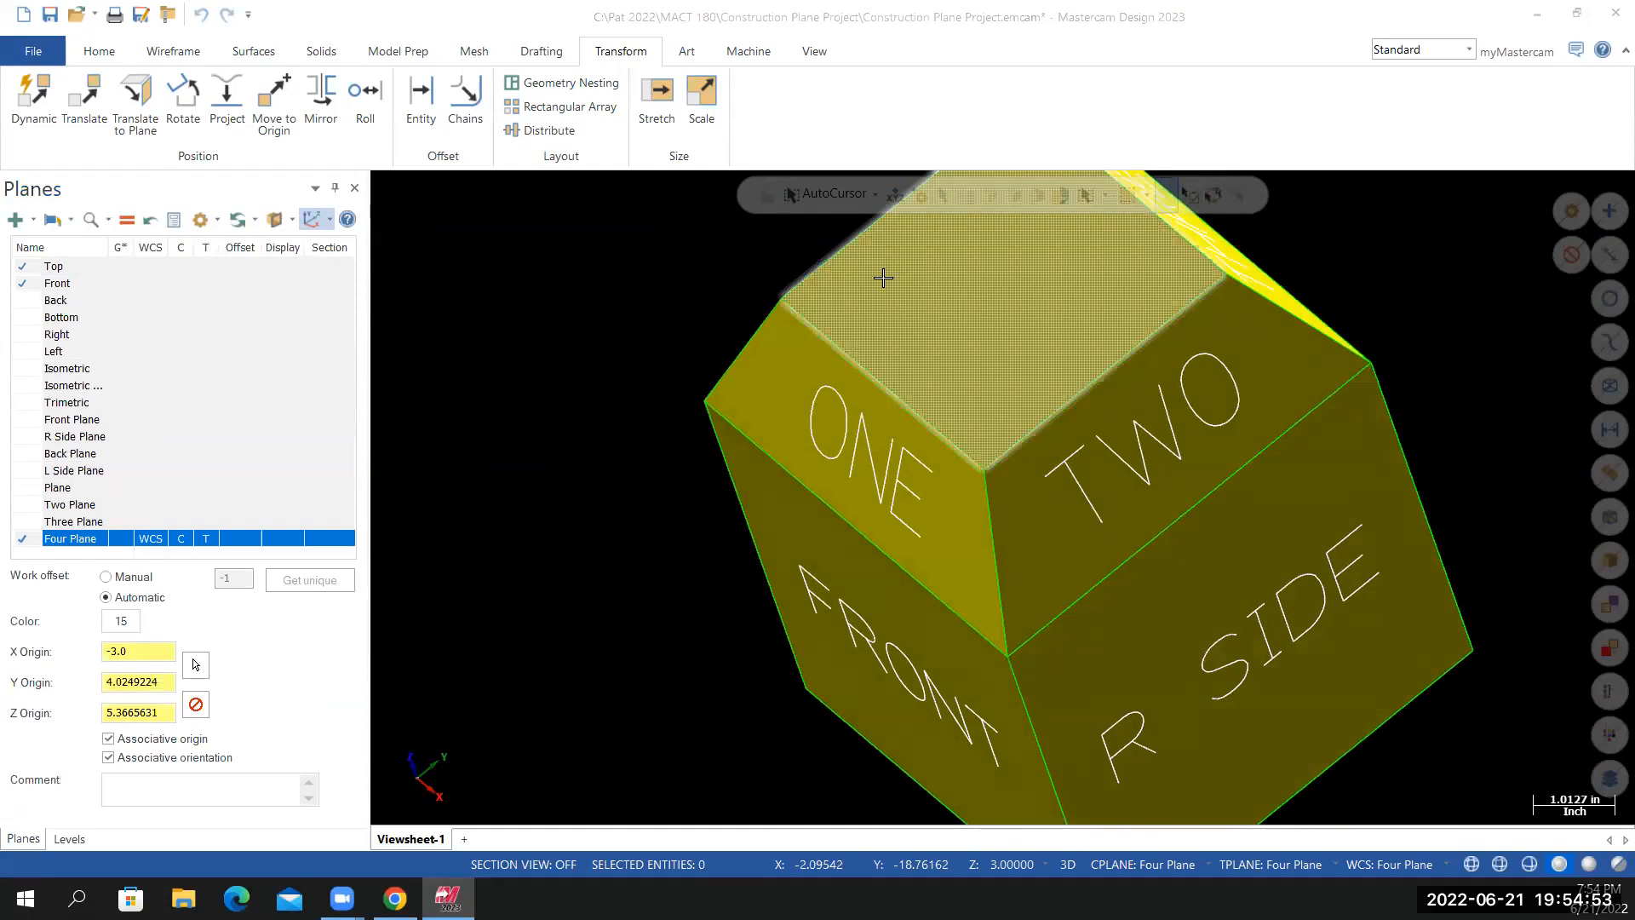
left_click(884, 277)
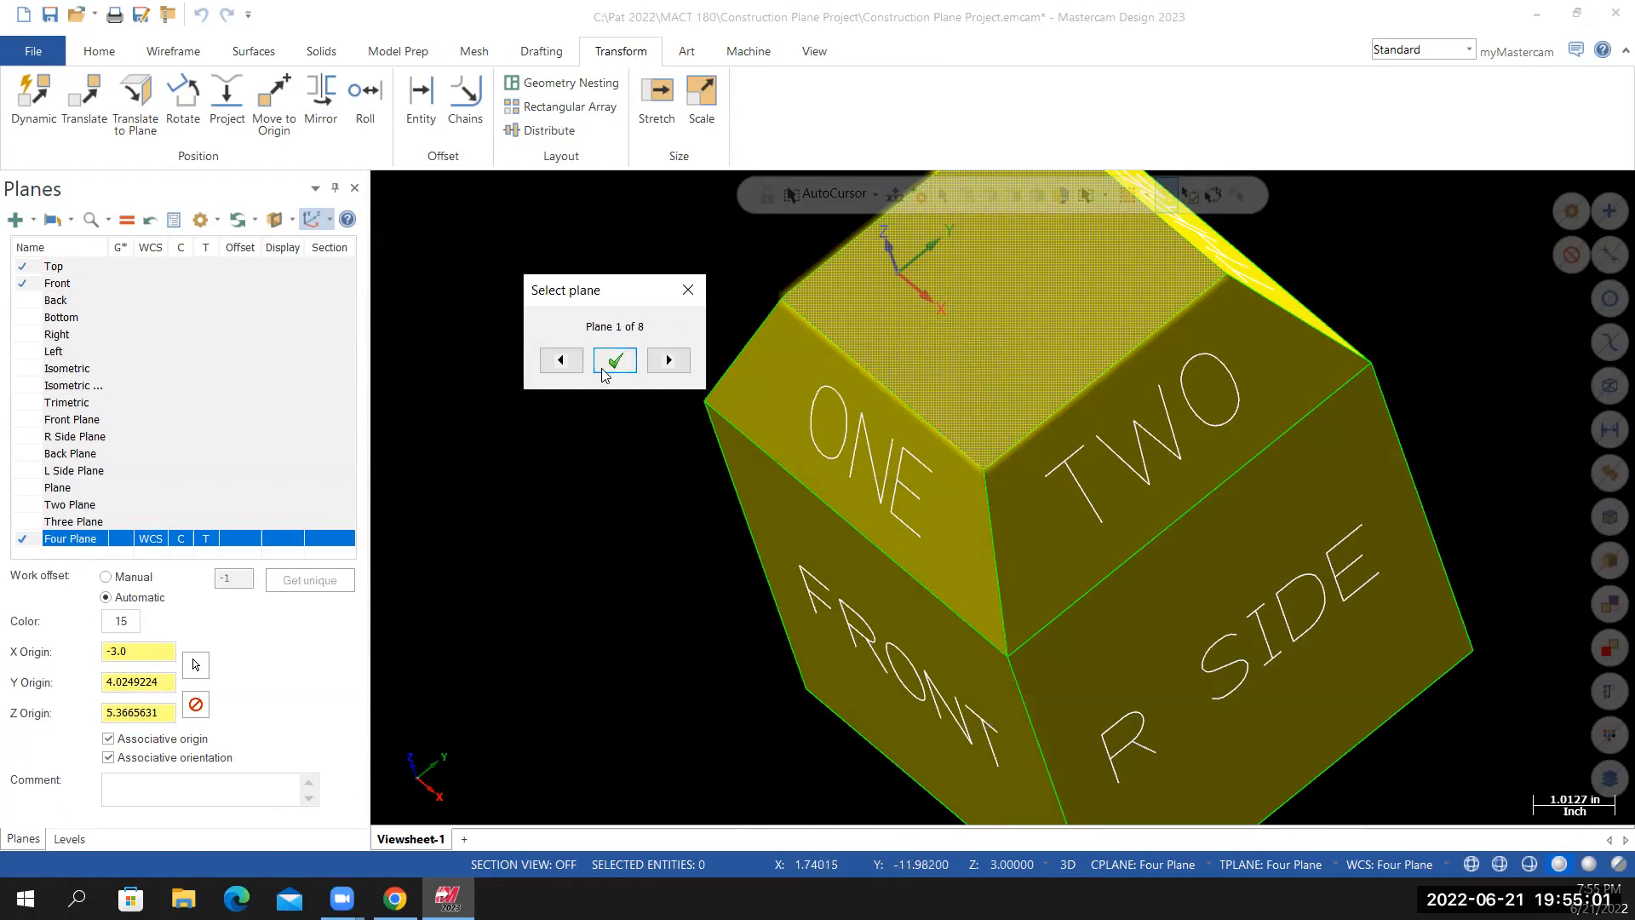
left_click(671, 362)
left_click(670, 362)
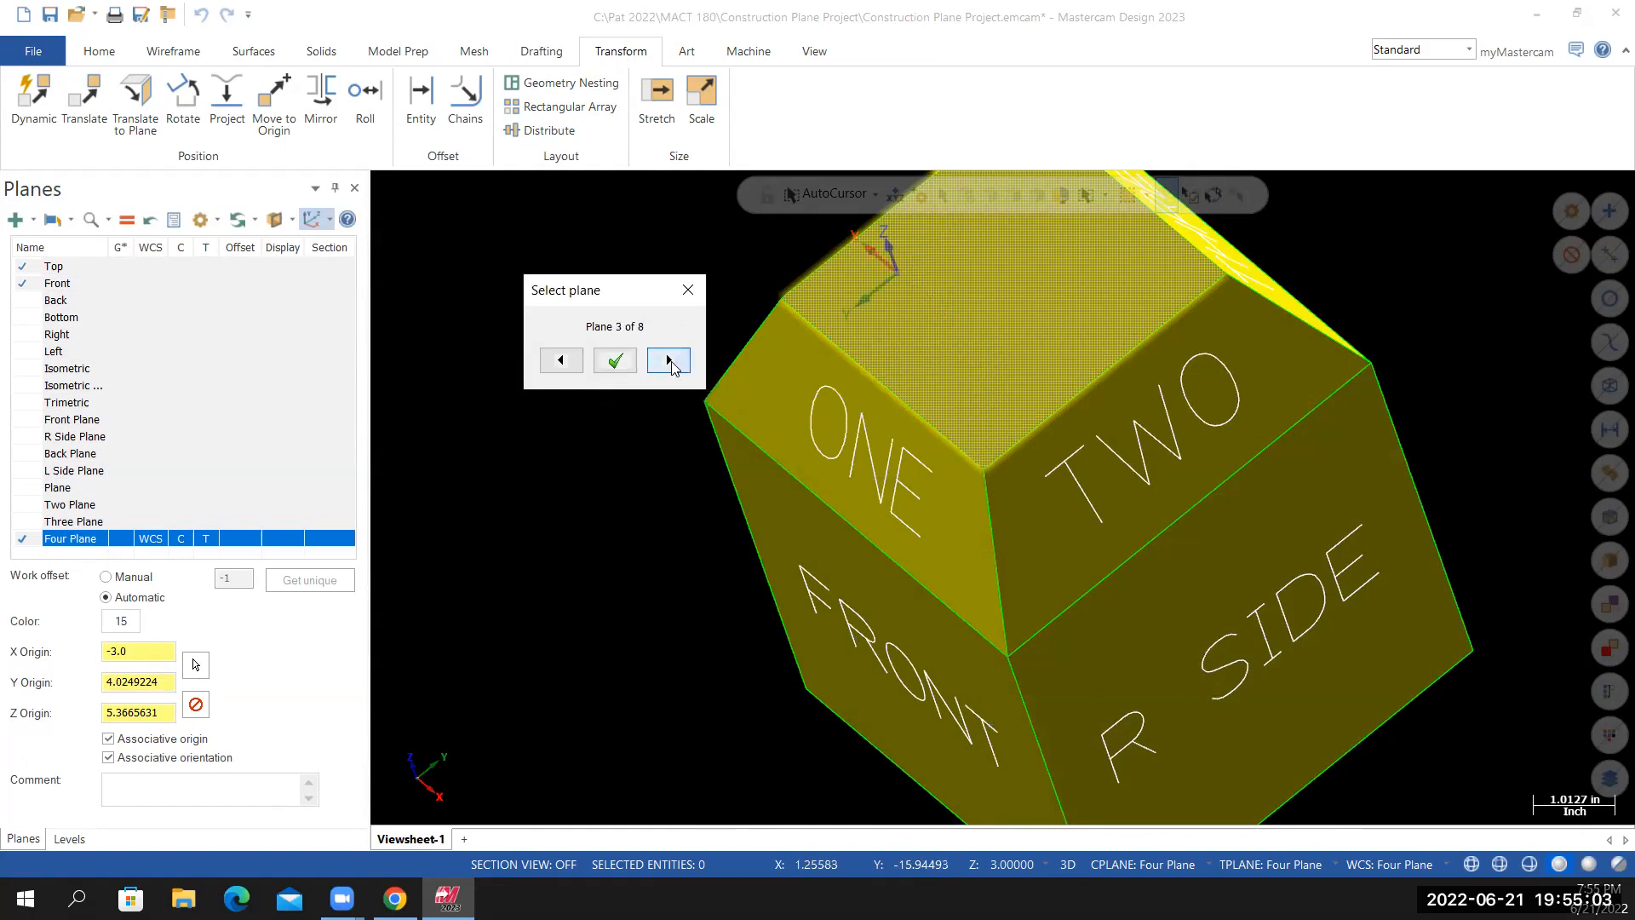
left_click(670, 362)
left_click(671, 362)
left_click(670, 362)
left_click(670, 362)
left_click(670, 362)
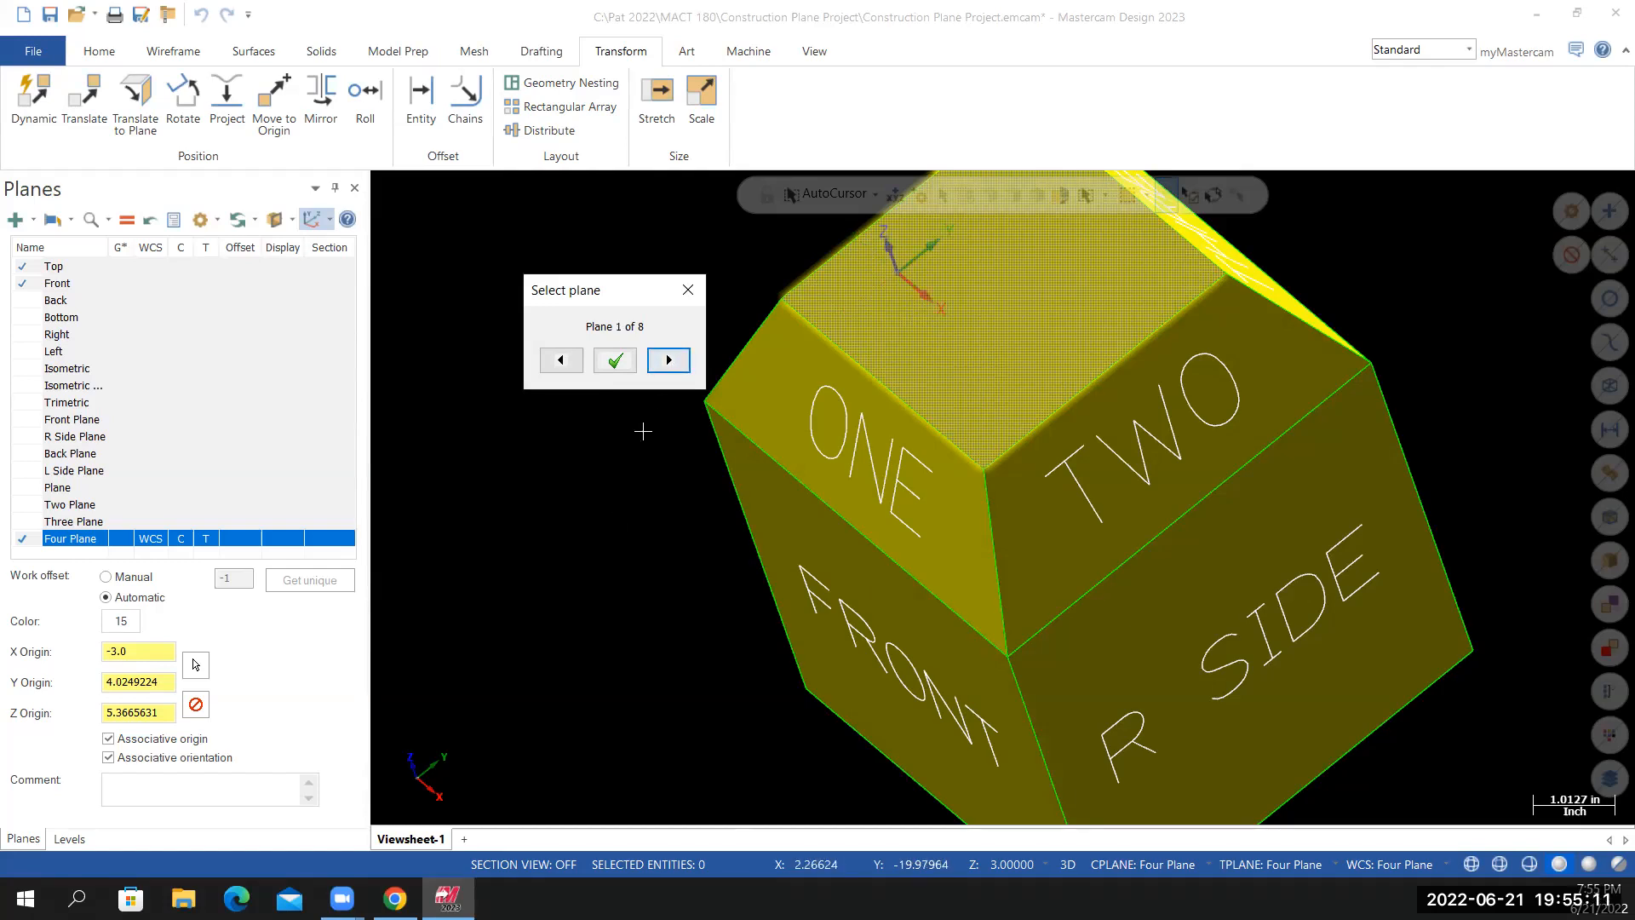
left_click(615, 361)
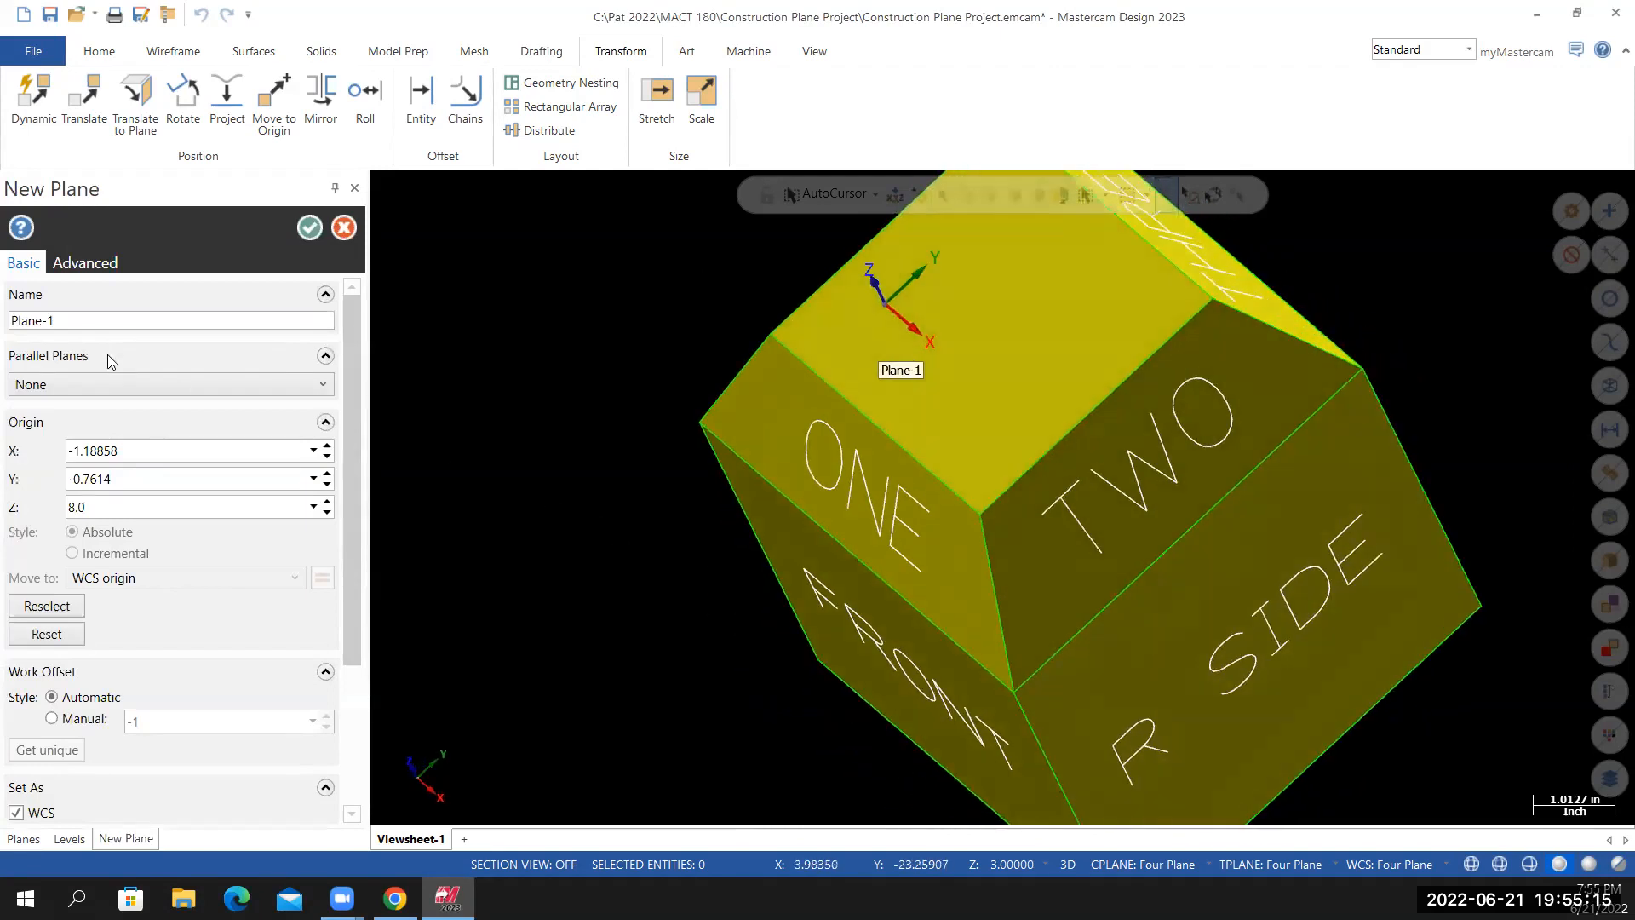
Name the new plane Top Plane and set its origin at the uppermost face's corner between ONE and FOUR (-2.0, -2.0, 8.0)
double_click(94, 323)
type("tO")
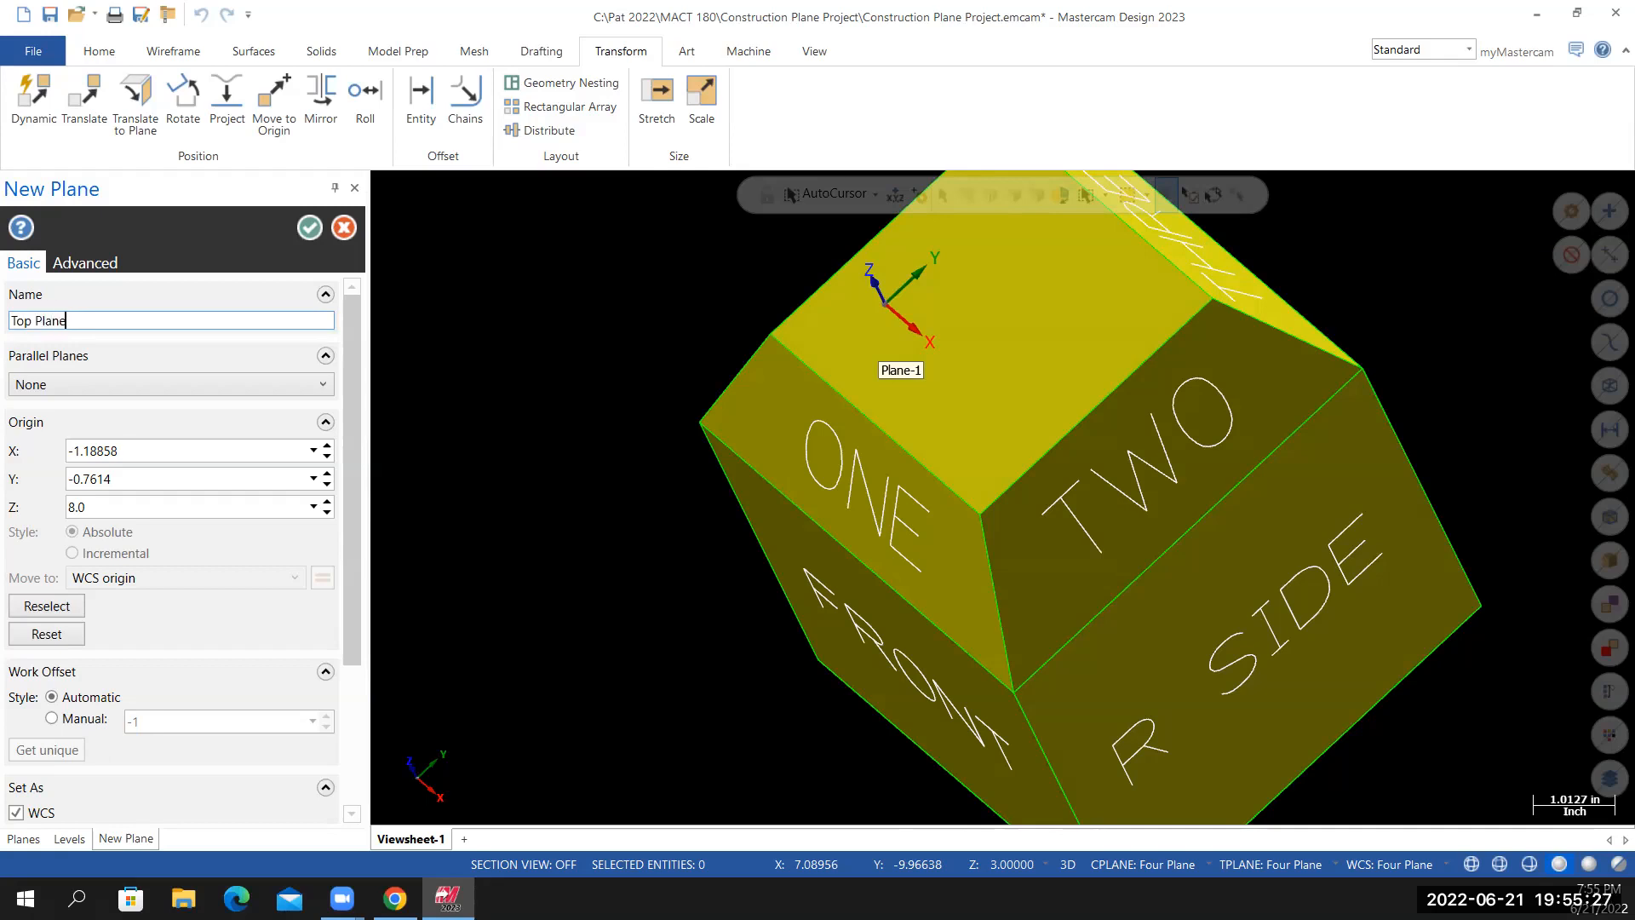
left_click(43, 603)
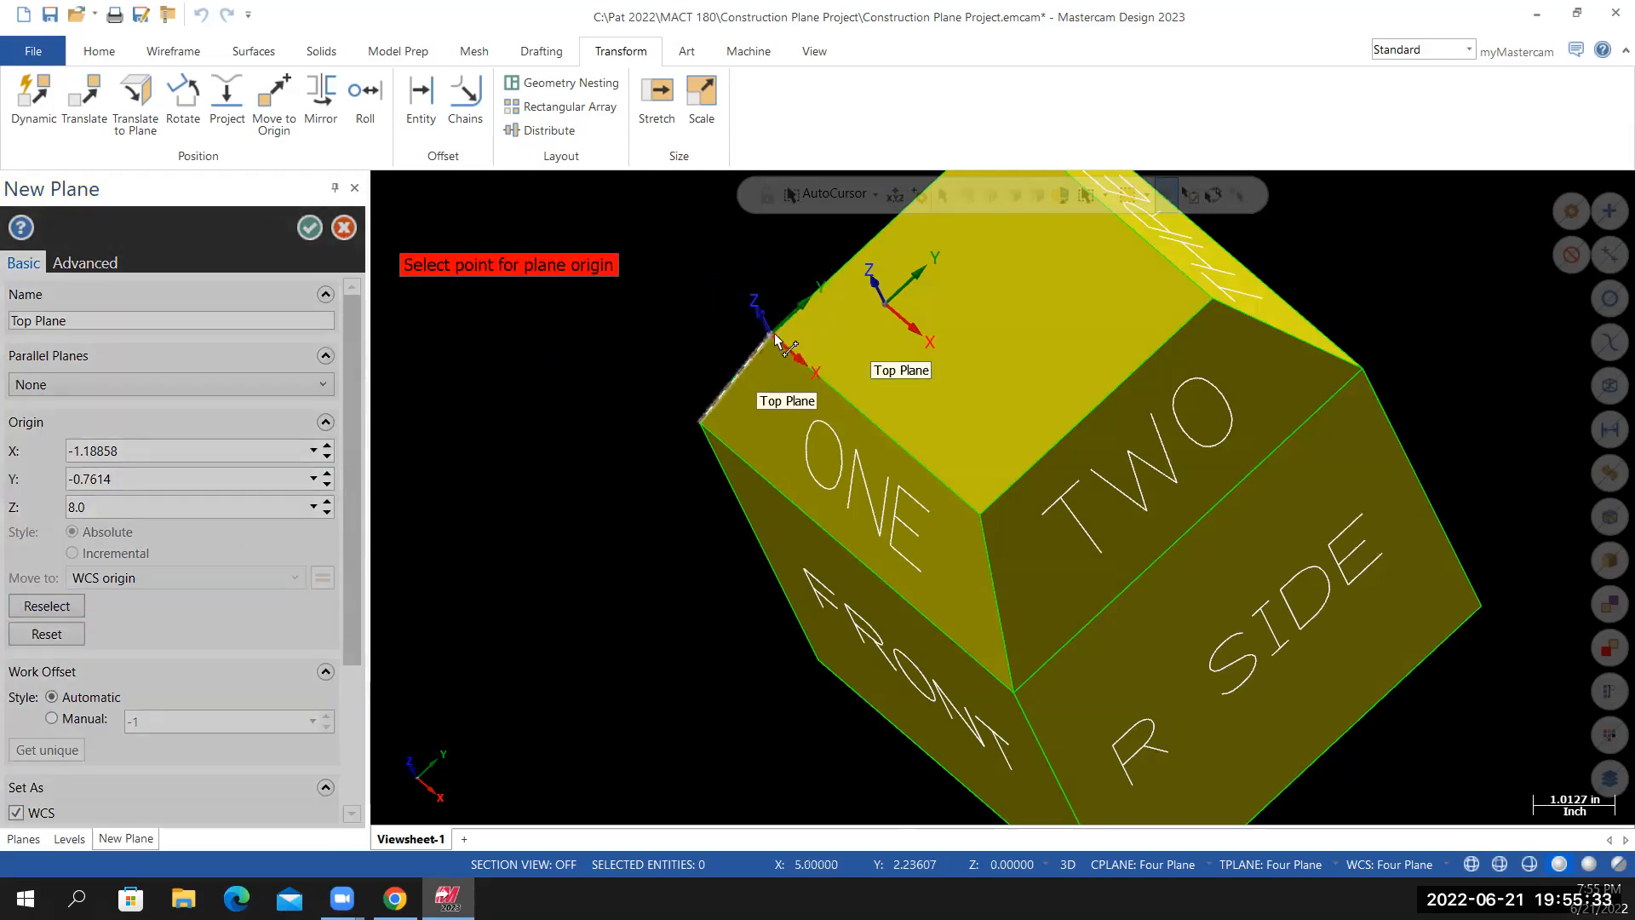
left_click(770, 333)
middle_click_drag(692, 349, 566, 335)
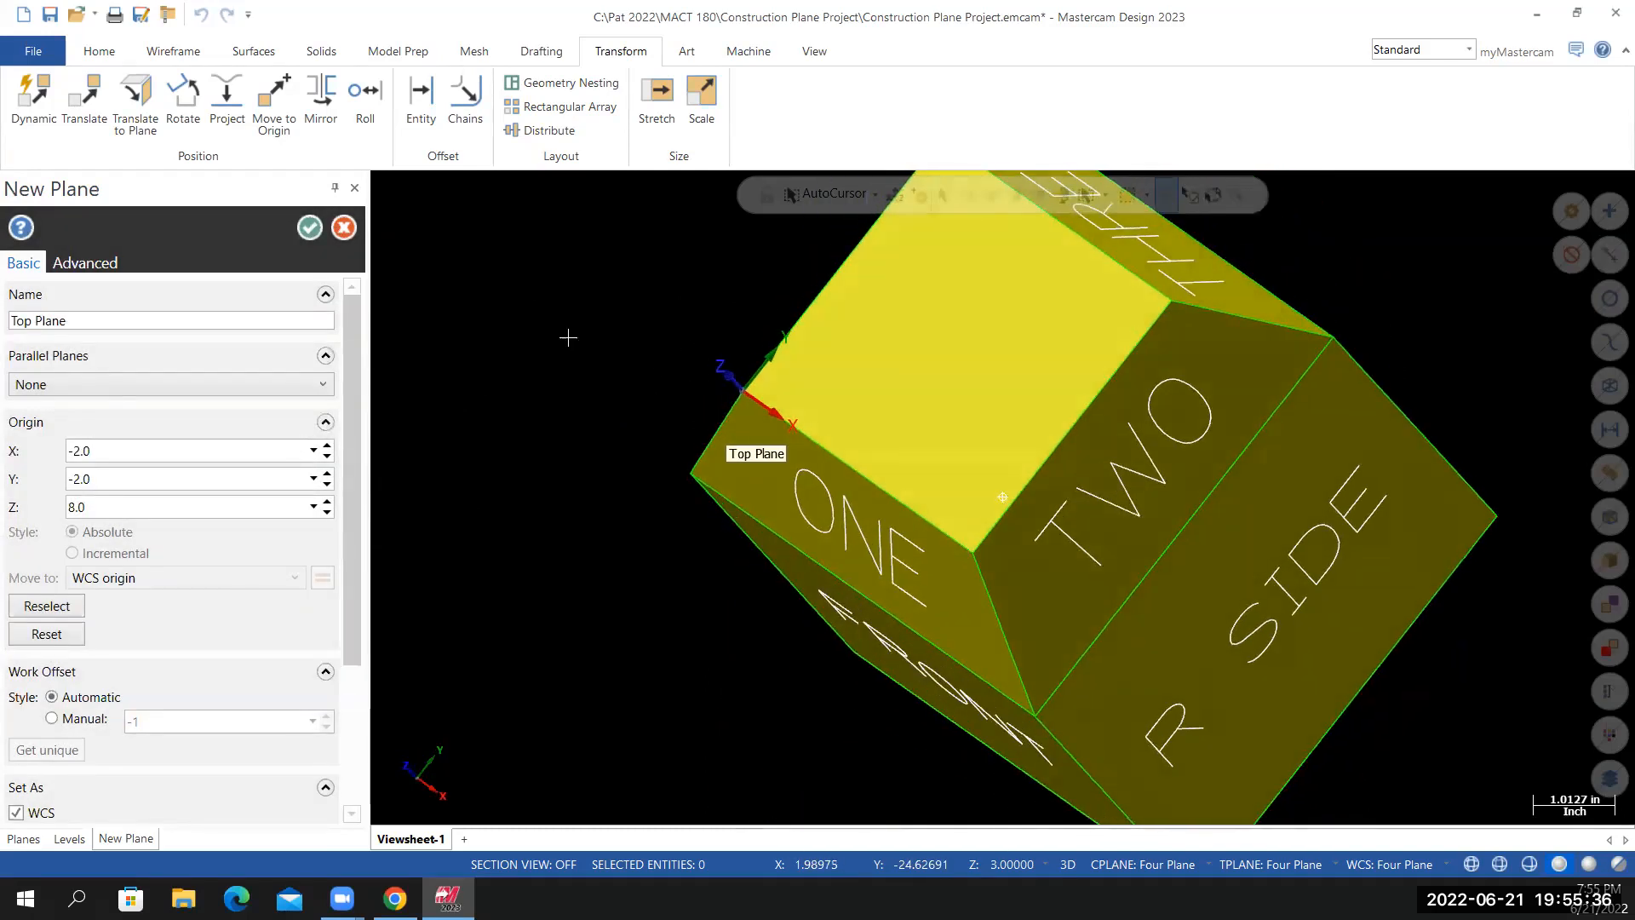
left_click(308, 228)
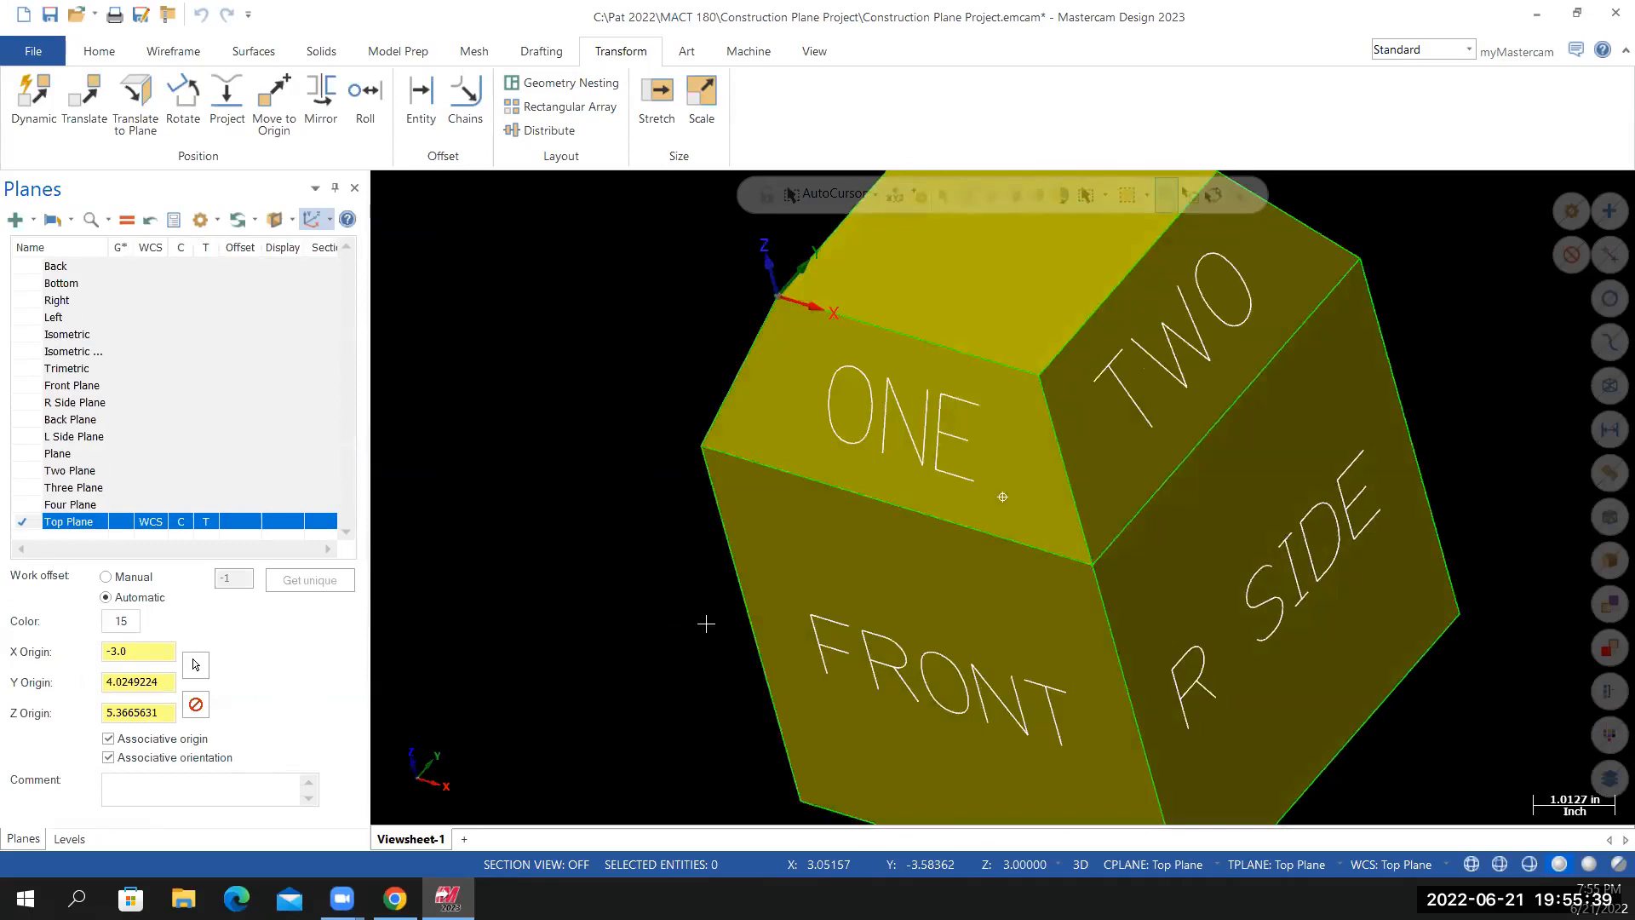
Draw a construction line across the uppermost face, joining the midpoints of its edges beside FOUR and TWO
mouse_move(967, 263)
middle_mouse_down()
mouse_move(1170, 310)
mouse_move(1112, 291)
middle_mouse_up()
left_click(171, 53)
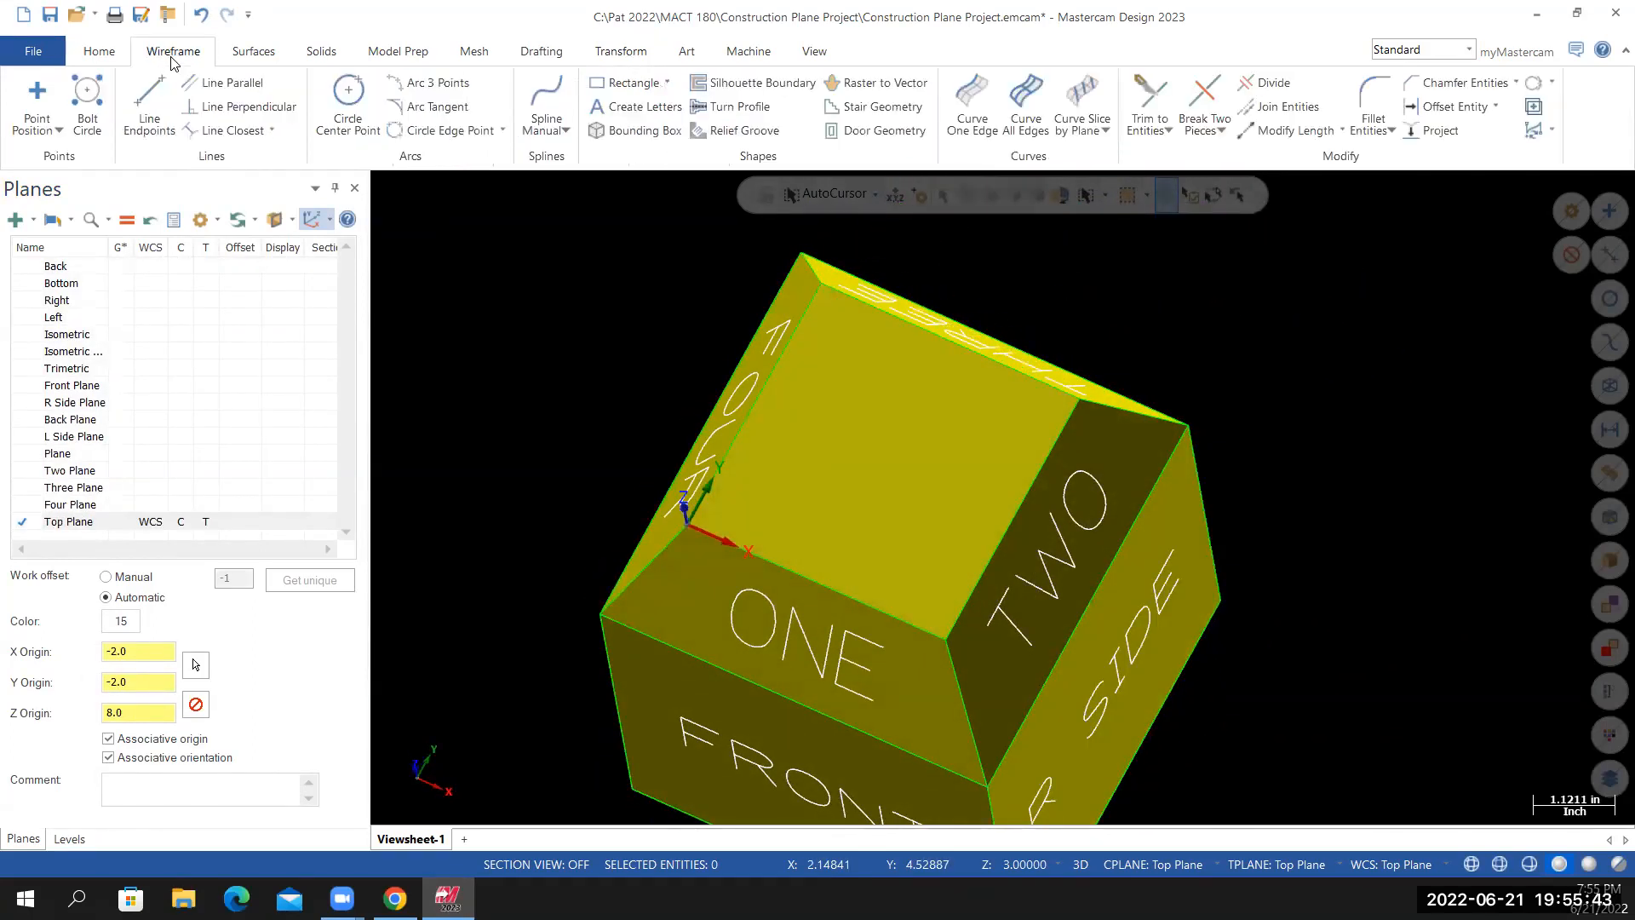
left_click(153, 104)
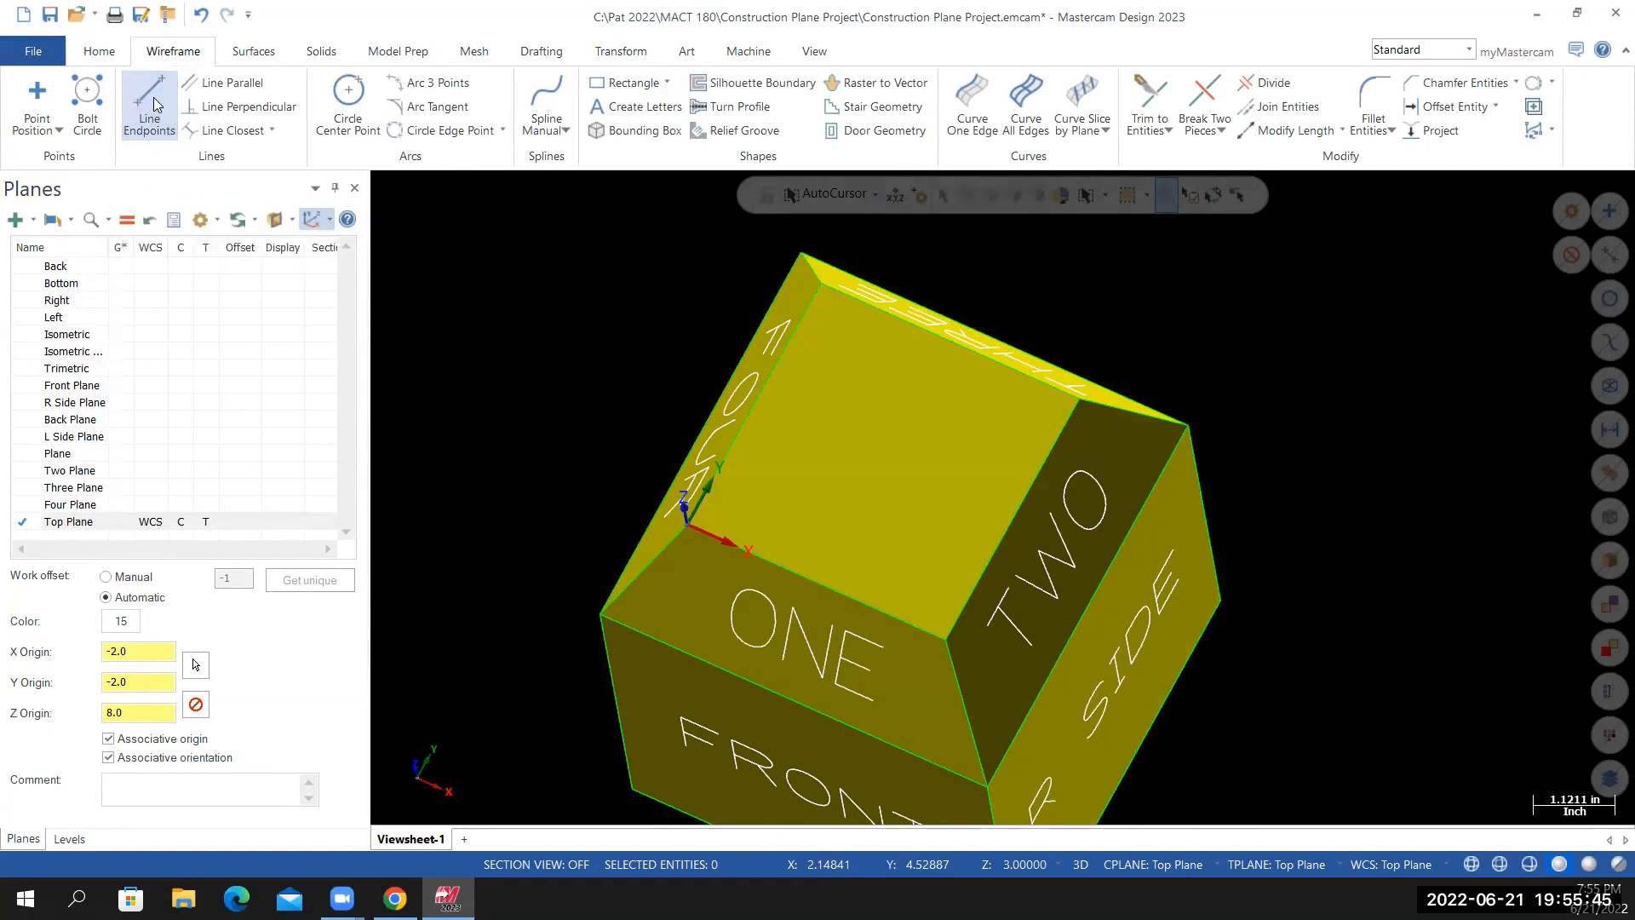
left_click(759, 405)
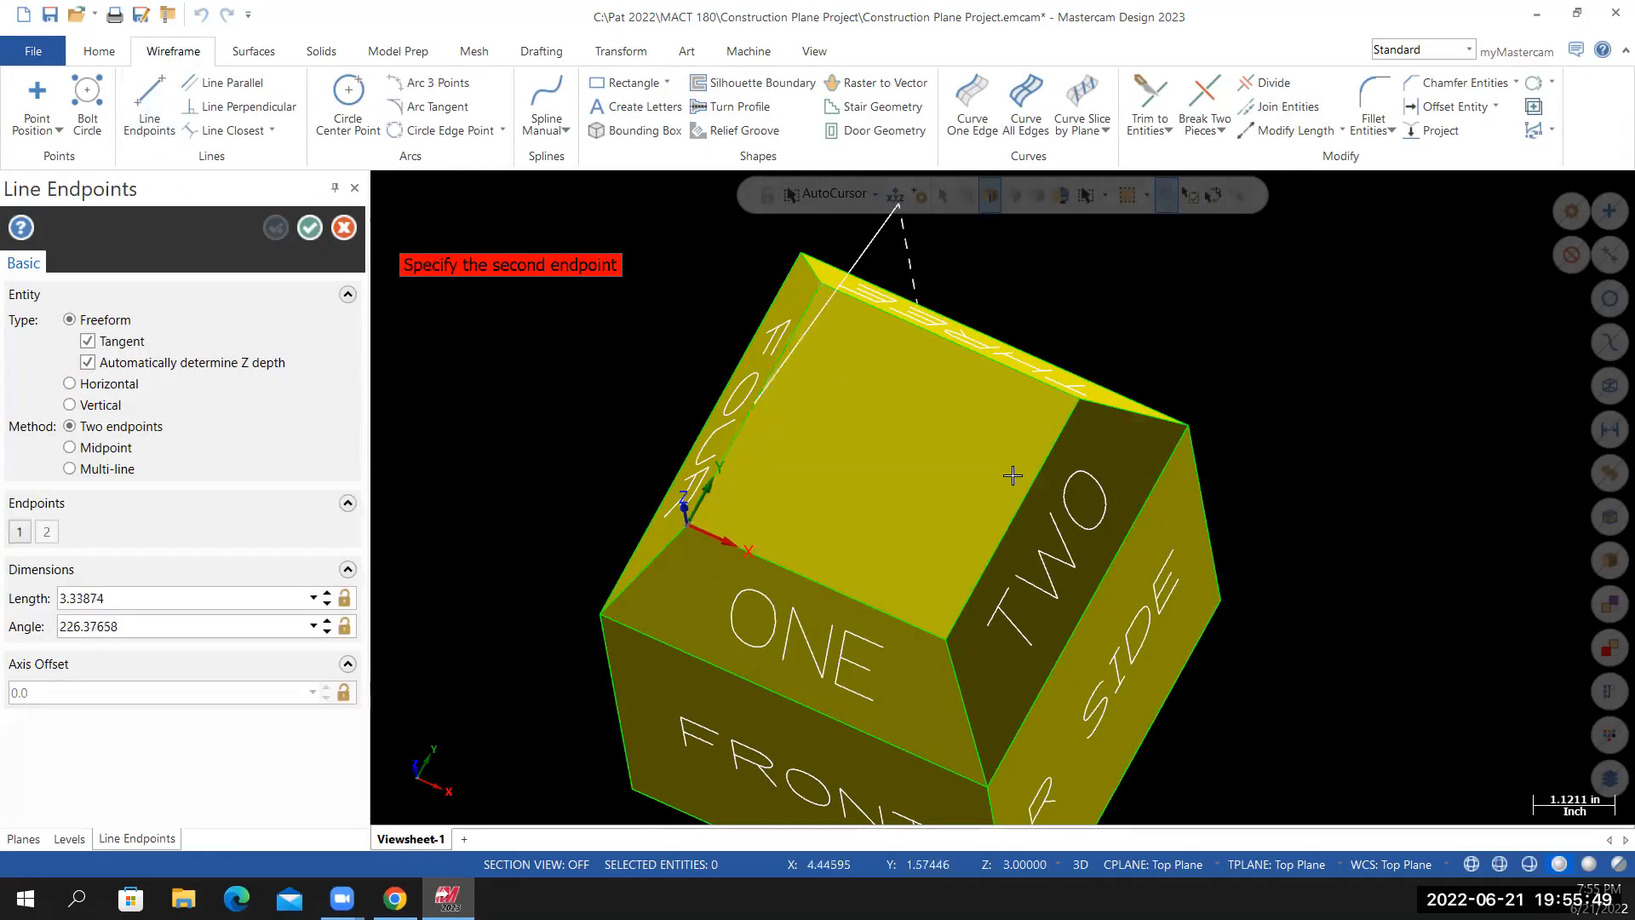
left_click(1012, 519)
middle_click_drag(595, 417, 583, 400)
left_click(308, 232)
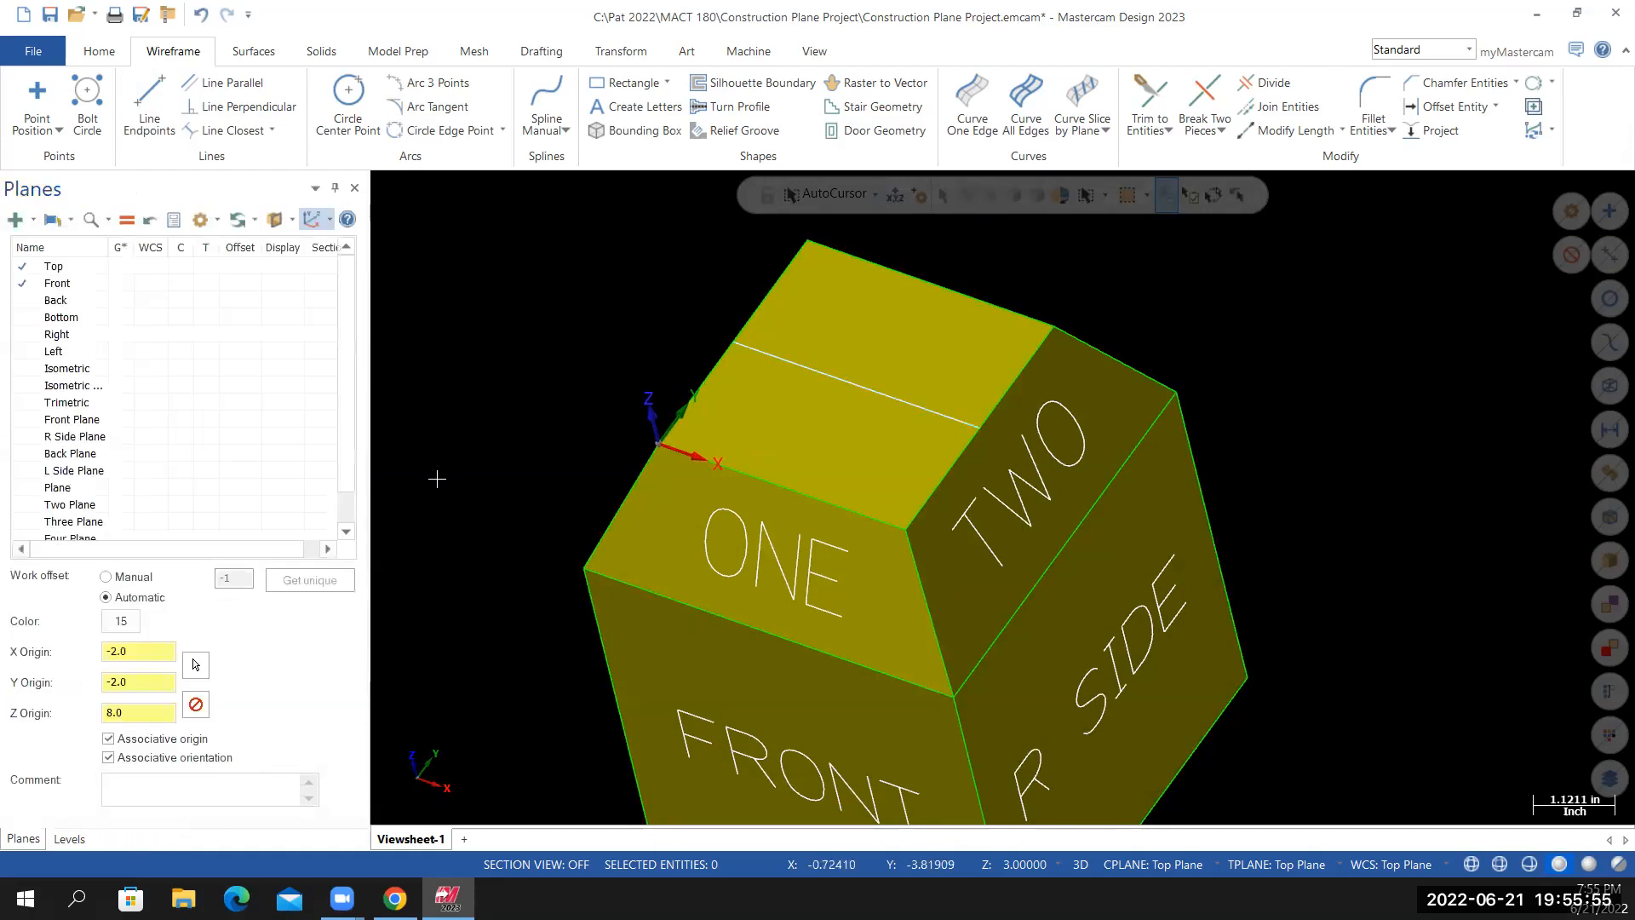
Create the letters TOP in Mastercam (Box) Font, height 1.0 and spacing 0.2, in the empty space beside the block
scroll(581, 477, "down", 2)
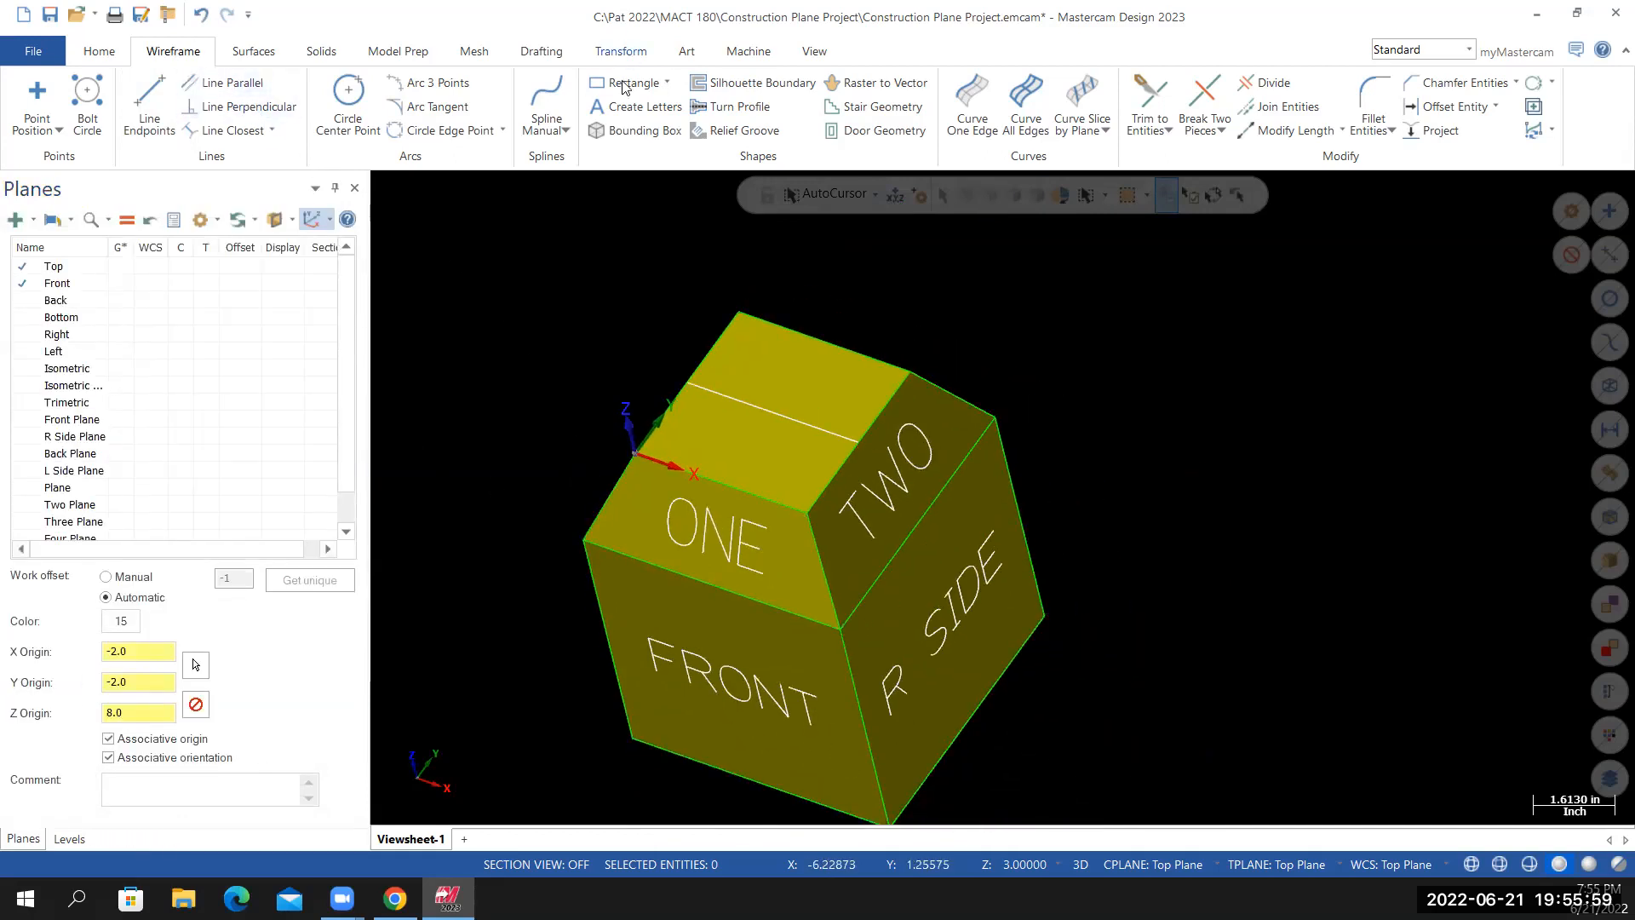
left_click(626, 108)
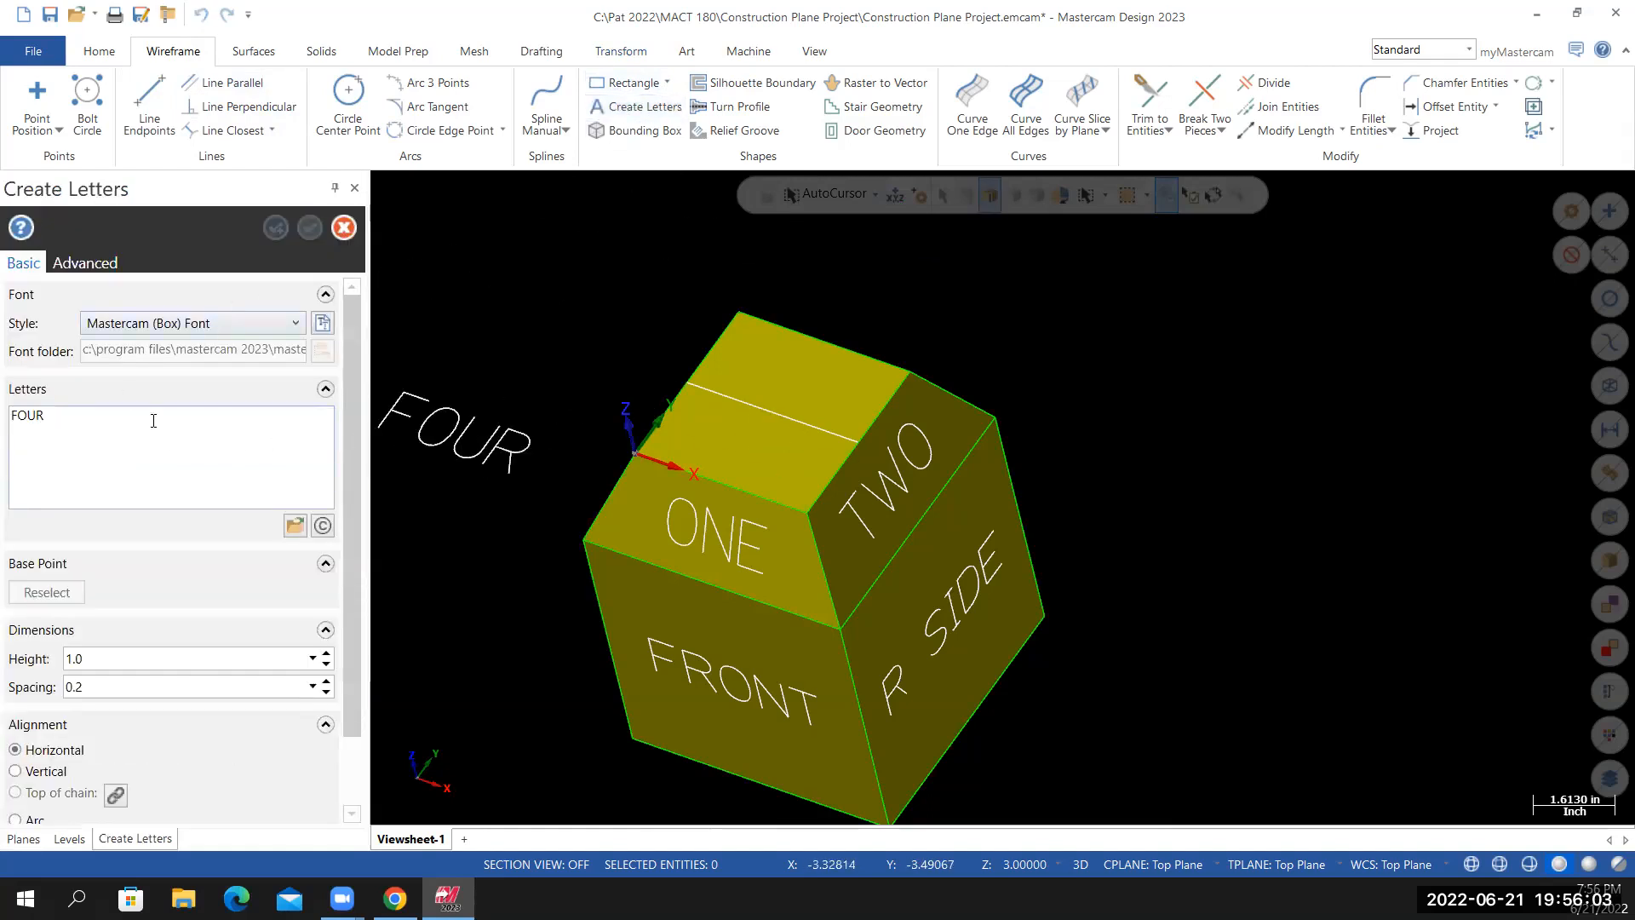
double_click(126, 416)
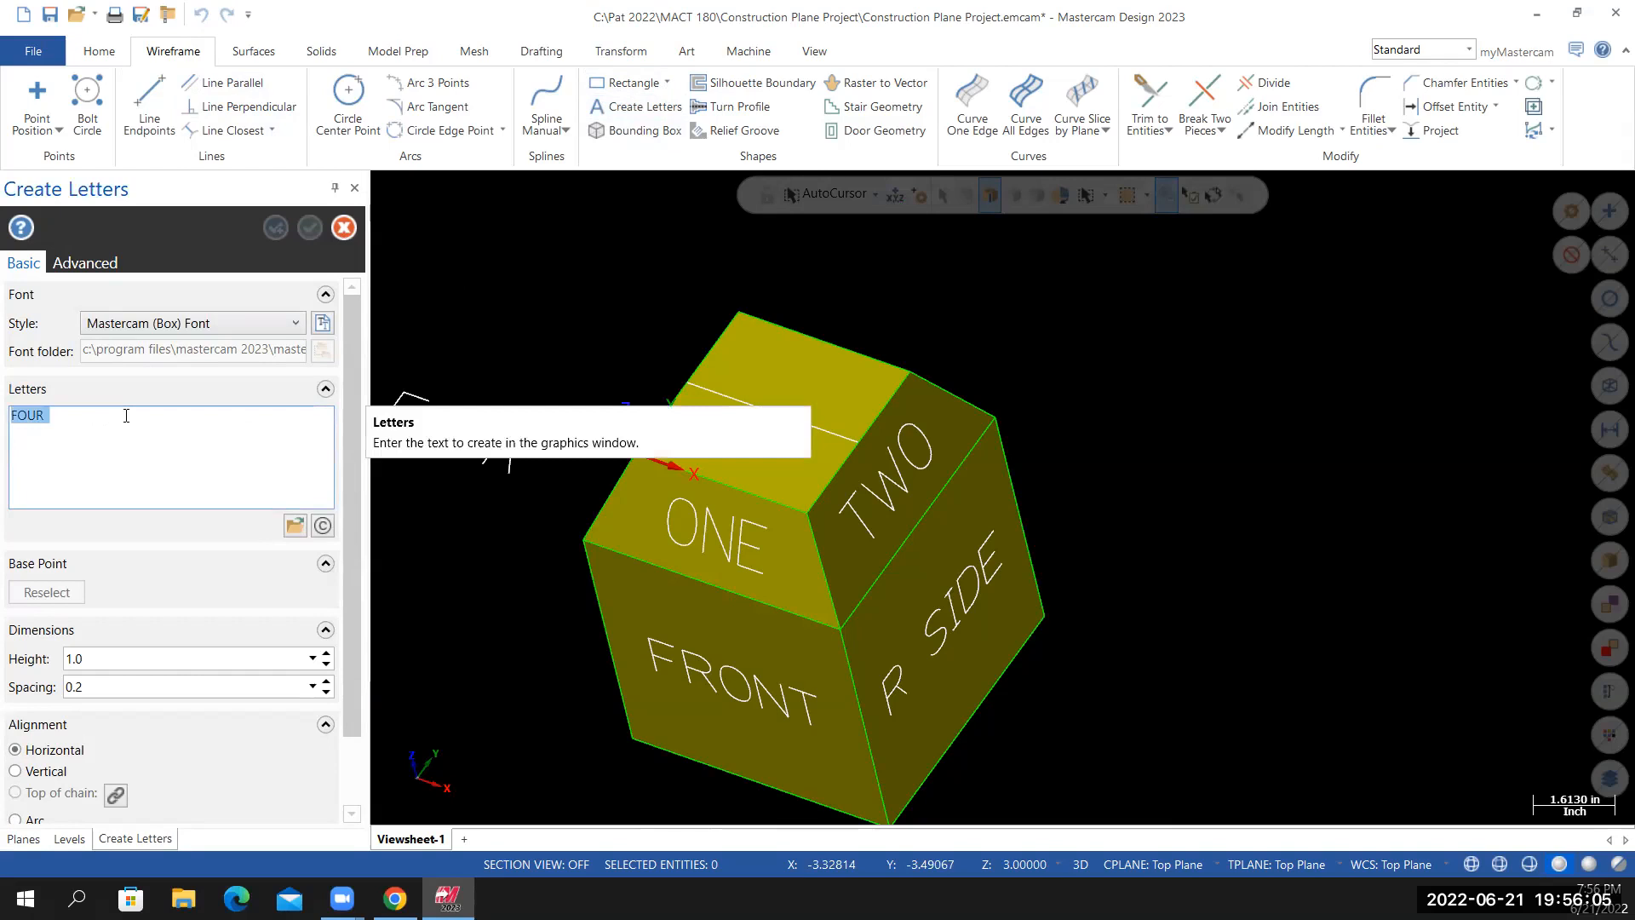
type("TOP")
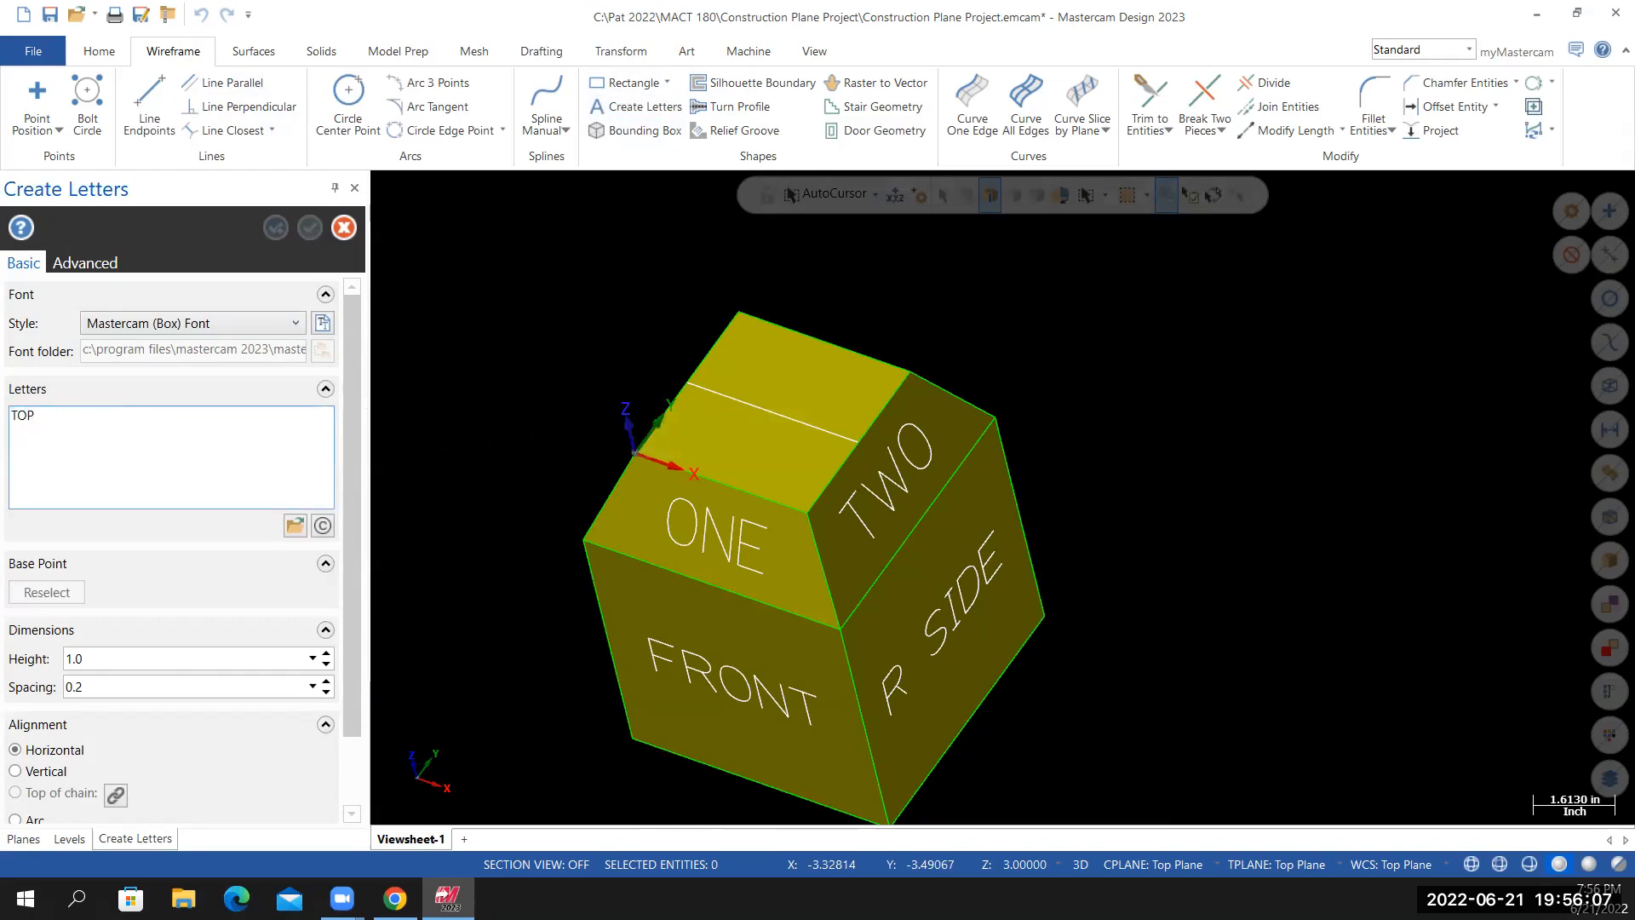
left_click(1097, 335)
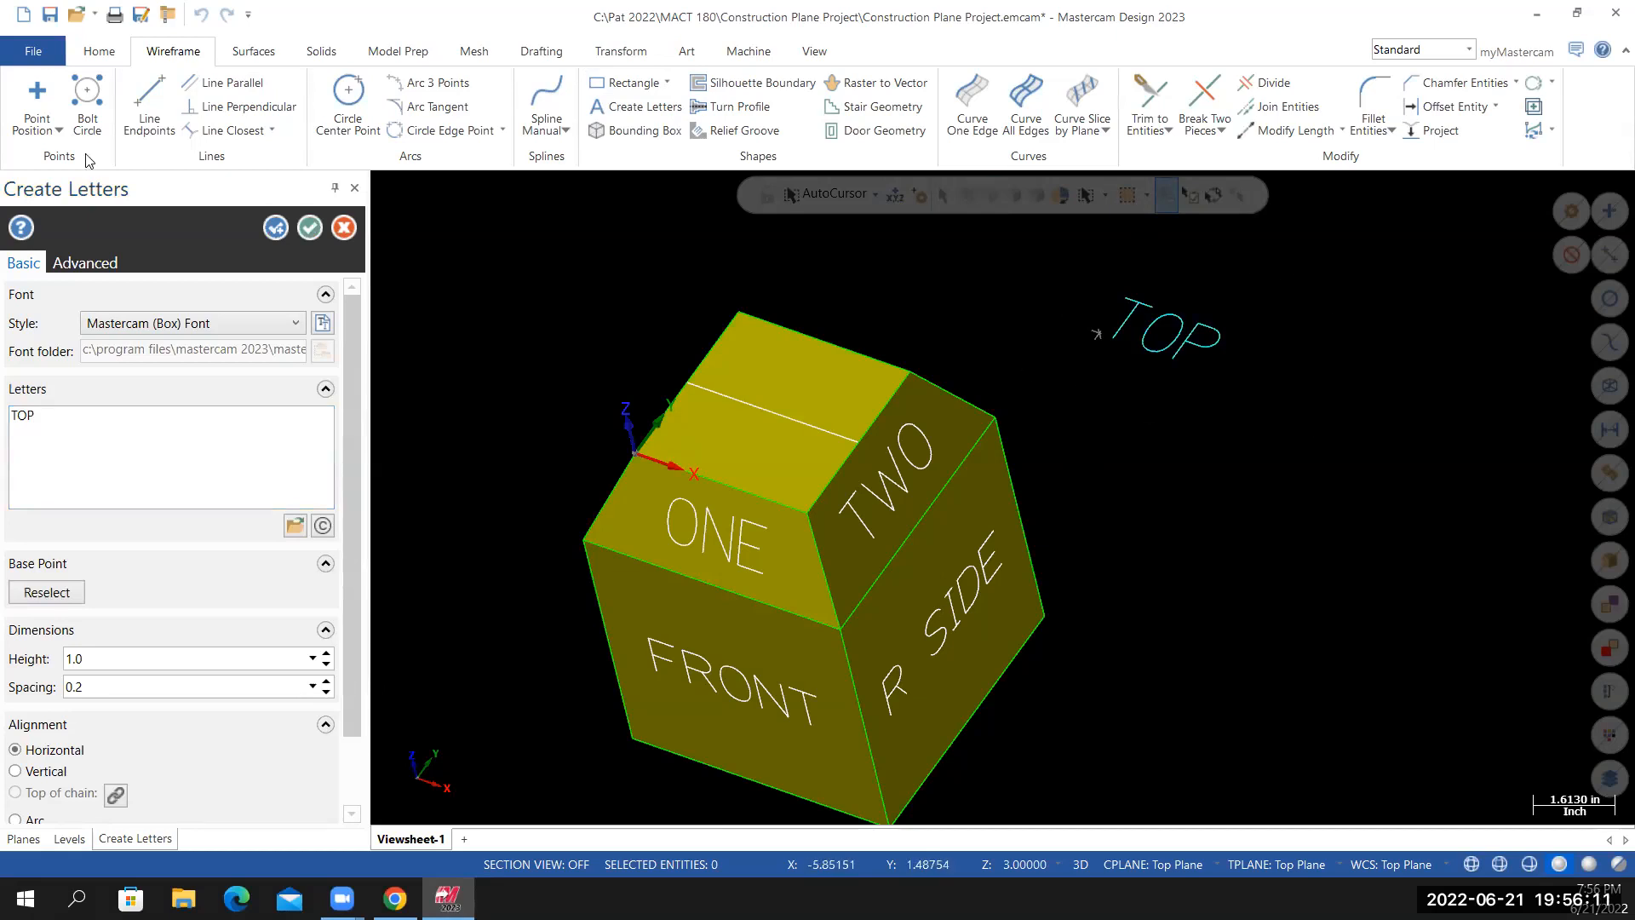
left_click(280, 227)
left_click(310, 226)
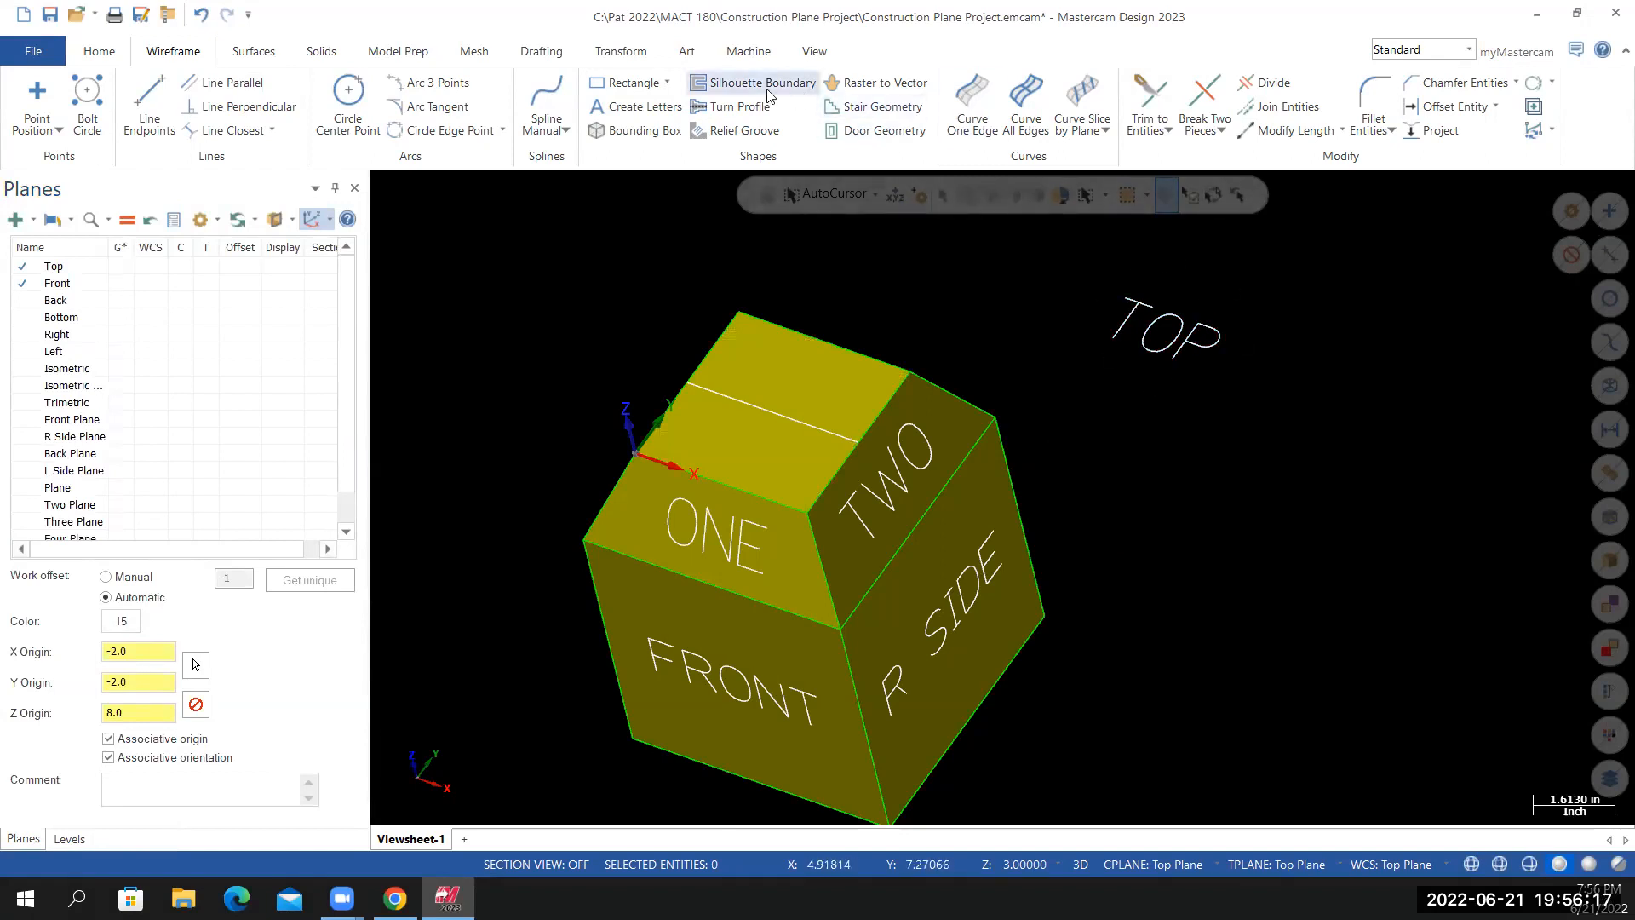
Start a Dynamic move of the TOP lettering with the gnomon origin at the centre of the O
left_click(621, 52)
left_click(34, 98)
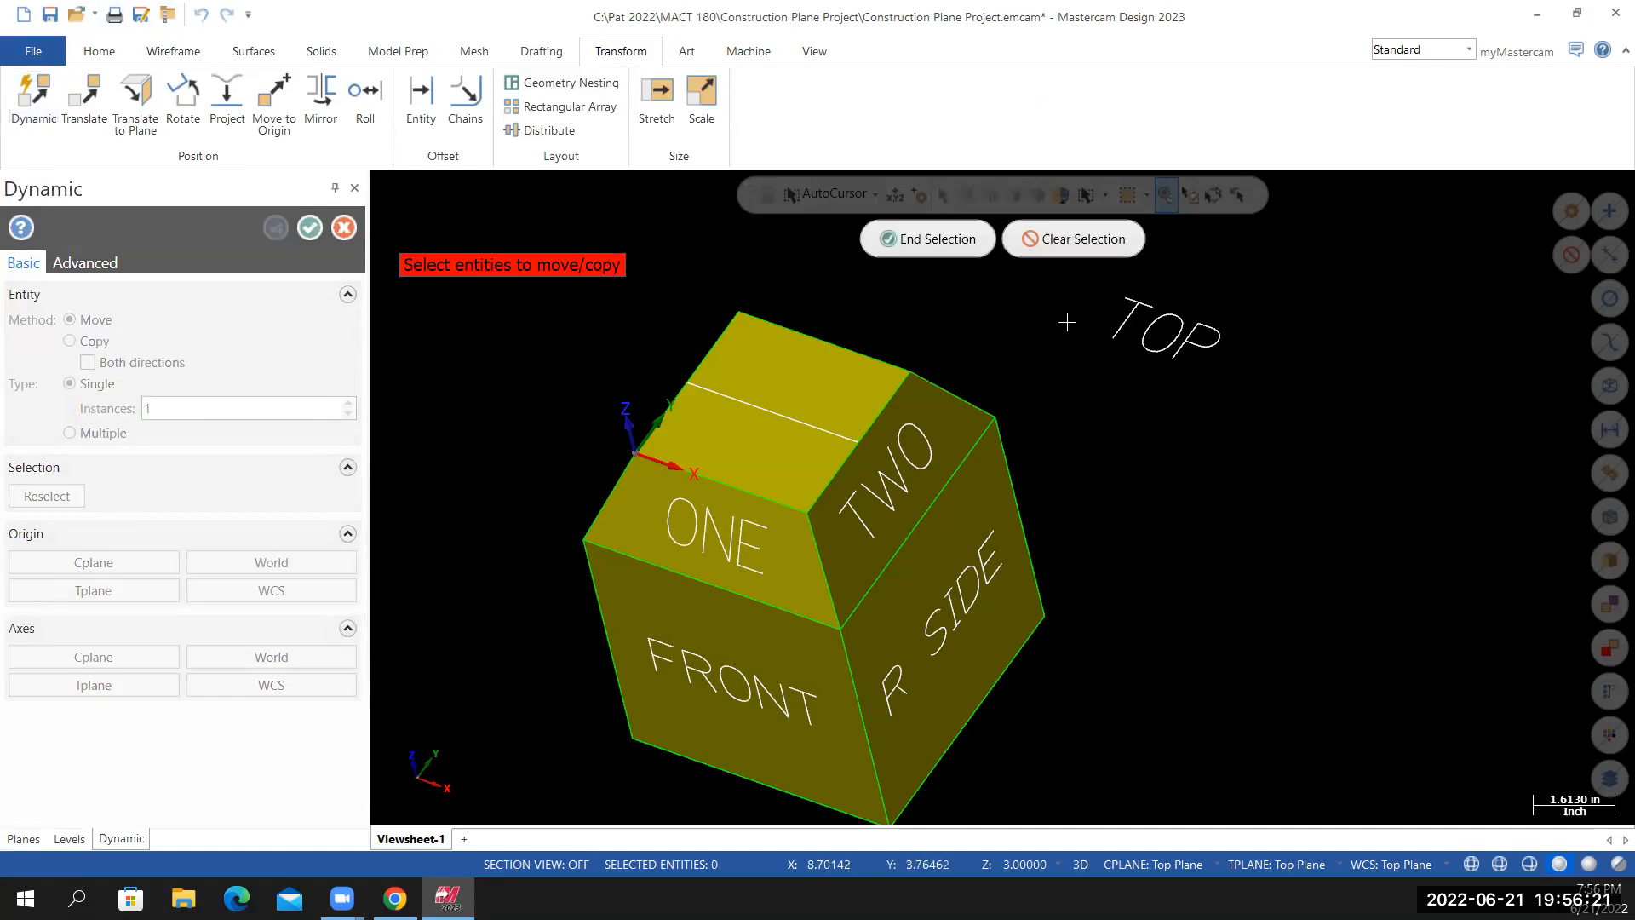
left_click_drag(1091, 413, 1226, 309)
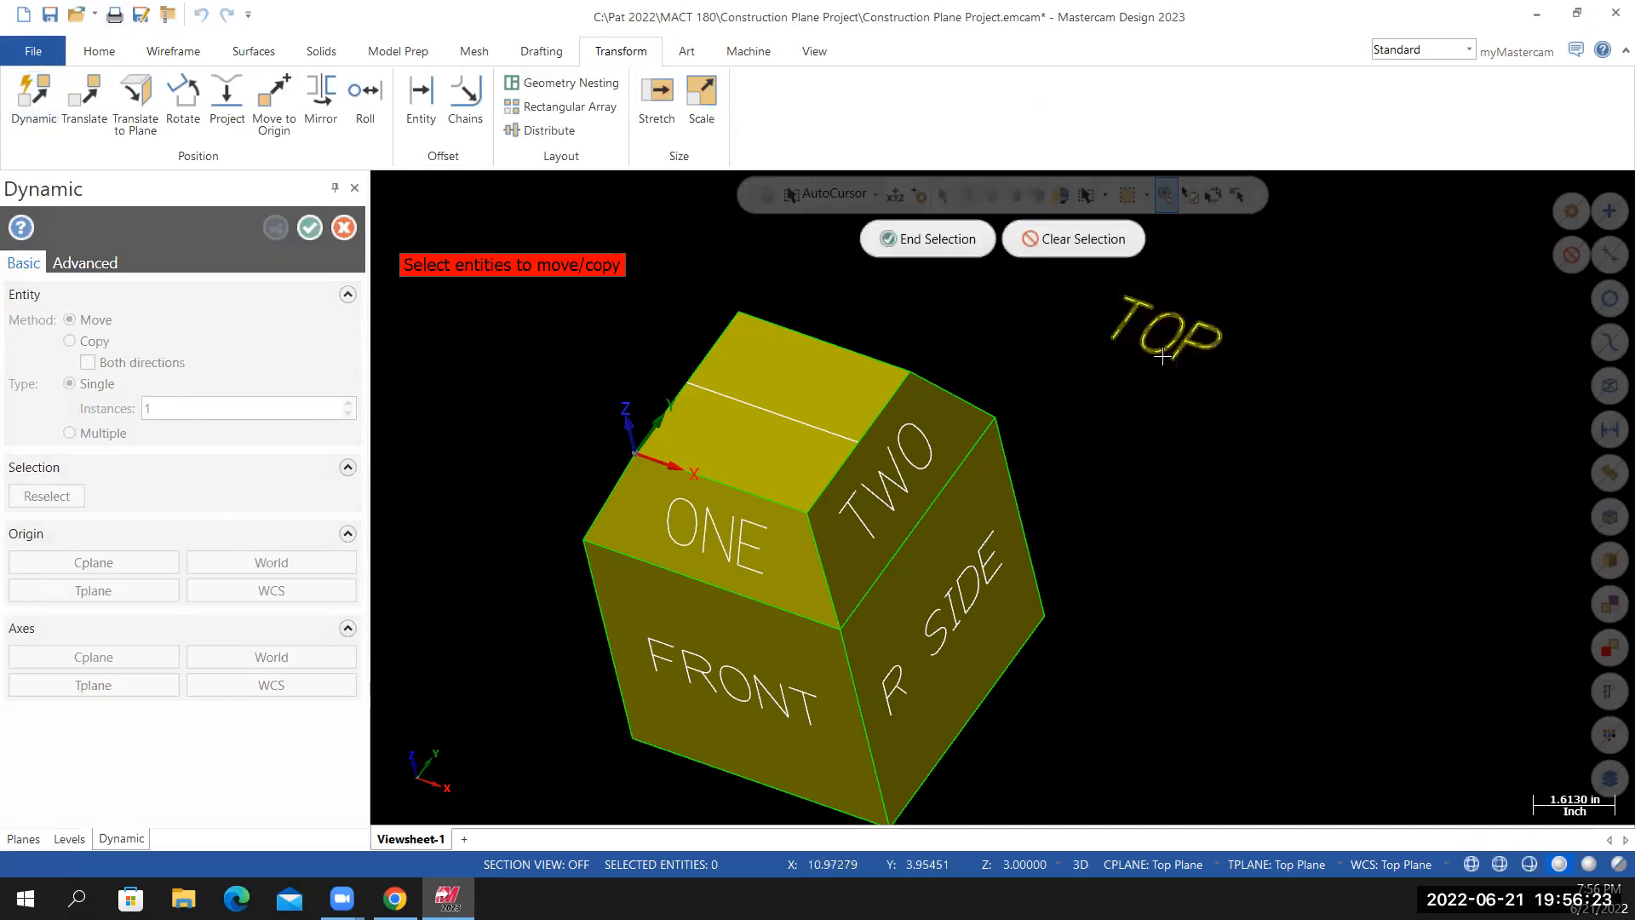
left_click(918, 239)
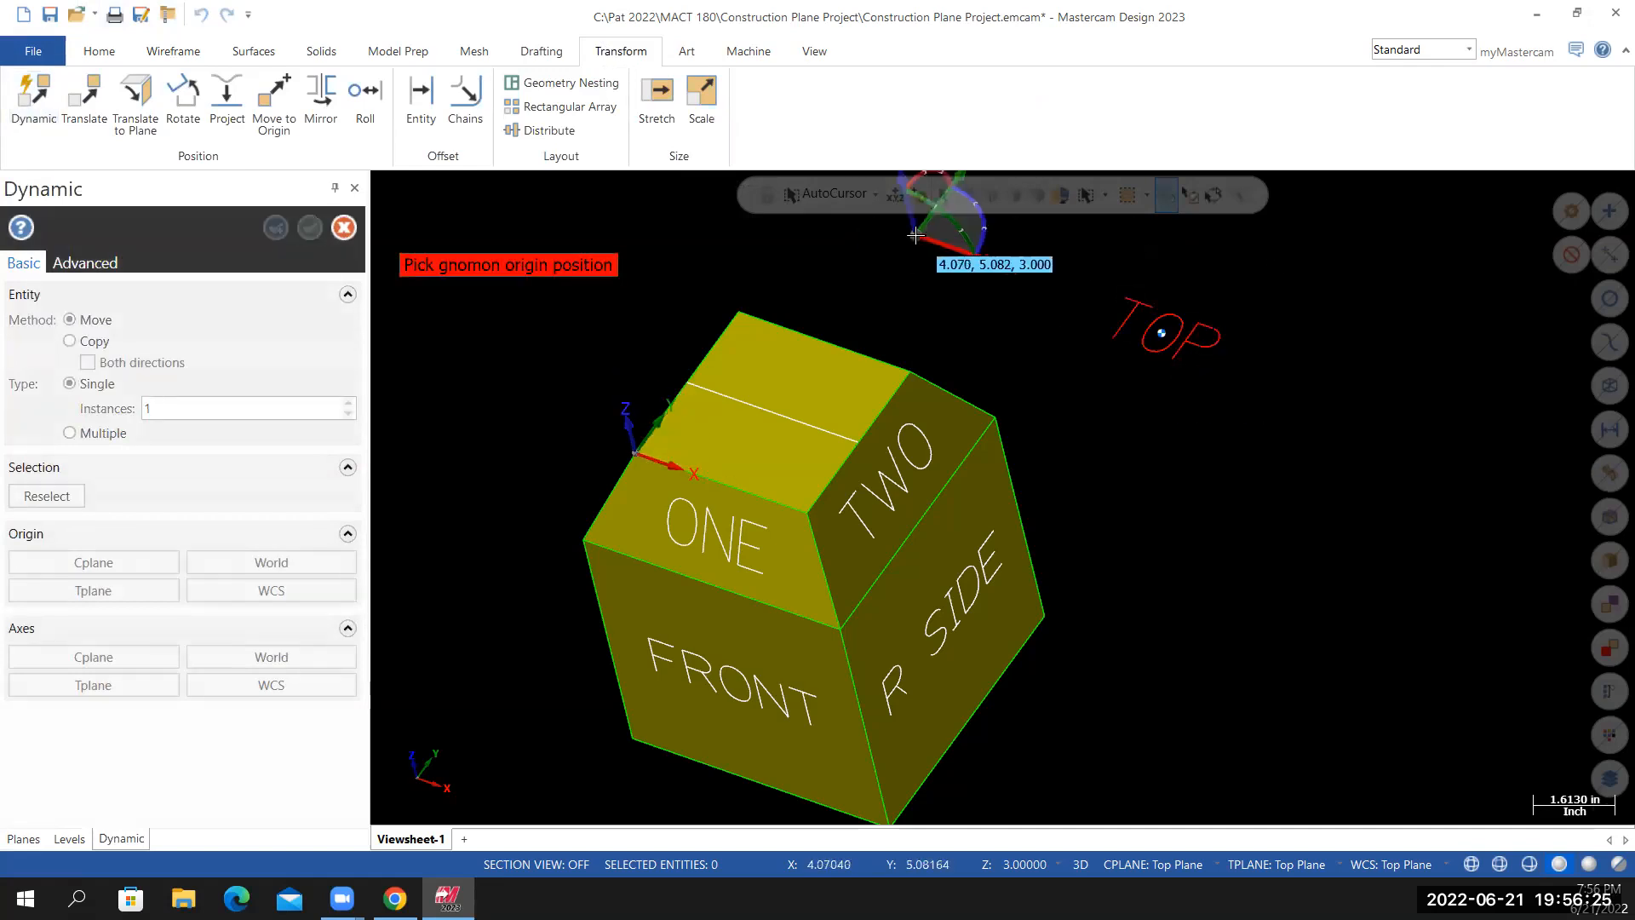
scroll(1065, 281, "up", 4)
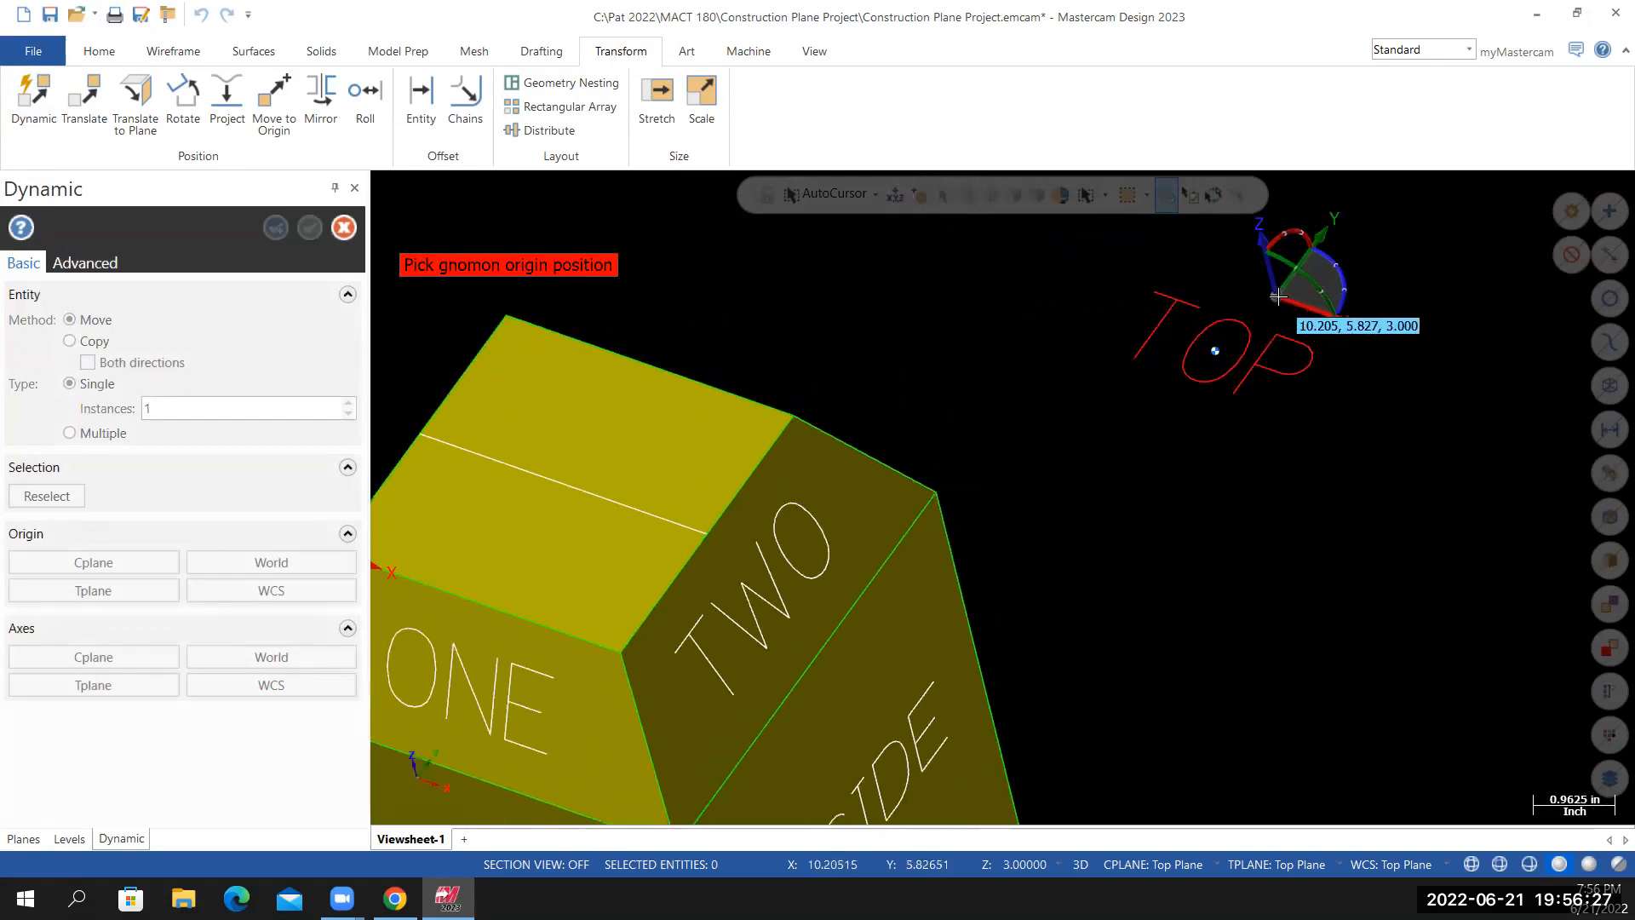
scroll(1278, 296, "up", 1)
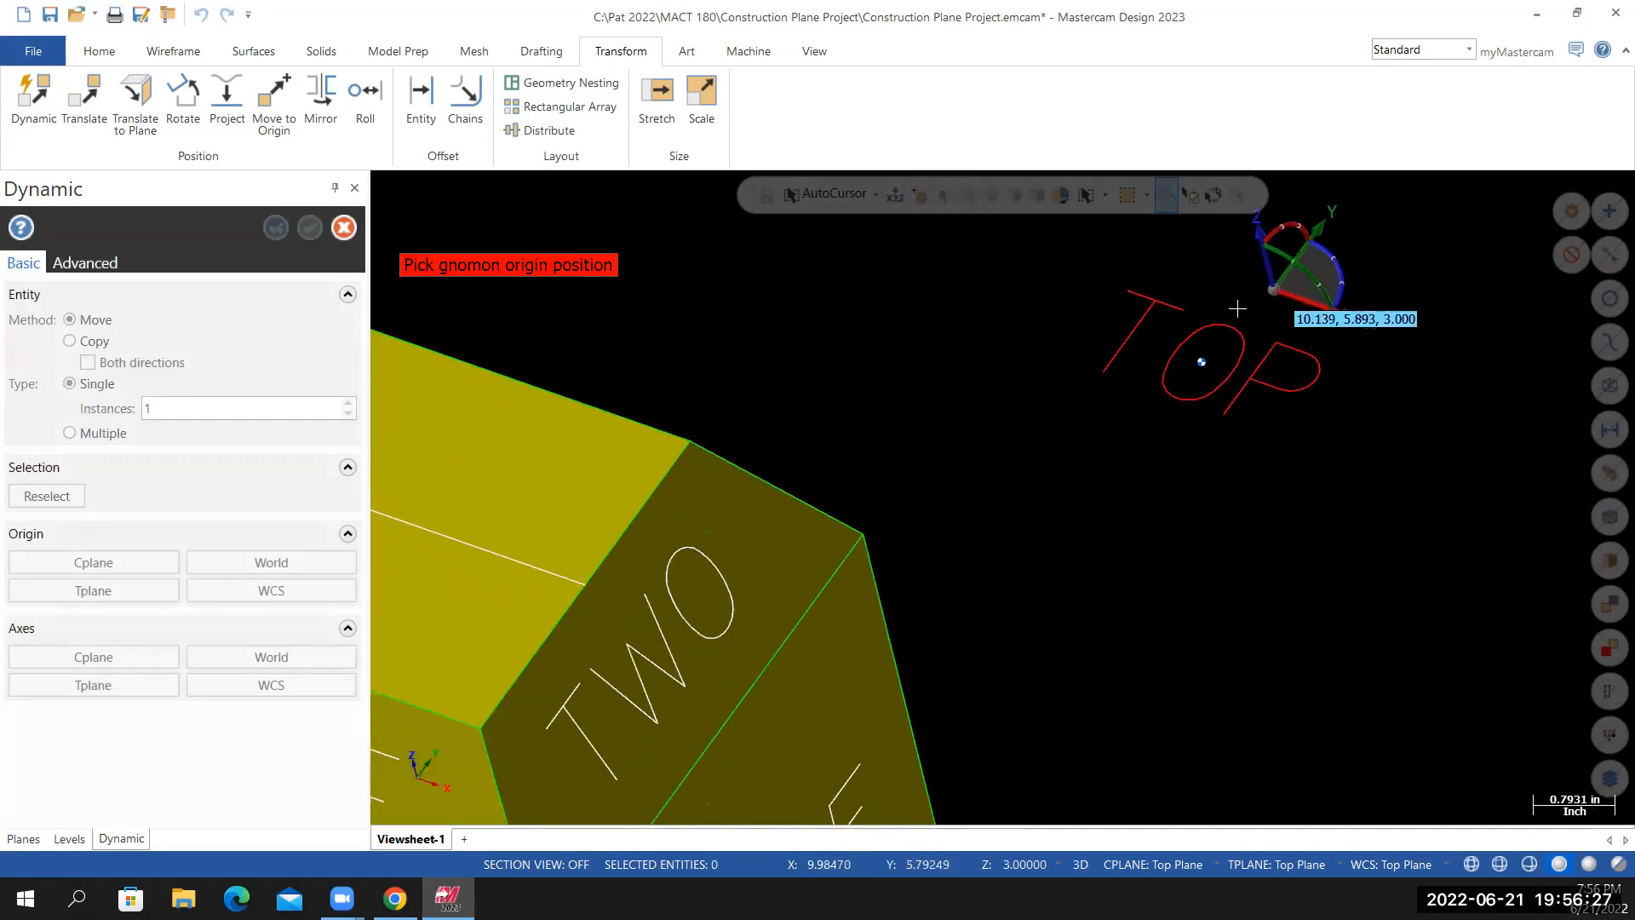
left_click(1204, 364)
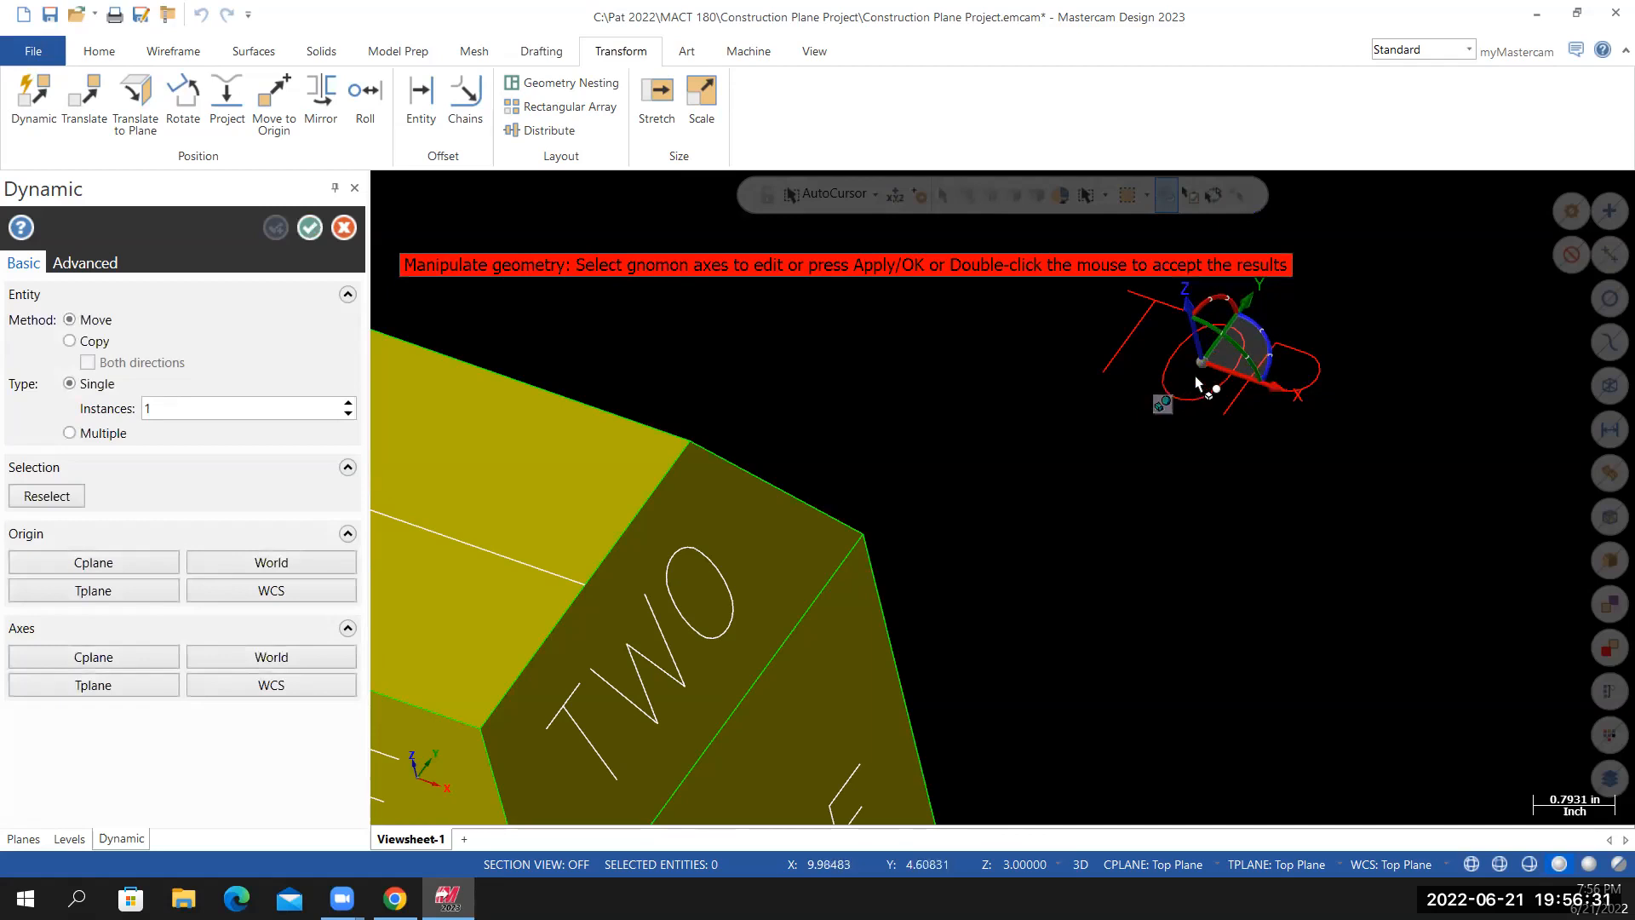
Move the TOP lettering to the midpoint of the construction line on the uppermost face
left_click(1203, 372)
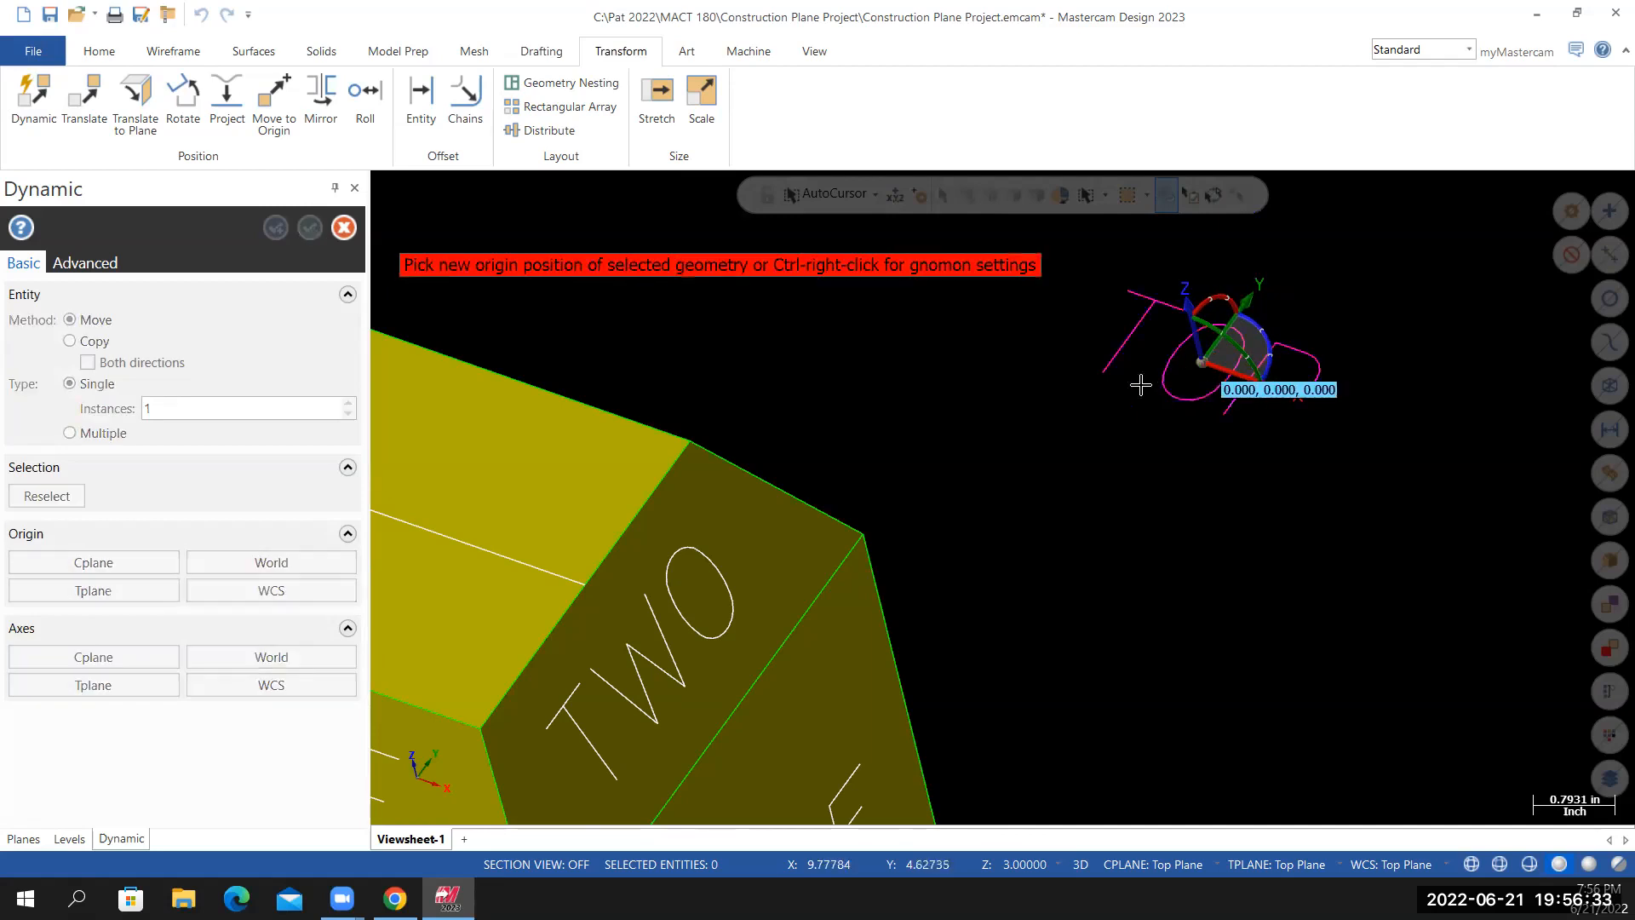
scroll(979, 408, "down", 2)
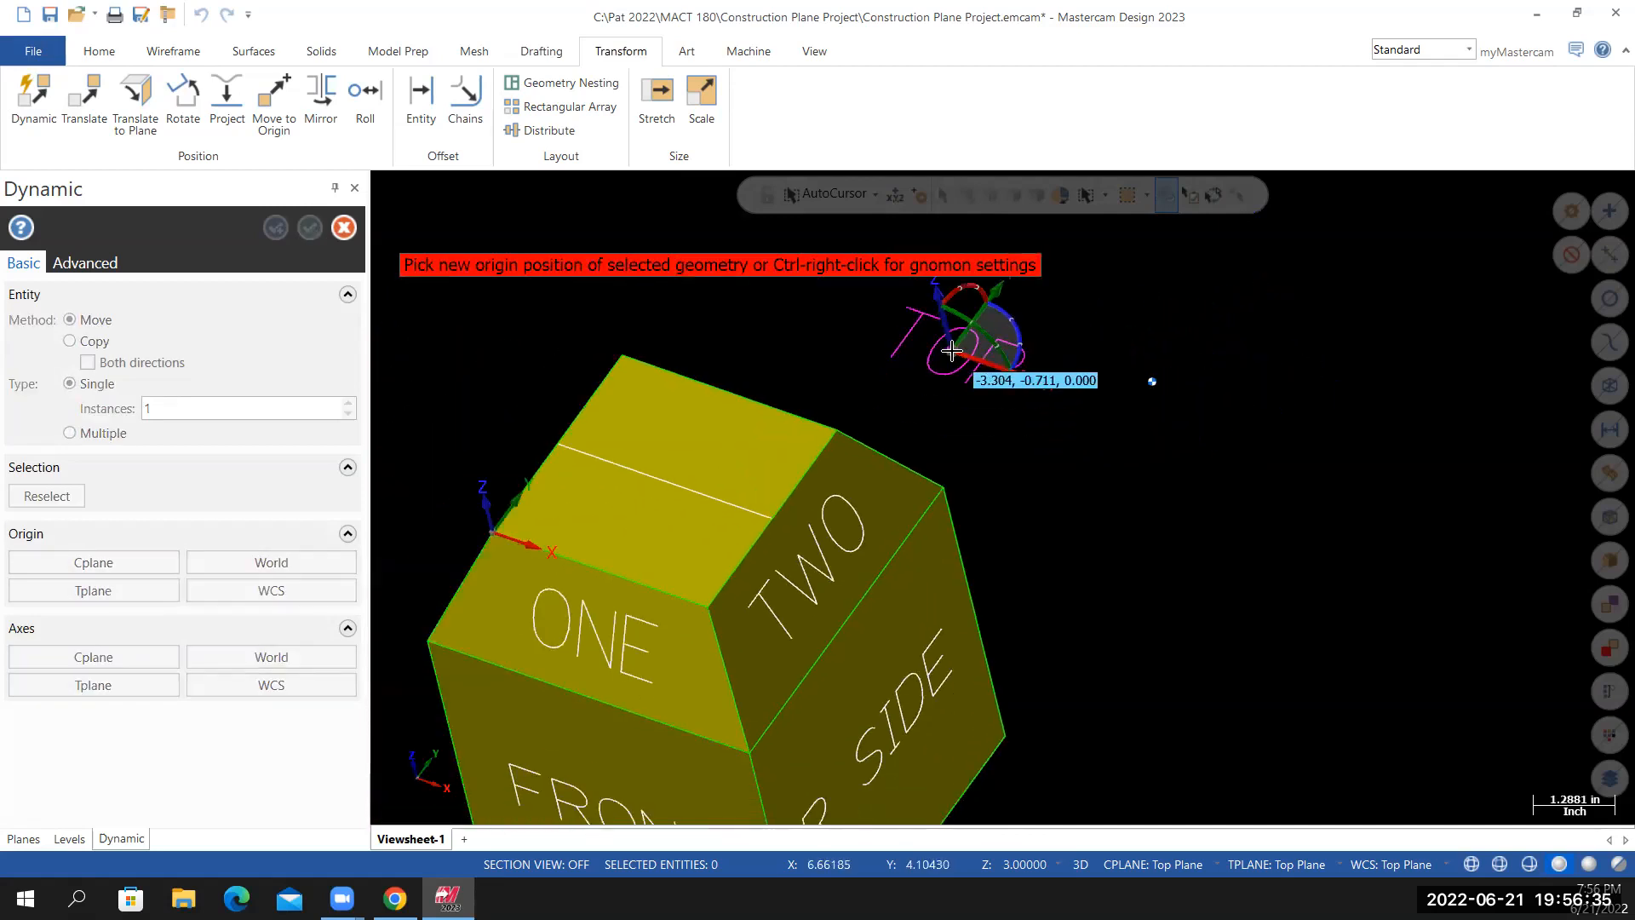
scroll(946, 362, "down", 1)
scroll(948, 363, "down", 1)
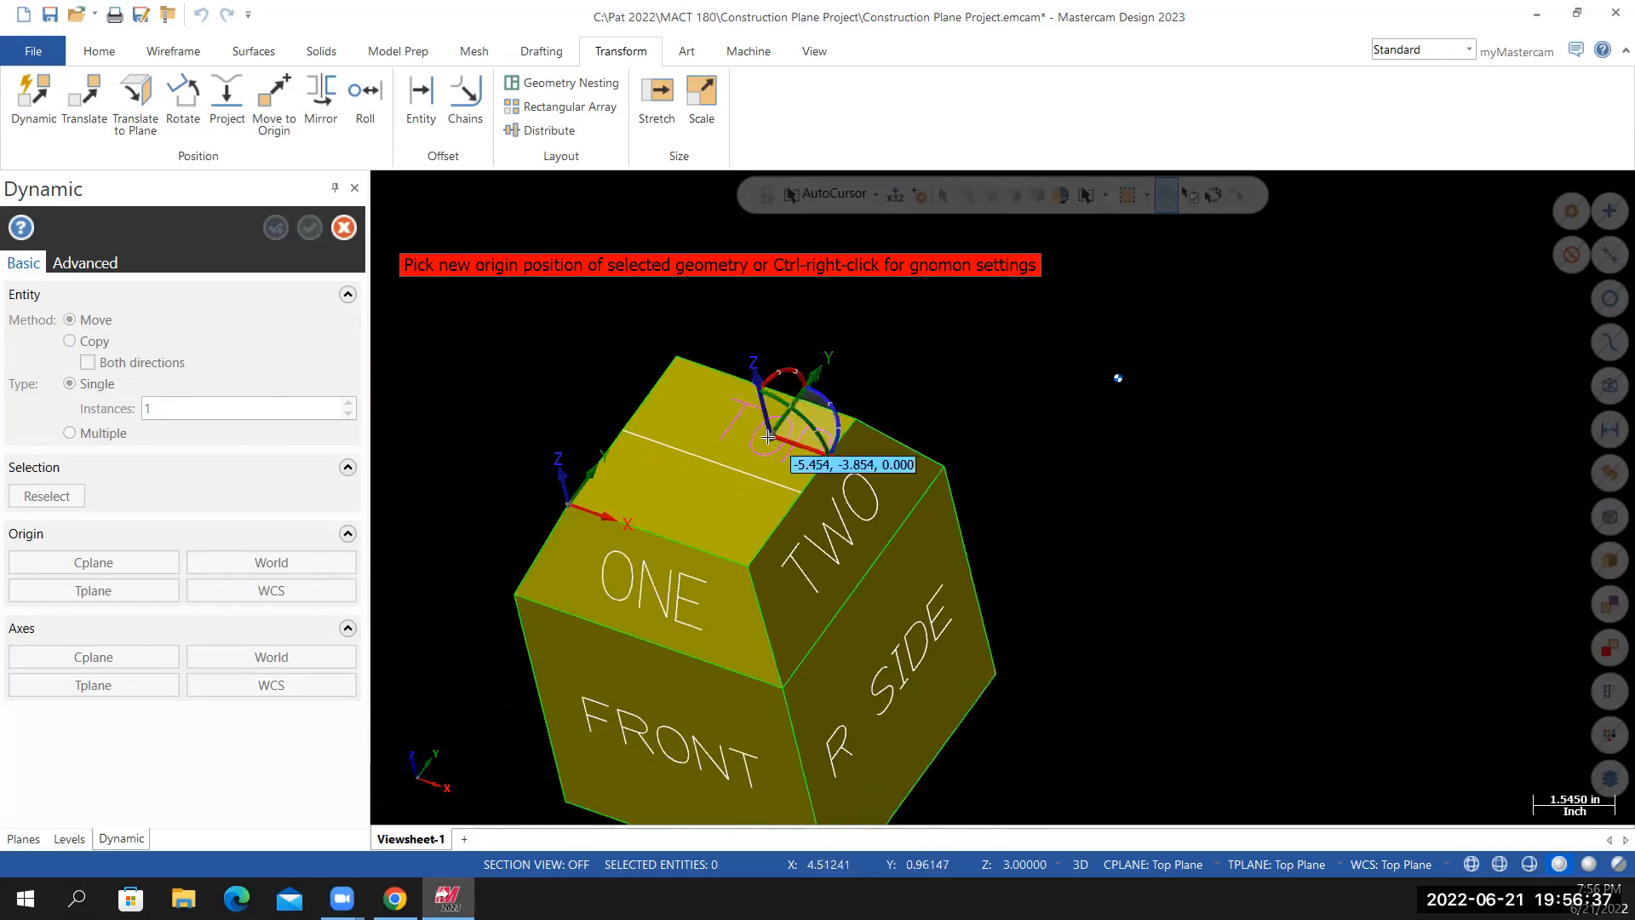
scroll(705, 457, "up", 3)
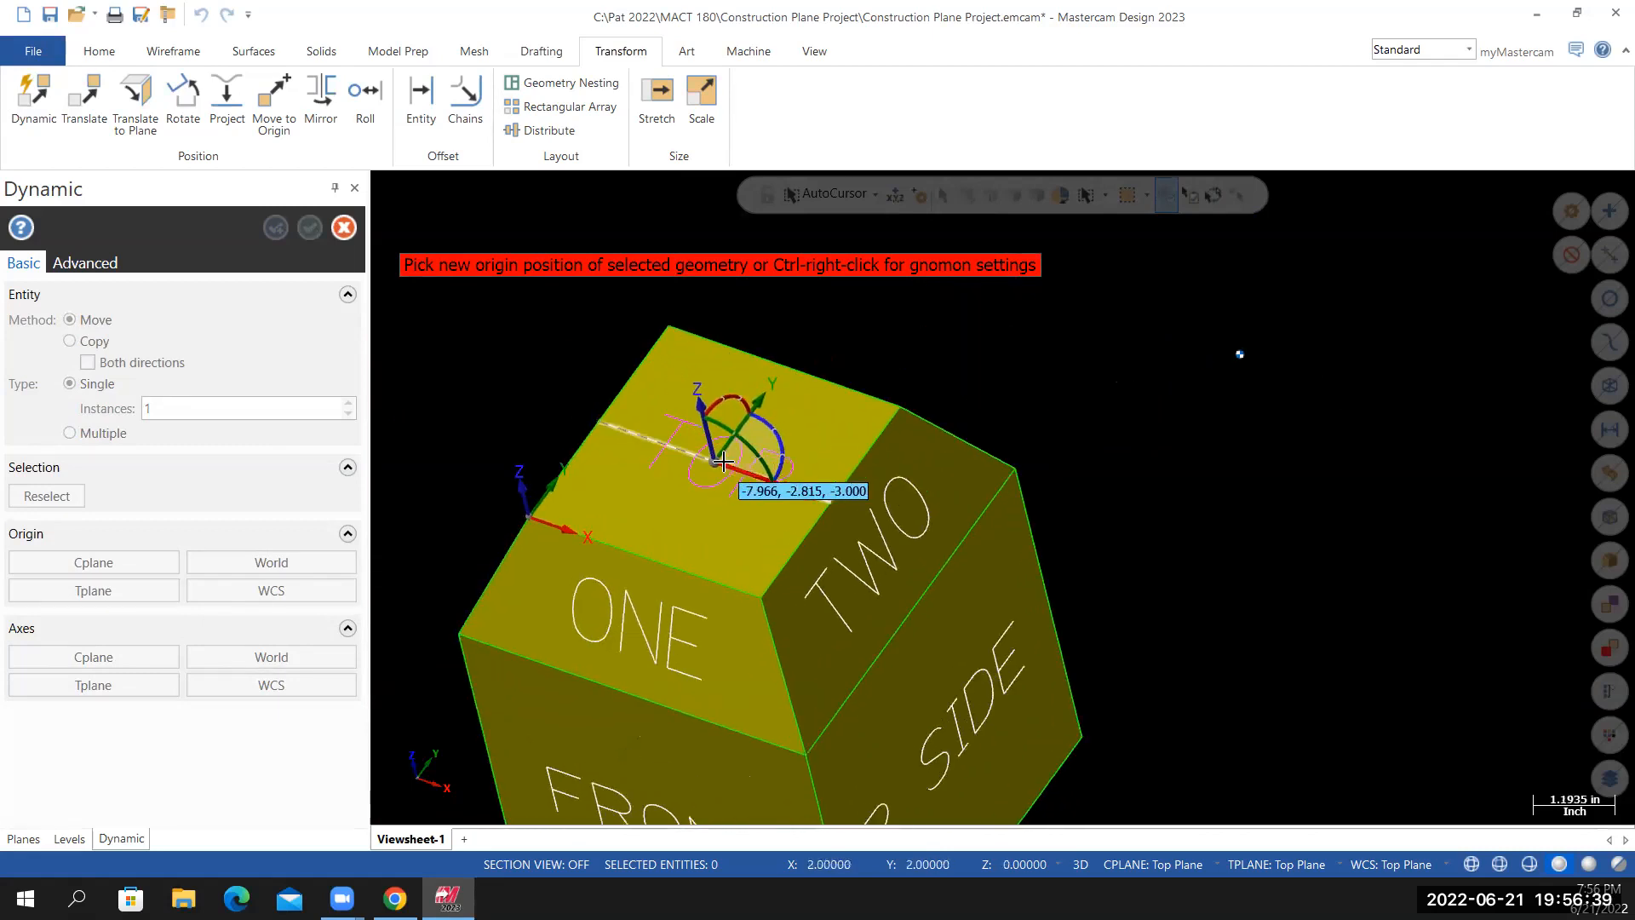
left_click(712, 462)
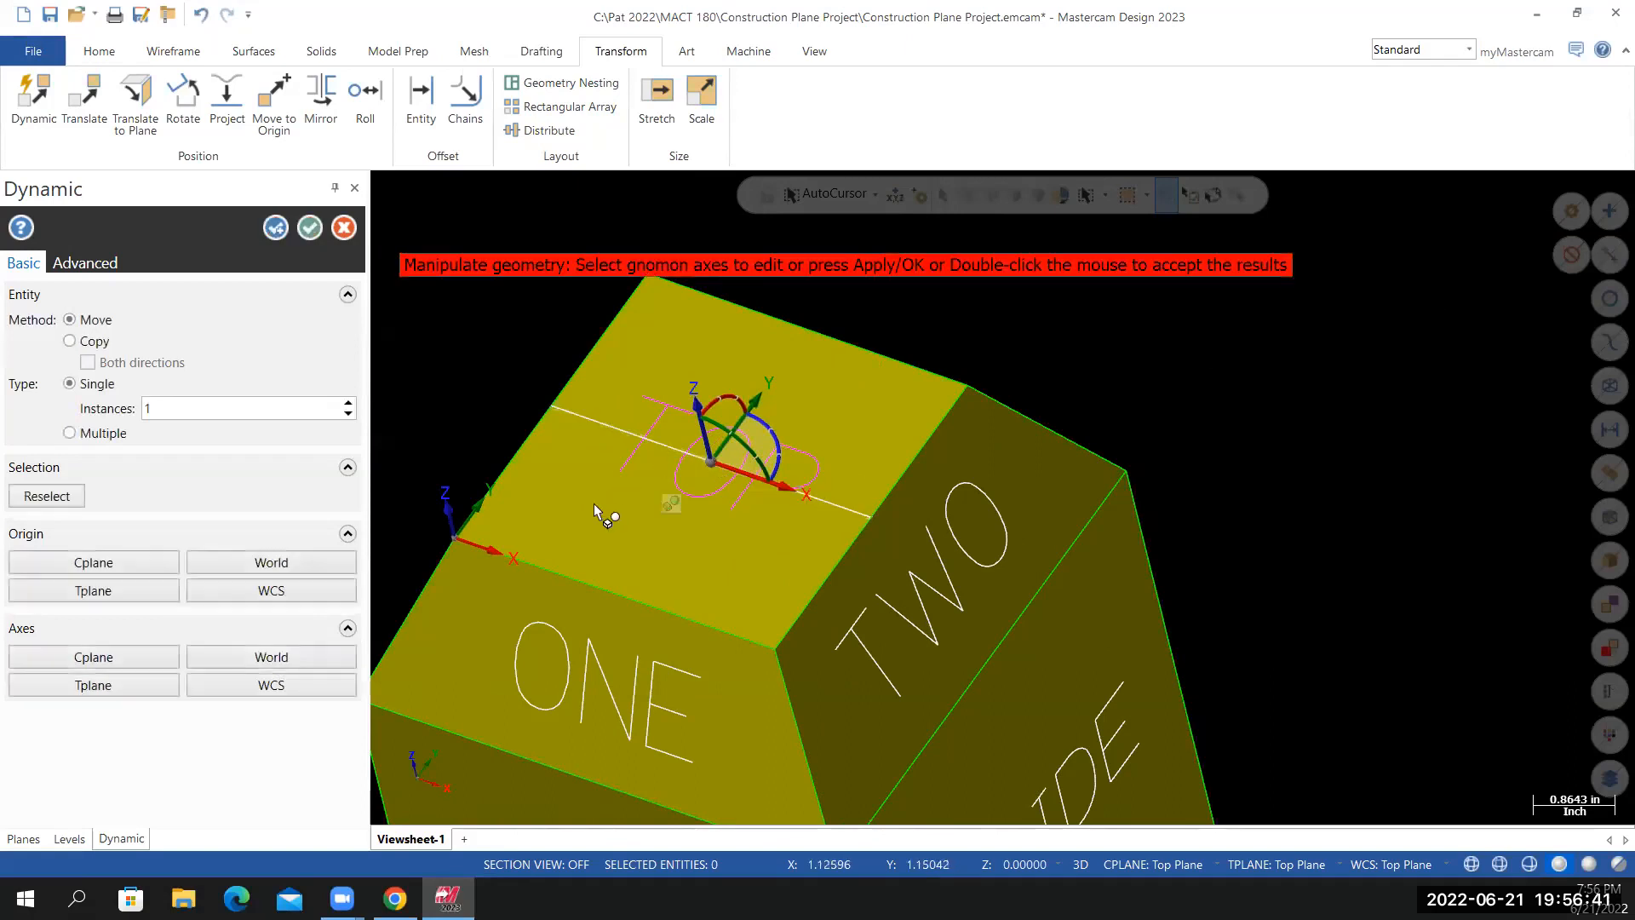
left_click(311, 229)
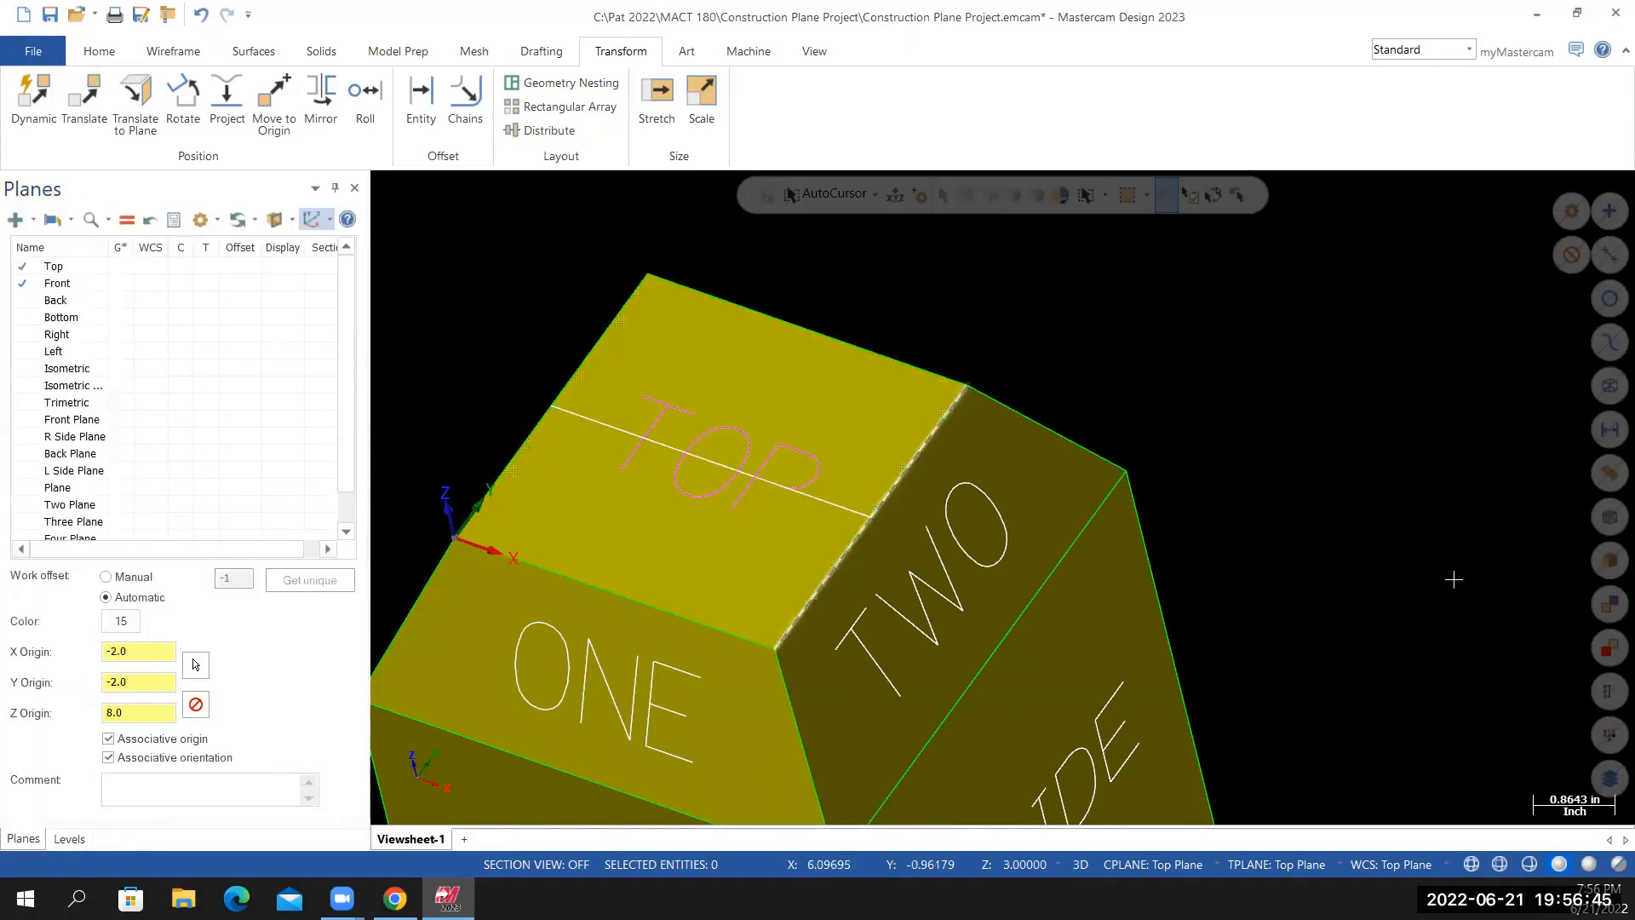
Delete the construction line across the uppermost face and clear the transform colours from the TOP lettering
left_click(849, 509)
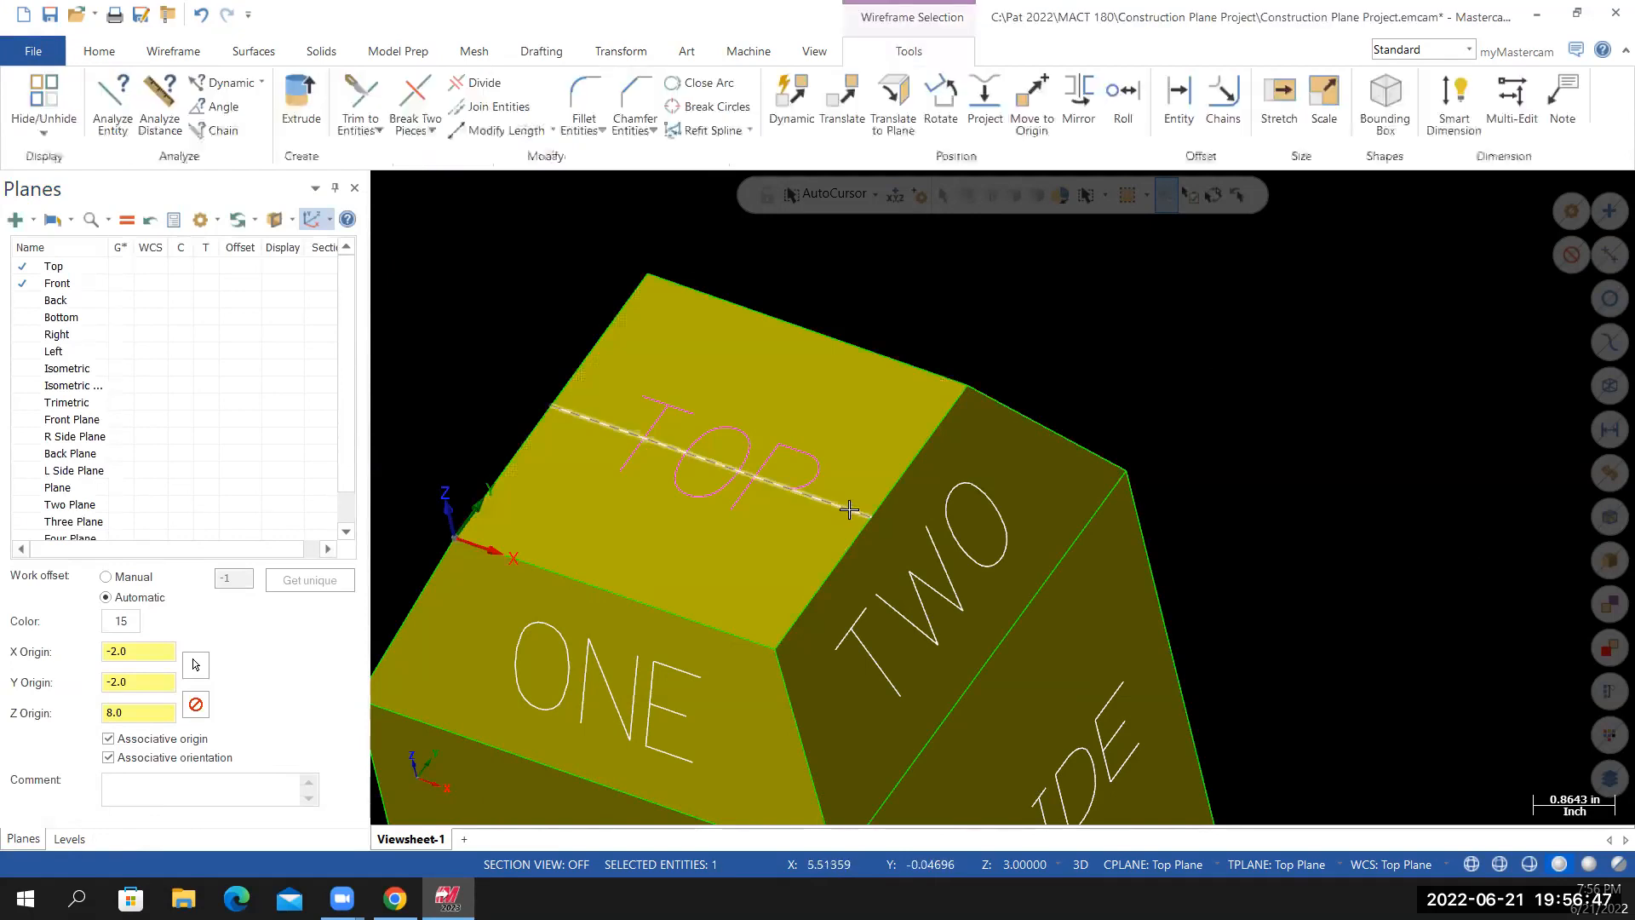
key("Delete")
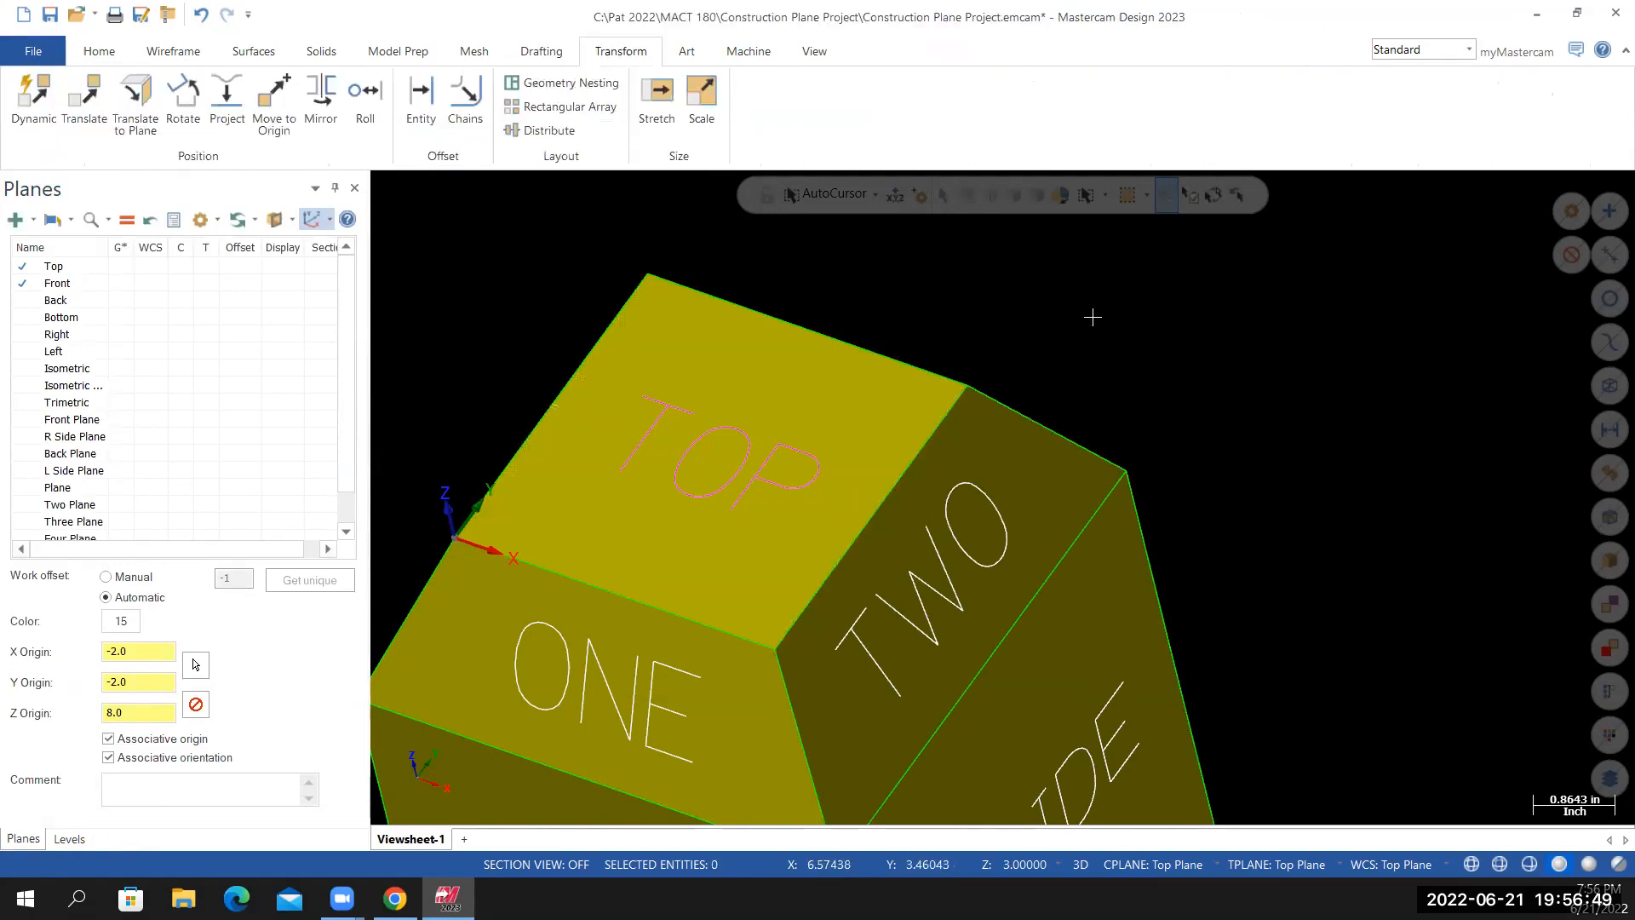
right_click(1137, 283)
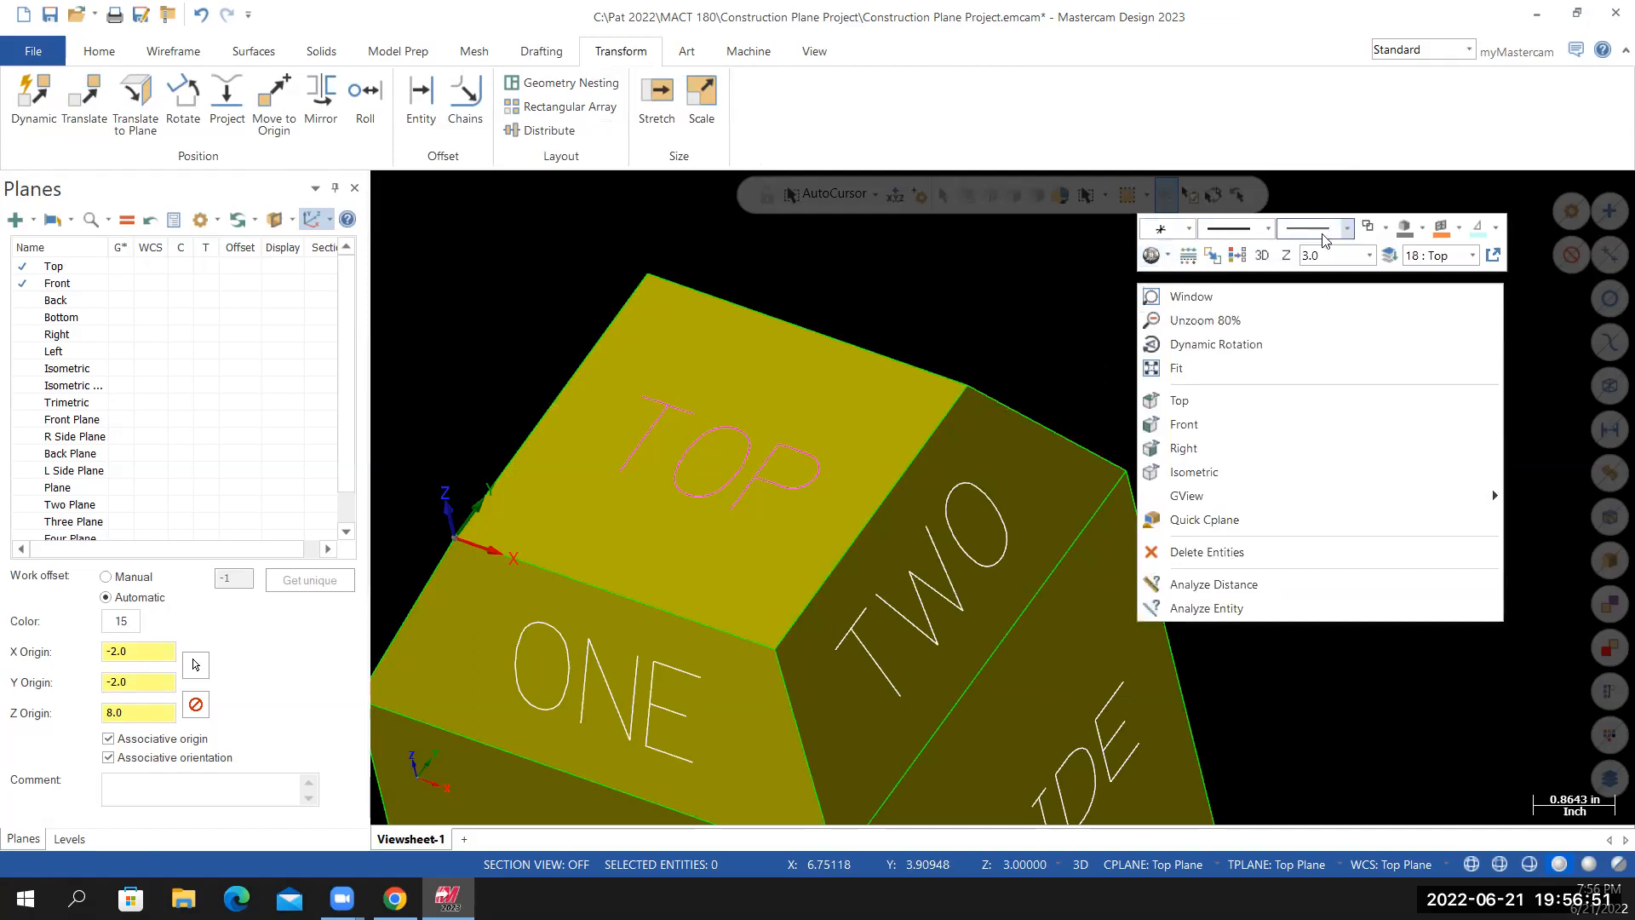
left_click(1244, 261)
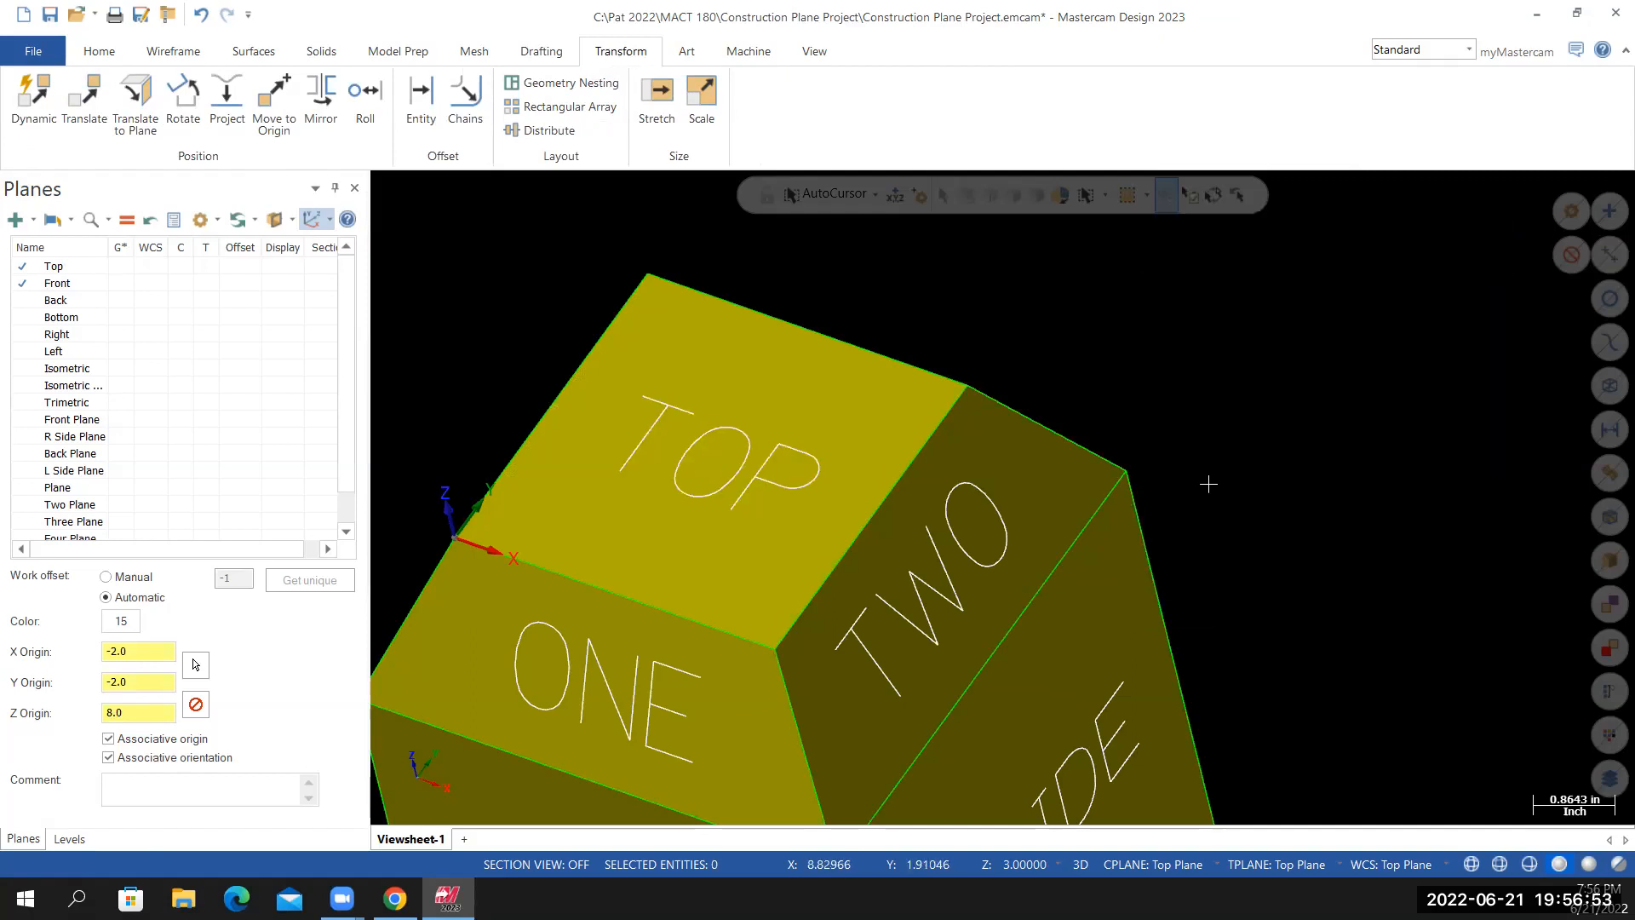
Make level 19, Bottom, the active level
scroll(1208, 484, "down", 2)
middle_click_drag(1247, 508, 1192, 484)
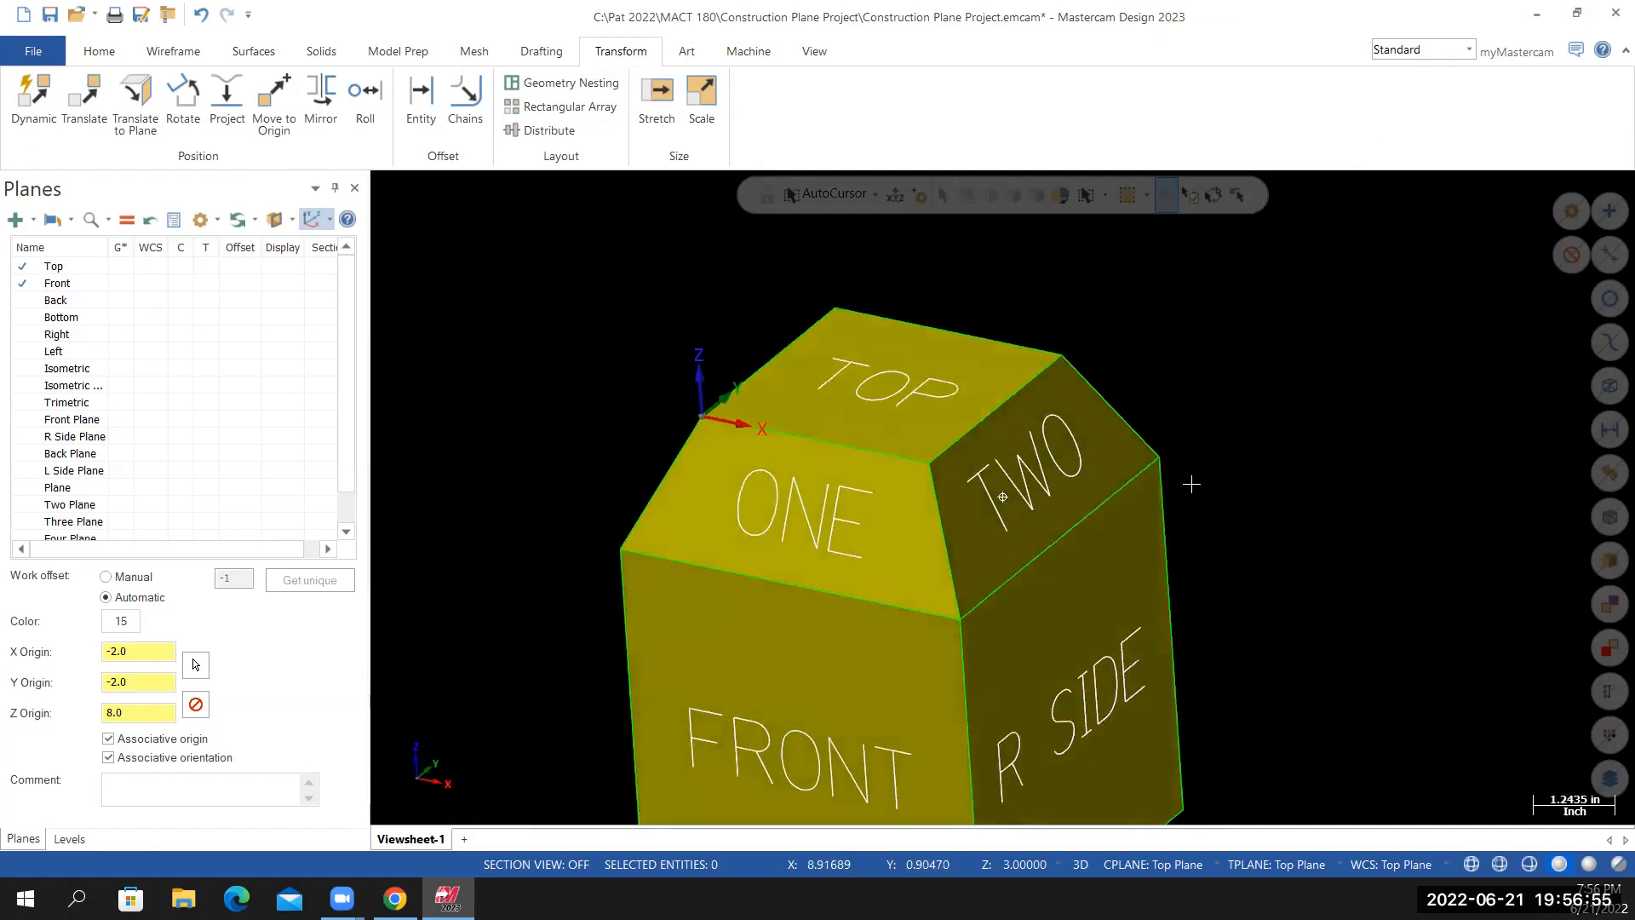
right_click(1183, 363)
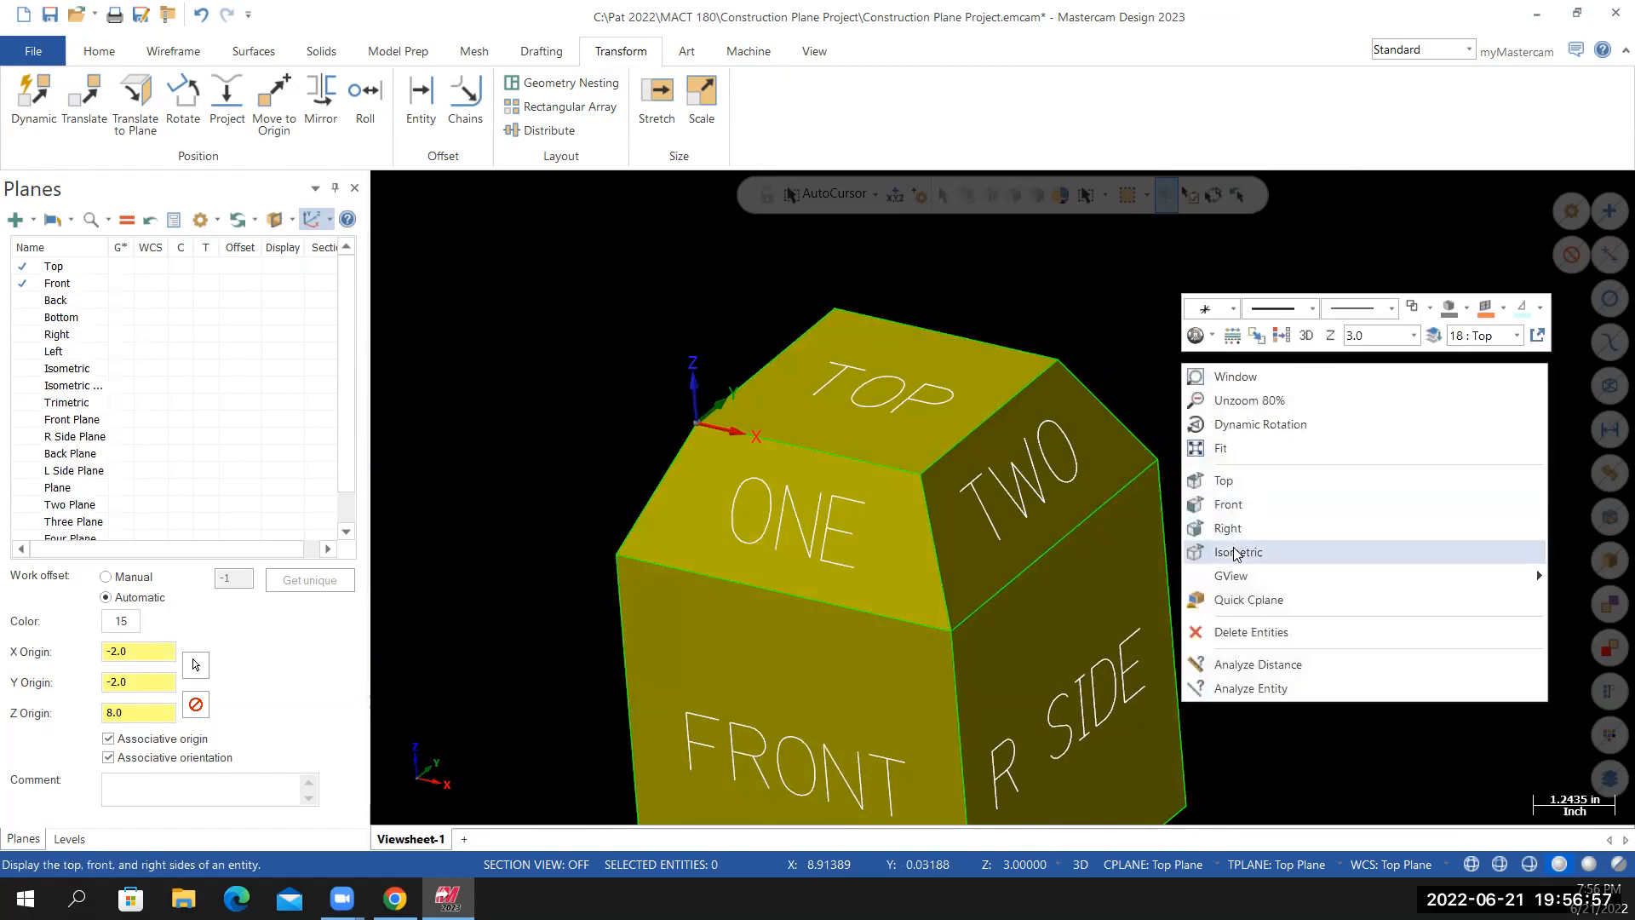
left_click(1236, 552)
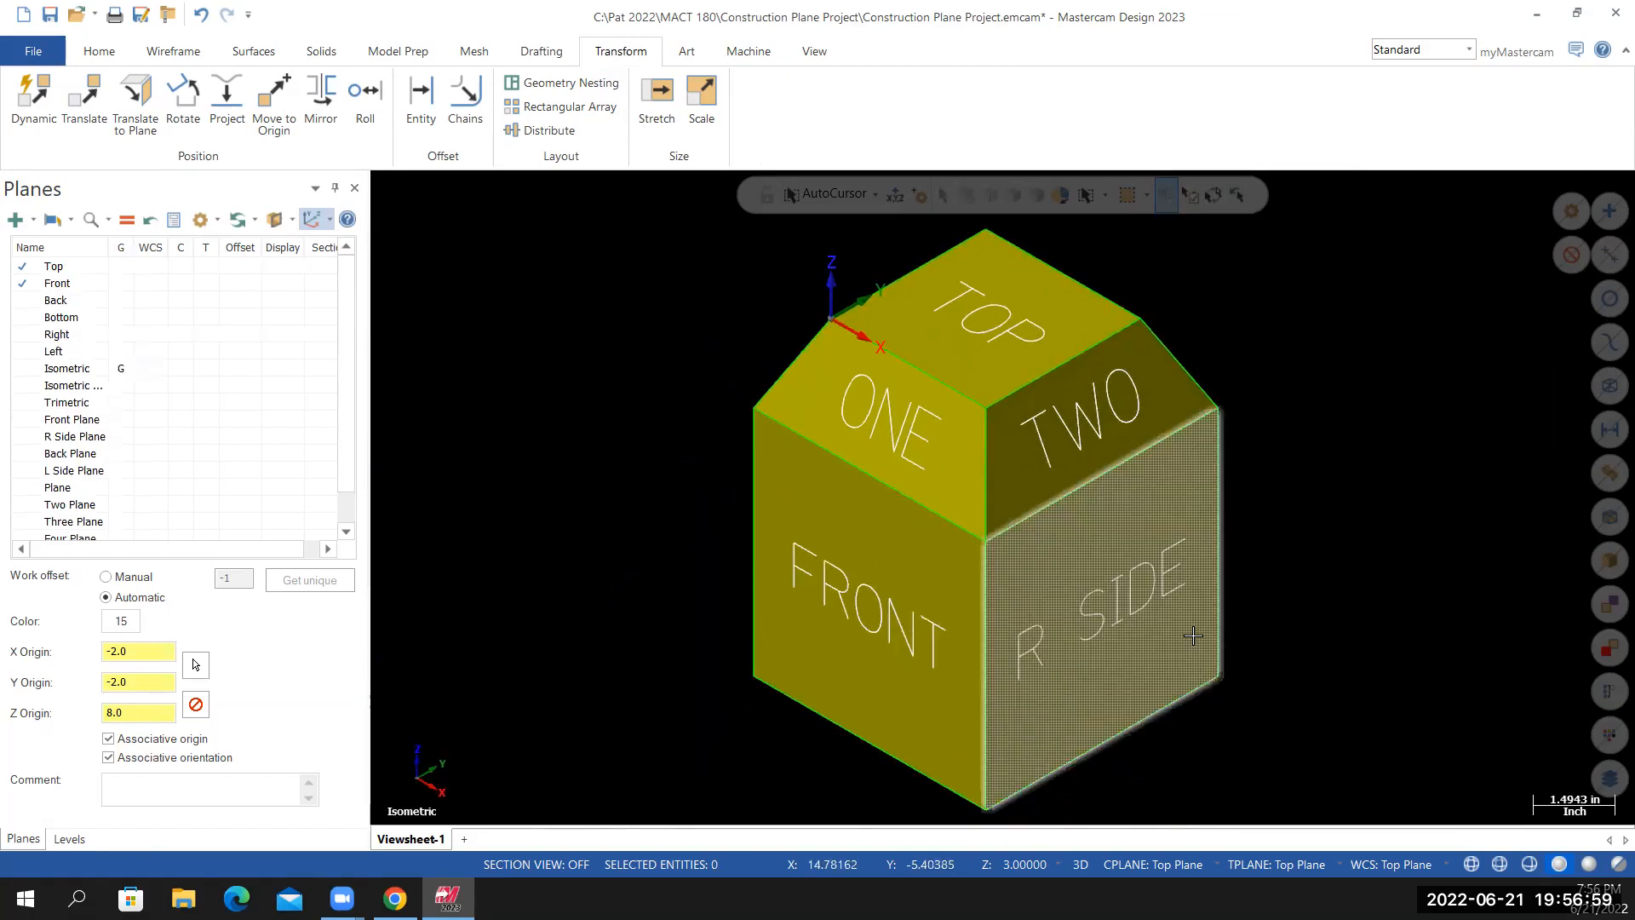
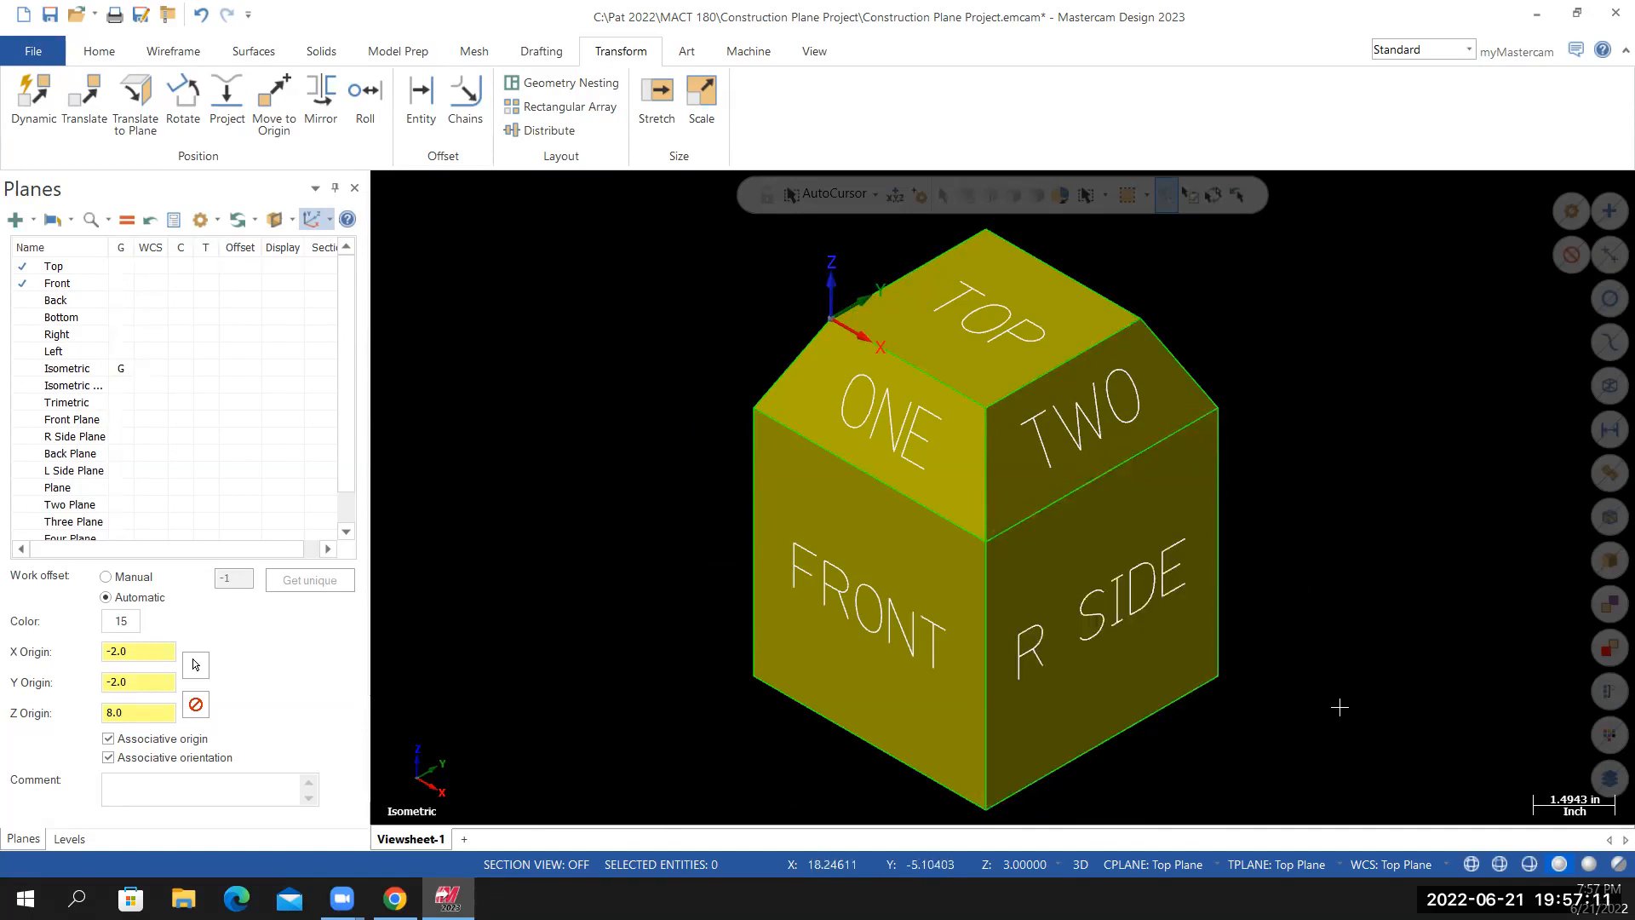
middle_click_drag(1361, 714, 720, 336)
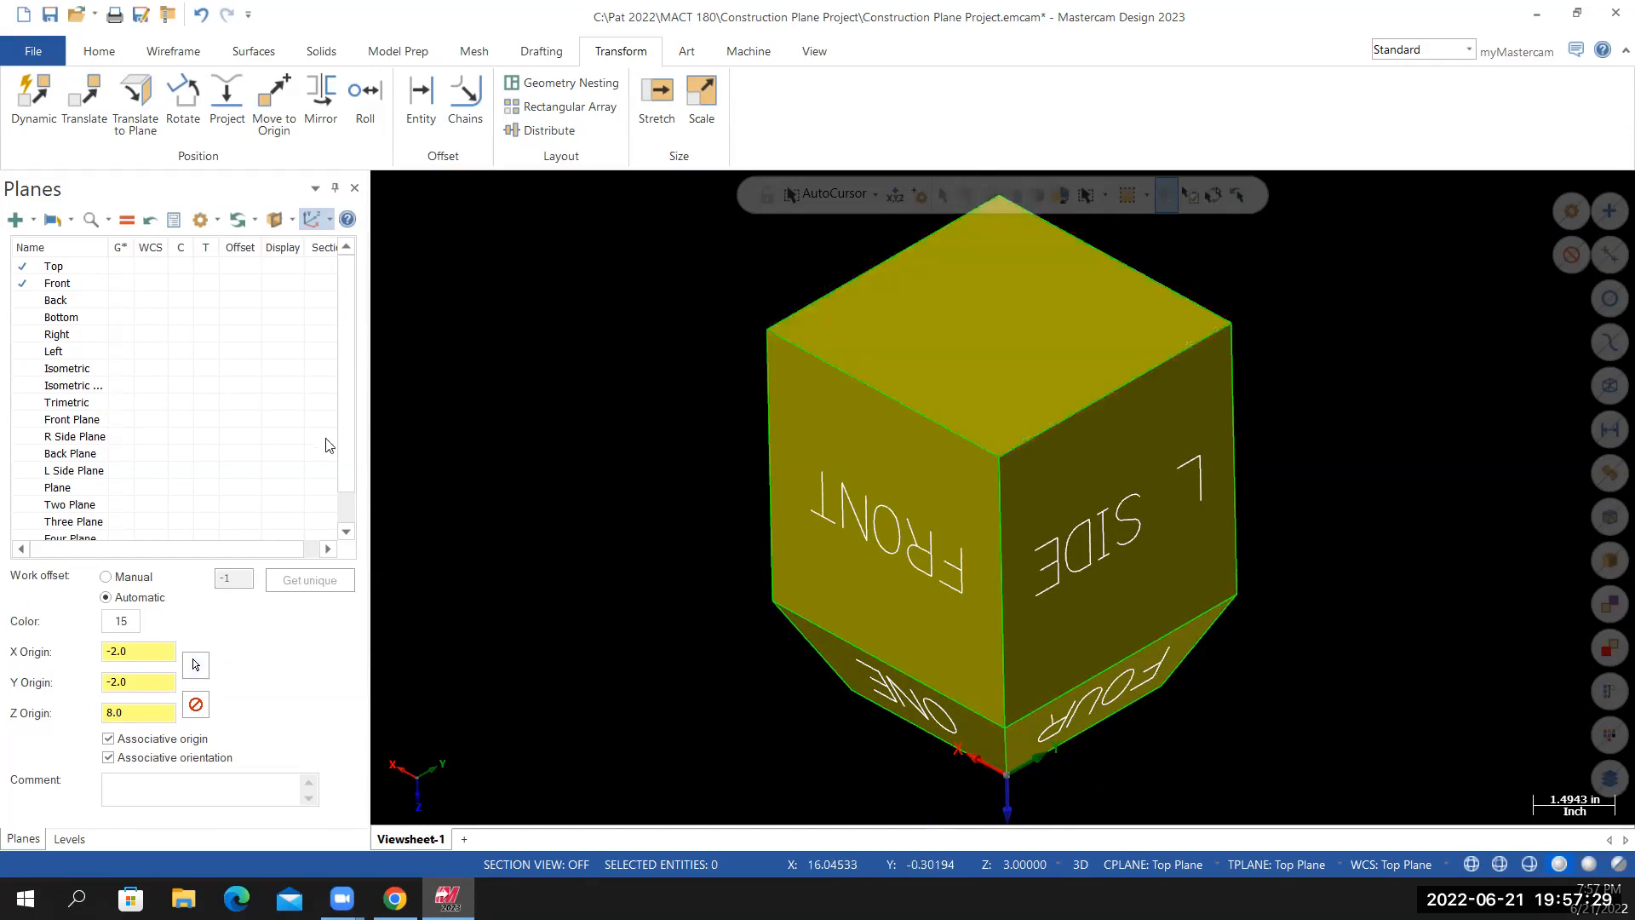
left_click(68, 839)
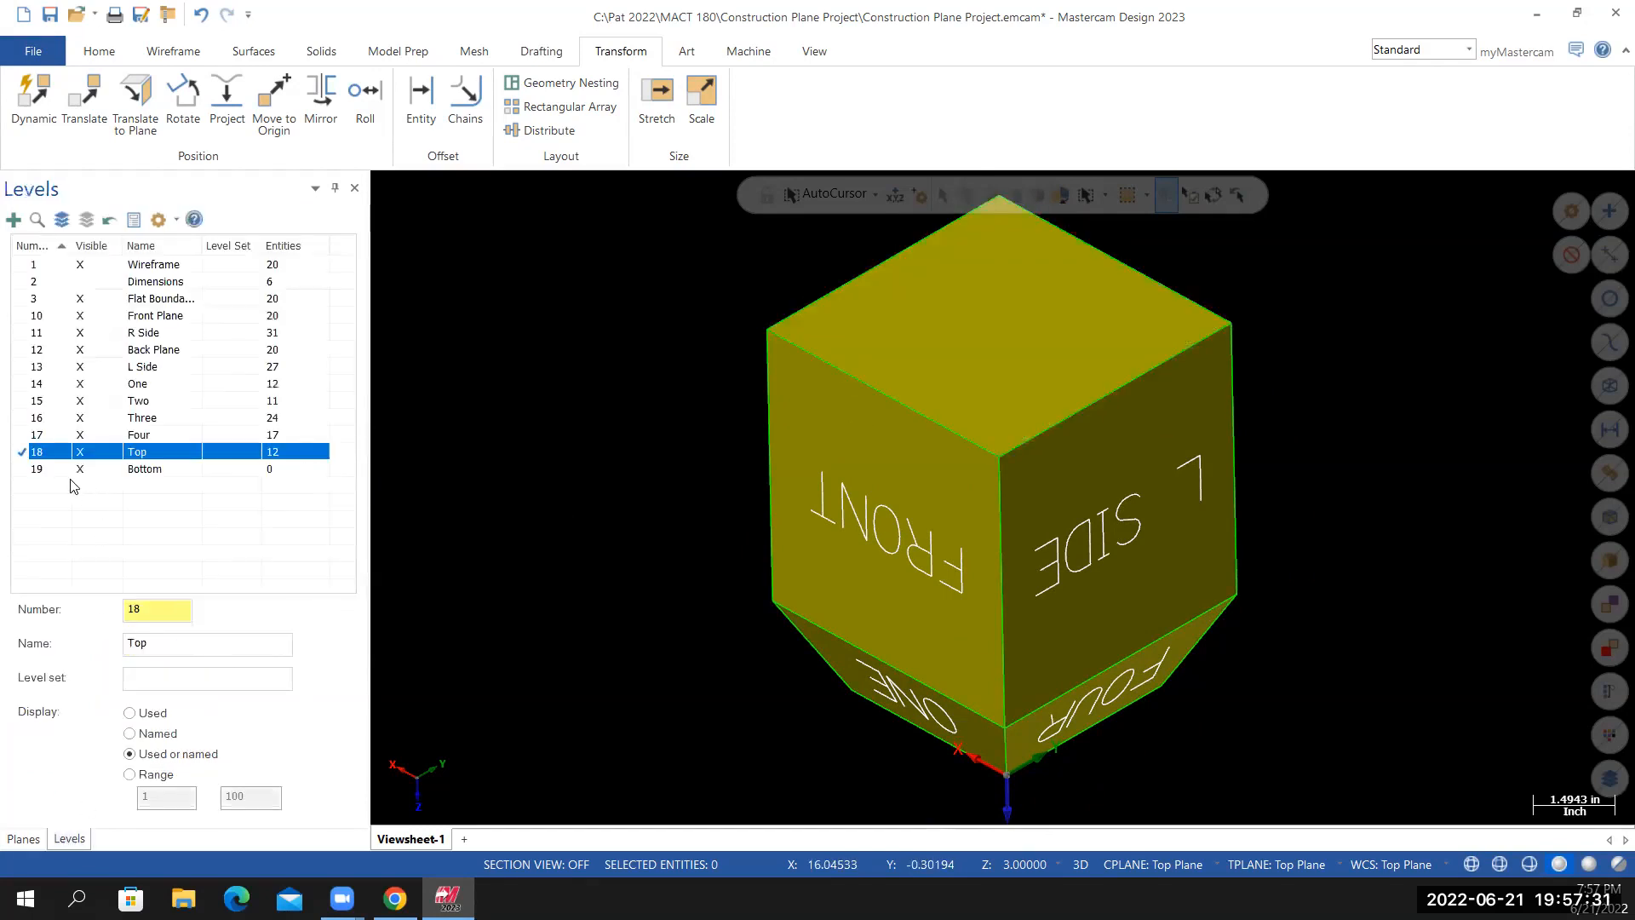
left_click(30, 470)
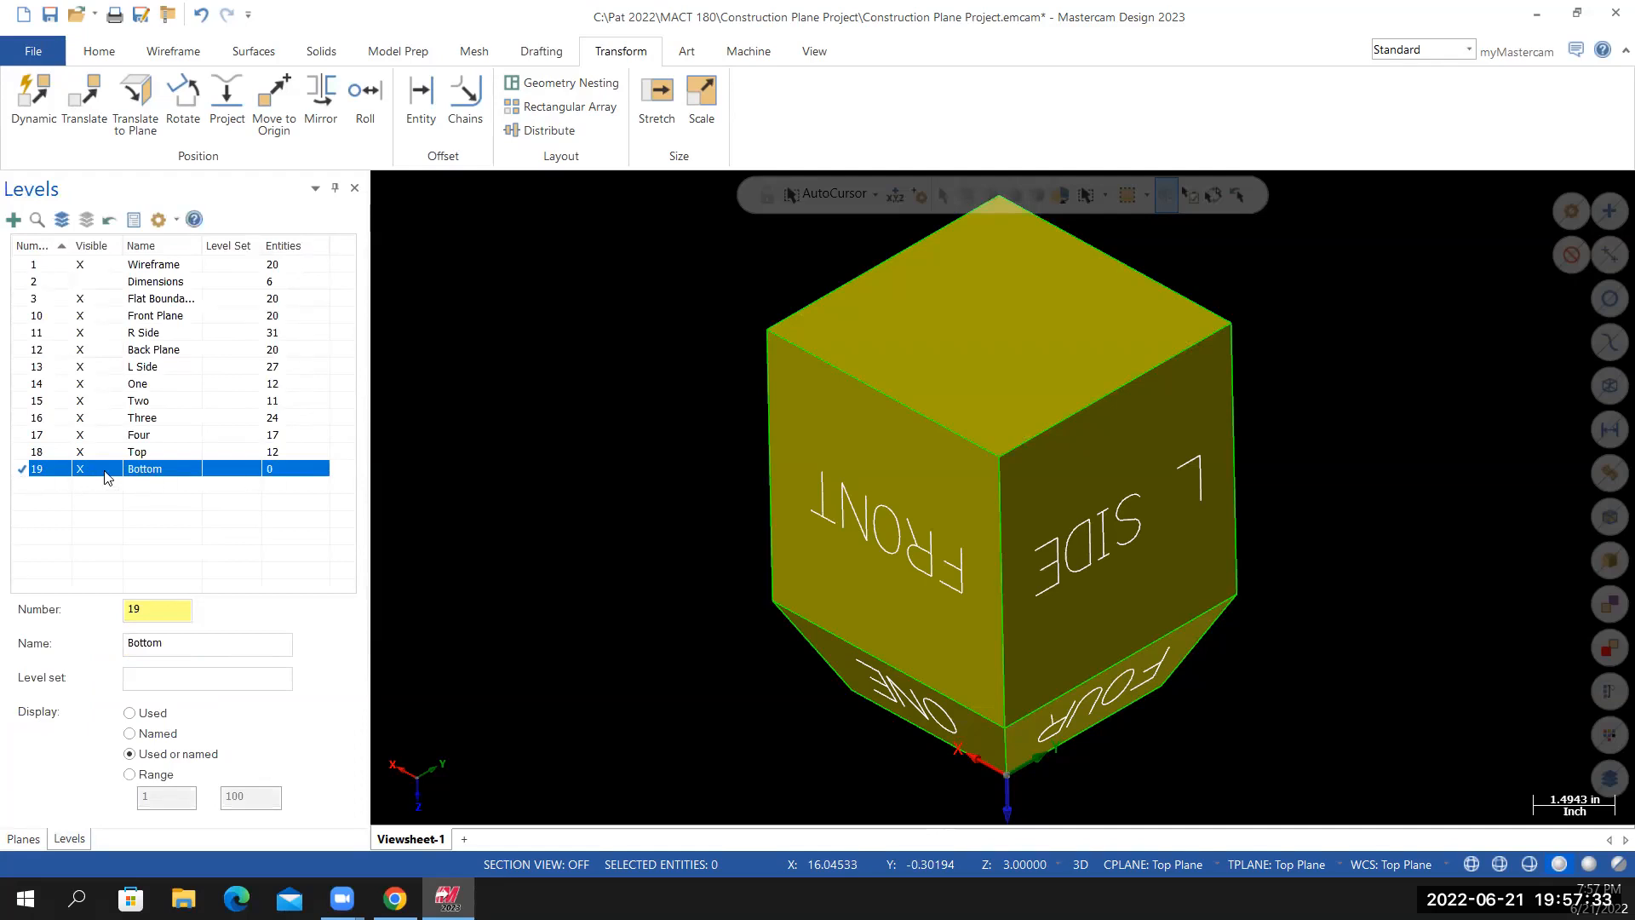
Start a new plane from geometry on the block's unlabelled bottom face, choosing orientation 3 of 8
left_click(23, 840)
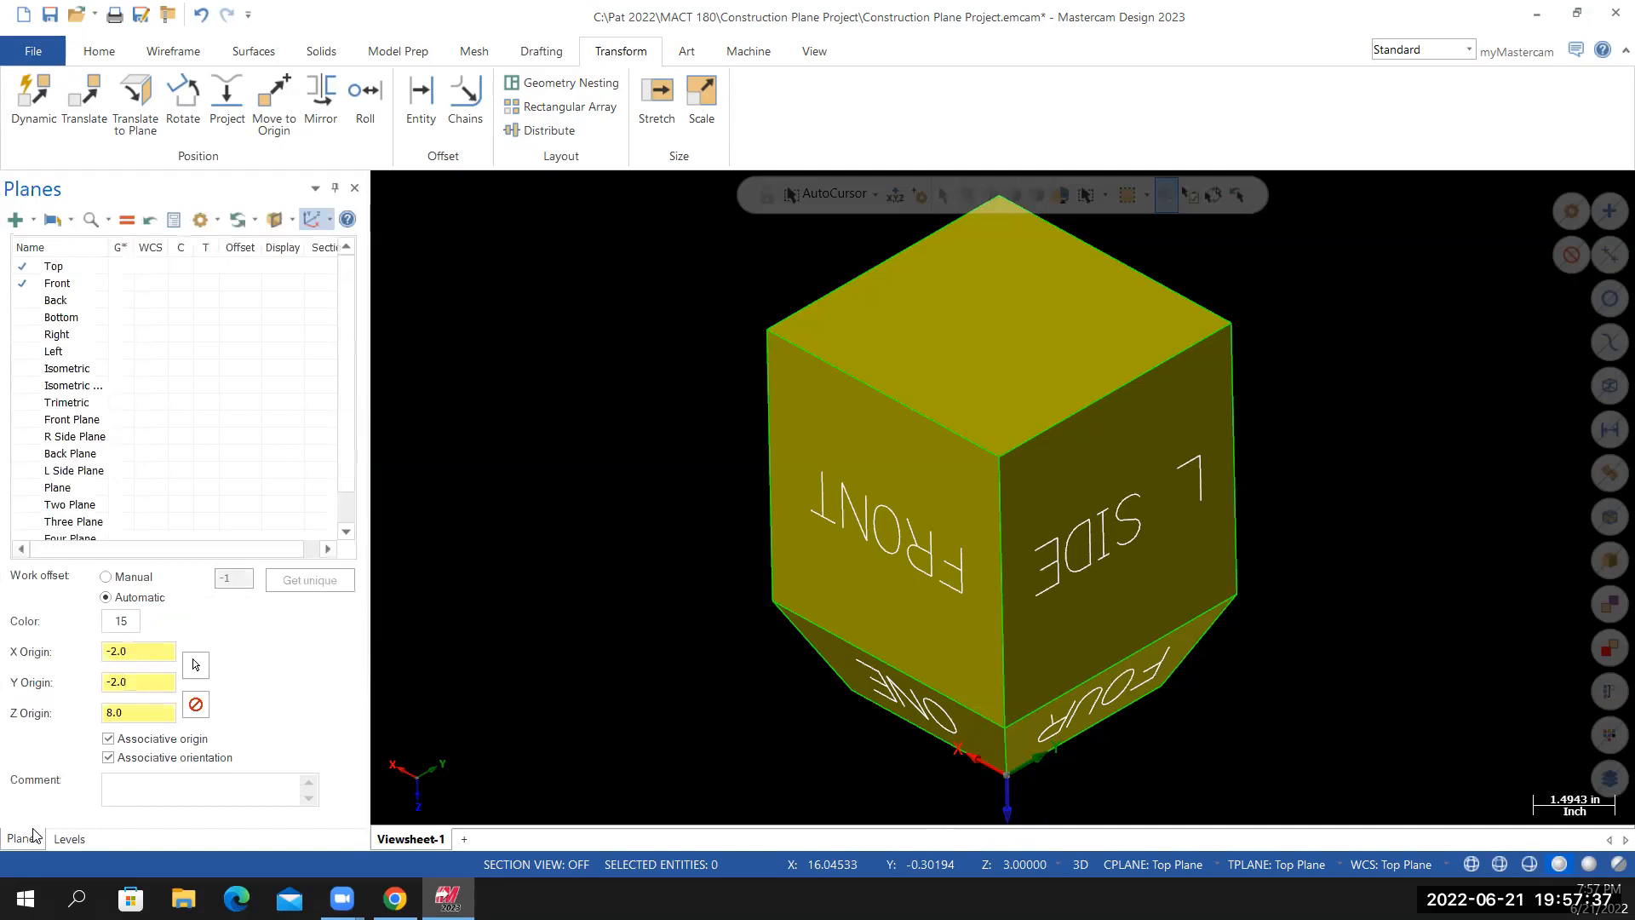
left_click_drag(354, 372, 352, 440)
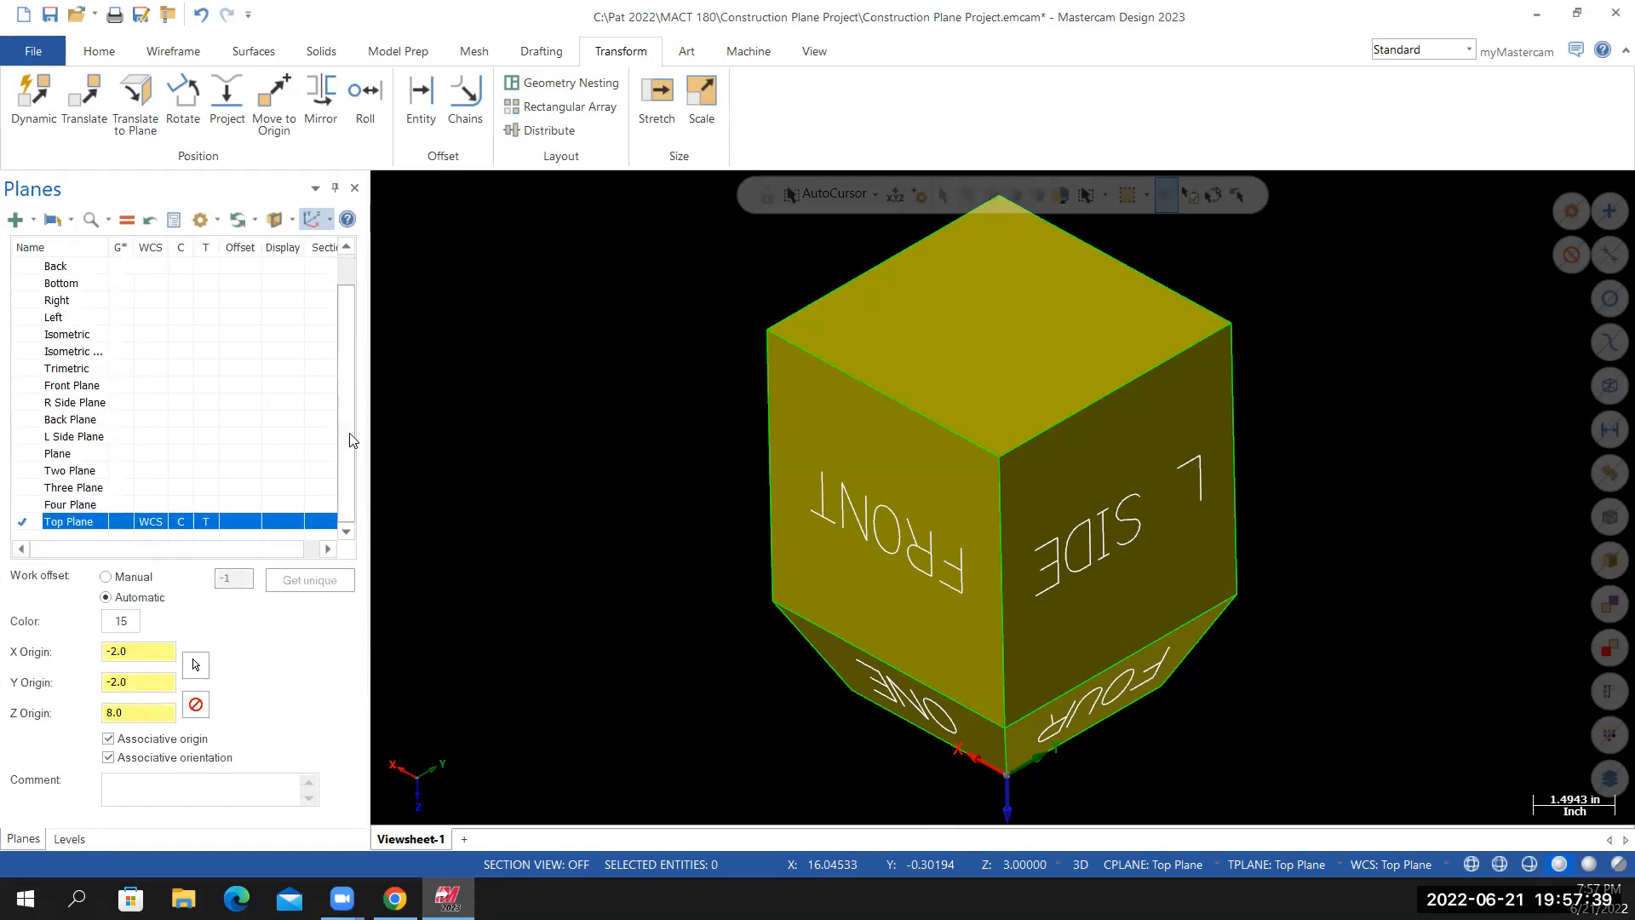
left_click(19, 219)
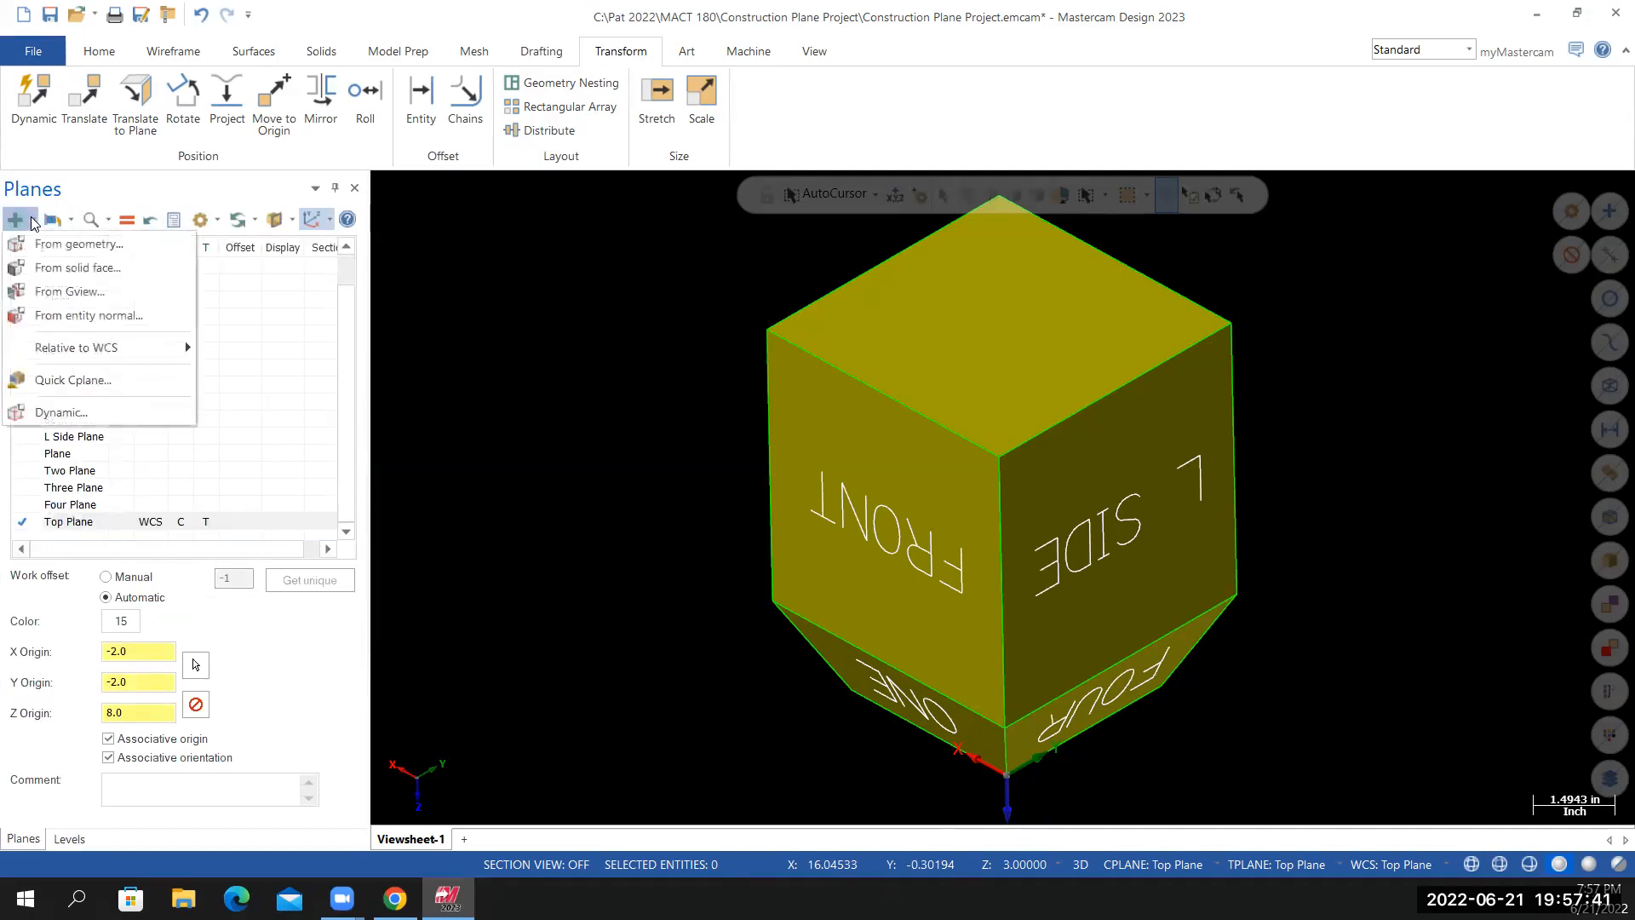
left_click(56, 247)
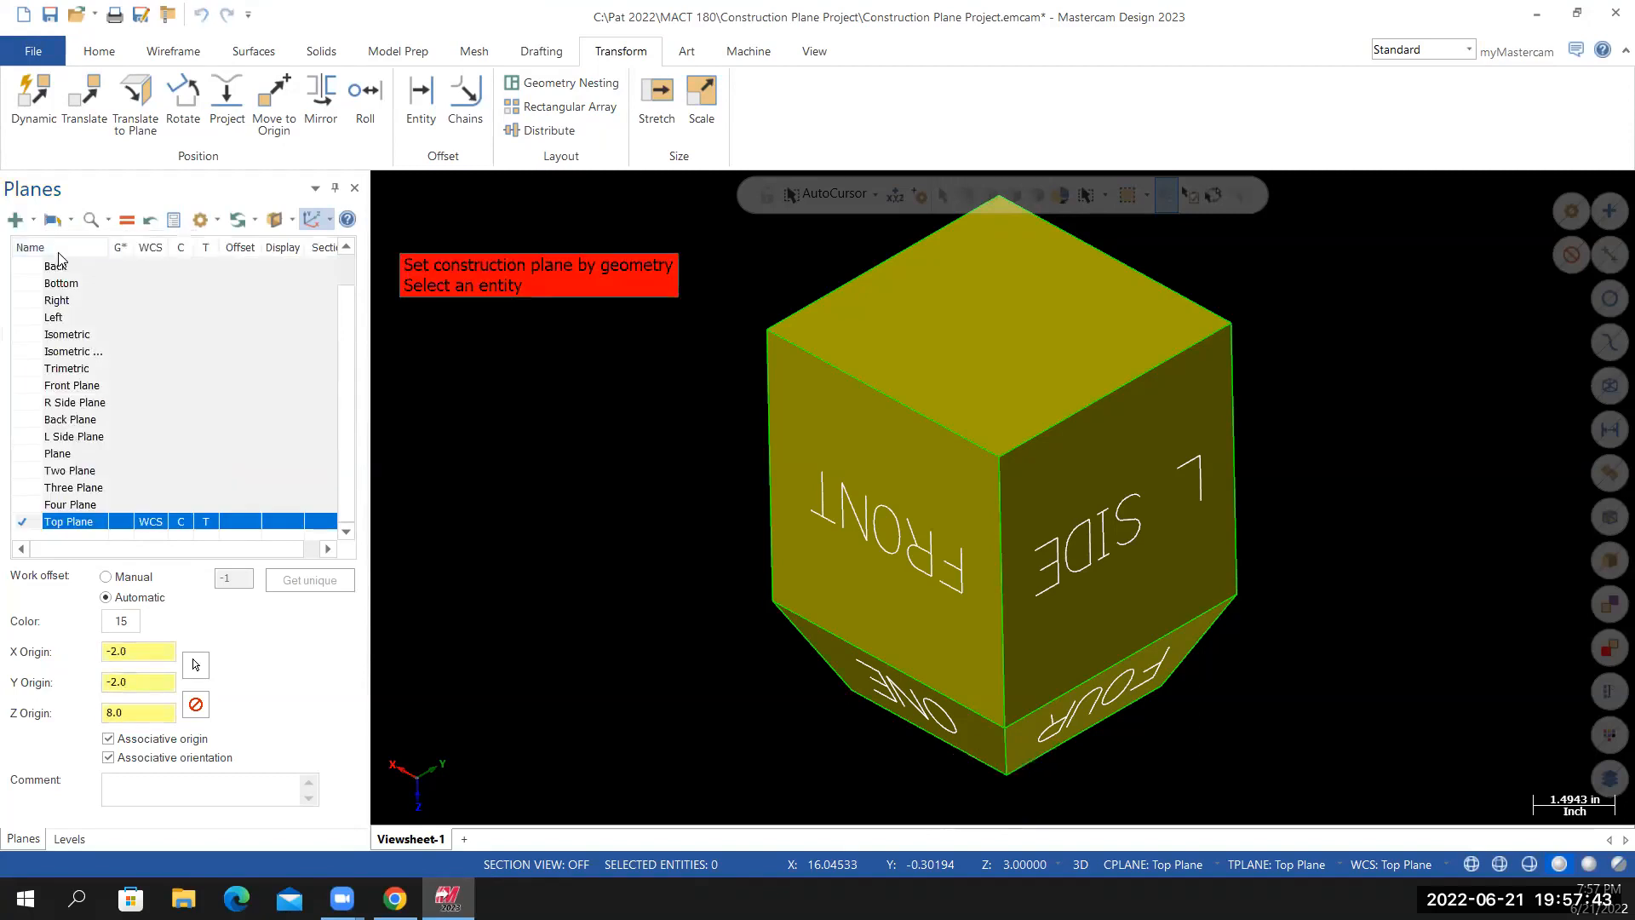
left_click(943, 298)
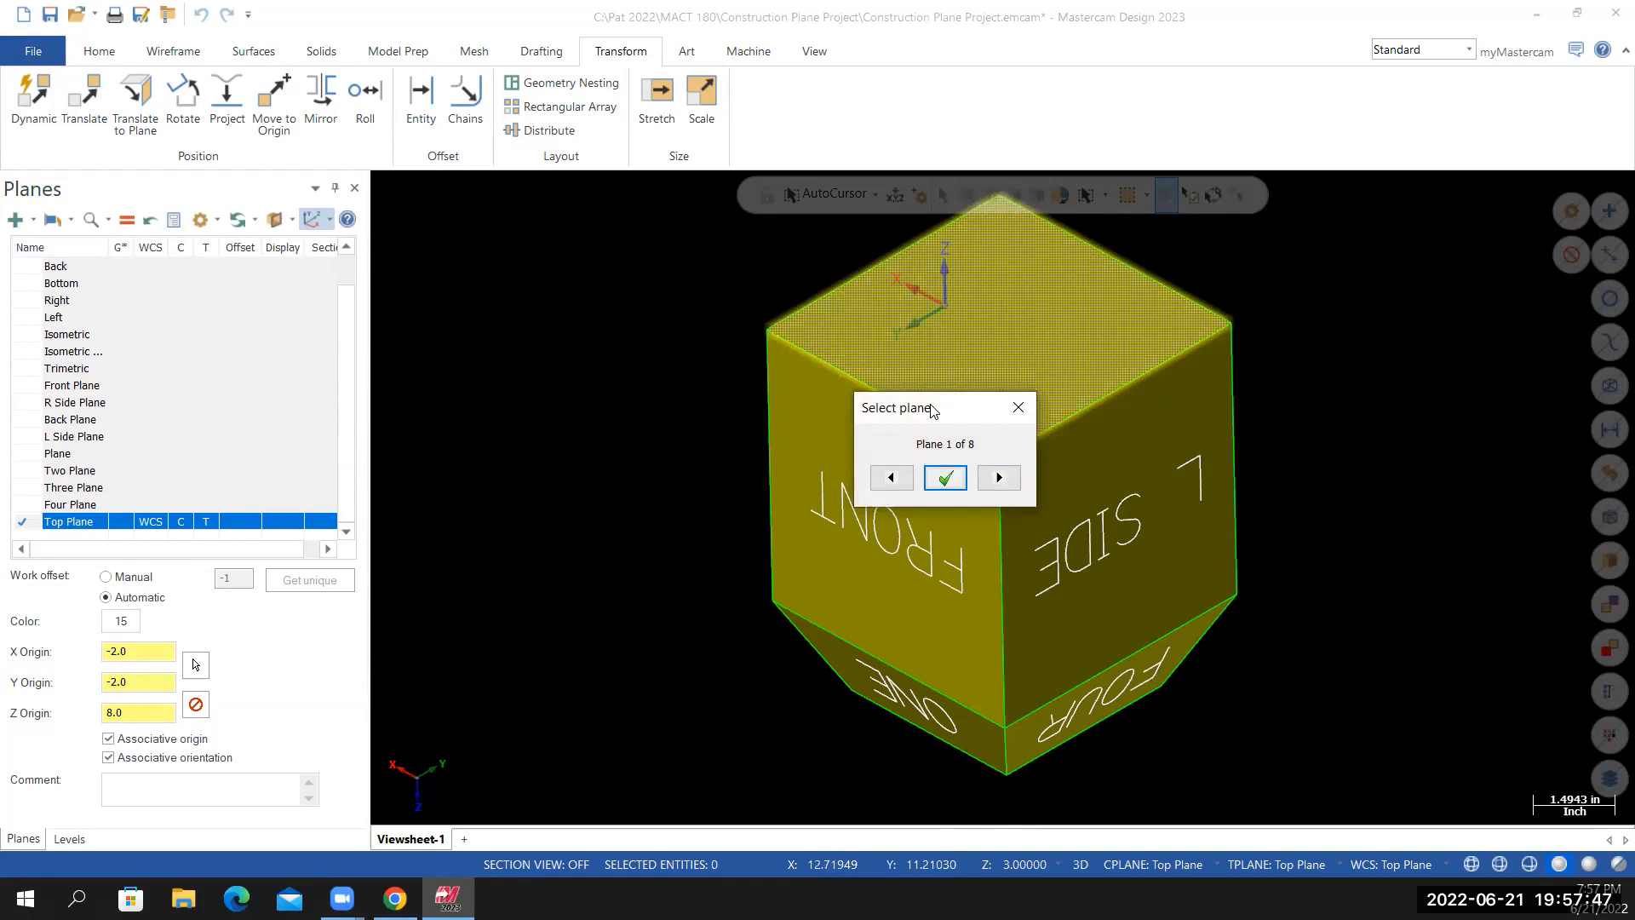
left_click_drag(934, 412, 596, 299)
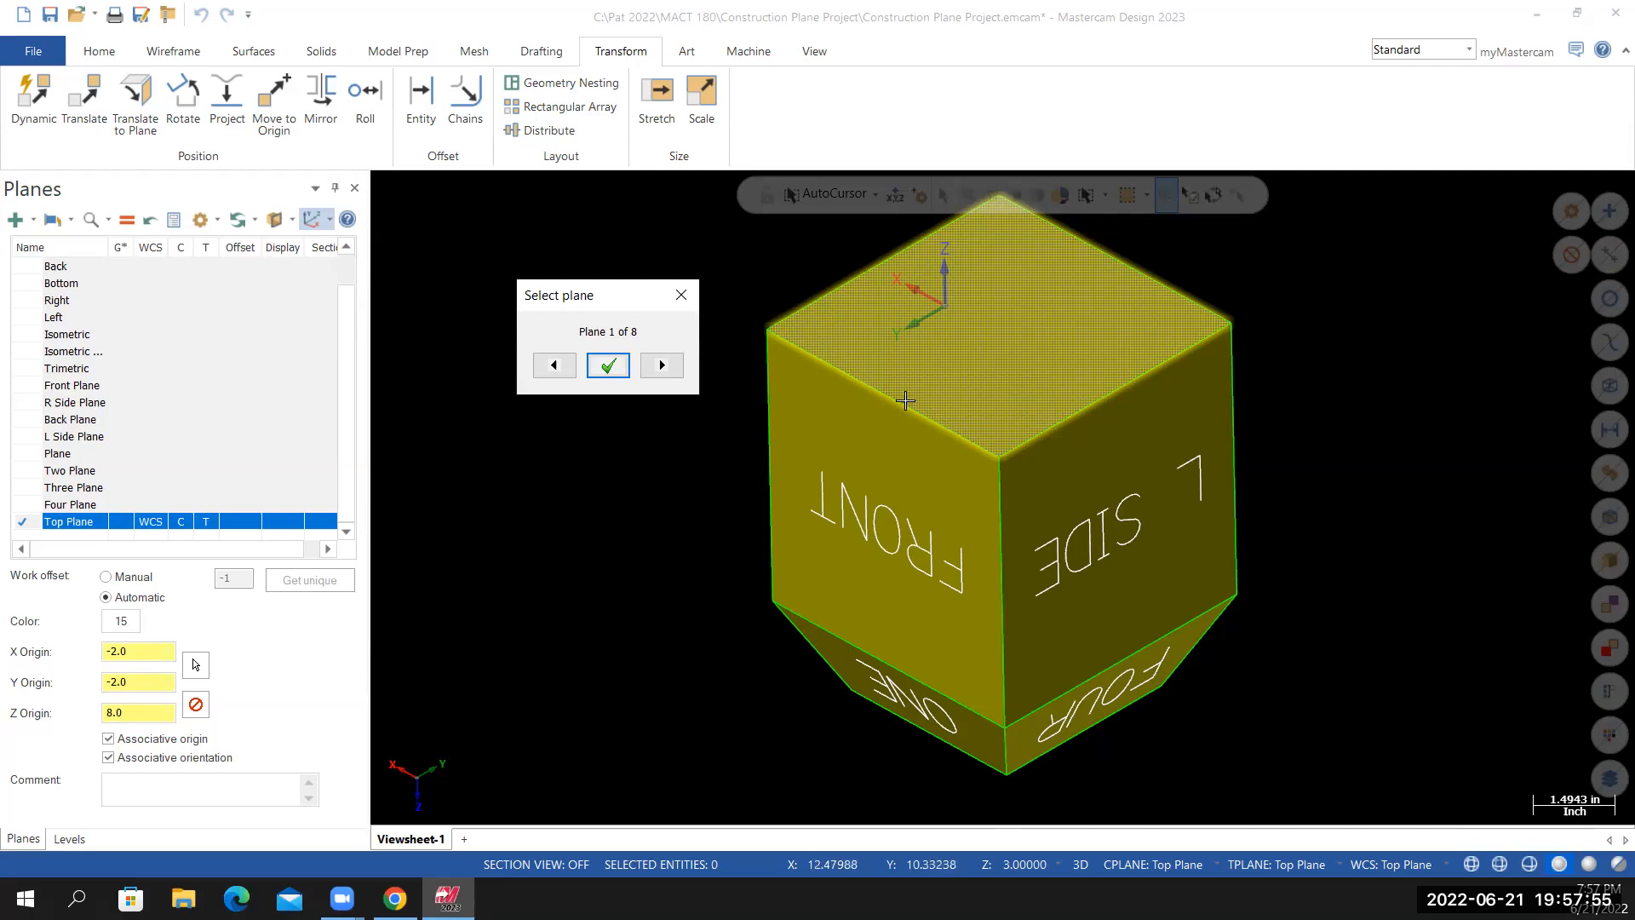
left_click(661, 366)
left_click(663, 368)
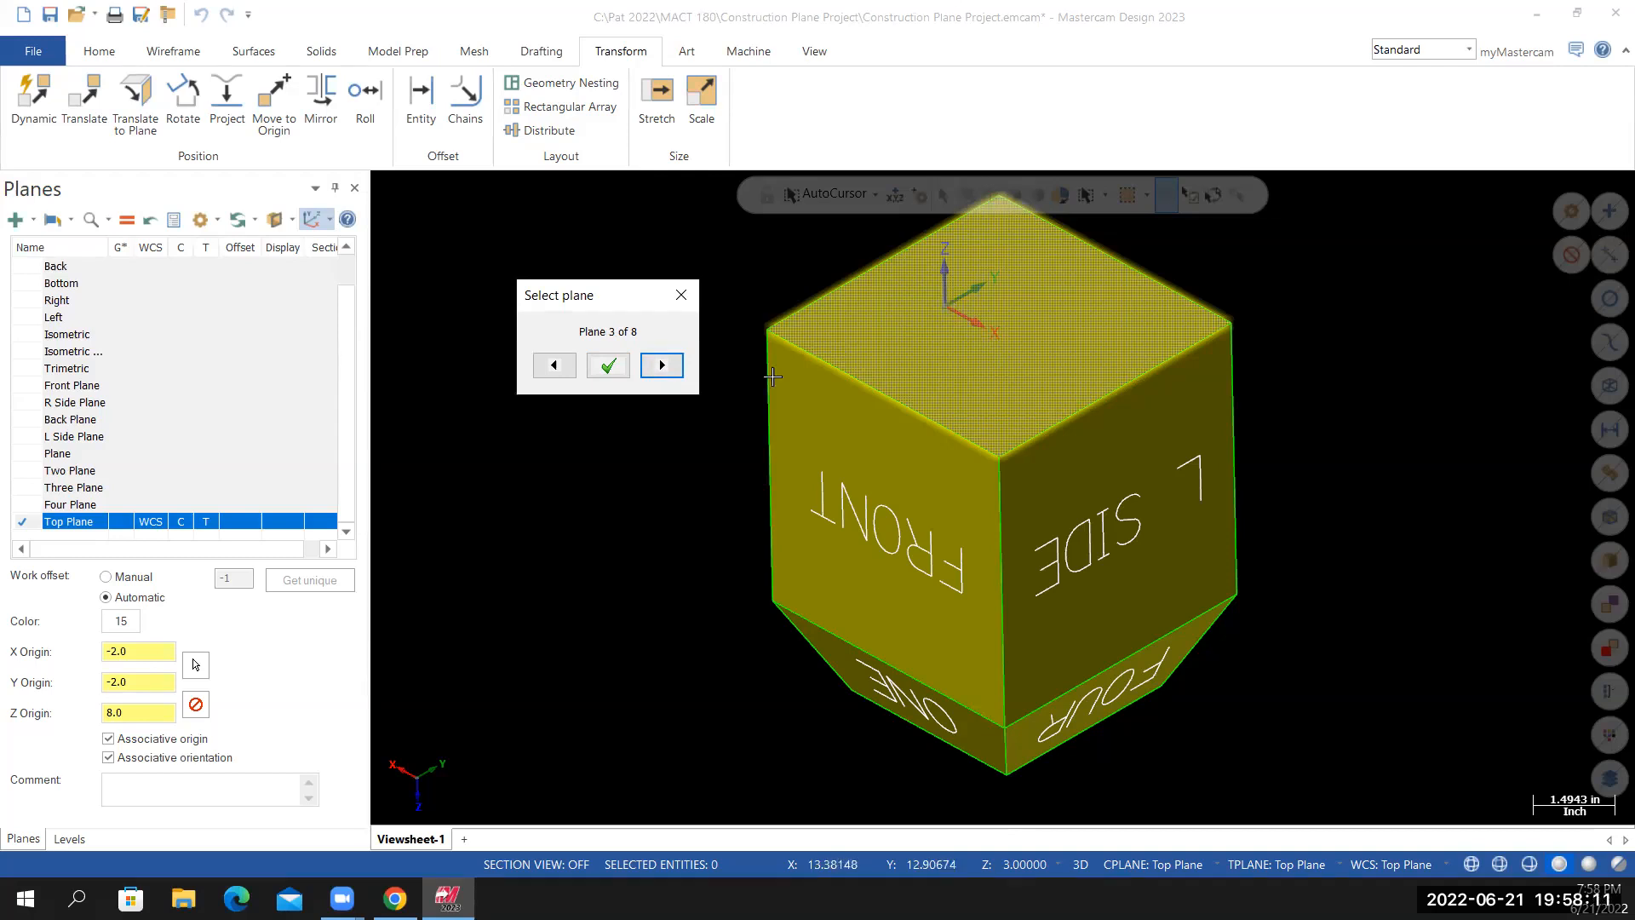
left_click(608, 367)
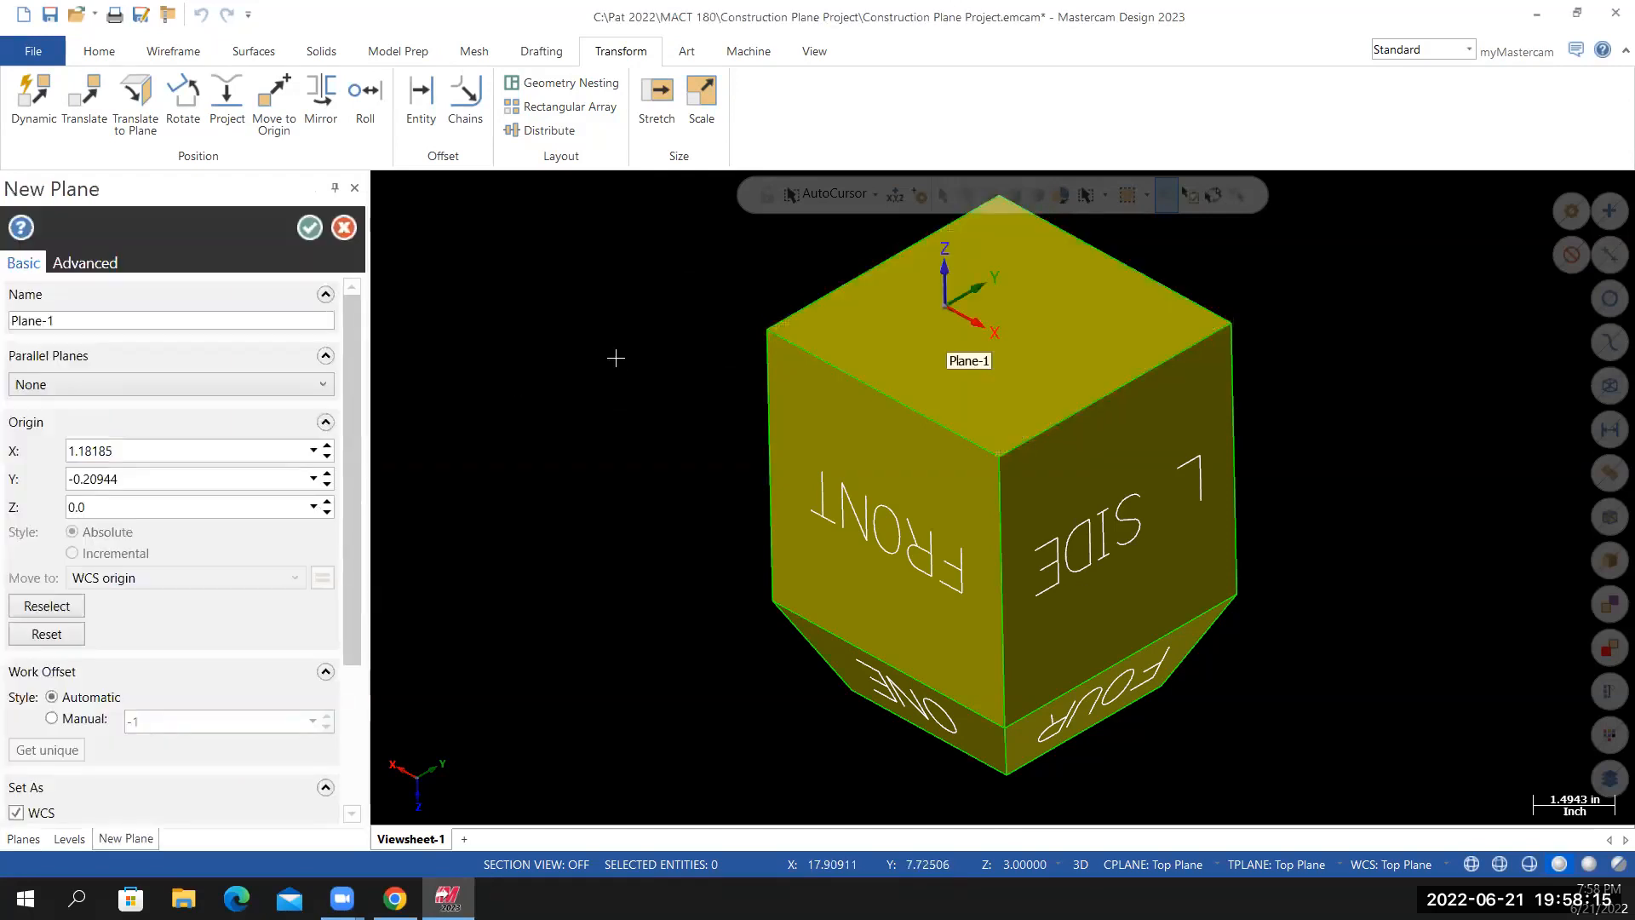
Name the new plane Bottom Plane and set its origin at the bottom face's corner shared by FRONT and R SIDE
key("ctrl+a")
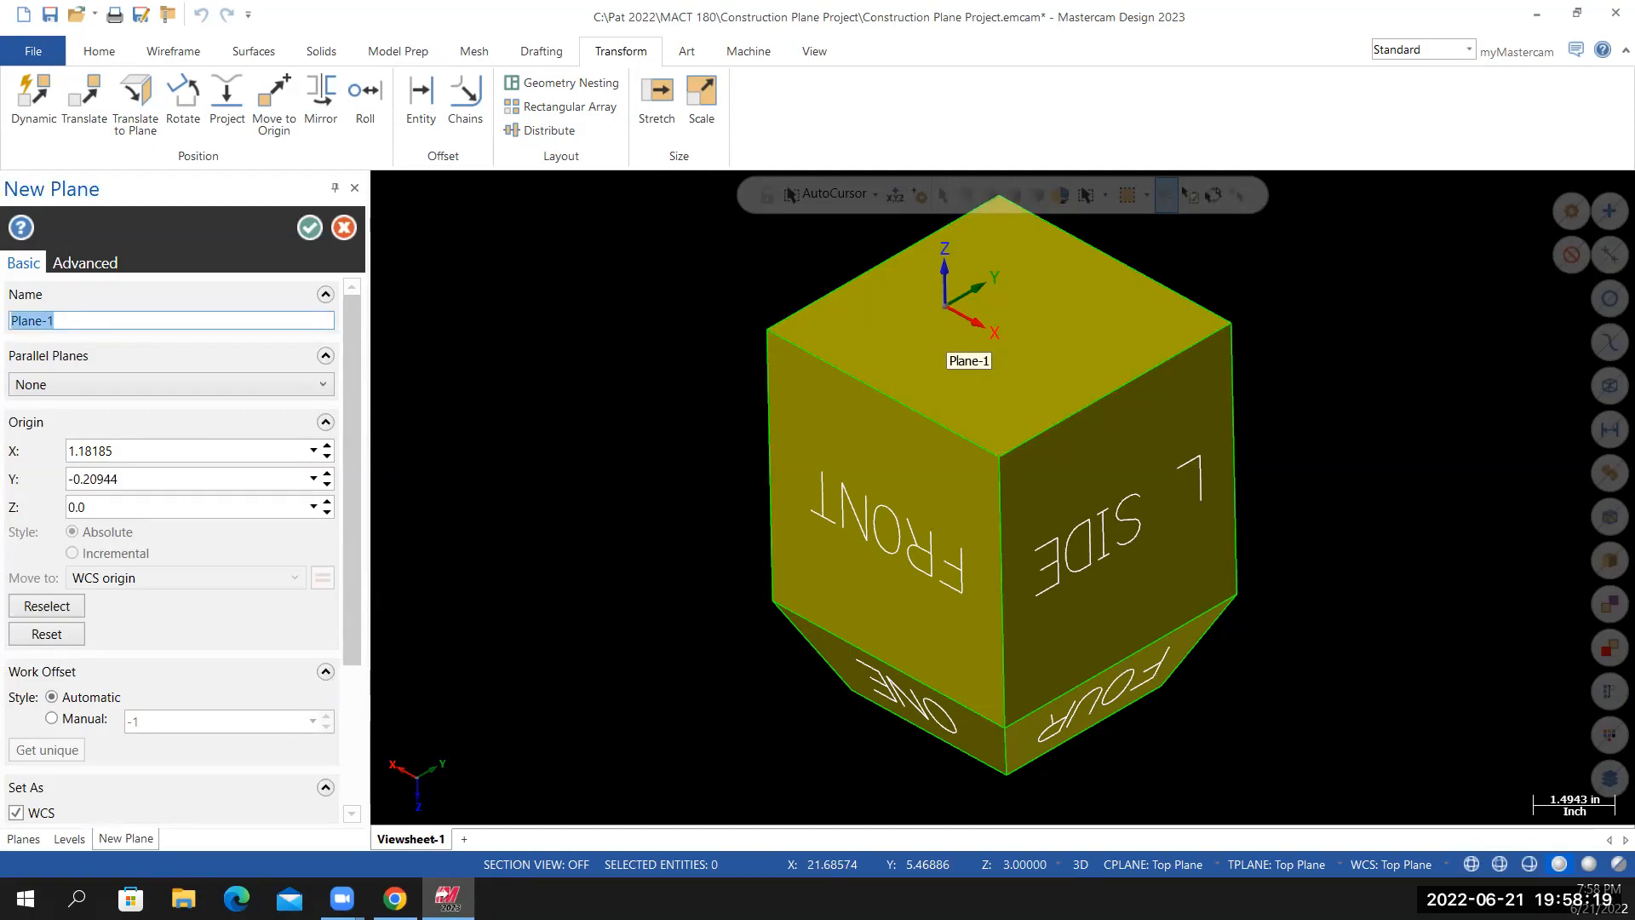
type("Bottom")
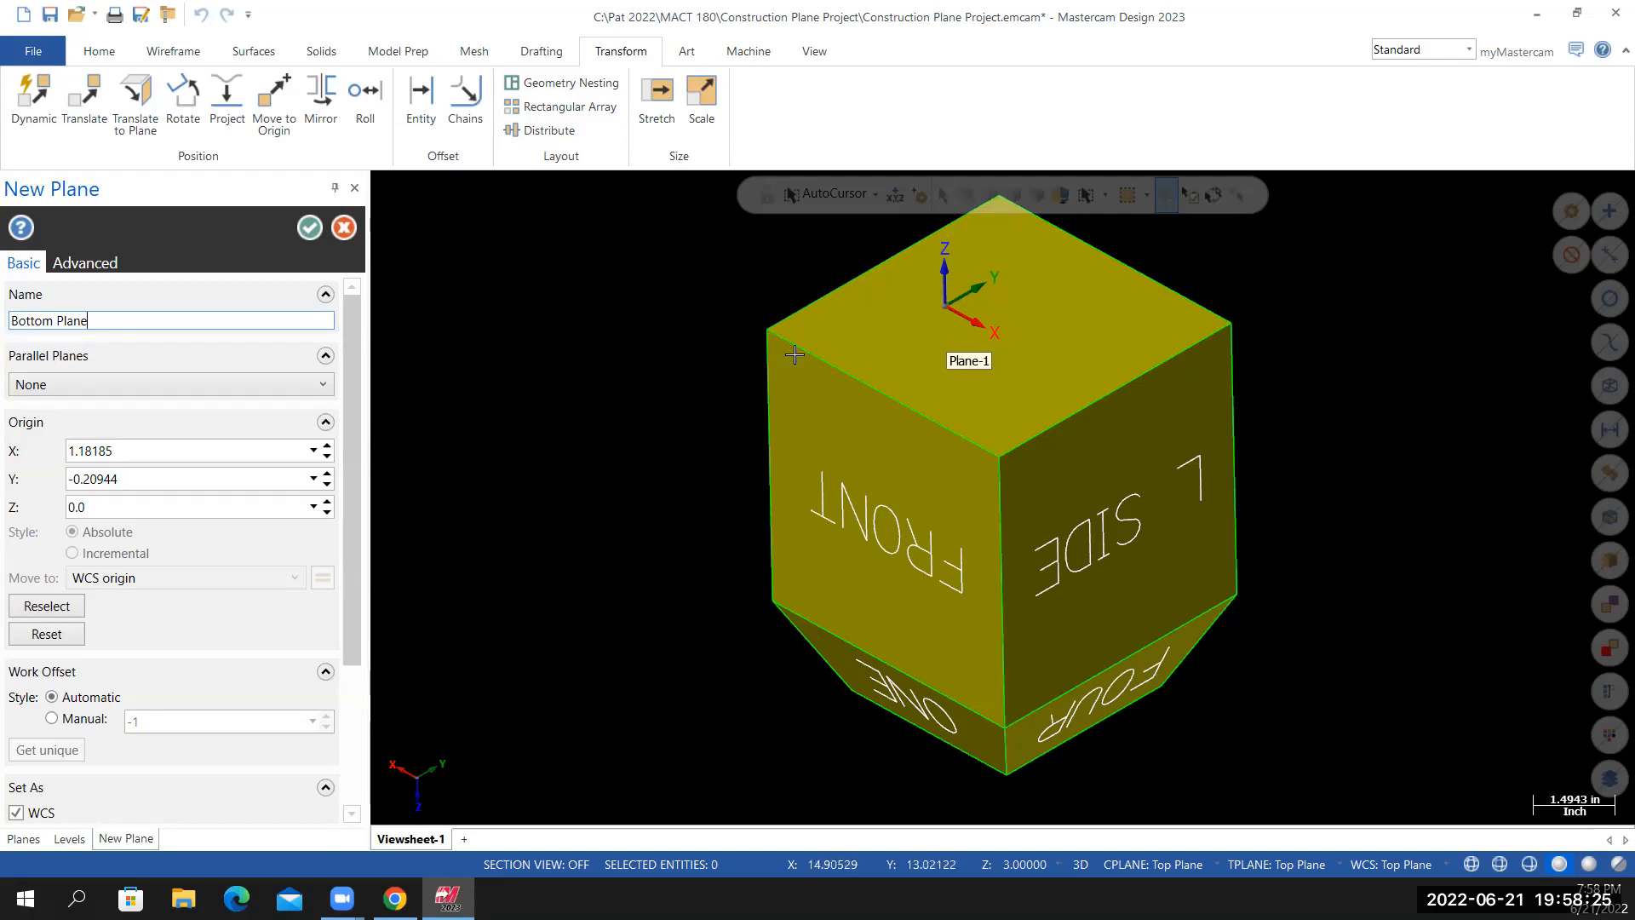
left_click(47, 606)
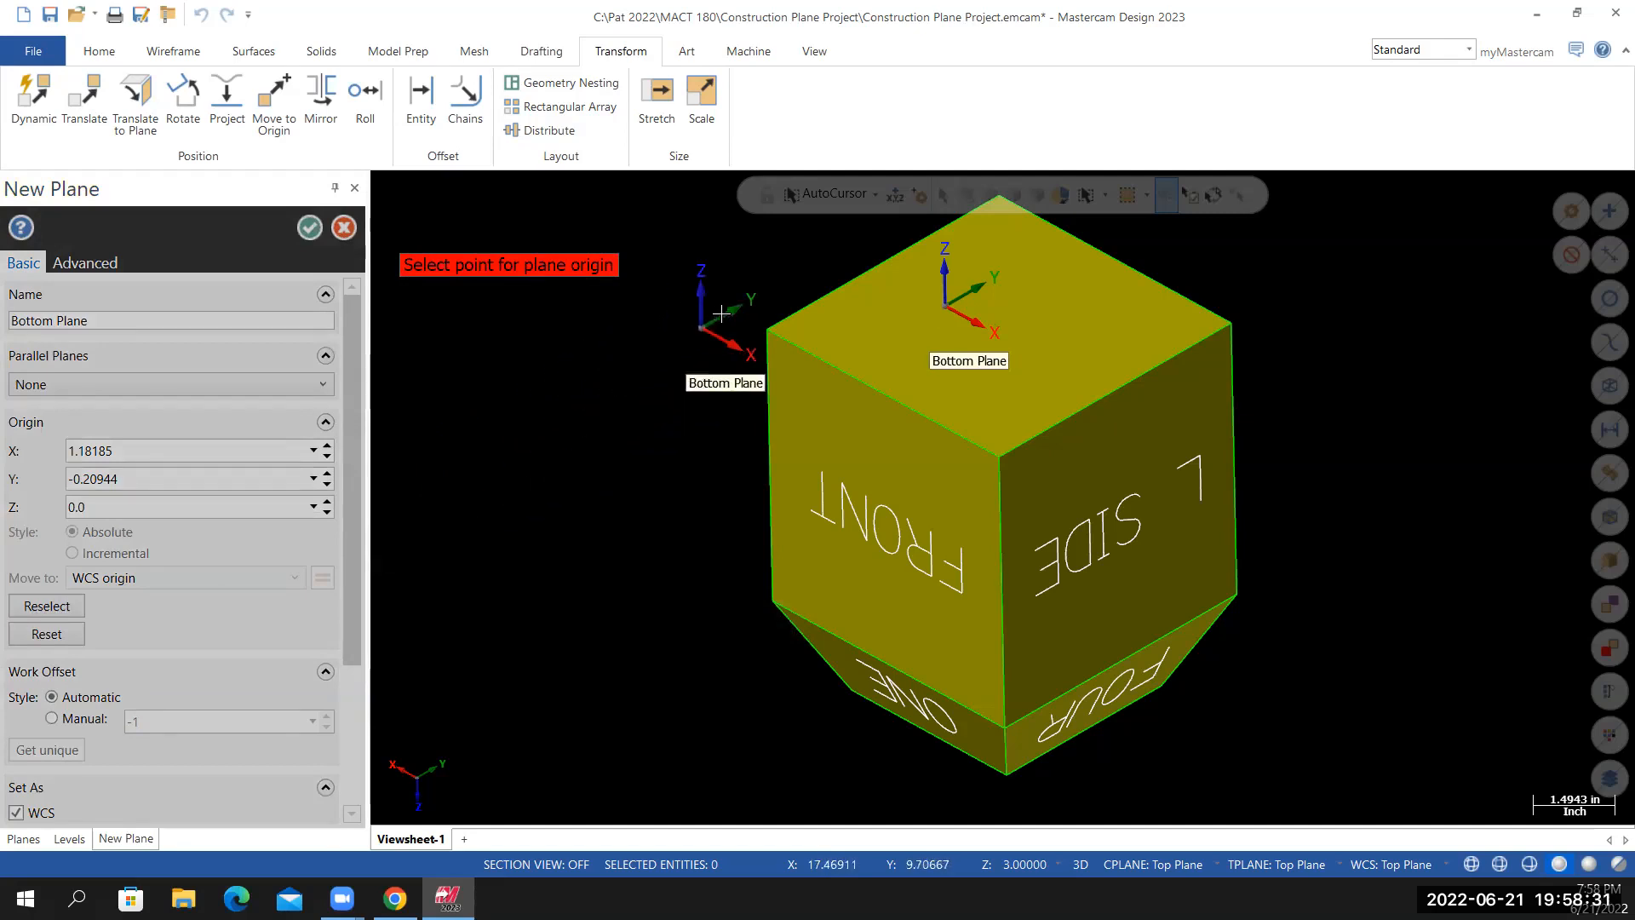
left_click(766, 327)
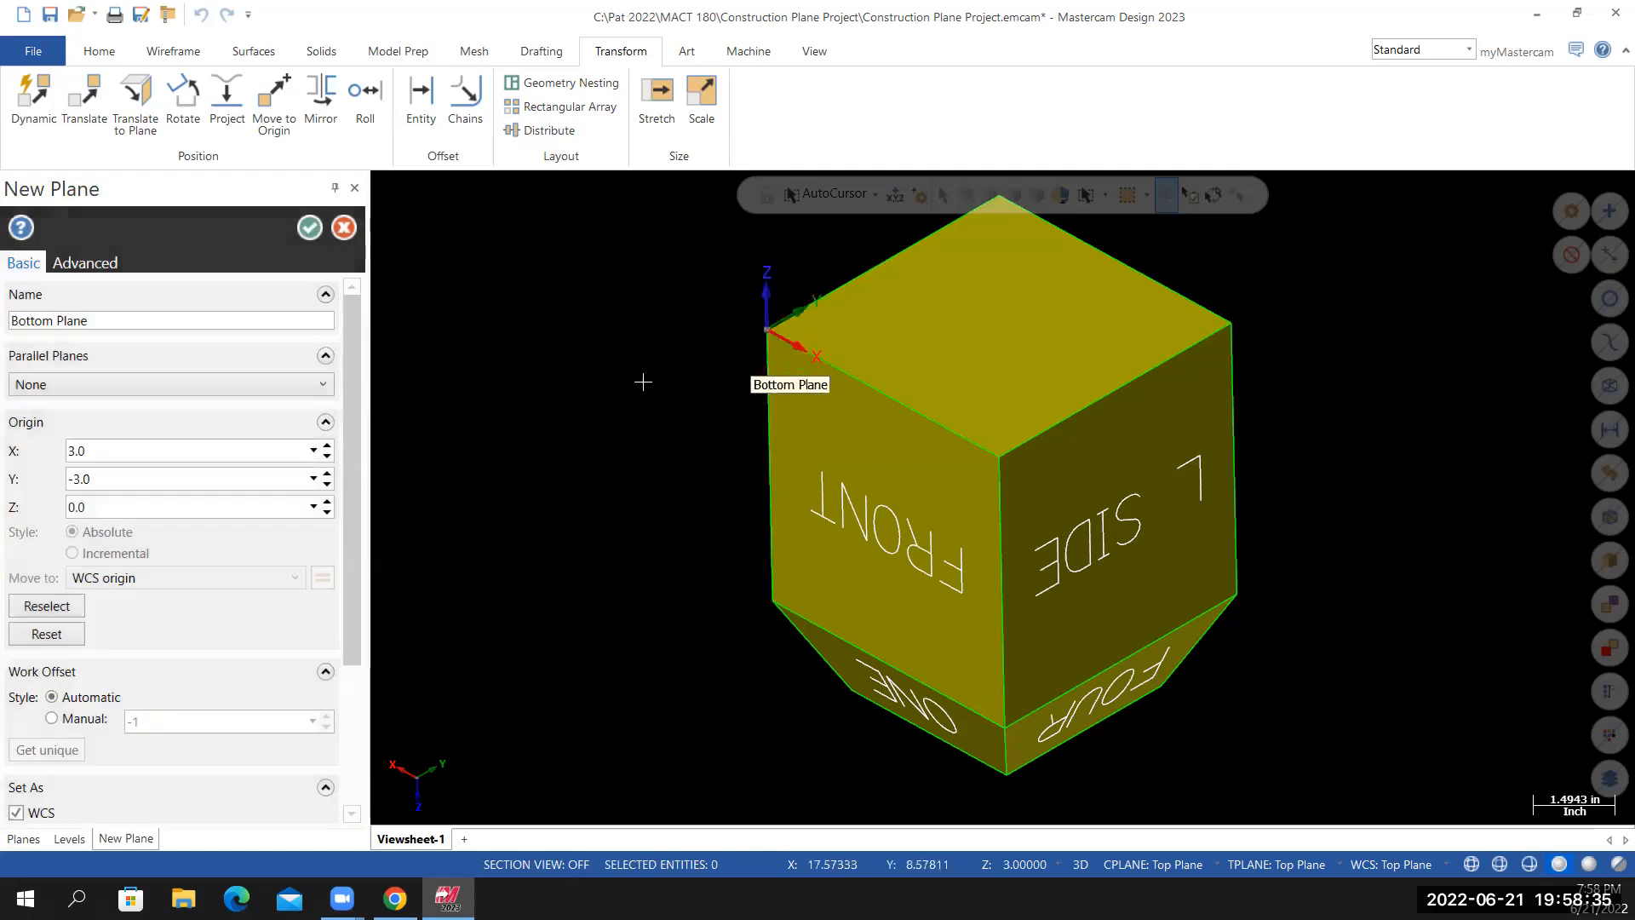
left_click(310, 228)
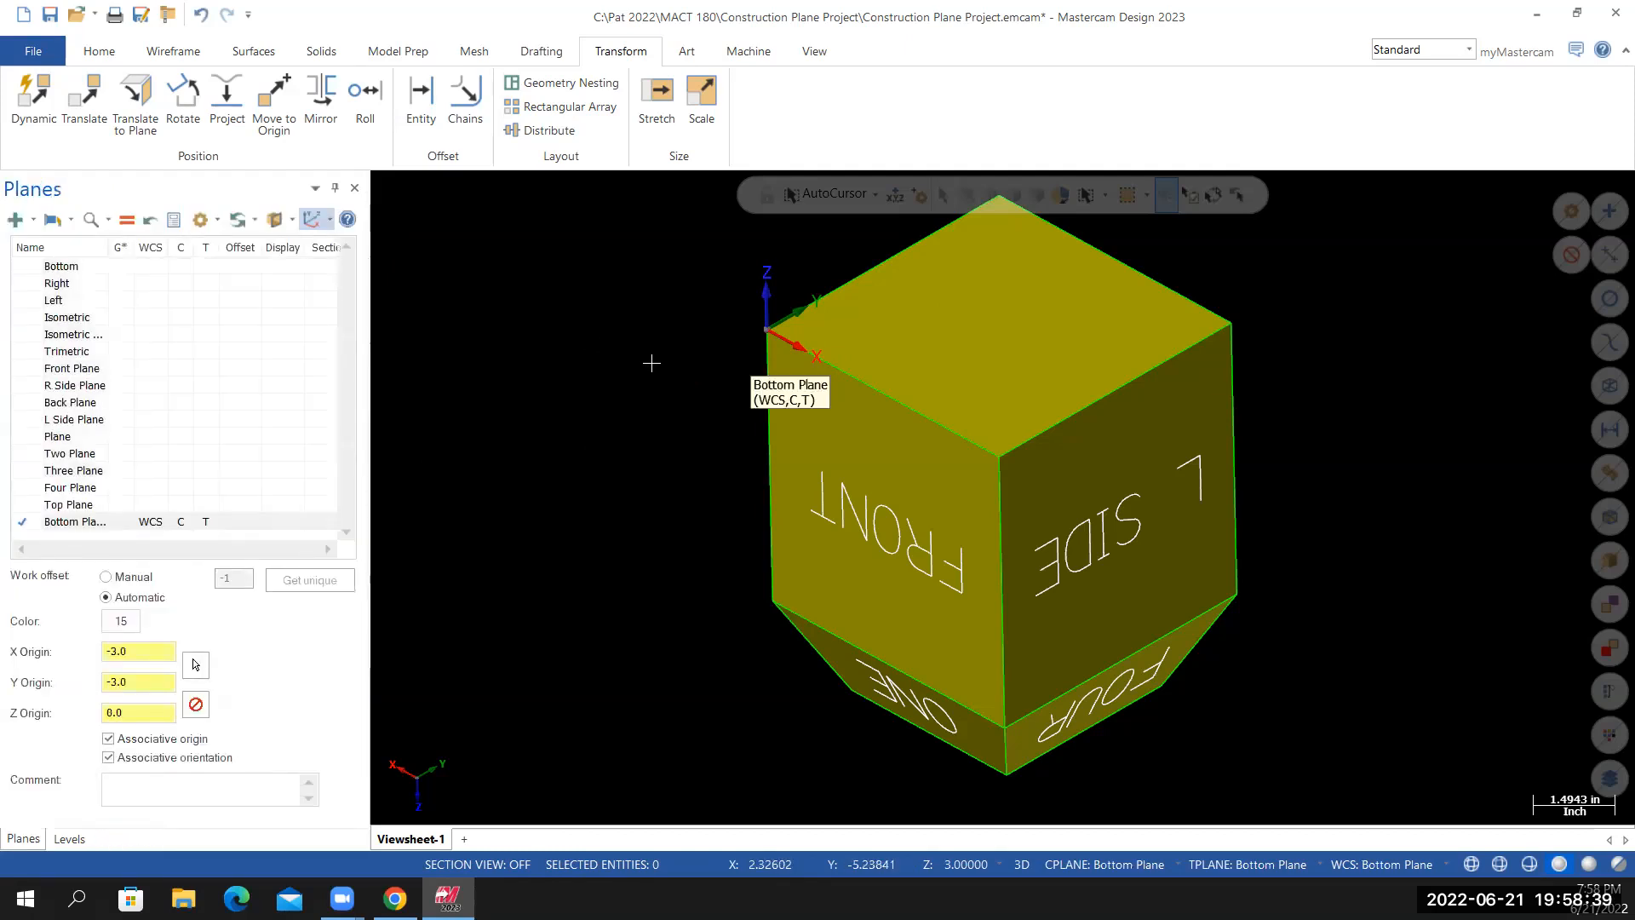
Draw a construction line across the bottom face, joining the midpoints of its edges beside R SIDE and L SIDE
scroll(654, 361, "down", 4)
scroll(864, 228, "up", 4)
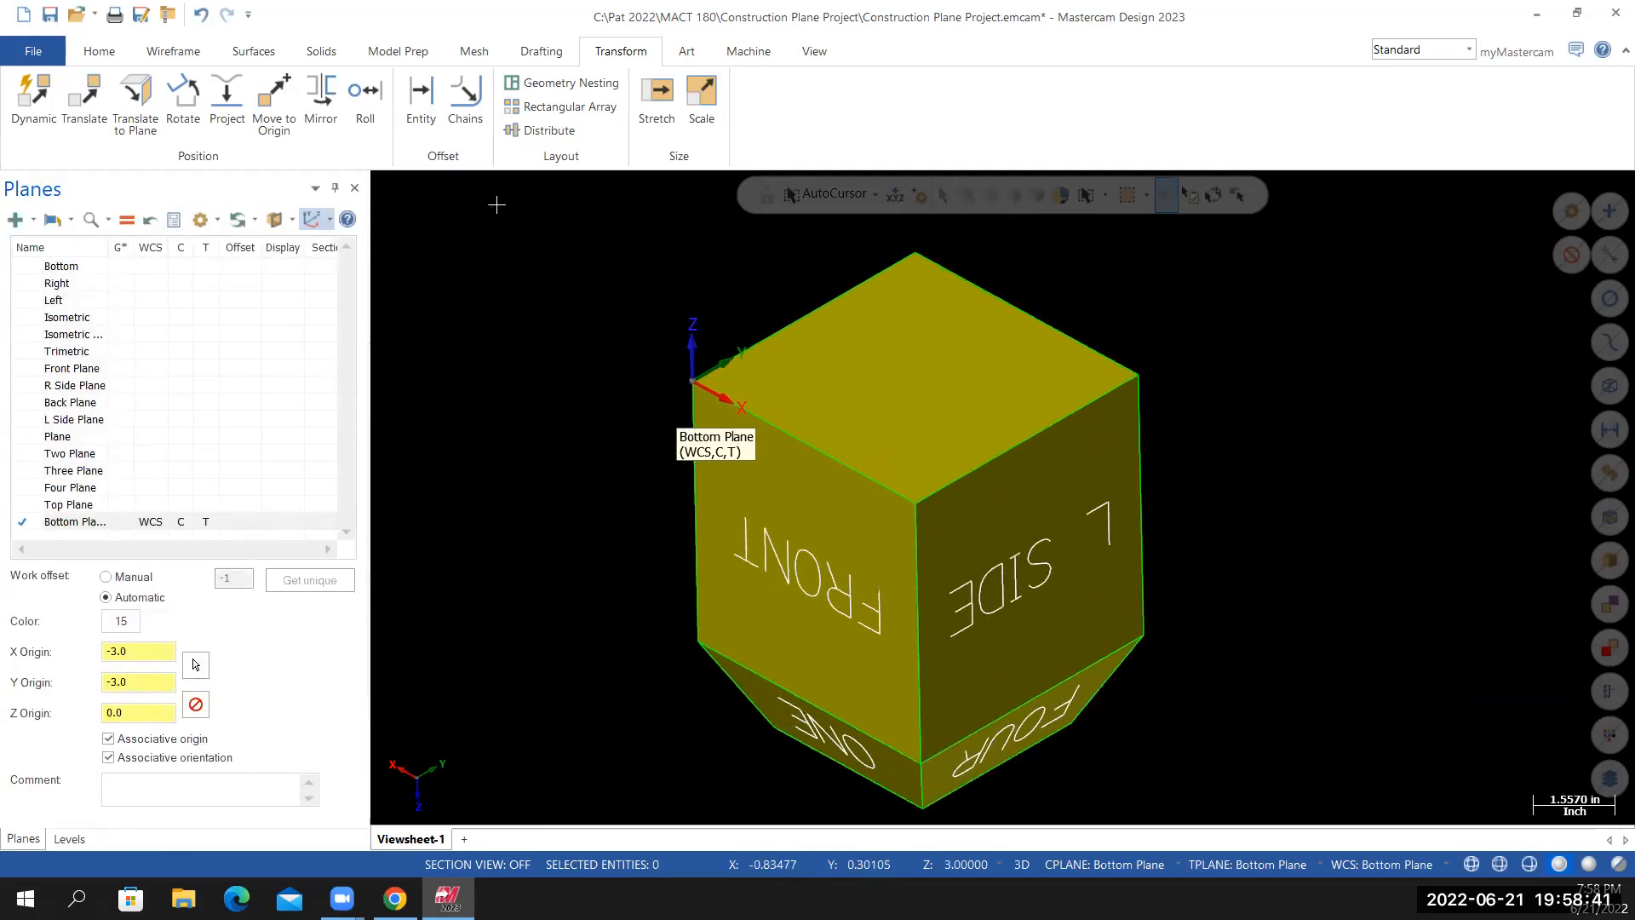
left_click(177, 53)
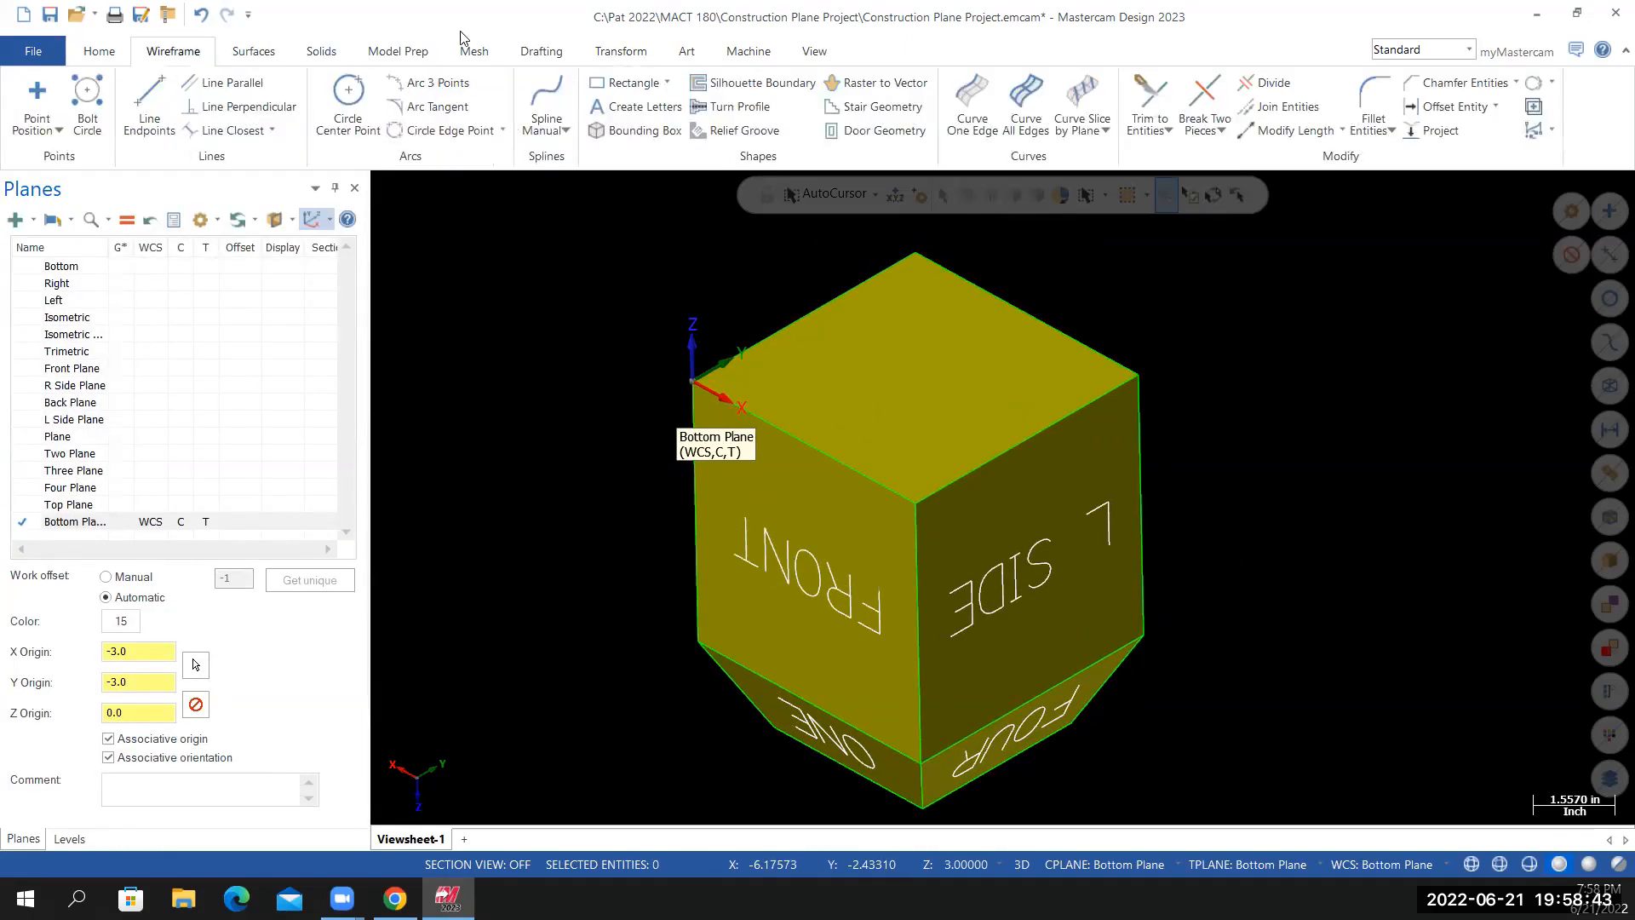
left_click(149, 98)
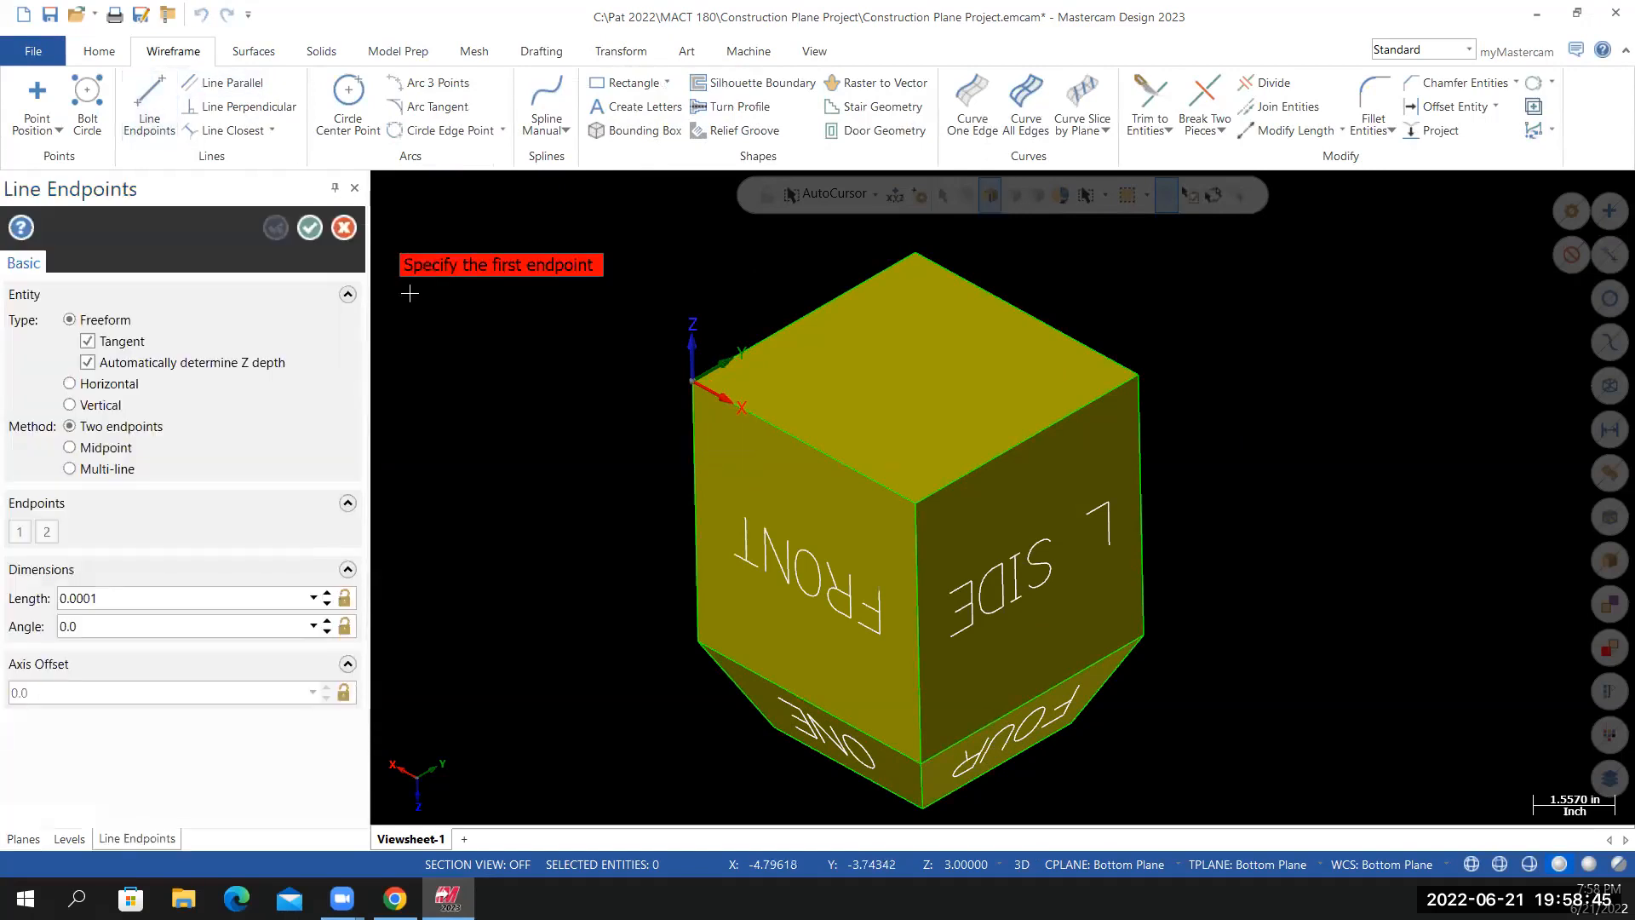
left_click(806, 319)
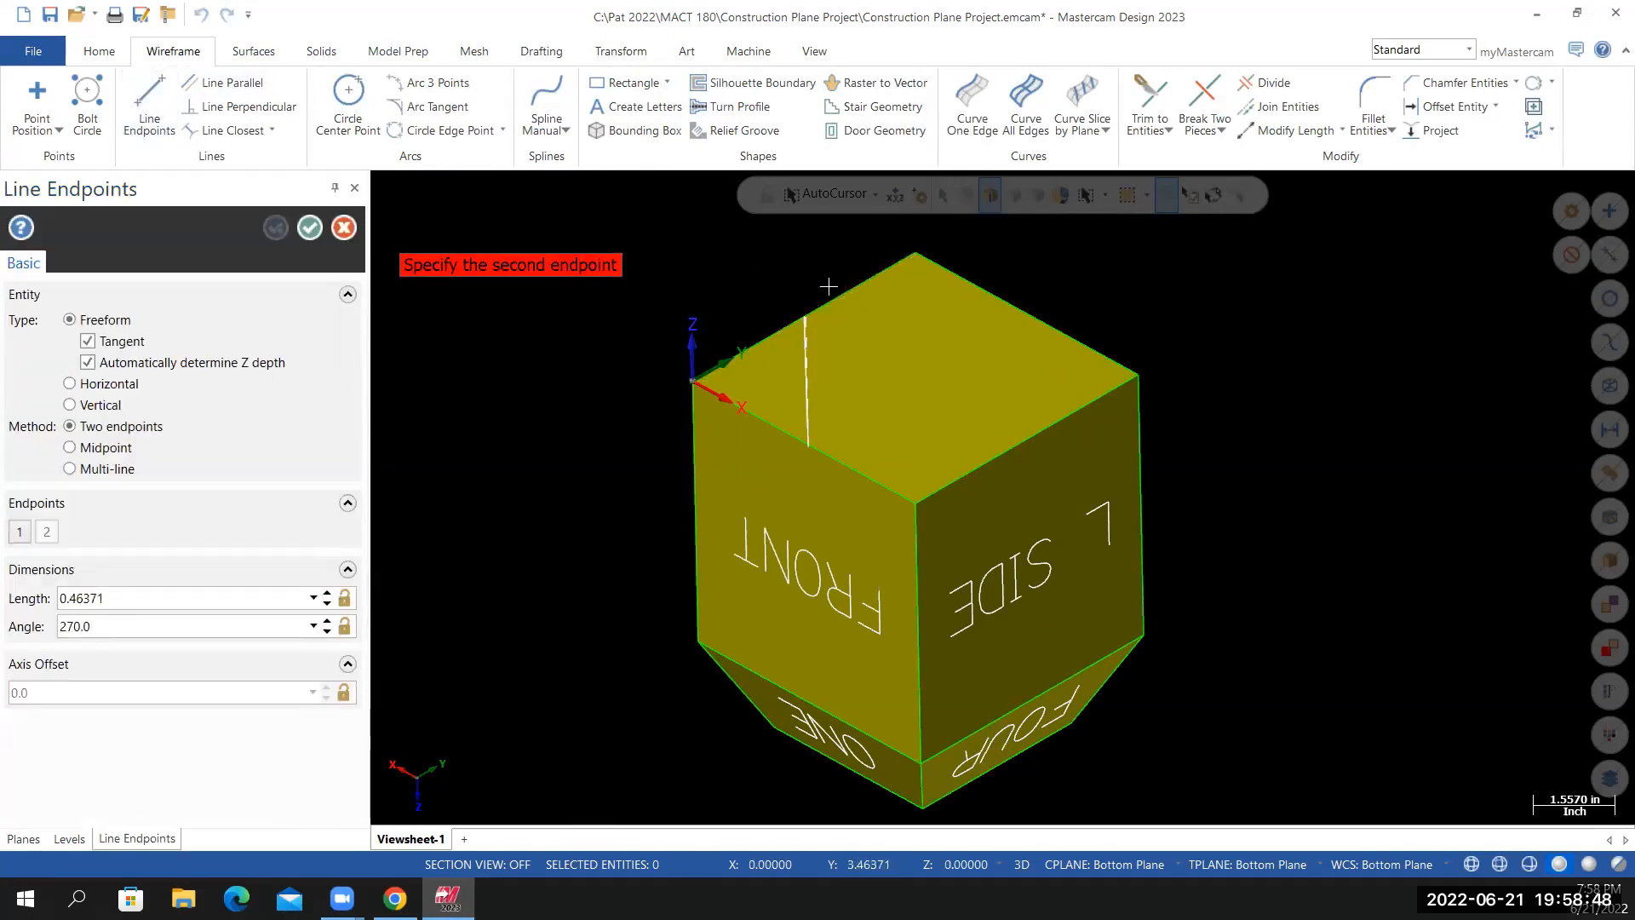
left_click(1025, 439)
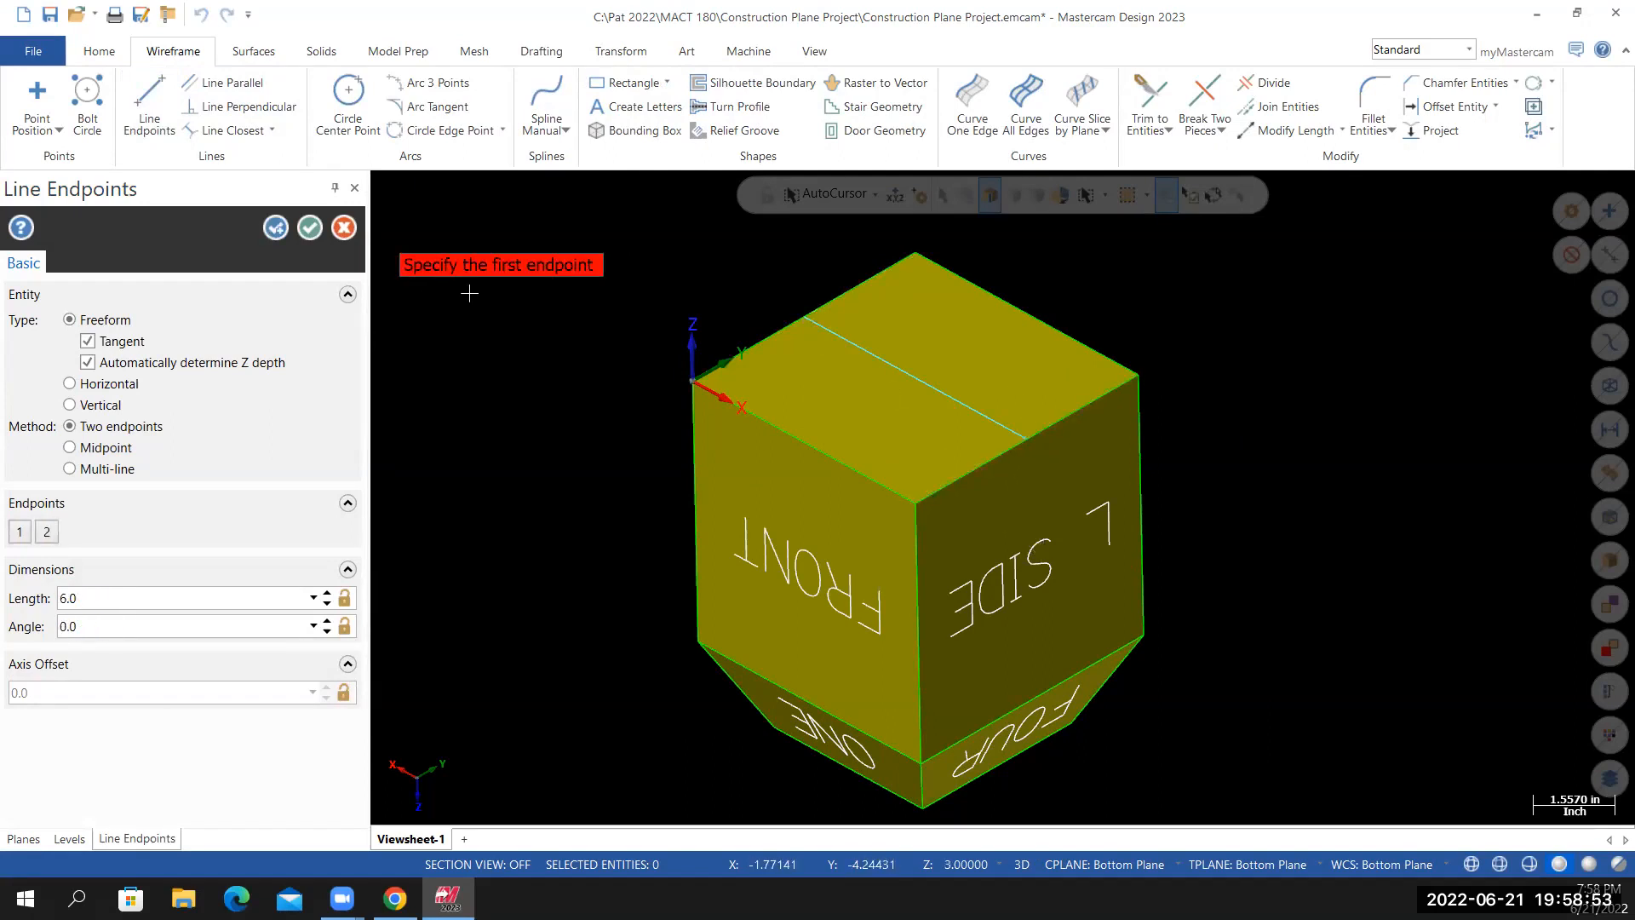
left_click(310, 230)
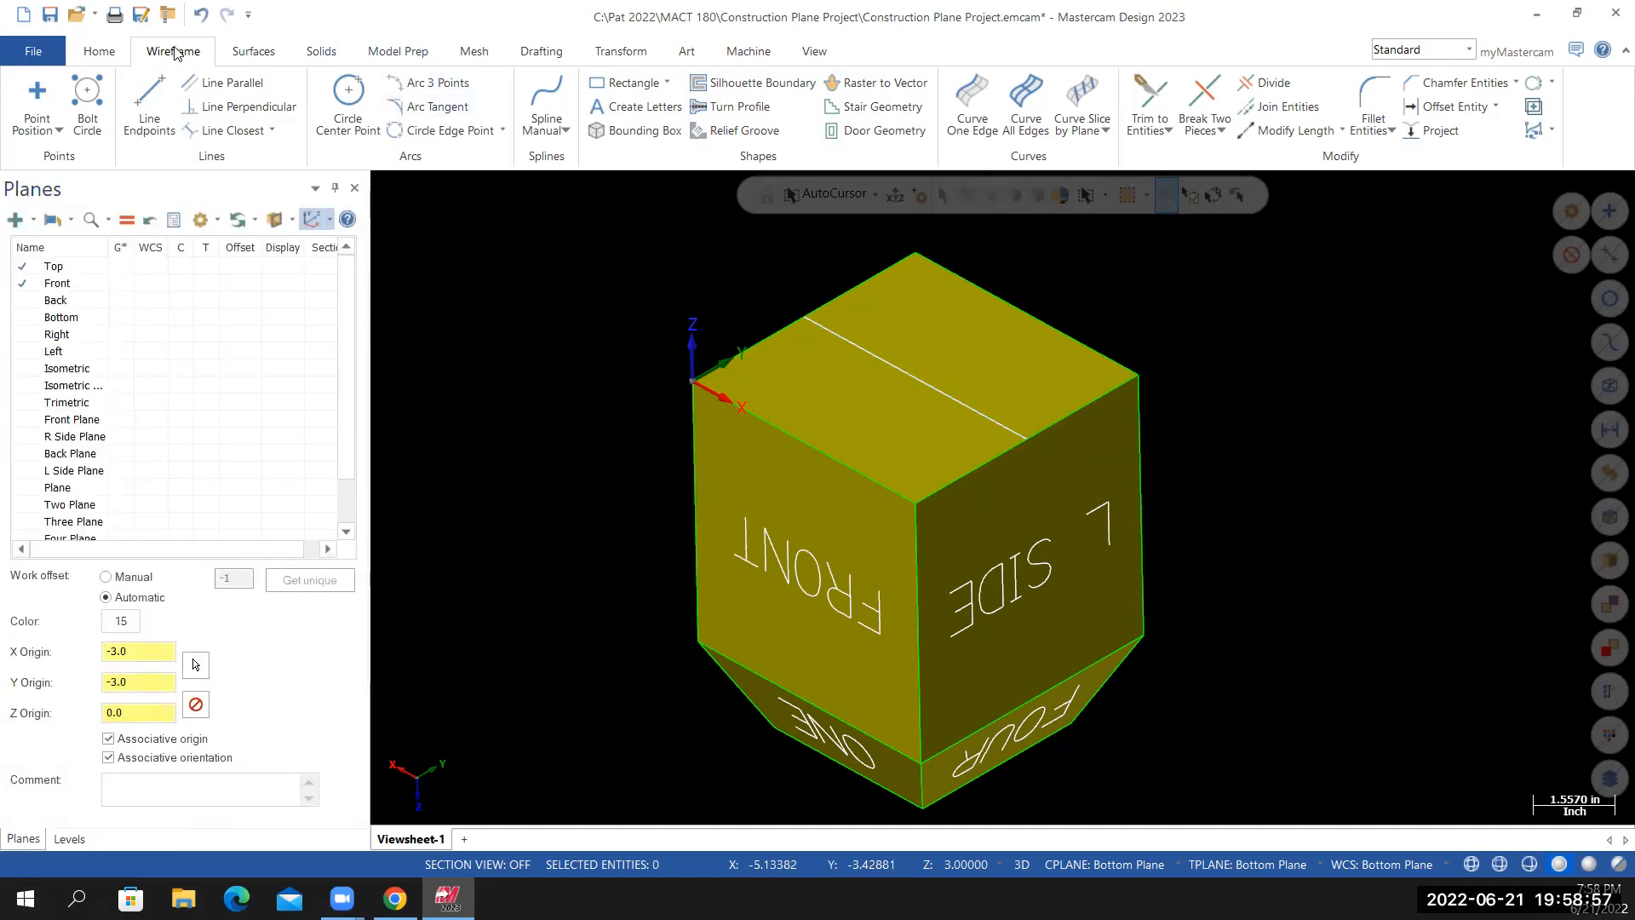
Create the letters BOTTOM on the bottom plane, placing them in the empty space beside the block
left_click(639, 106)
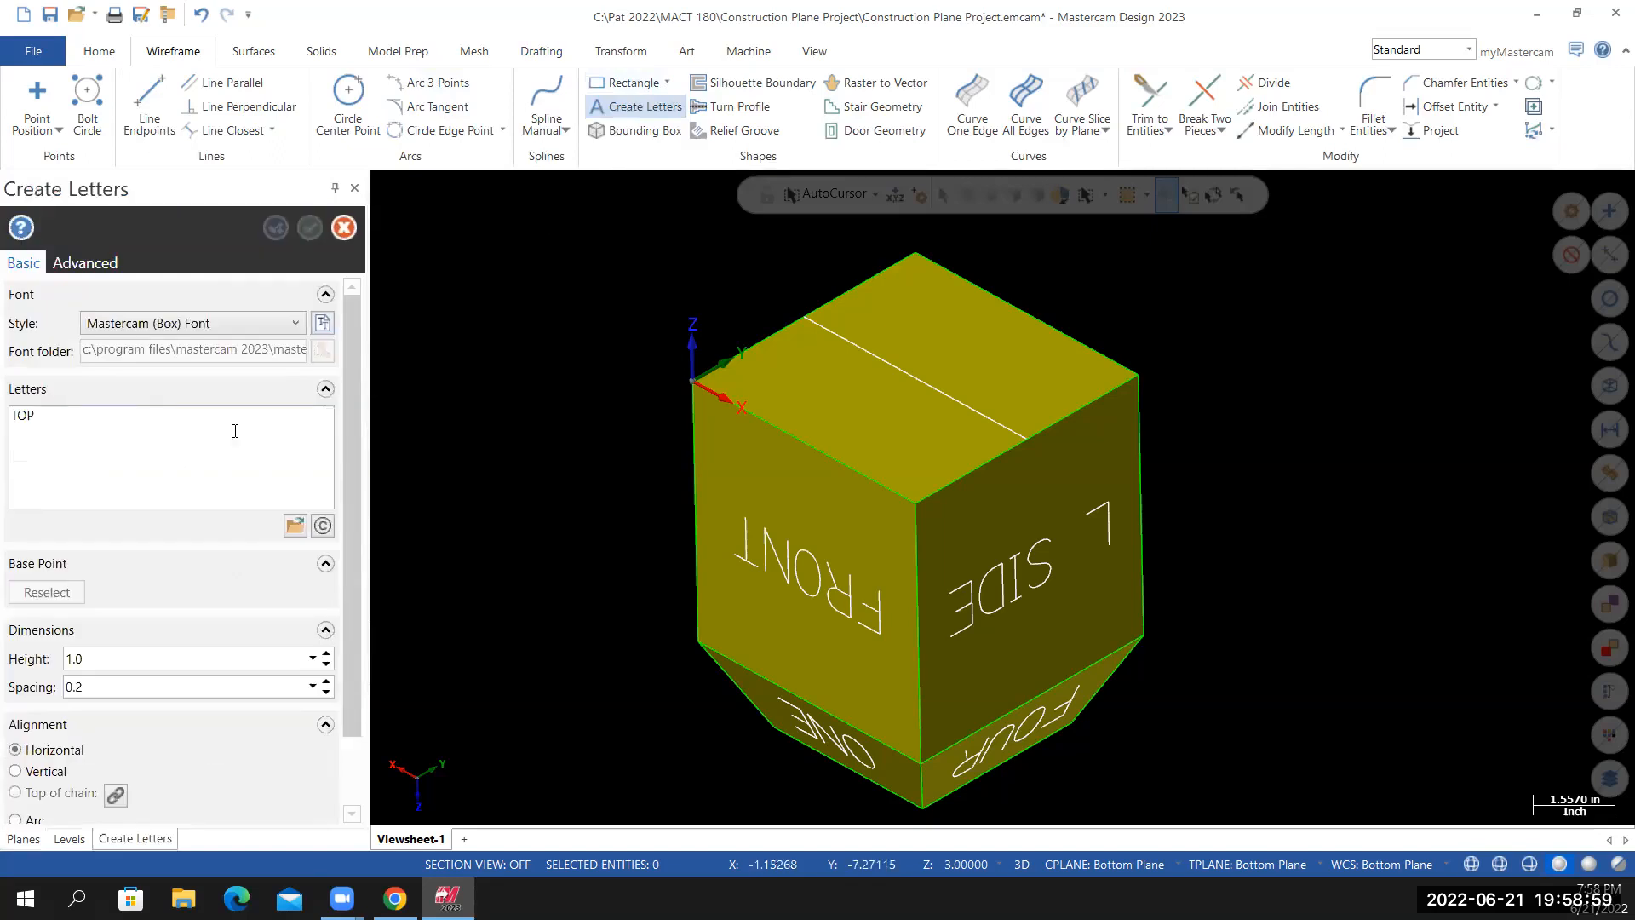
left_click_drag(40, 426, 40, 395)
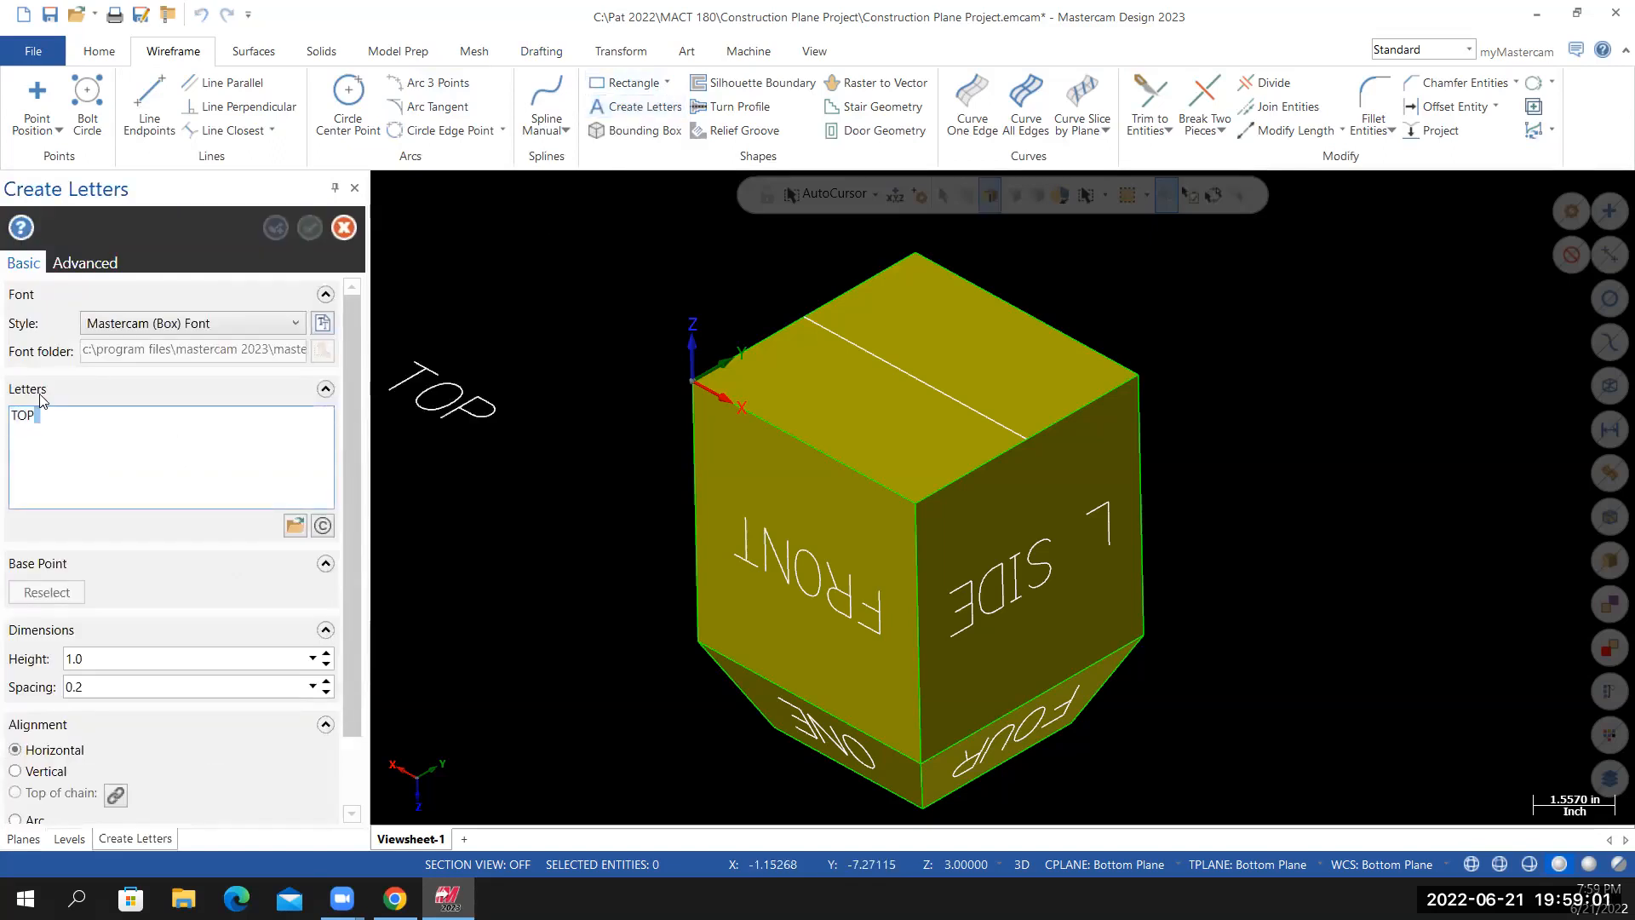
type("BOT")
key("BackSpace")
key("BackSpace")
key("BackSpace")
key("BackSpace")
key("BackSpace")
key("BackSpace")
key("BackSpace")
key("BackSpace")
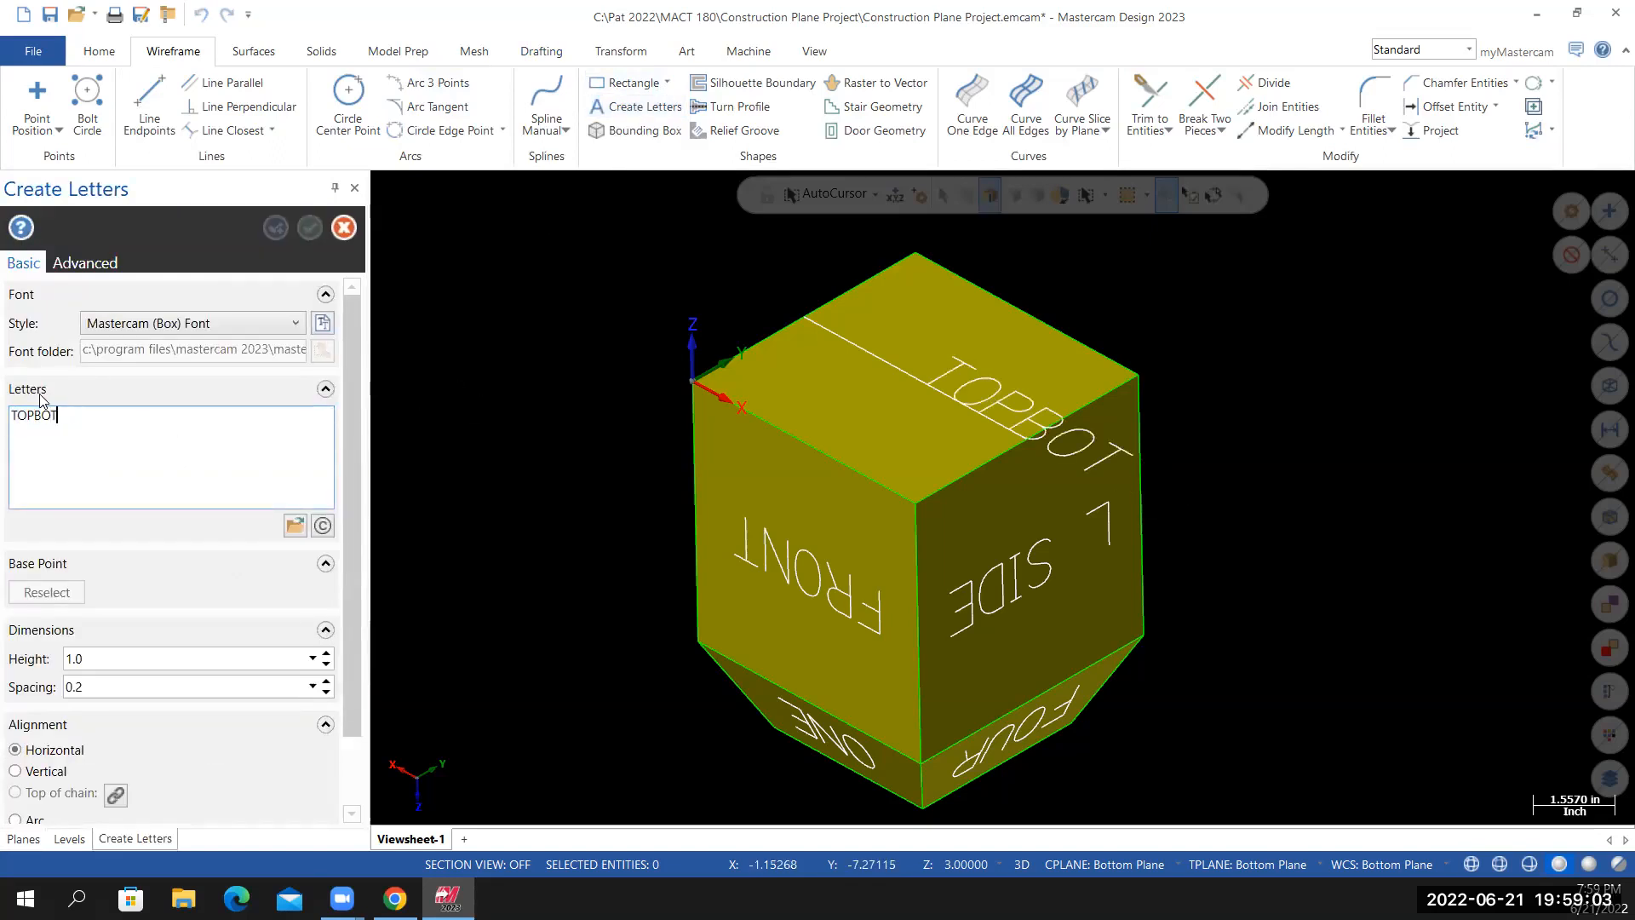
type("BOTTOM")
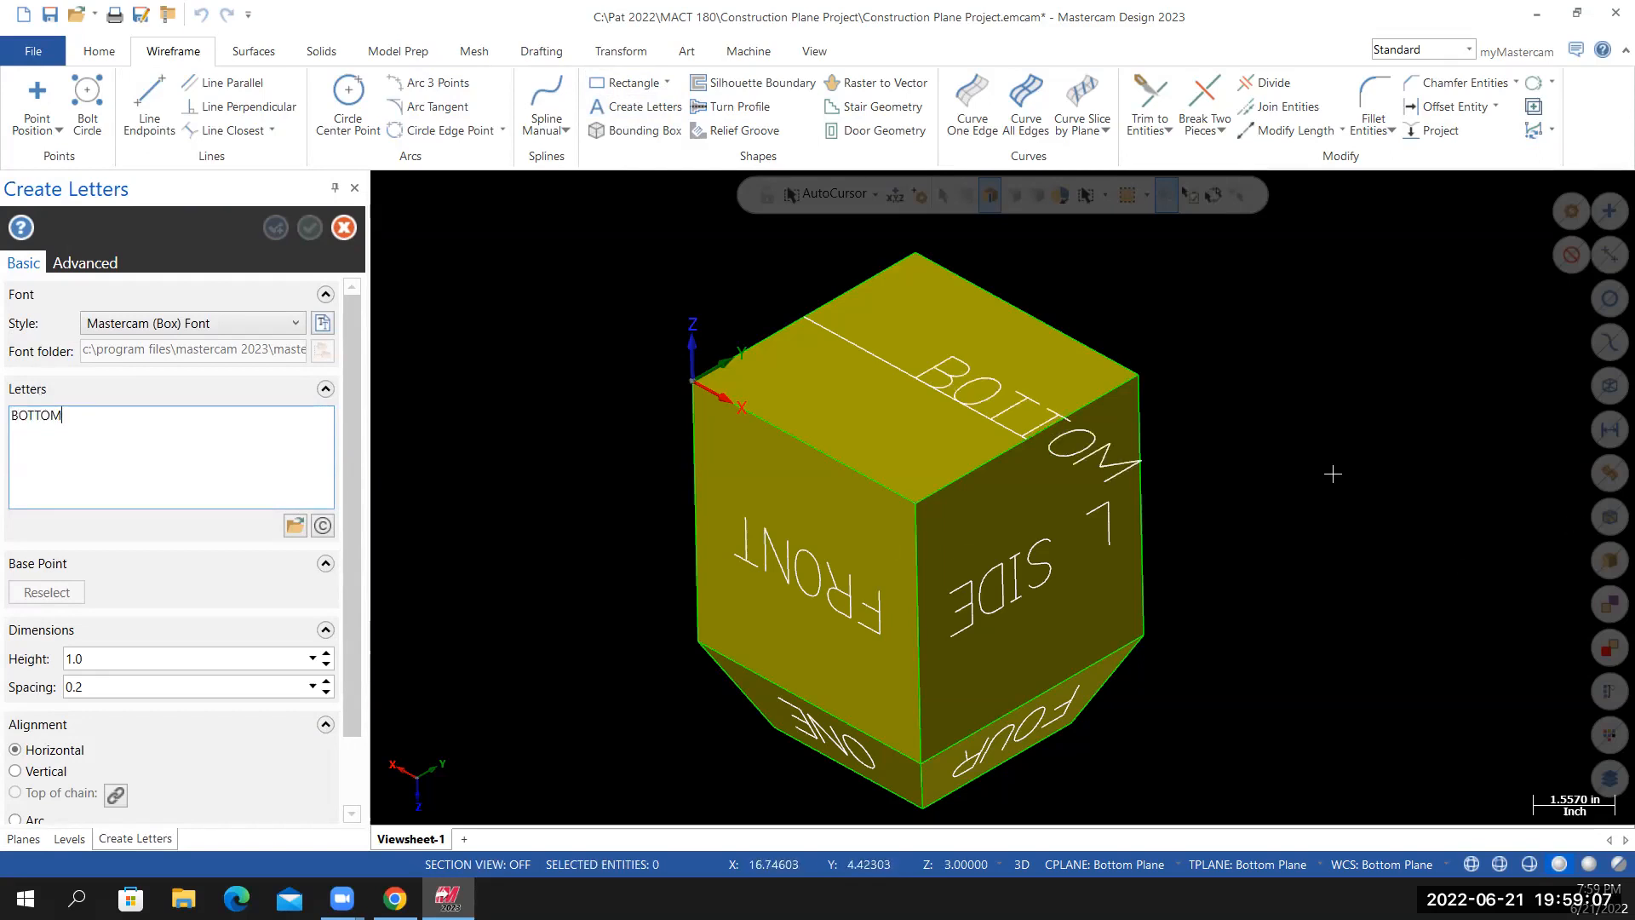
left_click(1275, 320)
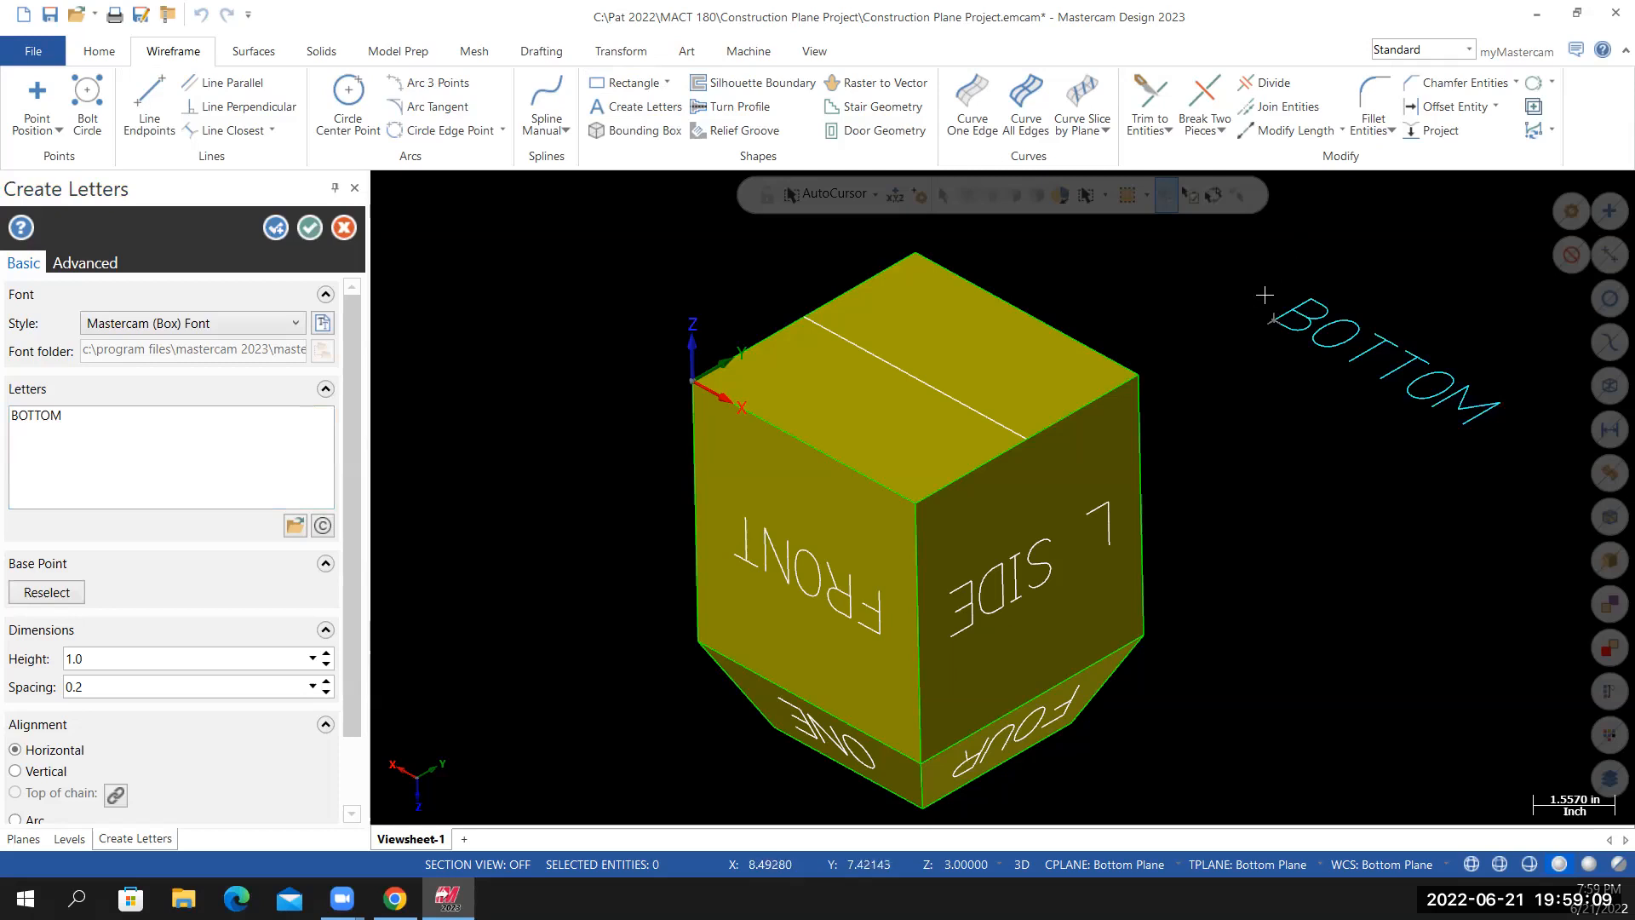
left_click(310, 228)
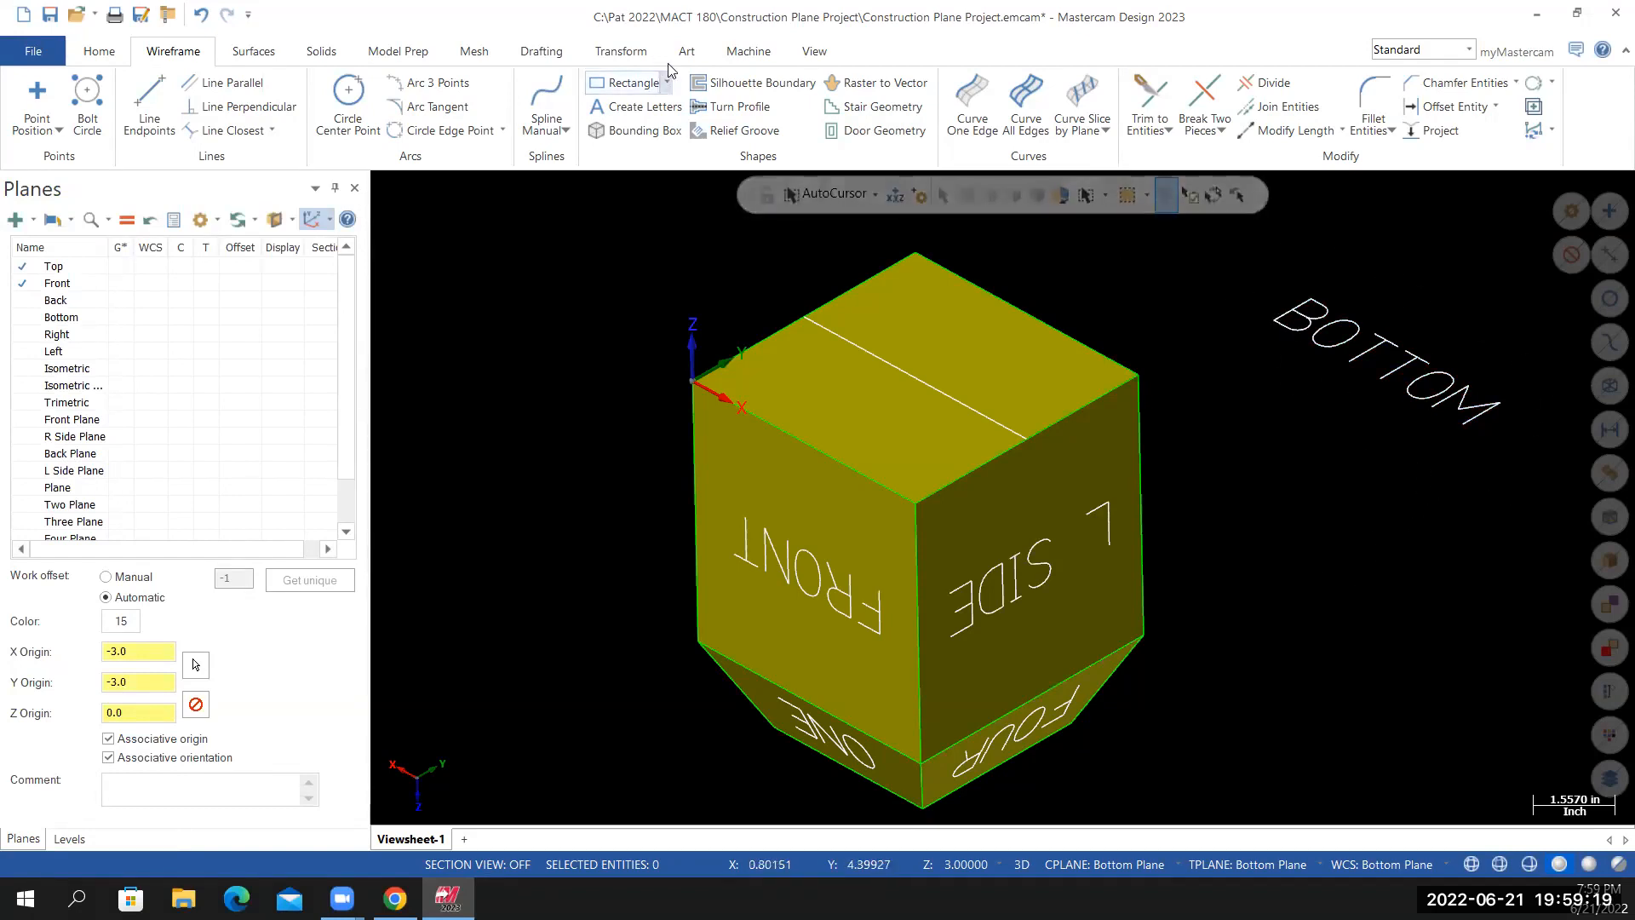
Move the BOTTOM text with Dynamic from a point midway between its two Ts to the midpoint of the bottom face's construction line
left_click(623, 53)
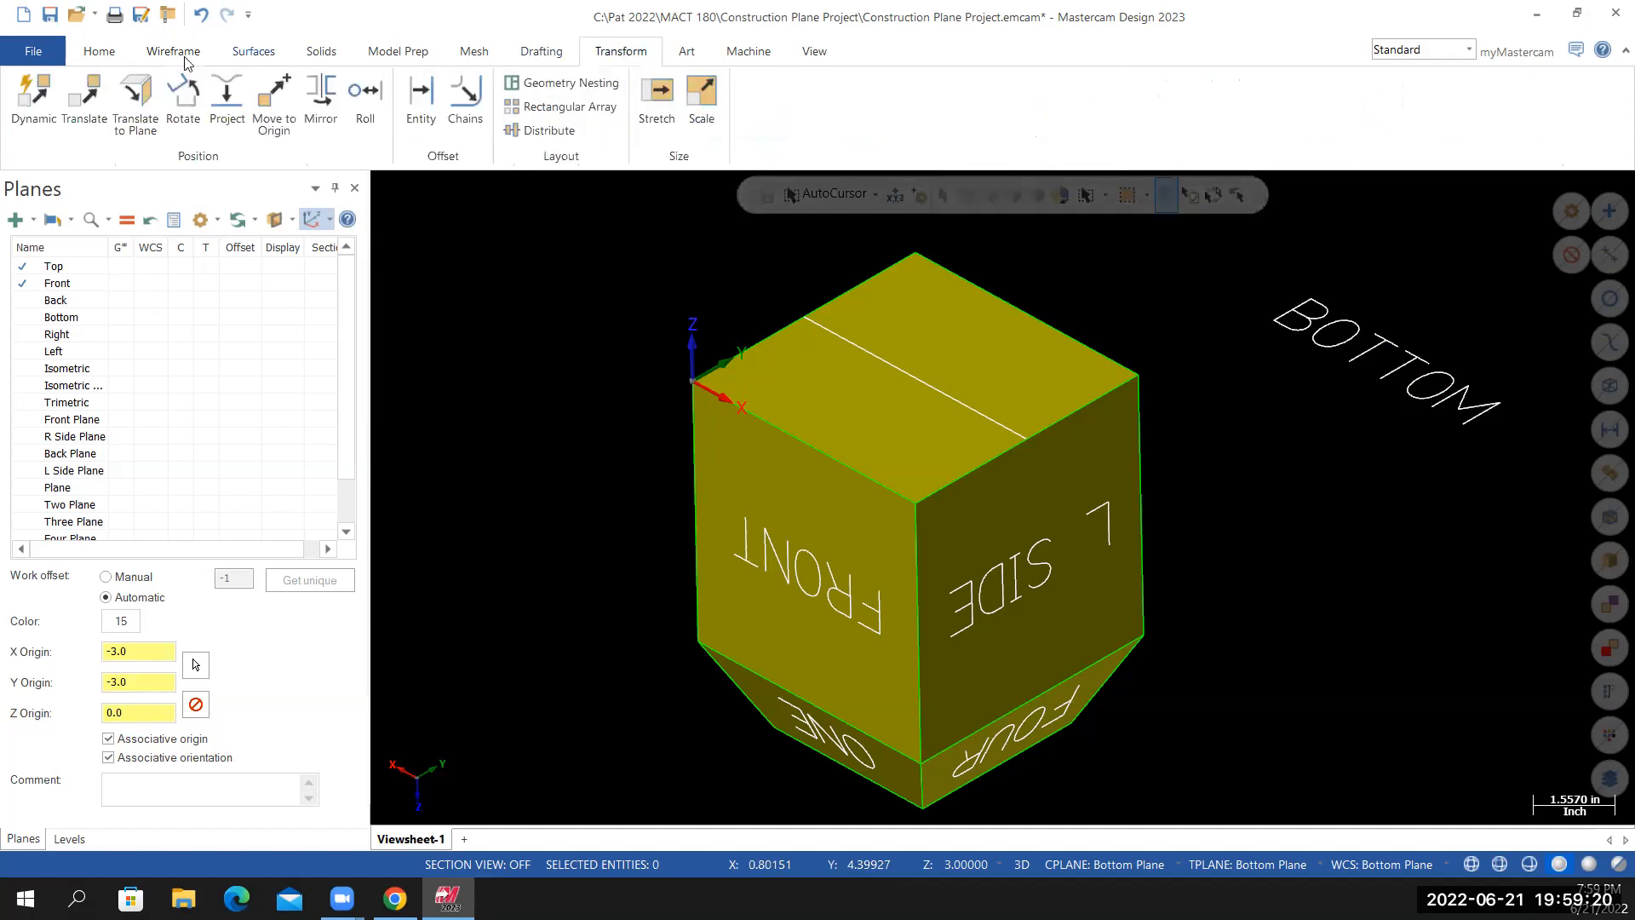
left_click(34, 98)
left_click_drag(1233, 251, 1518, 484)
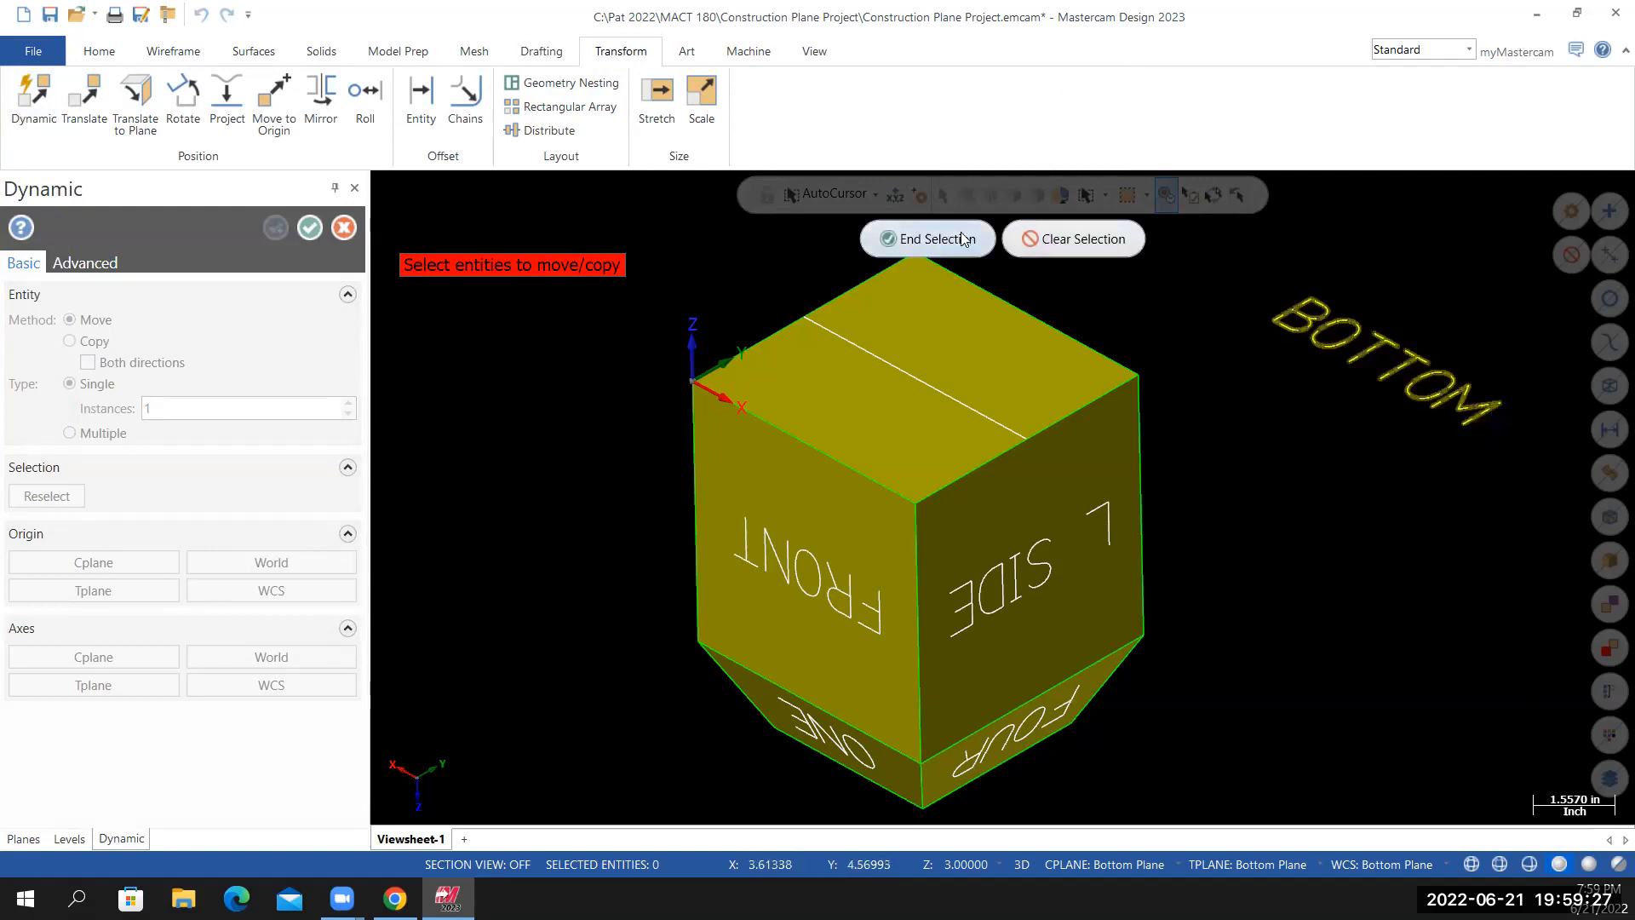
left_click(936, 239)
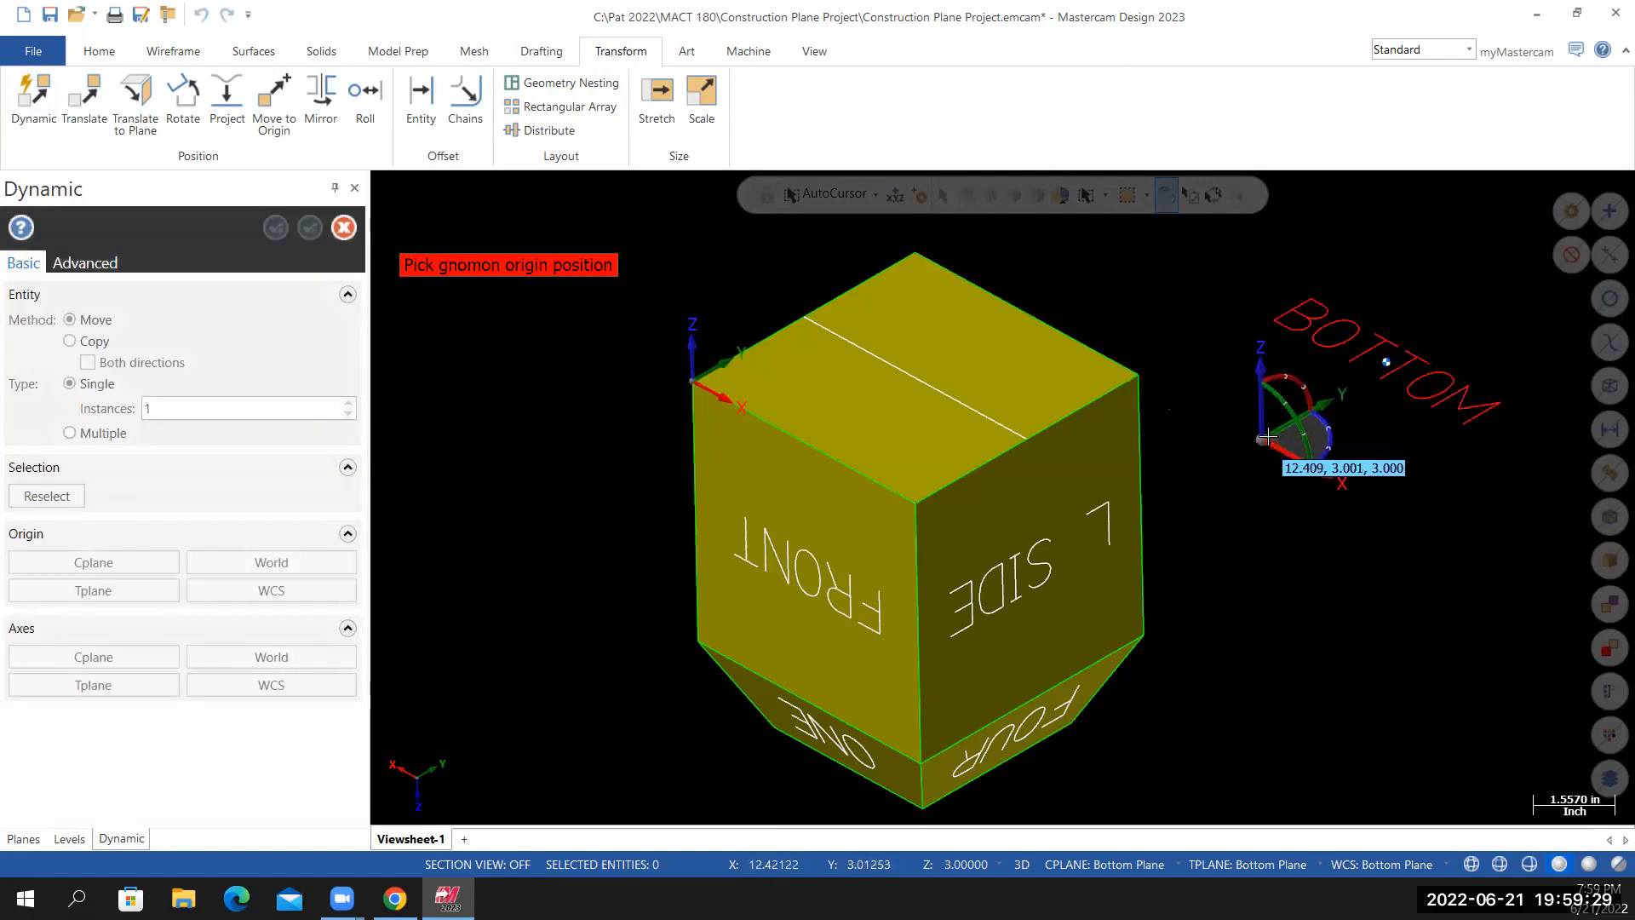
scroll(1447, 340, "up", 3)
scroll(1453, 349, "up", 2)
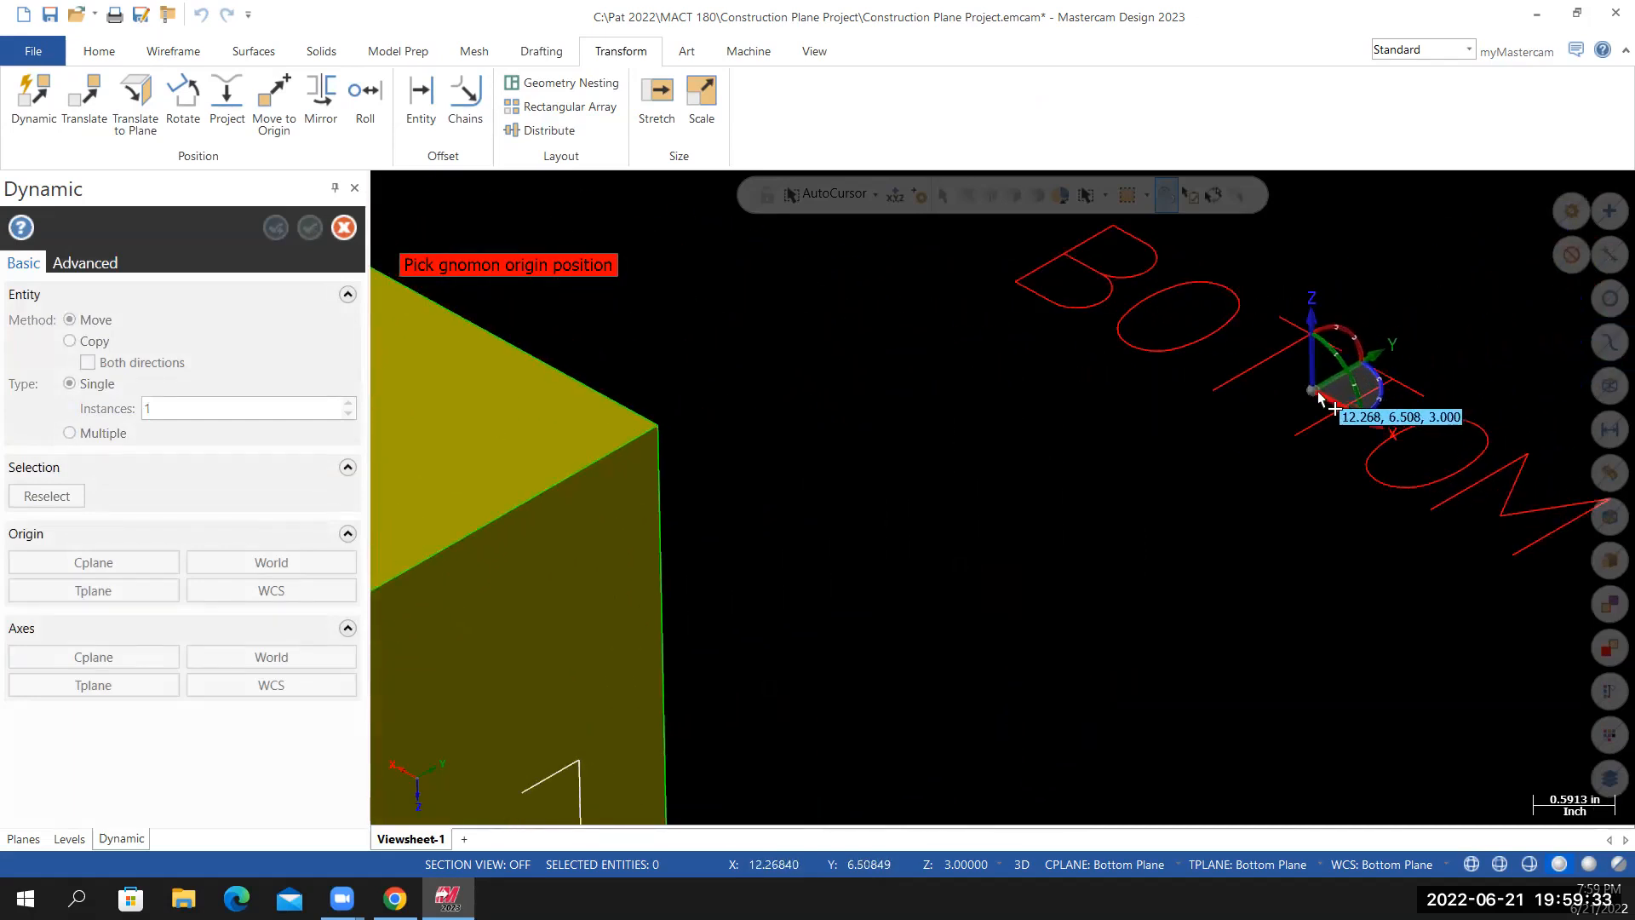
left_click(1312, 390)
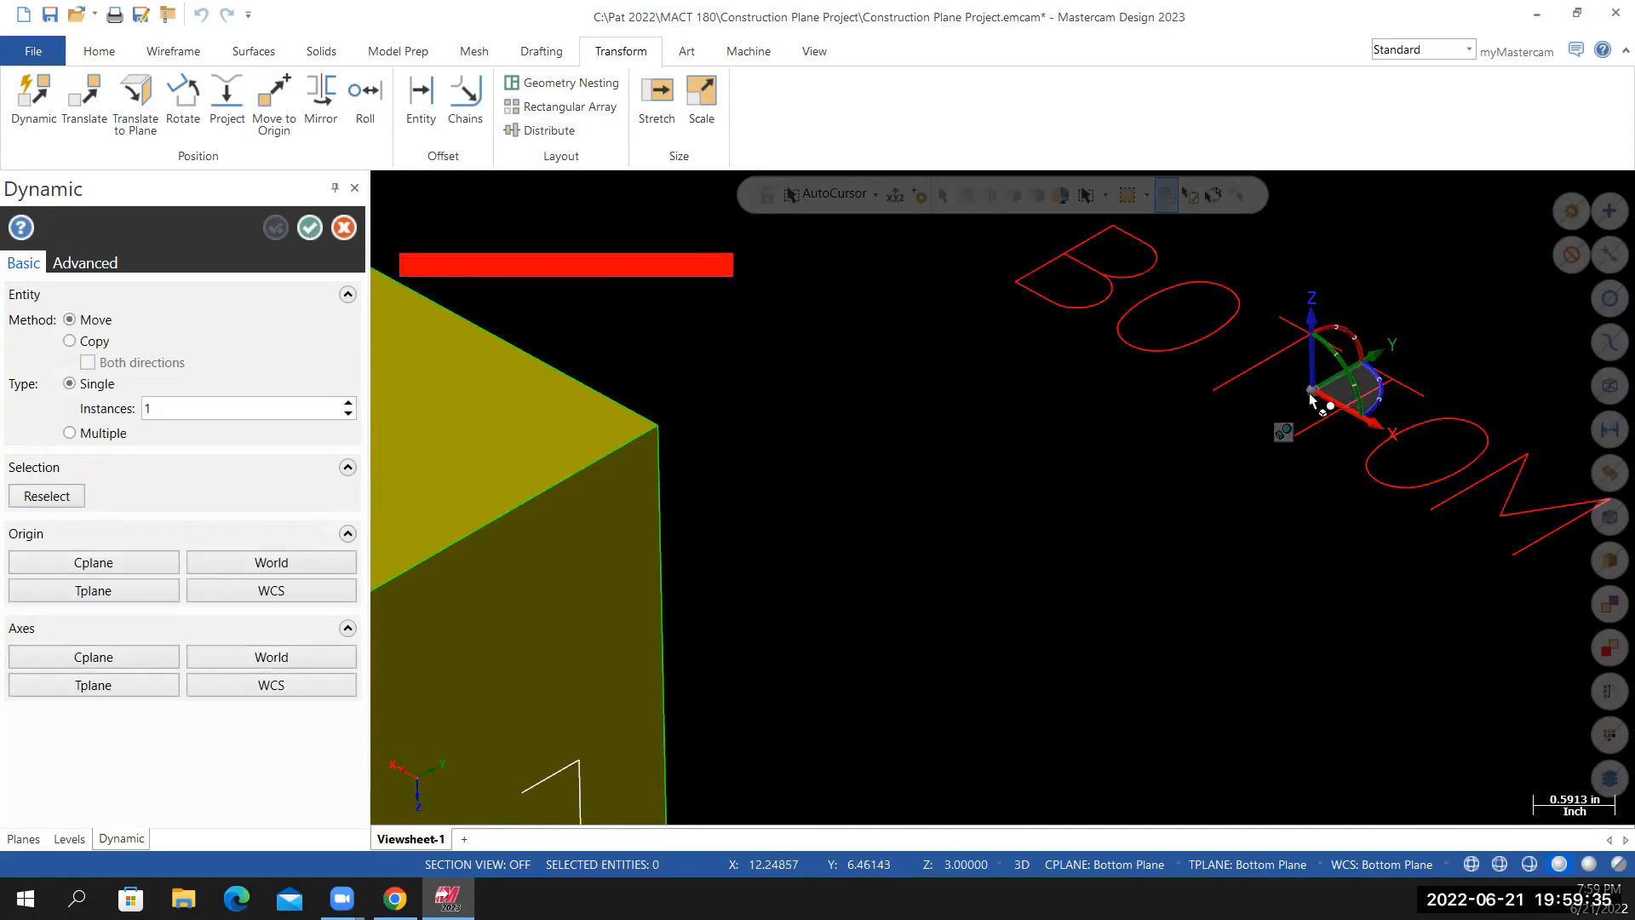
left_click(1312, 391)
scroll(1227, 432, "down", 1)
scroll(1220, 438, "down", 2)
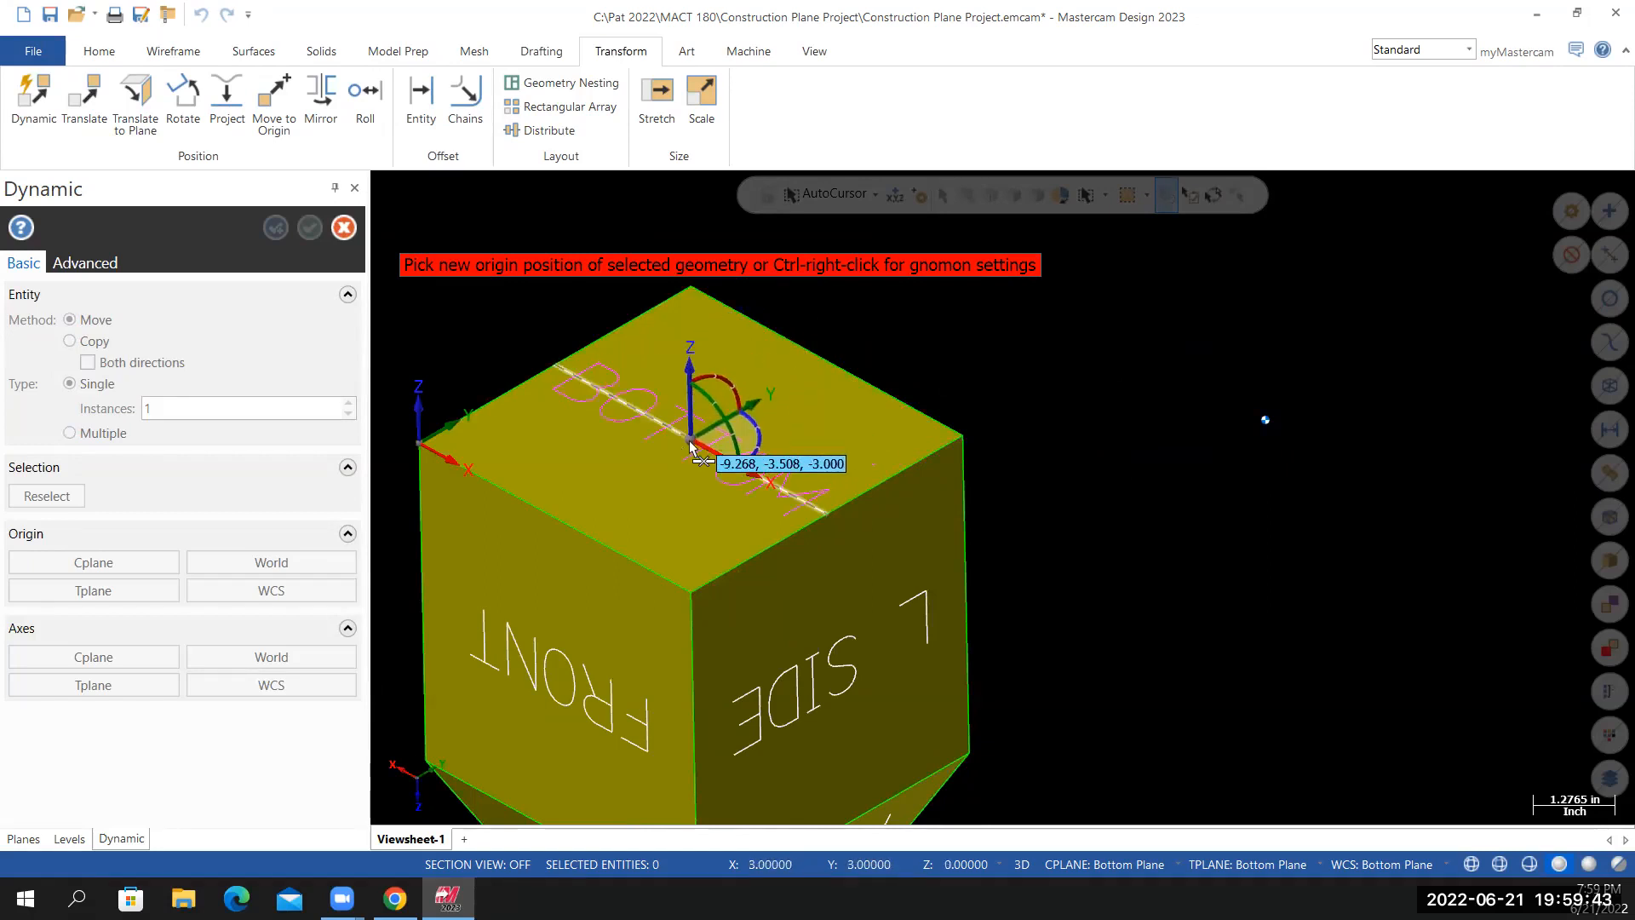
left_click(691, 445)
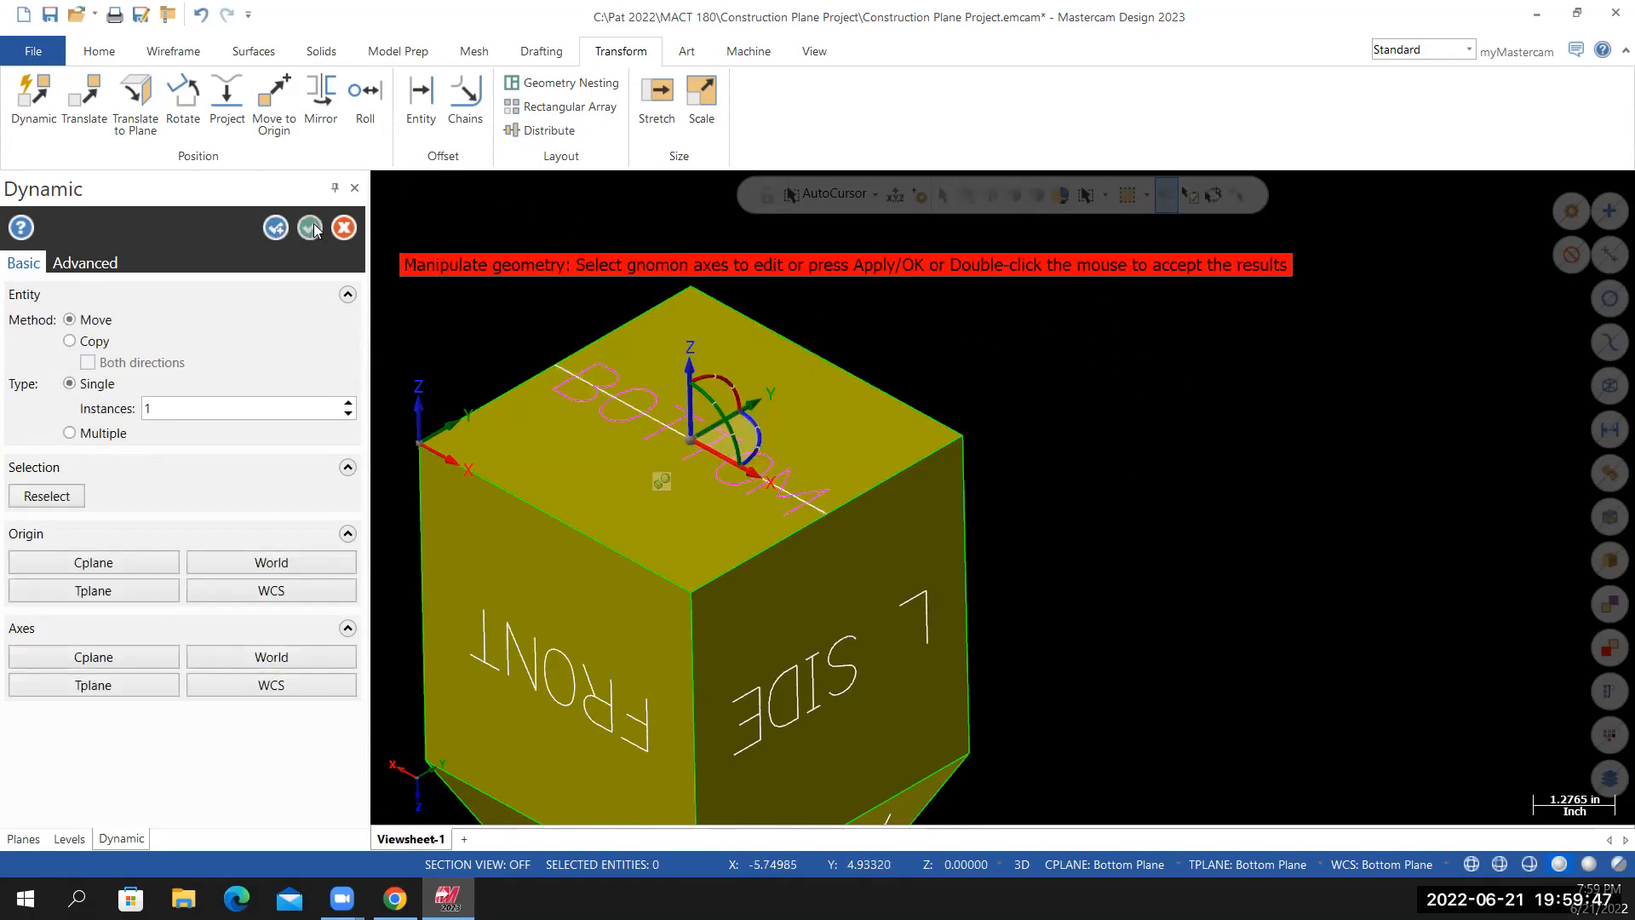
double_click(914, 394)
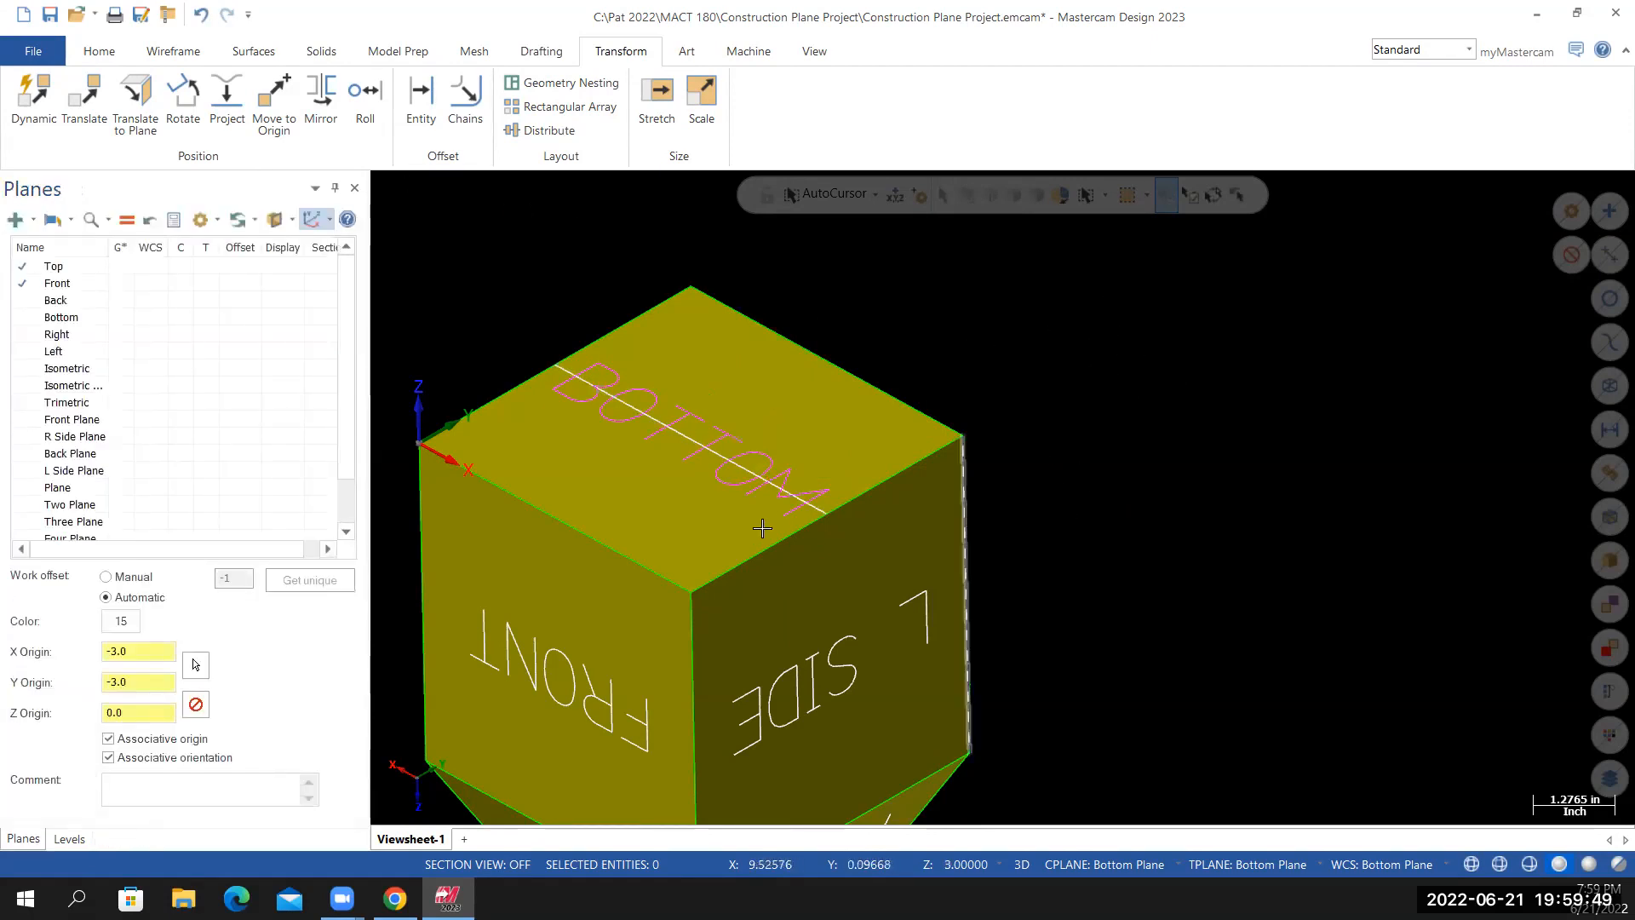
Delete the construction line on the bottom face and clear the transform colors from the BOTTOM text
left_click(687, 445)
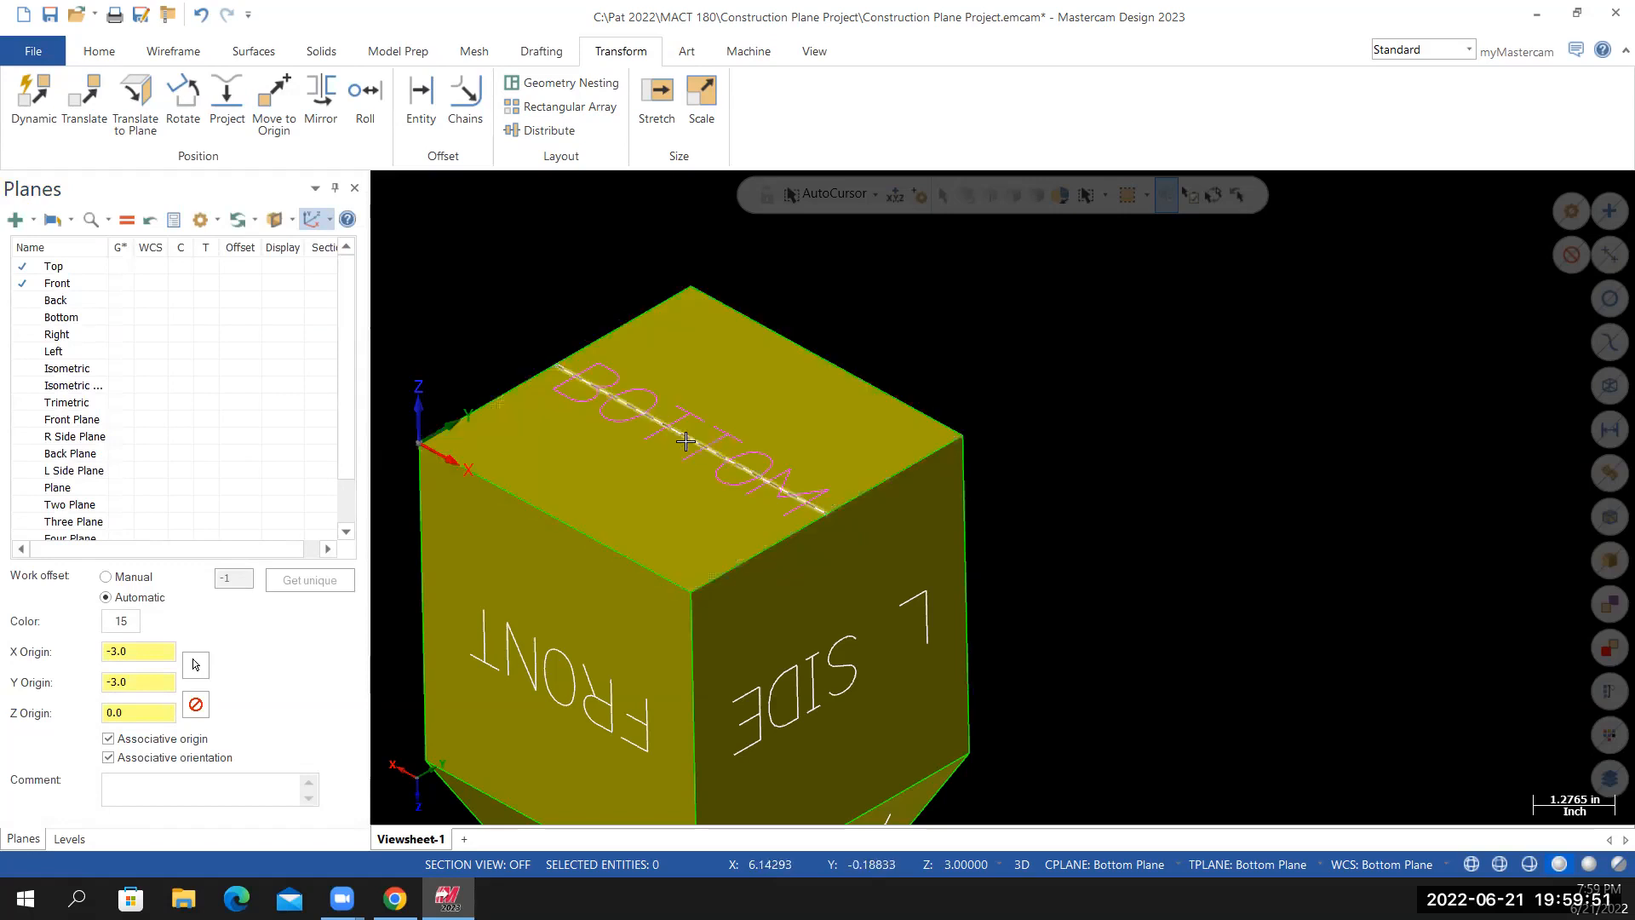
key("Delete")
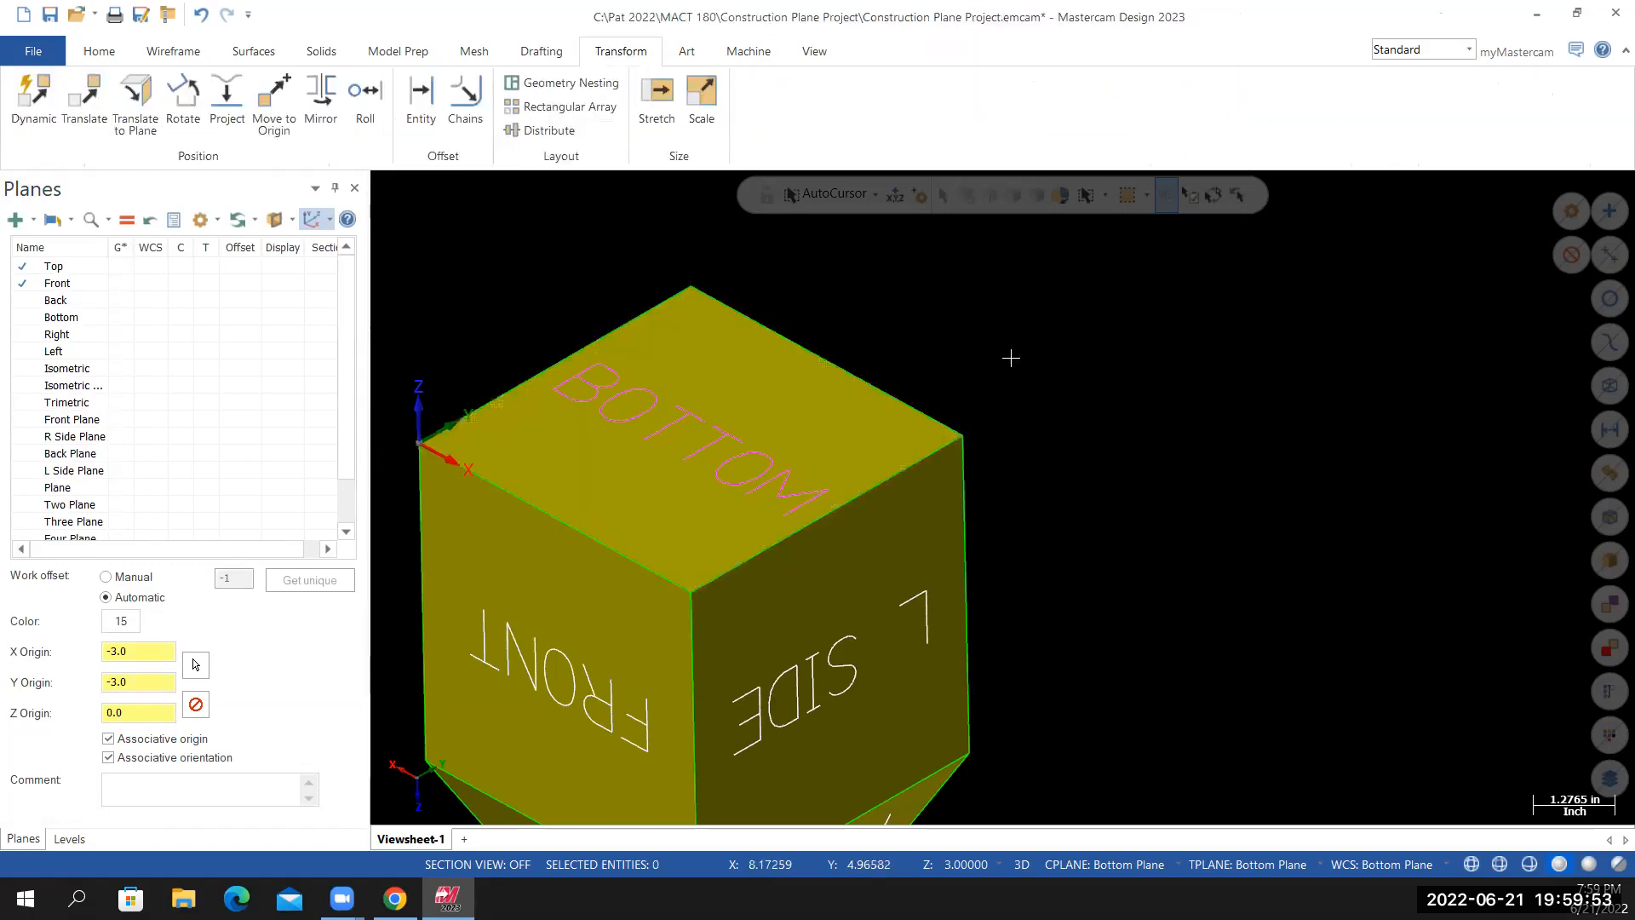
right_click(1006, 314)
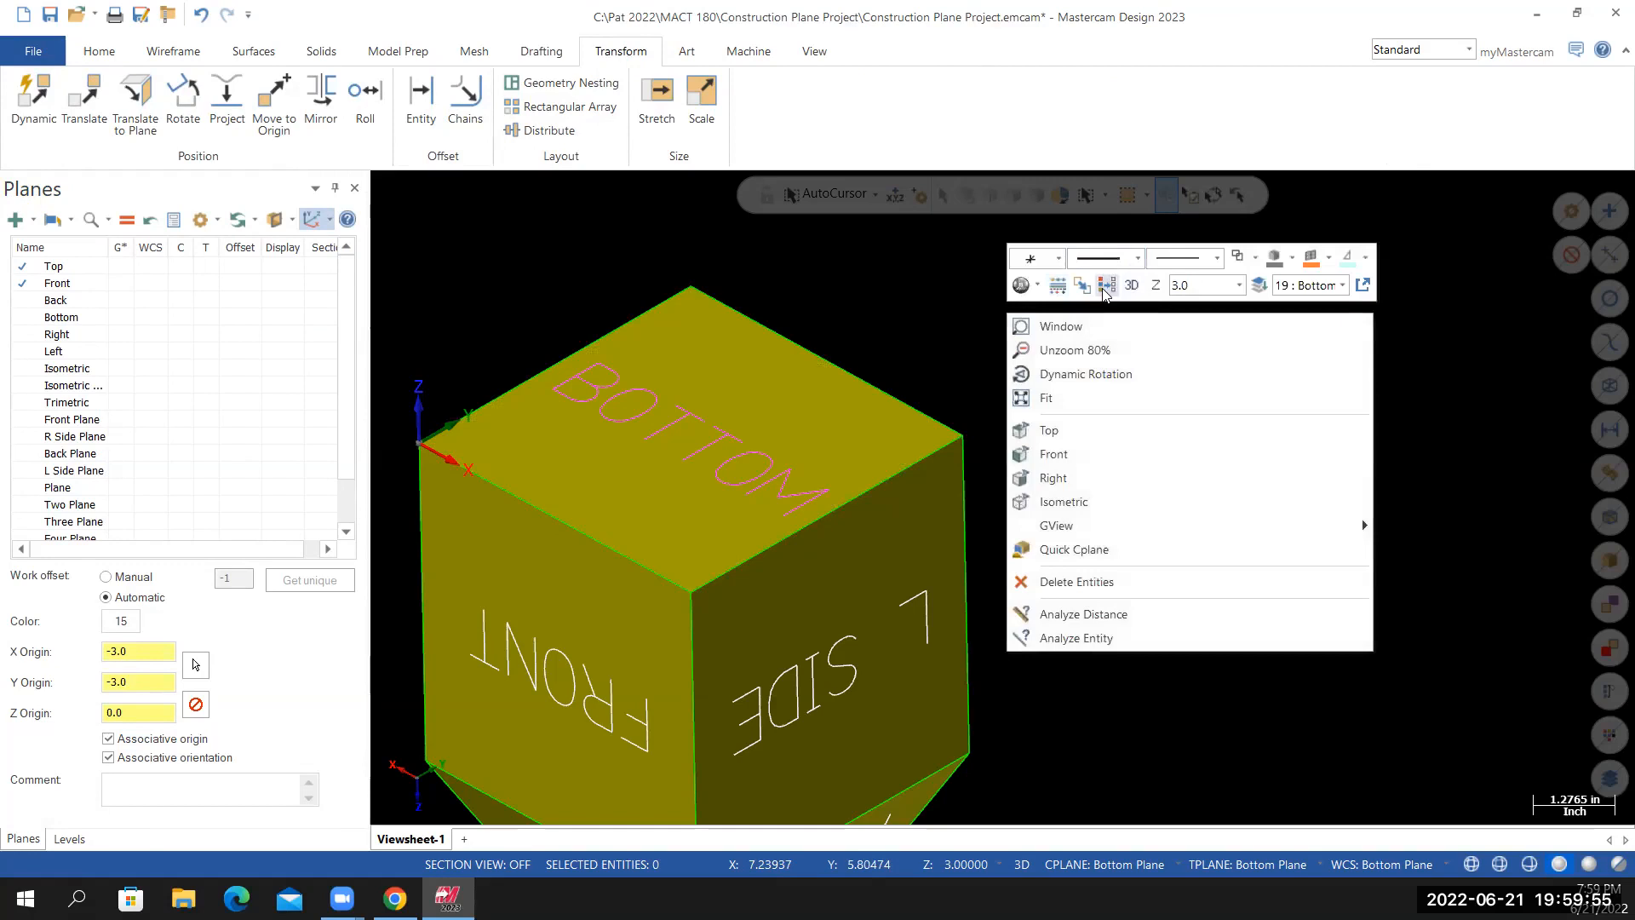
left_click(1107, 286)
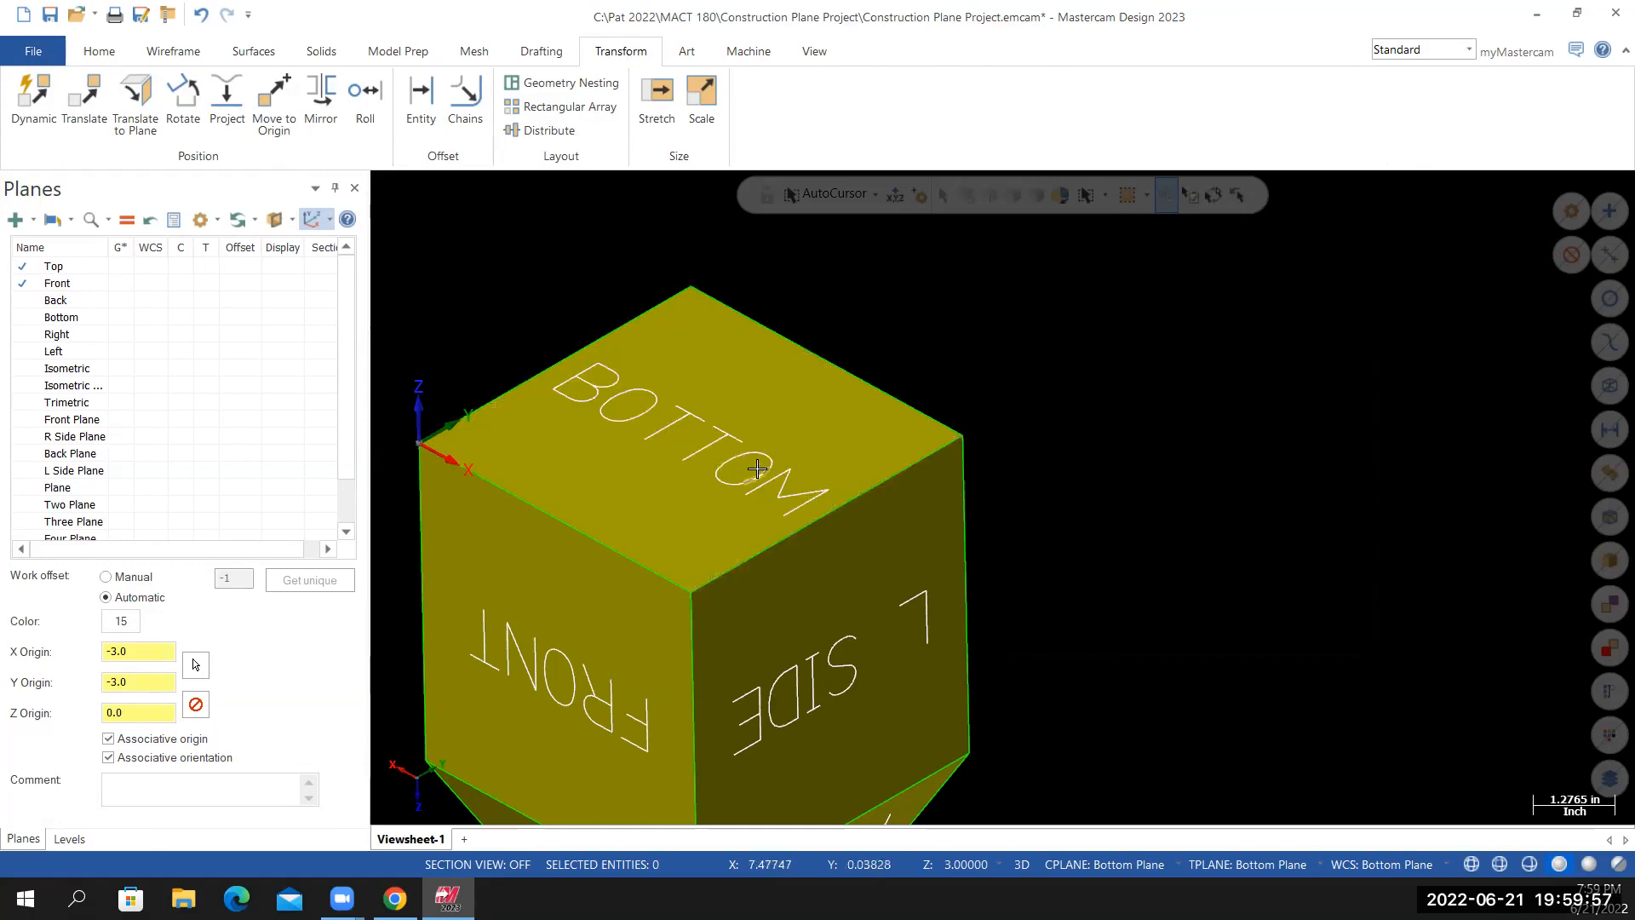
Set the Top plane as the WCS, construction plane and tool plane
scroll(1080, 507, "down", 2)
mouse_move(1002, 497)
middle_mouse_down()
mouse_move(915, 574)
mouse_move(730, 614)
mouse_move(712, 474)
mouse_move(726, 511)
mouse_move(1391, 679)
mouse_move(1132, 649)
mouse_move(1081, 627)
middle_mouse_up()
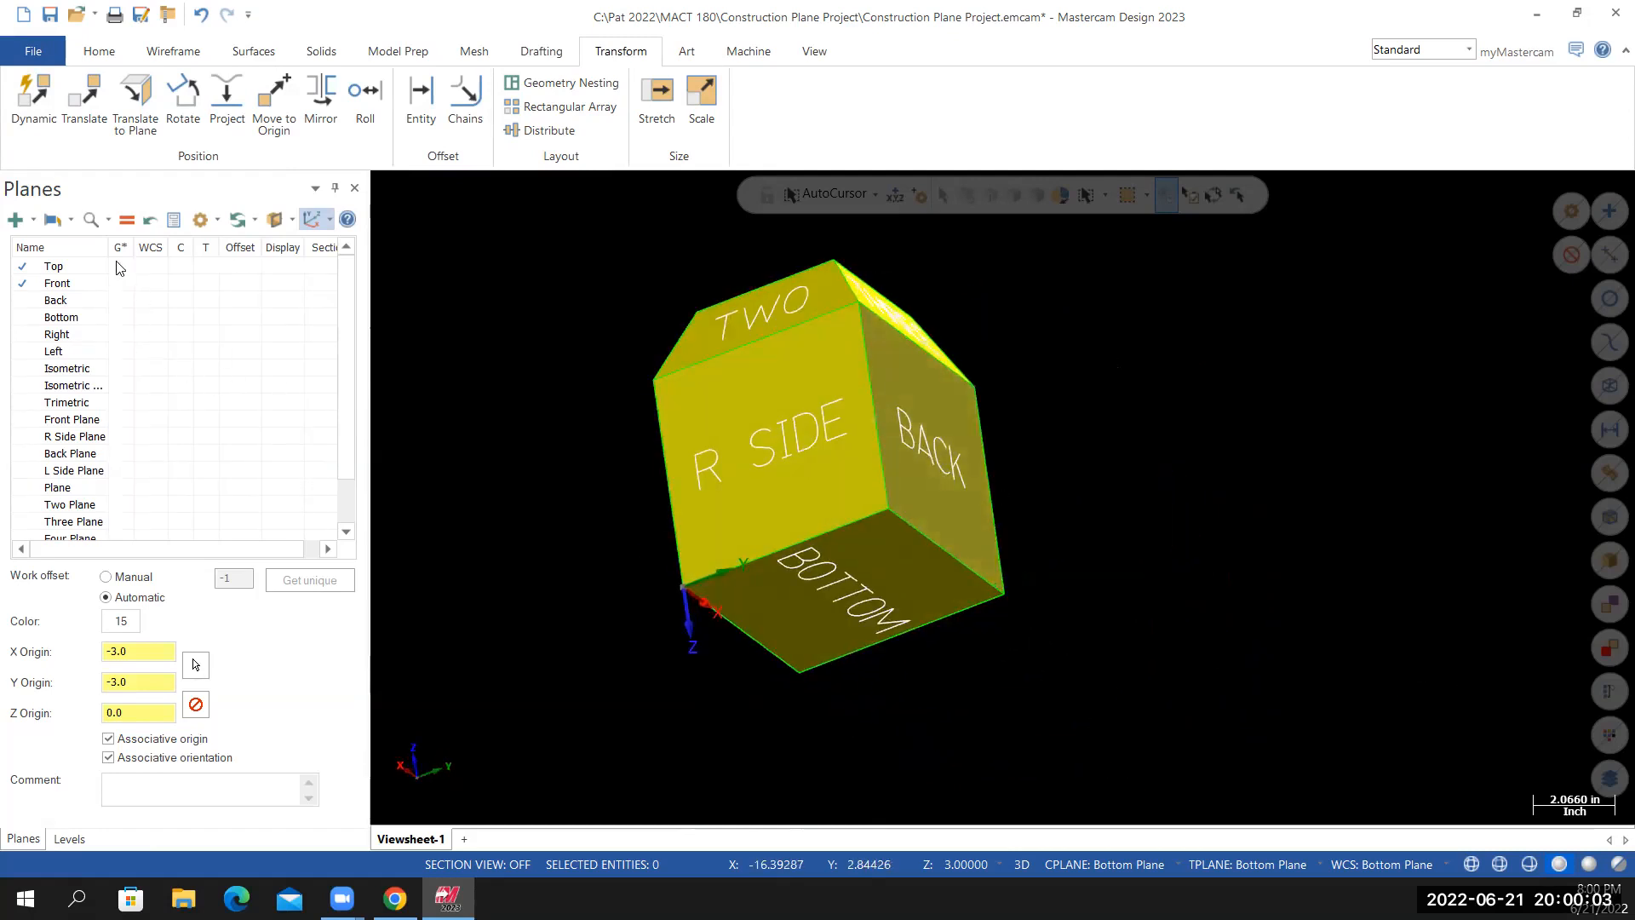
left_click(56, 267)
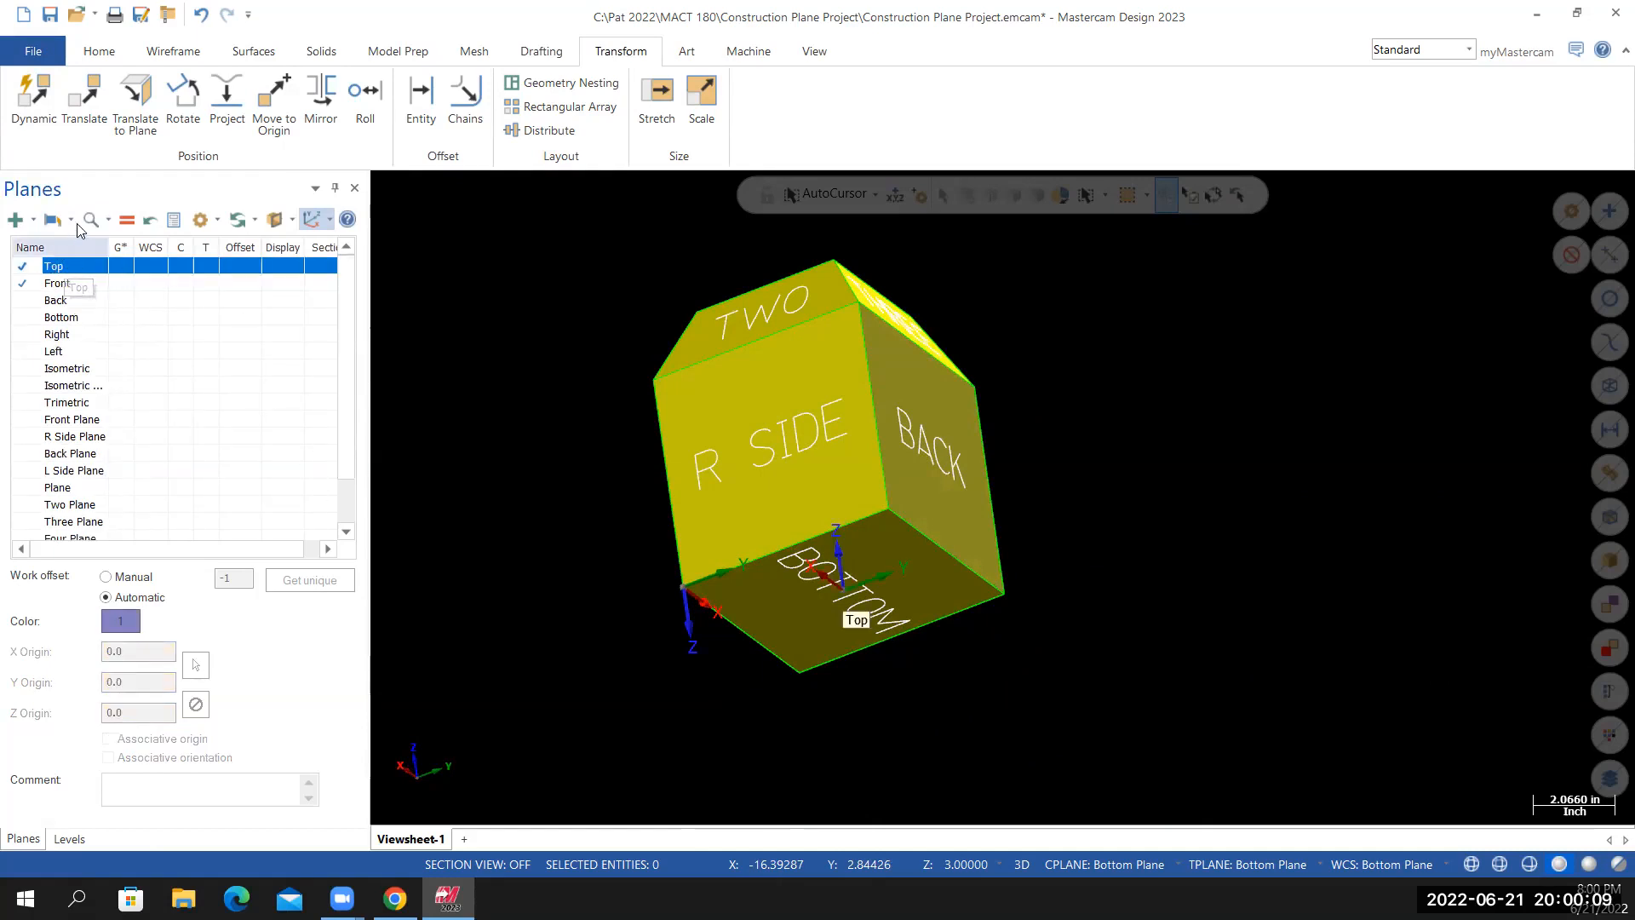
left_click(127, 220)
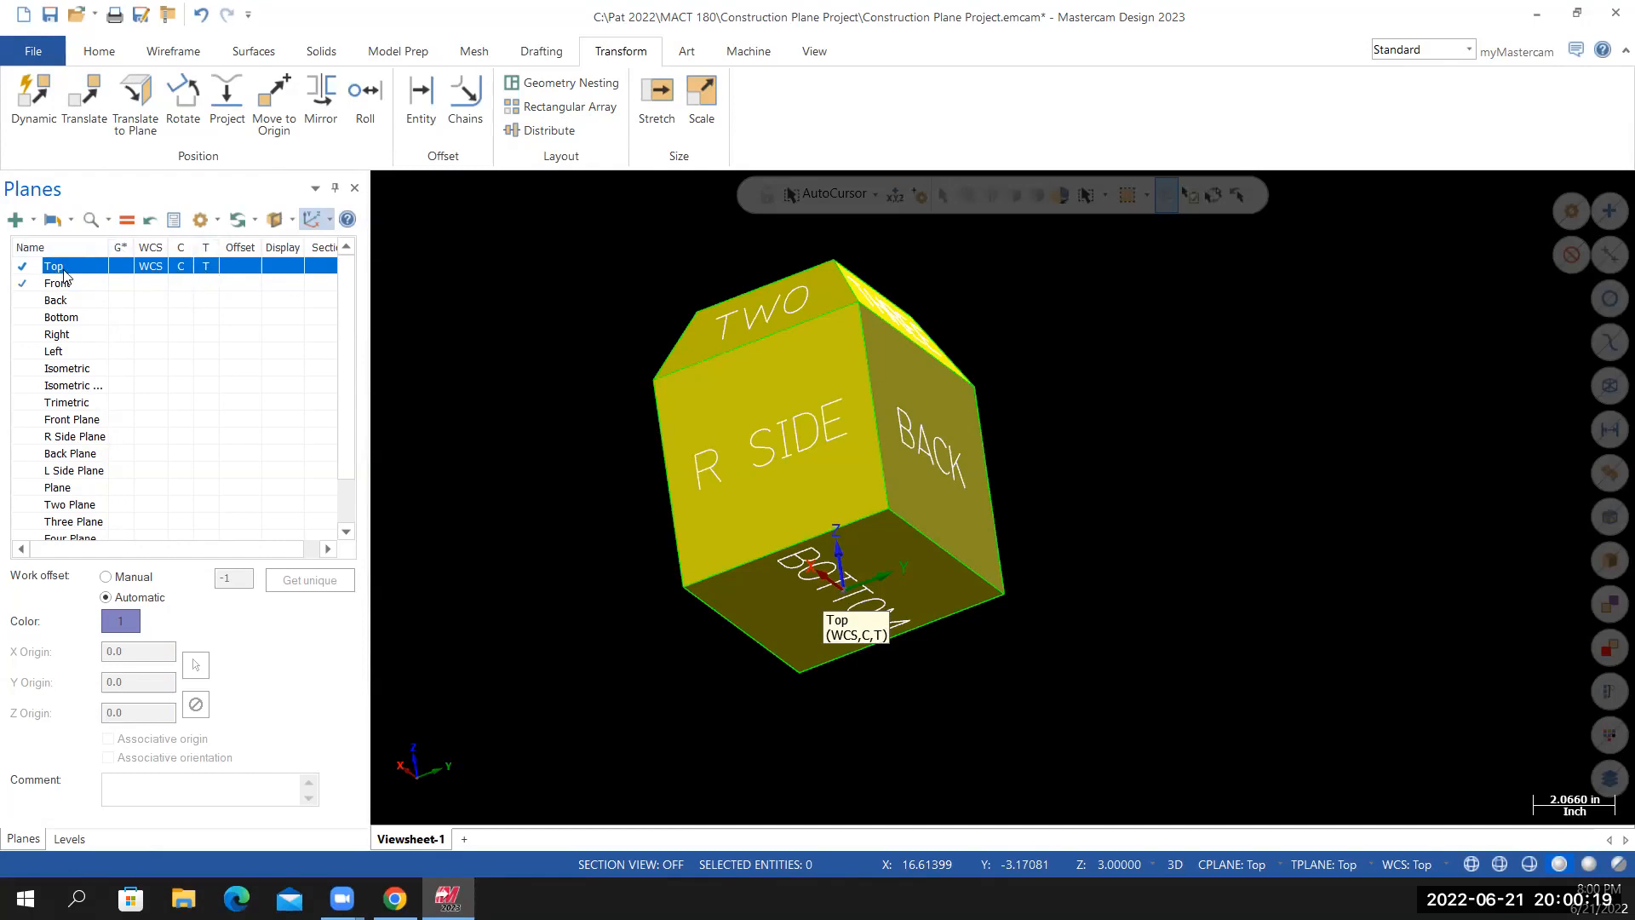
Show the whole block fitted in the isometric view and save the part file under its current name
right_click(1055, 344)
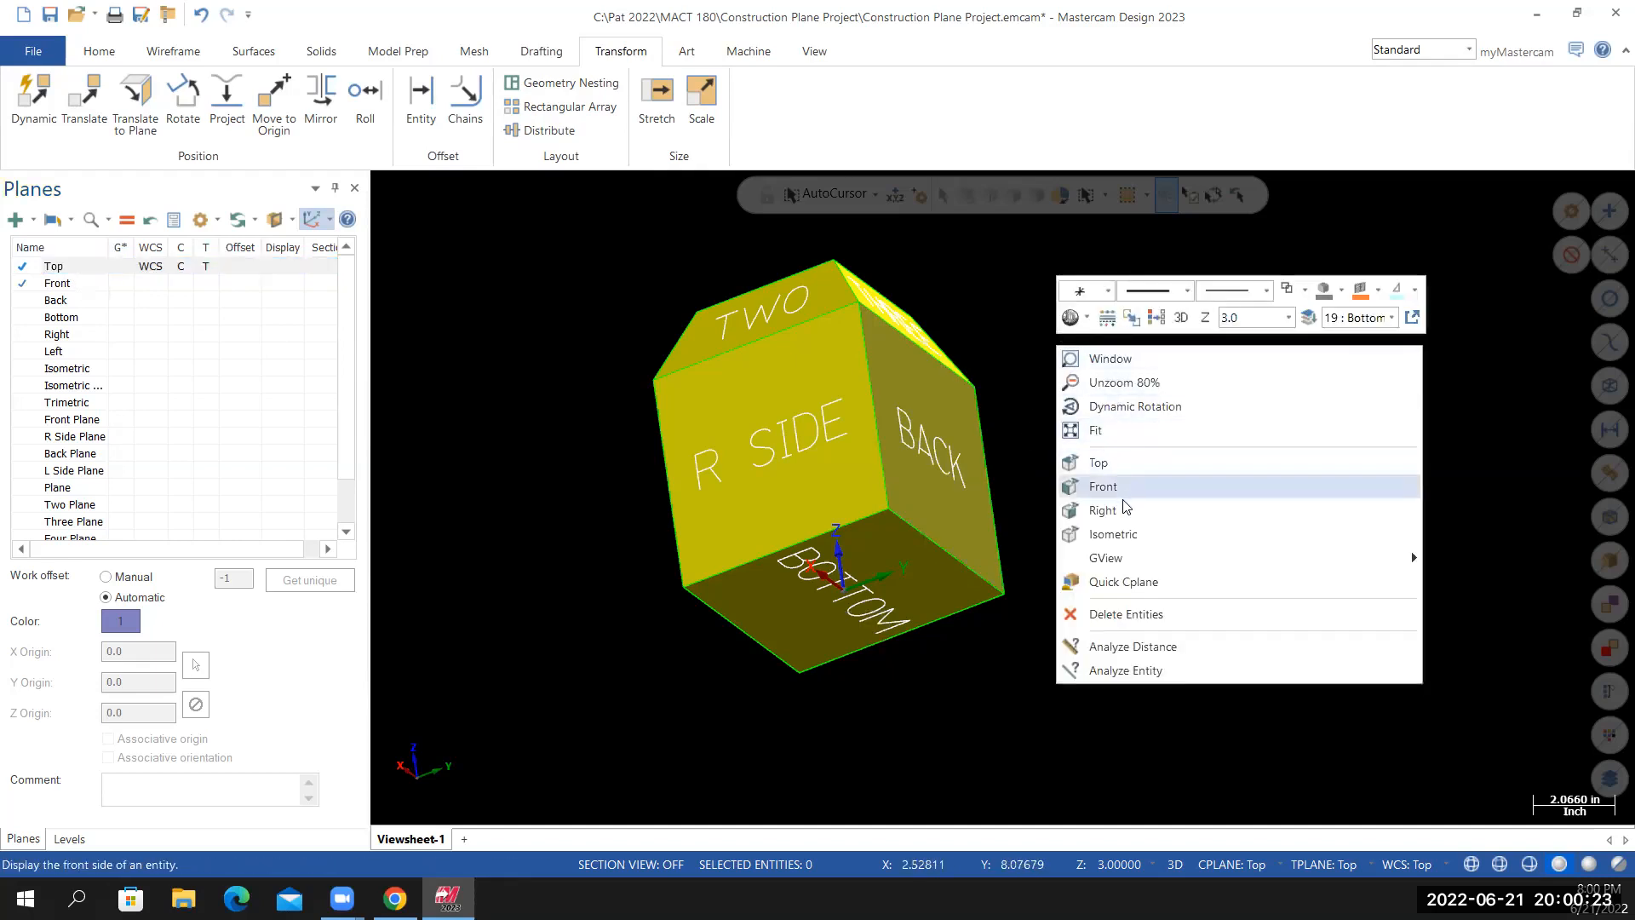
left_click(1107, 534)
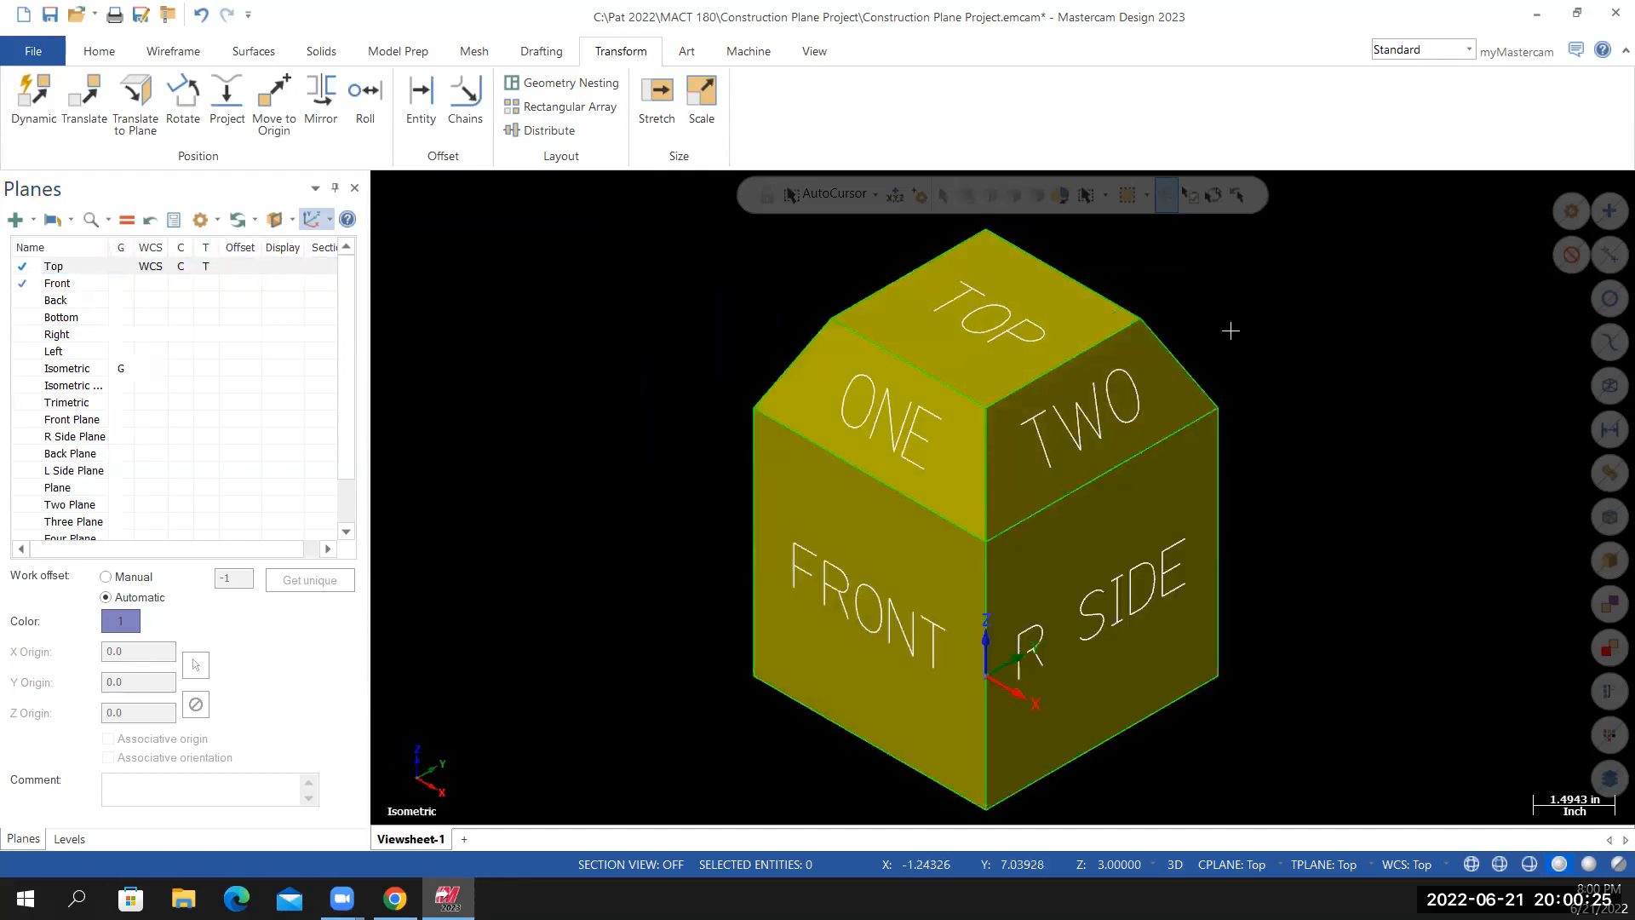
right_click(1231, 326)
left_click(1272, 410)
right_click(672, 326)
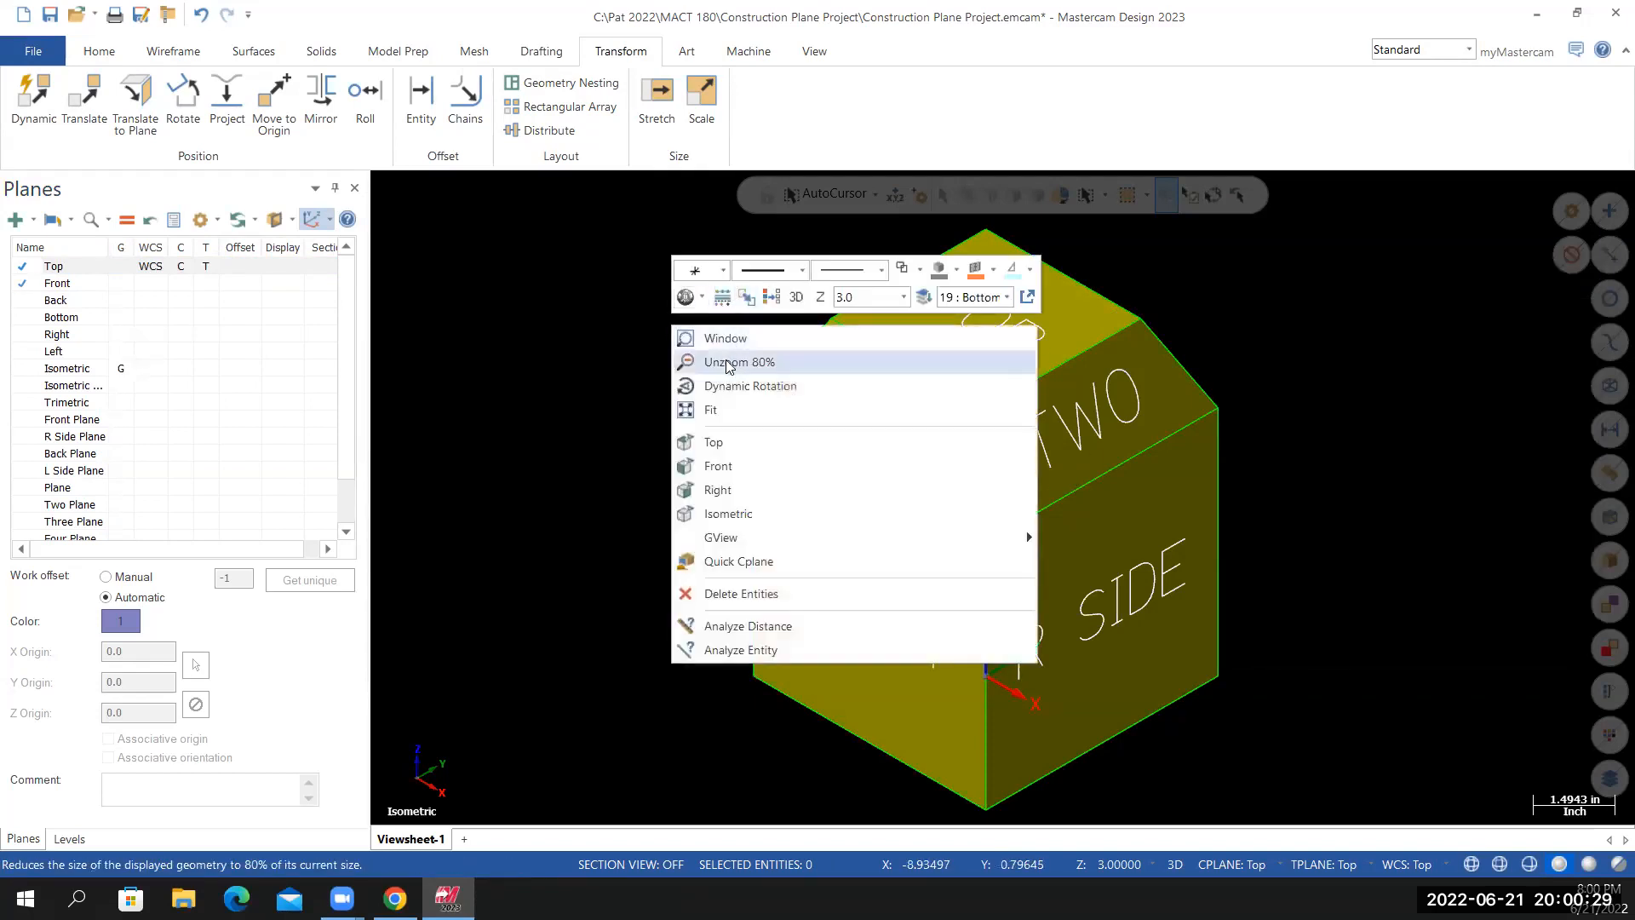
left_click(713, 410)
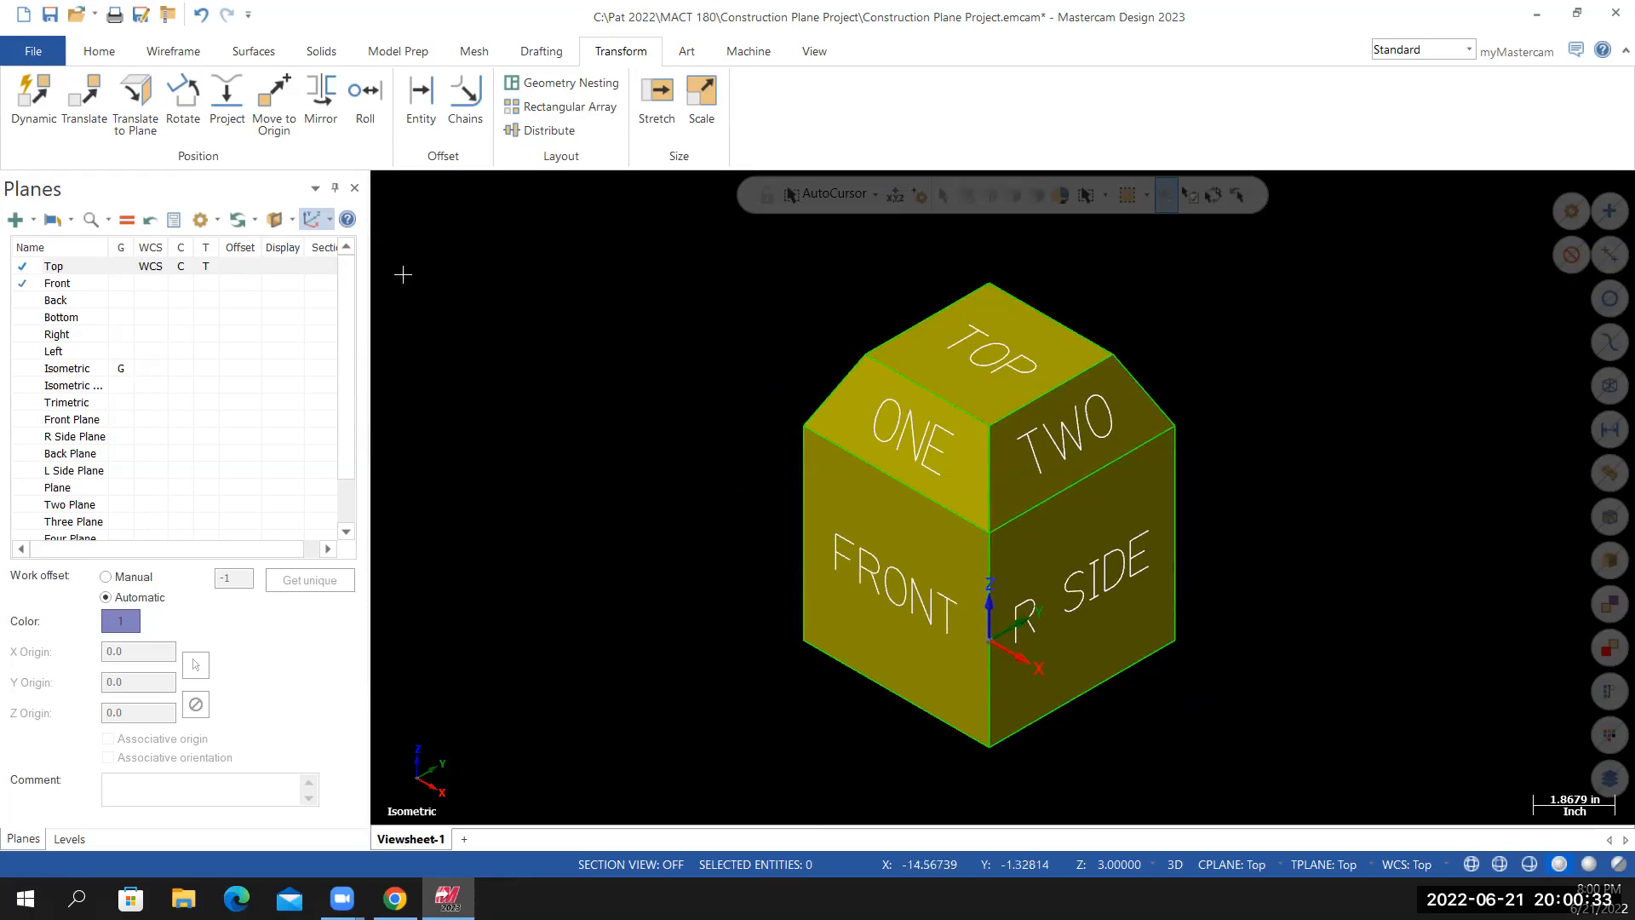
left_click(34, 51)
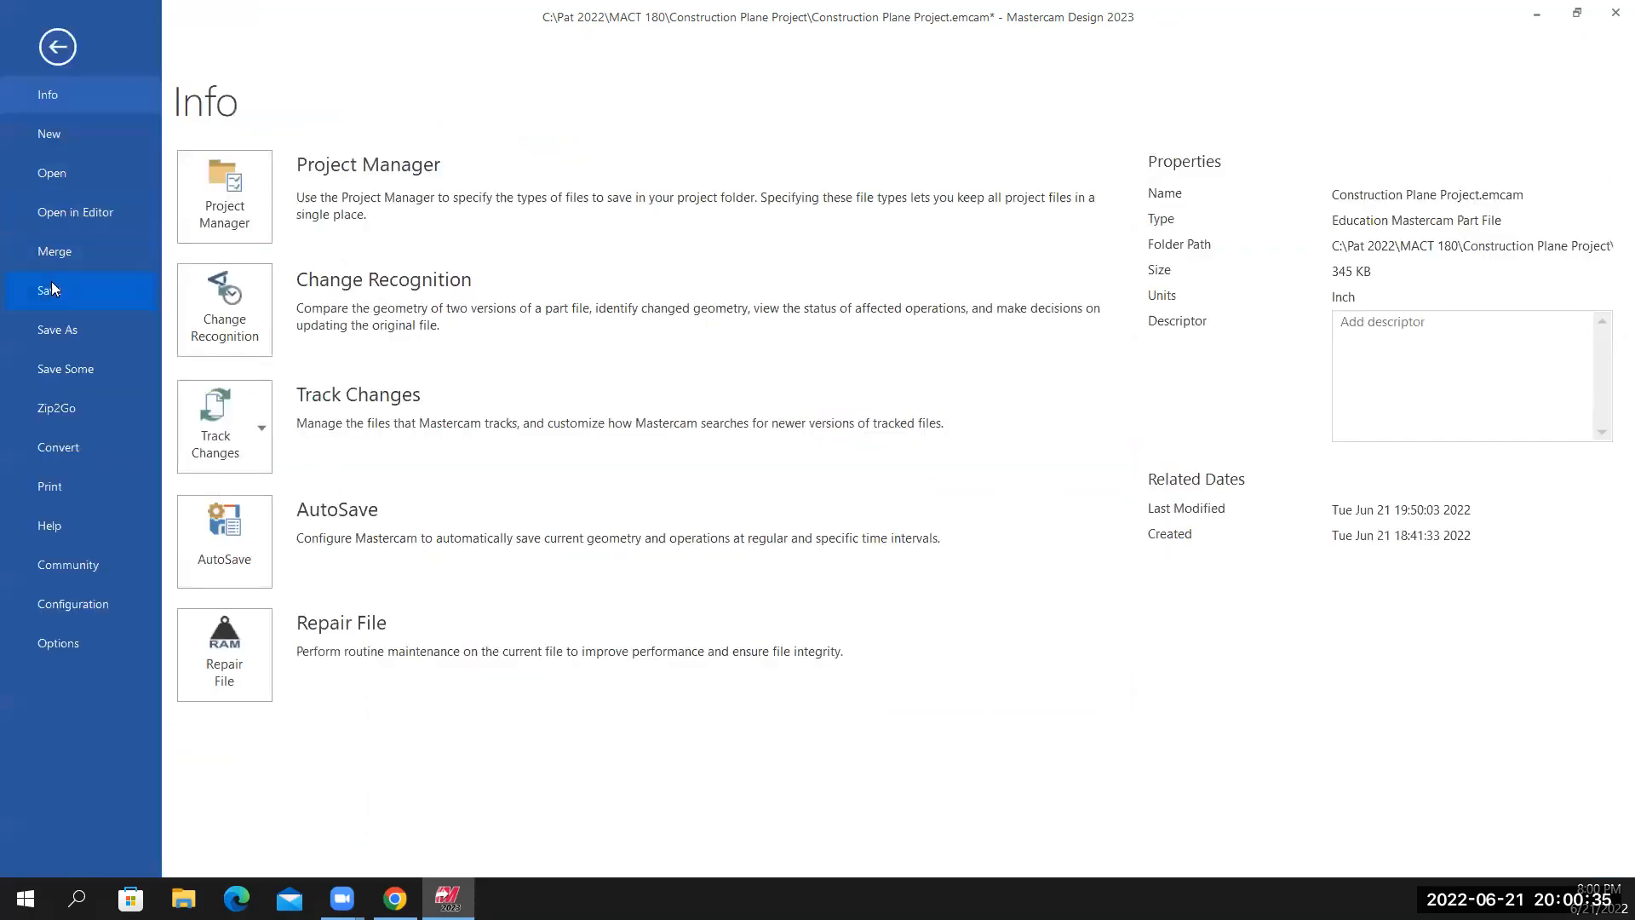
left_click(48, 293)
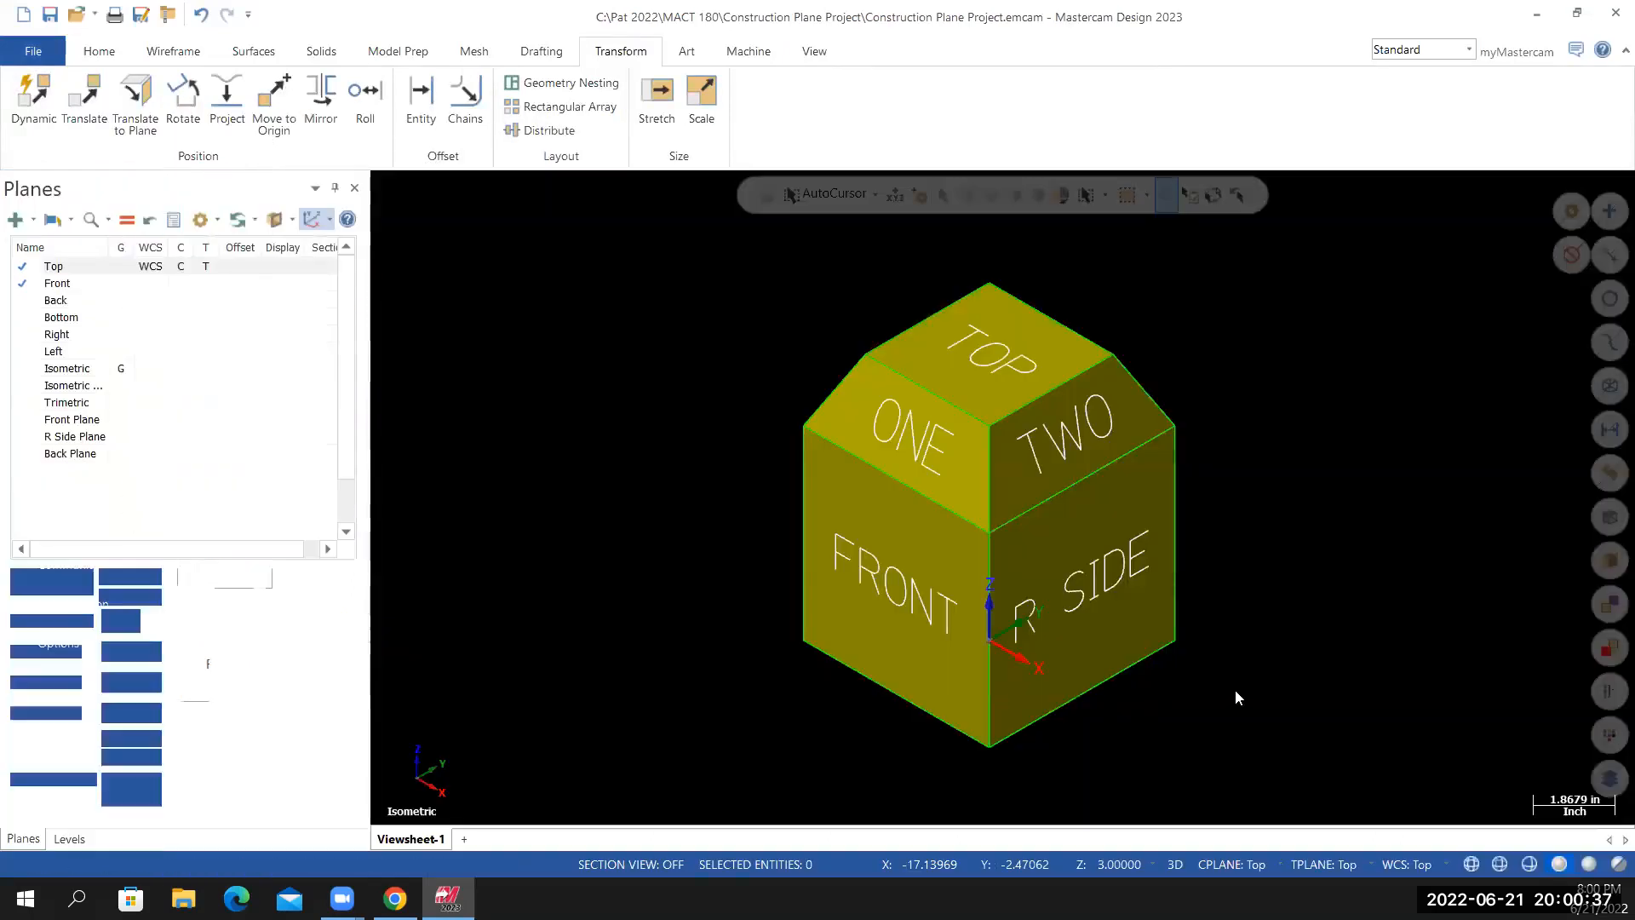
Turn off the display of the plane gnomons
key("alt+F9")
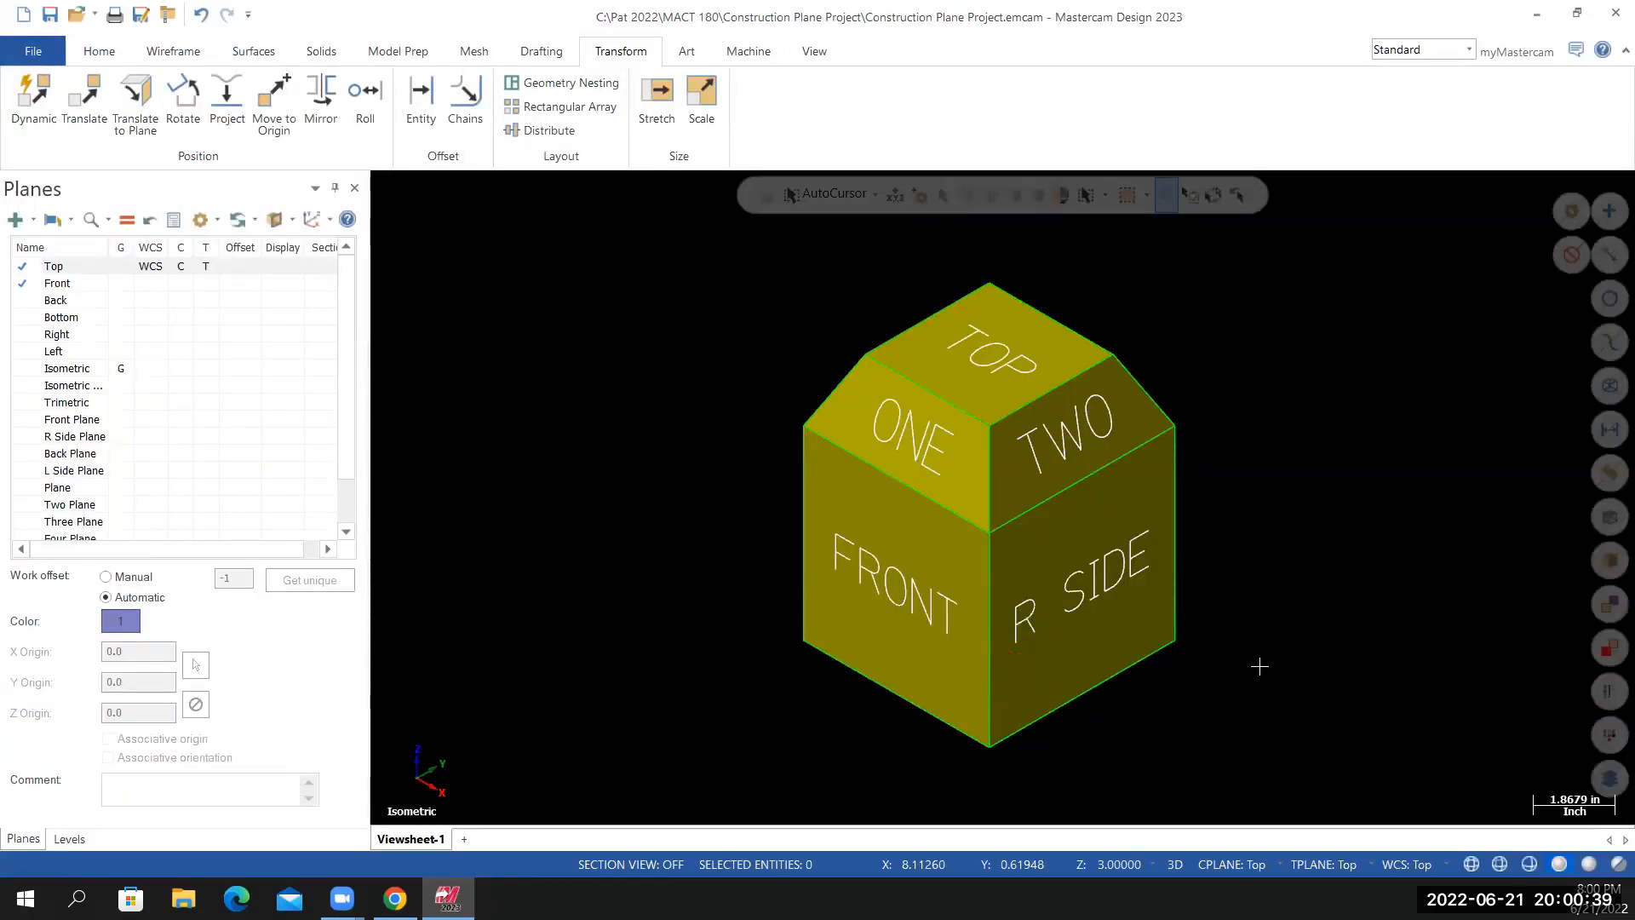
left_click(814, 53)
left_click(1218, 124)
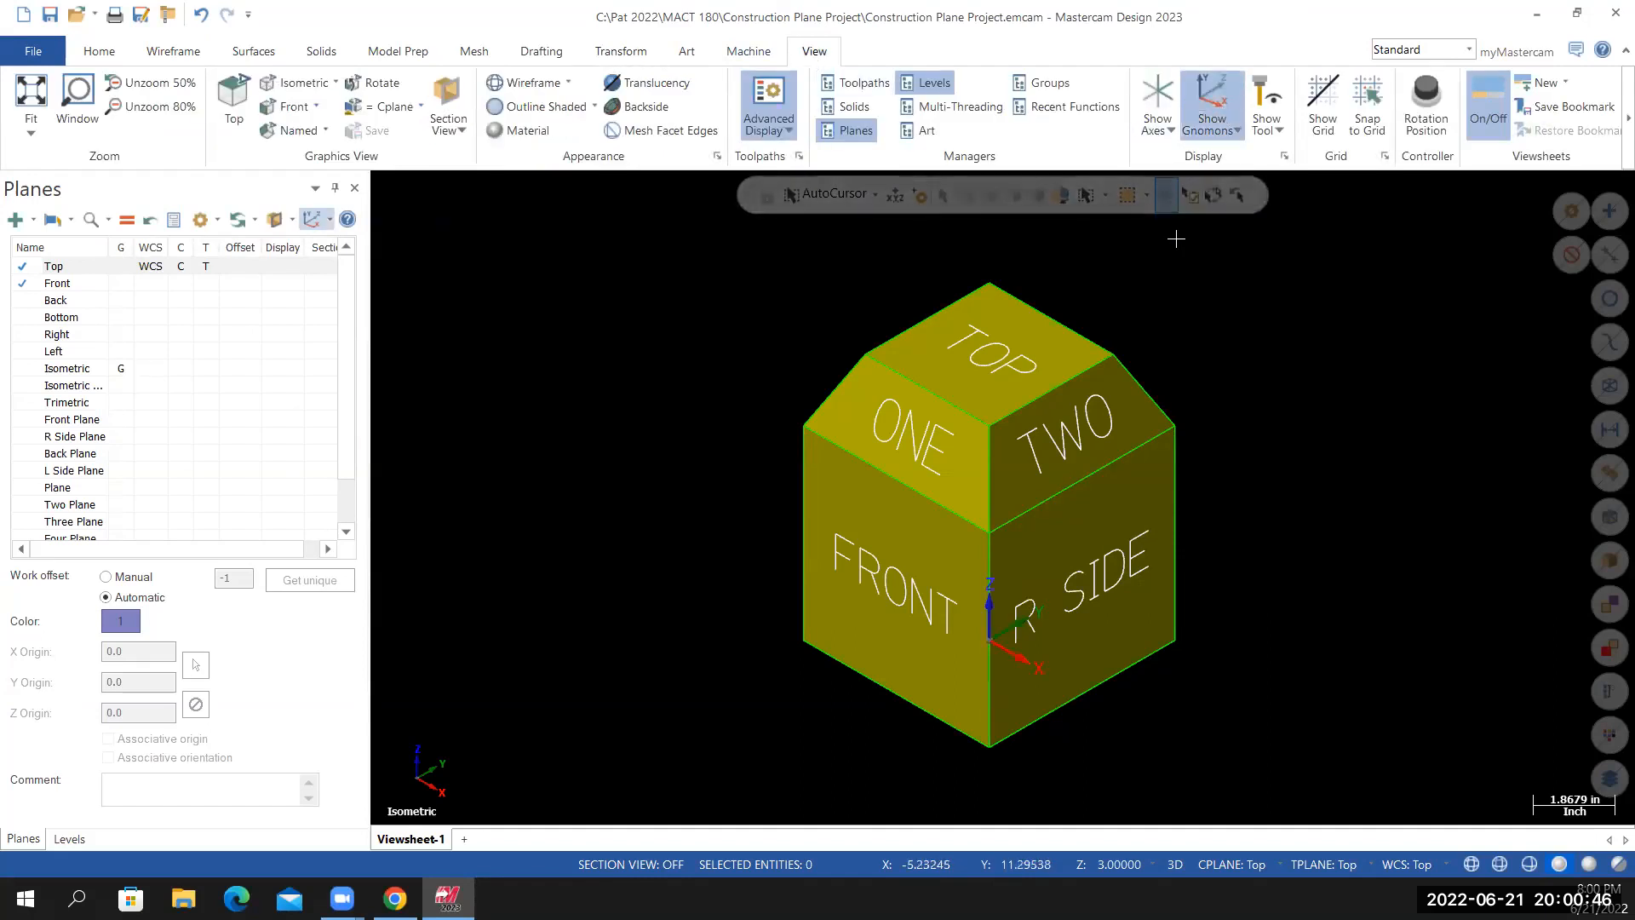
left_click(1211, 106)
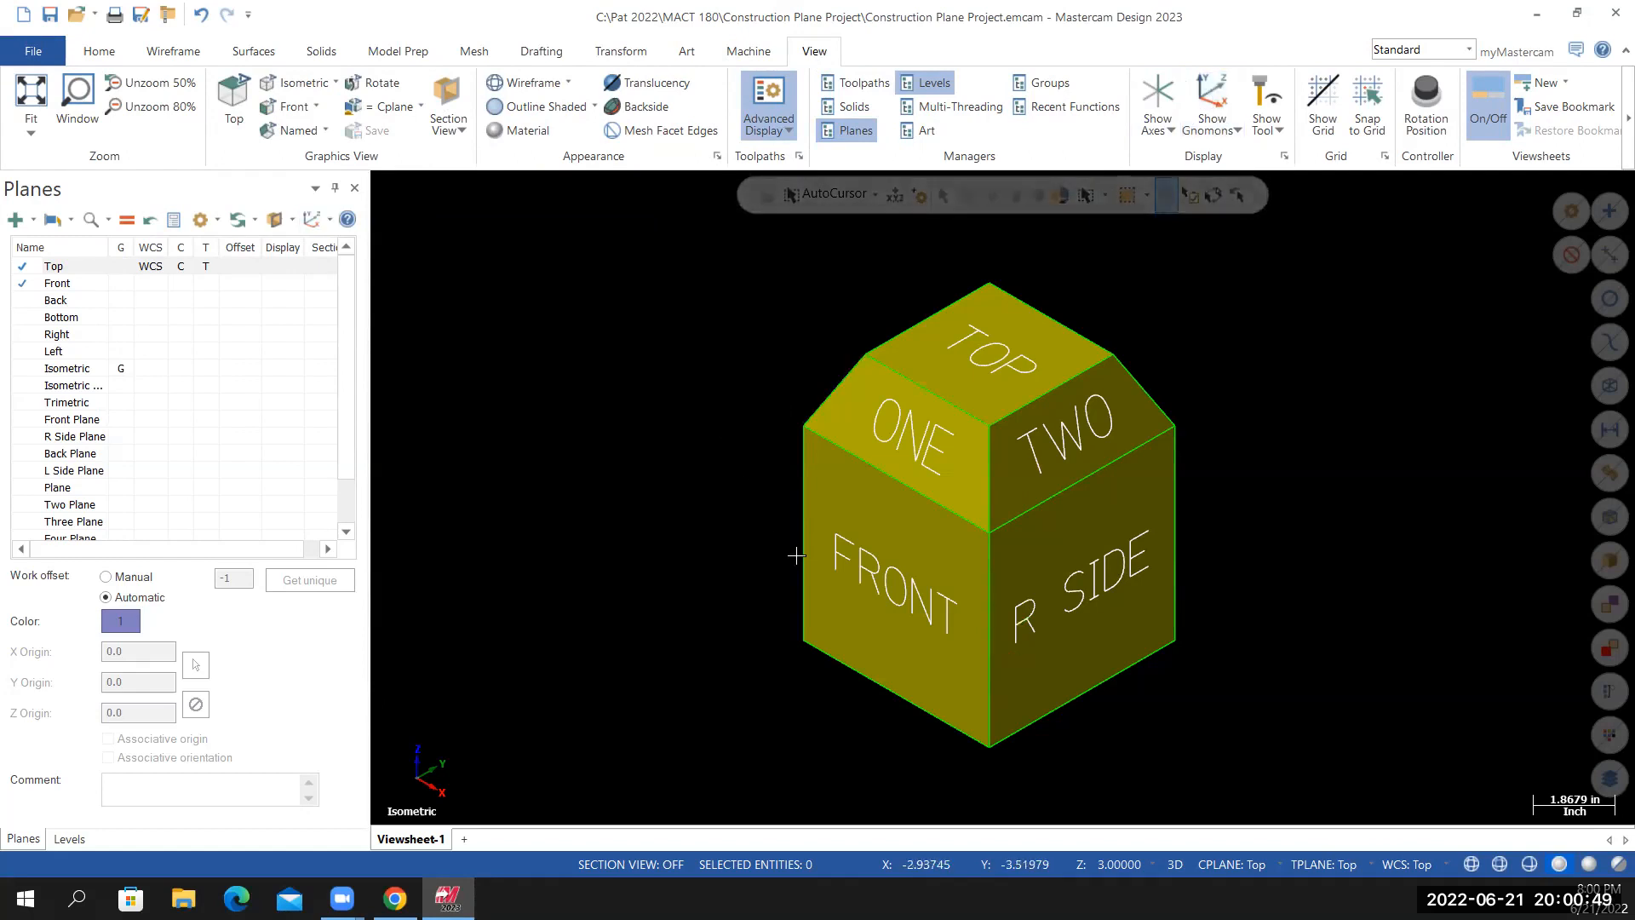